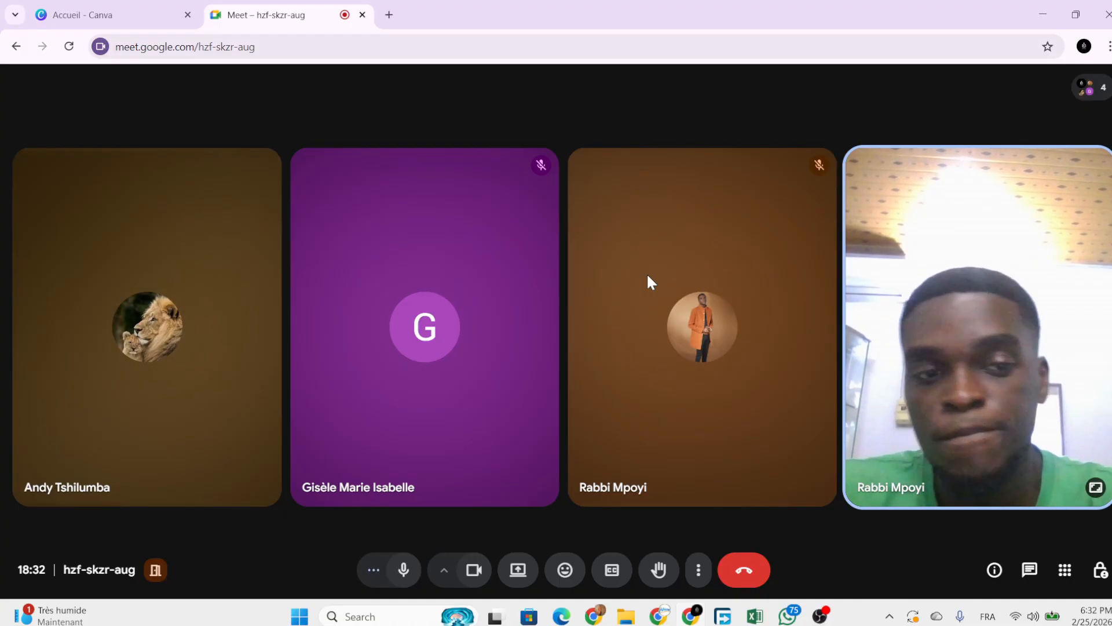
Toggle your own microphone off and on several times, ending unmuted.
{"action": "left_click", "coordinate": [410, 582]}
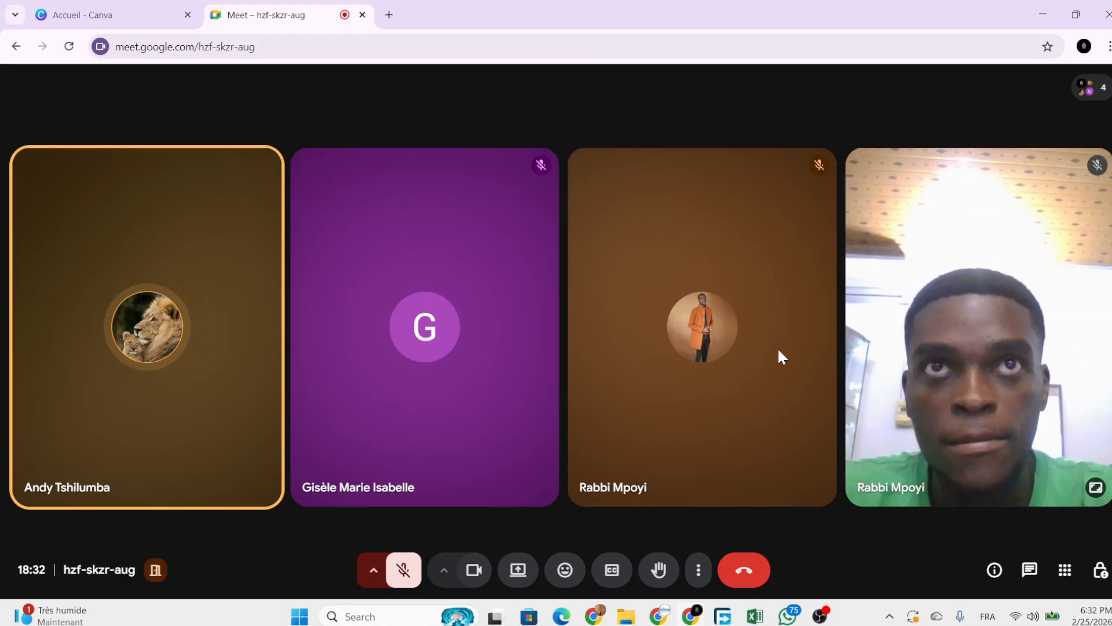
{"action": "mouse_move", "coordinate": [703, 365]}
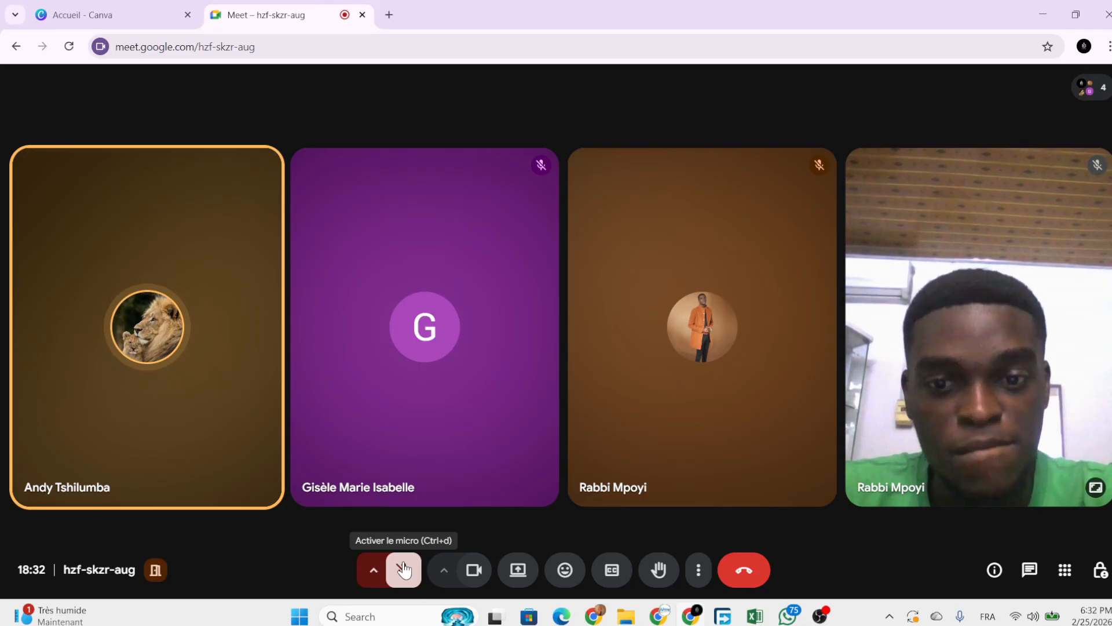
{"action": "left_click", "coordinate": [404, 569]}
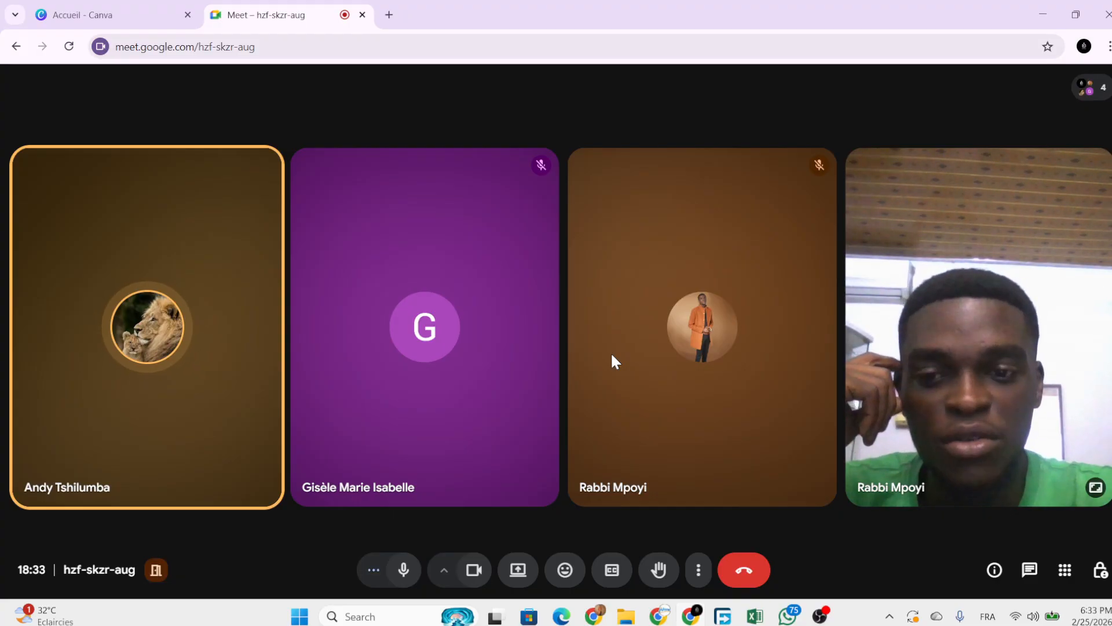
{"action": "mouse_move", "coordinate": [647, 337]}
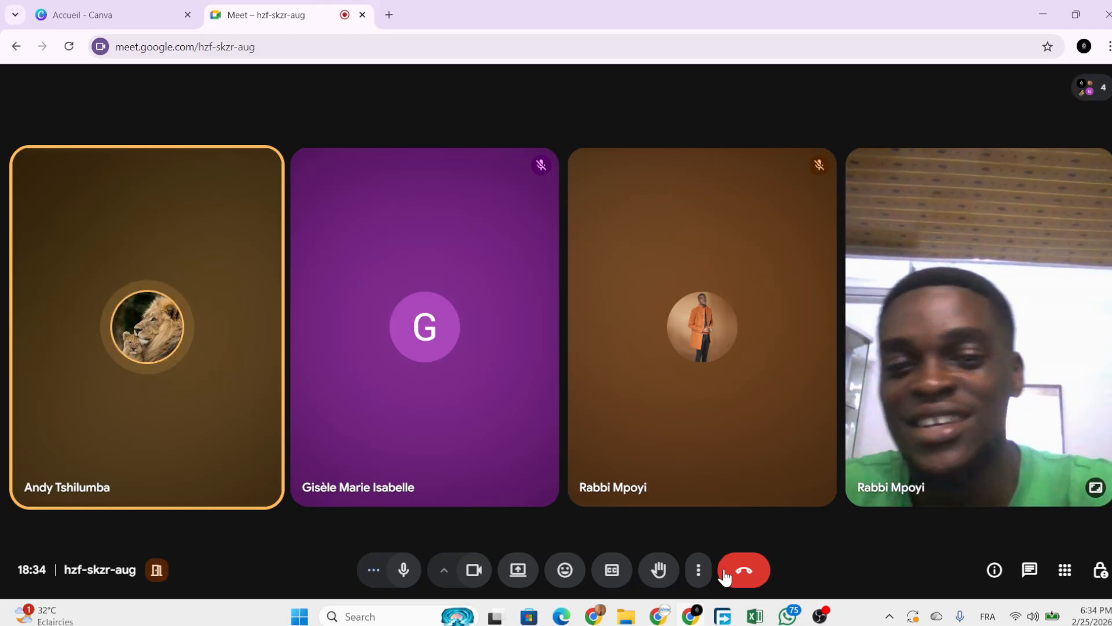
{"action": "mouse_move", "coordinate": [589, 262]}
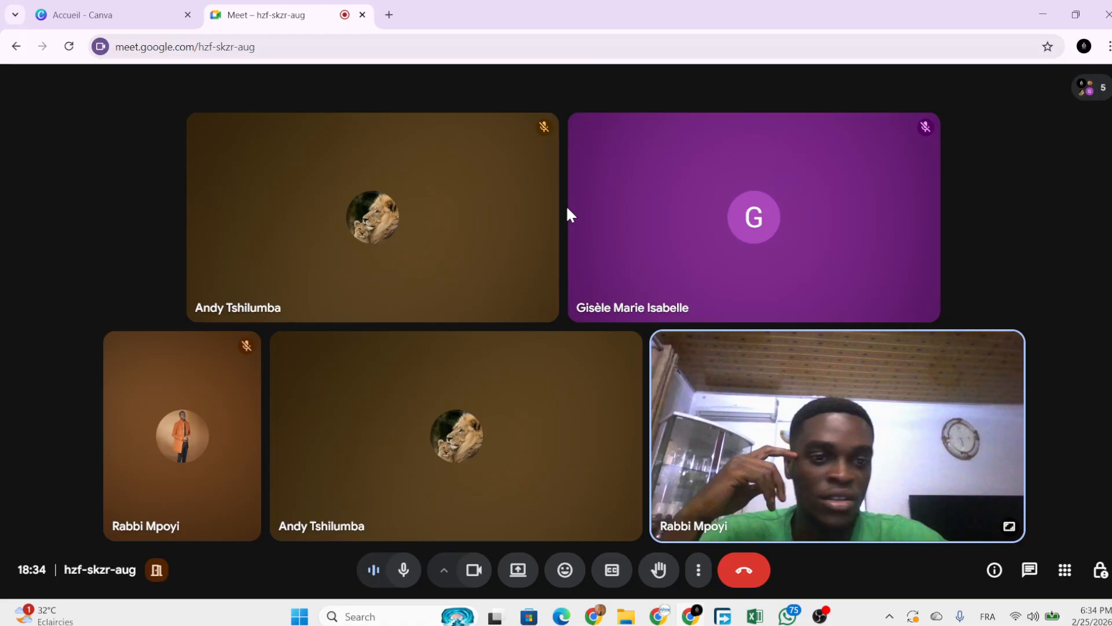
{"action": "mouse_move", "coordinate": [569, 213]}
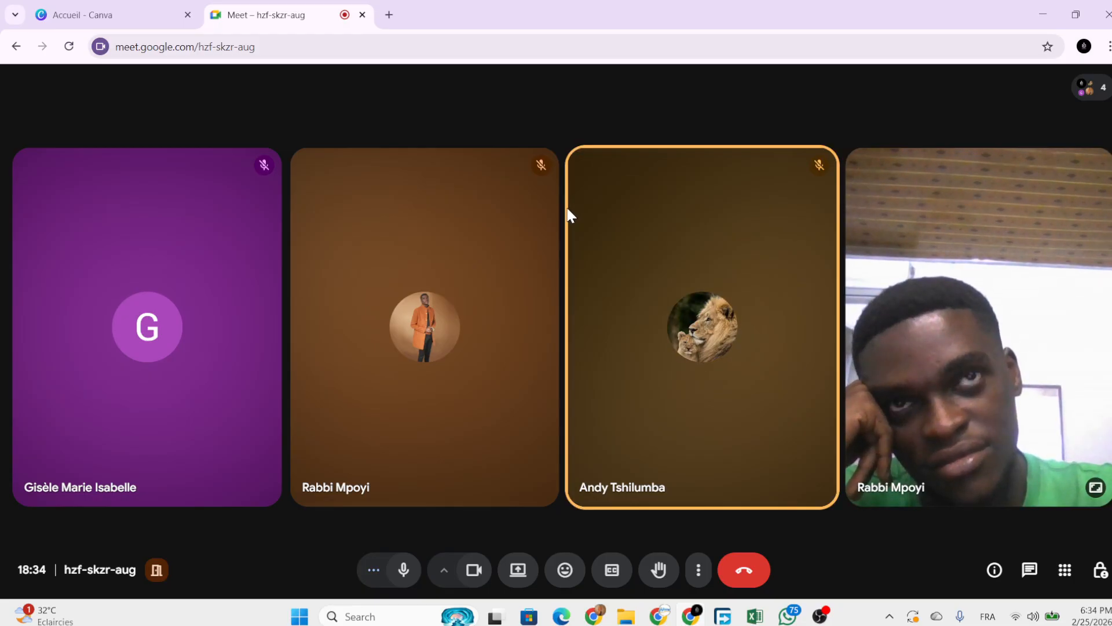
{"action": "left_click", "coordinate": [404, 570]}
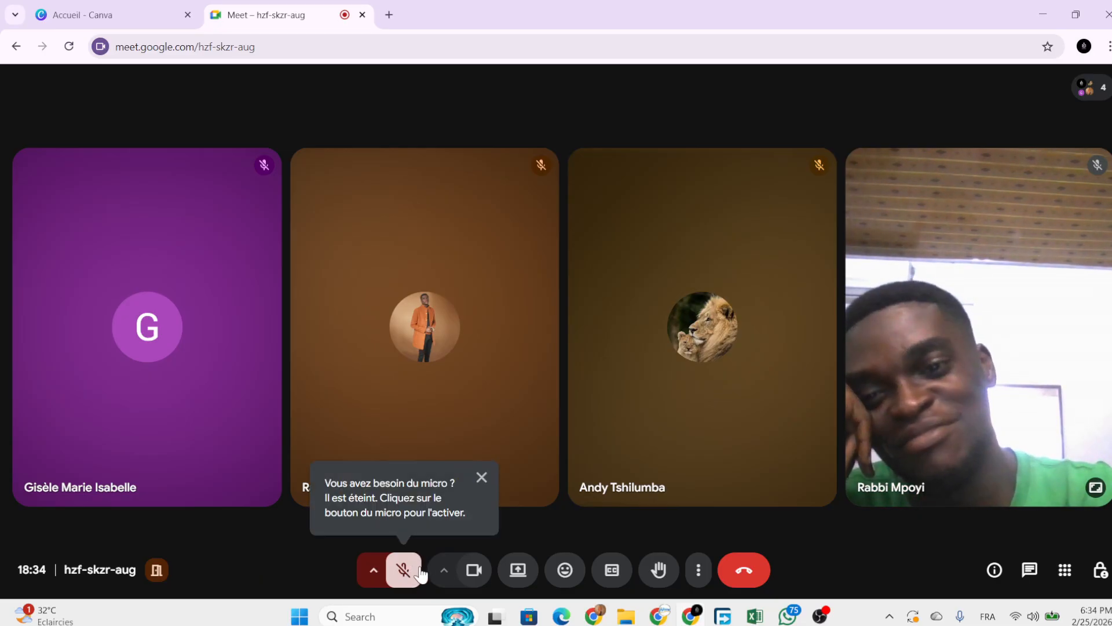
{"action": "left_click", "coordinate": [406, 569]}
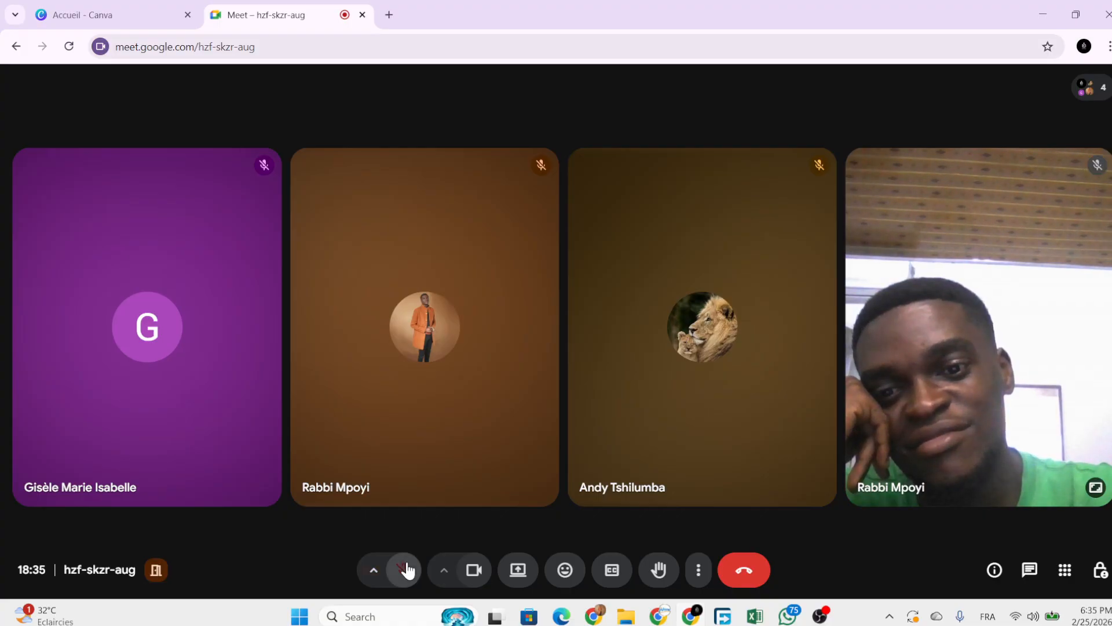
{"action": "left_click", "coordinate": [406, 570]}
{"action": "left_click", "coordinate": [406, 569]}
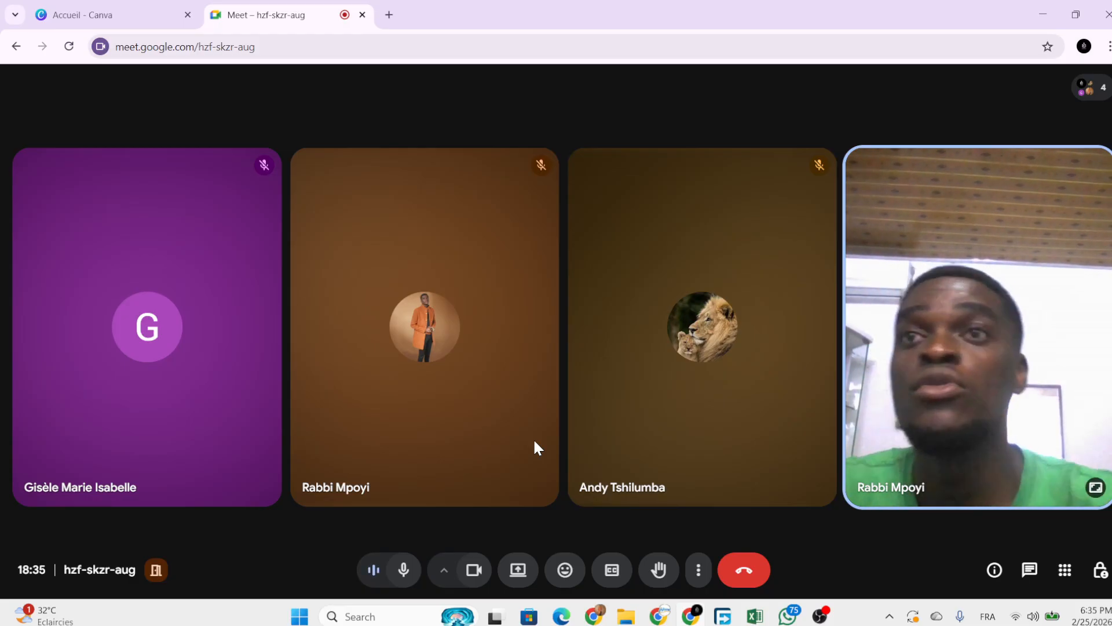
Mute the newly joined participant's microphone for everyone and confirm it.
{"action": "mouse_move", "coordinate": [690, 362]}
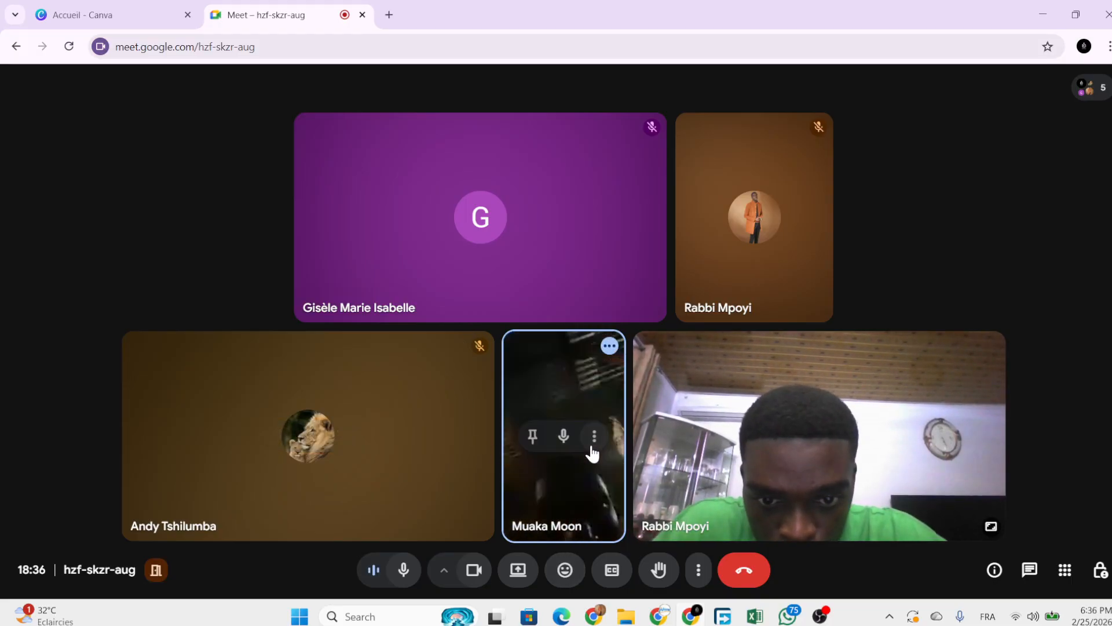
{"action": "left_click", "coordinate": [564, 435]}
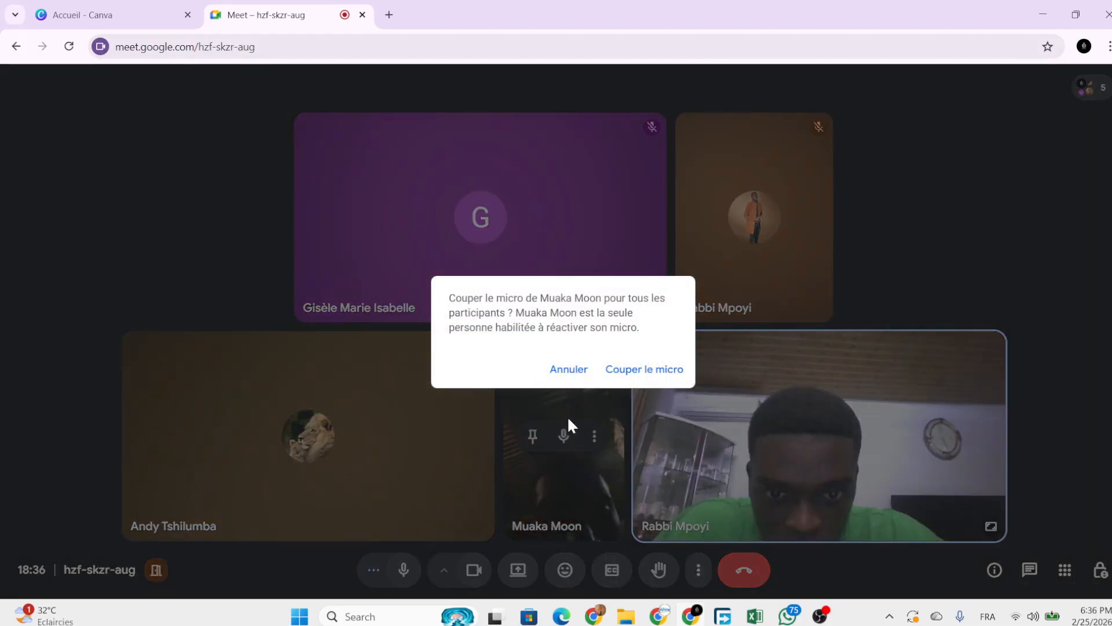
{"action": "left_click", "coordinate": [661, 372]}
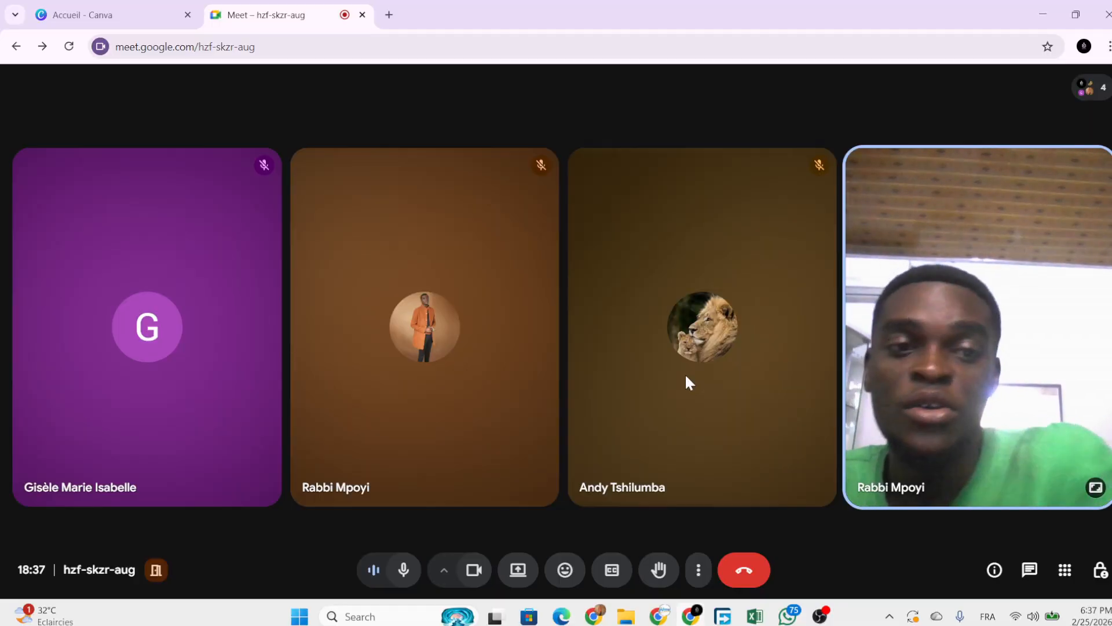
{"action": "mouse_move", "coordinate": [685, 402]}
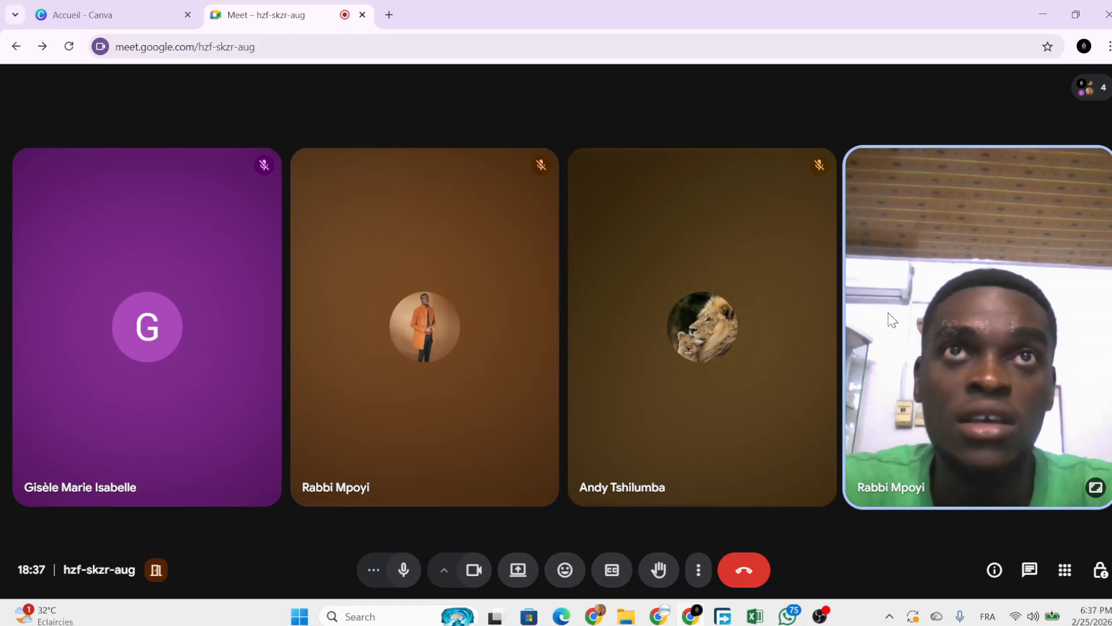
{"action": "mouse_move", "coordinate": [889, 313]}
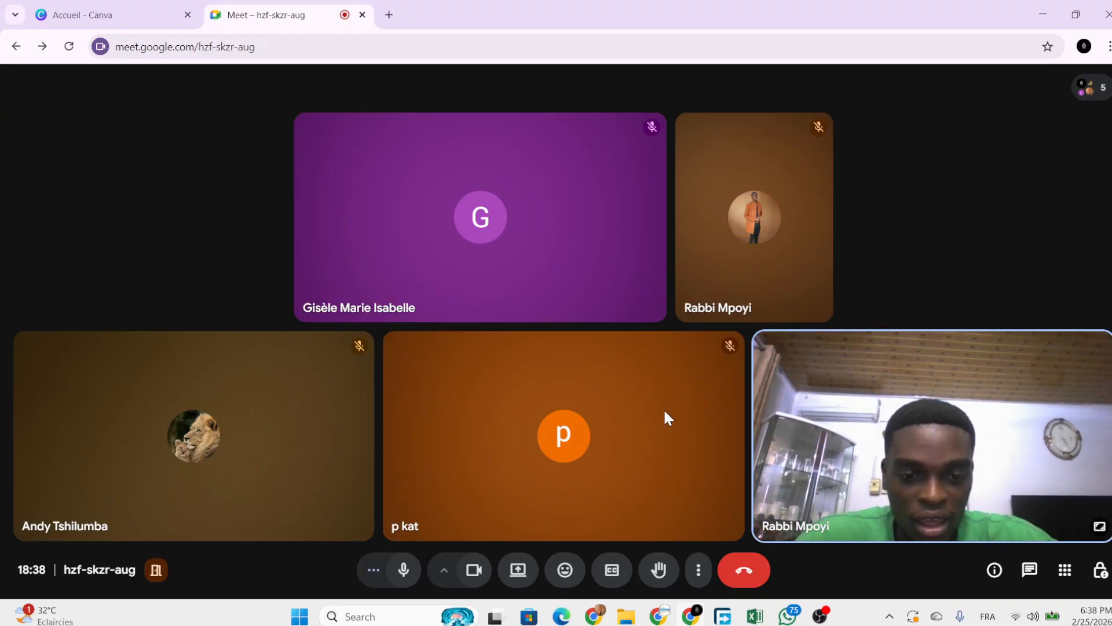
{"action": "mouse_move", "coordinate": [606, 618]}
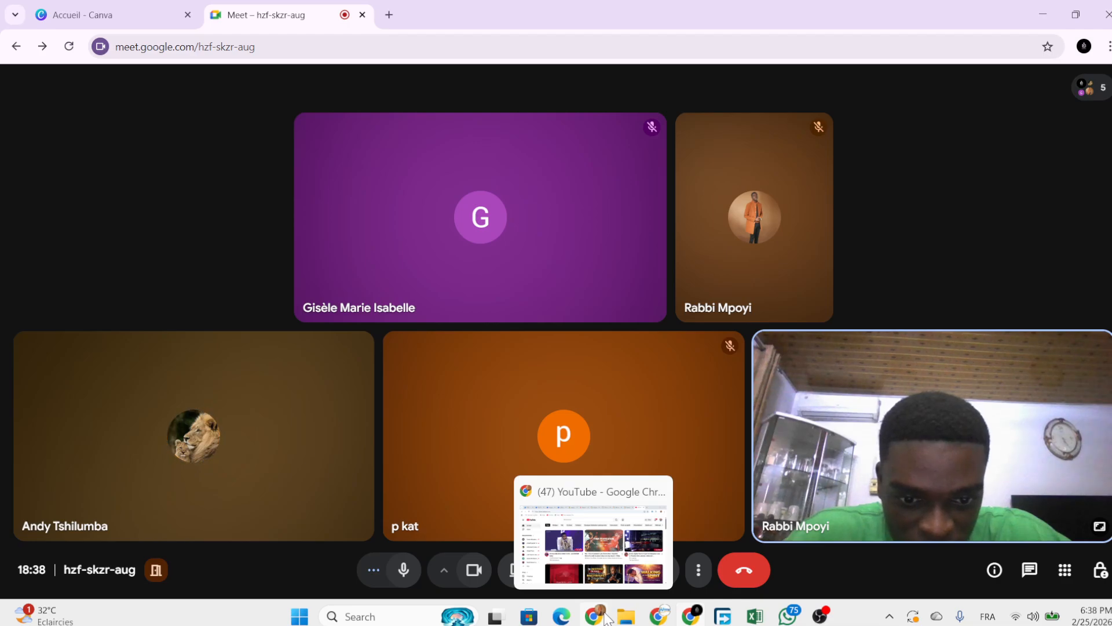
{"action": "mouse_move", "coordinate": [552, 400]}
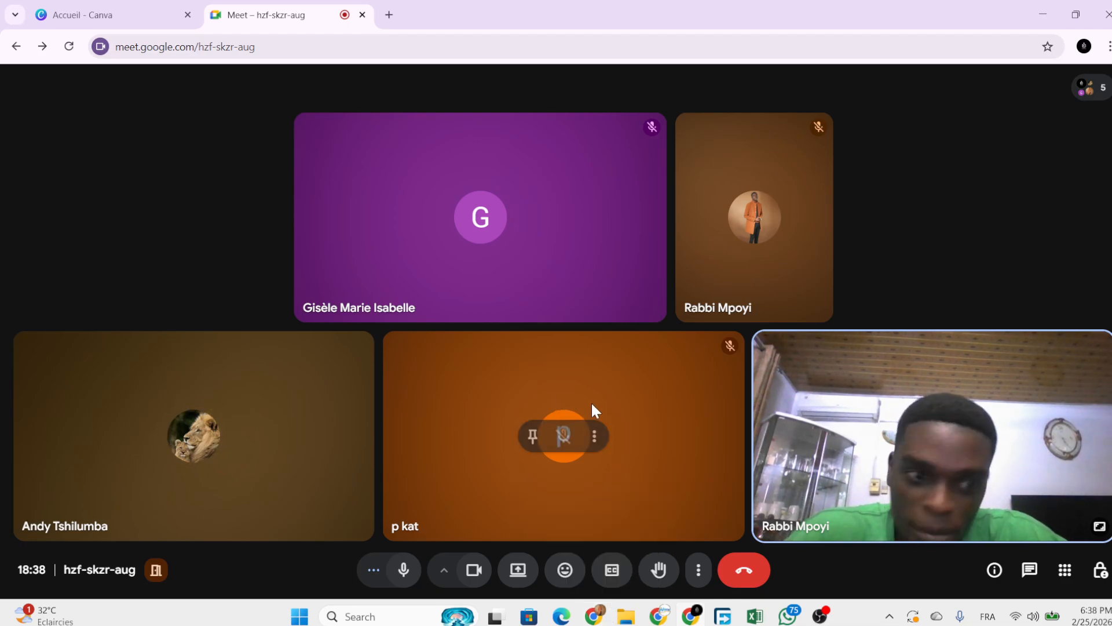
{"action": "mouse_move", "coordinate": [688, 618]}
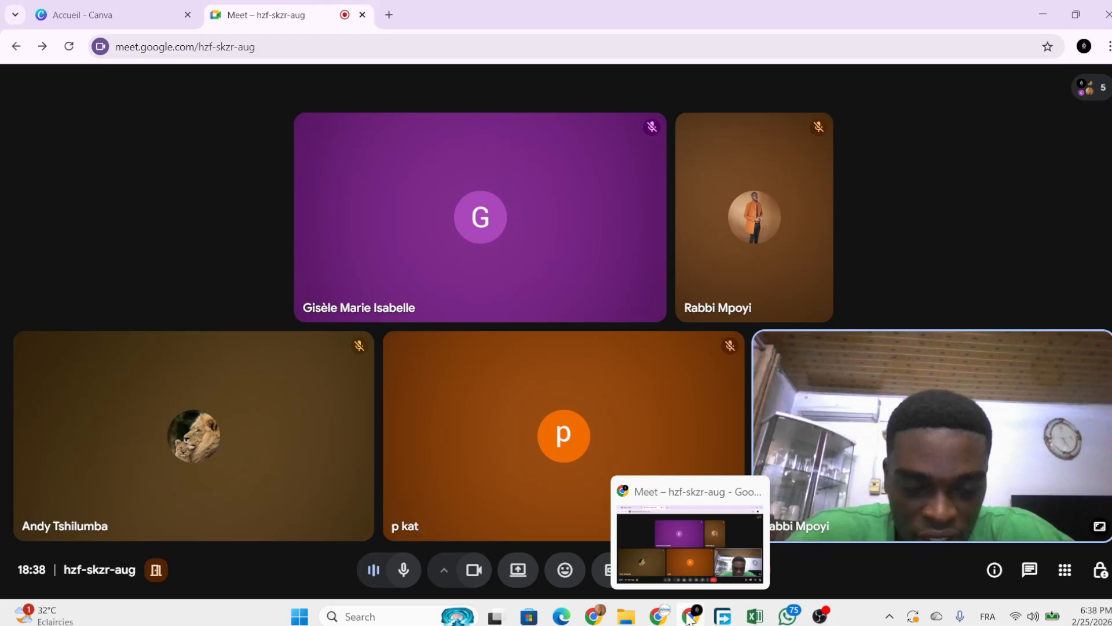
Start presenting the entire screen to the Meet call.
{"action": "left_click", "coordinate": [518, 569]}
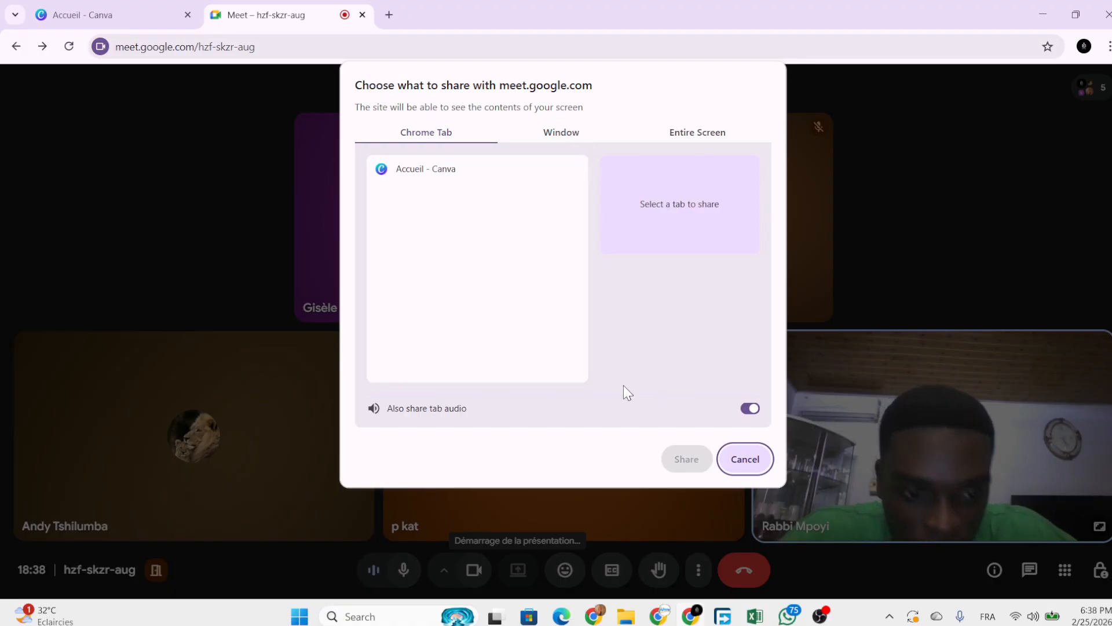
{"action": "left_click", "coordinate": [786, 617]}
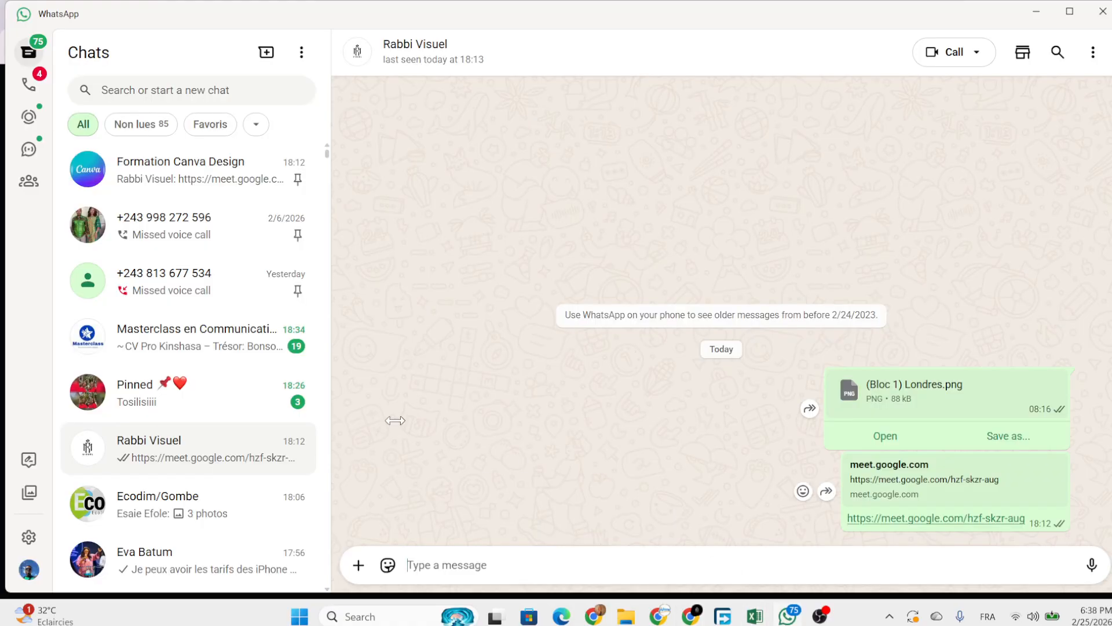
{"action": "left_click", "coordinate": [1104, 13]}
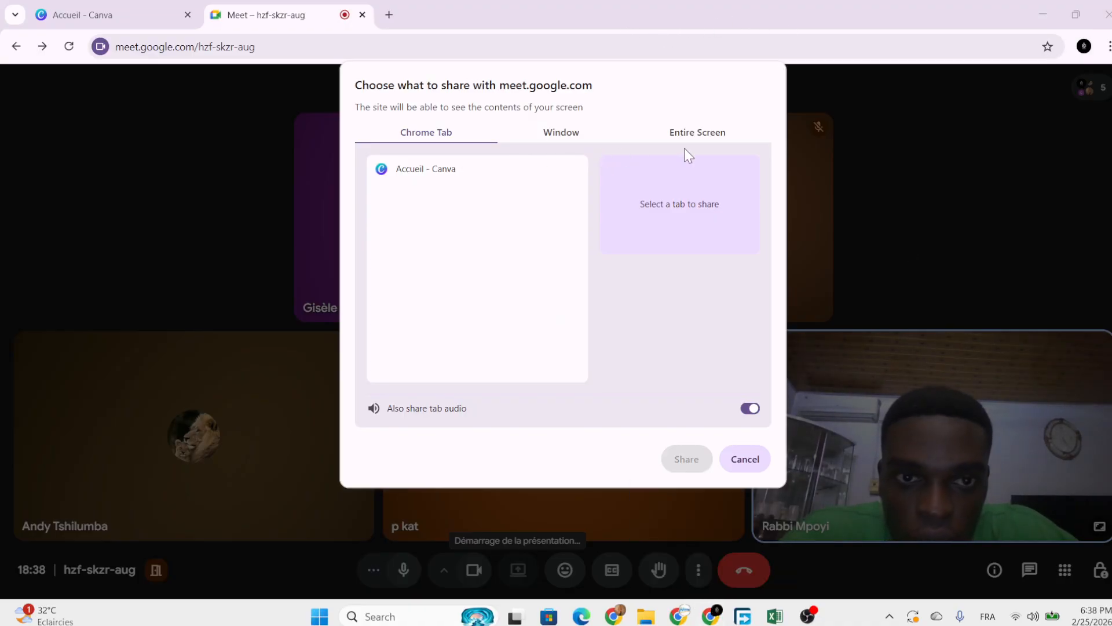
{"action": "left_click", "coordinate": [697, 135]}
{"action": "left_click", "coordinate": [536, 235]}
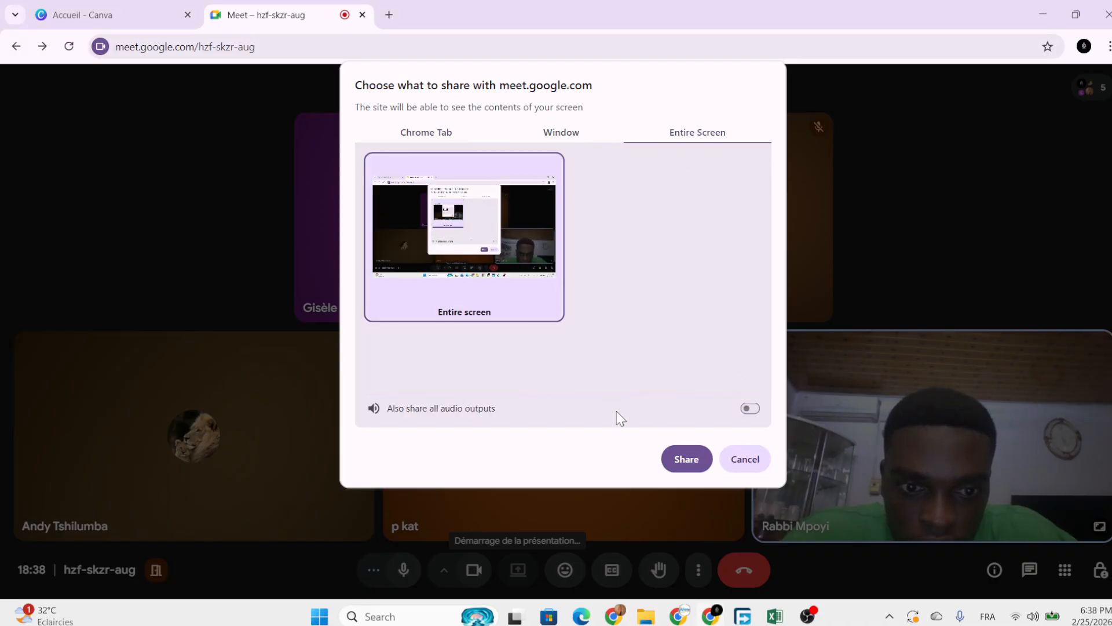
{"action": "left_click", "coordinate": [679, 460]}
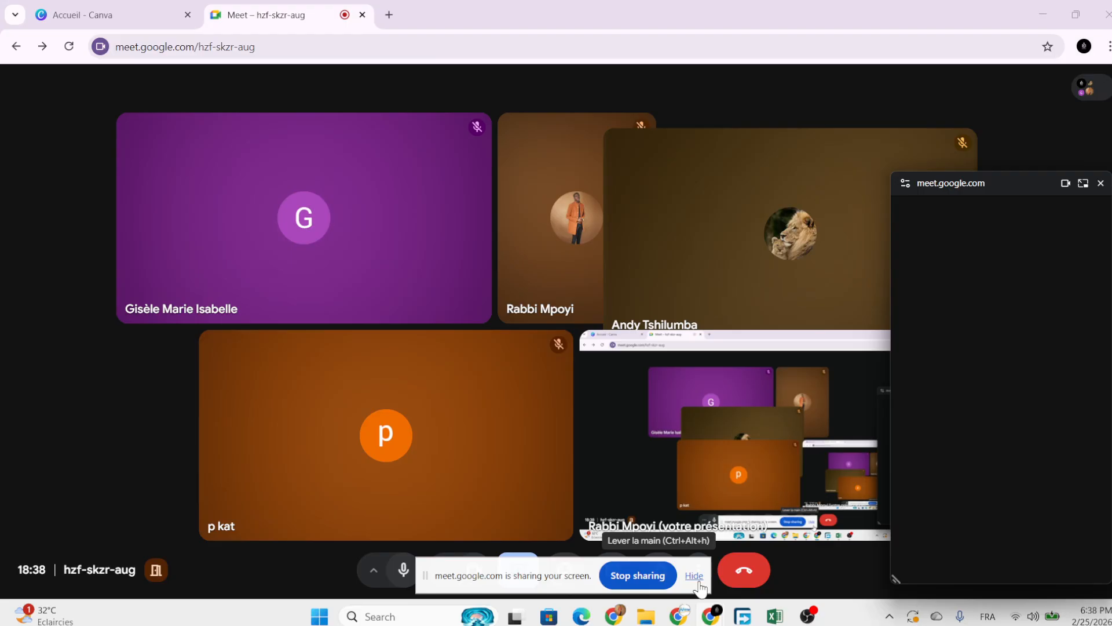
Hide the sharing notification bar, close the floating participants window, and bring Meet's browser window forward.
{"action": "left_click", "coordinate": [695, 577]}
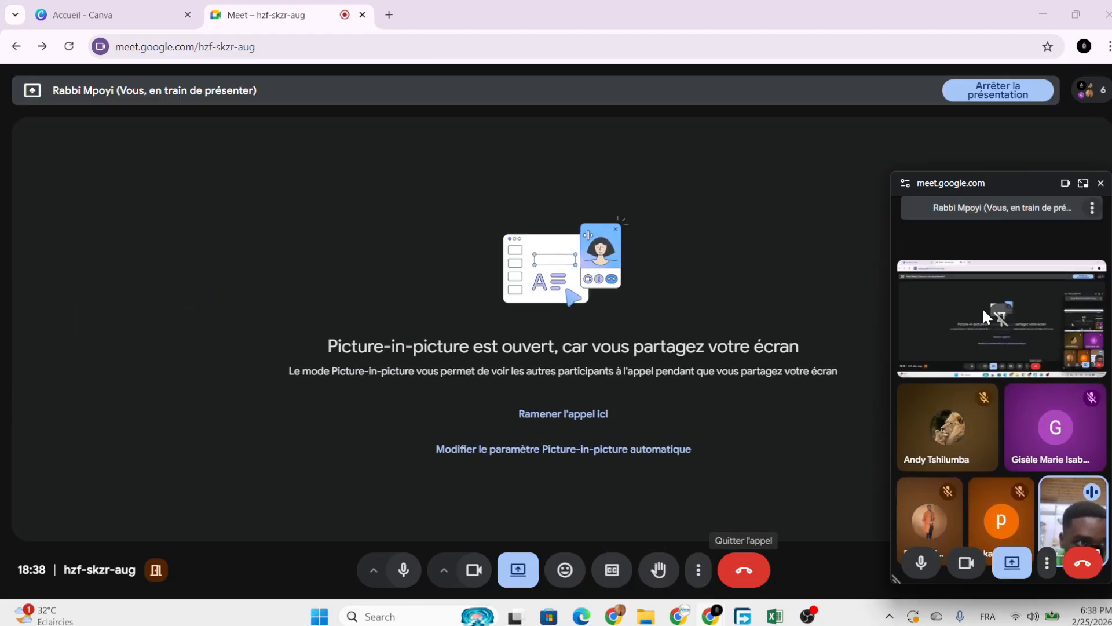
{"action": "mouse_move", "coordinate": [1102, 195]}
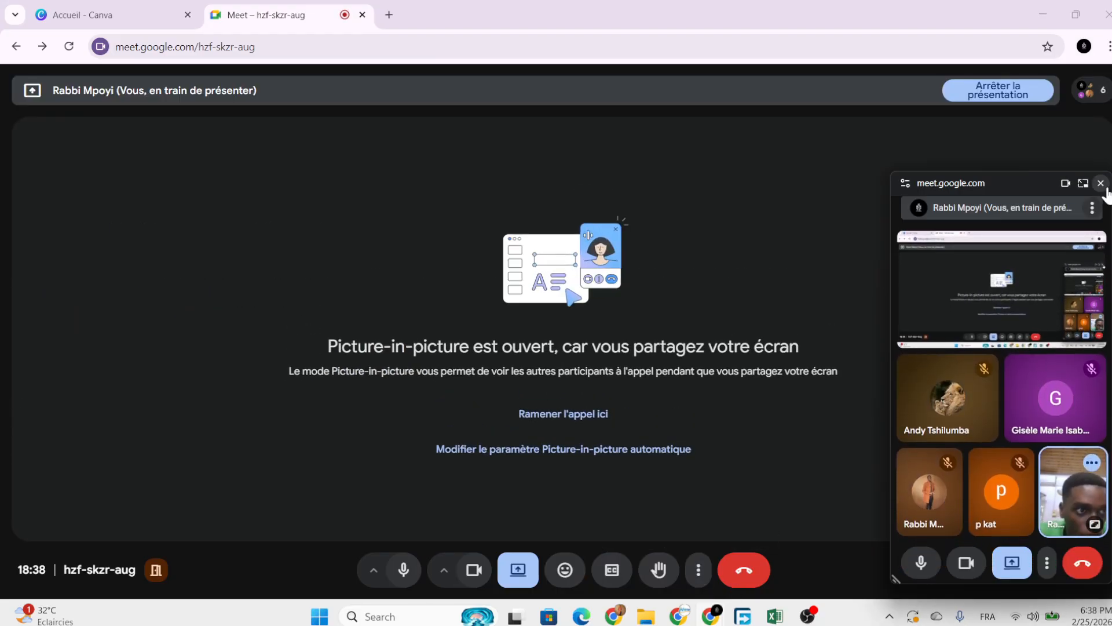
{"action": "left_click", "coordinate": [1106, 190]}
{"action": "mouse_move", "coordinate": [888, 248]}
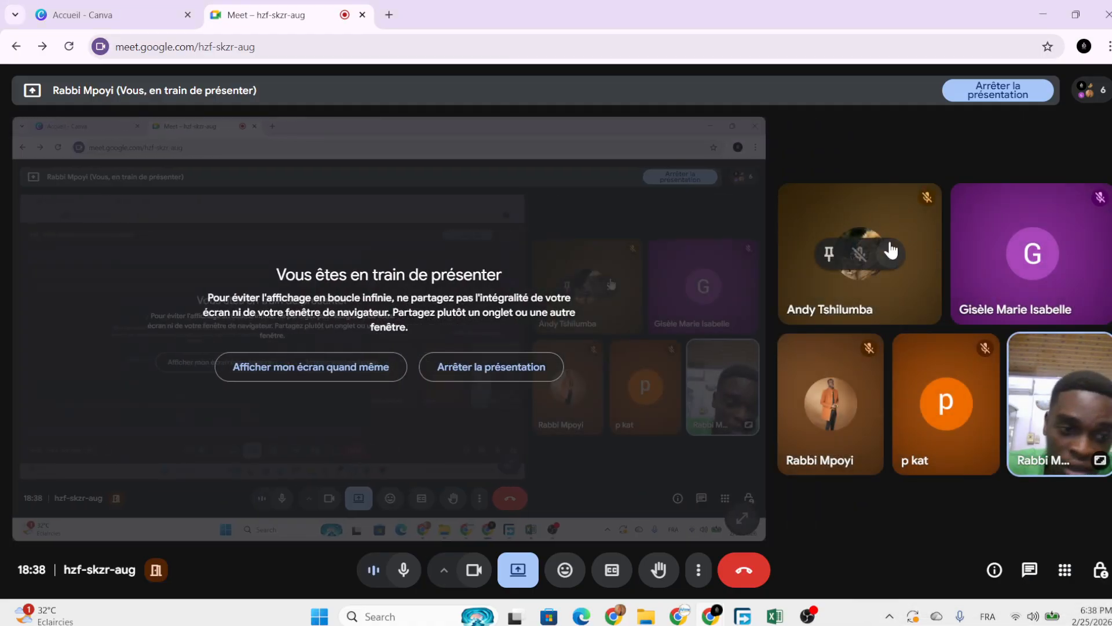
{"action": "left_click", "coordinate": [613, 619]}
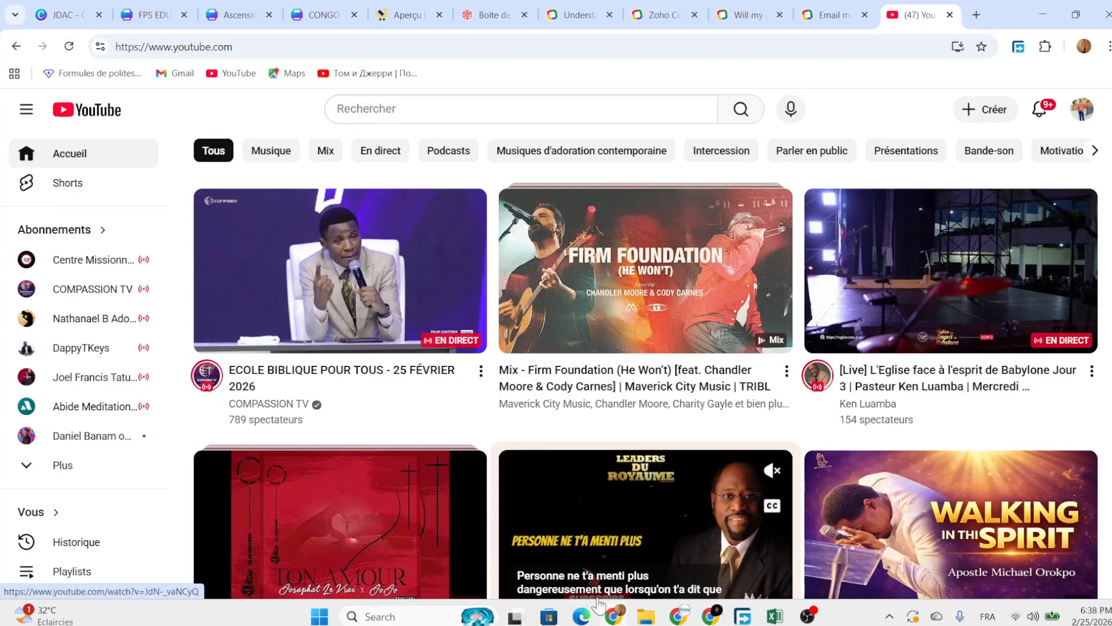
{"action": "left_click", "coordinate": [616, 619]}
{"action": "mouse_move", "coordinate": [712, 619]}
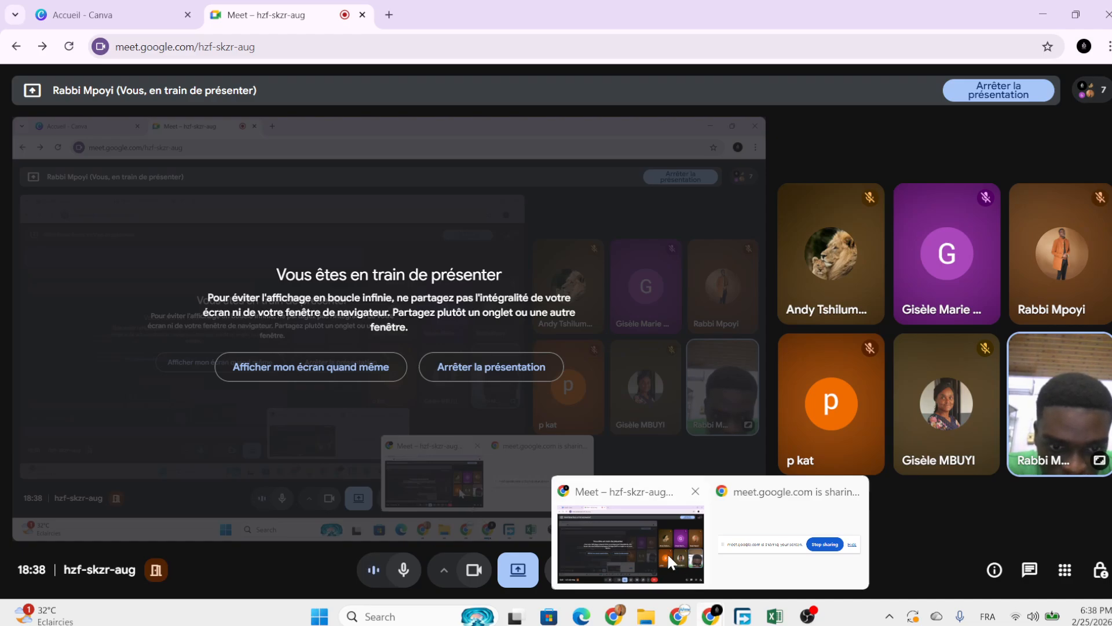
{"action": "left_click", "coordinate": [668, 558]}
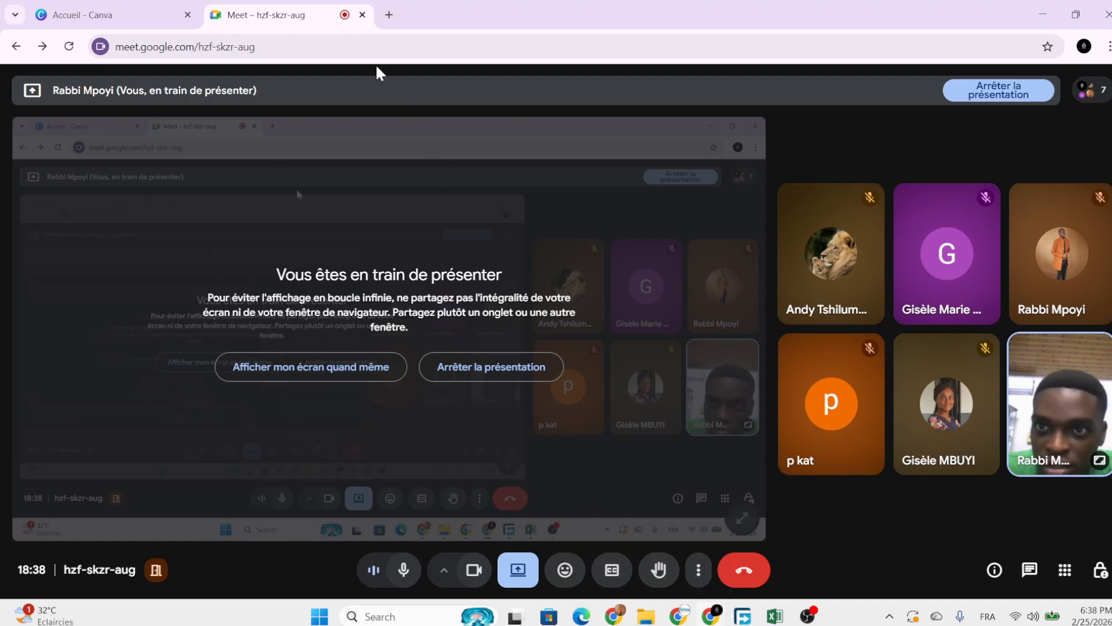
Move the Meet tab so it sits ahead of the Canva tab.
{"action": "left_click", "coordinate": [131, 10]}
{"action": "left_click", "coordinate": [275, 17]}
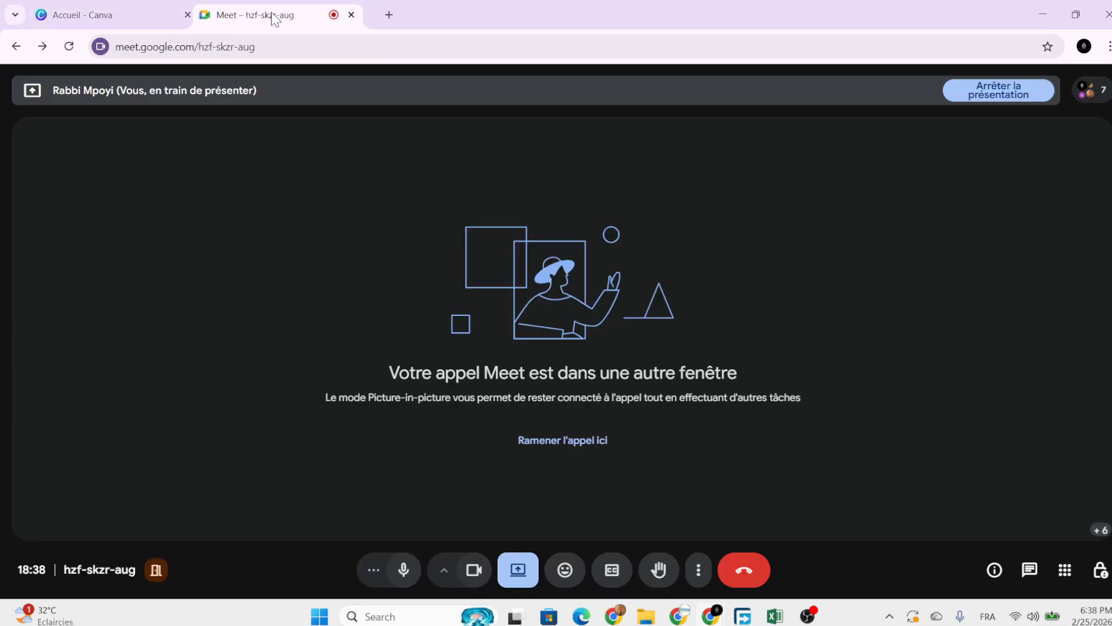
{"action": "left_click_drag", "start_coordinate": [275, 17], "coordinate": [110, 16]}
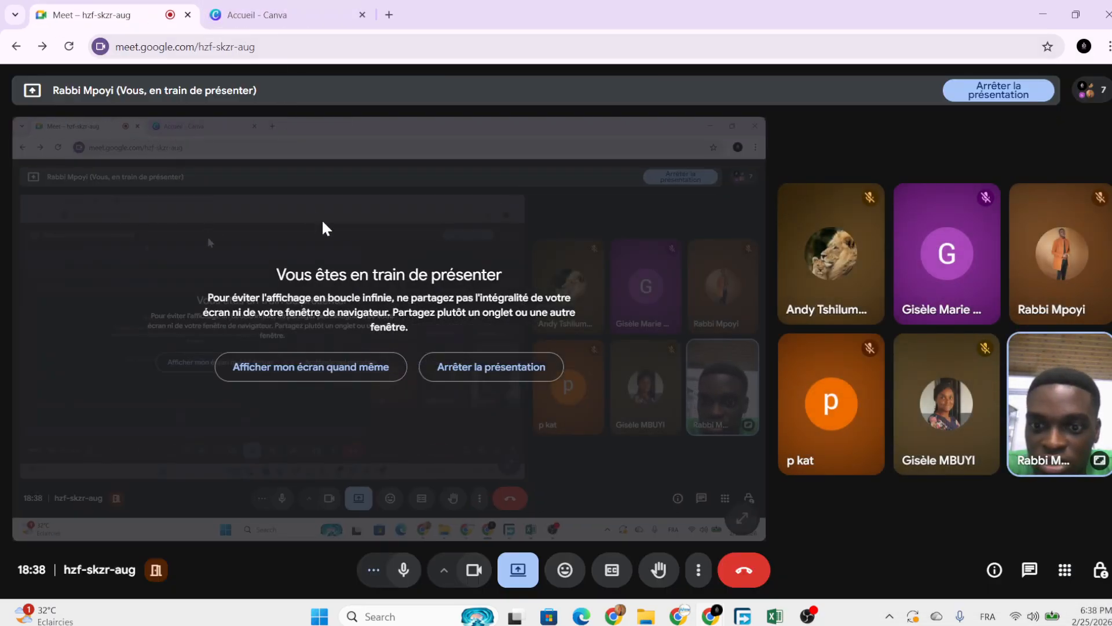
Switch to the Canva home page and close the floating Meet call window.
{"action": "left_click", "coordinate": [290, 18]}
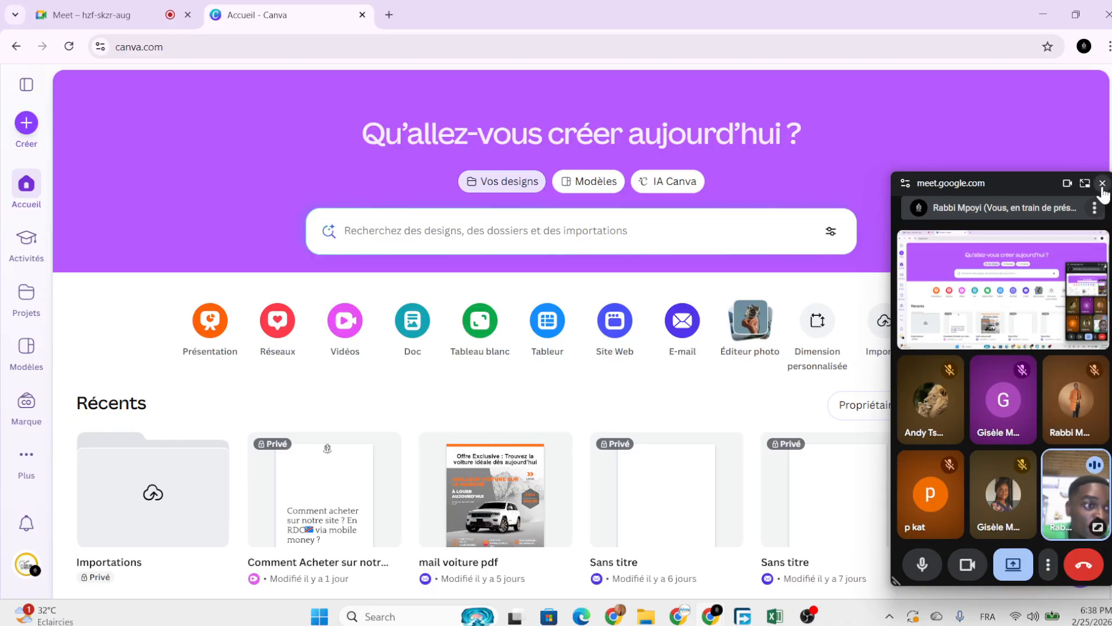
{"action": "left_click", "coordinate": [1102, 183]}
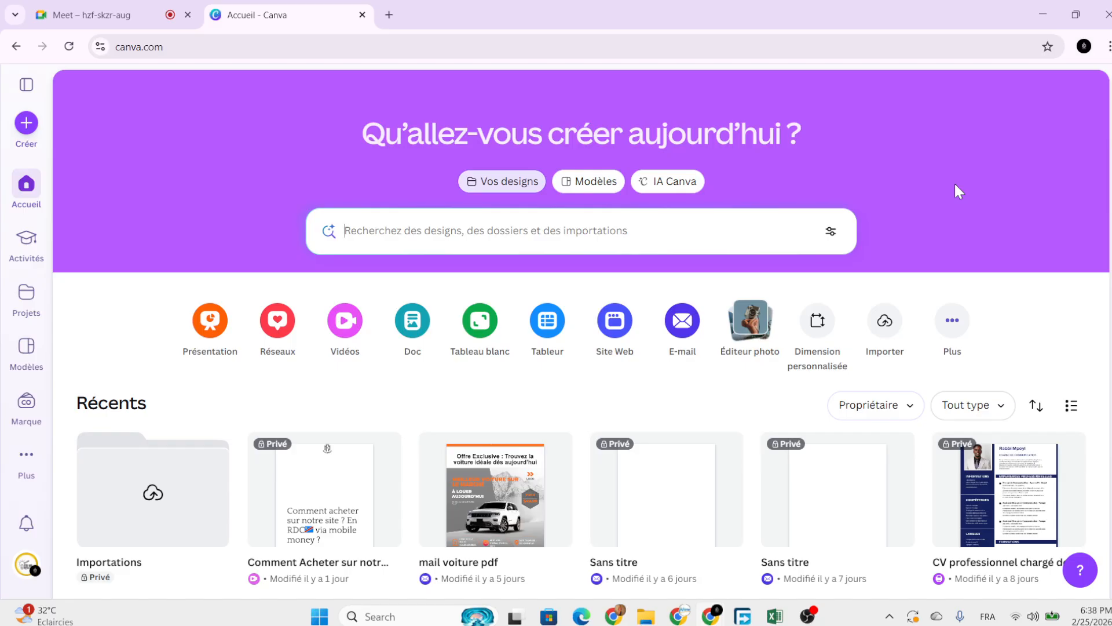
{"action": "scroll", "coordinate": [675, 373], "scroll_direction": "down", "scroll_amount": 5}
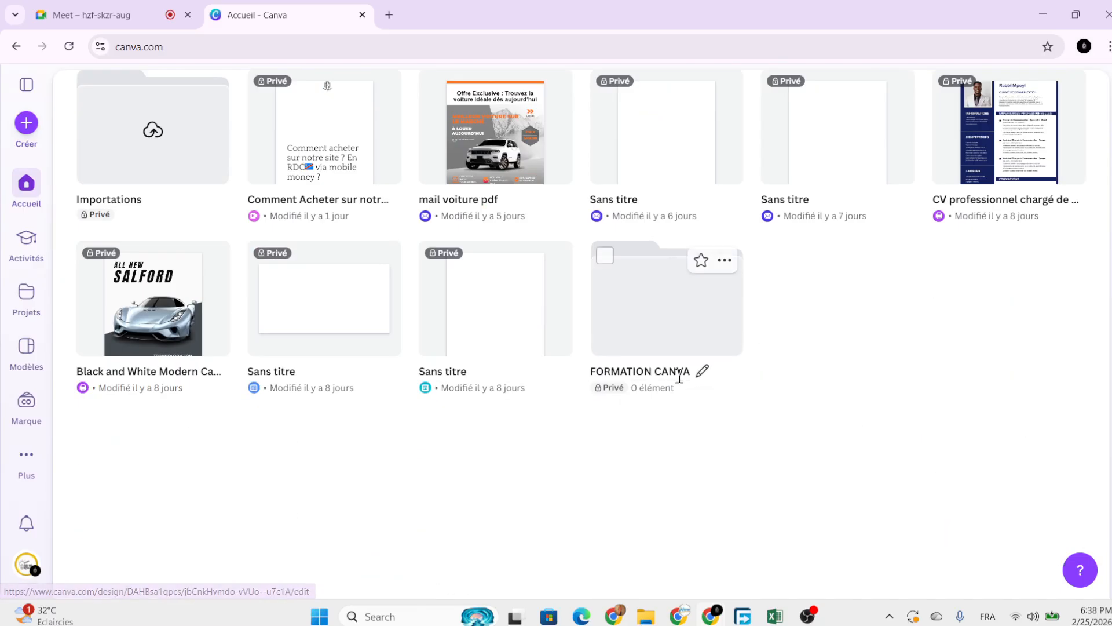
{"action": "scroll", "coordinate": [680, 376], "scroll_direction": "up", "scroll_amount": 5}
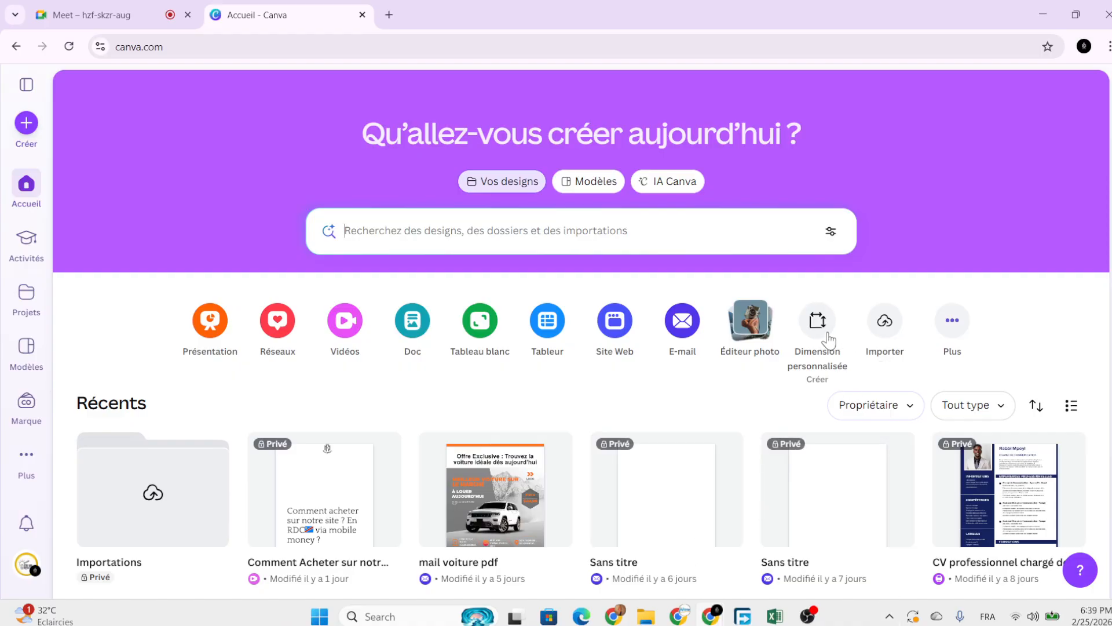
Enter a custom design size in centimetres: width 29.7, height 21.
{"action": "left_click", "coordinate": [818, 324]}
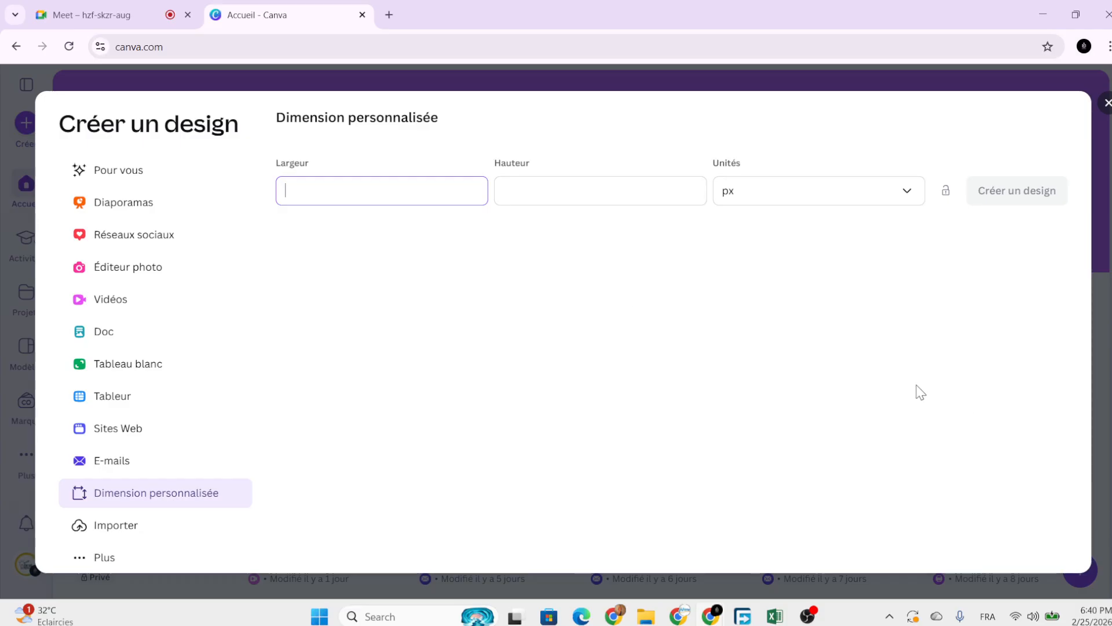
{"action": "left_click", "coordinate": [750, 200]}
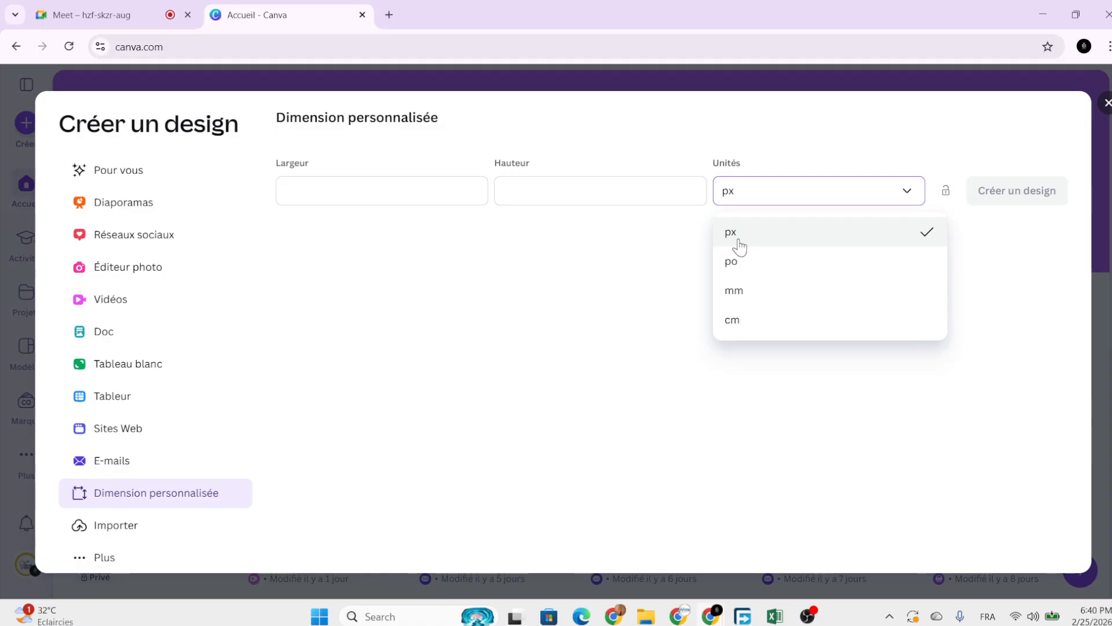
{"action": "left_click", "coordinate": [758, 324]}
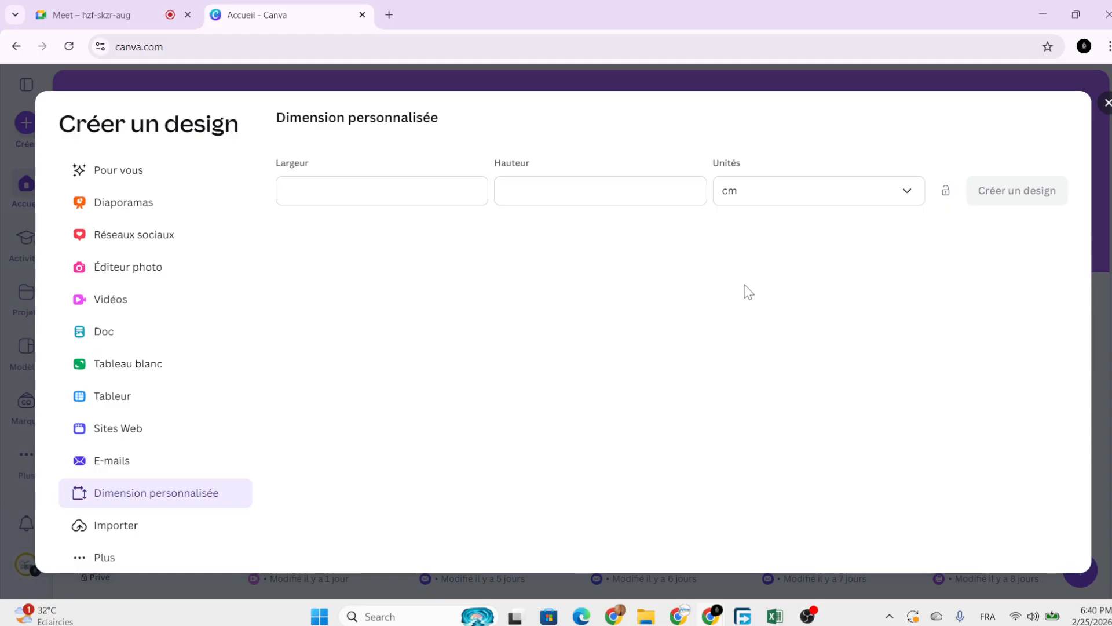
{"action": "left_click", "coordinate": [382, 190]}
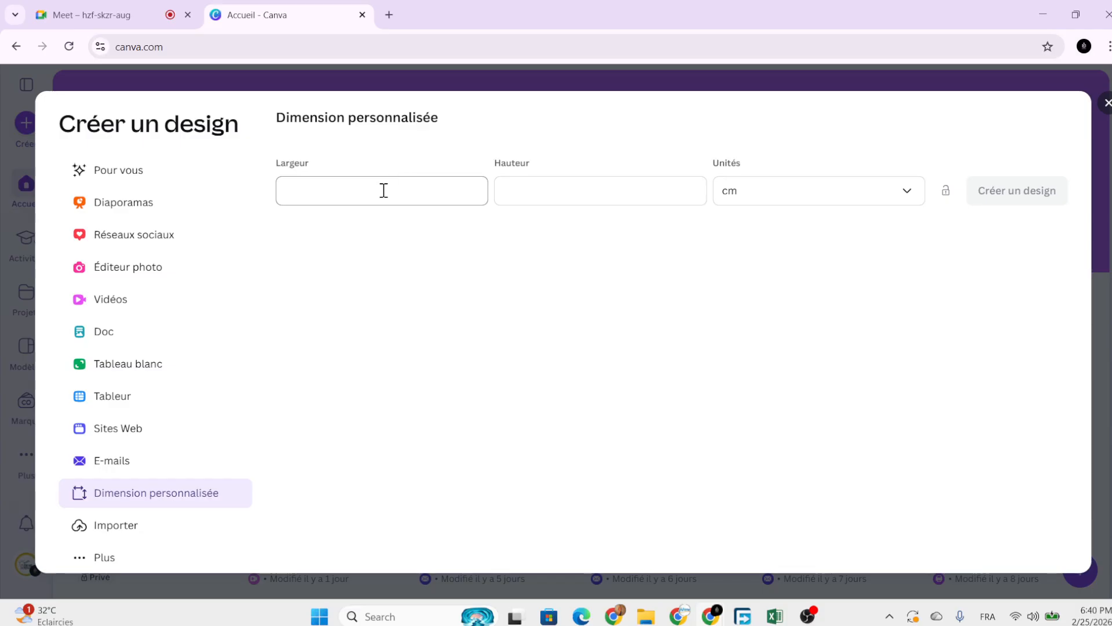
{"action": "left_click", "coordinate": [560, 190]}
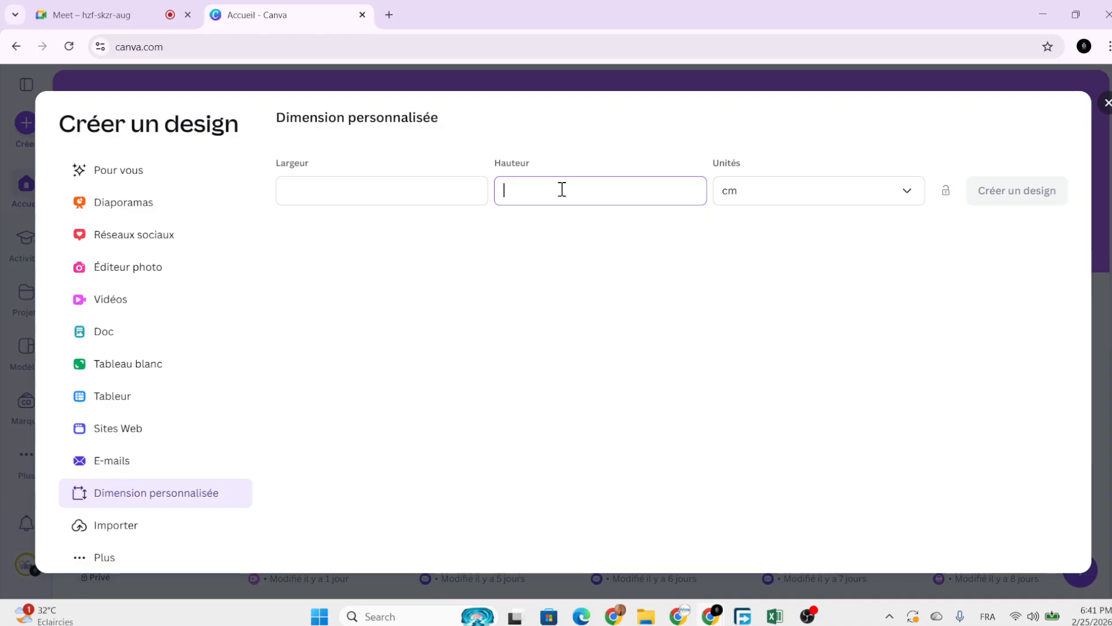
{"action": "left_click", "coordinate": [358, 189]}
{"action": "type", "text": "29.7"}
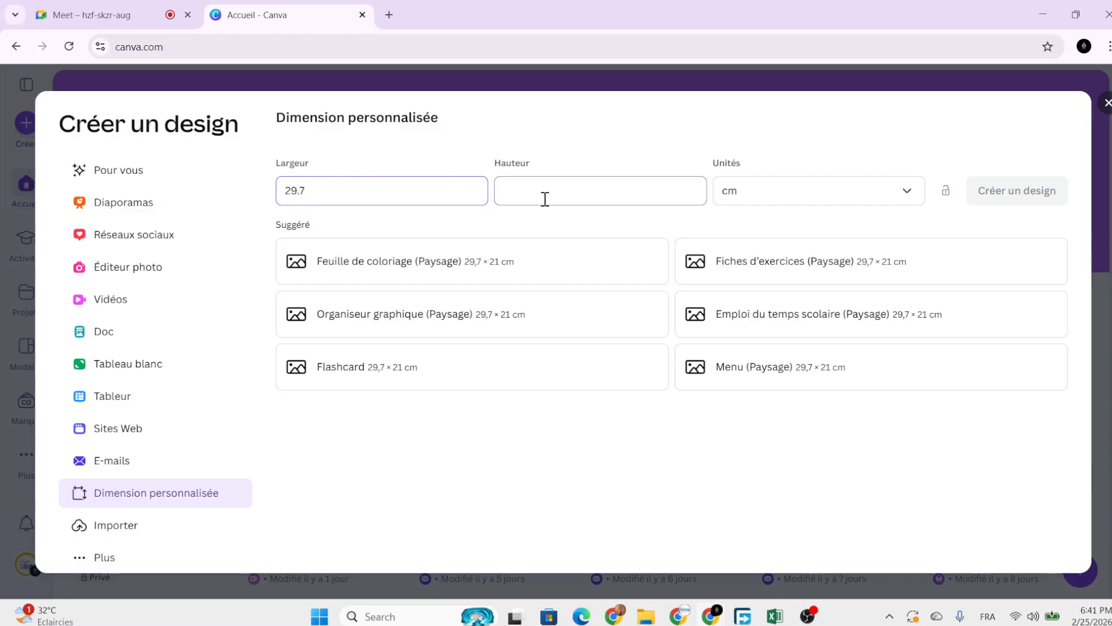
{"action": "left_click", "coordinate": [562, 190]}
{"action": "type", "text": "21"}
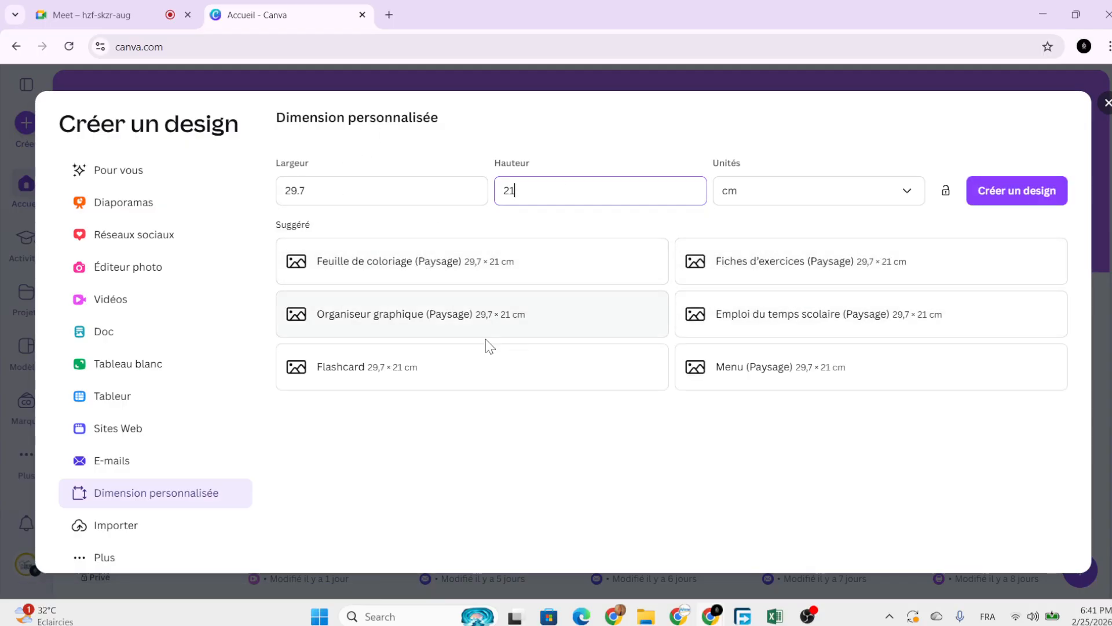
Create the 29.7 × 21 cm design and select its blank page.
{"action": "left_click", "coordinate": [1029, 198]}
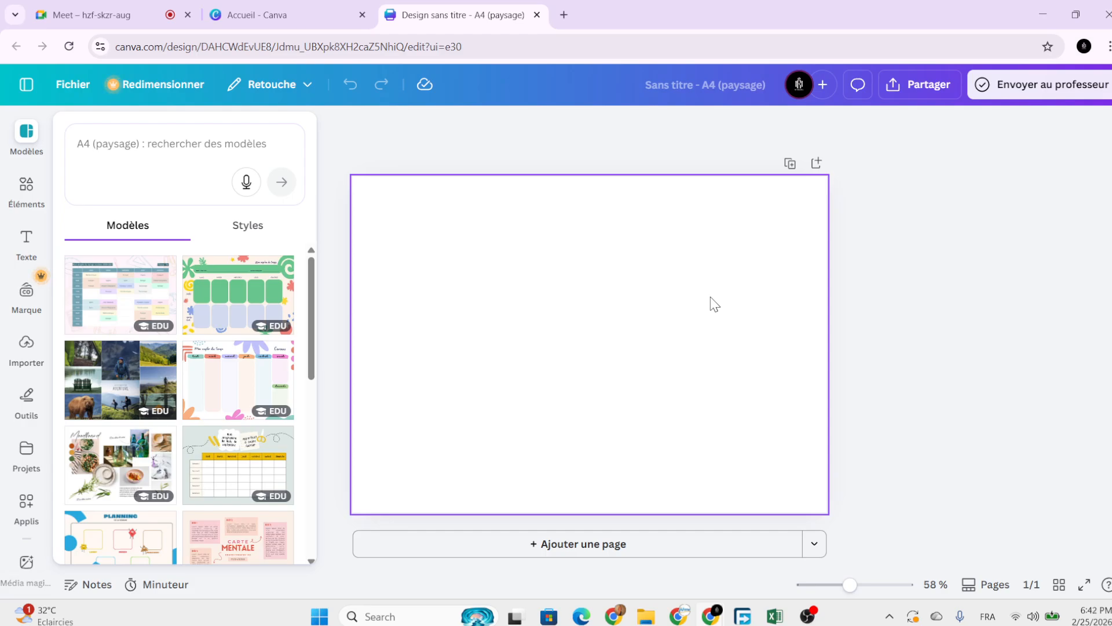
{"action": "scroll", "coordinate": [714, 304], "scroll_direction": "down", "scroll_amount": 2}
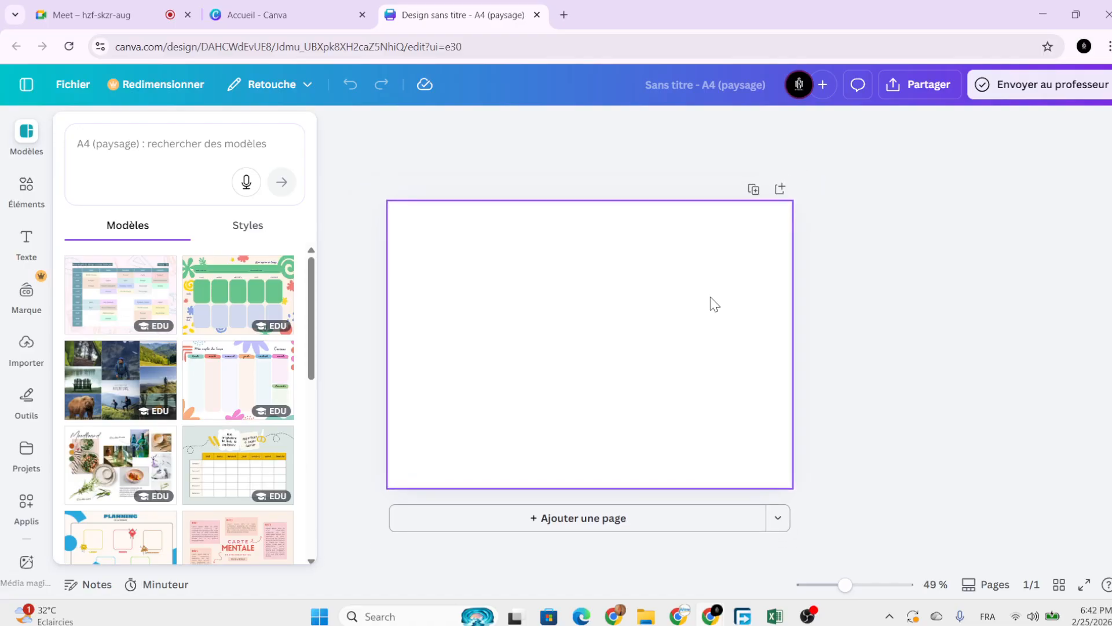
{"action": "left_click", "coordinate": [737, 320]}
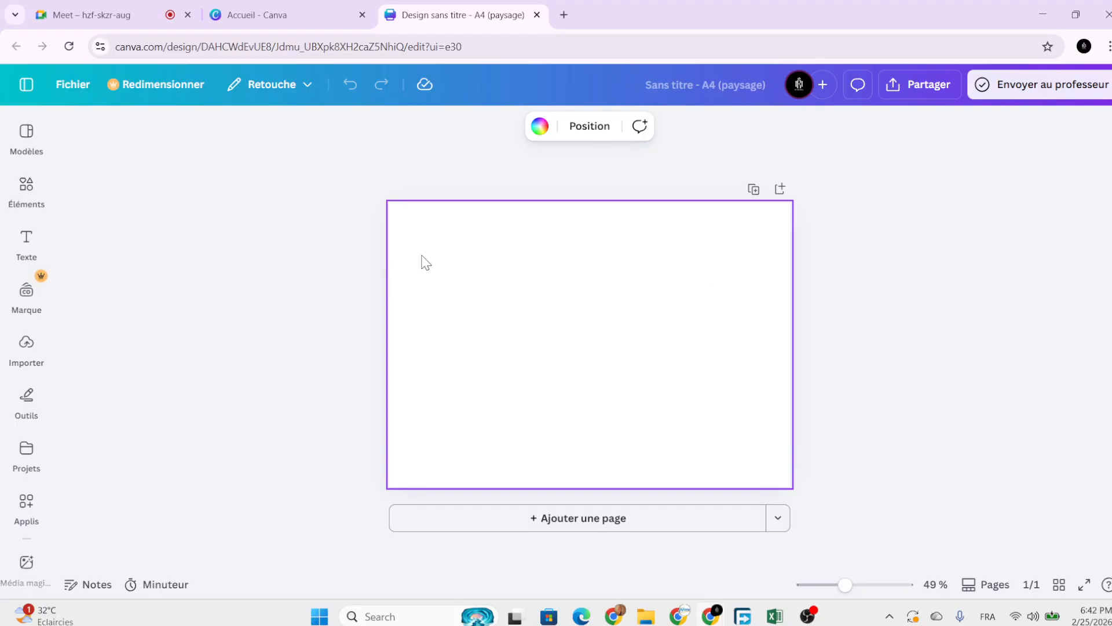
{"action": "left_click", "coordinate": [348, 231]}
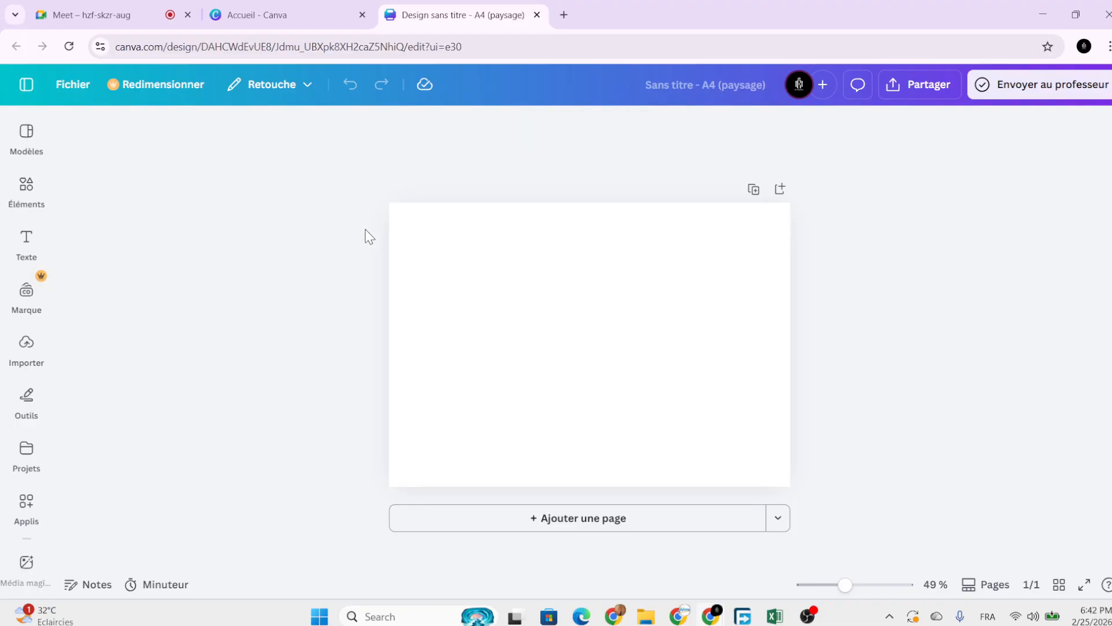
{"action": "left_click", "coordinate": [467, 256]}
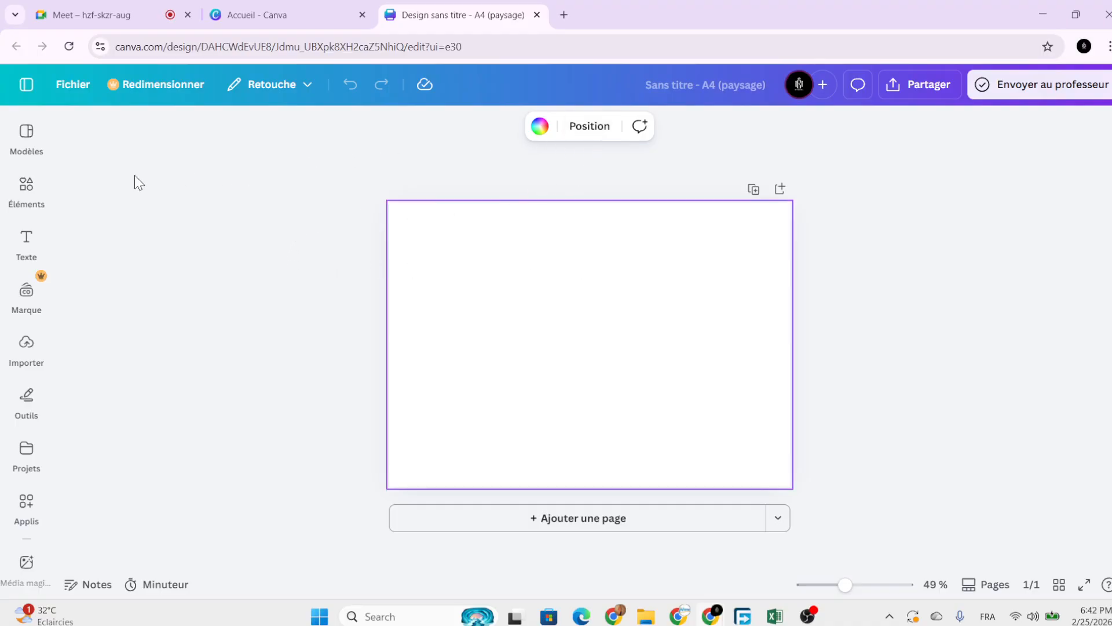
Browse the templates suggested for A4 landscape, then close the list.
{"action": "left_click", "coordinate": [28, 153]}
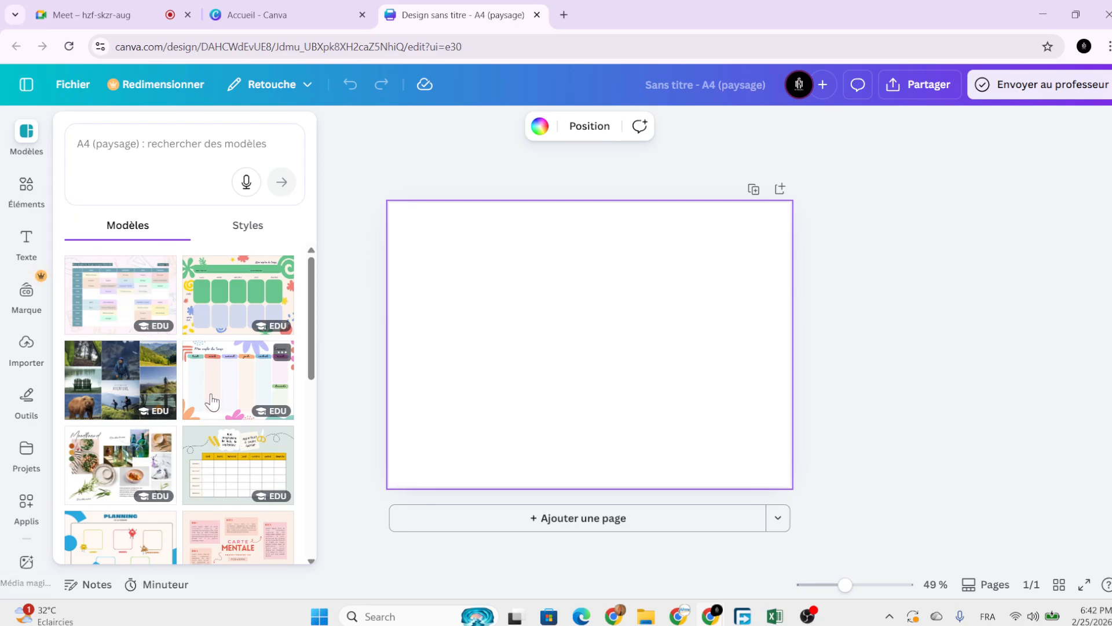
{"action": "scroll", "coordinate": [152, 387], "scroll_direction": "down", "scroll_amount": 6}
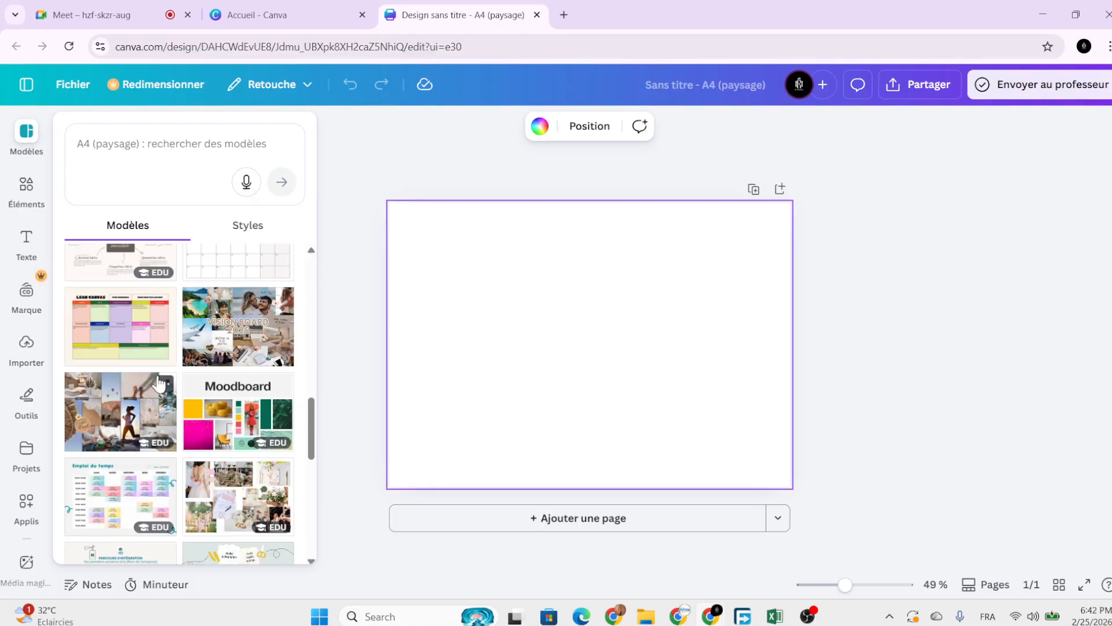
{"action": "scroll", "coordinate": [180, 324], "scroll_direction": "up", "scroll_amount": 5}
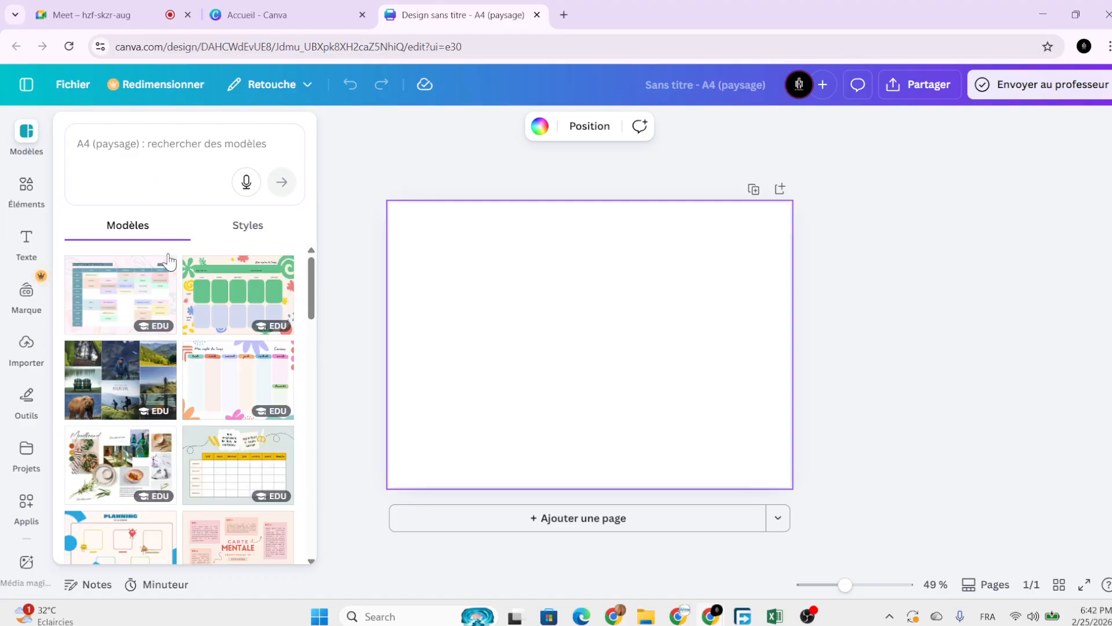
{"action": "left_click", "coordinate": [350, 311]}
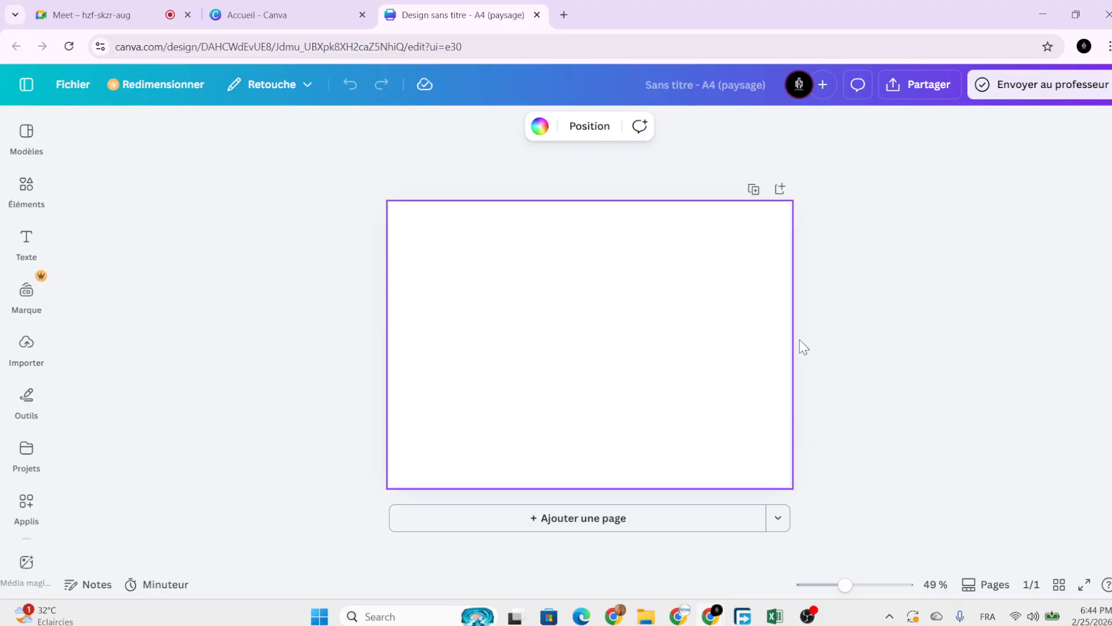
{"action": "left_click", "coordinate": [674, 374]}
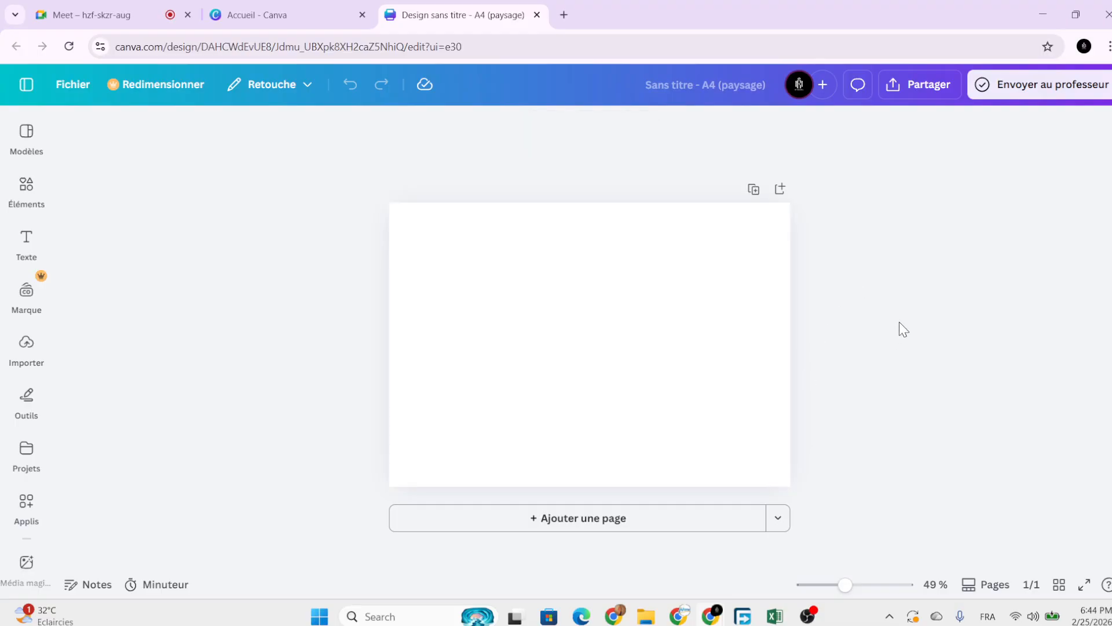
{"action": "left_click", "coordinate": [729, 351]}
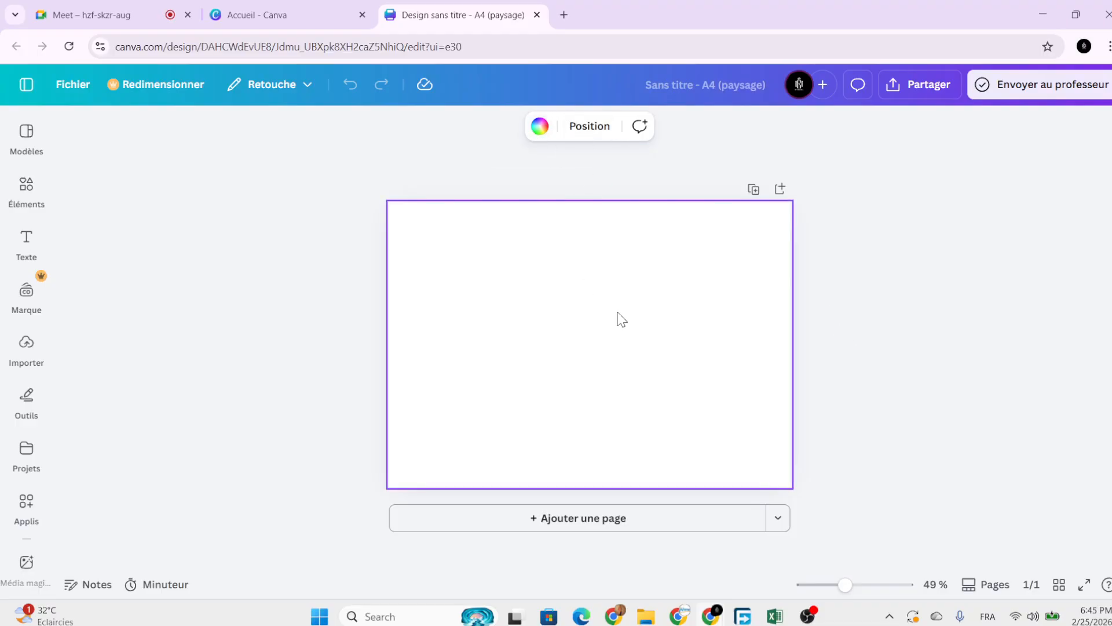
Browse the page background colours and custom colour picker, closing them without changes.
{"action": "left_click", "coordinate": [542, 128]}
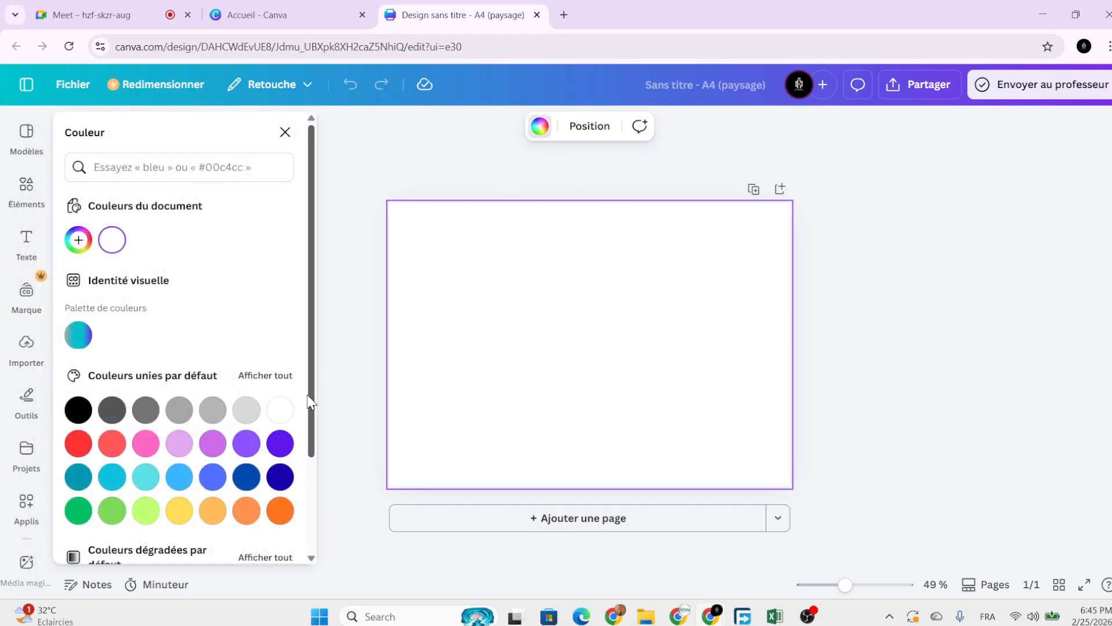
{"action": "scroll", "coordinate": [310, 402], "scroll_direction": "down", "scroll_amount": 2}
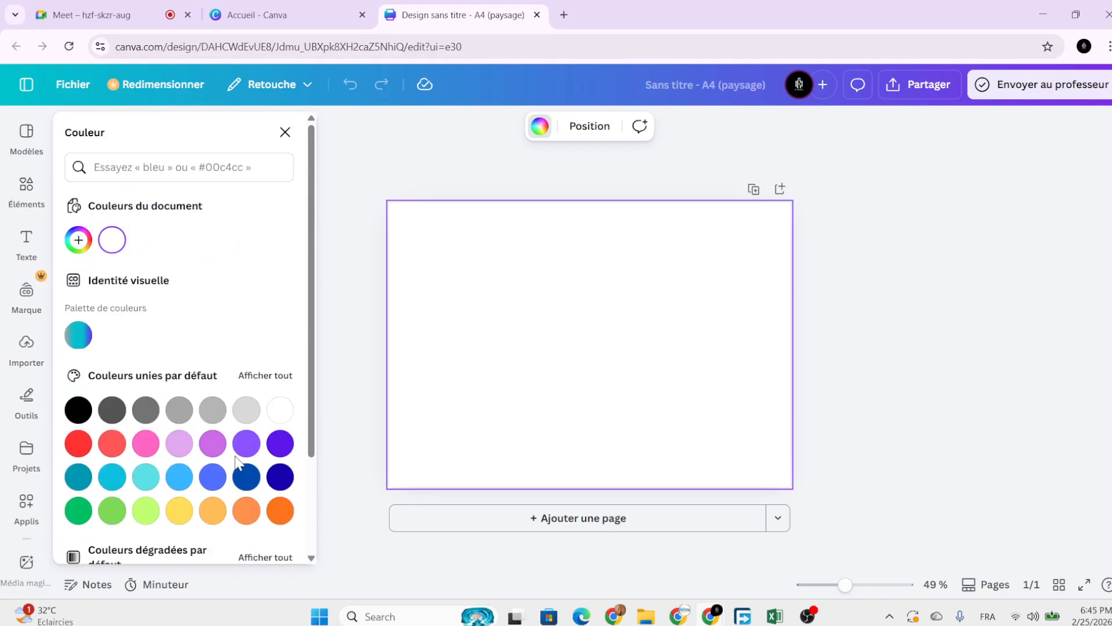
{"action": "scroll", "coordinate": [231, 481], "scroll_direction": "up", "scroll_amount": 2}
{"action": "scroll", "coordinate": [240, 456], "scroll_direction": "down", "scroll_amount": 1}
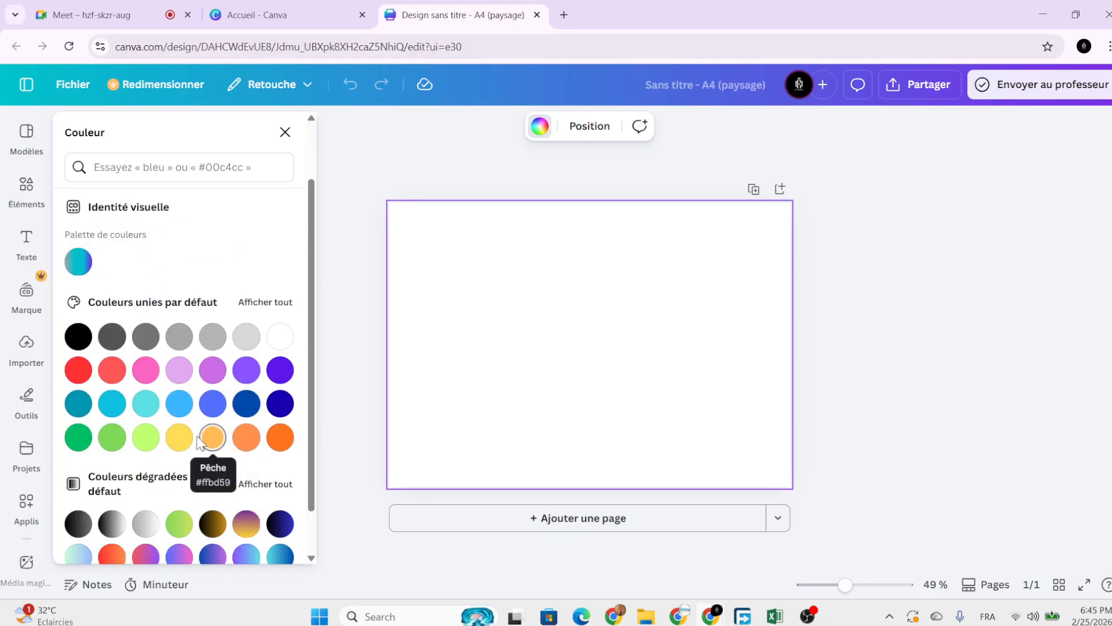
{"action": "scroll", "coordinate": [214, 510], "scroll_direction": "down", "scroll_amount": 1}
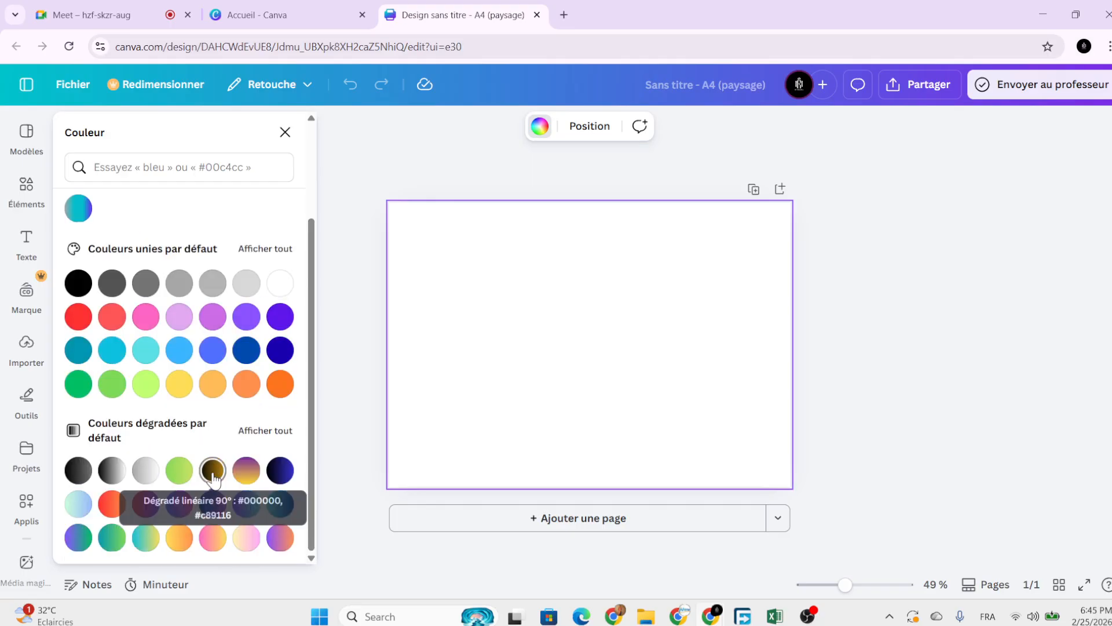
{"action": "scroll", "coordinate": [211, 464], "scroll_direction": "up", "scroll_amount": 2}
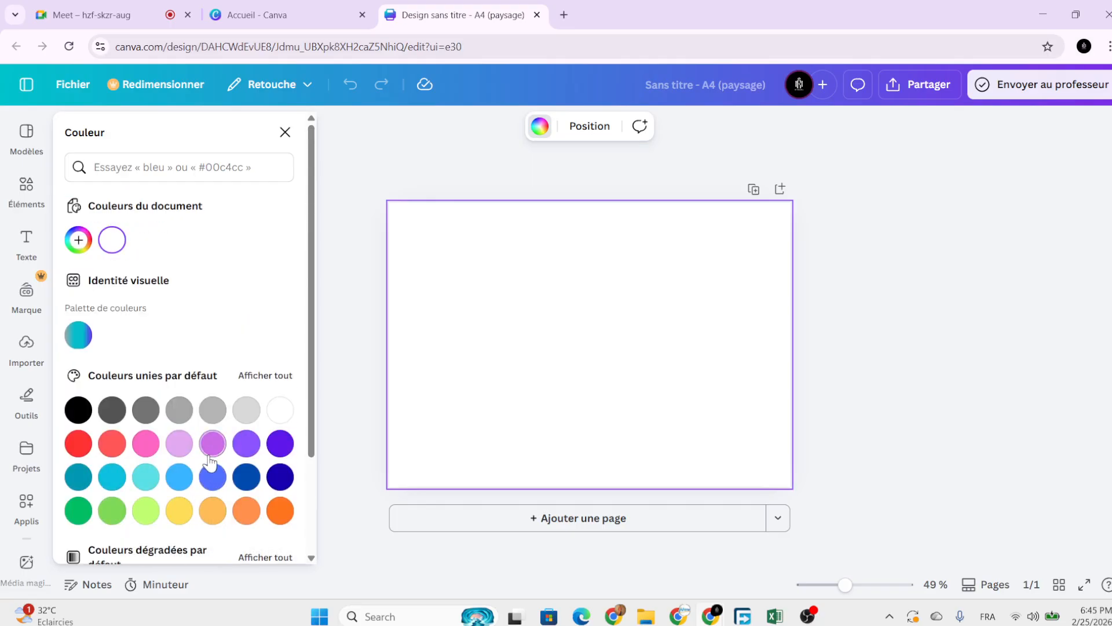
{"action": "left_click", "coordinate": [78, 240]}
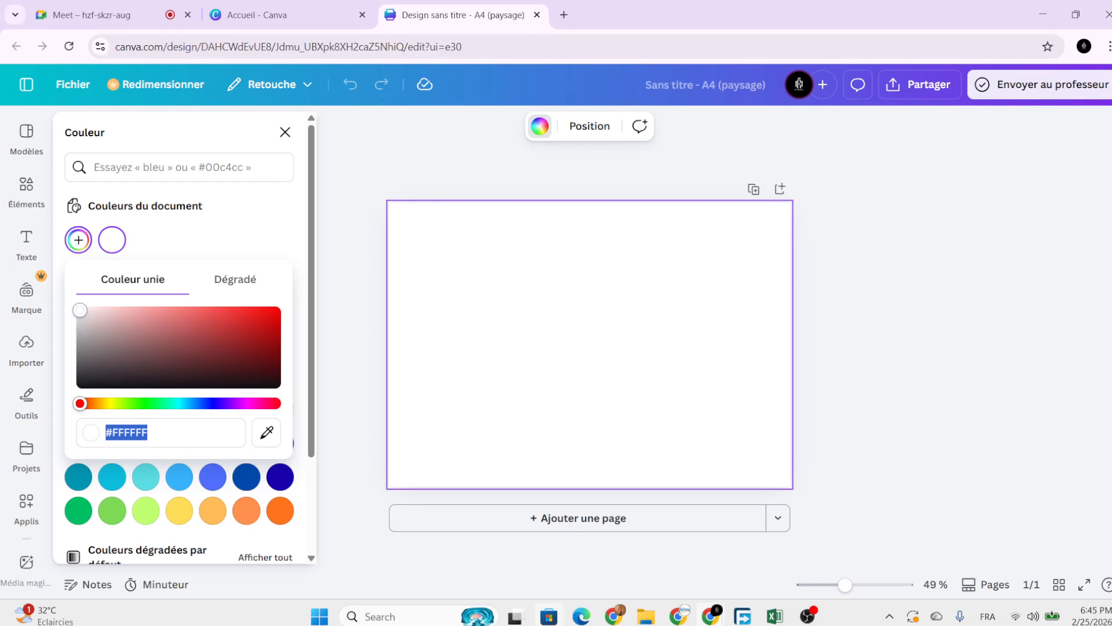
{"action": "left_click", "coordinate": [513, 270]}
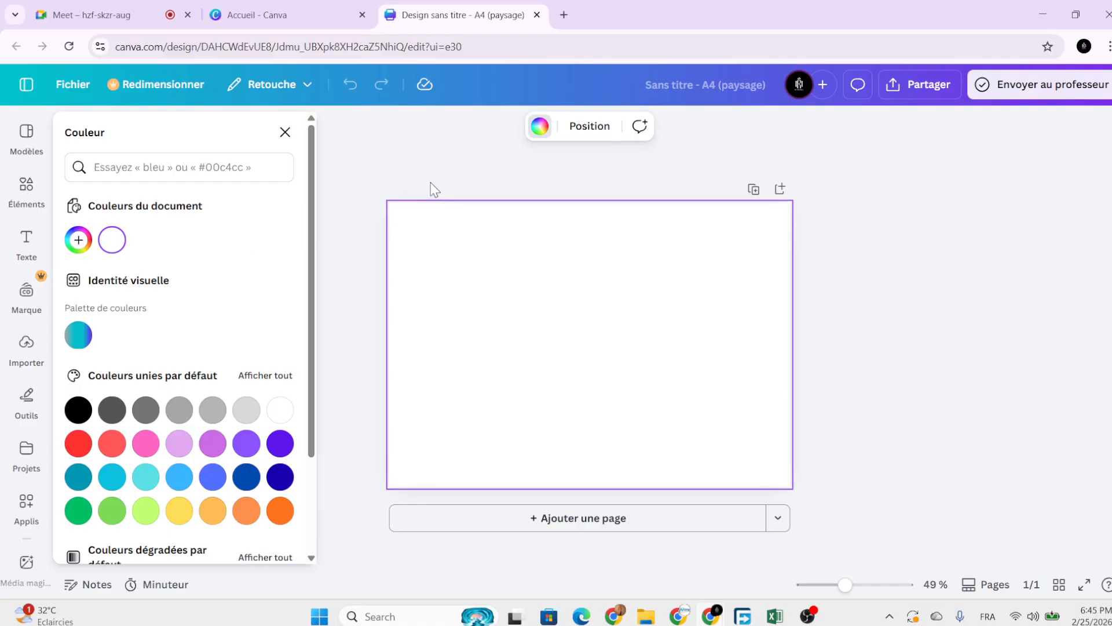
{"action": "left_click", "coordinate": [438, 235]}
Reopen and close the background colour options, then select the blank page.
{"action": "left_click", "coordinate": [536, 134]}
{"action": "left_click", "coordinate": [285, 133]}
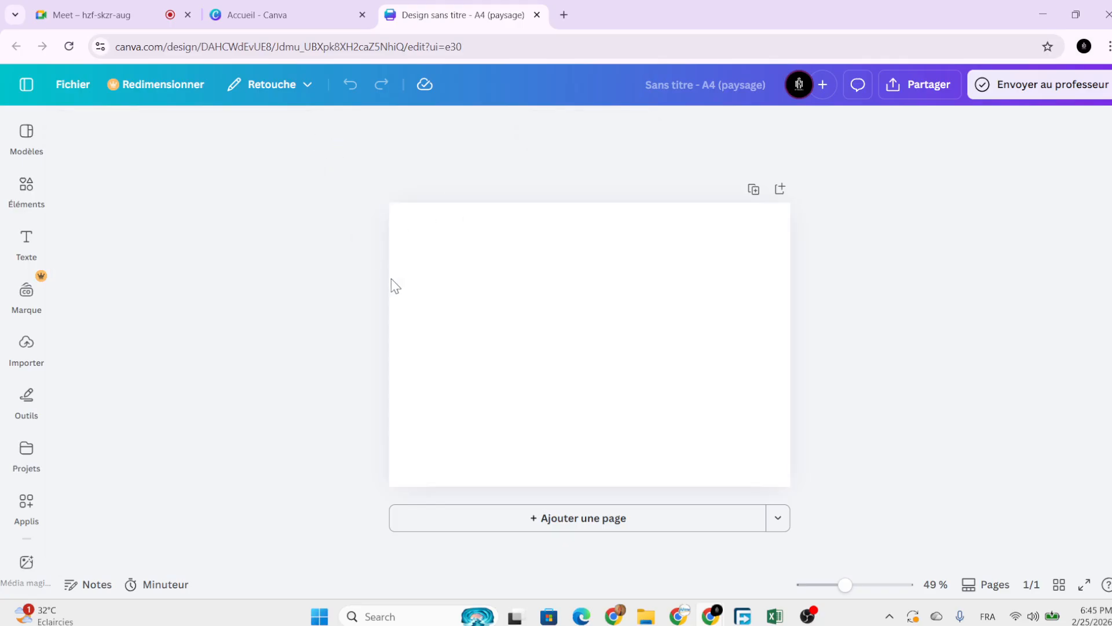
{"action": "left_click", "coordinate": [555, 331]}
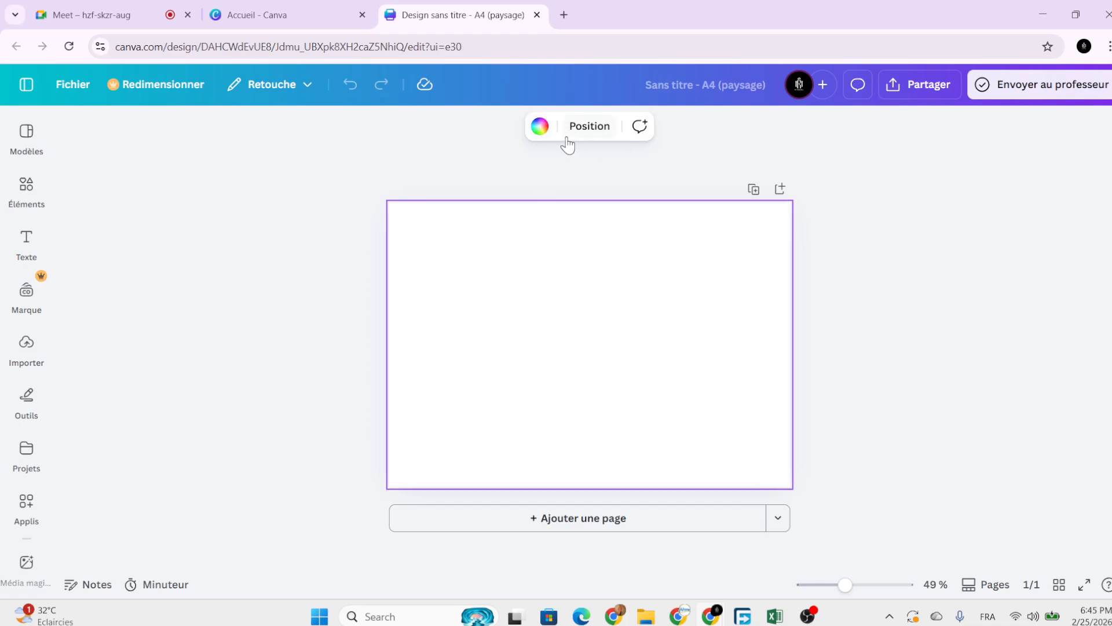
Bring up the page background colour choices and scroll through the swatches.
{"action": "left_click", "coordinate": [536, 130]}
{"action": "scroll", "coordinate": [162, 336], "scroll_direction": "down", "scroll_amount": 2}
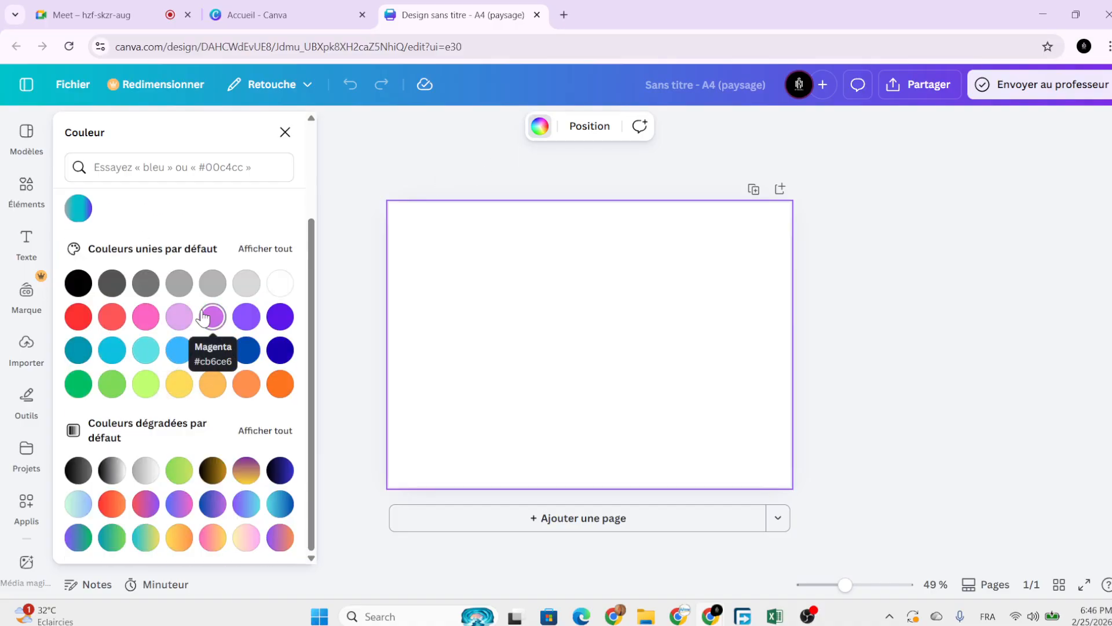
{"action": "scroll", "coordinate": [197, 318], "scroll_direction": "up", "scroll_amount": 3}
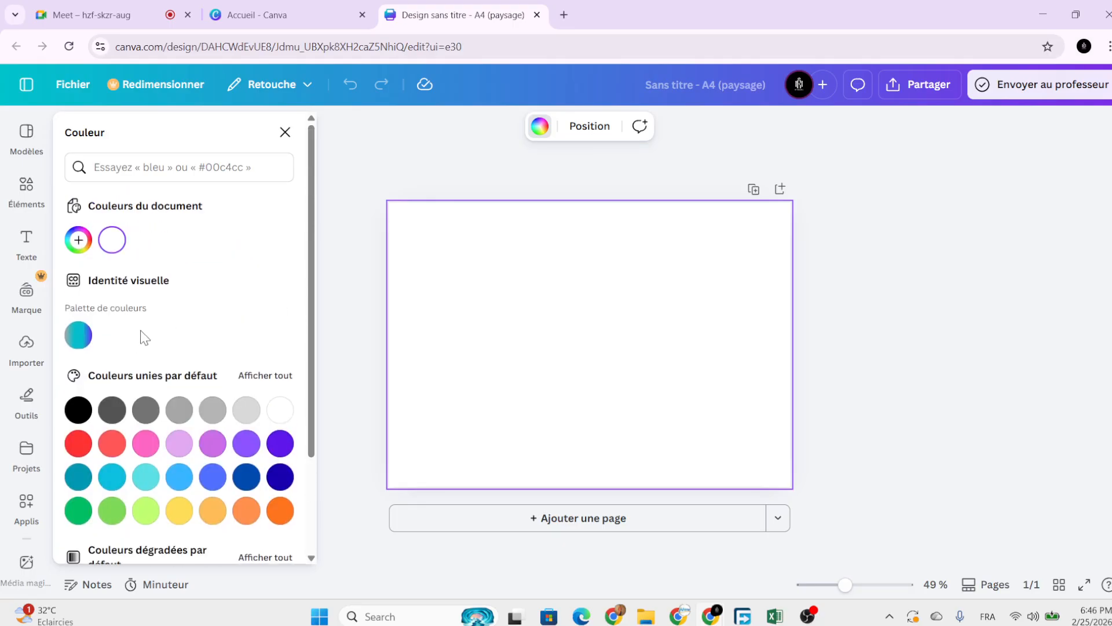
{"action": "scroll", "coordinate": [177, 319], "scroll_direction": "down", "scroll_amount": 3}
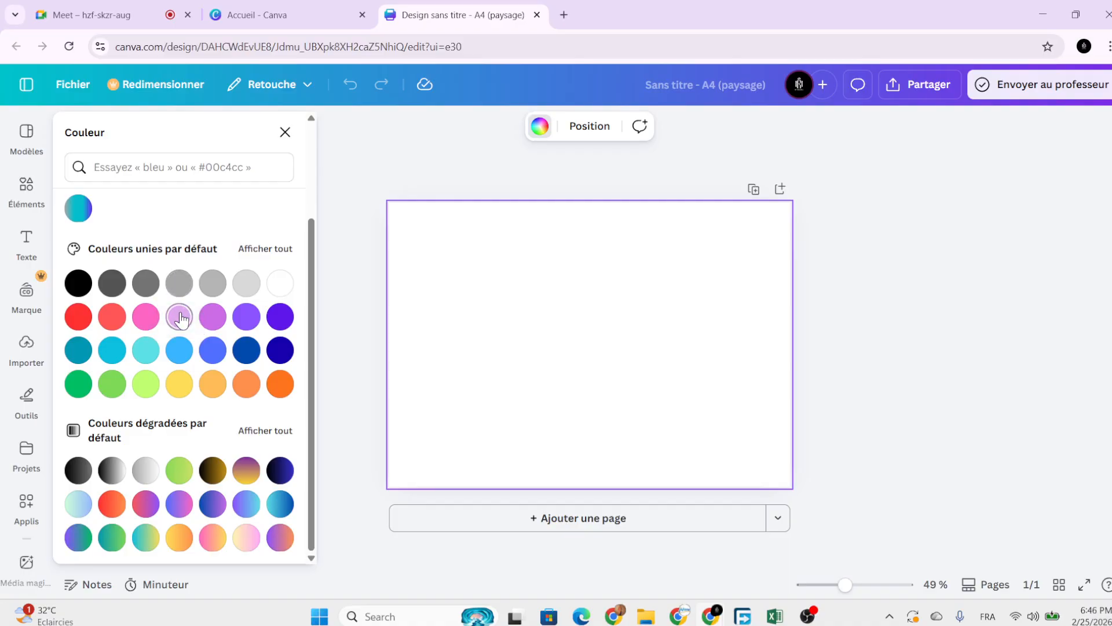
{"action": "scroll", "coordinate": [218, 365], "scroll_direction": "up", "scroll_amount": 2}
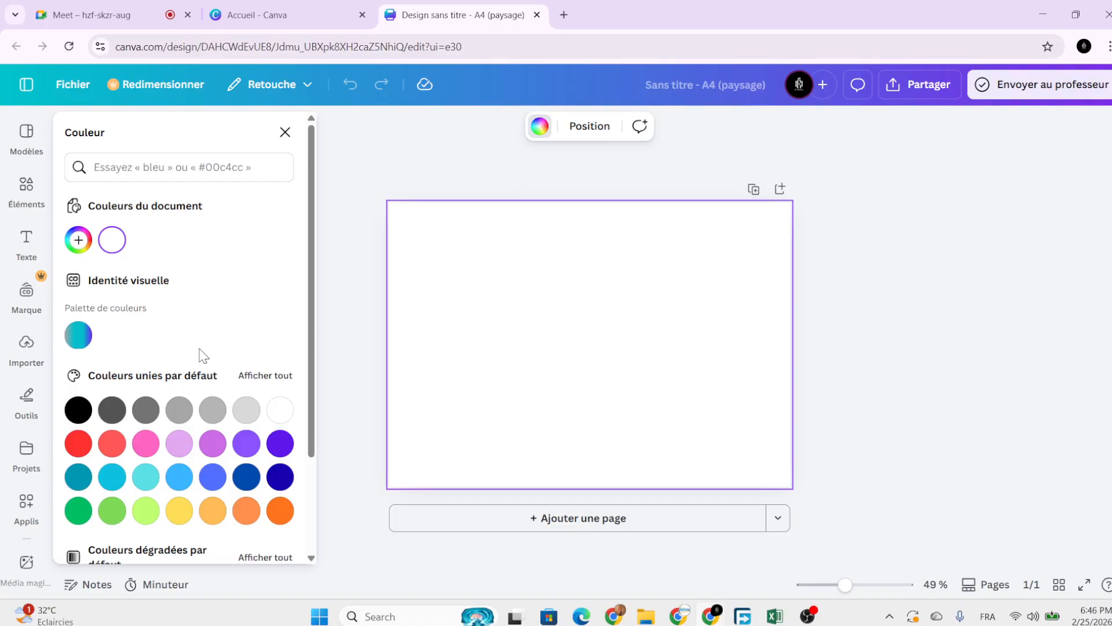
{"action": "scroll", "coordinate": [200, 371], "scroll_direction": "down", "scroll_amount": 2}
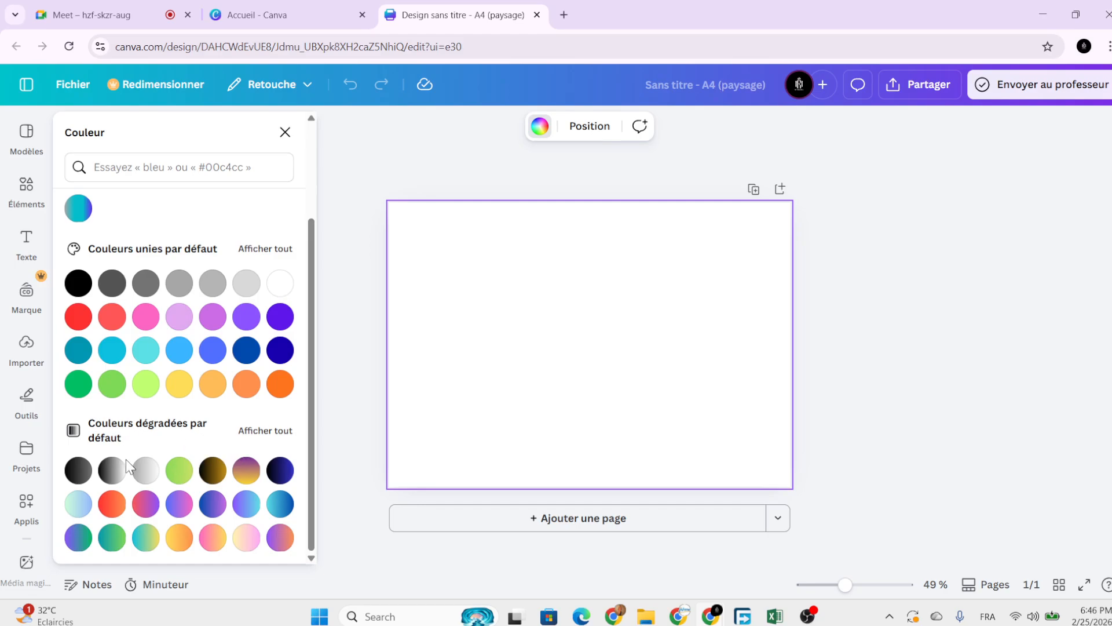
Try each default gradient swatch, from silver and green to purple-orange, as the background.
{"action": "left_click", "coordinate": [146, 470]}
{"action": "left_click", "coordinate": [179, 470]}
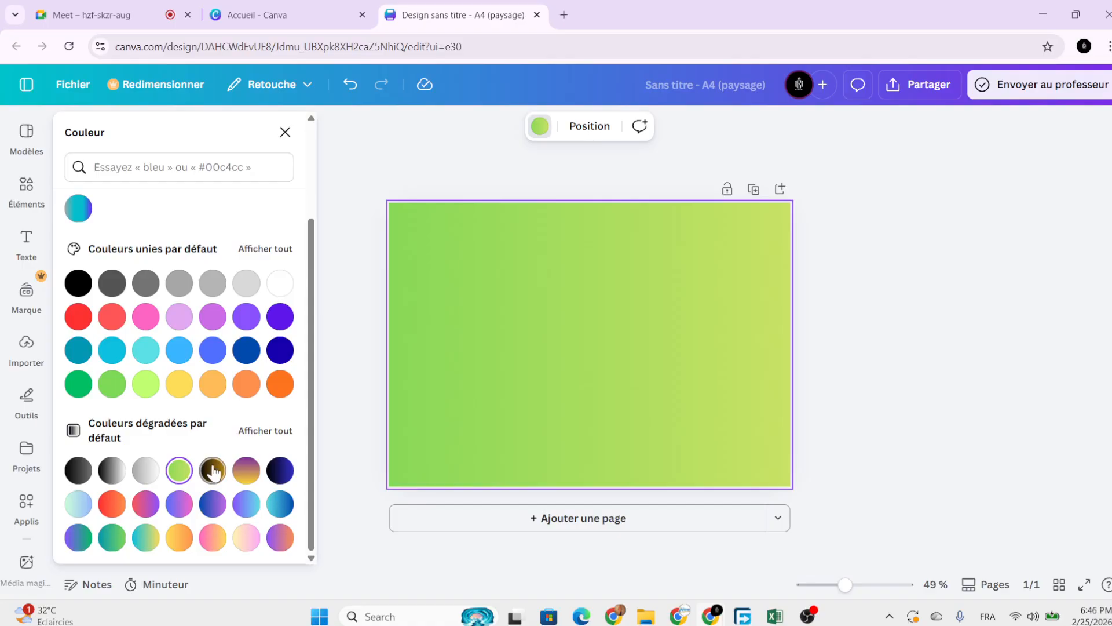
{"action": "left_click", "coordinate": [213, 470]}
{"action": "left_click", "coordinate": [246, 470]}
{"action": "left_click", "coordinate": [280, 470]}
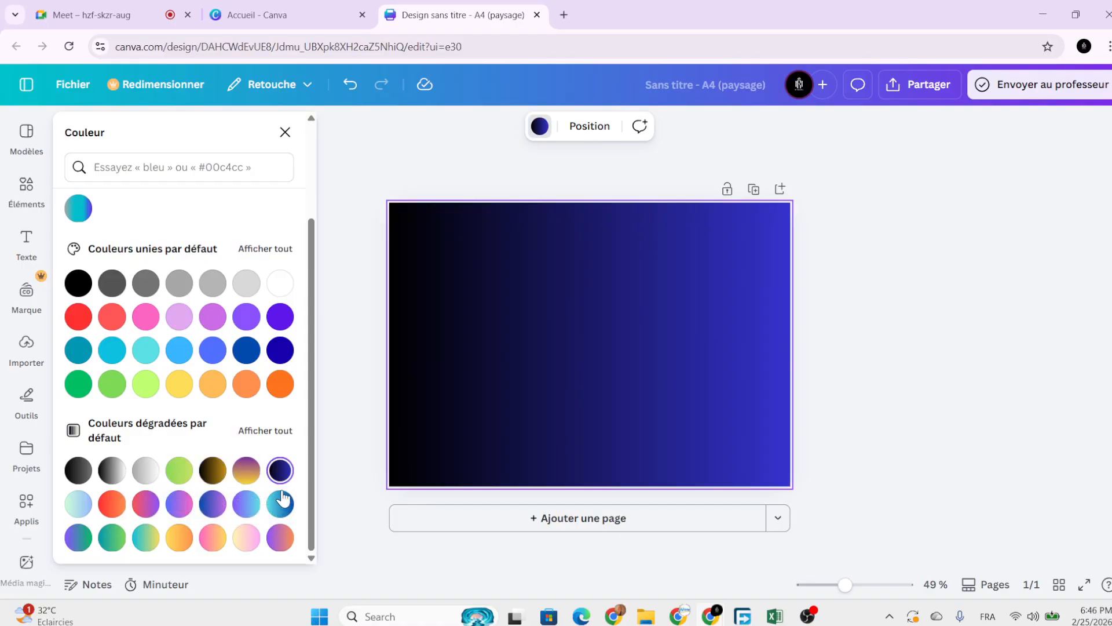
{"action": "left_click", "coordinate": [280, 501]}
{"action": "left_click", "coordinate": [246, 503]}
{"action": "left_click", "coordinate": [213, 503]}
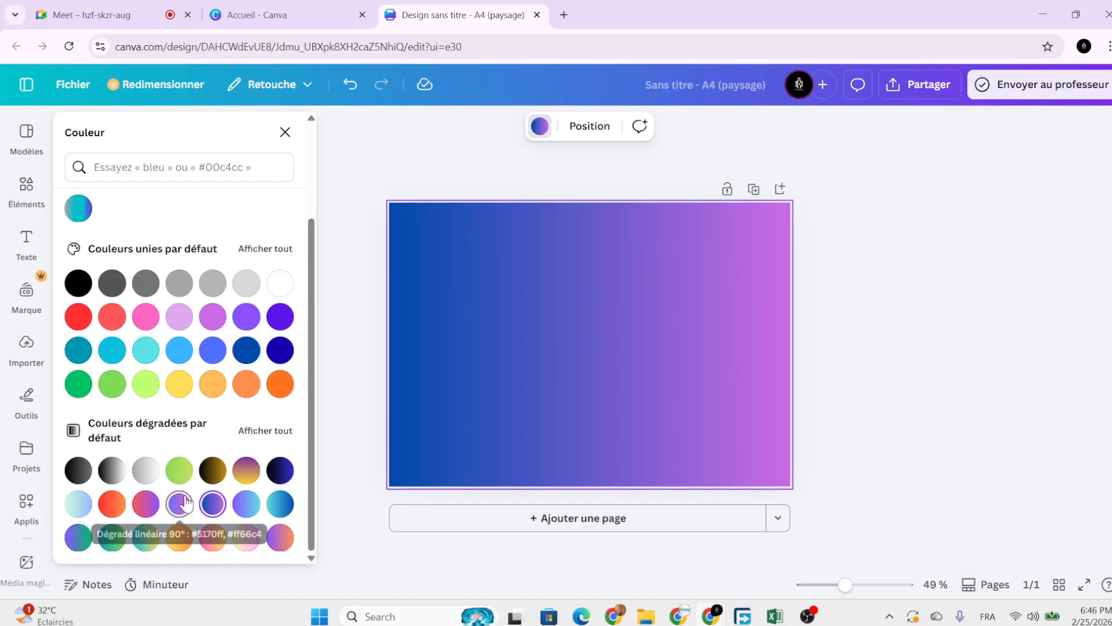
{"action": "left_click", "coordinate": [179, 503]}
{"action": "left_click", "coordinate": [146, 504]}
{"action": "left_click", "coordinate": [112, 503]}
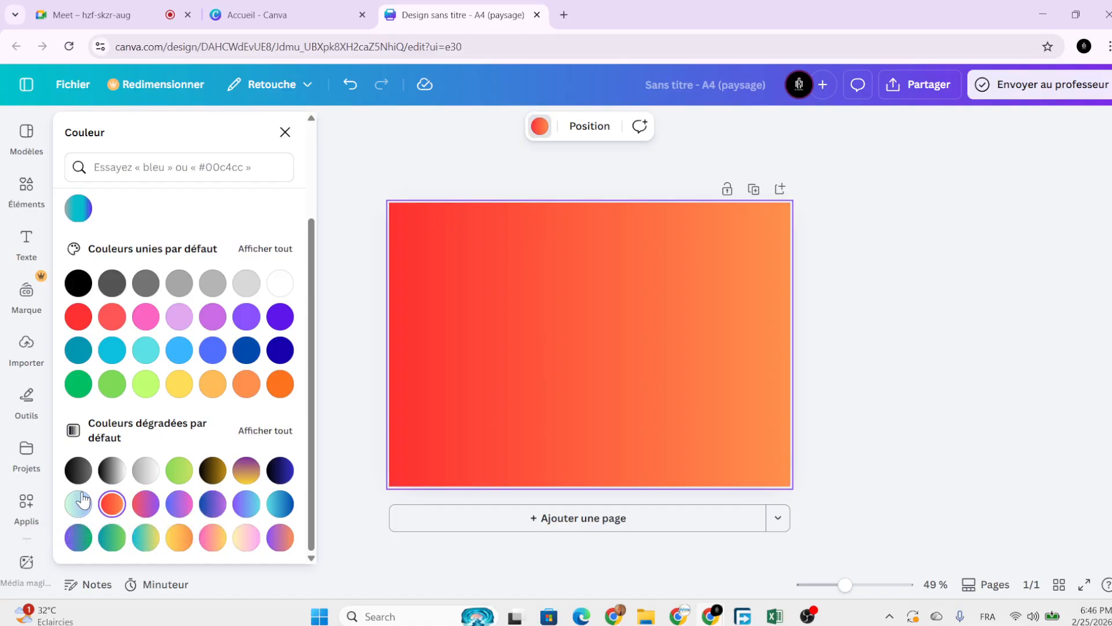
{"action": "left_click", "coordinate": [81, 501]}
{"action": "left_click", "coordinate": [79, 537]}
{"action": "left_click", "coordinate": [111, 537]}
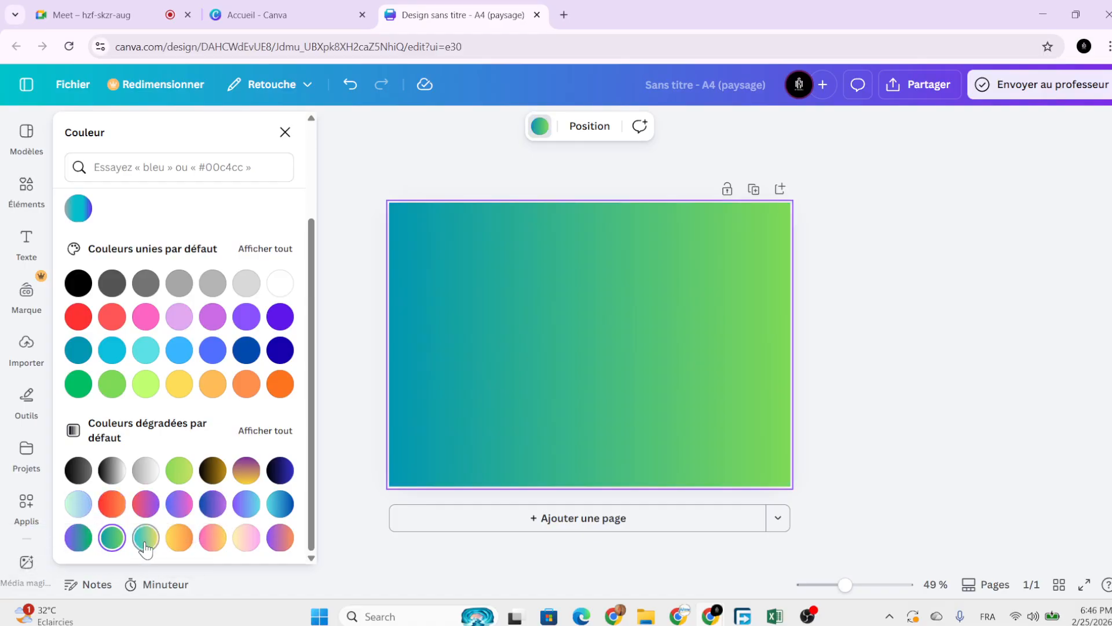
{"action": "left_click", "coordinate": [146, 539]}
{"action": "left_click", "coordinate": [179, 539]}
{"action": "left_click", "coordinate": [213, 539]}
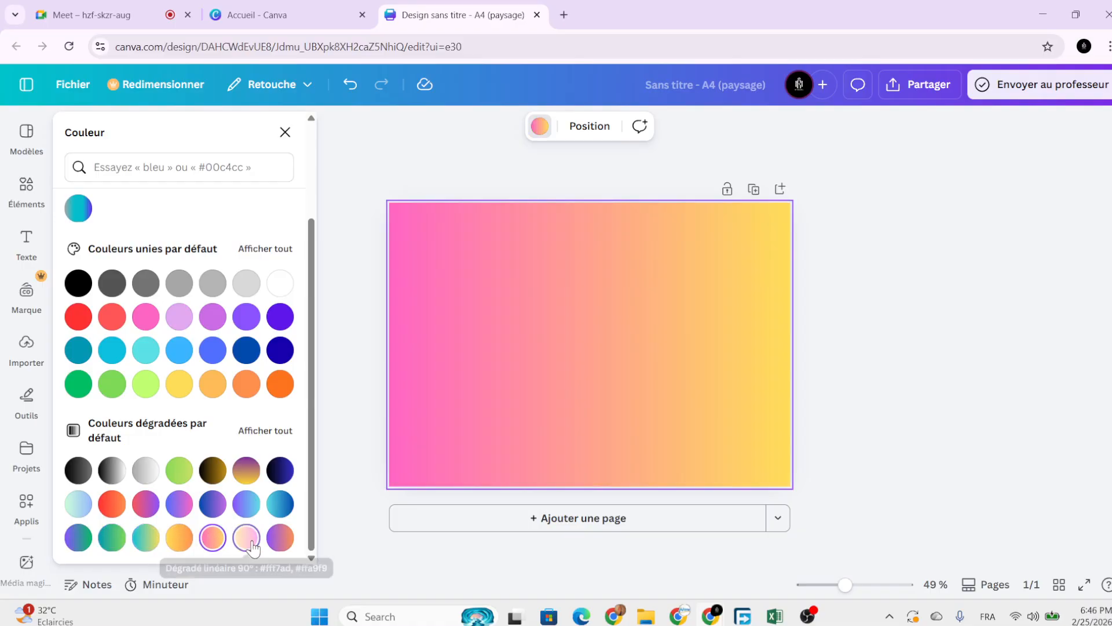
{"action": "left_click", "coordinate": [250, 540]}
{"action": "left_click", "coordinate": [278, 538]}
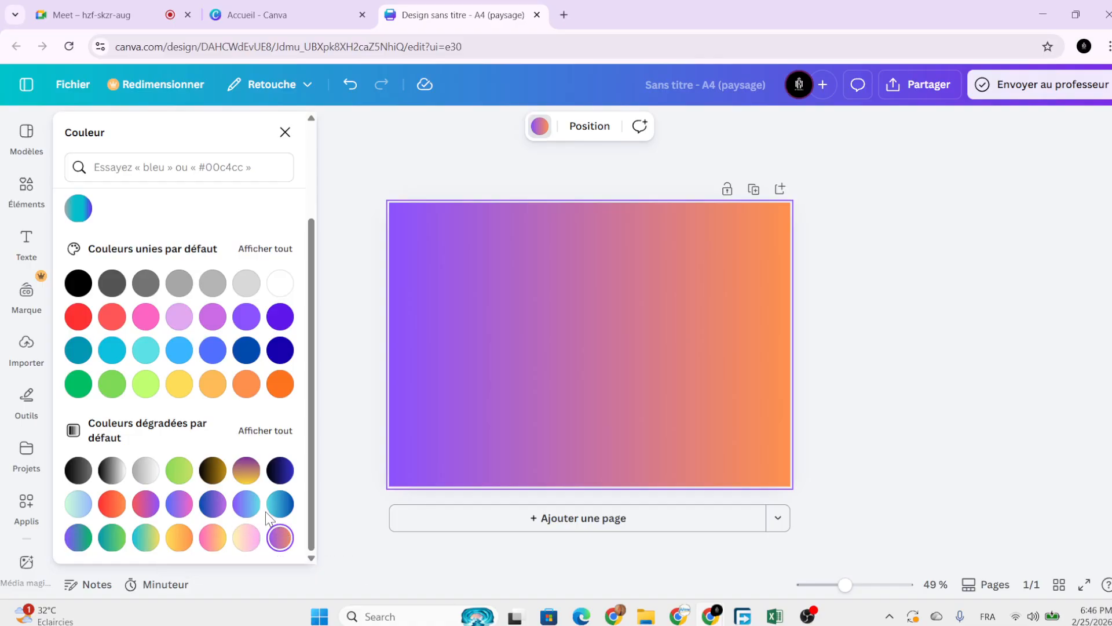
Reset the page background to plain white.
{"action": "scroll", "coordinate": [237, 498], "scroll_direction": "up", "scroll_amount": 3}
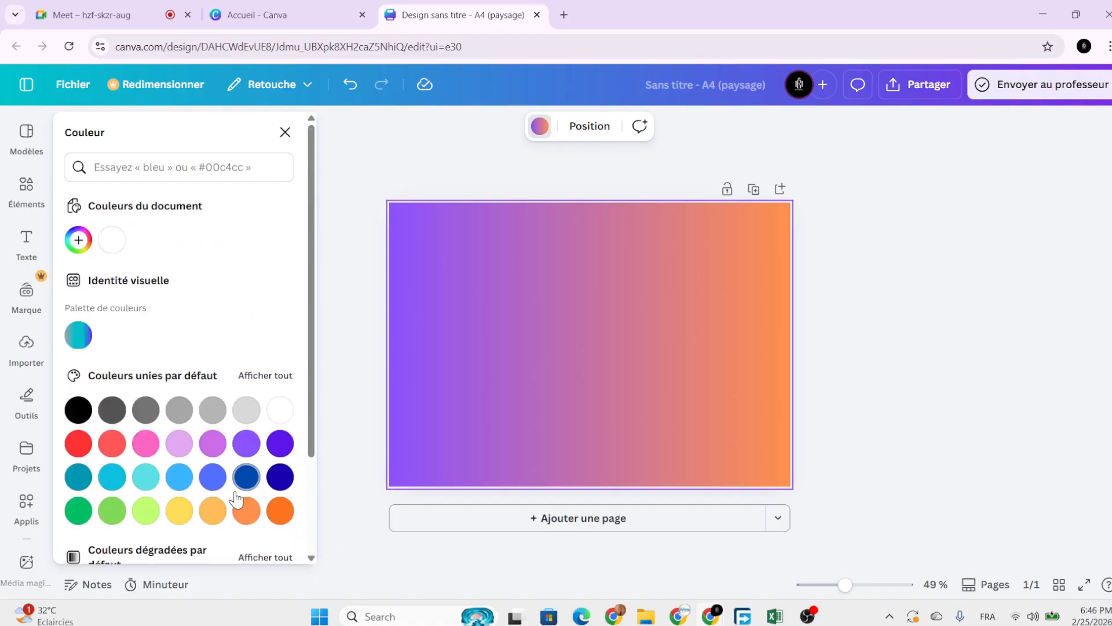
{"action": "left_click", "coordinate": [112, 239]}
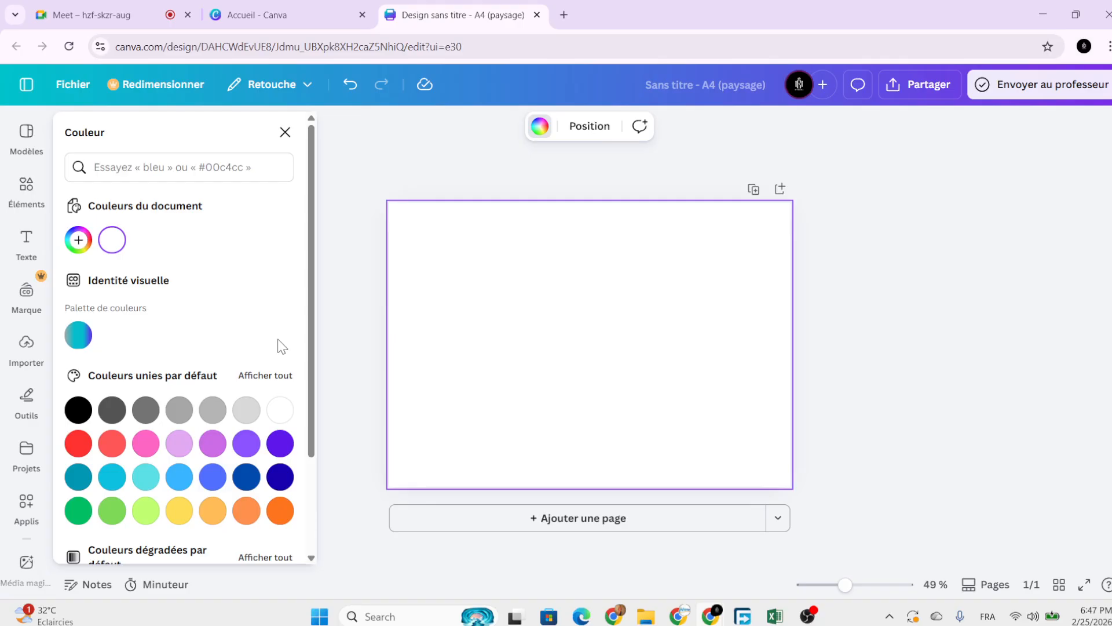
{"action": "scroll", "coordinate": [278, 390], "scroll_direction": "down", "scroll_amount": 2}
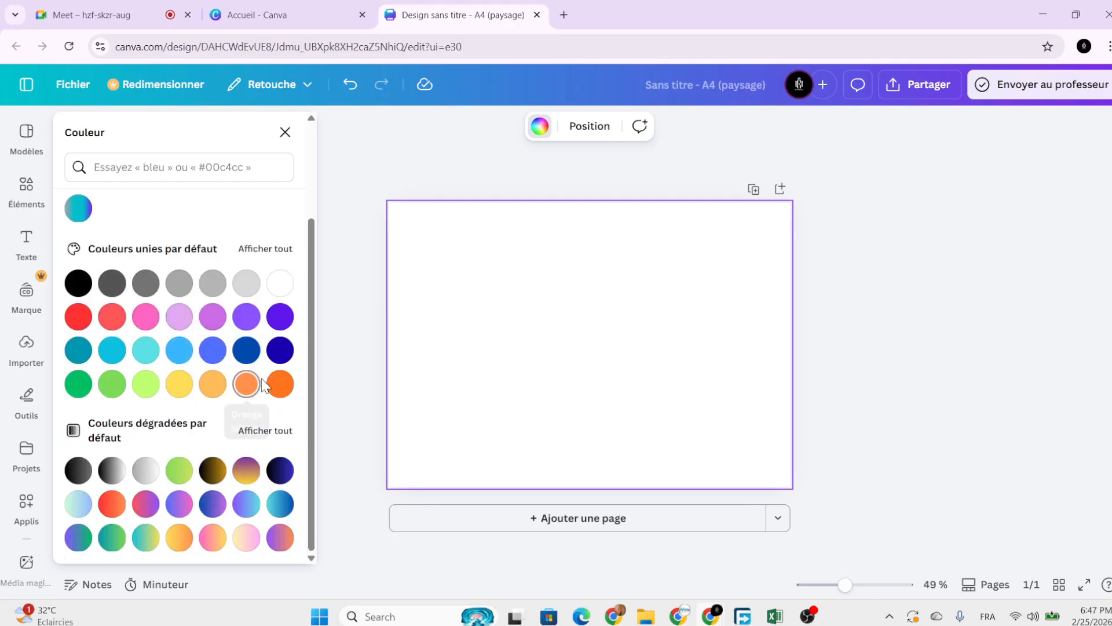
{"action": "scroll", "coordinate": [255, 371], "scroll_direction": "up", "scroll_amount": 2}
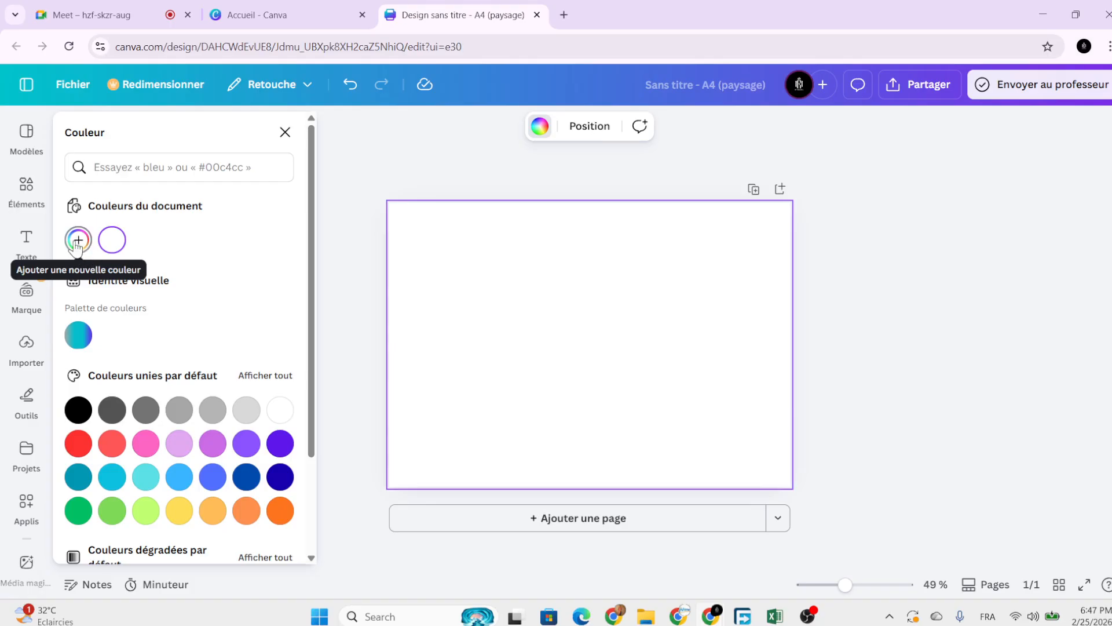
Mix a custom colour with the hue slider and shade handle, ending at pale beige #FEF3C6.
{"action": "left_click", "coordinate": [78, 243]}
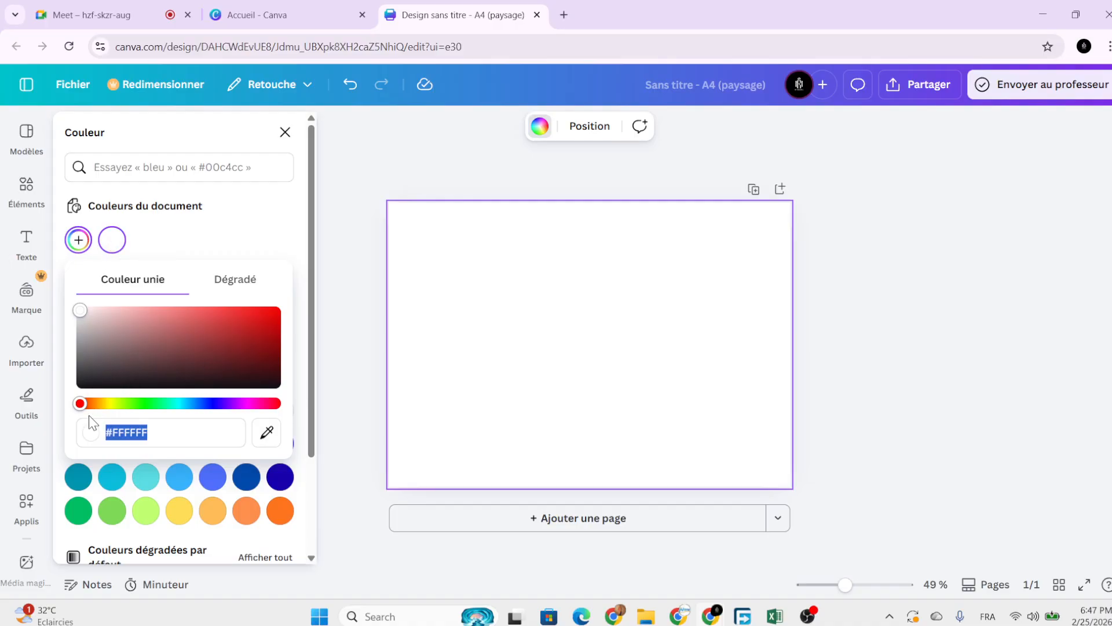
{"action": "left_click_drag", "start_coordinate": [87, 404], "coordinate": [18, 364]}
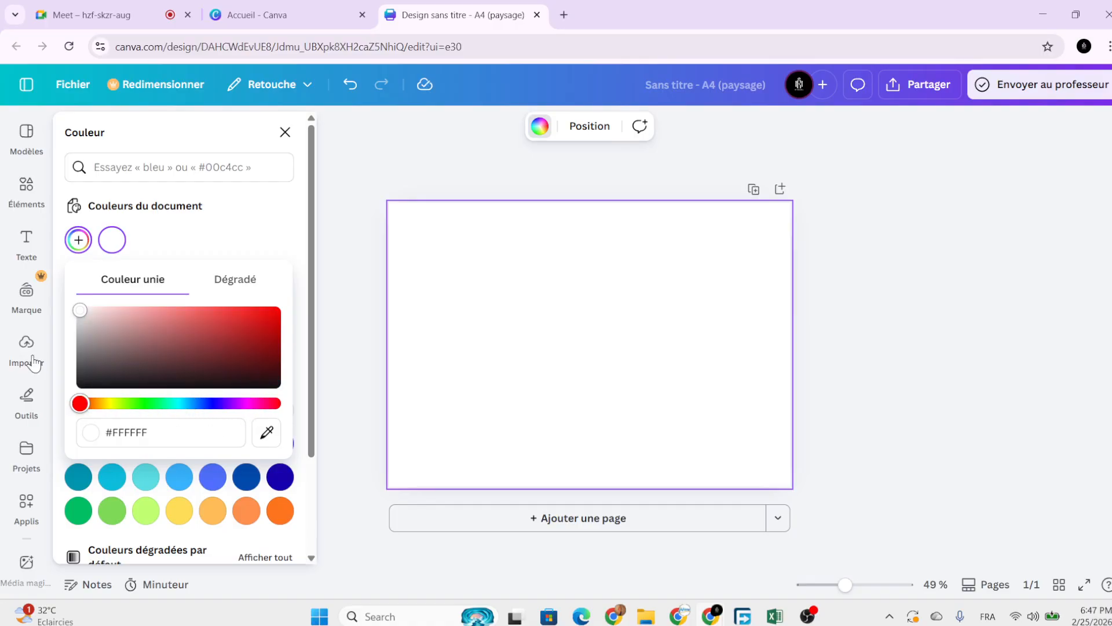
{"action": "left_click_drag", "start_coordinate": [80, 403], "coordinate": [306, 442]}
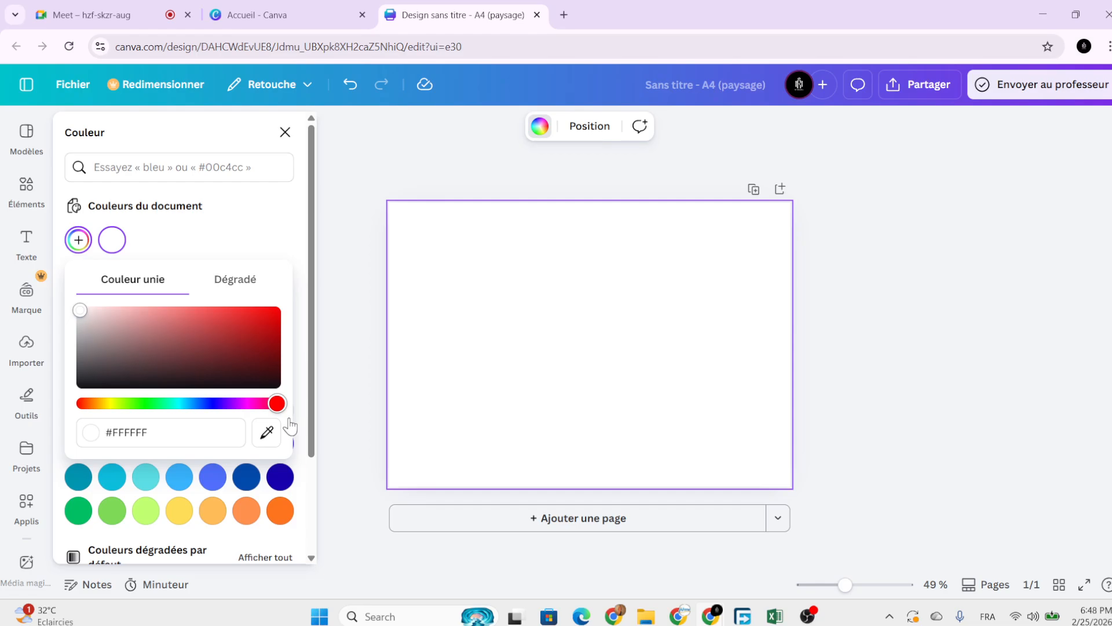
{"action": "left_click_drag", "start_coordinate": [278, 406], "coordinate": [107, 402]}
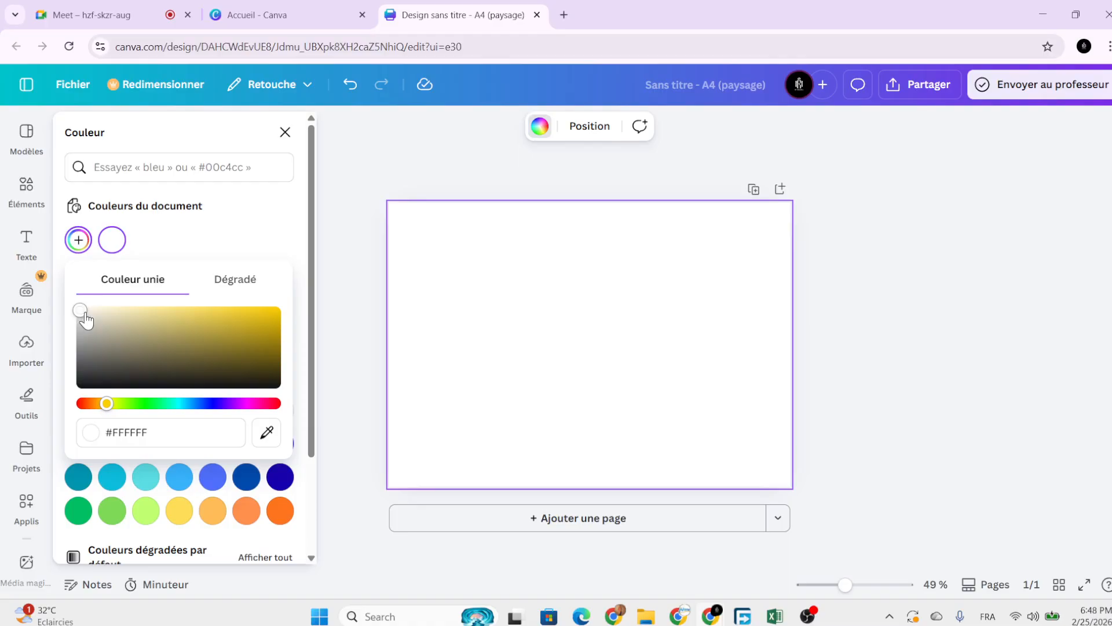
{"action": "left_click_drag", "start_coordinate": [85, 316], "coordinate": [127, 316]}
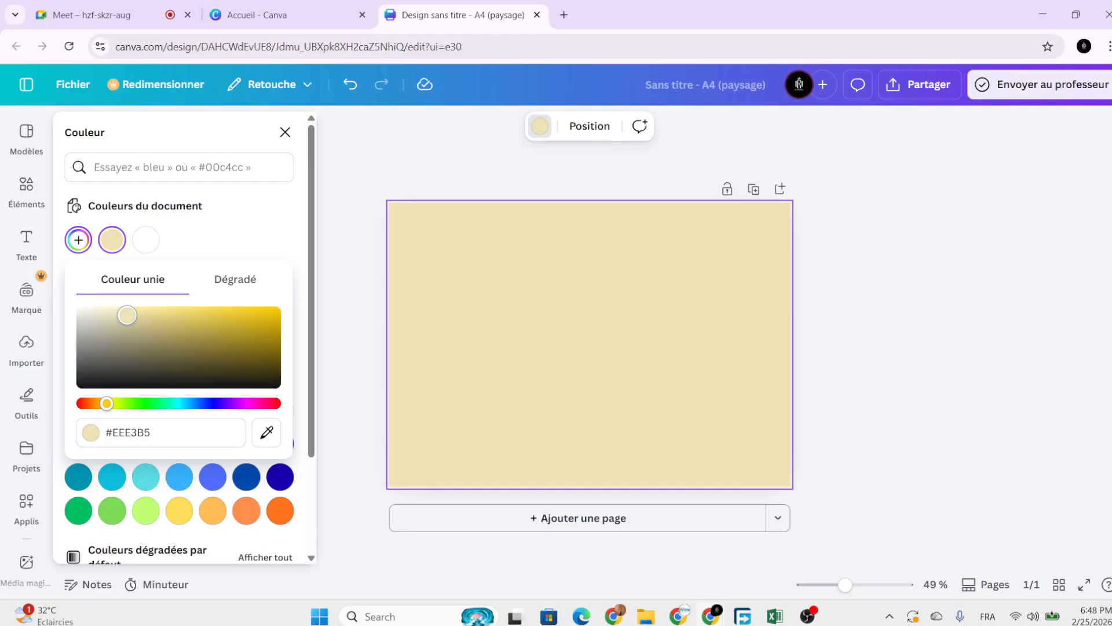
{"action": "left_click_drag", "start_coordinate": [127, 315], "coordinate": [123, 310]}
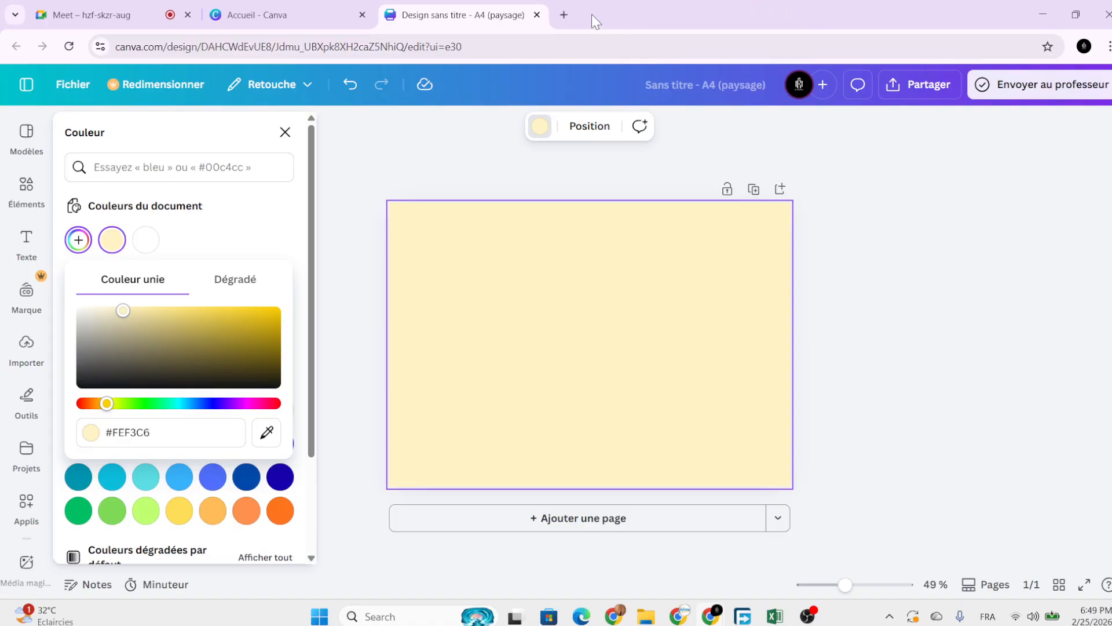
Search Google for 'code couleur beige', expand the AI overview showing #F5F5DC, then return to Canva.
{"action": "left_click", "coordinate": [564, 16]}
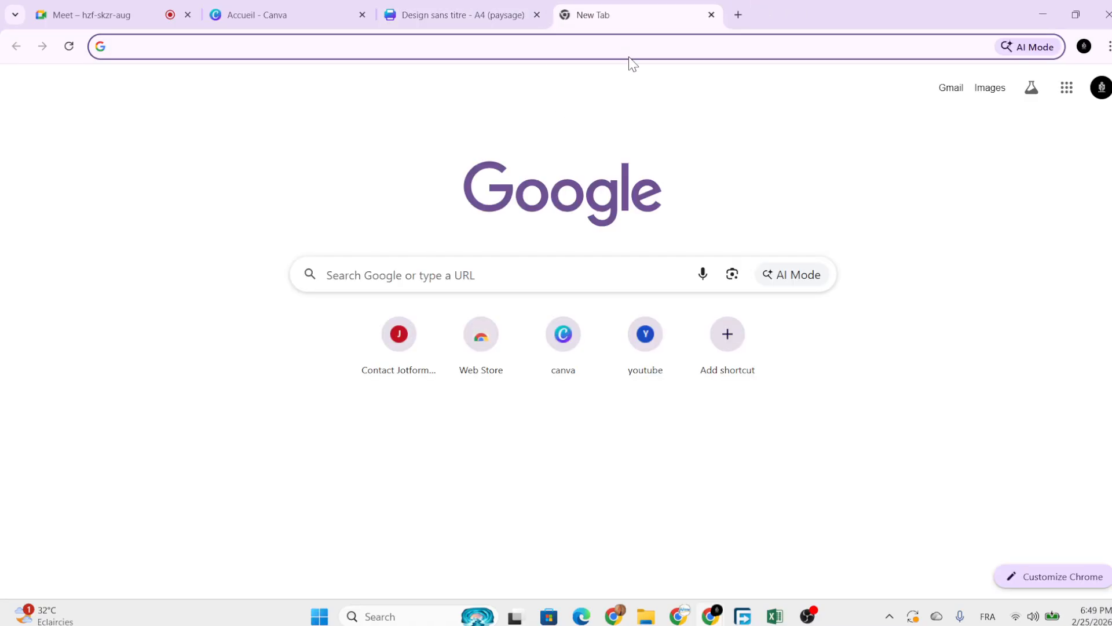
{"action": "type", "text": "code c"}
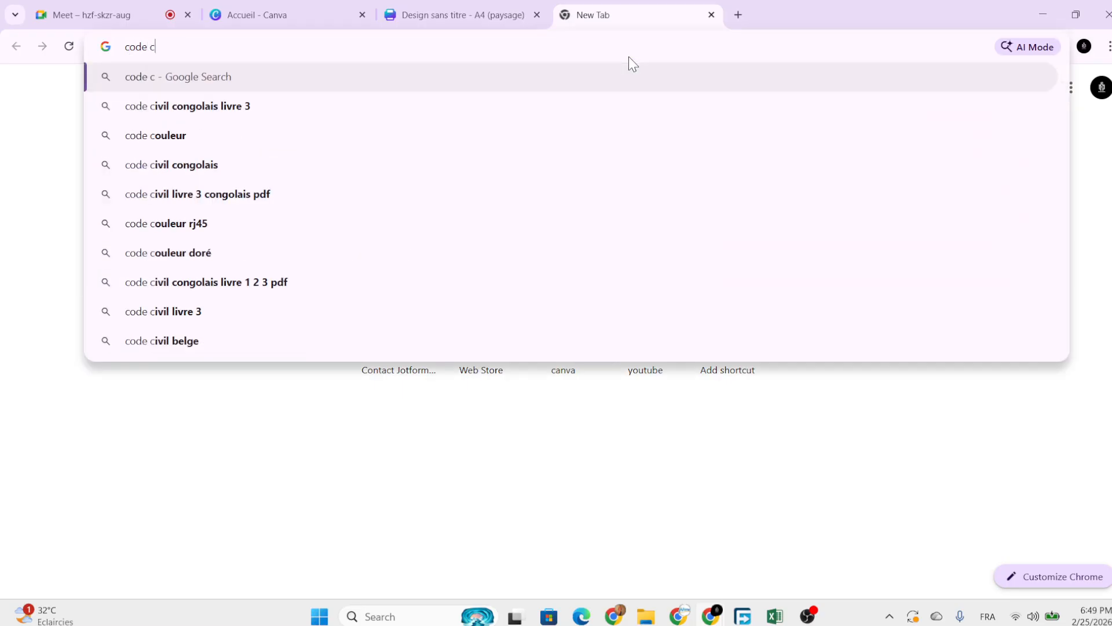
{"action": "type", "text": "ouleur be"}
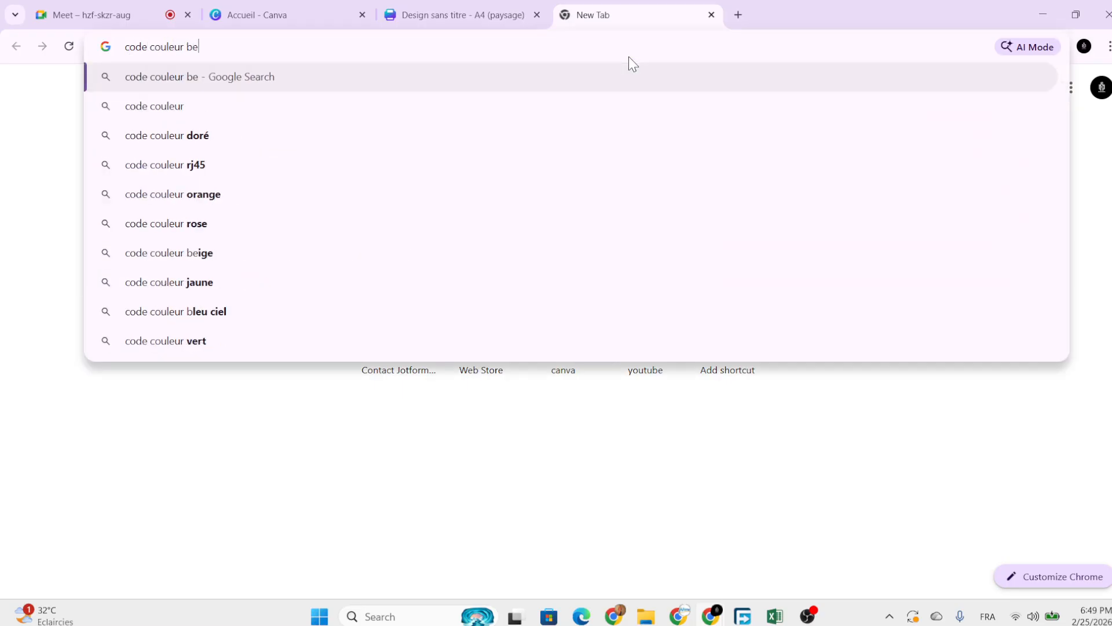
{"action": "type", "text": "ige"}
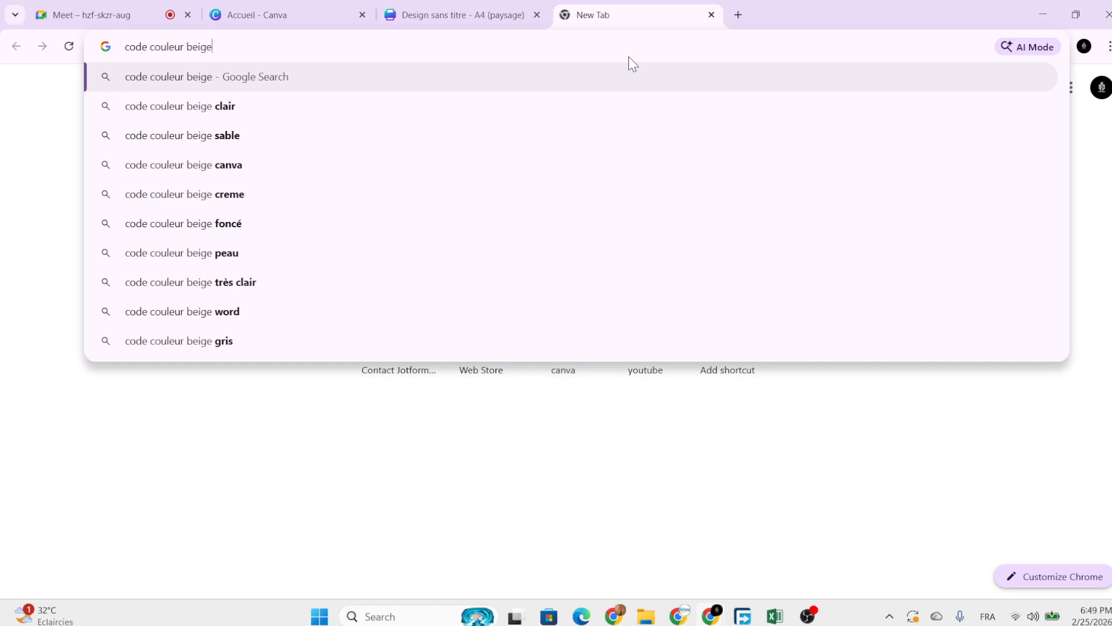
{"action": "key", "text": "Return"}
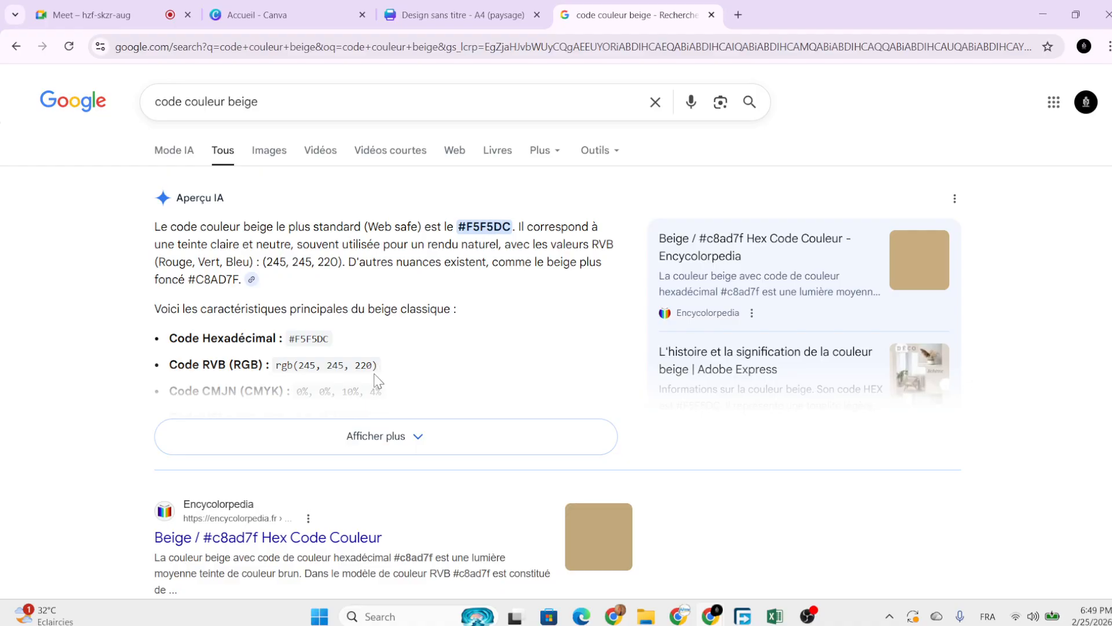
{"action": "scroll", "coordinate": [378, 381], "scroll_direction": "down", "scroll_amount": 1}
{"action": "left_click", "coordinate": [413, 368]}
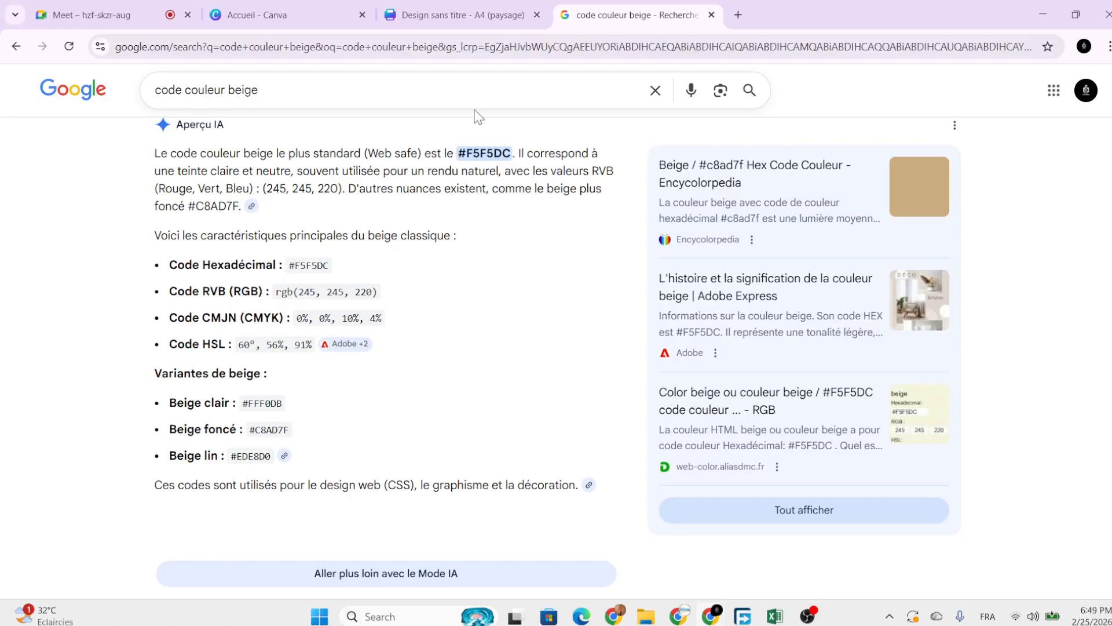
{"action": "left_click", "coordinate": [462, 23]}
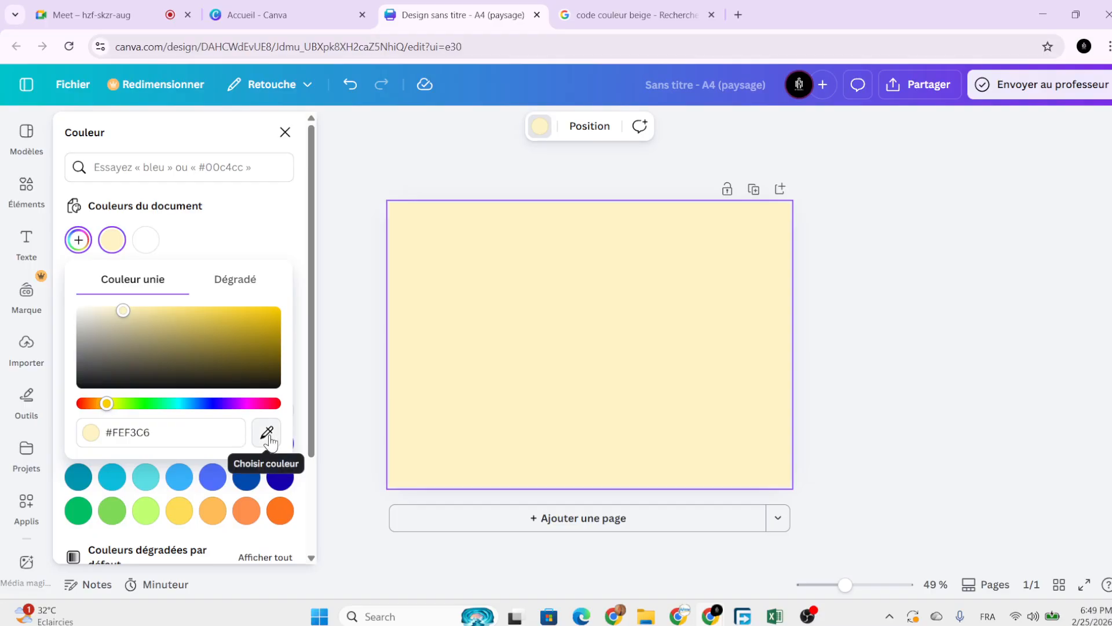
Replace the background hex value with #F5F5DE, then correct and trim its last characters.
{"action": "left_click", "coordinate": [189, 431]}
{"action": "type", "text": "#F"}
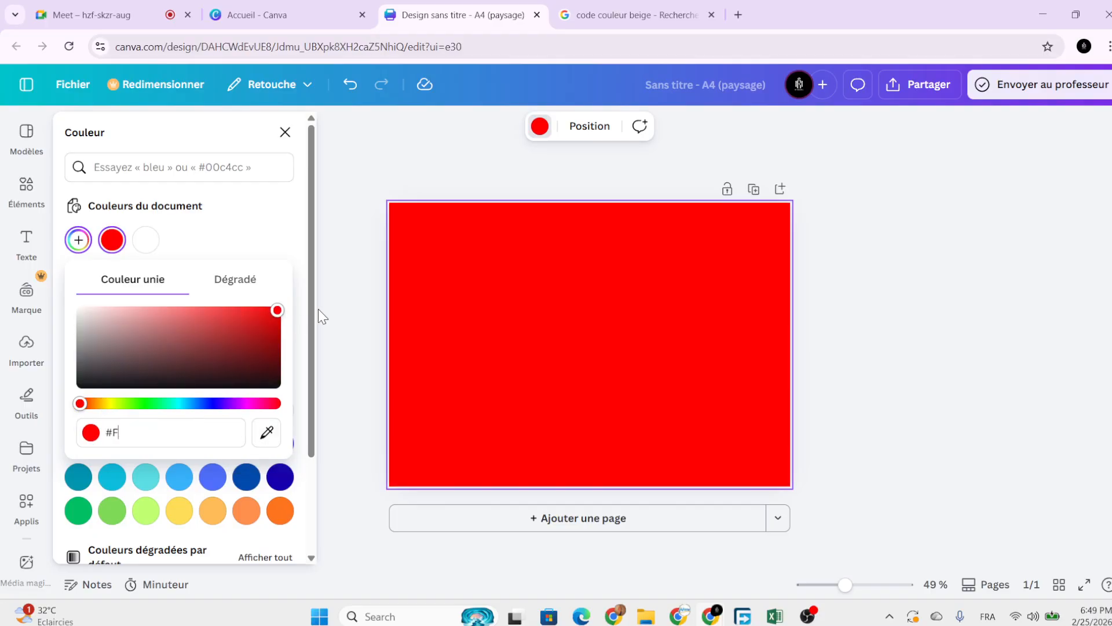
{"action": "type", "text": "5F5DE"}
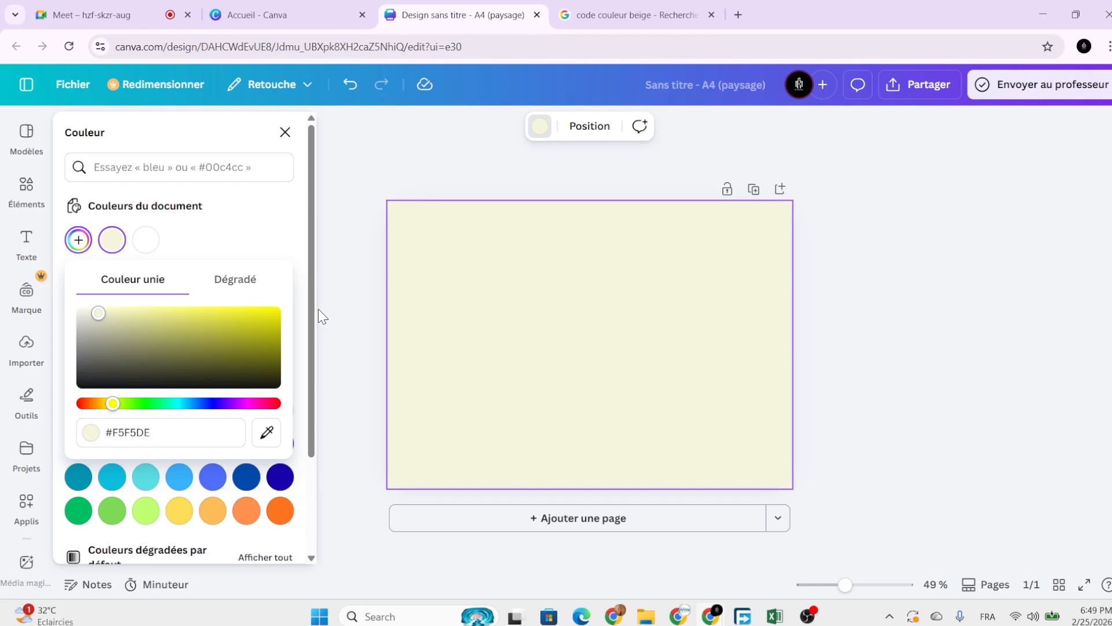
{"action": "key", "text": "BackSpace"}
{"action": "type", "text": "C"}
{"action": "key", "text": "BackSpace"}
{"action": "key", "text": "BackSpace"}
{"action": "key", "text": "BackSpace"}
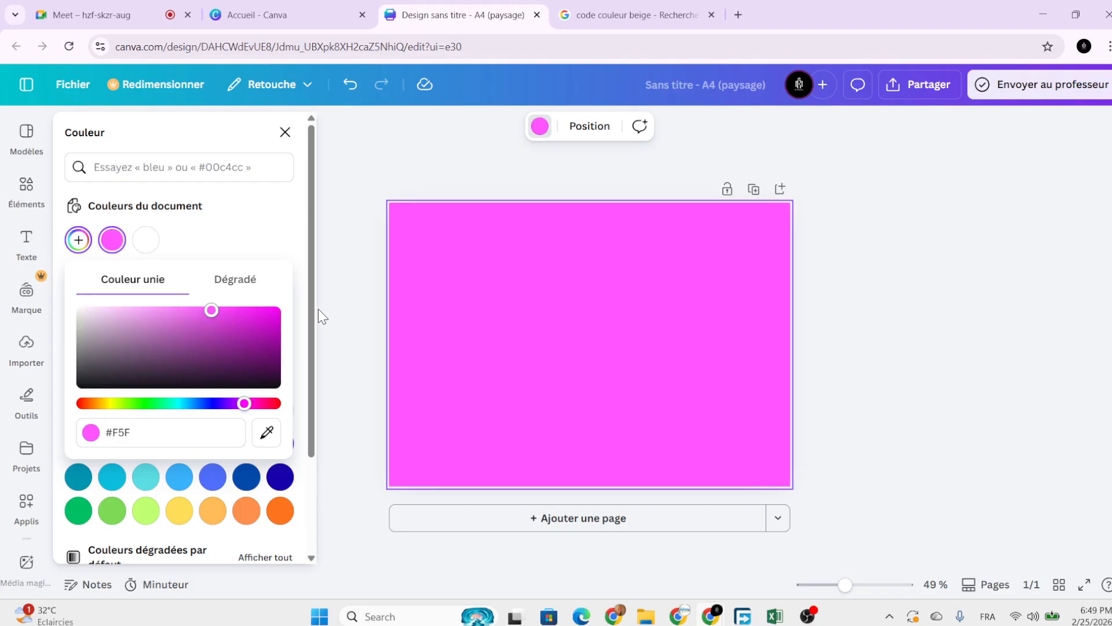
{"action": "key", "text": "BackSpace"}
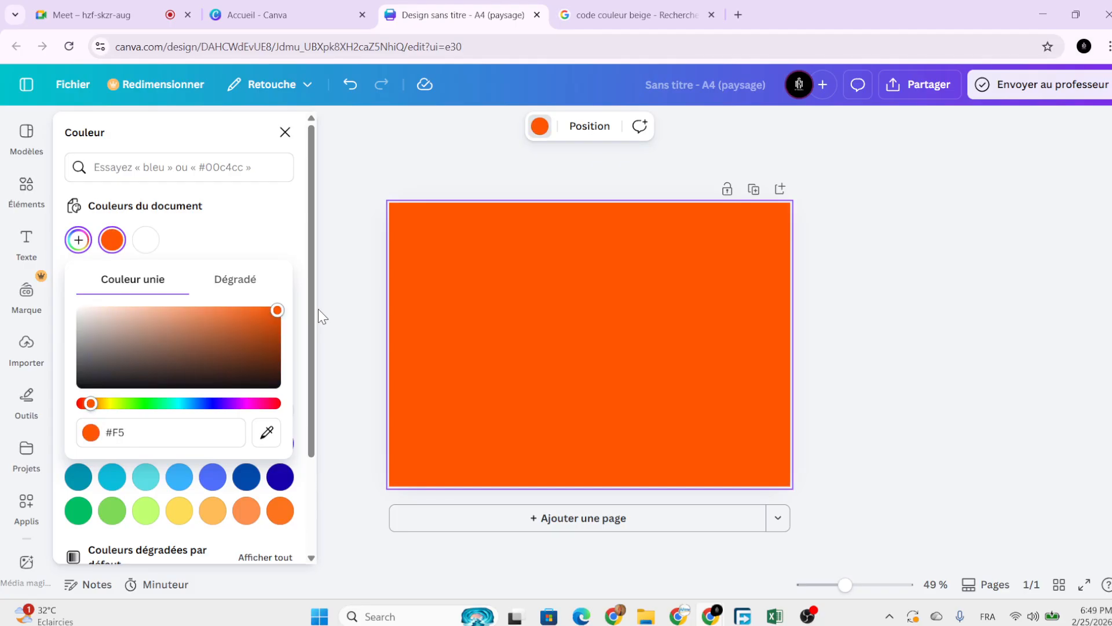
{"action": "key", "text": "BackSpace"}
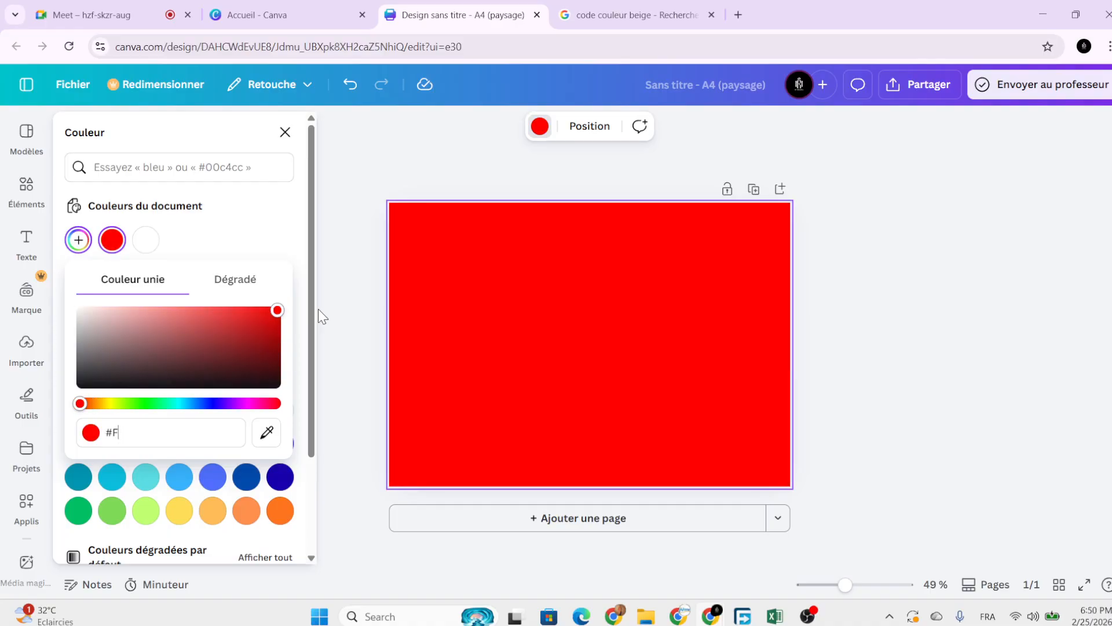
Recheck the beige code in the search results and enter F5F5DC as the hex value.
{"action": "left_click", "coordinate": [607, 14]}
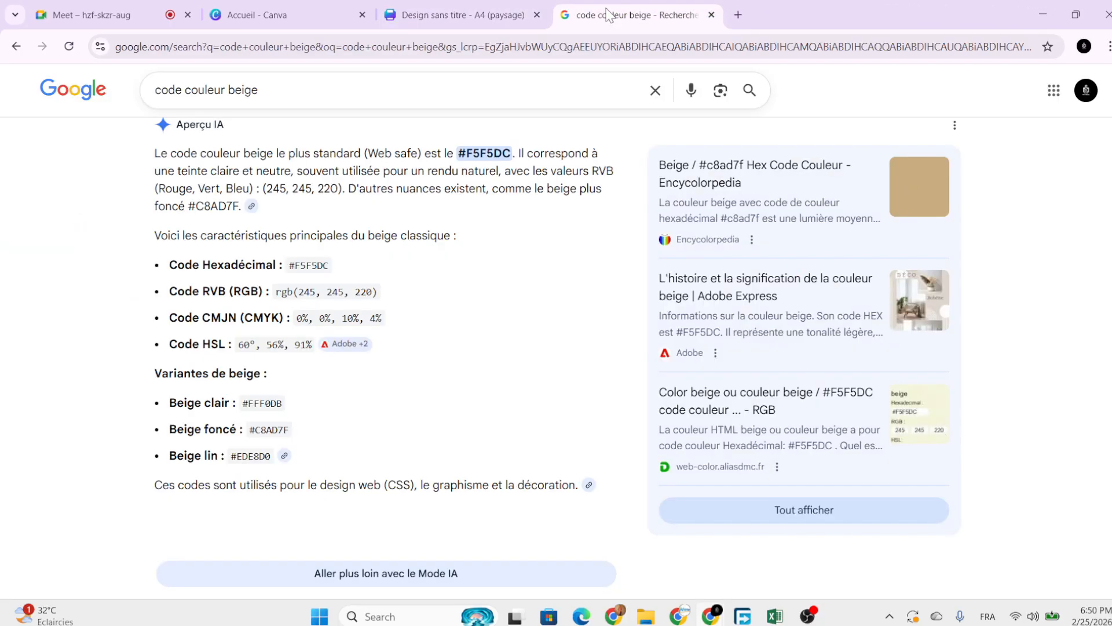
{"action": "left_click", "coordinate": [495, 9]}
{"action": "left_click", "coordinate": [662, 10]}
{"action": "left_click", "coordinate": [494, 4]}
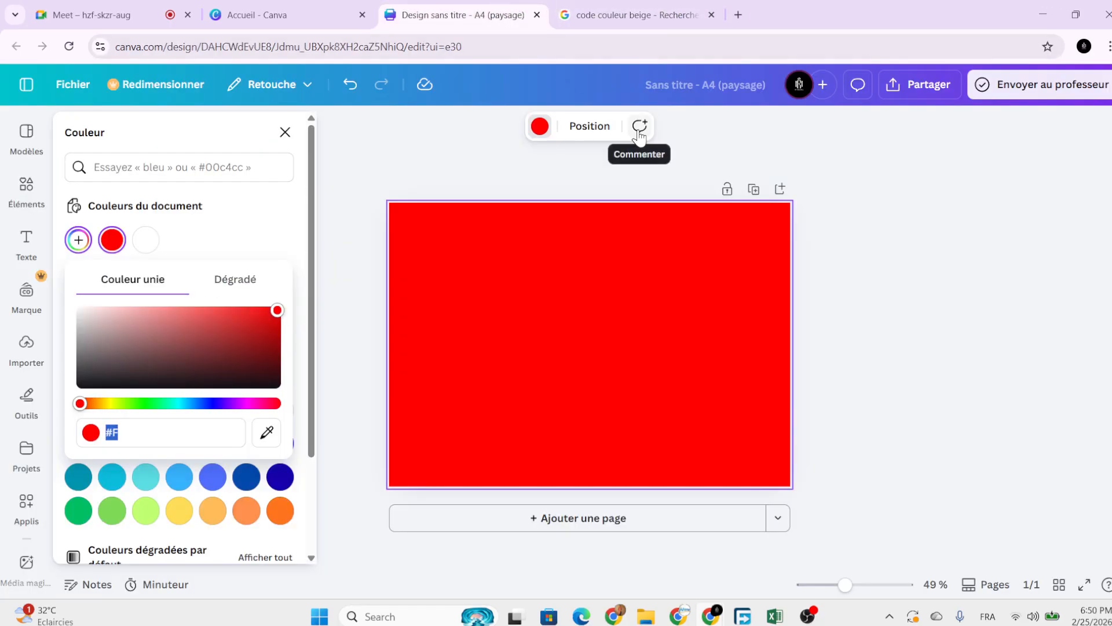
{"action": "type", "text": "#5"}
{"action": "key", "text": "BackSpace"}
{"action": "type", "text": "F5F5DC"}
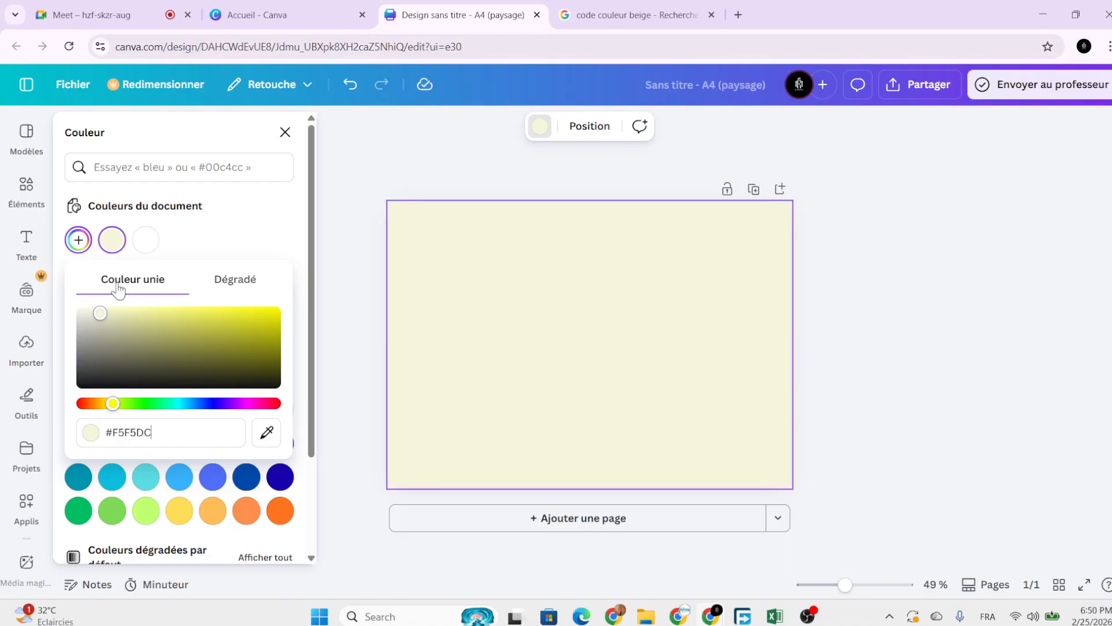
Switch the page fill to a gradient and add a blue stop (#567199).
{"action": "left_click", "coordinate": [233, 284]}
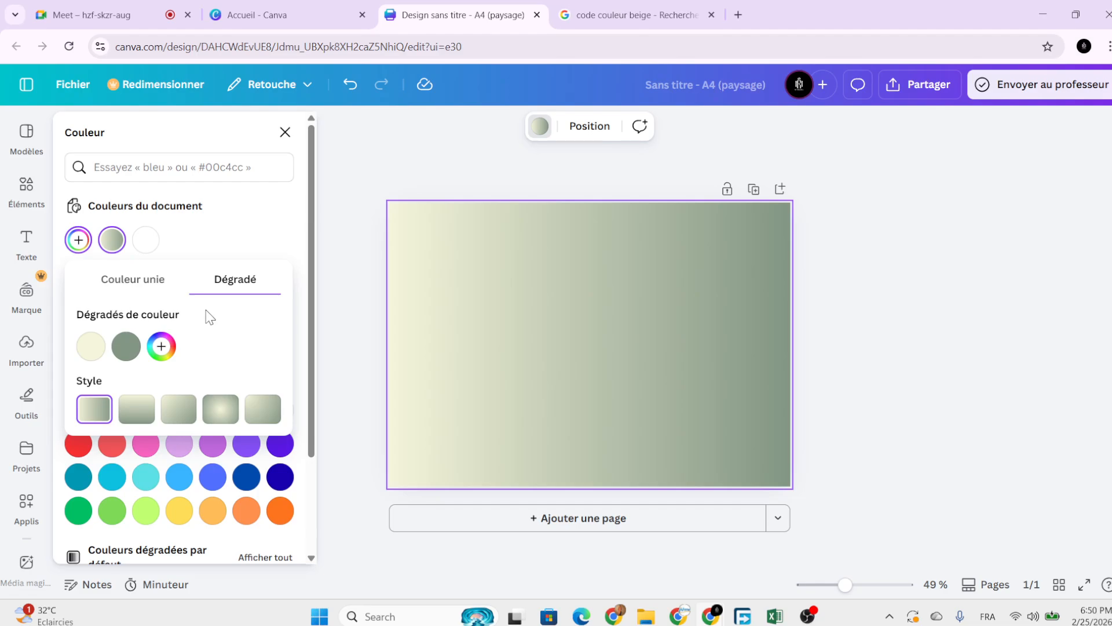
{"action": "left_click", "coordinate": [161, 347]}
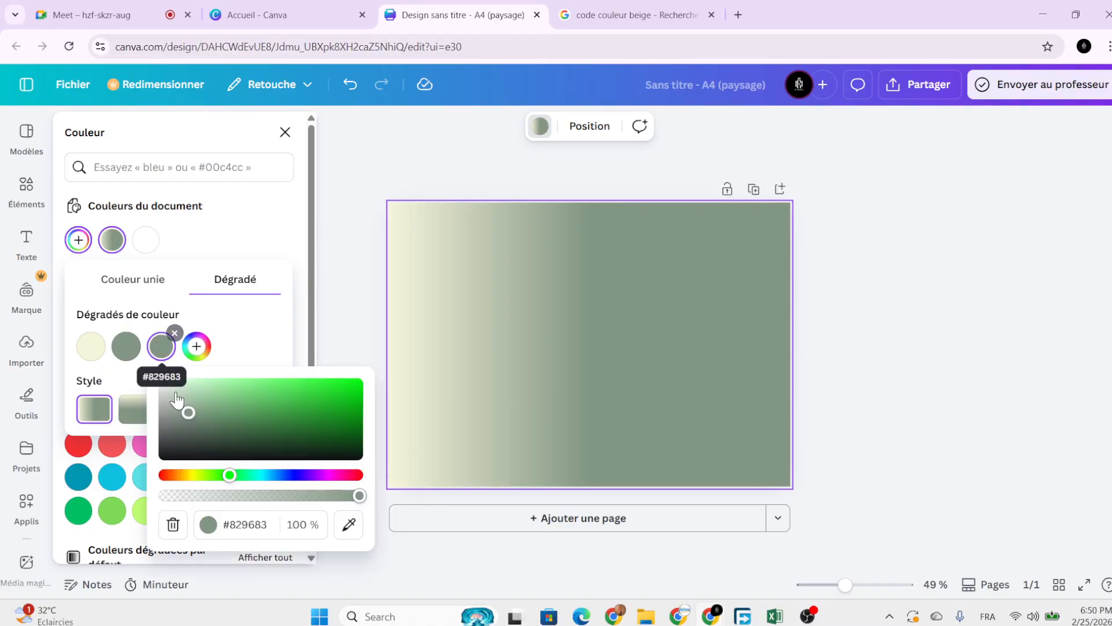
{"action": "mouse_move", "coordinate": [230, 475]}
{"action": "left_mouse_down"}
{"action": "mouse_move", "coordinate": [216, 475]}
{"action": "mouse_move", "coordinate": [280, 475]}
{"action": "left_mouse_up"}
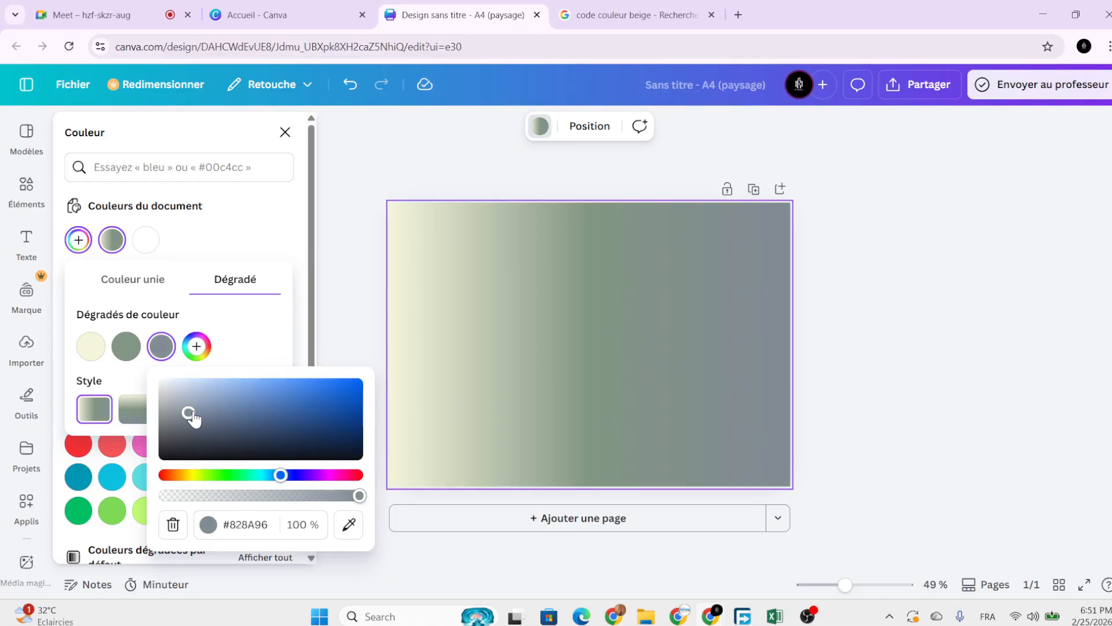
{"action": "mouse_move", "coordinate": [188, 413]}
{"action": "left_mouse_down"}
{"action": "mouse_move", "coordinate": [241, 409]}
{"action": "mouse_move", "coordinate": [278, 427]}
{"action": "mouse_move", "coordinate": [248, 411]}
{"action": "left_mouse_up"}
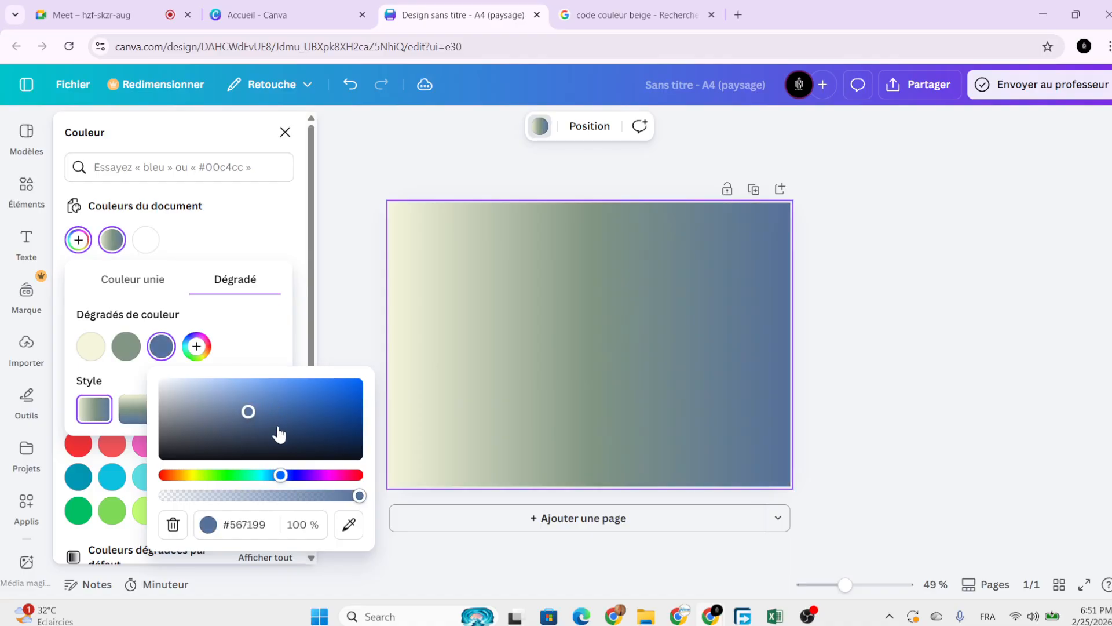
{"action": "left_click", "coordinate": [234, 324]}
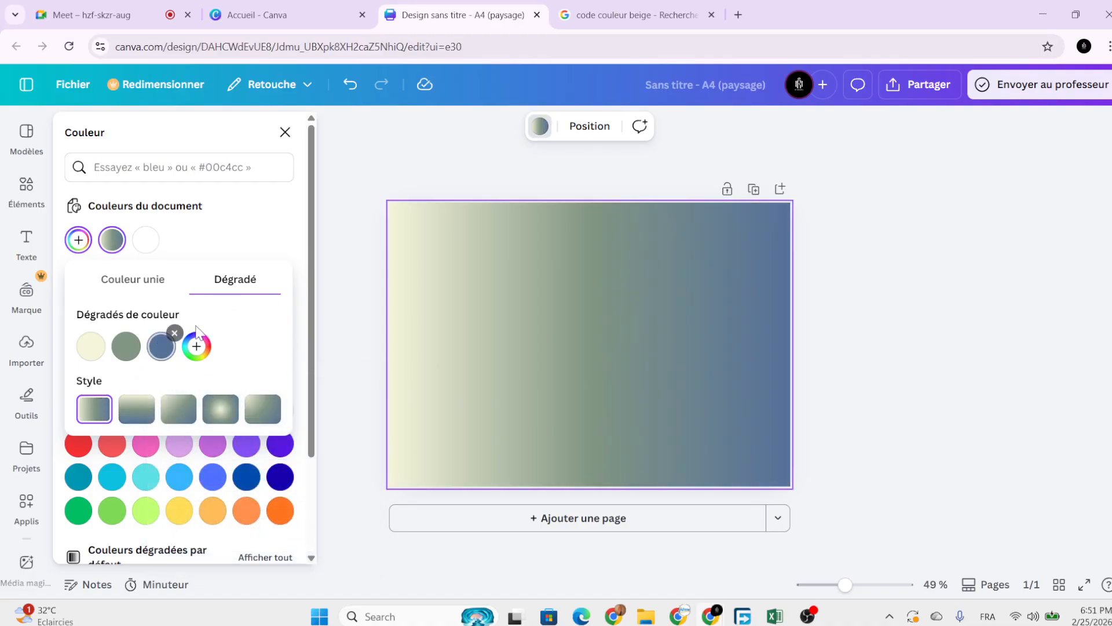
Add a fourth gradient stop in dark red (#C4272B).
{"action": "left_click", "coordinate": [196, 346]}
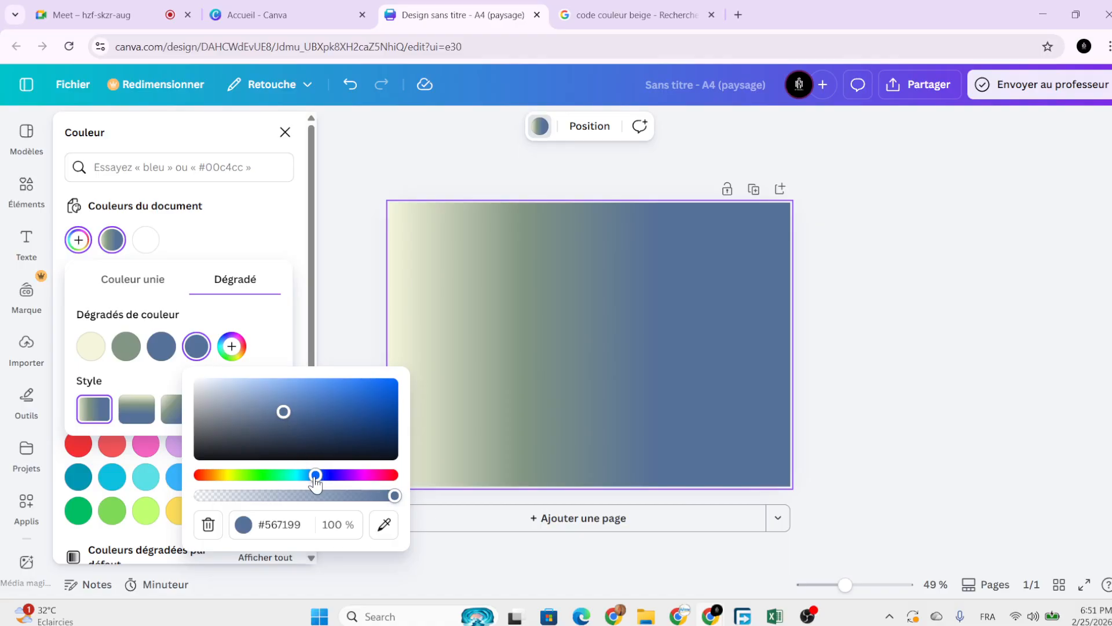
{"action": "mouse_move", "coordinate": [315, 475]}
{"action": "left_mouse_down"}
{"action": "mouse_move", "coordinate": [382, 490]}
{"action": "mouse_move", "coordinate": [393, 475]}
{"action": "left_mouse_up"}
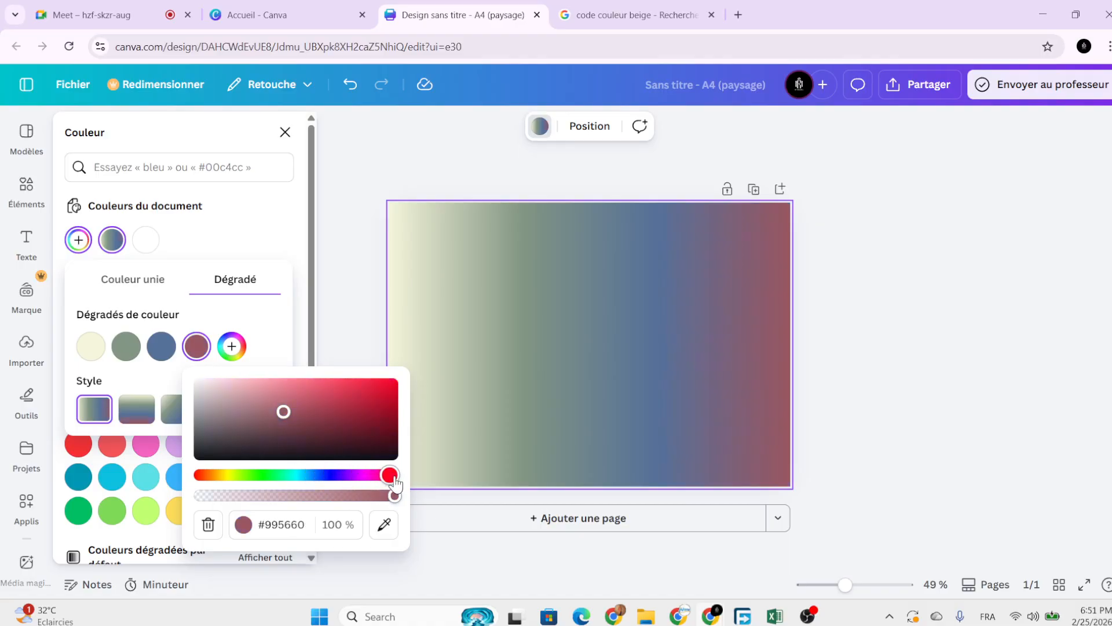
{"action": "mouse_move", "coordinate": [283, 413]}
{"action": "left_mouse_down"}
{"action": "mouse_move", "coordinate": [380, 397]}
{"action": "mouse_move", "coordinate": [409, 370]}
{"action": "left_mouse_up"}
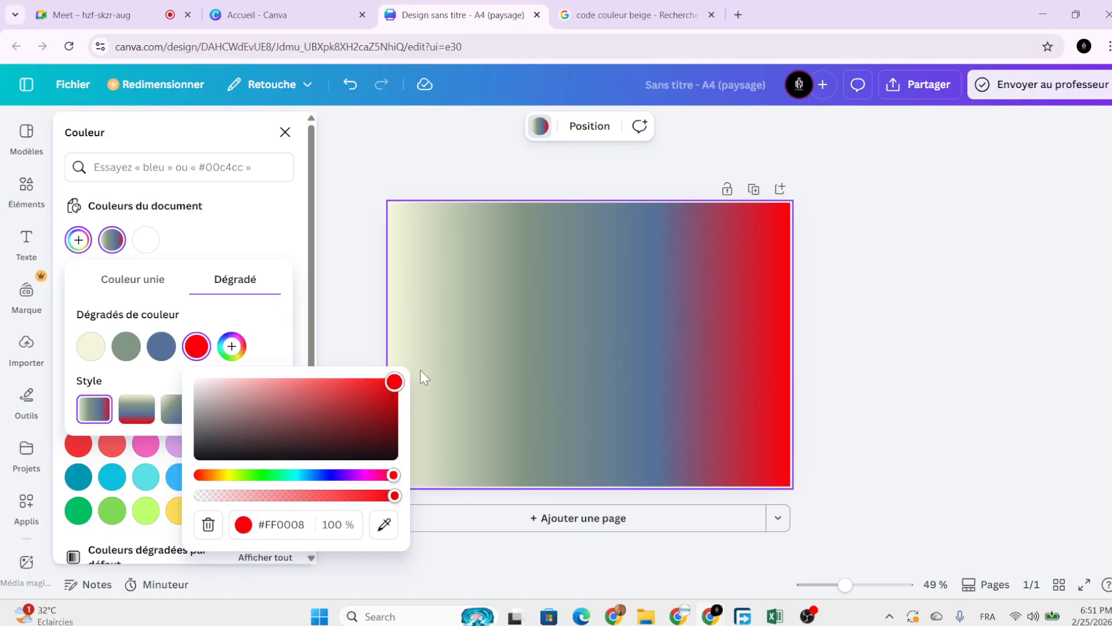
{"action": "mouse_move", "coordinate": [428, 378]}
{"action": "left_mouse_down"}
{"action": "mouse_move", "coordinate": [404, 464]}
{"action": "mouse_move", "coordinate": [184, 385]}
{"action": "mouse_move", "coordinate": [293, 459]}
{"action": "mouse_move", "coordinate": [334, 448]}
{"action": "mouse_move", "coordinate": [196, 380]}
{"action": "left_mouse_up"}
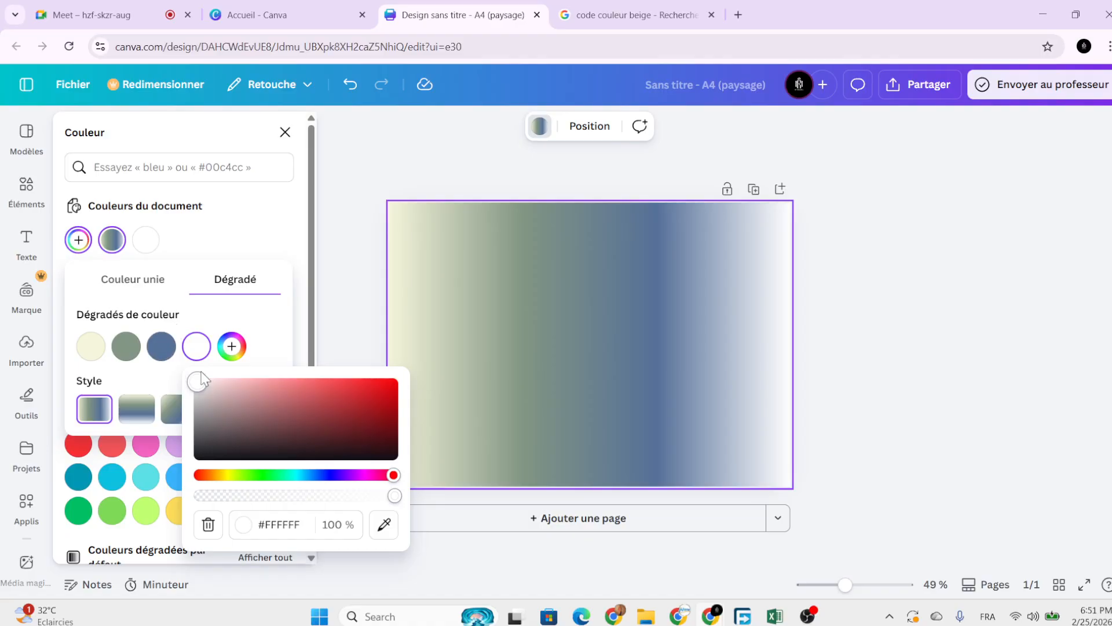
{"action": "left_click_drag", "start_coordinate": [198, 381], "coordinate": [355, 398]}
{"action": "left_click", "coordinate": [258, 328]}
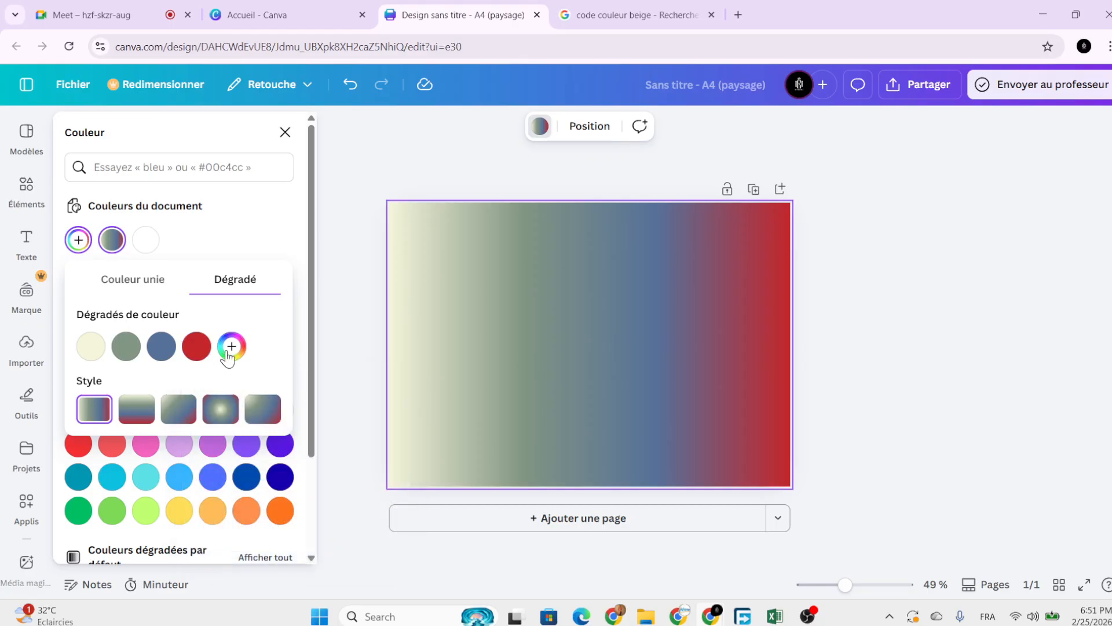
Reorder the stops so red follows beige and green ends the gradient.
{"action": "mouse_move", "coordinate": [158, 347]}
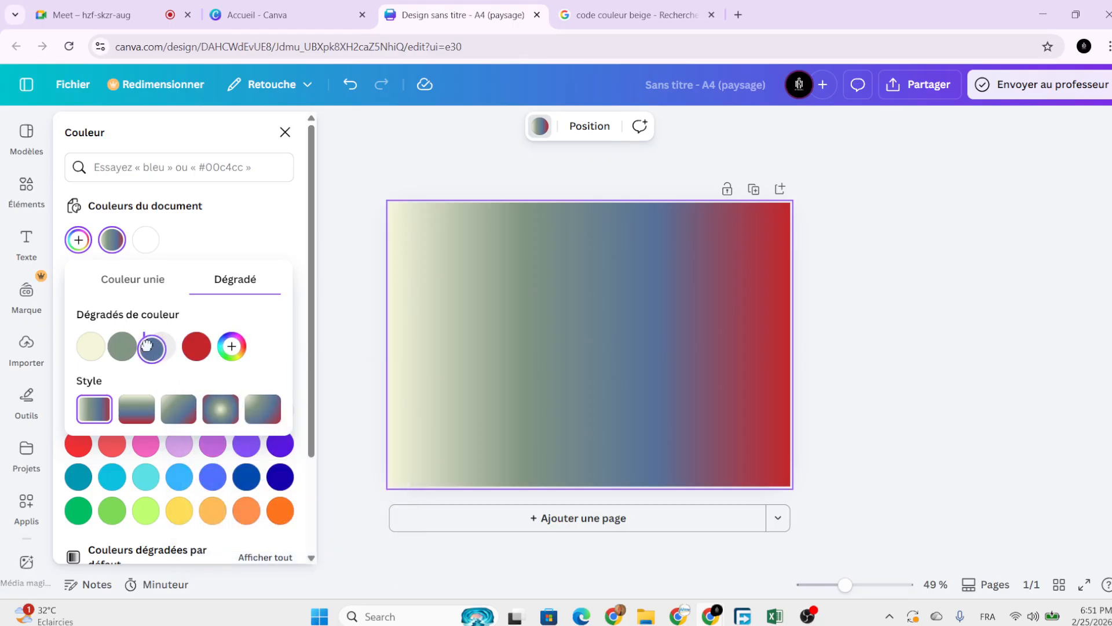
{"action": "mouse_move", "coordinate": [102, 353]}
{"action": "mouse_move", "coordinate": [197, 351]}
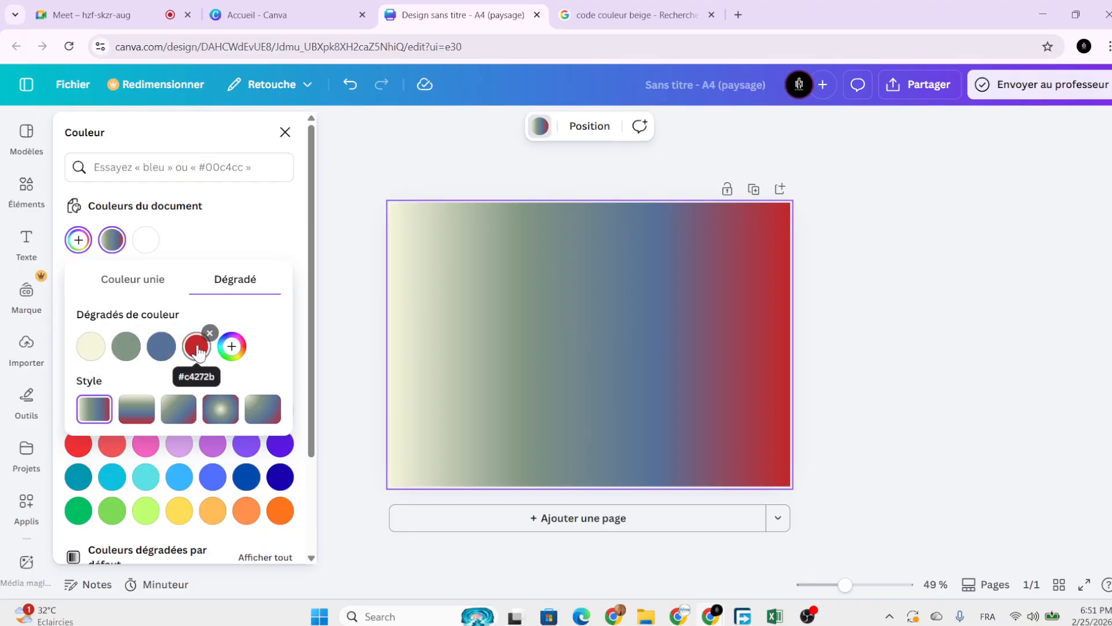
{"action": "left_click", "coordinate": [197, 348]}
{"action": "left_click_drag", "start_coordinate": [198, 351], "coordinate": [119, 346]}
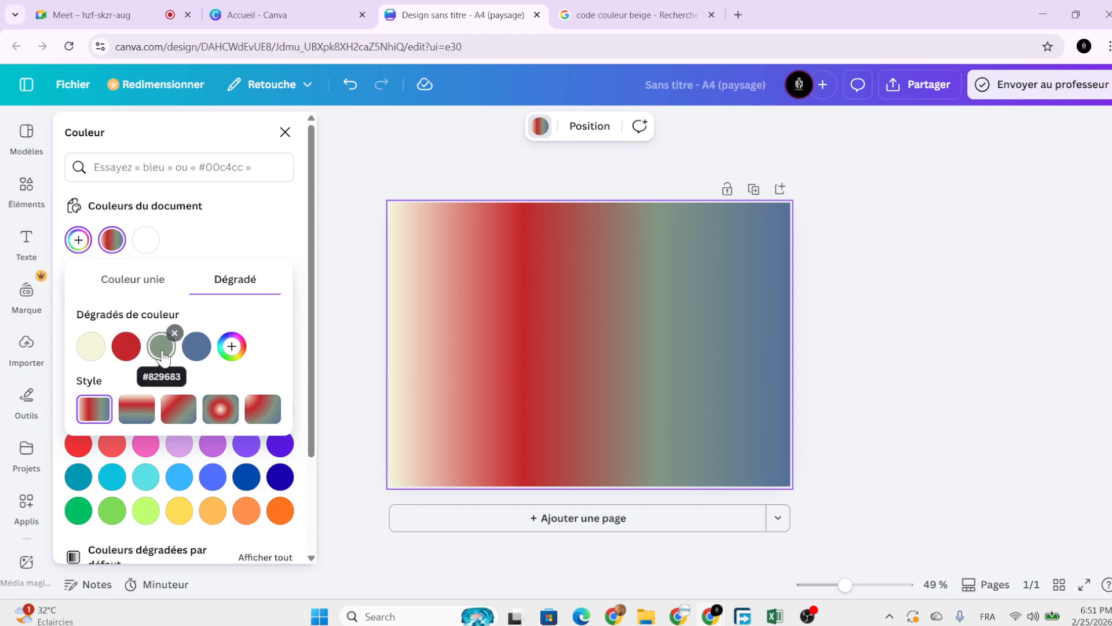
{"action": "left_click_drag", "start_coordinate": [163, 350], "coordinate": [216, 342]}
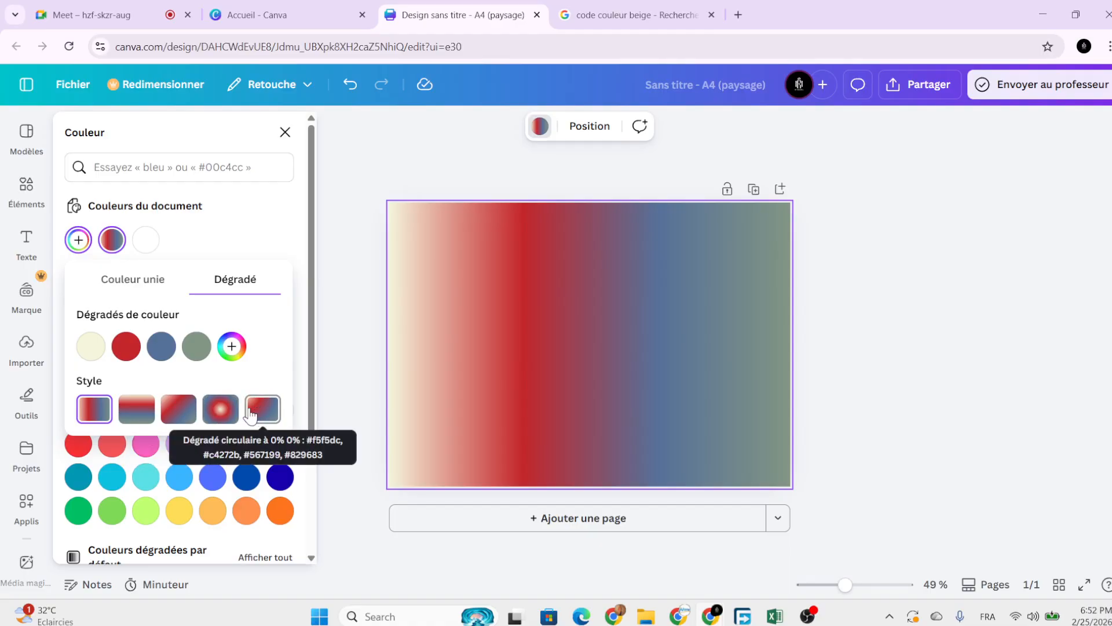
Try the radial, corner, horizontal and vertical gradient styles, settling on the diagonal one.
{"action": "left_click", "coordinate": [179, 409]}
{"action": "left_click", "coordinate": [219, 412]}
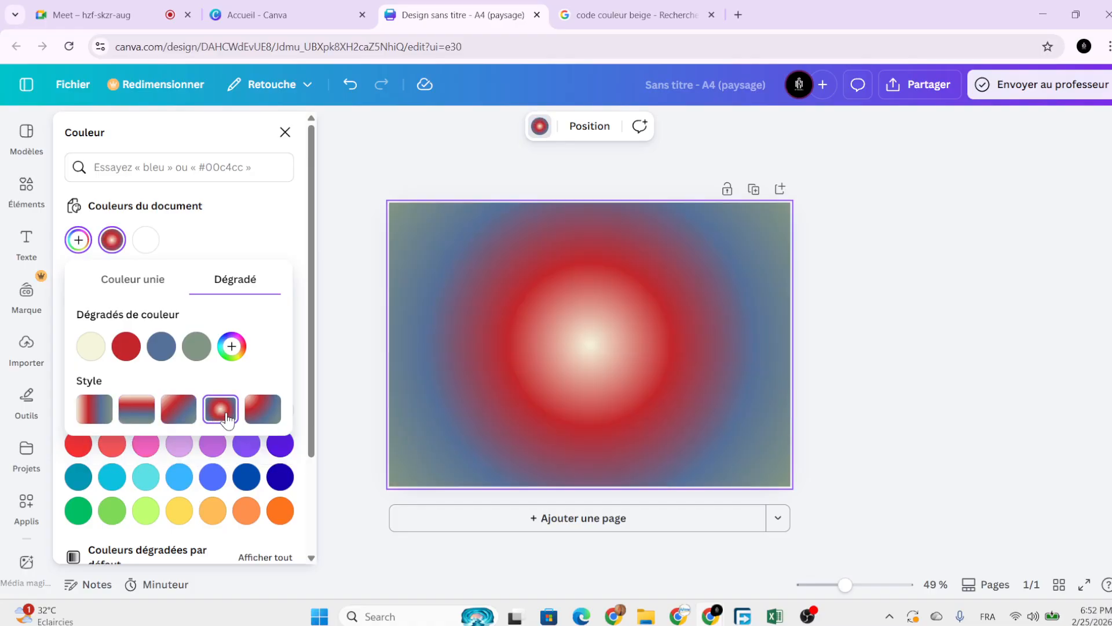
{"action": "left_click", "coordinate": [258, 411]}
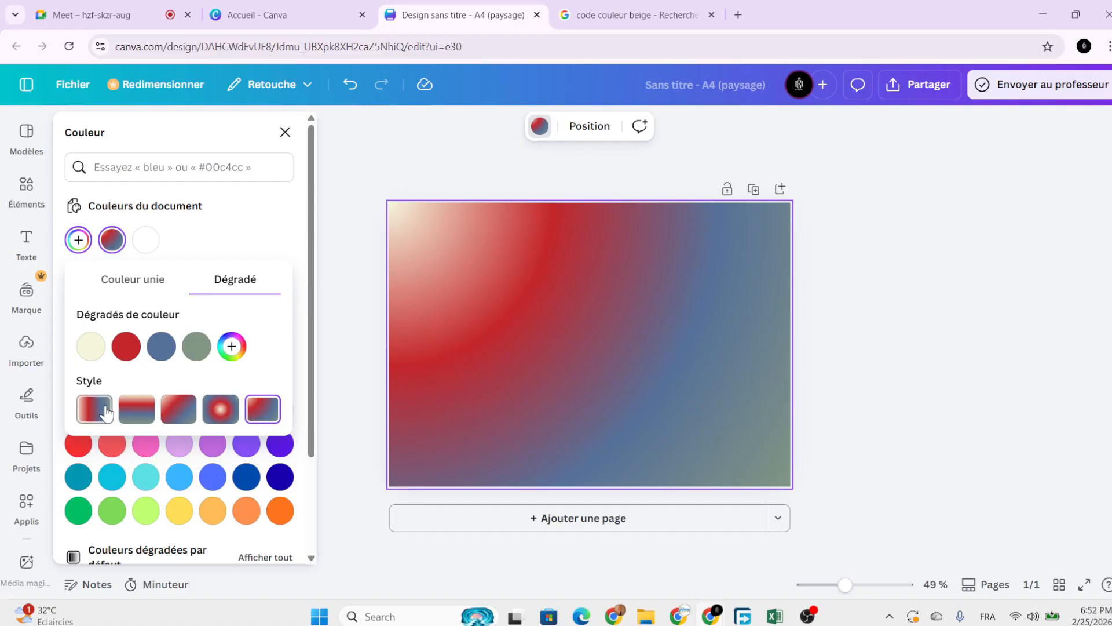
{"action": "left_click", "coordinate": [95, 409]}
{"action": "left_click", "coordinate": [150, 413]}
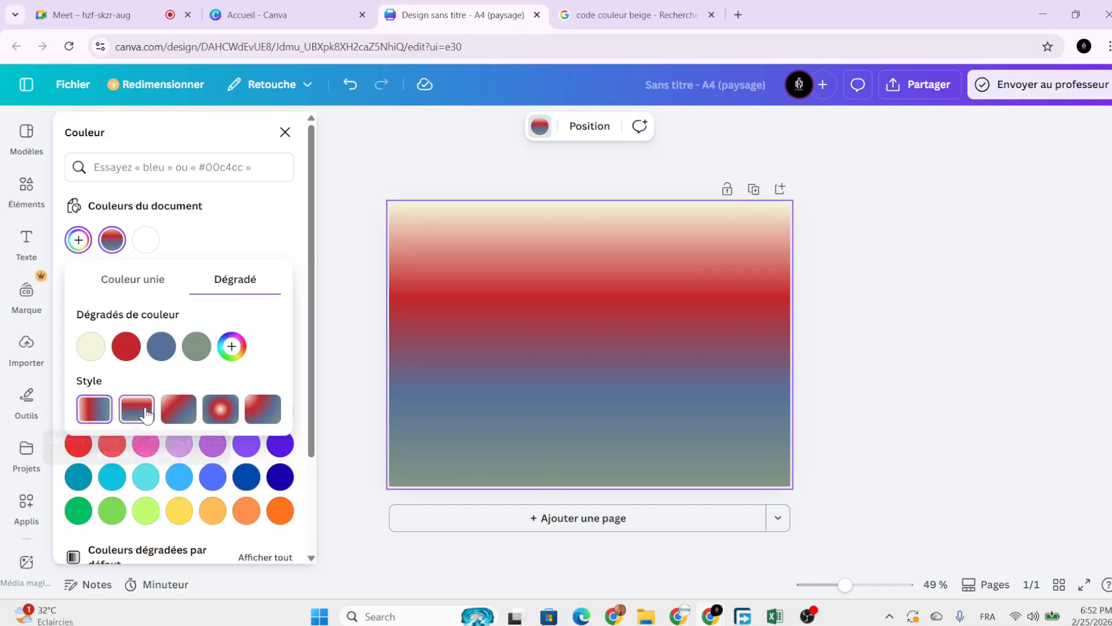
{"action": "left_click", "coordinate": [178, 411]}
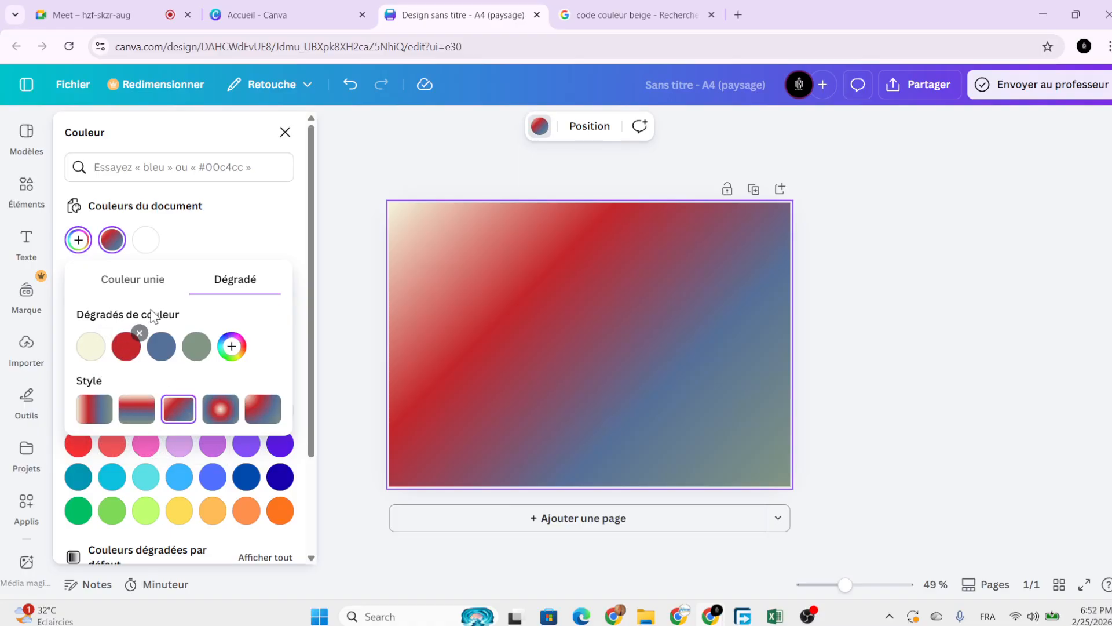
Return the page background to solid beige #F5F5DC and close the colour picker.
{"action": "left_click", "coordinate": [153, 285]}
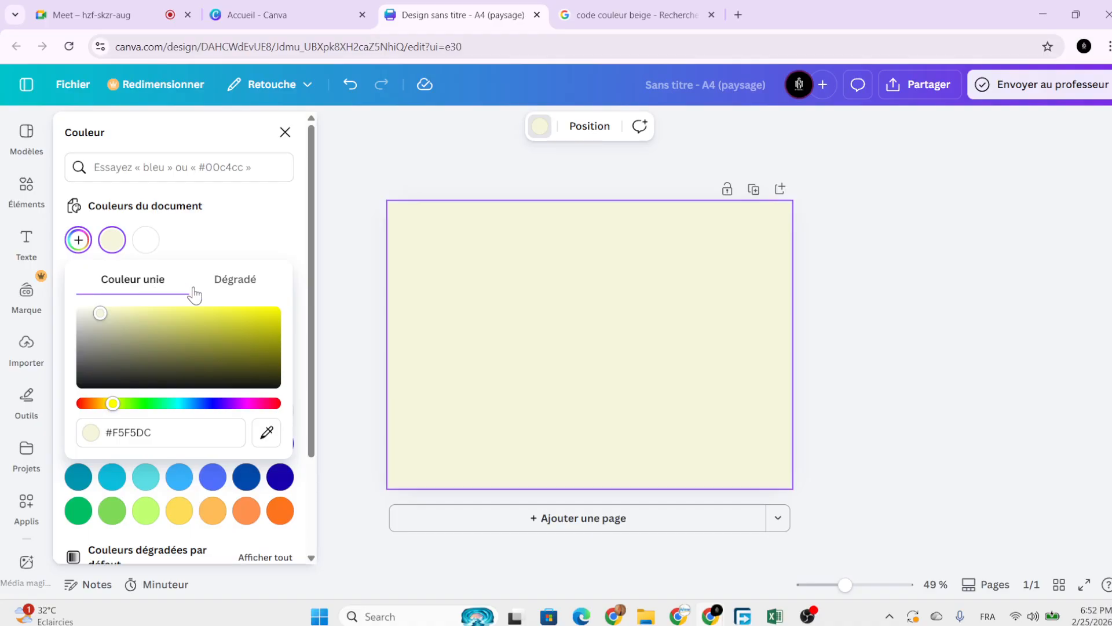
{"action": "left_click", "coordinate": [222, 280]}
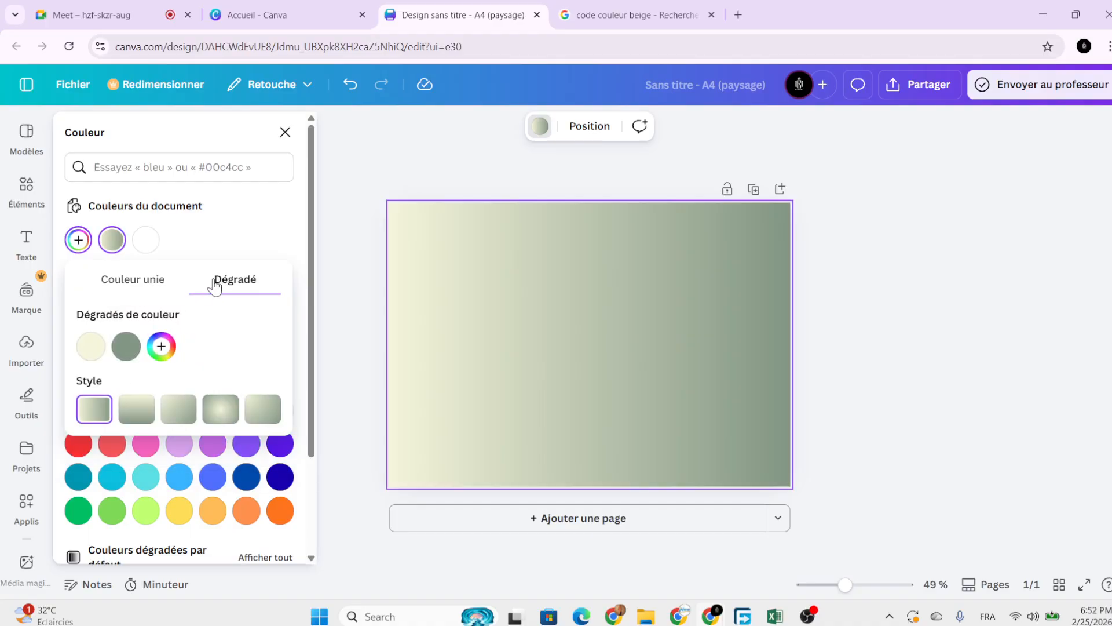
{"action": "left_click", "coordinate": [139, 281]}
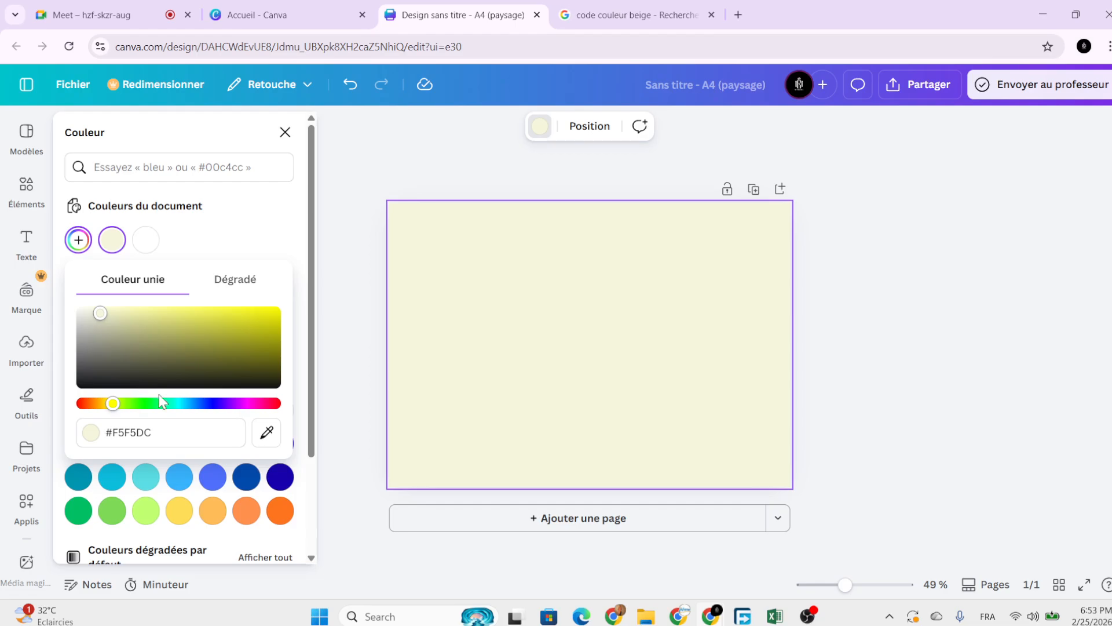
{"action": "left_click", "coordinate": [499, 392]}
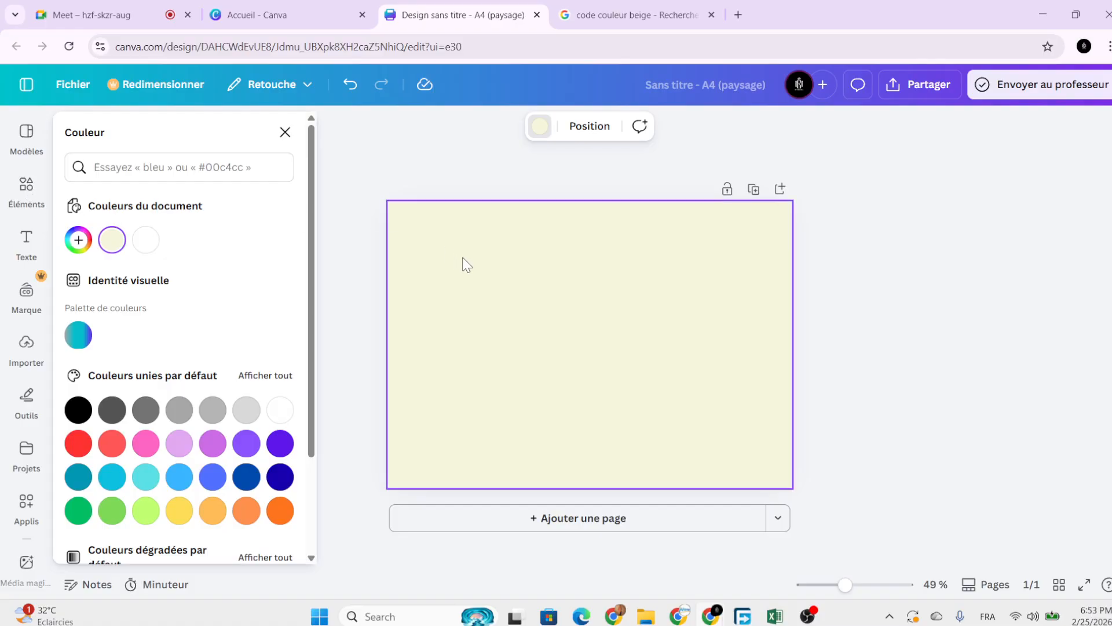
Search the template library for 'fruits et animaux'.
{"action": "left_click", "coordinate": [26, 133]}
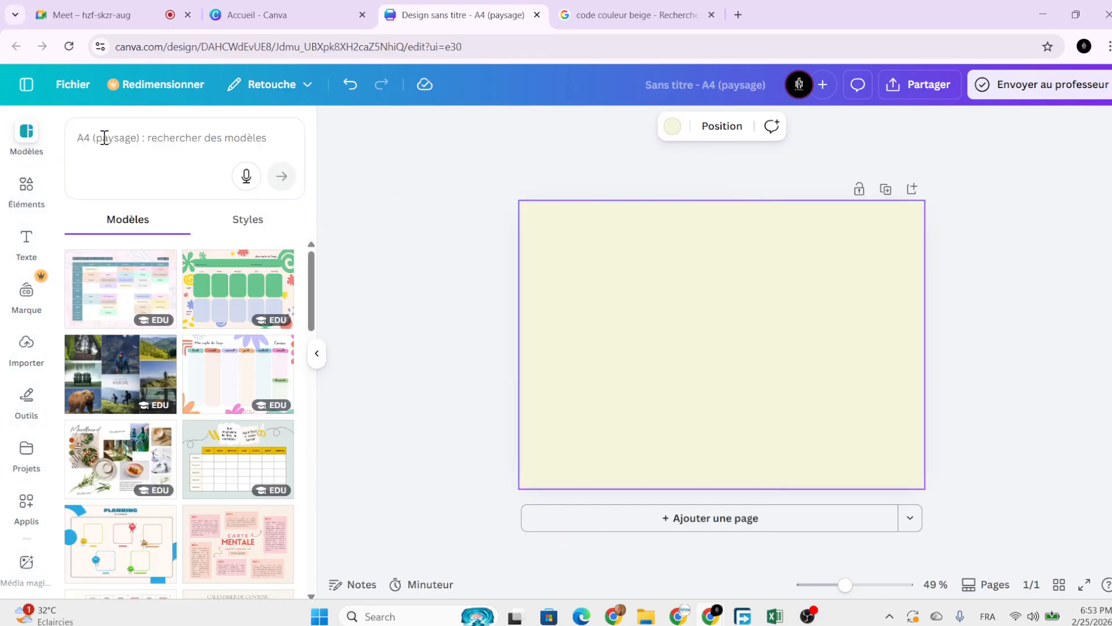
{"action": "left_click", "coordinate": [163, 147]}
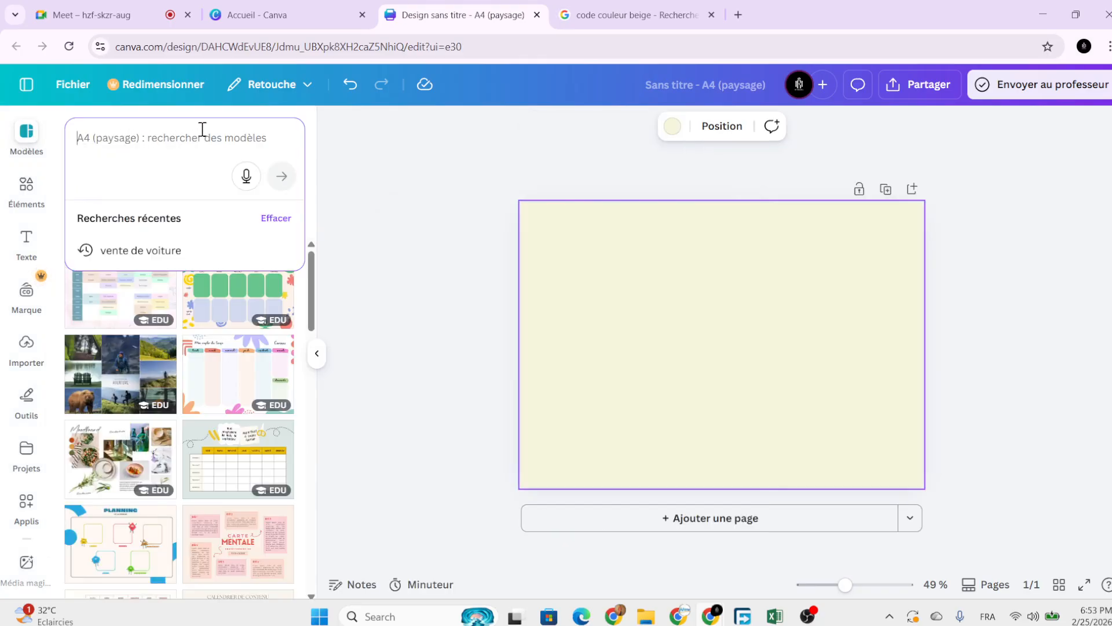
{"action": "type", "text": "fruits"}
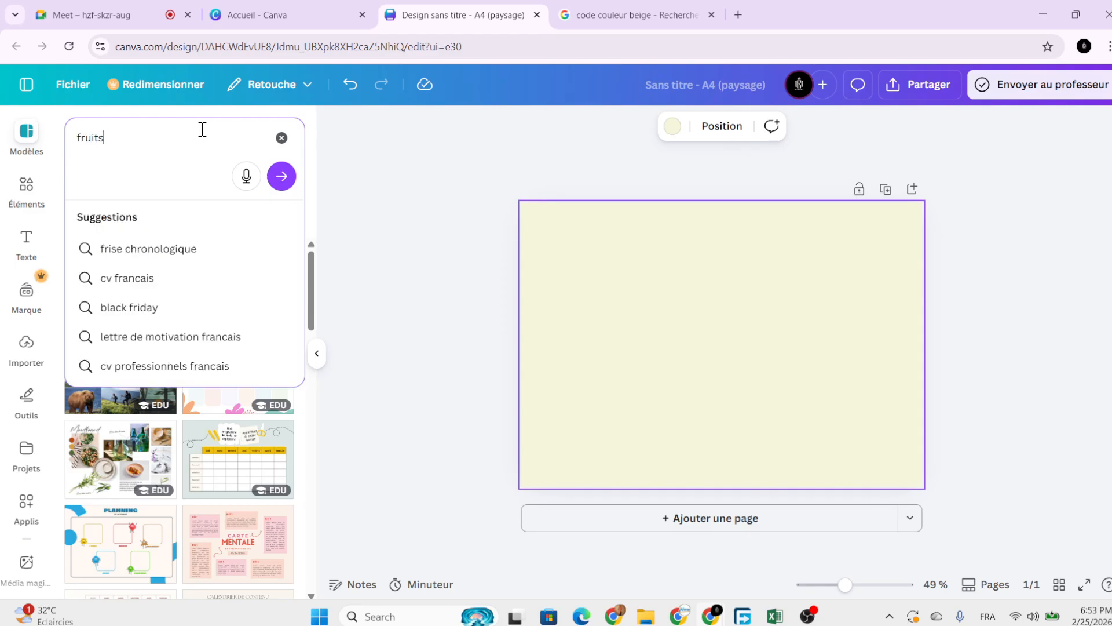
{"action": "type", "text": " et an"}
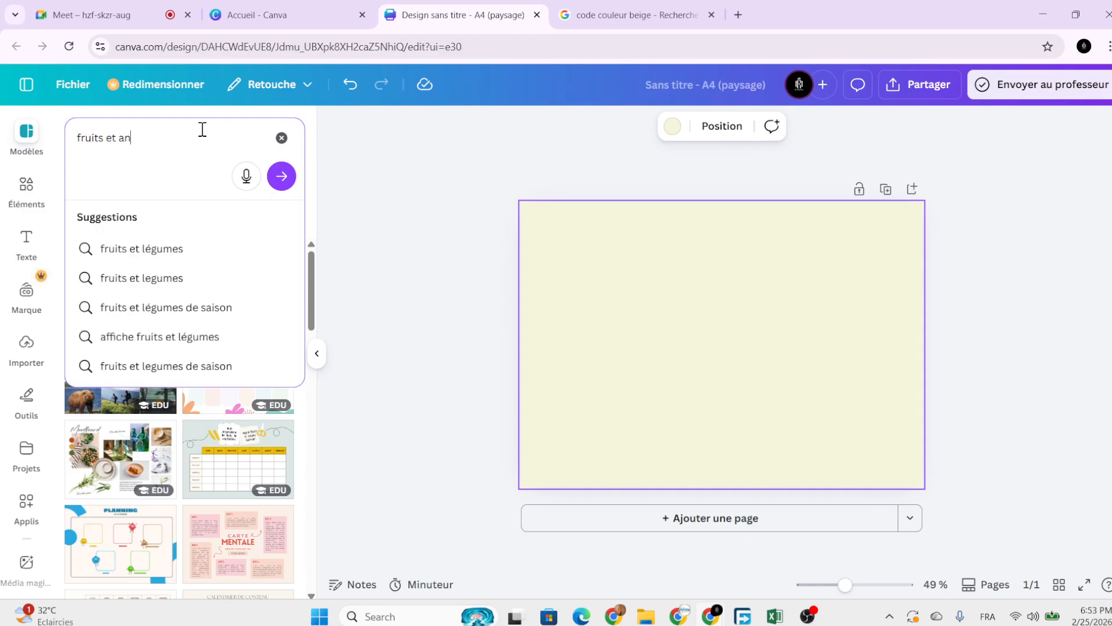
{"action": "type", "text": "imaux"}
{"action": "key", "text": "Return"}
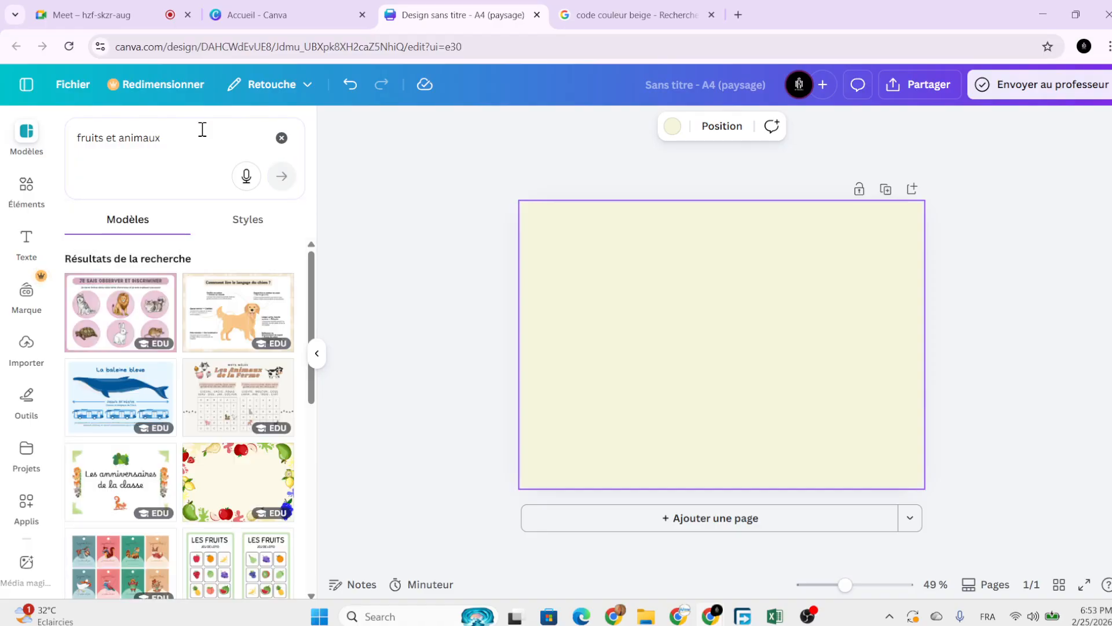
Browse the fruit-and-animal template results, then clear the search.
{"action": "scroll", "coordinate": [249, 359], "scroll_direction": "down", "scroll_amount": 5}
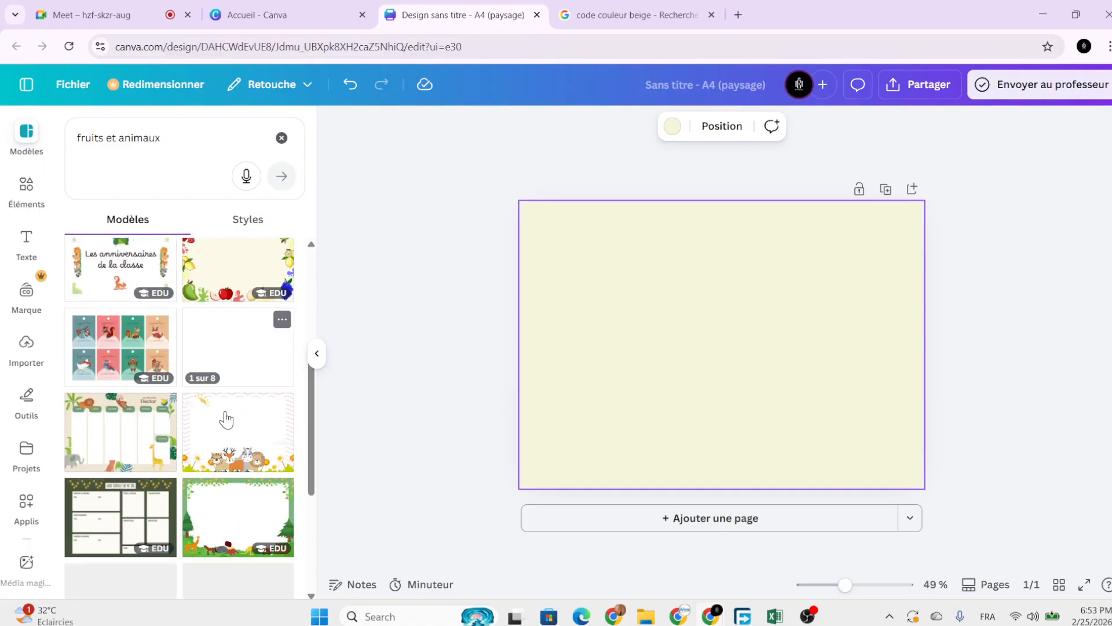
{"action": "scroll", "coordinate": [223, 422], "scroll_direction": "down", "scroll_amount": 10}
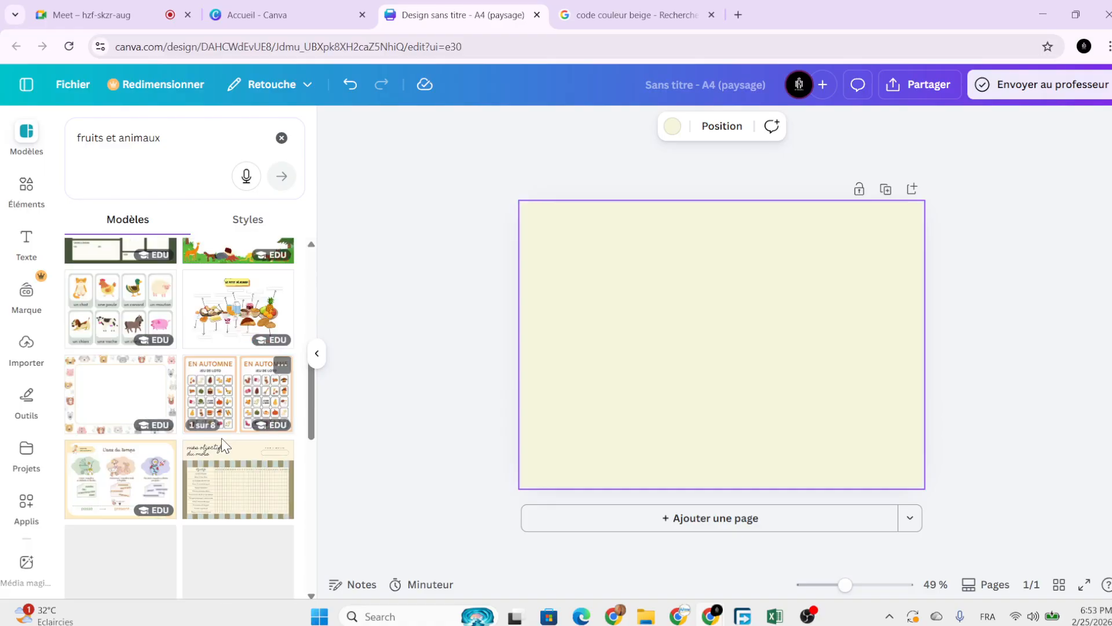
{"action": "scroll", "coordinate": [223, 446], "scroll_direction": "down", "scroll_amount": 10}
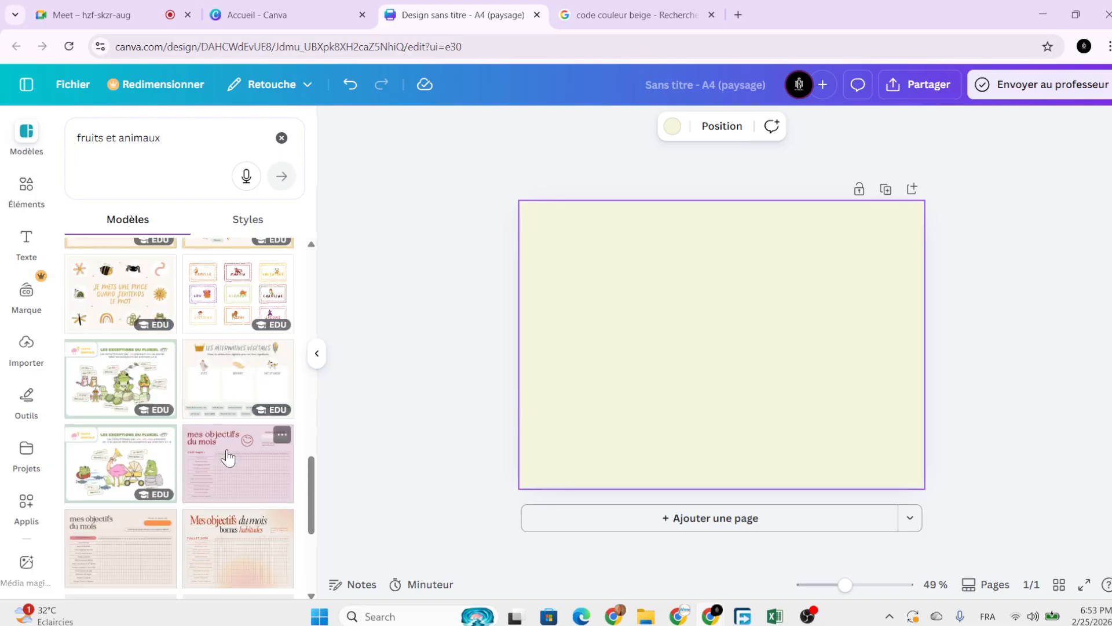
{"action": "scroll", "coordinate": [226, 461], "scroll_direction": "down", "scroll_amount": 3}
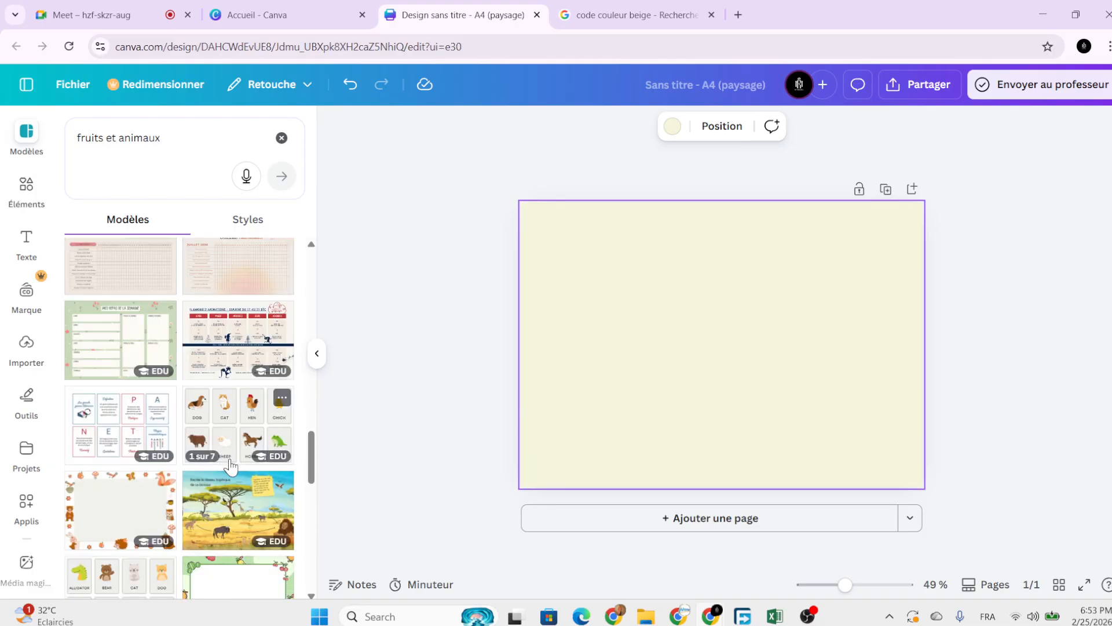
{"action": "scroll", "coordinate": [229, 464], "scroll_direction": "down", "scroll_amount": 3}
{"action": "scroll", "coordinate": [229, 468], "scroll_direction": "down", "scroll_amount": 3}
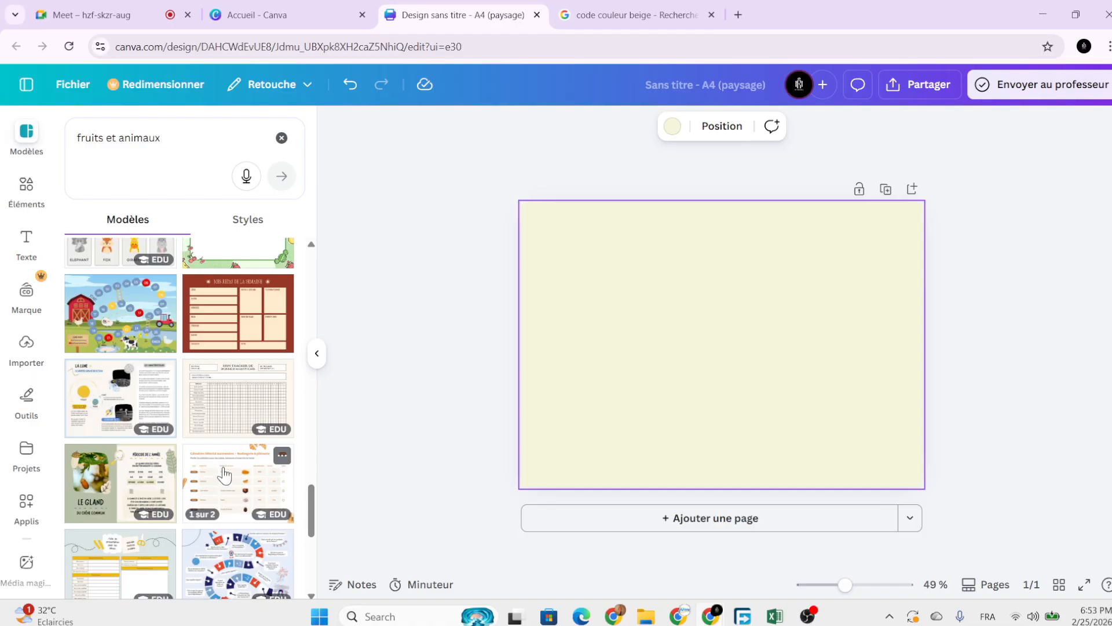
{"action": "scroll", "coordinate": [226, 474], "scroll_direction": "down", "scroll_amount": 3}
{"action": "scroll", "coordinate": [226, 473], "scroll_direction": "up", "scroll_amount": 20}
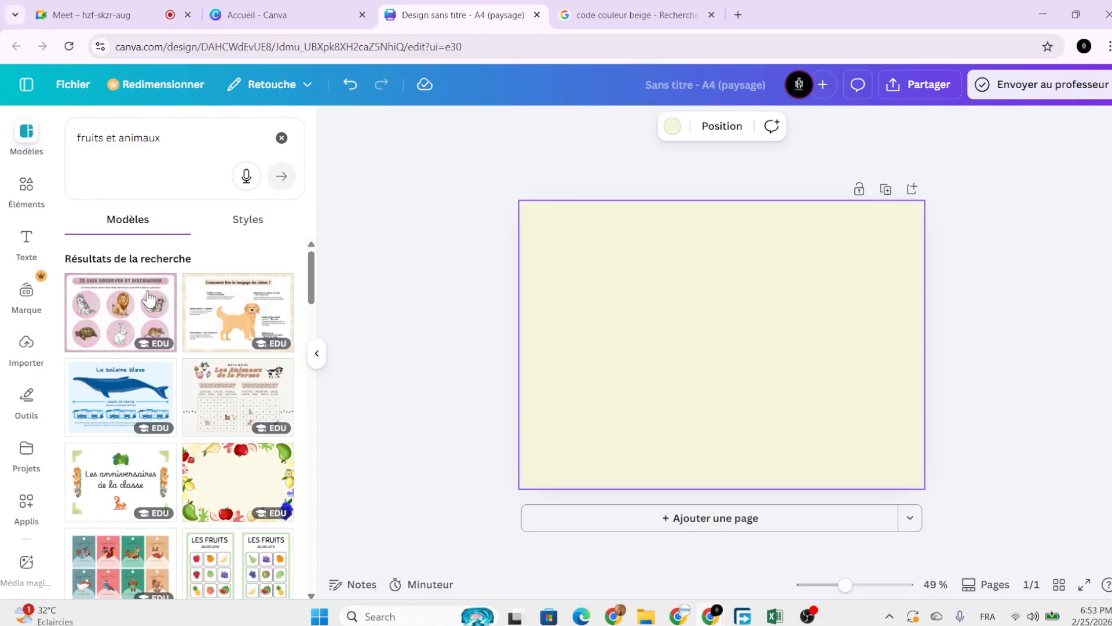
{"action": "left_click", "coordinate": [282, 138]}
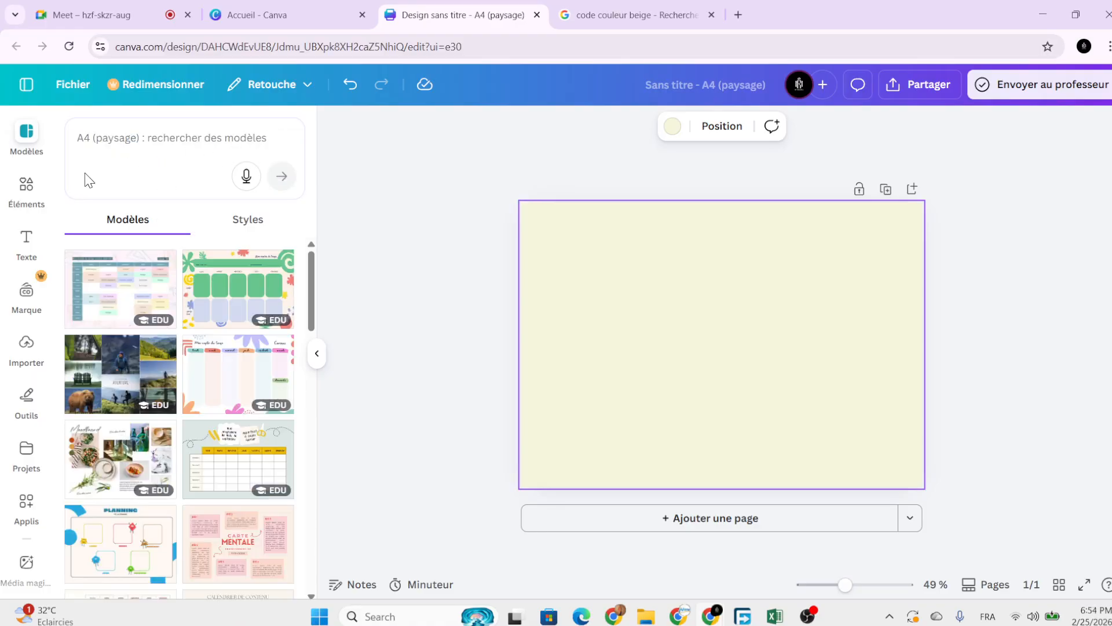
Search Elements for 'les animaux' and show all illustration results.
{"action": "left_click", "coordinate": [18, 195]}
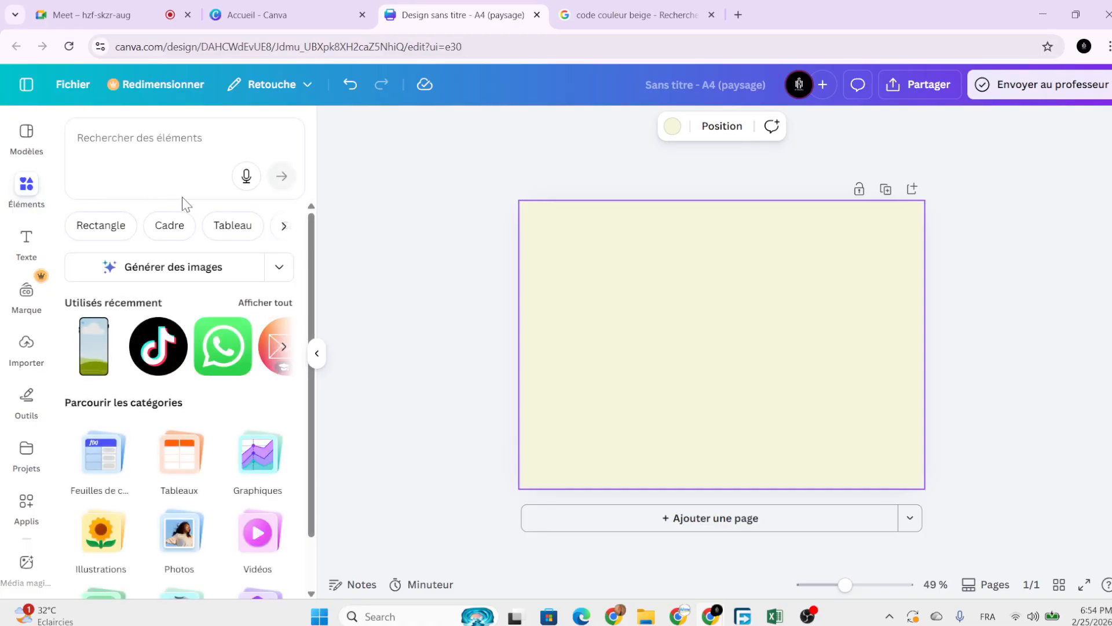
{"action": "left_click", "coordinate": [164, 139]}
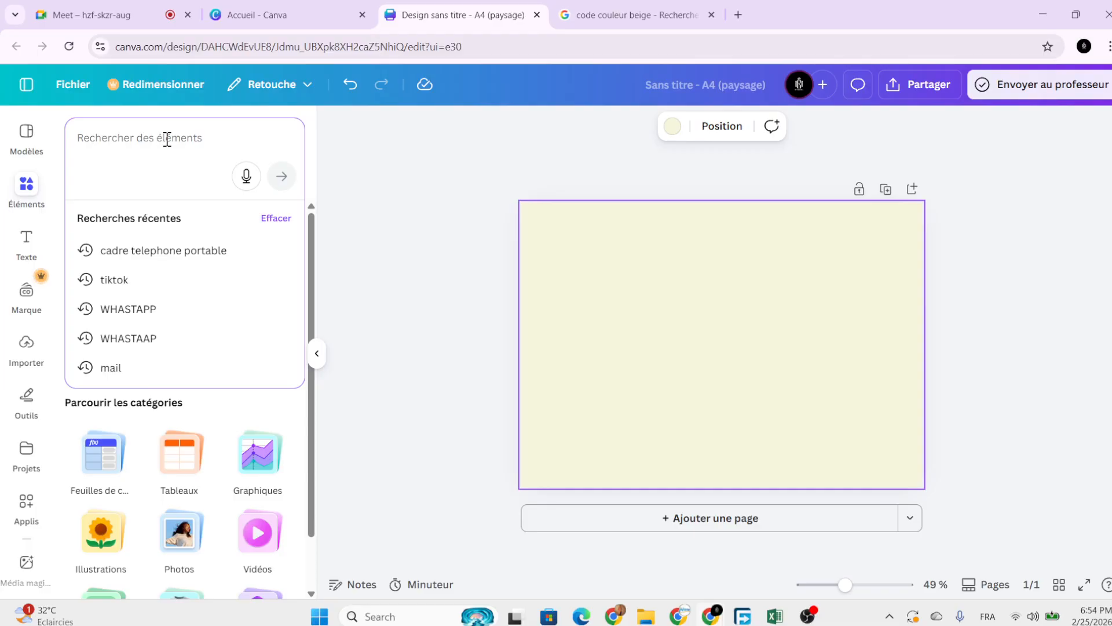
{"action": "type", "text": "les "}
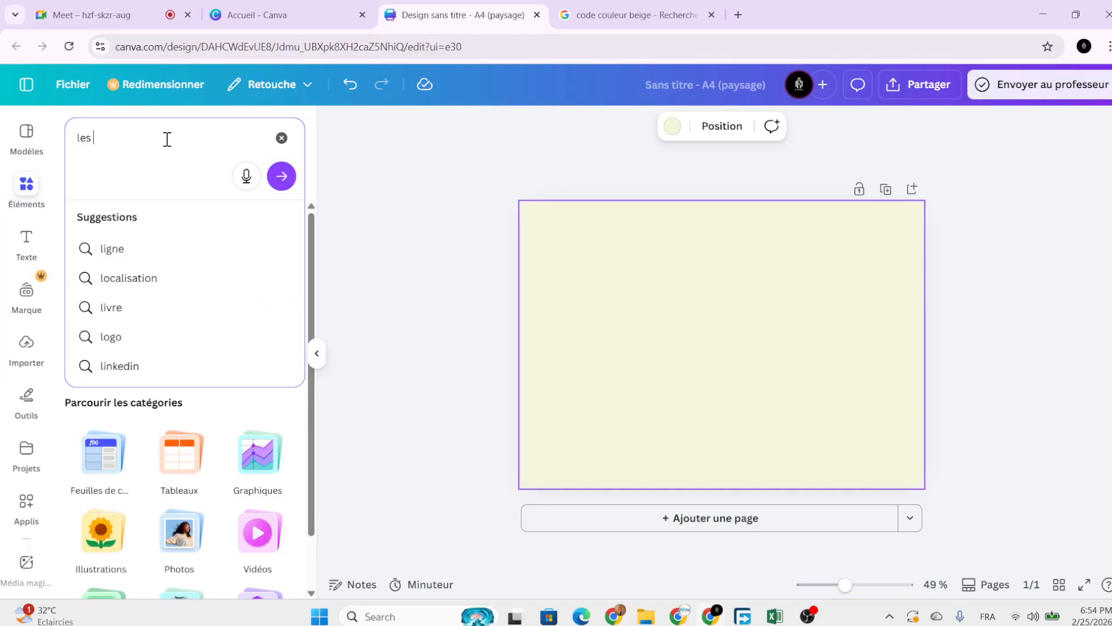
{"action": "type", "text": "animaux"}
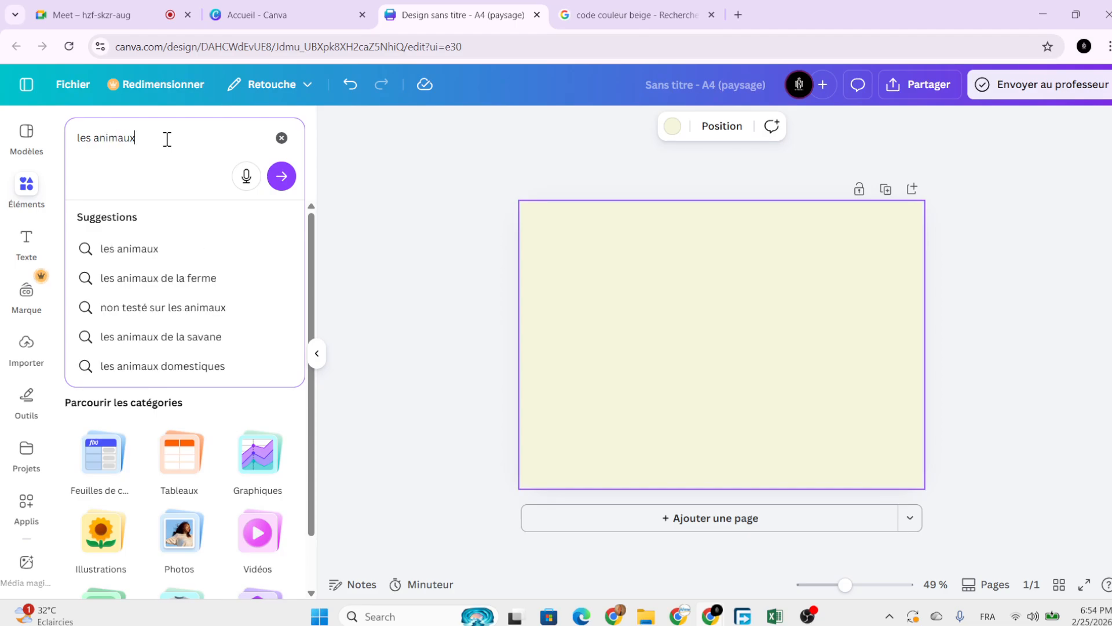
{"action": "key", "text": "Return"}
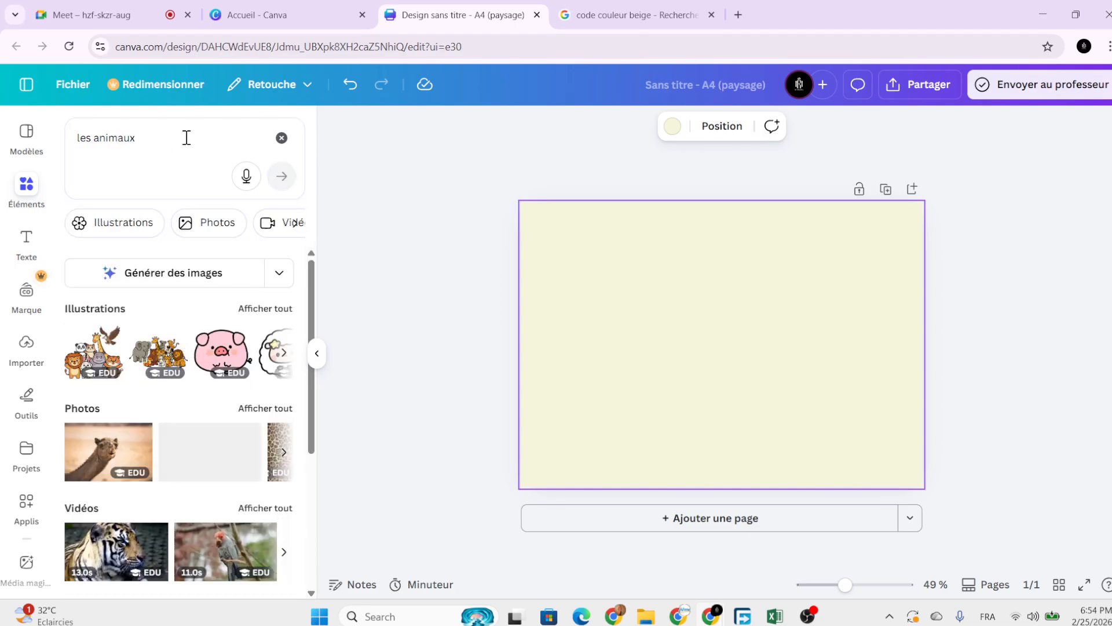
{"action": "left_click", "coordinate": [262, 311]}
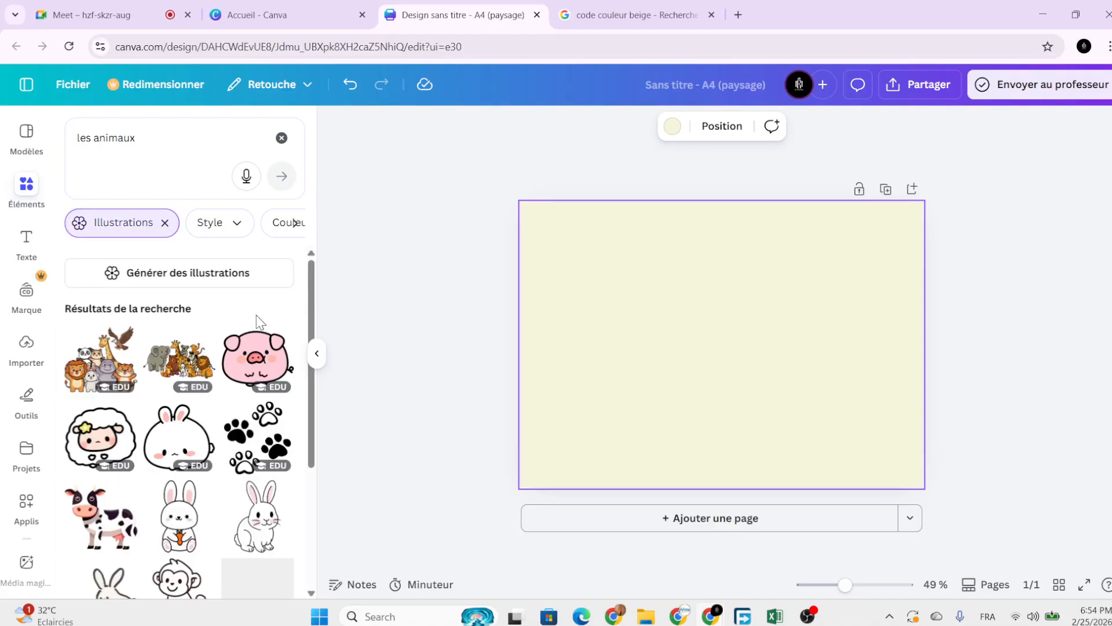
Scroll through the animal illustration results.
{"action": "scroll", "coordinate": [243, 388], "scroll_direction": "down", "scroll_amount": 1}
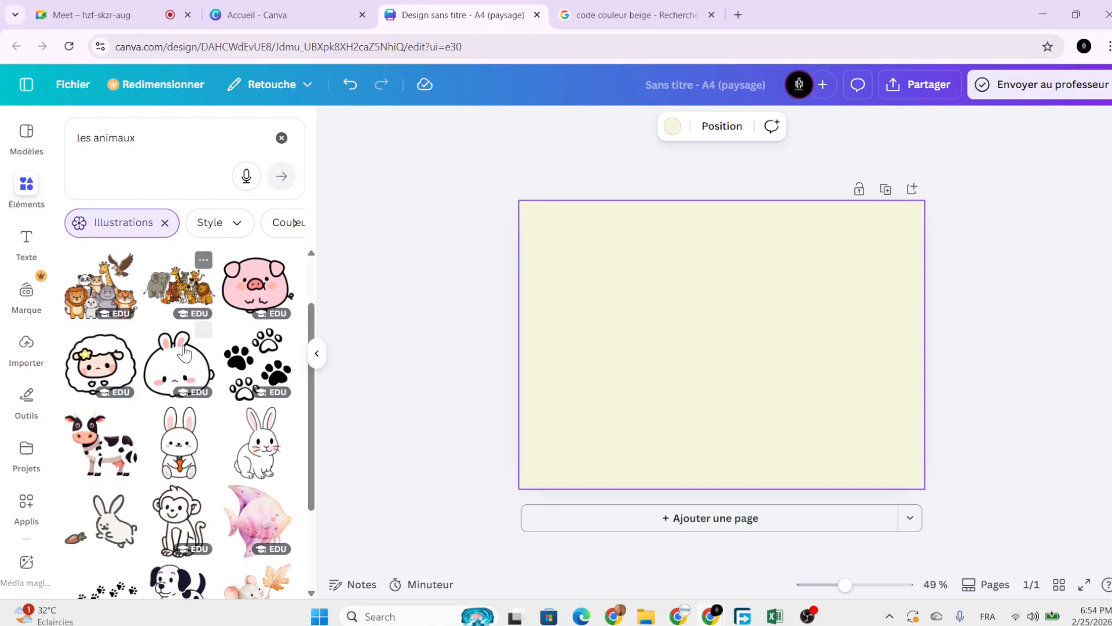
{"action": "scroll", "coordinate": [203, 427], "scroll_direction": "down", "scroll_amount": 6}
{"action": "scroll", "coordinate": [203, 427], "scroll_direction": "down", "scroll_amount": 3}
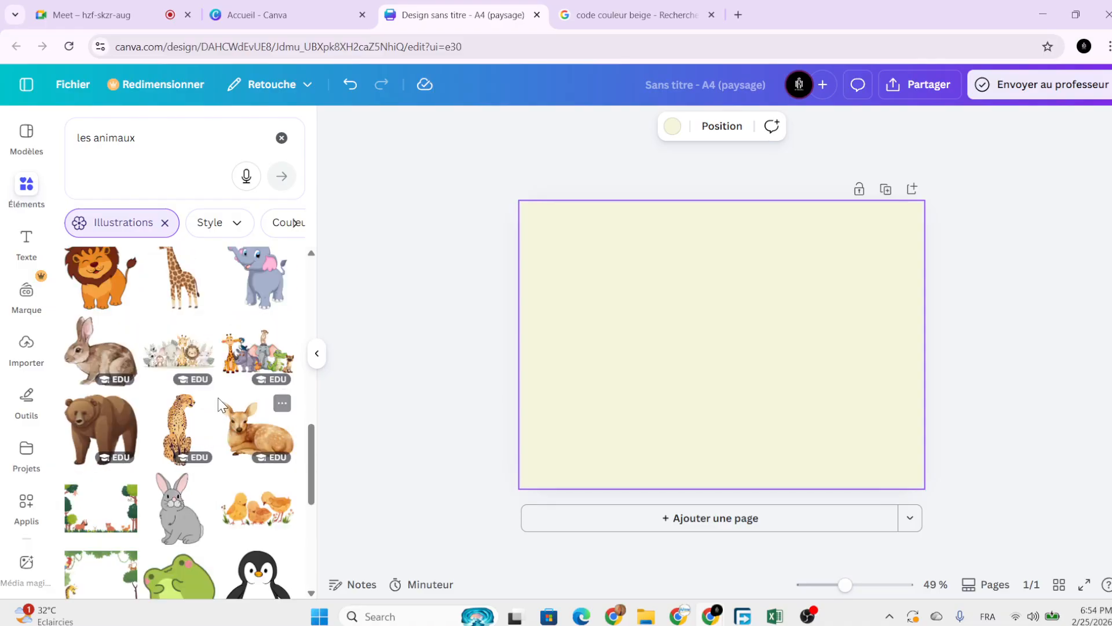
{"action": "scroll", "coordinate": [225, 408], "scroll_direction": "down", "scroll_amount": 3}
{"action": "scroll", "coordinate": [221, 458], "scroll_direction": "down", "scroll_amount": 2}
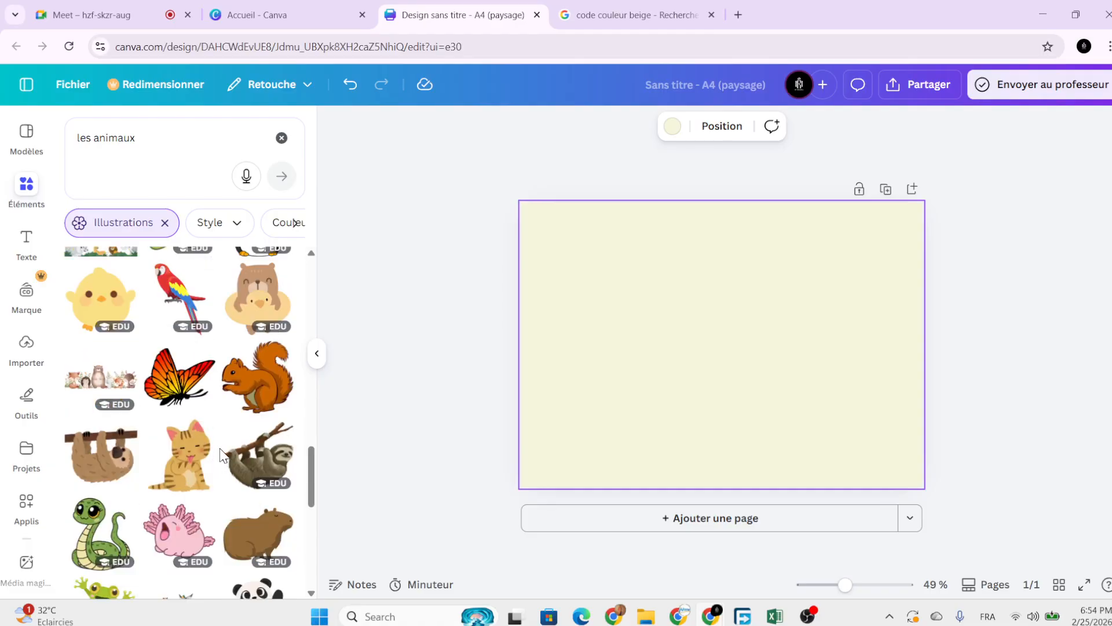
{"action": "scroll", "coordinate": [219, 455], "scroll_direction": "up", "scroll_amount": 12}
{"action": "scroll", "coordinate": [197, 413], "scroll_direction": "up", "scroll_amount": 2}
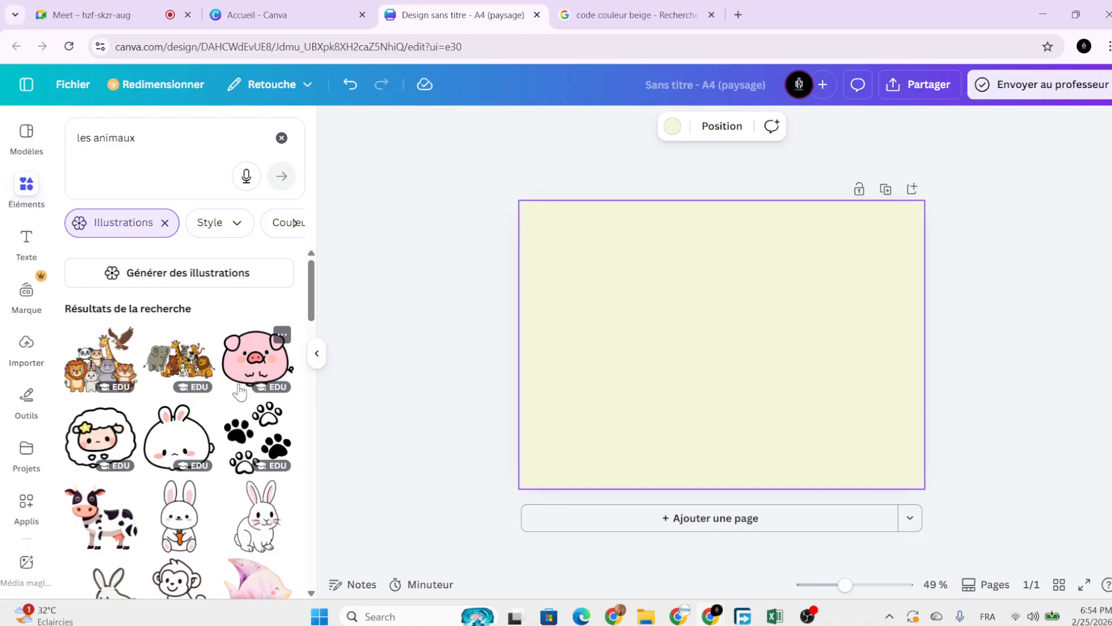
{"action": "scroll", "coordinate": [223, 420], "scroll_direction": "down", "scroll_amount": 2}
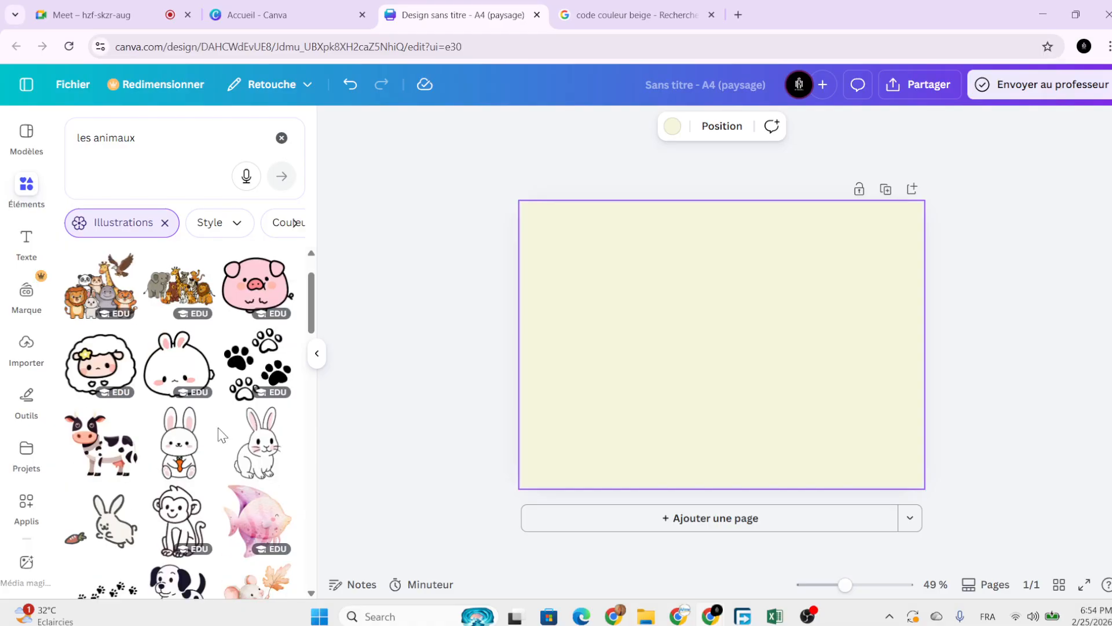
Add a small cartoon animal group and shrink it into the top-left corner.
{"action": "scroll", "coordinate": [207, 426], "scroll_direction": "up", "scroll_amount": 2}
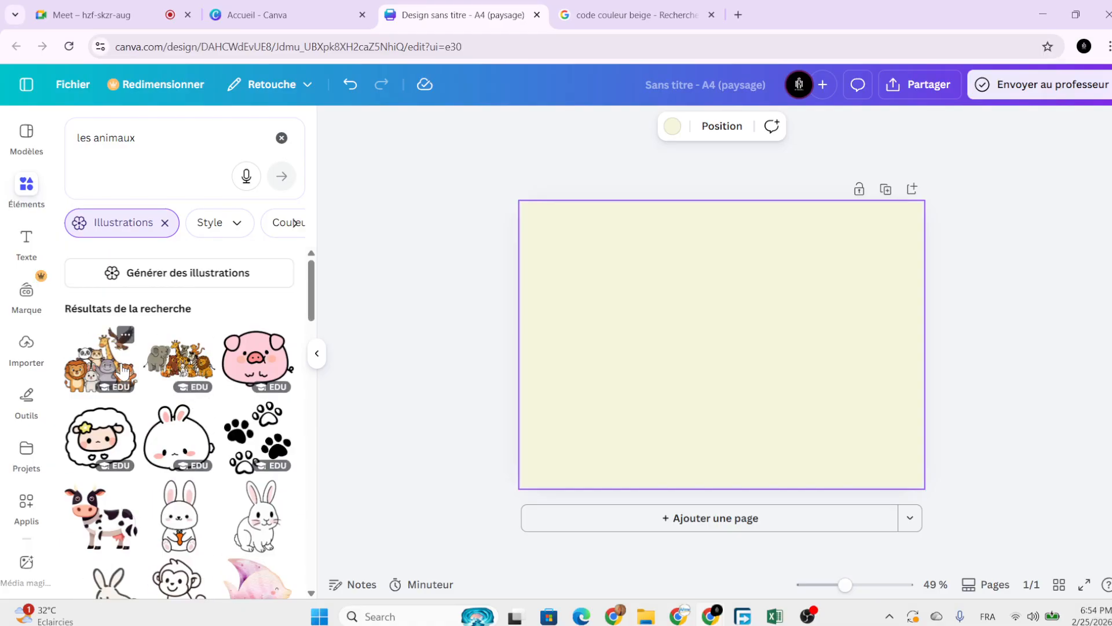
{"action": "left_click", "coordinate": [101, 359]}
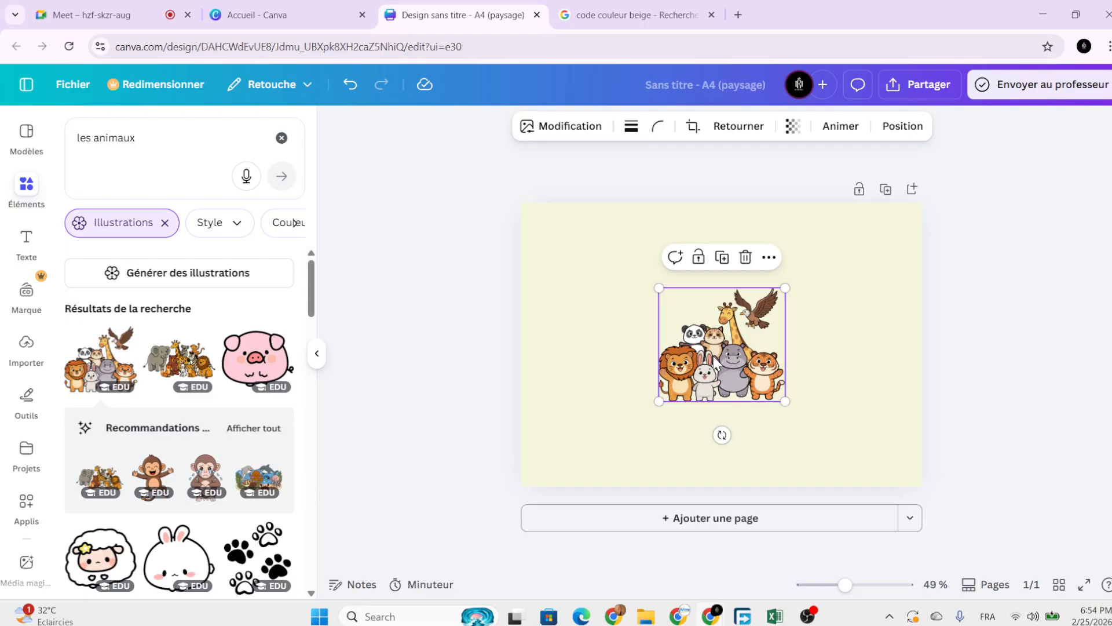
{"action": "left_click_drag", "start_coordinate": [719, 359], "coordinate": [598, 285]}
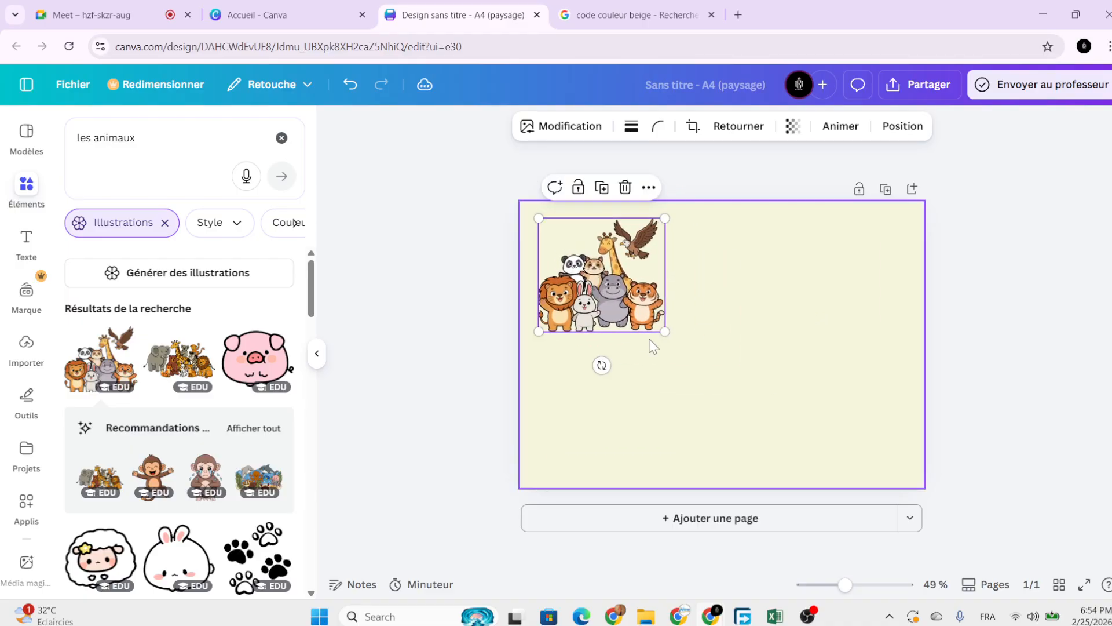
{"action": "left_click_drag", "start_coordinate": [665, 328], "coordinate": [628, 276]}
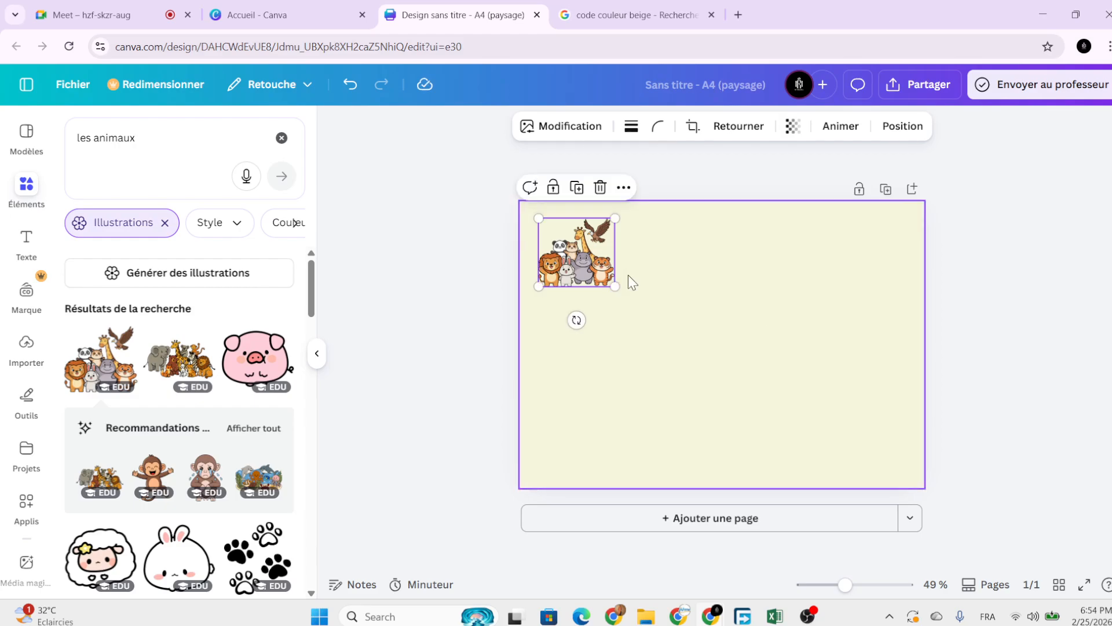
Add the elephant-and-lion group and size it at the page's bottom centre.
{"action": "left_click", "coordinate": [177, 368]}
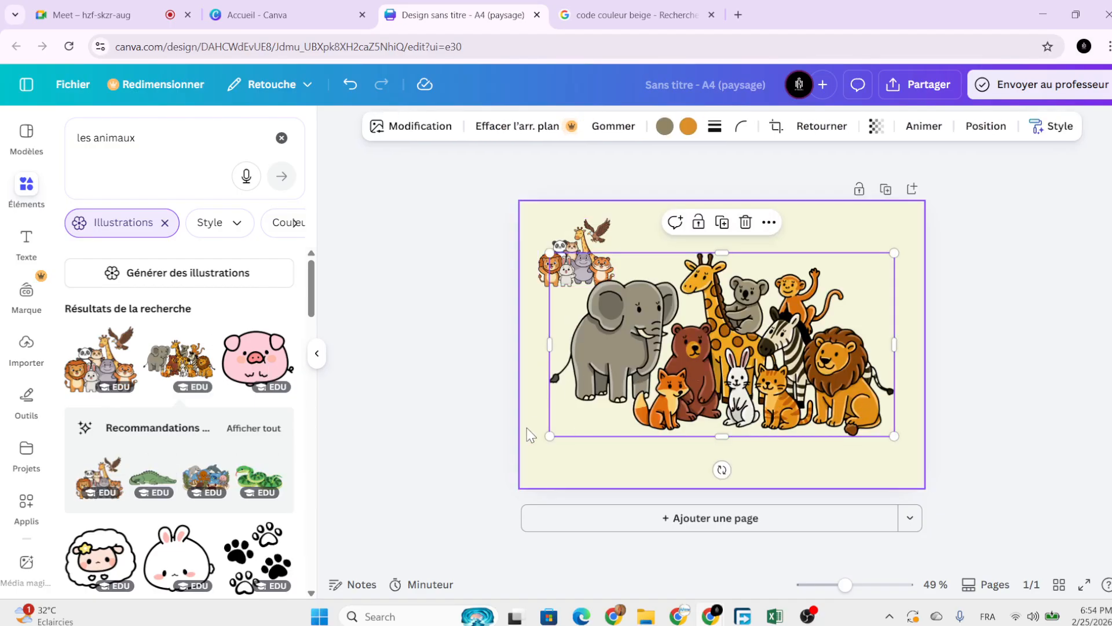
{"action": "left_click_drag", "start_coordinate": [550, 435], "coordinate": [739, 373]}
{"action": "left_click_drag", "start_coordinate": [800, 308], "coordinate": [715, 440]}
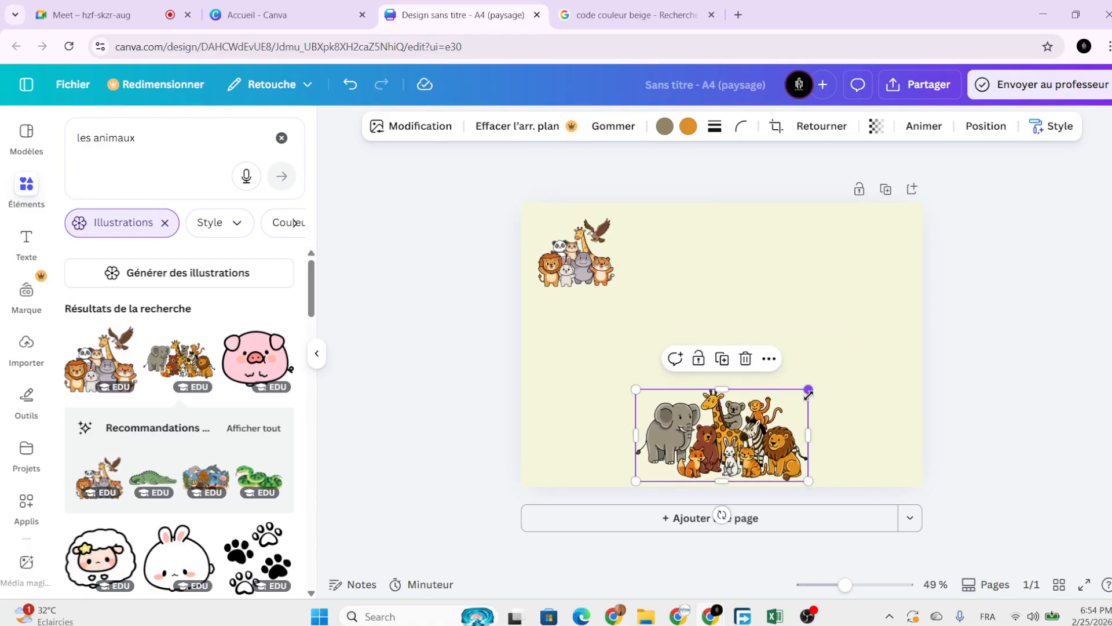
{"action": "left_click_drag", "start_coordinate": [808, 385], "coordinate": [794, 413]}
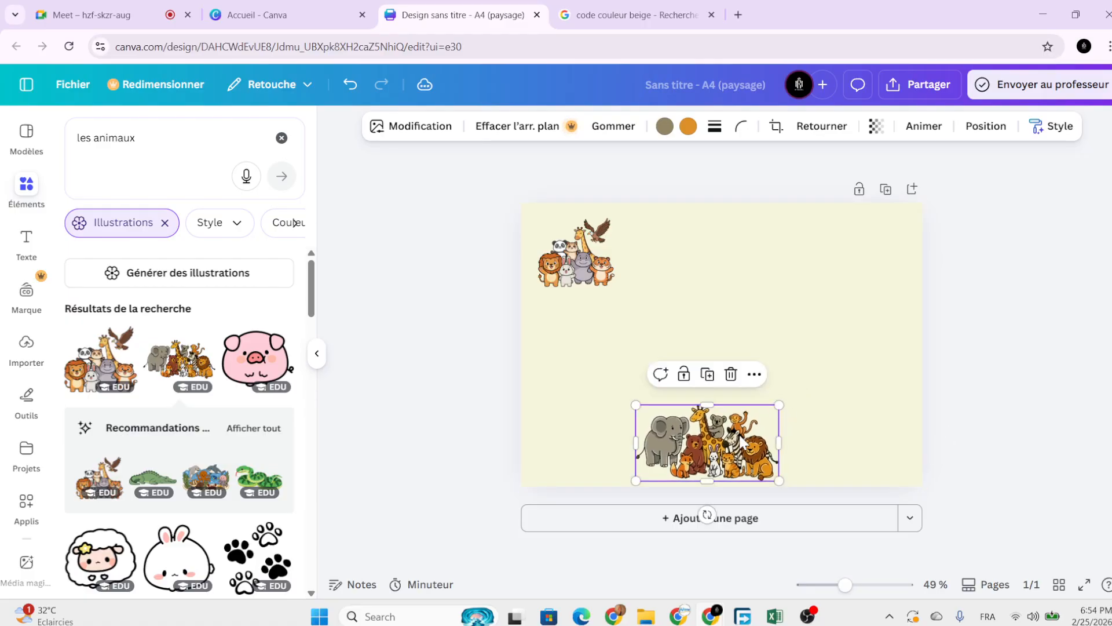
{"action": "left_click_drag", "start_coordinate": [745, 441], "coordinate": [746, 435]}
{"action": "scroll", "coordinate": [199, 463], "scroll_direction": "down", "scroll_amount": 5}
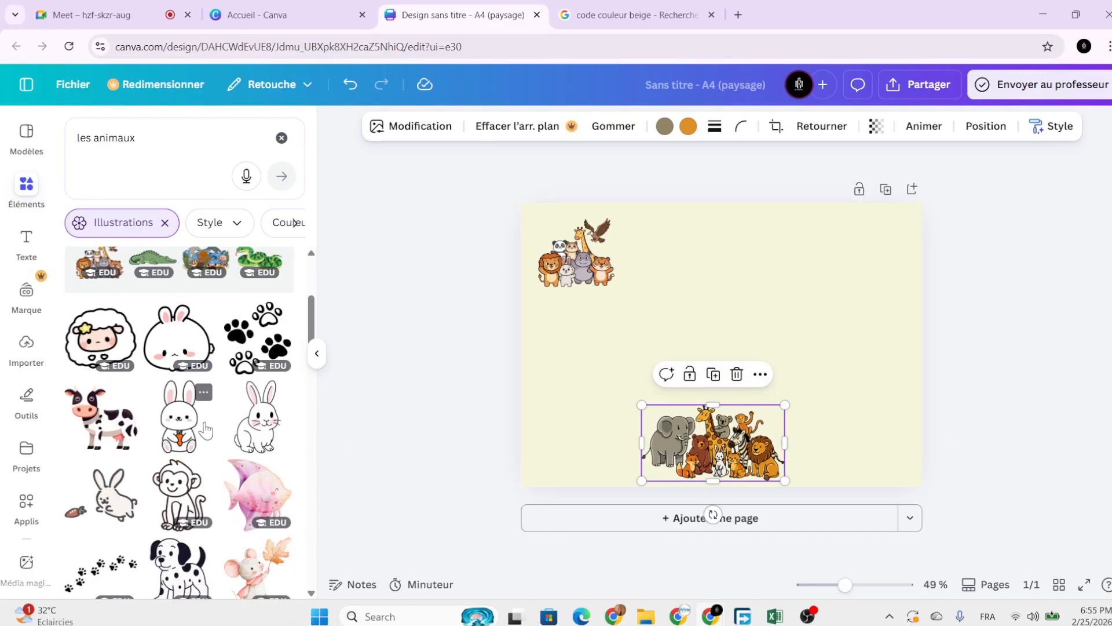
{"action": "scroll", "coordinate": [200, 463], "scroll_direction": "down", "scroll_amount": 3}
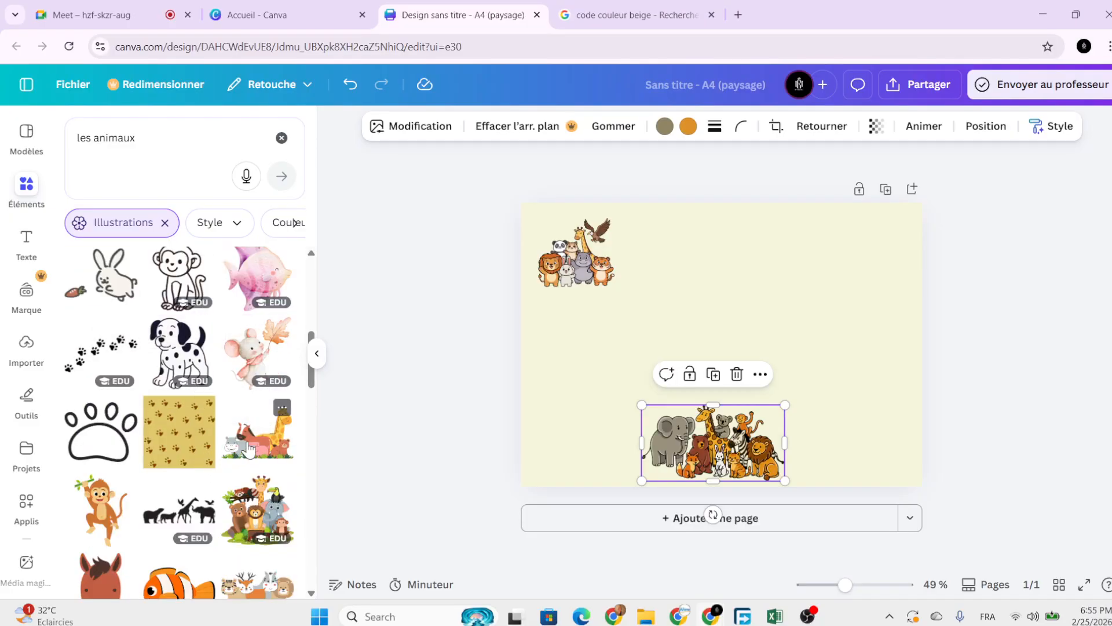
Add the giraffe, horse, pig and bear scene and shrink it into the bottom-left corner.
{"action": "left_click", "coordinate": [279, 445]}
{"action": "left_click_drag", "start_coordinate": [721, 360], "coordinate": [731, 332]}
{"action": "left_click_drag", "start_coordinate": [729, 458], "coordinate": [729, 254]}
{"action": "left_click_drag", "start_coordinate": [727, 372], "coordinate": [671, 431]}
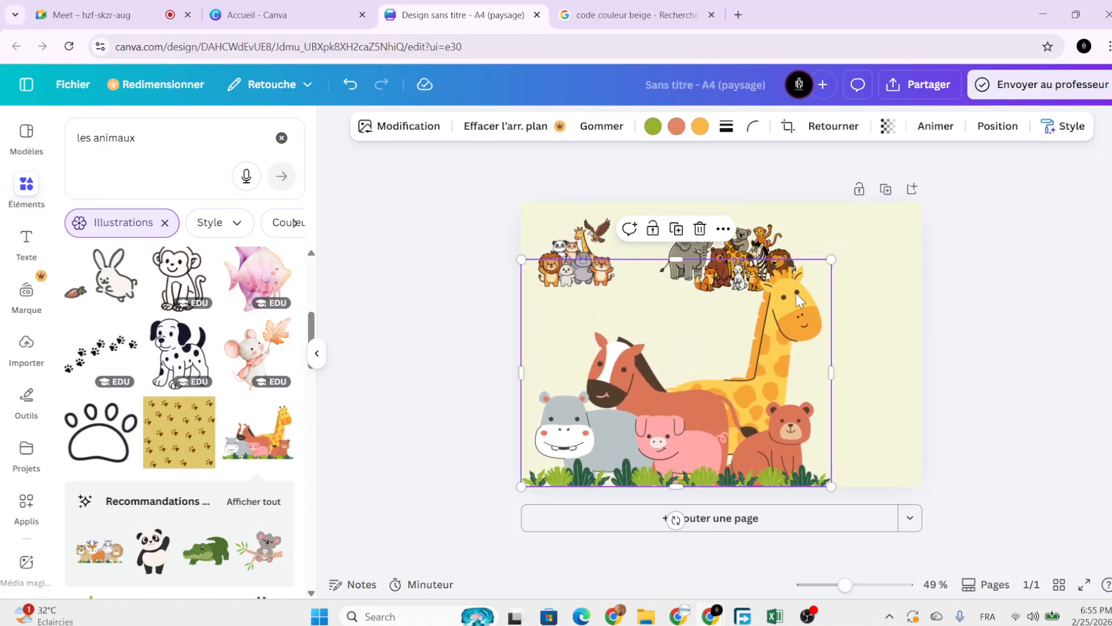
{"action": "left_click_drag", "start_coordinate": [831, 260], "coordinate": [705, 426]}
Shrink the elephant group and tuck it into the bottom-right corner.
{"action": "left_click_drag", "start_coordinate": [756, 261], "coordinate": [807, 425]}
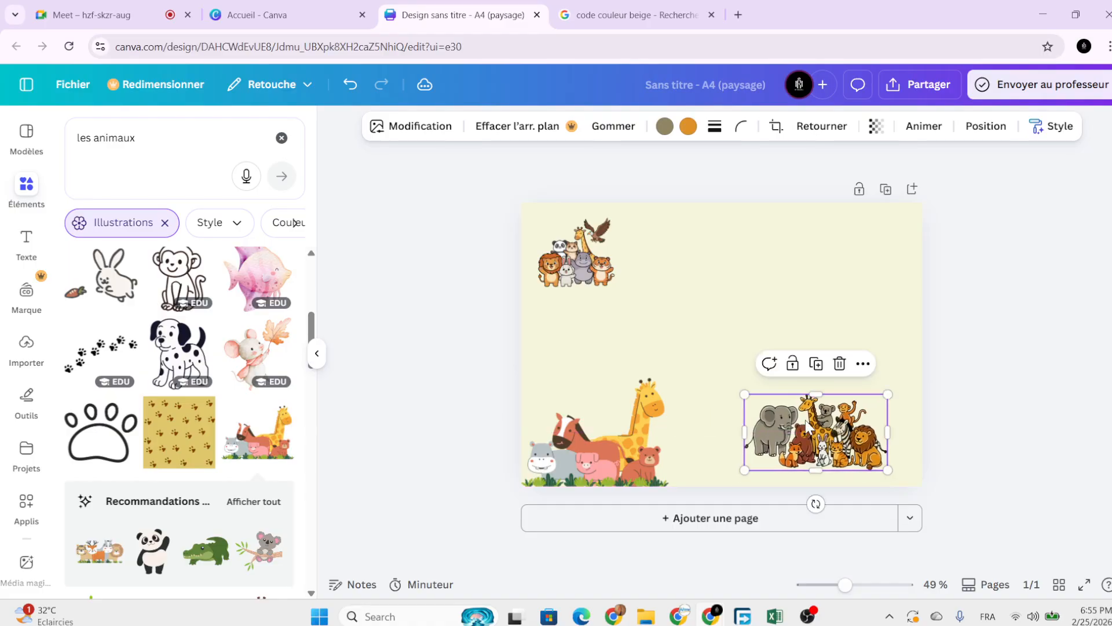
{"action": "left_click_drag", "start_coordinate": [745, 395], "coordinate": [786, 416]}
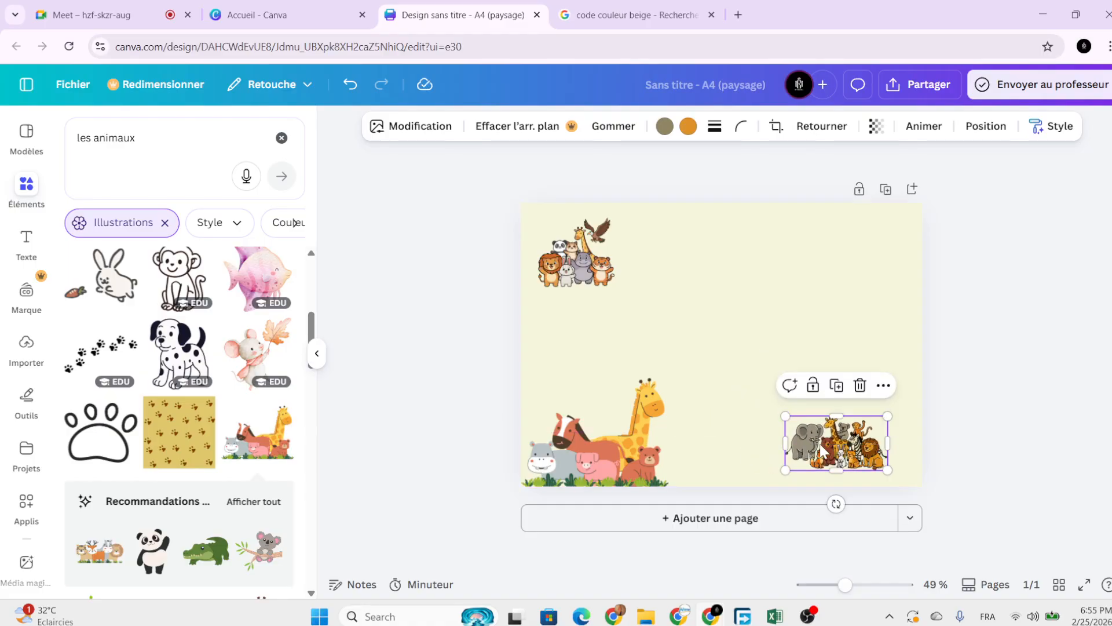
{"action": "left_click_drag", "start_coordinate": [822, 449], "coordinate": [841, 452]}
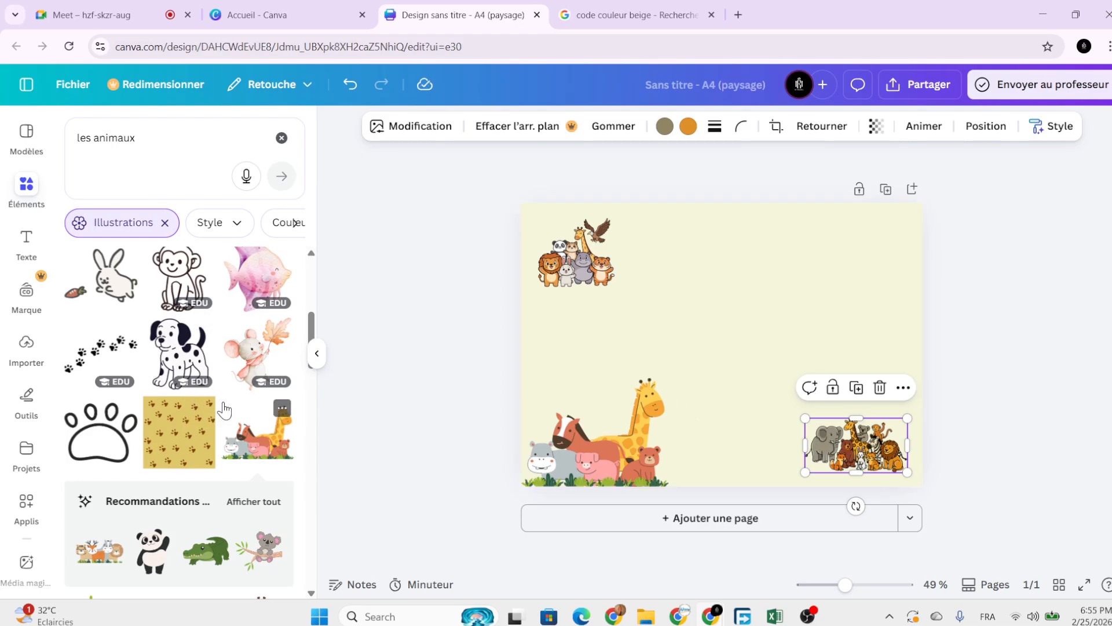
{"action": "scroll", "coordinate": [214, 417], "scroll_direction": "down", "scroll_amount": 2}
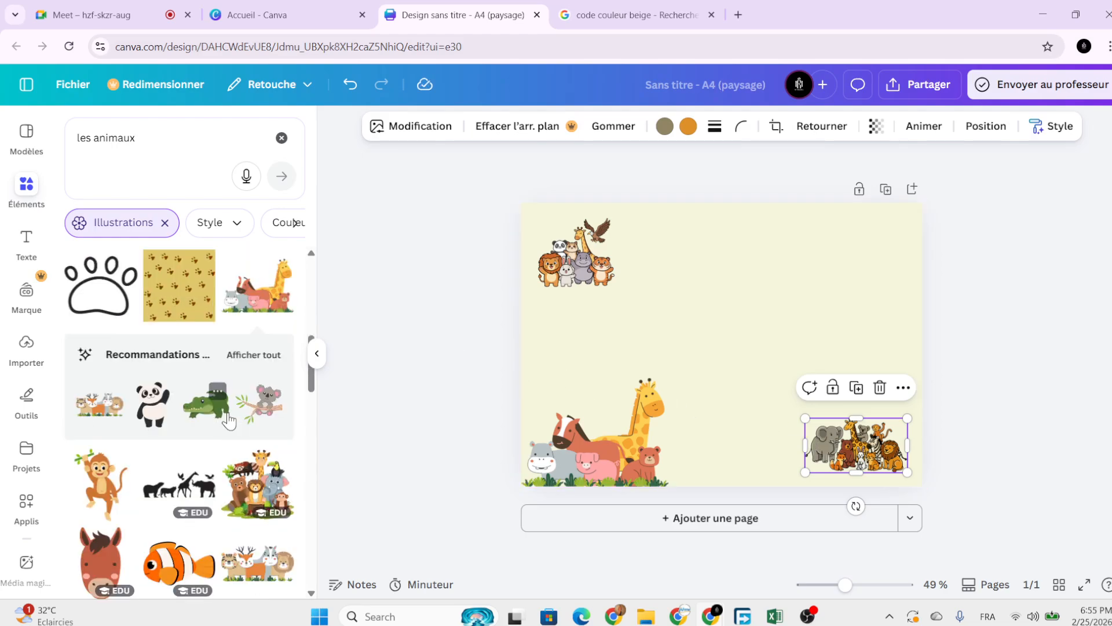
Add a crocodile illustration and shrink it at the lower right.
{"action": "left_click", "coordinate": [207, 412]}
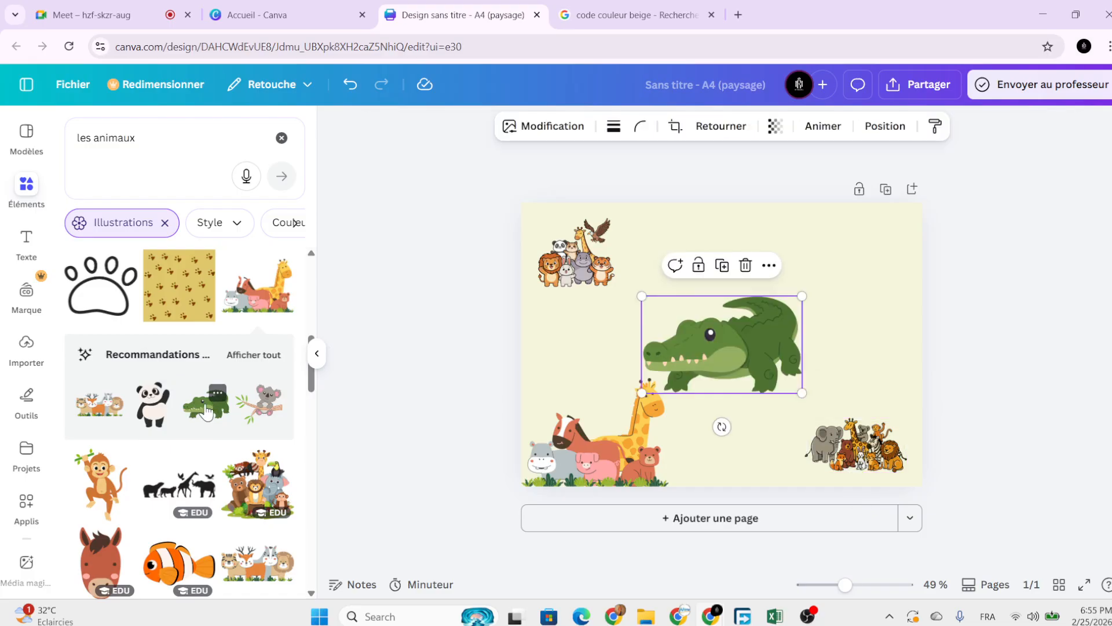
{"action": "left_click_drag", "start_coordinate": [738, 368], "coordinate": [760, 470]}
{"action": "left_click_drag", "start_coordinate": [824, 410], "coordinate": [761, 451]}
{"action": "left_click_drag", "start_coordinate": [756, 440], "coordinate": [757, 435]}
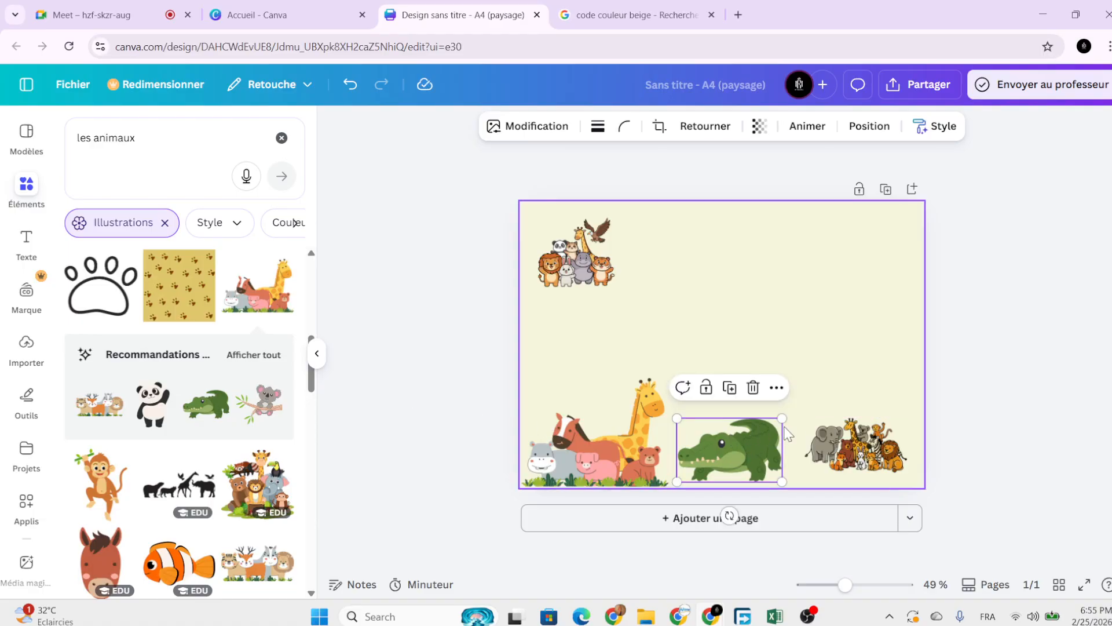
{"action": "left_click_drag", "start_coordinate": [782, 418], "coordinate": [725, 463]}
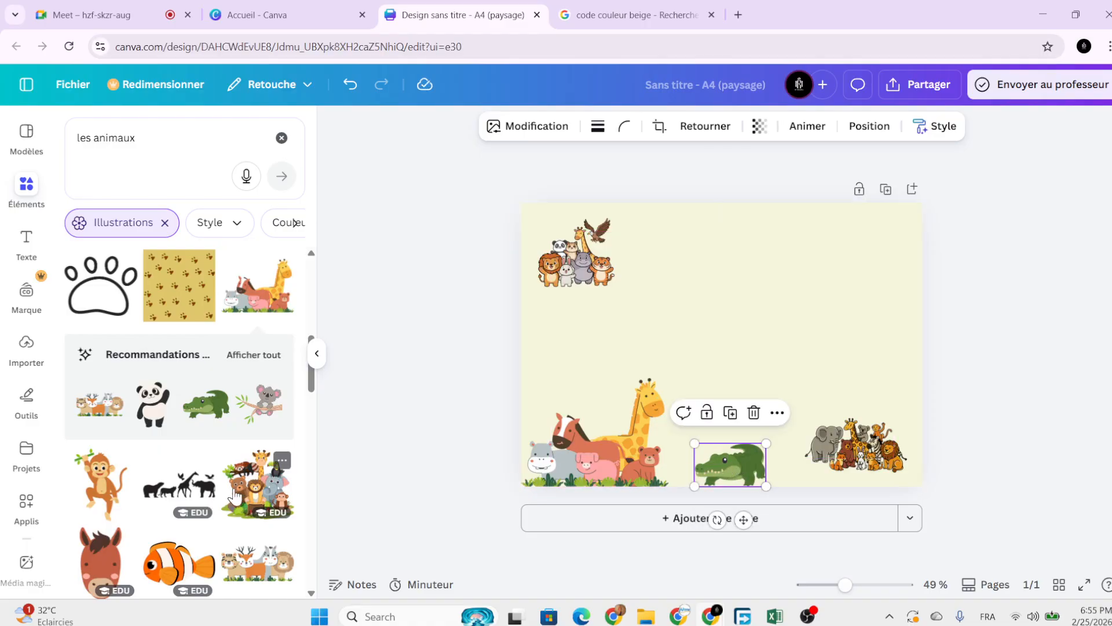
Add the monkey, lion and elephant group, shrunk and centred on the page.
{"action": "scroll", "coordinate": [245, 478], "scroll_direction": "down", "scroll_amount": 2}
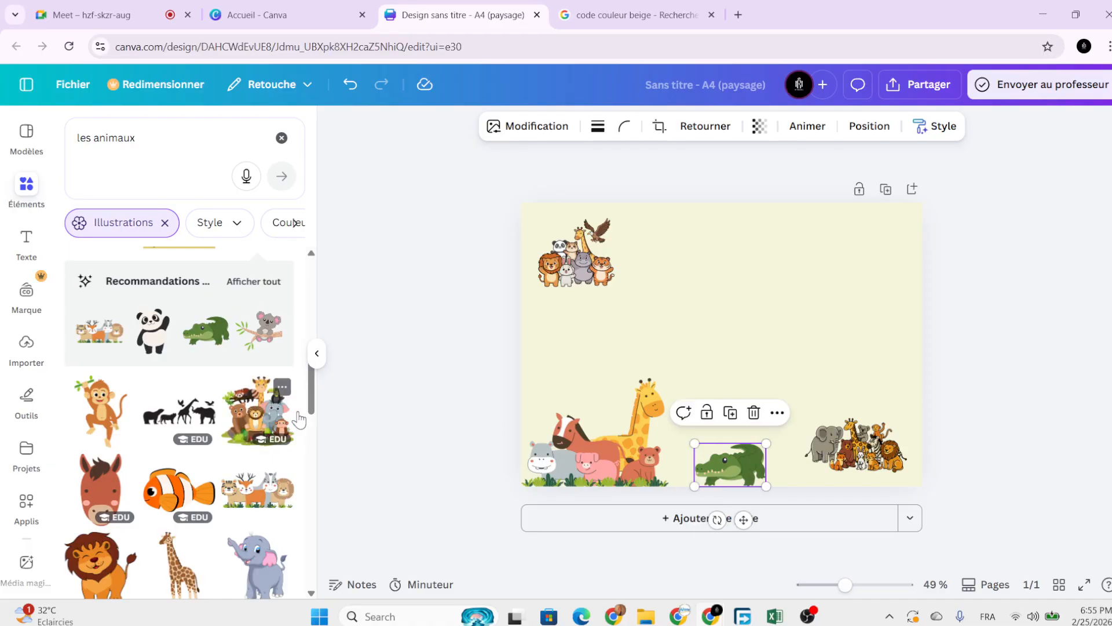
{"action": "left_click", "coordinate": [248, 430]}
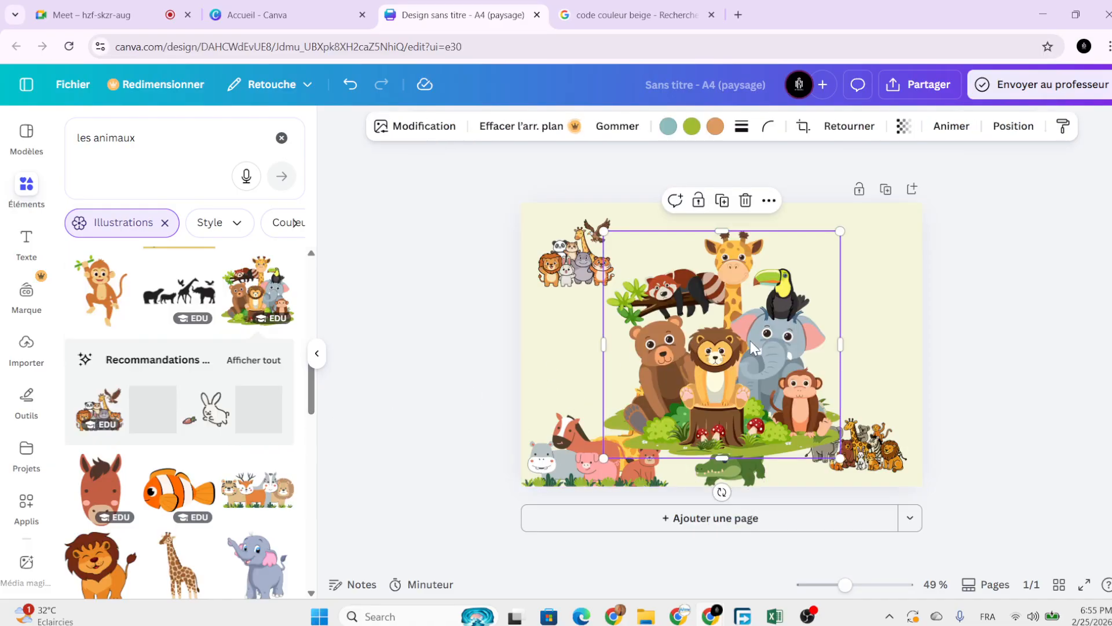
{"action": "left_click_drag", "start_coordinate": [750, 341], "coordinate": [758, 325]}
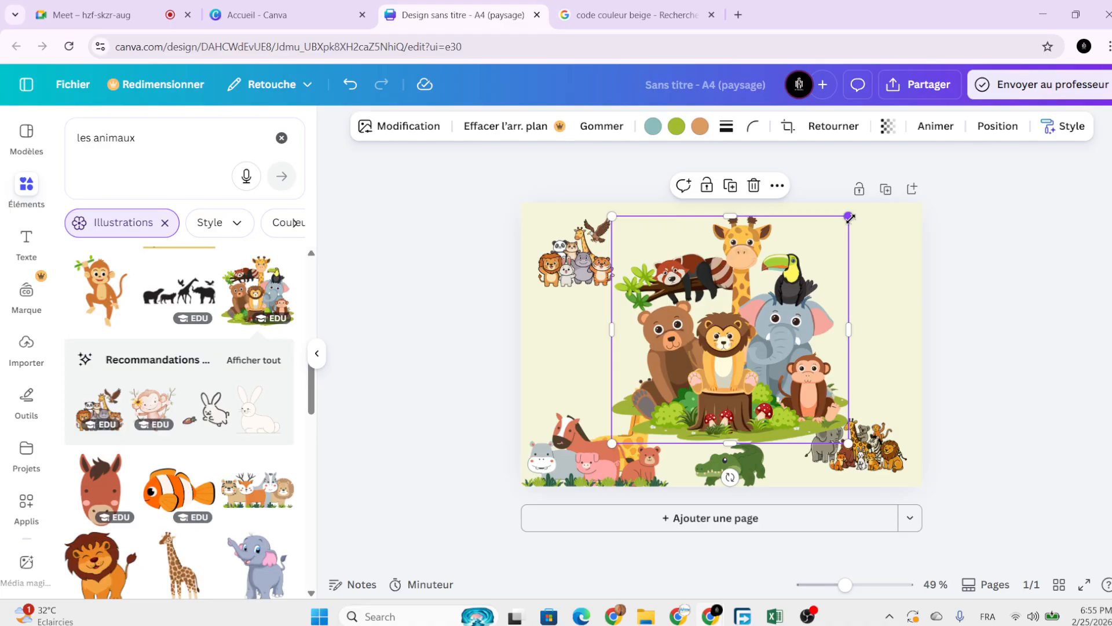
{"action": "left_click_drag", "start_coordinate": [849, 217], "coordinate": [774, 353]}
{"action": "left_click_drag", "start_coordinate": [684, 389], "coordinate": [725, 345]}
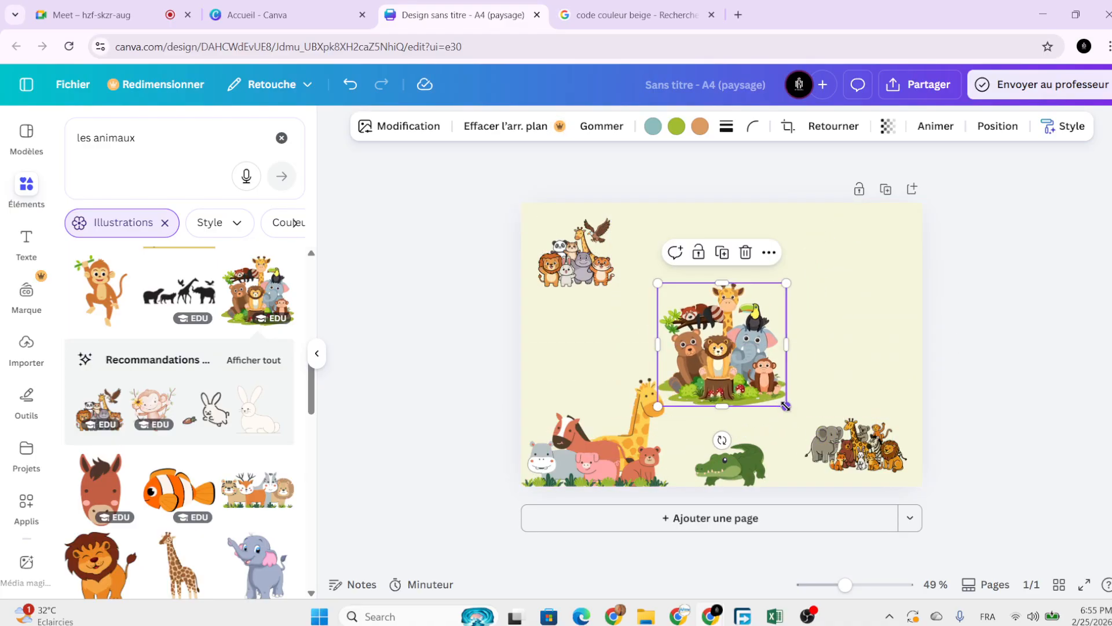
{"action": "left_click_drag", "start_coordinate": [782, 408], "coordinate": [731, 352]}
{"action": "left_click", "coordinate": [803, 358]}
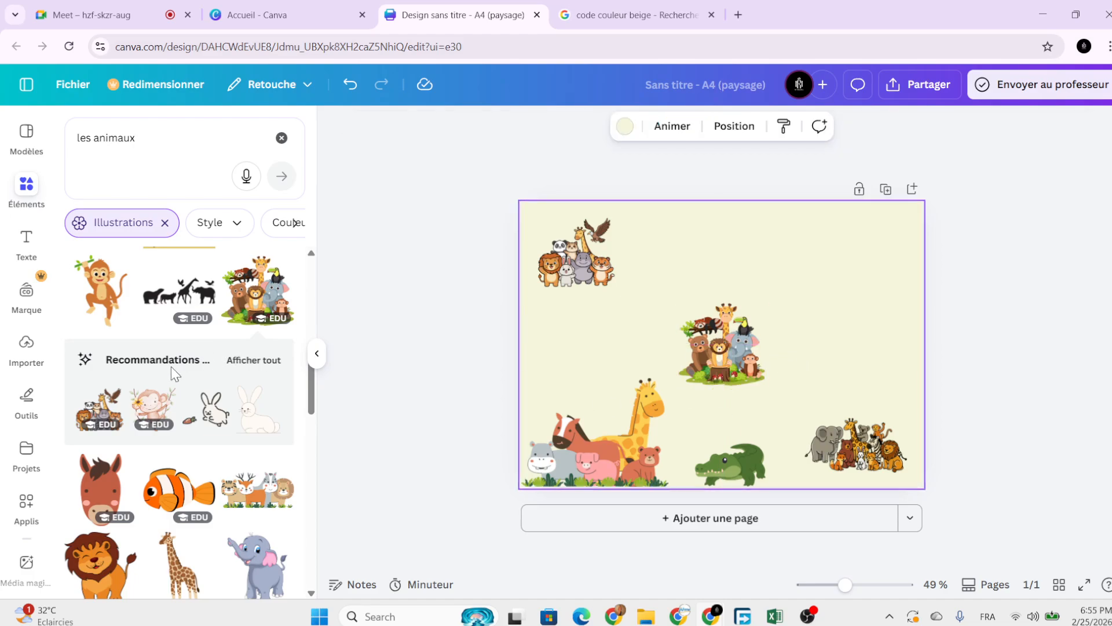
{"action": "scroll", "coordinate": [221, 429], "scroll_direction": "down", "scroll_amount": 3}
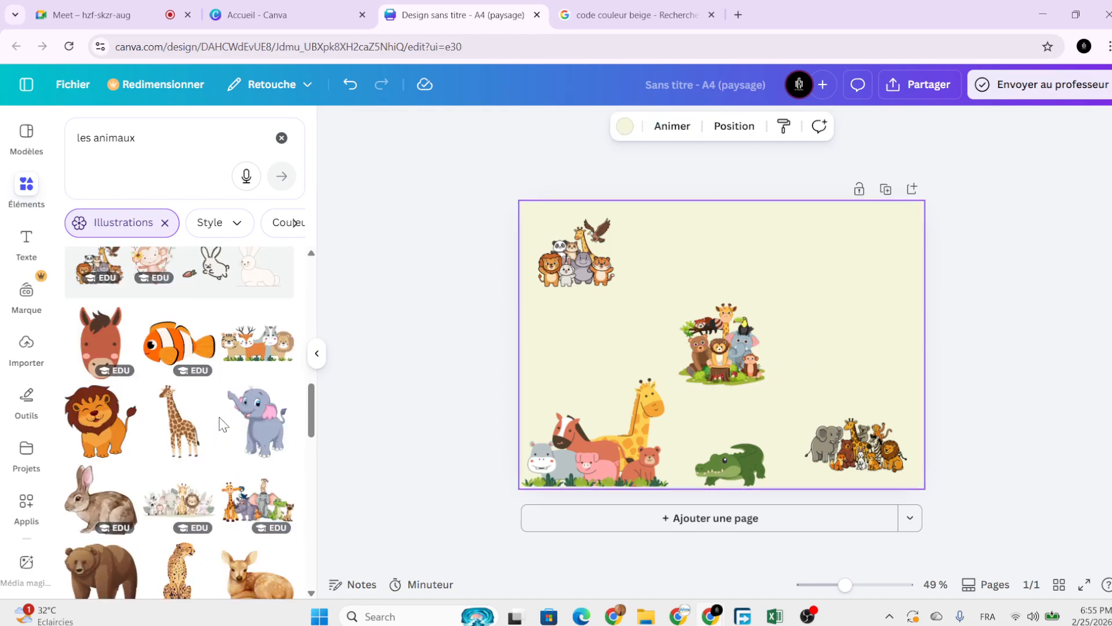
{"action": "scroll", "coordinate": [225, 461], "scroll_direction": "down", "scroll_amount": 1}
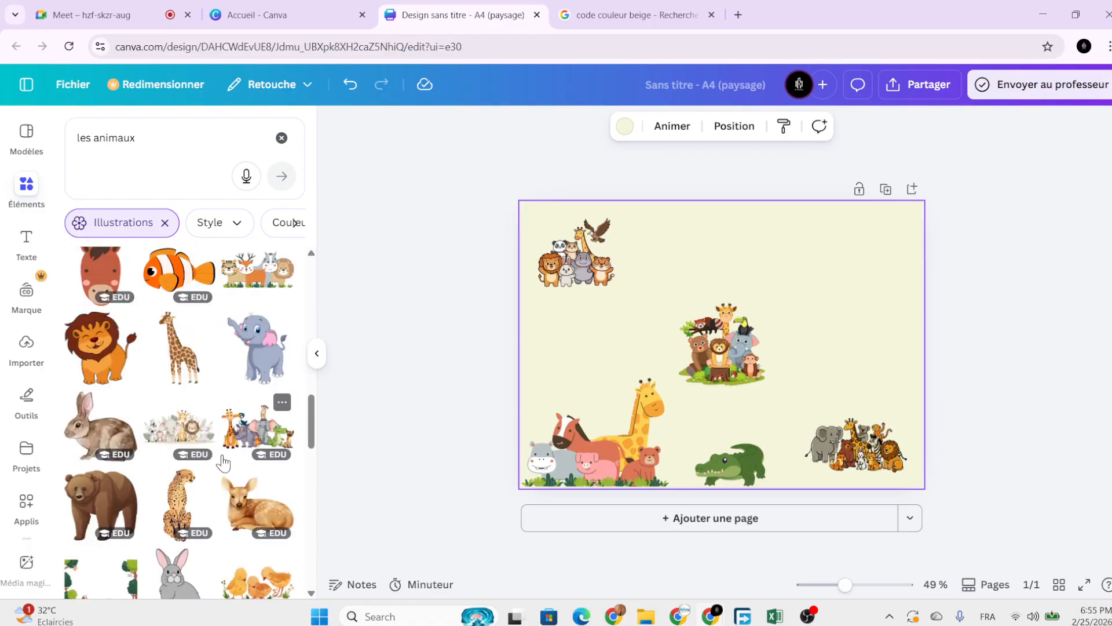
{"action": "scroll", "coordinate": [223, 462], "scroll_direction": "down", "scroll_amount": 3}
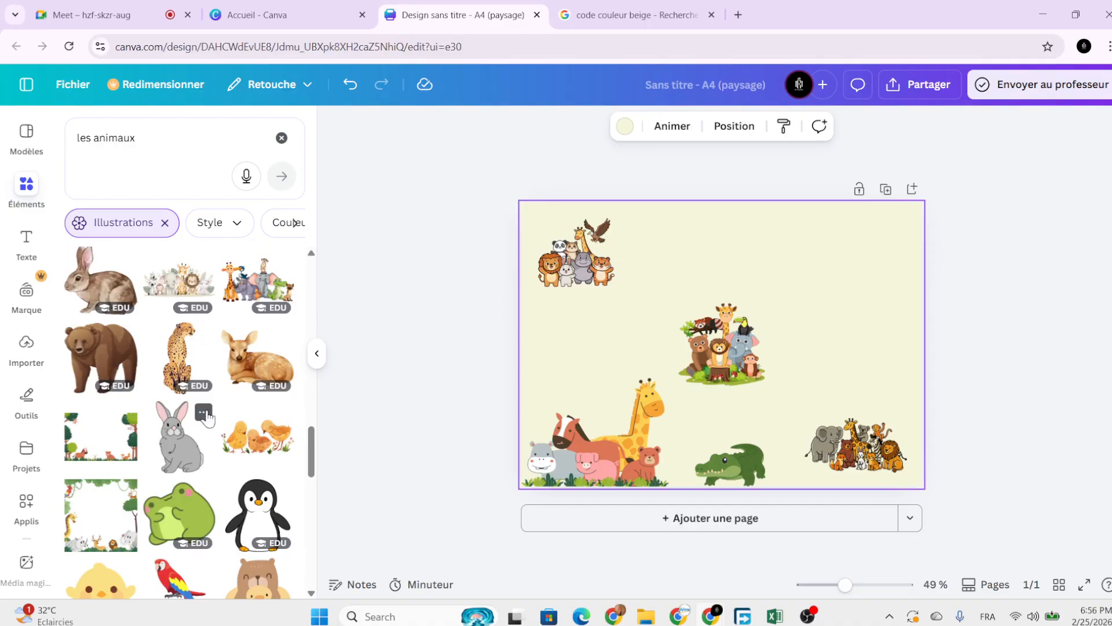
{"action": "scroll", "coordinate": [232, 478], "scroll_direction": "down", "scroll_amount": 2}
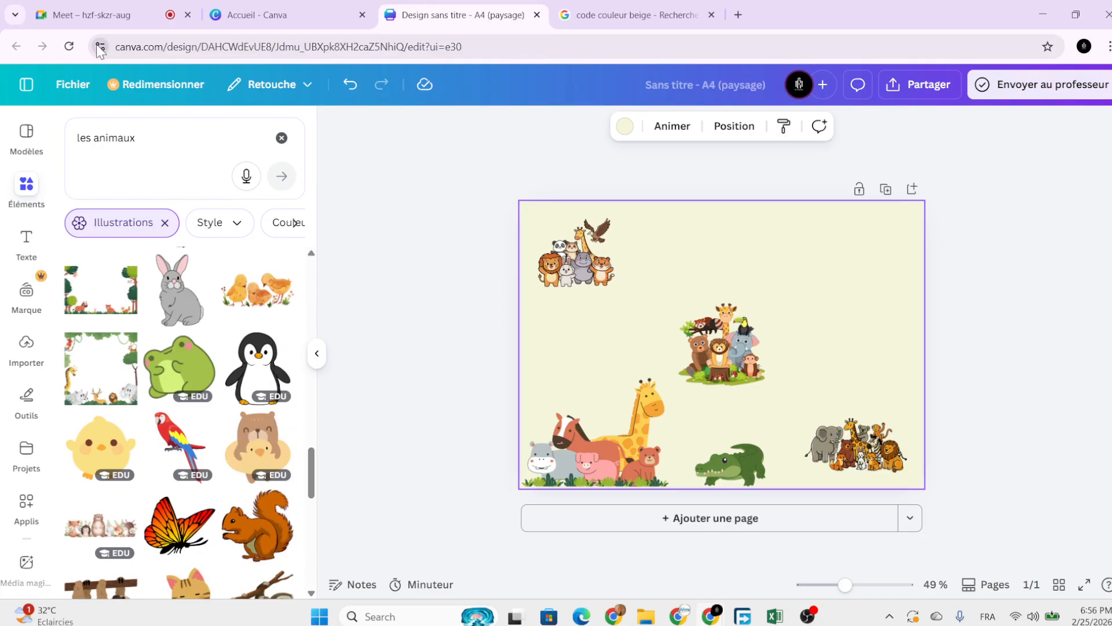
{"action": "left_click", "coordinate": [127, 17]}
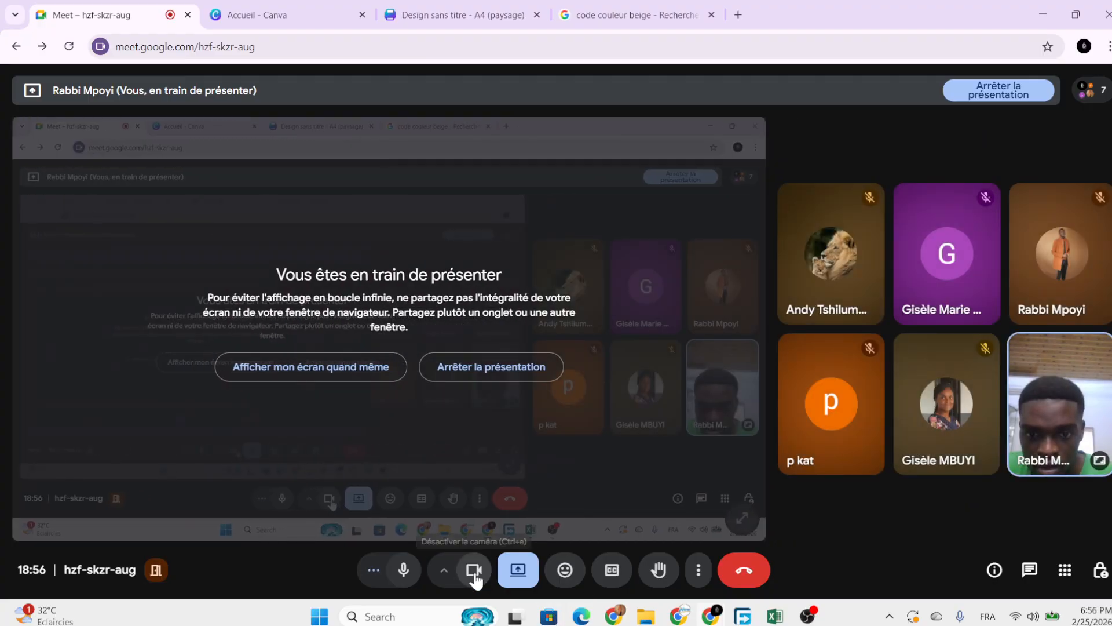
{"action": "left_click", "coordinate": [475, 574]}
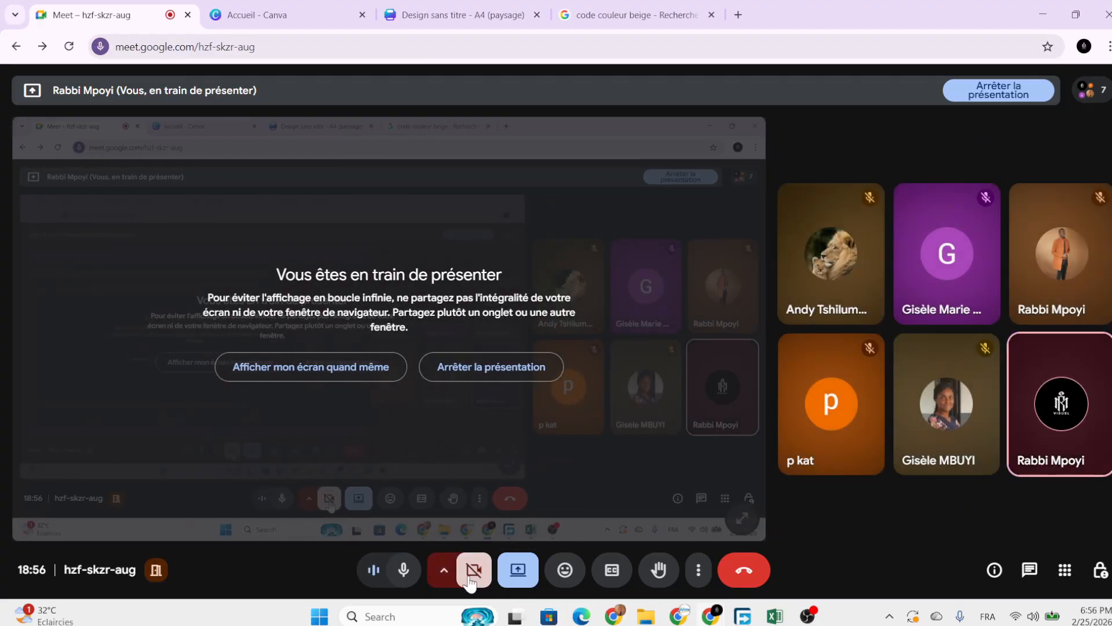
{"action": "left_click", "coordinate": [475, 573]}
{"action": "left_click", "coordinate": [413, 576]}
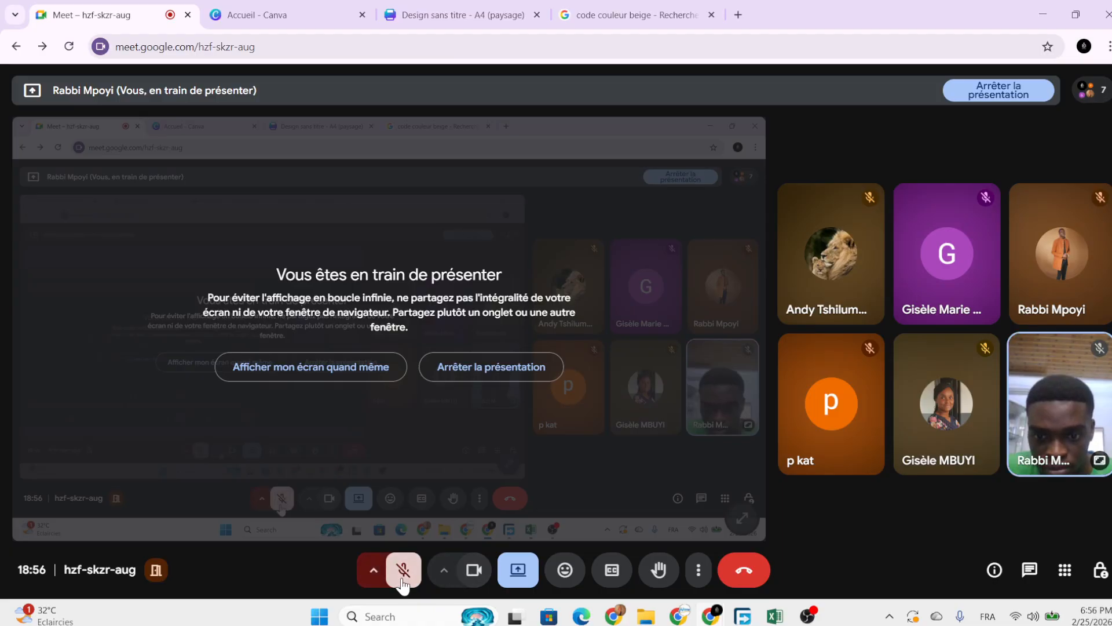
{"action": "left_click", "coordinate": [412, 575]}
{"action": "left_click", "coordinate": [492, 7]}
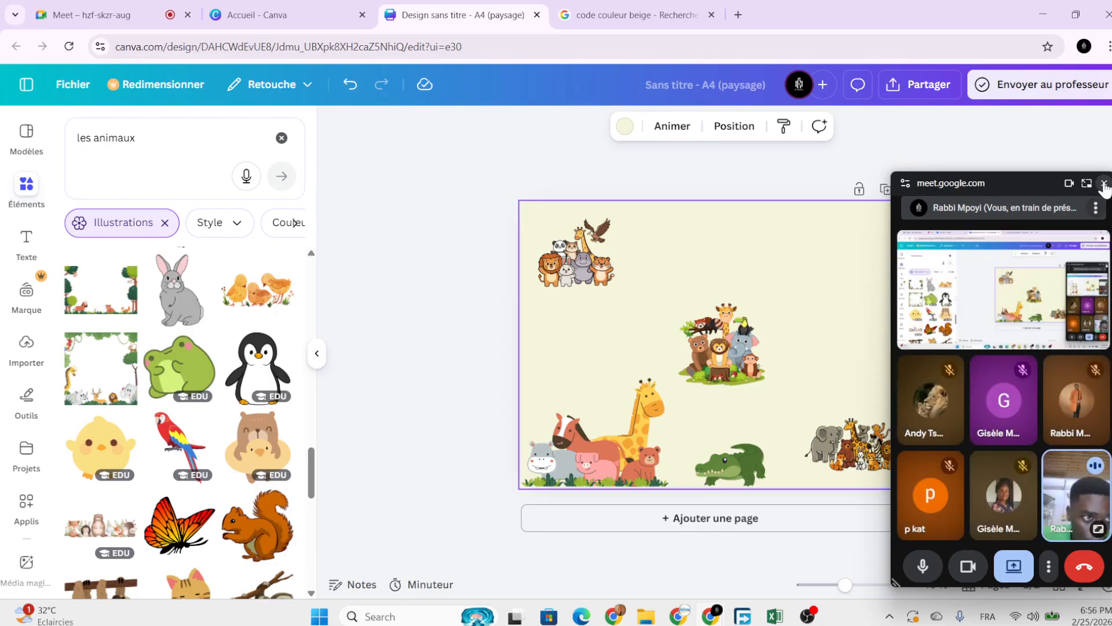
Dismiss the meeting preview, add the jungle-frame illustration and shift the farm animals right.
{"action": "left_click", "coordinate": [1104, 183]}
{"action": "scroll", "coordinate": [165, 470], "scroll_direction": "down", "scroll_amount": 10}
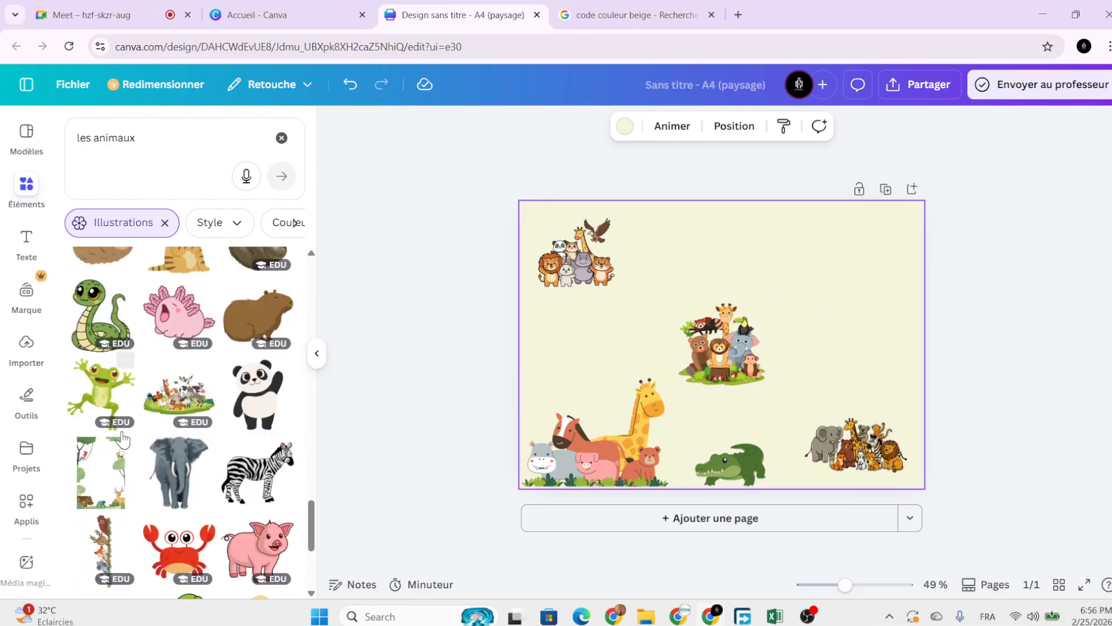
{"action": "scroll", "coordinate": [174, 475], "scroll_direction": "down", "scroll_amount": 4}
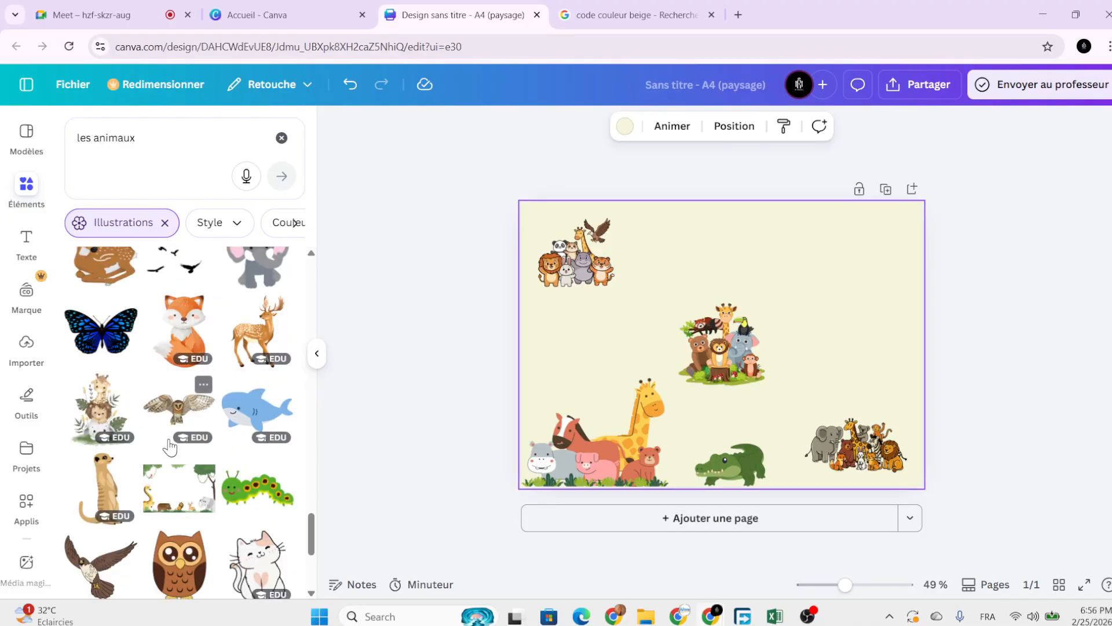
{"action": "left_click", "coordinate": [183, 497]}
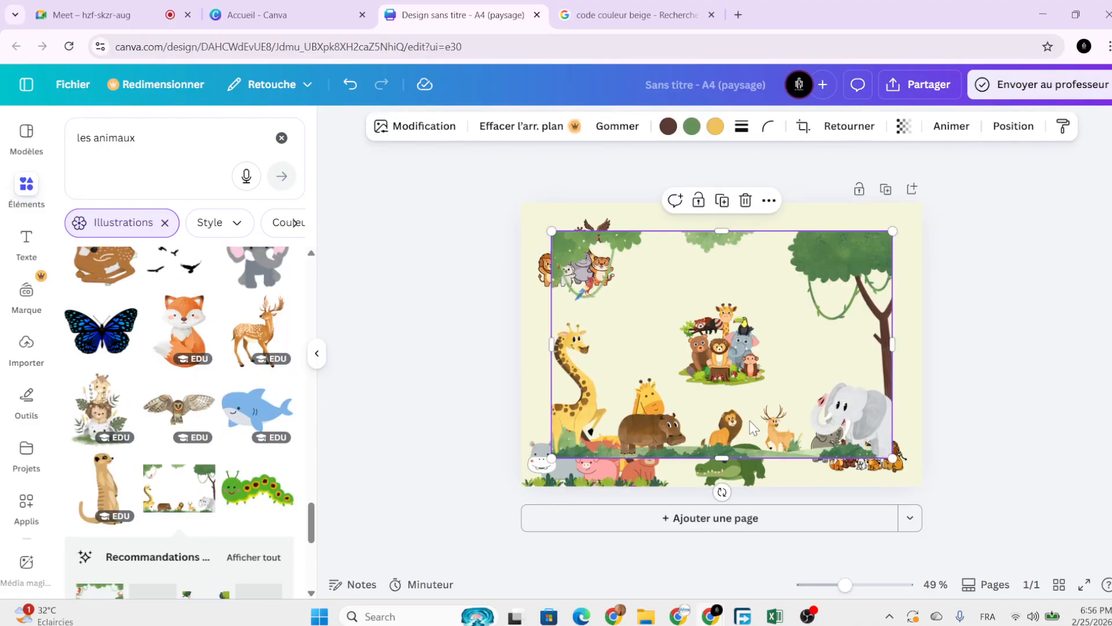
{"action": "left_click_drag", "start_coordinate": [727, 395], "coordinate": [779, 382]}
{"action": "left_click_drag", "start_coordinate": [544, 444], "coordinate": [623, 434]}
Stretch the jungle frame from the top-left corner to cover the whole page.
{"action": "left_click_drag", "start_coordinate": [768, 345], "coordinate": [692, 338]}
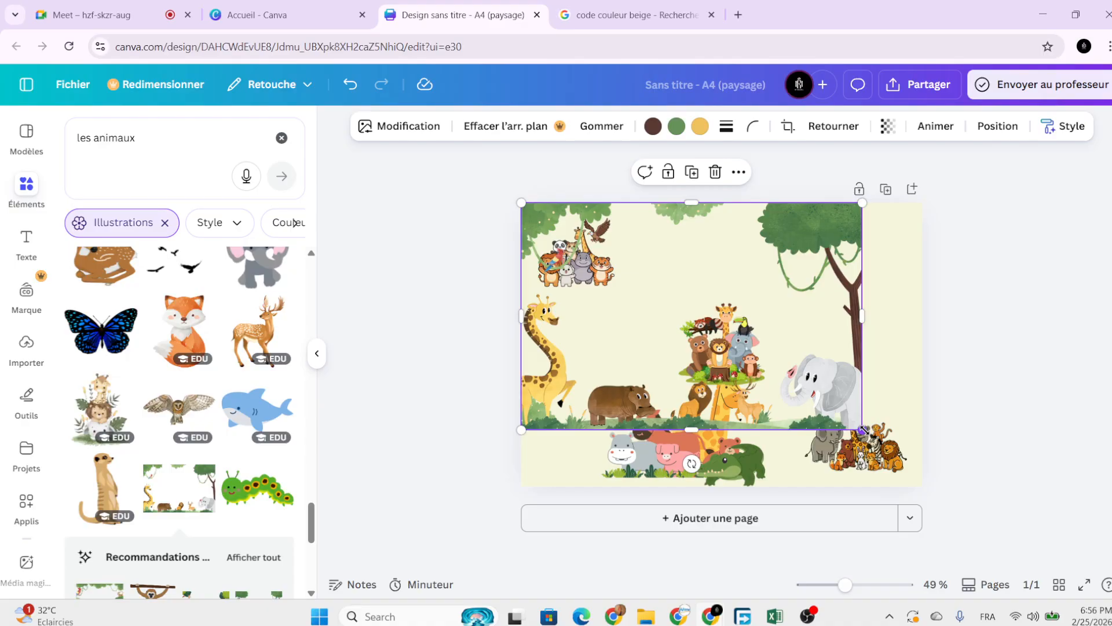
{"action": "left_click_drag", "start_coordinate": [862, 430], "coordinate": [949, 492]}
{"action": "left_click", "coordinate": [1014, 294]}
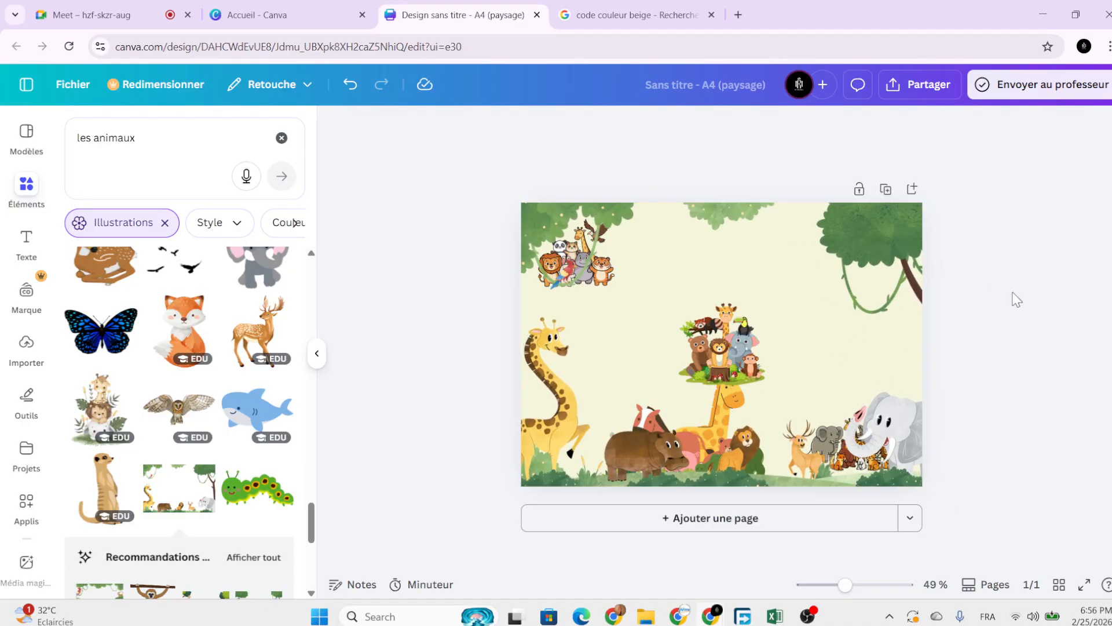
{"action": "left_click", "coordinate": [873, 300]}
{"action": "left_click", "coordinate": [997, 127]}
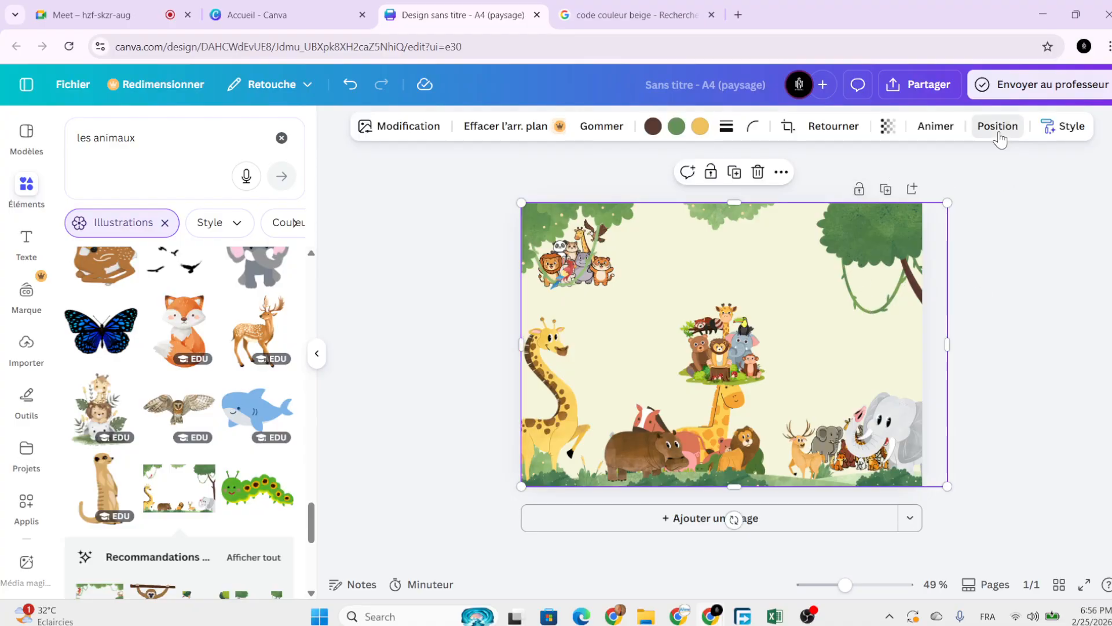
Send the jungle frame to the back layer and place the shrunken farm animals beside the central group.
{"action": "left_click", "coordinate": [257, 170]}
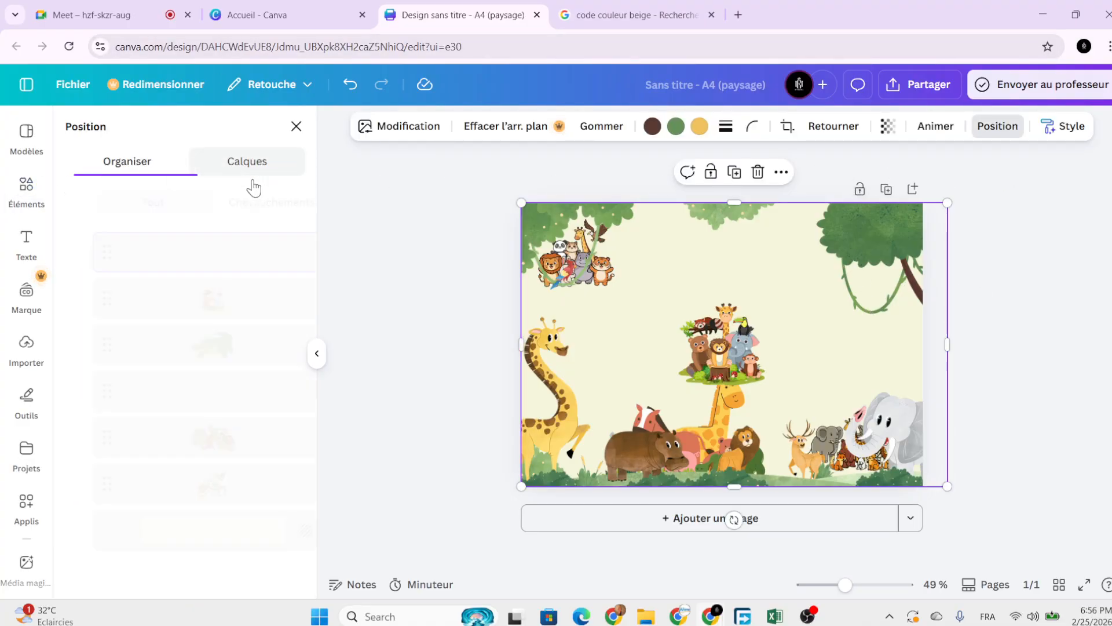
{"action": "left_click_drag", "start_coordinate": [238, 247], "coordinate": [305, 499]}
{"action": "left_click_drag", "start_coordinate": [671, 463], "coordinate": [659, 407]}
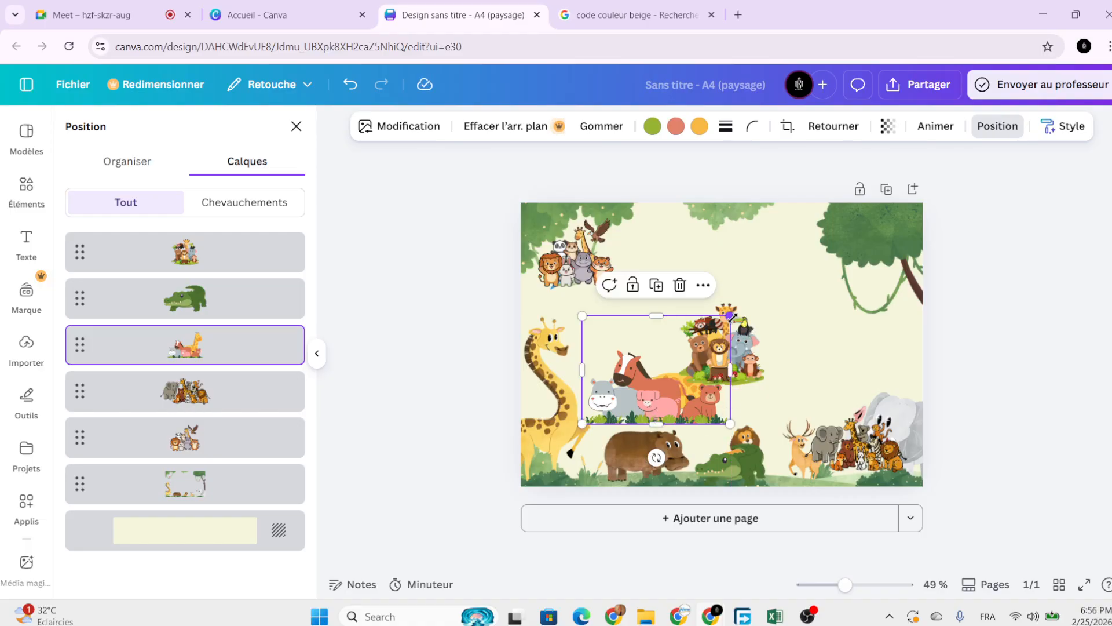
{"action": "left_click_drag", "start_coordinate": [731, 316], "coordinate": [682, 365]}
{"action": "left_click_drag", "start_coordinate": [660, 402], "coordinate": [843, 390]}
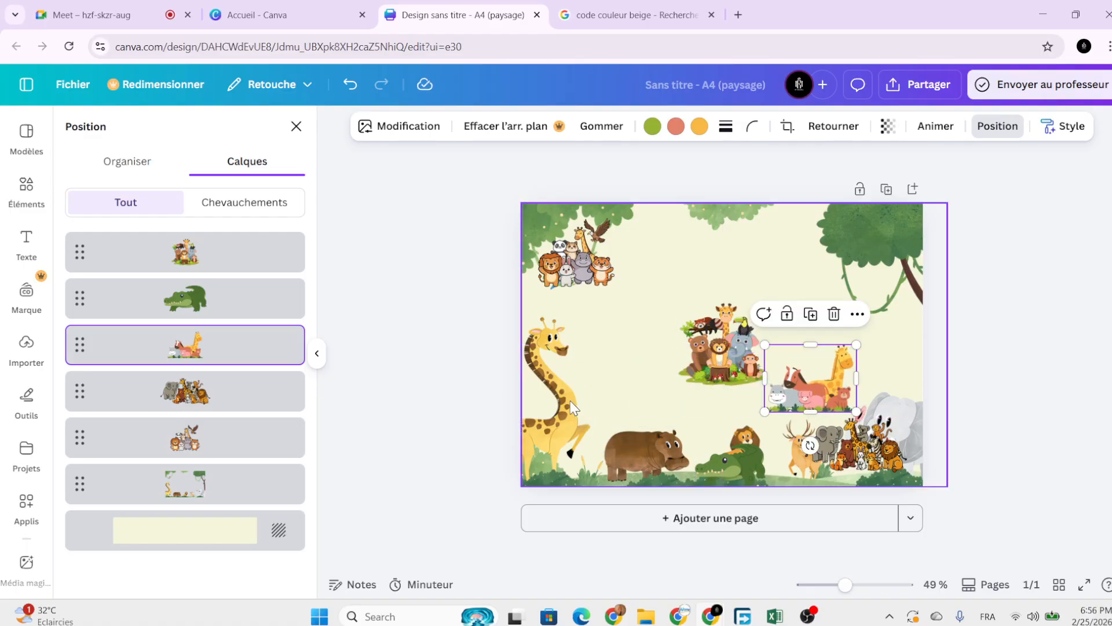
Add the hanging monkey illustration, shrink it, and place it under the right-hand tree.
{"action": "left_click", "coordinate": [26, 188]}
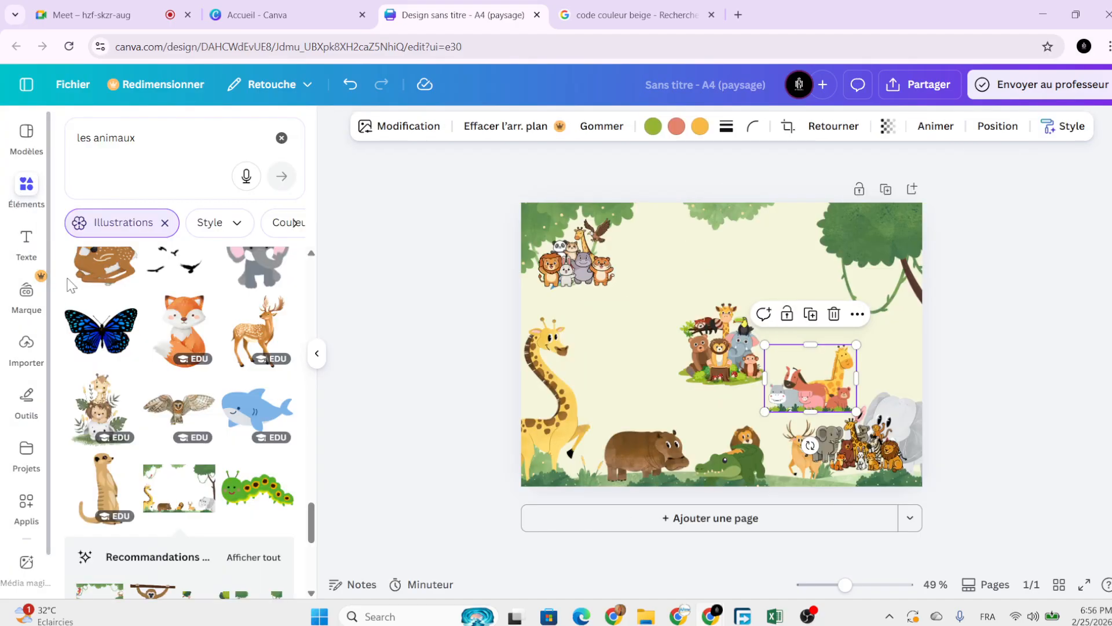
{"action": "scroll", "coordinate": [208, 510], "scroll_direction": "down", "scroll_amount": 2}
{"action": "scroll", "coordinate": [208, 504], "scroll_direction": "up", "scroll_amount": 2}
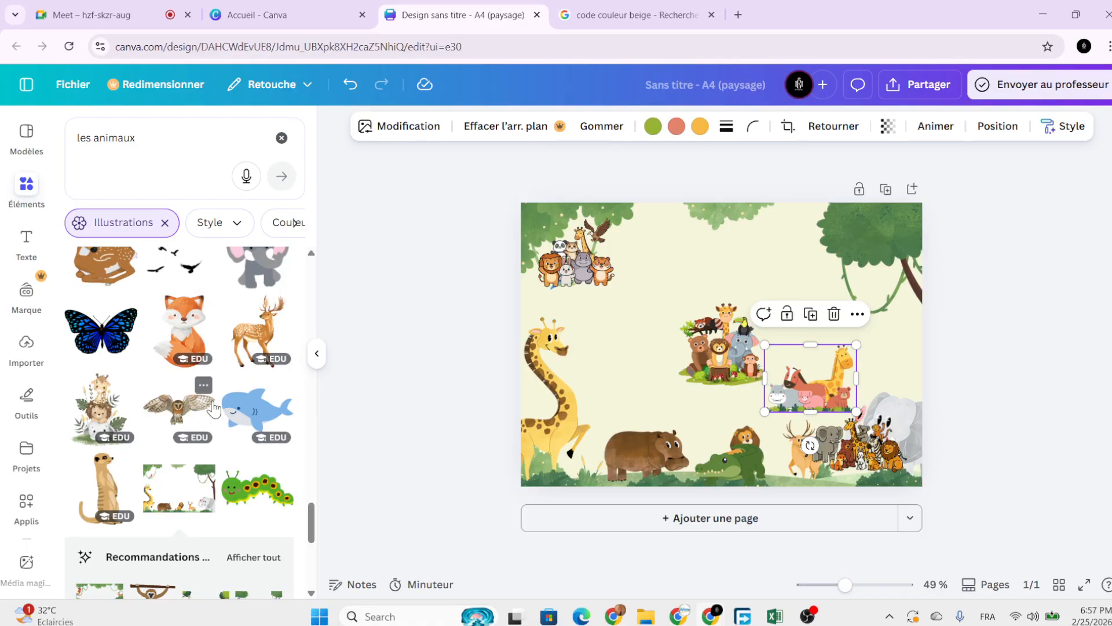
{"action": "scroll", "coordinate": [213, 409], "scroll_direction": "down", "scroll_amount": 4}
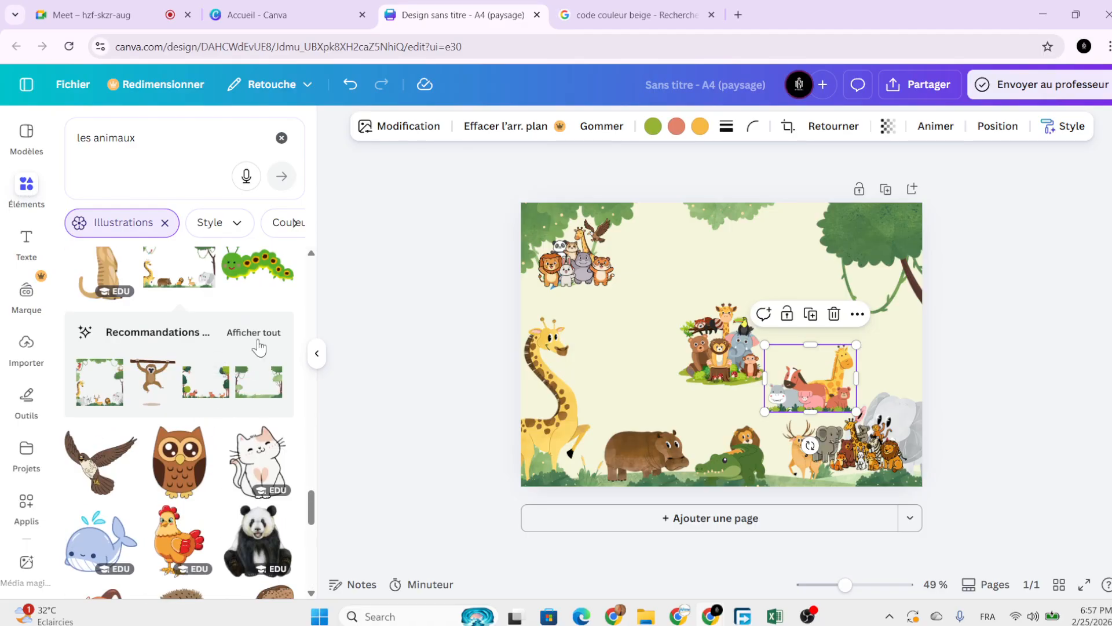
{"action": "scroll", "coordinate": [253, 380], "scroll_direction": "down", "scroll_amount": 3}
{"action": "scroll", "coordinate": [243, 378], "scroll_direction": "up", "scroll_amount": 3}
{"action": "left_click", "coordinate": [175, 376]}
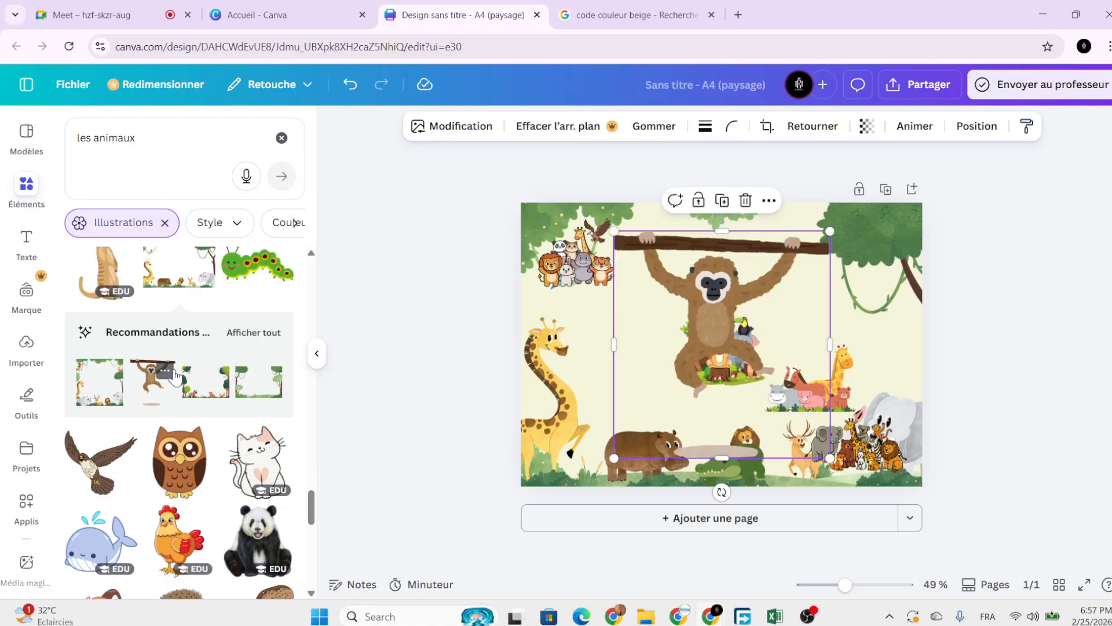
{"action": "left_click_drag", "start_coordinate": [615, 458], "coordinate": [746, 346]}
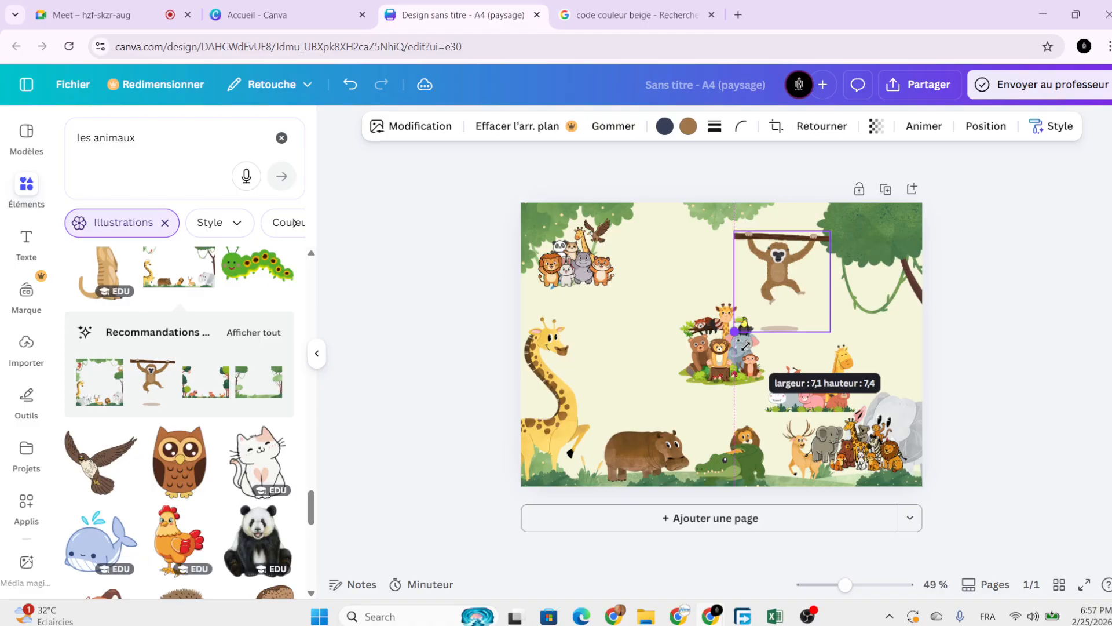
{"action": "left_click_drag", "start_coordinate": [765, 299], "coordinate": [891, 335]}
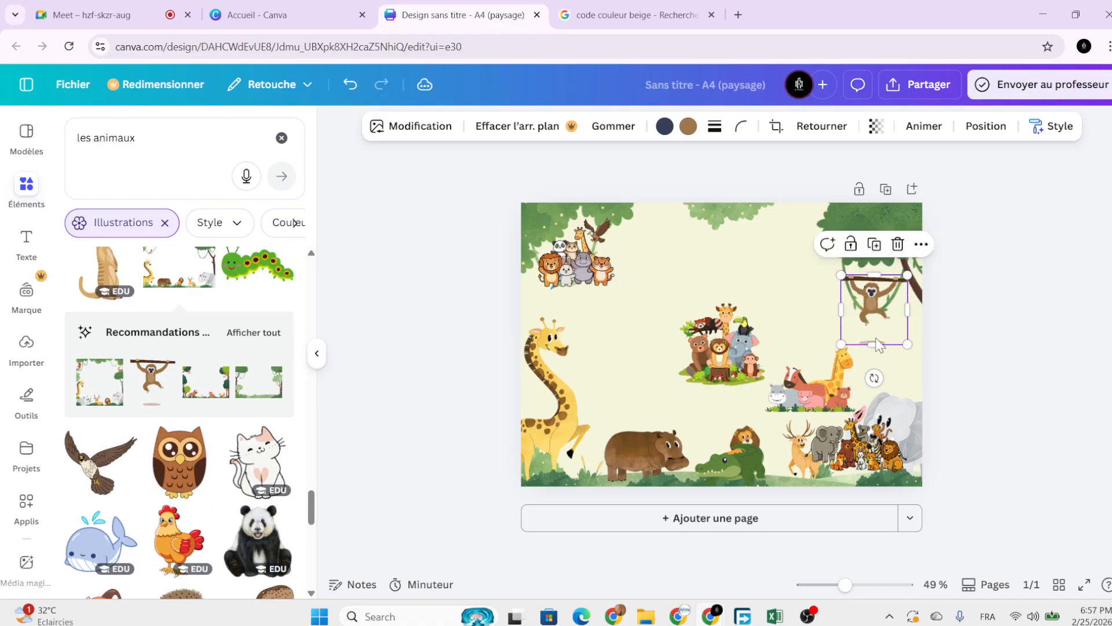
Delete the crocodile illustration.
{"action": "left_click", "coordinate": [711, 360]}
{"action": "left_click_drag", "start_coordinate": [863, 455], "coordinate": [639, 323]}
{"action": "left_click_drag", "start_coordinate": [734, 451], "coordinate": [676, 398]}
{"action": "key", "text": "Delete"}
Delete the extra middle, top-left and farm animal groups.
{"action": "left_click_drag", "start_coordinate": [640, 325], "coordinate": [647, 380]}
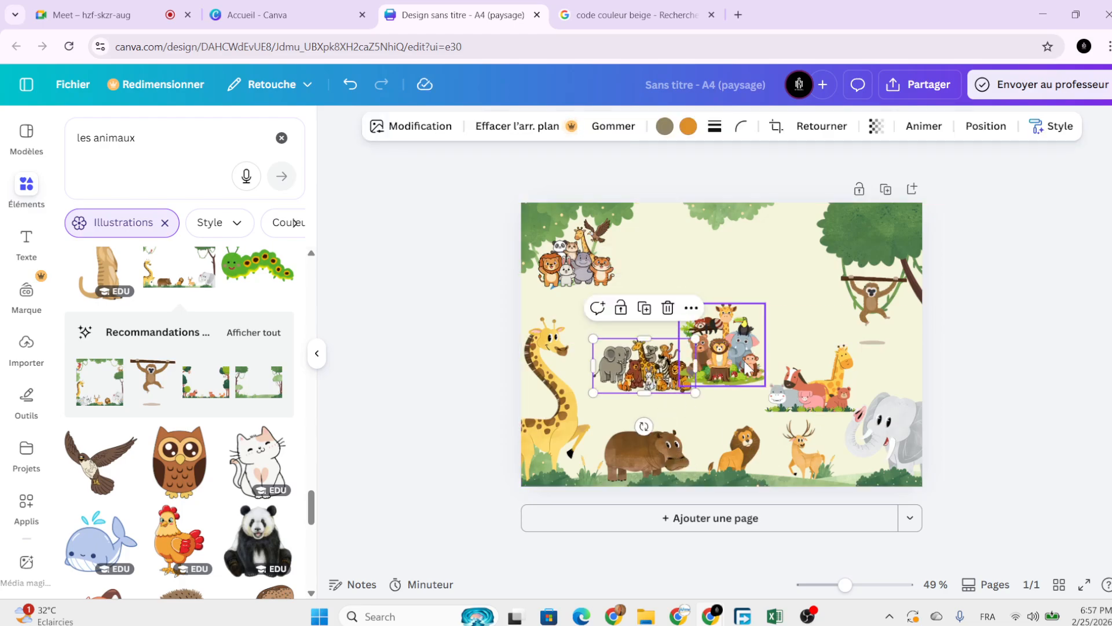
{"action": "mouse_move", "coordinate": [654, 370]}
{"action": "left_mouse_down"}
{"action": "mouse_move", "coordinate": [712, 410]}
{"action": "mouse_move", "coordinate": [762, 411]}
{"action": "mouse_move", "coordinate": [700, 370]}
{"action": "mouse_move", "coordinate": [650, 363]}
{"action": "left_mouse_up"}
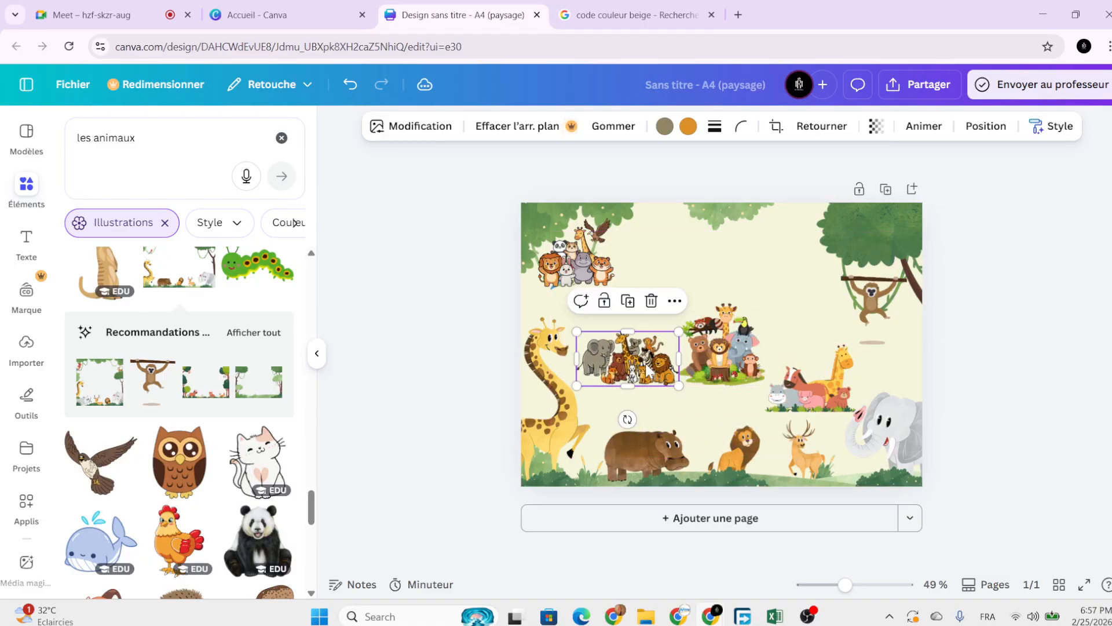
{"action": "key", "text": "Delete"}
{"action": "left_click", "coordinate": [576, 258]}
{"action": "key", "text": "Delete"}
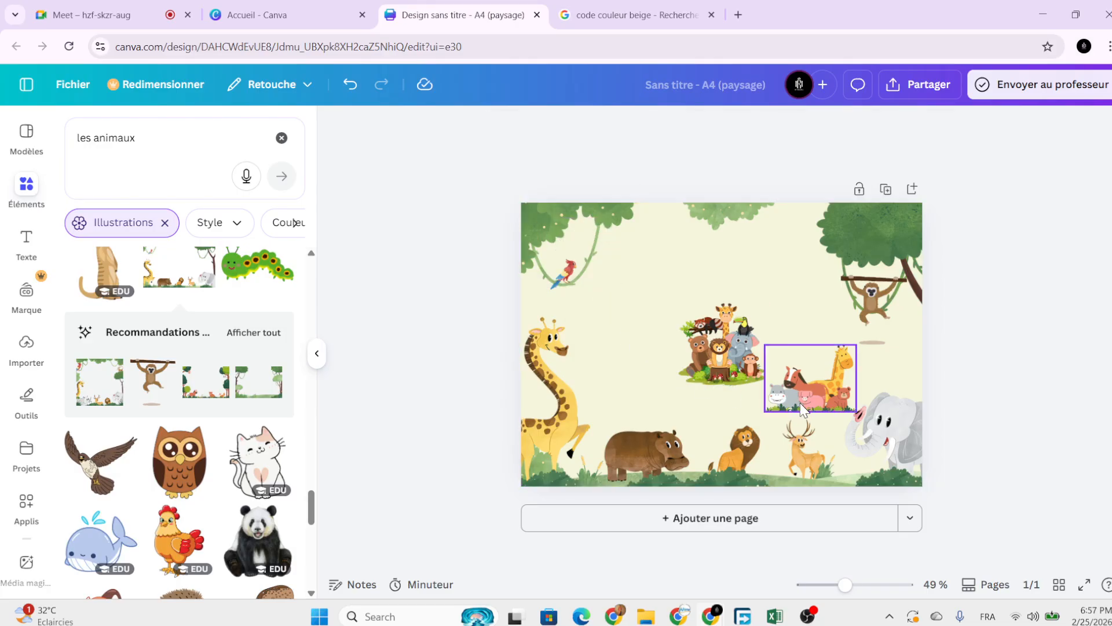
{"action": "left_click", "coordinate": [804, 404]}
{"action": "left_click_drag", "start_coordinate": [811, 404], "coordinate": [663, 318]}
{"action": "key", "text": "Delete"}
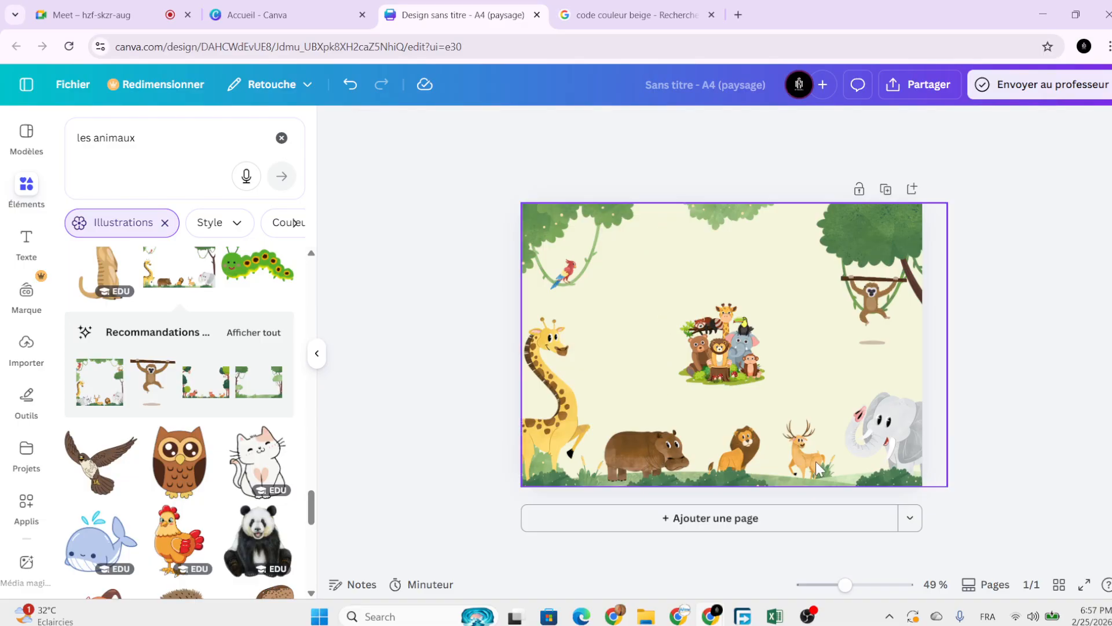
Lock the jungle background image in place.
{"action": "left_click", "coordinate": [899, 461]}
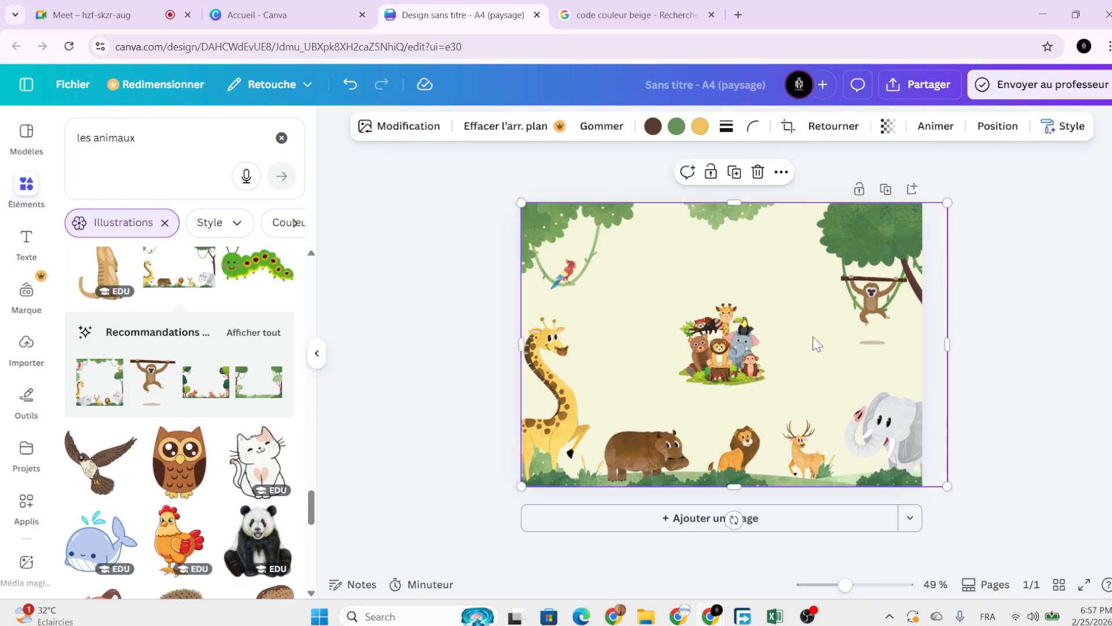
{"action": "left_click", "coordinate": [711, 172]}
{"action": "left_click", "coordinate": [486, 318]}
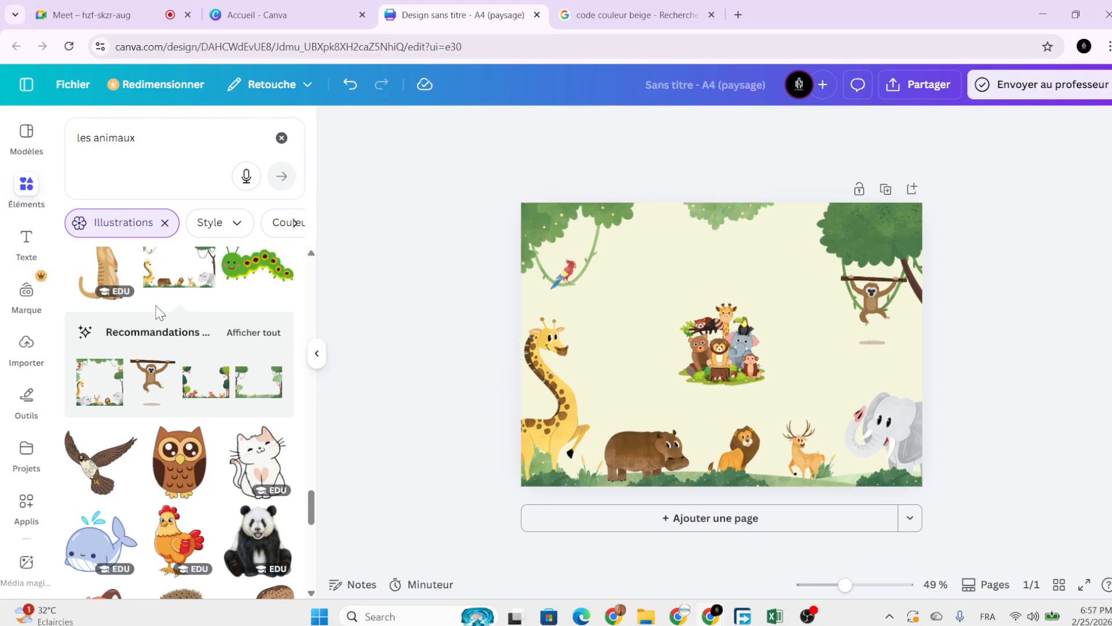
{"action": "scroll", "coordinate": [134, 269], "scroll_direction": "up", "scroll_amount": 4}
Search elements for 'les fruits' and show only the Illustrations results.
{"action": "left_click", "coordinate": [282, 138]}
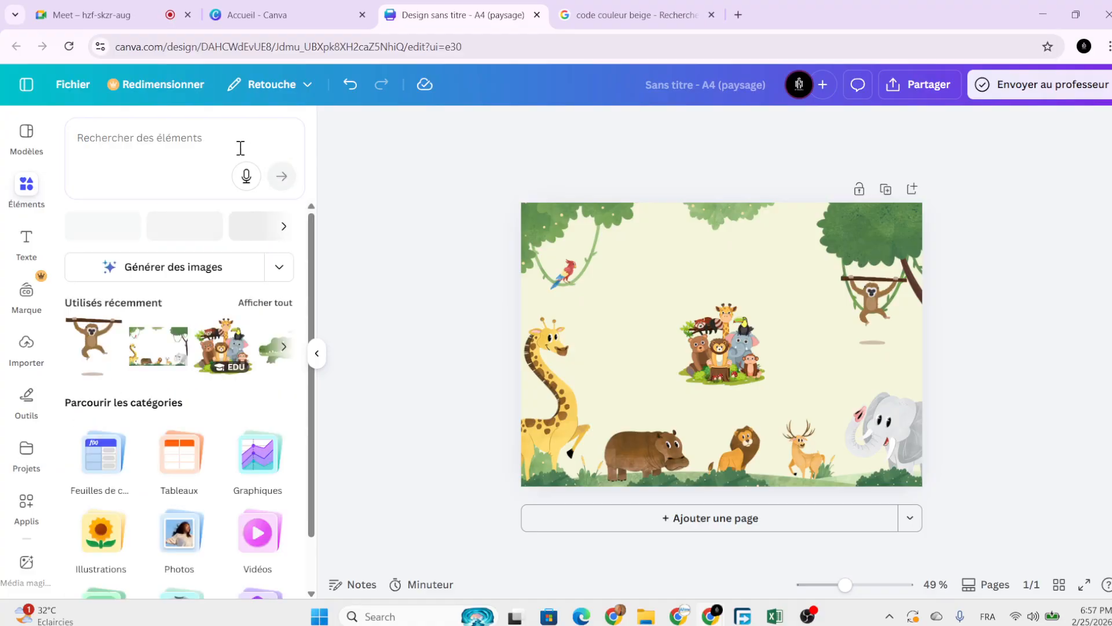
{"action": "left_click", "coordinate": [239, 140]}
{"action": "type", "text": "les"}
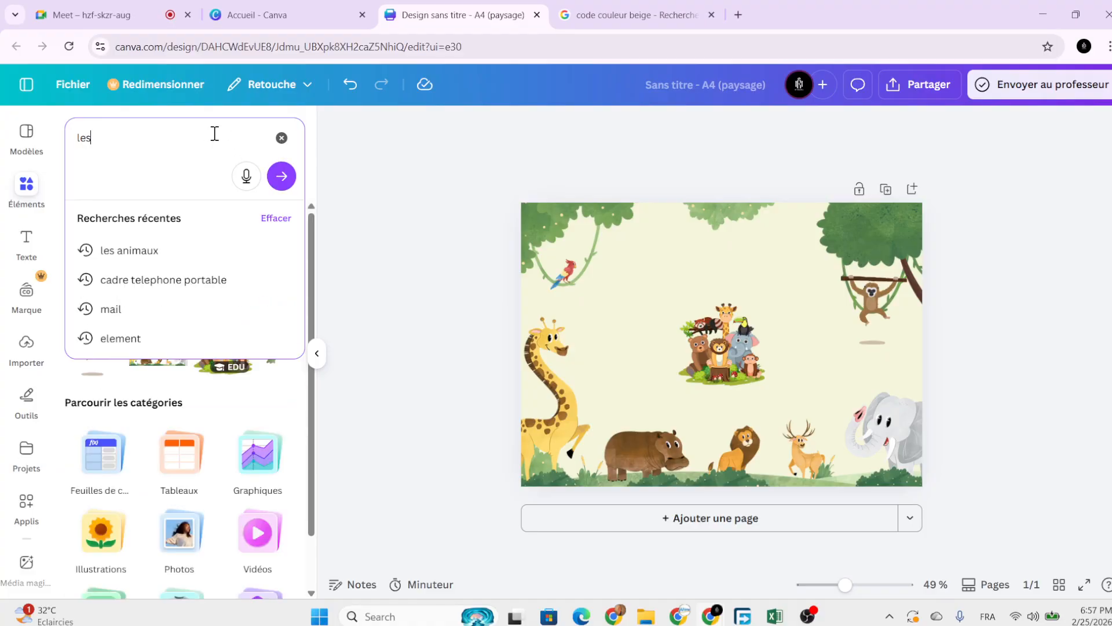
{"action": "type", "text": " fruits"}
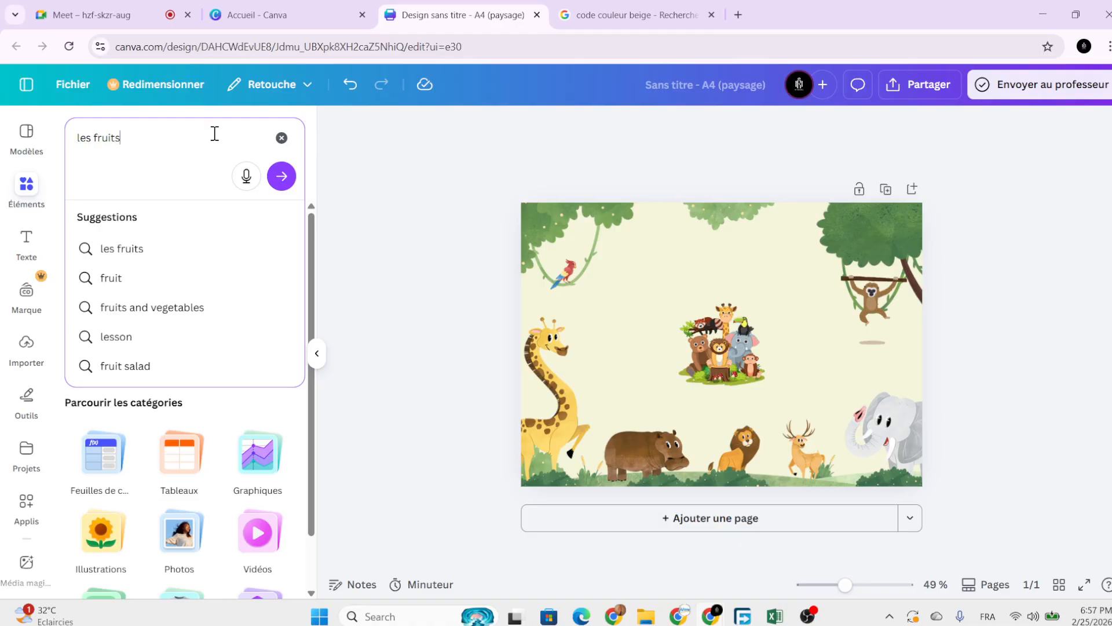
{"action": "key", "text": "Return"}
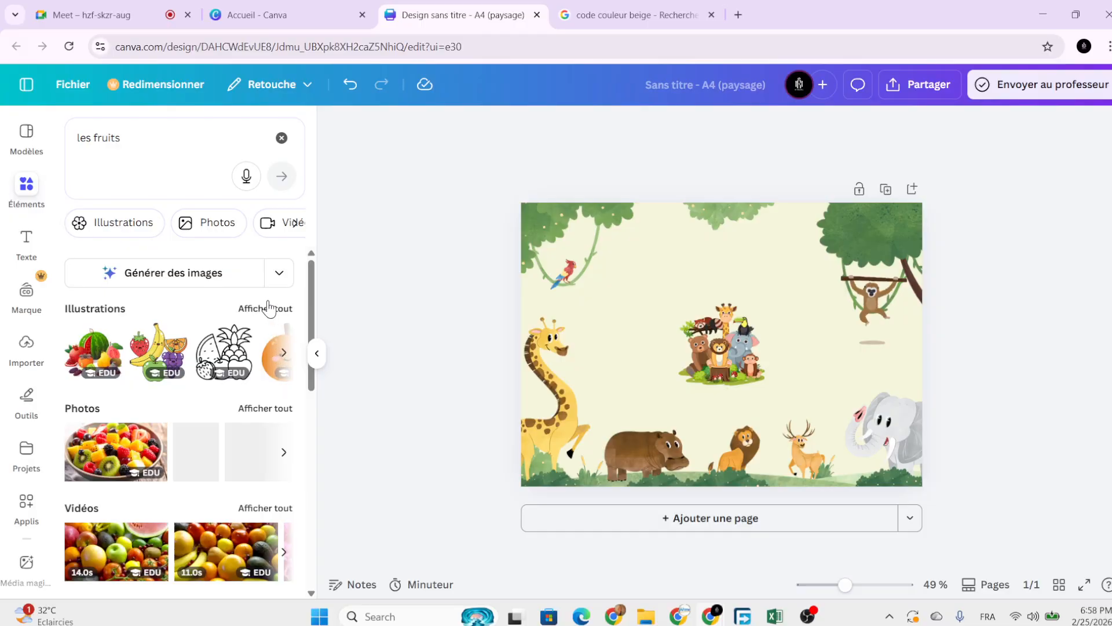
{"action": "left_click", "coordinate": [267, 308]}
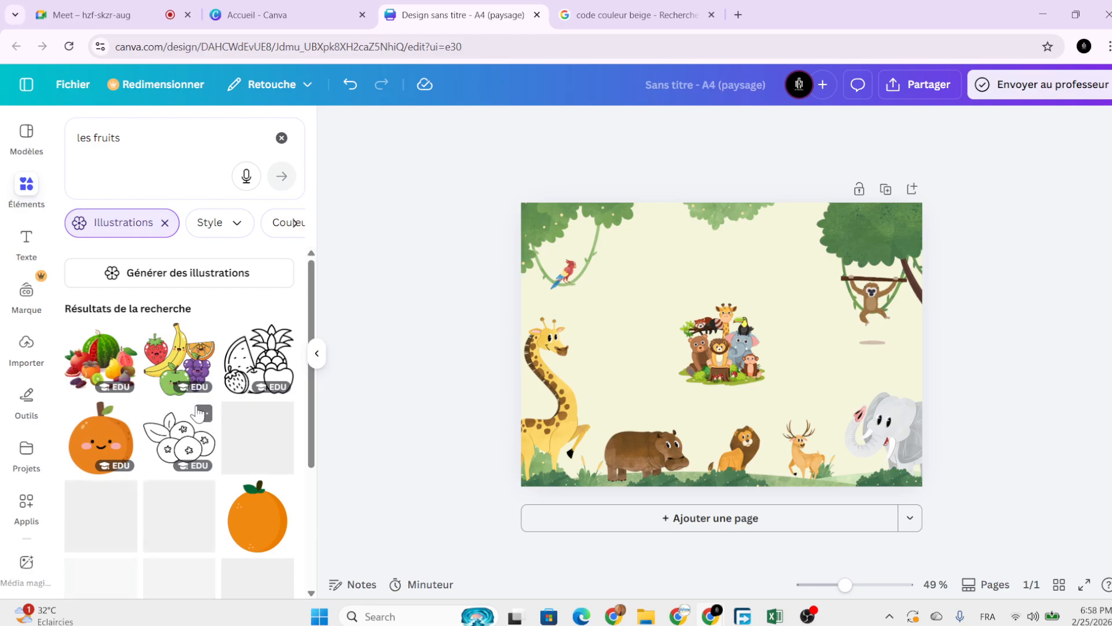
Add the smiling fruit group illustration and shrink it proportionally.
{"action": "left_click", "coordinate": [180, 359]}
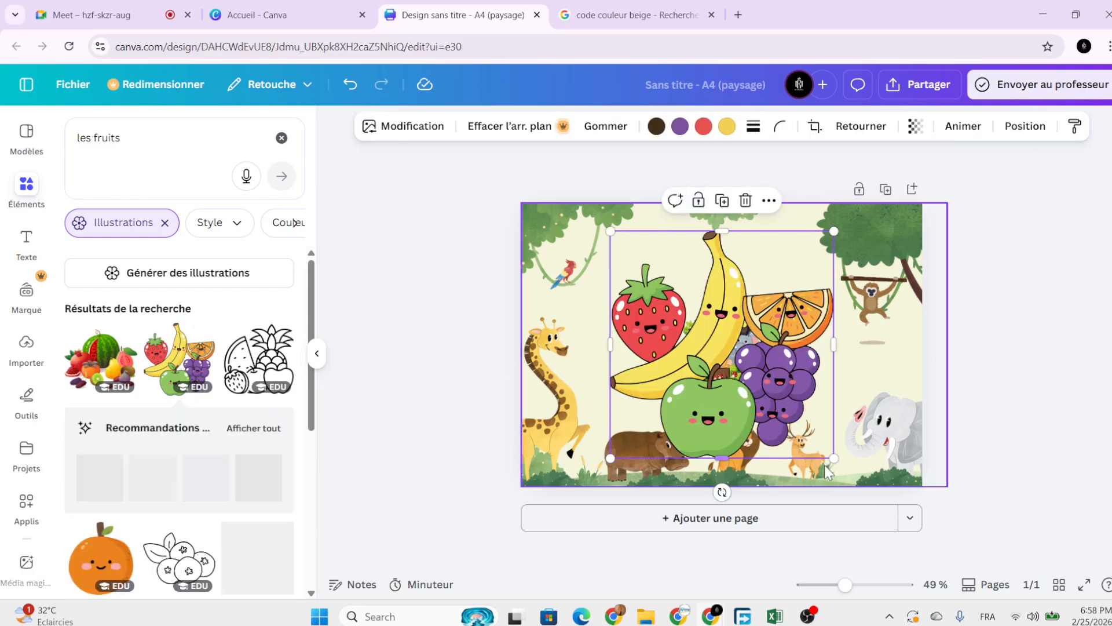
{"action": "left_click_drag", "start_coordinate": [826, 458], "coordinate": [812, 434]}
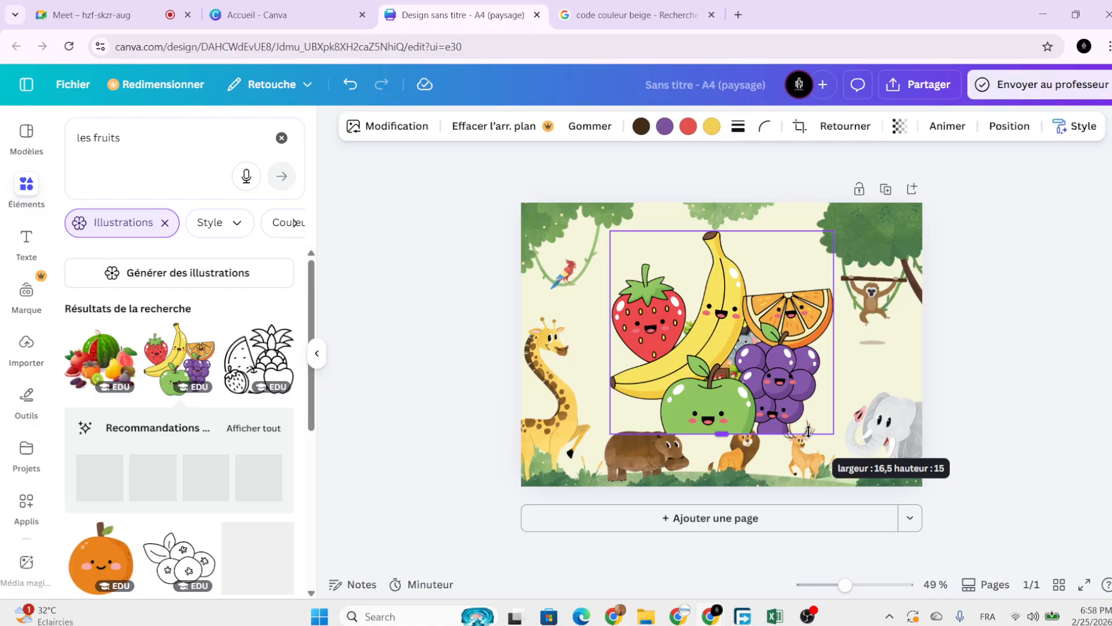
{"action": "left_click", "coordinate": [350, 84]}
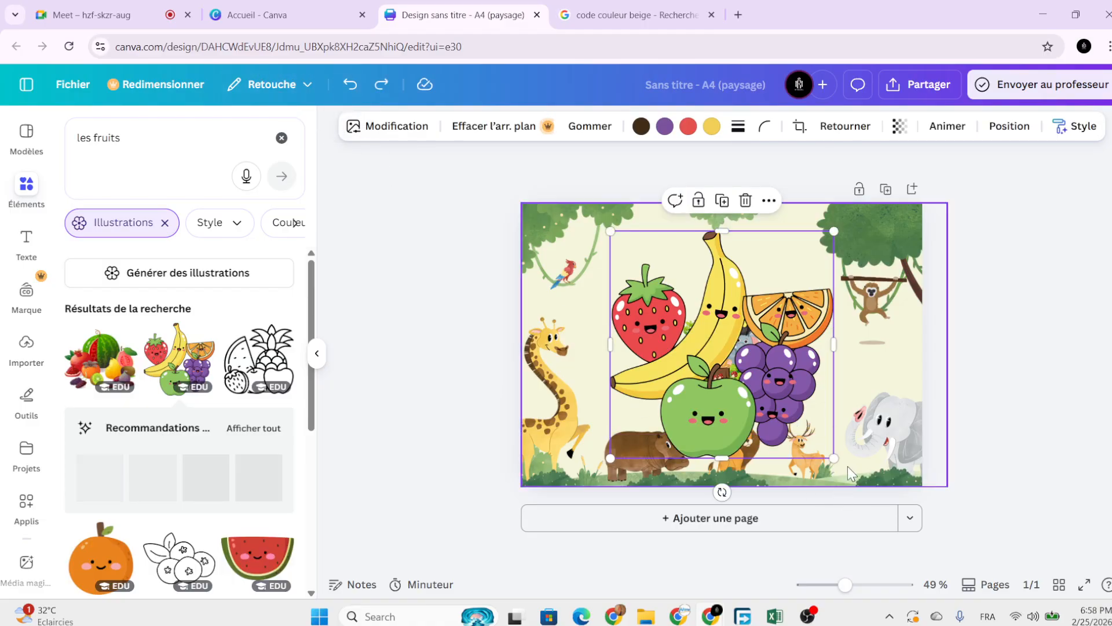
{"action": "left_click_drag", "start_coordinate": [834, 458], "coordinate": [746, 320]}
Move the animal group to the centre of the page.
{"action": "left_click", "coordinate": [761, 324]}
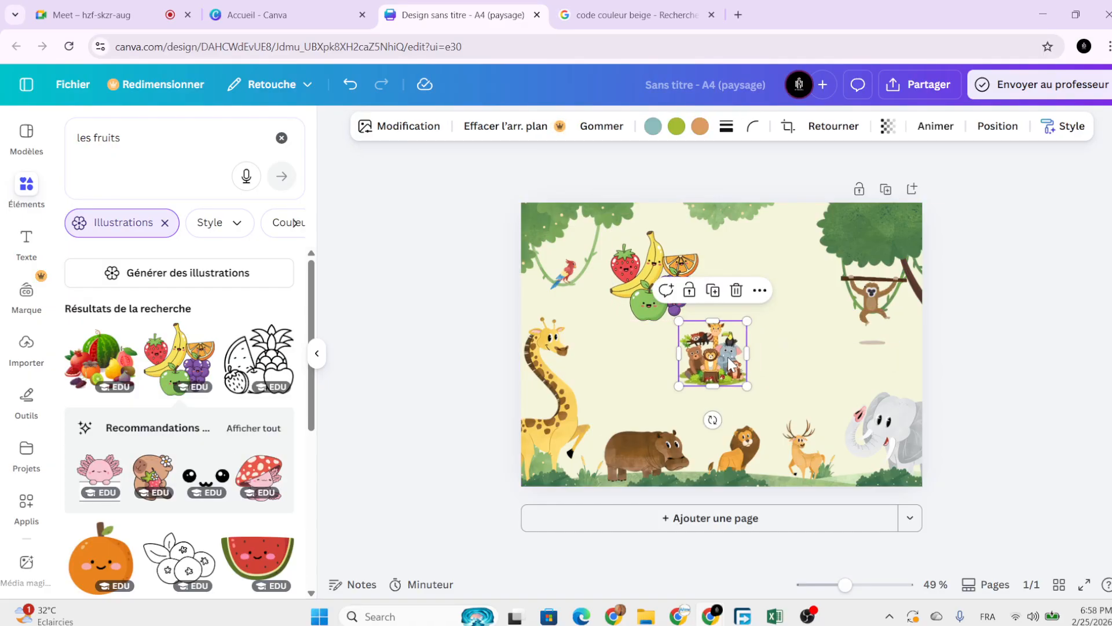
{"action": "left_click_drag", "start_coordinate": [731, 364], "coordinate": [737, 359]}
{"action": "left_click", "coordinate": [695, 293]}
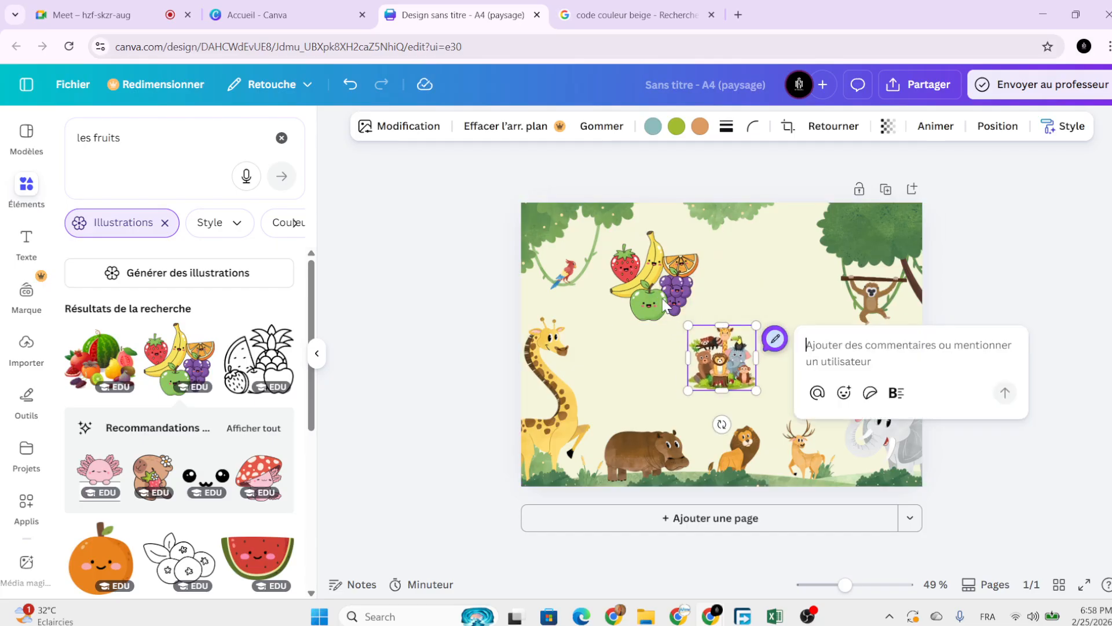
{"action": "left_click", "coordinate": [1010, 315]}
Enlarge the fruit illustration slightly and place it upper left beside the animals.
{"action": "left_click_drag", "start_coordinate": [635, 294], "coordinate": [638, 329]}
{"action": "left_click_drag", "start_coordinate": [688, 276], "coordinate": [727, 235]}
{"action": "left_click_drag", "start_coordinate": [681, 310], "coordinate": [652, 325]}
{"action": "scroll", "coordinate": [260, 465], "scroll_direction": "down", "scroll_amount": 7}
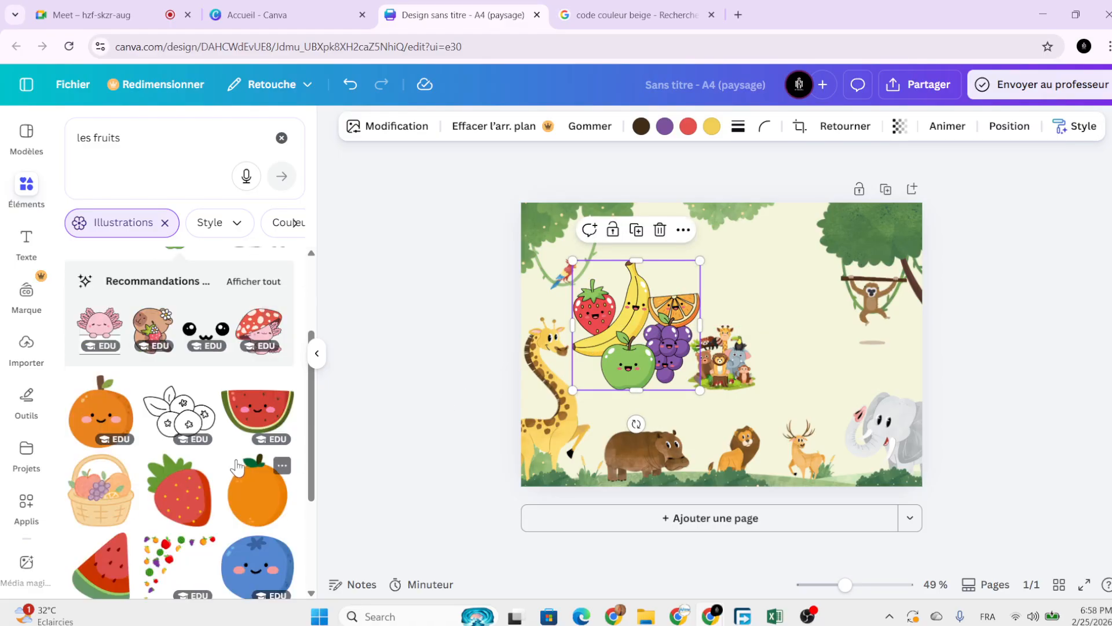
{"action": "scroll", "coordinate": [232, 458], "scroll_direction": "up", "scroll_amount": 3}
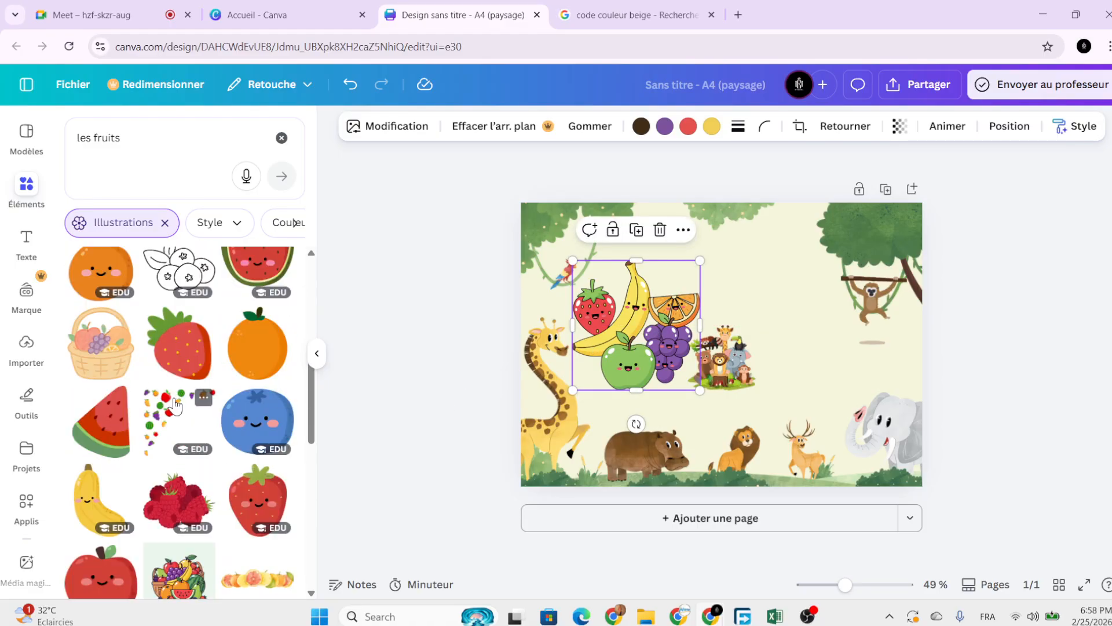
{"action": "scroll", "coordinate": [203, 449], "scroll_direction": "down", "scroll_amount": 1}
{"action": "scroll", "coordinate": [228, 488], "scroll_direction": "down", "scroll_amount": 1}
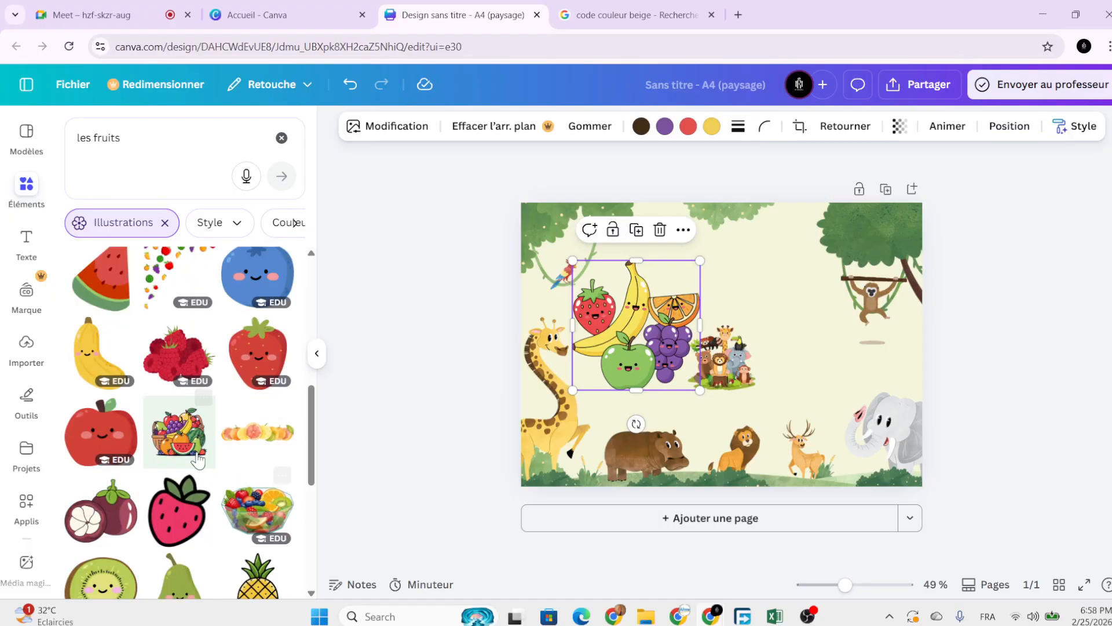
Add a fruit basket with its background removed, shrunk, at the page's upper right.
{"action": "left_click", "coordinate": [200, 408]}
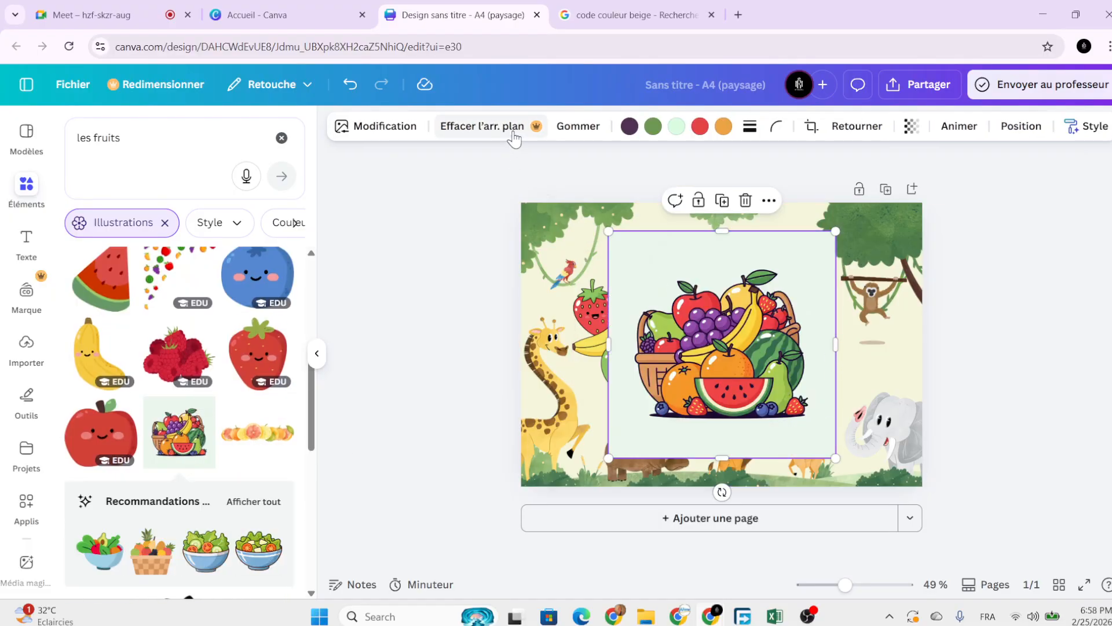
{"action": "left_click", "coordinate": [503, 135]}
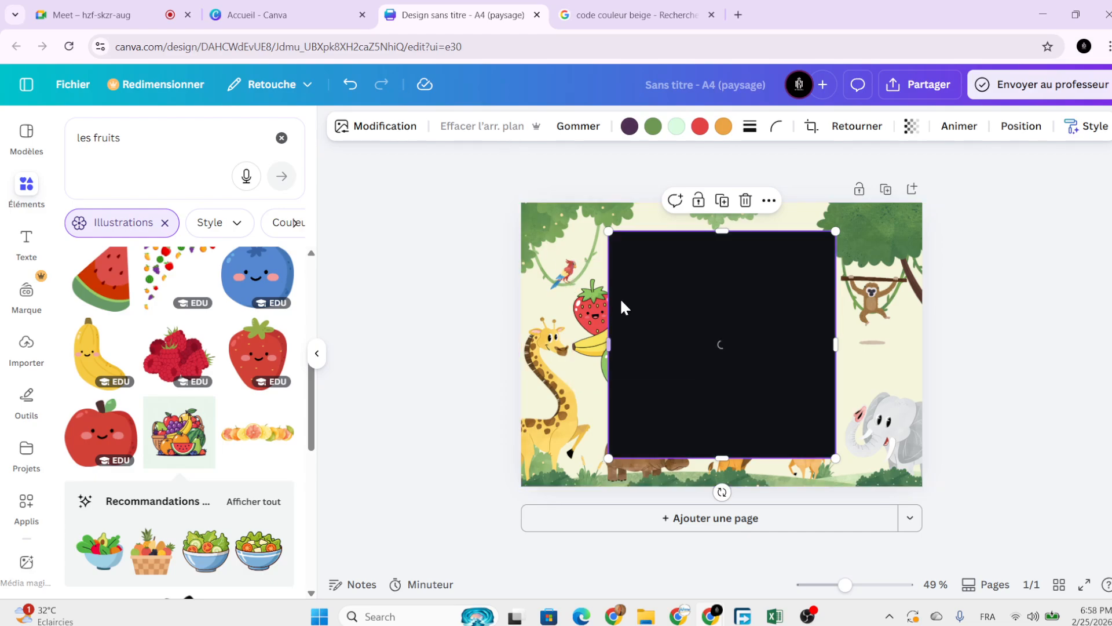
{"action": "left_click_drag", "start_coordinate": [609, 234], "coordinate": [716, 345]}
{"action": "left_click_drag", "start_coordinate": [763, 398], "coordinate": [769, 271]}
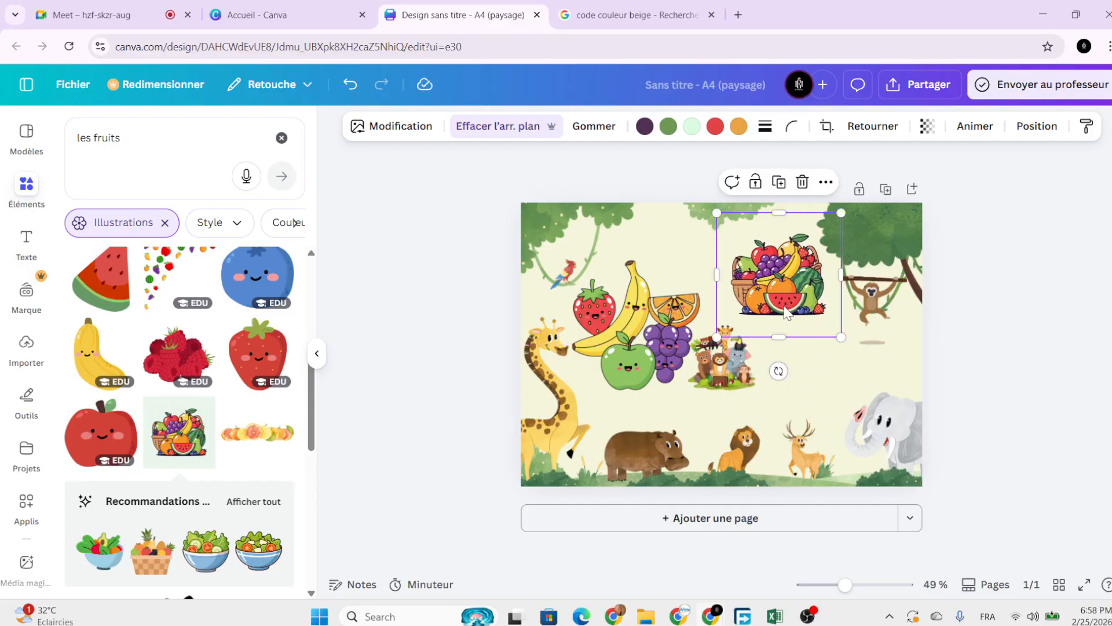
{"action": "left_click_drag", "start_coordinate": [785, 313], "coordinate": [785, 303]}
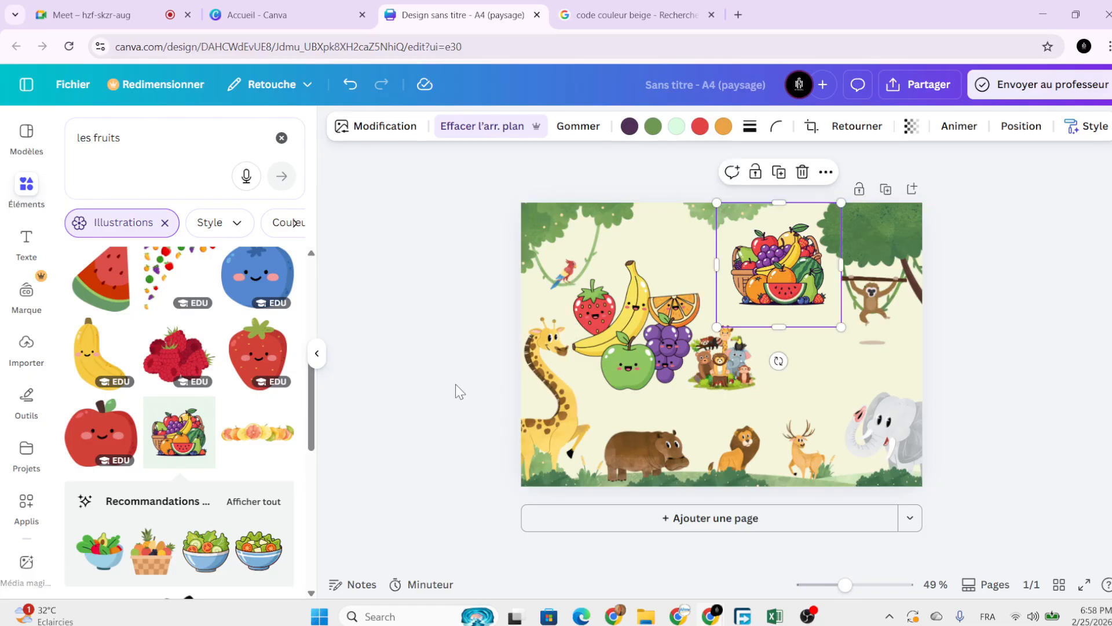
{"action": "scroll", "coordinate": [203, 431], "scroll_direction": "down", "scroll_amount": 3}
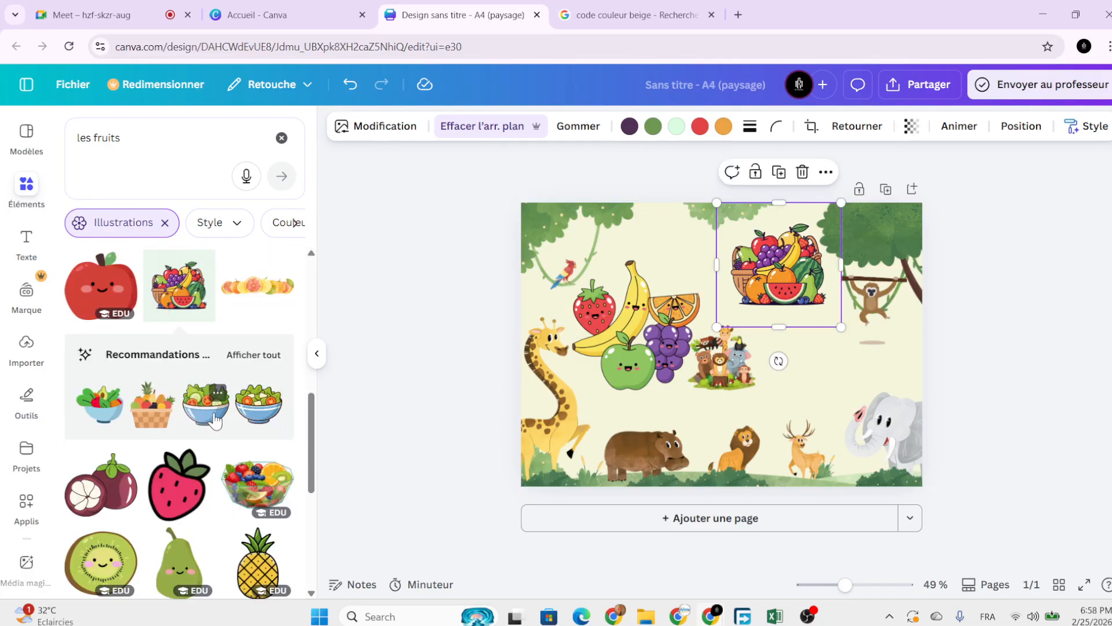
{"action": "scroll", "coordinate": [214, 421], "scroll_direction": "up", "scroll_amount": 5}
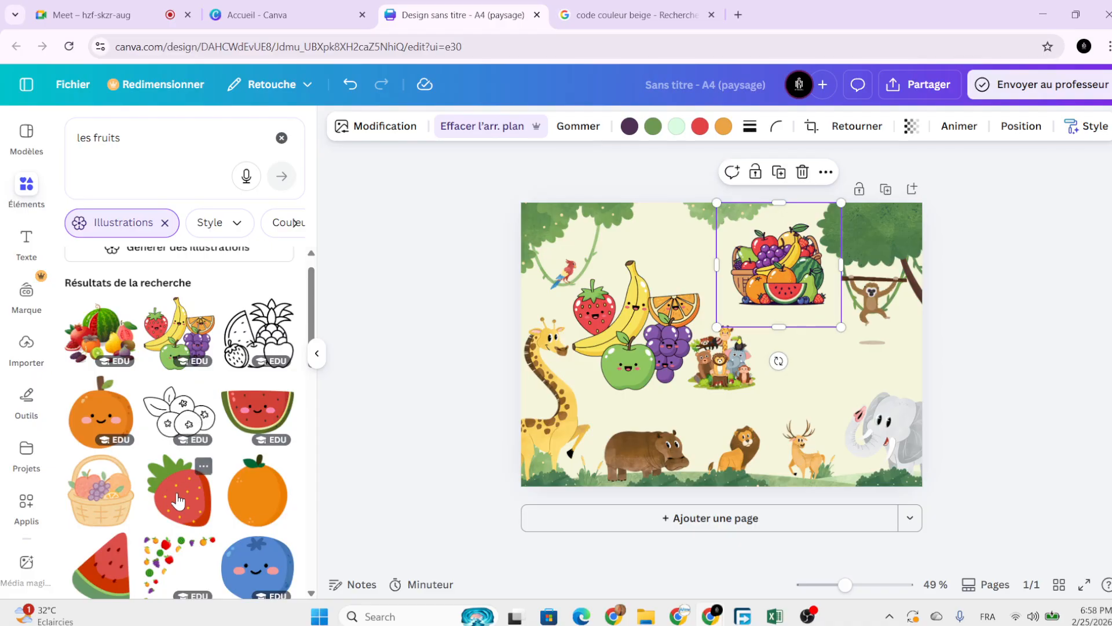
Add a small strawberry and place it on the tree above the monkey.
{"action": "left_click", "coordinate": [179, 490]}
{"action": "left_click_drag", "start_coordinate": [762, 347], "coordinate": [838, 380]}
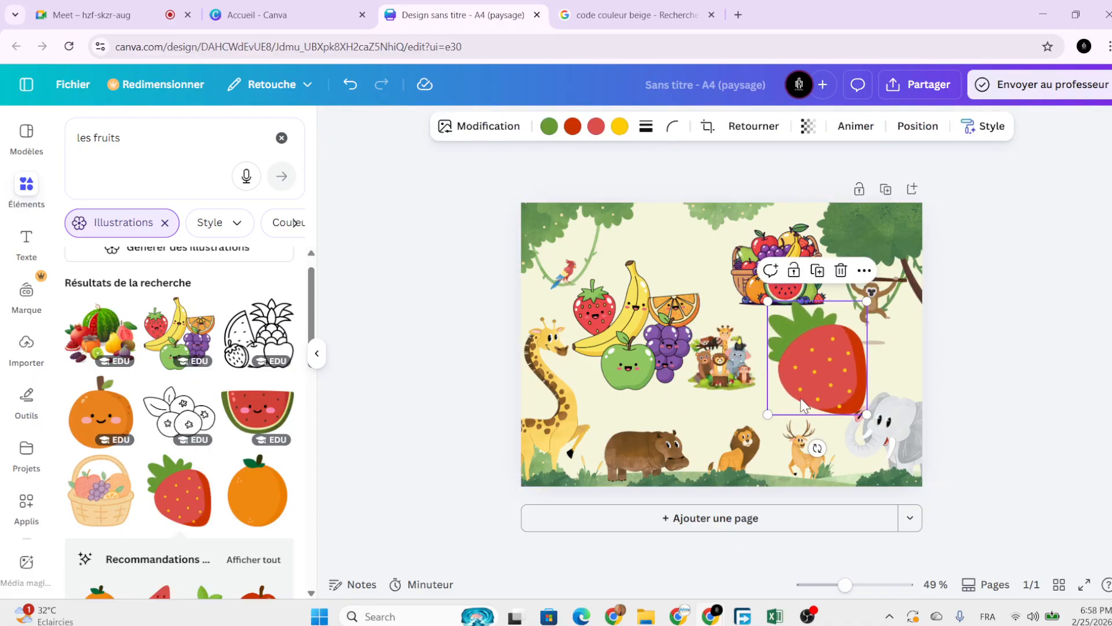
{"action": "left_click_drag", "start_coordinate": [768, 413], "coordinate": [864, 297]}
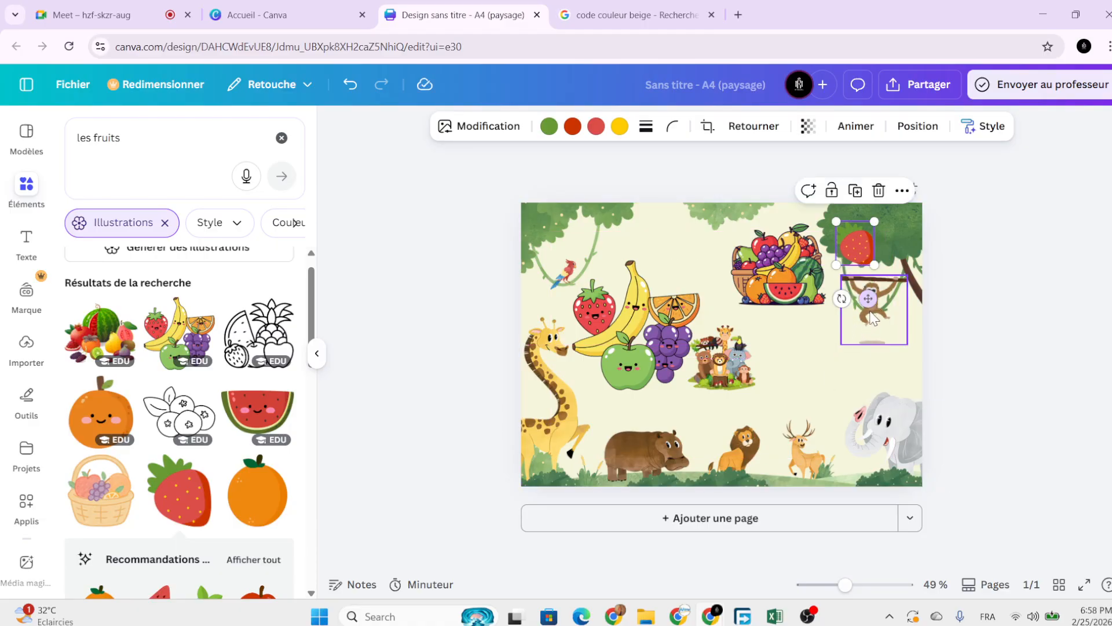
{"action": "scroll", "coordinate": [863, 324], "scroll_direction": "up", "scroll_amount": 5}
Shrink the strawberry and duplicate it into three strawberries on the tree.
{"action": "scroll", "coordinate": [850, 360], "scroll_direction": "right", "scroll_amount": 1}
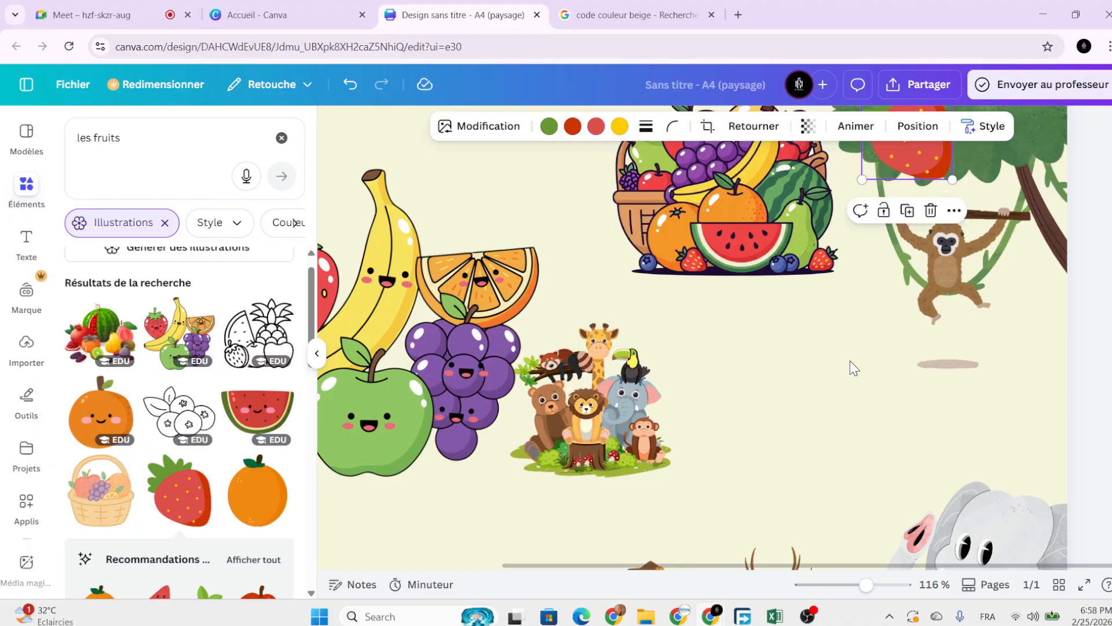
{"action": "scroll", "coordinate": [849, 359], "scroll_direction": "up", "scroll_amount": 3}
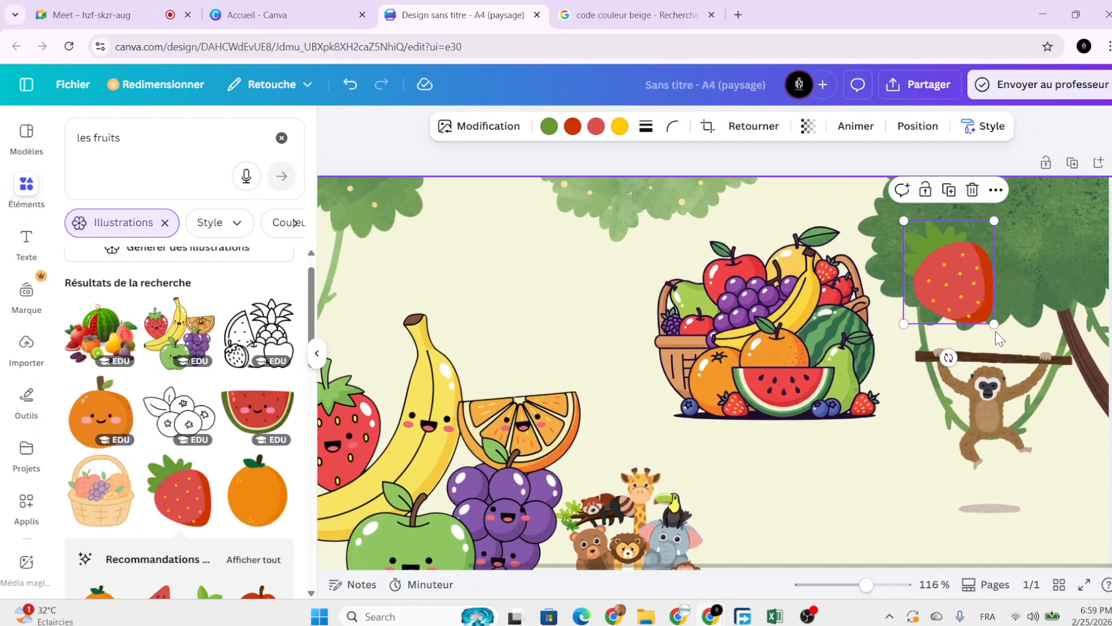
{"action": "left_click_drag", "start_coordinate": [994, 324], "coordinate": [929, 294]}
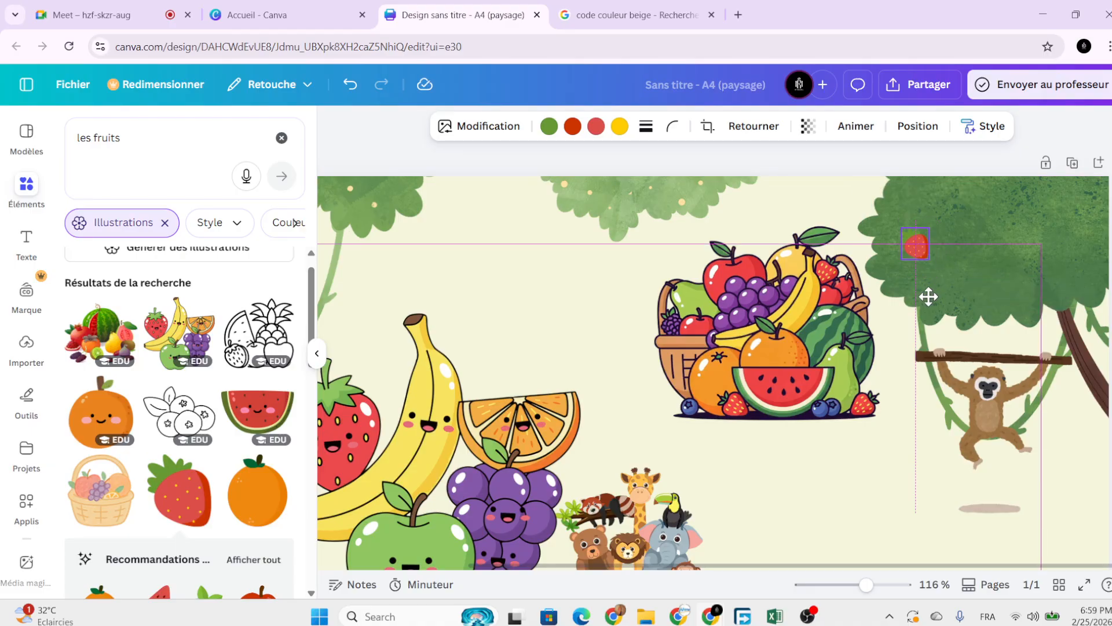
{"action": "left_click", "coordinate": [916, 198]}
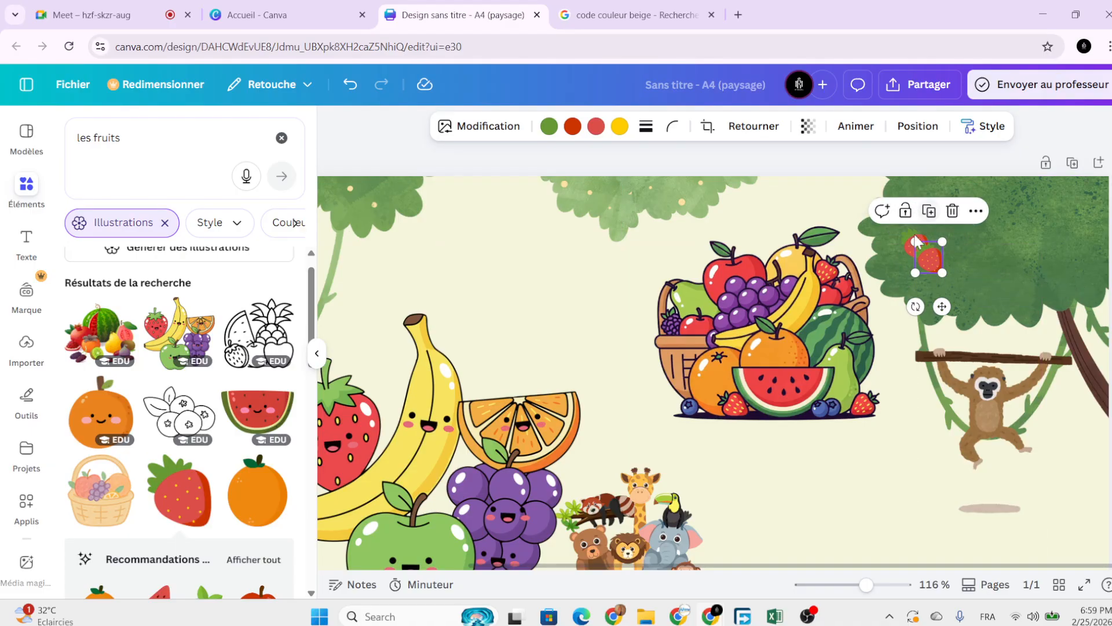
{"action": "left_click_drag", "start_coordinate": [944, 304], "coordinate": [972, 262]}
{"action": "left_click", "coordinate": [959, 165]}
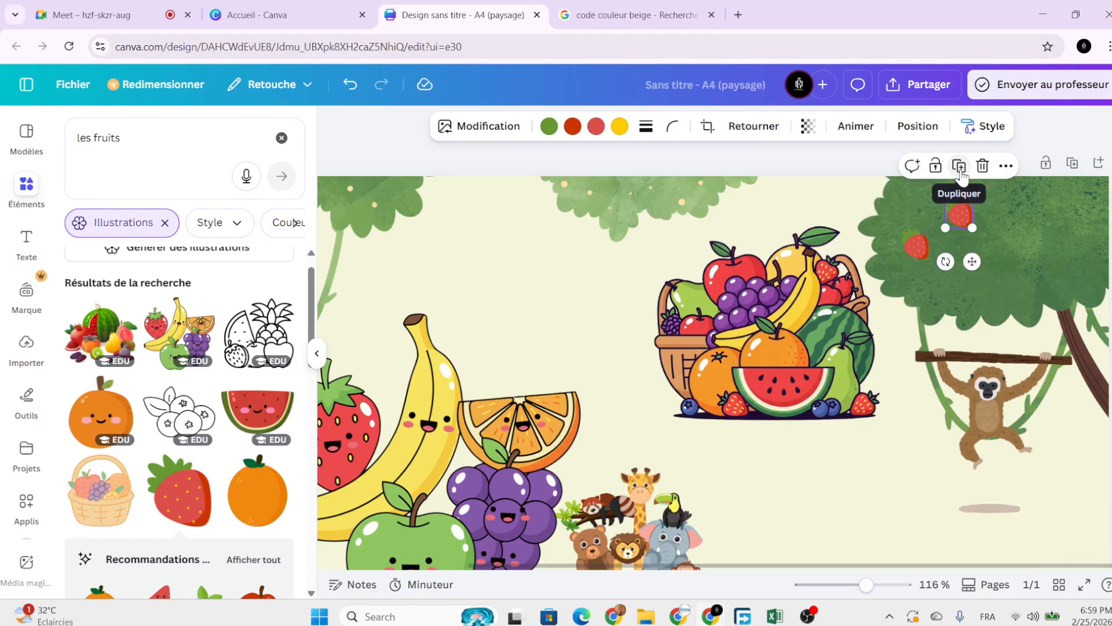
{"action": "left_click_drag", "start_coordinate": [1053, 194], "coordinate": [1041, 285]}
{"action": "left_click", "coordinate": [1043, 289]}
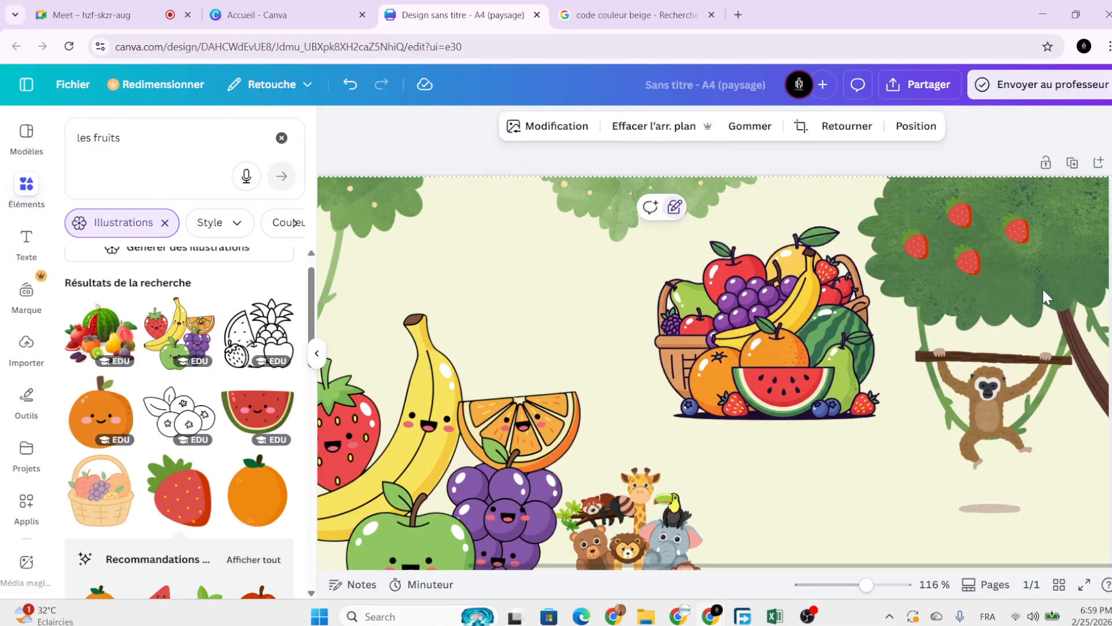
Duplicate the four strawberries on the tree.
{"action": "left_click_drag", "start_coordinate": [915, 194], "coordinate": [885, 233]}
{"action": "left_click", "coordinate": [888, 237]}
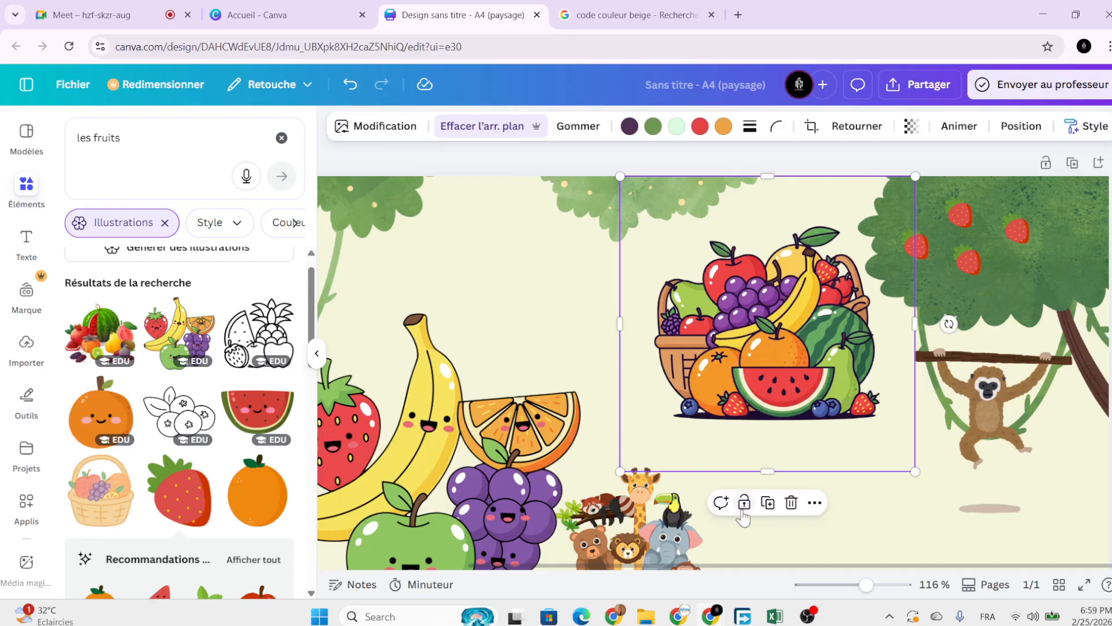
{"action": "left_click", "coordinate": [927, 197]}
{"action": "left_click_drag", "start_coordinate": [917, 246], "coordinate": [915, 250]}
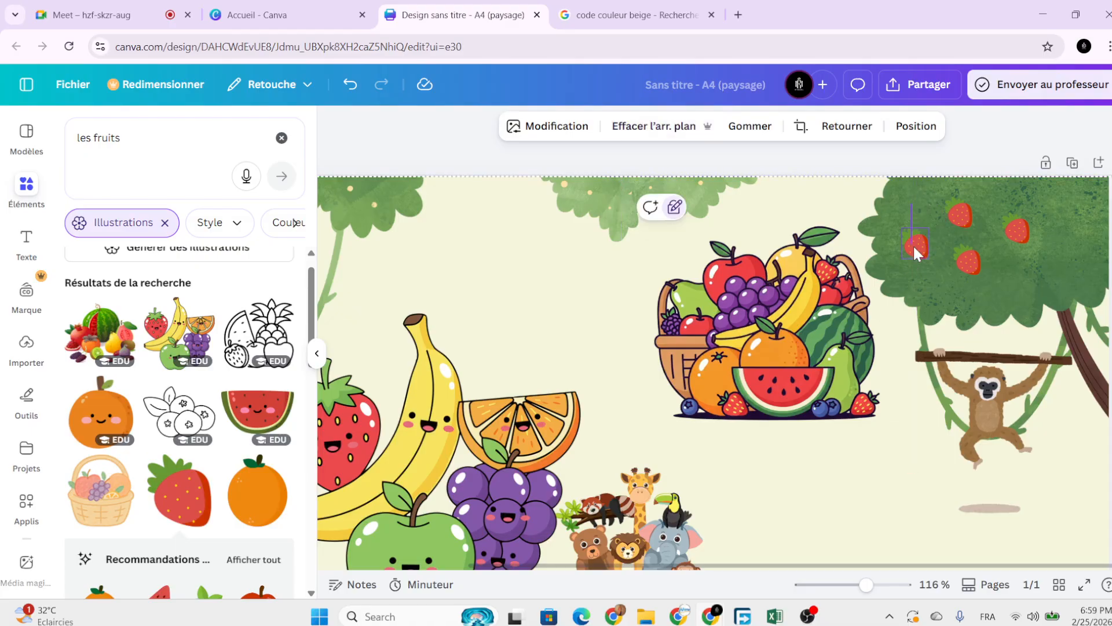
{"action": "left_click_drag", "start_coordinate": [1020, 275], "coordinate": [1044, 251]}
{"action": "left_click", "coordinate": [980, 167]}
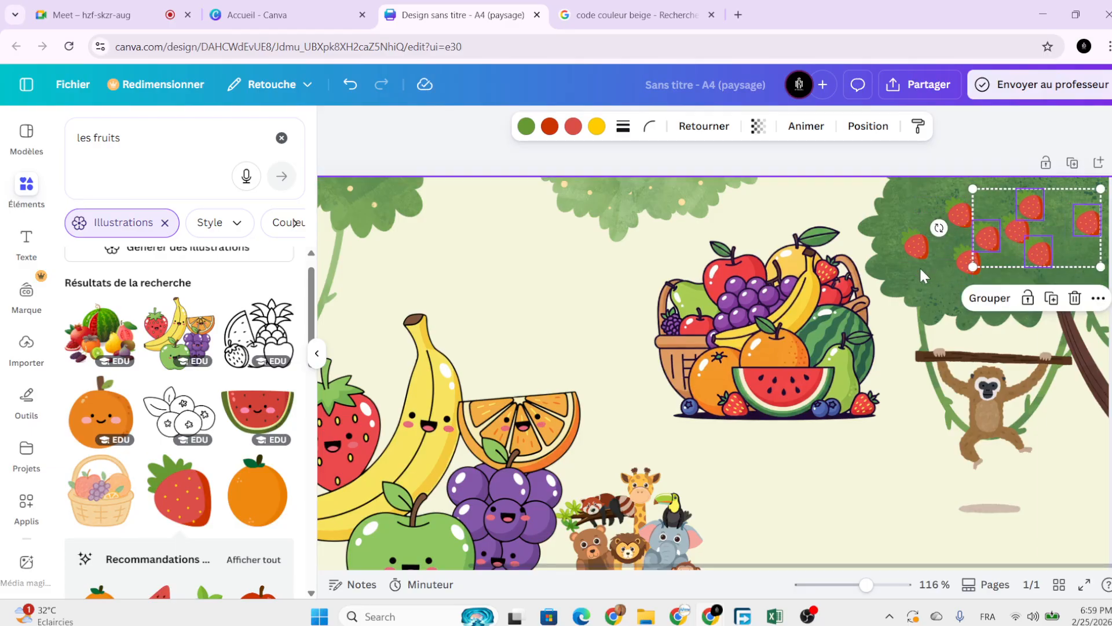
Spread the strawberry copies lower and leftward across the tree's foliage.
{"action": "left_click", "coordinate": [950, 279]}
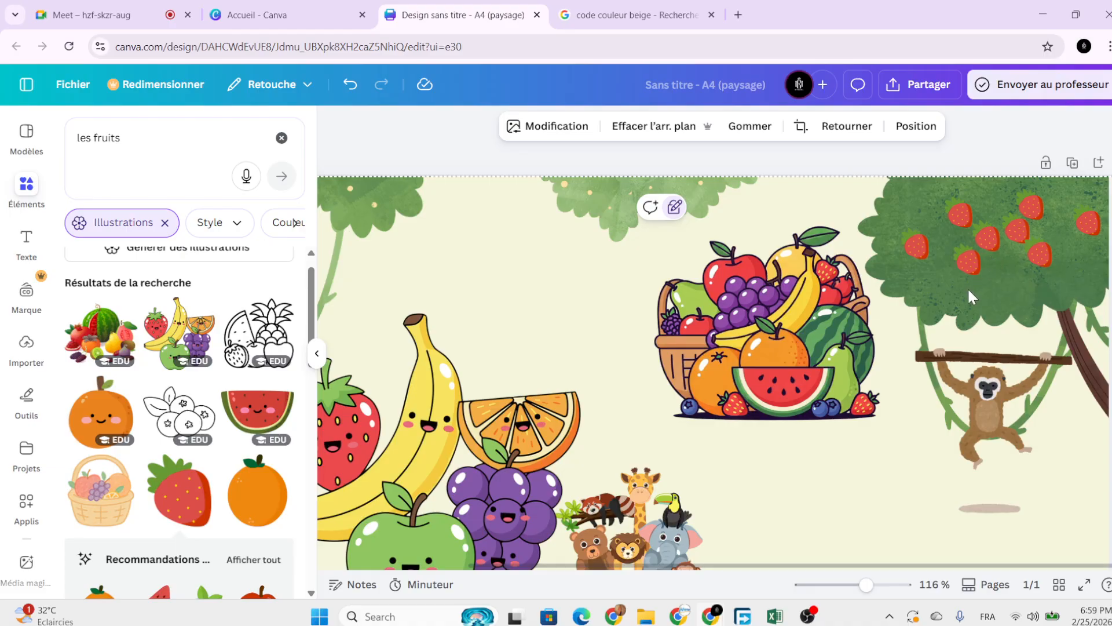
{"action": "left_click_drag", "start_coordinate": [971, 263], "coordinate": [984, 276]}
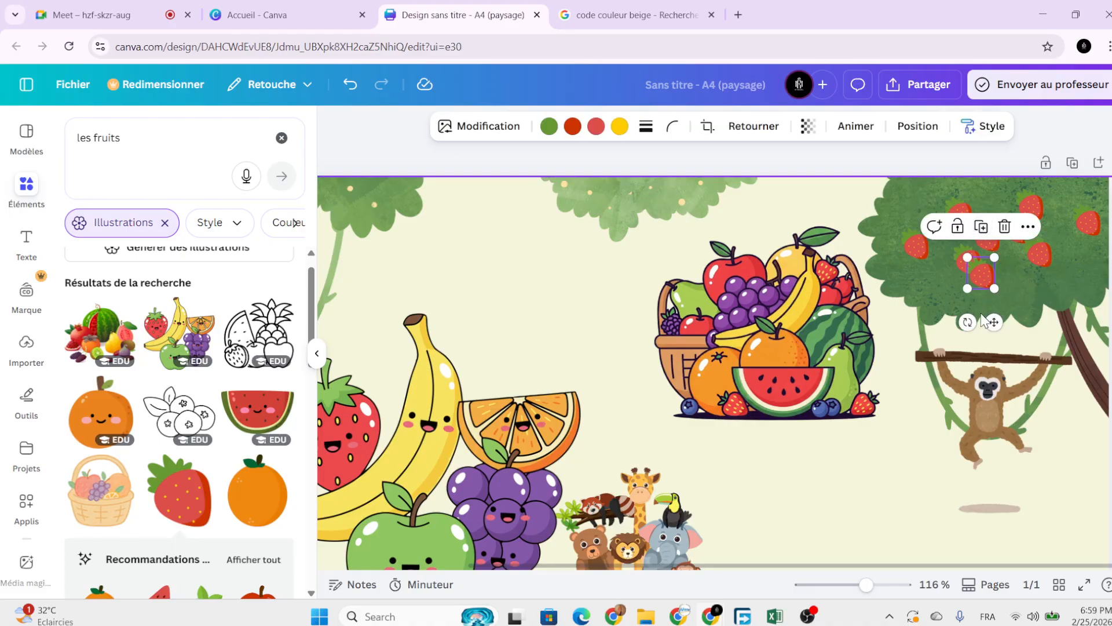
{"action": "left_click_drag", "start_coordinate": [983, 320], "coordinate": [1020, 341]}
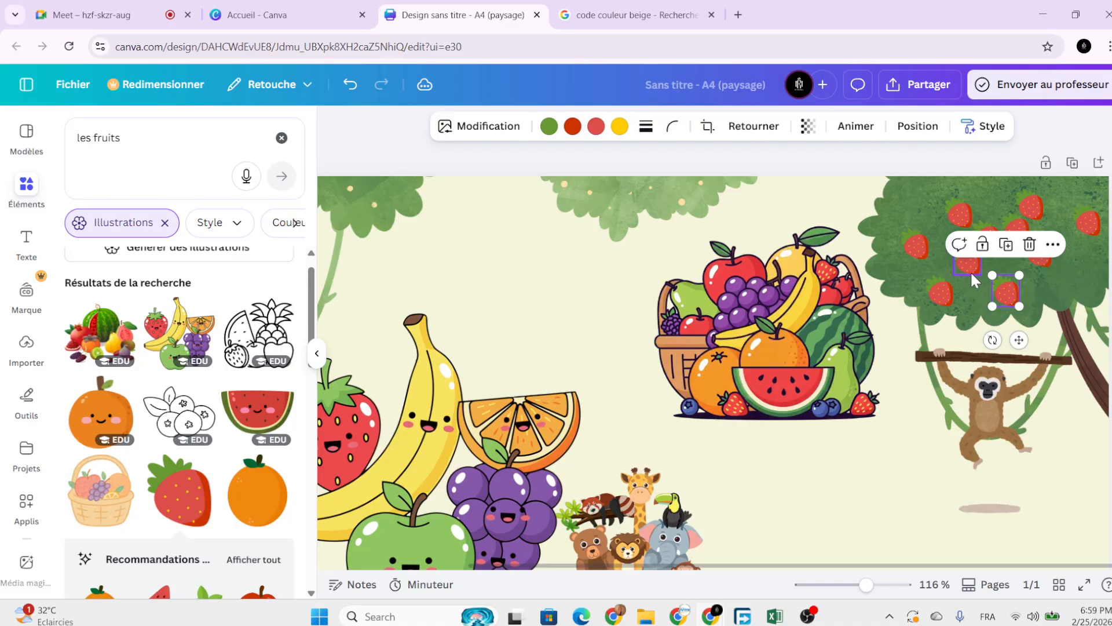
{"action": "left_click", "coordinate": [966, 214]}
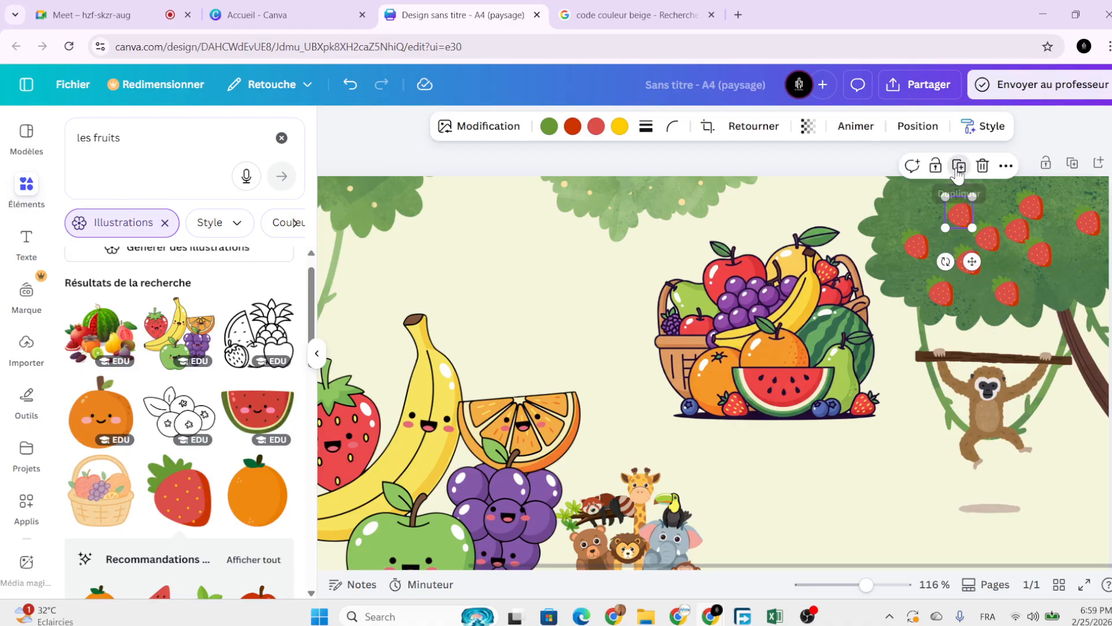
{"action": "left_click_drag", "start_coordinate": [972, 261], "coordinate": [925, 249]}
Adjust the remaining strawberries to fill gaps in the foliage evenly.
{"action": "left_click", "coordinate": [1043, 248]}
{"action": "left_click_drag", "start_coordinate": [1047, 269], "coordinate": [1087, 285]}
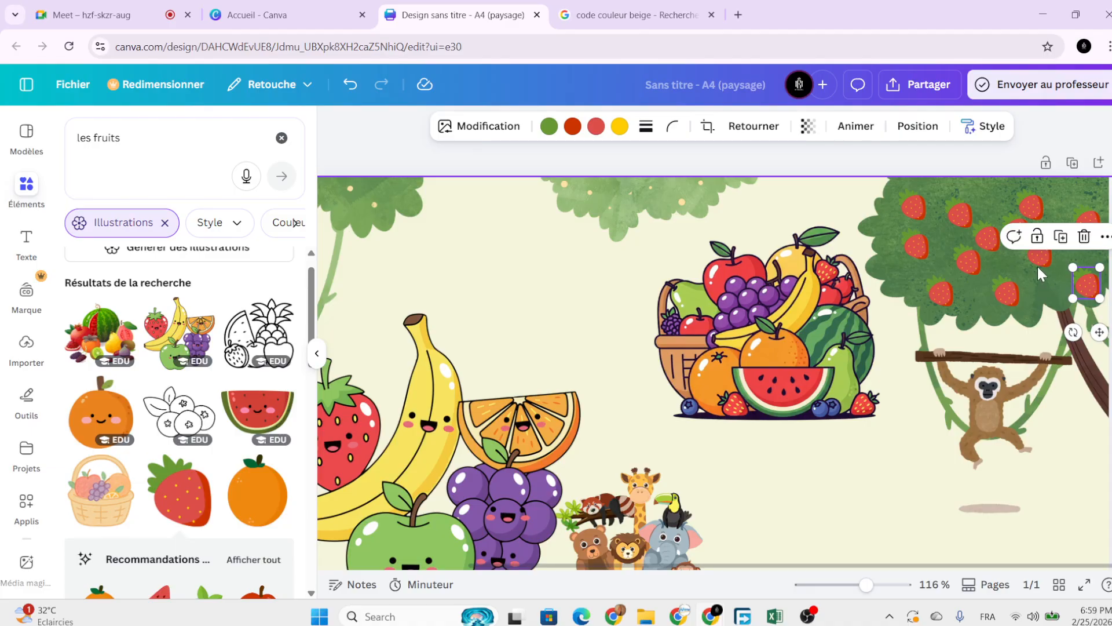
{"action": "key", "text": "Escape"}
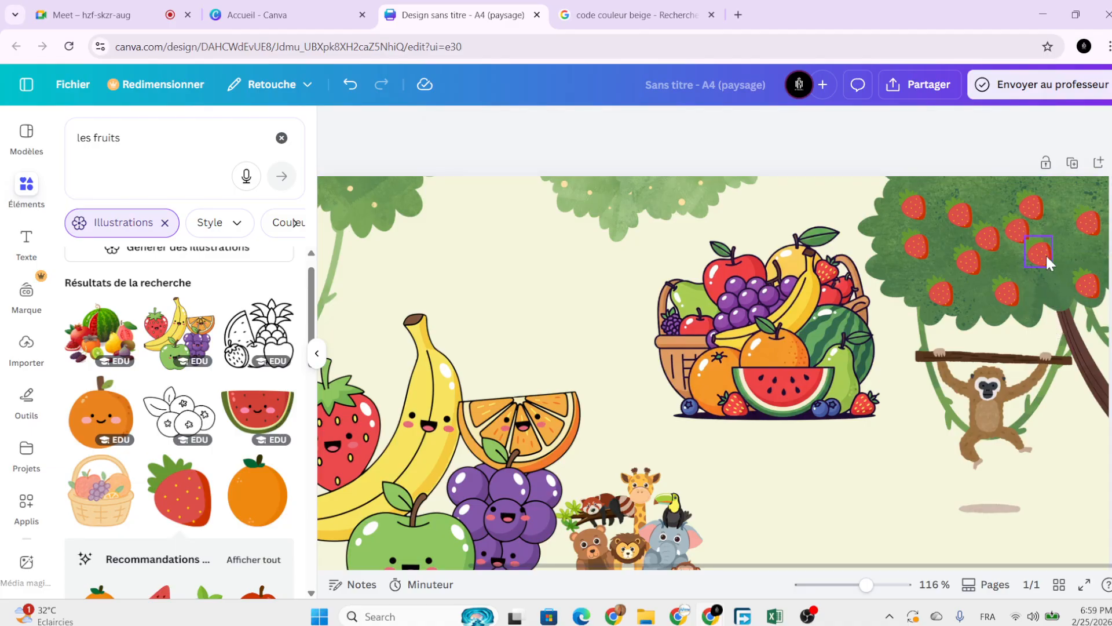
{"action": "left_click", "coordinate": [1045, 254]}
{"action": "left_click_drag", "start_coordinate": [1045, 254], "coordinate": [1050, 270]}
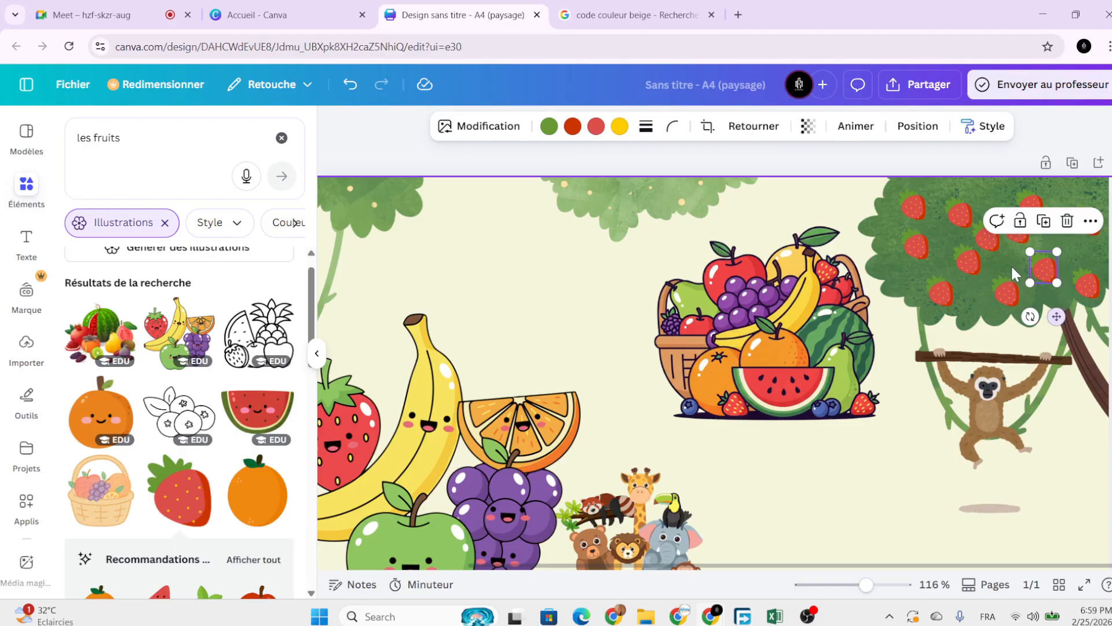
{"action": "left_click_drag", "start_coordinate": [976, 264], "coordinate": [967, 263]}
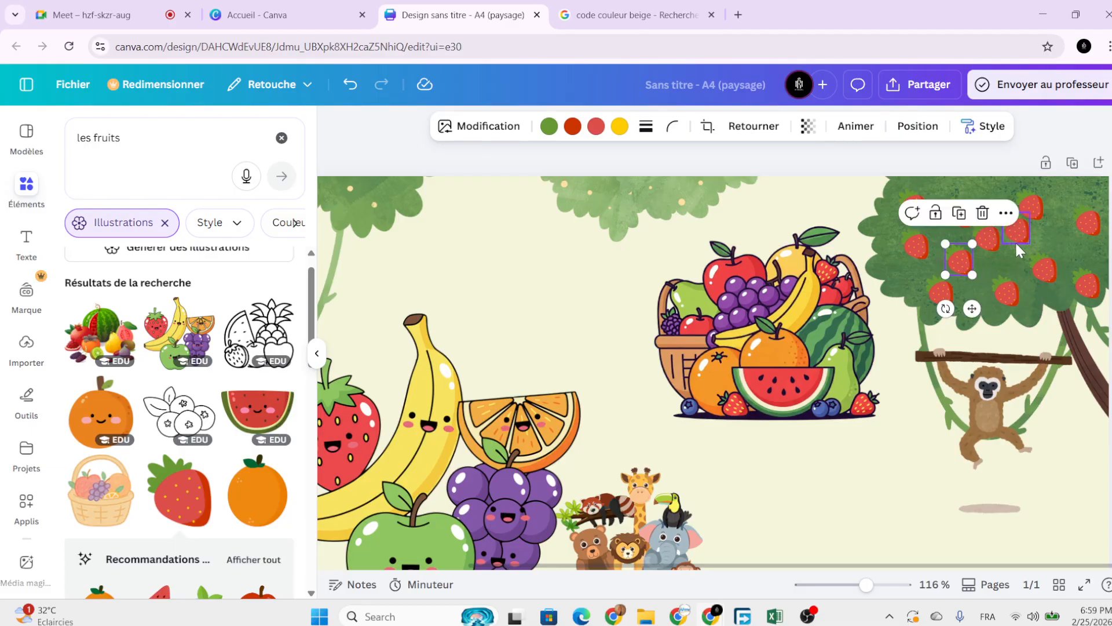
{"action": "left_click", "coordinate": [1017, 244]}
{"action": "left_click_drag", "start_coordinate": [1030, 278], "coordinate": [1045, 287]}
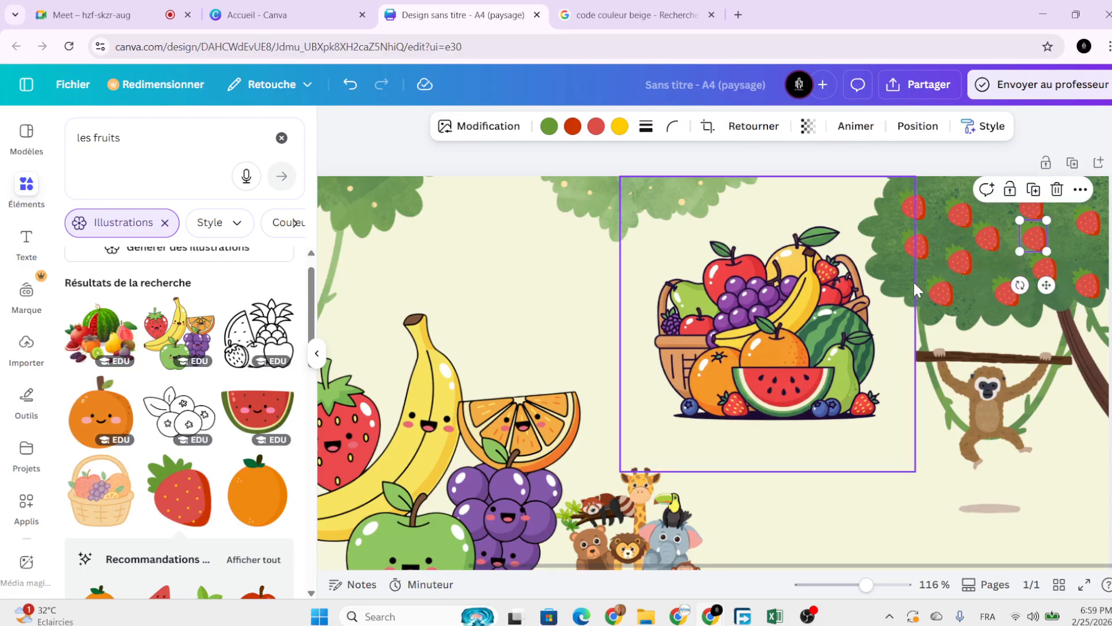
Select the fruit basket illustration.
{"action": "left_click", "coordinate": [850, 310]}
{"action": "left_click", "coordinate": [797, 509]}
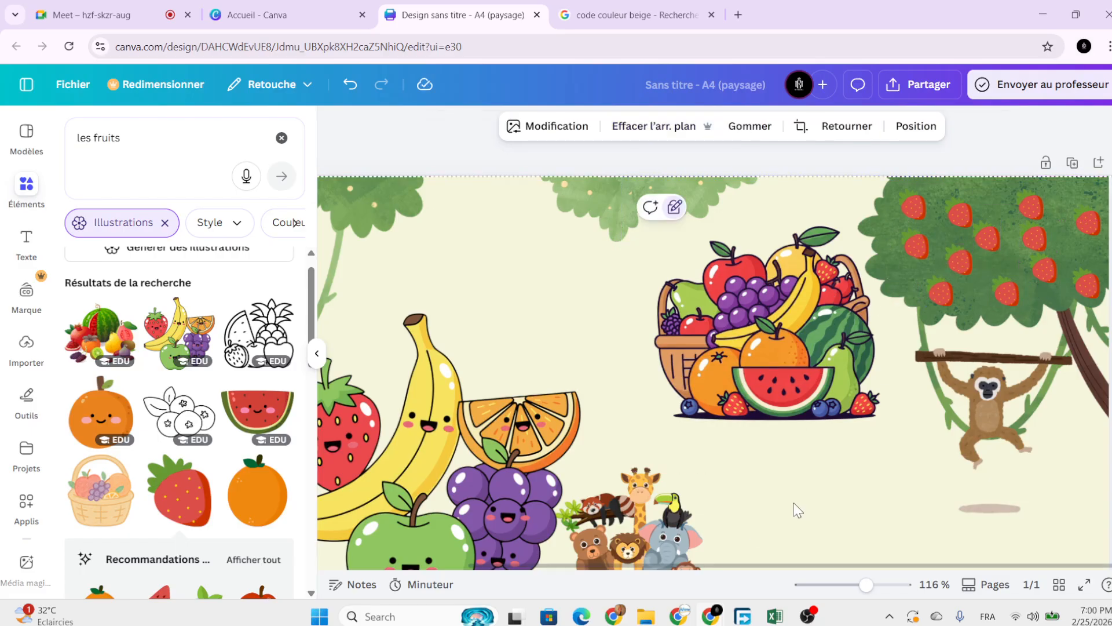
{"action": "left_click", "coordinate": [795, 461]}
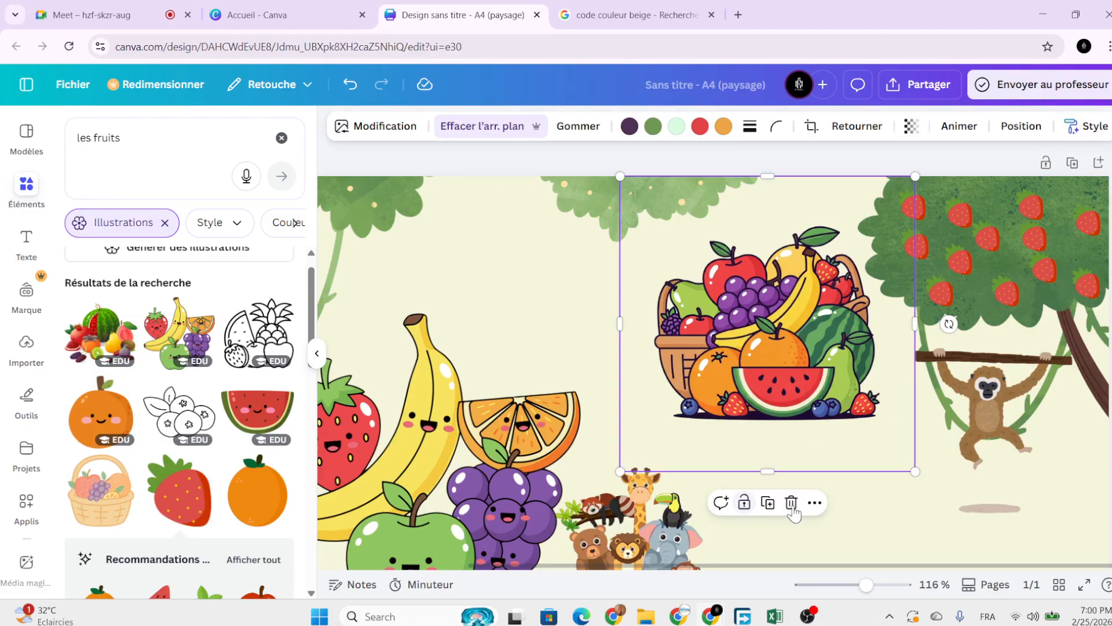
Shrink the fruit basket and move it up-left beside the strawberry tree.
{"action": "scroll", "coordinate": [799, 506], "scroll_direction": "down", "scroll_amount": 6}
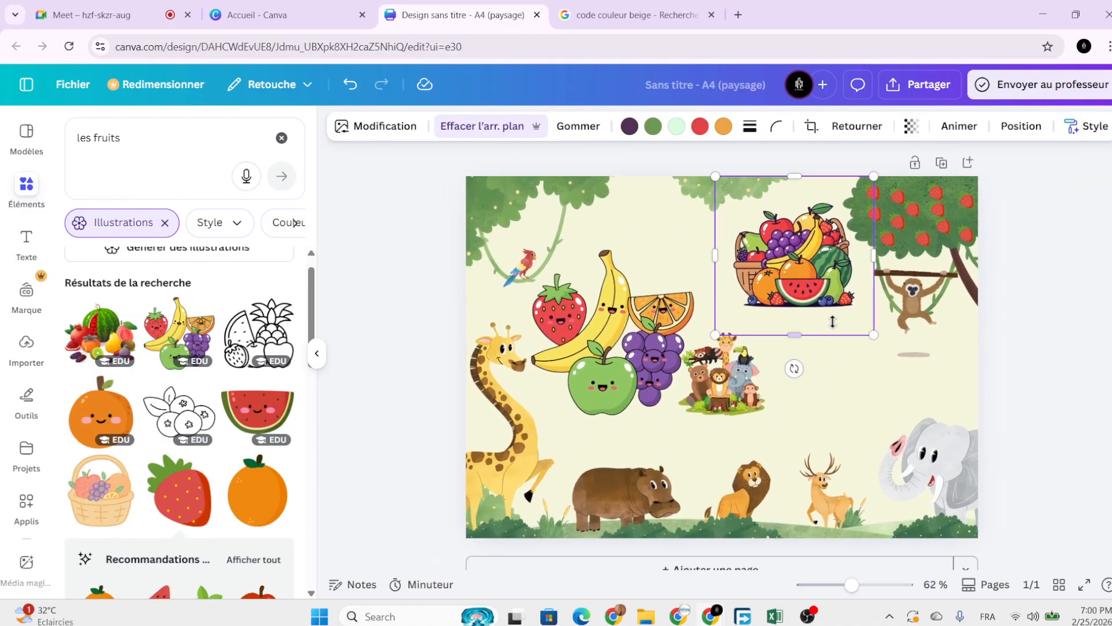
{"action": "left_click_drag", "start_coordinate": [838, 223], "coordinate": [835, 230]}
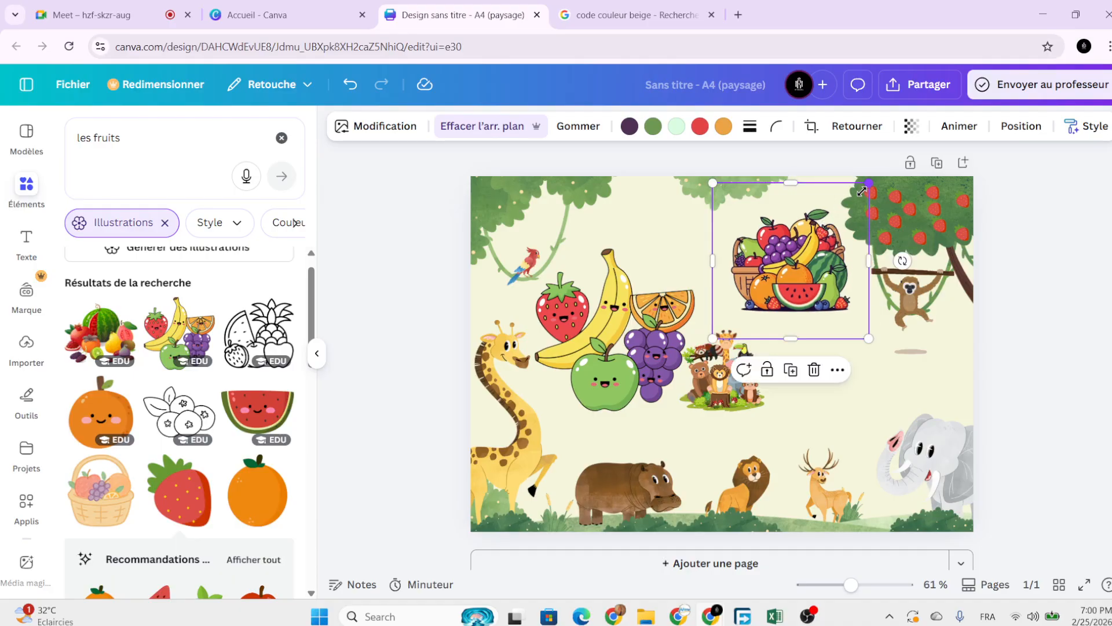
{"action": "left_click_drag", "start_coordinate": [862, 192], "coordinate": [820, 231]}
{"action": "left_click_drag", "start_coordinate": [787, 278], "coordinate": [803, 263]}
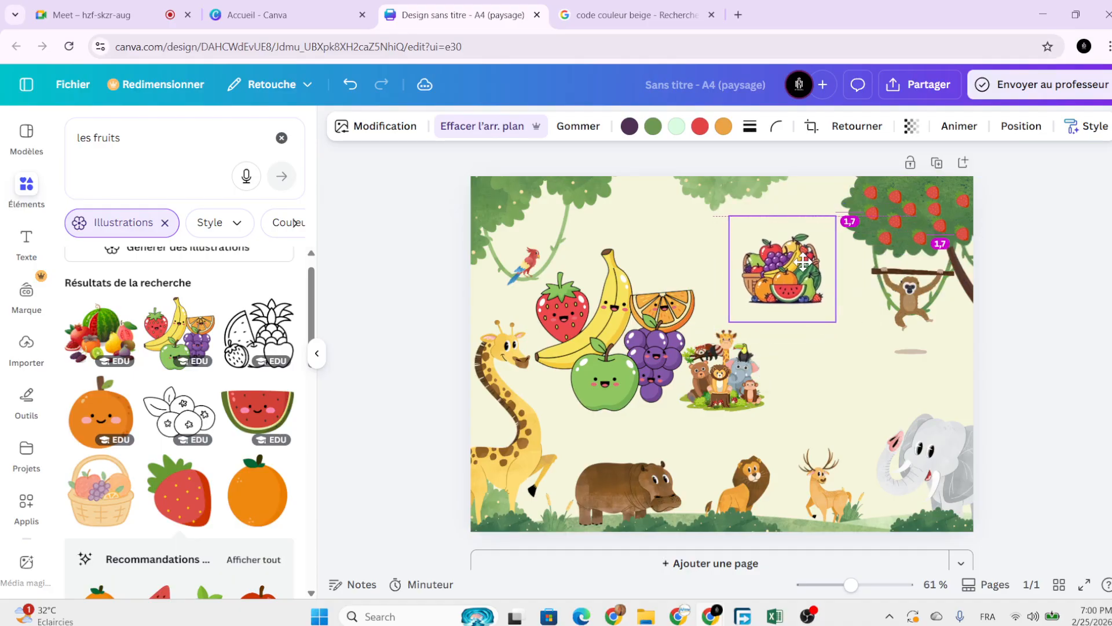
{"action": "left_click", "coordinate": [712, 394]}
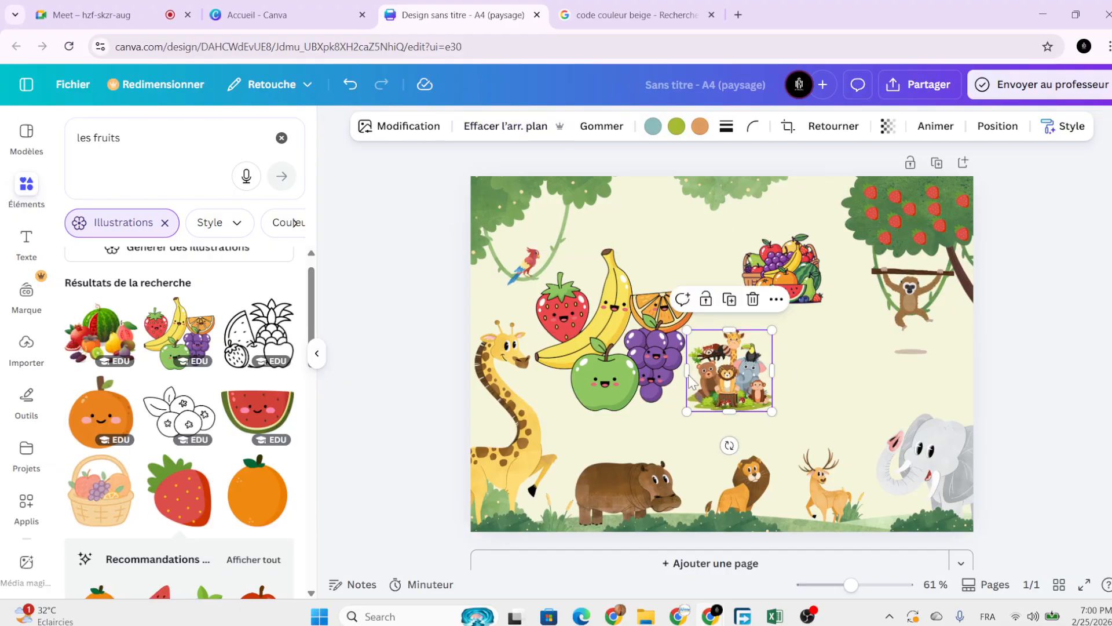
{"action": "scroll", "coordinate": [255, 463], "scroll_direction": "down", "scroll_amount": 5}
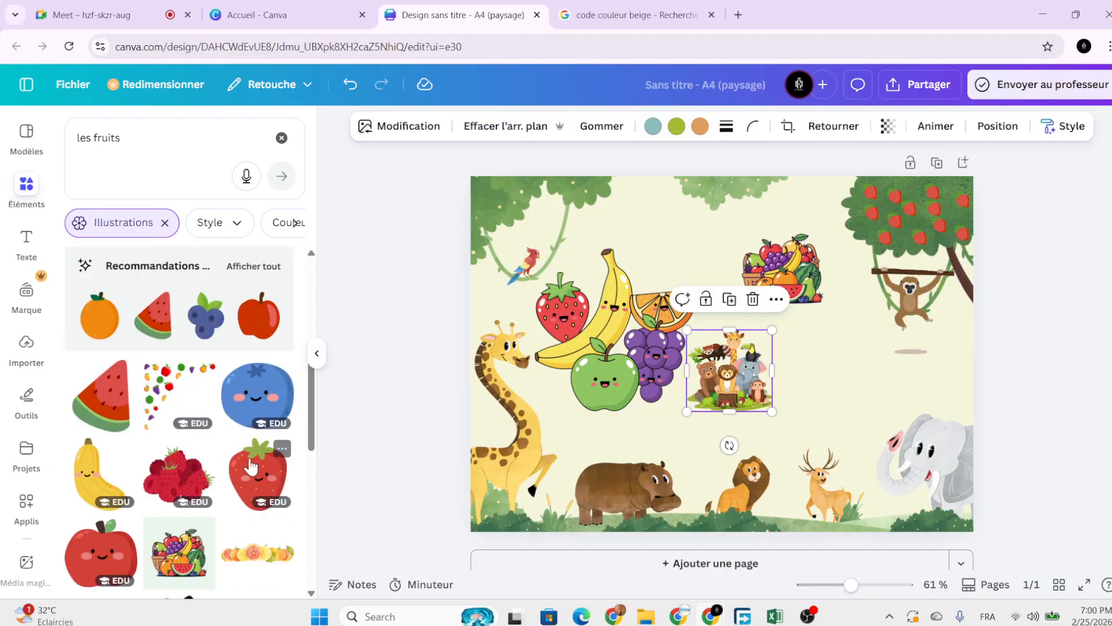
{"action": "scroll", "coordinate": [250, 465], "scroll_direction": "down", "scroll_amount": 8}
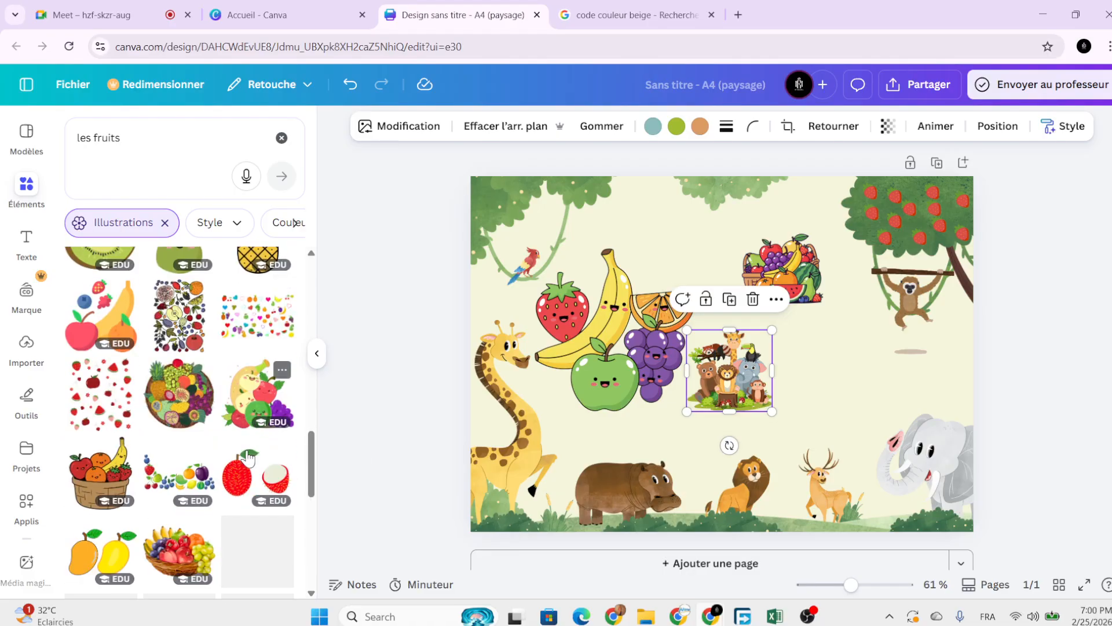
{"action": "scroll", "coordinate": [248, 457], "scroll_direction": "down", "scroll_amount": 2}
Add a small woven fruit basket beside the elephant.
{"action": "left_click", "coordinate": [107, 409]}
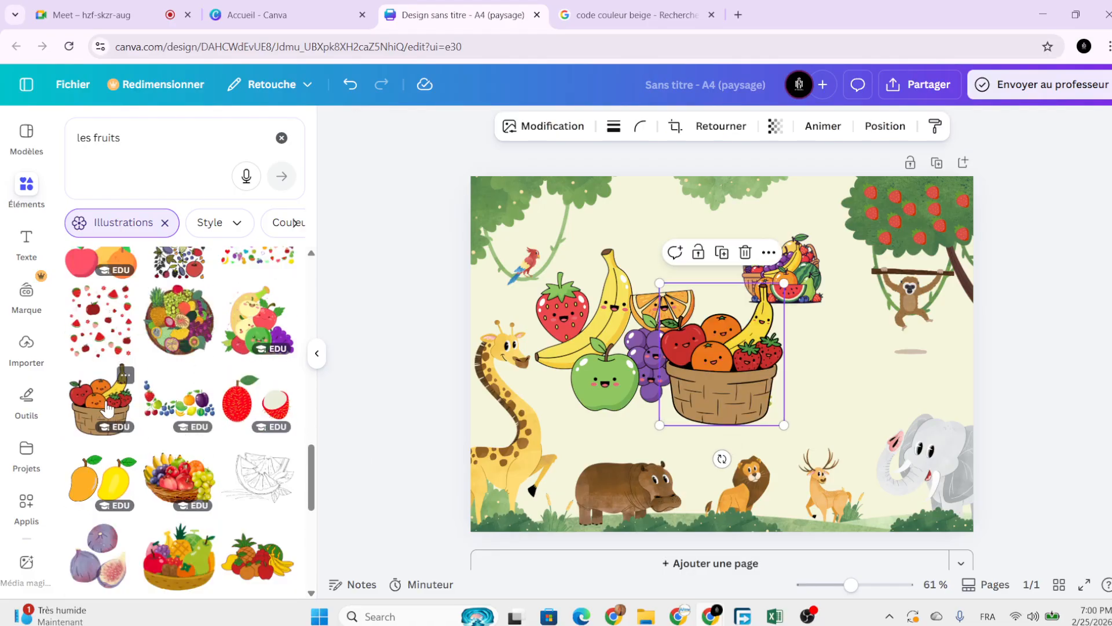
{"action": "left_click_drag", "start_coordinate": [718, 385], "coordinate": [840, 406]}
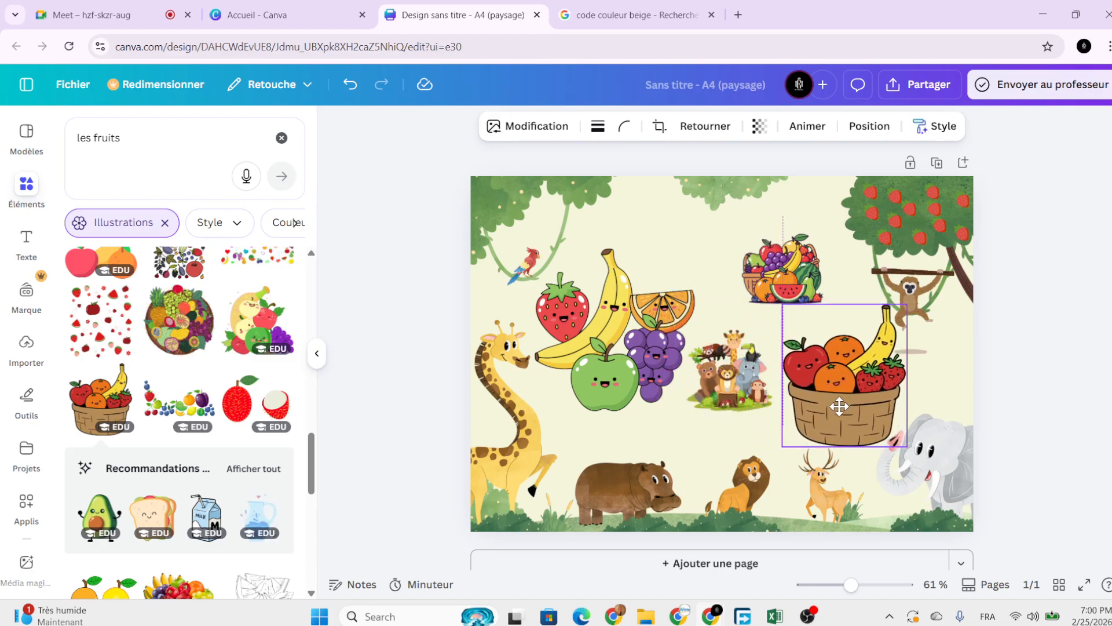
{"action": "left_click_drag", "start_coordinate": [907, 305], "coordinate": [834, 414]}
Shrink the cartoon fruit cluster to 8.2 × 8.4 and nudge it up-right.
{"action": "left_click", "coordinate": [583, 349]}
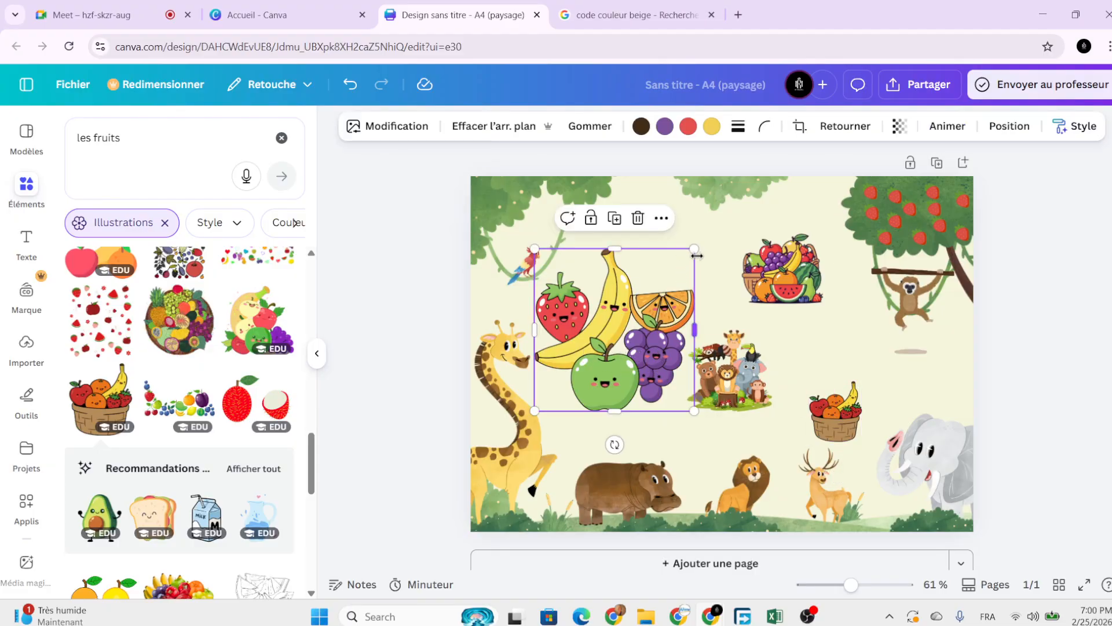
{"action": "left_click_drag", "start_coordinate": [695, 249], "coordinate": [651, 293]}
{"action": "left_click_drag", "start_coordinate": [618, 333], "coordinate": [631, 335]}
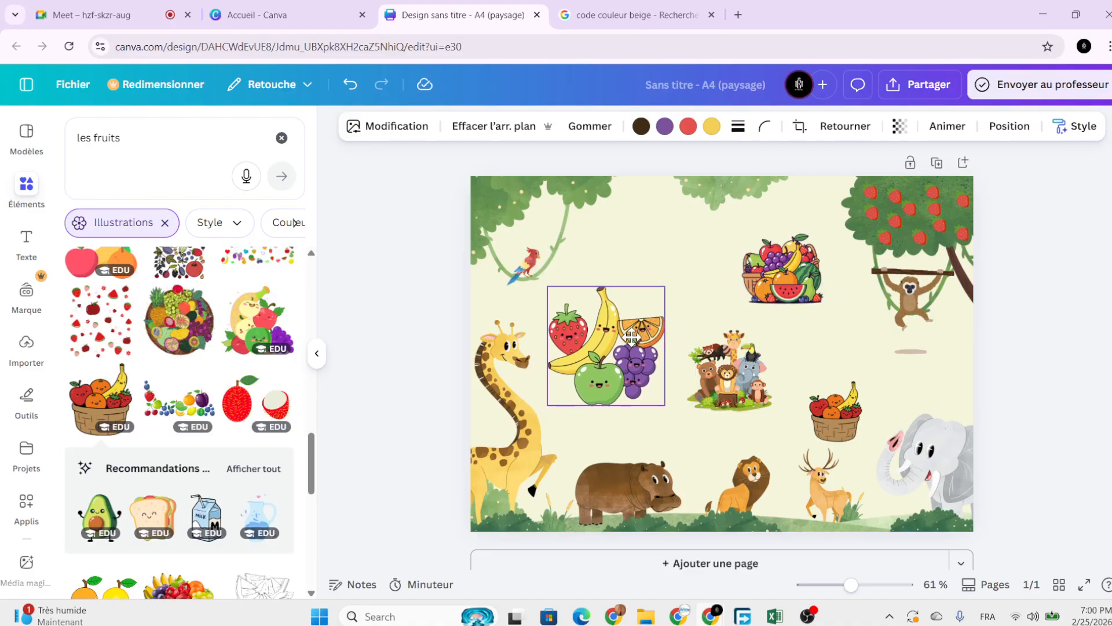
{"action": "left_click", "coordinate": [399, 311]}
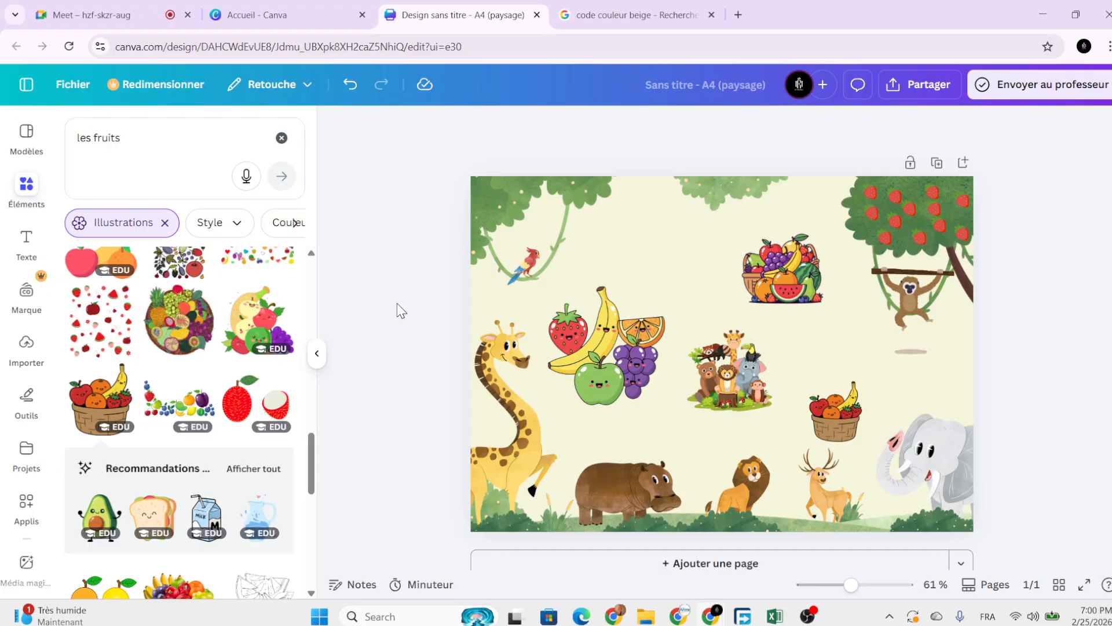
{"action": "left_click_drag", "start_coordinate": [594, 355], "coordinate": [599, 338]}
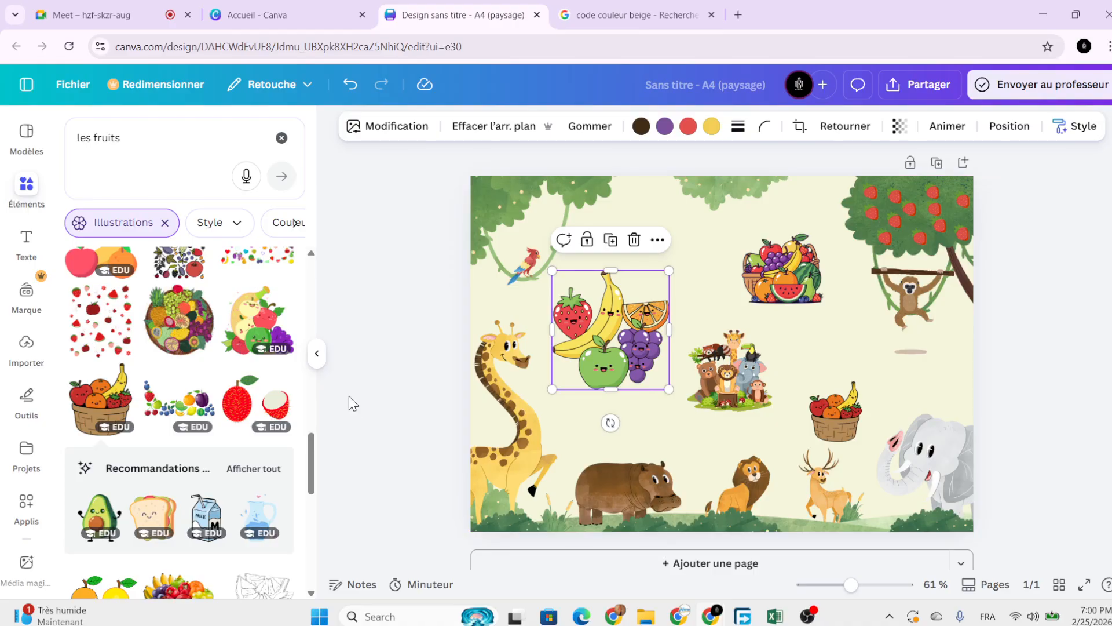
{"action": "left_click", "coordinate": [391, 380]}
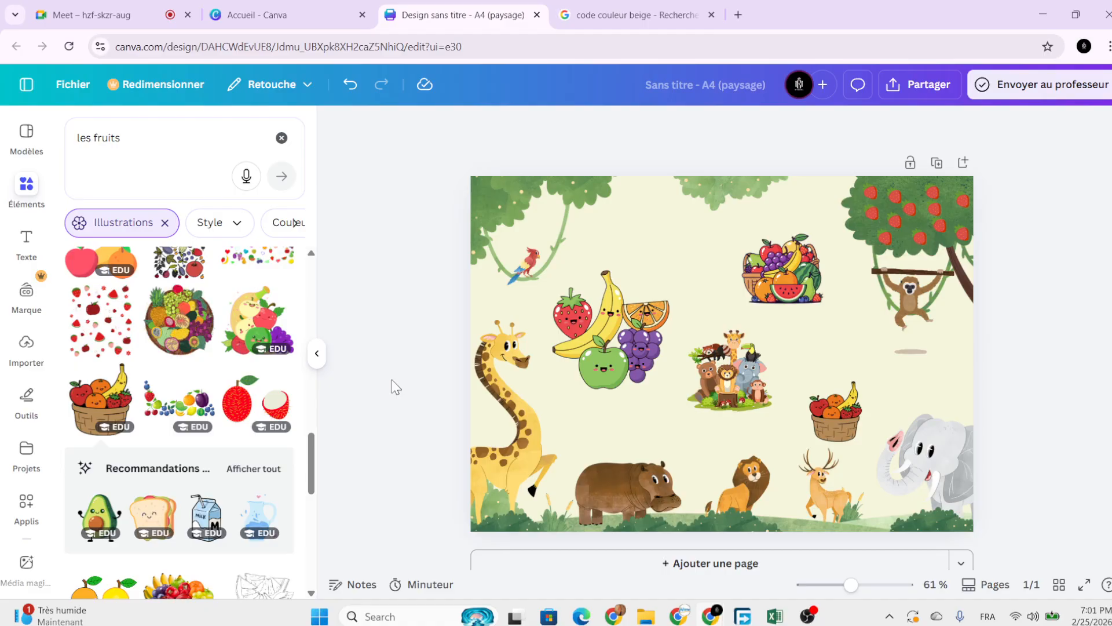
Try a square, a circle and a line on the page, deleting each one.
{"action": "key", "text": "r"}
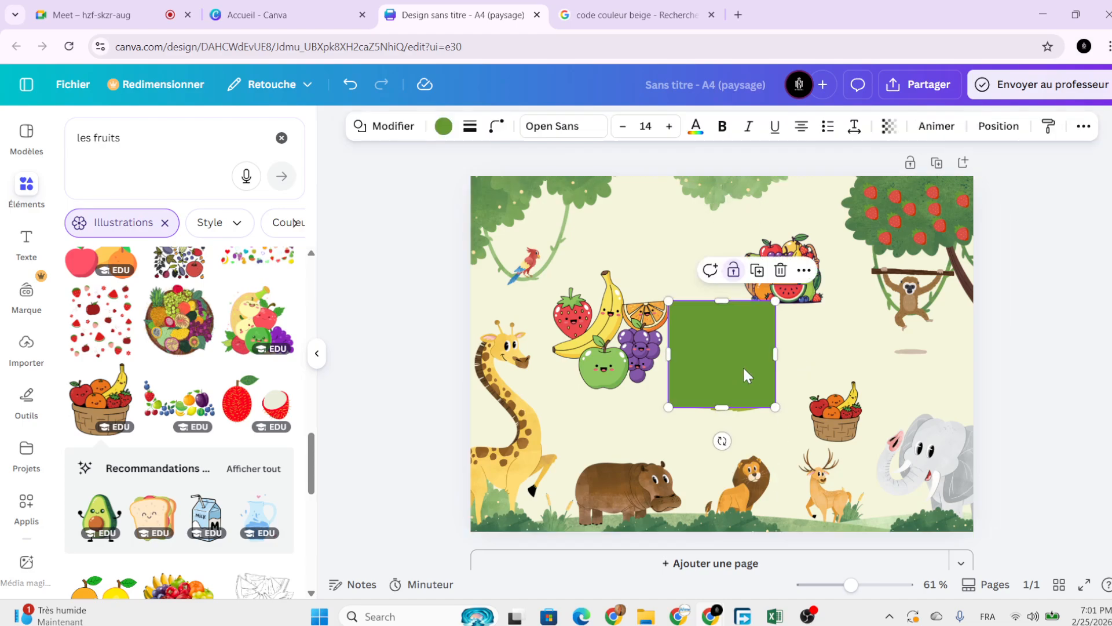
{"action": "key", "text": "Escape"}
{"action": "key", "text": "Delete"}
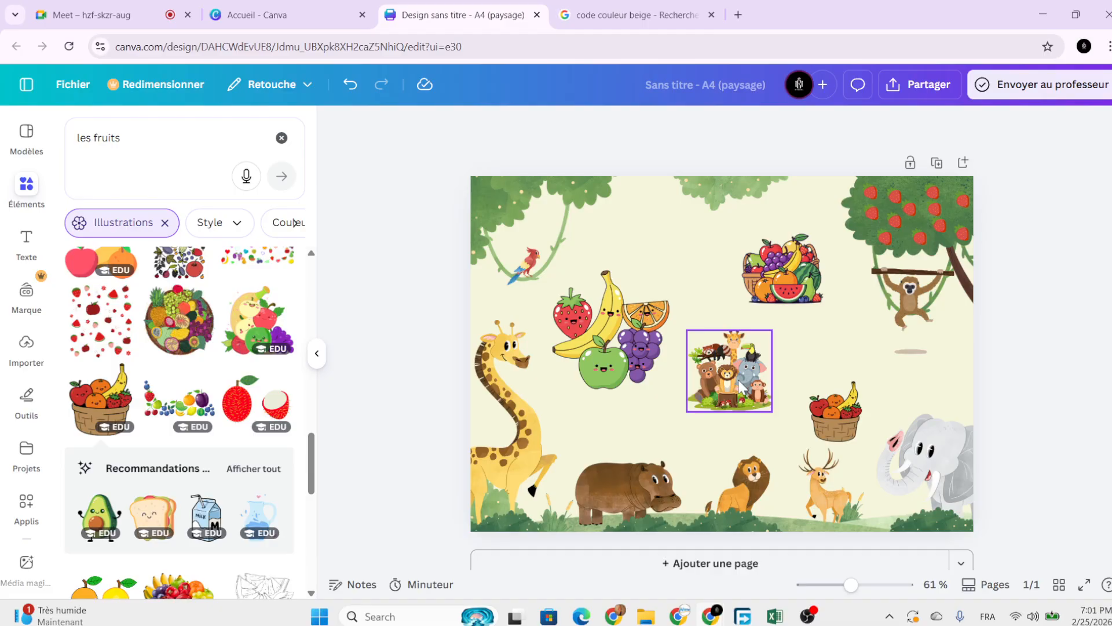
{"action": "key", "text": "c"}
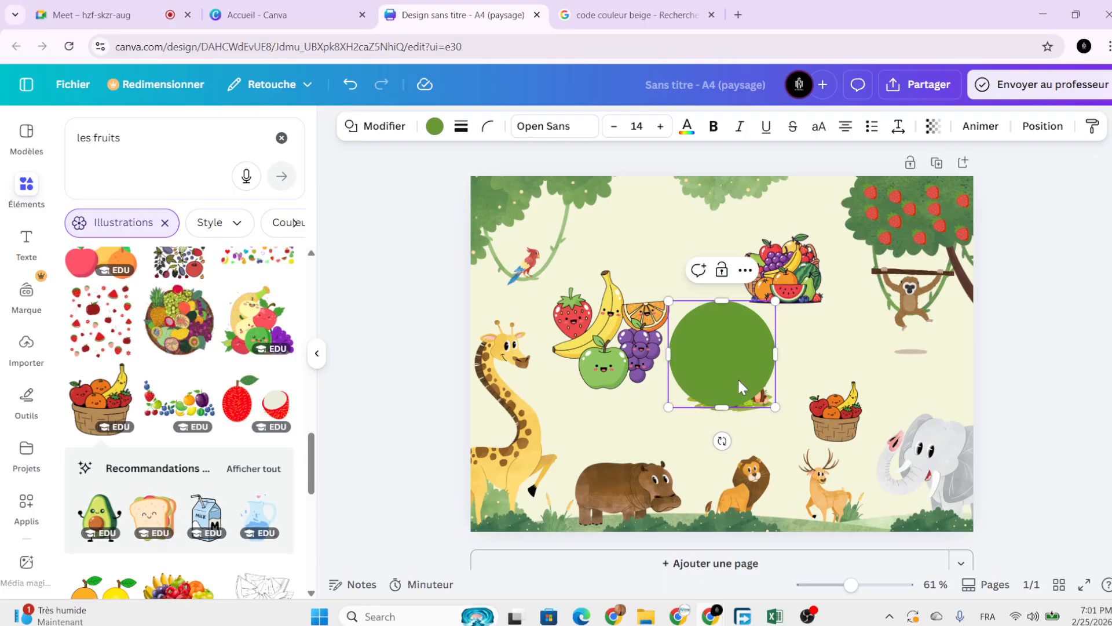
{"action": "left_click_drag", "start_coordinate": [738, 377], "coordinate": [721, 447]}
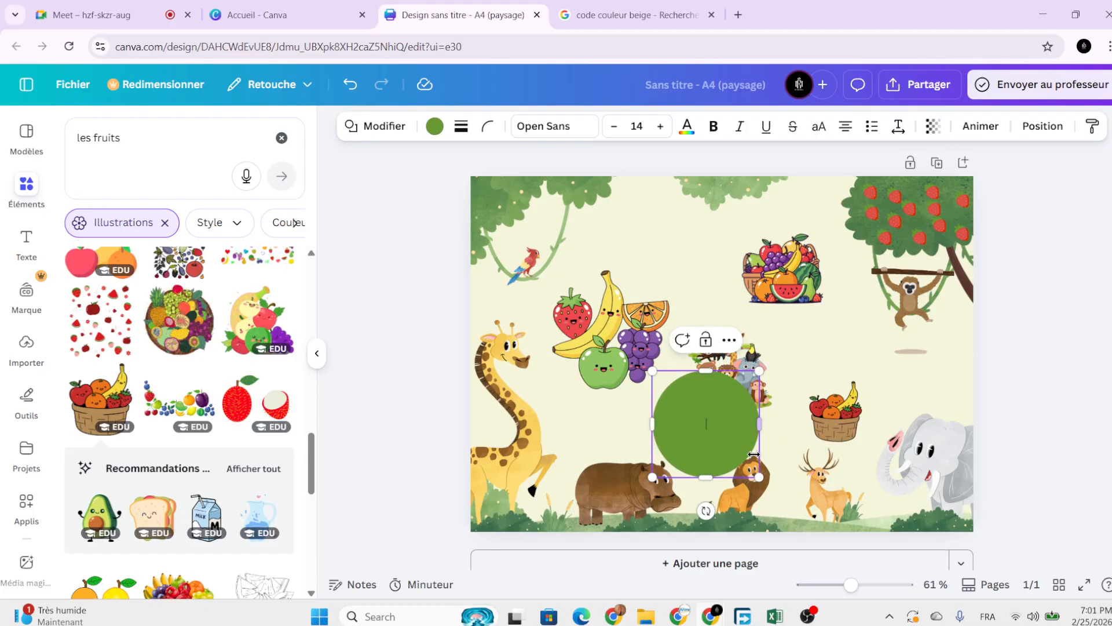
{"action": "left_click", "coordinate": [1025, 370]}
{"action": "left_click", "coordinate": [743, 426]}
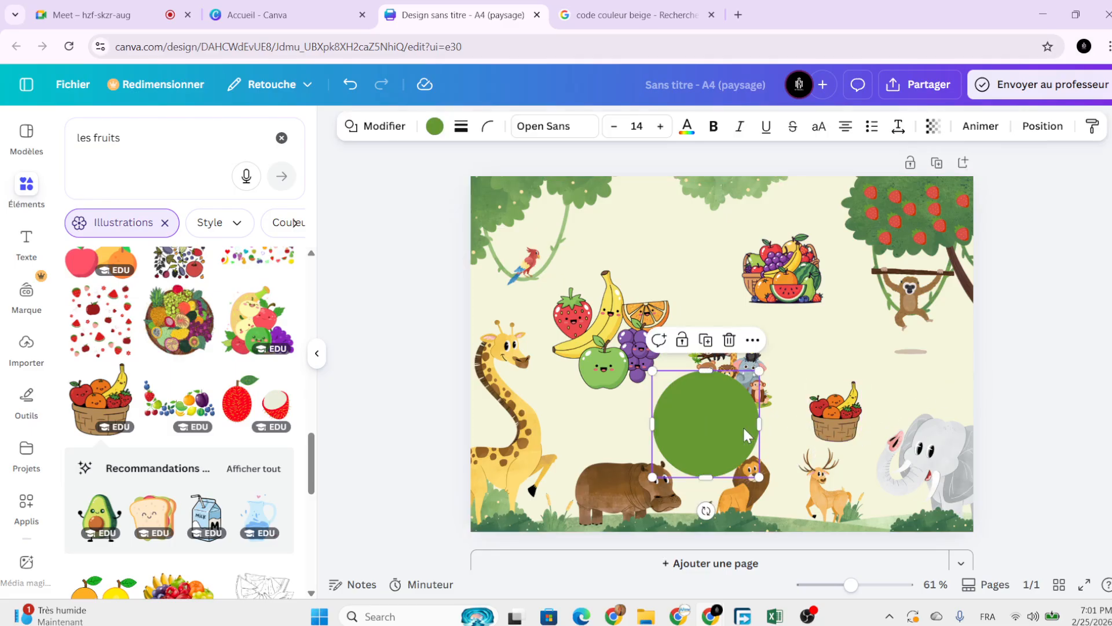
{"action": "key", "text": "Delete"}
{"action": "key", "text": "l"}
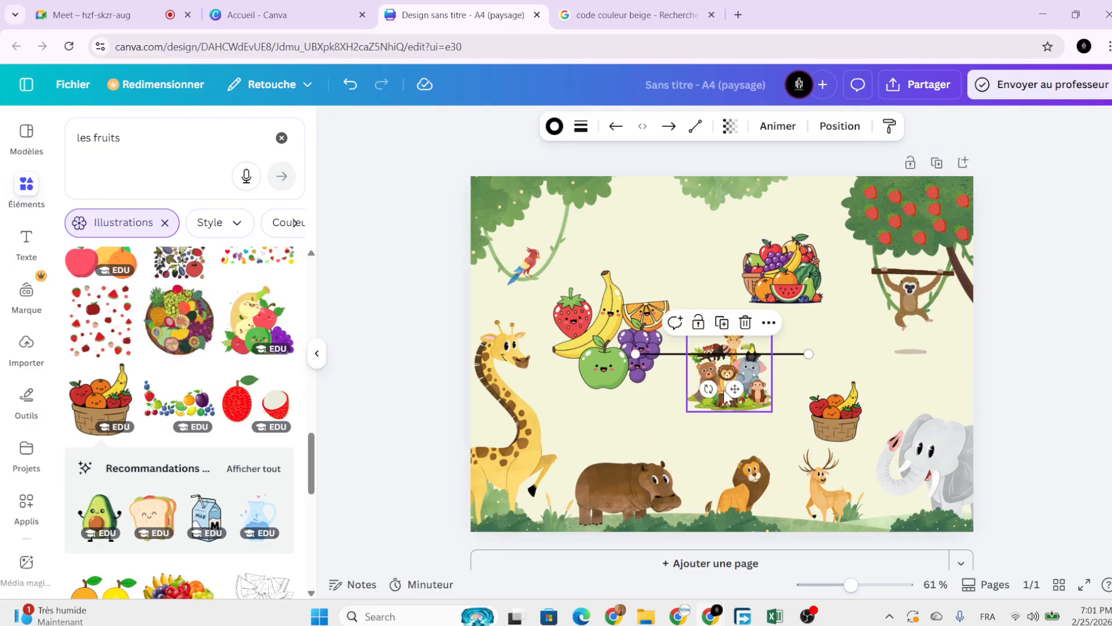
{"action": "left_click_drag", "start_coordinate": [724, 389], "coordinate": [724, 435]}
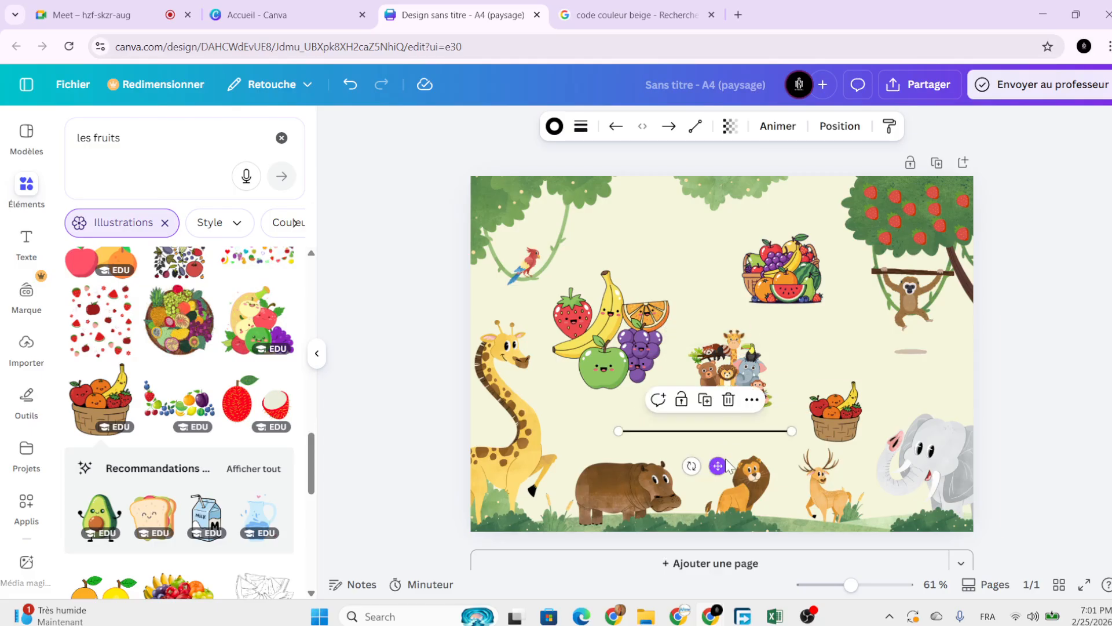
{"action": "key", "text": "Delete"}
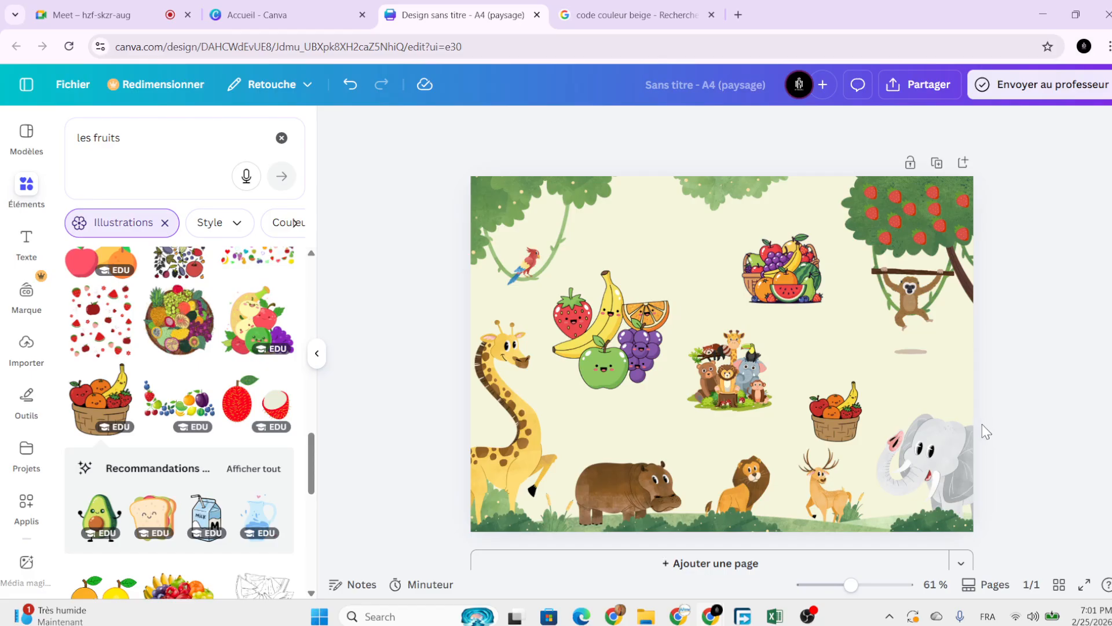
Add a green square and stretch it until it covers the entire page.
{"action": "key", "text": "r"}
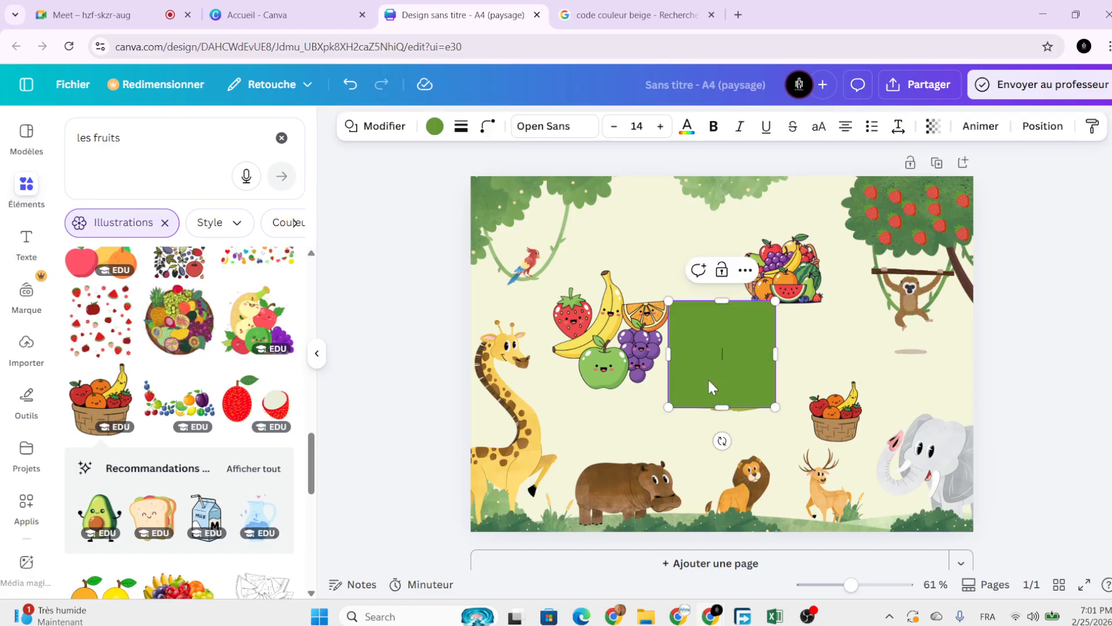
{"action": "left_click_drag", "start_coordinate": [708, 378], "coordinate": [704, 303]}
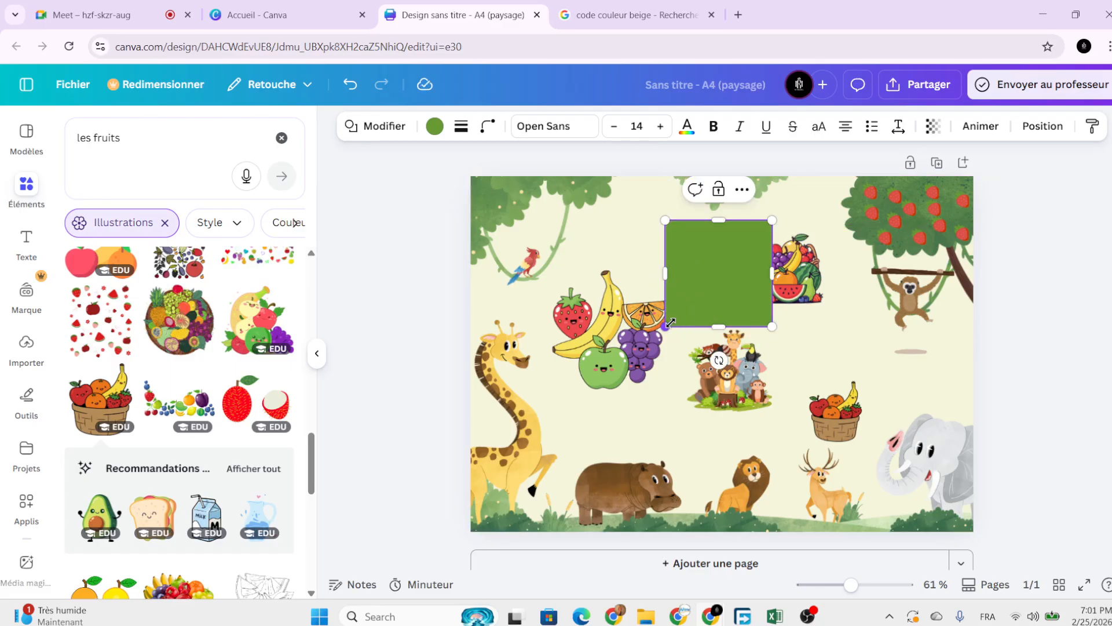
{"action": "left_click_drag", "start_coordinate": [671, 323], "coordinate": [471, 530]}
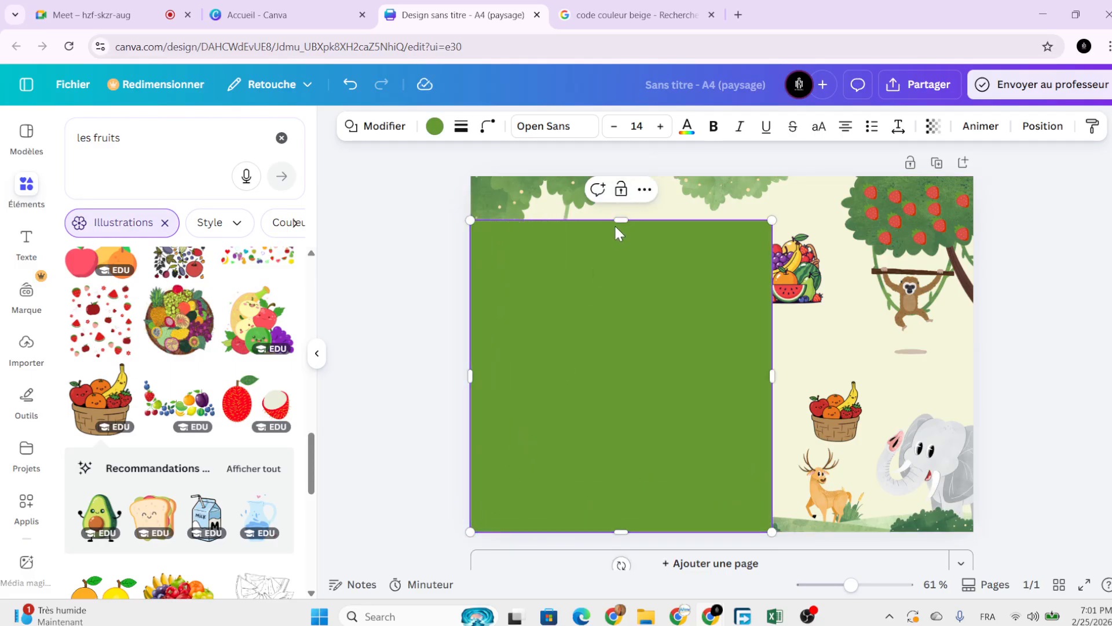
{"action": "left_click_drag", "start_coordinate": [621, 221], "coordinate": [627, 166]}
{"action": "mouse_move", "coordinate": [470, 531]}
{"action": "left_mouse_down"}
{"action": "mouse_move", "coordinate": [463, 549]}
{"action": "mouse_move", "coordinate": [458, 540]}
{"action": "left_mouse_up"}
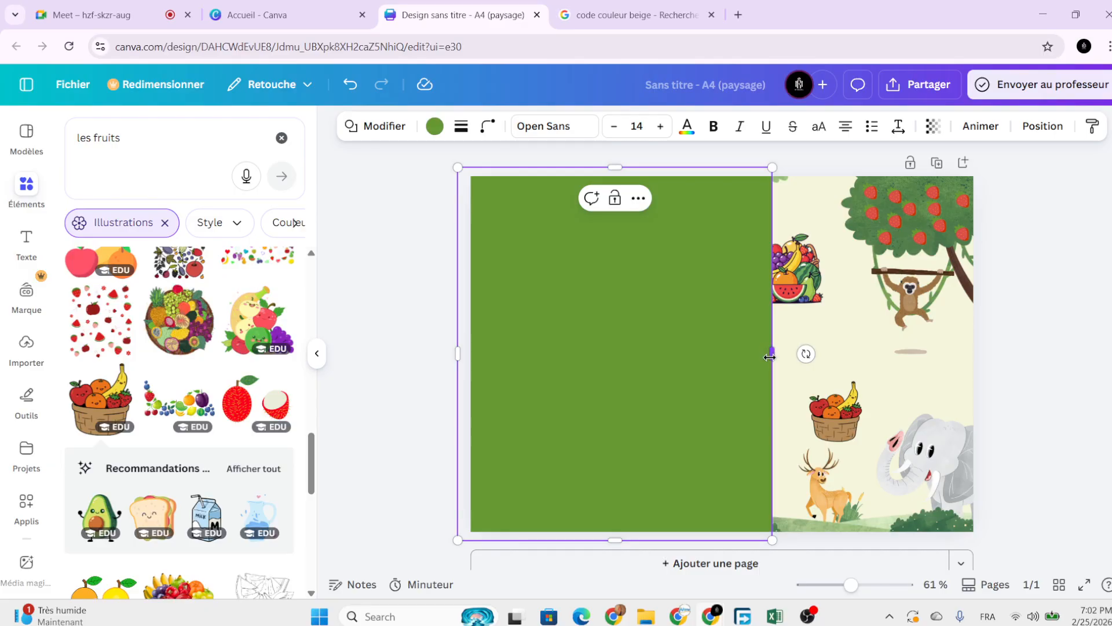
{"action": "left_click_drag", "start_coordinate": [770, 357], "coordinate": [987, 380]}
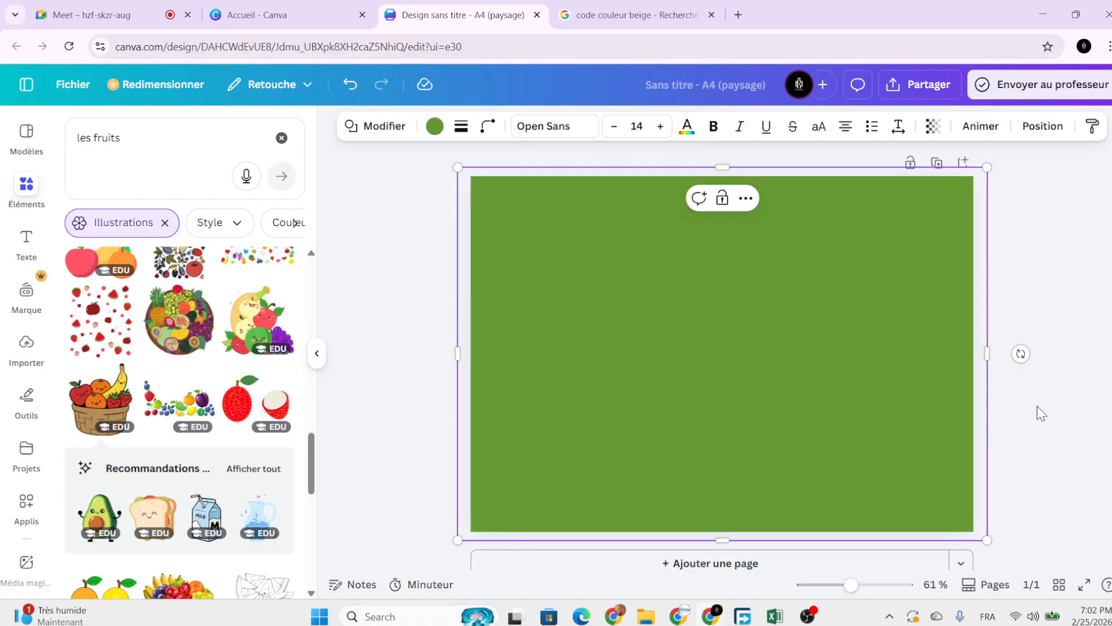
Change the full-page rectangle's fill colour from green to black.
{"action": "left_click", "coordinate": [448, 259]}
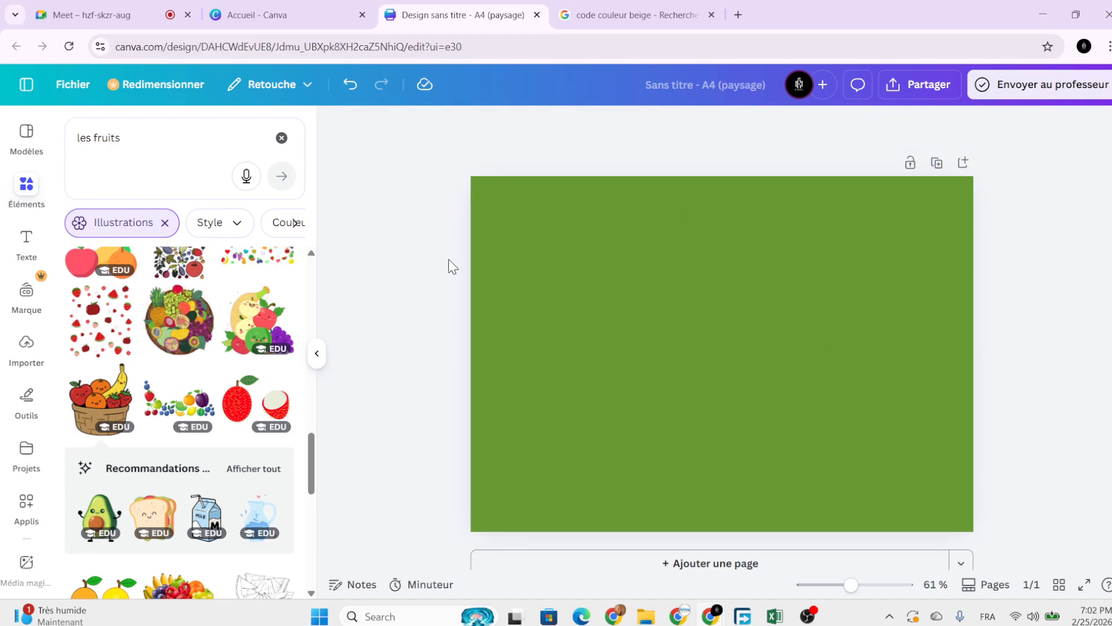
{"action": "left_click", "coordinate": [568, 292]}
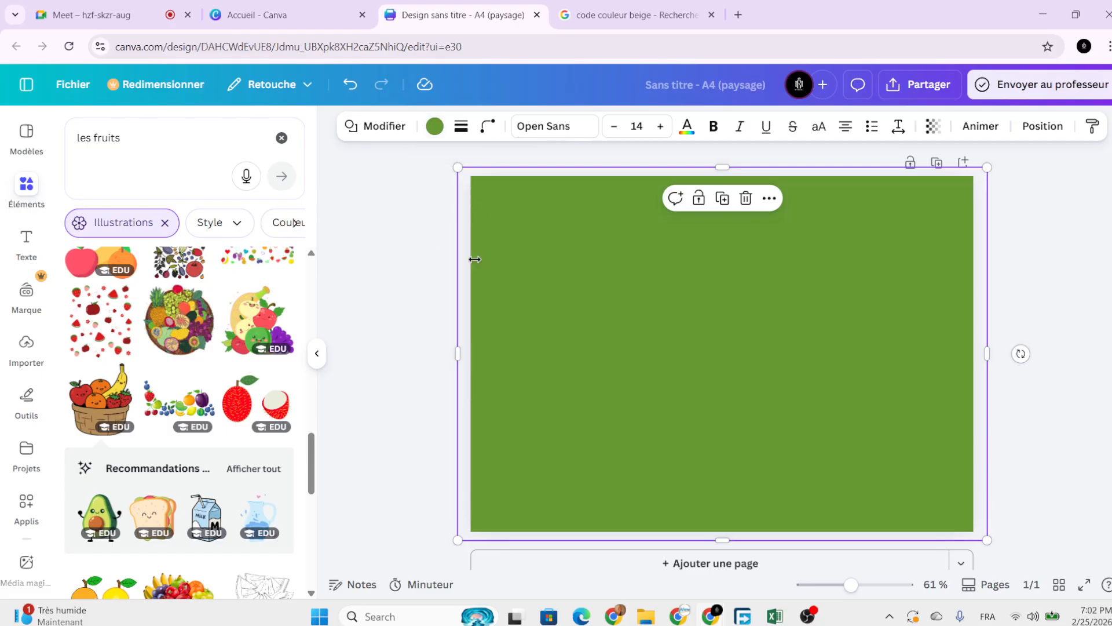
{"action": "left_click", "coordinate": [436, 128]}
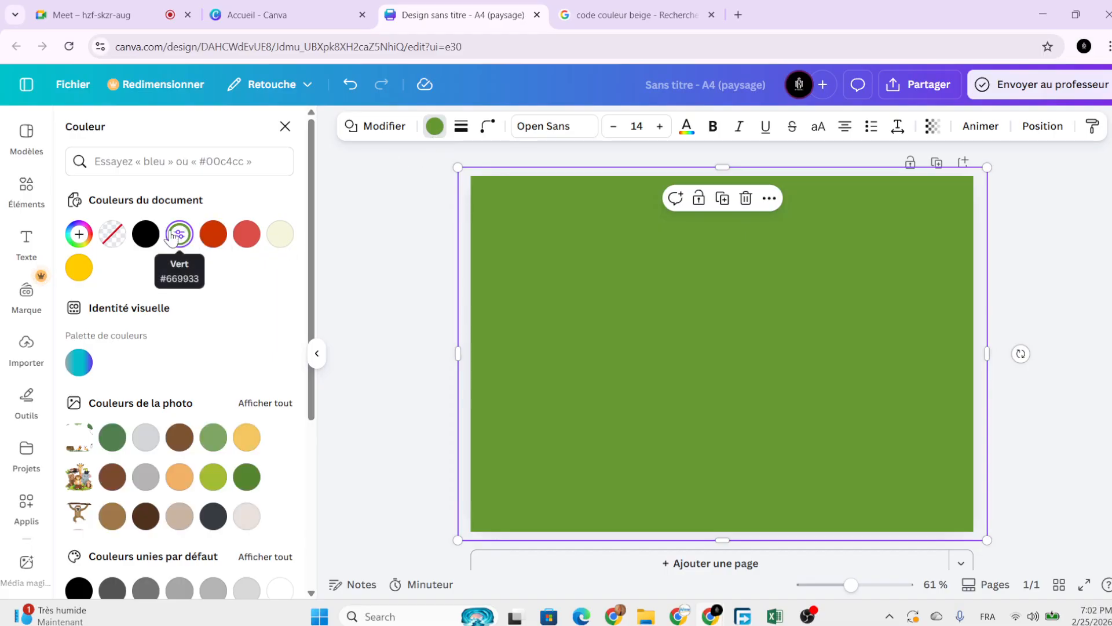
{"action": "left_click", "coordinate": [146, 235]}
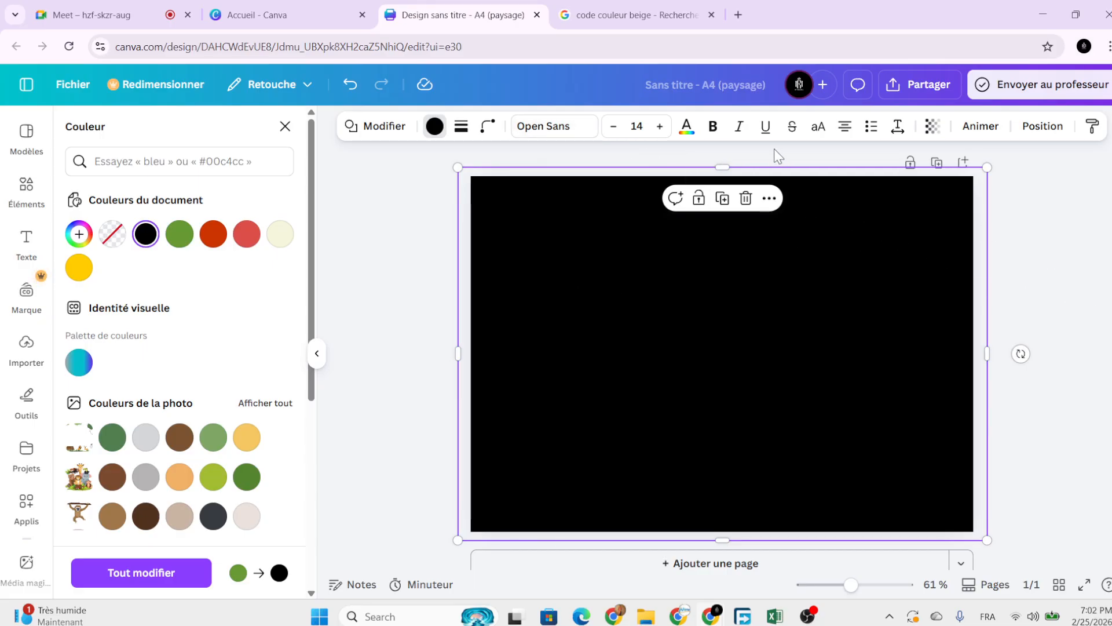
Set the black overlay's transparency to 30 so the jungle shows through.
{"action": "left_click", "coordinate": [932, 126]}
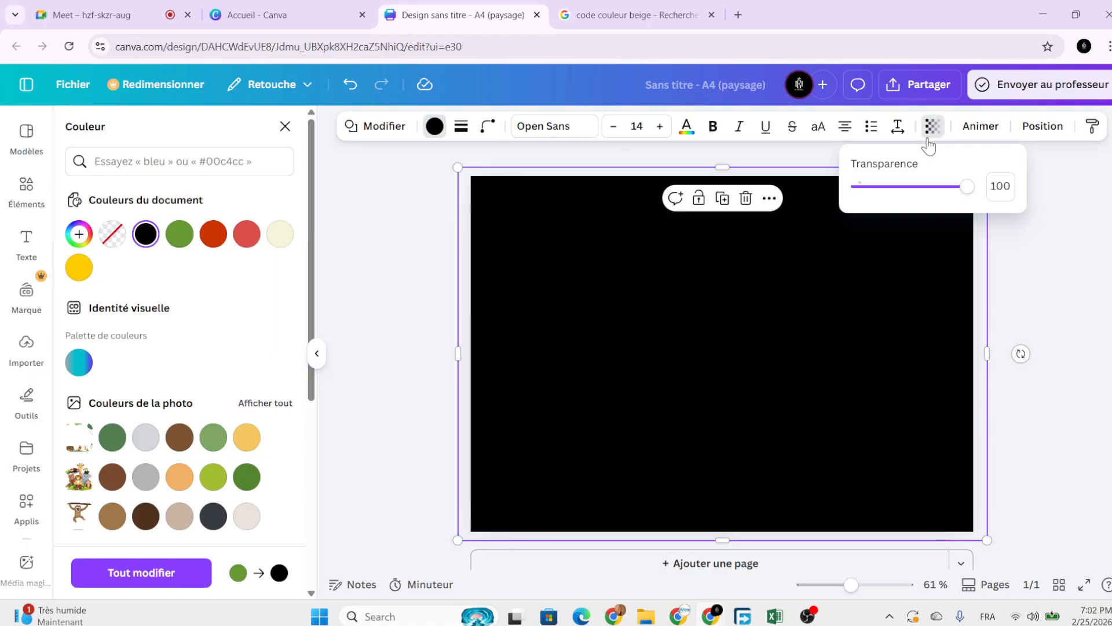
{"action": "left_click_drag", "start_coordinate": [967, 192], "coordinate": [898, 226]}
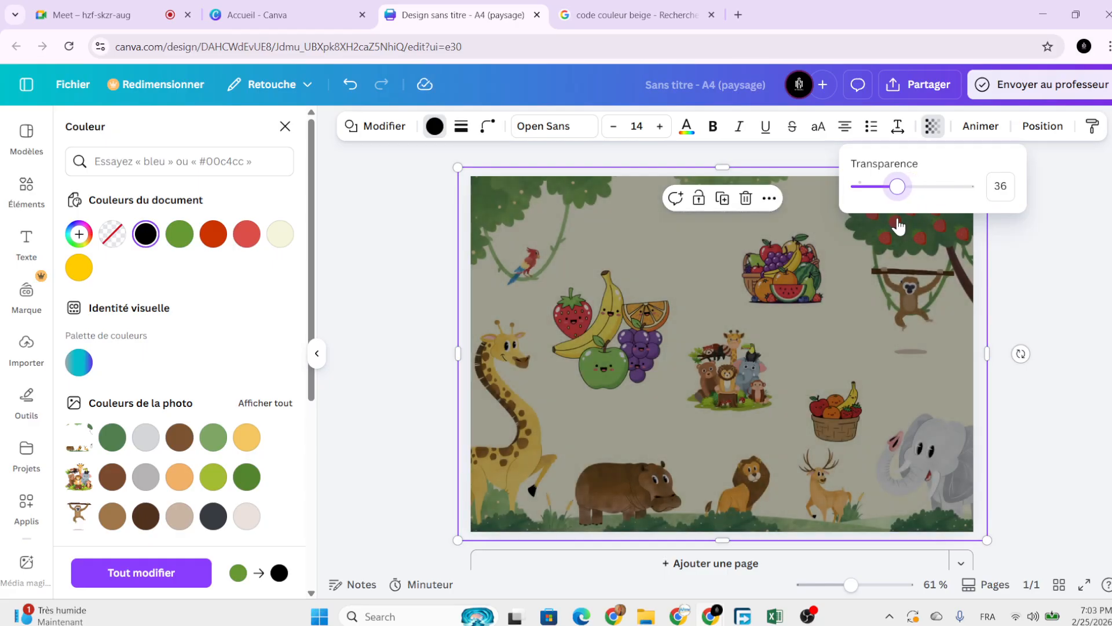
{"action": "left_click", "coordinate": [1000, 185]}
{"action": "type", "text": "30"}
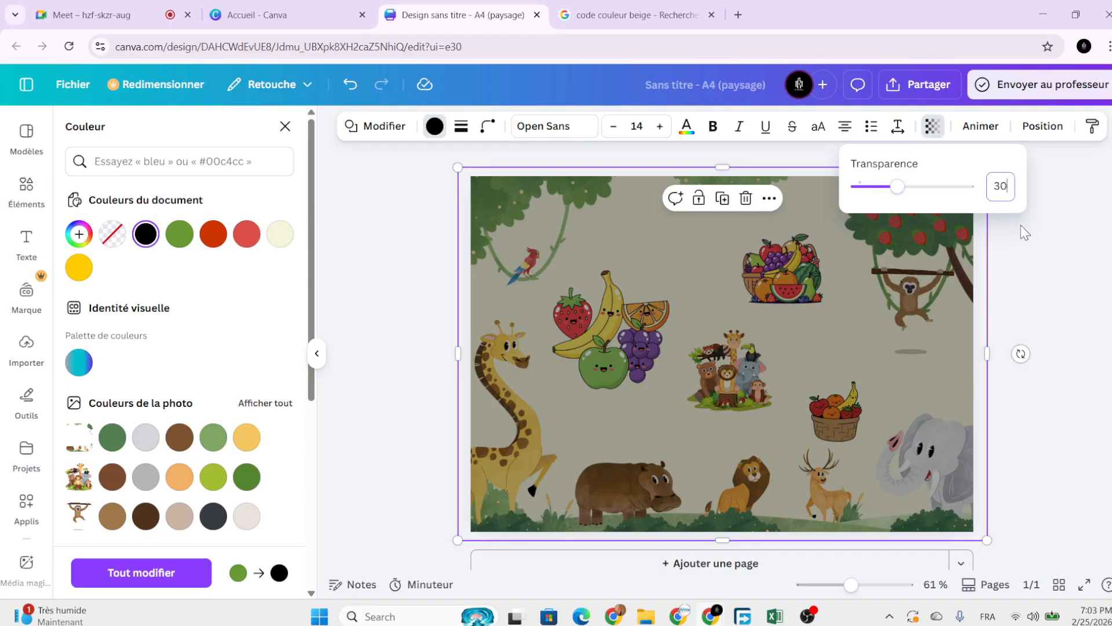
{"action": "key", "text": "Return"}
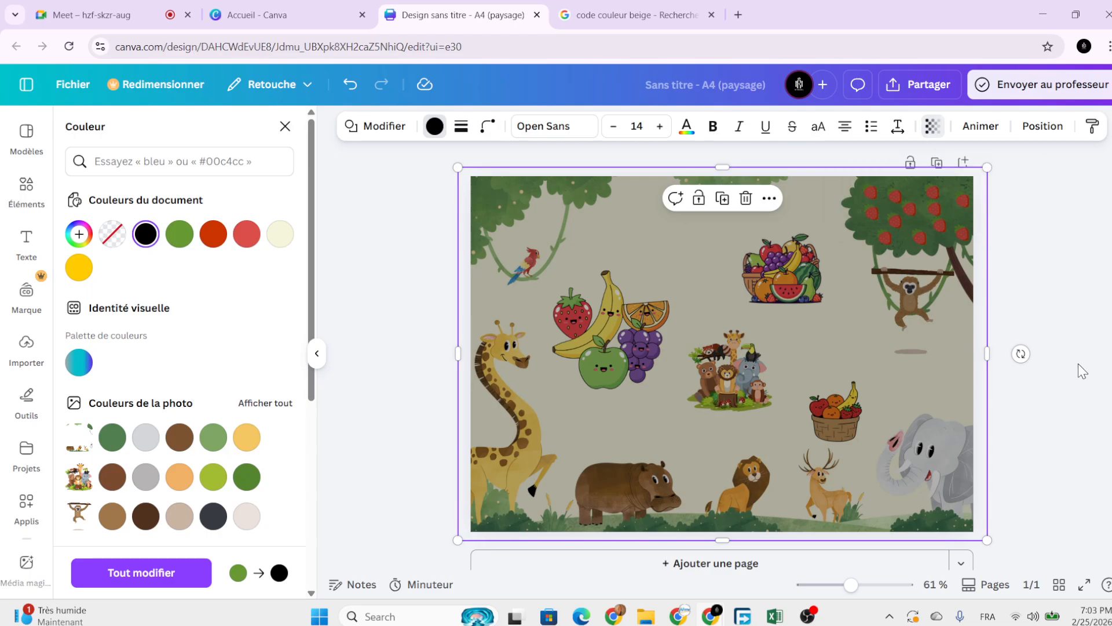
{"action": "left_click", "coordinate": [1079, 364]}
{"action": "left_click", "coordinate": [1083, 373]}
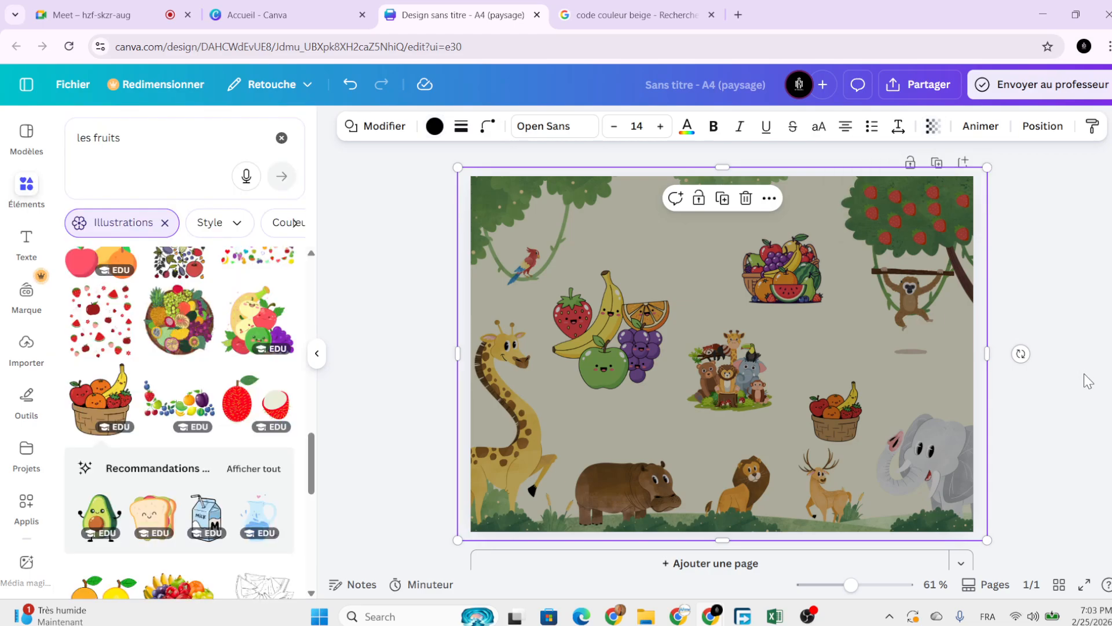
{"action": "left_click", "coordinate": [1083, 373]}
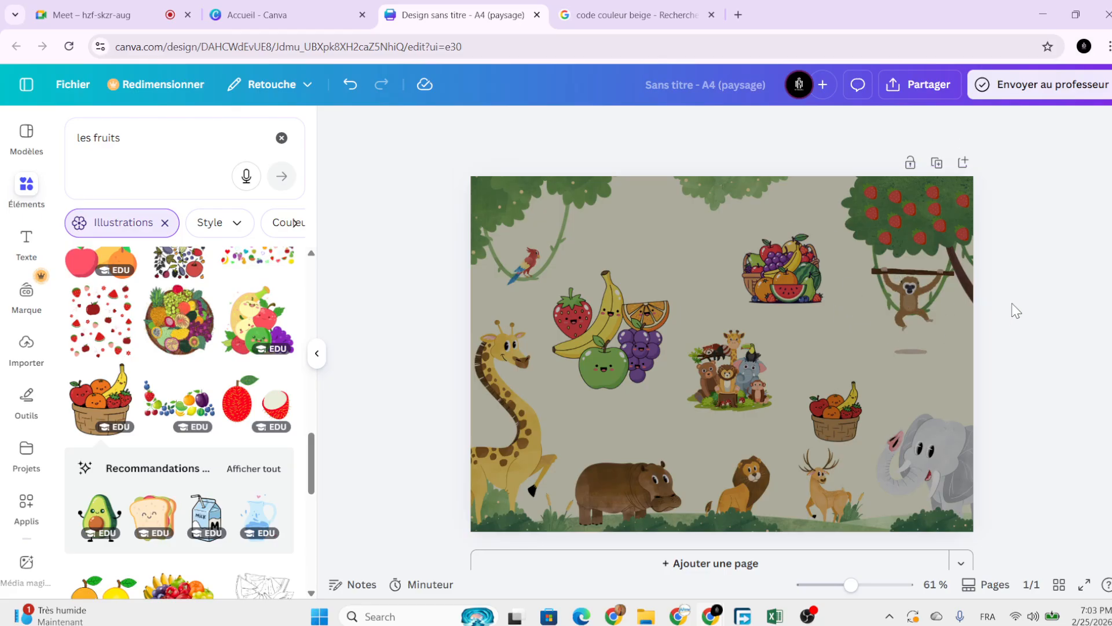
Lock the dark overlay, then box-select the fruit cluster, animal group and basket together.
{"action": "left_click", "coordinate": [943, 329]}
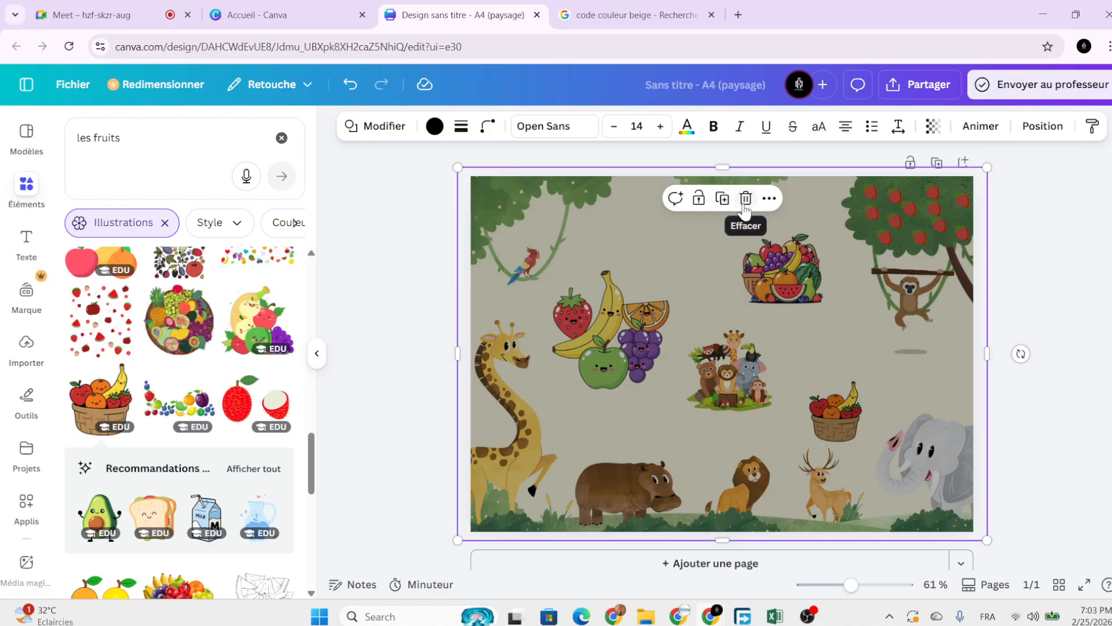
{"action": "left_click", "coordinate": [701, 202]}
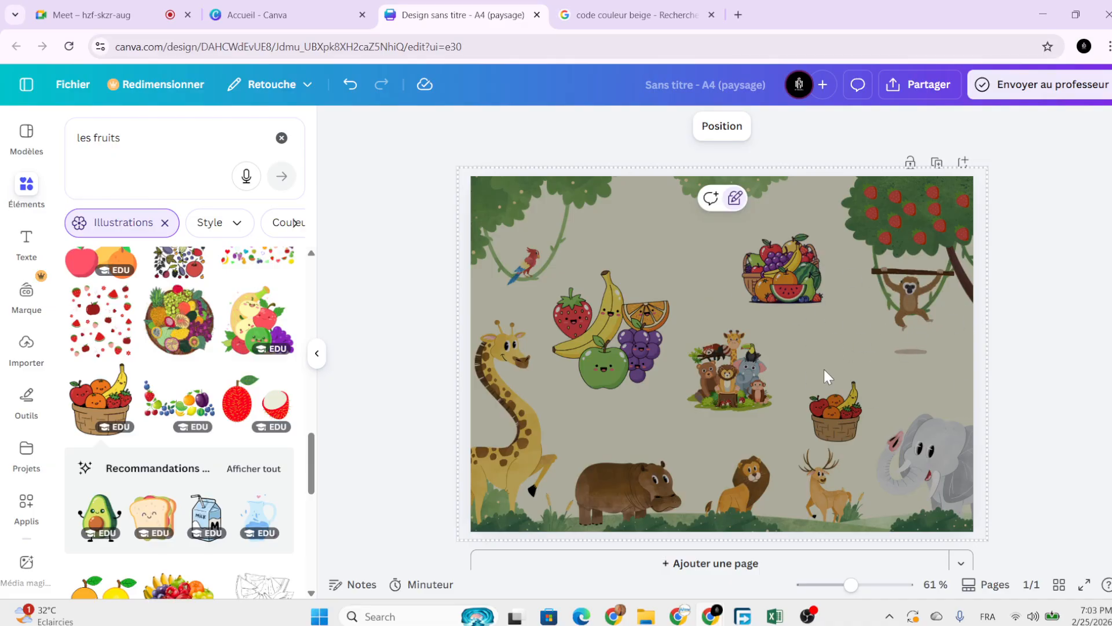
{"action": "left_click", "coordinate": [713, 360]}
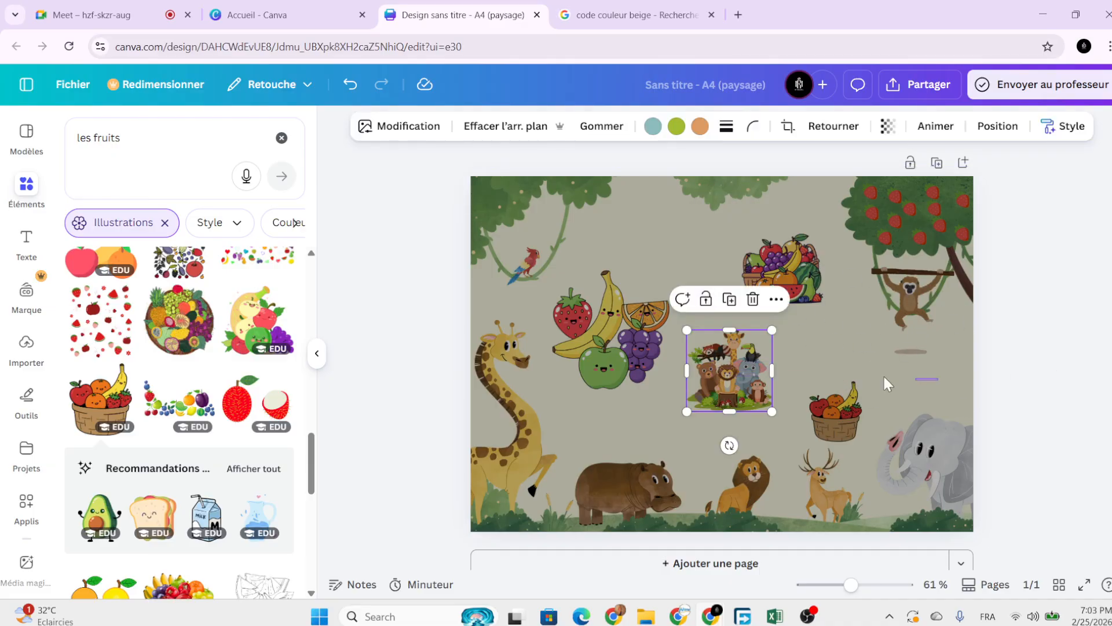
{"action": "left_click", "coordinate": [905, 363]}
{"action": "left_click_drag", "start_coordinate": [940, 314], "coordinate": [547, 442]}
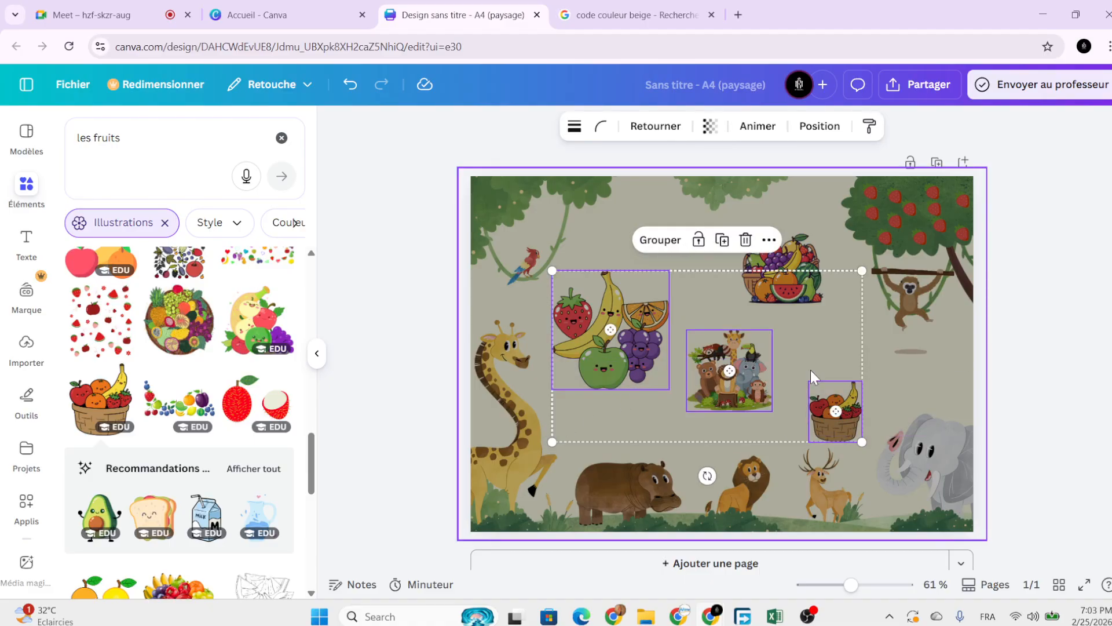
{"action": "left_click", "coordinate": [990, 353]}
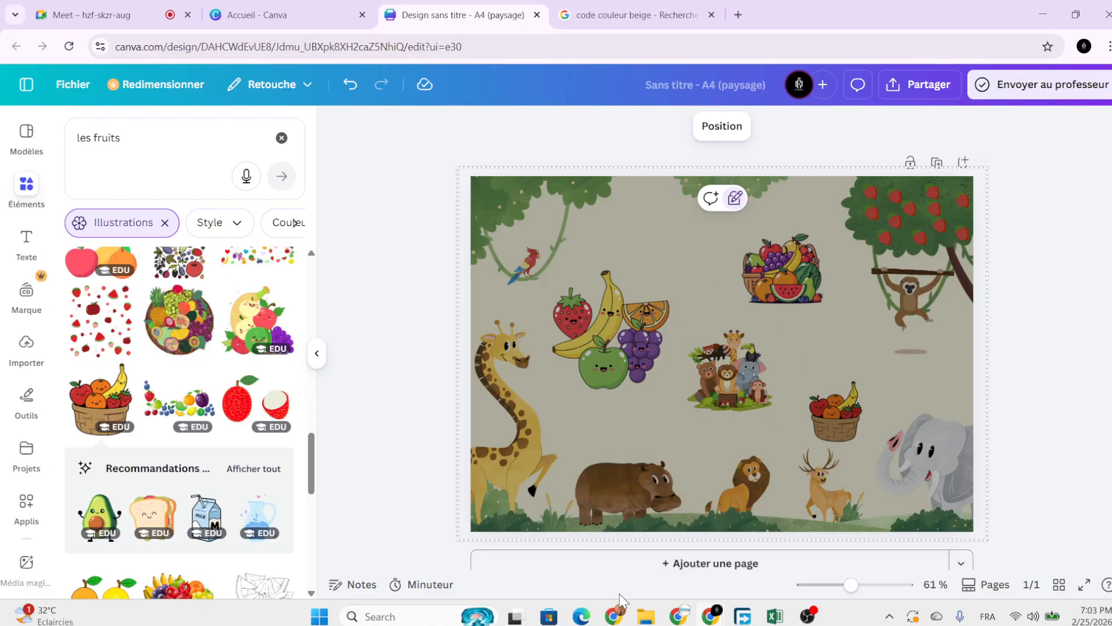
Check the Google Meet call tab, then return to the Canva jungle design.
{"action": "mouse_move", "coordinate": [614, 619]}
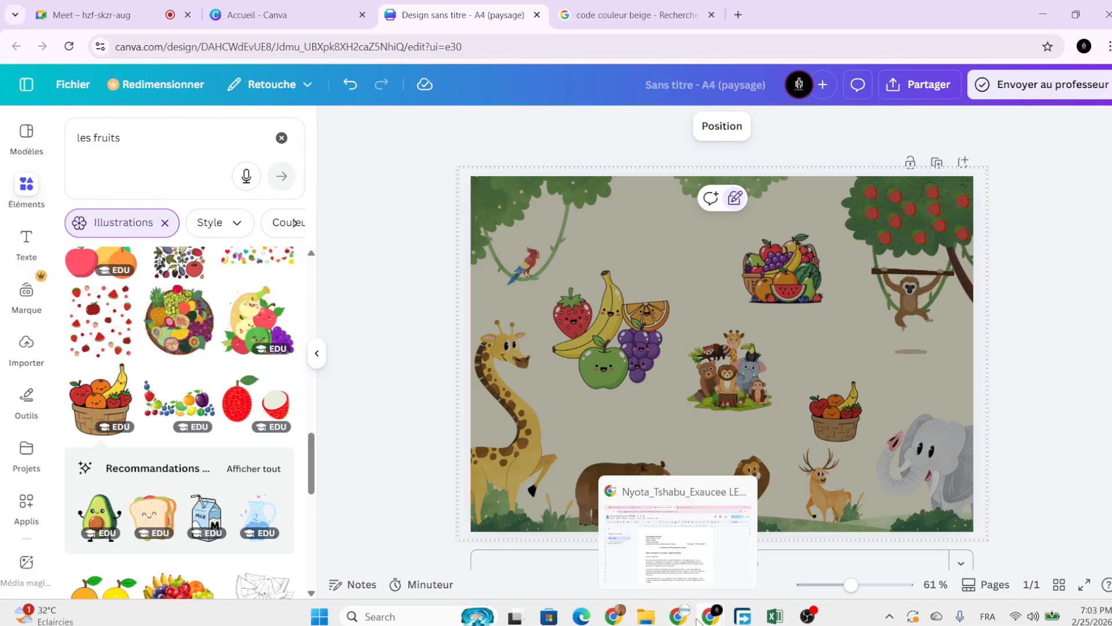
{"action": "mouse_move", "coordinate": [717, 620]}
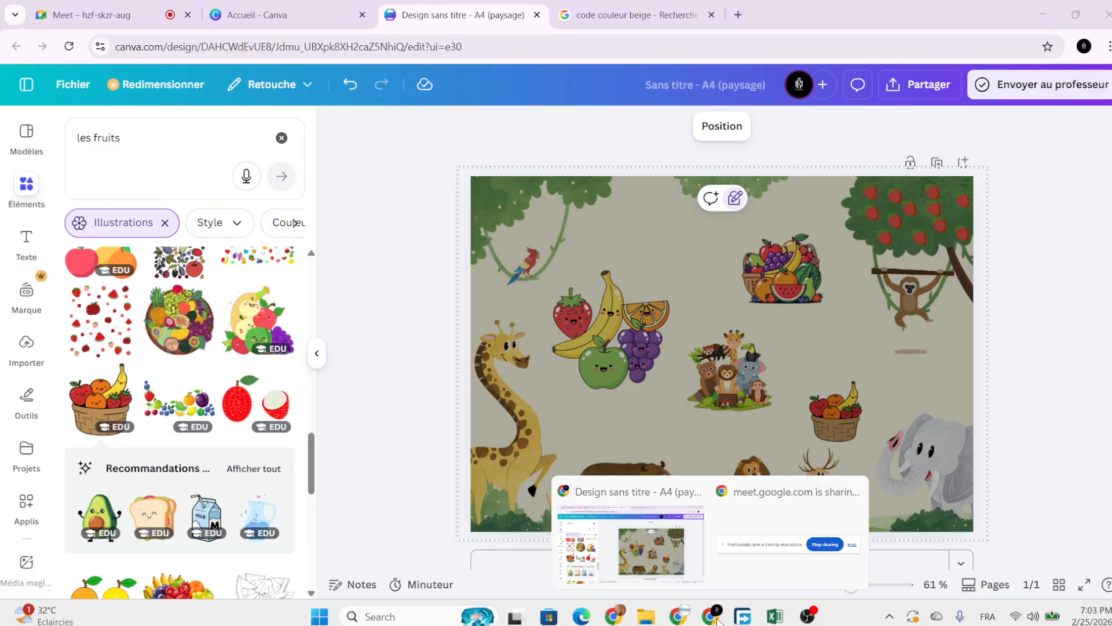
{"action": "left_click", "coordinate": [131, 13]}
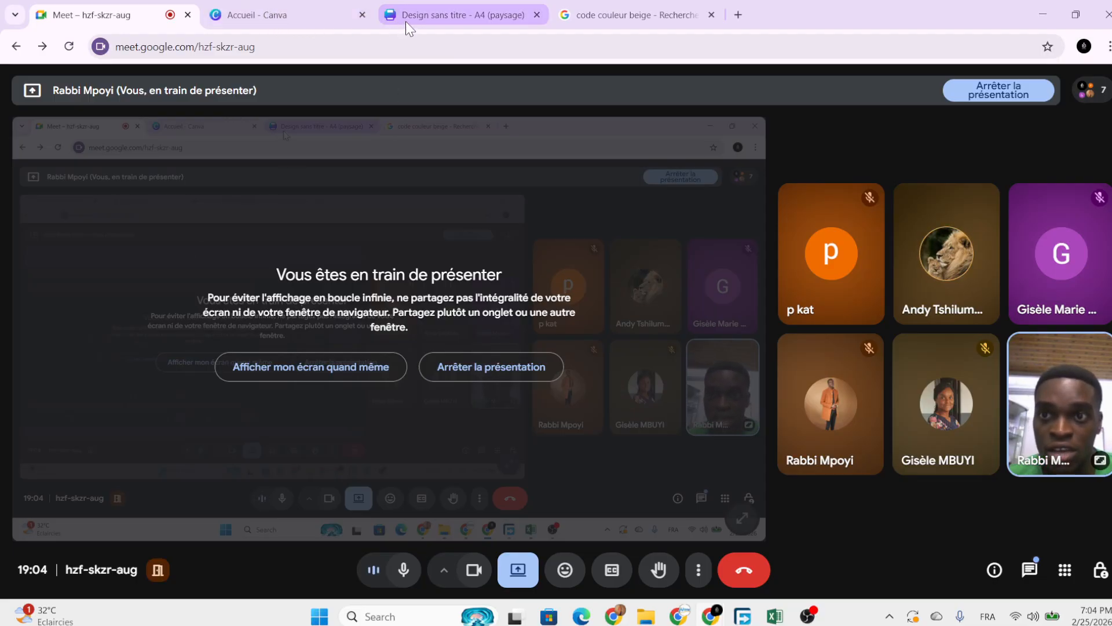
{"action": "left_click", "coordinate": [302, 12]}
{"action": "left_click", "coordinate": [440, 23]}
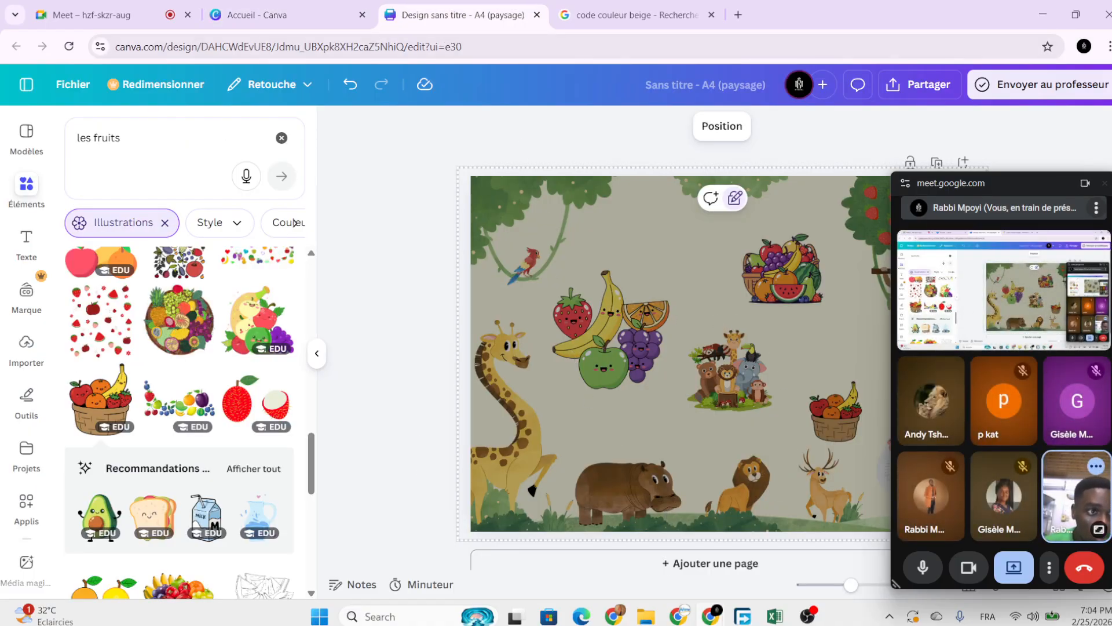
Close the floating call window over the canvas and go back to Google Meet.
{"action": "mouse_move", "coordinate": [1070, 276]}
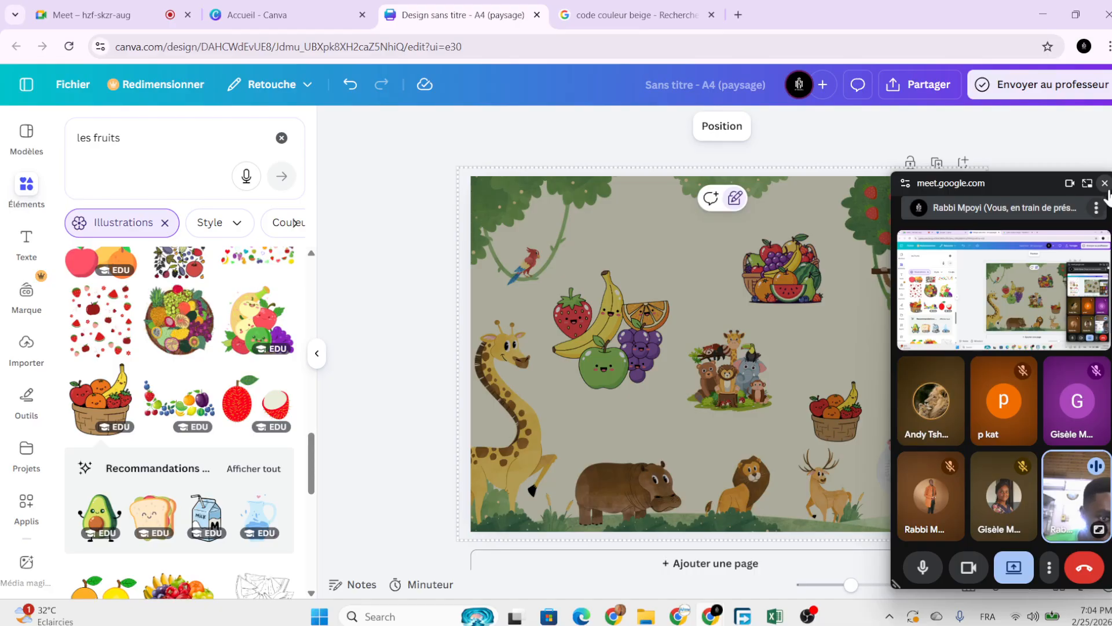
{"action": "left_click", "coordinate": [1104, 183]}
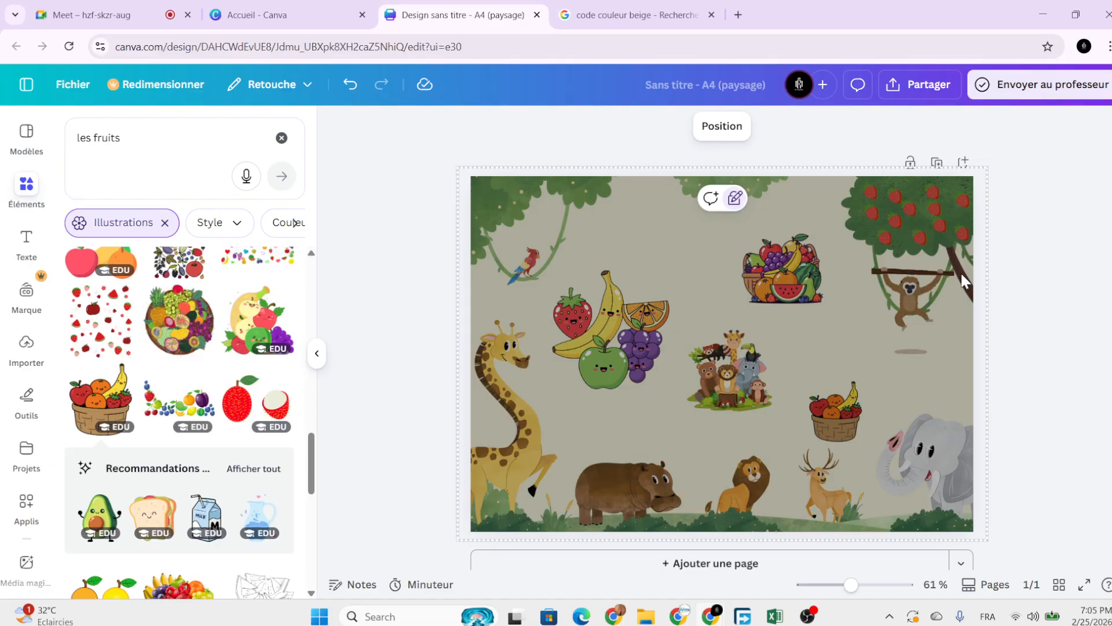
{"action": "left_click", "coordinate": [141, 17]}
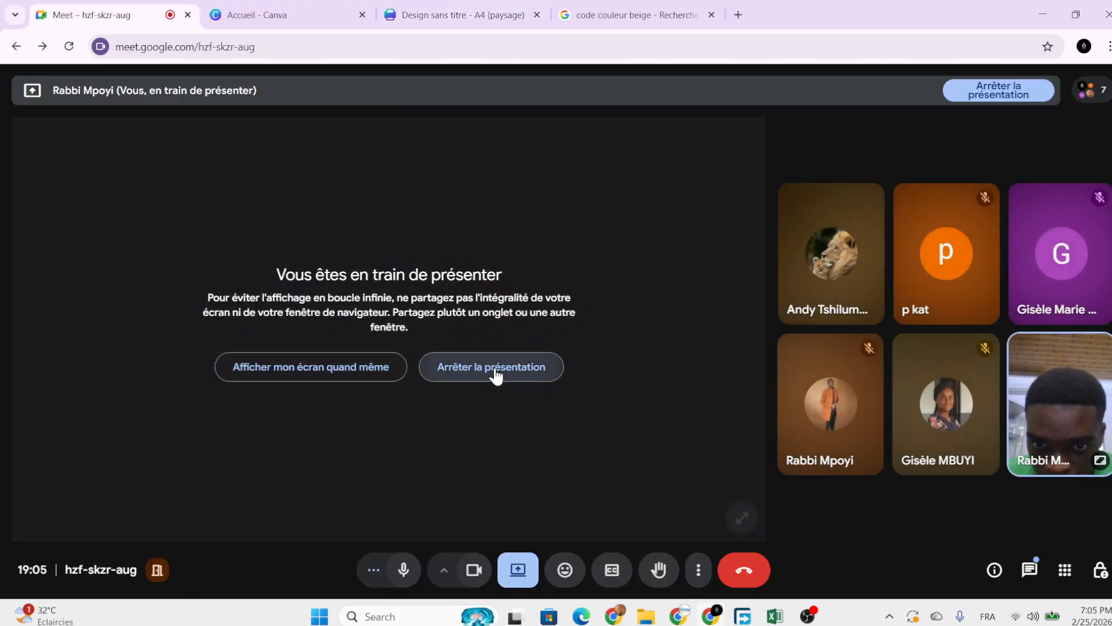
Stop the screen presentation with 'Arrêter la présentation'.
{"action": "left_click", "coordinate": [495, 366]}
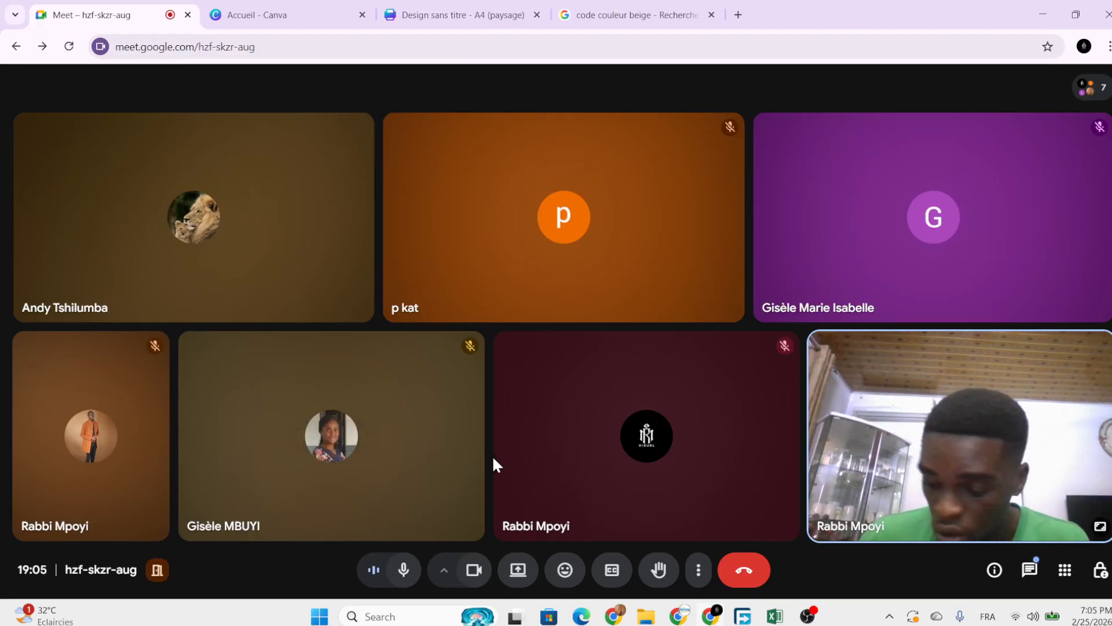
{"action": "mouse_move", "coordinate": [494, 458]}
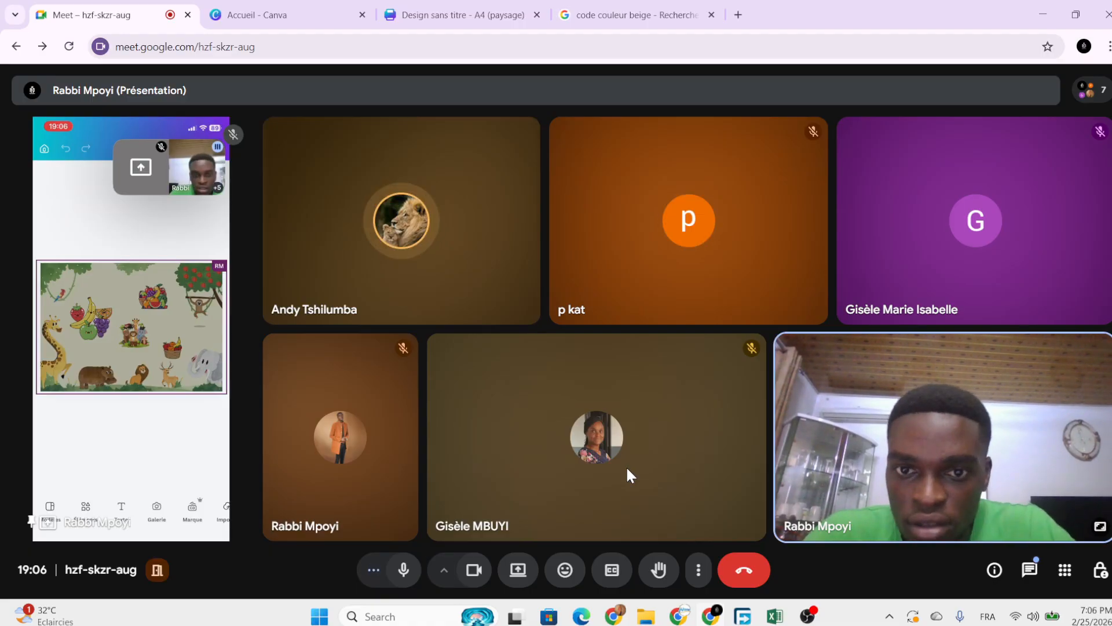
Mute one participant's microphone for everyone.
{"action": "left_click", "coordinate": [408, 227]}
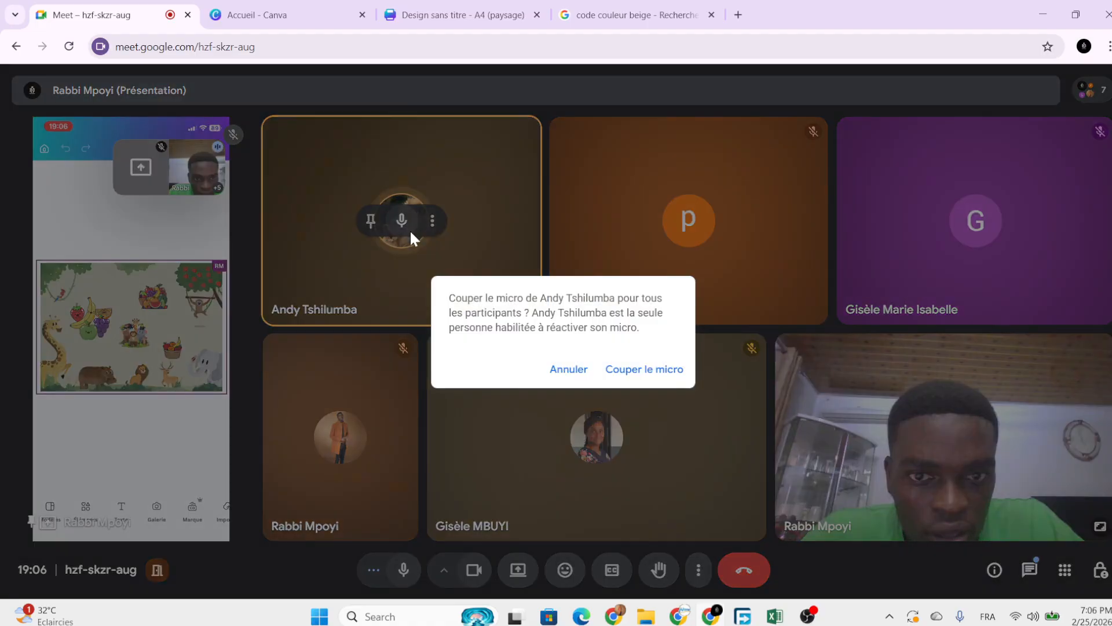
{"action": "left_click", "coordinate": [568, 369]}
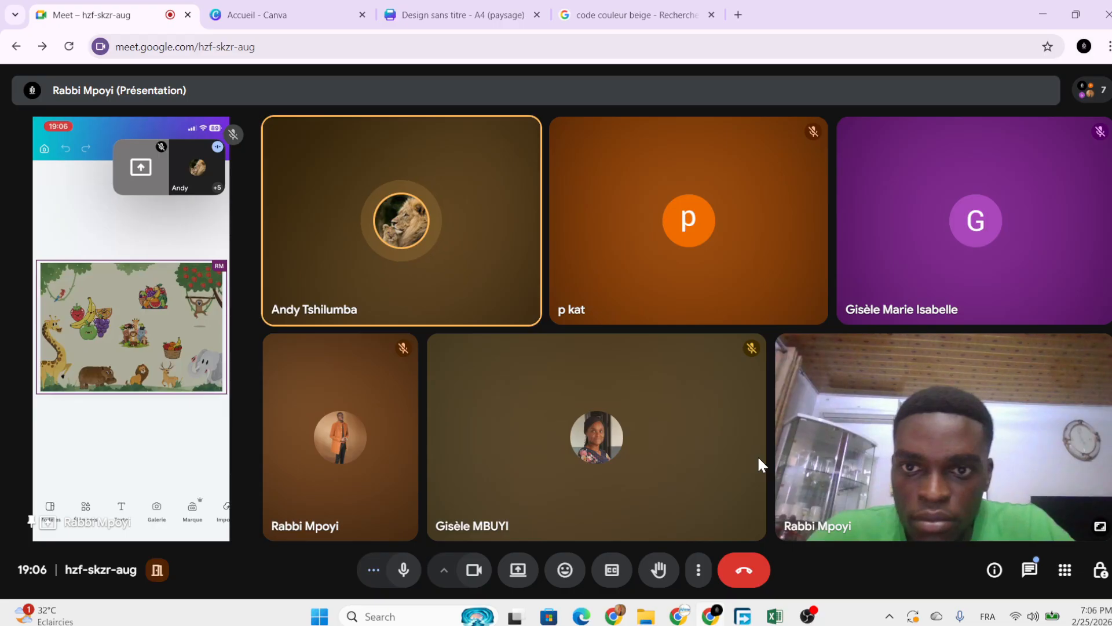
{"action": "left_click", "coordinate": [404, 226]}
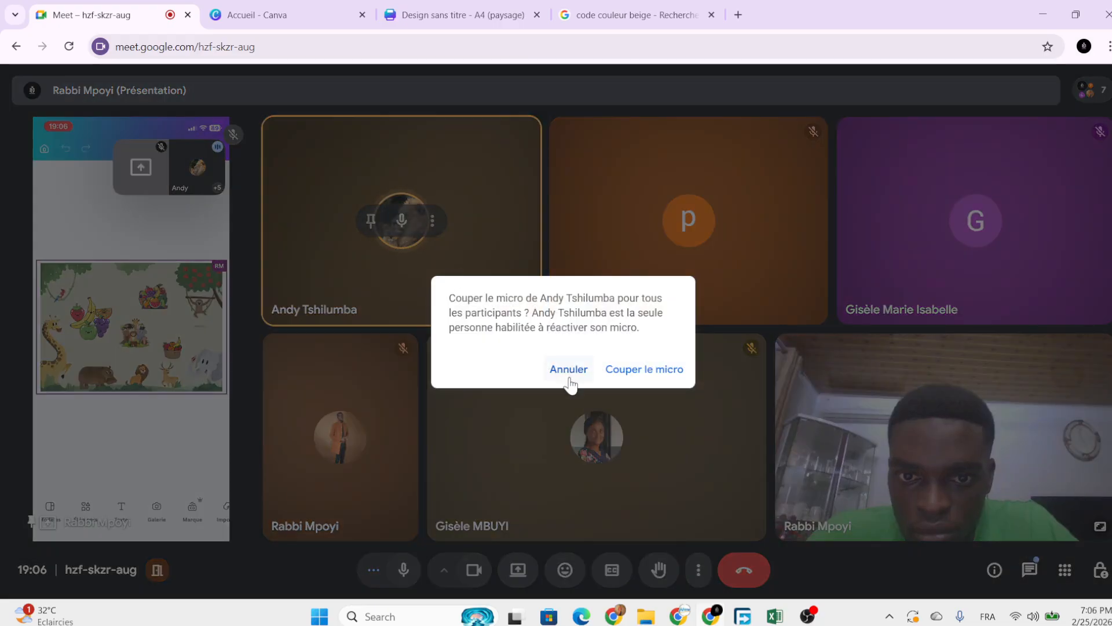
{"action": "left_click", "coordinate": [629, 374]}
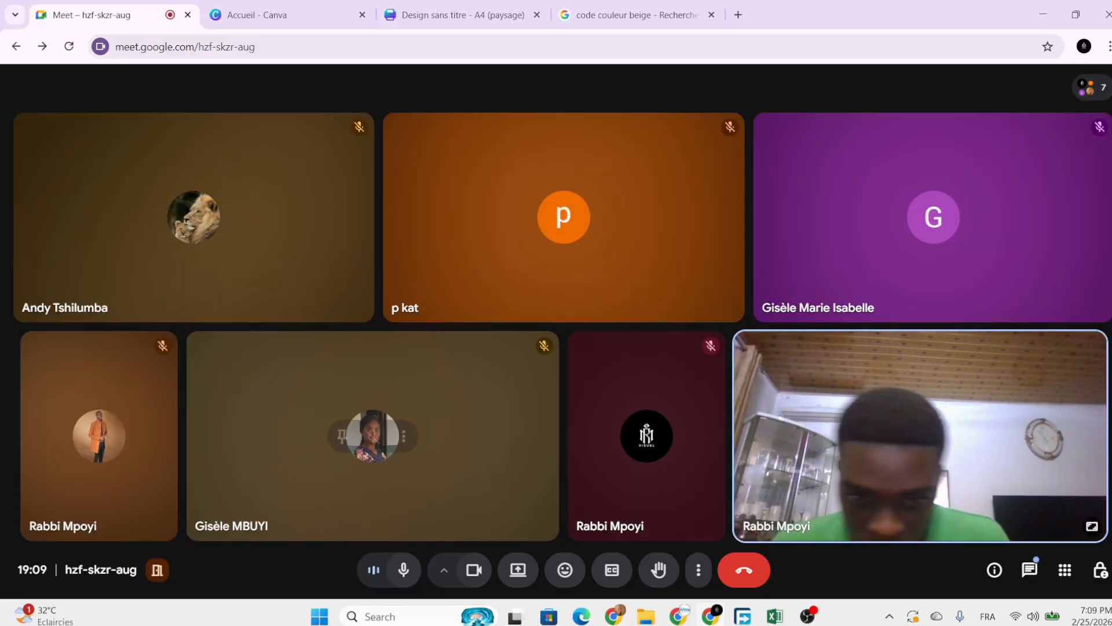
Present the entire screen again and return to the Canva jungle design.
{"action": "left_click", "coordinate": [518, 570]}
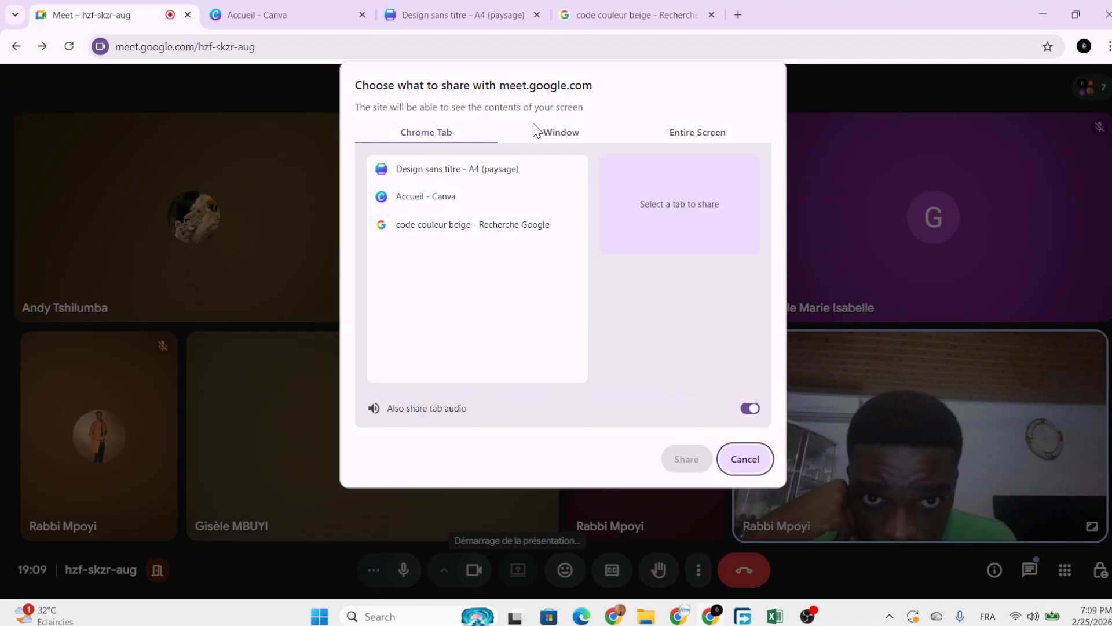
{"action": "left_click", "coordinate": [680, 134]}
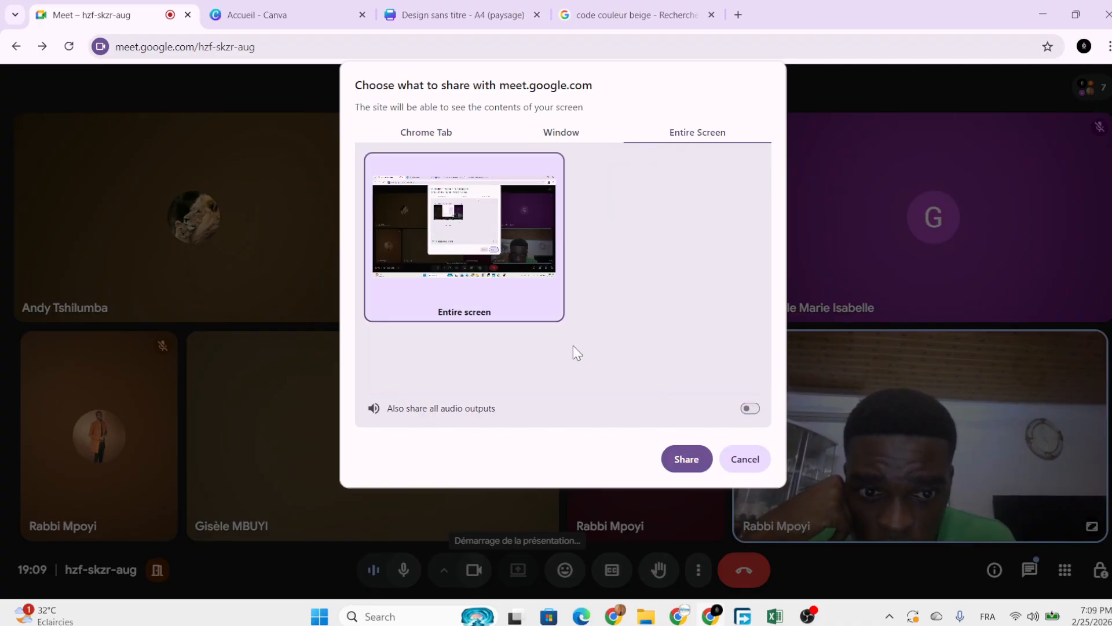
{"action": "left_click", "coordinate": [685, 461]}
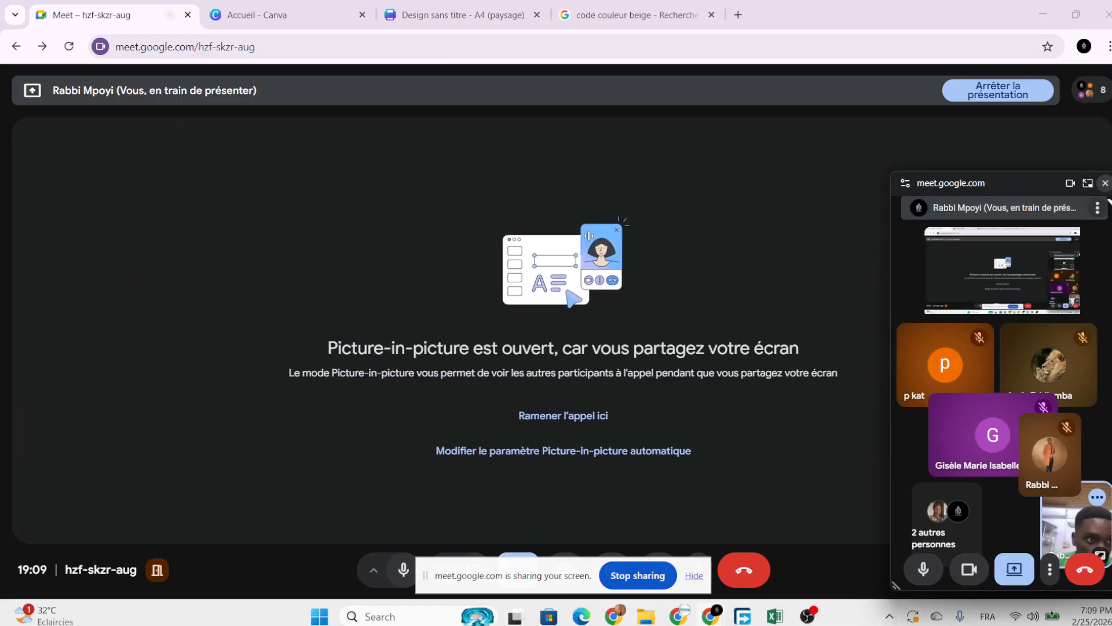
{"action": "left_click", "coordinate": [1105, 183]}
{"action": "left_click", "coordinate": [413, 21]}
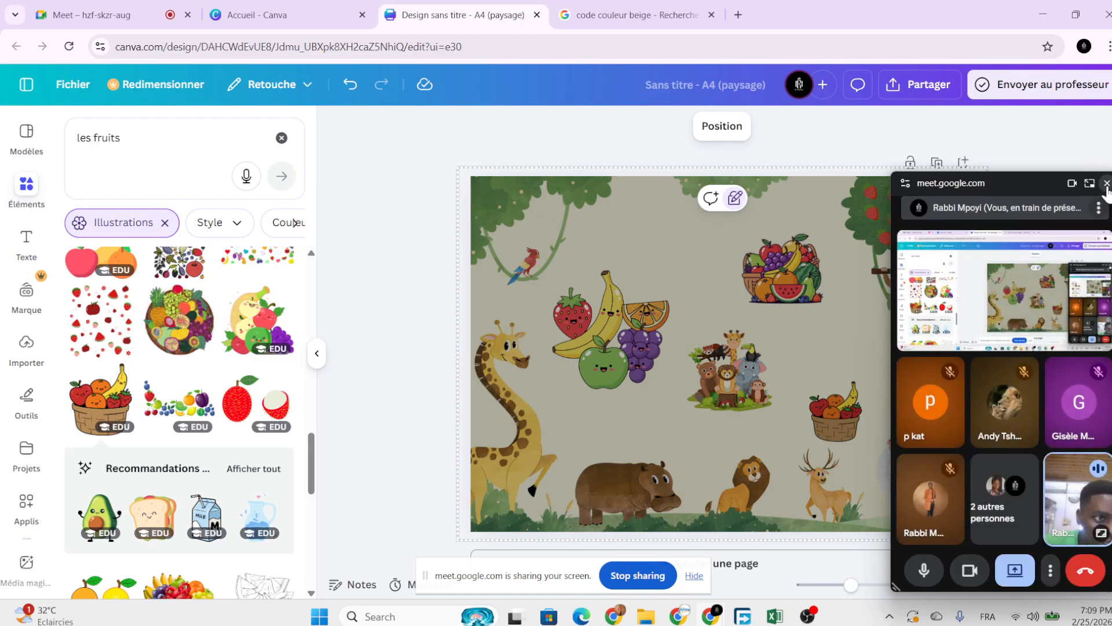
Close the floating call window and hide the Meet screen-sharing notice.
{"action": "left_click", "coordinate": [1107, 185]}
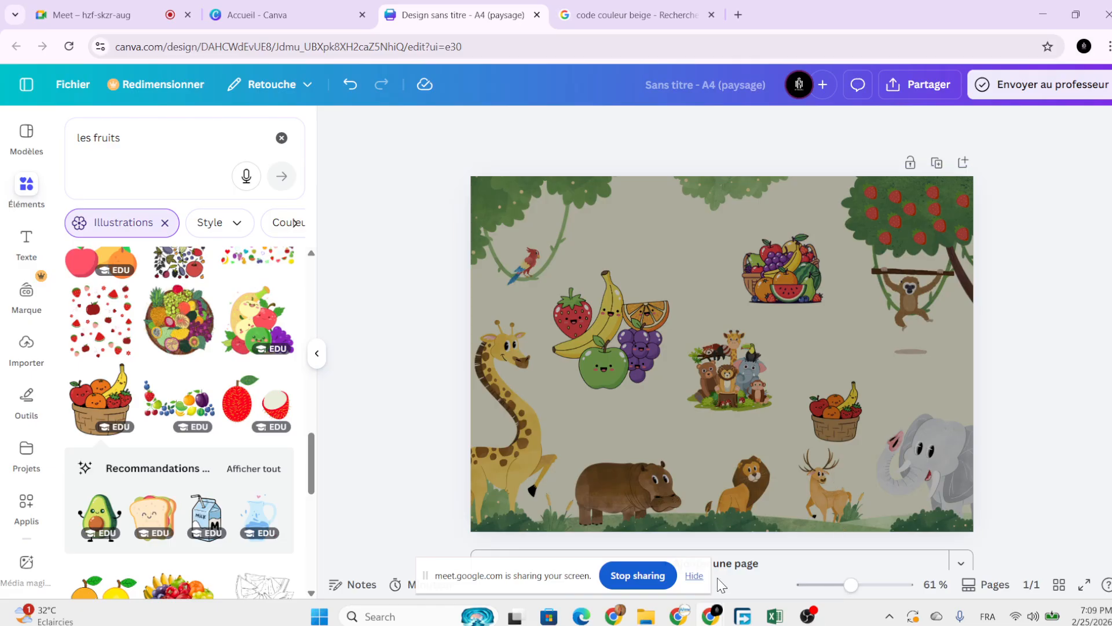
{"action": "left_click", "coordinate": [694, 575]}
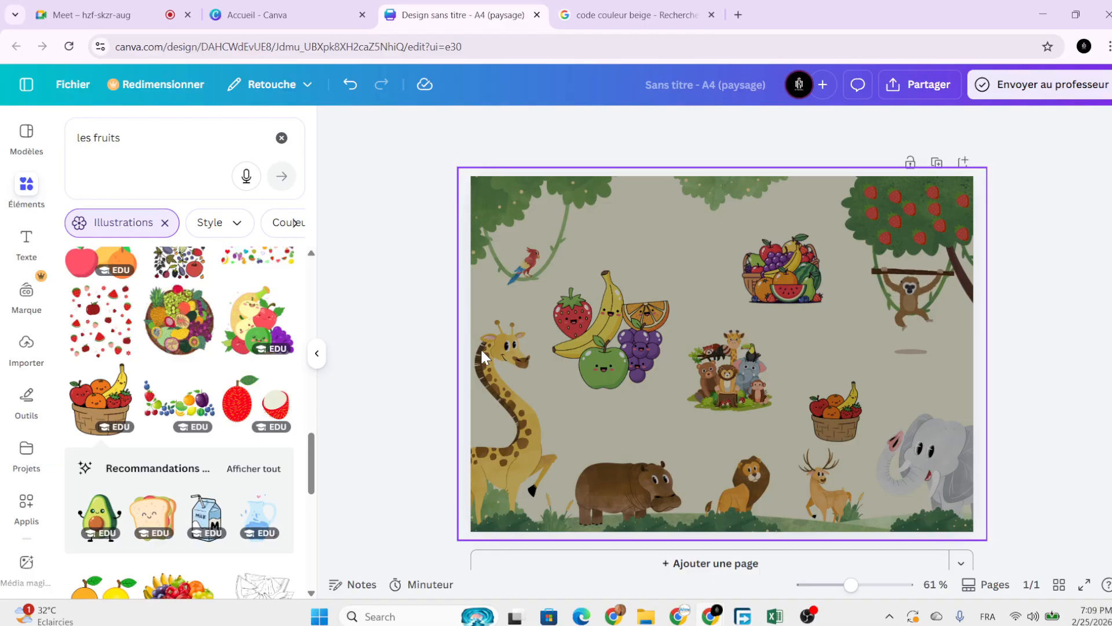
Insert a red square with R and place it over the middle animal group.
{"action": "key", "text": "r"}
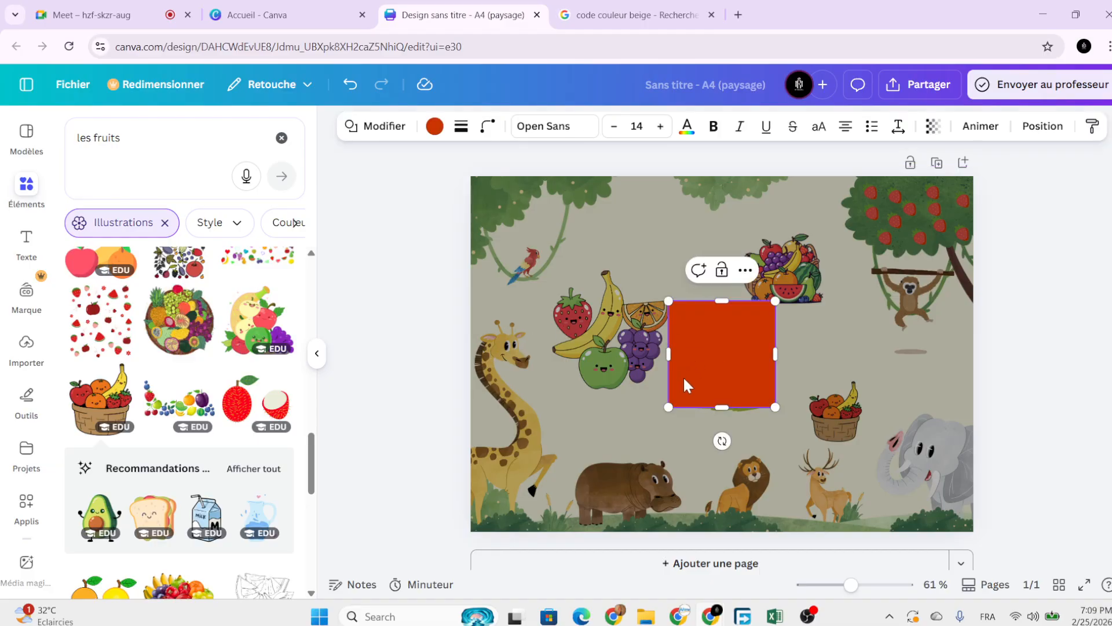
{"action": "mouse_move", "coordinate": [711, 374]}
{"action": "left_mouse_down"}
{"action": "mouse_move", "coordinate": [697, 407]}
{"action": "mouse_move", "coordinate": [705, 377]}
{"action": "mouse_move", "coordinate": [741, 382]}
{"action": "mouse_move", "coordinate": [723, 362]}
{"action": "mouse_move", "coordinate": [703, 373]}
{"action": "left_mouse_up"}
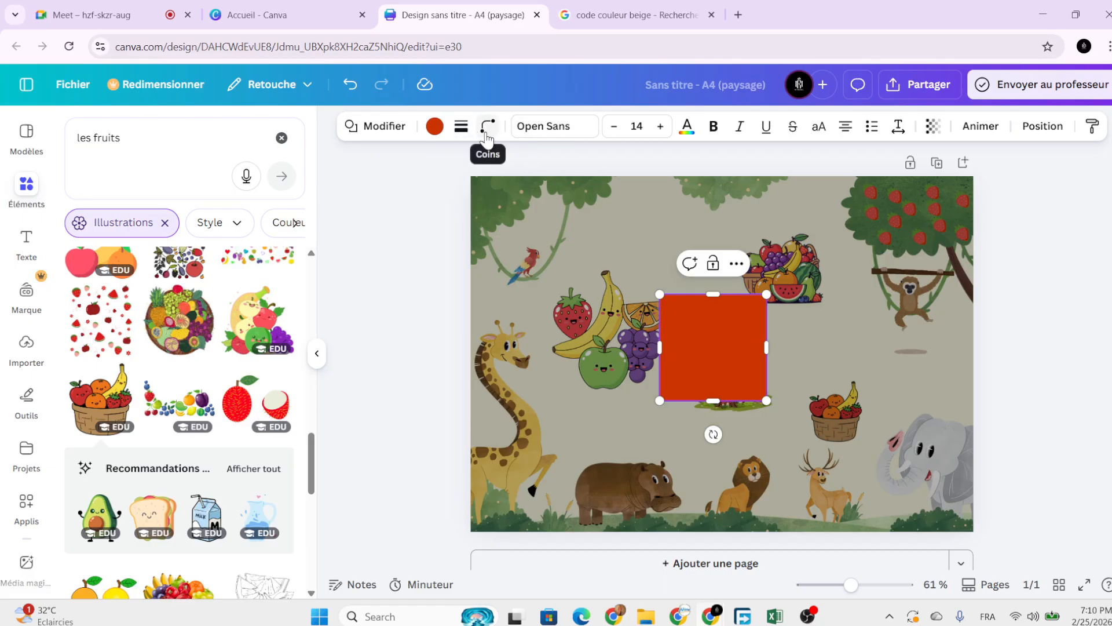
Try the corner-rounding slider, then enter an exact rounding of 40.
{"action": "left_click", "coordinate": [485, 136]}
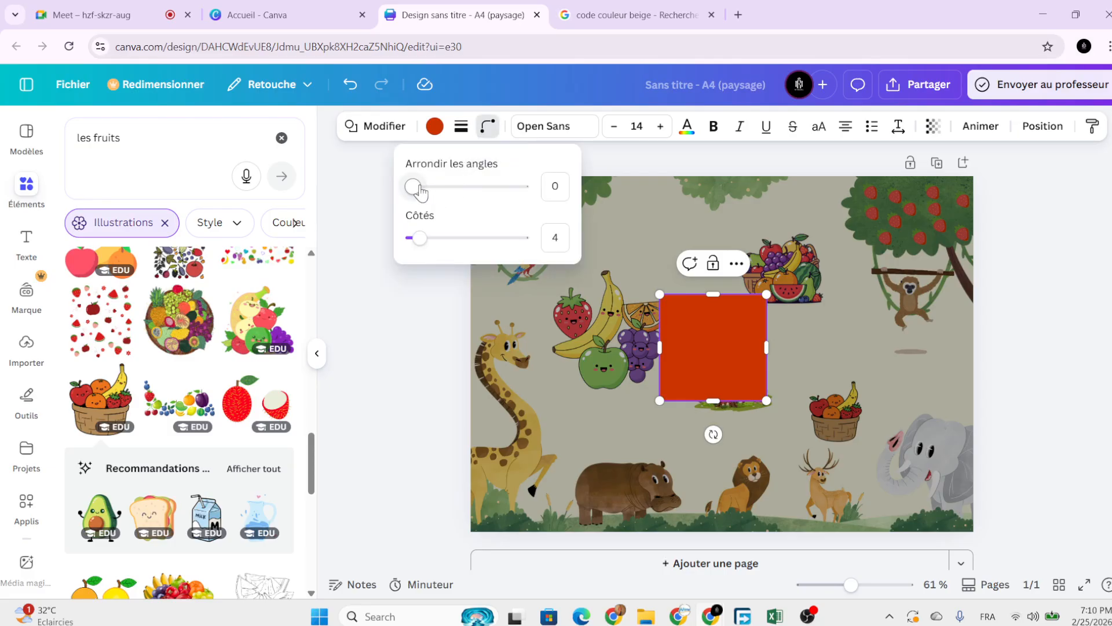
{"action": "left_click_drag", "start_coordinate": [414, 186], "coordinate": [528, 219]}
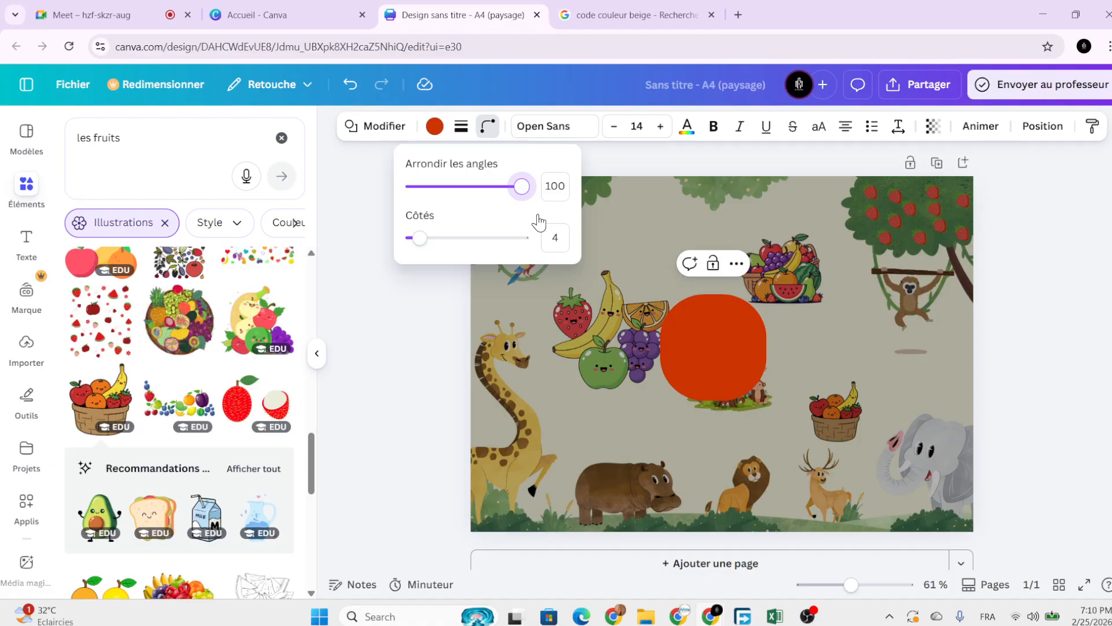
{"action": "left_click_drag", "start_coordinate": [537, 222], "coordinate": [461, 226]}
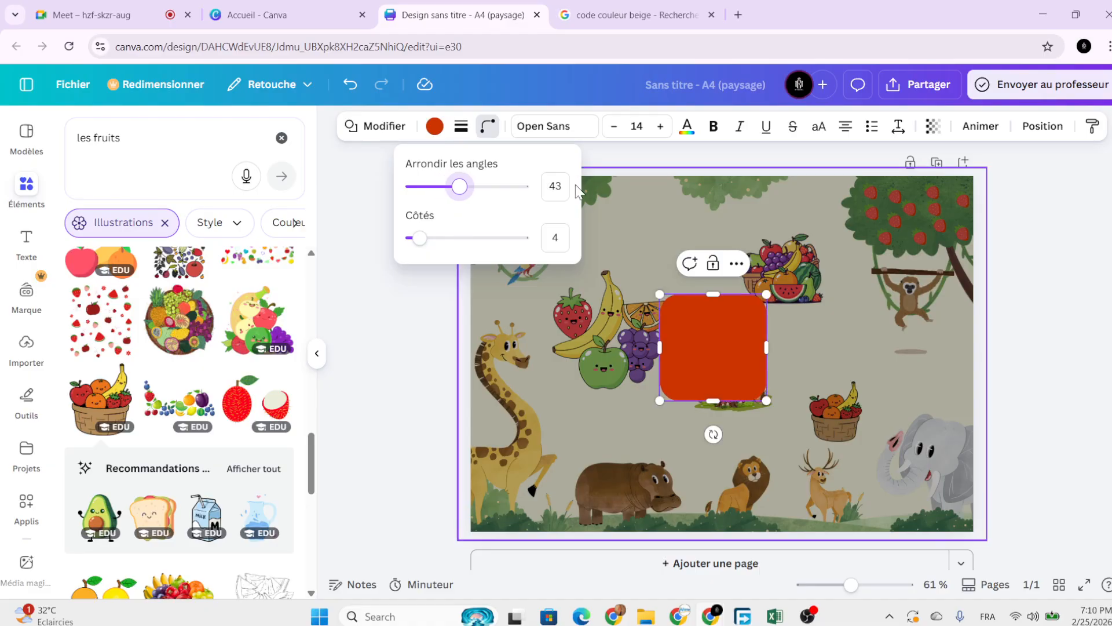
{"action": "left_click", "coordinate": [553, 186]}
{"action": "double_click", "coordinate": [548, 188]}
{"action": "type", "text": "40"}
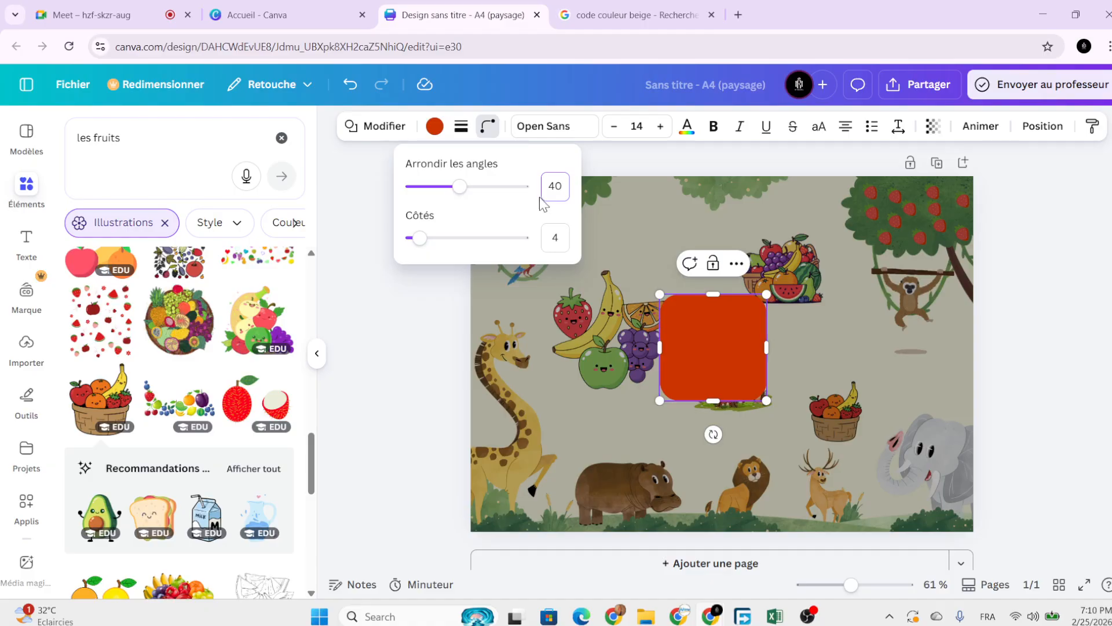
{"action": "key", "text": "Return"}
Experiment with the side count, keeping the shape four-sided with rounding 40.
{"action": "left_click_drag", "start_coordinate": [419, 244], "coordinate": [507, 272]}
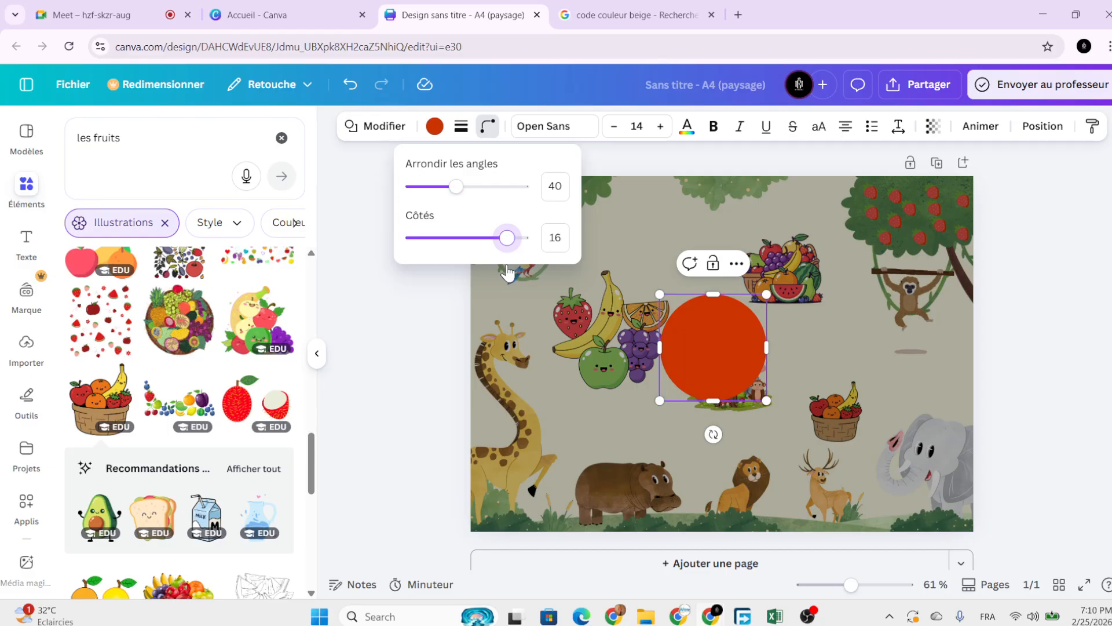
{"action": "left_click_drag", "start_coordinate": [508, 271], "coordinate": [458, 264]}
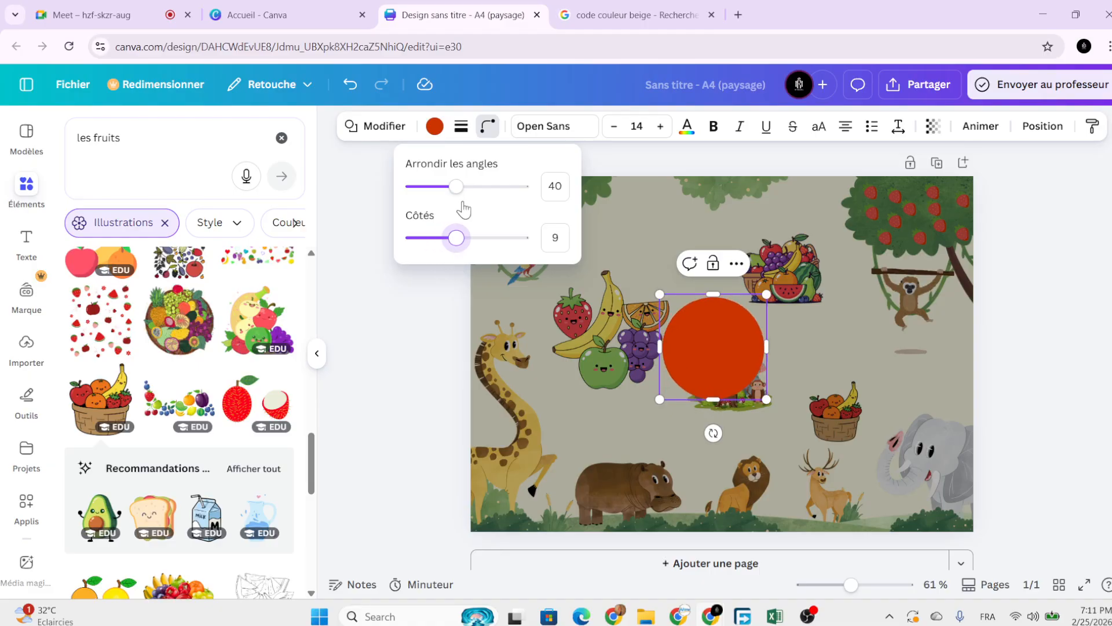
{"action": "left_click_drag", "start_coordinate": [460, 188], "coordinate": [442, 202]}
{"action": "left_click_drag", "start_coordinate": [453, 243], "coordinate": [420, 248]}
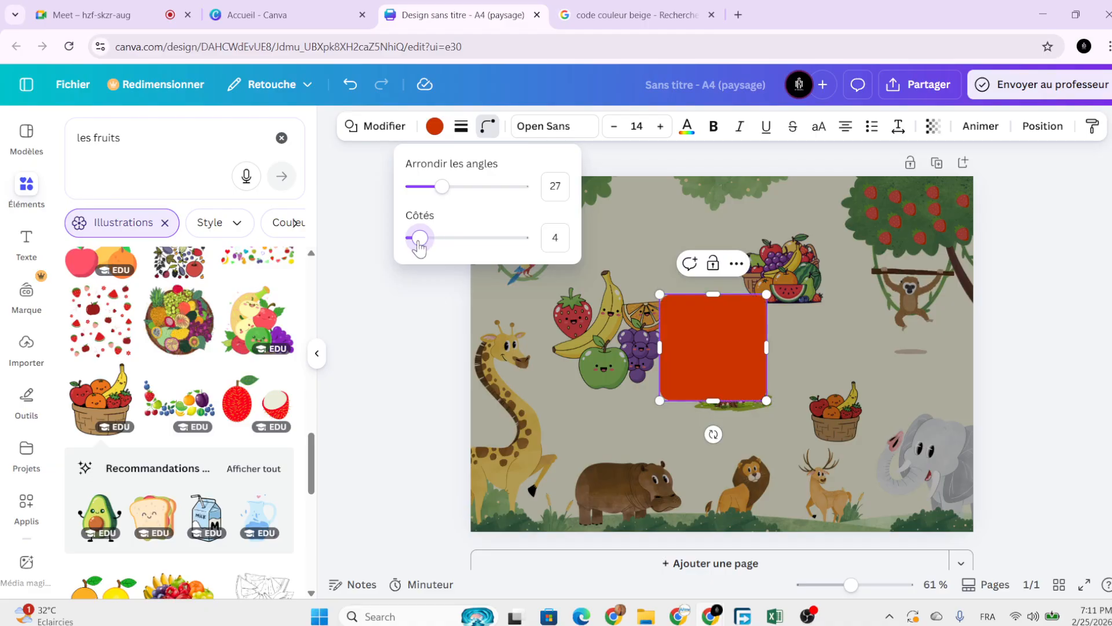
{"action": "left_click", "coordinate": [552, 188]}
{"action": "type", "text": "40"}
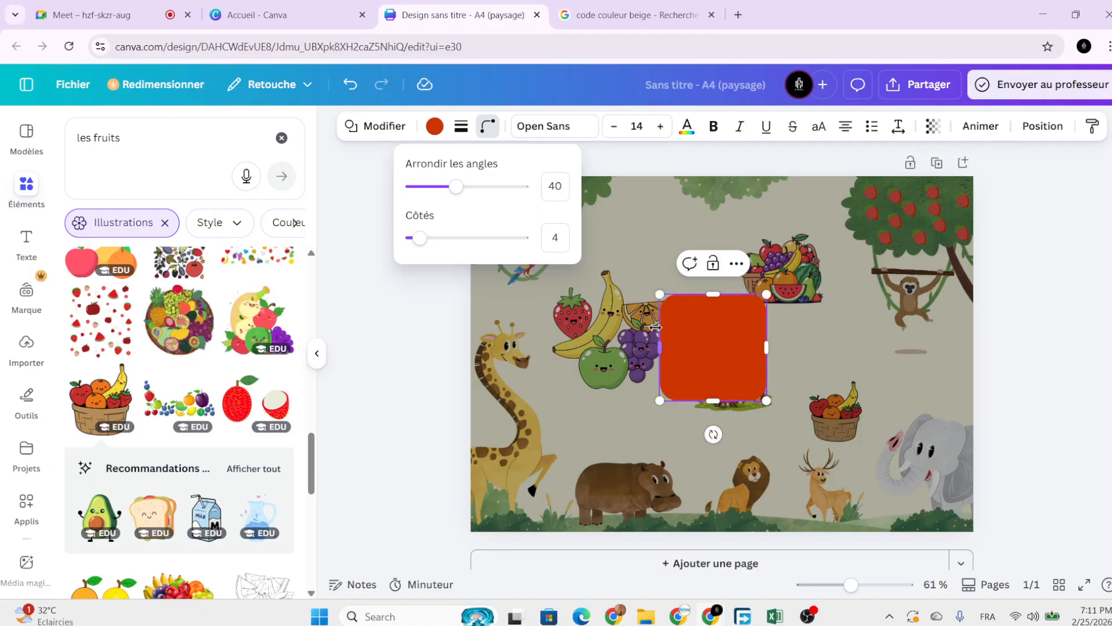
{"action": "left_click", "coordinate": [461, 126]}
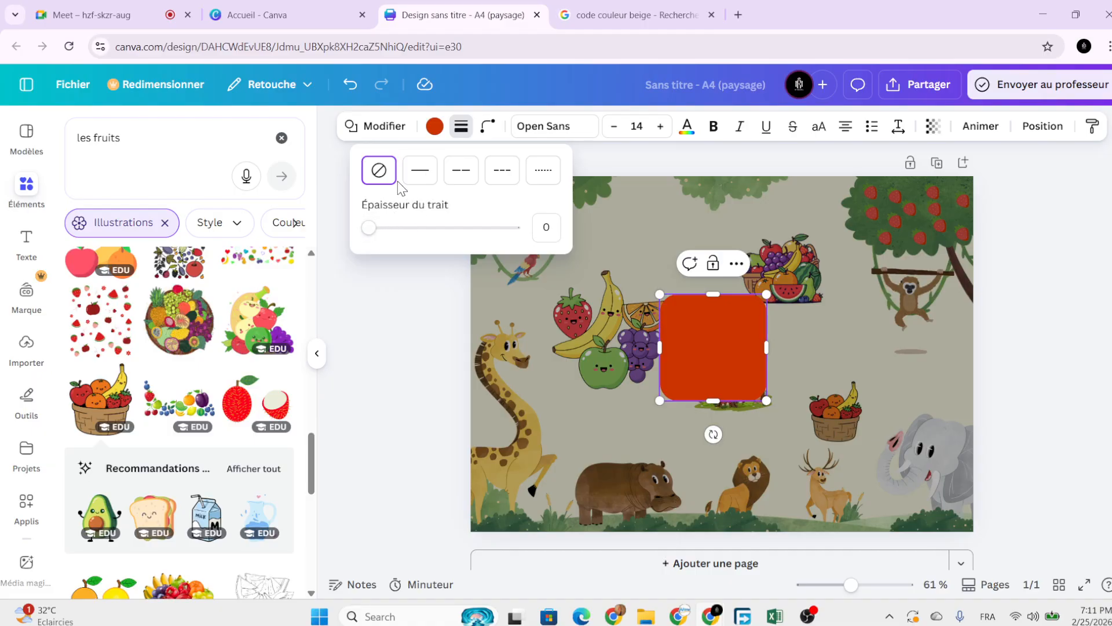
Give the red square a solid black border and move it up-left.
{"action": "left_click", "coordinate": [433, 178]}
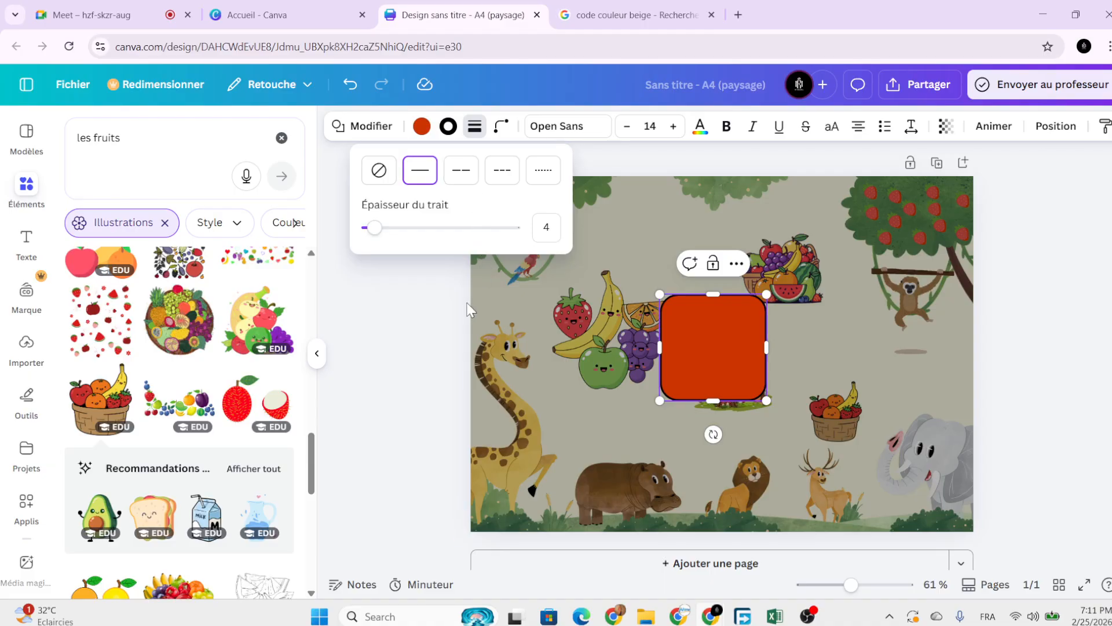
{"action": "left_click", "coordinate": [451, 346]}
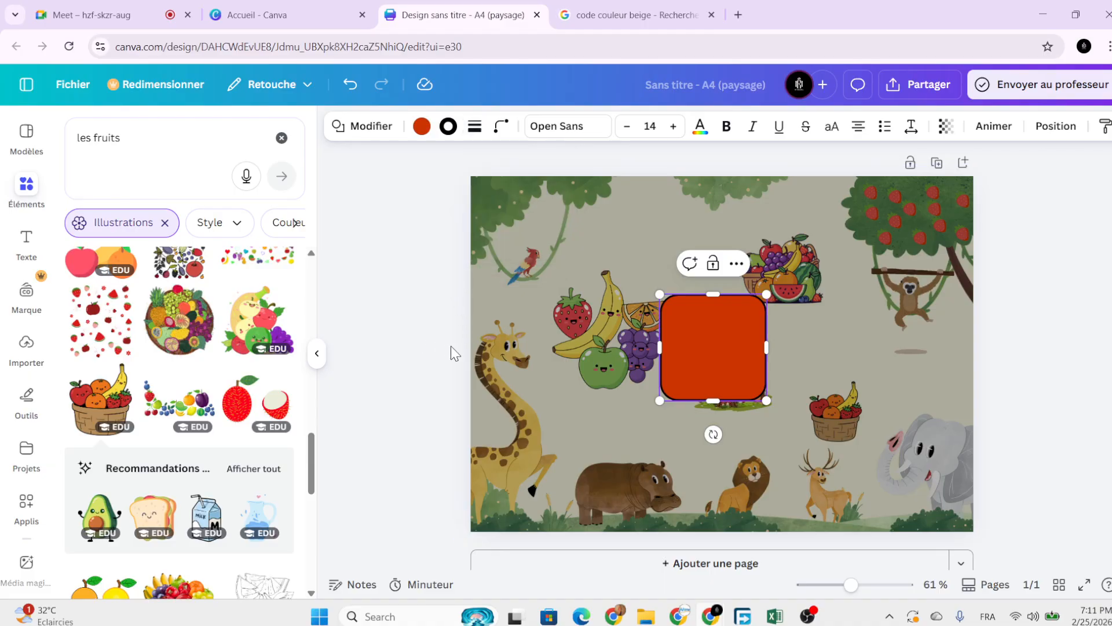
{"action": "left_click", "coordinate": [452, 346]}
{"action": "left_click_drag", "start_coordinate": [700, 331], "coordinate": [666, 291]}
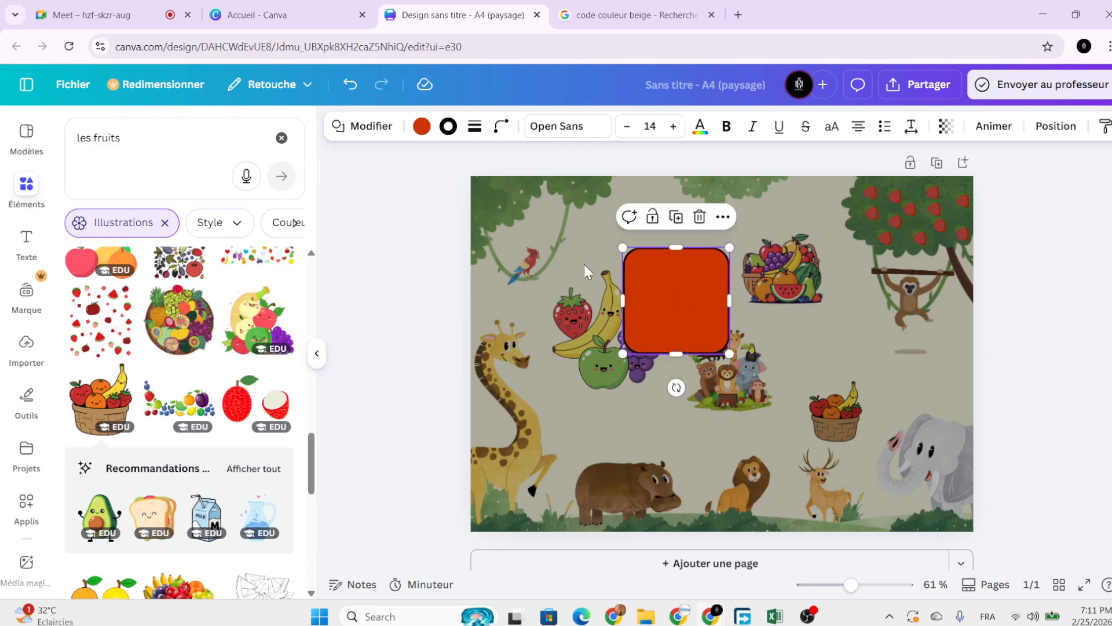
Try dashed, dotted and no border styles, settling on a thin solid black outline.
{"action": "left_click", "coordinate": [475, 126]}
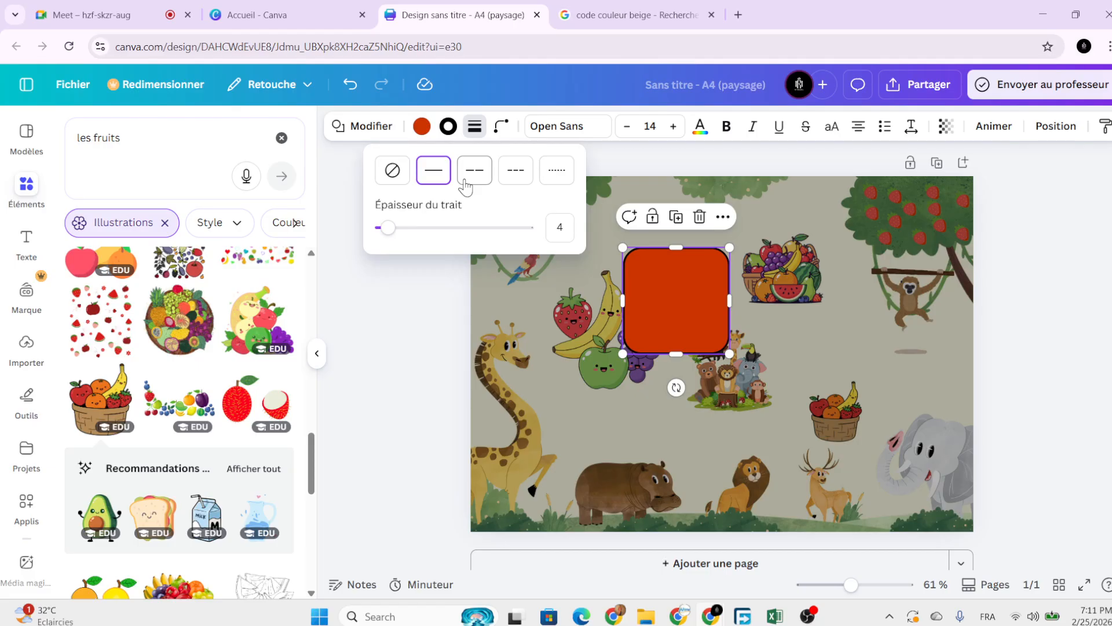
{"action": "left_click", "coordinate": [465, 174]}
{"action": "left_click", "coordinate": [515, 181]}
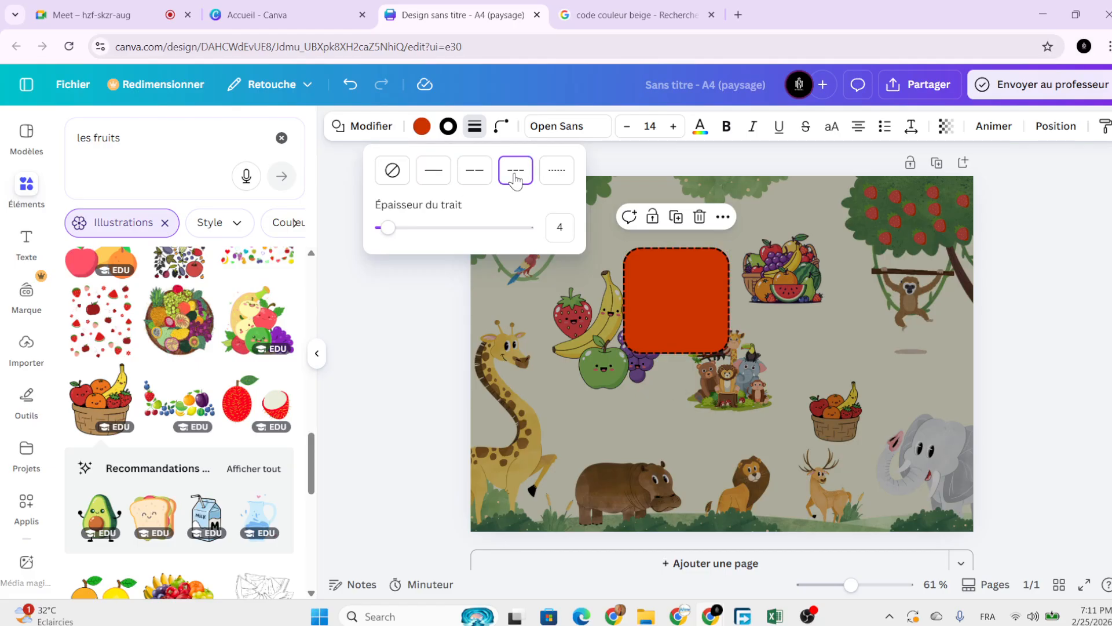
{"action": "left_click", "coordinate": [548, 178]}
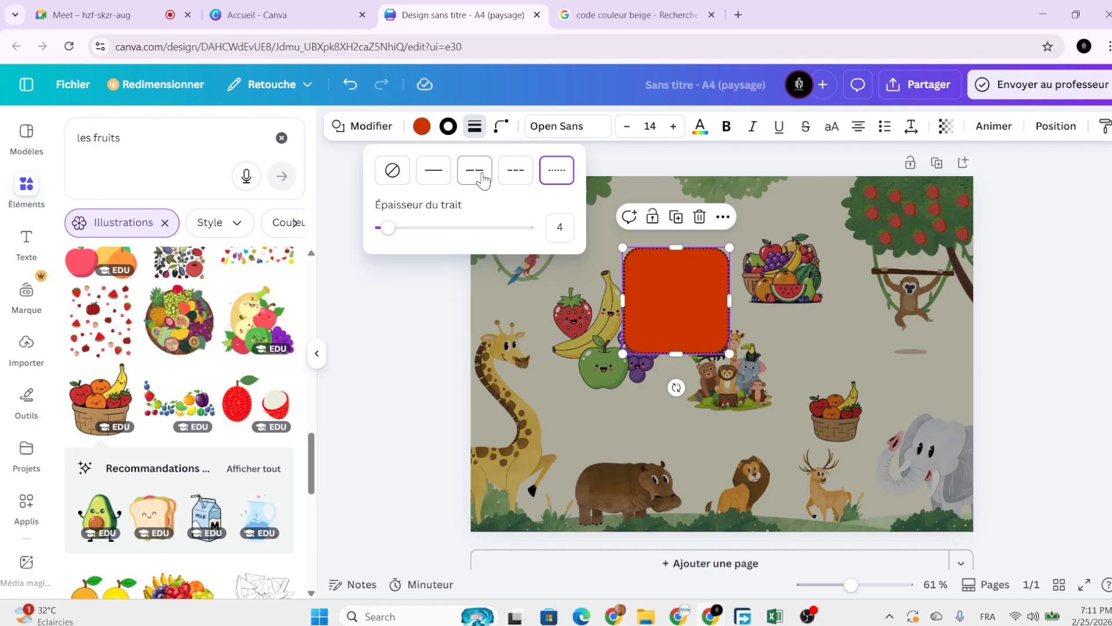
{"action": "left_click", "coordinate": [436, 174]}
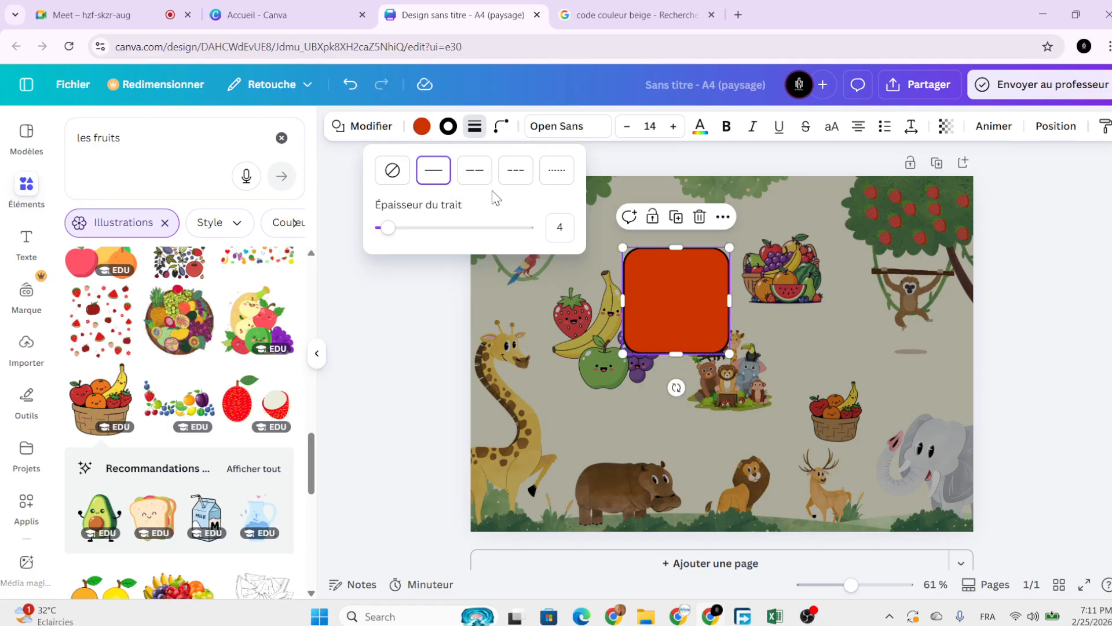
{"action": "left_click", "coordinate": [393, 172]}
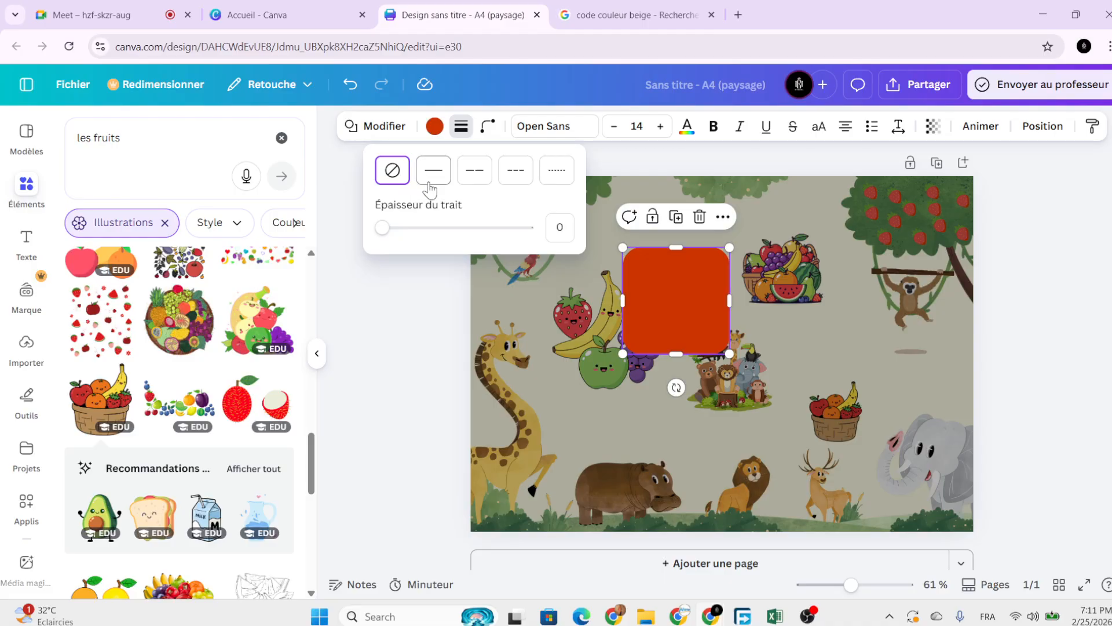
{"action": "left_click", "coordinate": [382, 228]}
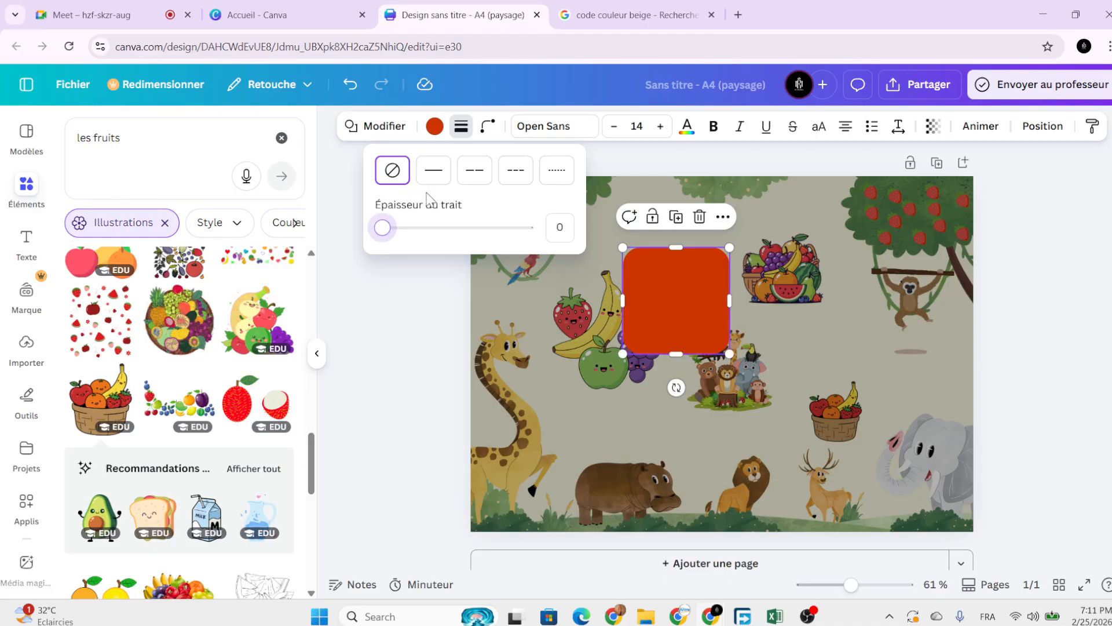
{"action": "left_click", "coordinate": [434, 170]}
{"action": "mouse_move", "coordinate": [388, 228]}
{"action": "left_mouse_down"}
{"action": "mouse_move", "coordinate": [551, 241]}
{"action": "mouse_move", "coordinate": [338, 249]}
{"action": "left_mouse_up"}
{"action": "left_click", "coordinate": [433, 172]}
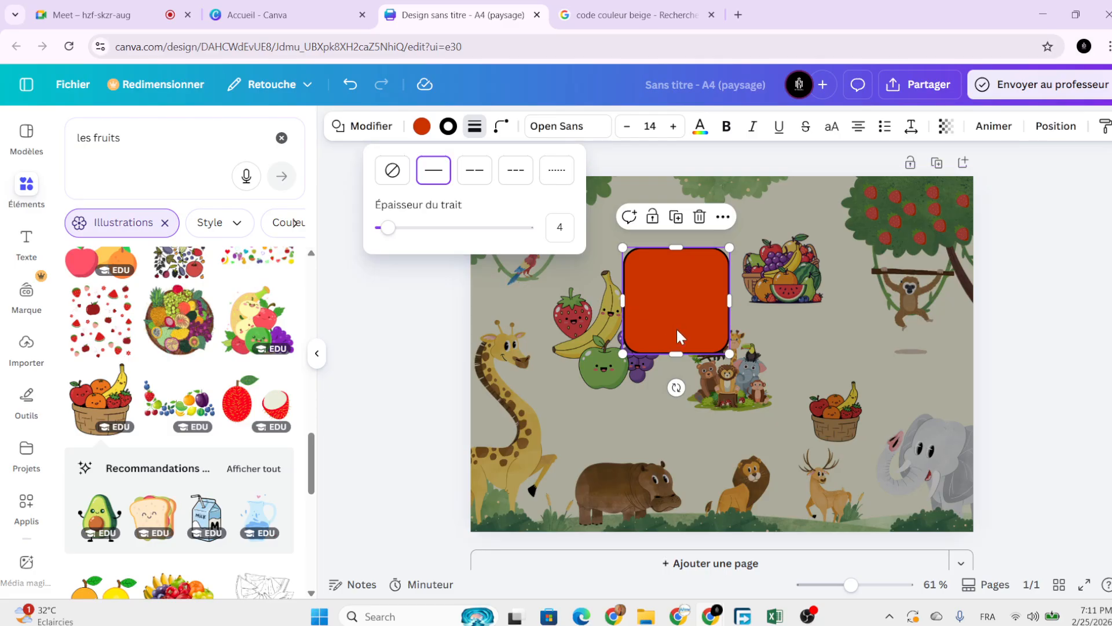
{"action": "left_click", "coordinate": [782, 392]}
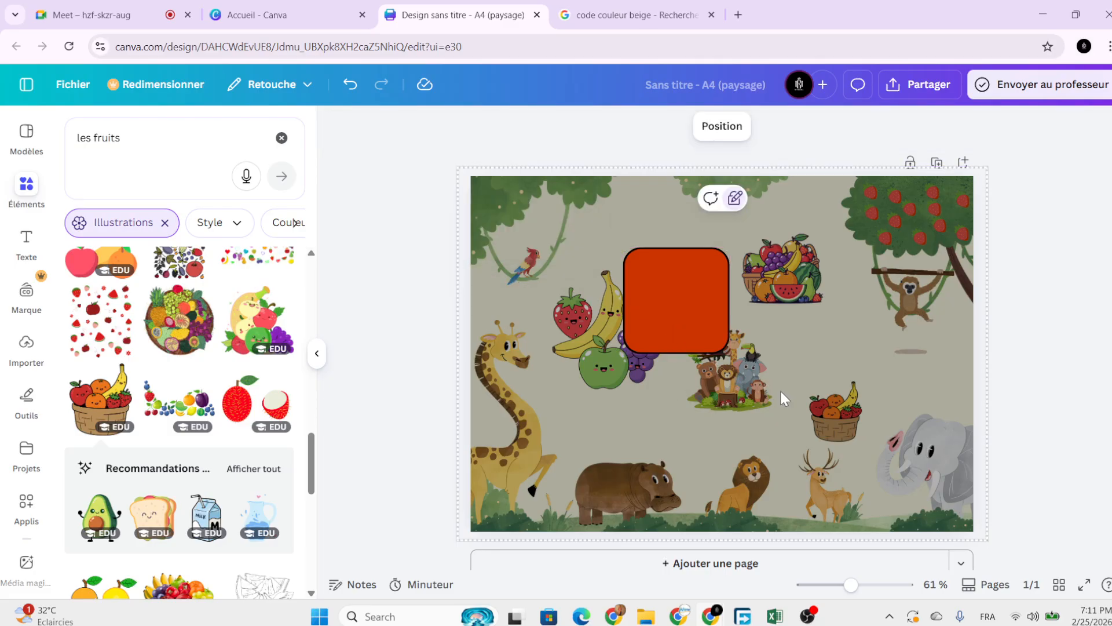
{"action": "left_click", "coordinate": [636, 291]}
Set the square's border thickness to 7.
{"action": "left_click", "coordinate": [475, 126]}
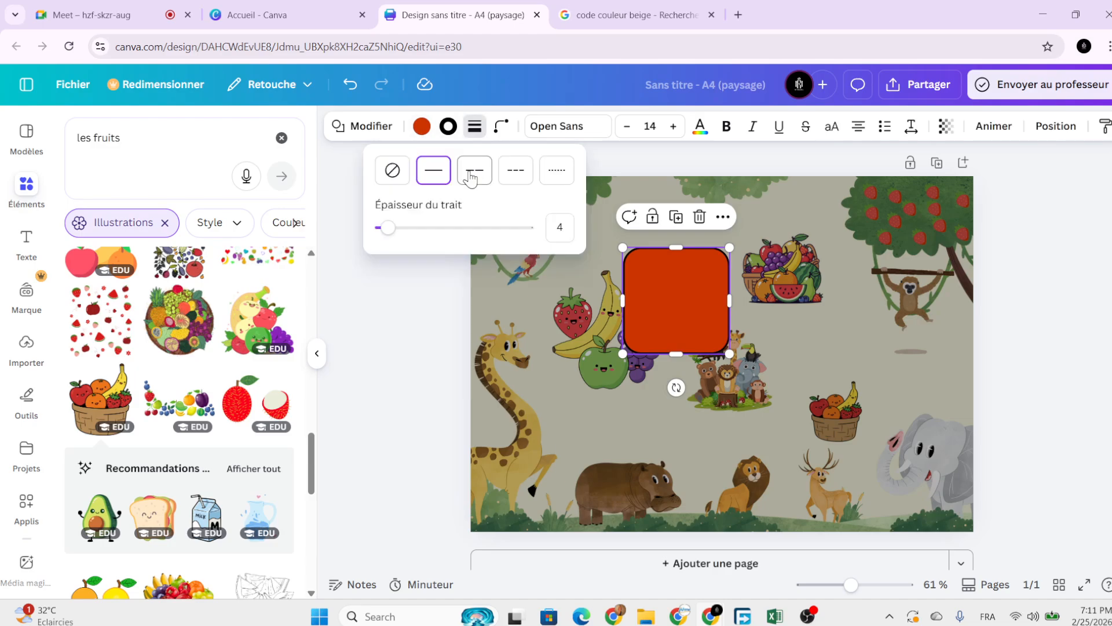
{"action": "left_click_drag", "start_coordinate": [386, 230], "coordinate": [397, 232]}
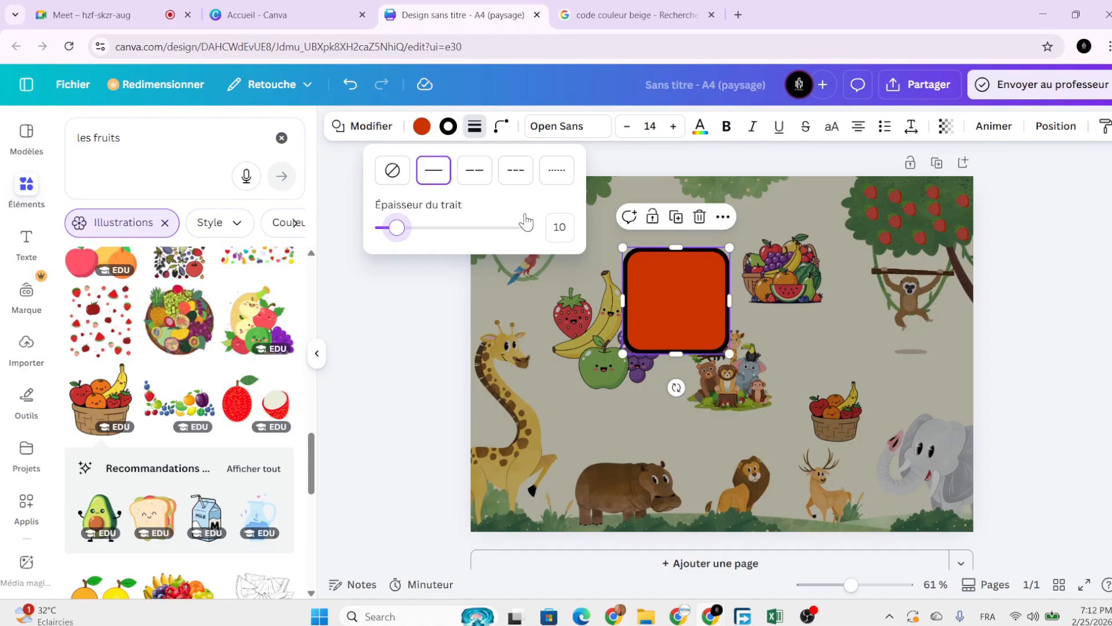
{"action": "left_click", "coordinate": [561, 227]}
{"action": "type", "text": "7"}
{"action": "key", "text": "Return"}
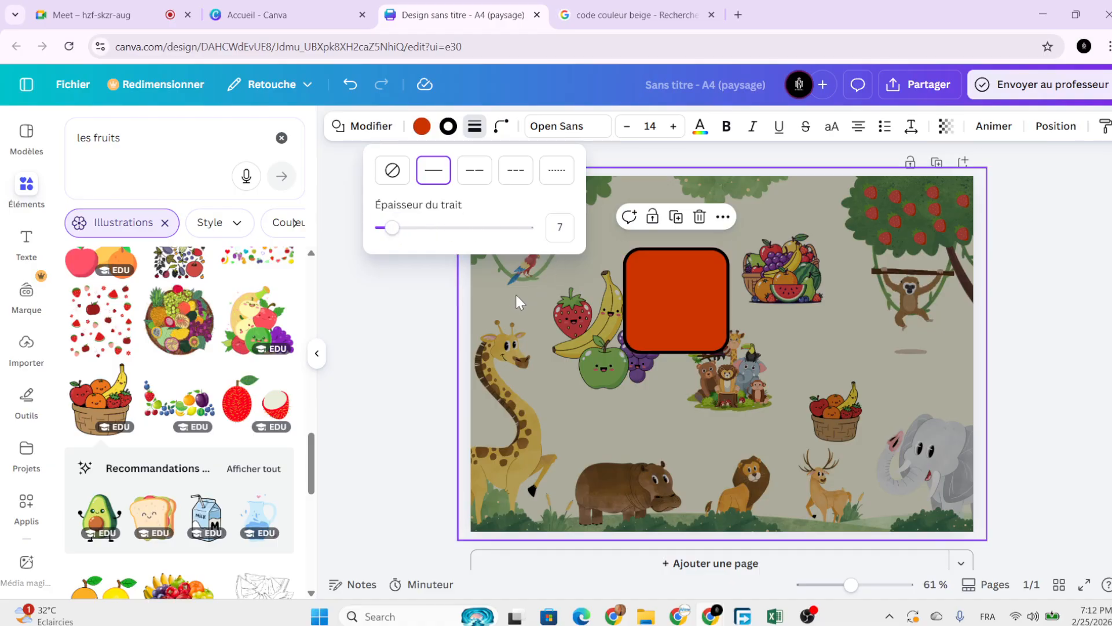
{"action": "left_click", "coordinate": [496, 332]}
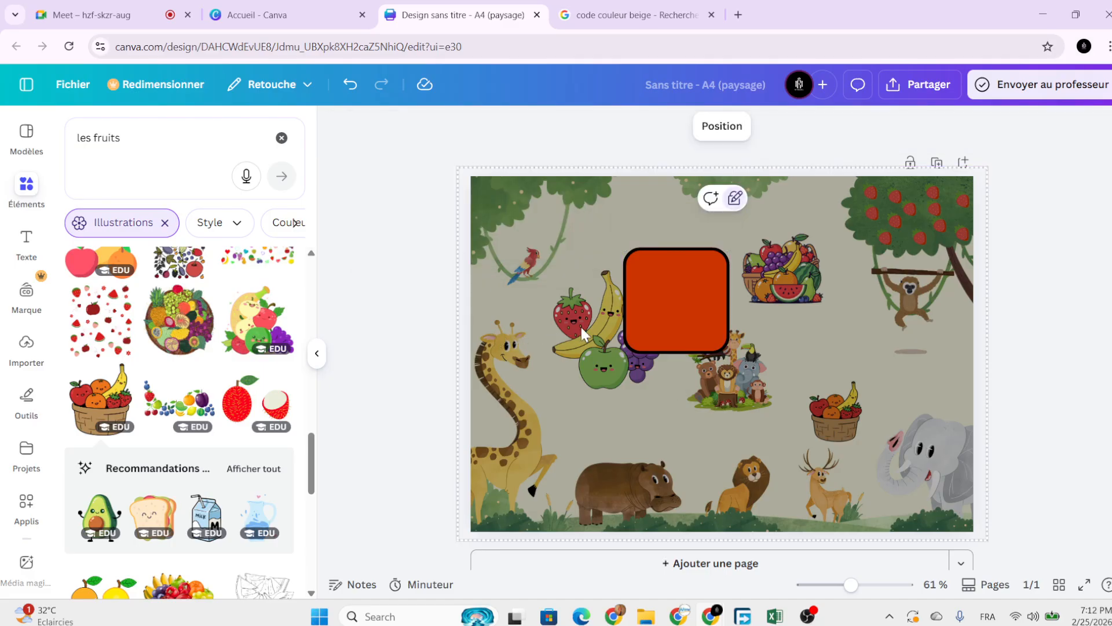
{"action": "left_click", "coordinate": [648, 324]}
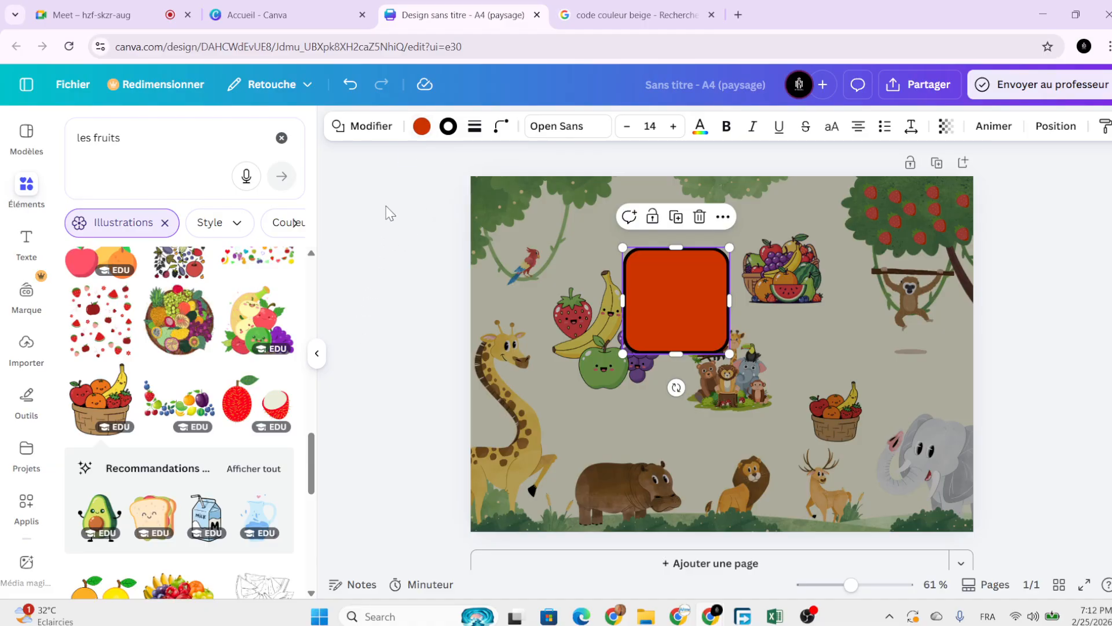
Try green, red, yellow and cream border colours on the rounded square.
{"action": "left_click", "coordinate": [450, 129]}
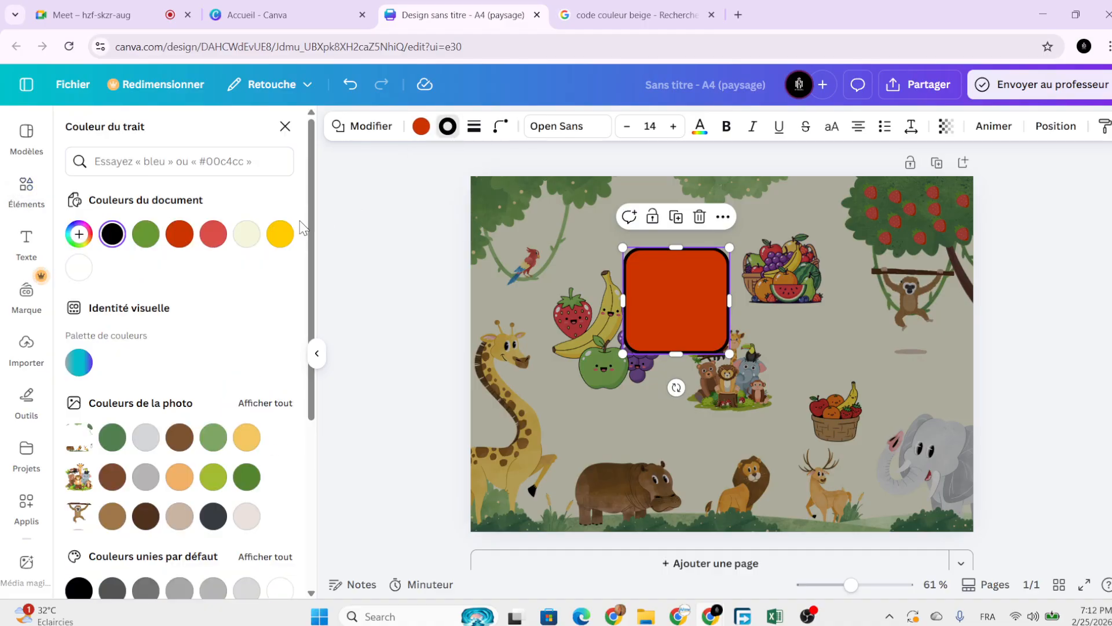
{"action": "left_click", "coordinate": [145, 235]}
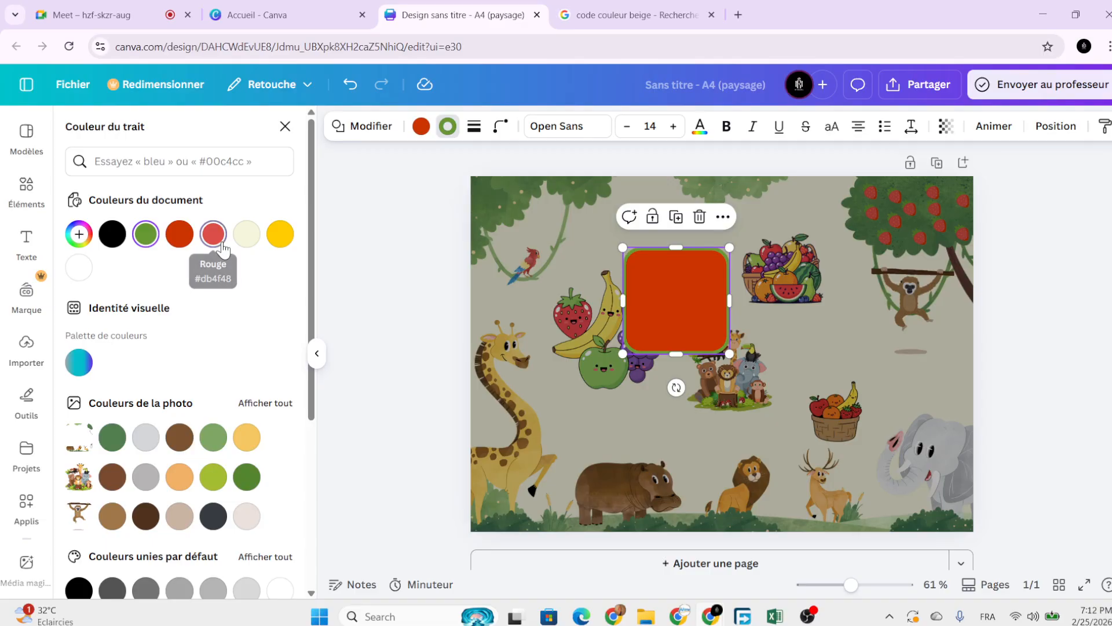
{"action": "left_click", "coordinate": [213, 235]}
{"action": "left_click", "coordinate": [279, 234]}
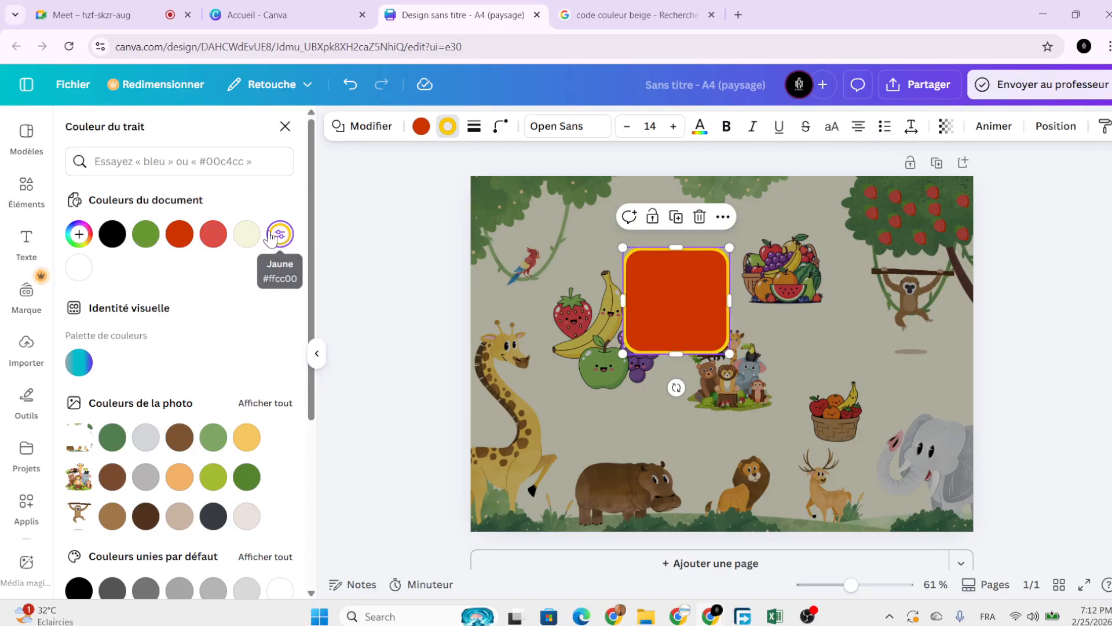
{"action": "left_click", "coordinate": [244, 235]}
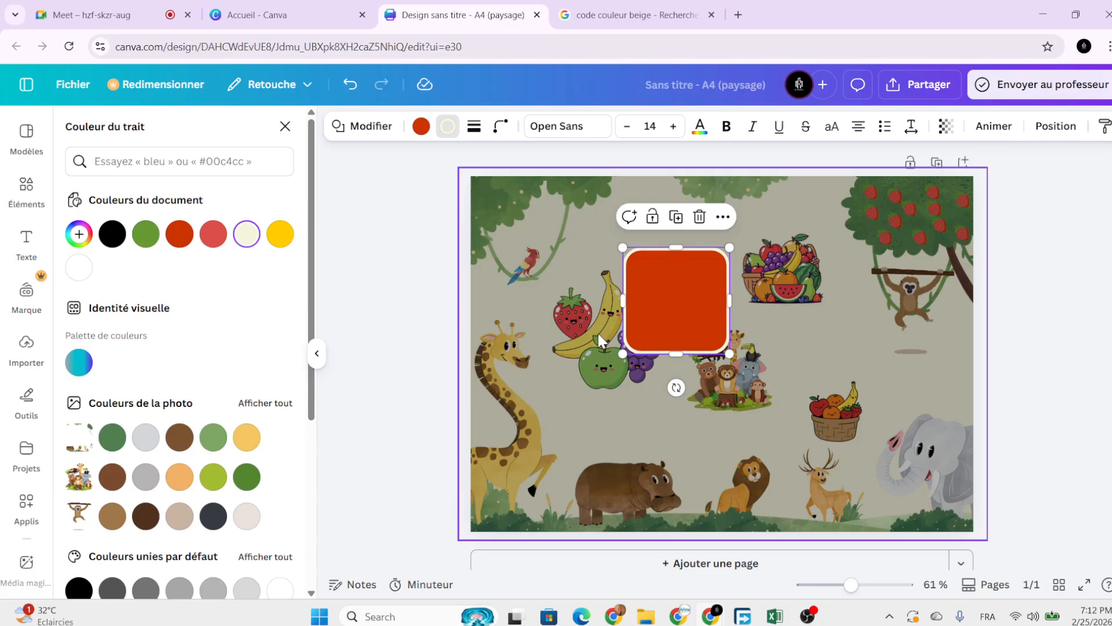
Fill the shape with beige after trying white and black, shifting it down and right.
{"action": "left_click", "coordinate": [421, 126]}
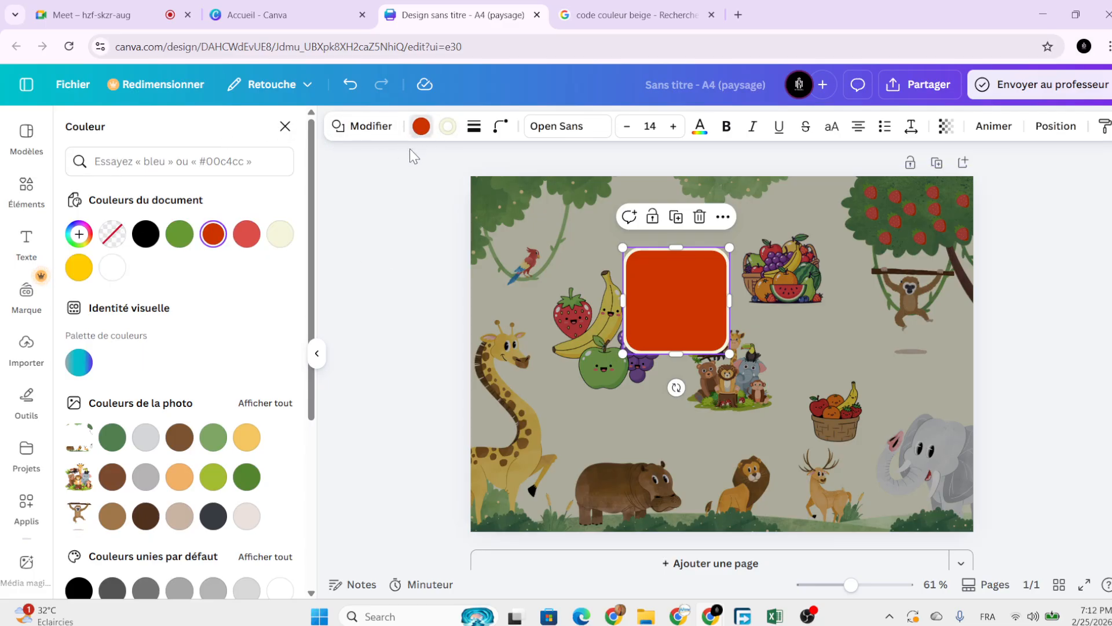
{"action": "left_click", "coordinate": [113, 270]}
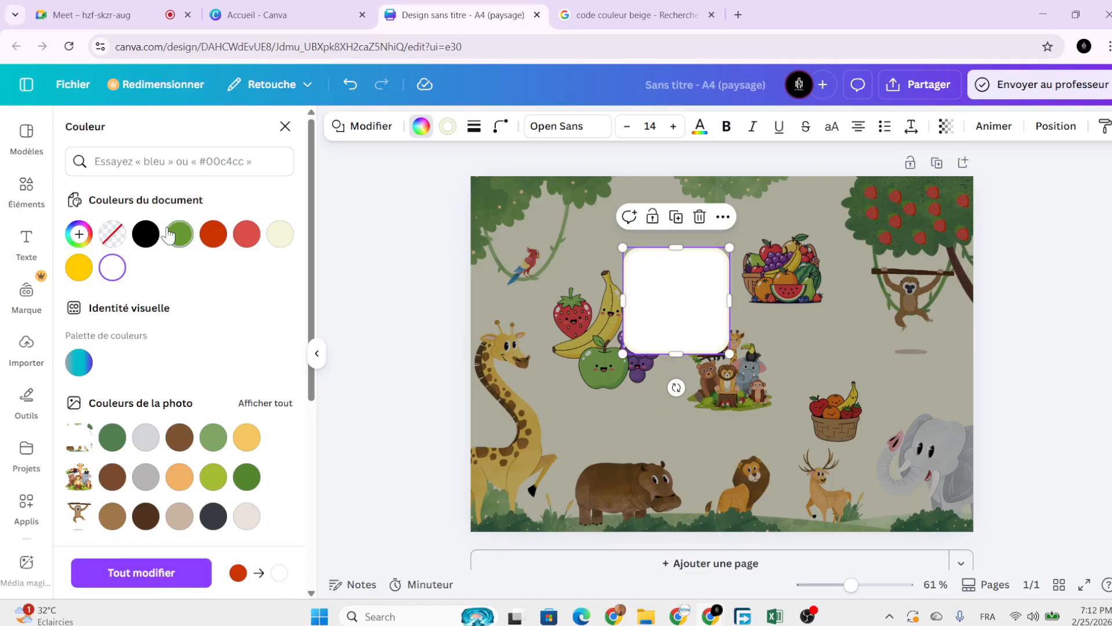
{"action": "left_click", "coordinate": [145, 234]}
{"action": "left_click_drag", "start_coordinate": [643, 313], "coordinate": [658, 355]}
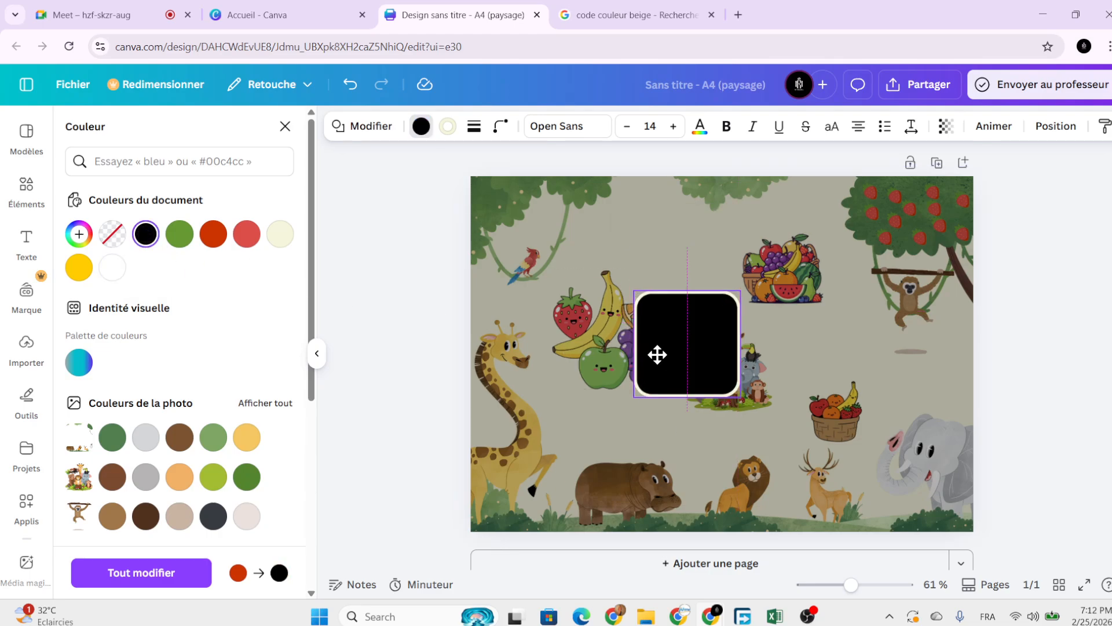
{"action": "left_click", "coordinate": [278, 242]}
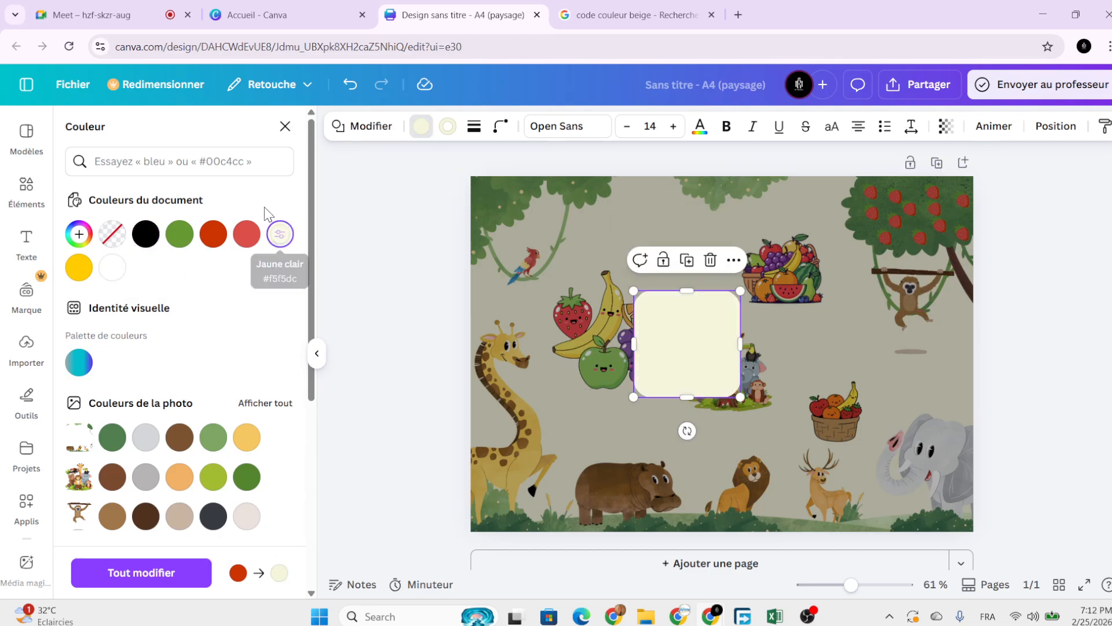
Give the beige shape a green border and reshape it into a shorter, wider 9.6 × 5.8 box.
{"action": "left_click", "coordinate": [447, 126]}
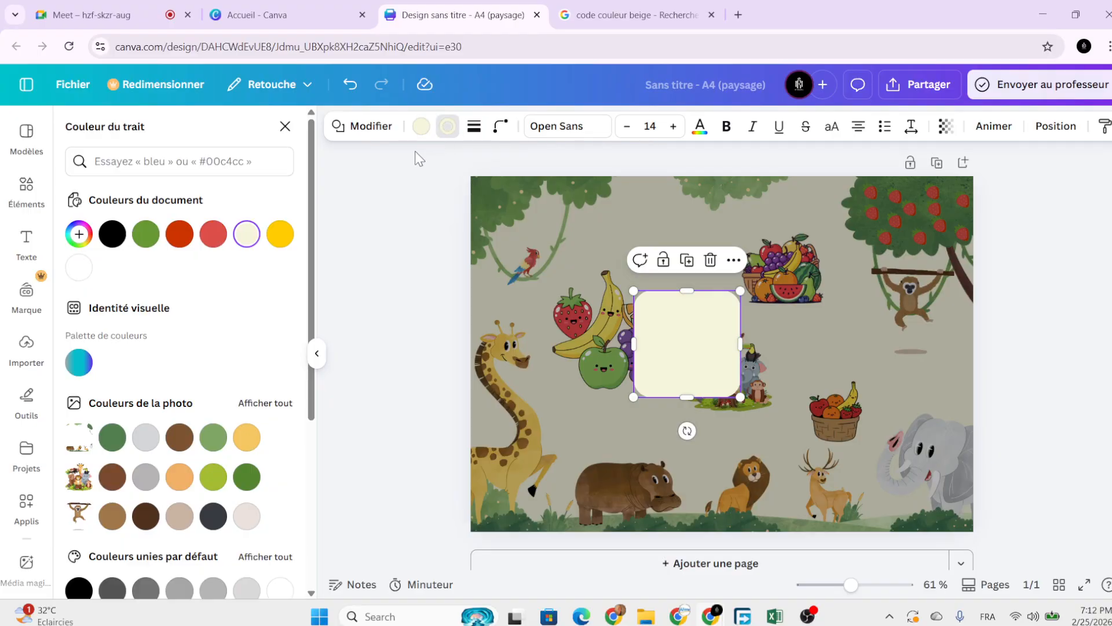
{"action": "left_click", "coordinate": [147, 237]}
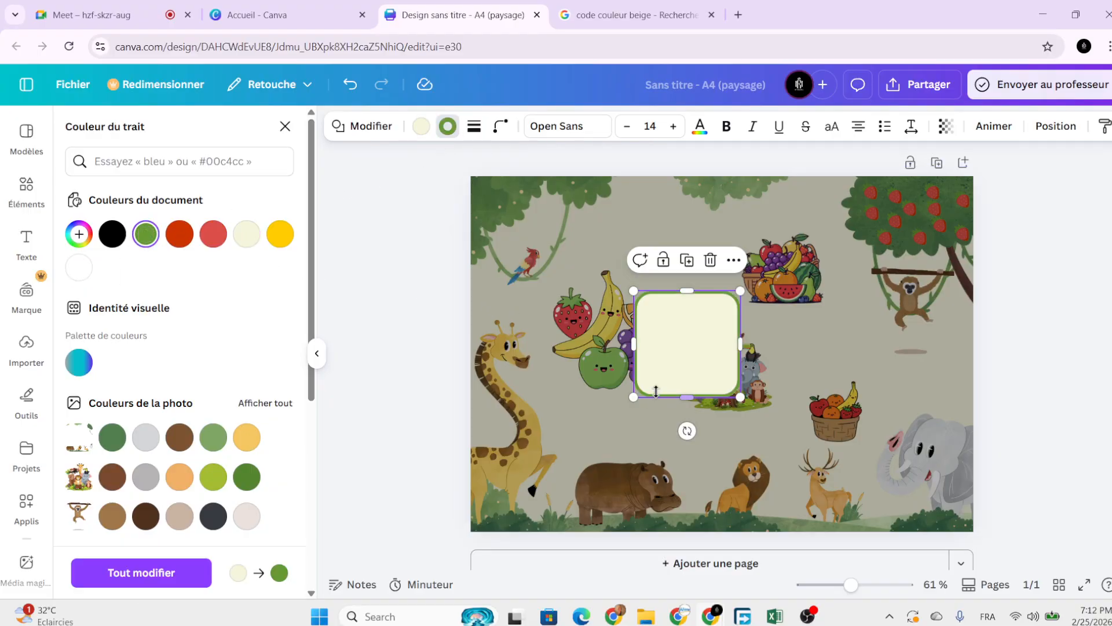
{"action": "left_click_drag", "start_coordinate": [669, 379], "coordinate": [604, 466]}
{"action": "left_click_drag", "start_coordinate": [685, 468], "coordinate": [686, 402]}
Enlarge the green-bordered beige panel and centre it between the giraffe and fruit basket.
{"action": "left_click", "coordinate": [812, 411]}
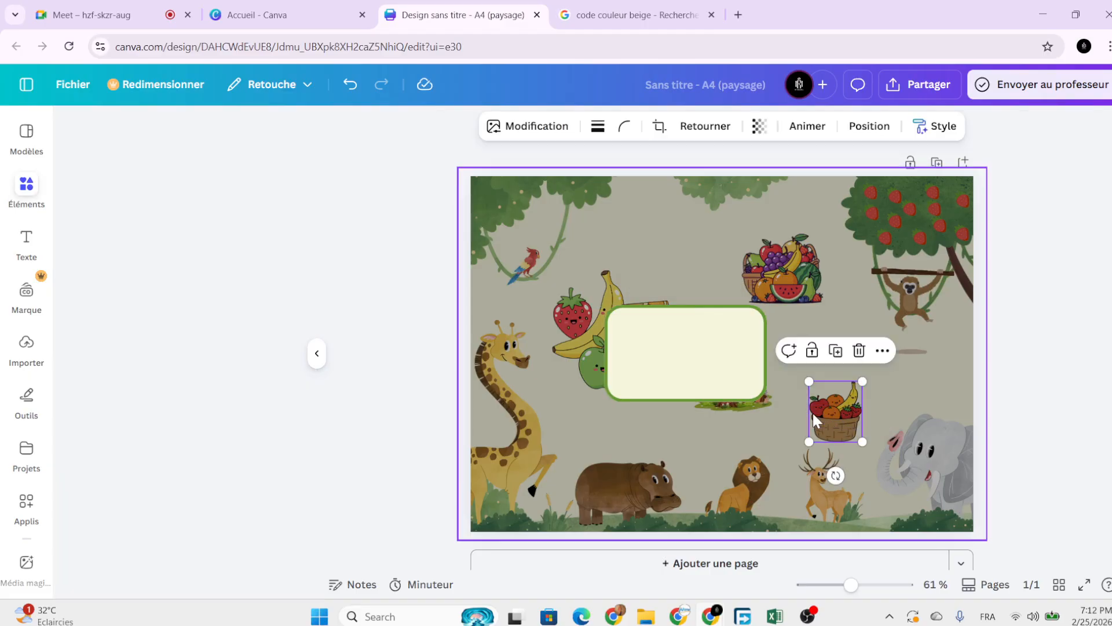
{"action": "left_click", "coordinate": [700, 355]}
{"action": "left_click_drag", "start_coordinate": [767, 402], "coordinate": [757, 377]}
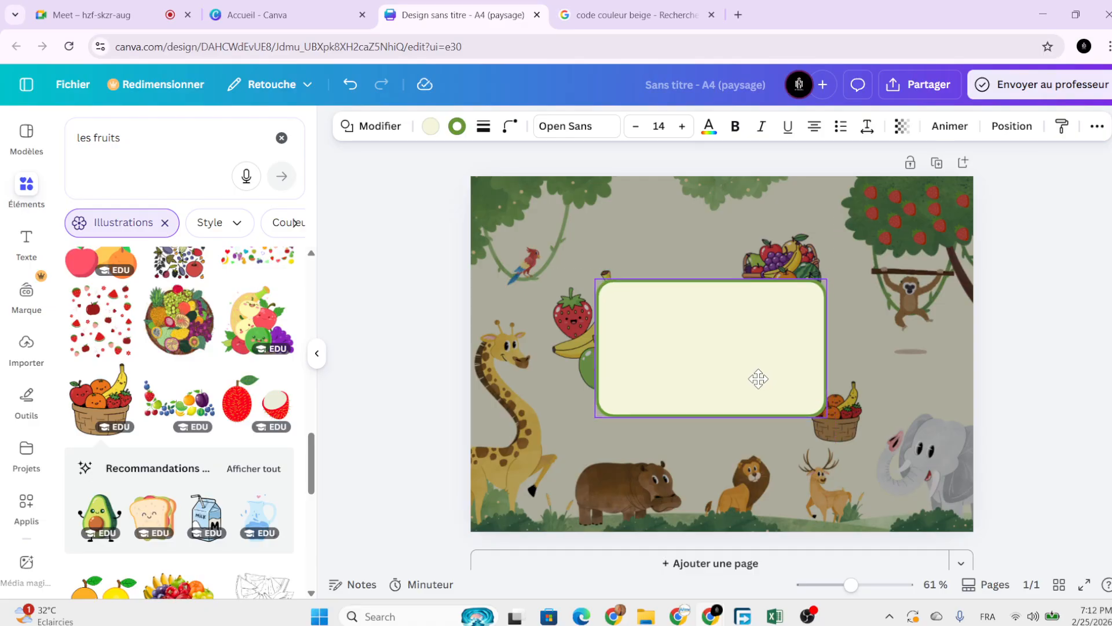
{"action": "left_click_drag", "start_coordinate": [825, 416], "coordinate": [801, 378]}
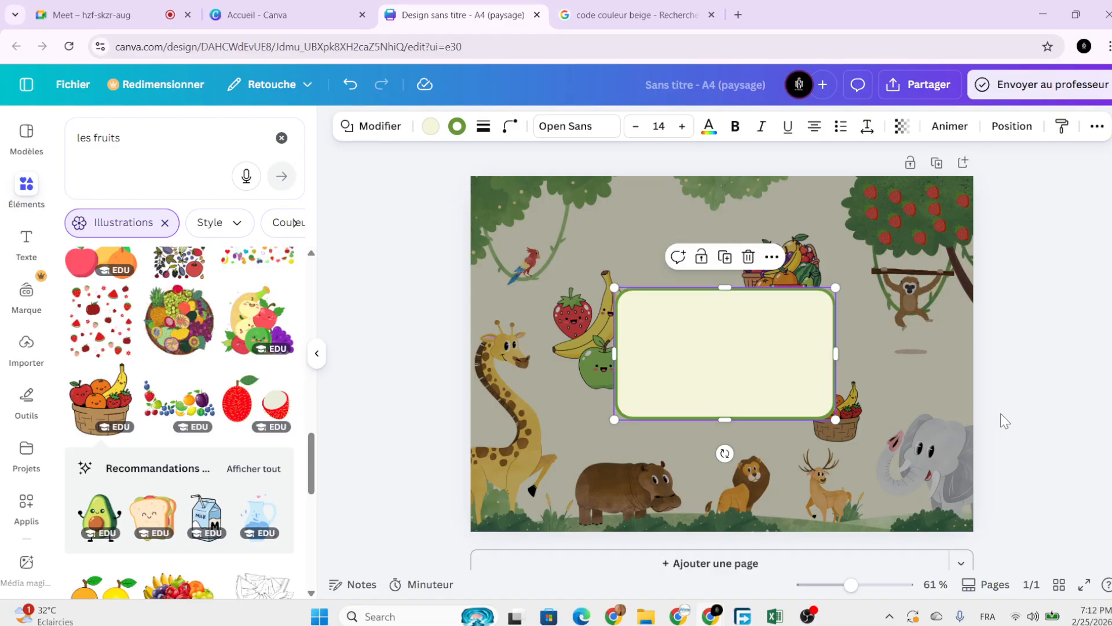
{"action": "left_click", "coordinate": [1022, 417]}
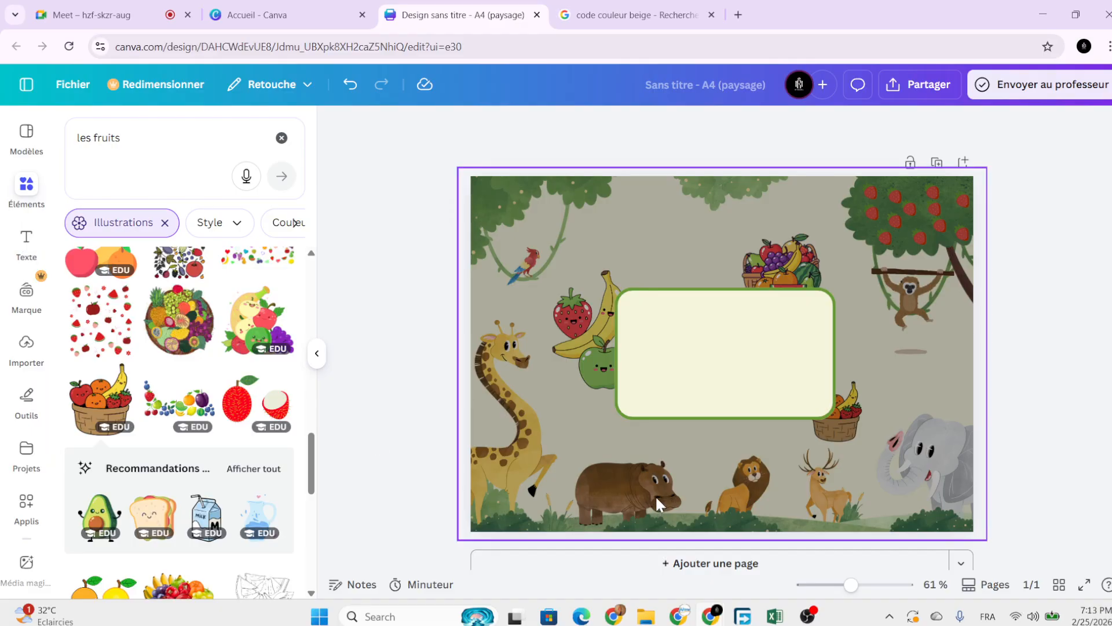
Add a text box inside the cream panel reading 'Cahier de coloriage'.
{"action": "key", "text": "t"}
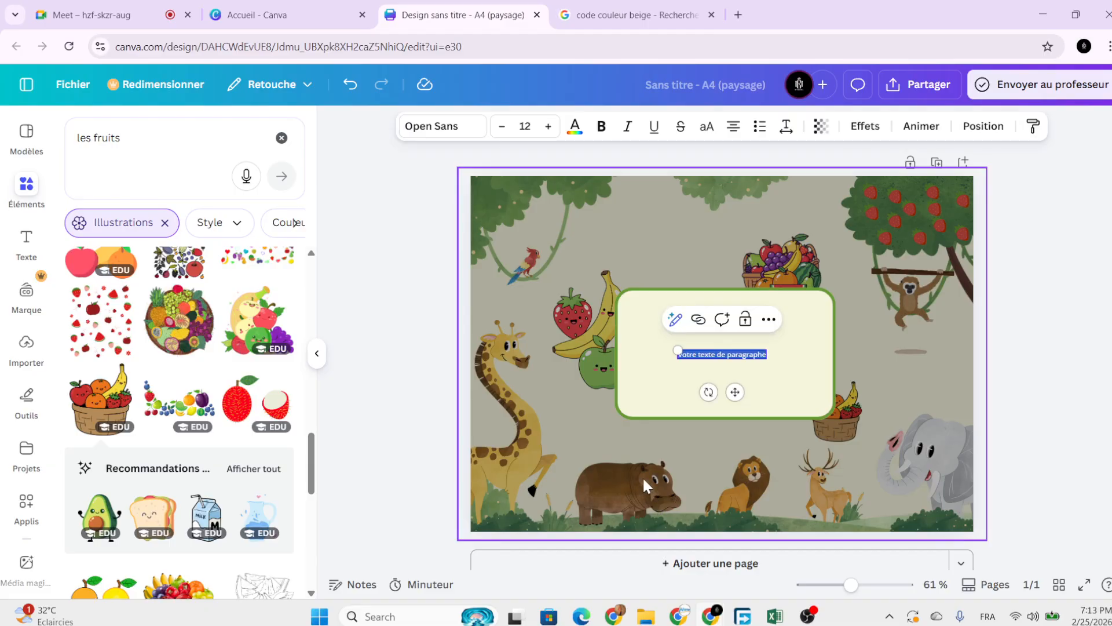
{"action": "left_click_drag", "start_coordinate": [680, 350], "coordinate": [578, 340]}
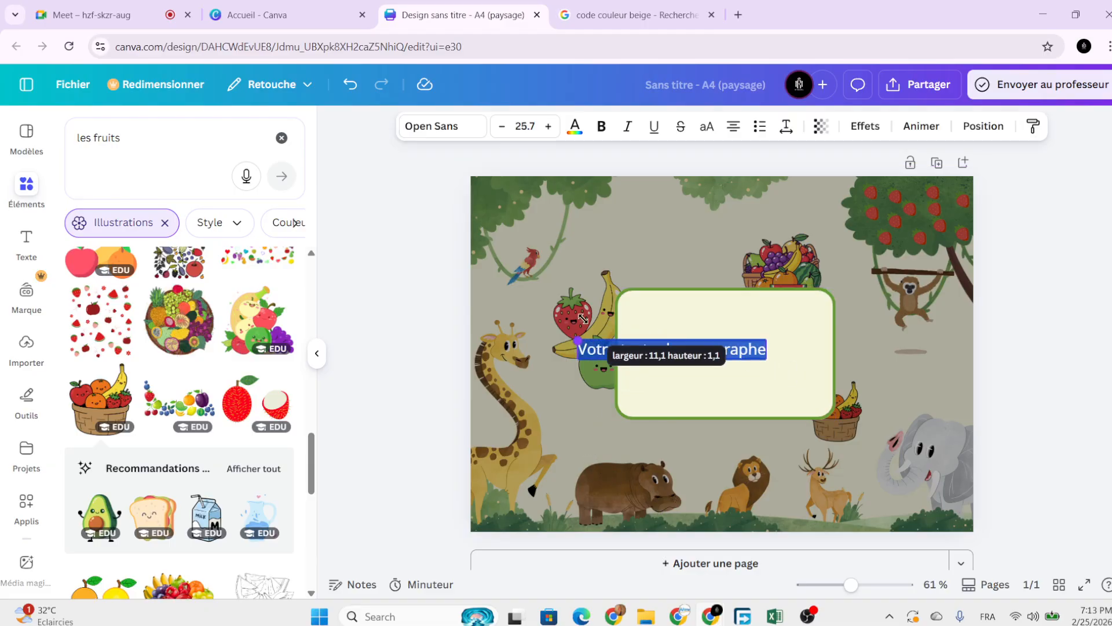
{"action": "left_click_drag", "start_coordinate": [685, 397], "coordinate": [783, 384]}
{"action": "double_click", "coordinate": [751, 345]}
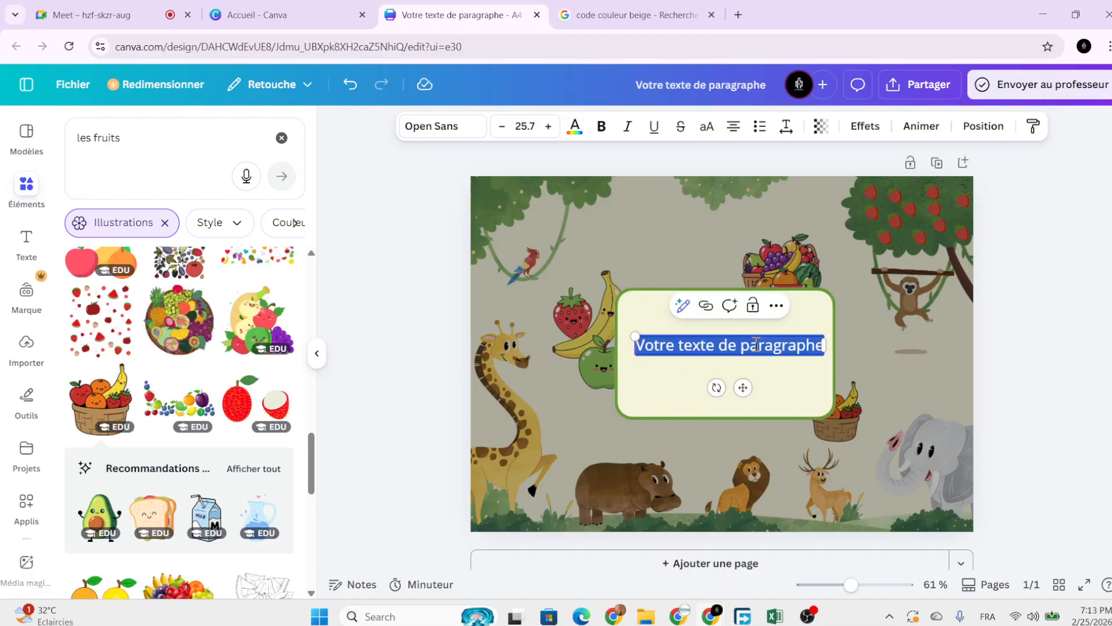
{"action": "key", "text": "Caps_Lock"}
{"action": "type", "text": "C"}
{"action": "key", "text": "Caps_Lock"}
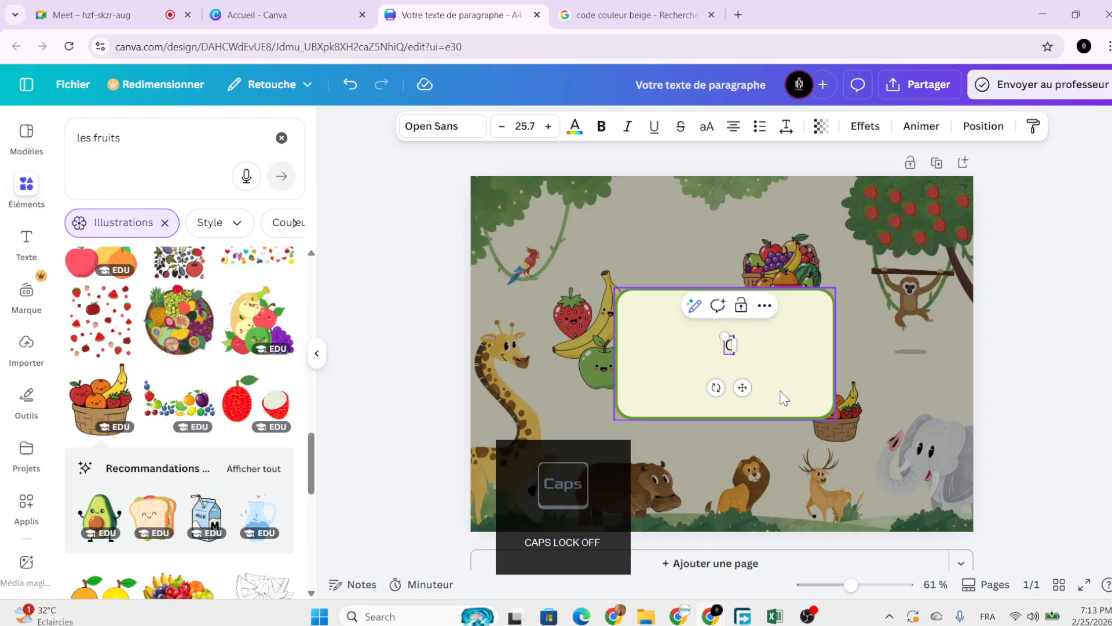
{"action": "type", "text": "ahier de"}
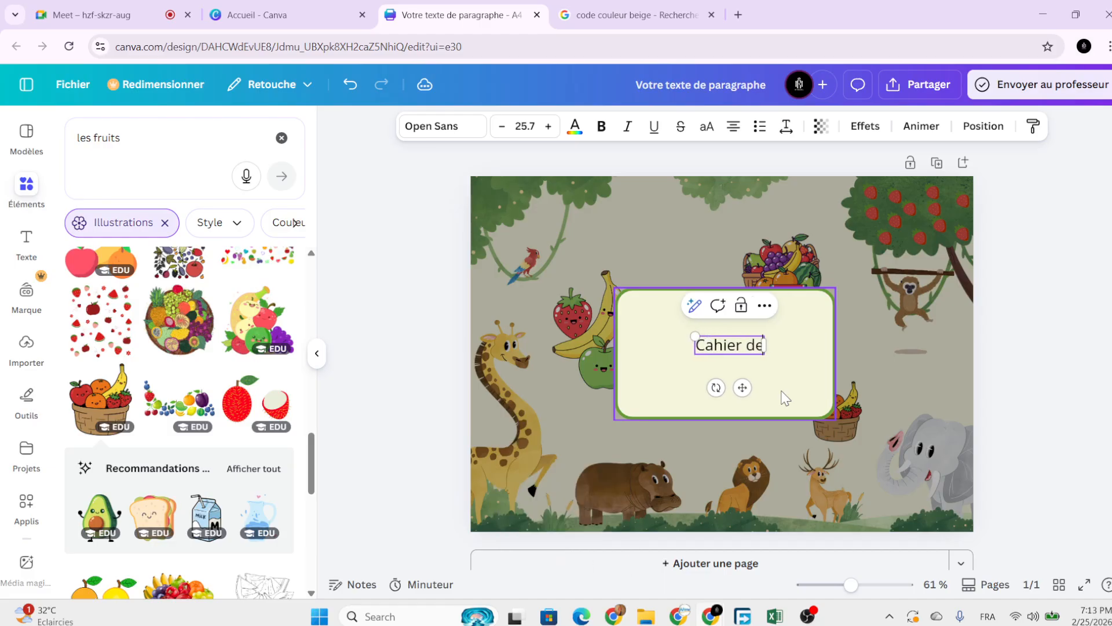
{"action": "type", "text": " coloriage"}
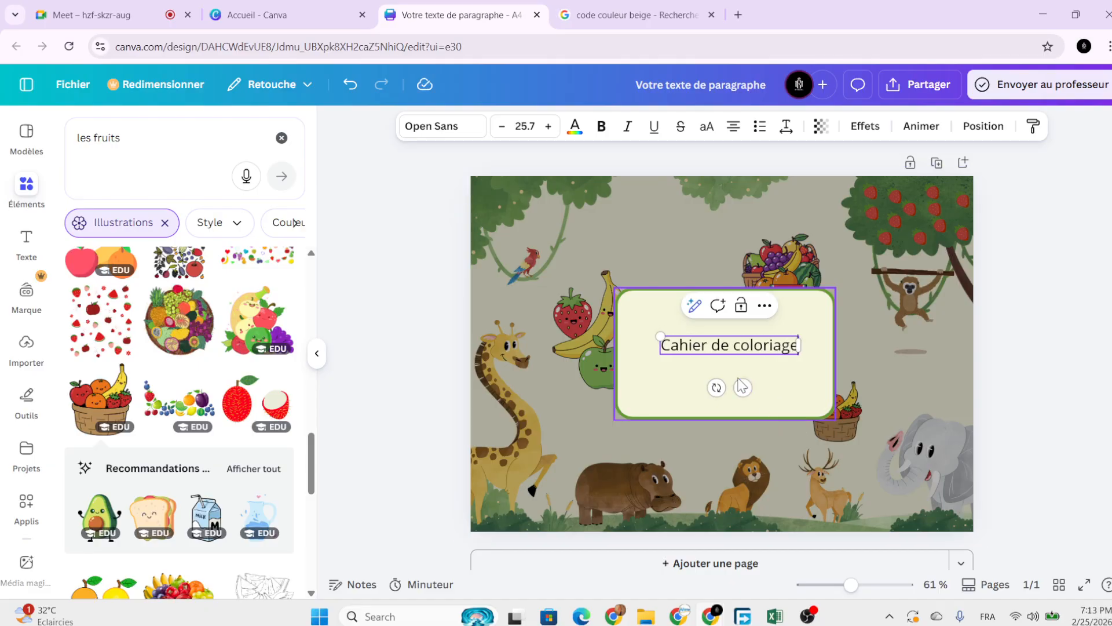
{"action": "left_click", "coordinate": [789, 391]}
Raise the title to size 33.7, make it bold, and move it to the panel's top.
{"action": "left_click", "coordinate": [755, 348]}
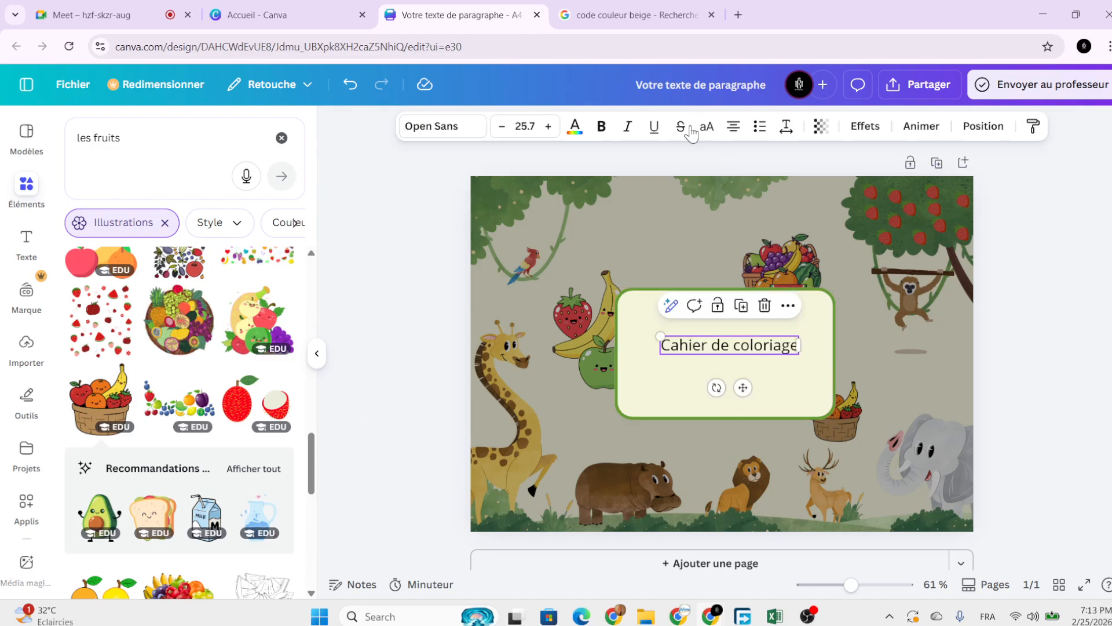
{"action": "left_click", "coordinate": [548, 126]}
{"action": "left_click", "coordinate": [548, 126]}
{"action": "left_click", "coordinate": [548, 126]}
{"action": "left_click", "coordinate": [548, 126]}
{"action": "left_click", "coordinate": [548, 126]}
{"action": "left_click", "coordinate": [548, 126]}
{"action": "left_click", "coordinate": [548, 126]}
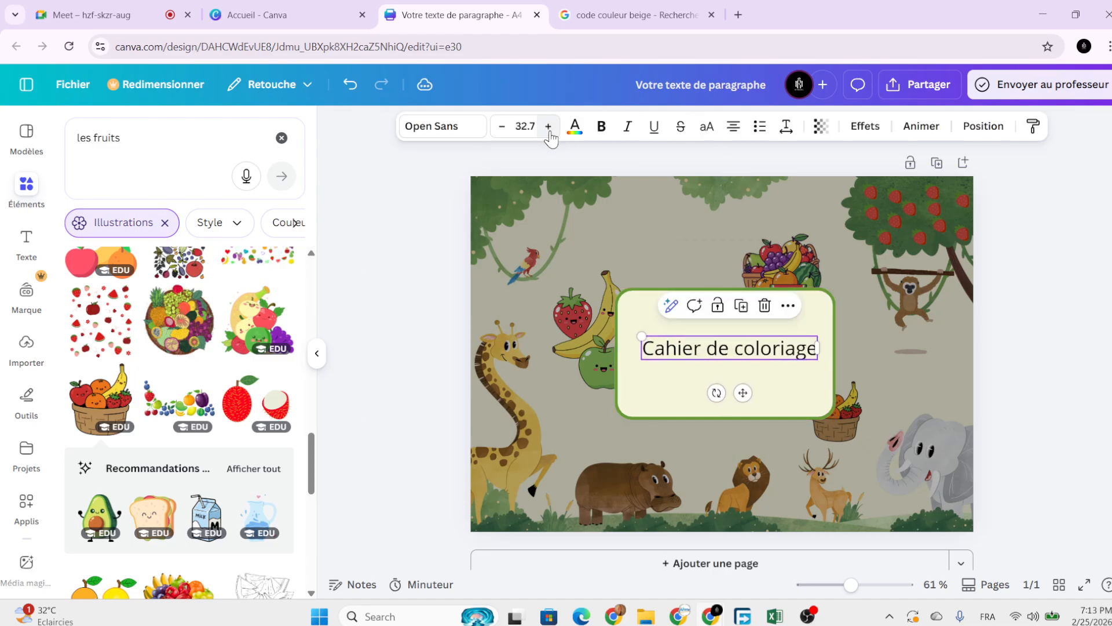
{"action": "left_click", "coordinate": [548, 126]}
{"action": "left_click", "coordinate": [601, 126]}
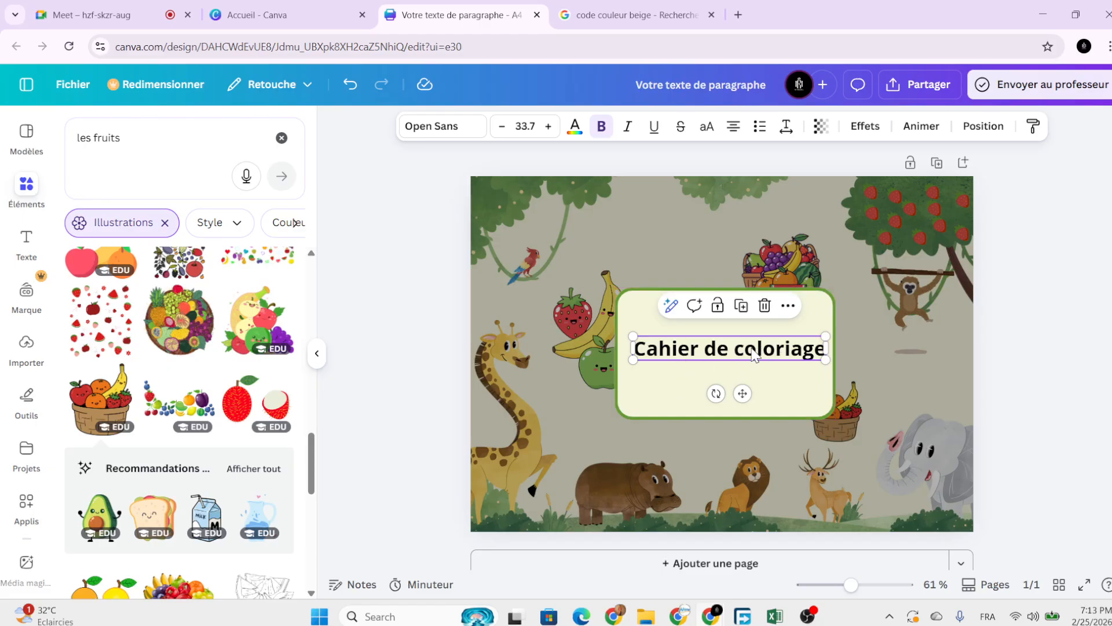
{"action": "left_click_drag", "start_coordinate": [742, 394], "coordinate": [745, 368]}
{"action": "left_click", "coordinate": [777, 374]}
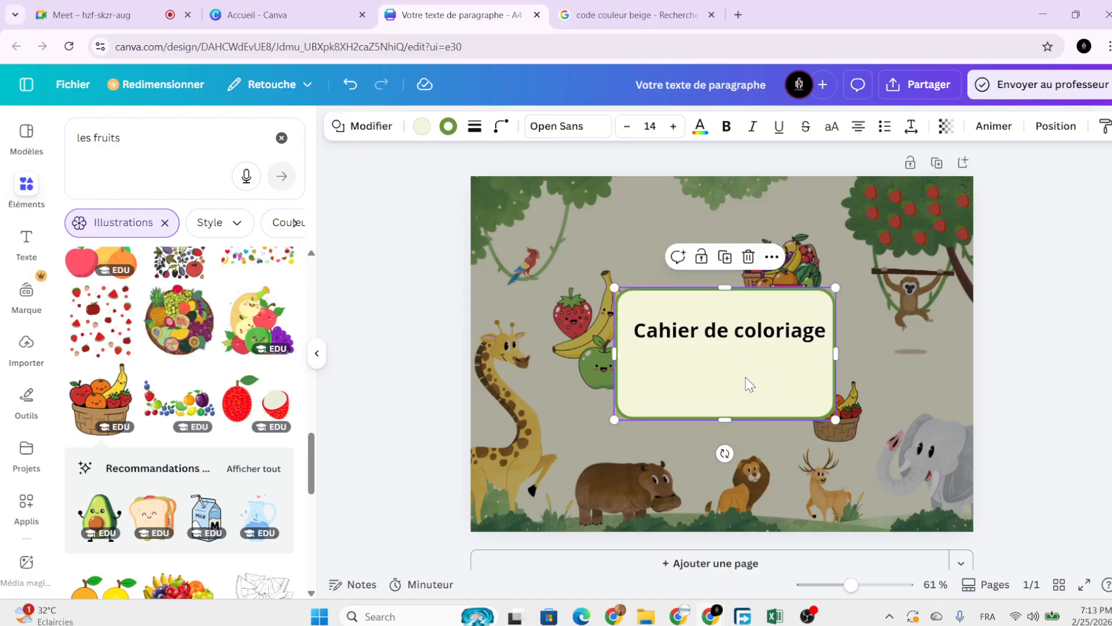
{"action": "left_click", "coordinate": [711, 326]}
{"action": "left_click", "coordinate": [788, 383]}
{"action": "left_click", "coordinate": [695, 329]}
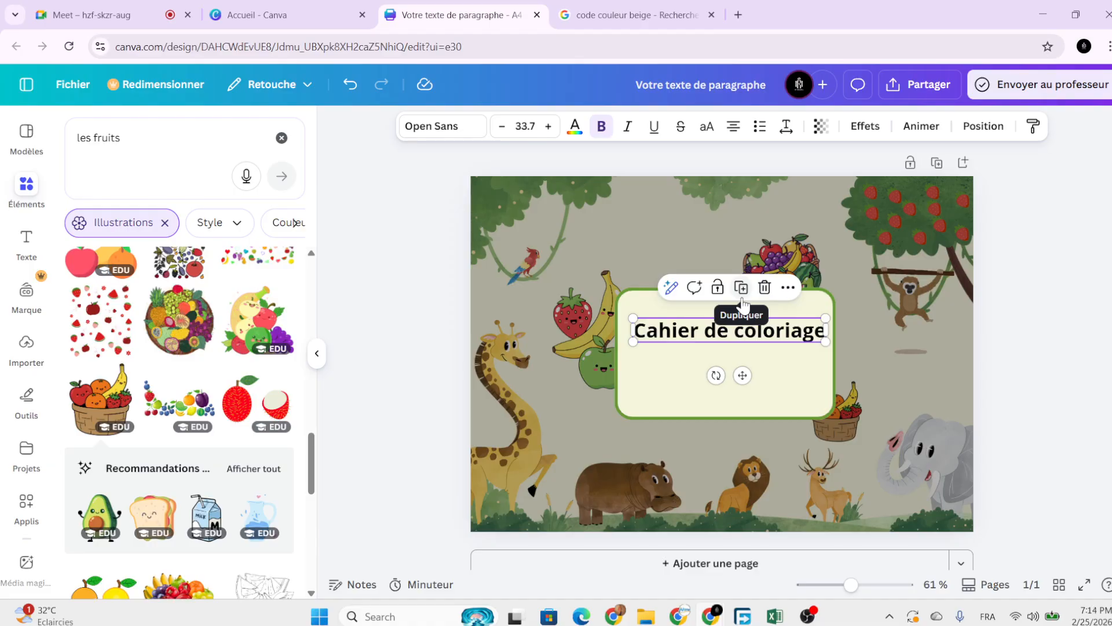
Duplicate the title below itself and change the copy's text to '3-7ans'.
{"action": "left_click", "coordinate": [766, 356]}
{"action": "left_click", "coordinate": [764, 331]}
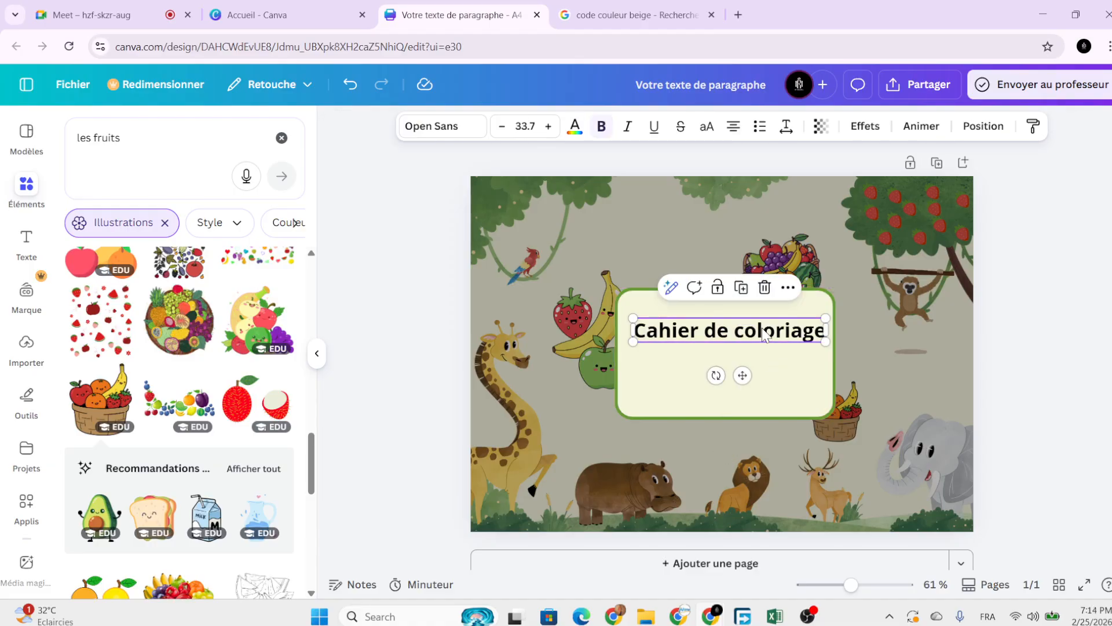
{"action": "left_click", "coordinate": [742, 288]}
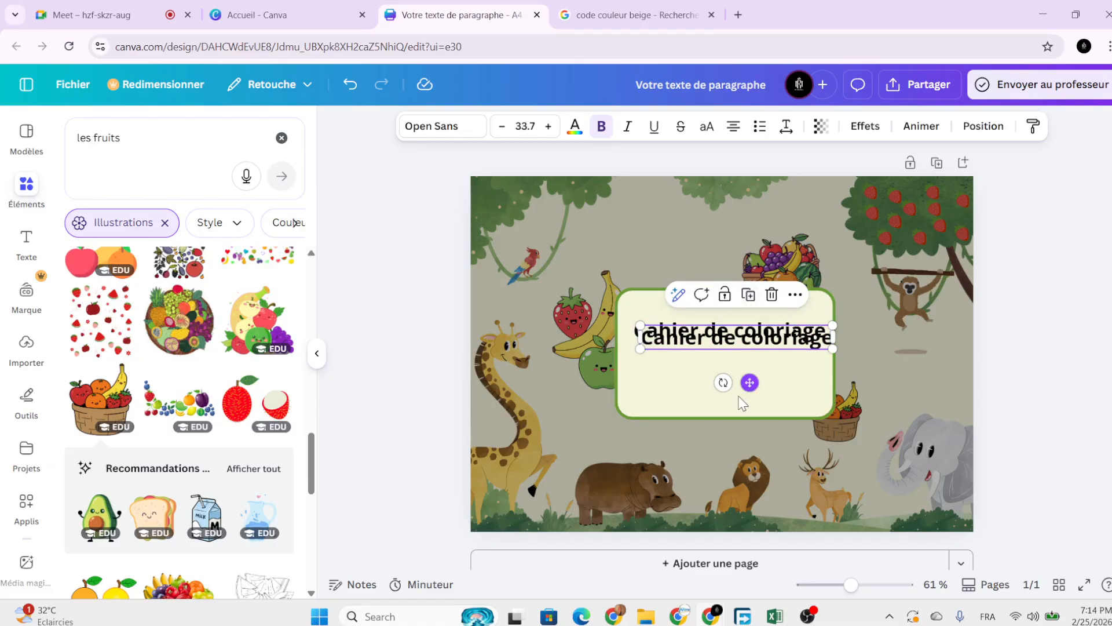
{"action": "left_click_drag", "start_coordinate": [745, 382], "coordinate": [736, 404]}
{"action": "double_click", "coordinate": [756, 363]}
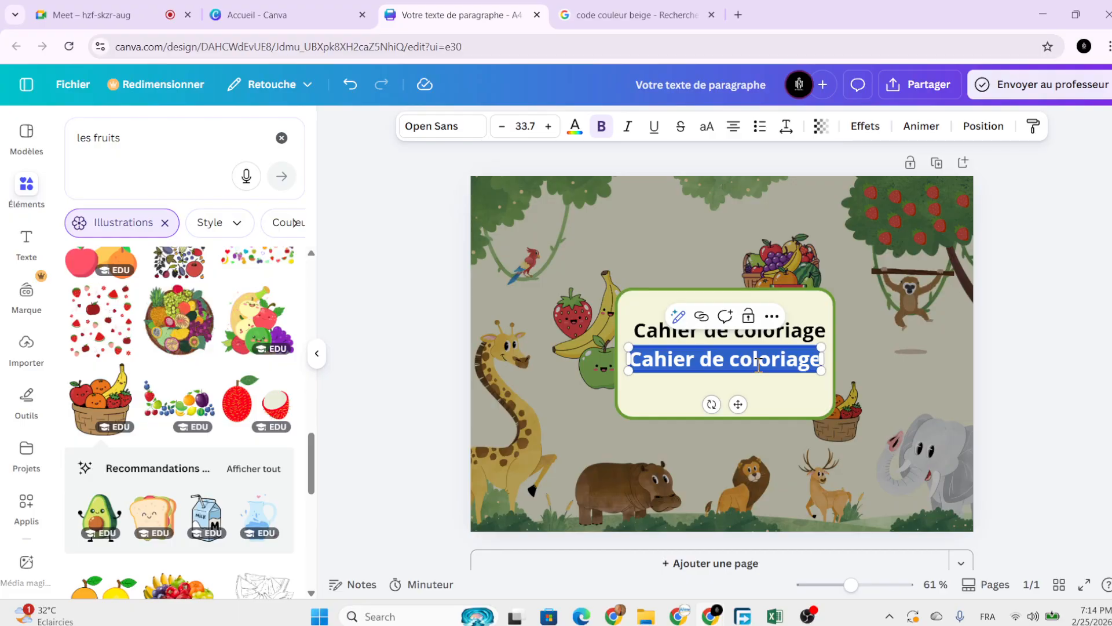
{"action": "type", "text": "3"}
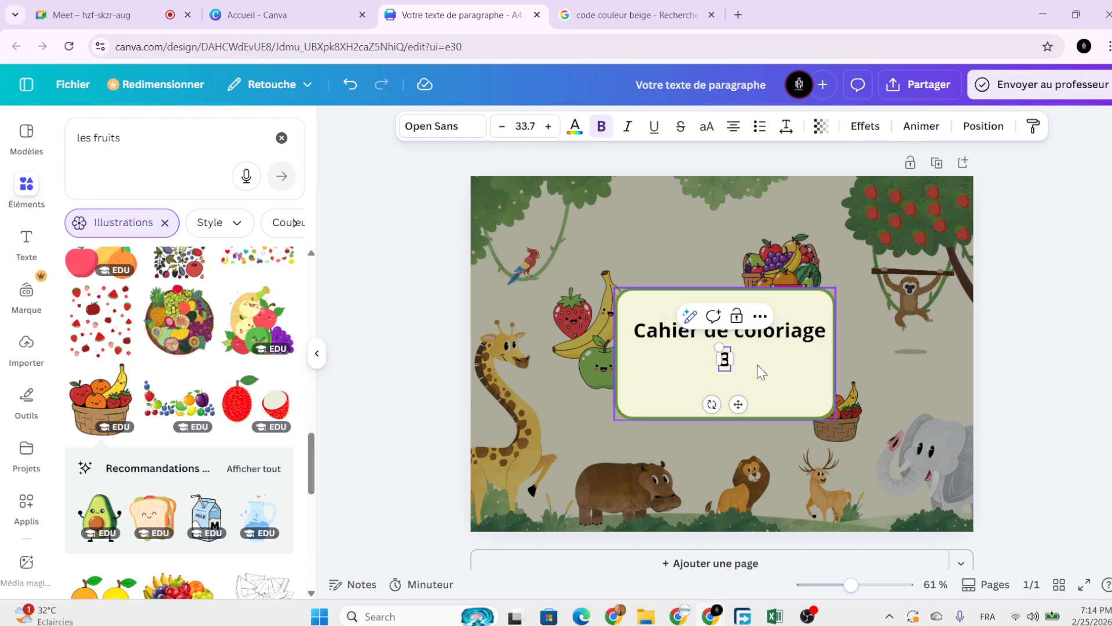
{"action": "type", "text": "-7"}
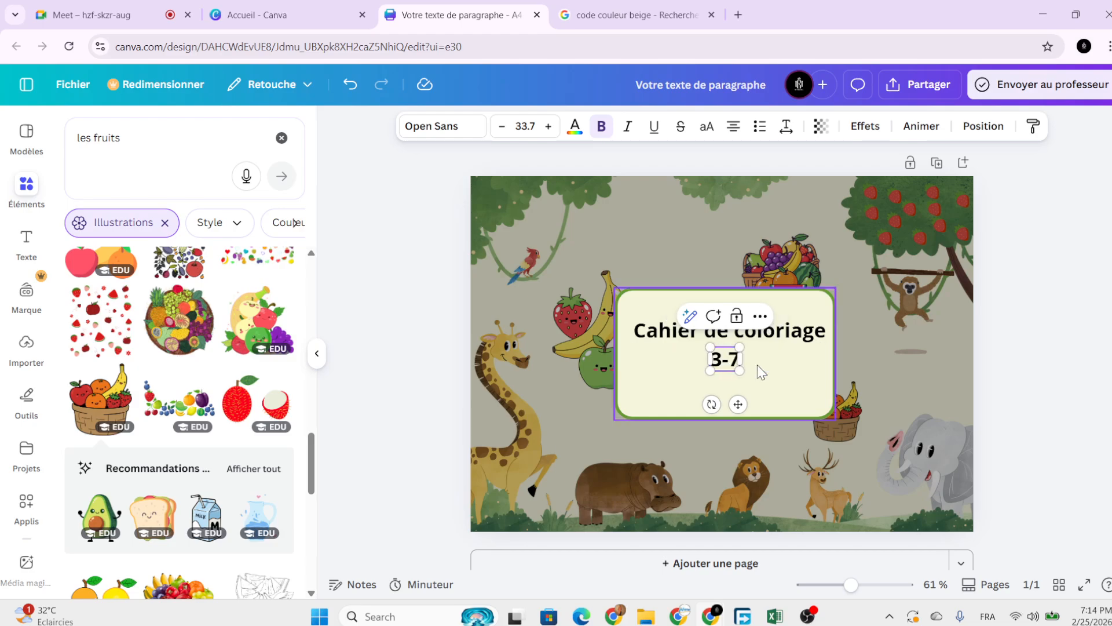
{"action": "type", "text": "ans"}
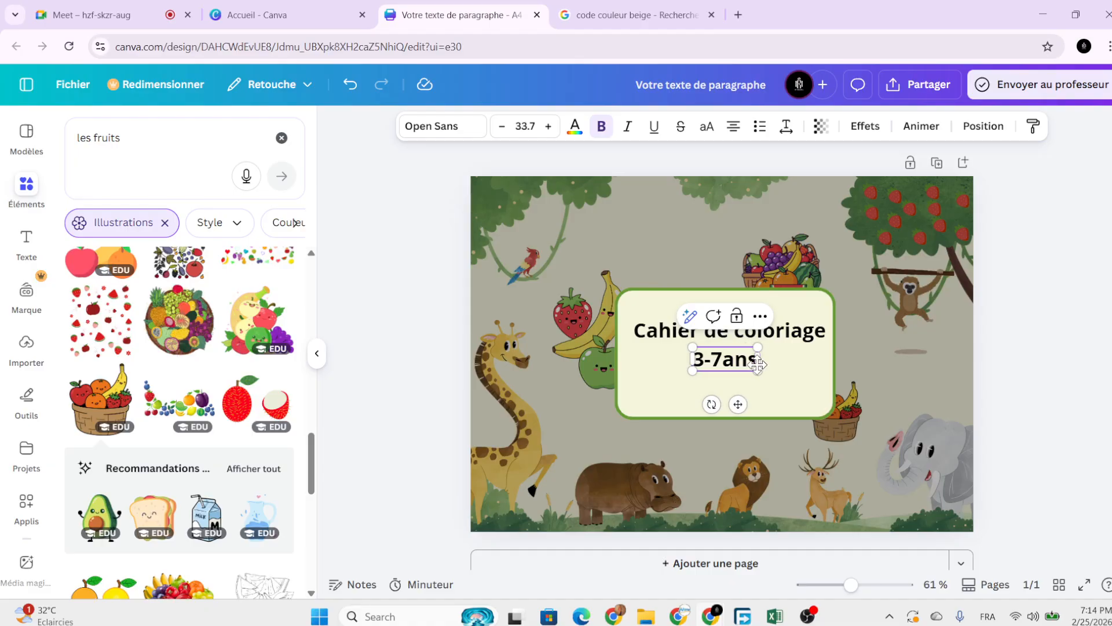
Correct the line to '3-7 ans' under the heading, undoing the last centring nudge.
{"action": "left_click", "coordinate": [808, 366]}
{"action": "left_click", "coordinate": [754, 369]}
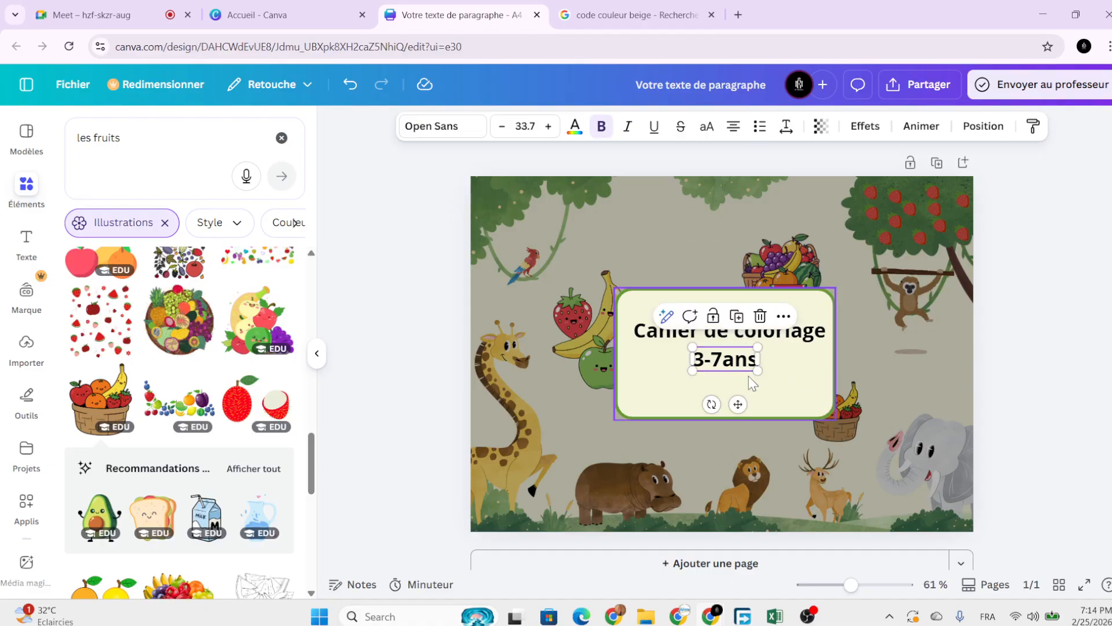
{"action": "left_click", "coordinate": [724, 362]}
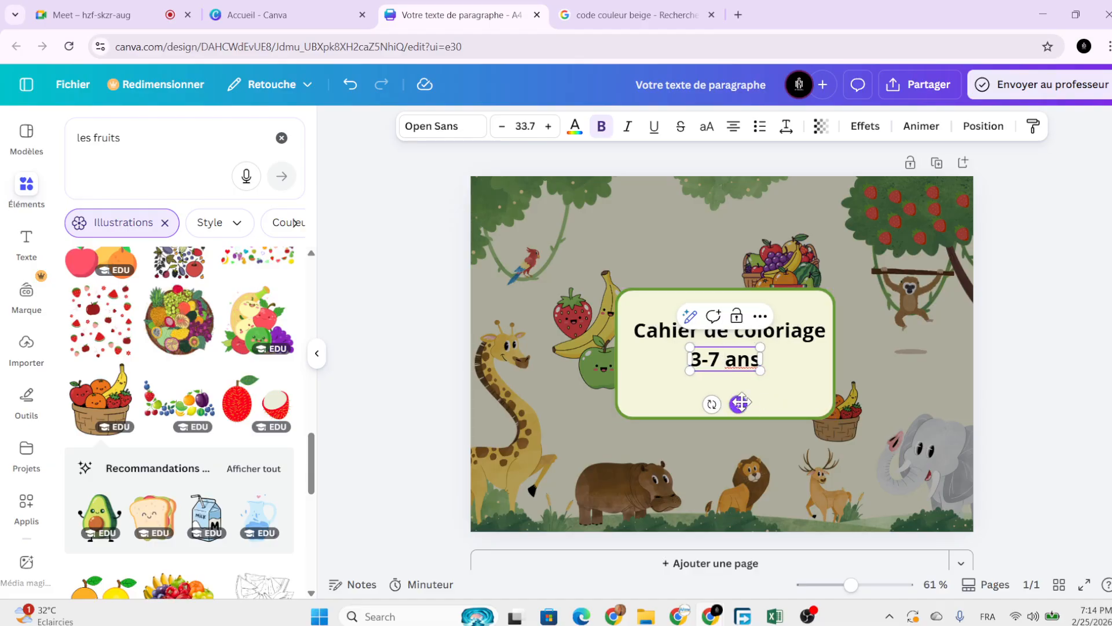
{"action": "left_click_drag", "start_coordinate": [741, 403], "coordinate": [745, 401]}
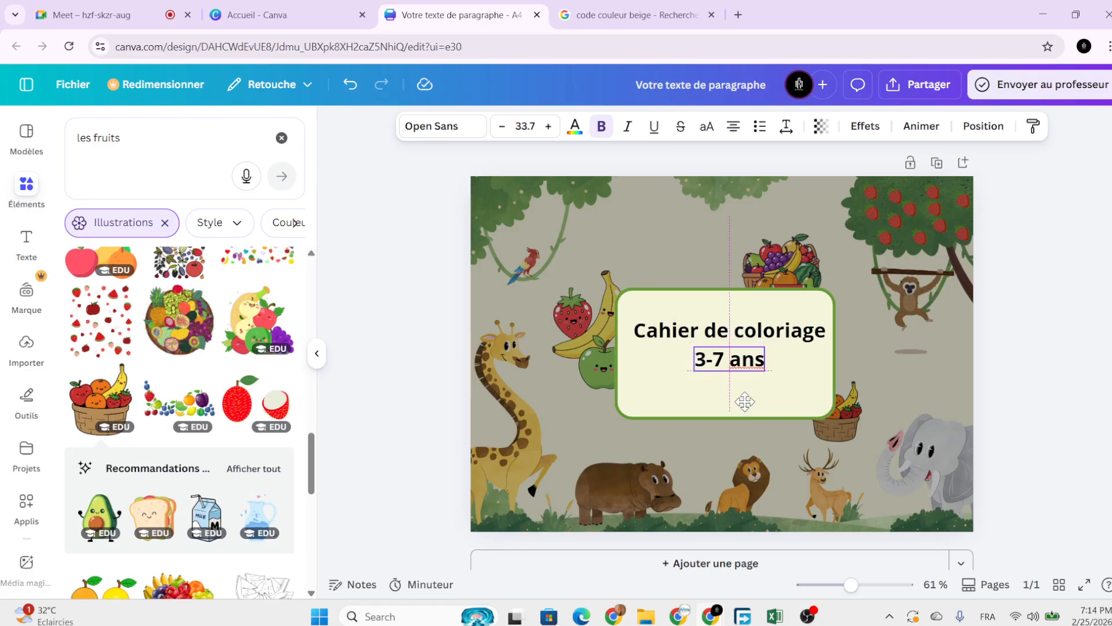
{"action": "left_click", "coordinate": [788, 400]}
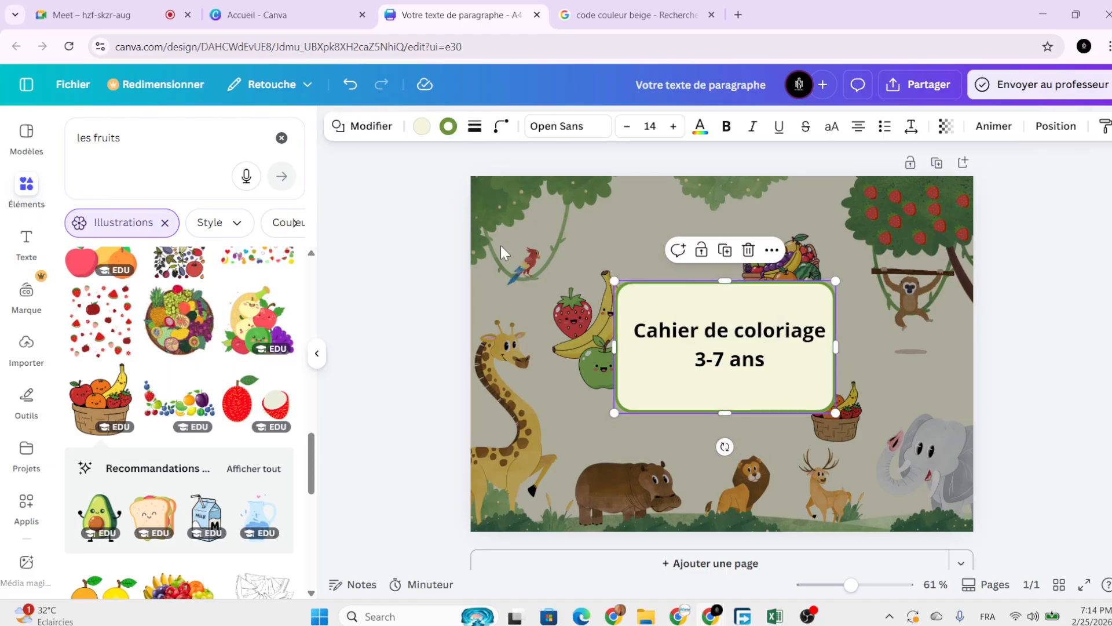
{"action": "left_click", "coordinate": [350, 85]}
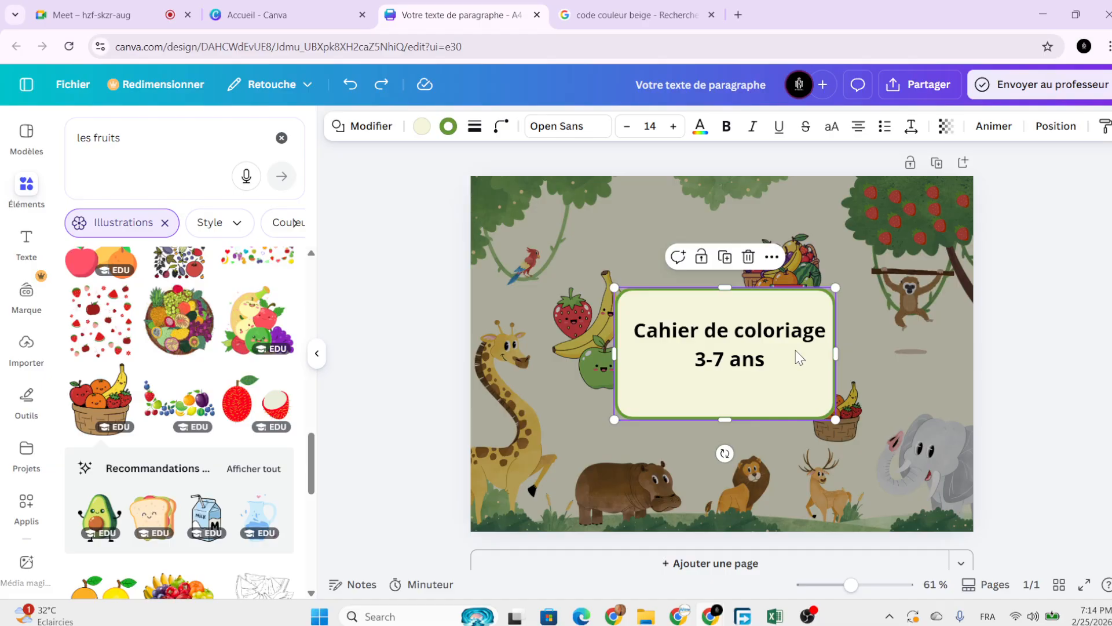
Remove a stray panel duplicate and place a copy of the '3-7 ans' line below it.
{"action": "left_click", "coordinate": [725, 256]}
{"action": "left_click", "coordinate": [756, 264]}
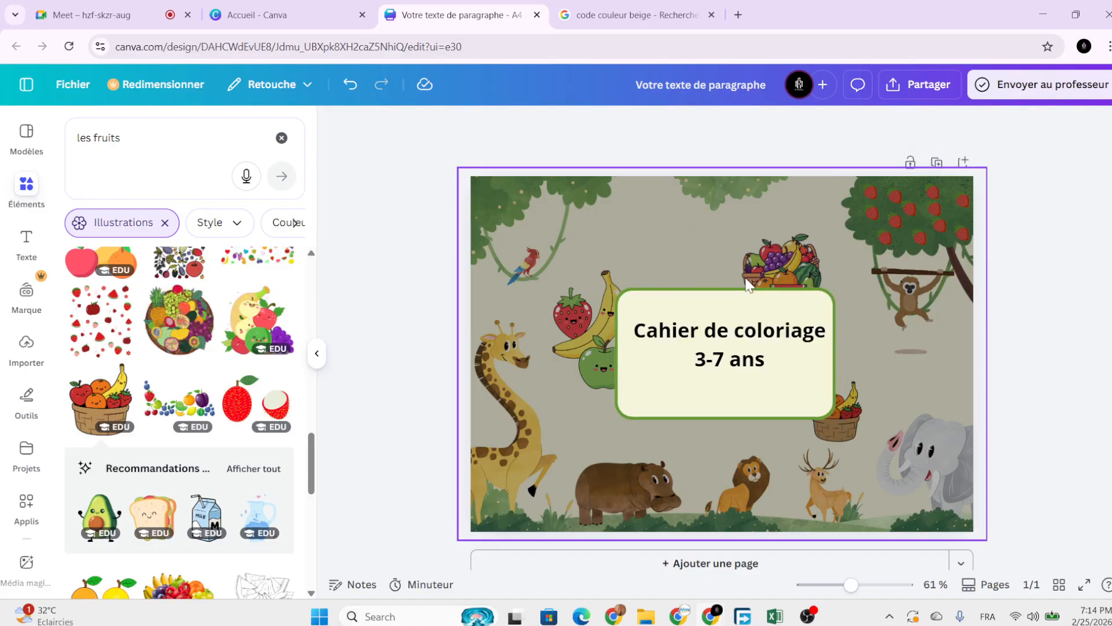
{"action": "left_click", "coordinate": [741, 359]}
{"action": "left_click", "coordinate": [741, 316]}
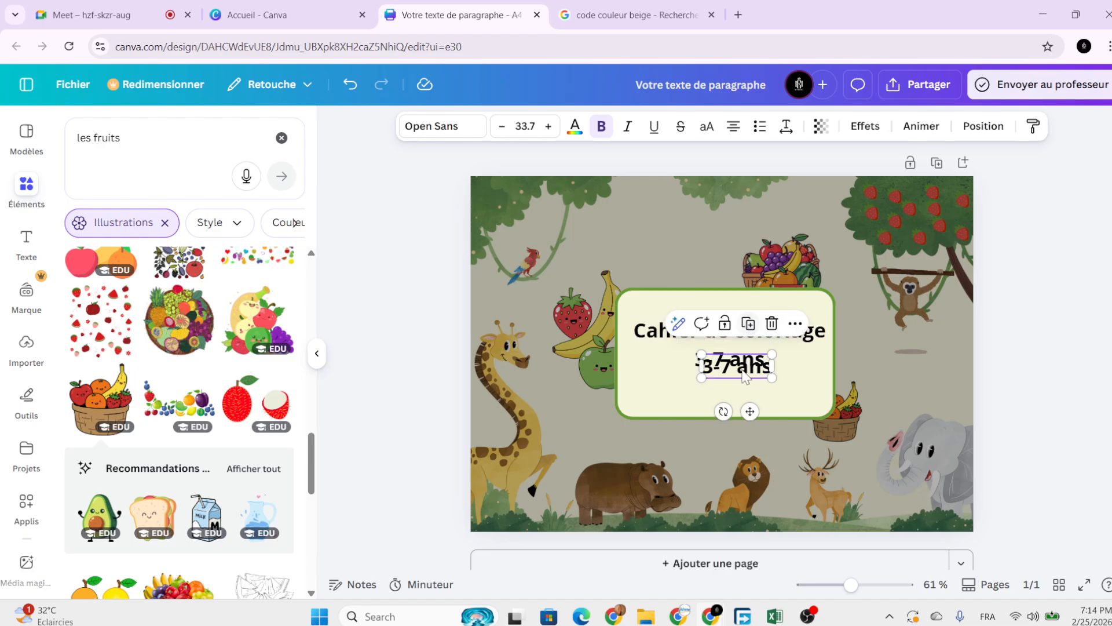
{"action": "left_click_drag", "start_coordinate": [745, 410], "coordinate": [684, 444]}
Replace the copied line's text with 'RM_Academy'.
{"action": "double_click", "coordinate": [701, 399]}
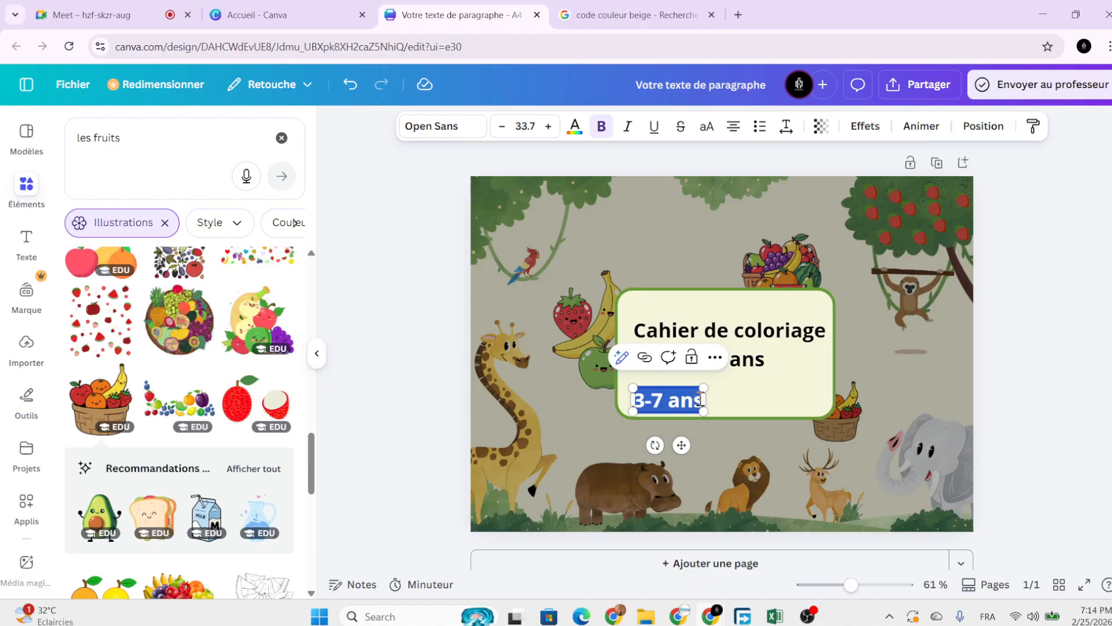
{"action": "type", "text": "a"}
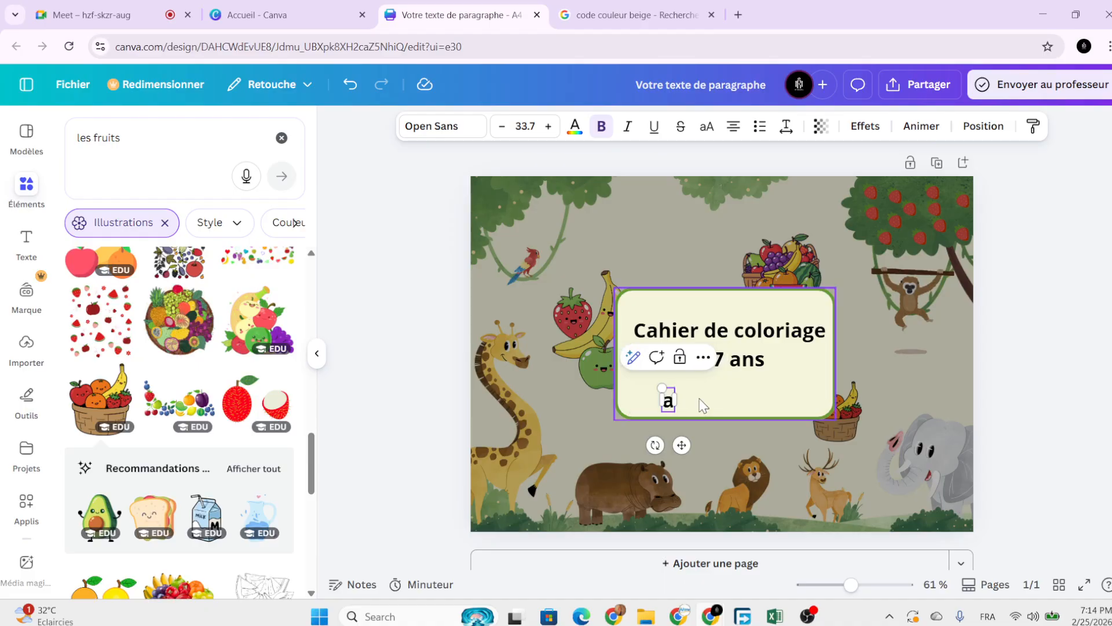
{"action": "type", "text": "cademy"}
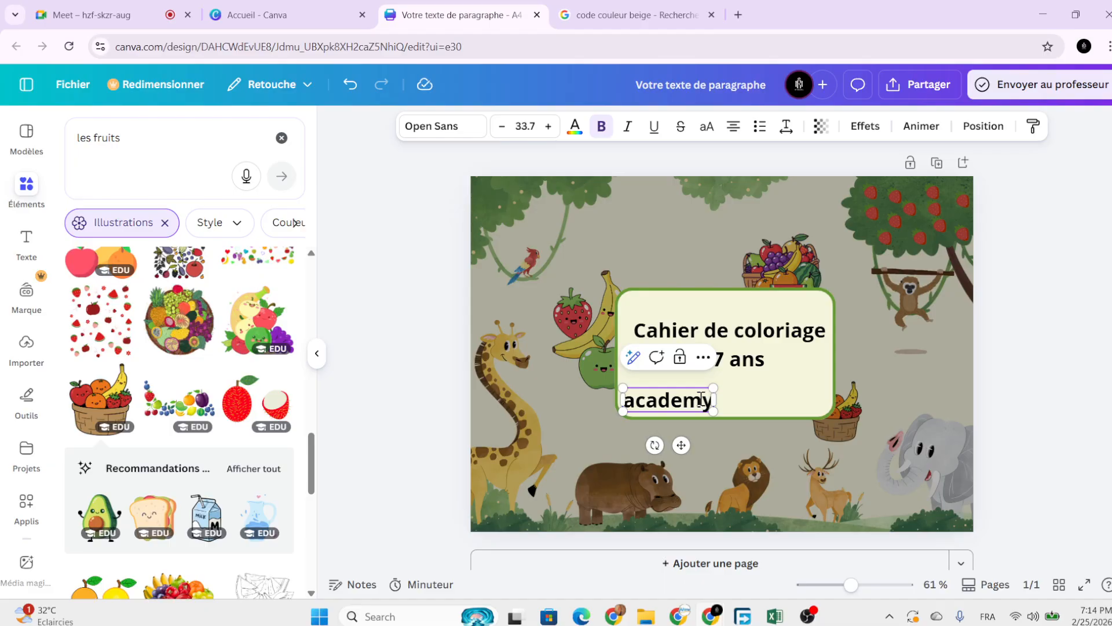
{"action": "key", "text": "BackSpace"}
{"action": "key", "text": "BackSpace"}
{"action": "key", "text": "BackSpace"}
{"action": "key", "text": "BackSpace"}
{"action": "key", "text": "BackSpace"}
{"action": "key", "text": "BackSpace"}
{"action": "key", "text": "BackSpace"}
{"action": "key", "text": "Caps_Lock"}
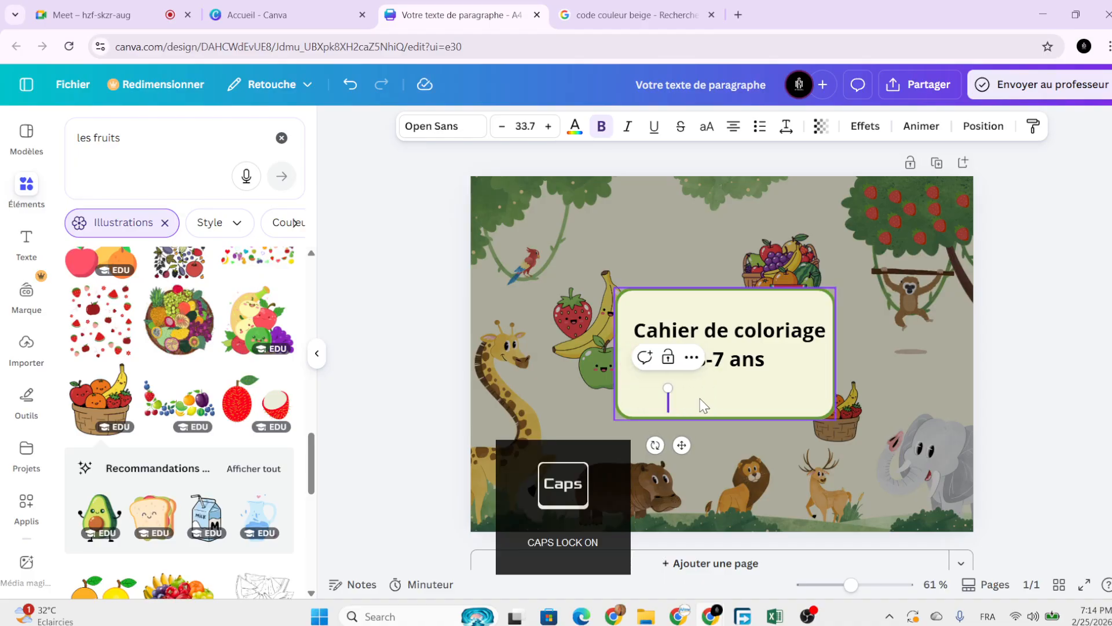
{"action": "type", "text": "RM"}
{"action": "key", "text": "Caps_Lock"}
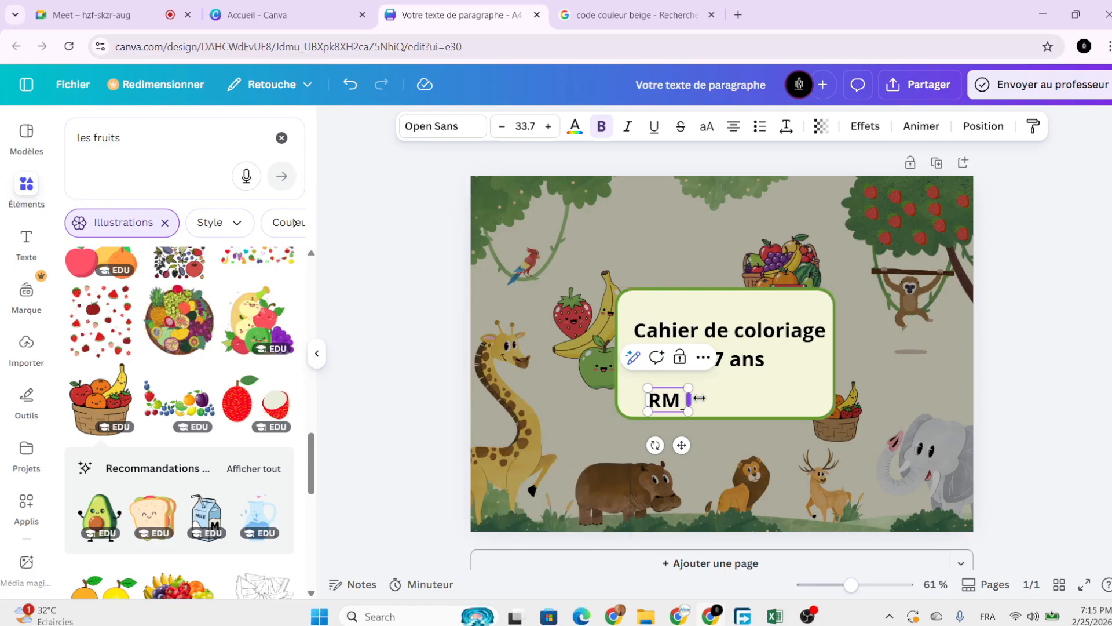
{"action": "type", "text": "_"}
{"action": "key", "text": "Caps_Lock"}
{"action": "type", "text": "A"}
{"action": "key", "text": "Caps_Lock"}
{"action": "type", "text": "cademy"}
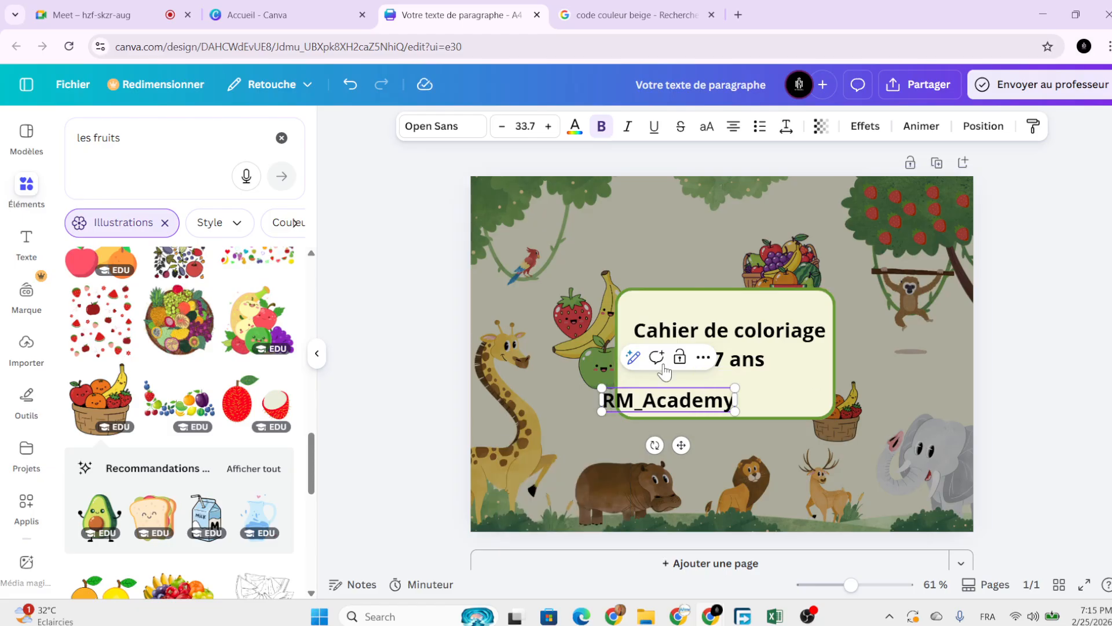
Make RM_Academy non-bold italic at size 12.5 in the panel's lower left.
{"action": "left_click_drag", "start_coordinate": [601, 389], "coordinate": [663, 400]}
{"action": "left_click", "coordinate": [779, 402]}
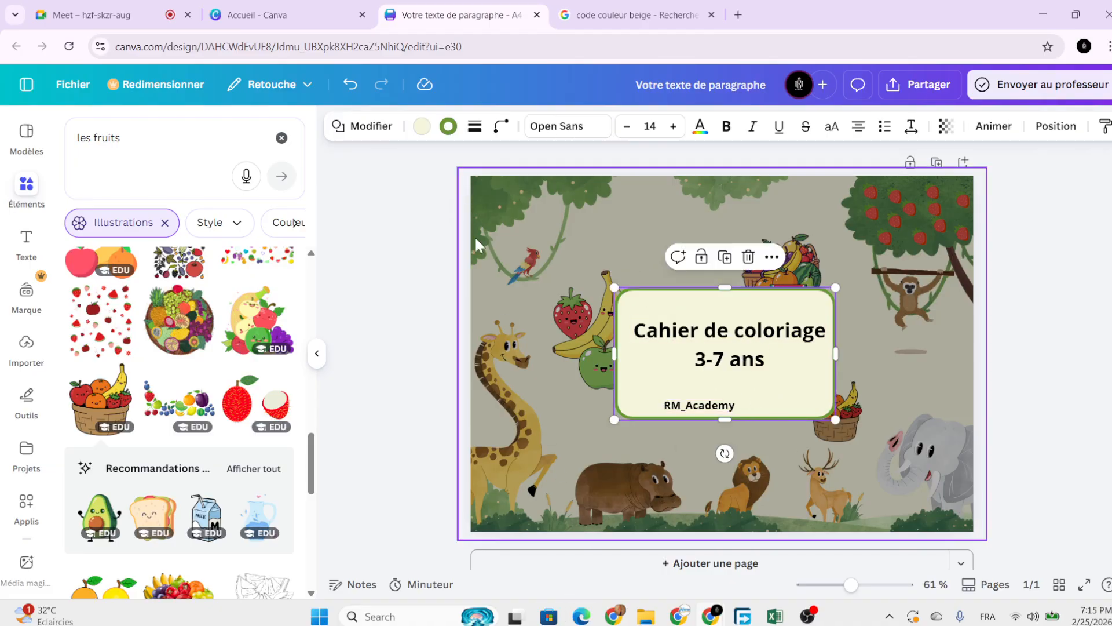
{"action": "left_click", "coordinate": [708, 408]}
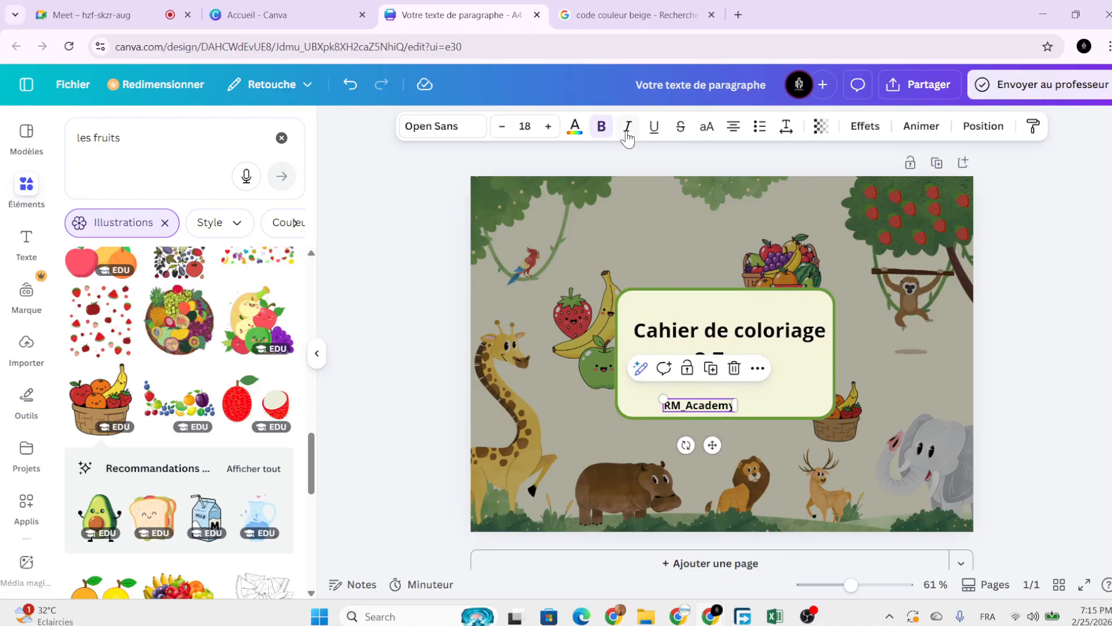
{"action": "left_click", "coordinate": [601, 126]}
{"action": "left_click", "coordinate": [628, 127]}
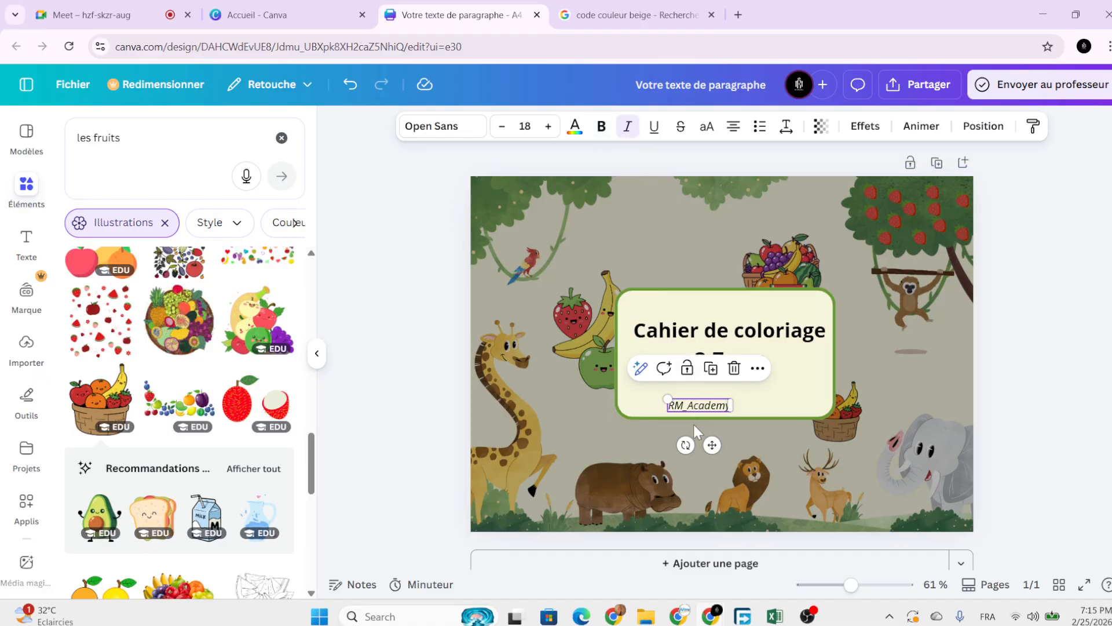
{"action": "left_click_drag", "start_coordinate": [670, 399], "coordinate": [688, 403]}
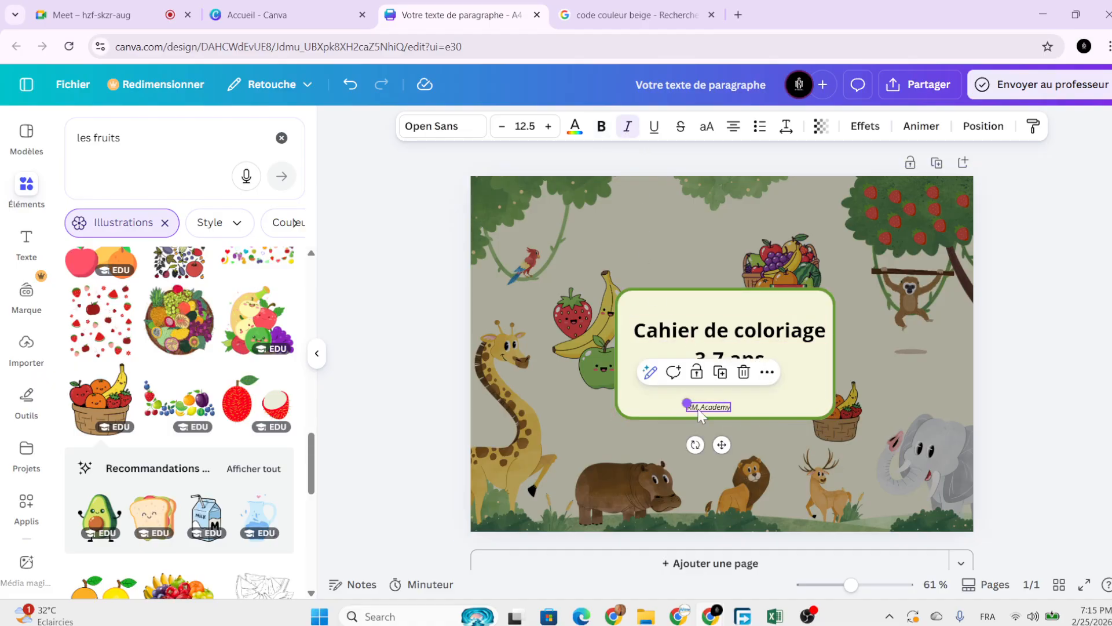
{"action": "left_click_drag", "start_coordinate": [720, 442], "coordinate": [672, 441]}
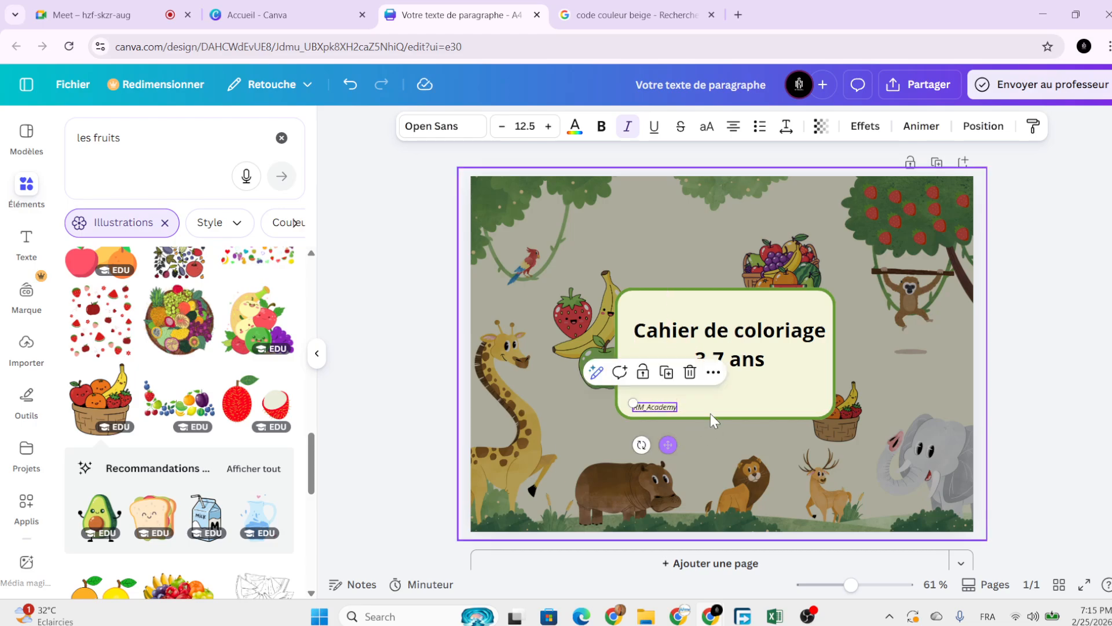
{"action": "left_click", "coordinate": [767, 394]}
Duplicate the RM_Academy credit beside itself and replace its text with the contact phone number.
{"action": "scroll", "coordinate": [760, 389], "scroll_direction": "up", "scroll_amount": 10, "text": "ctrl"}
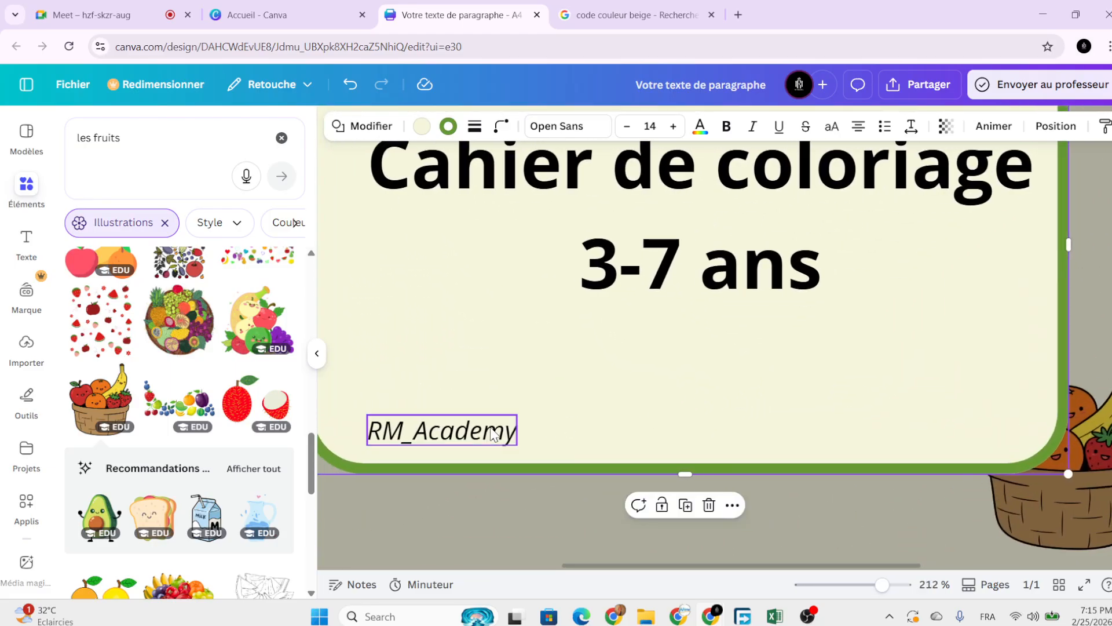
{"action": "left_click", "coordinate": [498, 430]}
{"action": "left_click", "coordinate": [454, 384]}
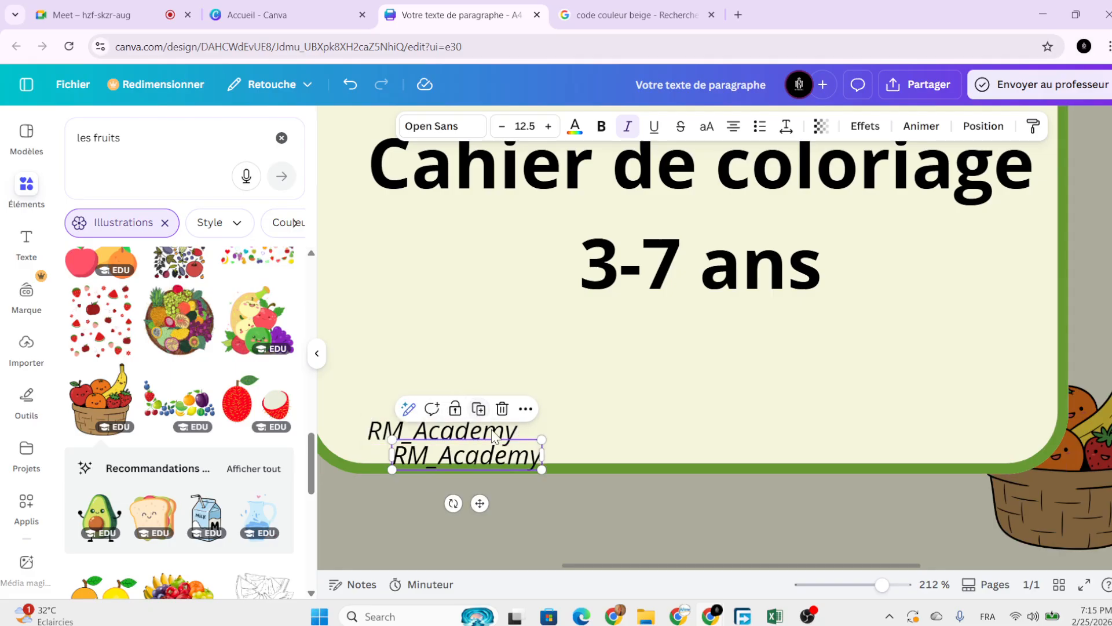
{"action": "left_click_drag", "start_coordinate": [506, 461], "coordinate": [671, 436]}
{"action": "mouse_move", "coordinate": [673, 431]}
{"action": "left_mouse_down"}
{"action": "mouse_move", "coordinate": [670, 442]}
{"action": "mouse_move", "coordinate": [661, 435]}
{"action": "left_mouse_up"}
{"action": "double_click", "coordinate": [660, 435]}
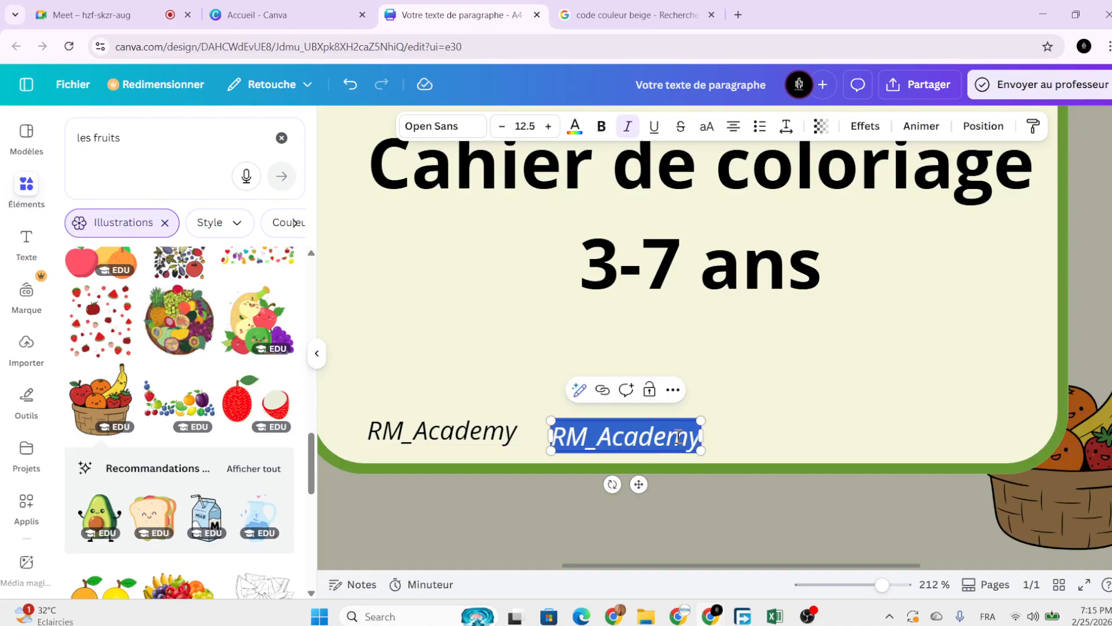
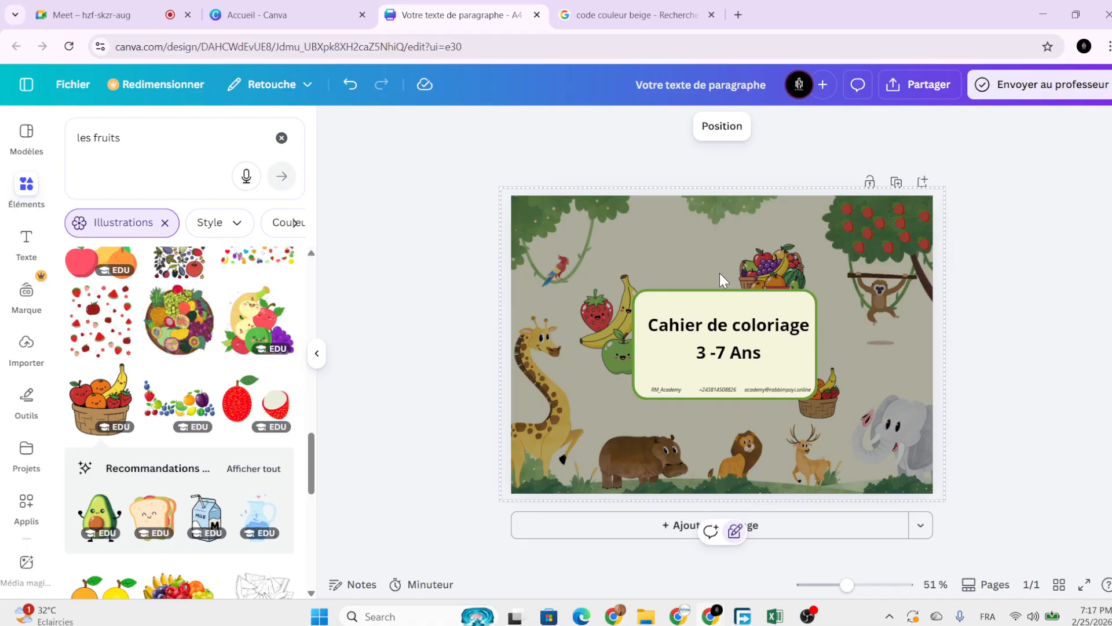
Duplicate the Cahier de coloriage title and place the copy near the top of the cover.
{"action": "left_click", "coordinate": [743, 337]}
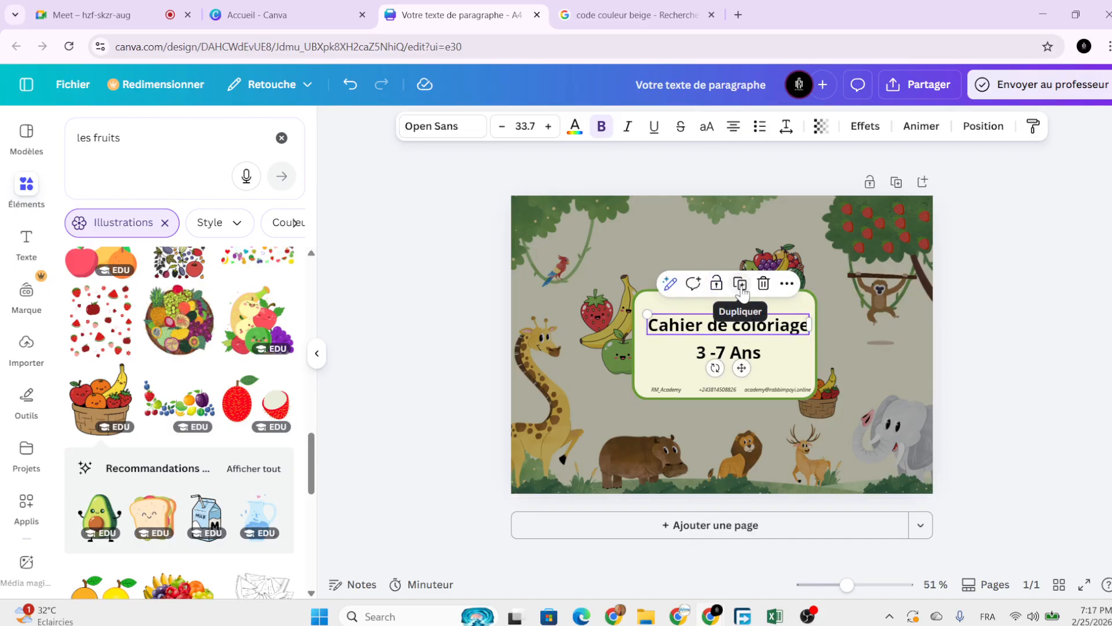
{"action": "left_click_drag", "start_coordinate": [741, 369], "coordinate": [721, 279]}
{"action": "left_click", "coordinate": [596, 266]}
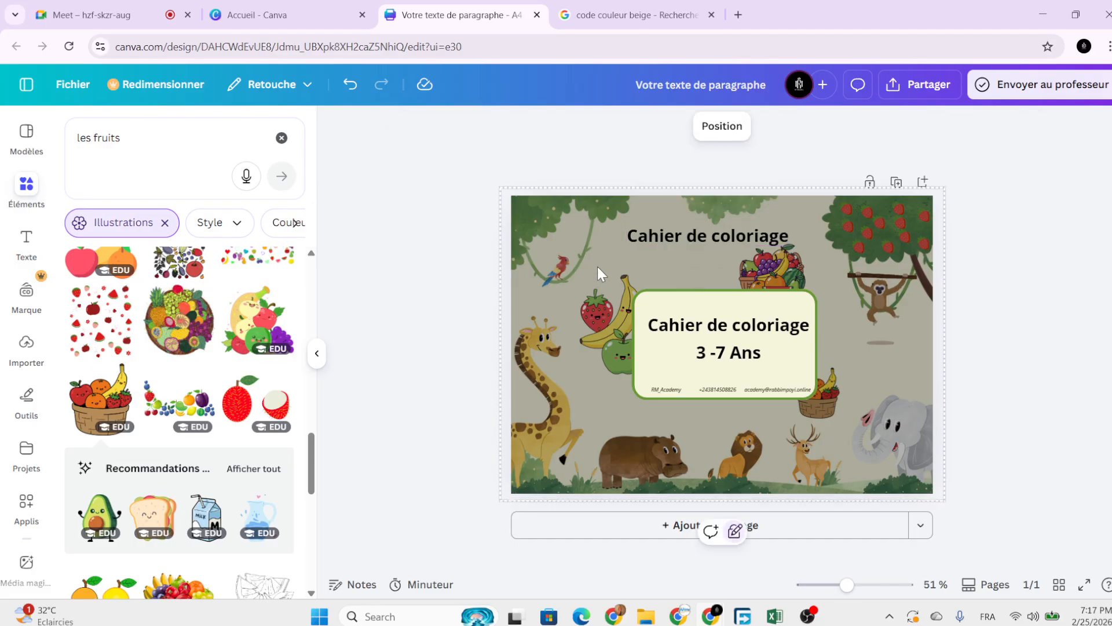
{"action": "left_click", "coordinate": [661, 239]}
Make the top title copy white and retype it as INSTITUT BOBOKOLI.
{"action": "left_click", "coordinate": [574, 126]}
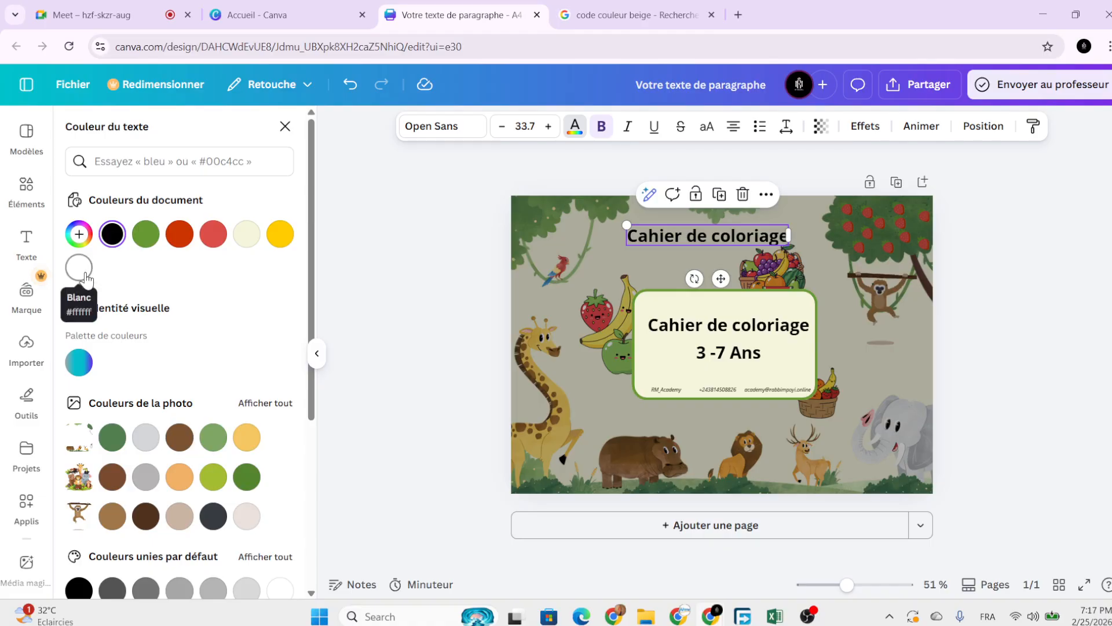
{"action": "left_click", "coordinate": [78, 267]}
{"action": "double_click", "coordinate": [762, 237]}
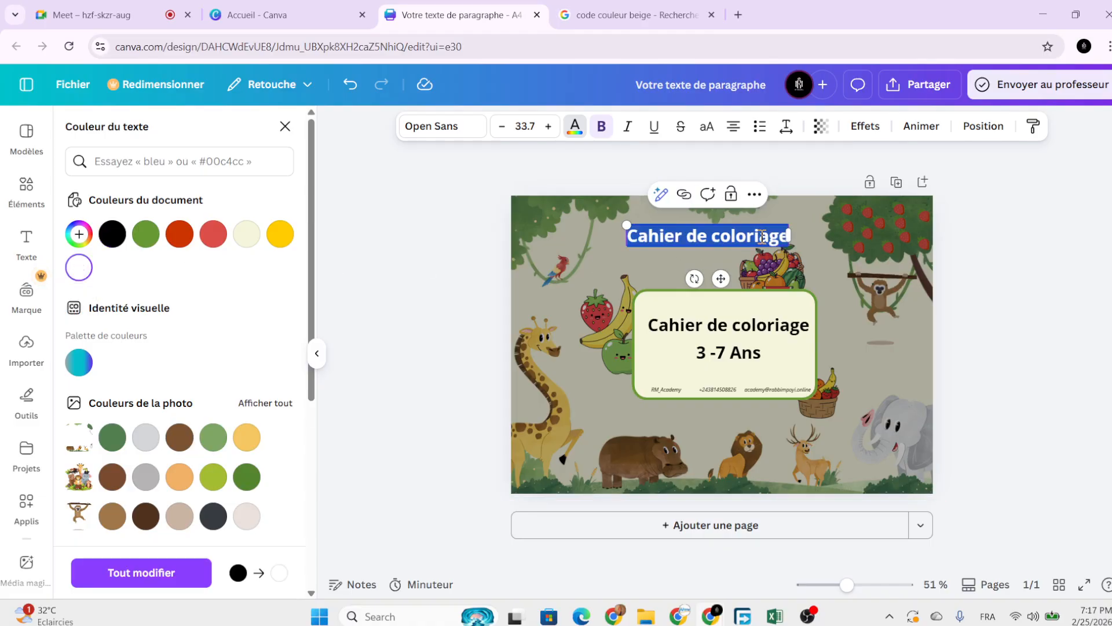
{"action": "key", "text": "Caps_Lock"}
{"action": "key", "text": "Caps_Lock"}
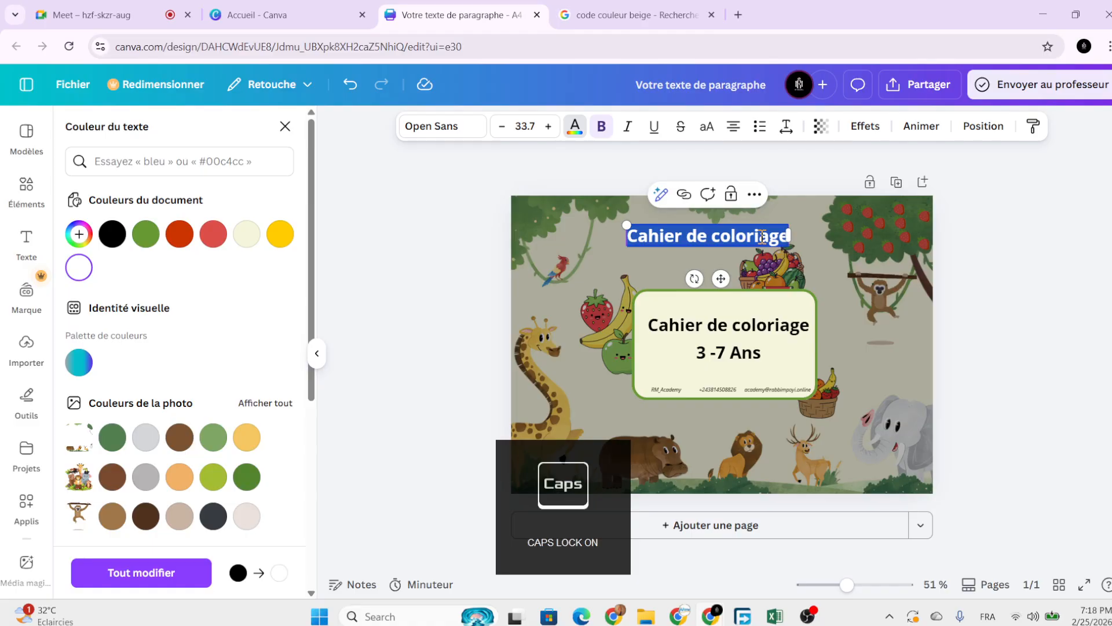
{"action": "type", "text": "INS"}
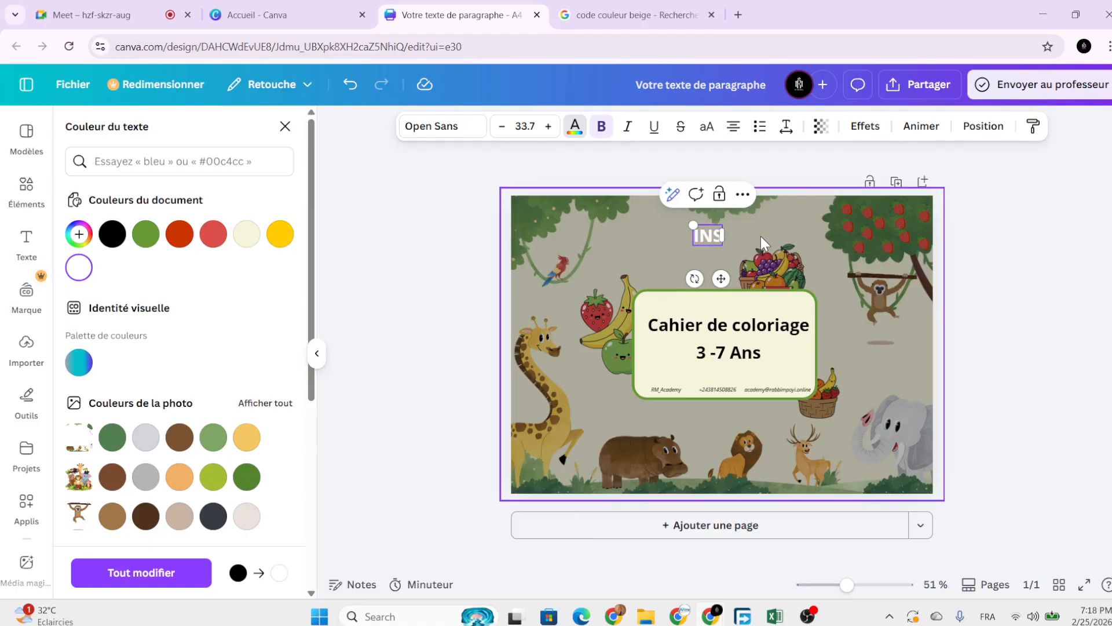
{"action": "type", "text": "TITUT"}
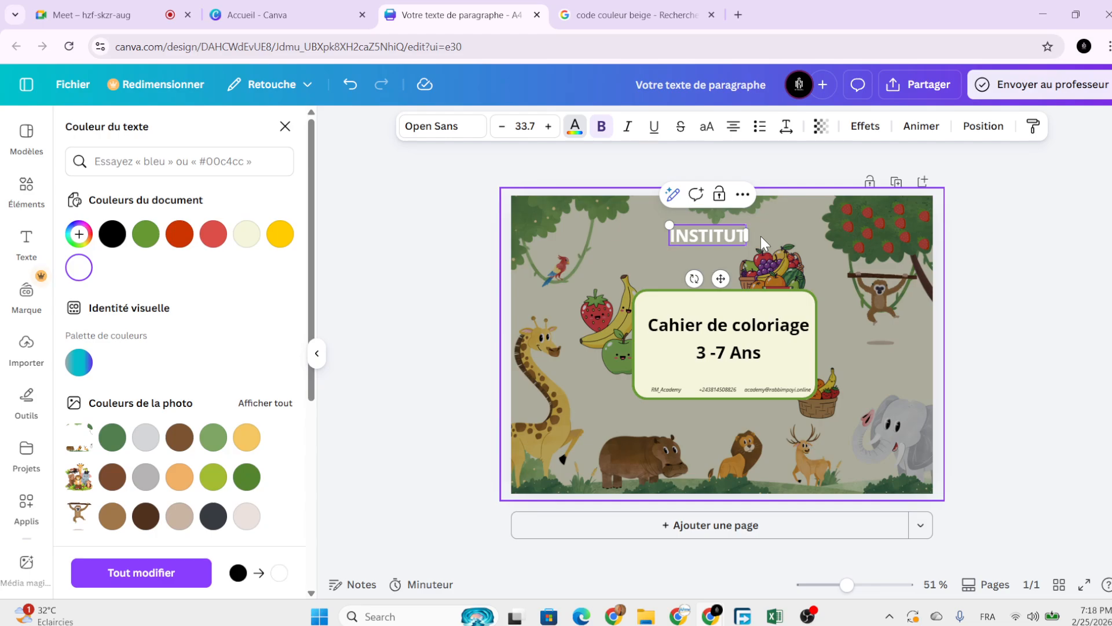
{"action": "type", "text": " BC"}
{"action": "type", "text": "BOKOLI"}
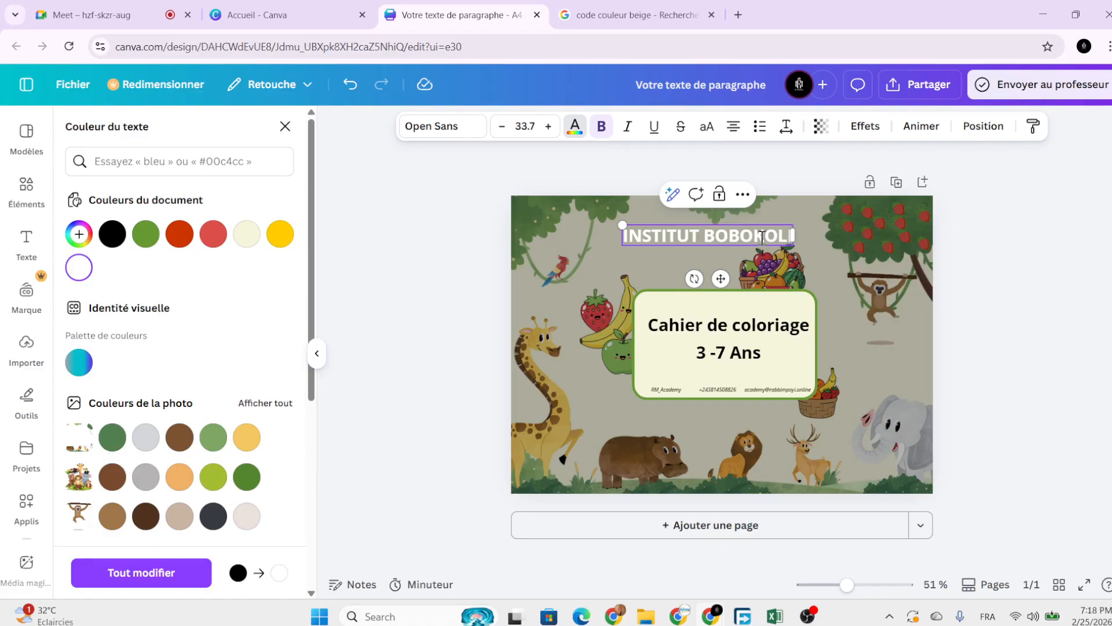
Enlarge the INSTITUT BOBOKOLI heading to 42.2 and centre it along the page top.
{"action": "left_click_drag", "start_coordinate": [620, 221], "coordinate": [580, 220]}
{"action": "left_click_drag", "start_coordinate": [703, 279], "coordinate": [745, 280]}
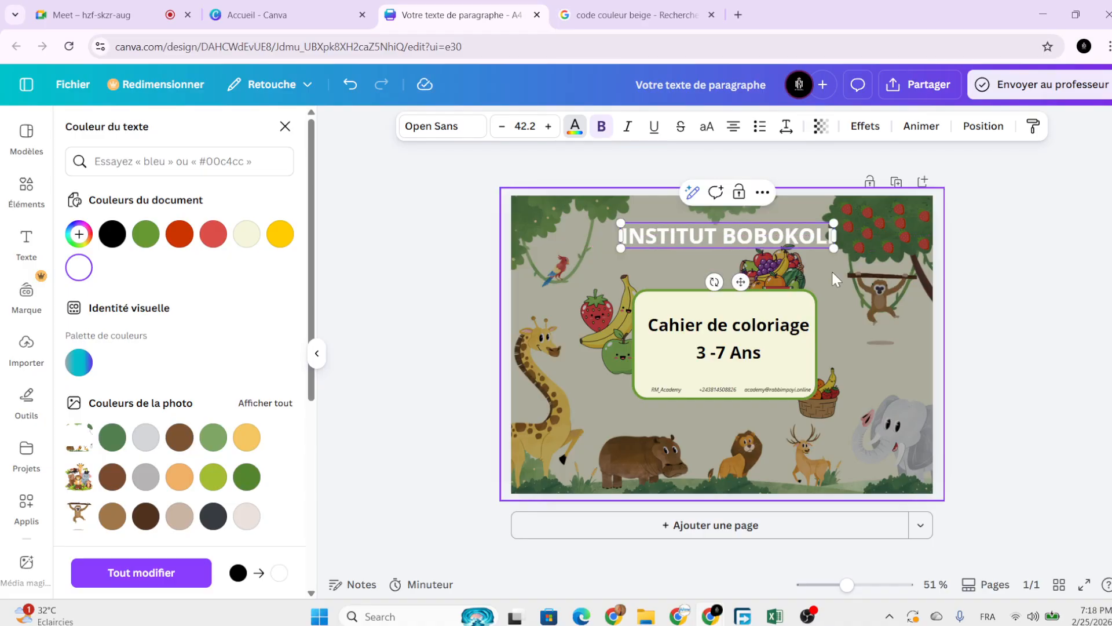
{"action": "left_click", "coordinate": [976, 311]}
{"action": "left_click", "coordinate": [958, 320]}
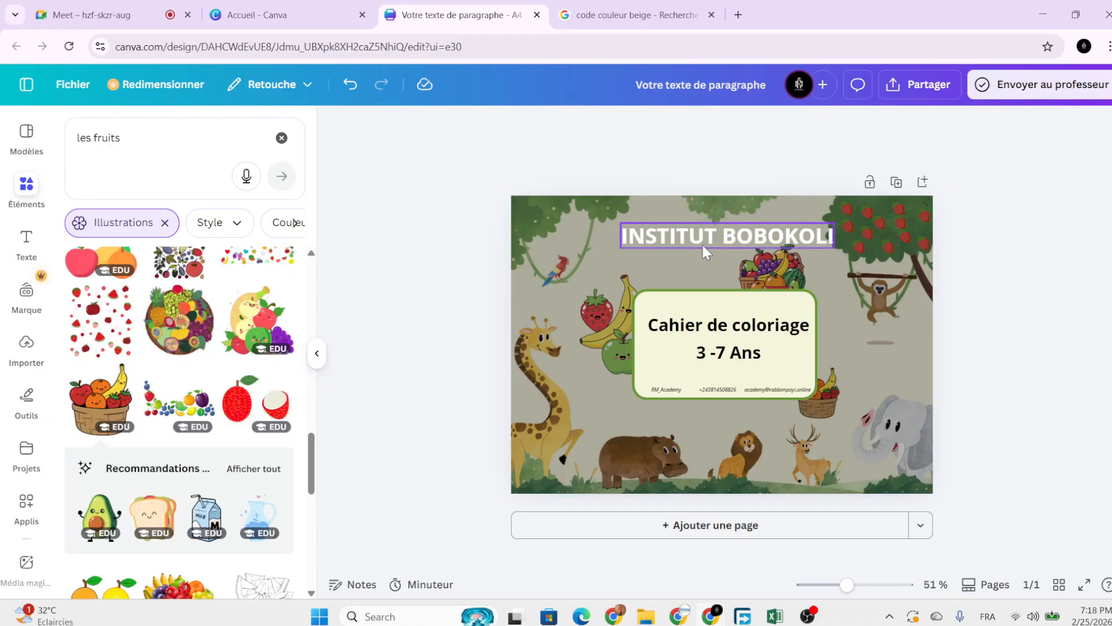
{"action": "left_click", "coordinate": [701, 243]}
{"action": "left_click_drag", "start_coordinate": [710, 239], "coordinate": [708, 233]}
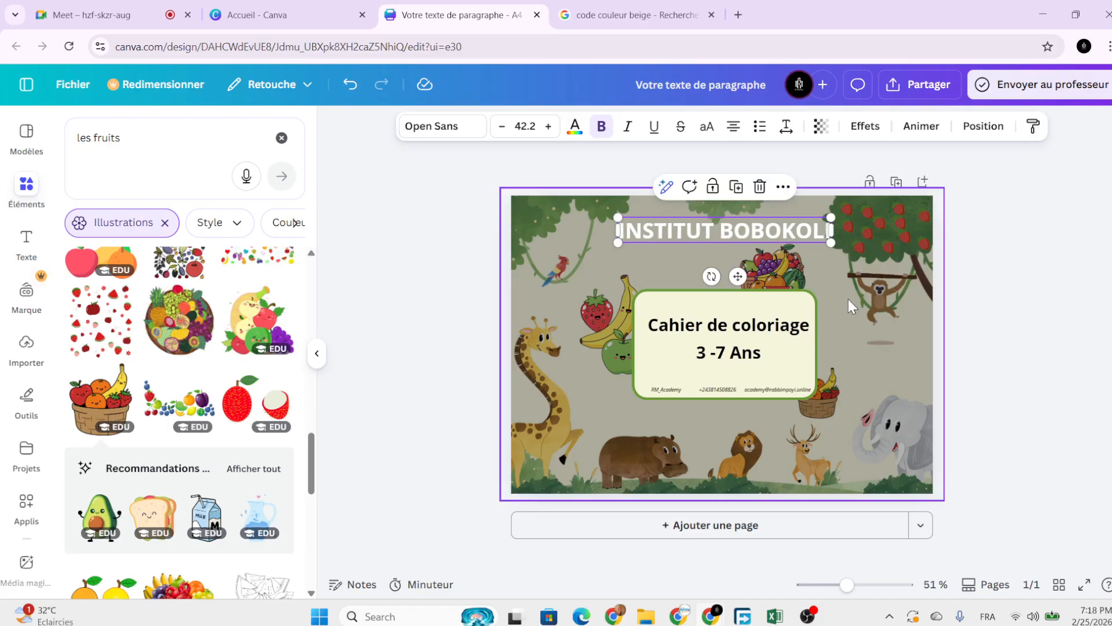
{"action": "left_click", "coordinate": [846, 300]}
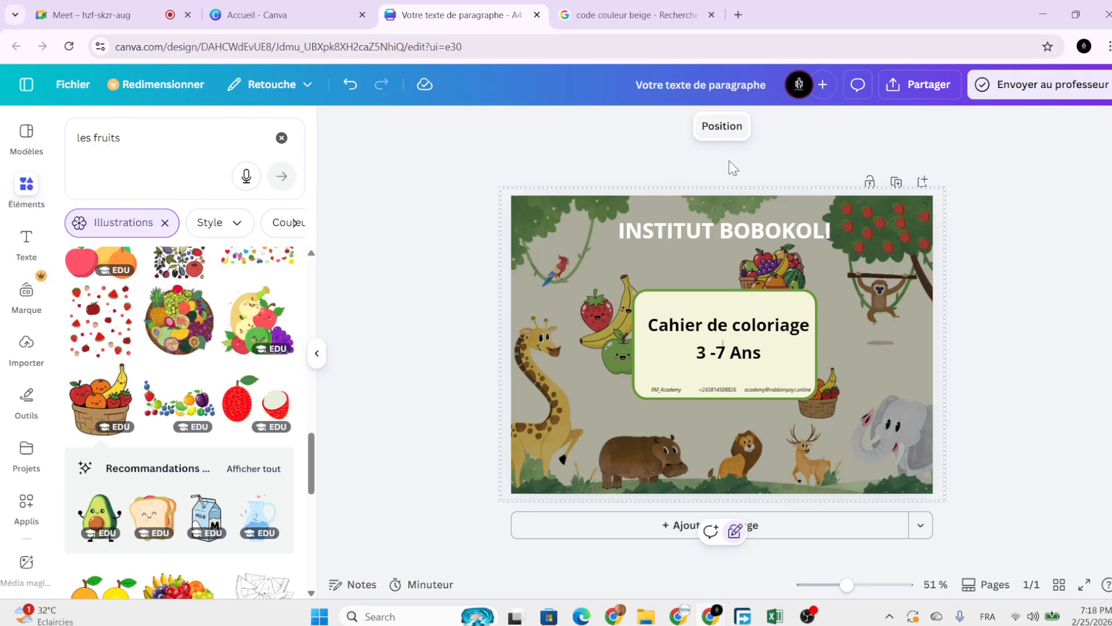
Set the jungle background illustration's transparency to exactly 50.
{"action": "left_click", "coordinate": [735, 531]}
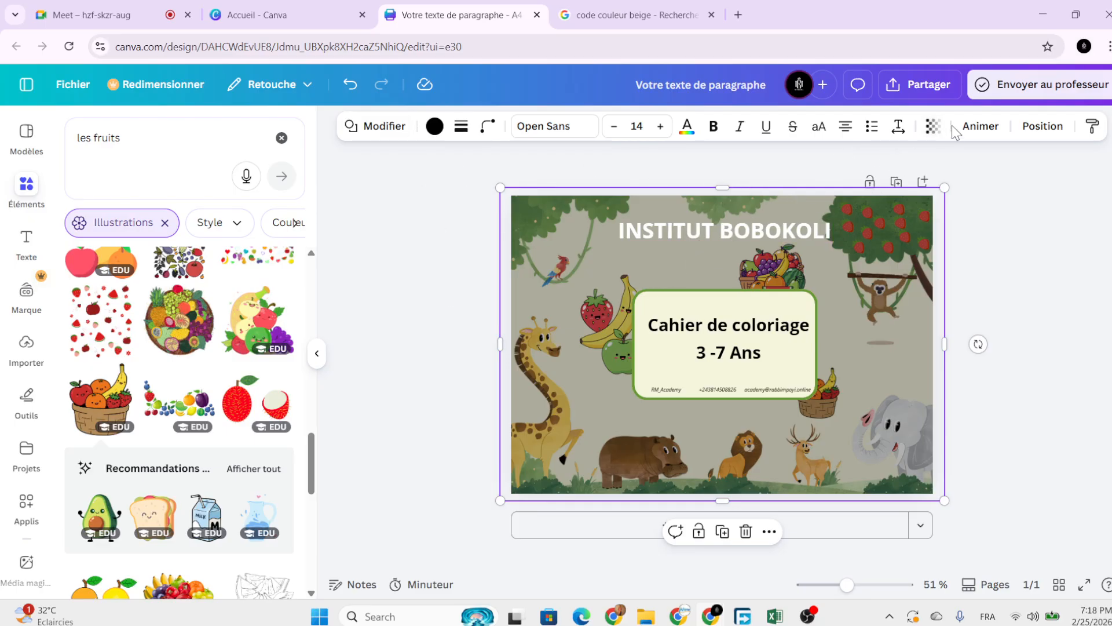
{"action": "left_click", "coordinate": [933, 125]}
{"action": "left_click_drag", "start_coordinate": [891, 186], "coordinate": [922, 187]}
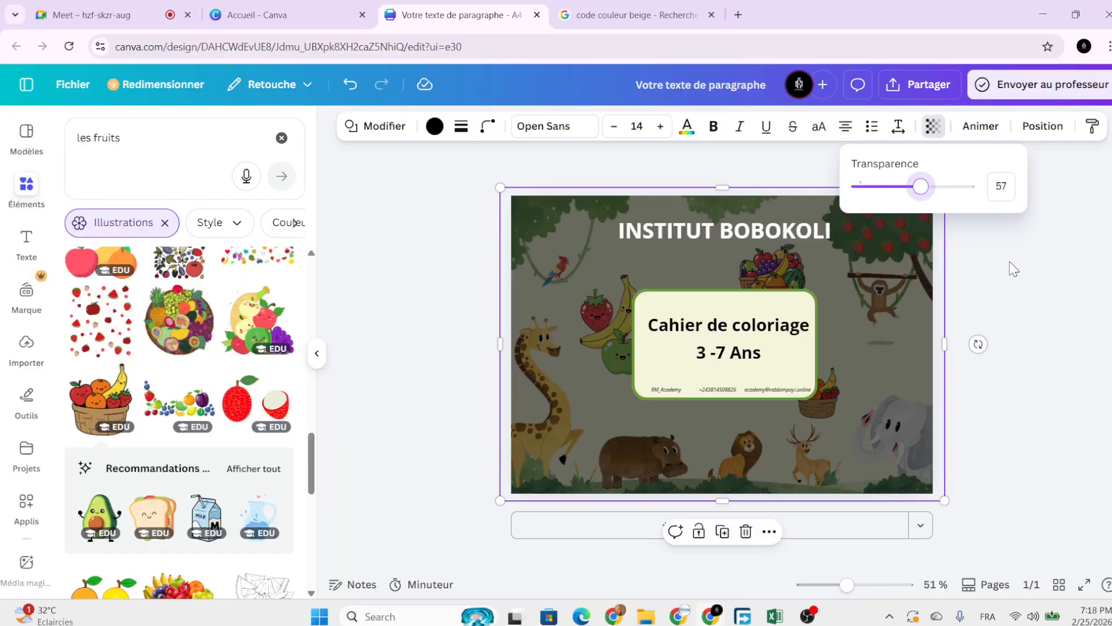
{"action": "left_click", "coordinate": [1006, 187]}
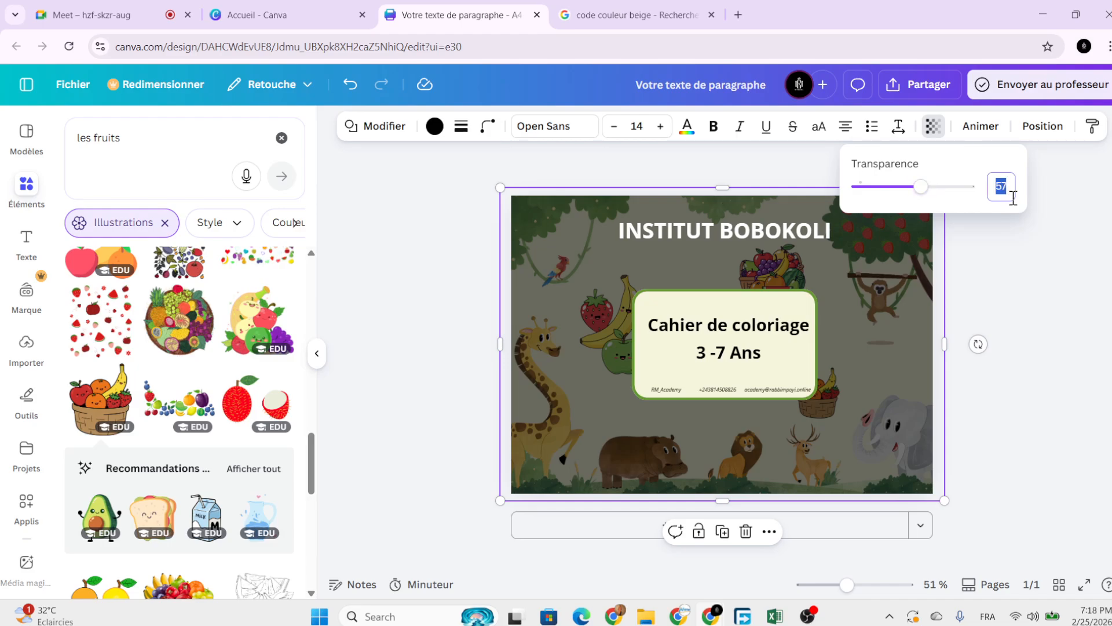
{"action": "type", "text": "50"}
{"action": "left_click", "coordinate": [1008, 286]}
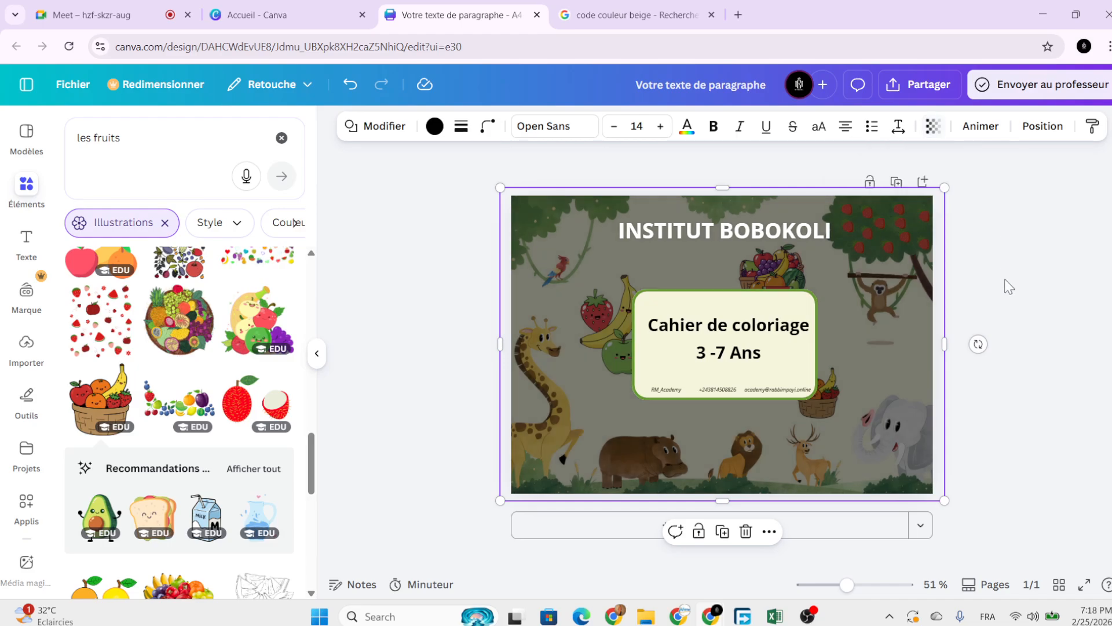
{"action": "left_click", "coordinate": [983, 284]}
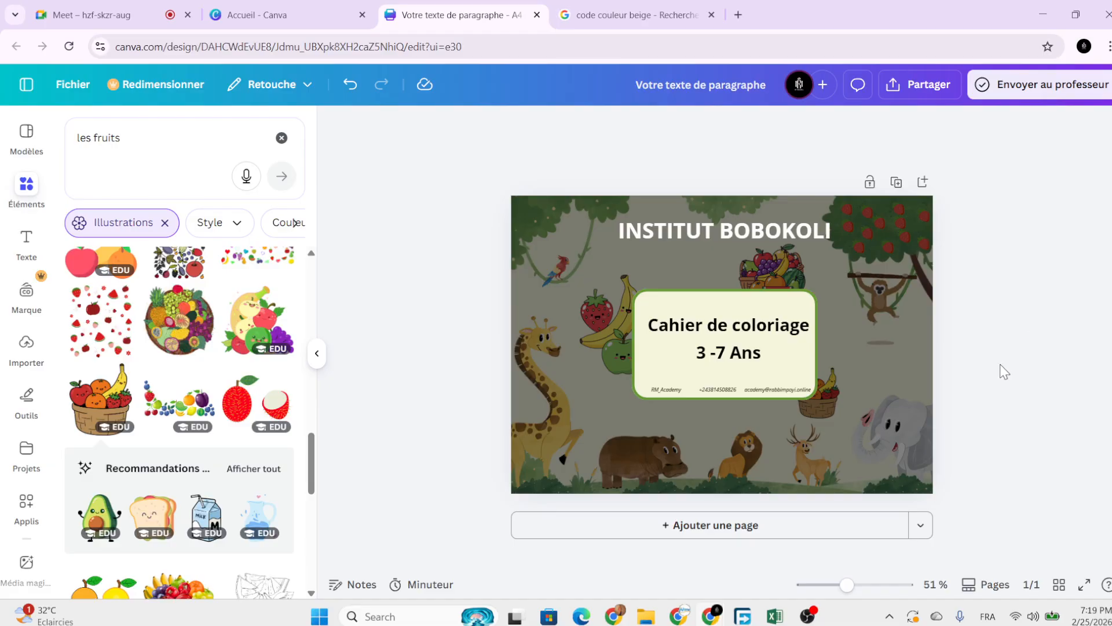
Add a new blank Page 2 beneath the cover page.
{"action": "left_click", "coordinate": [765, 533]}
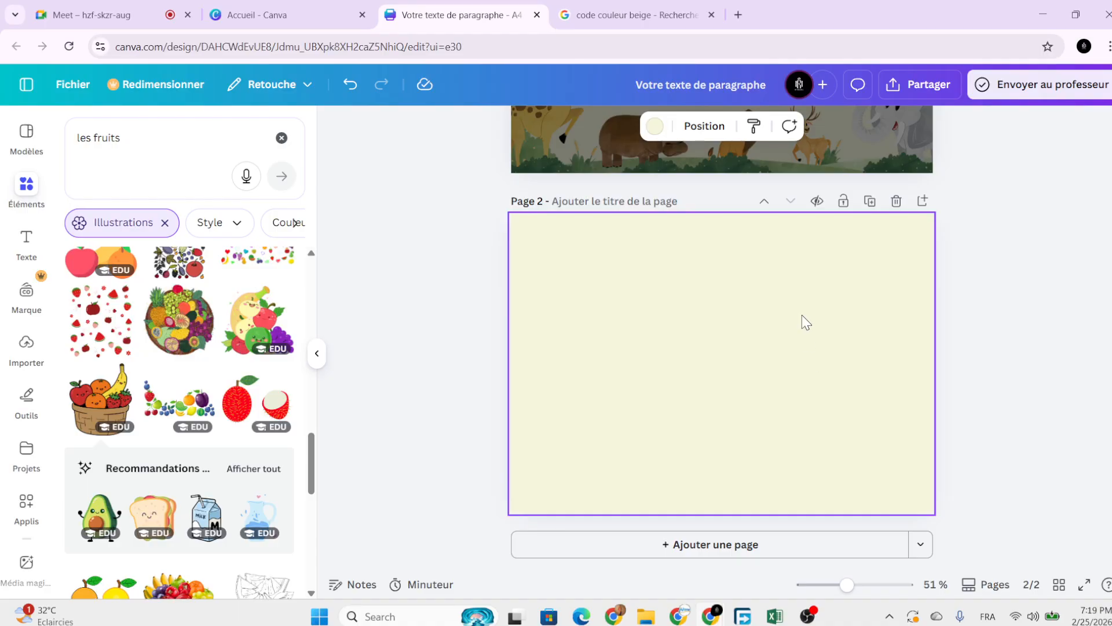
{"action": "scroll", "coordinate": [801, 314], "scroll_direction": "up", "scroll_amount": 4}
{"action": "scroll", "coordinate": [769, 273], "scroll_direction": "down", "scroll_amount": 3}
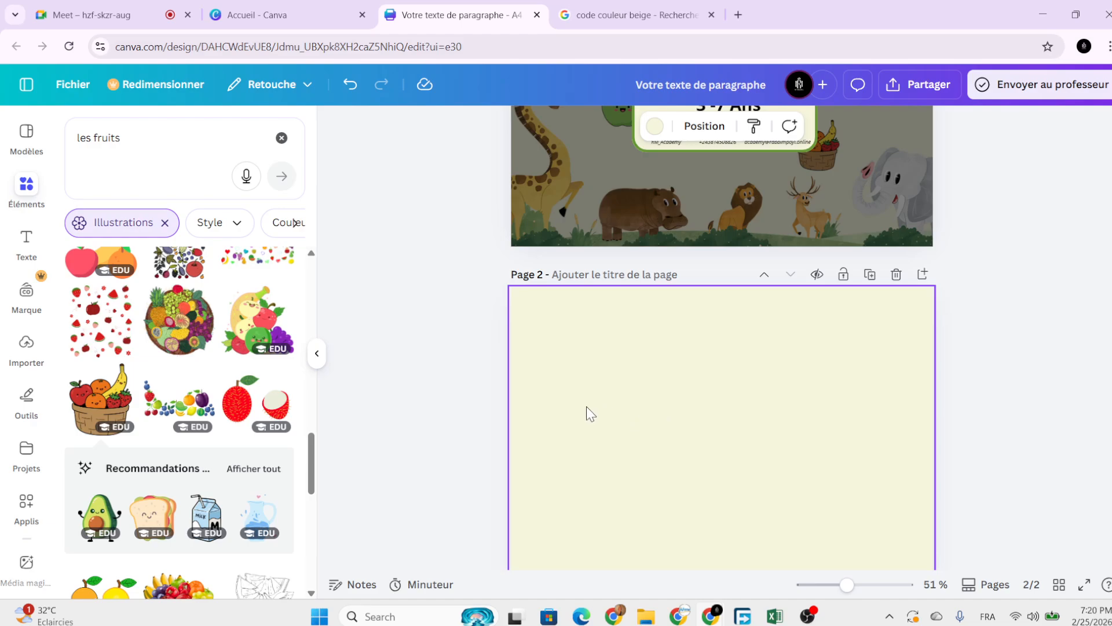
{"action": "scroll", "coordinate": [591, 420], "scroll_direction": "down", "scroll_amount": 2}
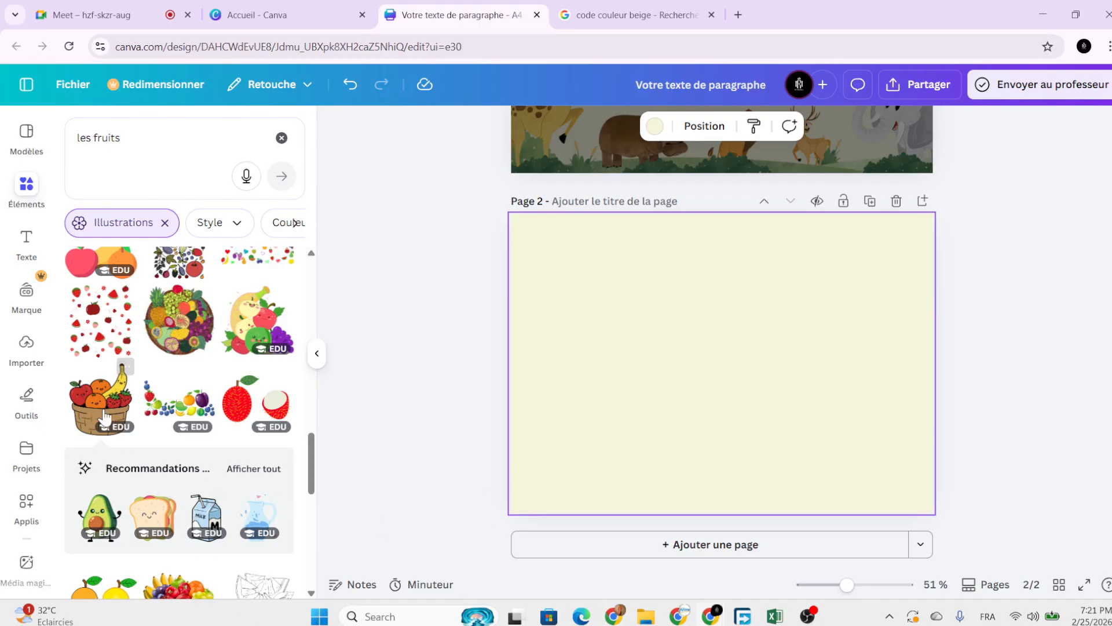
{"action": "left_click", "coordinate": [708, 549]}
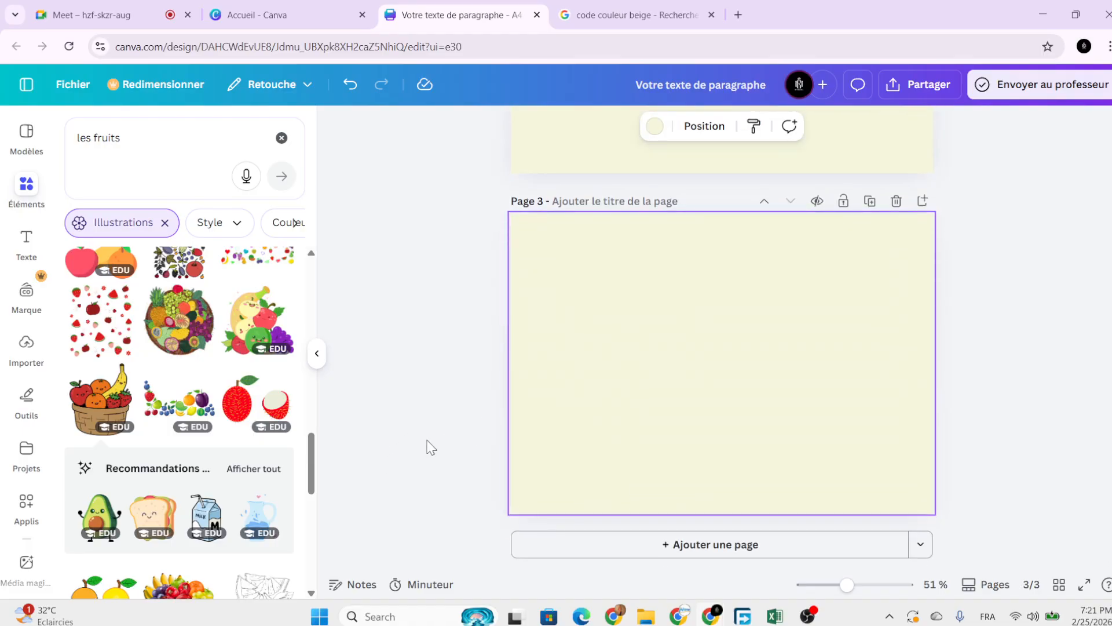
{"action": "scroll", "coordinate": [864, 374], "scroll_direction": "up", "scroll_amount": 1}
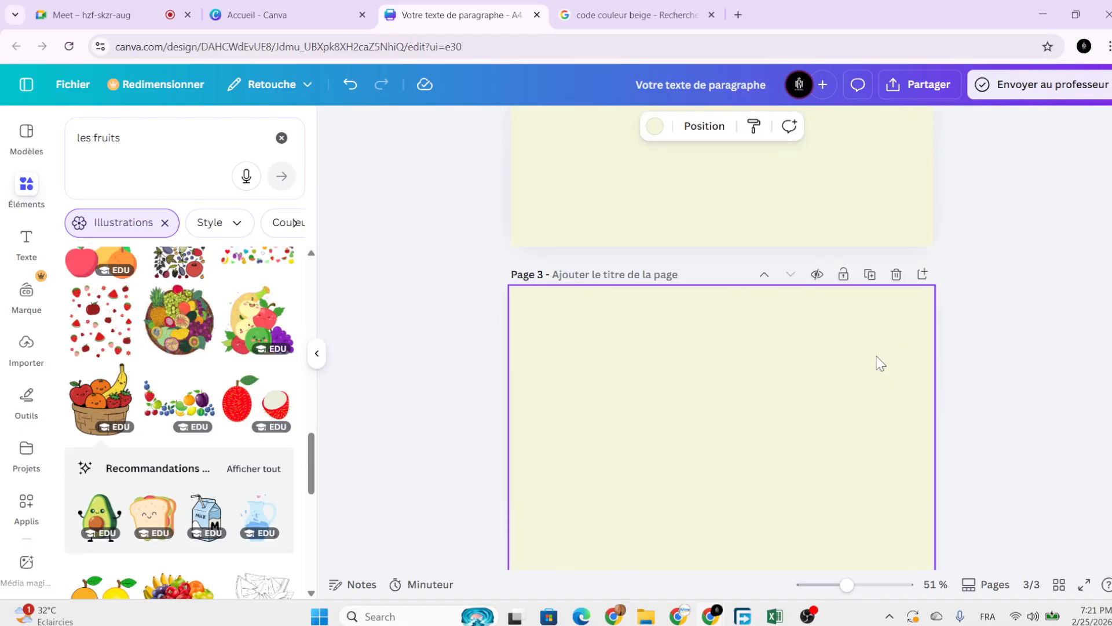
{"action": "left_click", "coordinate": [895, 274]}
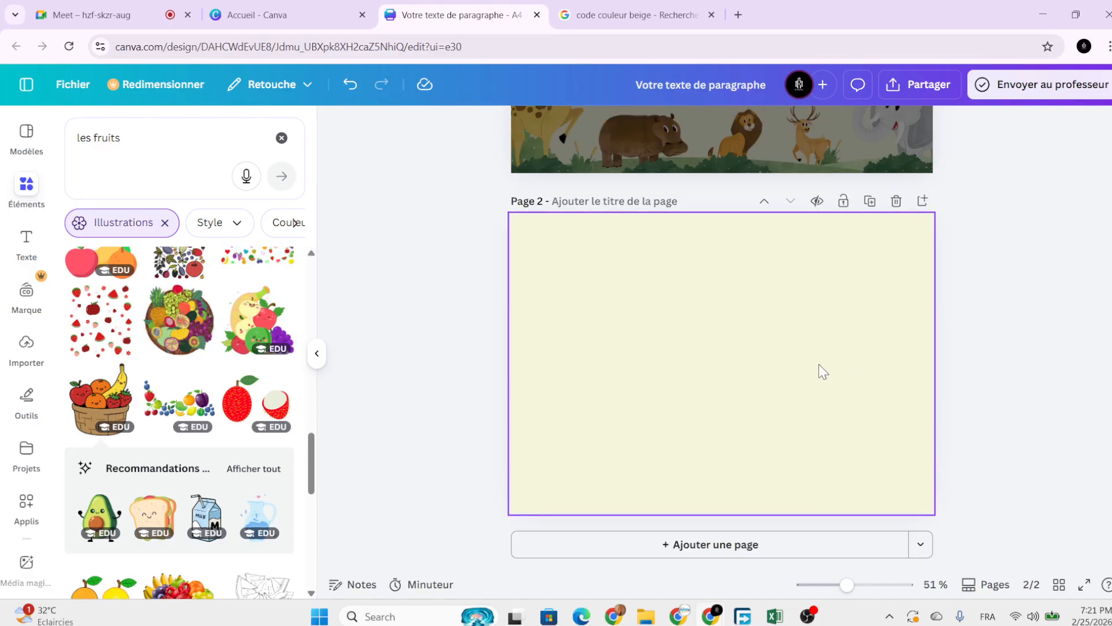
{"action": "left_click", "coordinate": [818, 365]}
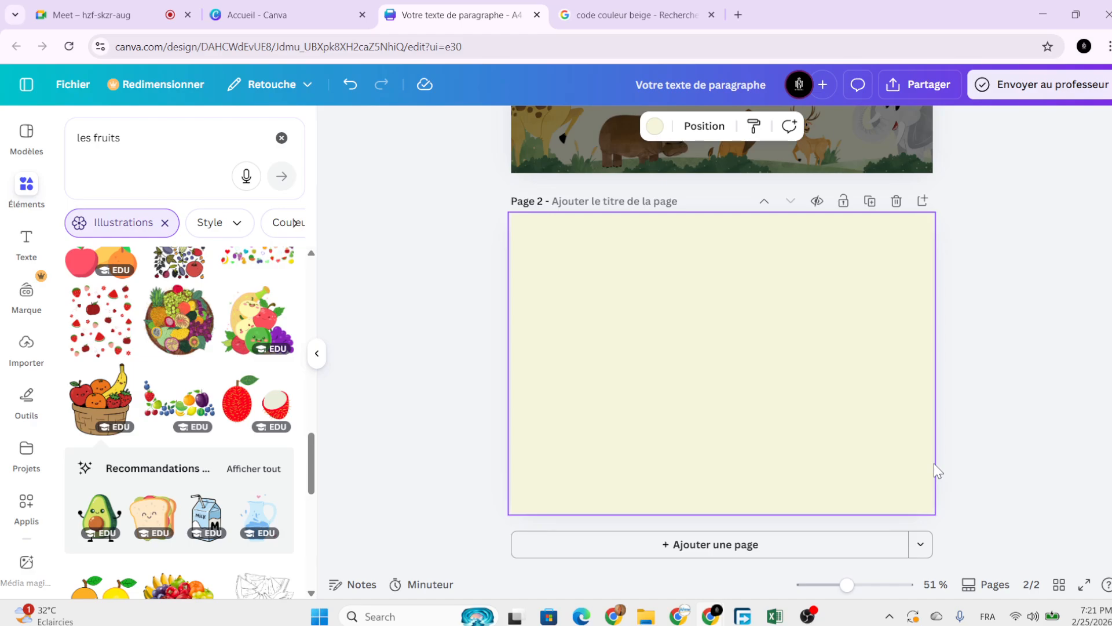
{"action": "left_click", "coordinate": [999, 411]}
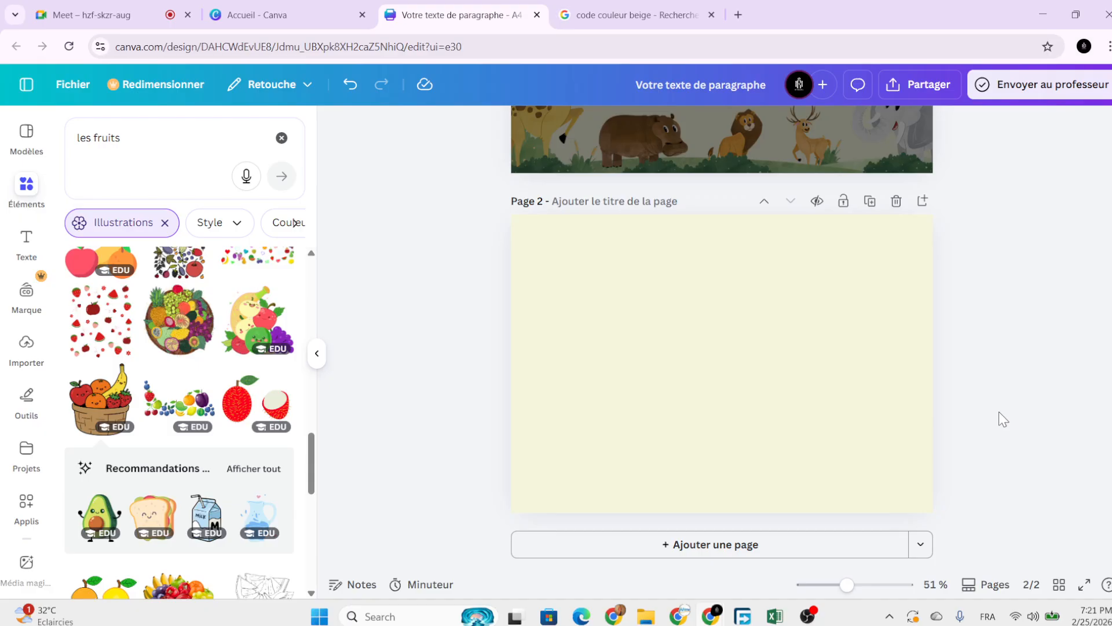
{"action": "scroll", "coordinate": [999, 411], "scroll_direction": "up", "scroll_amount": 4}
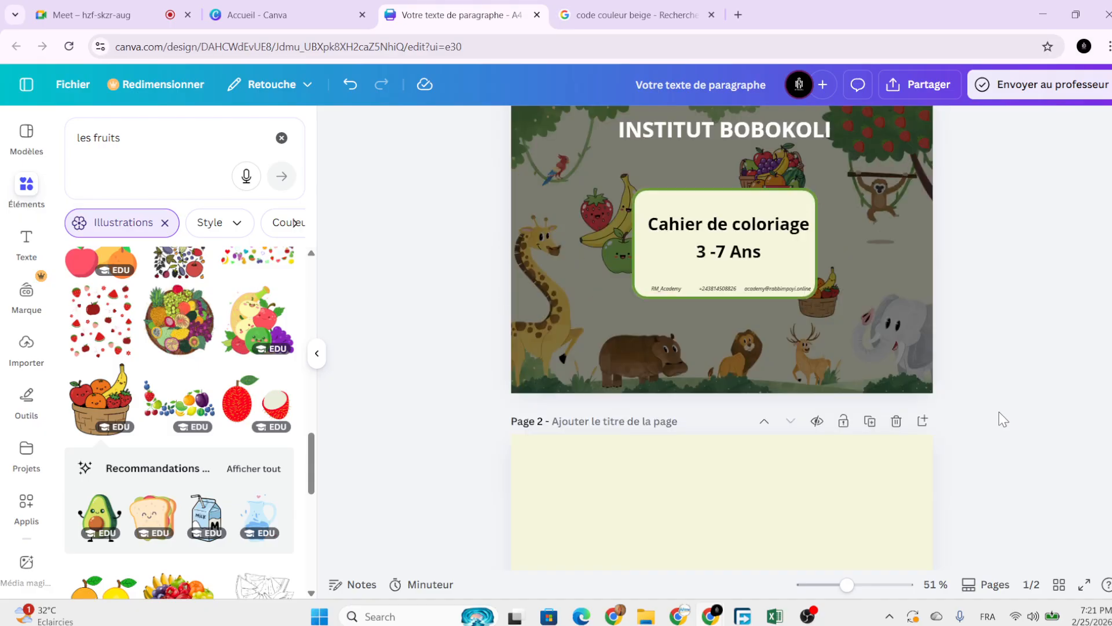
{"action": "scroll", "coordinate": [999, 411], "scroll_direction": "up", "scroll_amount": 1}
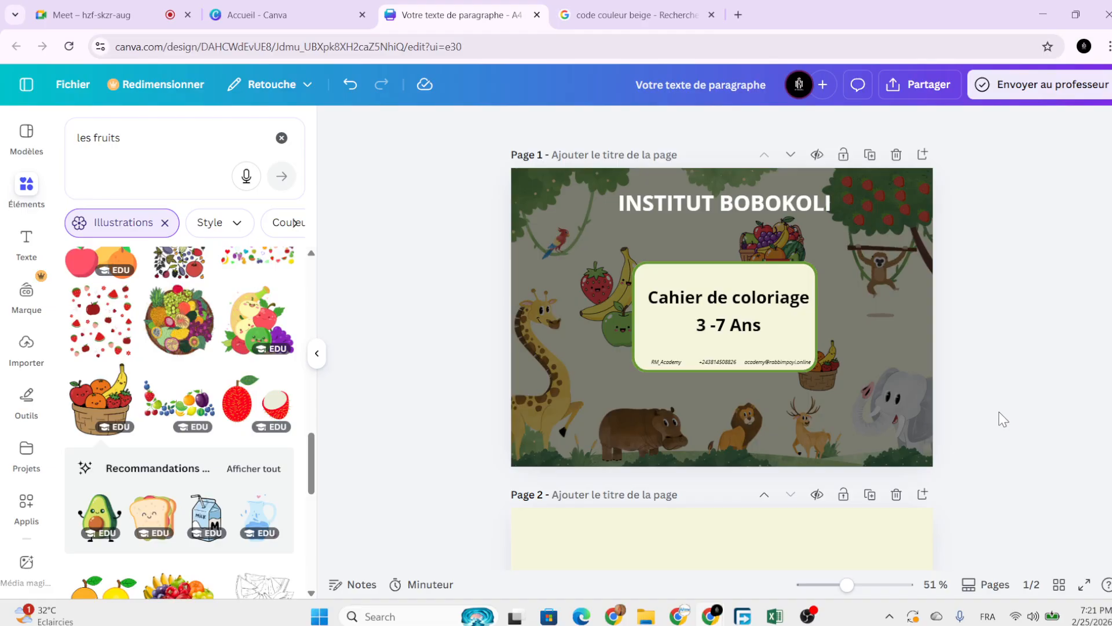
{"action": "scroll", "coordinate": [998, 411], "scroll_direction": "down", "scroll_amount": 1}
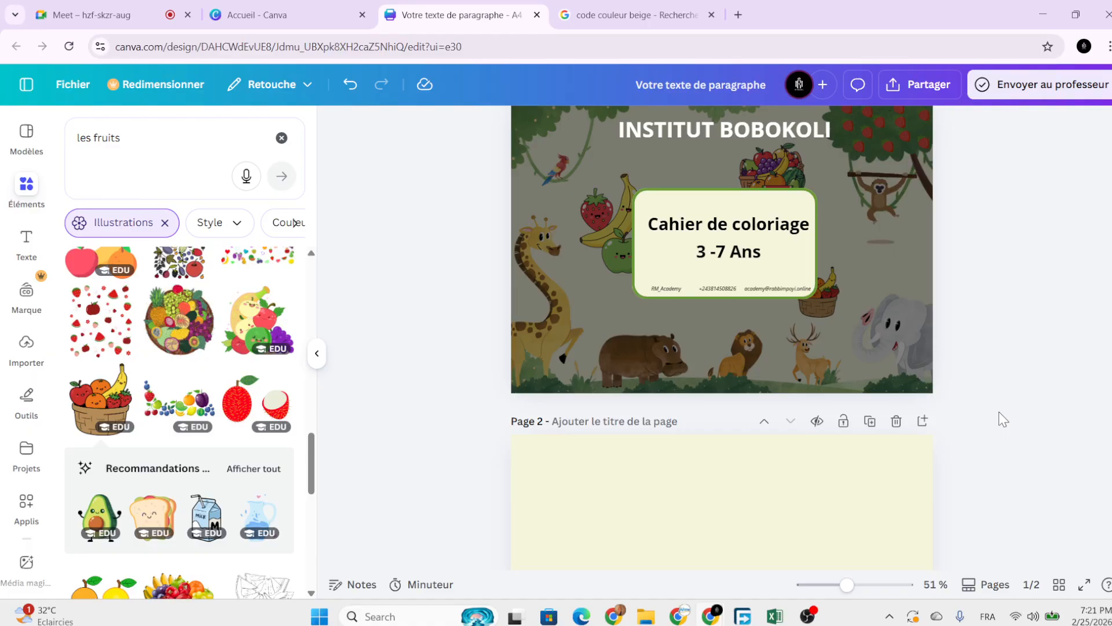
{"action": "scroll", "coordinate": [981, 409], "scroll_direction": "down", "scroll_amount": 4}
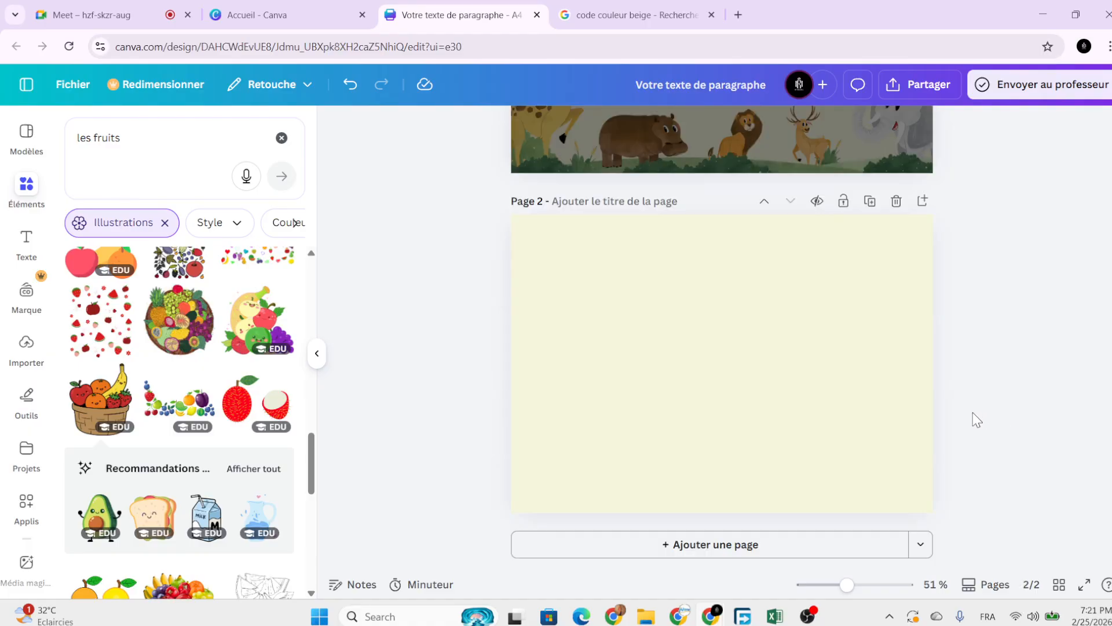
{"action": "scroll", "coordinate": [956, 406], "scroll_direction": "up", "scroll_amount": 5}
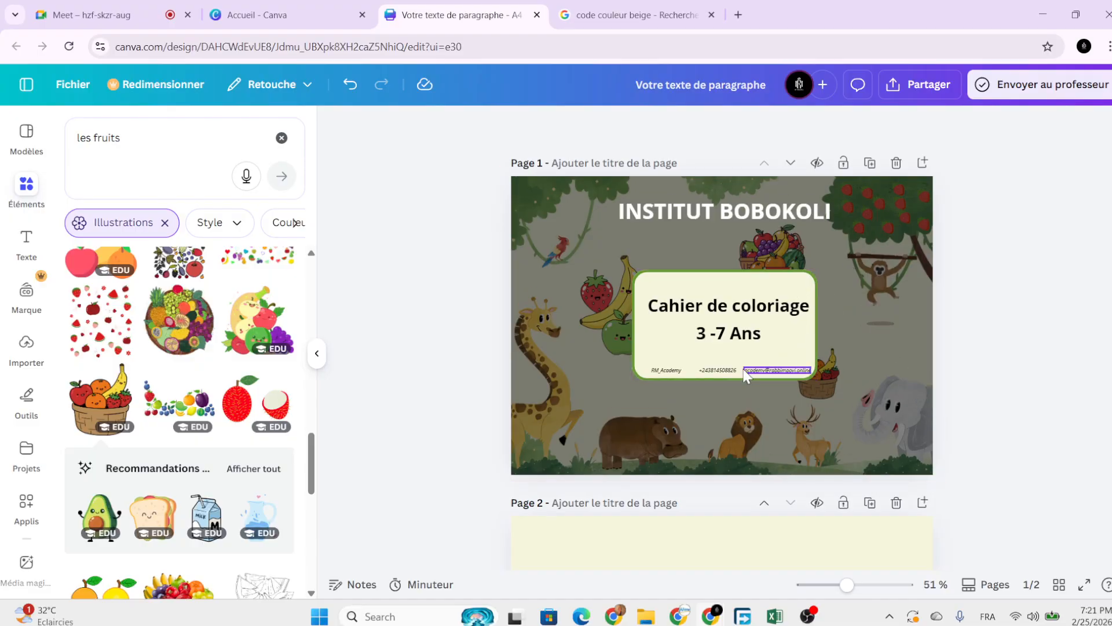
{"action": "scroll", "coordinate": [717, 443], "scroll_direction": "down", "scroll_amount": 4}
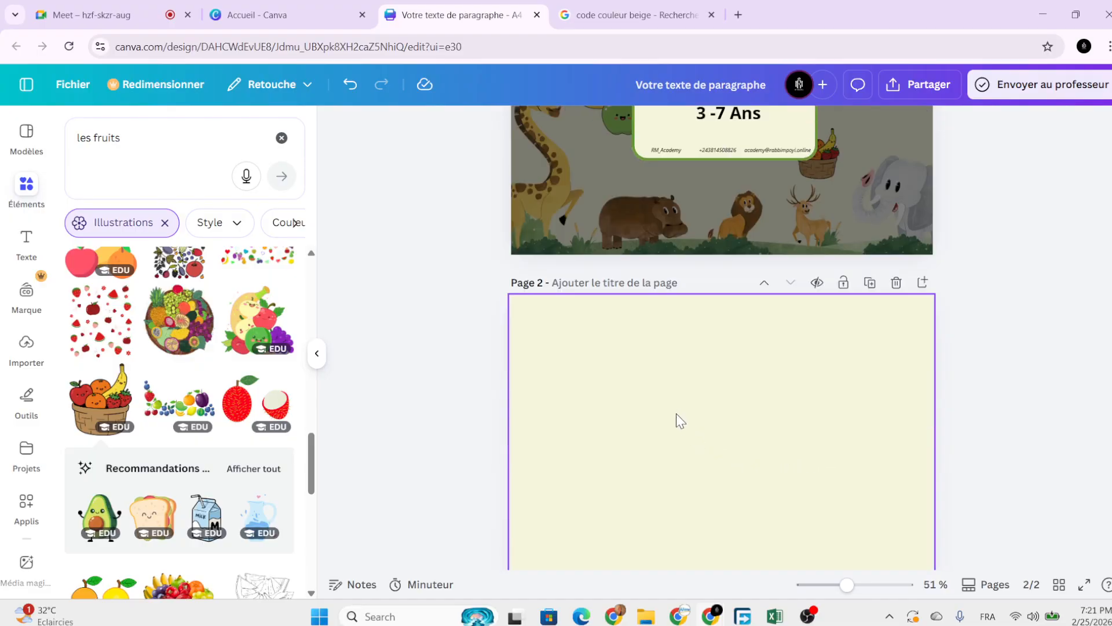
{"action": "scroll", "coordinate": [672, 406], "scroll_direction": "down", "scroll_amount": 1}
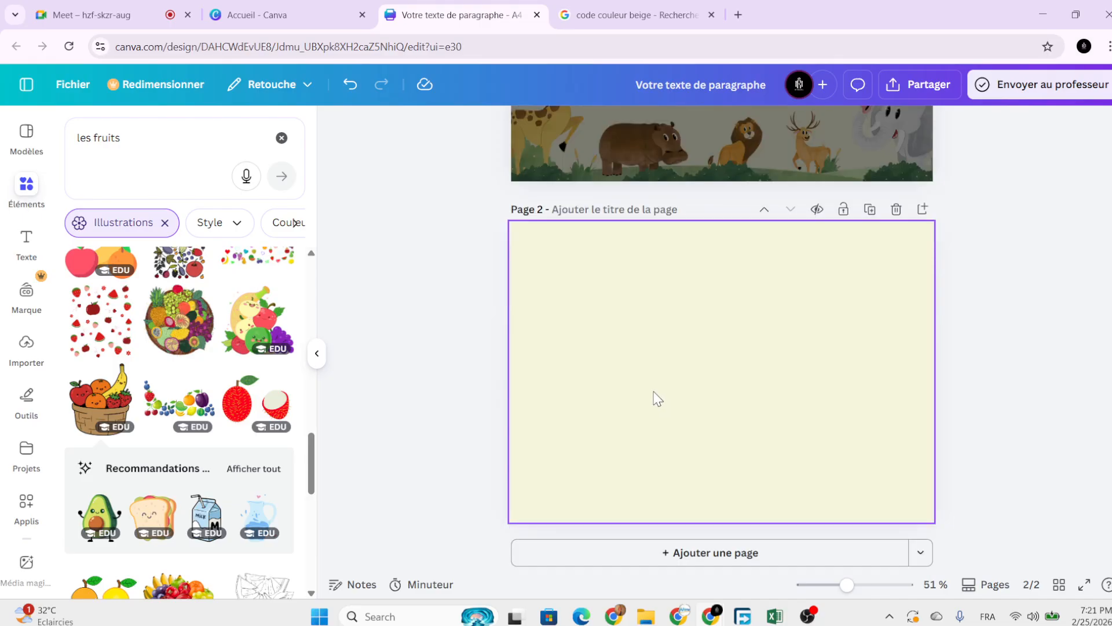
{"action": "scroll", "coordinate": [658, 399], "scroll_direction": "up", "scroll_amount": 4}
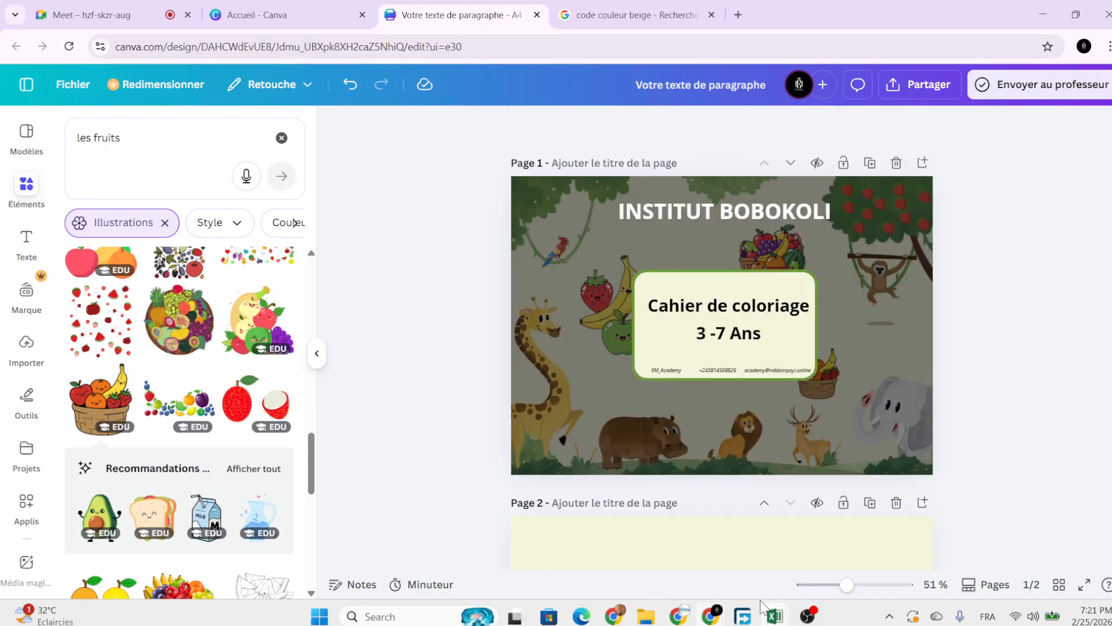
Duplicate the Cahier de coloriage text and move the copy onto page 2.
{"action": "left_click", "coordinate": [718, 219]}
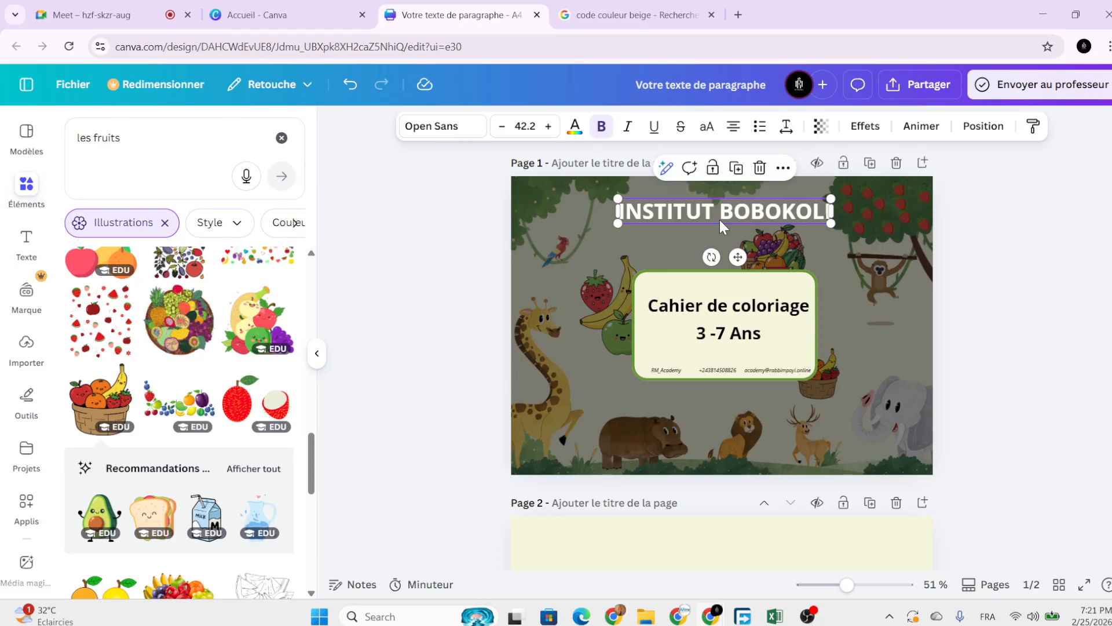
{"action": "left_click", "coordinate": [742, 174]}
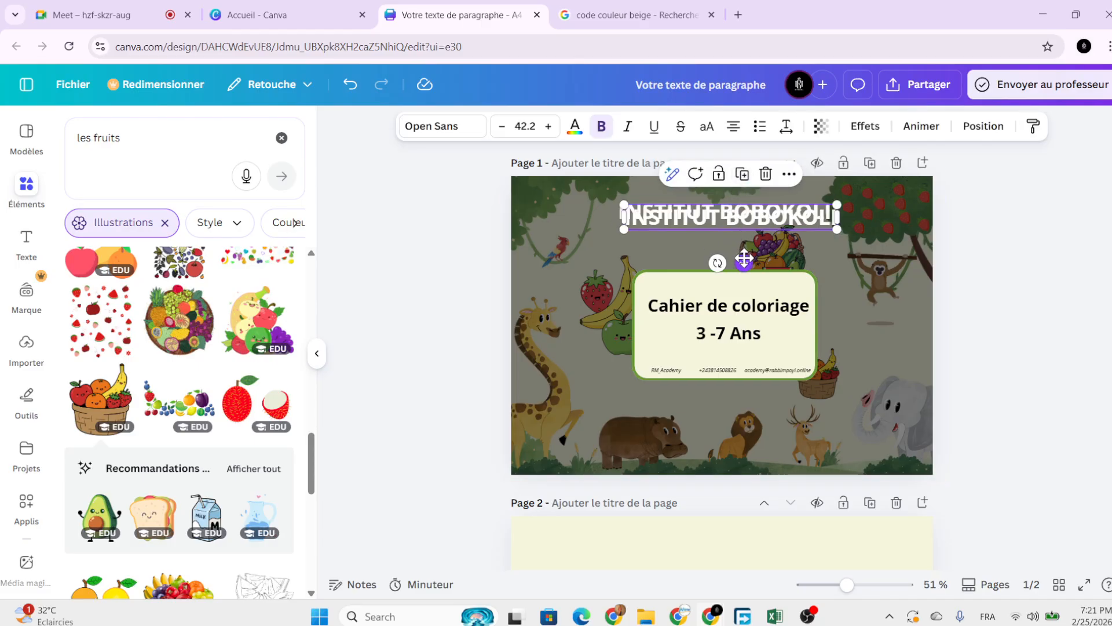
{"action": "left_click", "coordinate": [766, 177]}
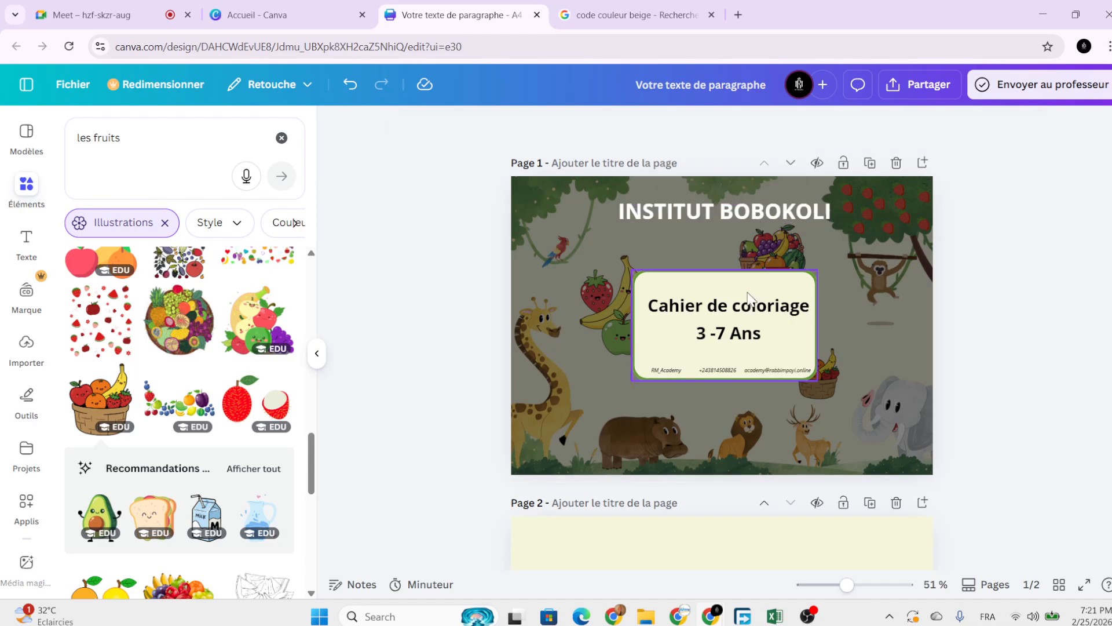
{"action": "left_click", "coordinate": [752, 302]}
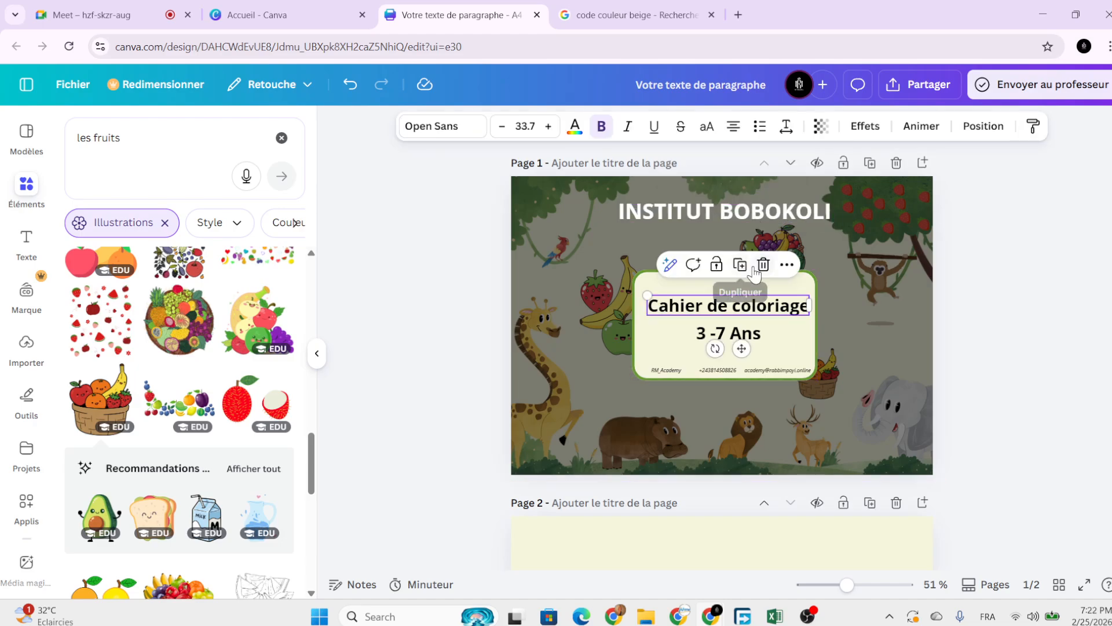
{"action": "key", "text": "Delete"}
{"action": "left_click", "coordinate": [350, 84]}
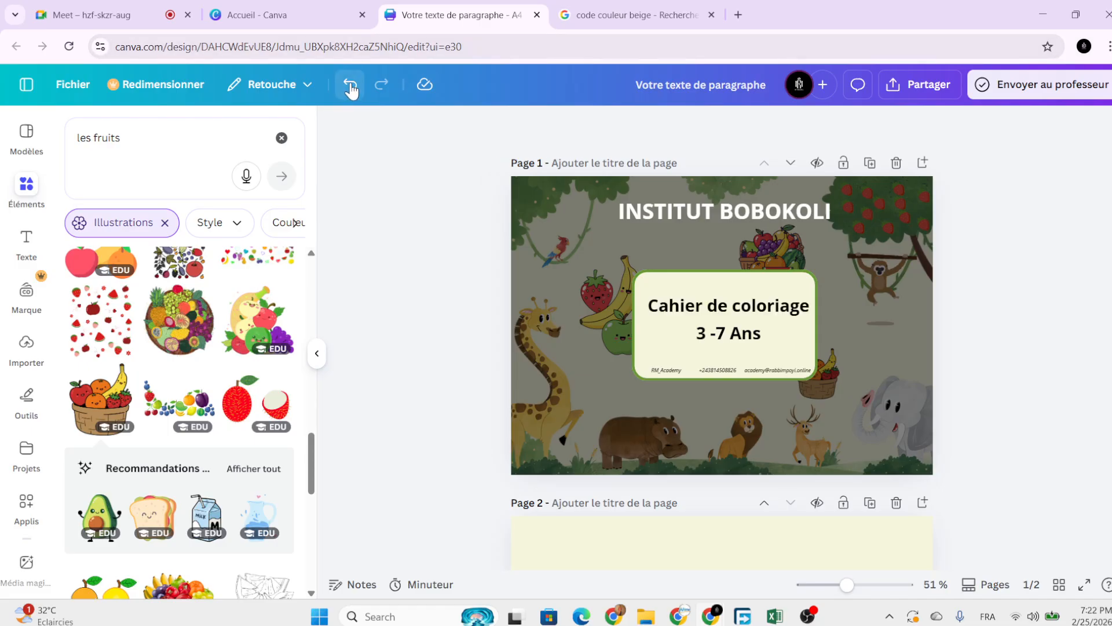
{"action": "left_click", "coordinate": [736, 304]}
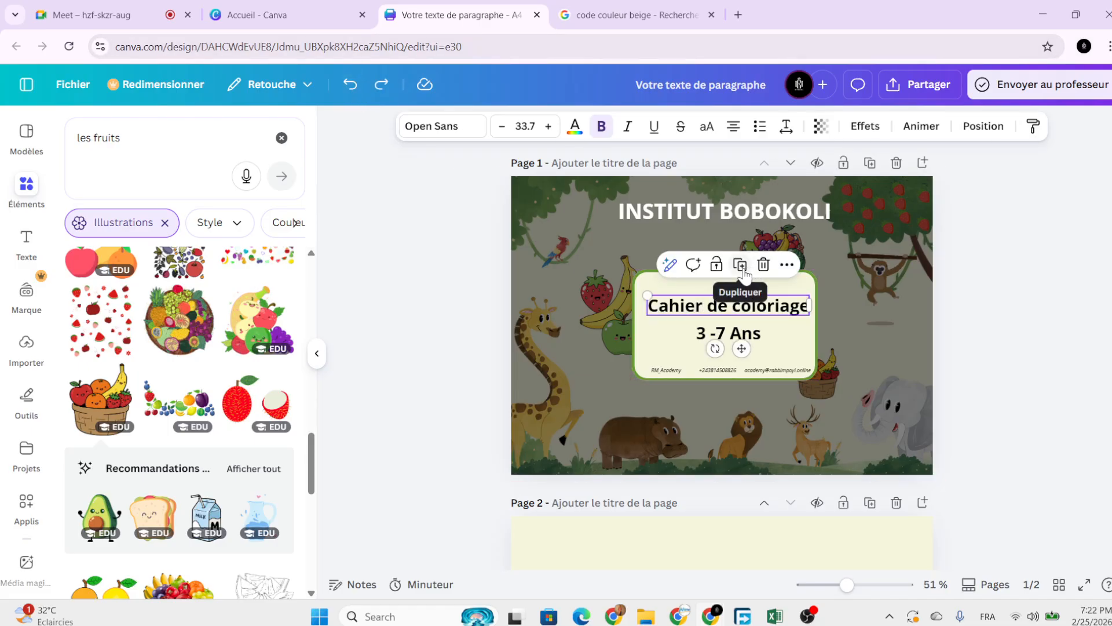
{"action": "left_click", "coordinate": [739, 264]}
{"action": "scroll", "coordinate": [881, 174], "scroll_direction": "down", "scroll_amount": 3}
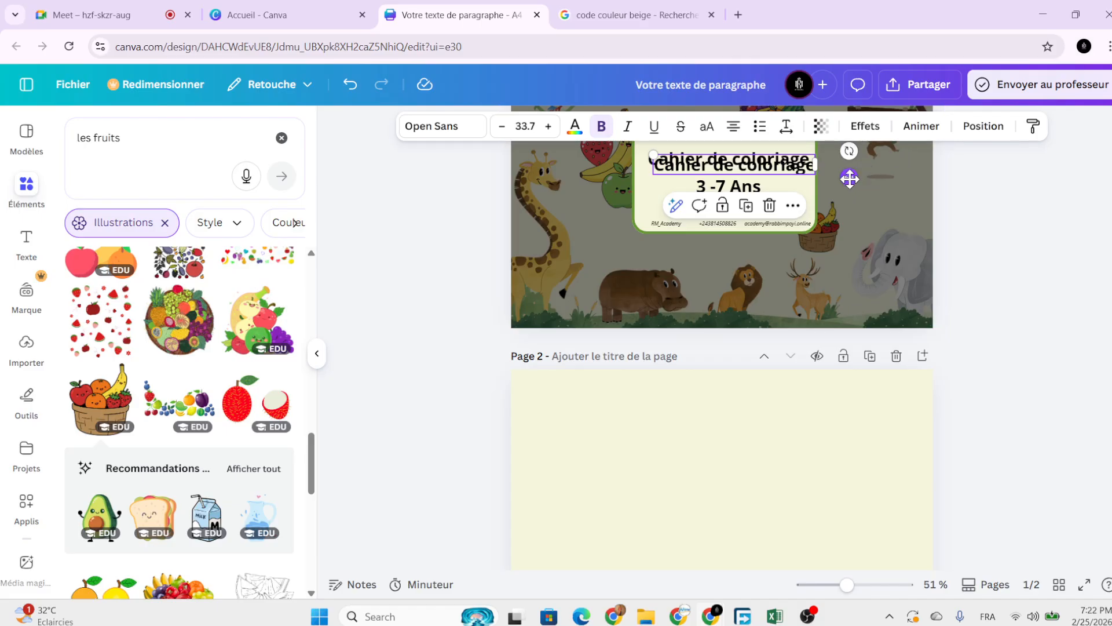
{"action": "left_click_drag", "start_coordinate": [849, 178], "coordinate": [735, 423]}
Replace the copied text with the heading '1. Fruits'.
{"action": "double_click", "coordinate": [688, 402]}
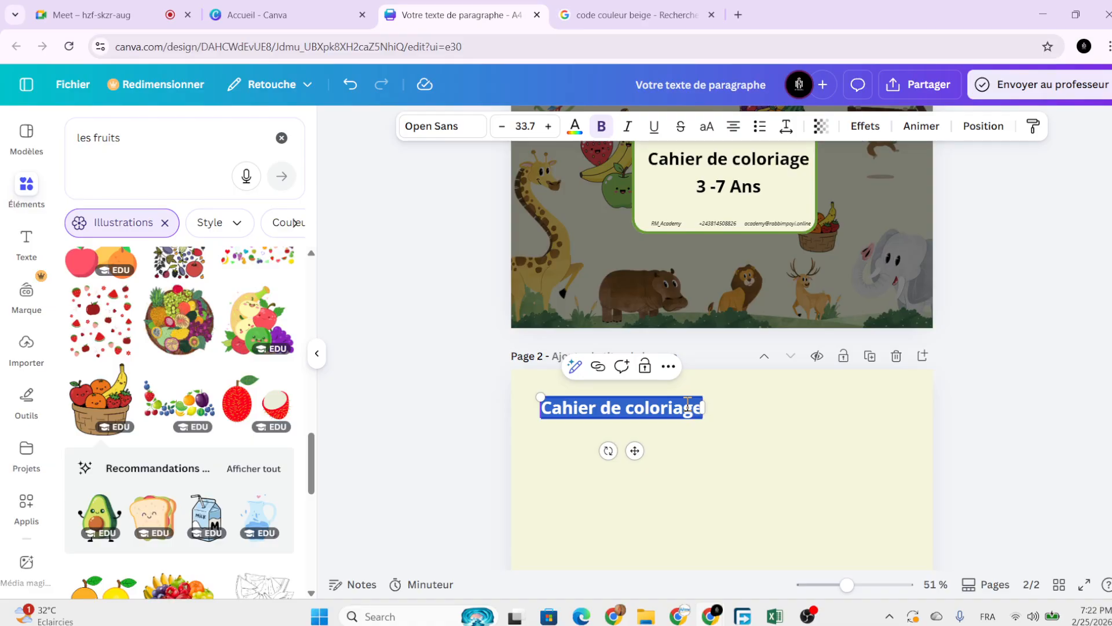
{"action": "type", "text": "1"}
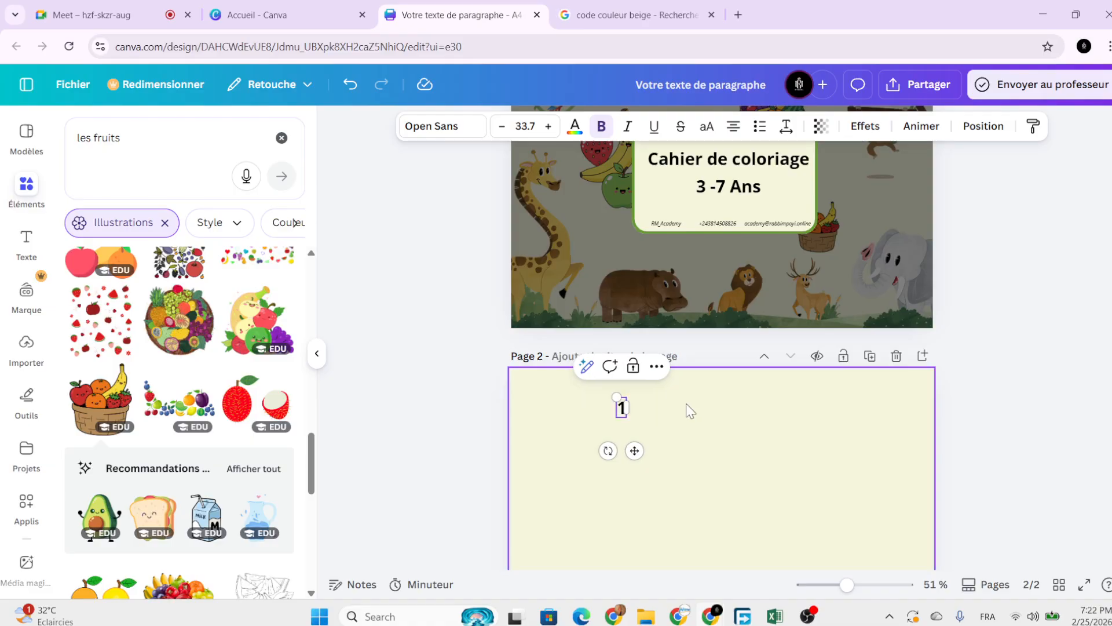
{"action": "type", "text": "."}
{"action": "key", "text": "Caps_Lock"}
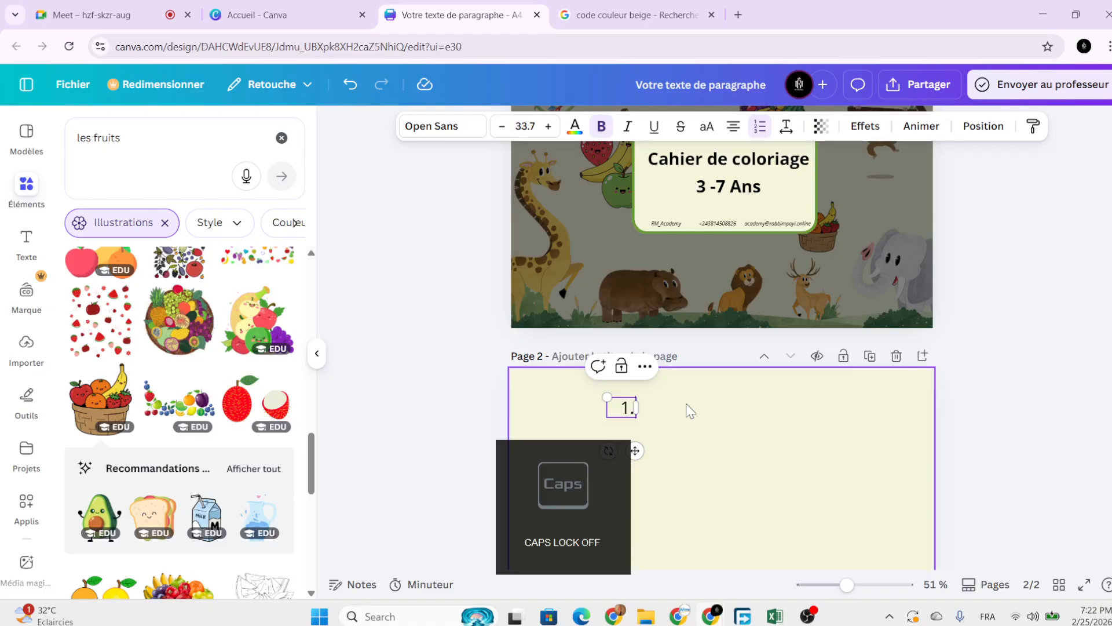
{"action": "key", "text": "Caps_Lock"}
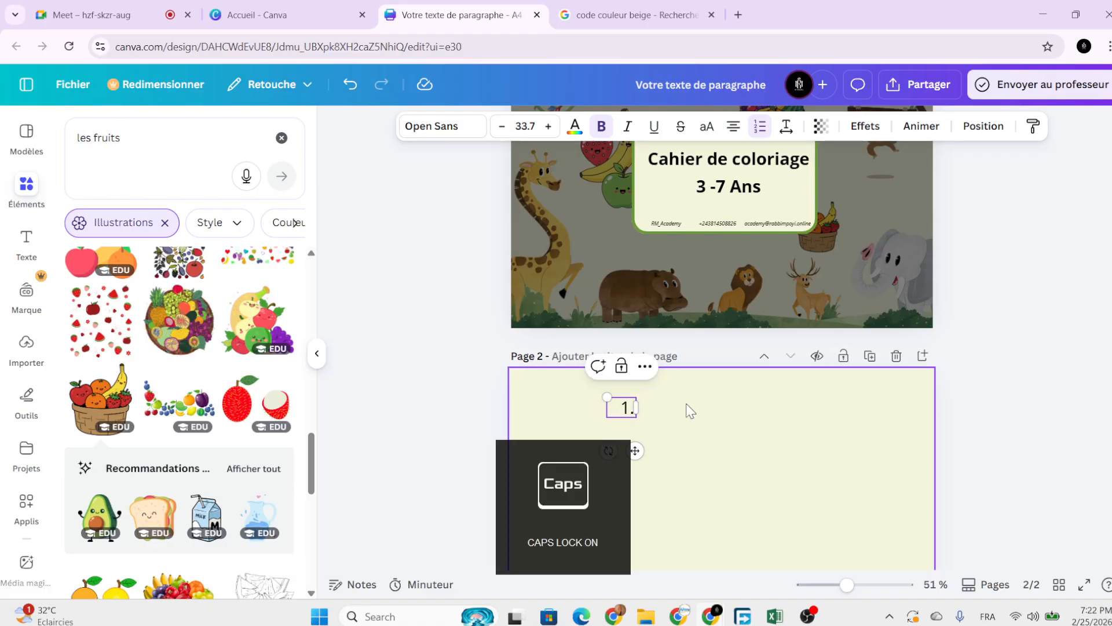
{"action": "key", "text": "Caps_Lock"}
{"action": "type", "text": "Fruits"}
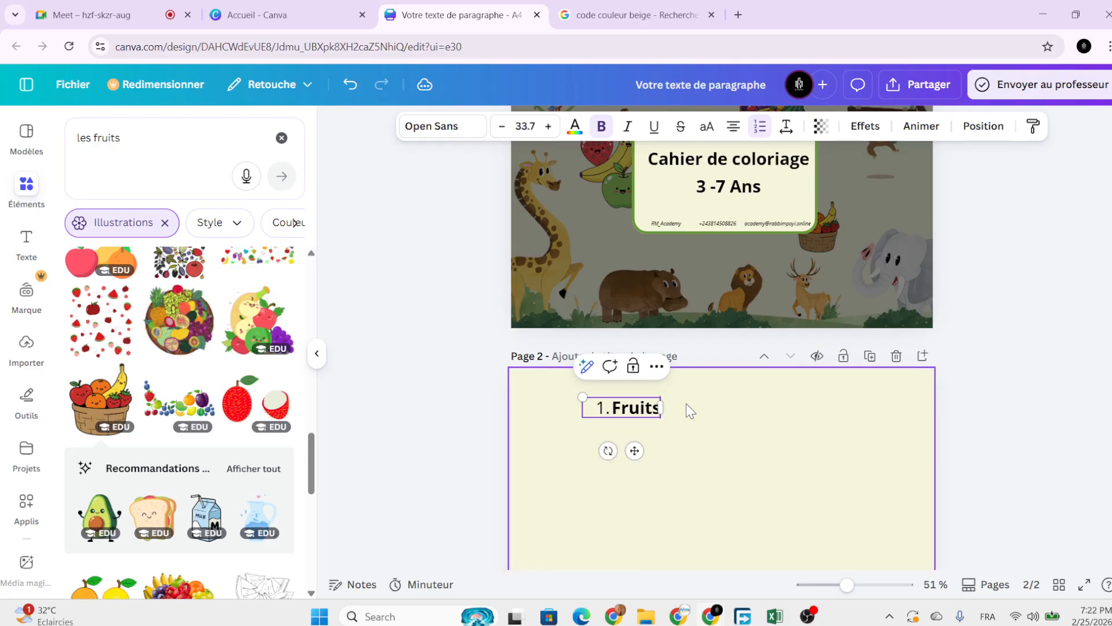
{"action": "left_click", "coordinate": [689, 411]}
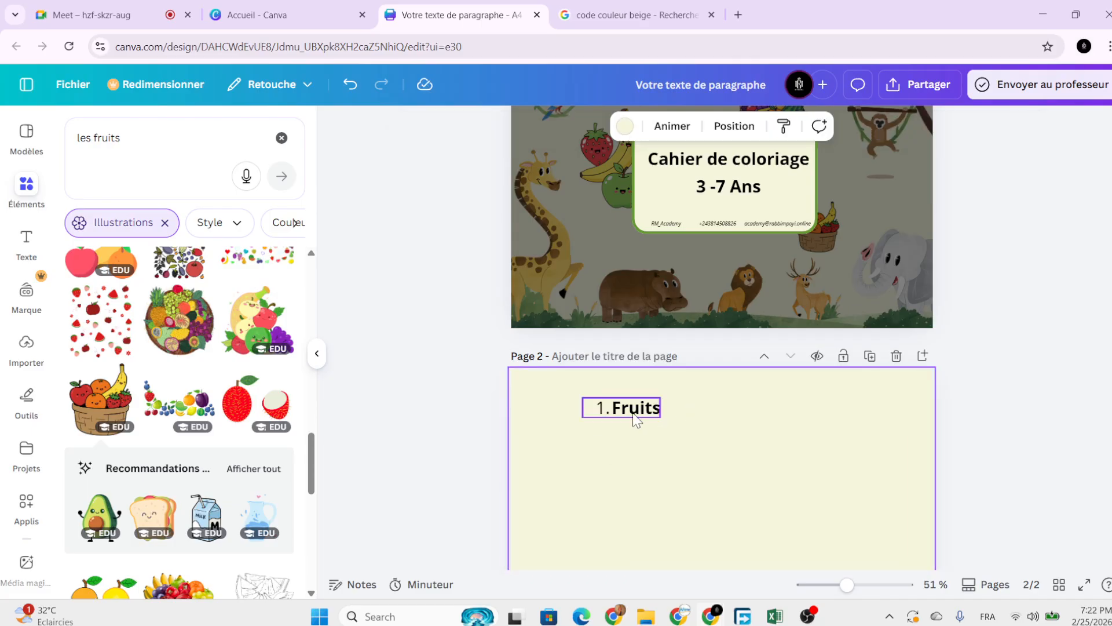
Position the 1. Fruits heading at the top-left of page 2.
{"action": "left_click_drag", "start_coordinate": [636, 419], "coordinate": [590, 401]}
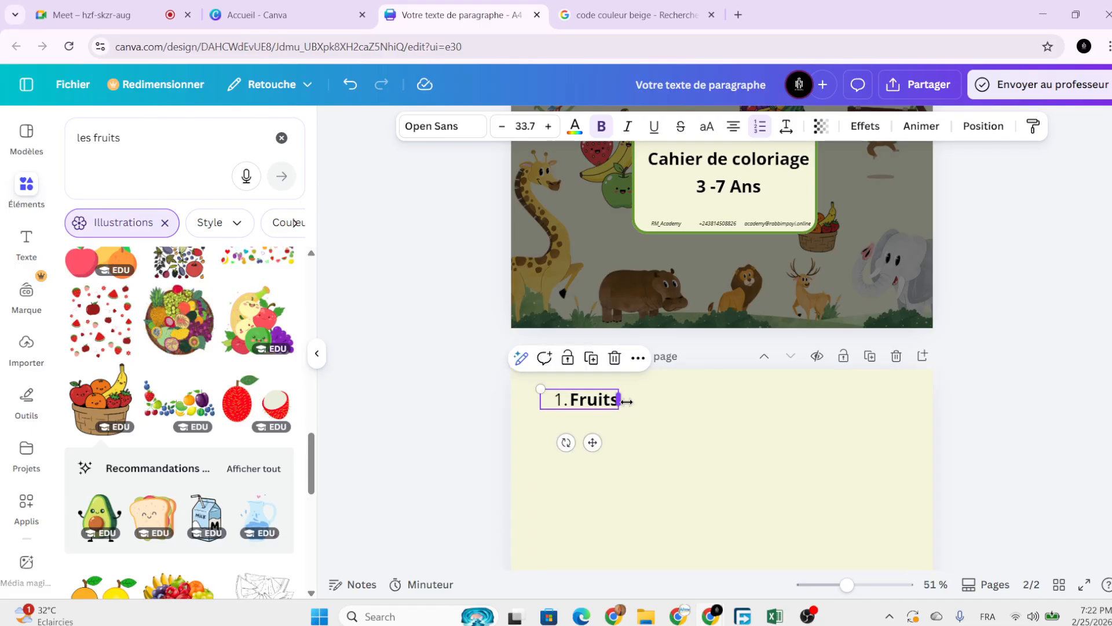
{"action": "left_click", "coordinate": [658, 410]}
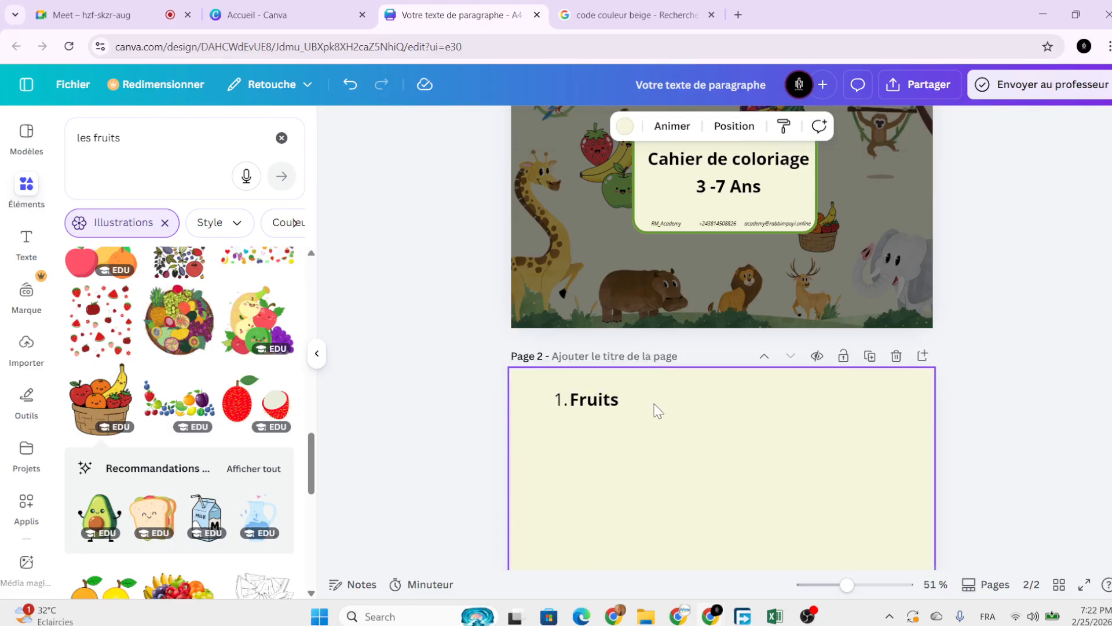
{"action": "left_click", "coordinate": [608, 400]}
{"action": "left_click_drag", "start_coordinate": [593, 441], "coordinate": [589, 451]}
{"action": "left_click", "coordinate": [631, 440]}
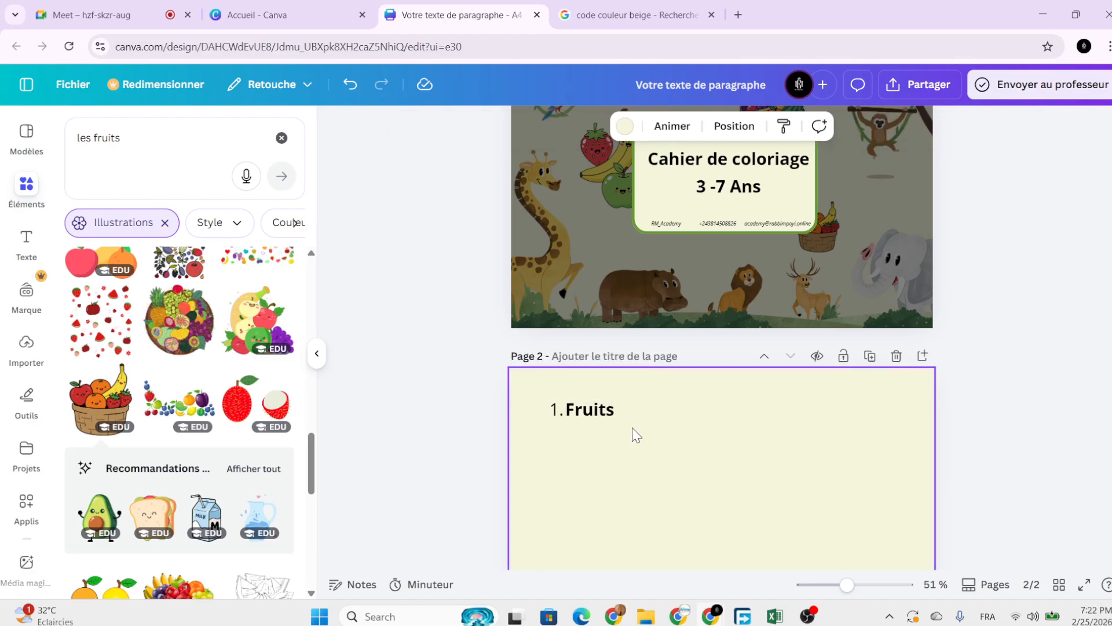
{"action": "scroll", "coordinate": [722, 441], "scroll_direction": "down", "scroll_amount": 3}
{"action": "scroll", "coordinate": [727, 382], "scroll_direction": "up", "scroll_amount": 3}
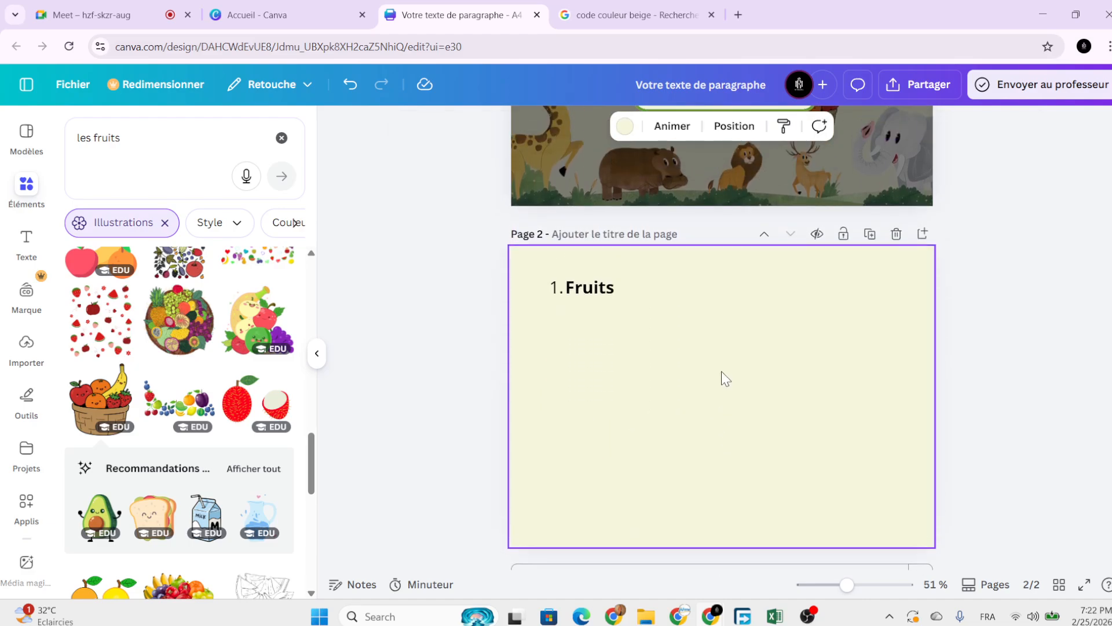
{"action": "scroll", "coordinate": [721, 379], "scroll_direction": "up", "scroll_amount": 1}
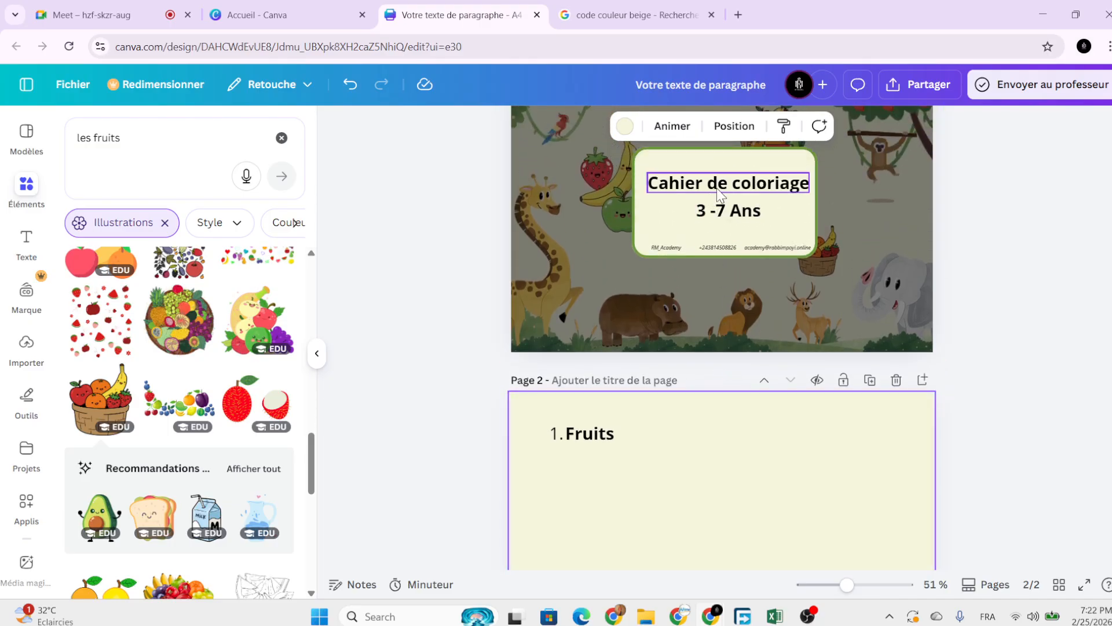
{"action": "scroll", "coordinate": [718, 192], "scroll_direction": "up", "scroll_amount": 1}
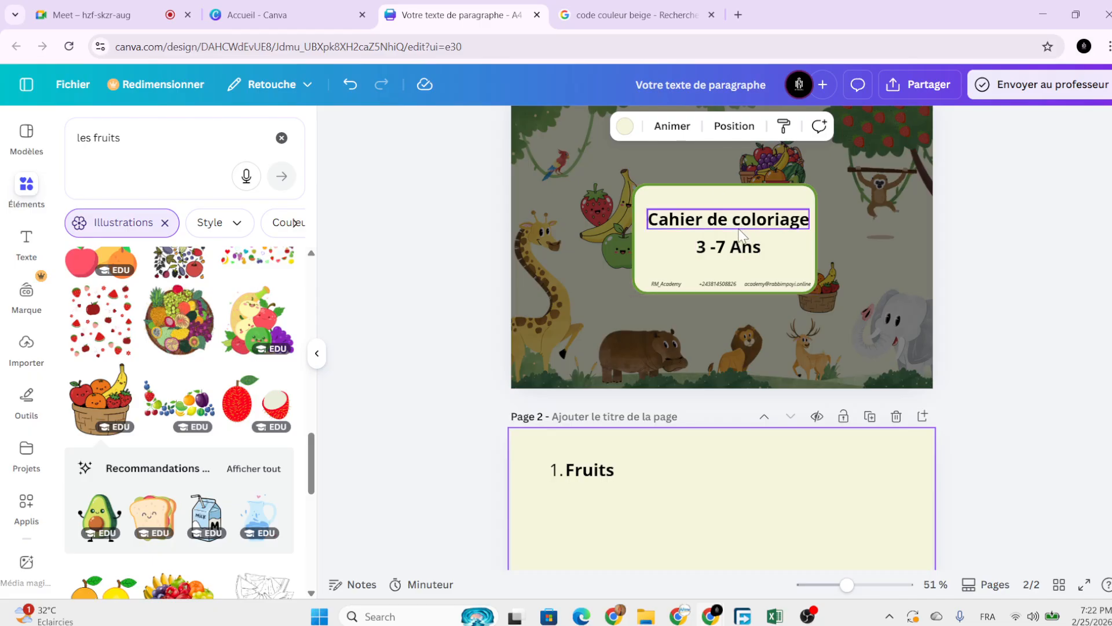
{"action": "scroll", "coordinate": [575, 498], "scroll_direction": "down", "scroll_amount": 2}
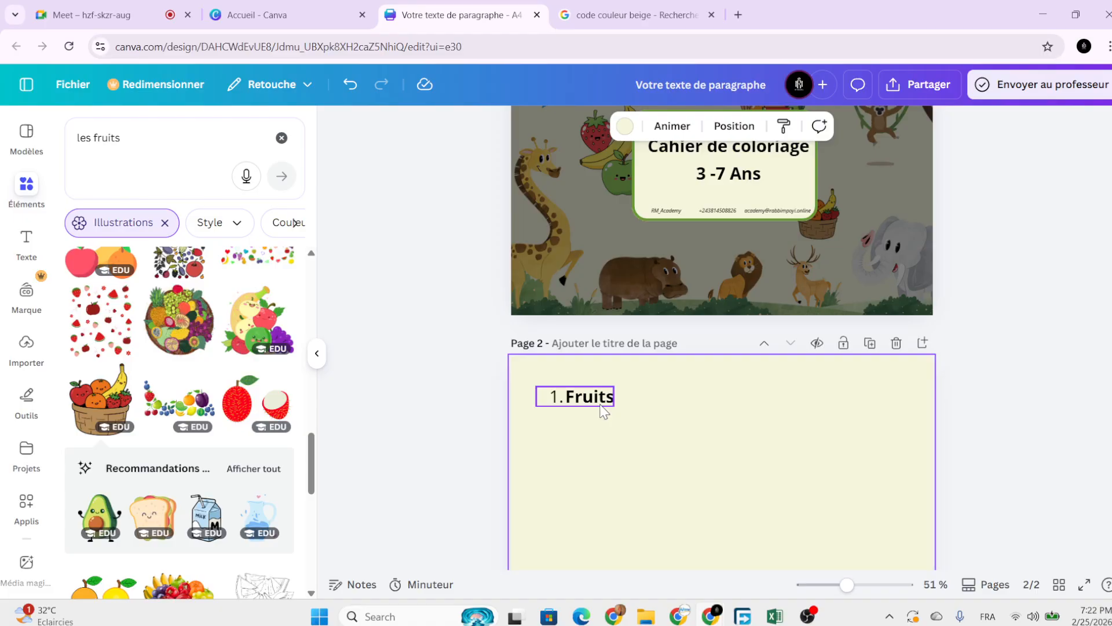
{"action": "scroll", "coordinate": [603, 410], "scroll_direction": "down", "scroll_amount": 4}
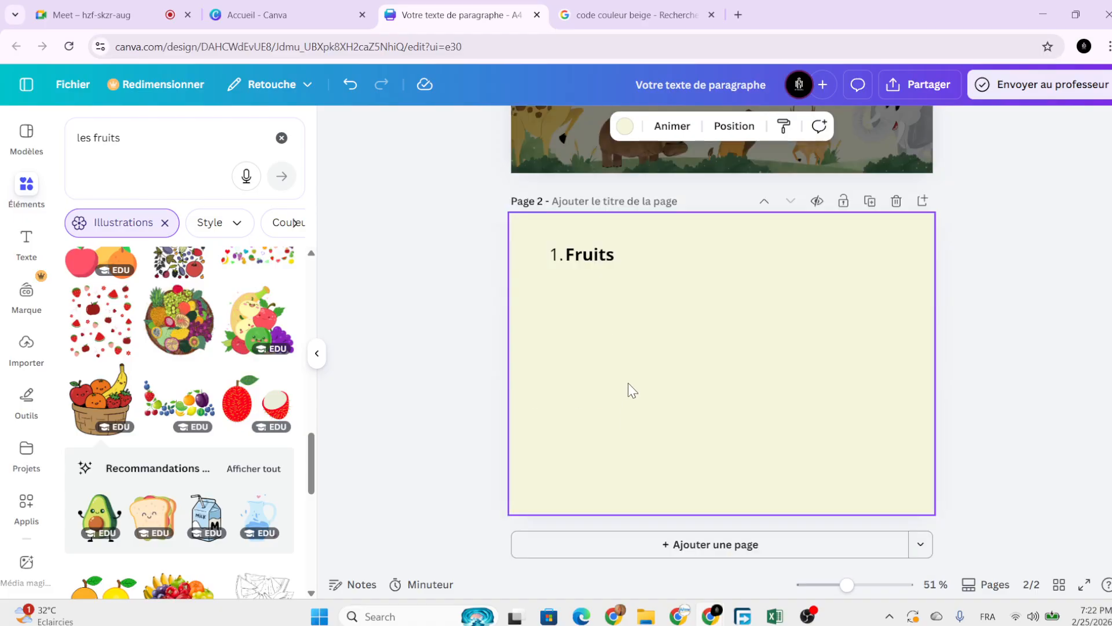
Add a placeholder paragraph text box on page 2, resize it, then delete it.
{"action": "key", "text": "t"}
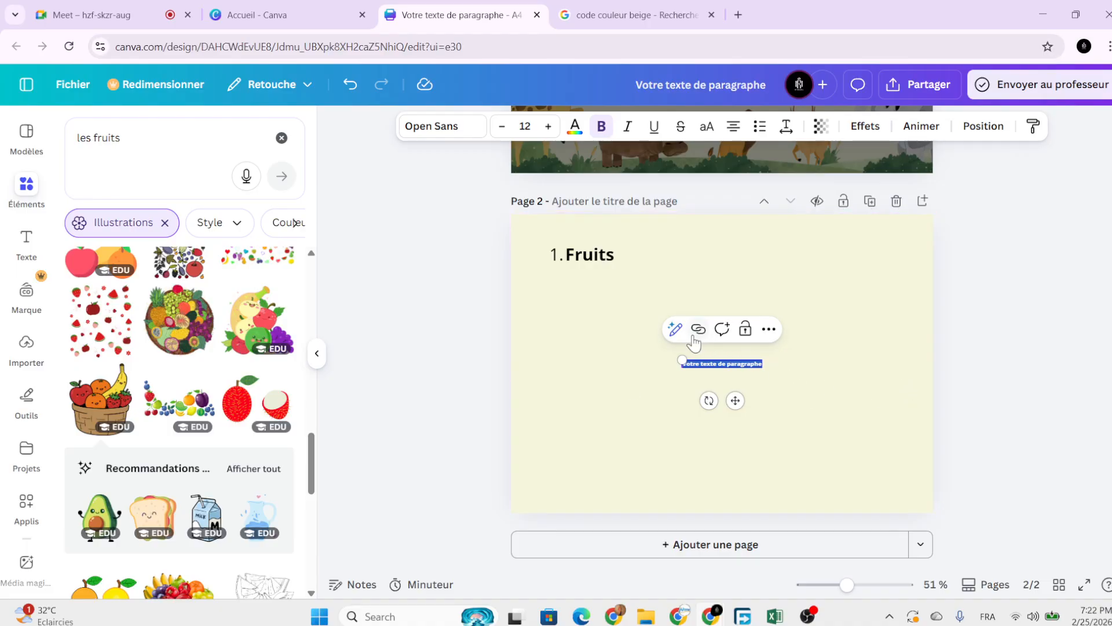
{"action": "left_click", "coordinate": [673, 363]}
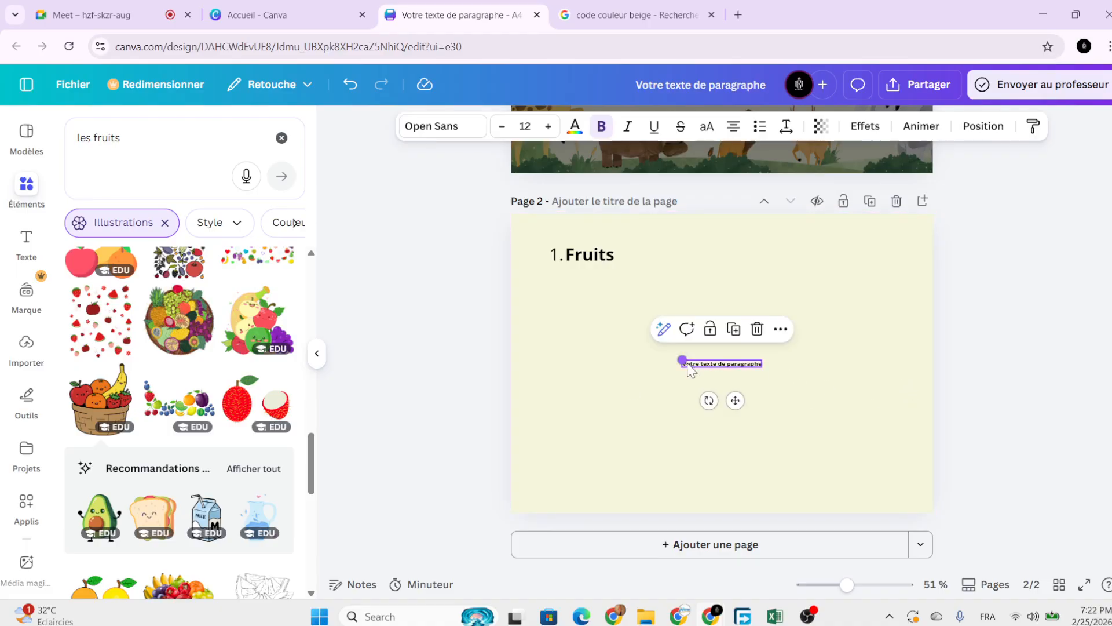
{"action": "left_click_drag", "start_coordinate": [682, 360], "coordinate": [536, 347]}
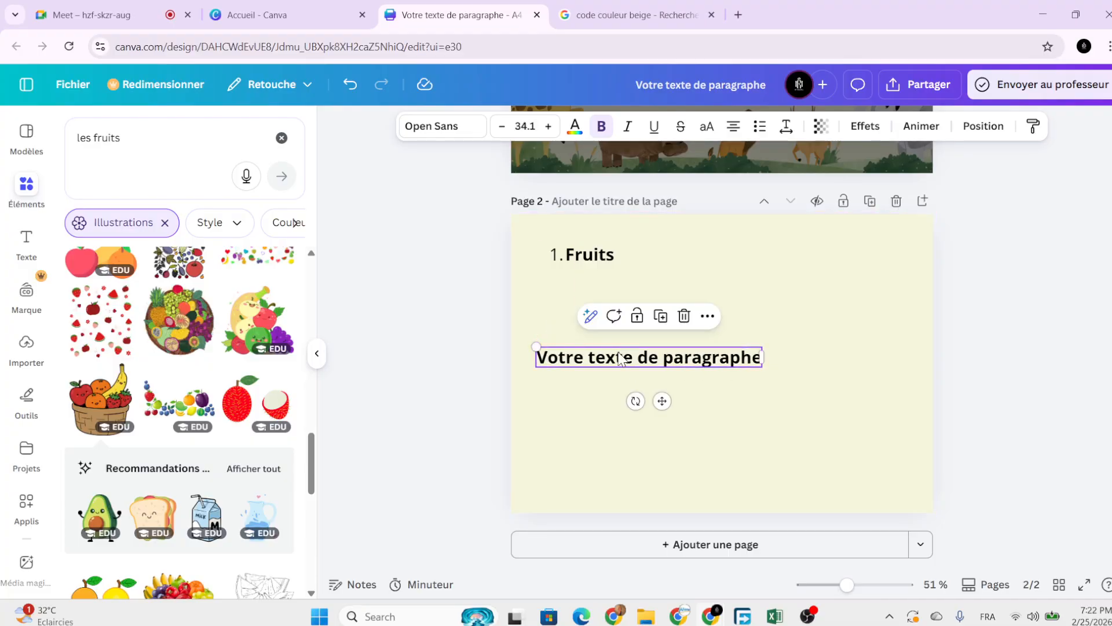
{"action": "left_click", "coordinate": [684, 317]}
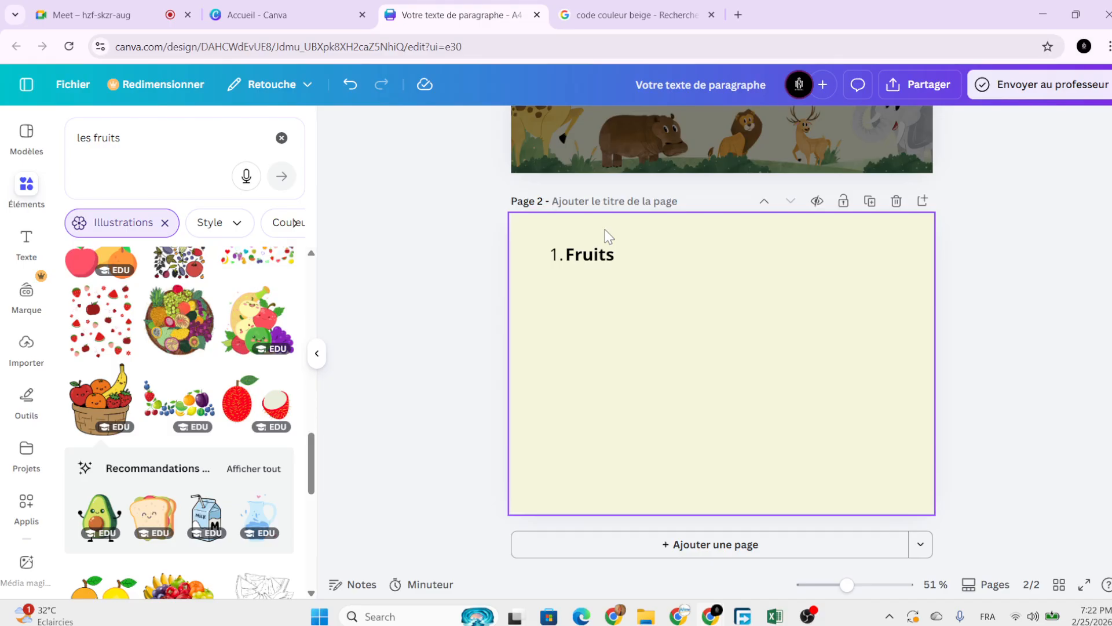
{"action": "left_click_drag", "start_coordinate": [742, 297], "coordinate": [756, 297]}
Remove page 2's beige background, then undo to restore it.
{"action": "left_click", "coordinate": [818, 319]}
{"action": "key", "text": "Delete"}
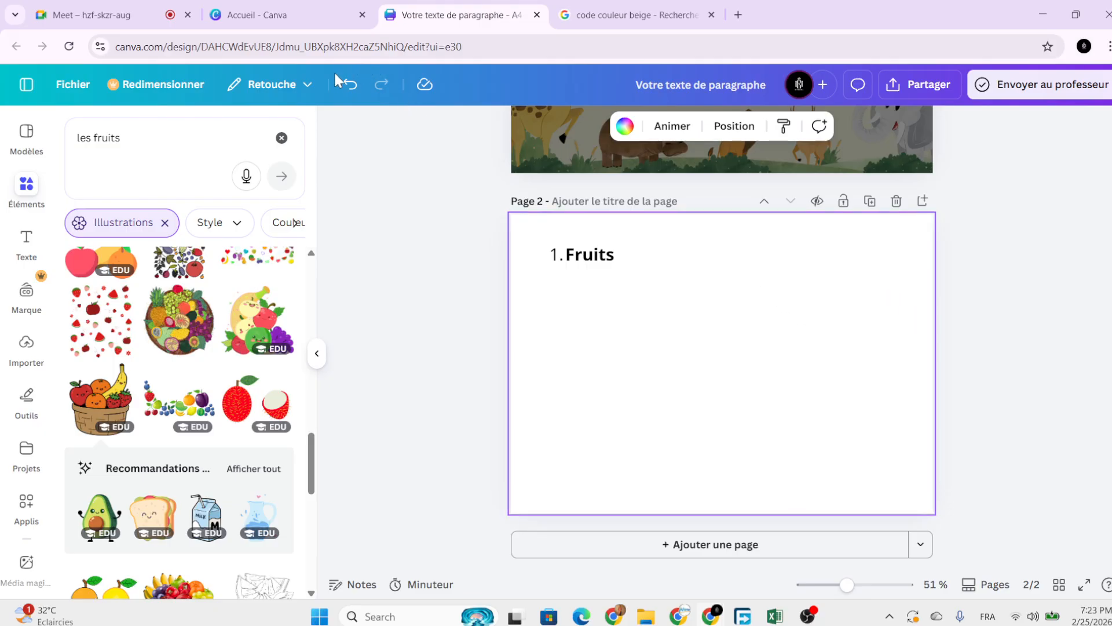
{"action": "left_click", "coordinate": [350, 85]}
{"action": "scroll", "coordinate": [453, 225], "scroll_direction": "up", "scroll_amount": 5}
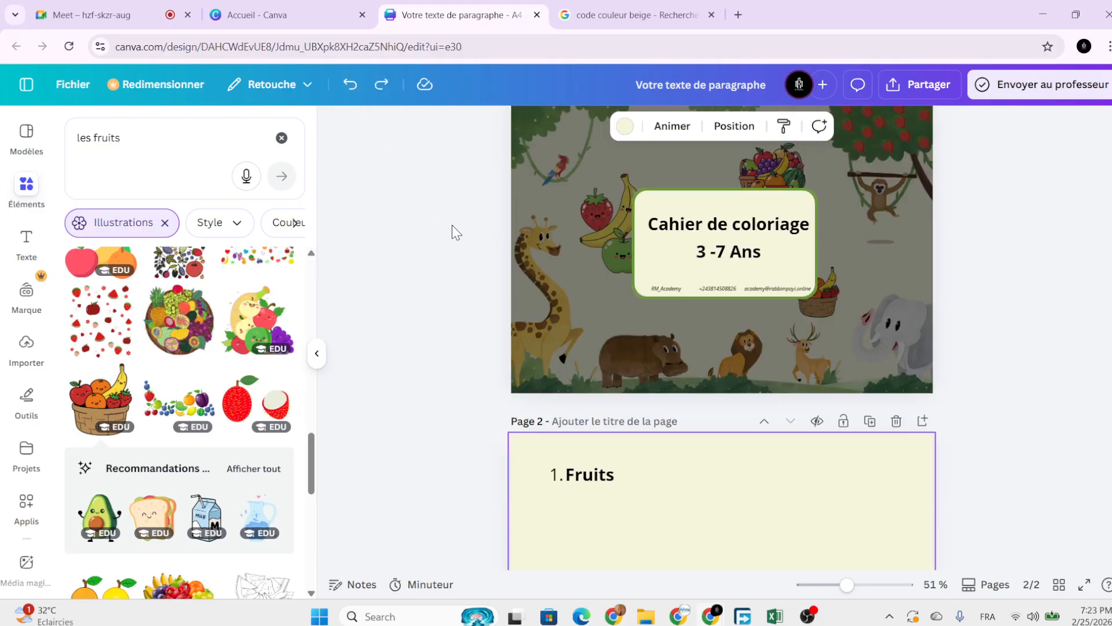
{"action": "scroll", "coordinate": [449, 232], "scroll_direction": "down", "scroll_amount": 5}
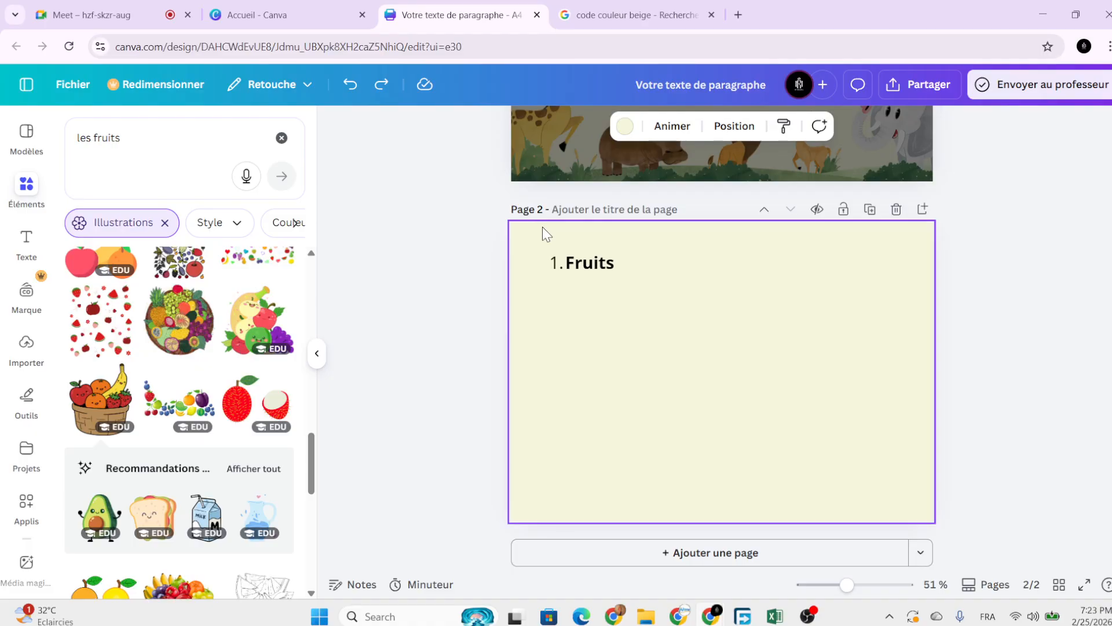
Duplicate the 1. Fruits heading, move the copy below it and shrink it.
{"action": "left_click", "coordinate": [560, 266]}
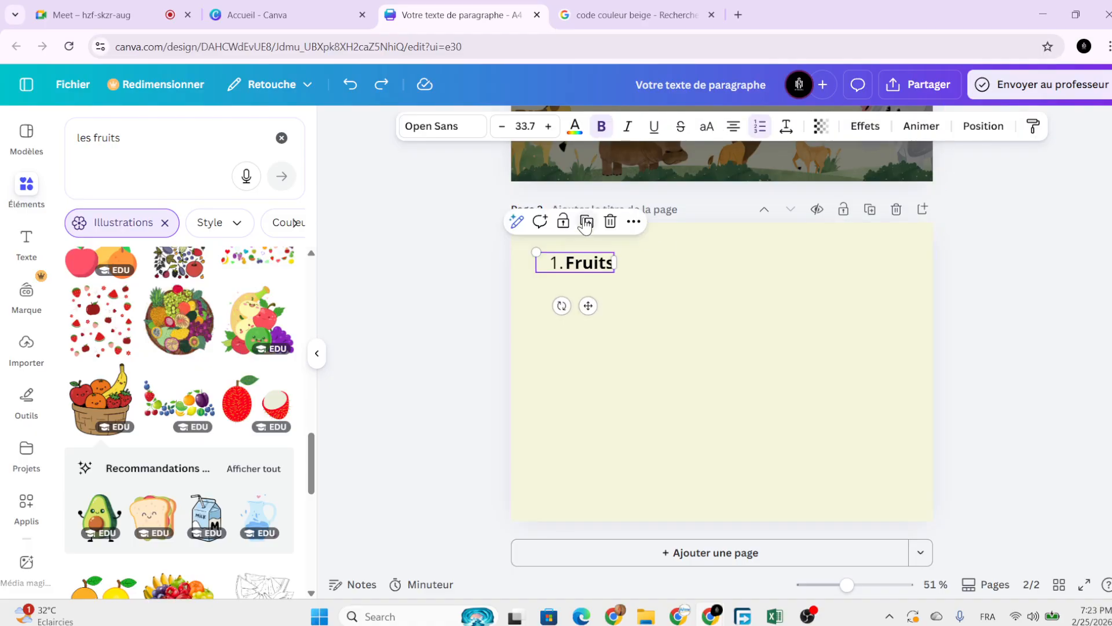
{"action": "left_click_drag", "start_coordinate": [561, 265], "coordinate": [615, 309]}
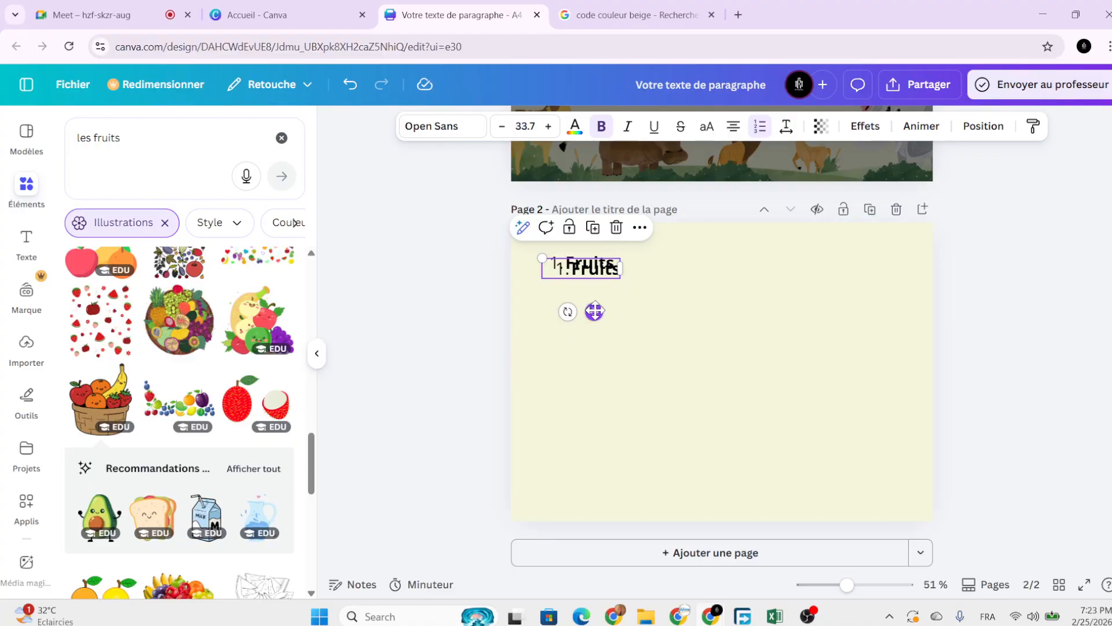
{"action": "left_click_drag", "start_coordinate": [594, 311], "coordinate": [591, 329]}
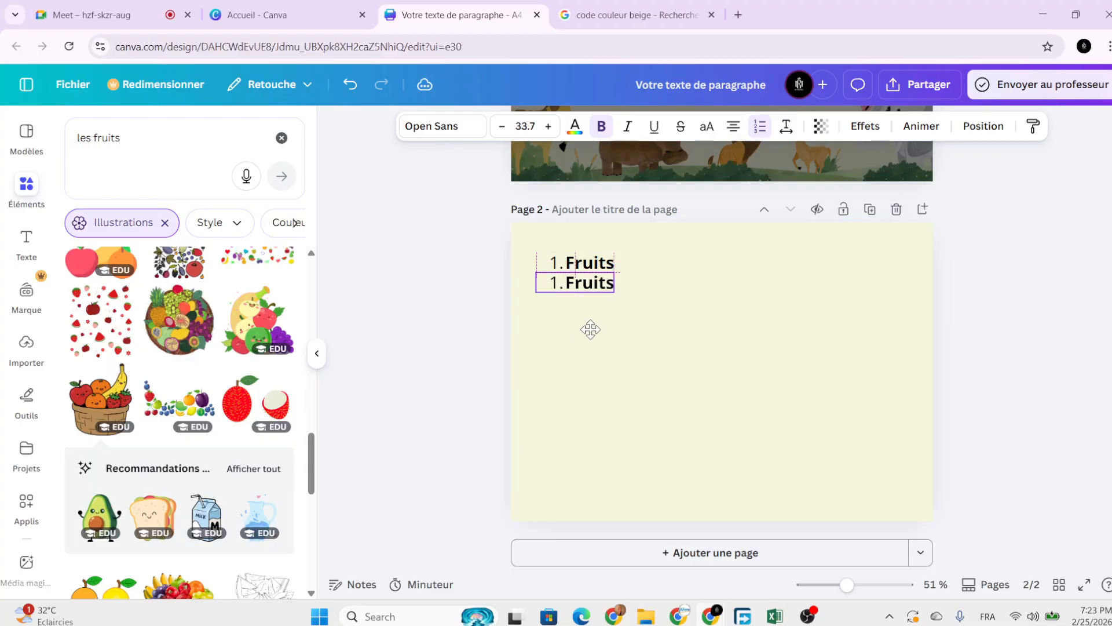
{"action": "scroll", "coordinate": [589, 323], "scroll_direction": "up", "scroll_amount": 5}
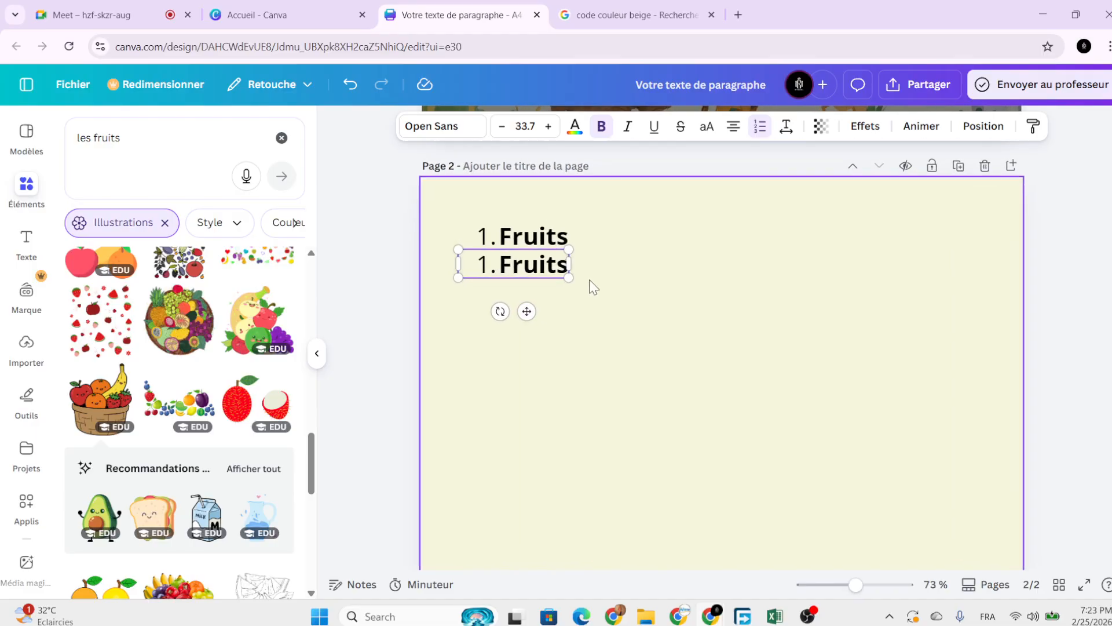
{"action": "right_click", "coordinate": [547, 256]}
{"action": "left_click", "coordinate": [503, 268]}
{"action": "left_click", "coordinate": [503, 266]}
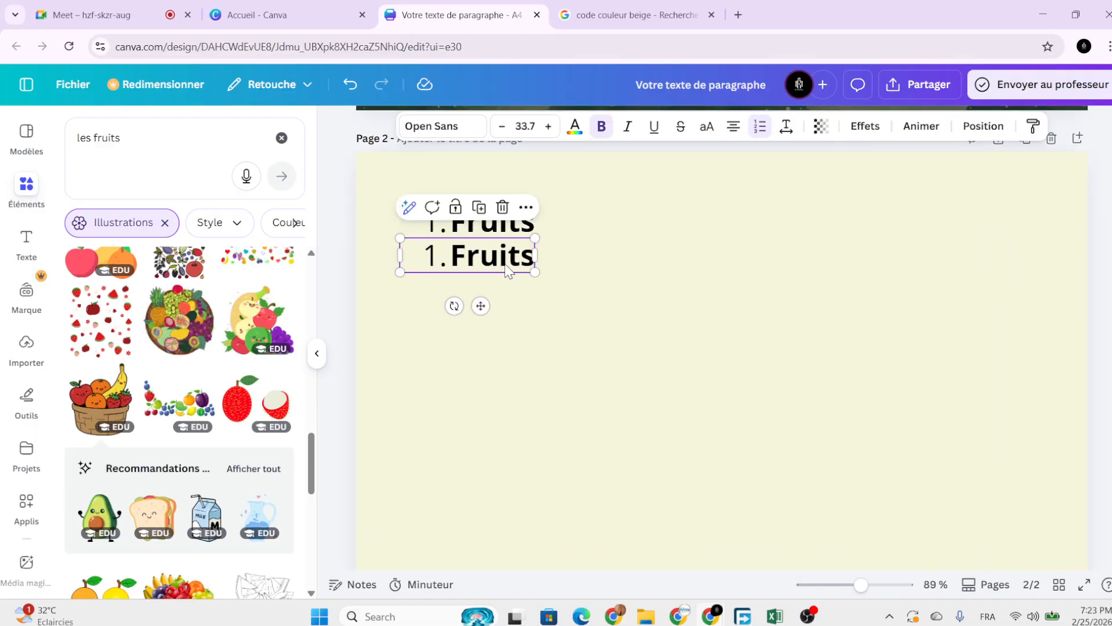
{"action": "left_click_drag", "start_coordinate": [480, 305], "coordinate": [487, 315]}
{"action": "left_click_drag", "start_coordinate": [542, 247], "coordinate": [502, 279]}
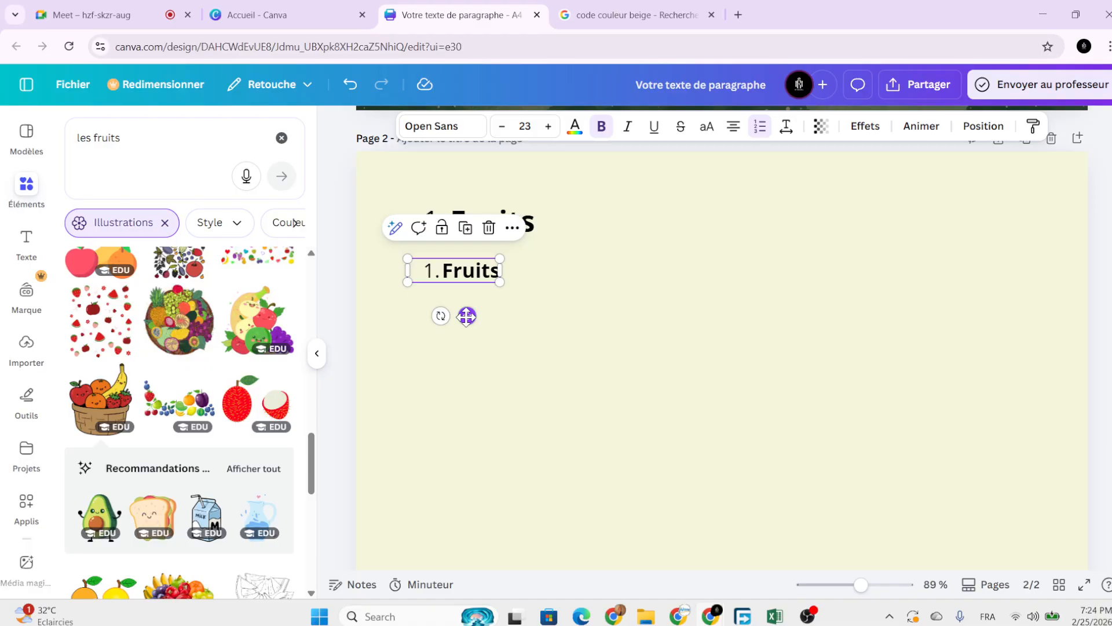
{"action": "left_click_drag", "start_coordinate": [464, 313], "coordinate": [497, 311]}
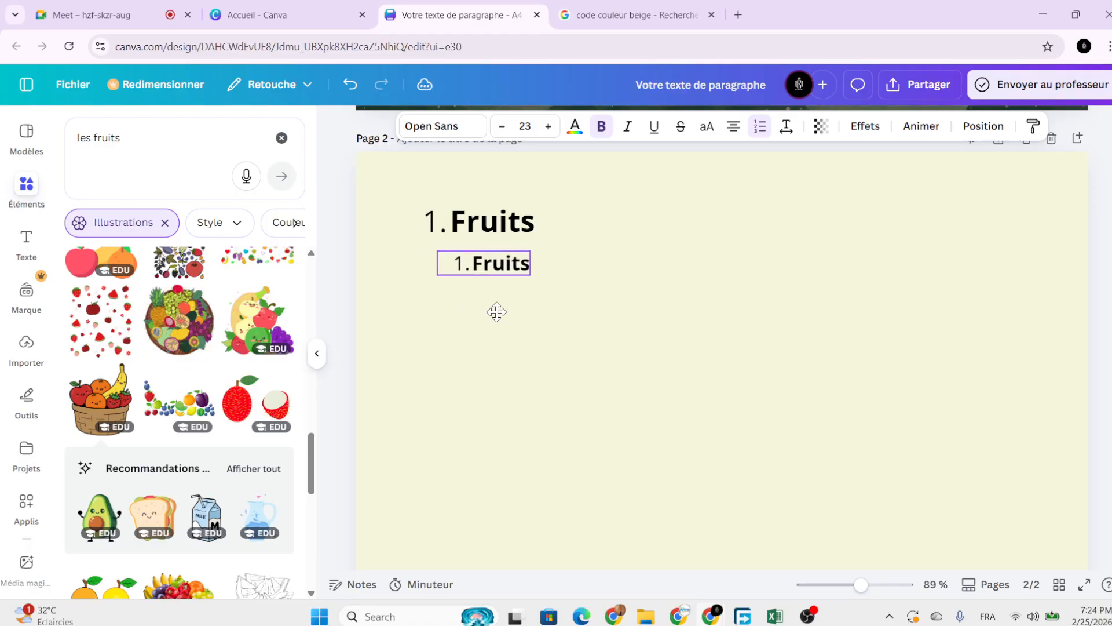
Retype the copy as '1.1.Colores à tes goûts', size it to 16.2 and indent it under 1. Fruits.
{"action": "double_click", "coordinate": [499, 265]}
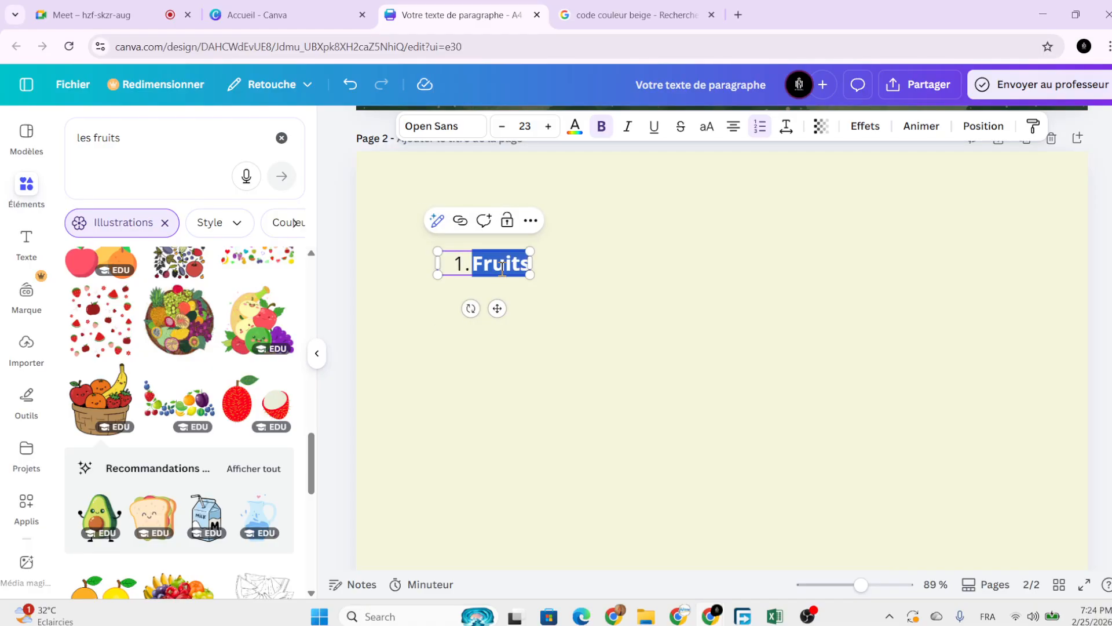
{"action": "key", "text": "BackSpace"}
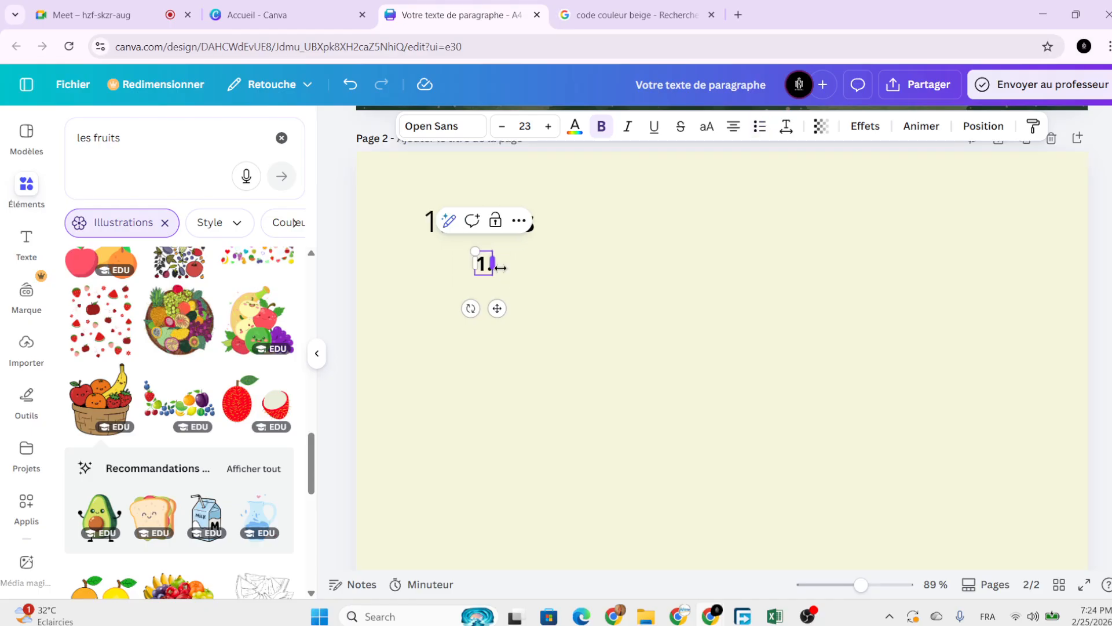
{"action": "type", "text": "1"}
{"action": "key", "text": "Caps_Lock"}
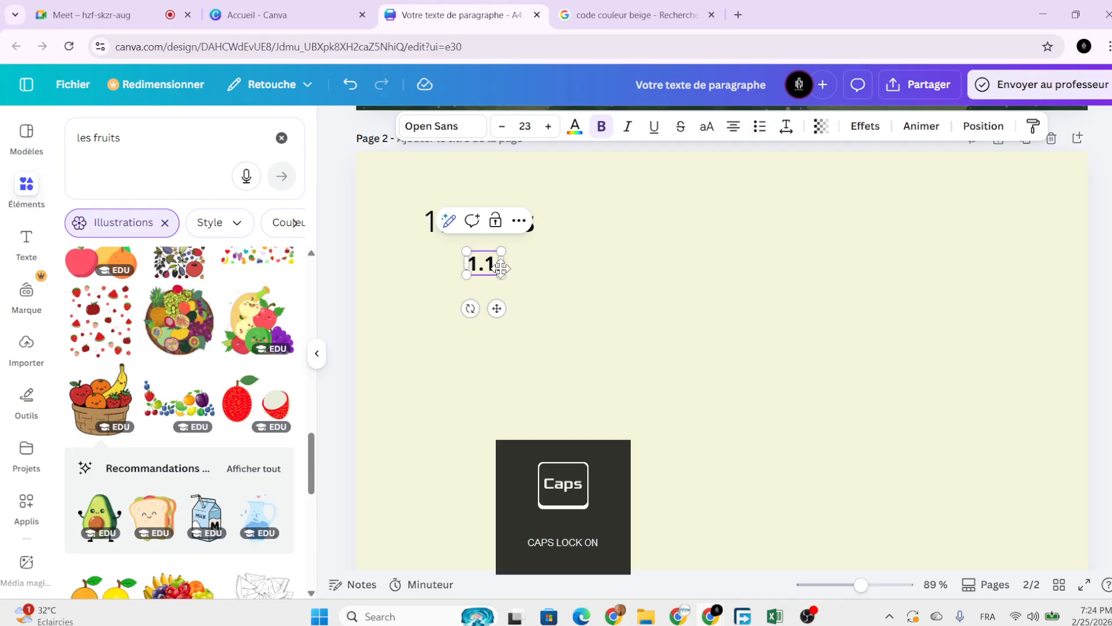
{"action": "type", "text": ".C"}
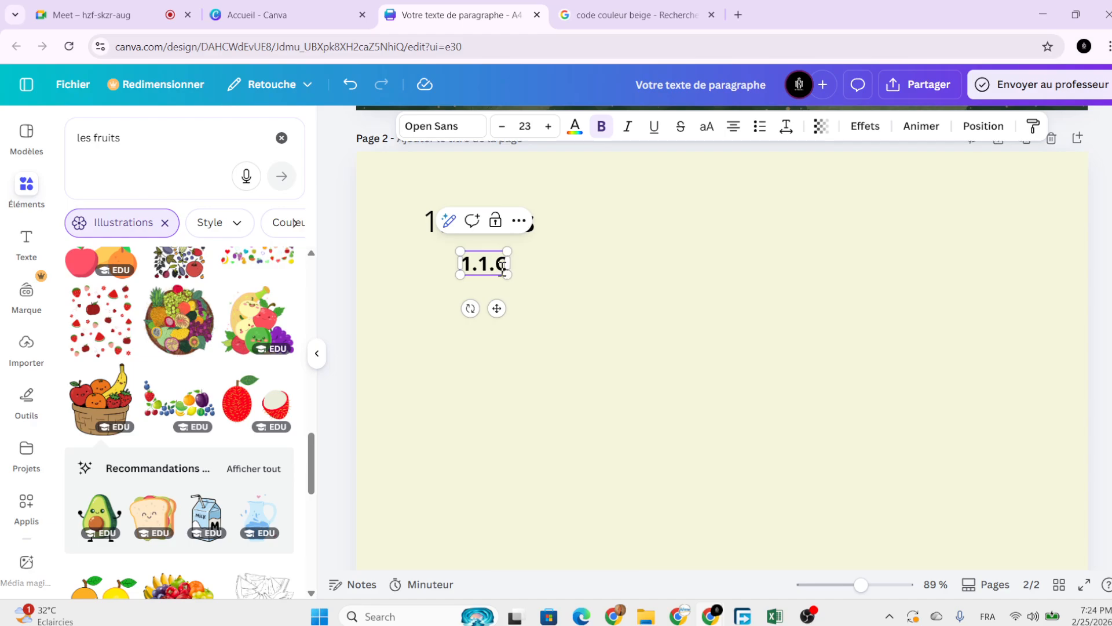
{"action": "key", "text": "Caps_Lock"}
{"action": "type", "text": "olores"}
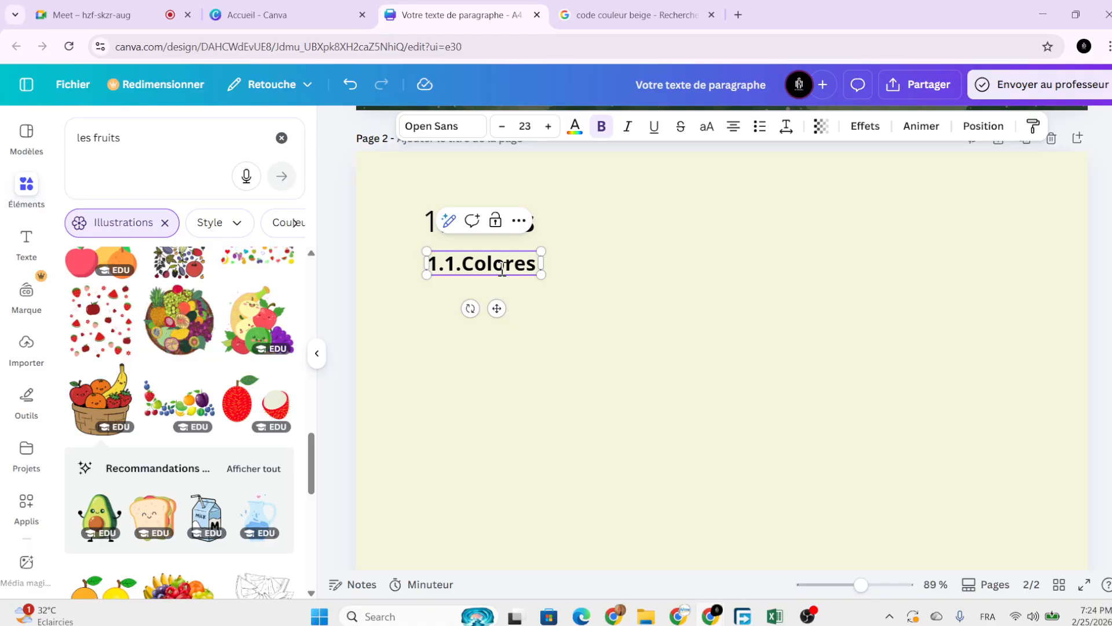
{"action": "type", "text": " à t"}
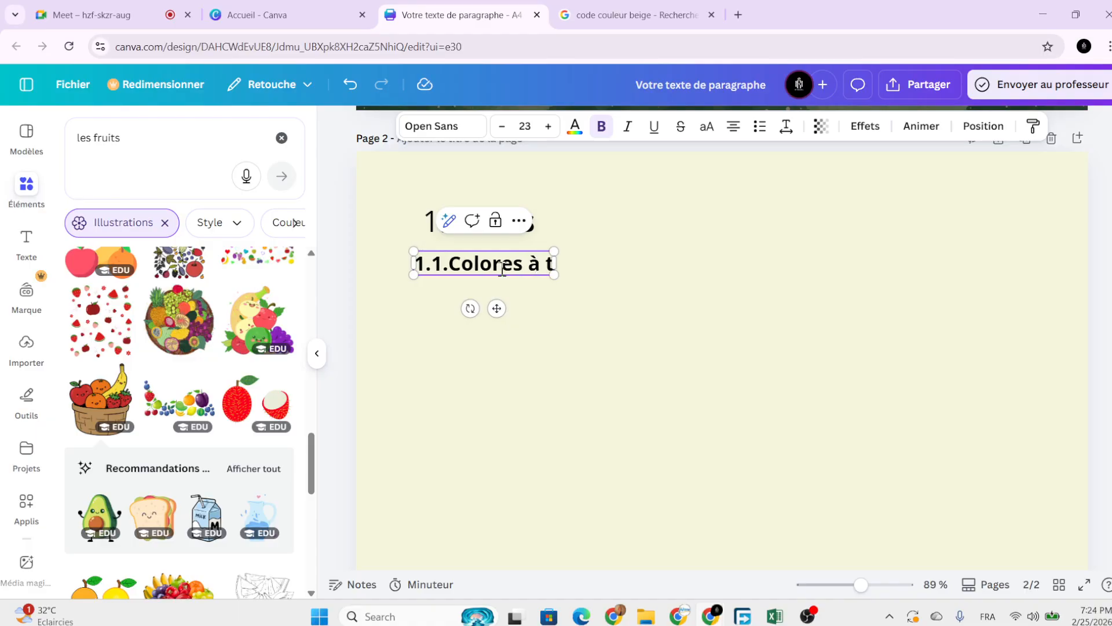
{"action": "type", "text": "es go"}
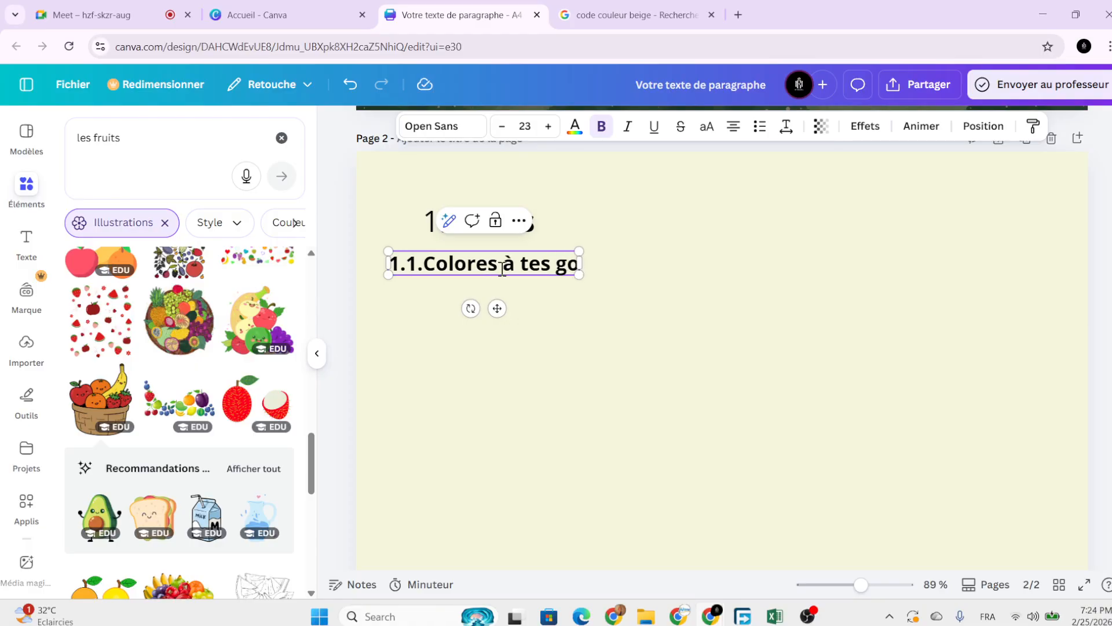
{"action": "type", "text": "u"}
{"action": "key", "text": "BackSpace"}
{"action": "type", "text": "^ju"}
{"action": "key", "text": "BackSpace"}
{"action": "key", "text": "BackSpace"}
{"action": "key", "text": "BackSpace"}
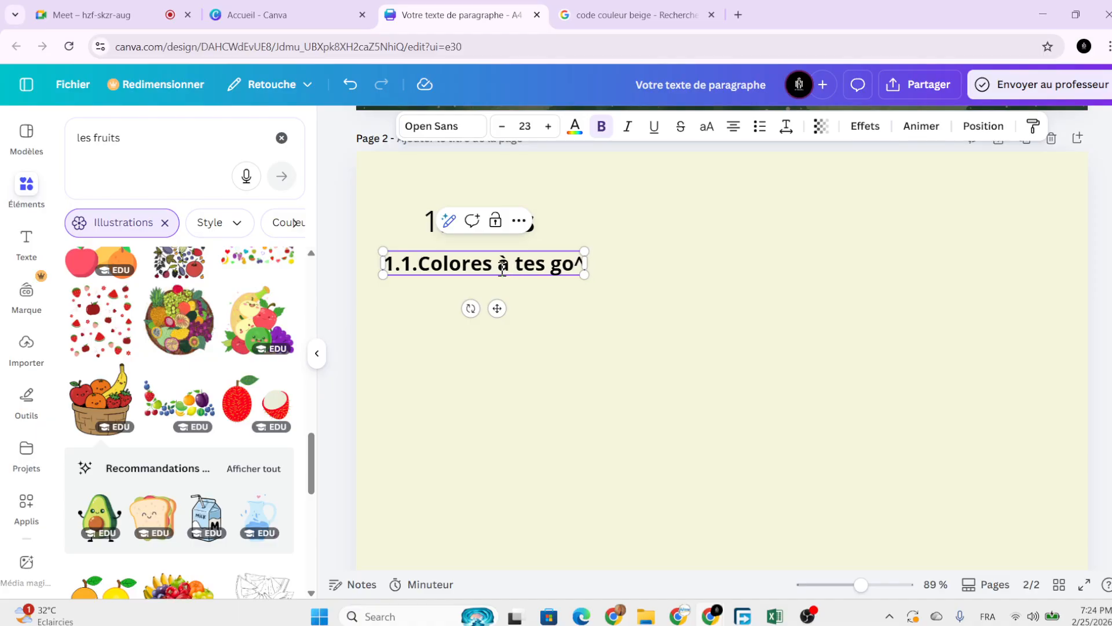
{"action": "type", "text": "u"}
{"action": "key", "text": "BackSpace"}
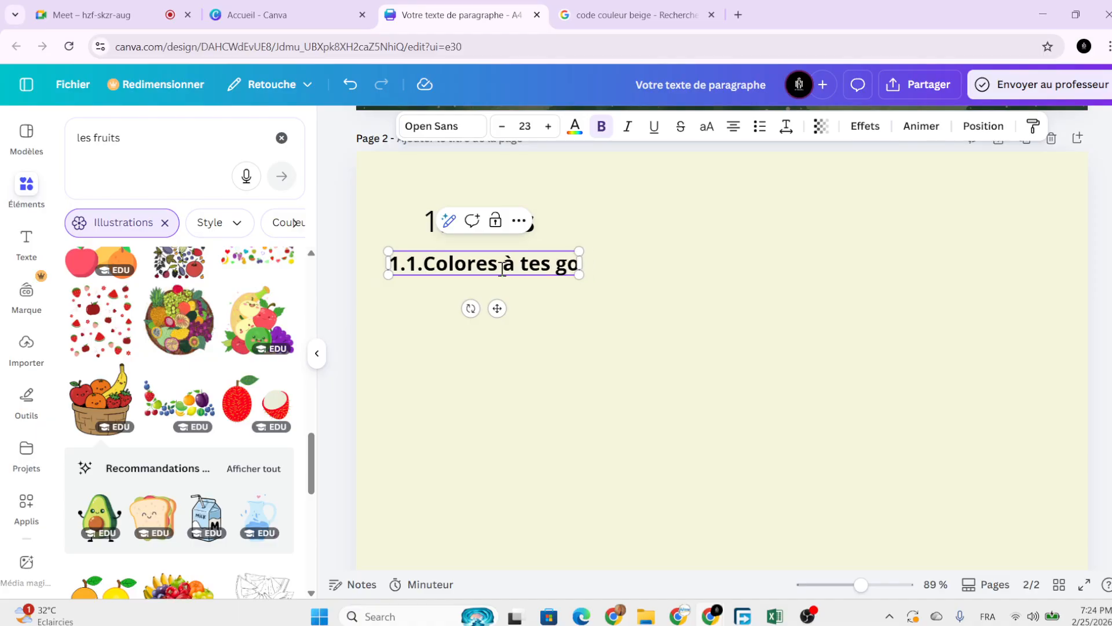
{"action": "type", "text": "u"}
{"action": "key", "text": "BackSpace"}
{"action": "type", "text": "ûts"}
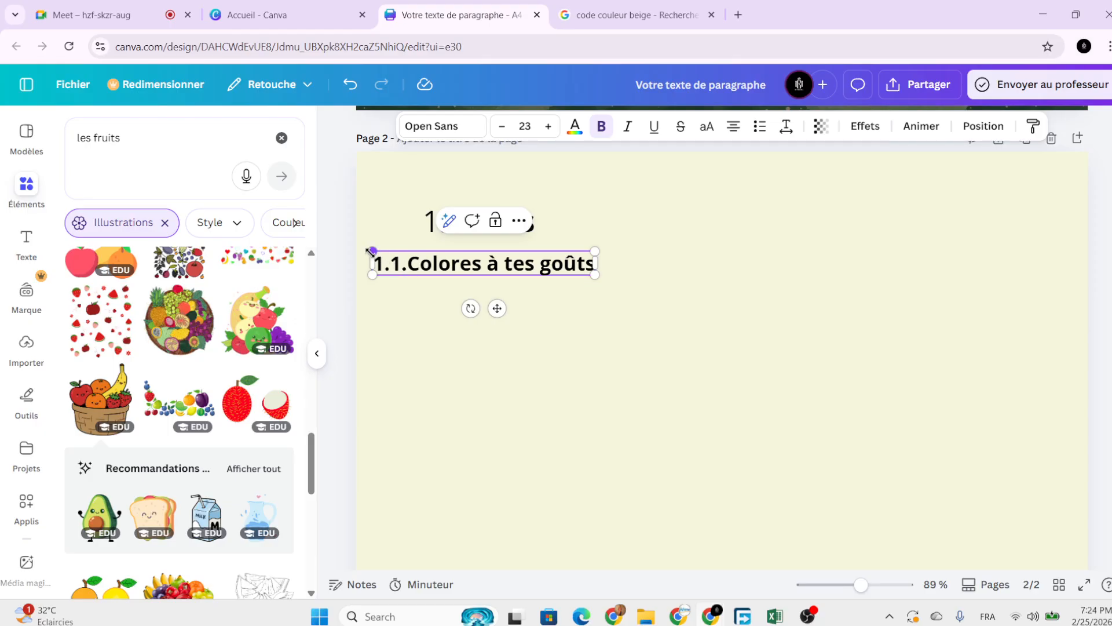
{"action": "left_click_drag", "start_coordinate": [373, 251], "coordinate": [438, 258]}
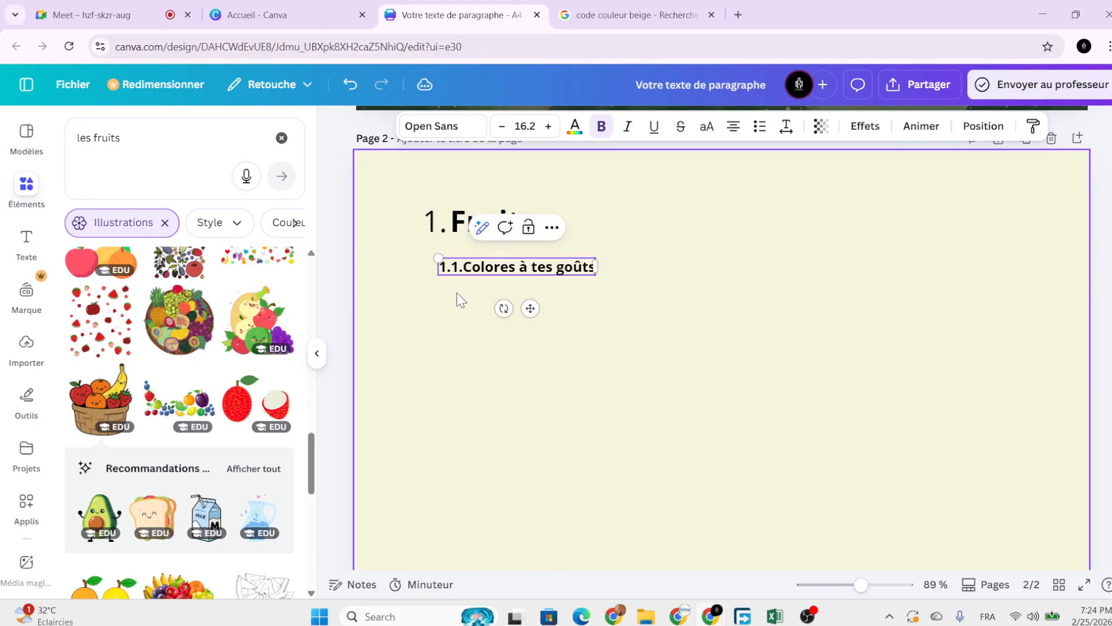
{"action": "left_click_drag", "start_coordinate": [530, 308], "coordinate": [541, 300]}
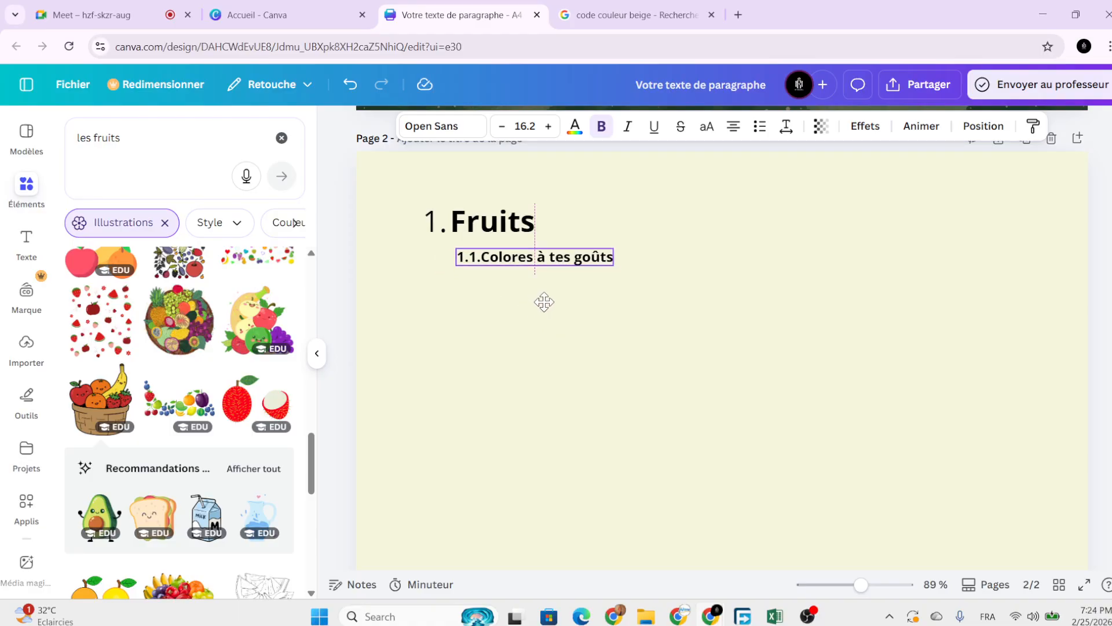
{"action": "left_click", "coordinate": [594, 326]}
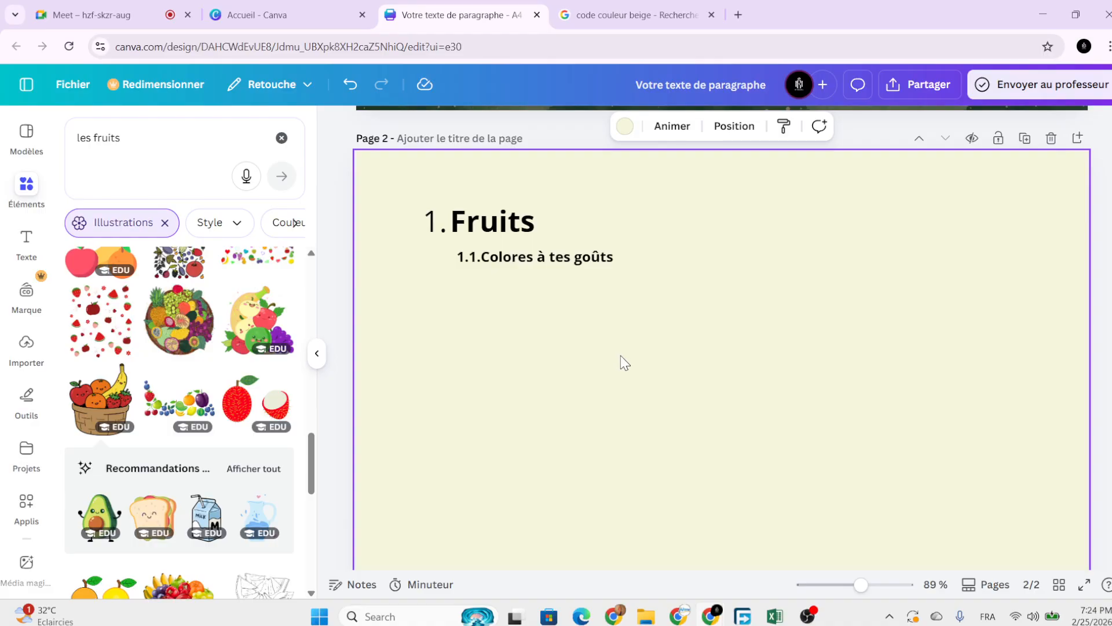
Replace the les fruits element search with a search for 'La mangue'.
{"action": "scroll", "coordinate": [624, 362], "scroll_direction": "down", "scroll_amount": 3}
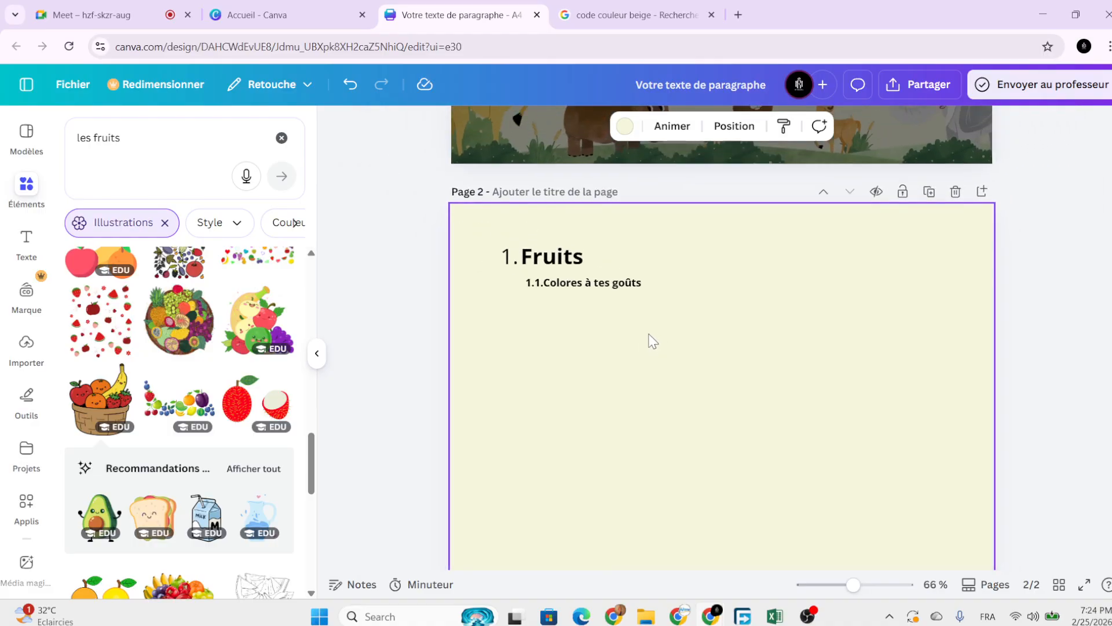
{"action": "scroll", "coordinate": [652, 341], "scroll_direction": "down", "scroll_amount": 1}
{"action": "scroll", "coordinate": [246, 321], "scroll_direction": "up", "scroll_amount": 5}
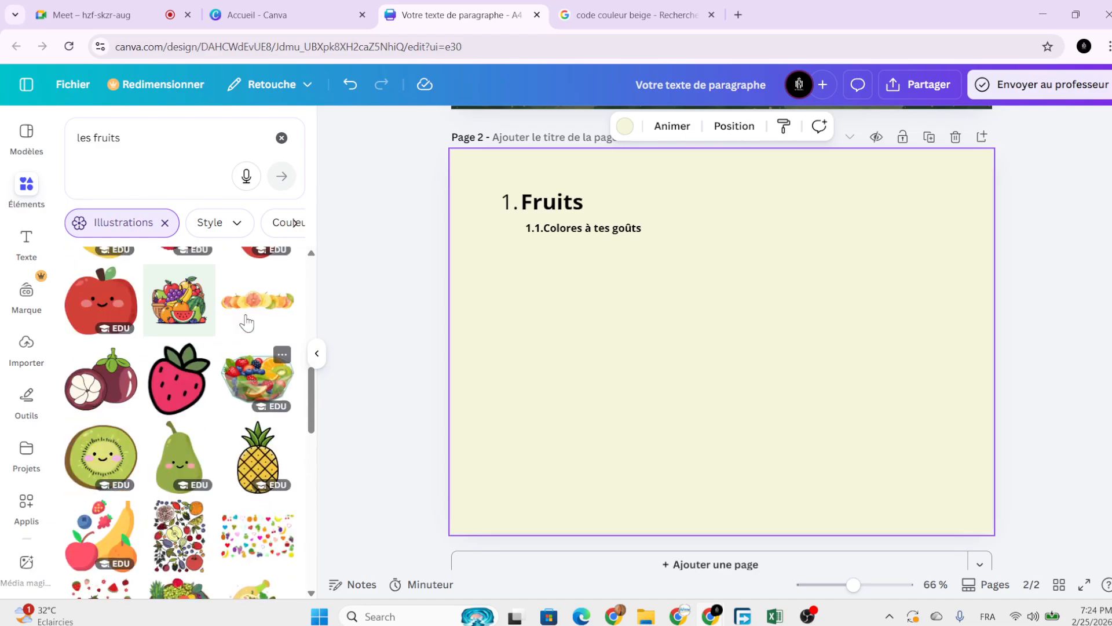
{"action": "scroll", "coordinate": [246, 321], "scroll_direction": "up", "scroll_amount": 5}
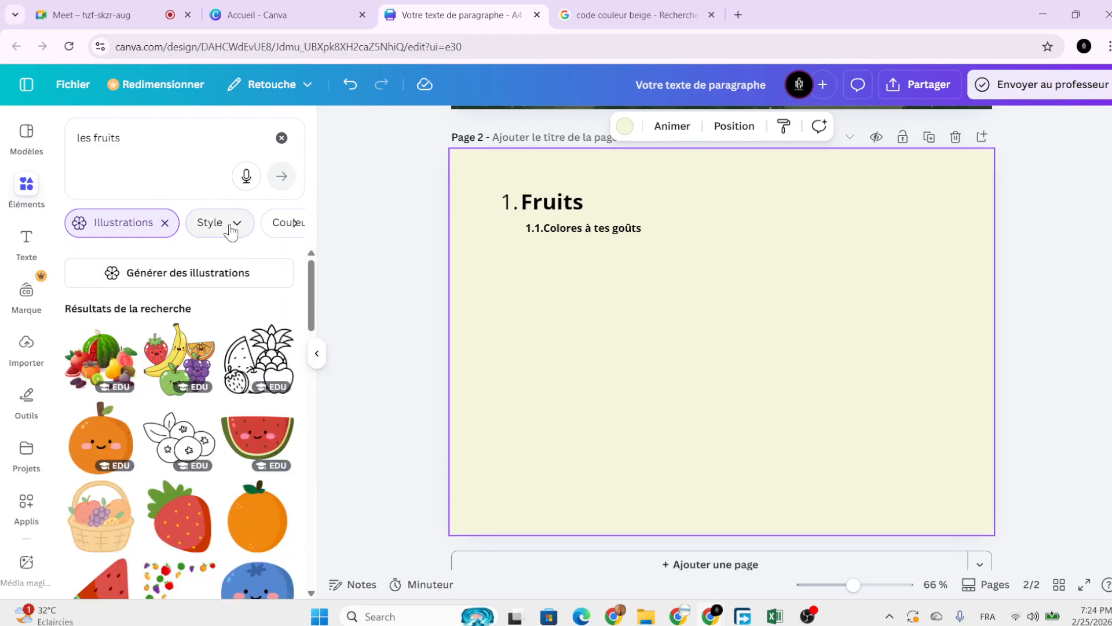
{"action": "left_click", "coordinate": [288, 140]}
{"action": "left_click", "coordinate": [189, 141]}
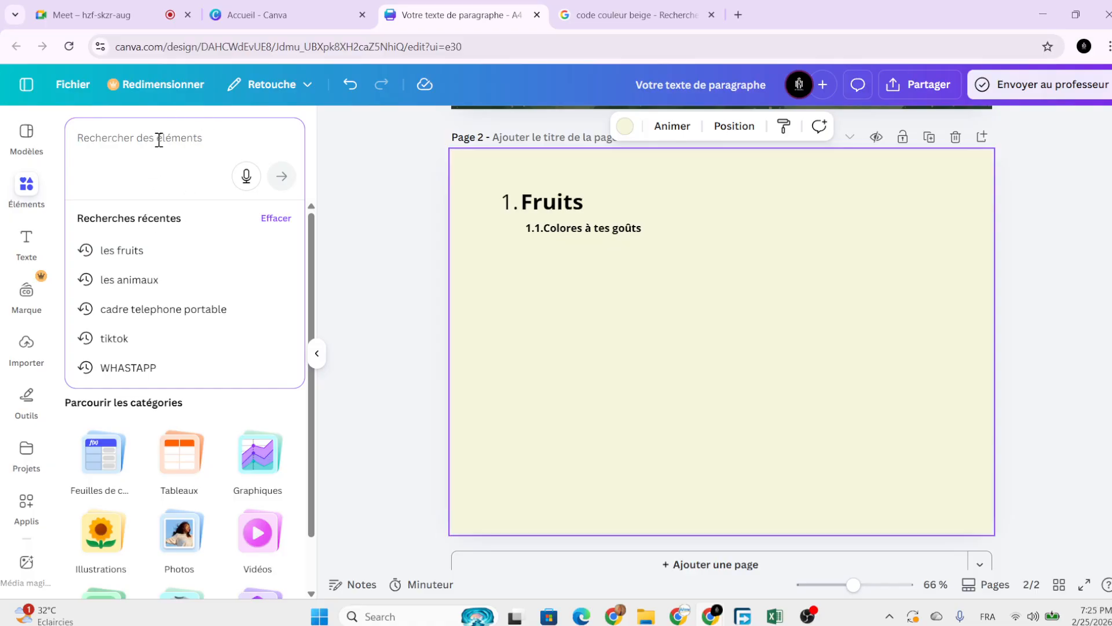
{"action": "type", "text": "fruits"}
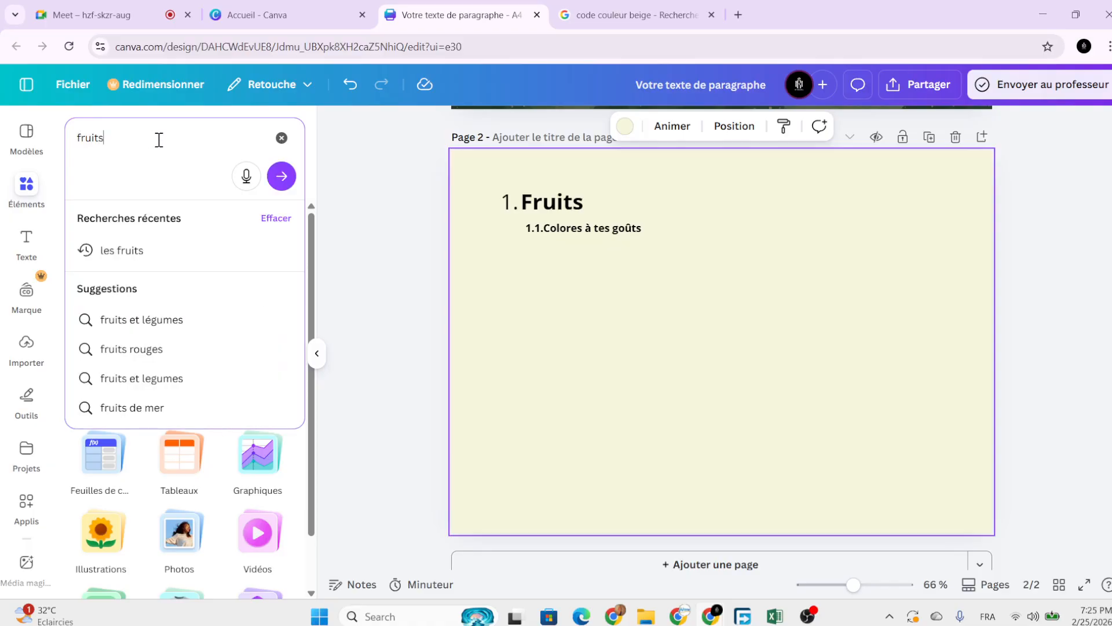
{"action": "key", "text": "BackSpace"}
{"action": "key", "text": "BackSpace"}
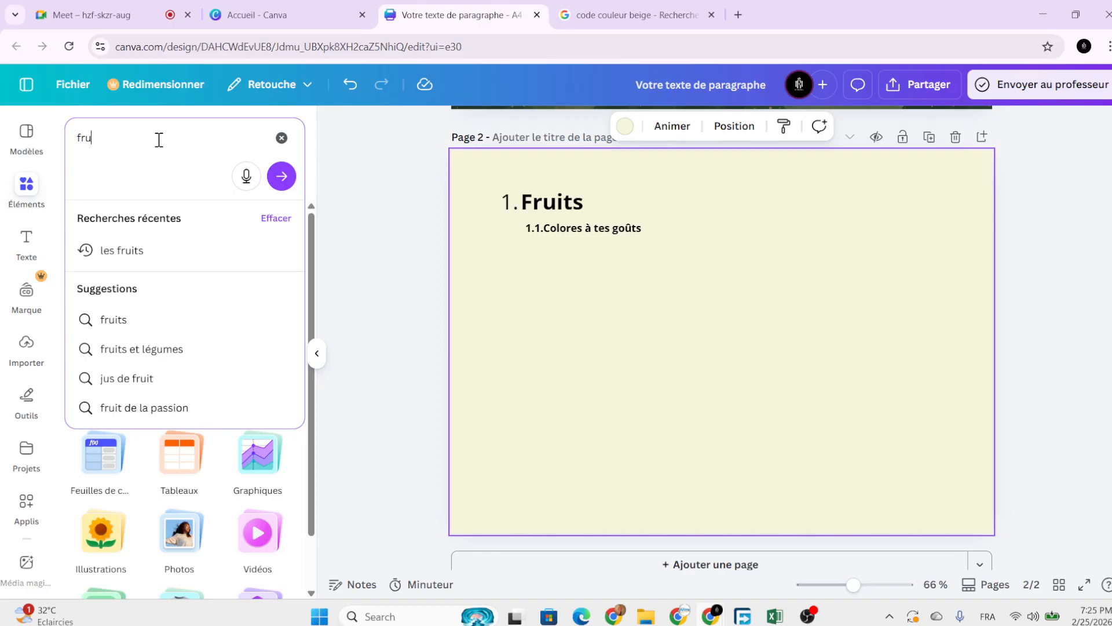
{"action": "key", "text": "BackSpace"}
{"action": "key", "text": "BackSpace"}
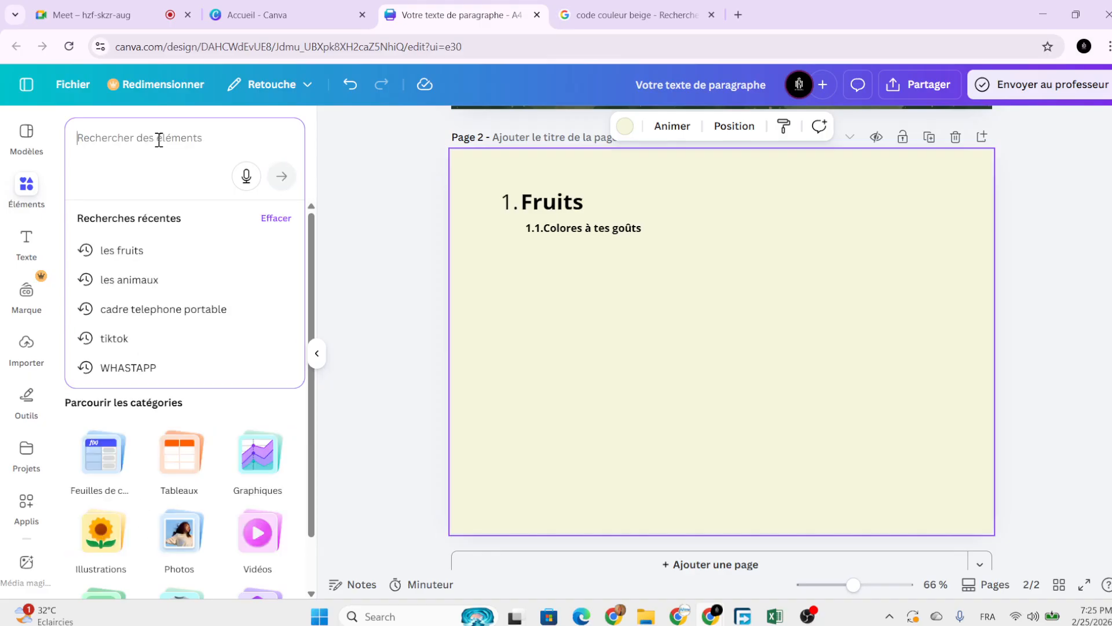
{"action": "key", "text": "Caps_Lock"}
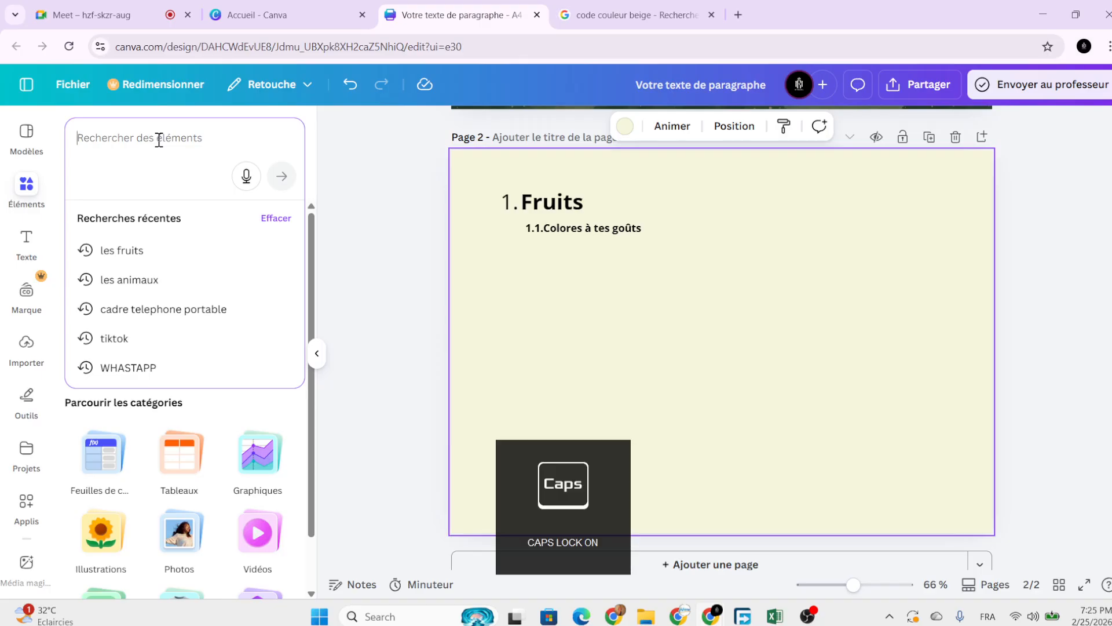
{"action": "type", "text": "L"}
{"action": "key", "text": "Caps_Lock"}
{"action": "type", "text": "a"}
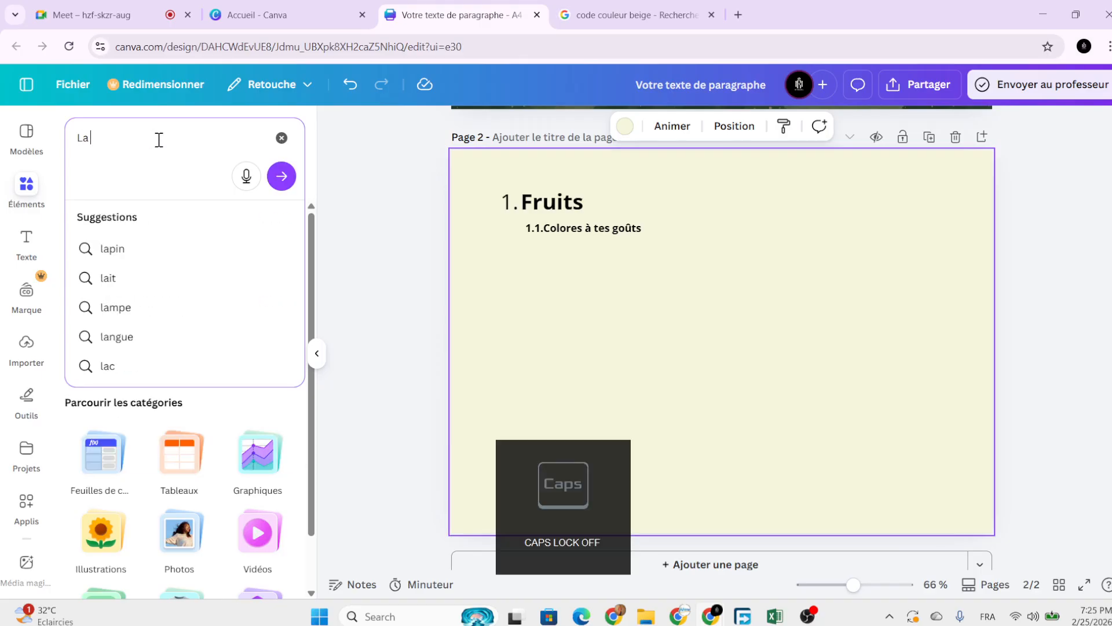
{"action": "type", "text": " mangue"}
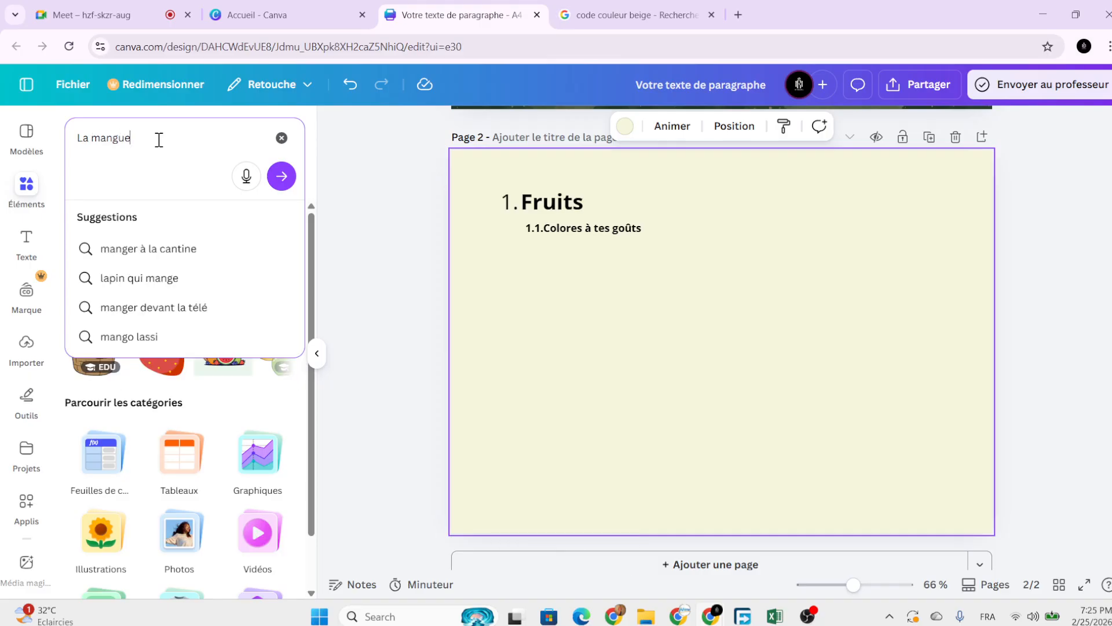
{"action": "key", "text": "Return"}
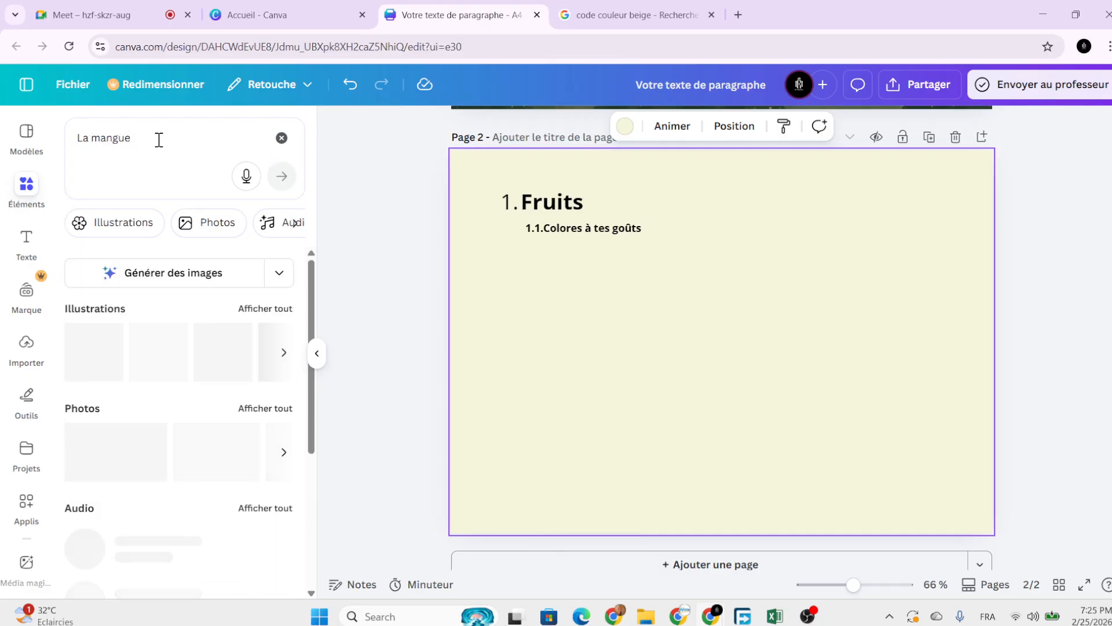
Show all mango illustration results and browse through them.
{"action": "left_click", "coordinate": [276, 309]}
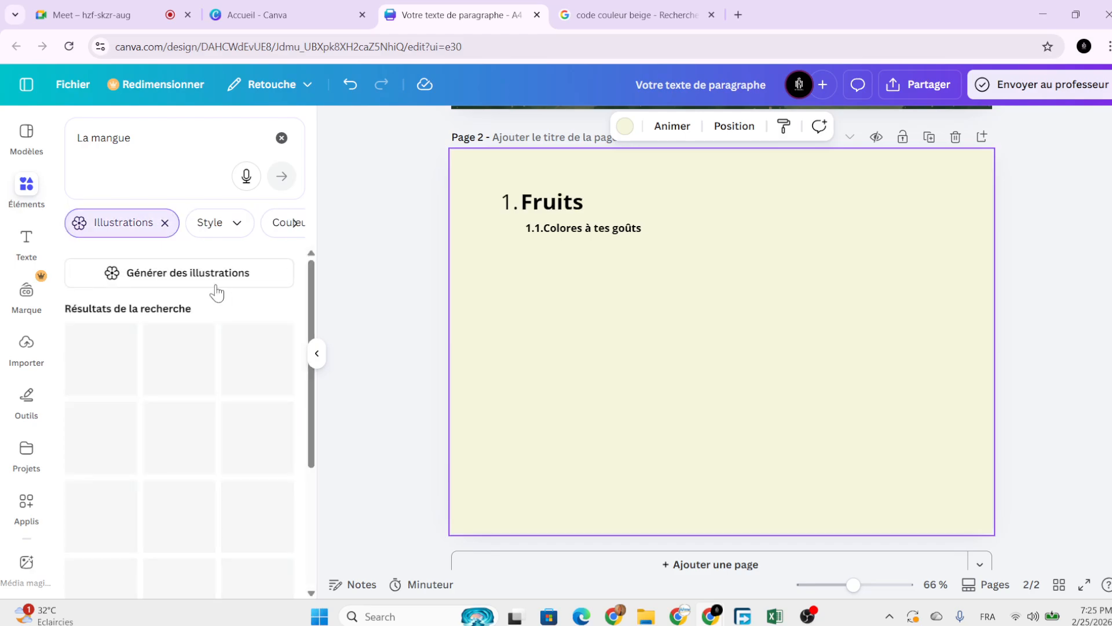
{"action": "scroll", "coordinate": [219, 389], "scroll_direction": "down", "scroll_amount": 5}
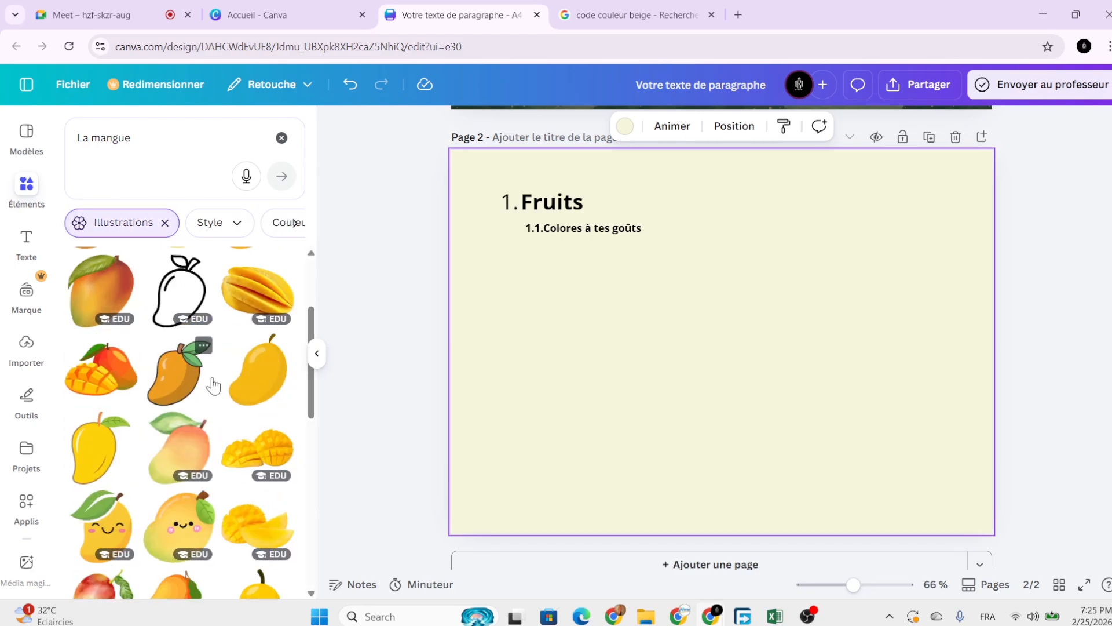
{"action": "scroll", "coordinate": [213, 385], "scroll_direction": "down", "scroll_amount": 8}
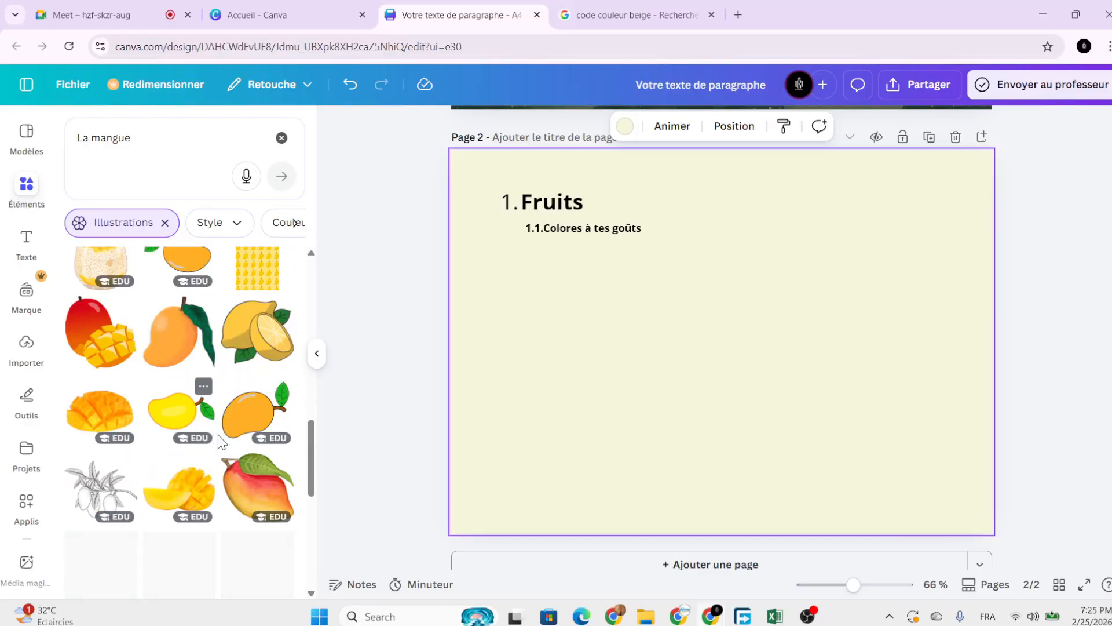
{"action": "scroll", "coordinate": [220, 441], "scroll_direction": "down", "scroll_amount": 8}
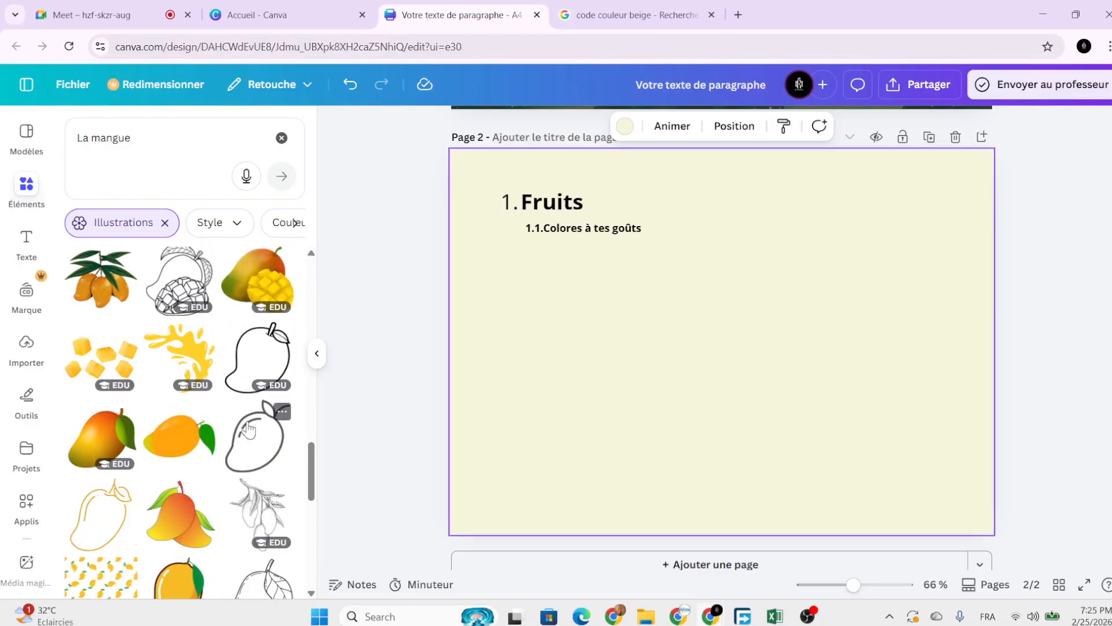
{"action": "scroll", "coordinate": [248, 428], "scroll_direction": "down", "scroll_amount": 8}
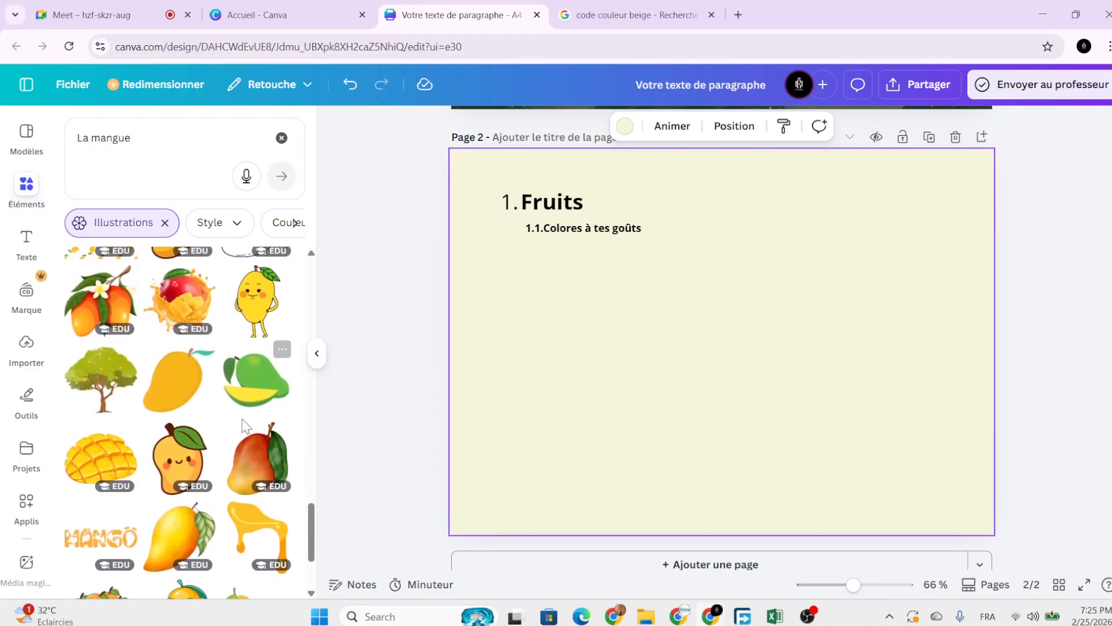
{"action": "scroll", "coordinate": [244, 426], "scroll_direction": "down", "scroll_amount": 4}
{"action": "scroll", "coordinate": [250, 399], "scroll_direction": "up", "scroll_amount": 6}
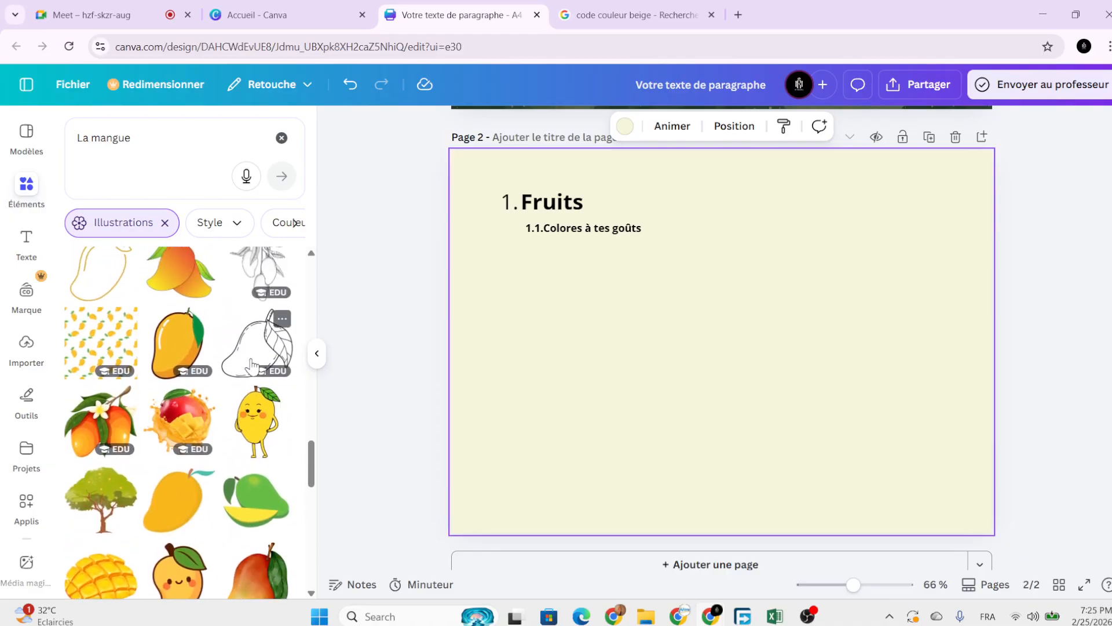
{"action": "scroll", "coordinate": [253, 365], "scroll_direction": "up", "scroll_amount": 1}
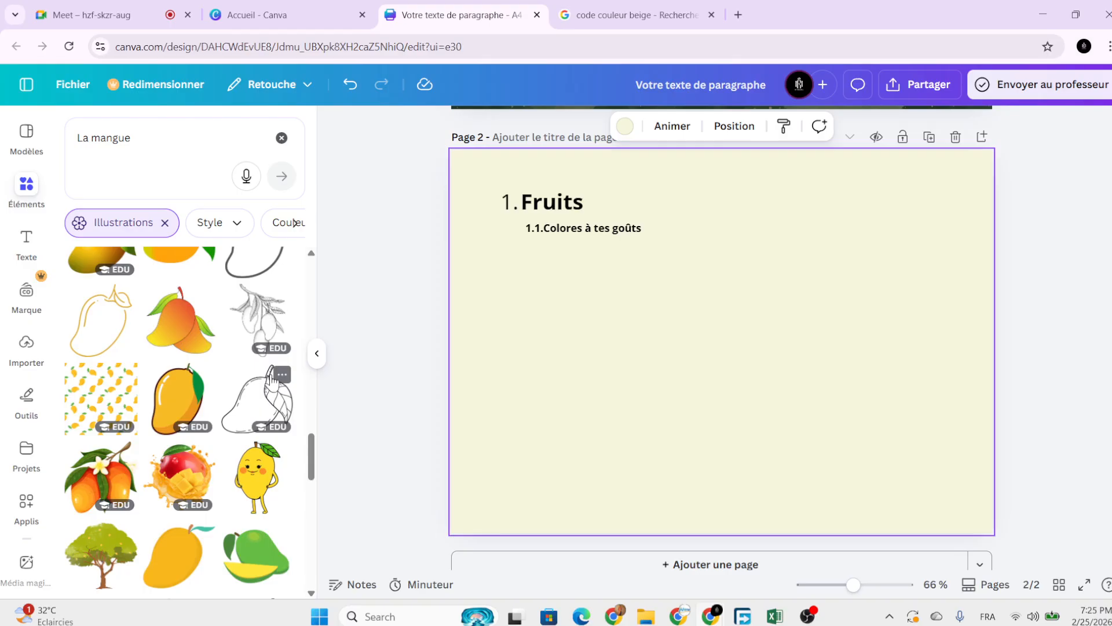
Add the mango outline illustration and shrink it under the subheading.
{"action": "left_click", "coordinate": [270, 380]}
{"action": "left_click_drag", "start_coordinate": [713, 353], "coordinate": [597, 330]}
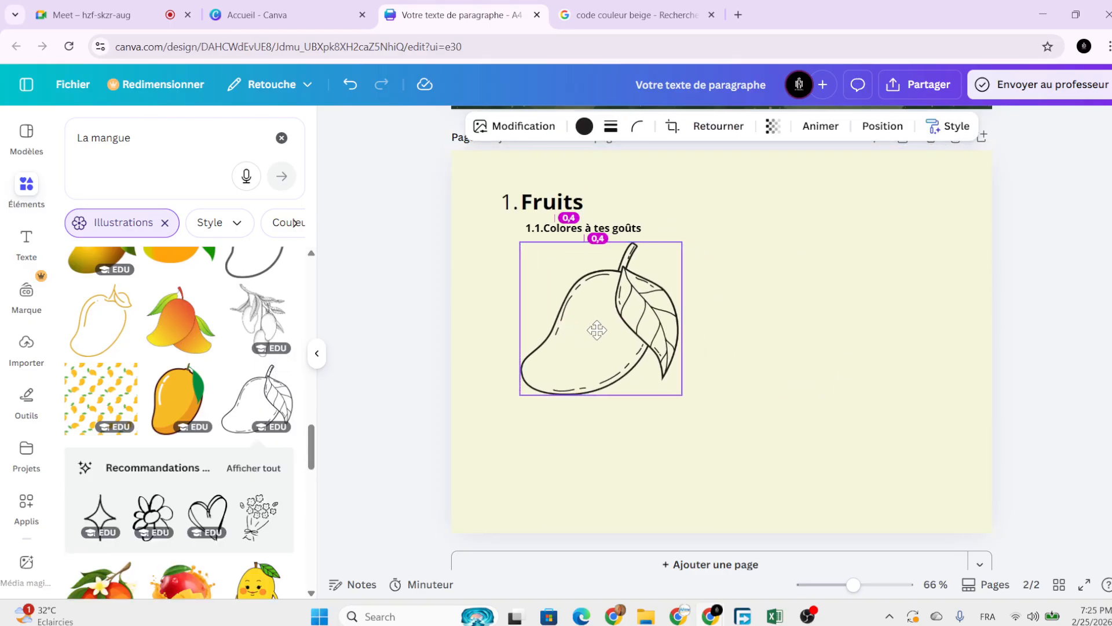
{"action": "left_click_drag", "start_coordinate": [683, 395], "coordinate": [586, 268]}
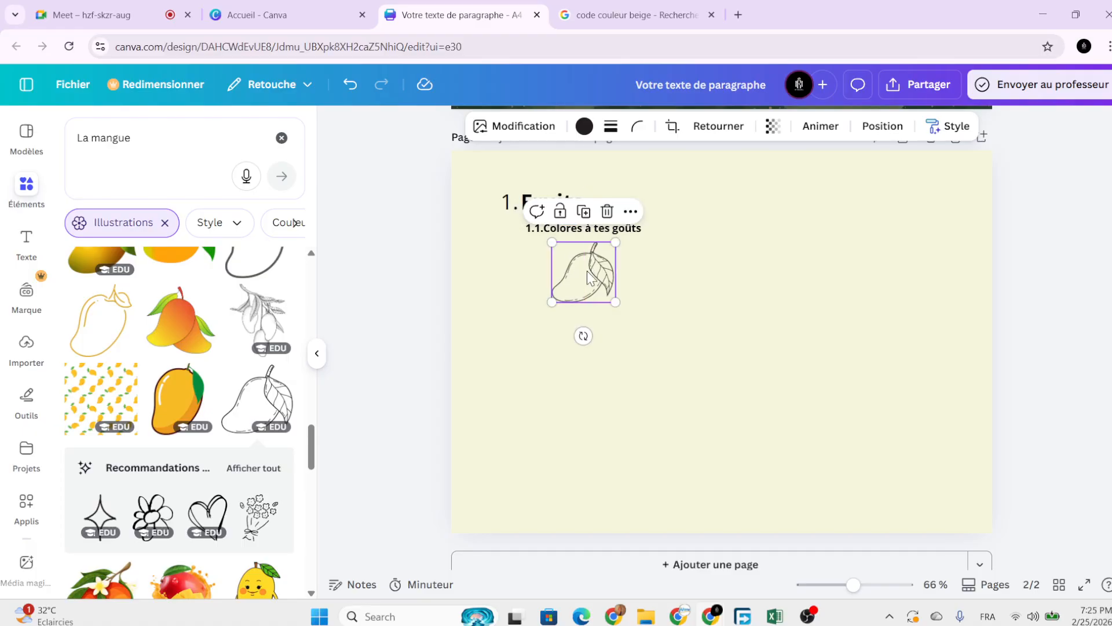
{"action": "left_click", "coordinate": [635, 331]}
Duplicate the 1.1.Colores à tes goûts subheading and place the copy below the mango.
{"action": "left_click", "coordinate": [602, 230]}
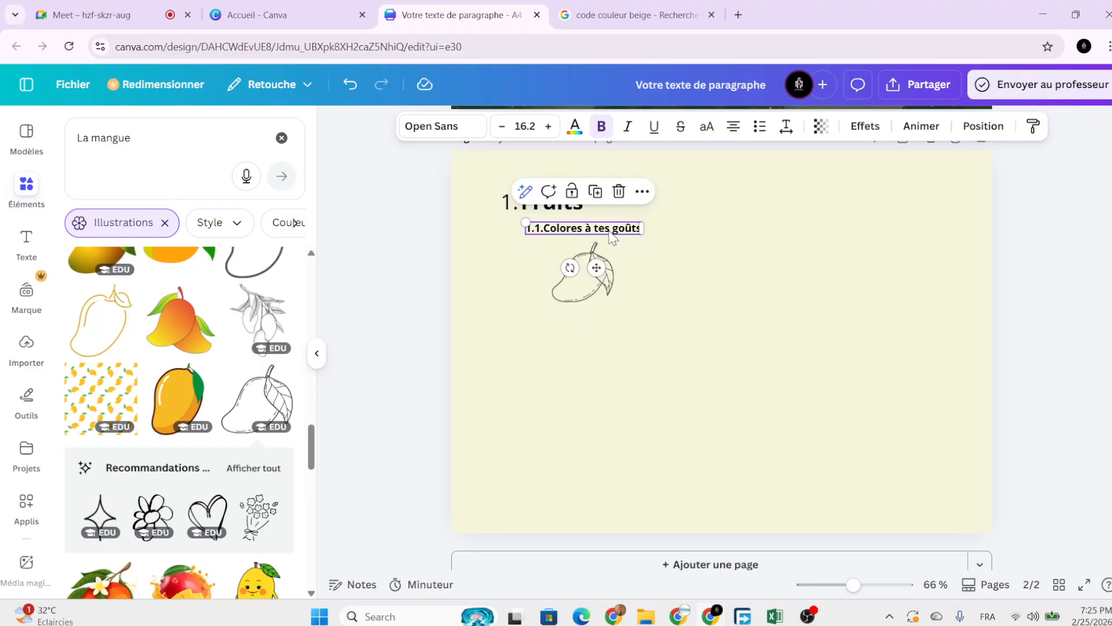
{"action": "scroll", "coordinate": [554, 227], "scroll_direction": "up", "scroll_amount": 4}
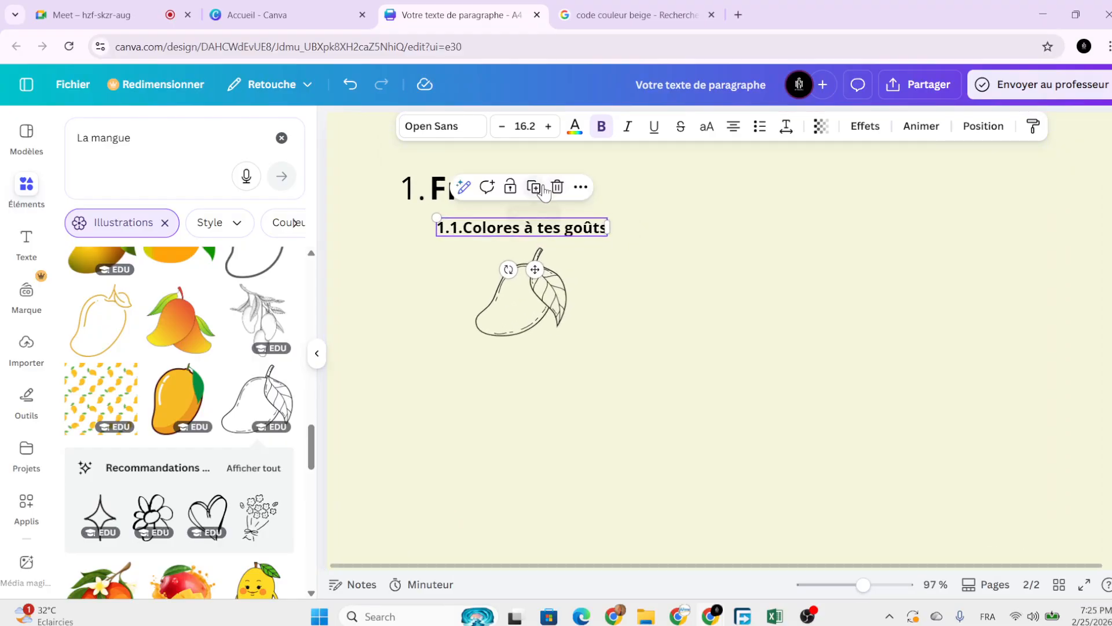
{"action": "left_click", "coordinate": [534, 186]}
{"action": "left_click_drag", "start_coordinate": [542, 281], "coordinate": [529, 398]}
Retype the copied subheading as 'La mangue', fixing the mistyped letter.
{"action": "double_click", "coordinate": [557, 352]}
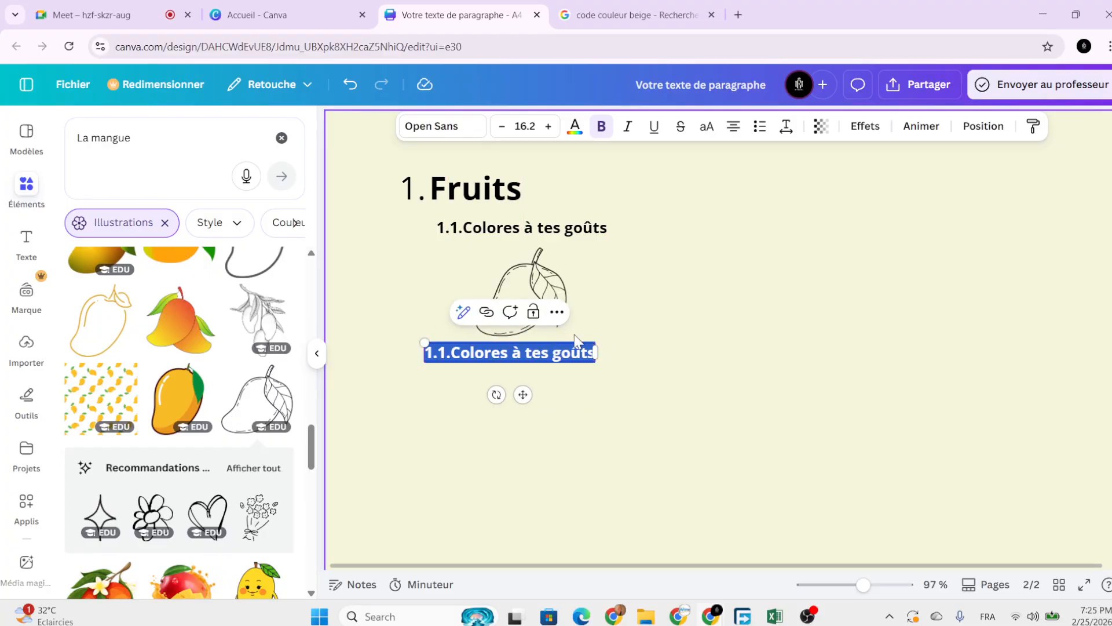
{"action": "key", "text": "Caps_Lock"}
{"action": "type", "text": "L"}
{"action": "key", "text": "Caps_Lock"}
{"action": "type", "text": "a"}
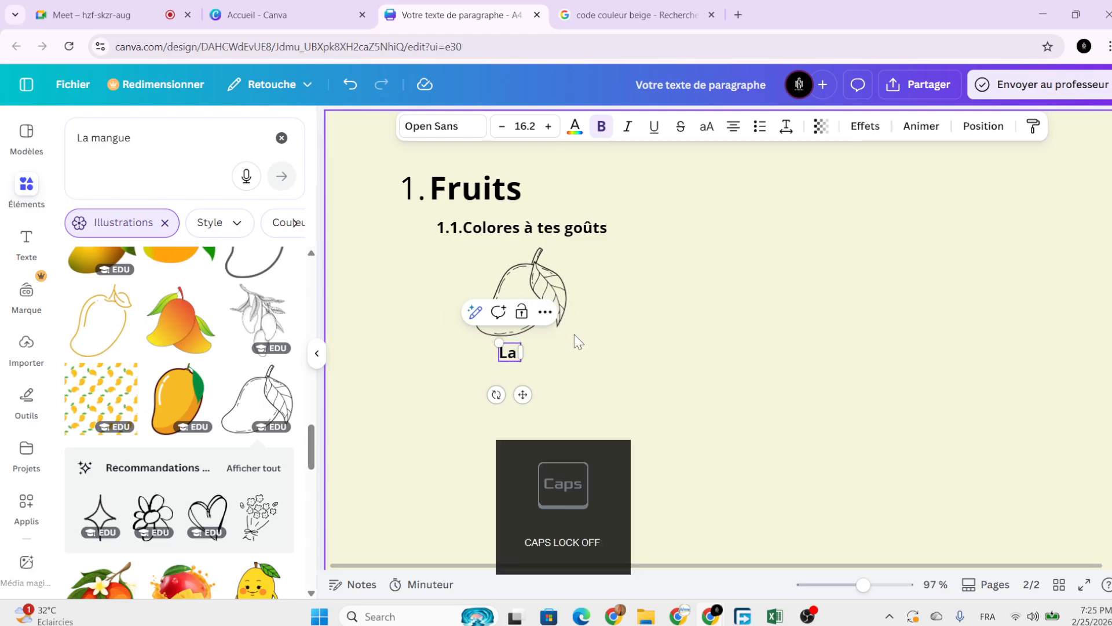
{"action": "type", "text": " ùan"}
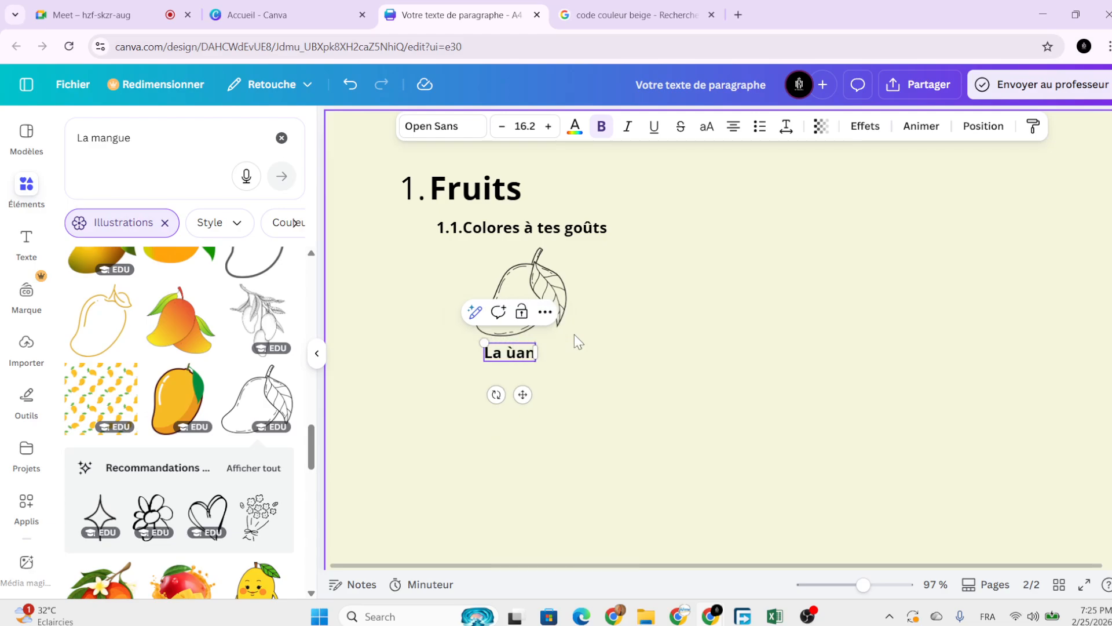
{"action": "type", "text": "gue"}
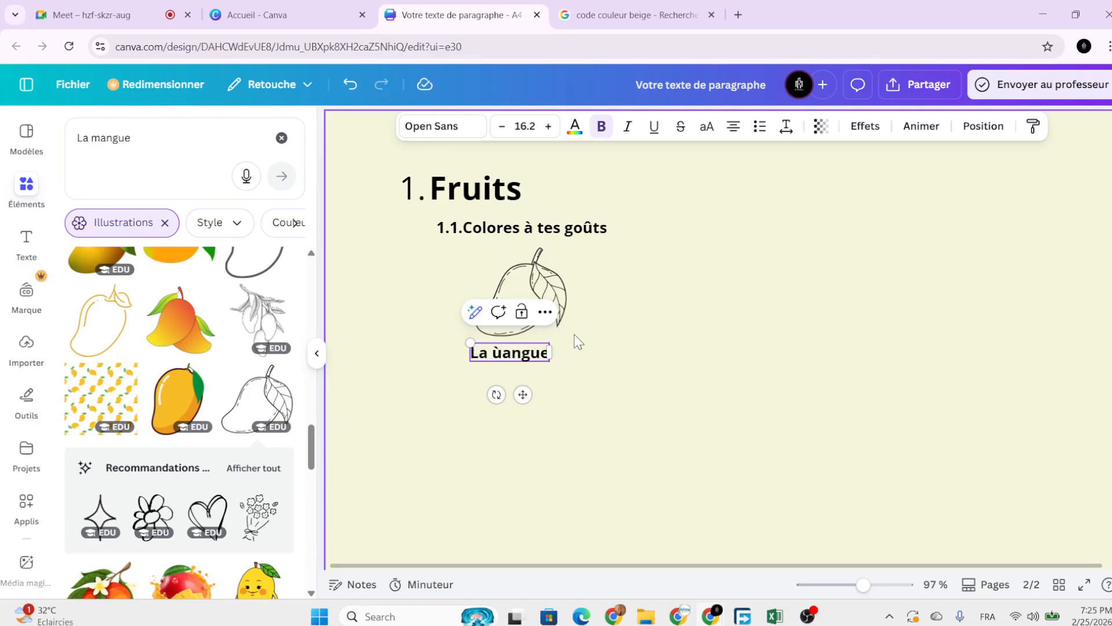
{"action": "left_click", "coordinate": [501, 354]}
{"action": "key", "text": "BackSpace"}
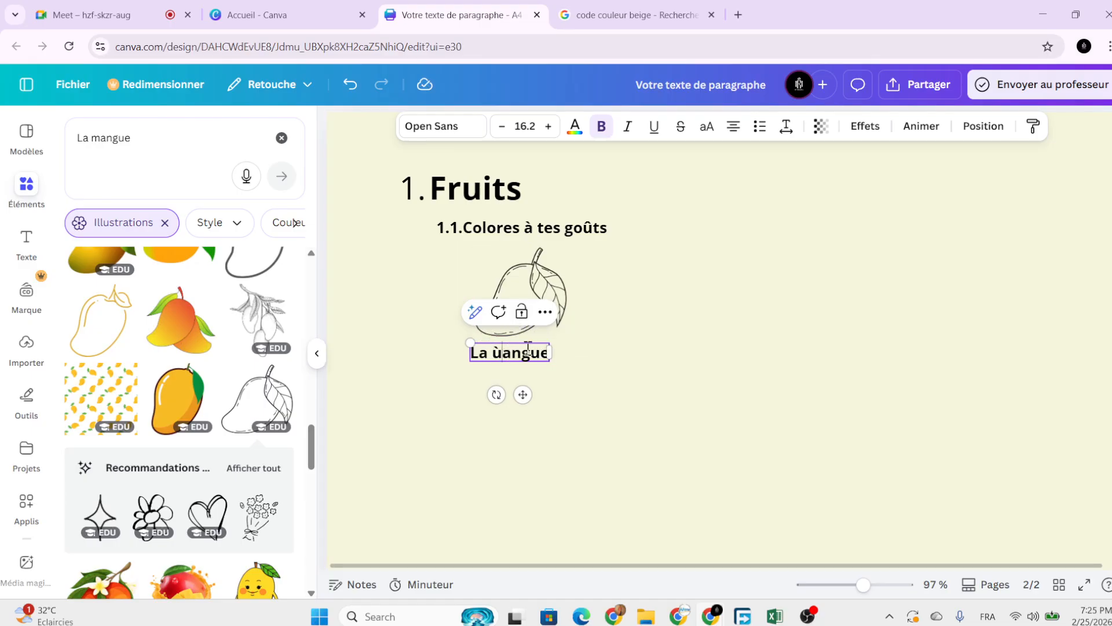
{"action": "type", "text": "m"}
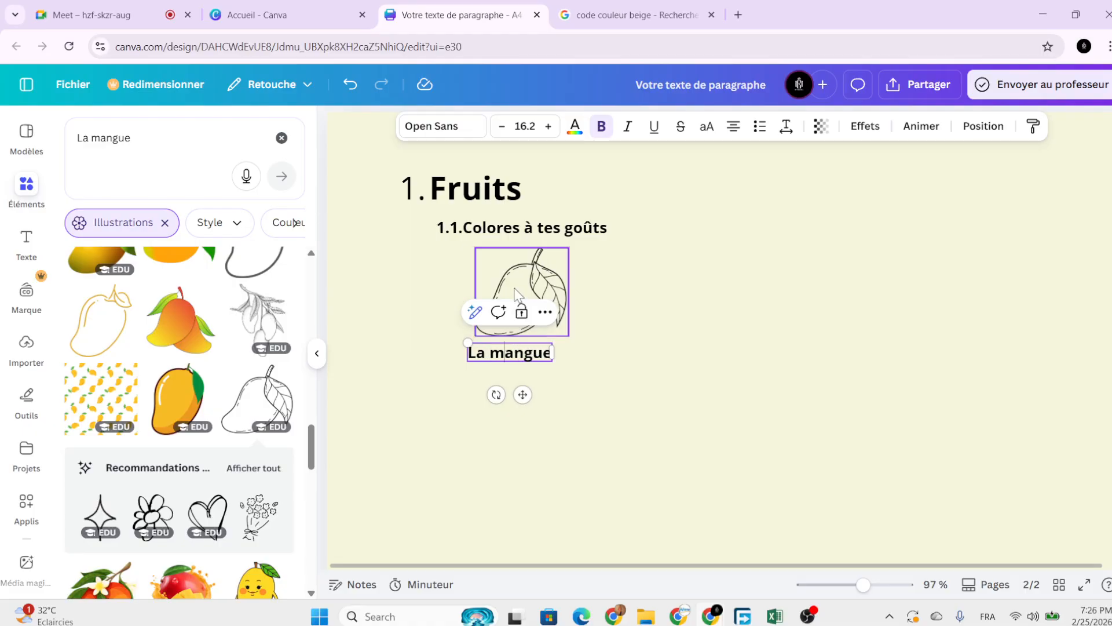
{"action": "key", "text": "Escape"}
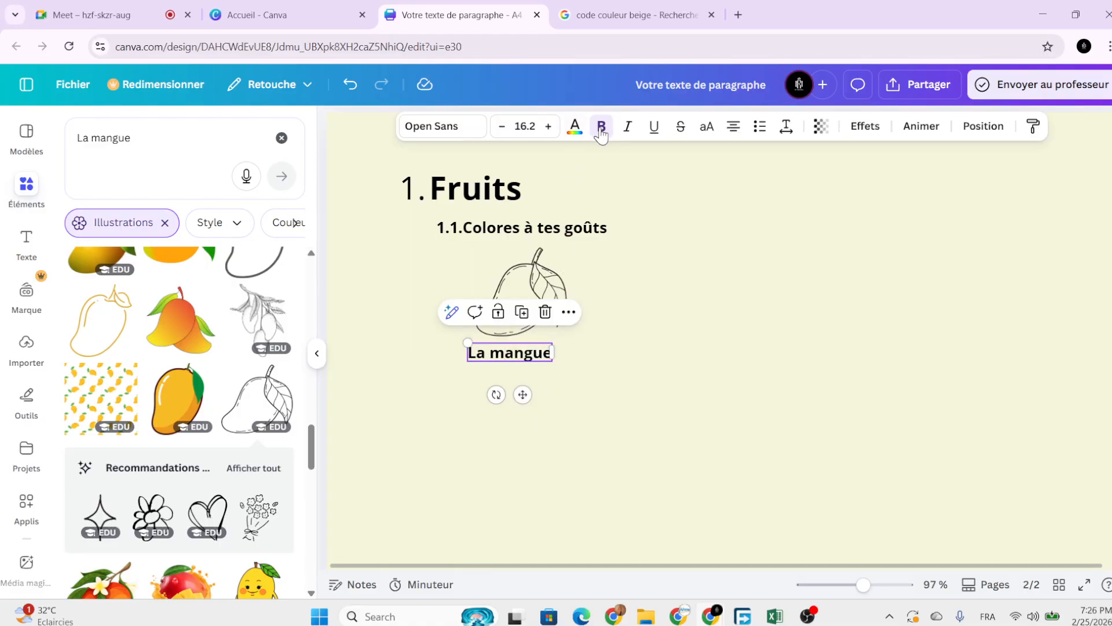
Remove bold from the La mangue caption and shrink and reposition its text box.
{"action": "left_click", "coordinate": [601, 126]}
{"action": "left_click_drag", "start_coordinate": [523, 394], "coordinate": [531, 402]}
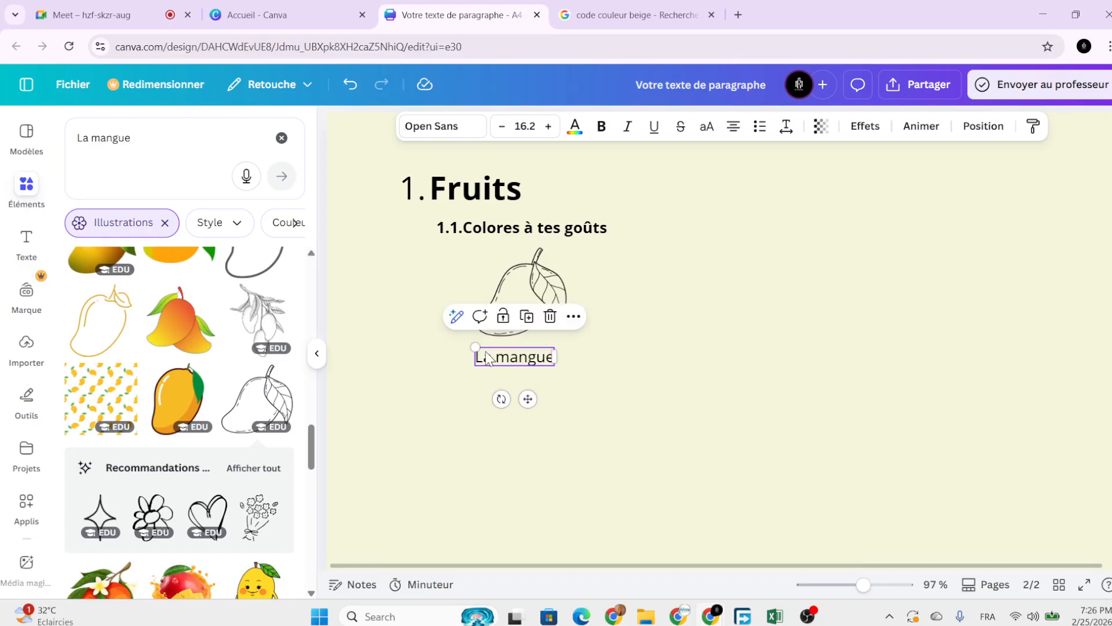
{"action": "left_click_drag", "start_coordinate": [475, 345], "coordinate": [487, 350]}
{"action": "left_click_drag", "start_coordinate": [535, 400], "coordinate": [530, 397]}
{"action": "left_click", "coordinate": [609, 394]}
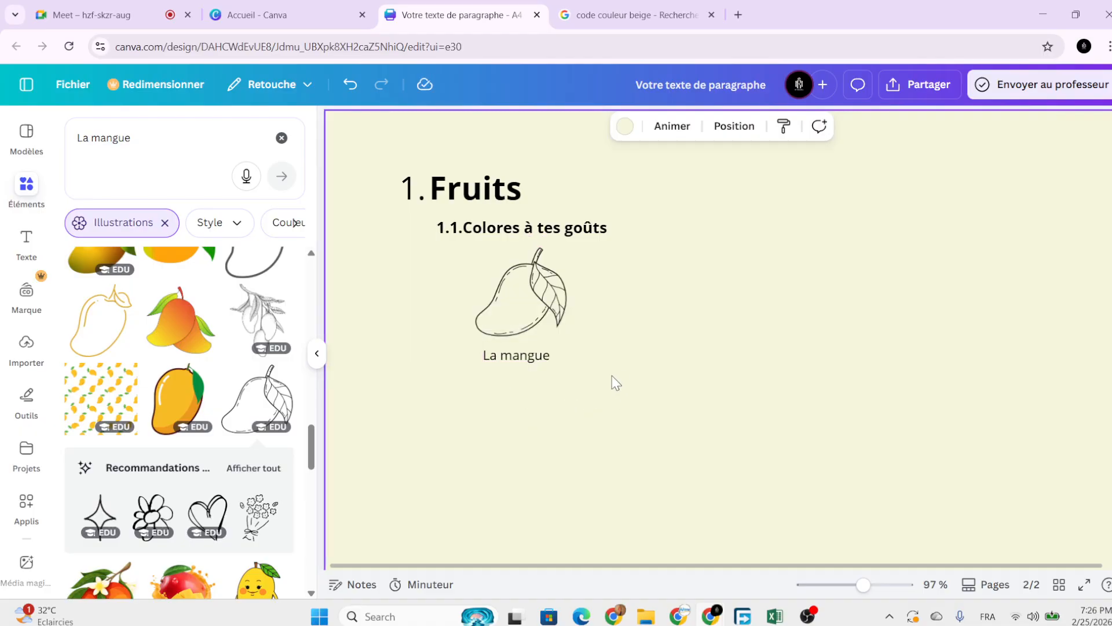
Enlarge the mango drawing by its corner and centre the La mangue caption beneath it.
{"action": "left_click", "coordinate": [525, 281]}
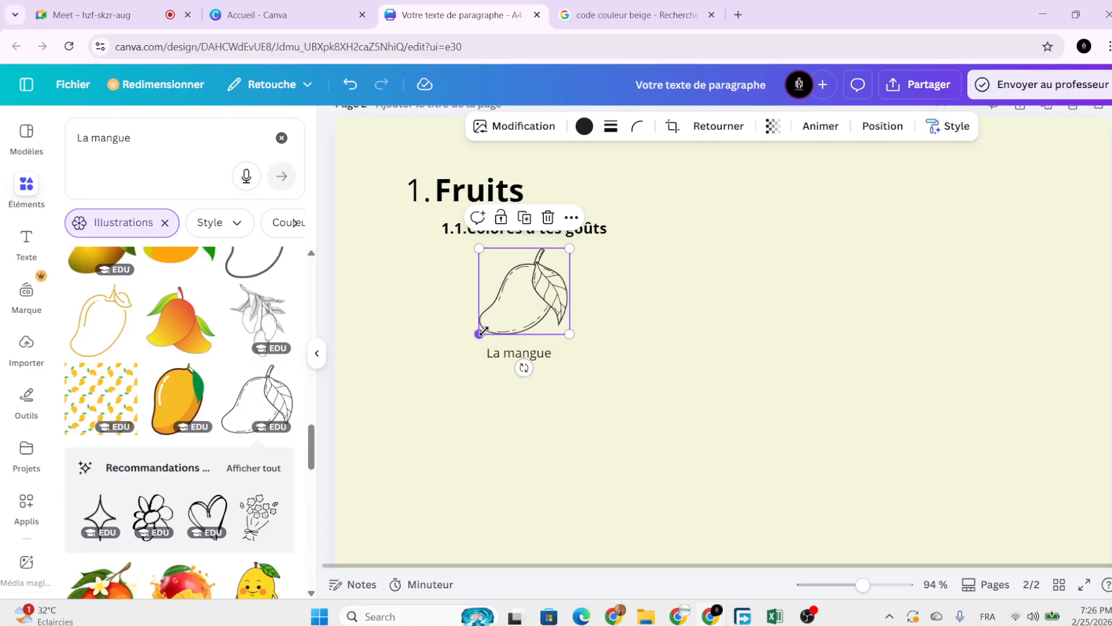
{"action": "left_click_drag", "start_coordinate": [478, 334], "coordinate": [461, 351]}
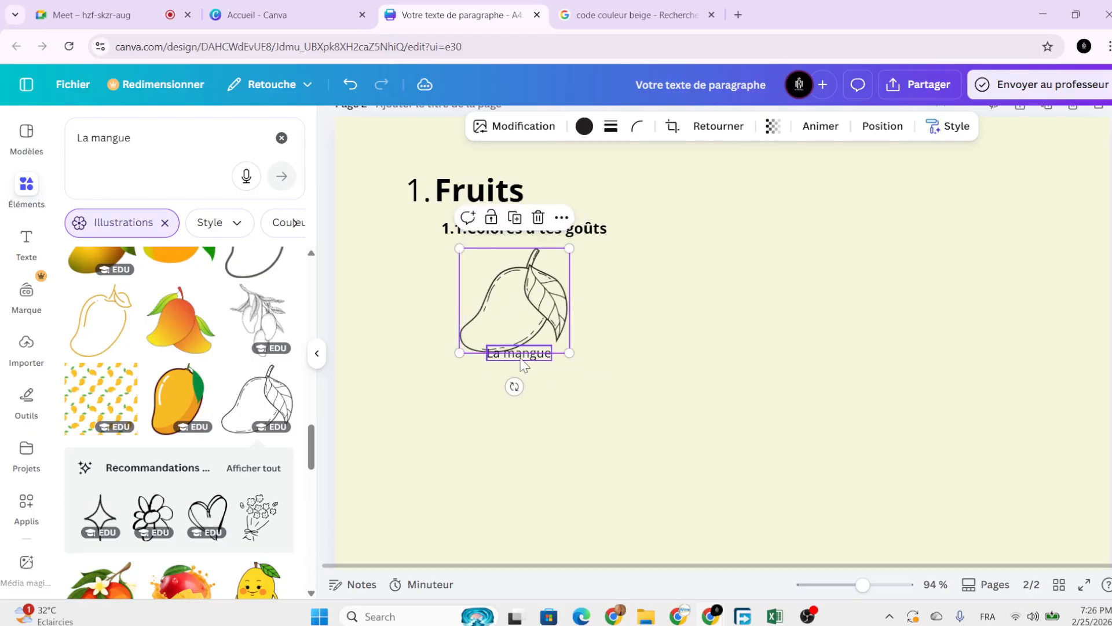
{"action": "left_click", "coordinate": [518, 354]}
{"action": "left_click", "coordinate": [529, 398]}
{"action": "left_click", "coordinate": [543, 359]}
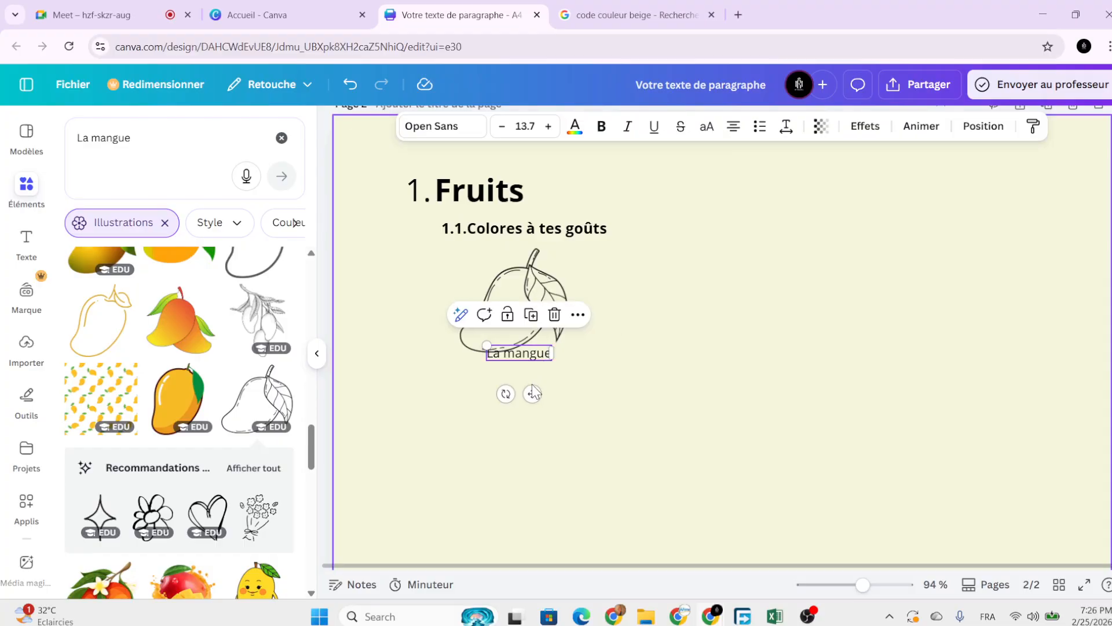
{"action": "left_click_drag", "start_coordinate": [533, 393], "coordinate": [527, 409]}
{"action": "left_click", "coordinate": [559, 319]}
{"action": "left_click", "coordinate": [626, 321]}
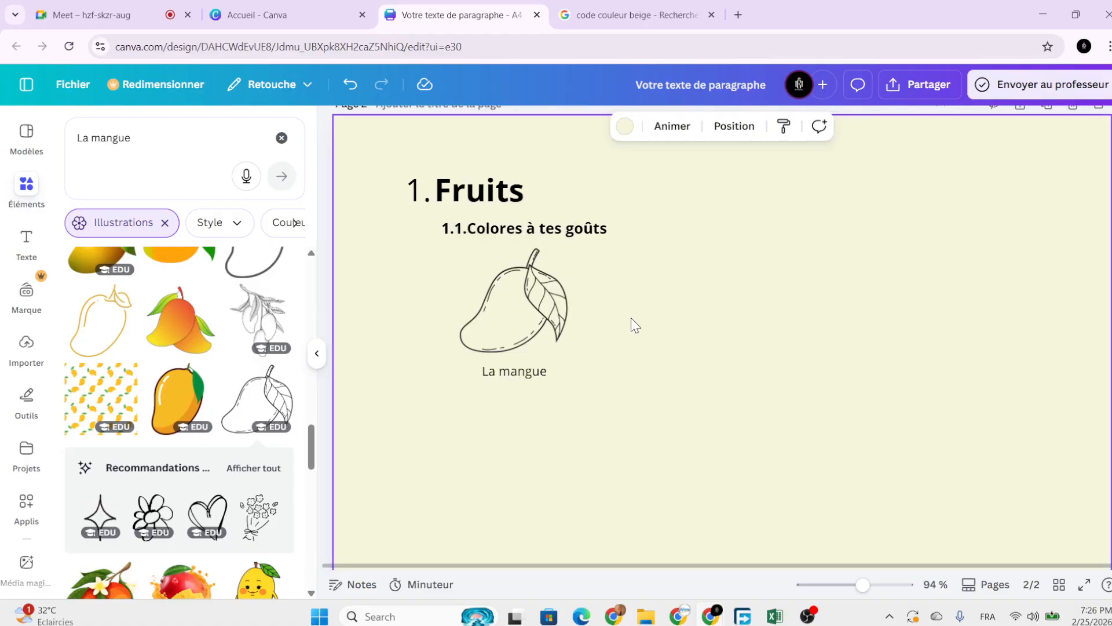
{"action": "scroll", "coordinate": [631, 319], "scroll_direction": "down", "scroll_amount": 3}
{"action": "scroll", "coordinate": [631, 318], "scroll_direction": "down", "scroll_amount": 2}
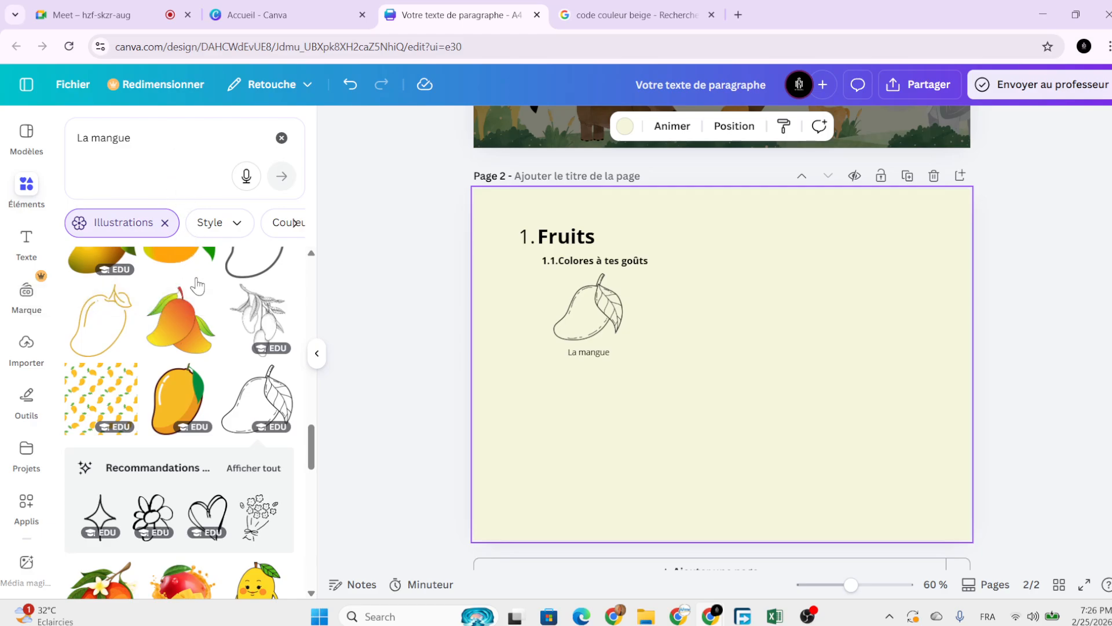
{"action": "scroll", "coordinate": [234, 409], "scroll_direction": "down", "scroll_amount": 1}
{"action": "scroll", "coordinate": [232, 402], "scroll_direction": "down", "scroll_amount": 5}
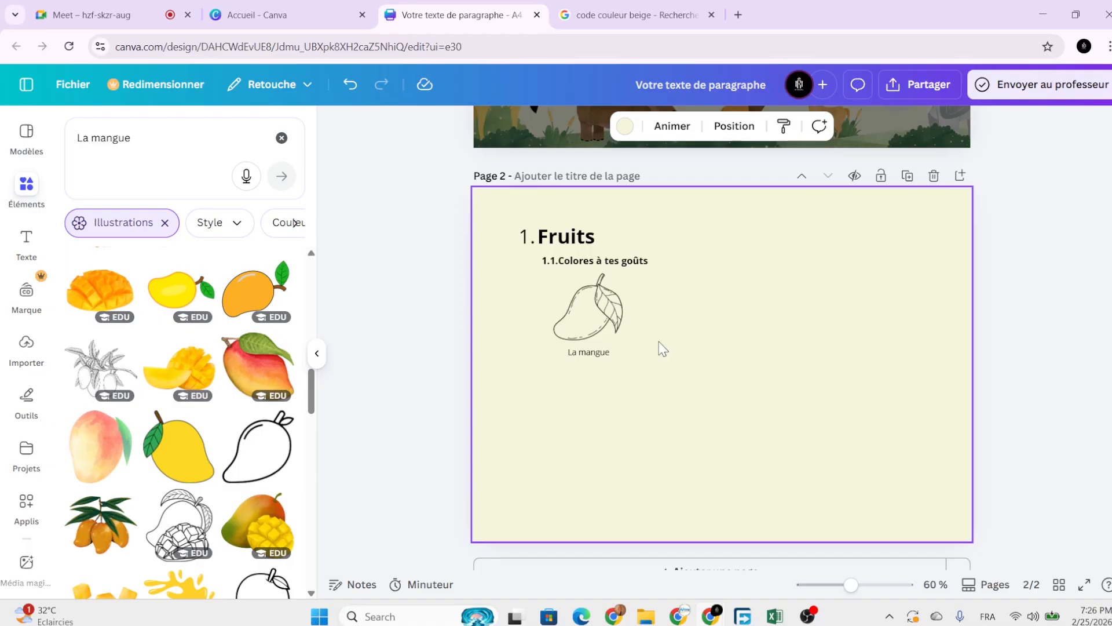
{"action": "scroll", "coordinate": [217, 367], "scroll_direction": "up", "scroll_amount": 4}
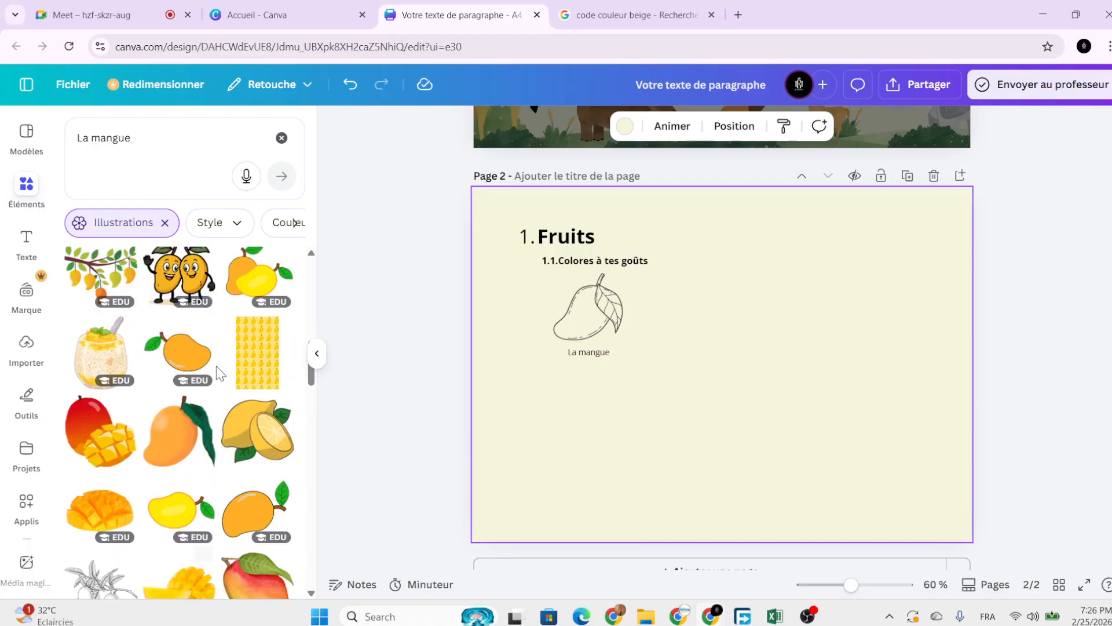
{"action": "scroll", "coordinate": [215, 360], "scroll_direction": "up", "scroll_amount": 5}
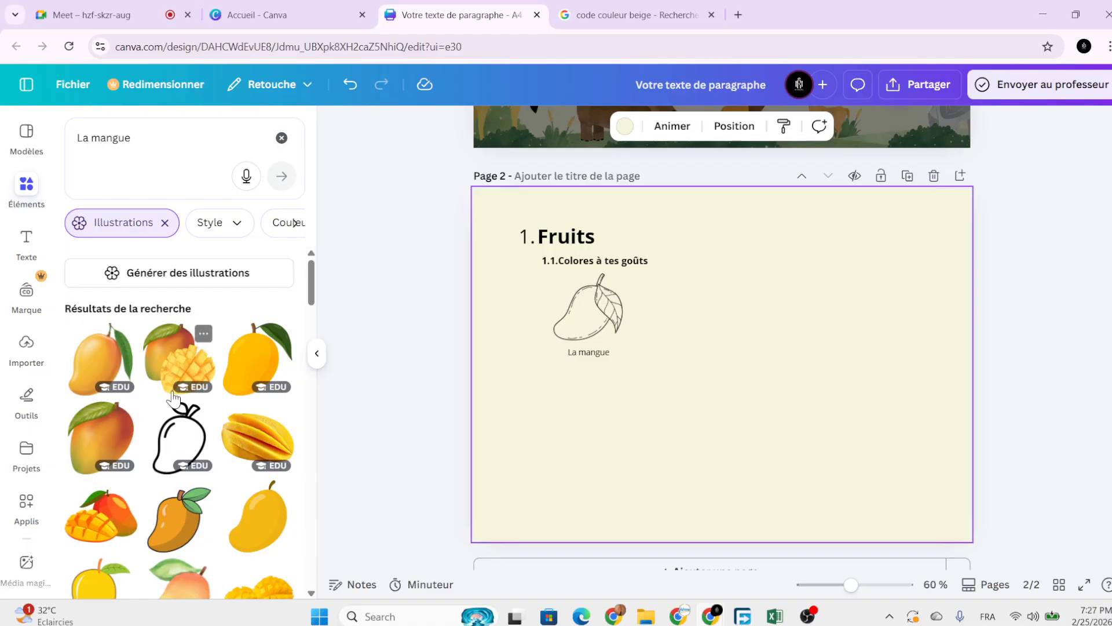
{"action": "scroll", "coordinate": [193, 431], "scroll_direction": "down", "scroll_amount": 8}
{"action": "scroll", "coordinate": [192, 432], "scroll_direction": "down", "scroll_amount": 10}
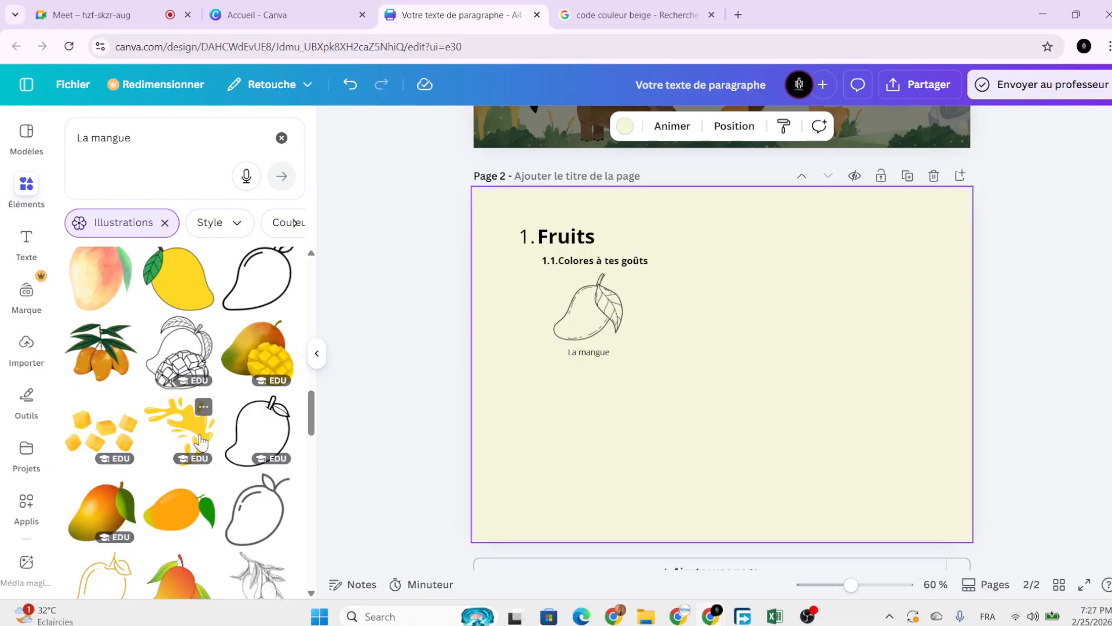
{"action": "scroll", "coordinate": [203, 450], "scroll_direction": "down", "scroll_amount": 5}
{"action": "scroll", "coordinate": [217, 435], "scroll_direction": "down", "scroll_amount": 5}
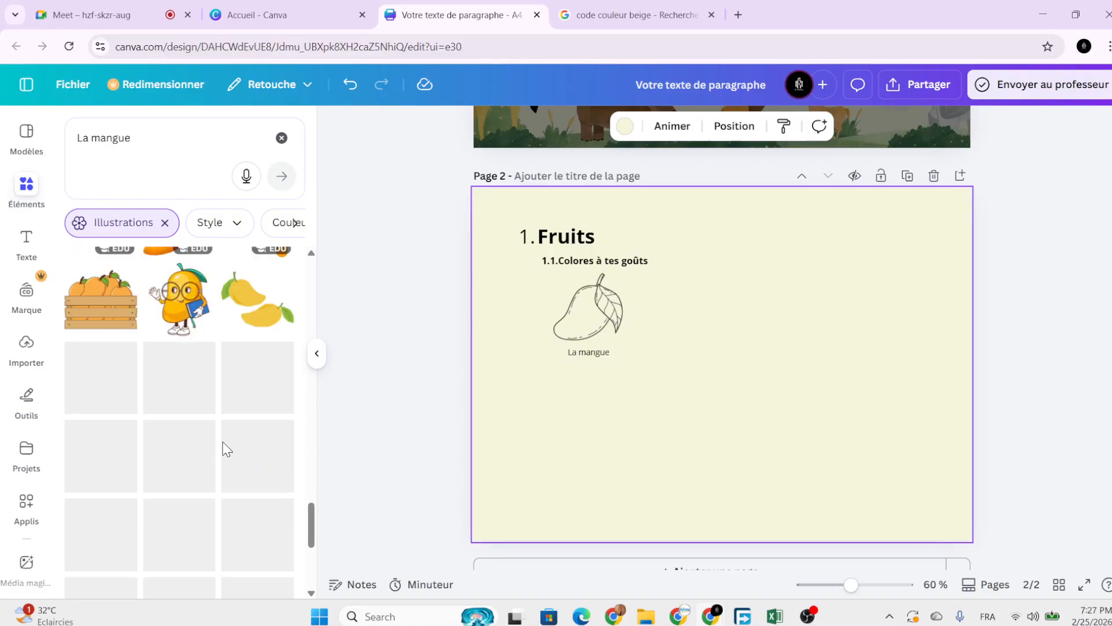
{"action": "left_click_drag", "start_coordinate": [311, 524], "coordinate": [316, 287]}
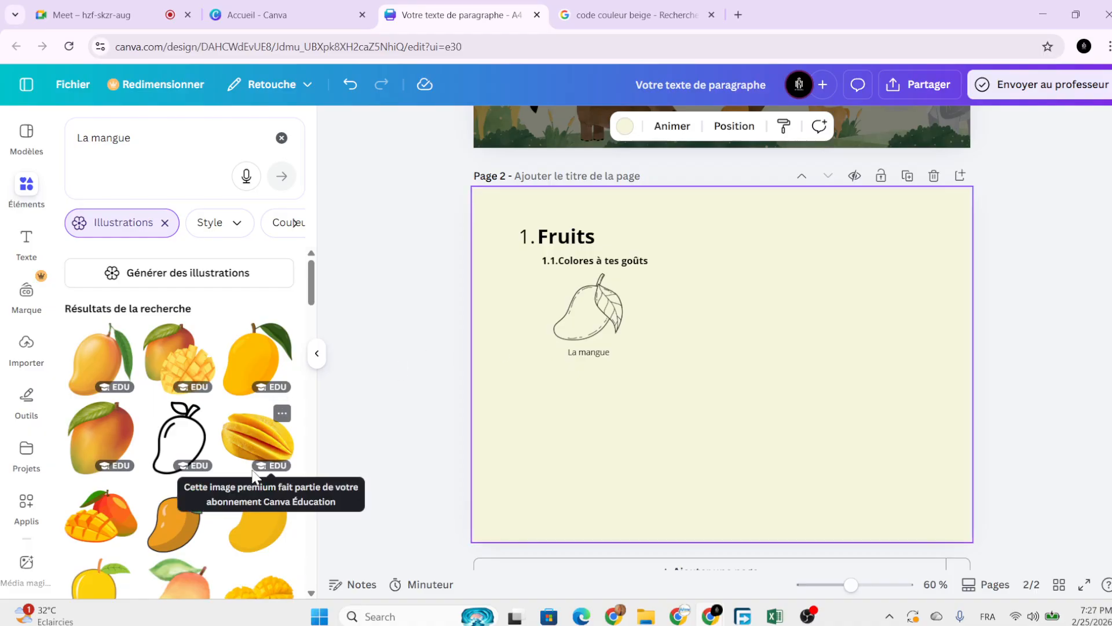
{"action": "scroll", "coordinate": [250, 466], "scroll_direction": "down", "scroll_amount": 2}
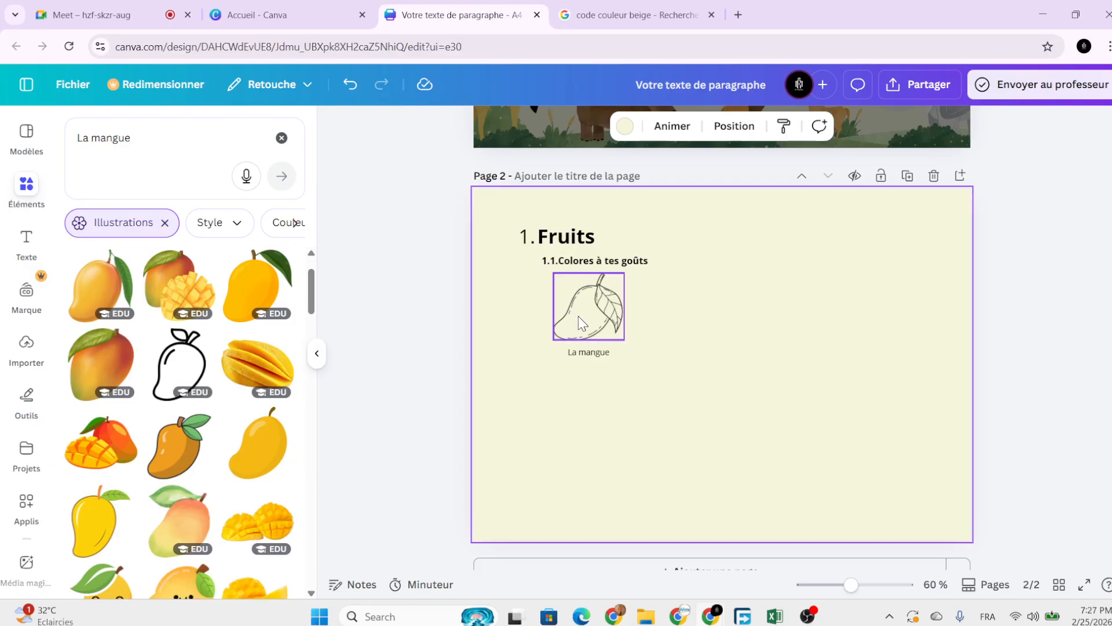
{"action": "scroll", "coordinate": [204, 455], "scroll_direction": "down", "scroll_amount": 5}
{"action": "scroll", "coordinate": [204, 454], "scroll_direction": "up", "scroll_amount": 6}
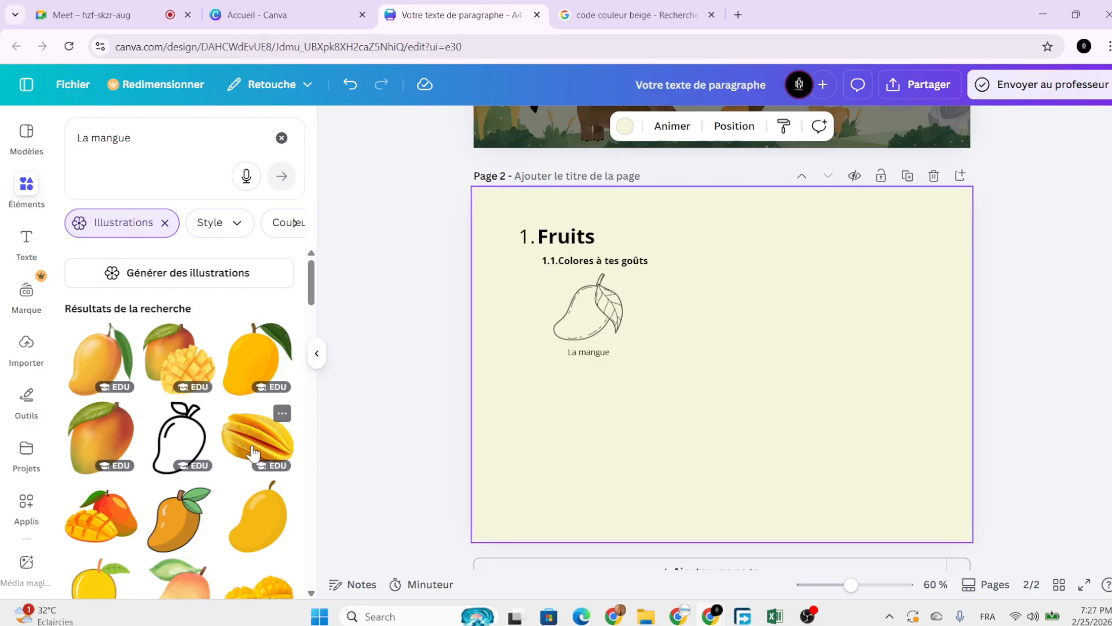
{"action": "scroll", "coordinate": [249, 452], "scroll_direction": "down", "scroll_amount": 1}
{"action": "scroll", "coordinate": [174, 470], "scroll_direction": "down", "scroll_amount": 3}
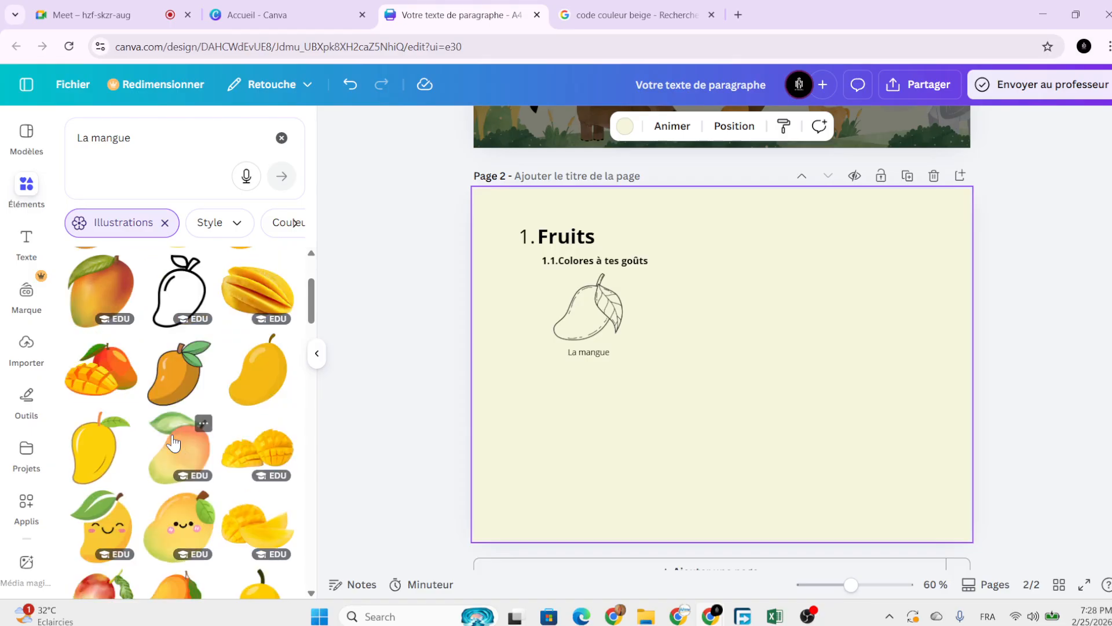
{"action": "scroll", "coordinate": [191, 463], "scroll_direction": "up", "scroll_amount": 5}
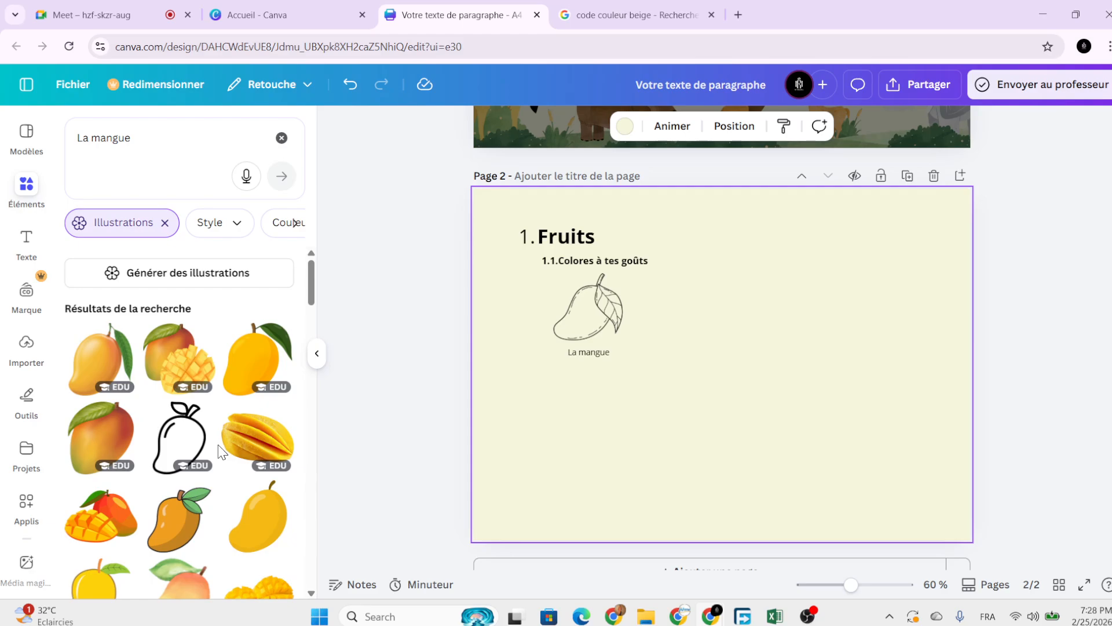
{"action": "scroll", "coordinate": [183, 465], "scroll_direction": "down", "scroll_amount": 4}
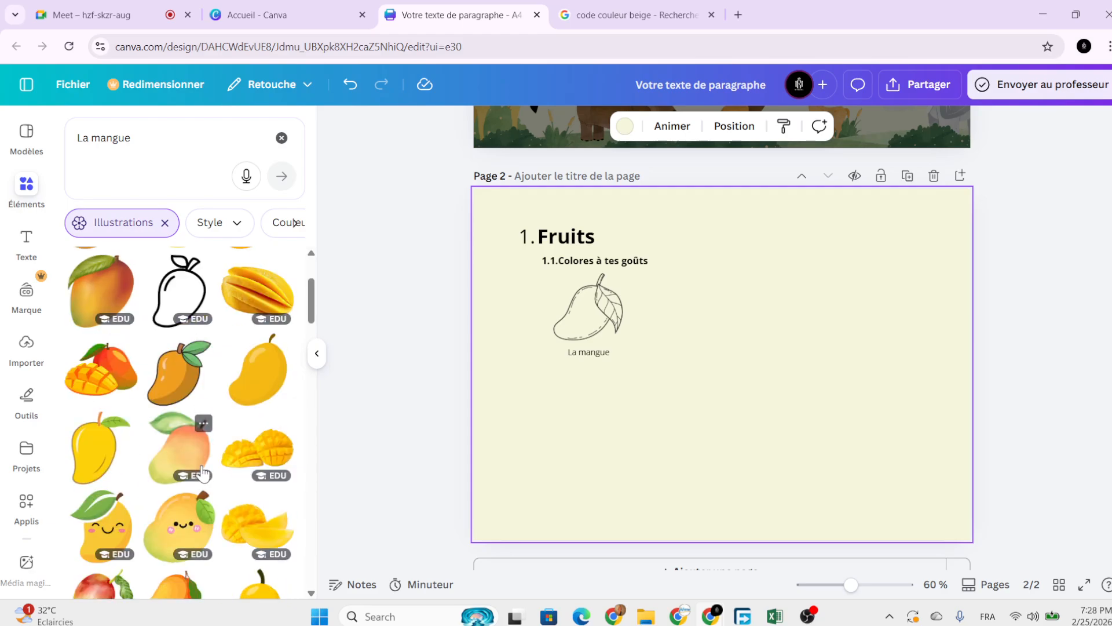
{"action": "scroll", "coordinate": [200, 479], "scroll_direction": "down", "scroll_amount": 5}
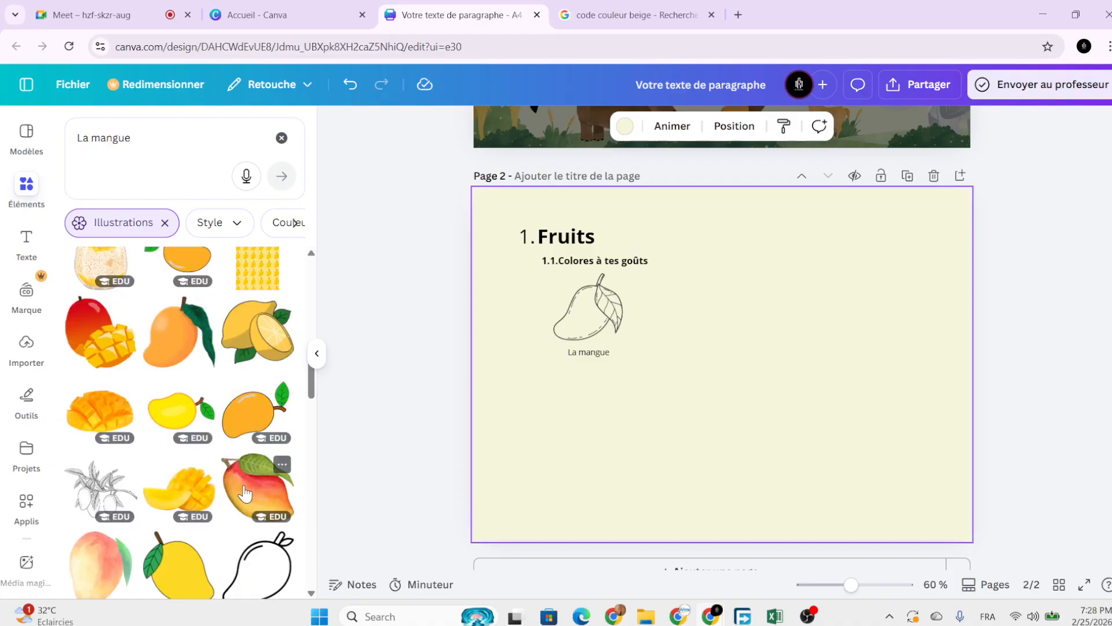
{"action": "scroll", "coordinate": [209, 472], "scroll_direction": "down", "scroll_amount": 1}
{"action": "scroll", "coordinate": [199, 487], "scroll_direction": "up", "scroll_amount": 10}
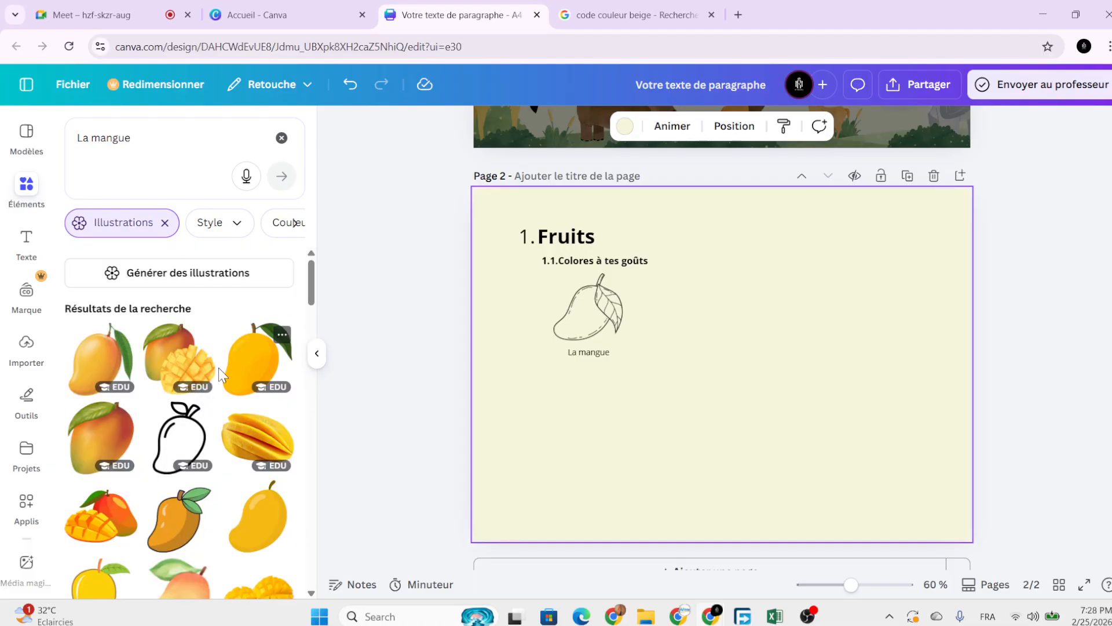
Add the realistic coloured mango and shrink it to about 3.3 by 3.6 beside the outline mango.
{"action": "left_click", "coordinate": [116, 440]}
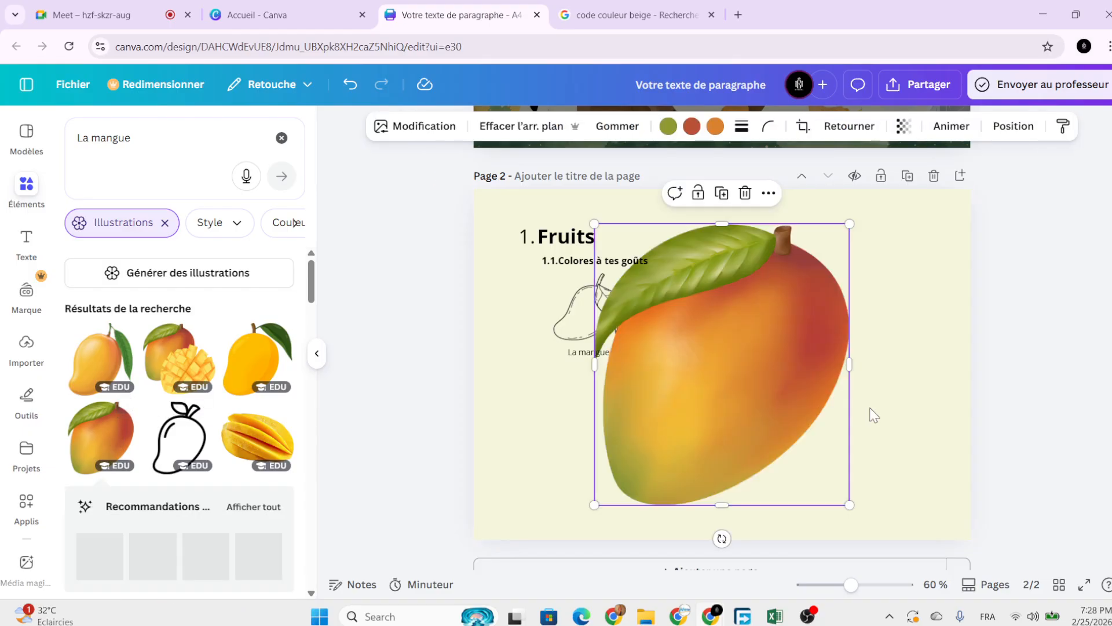
{"action": "left_click_drag", "start_coordinate": [790, 437], "coordinate": [835, 447]}
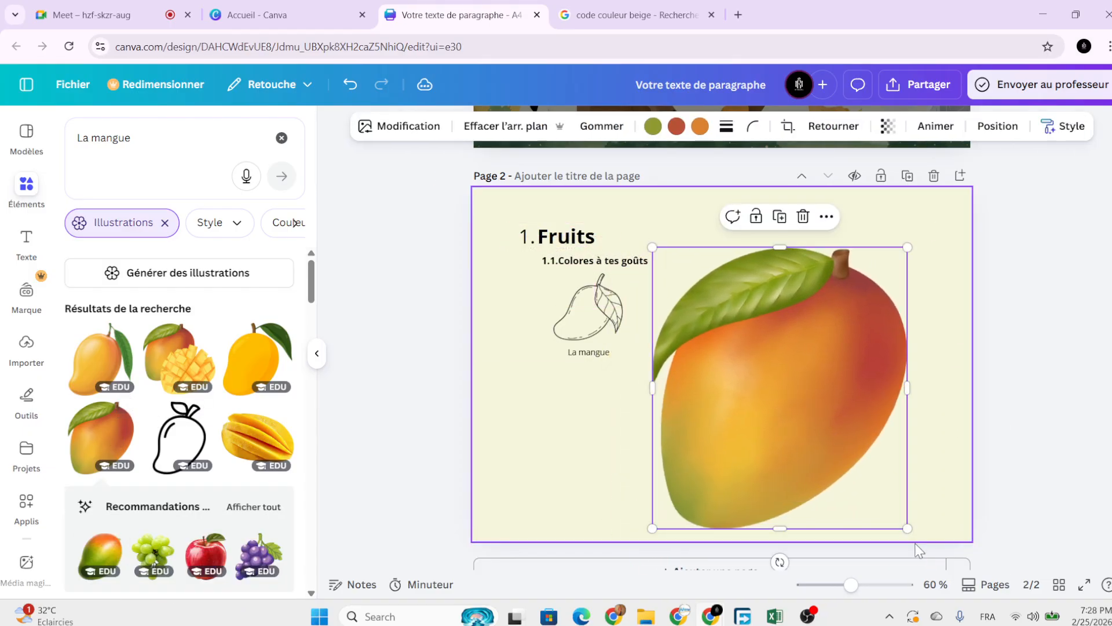
{"action": "mouse_move", "coordinate": [907, 527]}
{"action": "left_mouse_down"}
{"action": "mouse_move", "coordinate": [756, 277]}
{"action": "mouse_move", "coordinate": [695, 310]}
{"action": "mouse_move", "coordinate": [684, 324]}
{"action": "mouse_move", "coordinate": [703, 340]}
{"action": "mouse_move", "coordinate": [697, 316]}
{"action": "left_mouse_up"}
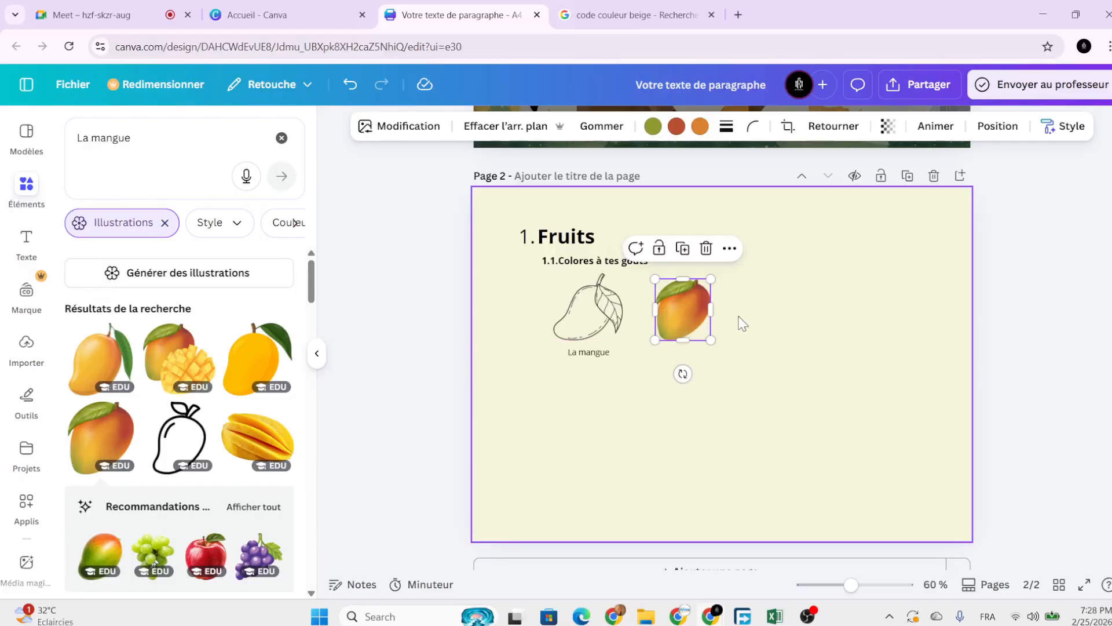
{"action": "left_click", "coordinate": [744, 323]}
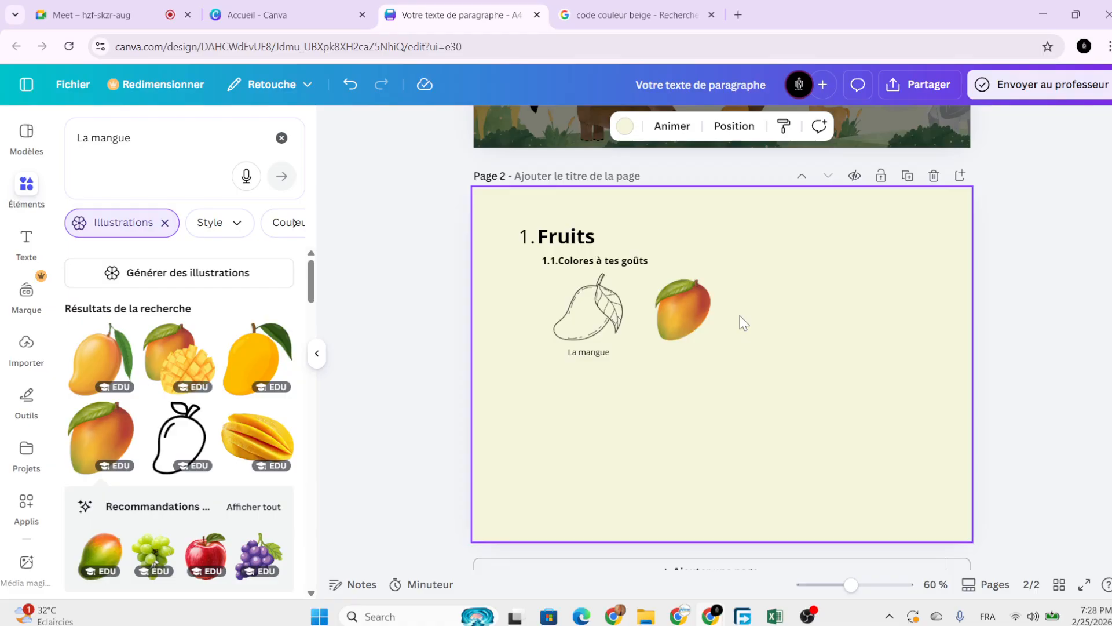
{"action": "left_click", "coordinate": [589, 314]}
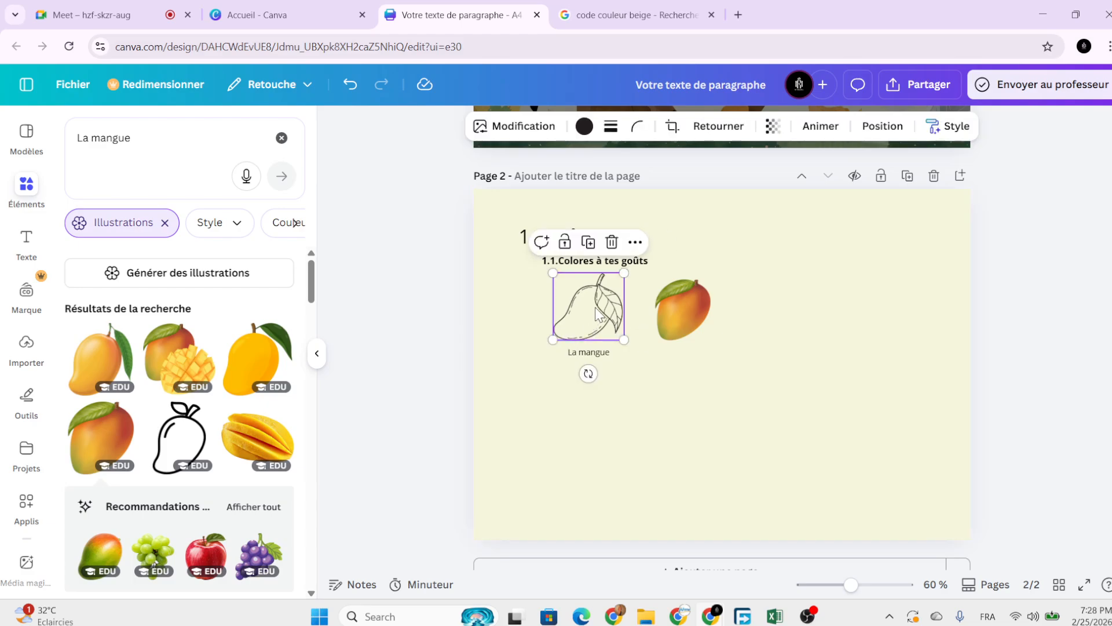
Copy the outline mango's style with Copier le style > Copier le style artistique.
{"action": "left_click", "coordinate": [636, 242]}
{"action": "mouse_move", "coordinate": [678, 309]}
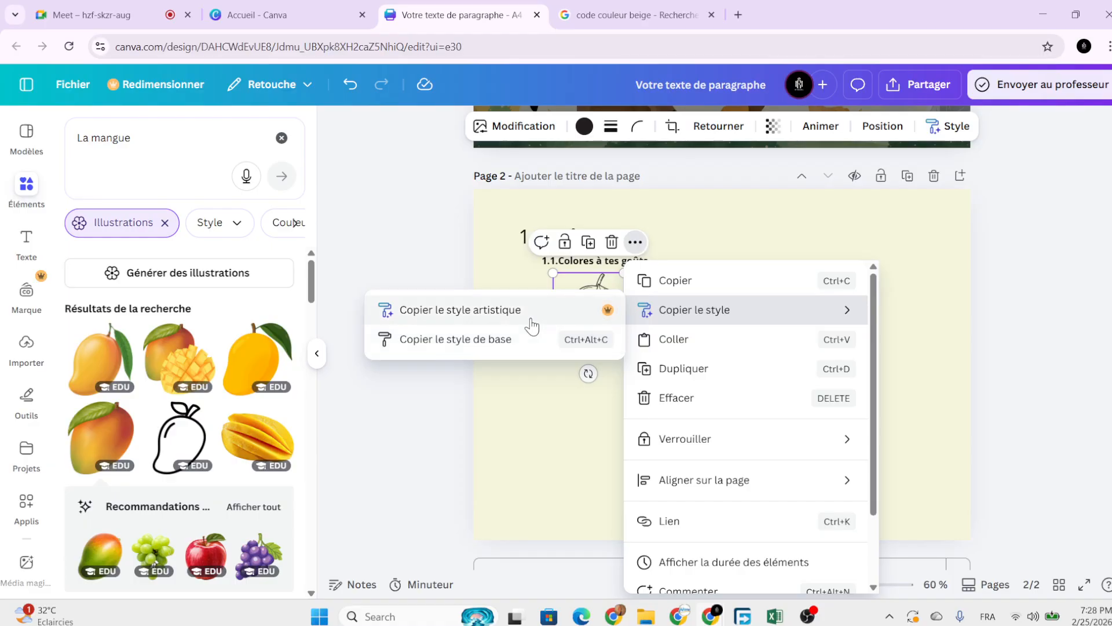
{"action": "left_click", "coordinate": [566, 410]}
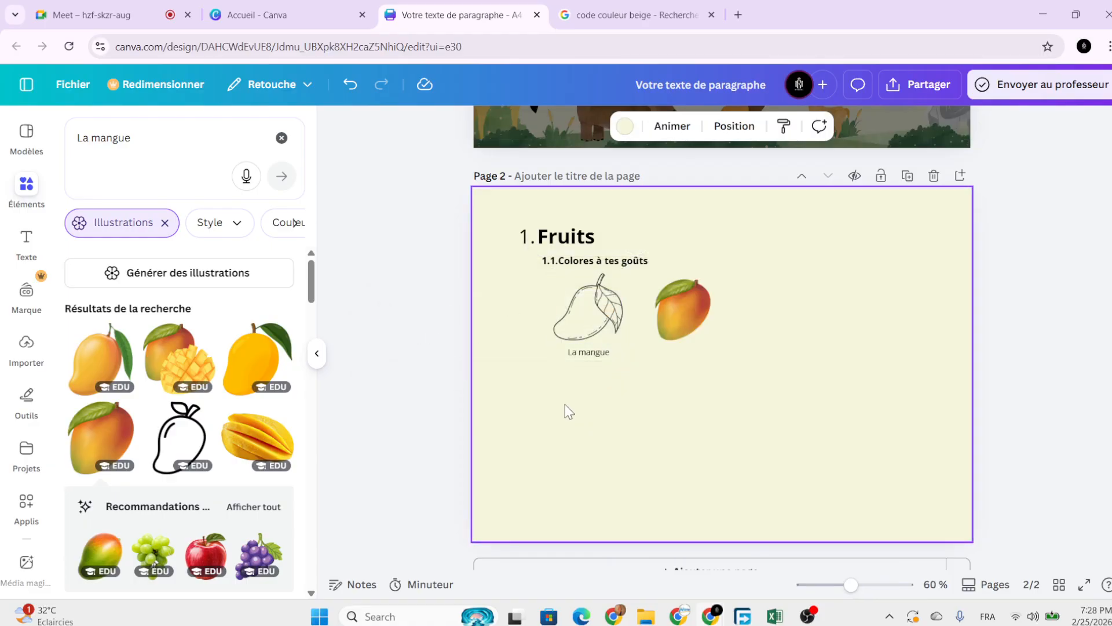
{"action": "left_click", "coordinate": [584, 317]}
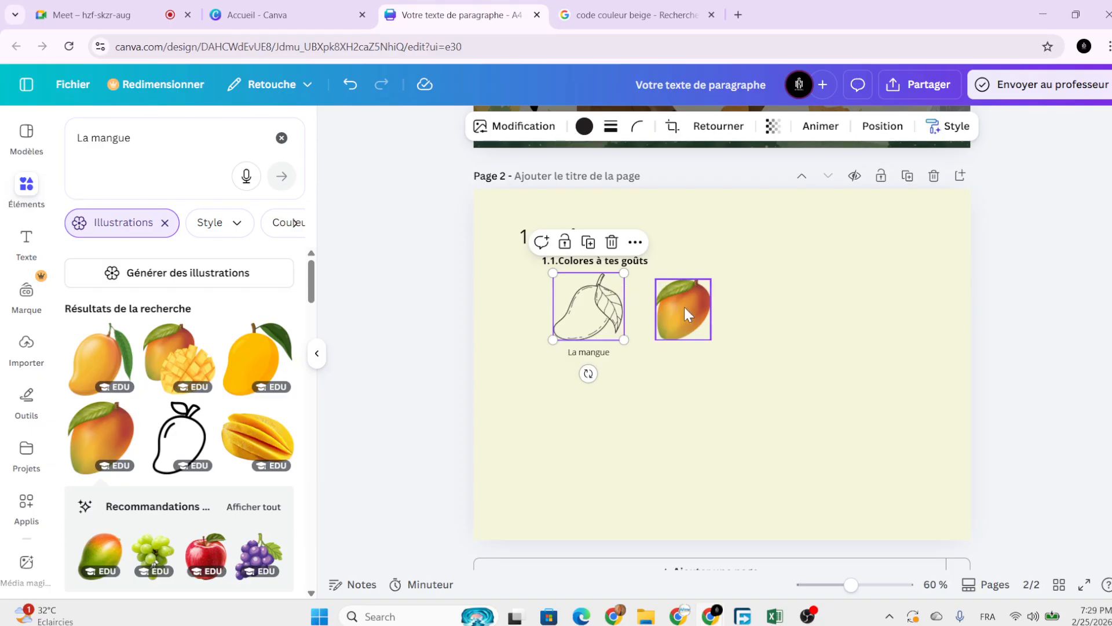
{"action": "left_click", "coordinate": [533, 349]}
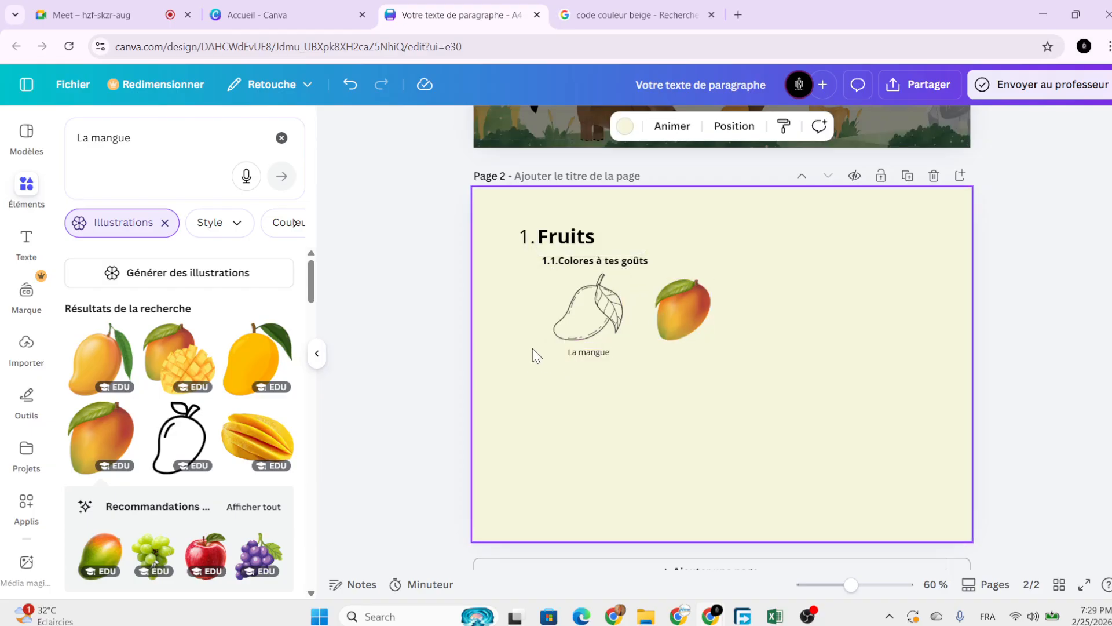
{"action": "left_click", "coordinate": [582, 313]}
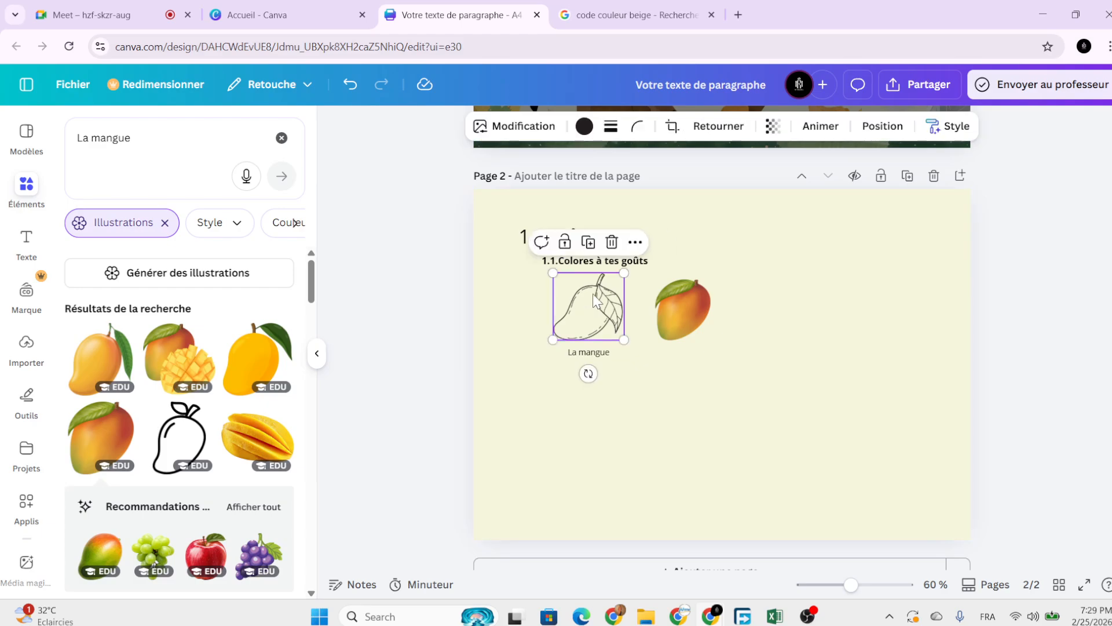
{"action": "left_click", "coordinate": [636, 243]}
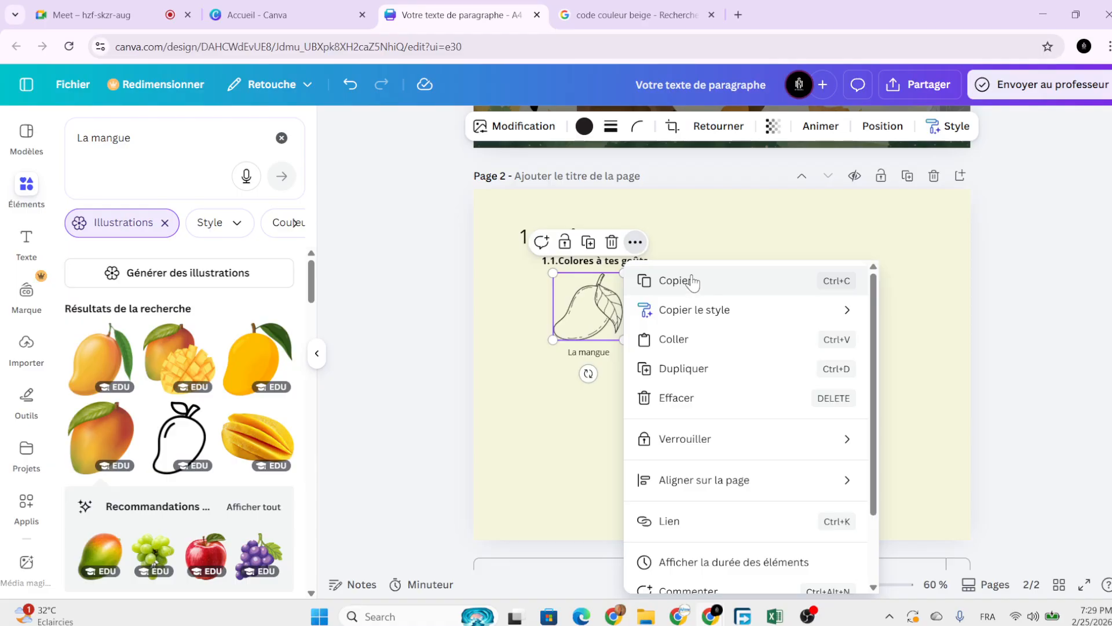
{"action": "mouse_move", "coordinate": [711, 313]}
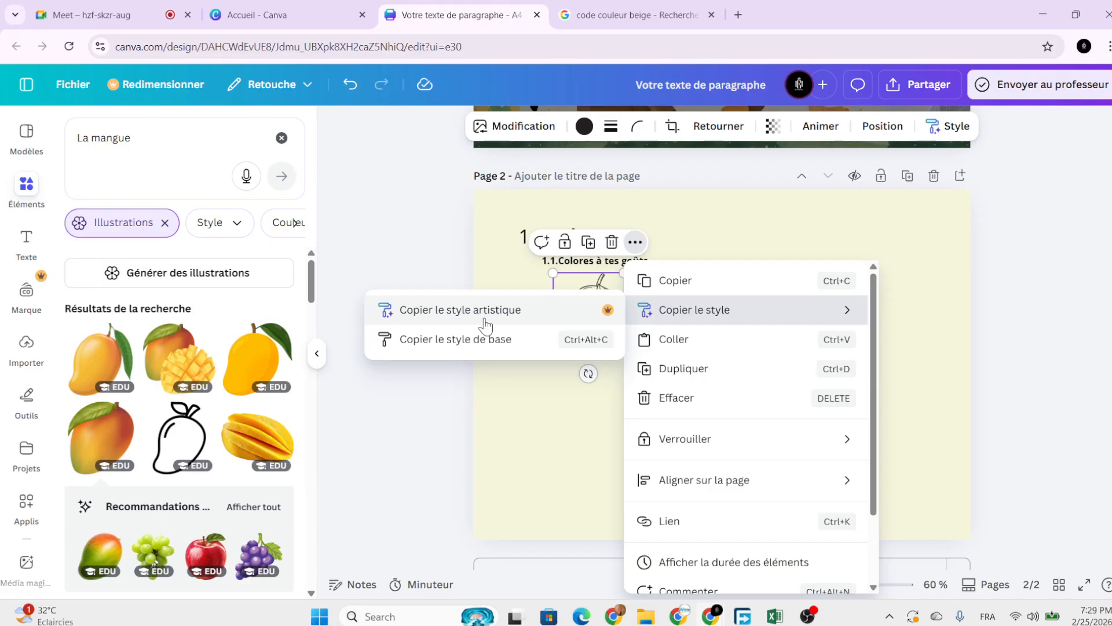
{"action": "left_click", "coordinate": [487, 317]}
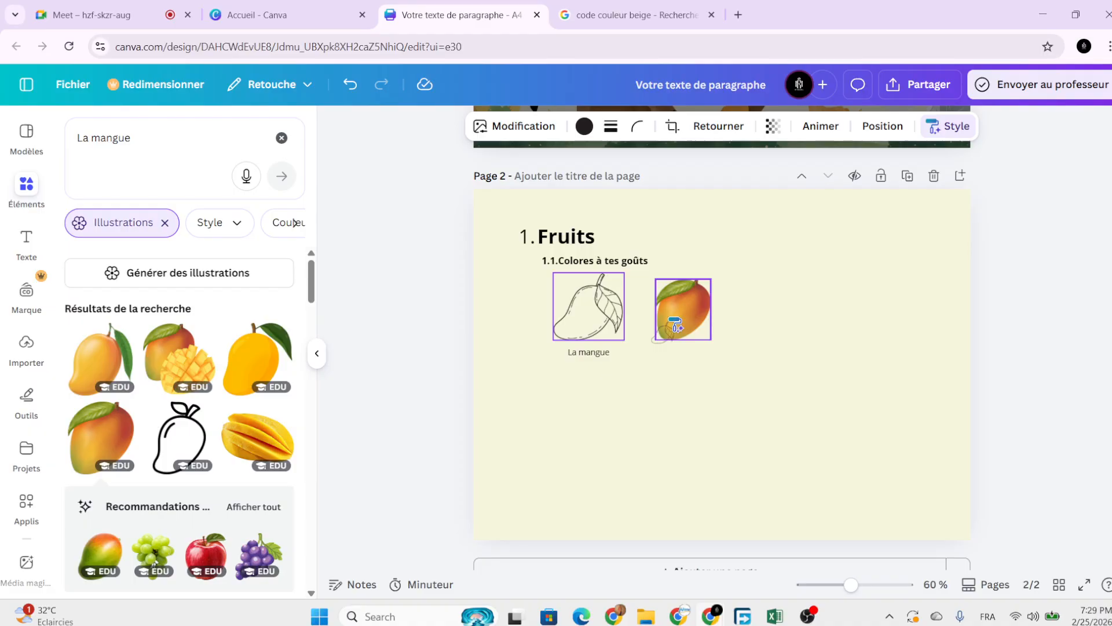
Apply the copied artistic style to the coloured mango.
{"action": "left_click", "coordinate": [675, 322]}
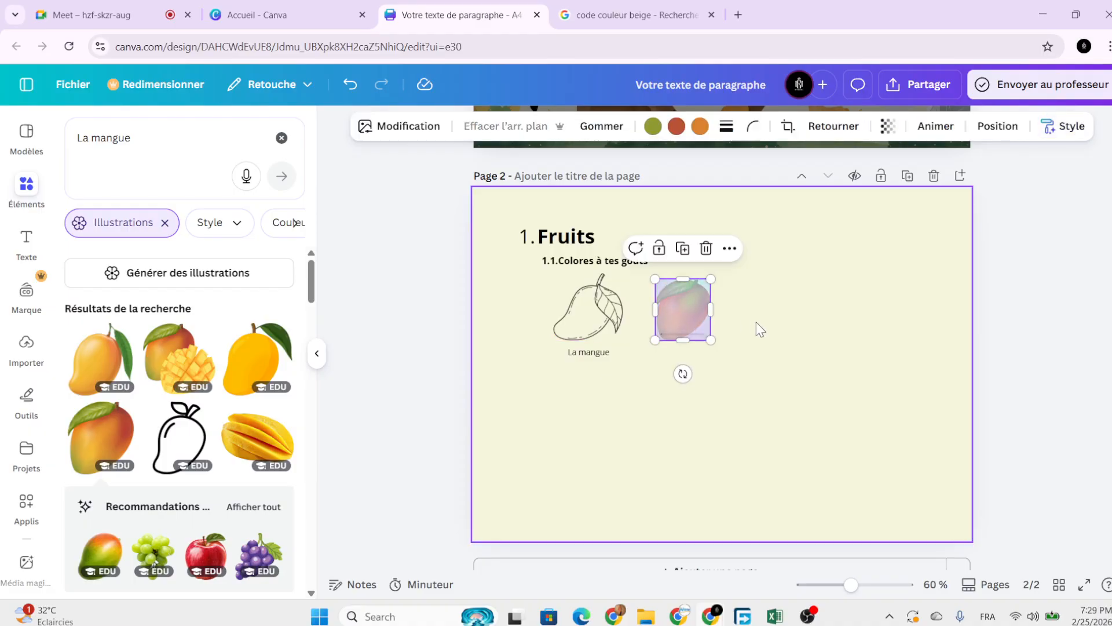
{"action": "scroll", "coordinate": [756, 322], "scroll_direction": "up", "scroll_amount": 5}
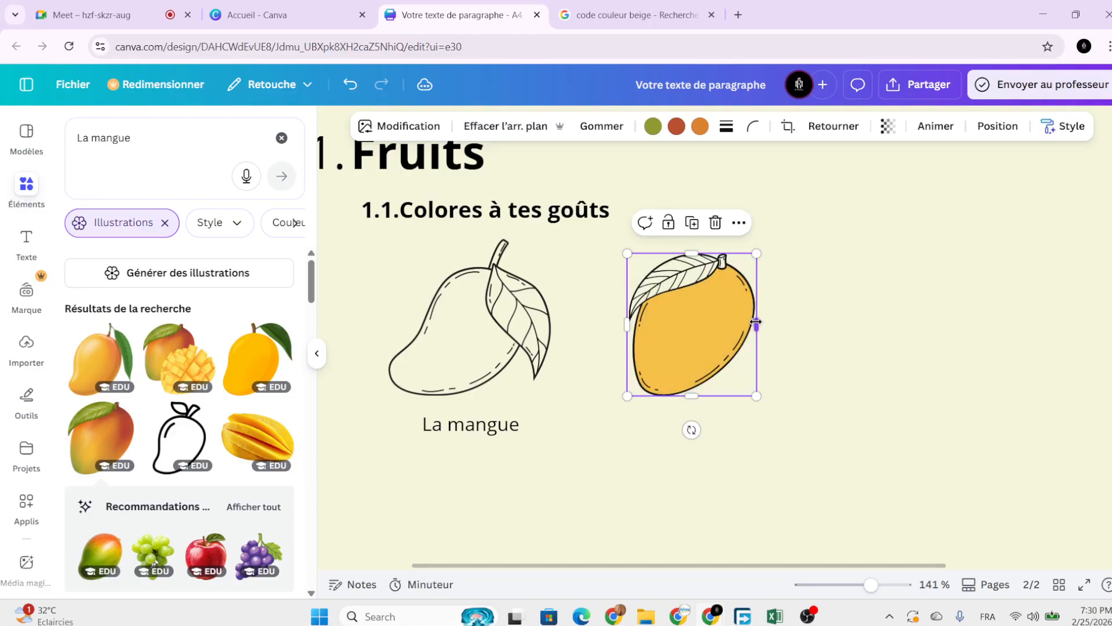
{"action": "left_click", "coordinate": [817, 397]}
{"action": "left_click", "coordinate": [692, 342]}
Copy the outline mango's artistic style again and apply it to the yellow mango.
{"action": "left_click", "coordinate": [493, 290]}
{"action": "left_click", "coordinate": [516, 208]}
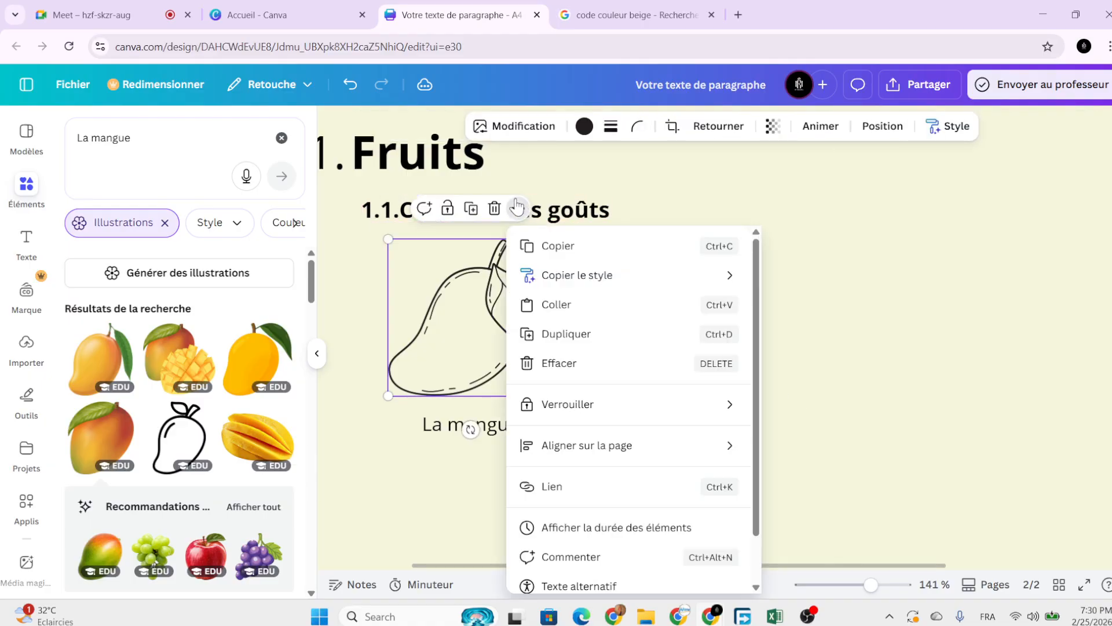
{"action": "left_click", "coordinate": [814, 356]}
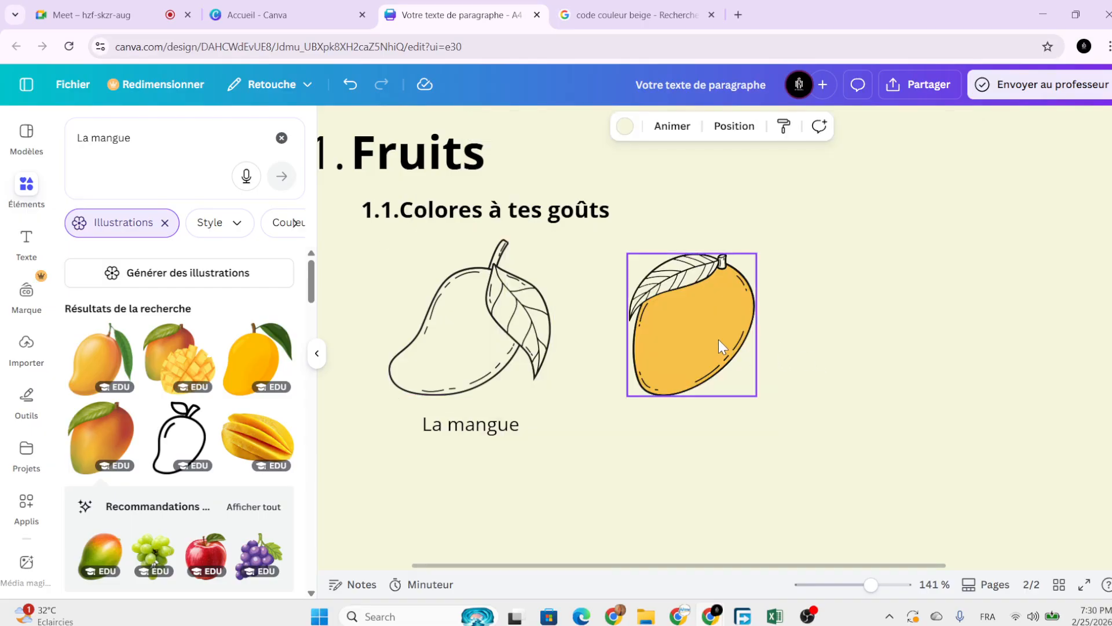
{"action": "left_click", "coordinate": [718, 346]}
{"action": "left_click", "coordinate": [513, 317]}
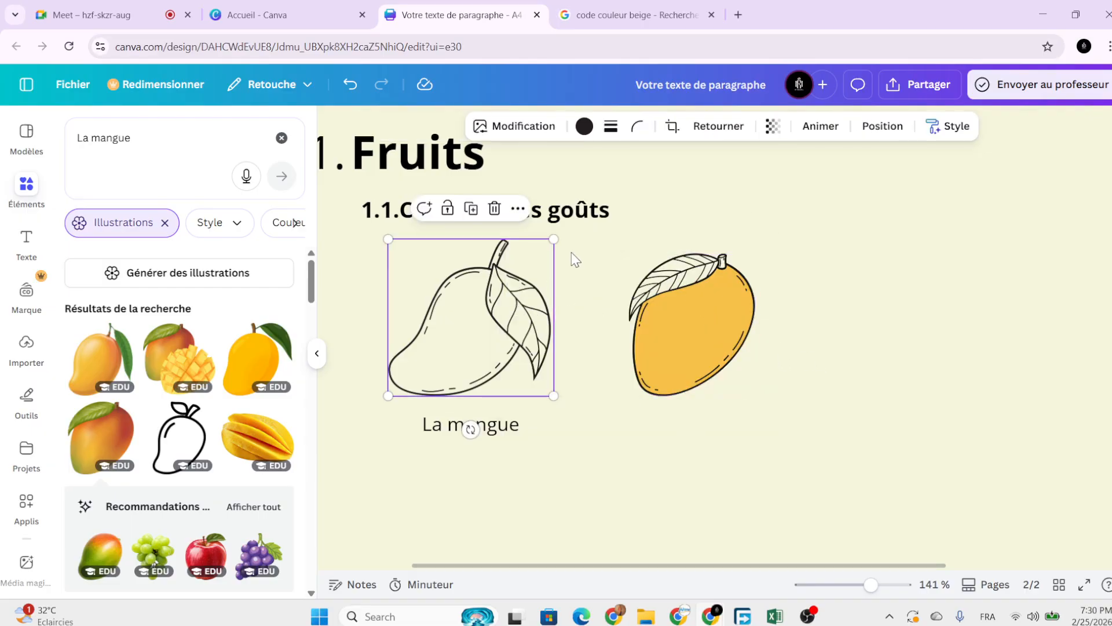
{"action": "left_click", "coordinate": [518, 209]}
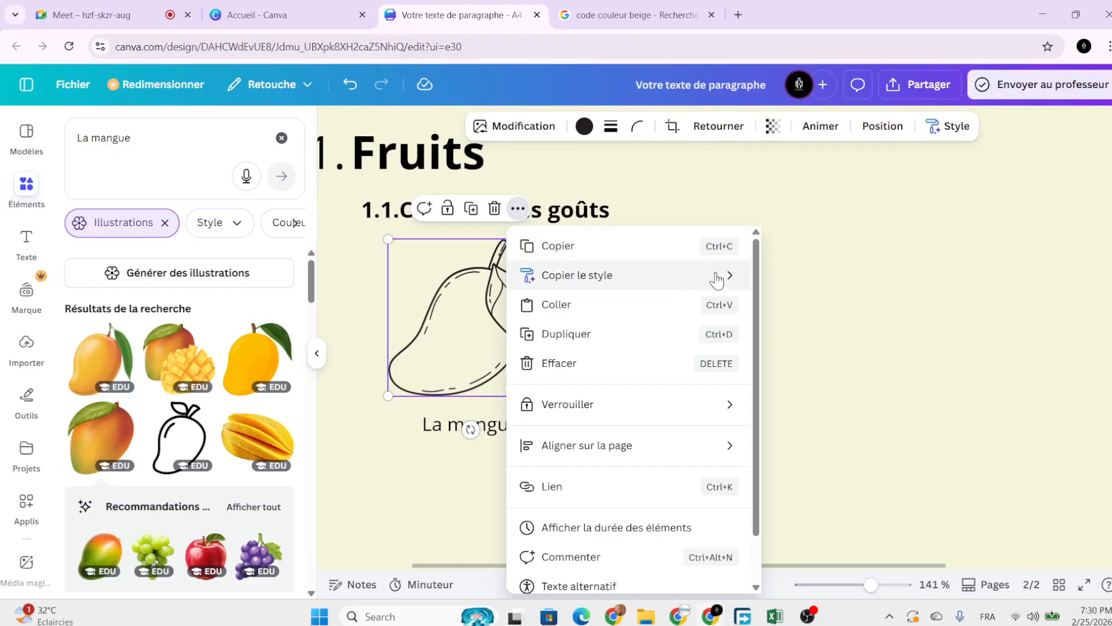
{"action": "mouse_move", "coordinate": [718, 278]}
{"action": "left_click", "coordinate": [788, 277]}
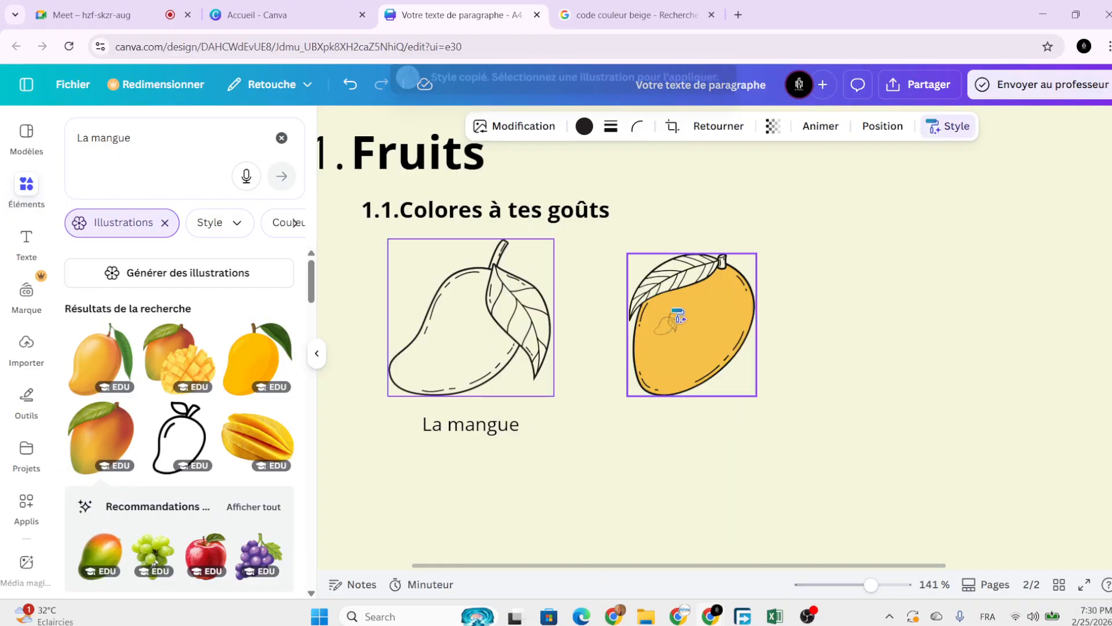
{"action": "left_click", "coordinate": [676, 314]}
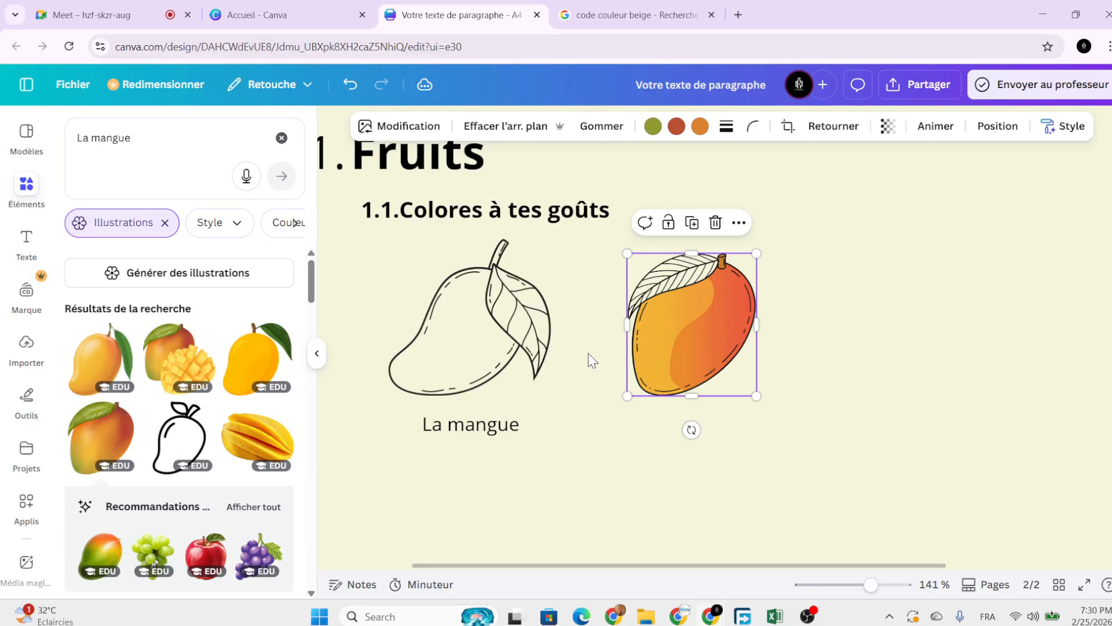
{"action": "left_click", "coordinate": [536, 353]}
{"action": "left_click", "coordinate": [669, 354]}
Delete the restyled mango, then add a yellow mango and size it beside the line drawing.
{"action": "key", "text": "Delete"}
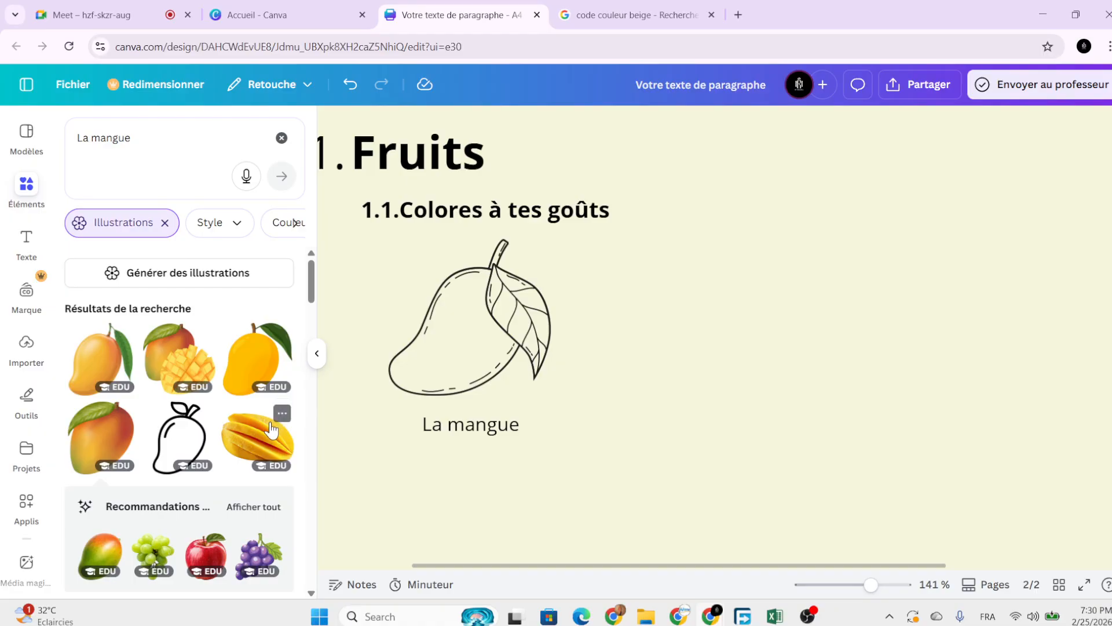
{"action": "left_click", "coordinate": [259, 360]}
{"action": "scroll", "coordinate": [921, 515], "scroll_direction": "down", "scroll_amount": 3}
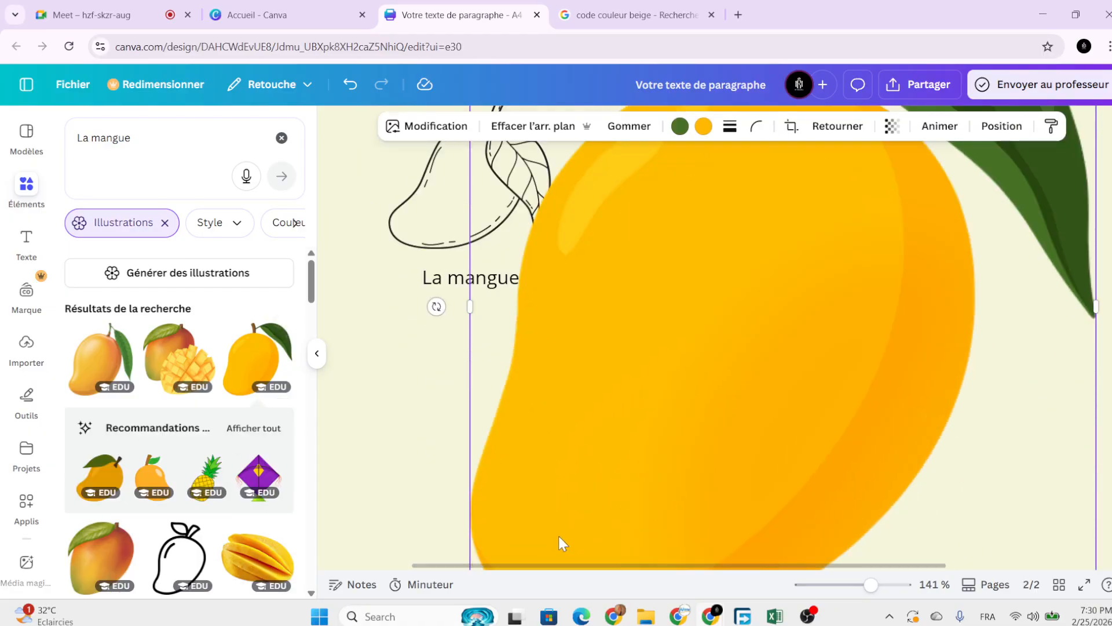
{"action": "scroll", "coordinate": [558, 539], "scroll_direction": "down", "scroll_amount": 2}
{"action": "left_click_drag", "start_coordinate": [473, 486], "coordinate": [799, 294]}
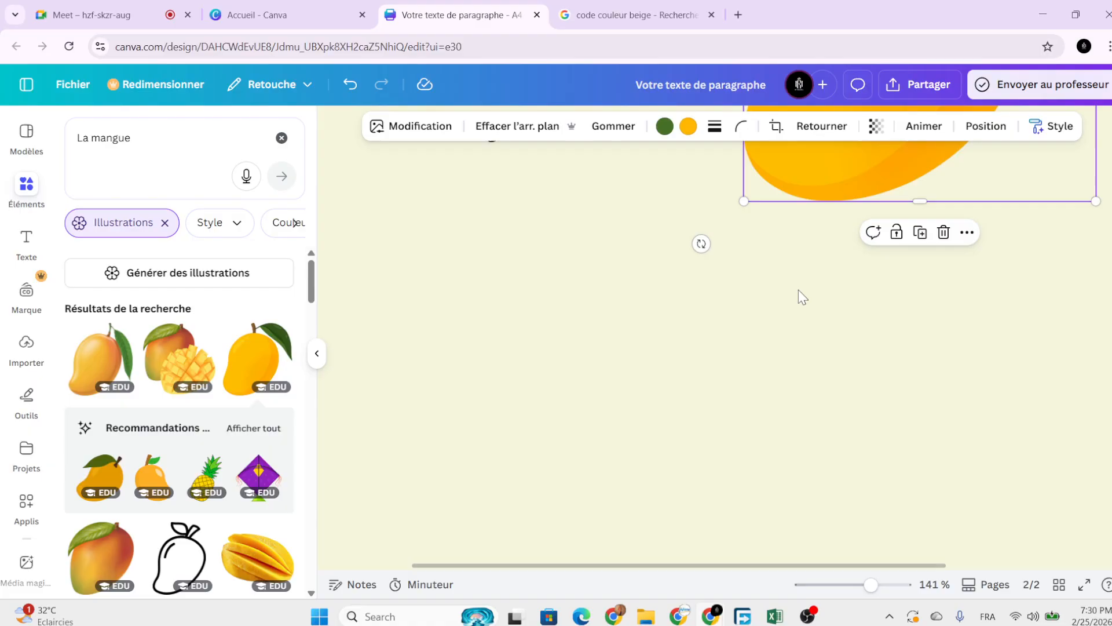
{"action": "scroll", "coordinate": [798, 297], "scroll_direction": "up", "scroll_amount": 6}
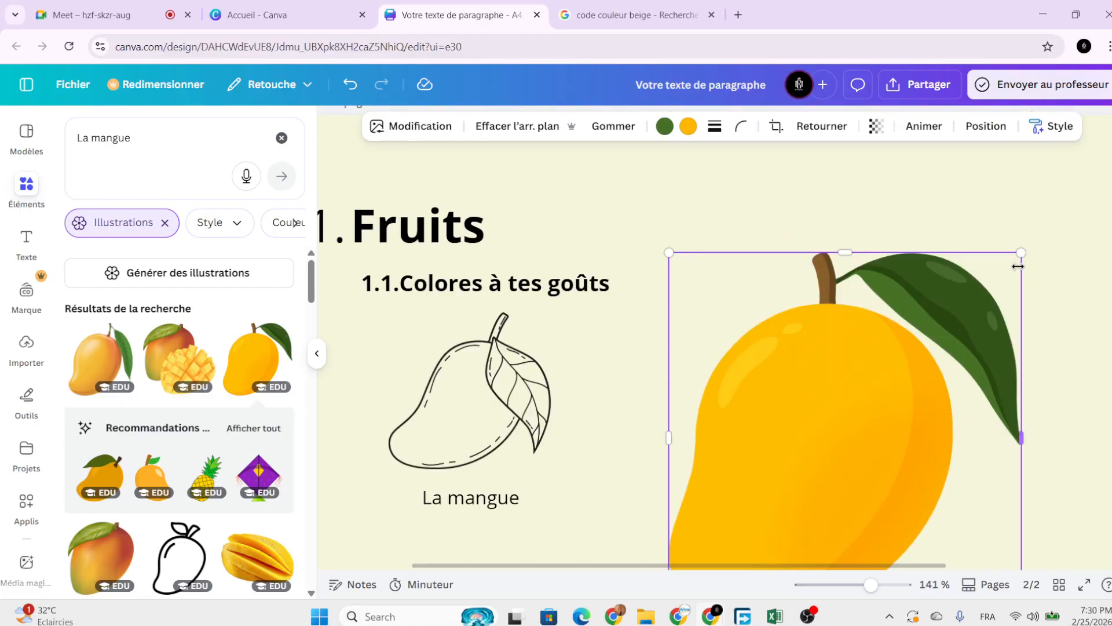
{"action": "left_click_drag", "start_coordinate": [1020, 255], "coordinate": [834, 447]}
{"action": "left_click_drag", "start_coordinate": [728, 481], "coordinate": [676, 360]}
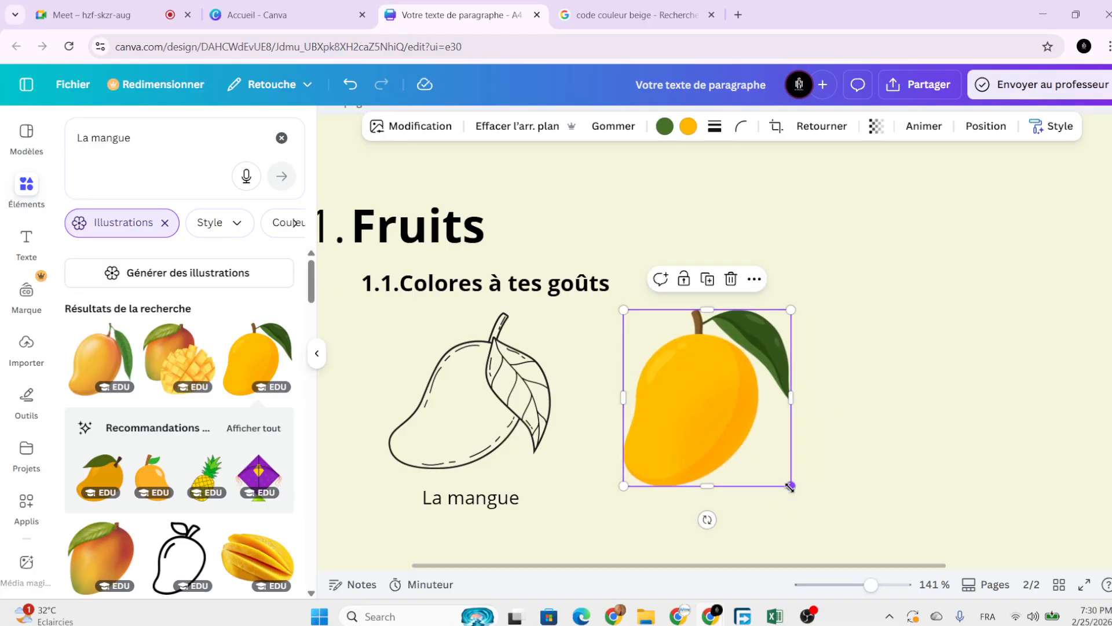
{"action": "left_click_drag", "start_coordinate": [790, 485], "coordinate": [747, 442]}
{"action": "left_click_drag", "start_coordinate": [719, 400], "coordinate": [725, 422]}
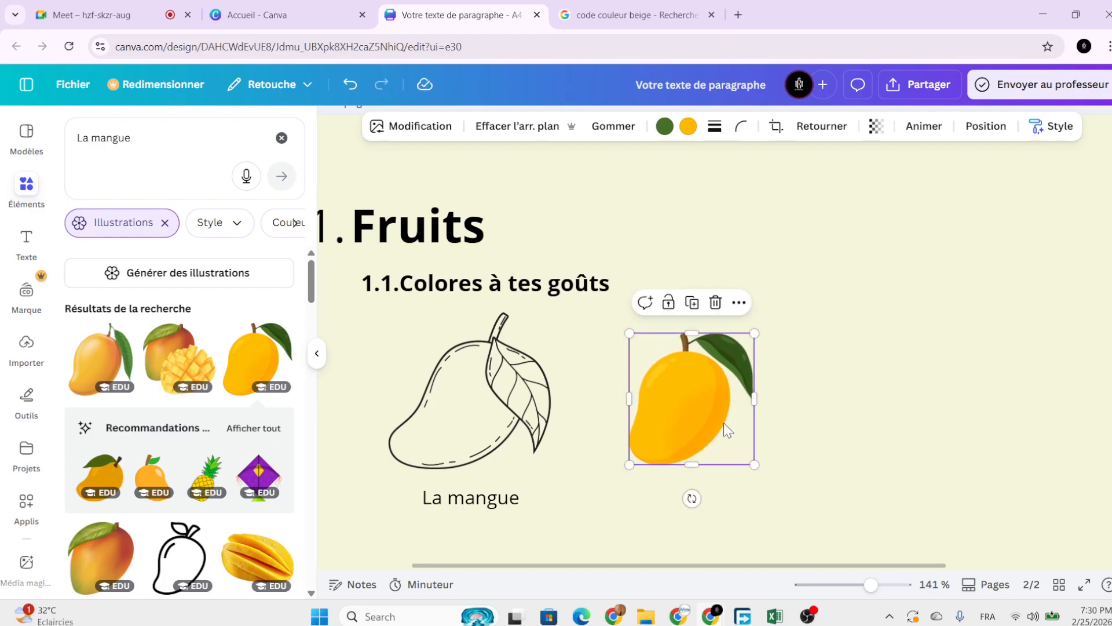
{"action": "left_click_drag", "start_coordinate": [753, 465], "coordinate": [757, 467]}
Copy the line drawing's Copier le style de base and apply it to the yellow mango.
{"action": "left_click", "coordinate": [470, 394]}
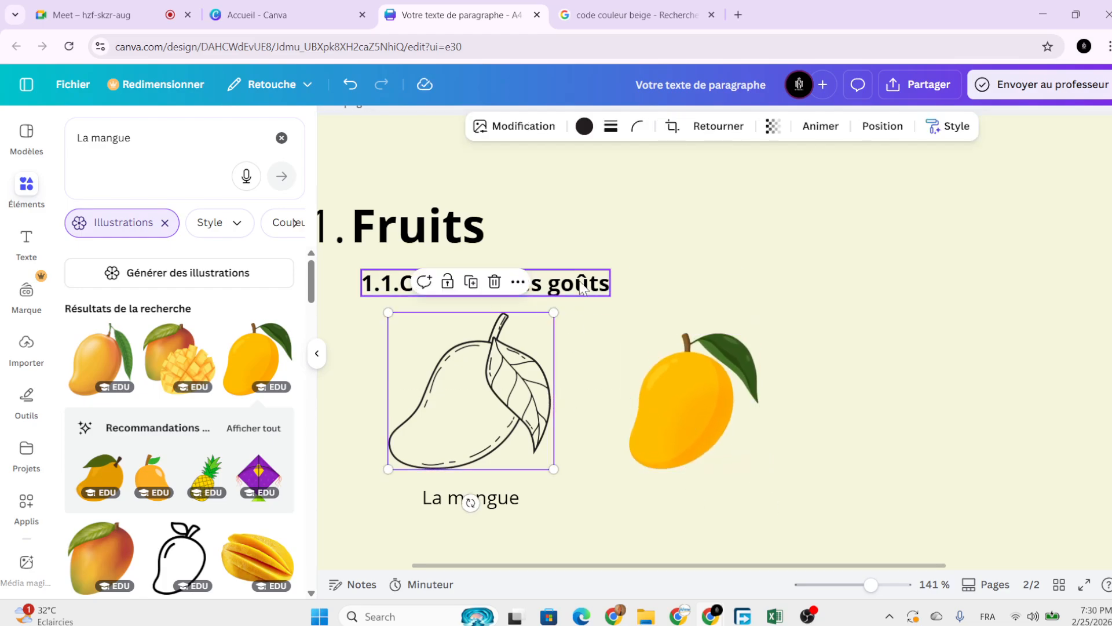
{"action": "left_click", "coordinate": [517, 282]}
{"action": "mouse_move", "coordinate": [592, 351]}
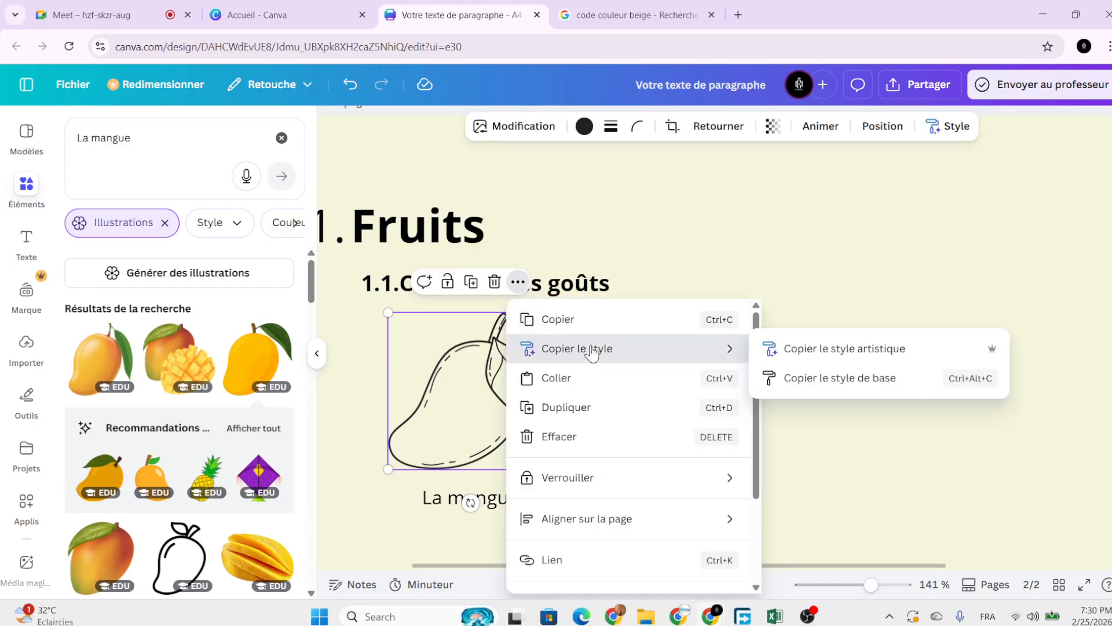
{"action": "left_click", "coordinate": [811, 378]}
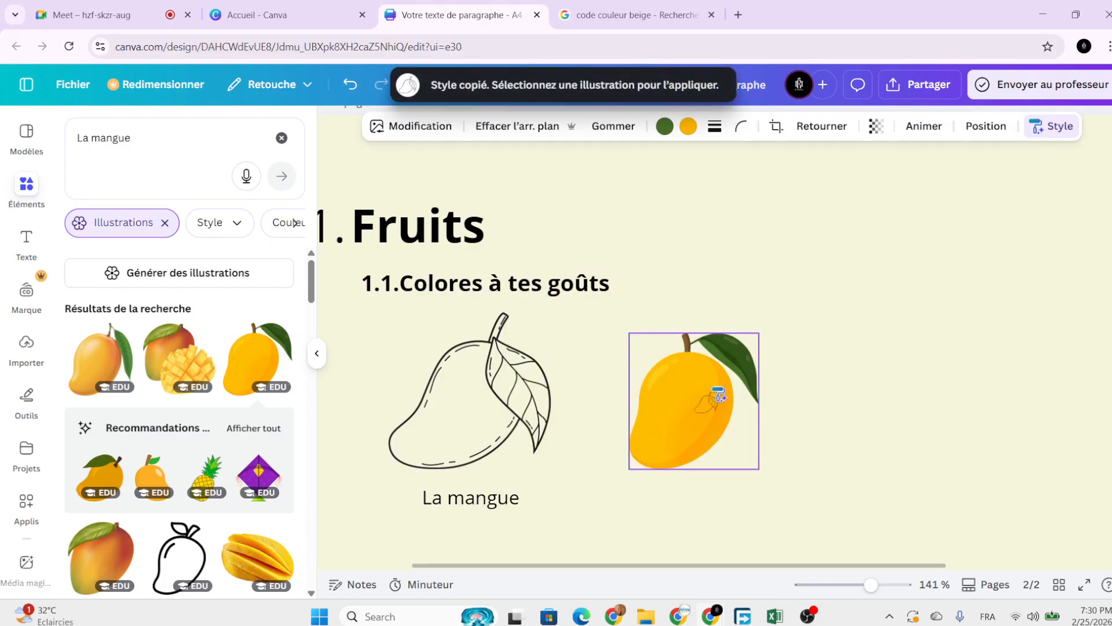
{"action": "left_click", "coordinate": [718, 387]}
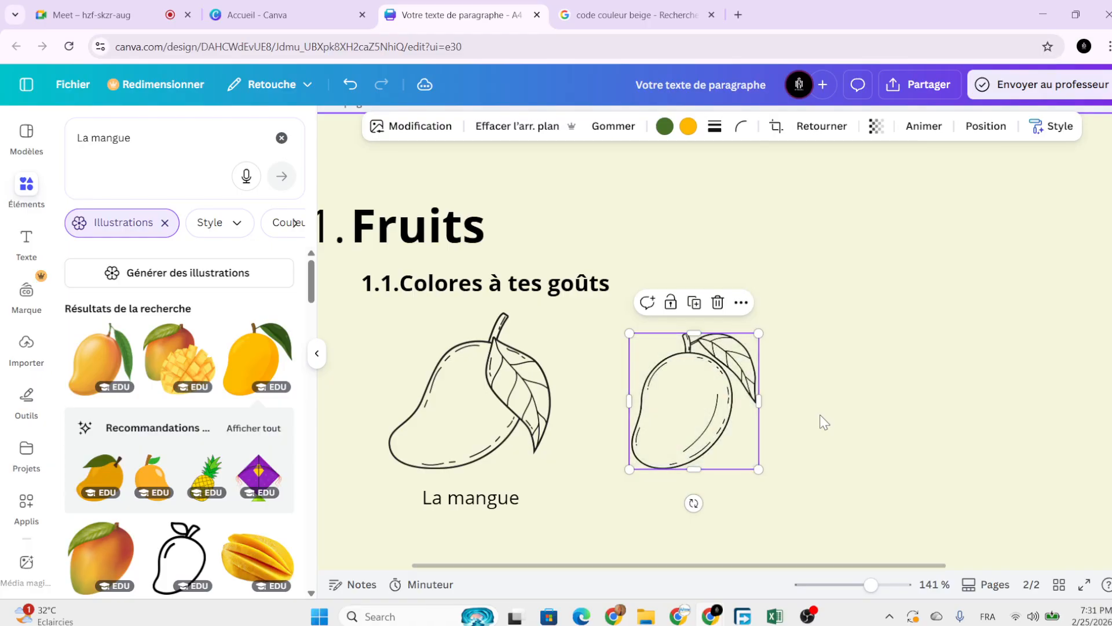
Search the Éléments panel for 'ananas' to list pineapple illustrations.
{"action": "scroll", "coordinate": [819, 415], "scroll_direction": "down", "scroll_amount": 5}
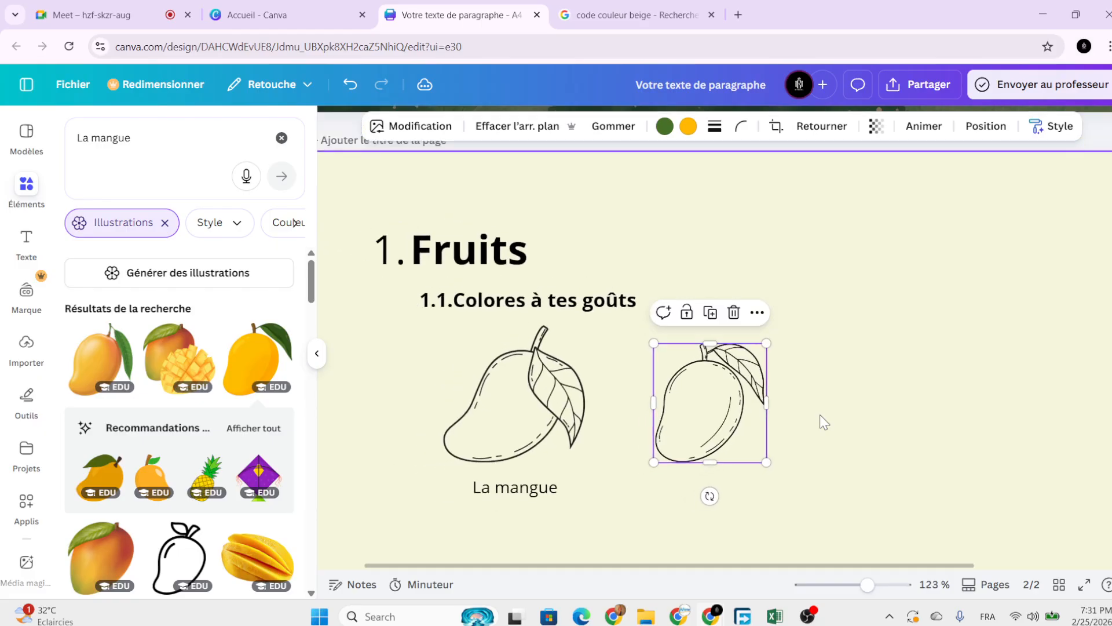
{"action": "scroll", "coordinate": [819, 415], "scroll_direction": "right", "scroll_amount": 2}
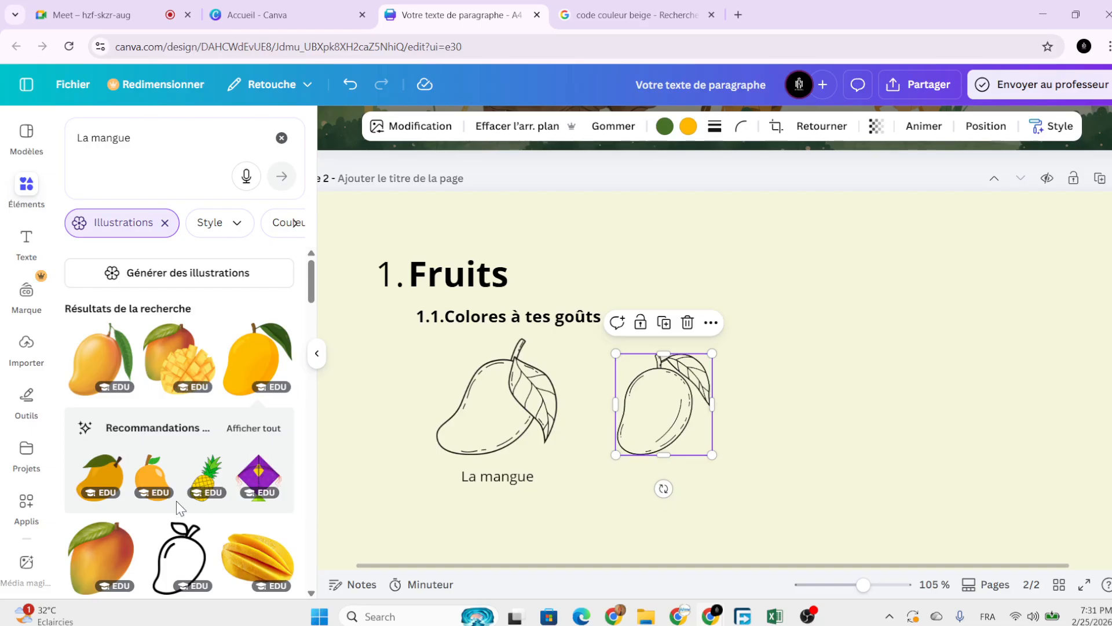
{"action": "scroll", "coordinate": [176, 500], "scroll_direction": "down", "scroll_amount": 1}
{"action": "scroll", "coordinate": [177, 507], "scroll_direction": "down", "scroll_amount": 2}
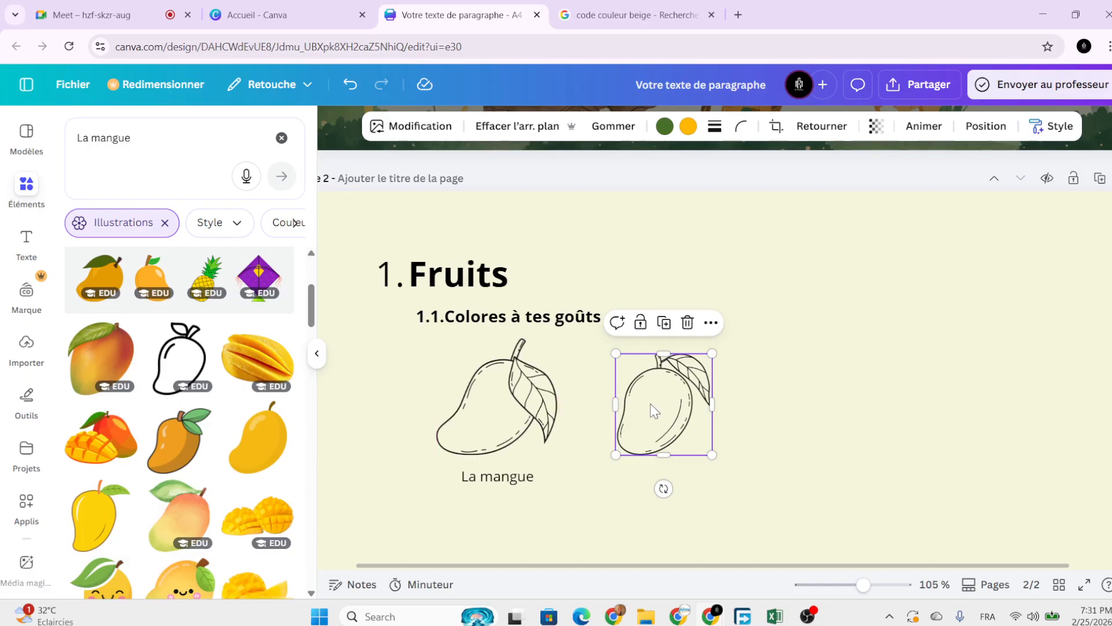
{"action": "scroll", "coordinate": [209, 446], "scroll_direction": "up", "scroll_amount": 3}
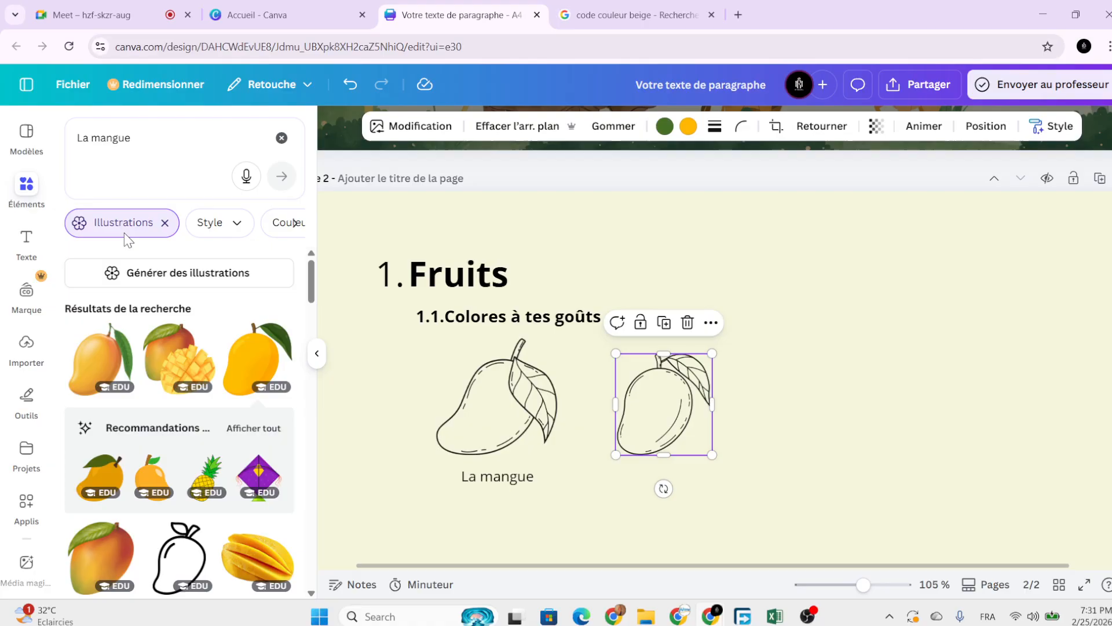
{"action": "left_click", "coordinate": [153, 149]}
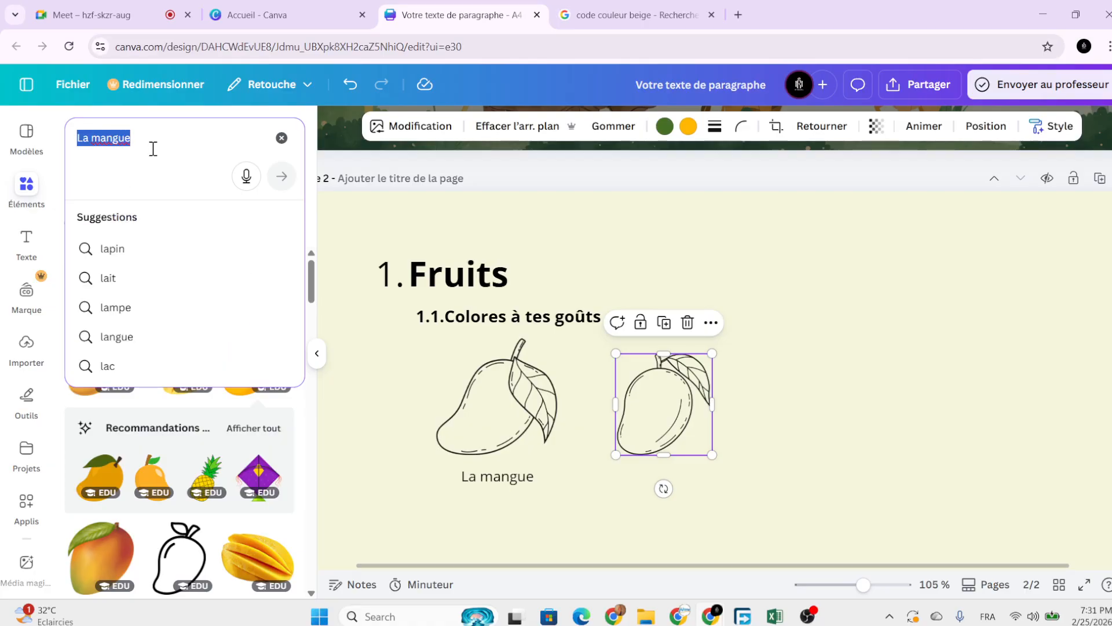
{"action": "type", "text": "ananas"}
{"action": "key", "text": "Return"}
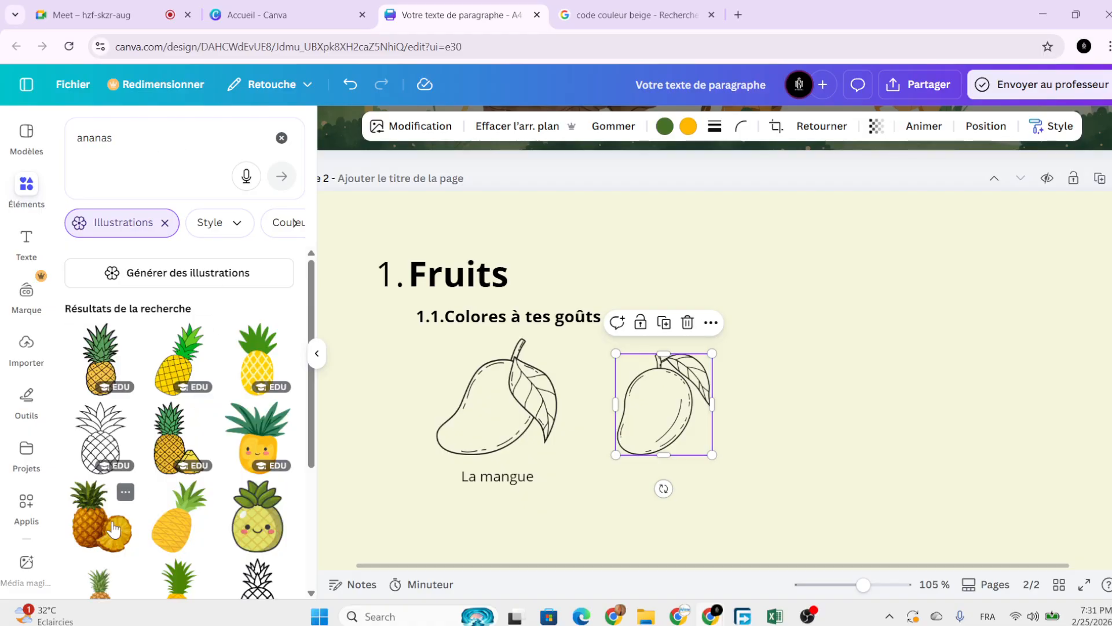
Add the first pineapple result, shrink it, and place it right of the mangoes.
{"action": "left_click", "coordinate": [112, 384]}
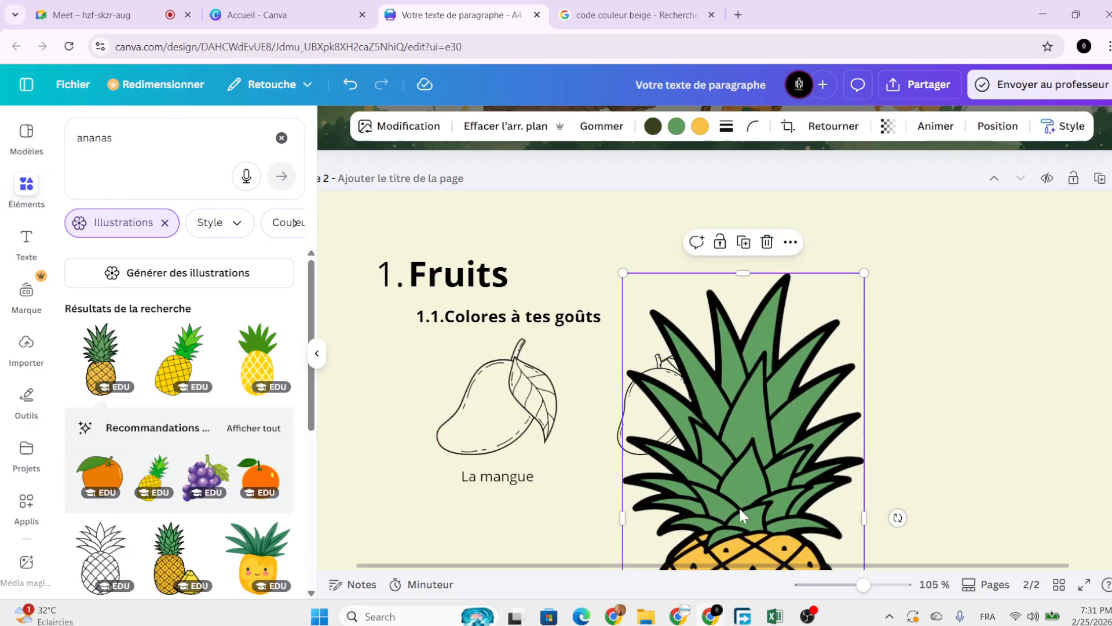
{"action": "scroll", "coordinate": [729, 525], "scroll_direction": "down", "scroll_amount": 5}
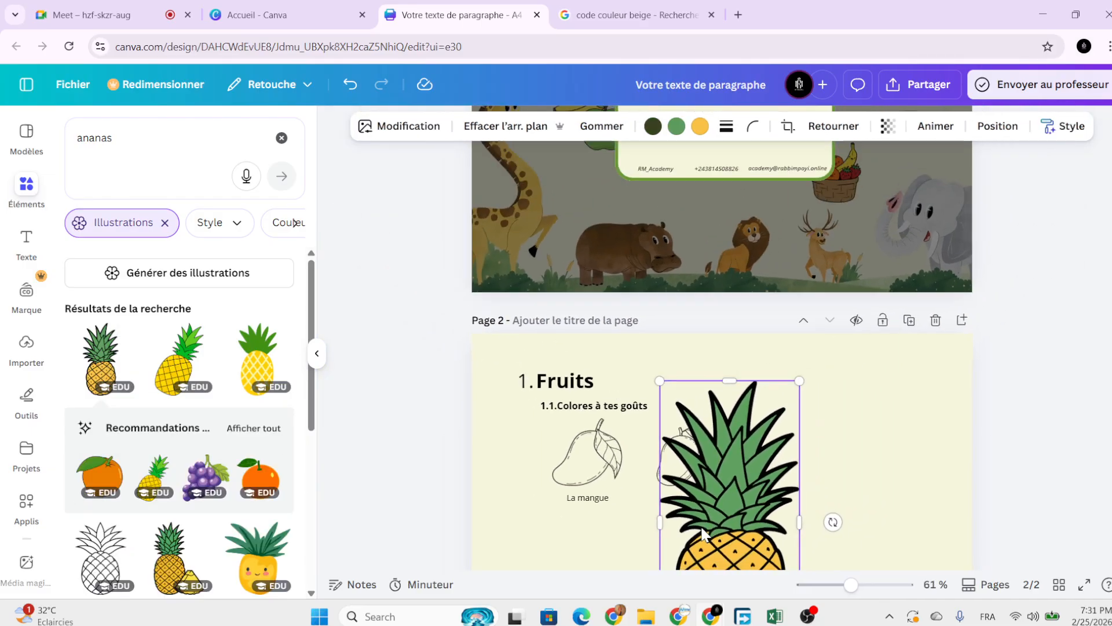
{"action": "scroll", "coordinate": [658, 565], "scroll_direction": "down", "scroll_amount": 2}
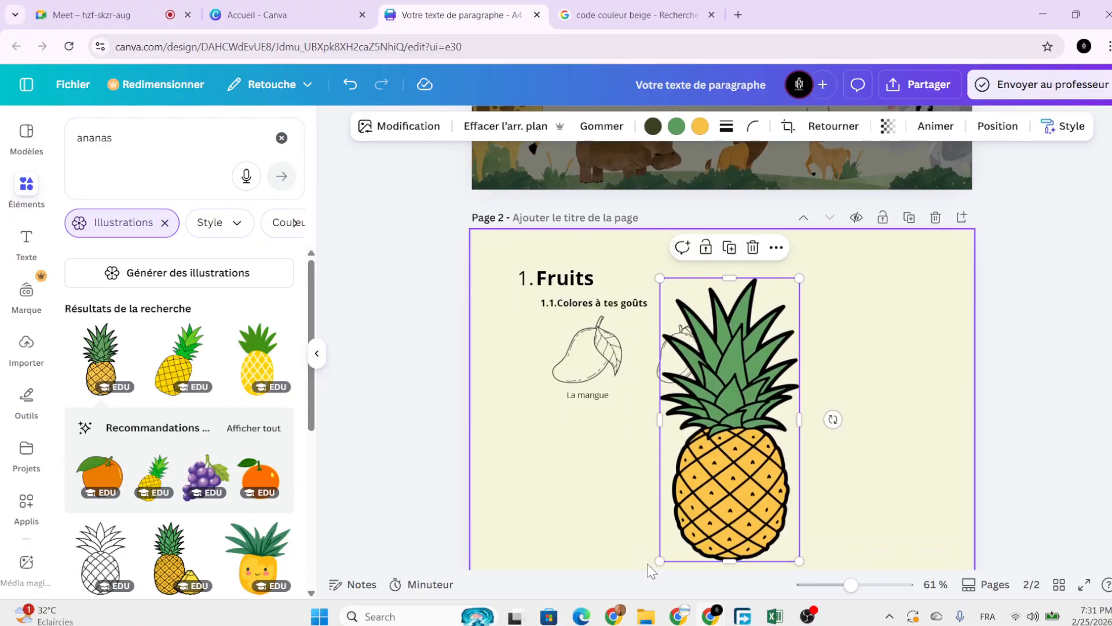
{"action": "left_click_drag", "start_coordinate": [660, 561], "coordinate": [688, 545]}
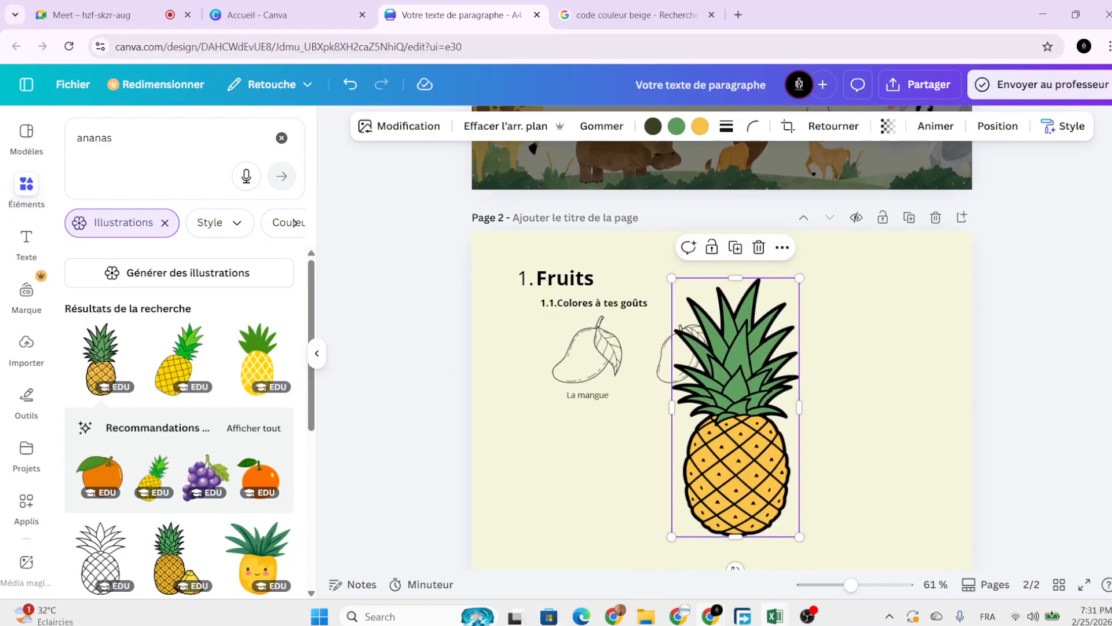
{"action": "mouse_move", "coordinate": [774, 616]}
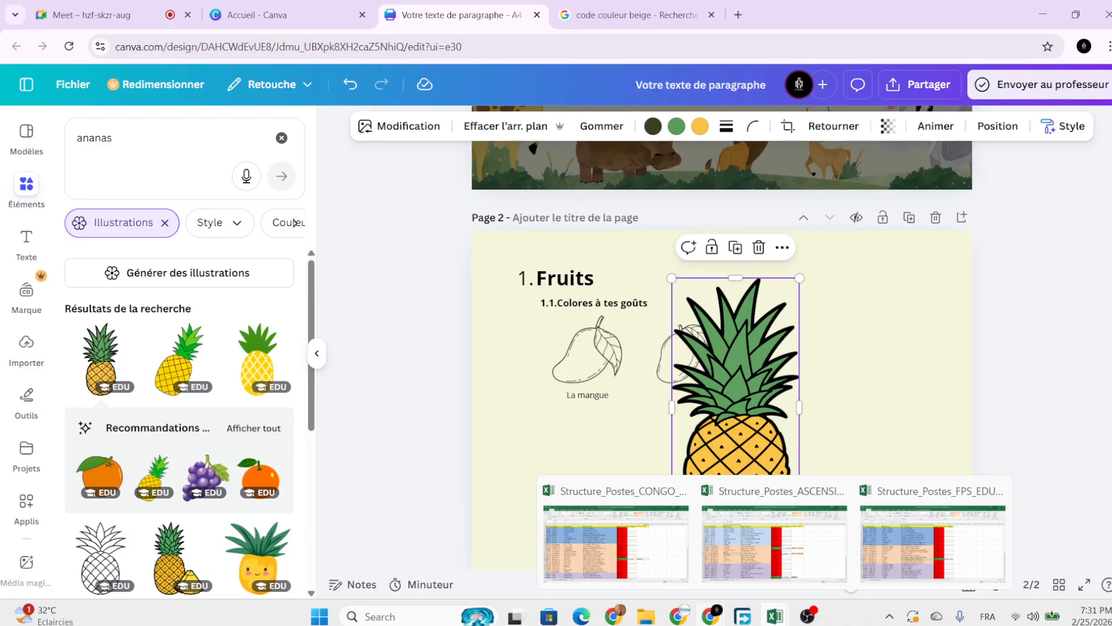
{"action": "left_click_drag", "start_coordinate": [763, 367], "coordinate": [802, 359]}
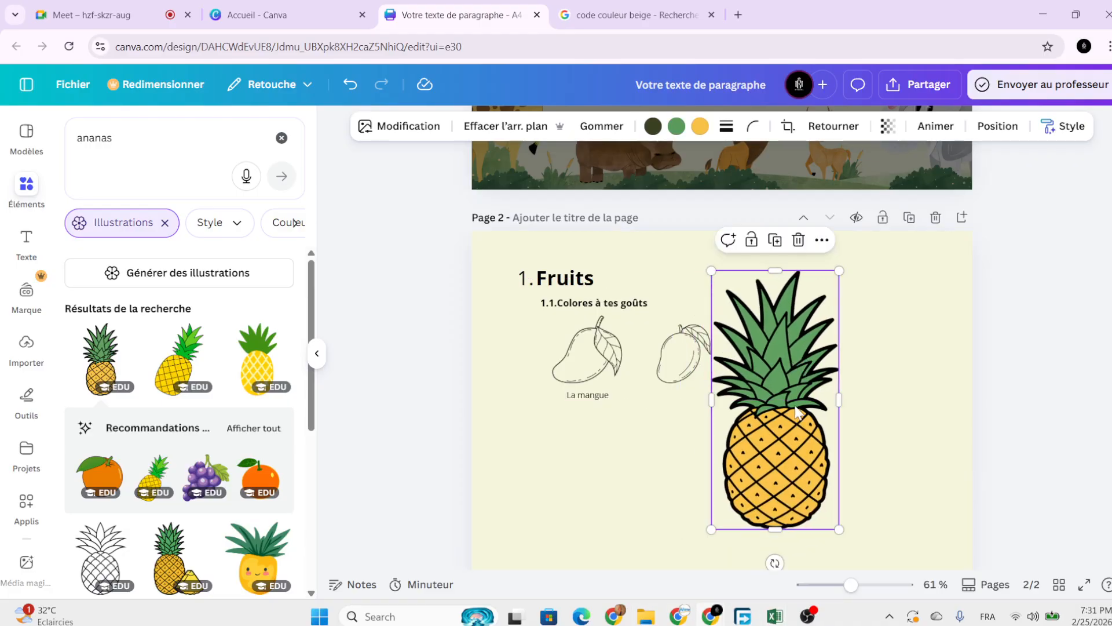
{"action": "left_click_drag", "start_coordinate": [713, 531], "coordinate": [752, 446]}
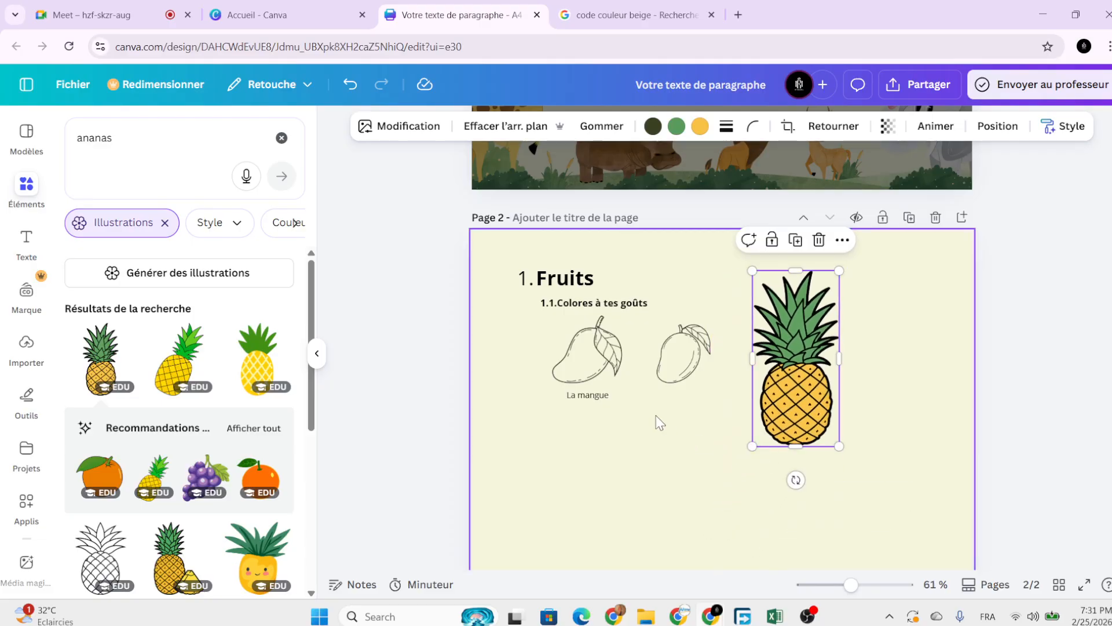
Apply the mango drawing's artistic style to the pineapple, then shrink and nudge it left.
{"action": "left_click", "coordinate": [600, 375]}
{"action": "left_click", "coordinate": [635, 284]}
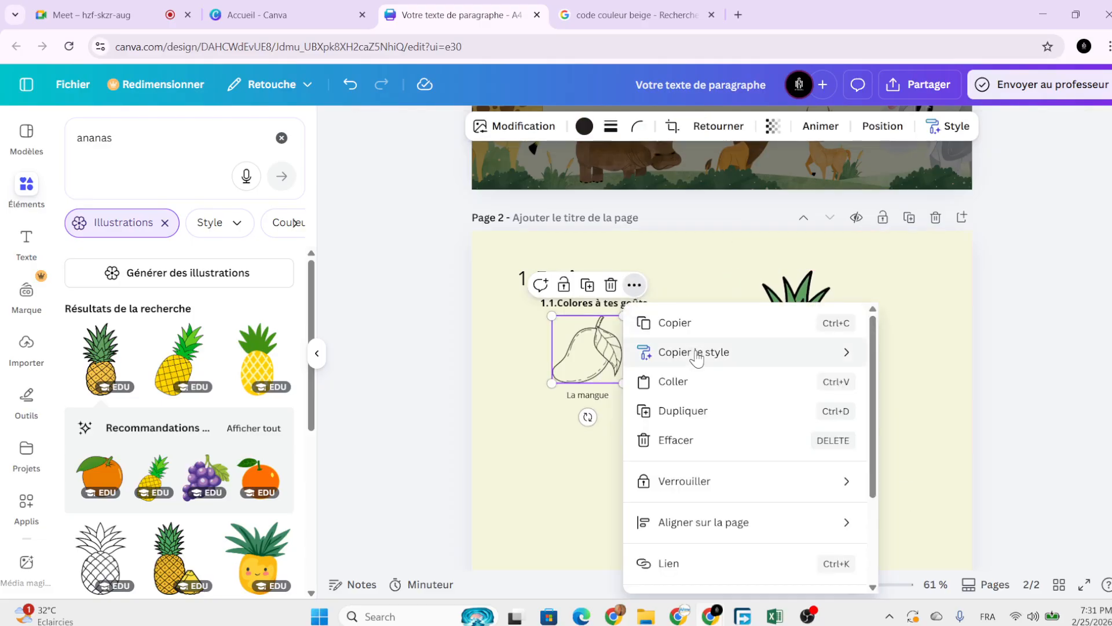
{"action": "mouse_move", "coordinate": [692, 352]}
{"action": "left_click", "coordinate": [562, 359]}
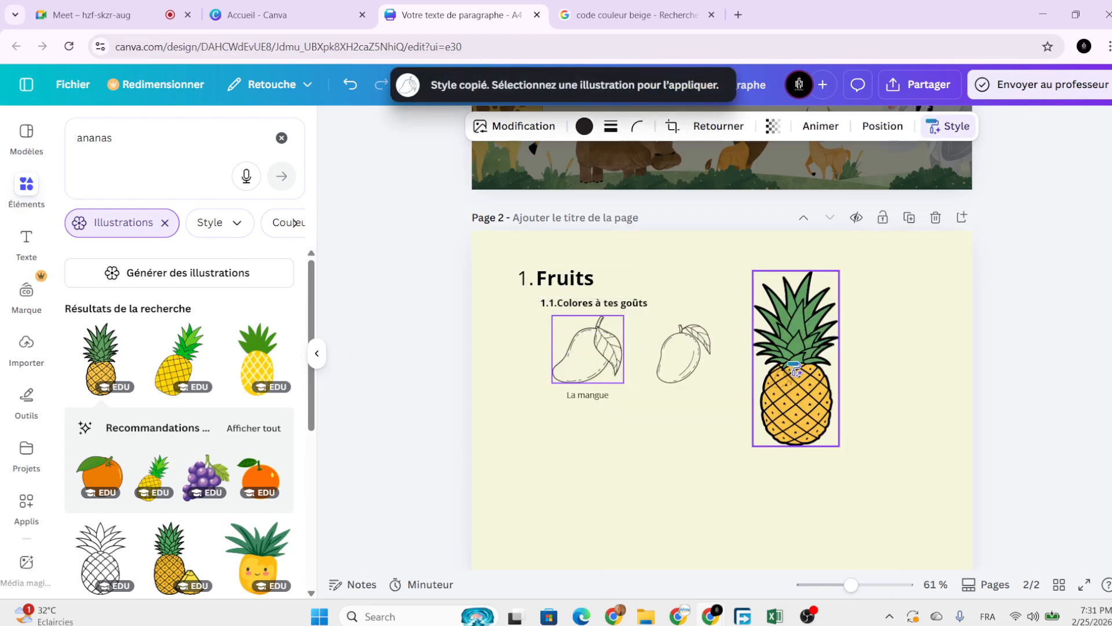
{"action": "left_click", "coordinate": [795, 359]}
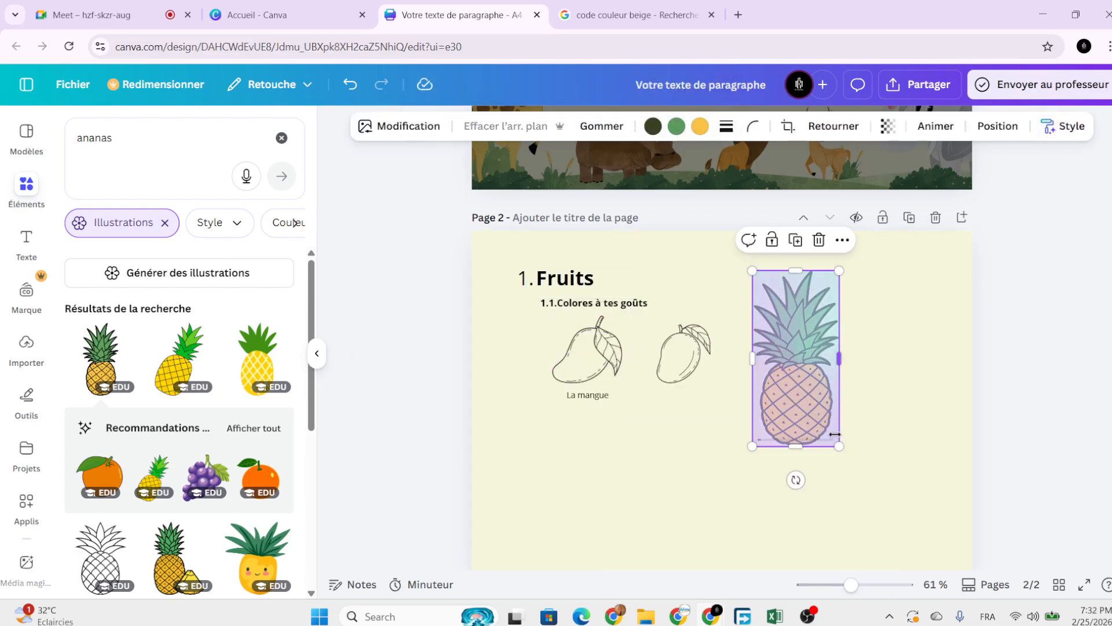
{"action": "left_click_drag", "start_coordinate": [839, 444], "coordinate": [772, 399]}
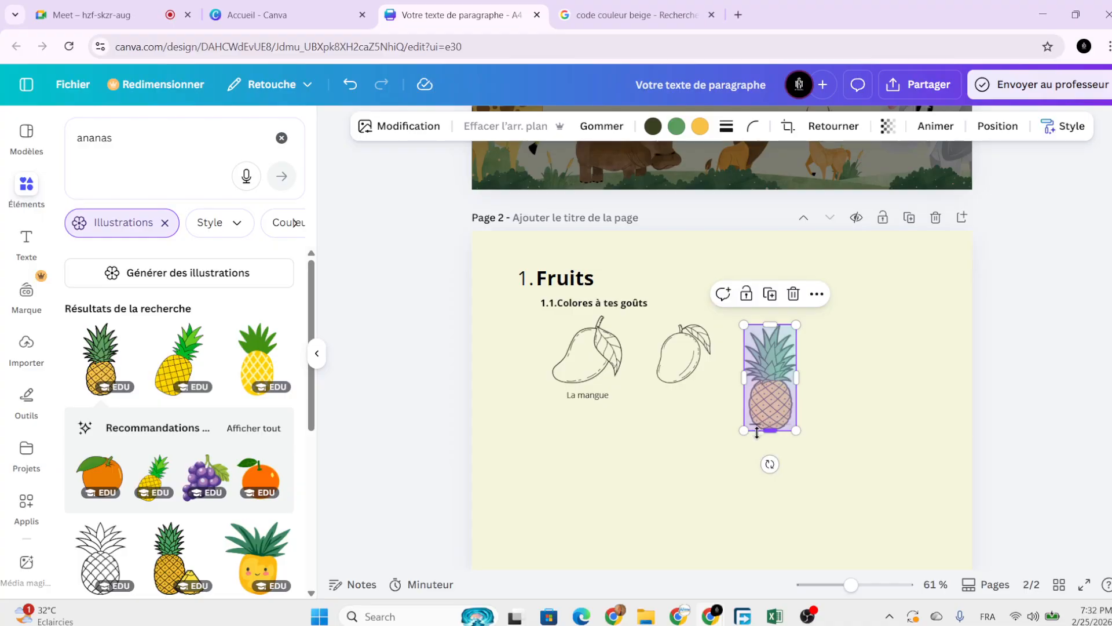
{"action": "left_click_drag", "start_coordinate": [745, 430], "coordinate": [751, 416]}
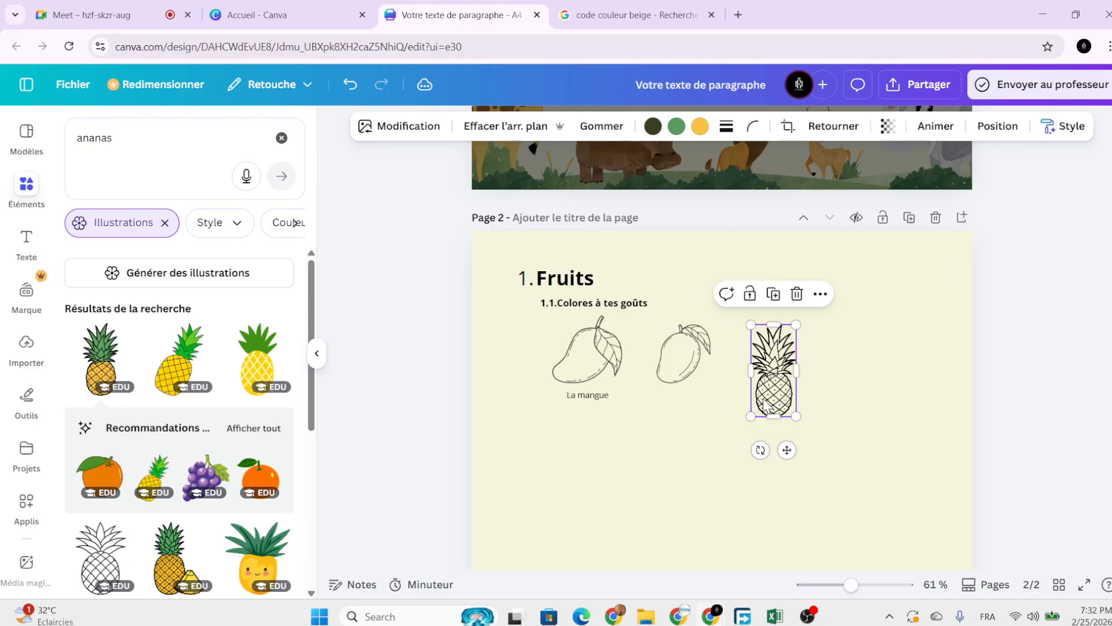
{"action": "key", "text": "shift+Left"}
{"action": "key", "text": "shift+Left"}
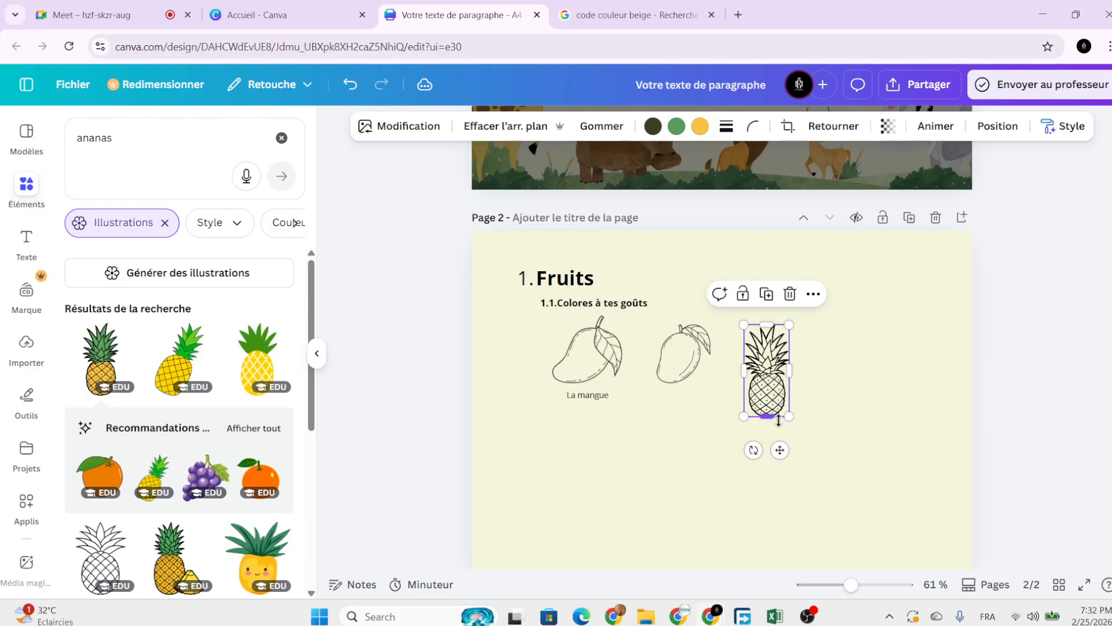
Resize the outline pineapple to the mangoes' height and shift it slightly right.
{"action": "left_click_drag", "start_coordinate": [786, 417], "coordinate": [774, 382]}
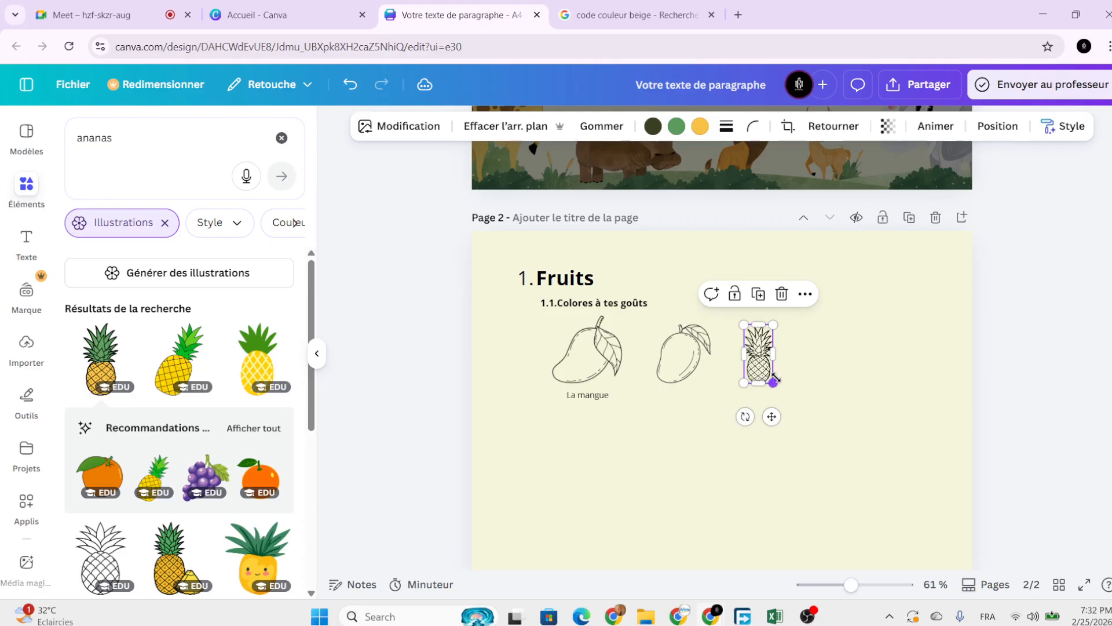
{"action": "scroll", "coordinate": [804, 373], "scroll_direction": "up", "scroll_amount": 3}
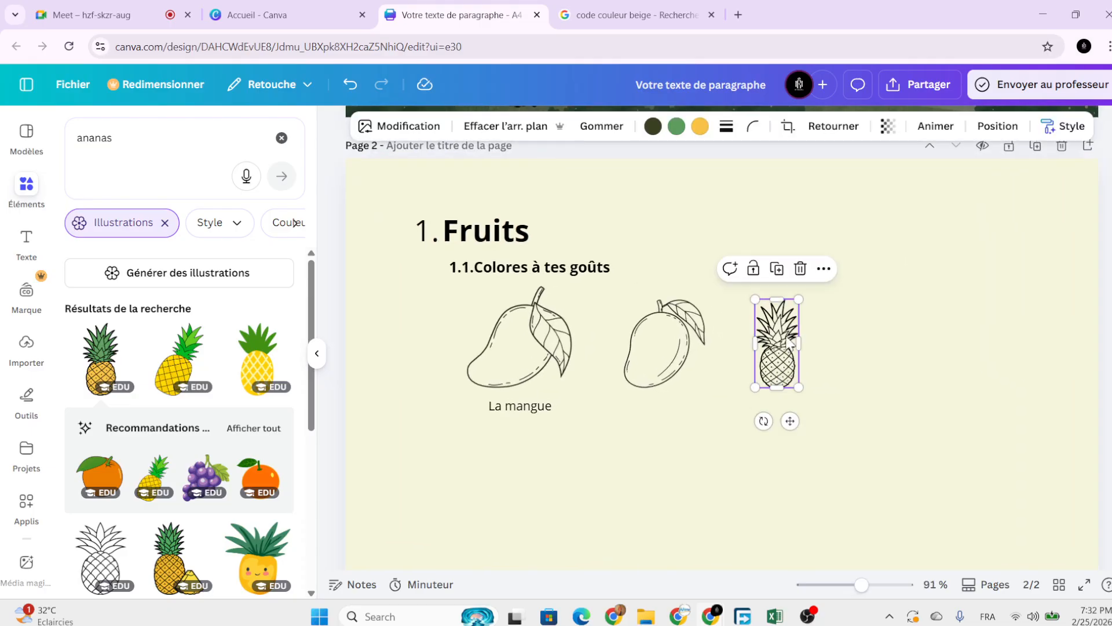
{"action": "left_click_drag", "start_coordinate": [798, 298], "coordinate": [814, 266]}
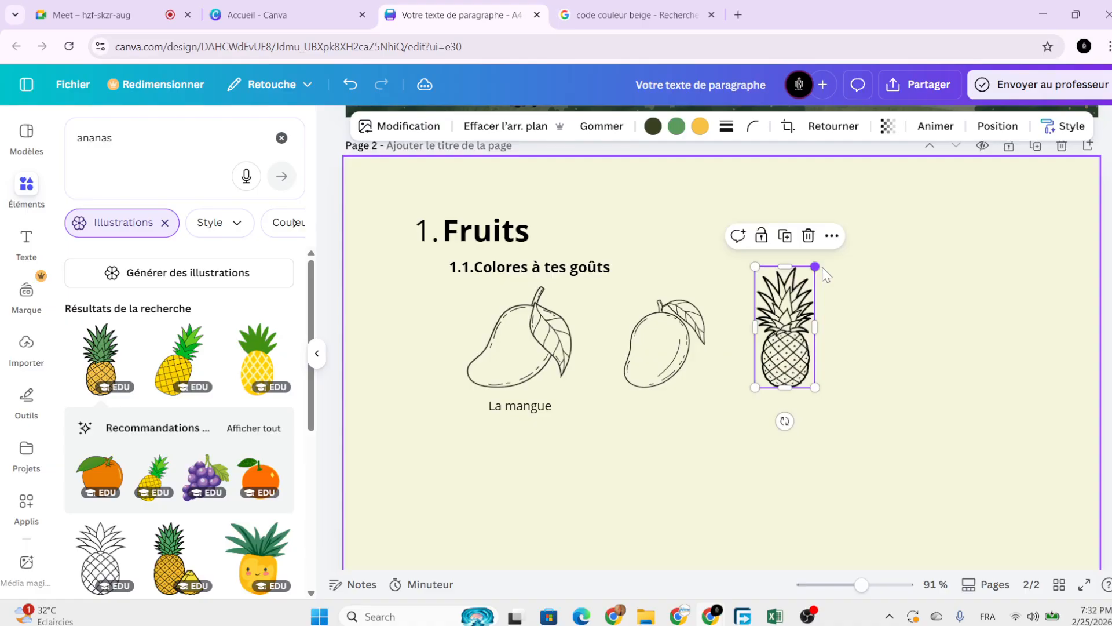
{"action": "left_click_drag", "start_coordinate": [785, 347], "coordinate": [793, 346]}
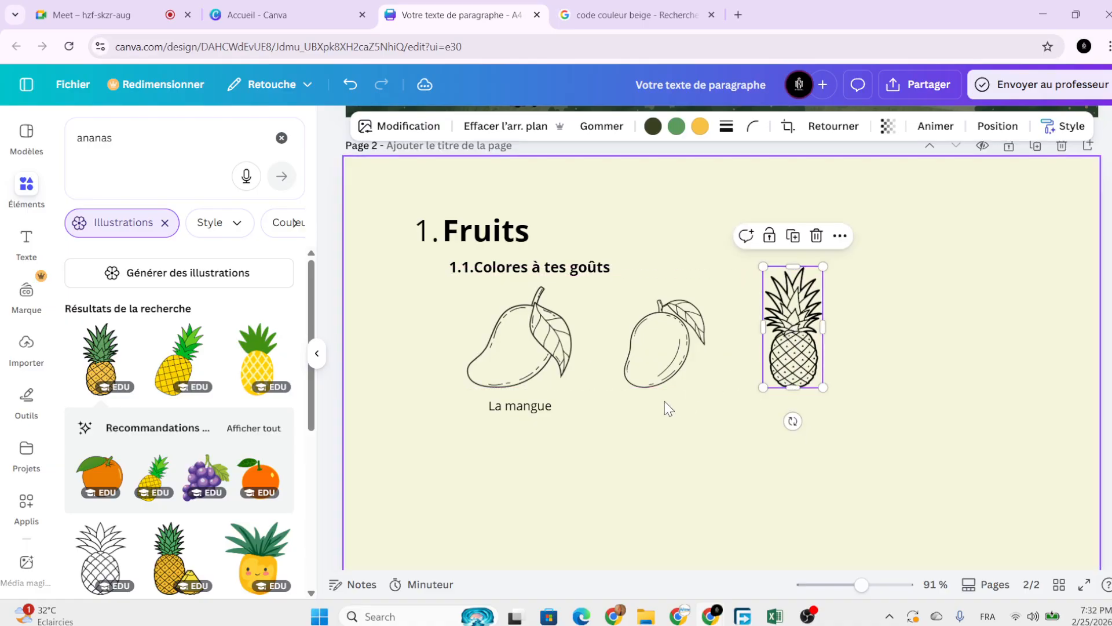
{"action": "left_click", "coordinate": [500, 407]}
Duplicate the La mangue label under the pineapple and retype it as 'Ananas'.
{"action": "left_click", "coordinate": [533, 368]}
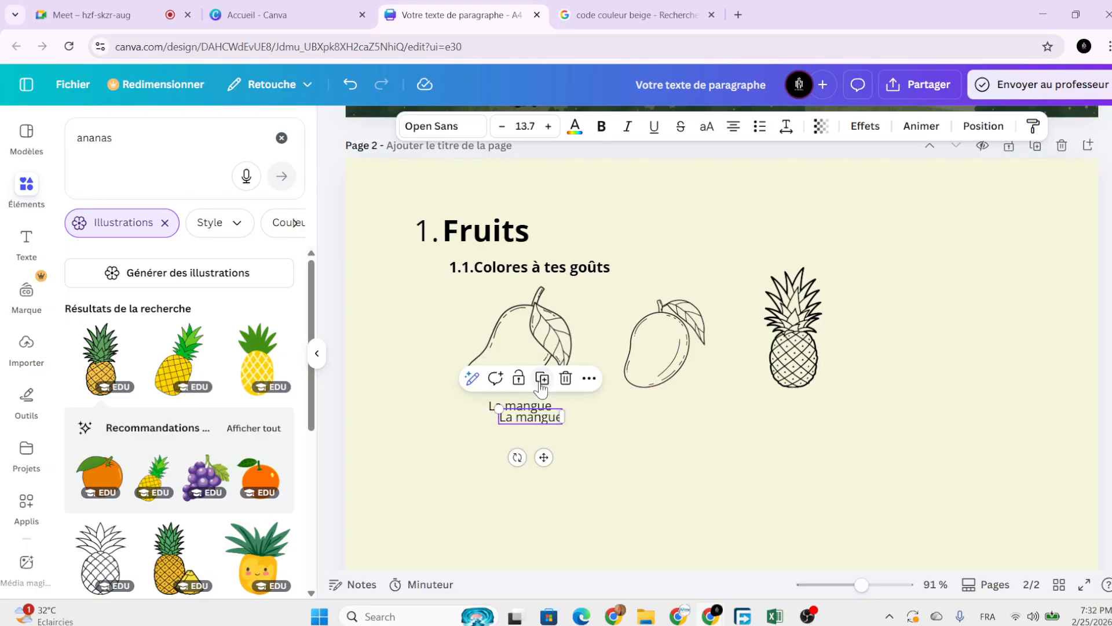
{"action": "left_click_drag", "start_coordinate": [542, 459], "coordinate": [800, 443]}
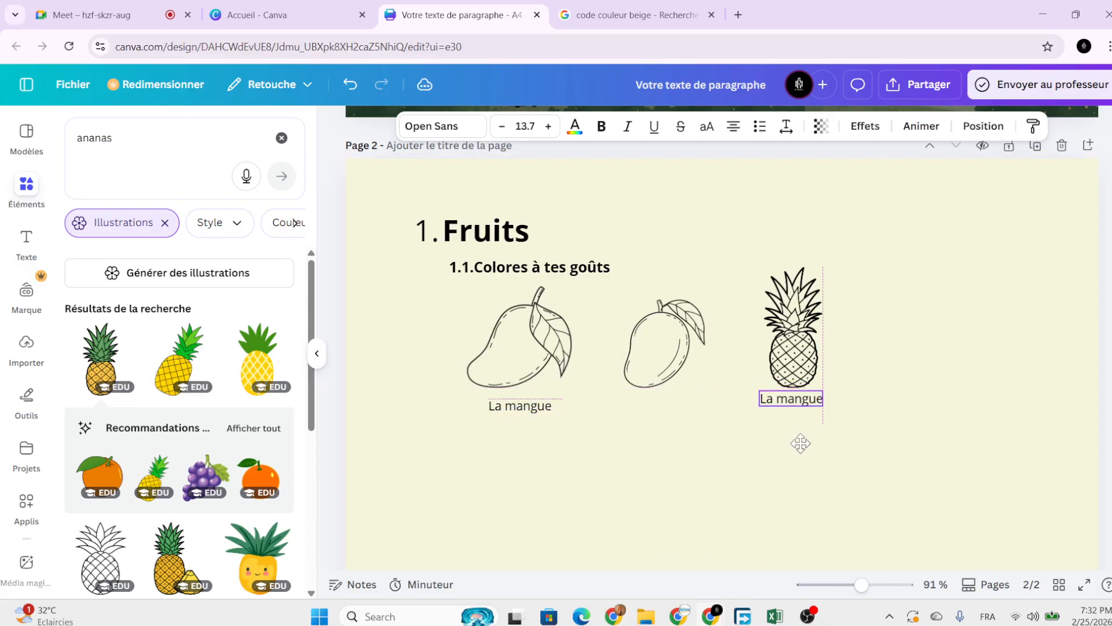
{"action": "double_click", "coordinate": [800, 399]}
{"action": "key", "text": "Caps_Lock"}
{"action": "key", "text": "BackSpace"}
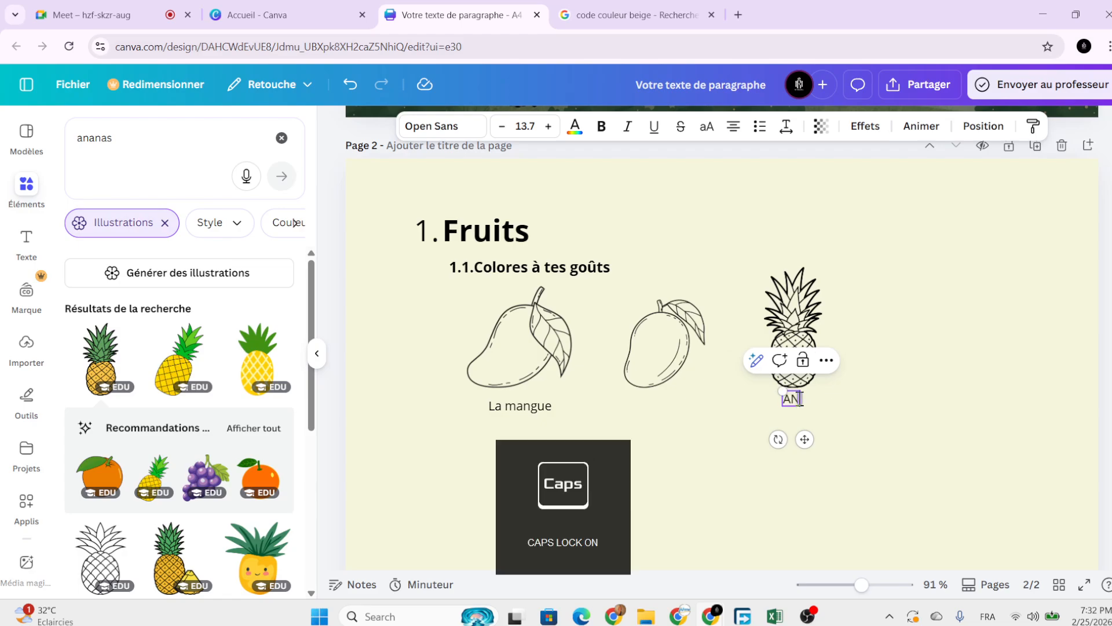
{"action": "key", "text": "Caps_Lock"}
{"action": "type", "text": "Ananas"}
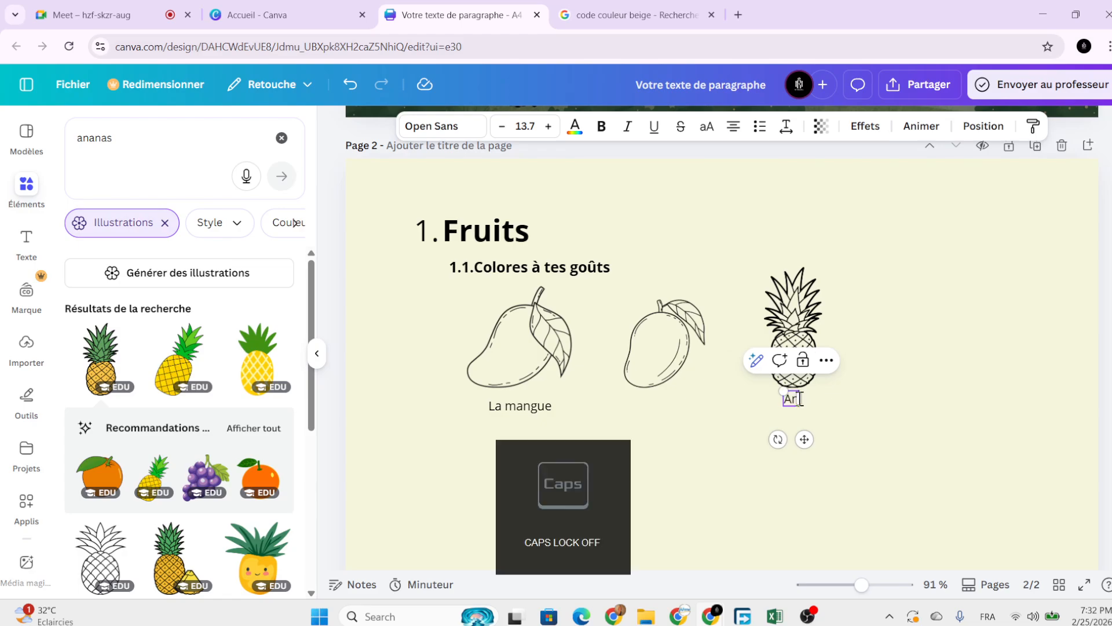
{"action": "left_click", "coordinate": [922, 395]}
Align the Ananas label level with La mangue.
{"action": "left_click", "coordinate": [791, 400]}
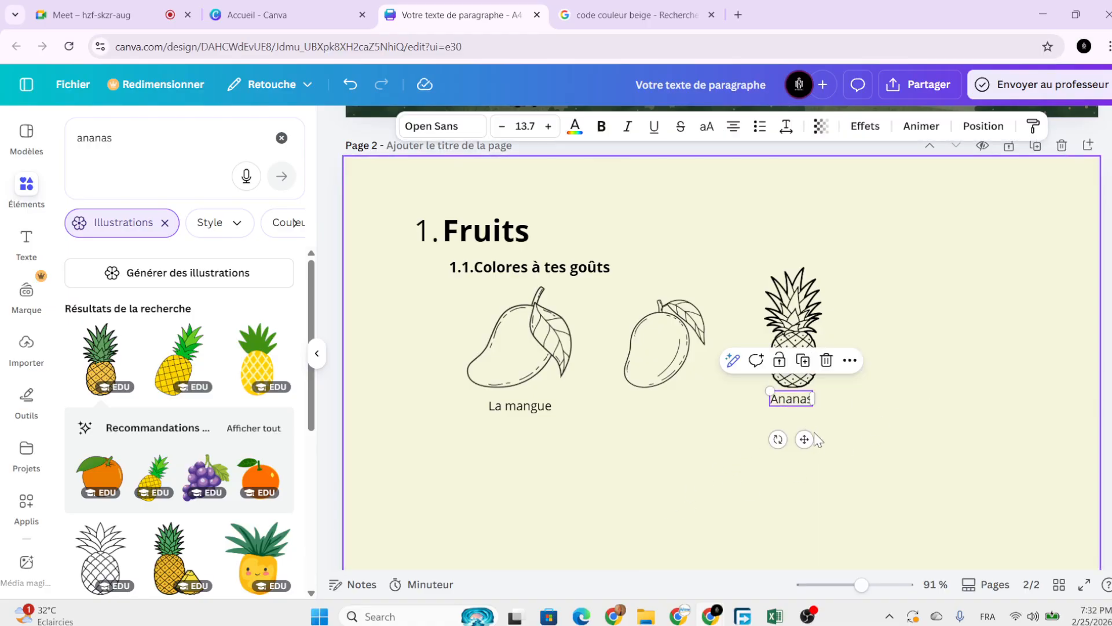
{"action": "left_click_drag", "start_coordinate": [807, 441], "coordinate": [817, 447]}
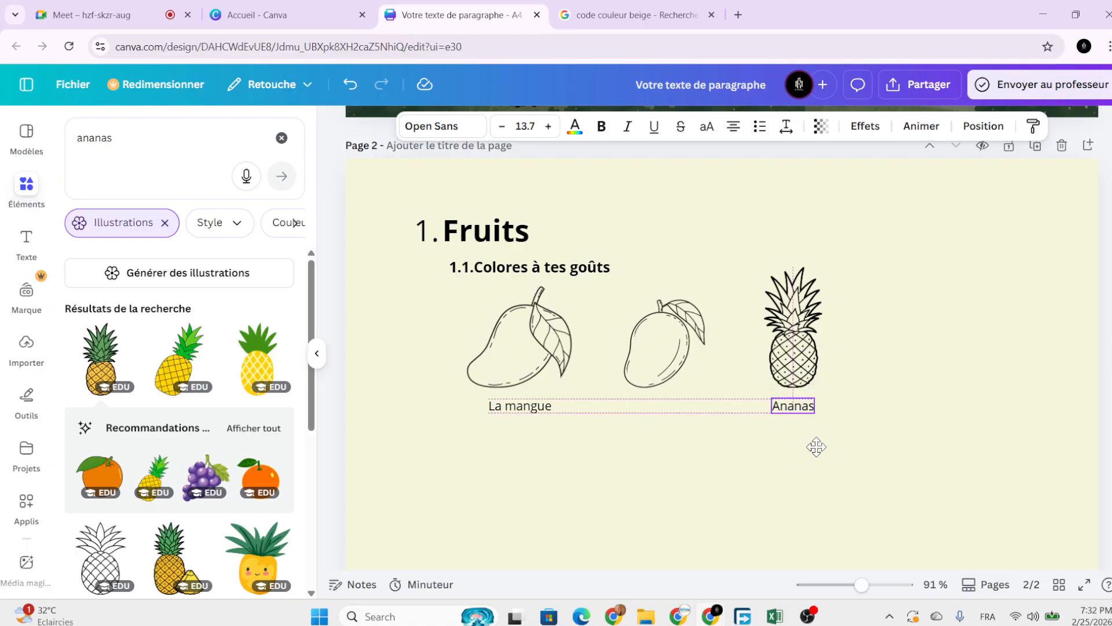
{"action": "left_click", "coordinate": [865, 451]}
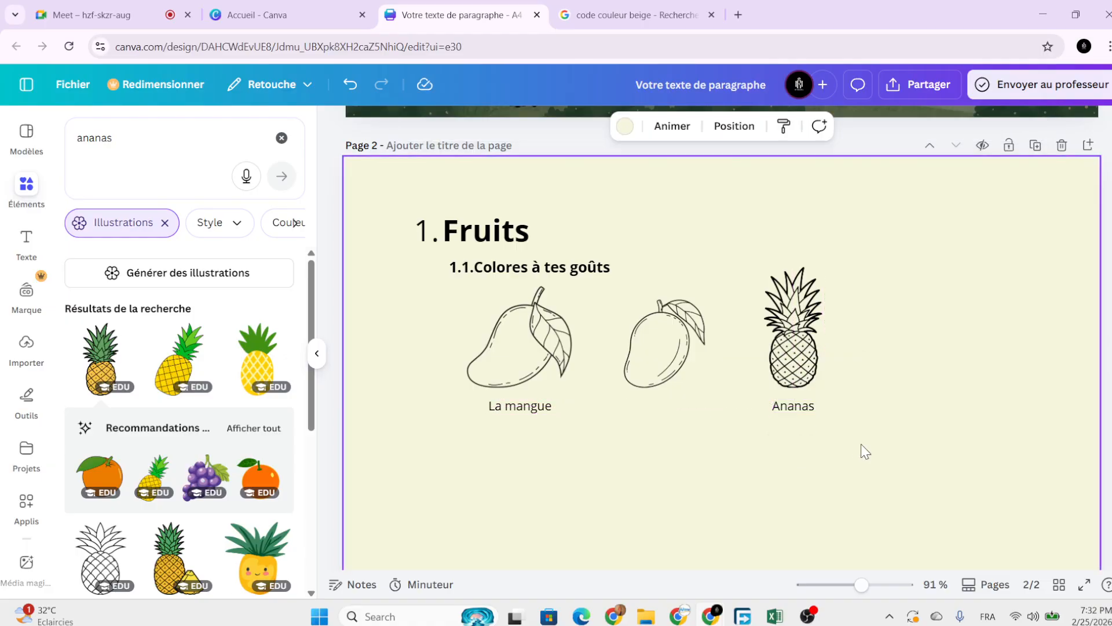
{"action": "scroll", "coordinate": [864, 454], "scroll_direction": "down", "scroll_amount": 3}
{"action": "scroll", "coordinate": [793, 456], "scroll_direction": "down", "scroll_amount": 3}
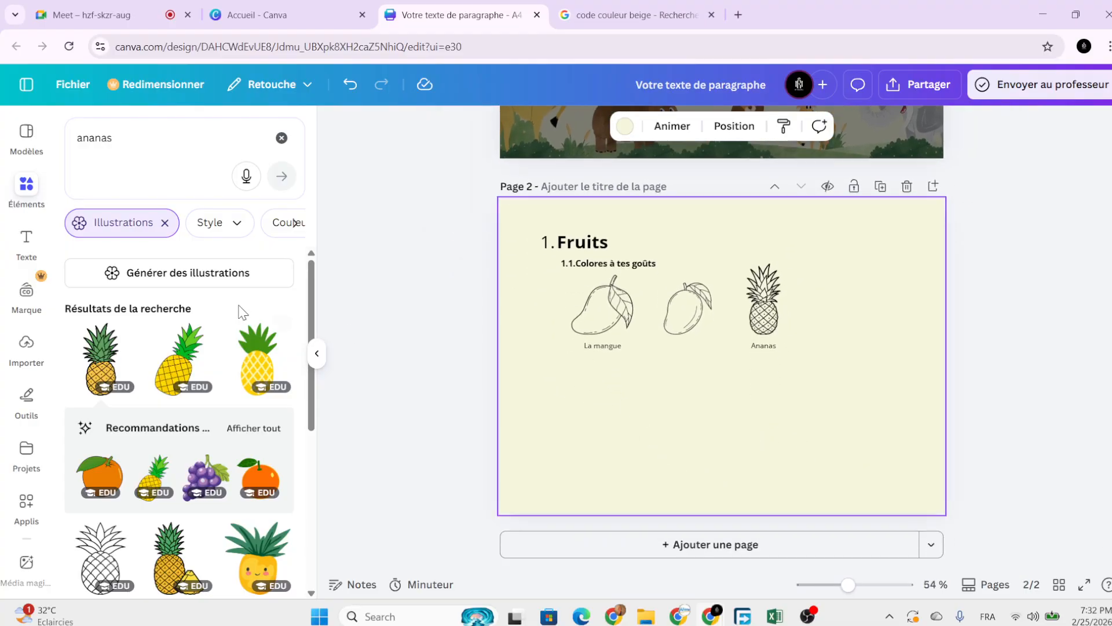
Search for 'panier de fruit' and place the line-art basket right of the pineapple.
{"action": "left_click", "coordinate": [169, 149]}
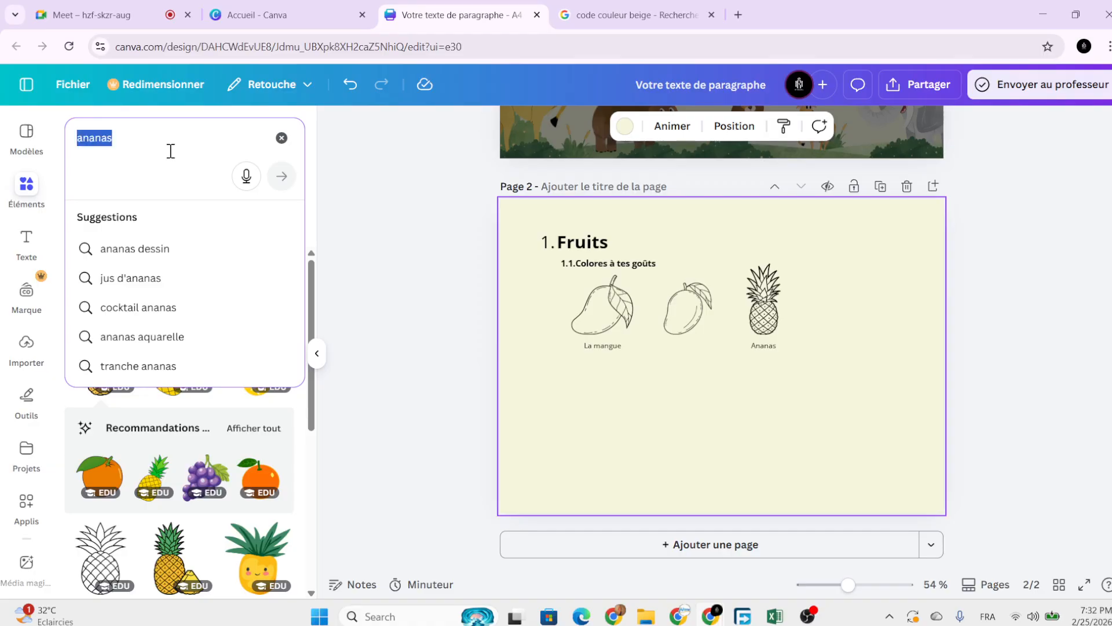
{"action": "type", "text": "panier de fr"}
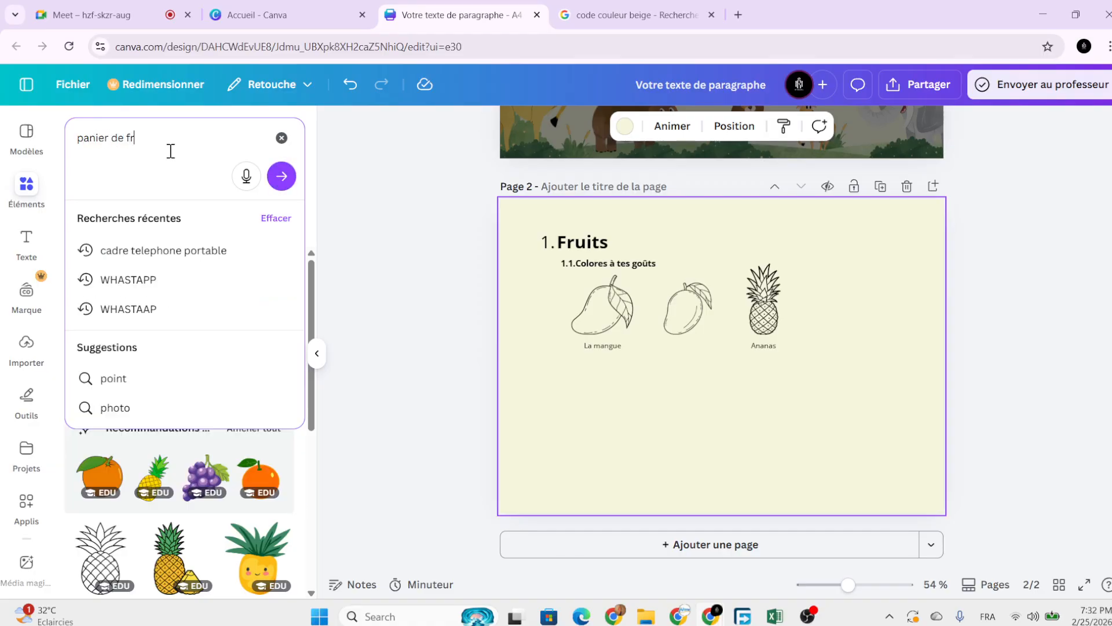
{"action": "type", "text": "uit"}
{"action": "key", "text": "Return"}
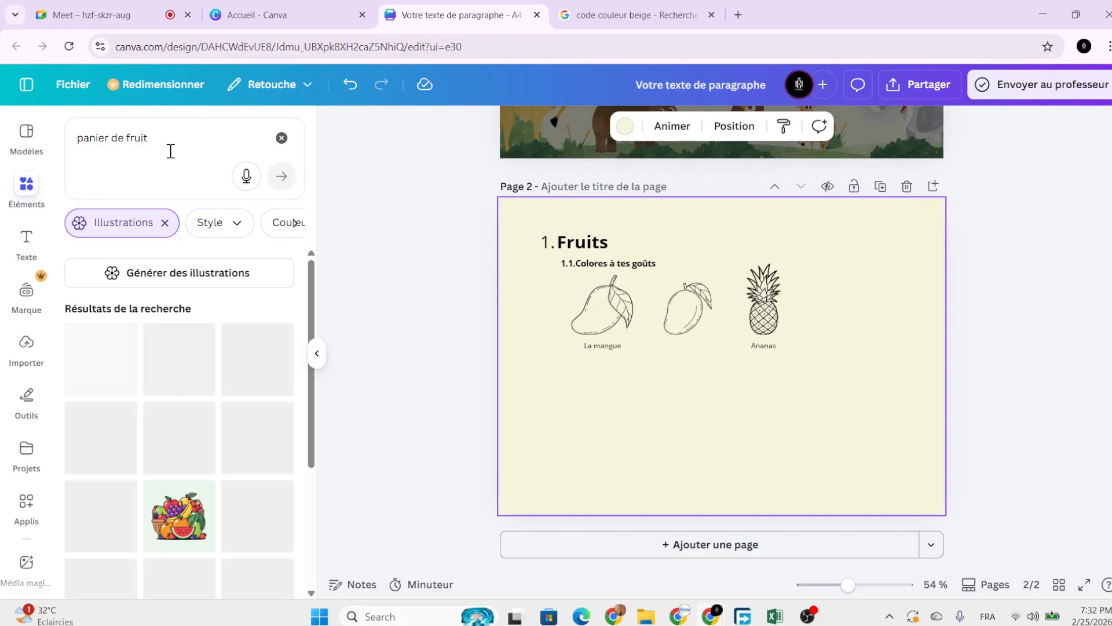
{"action": "scroll", "coordinate": [158, 468], "scroll_direction": "down", "scroll_amount": 3}
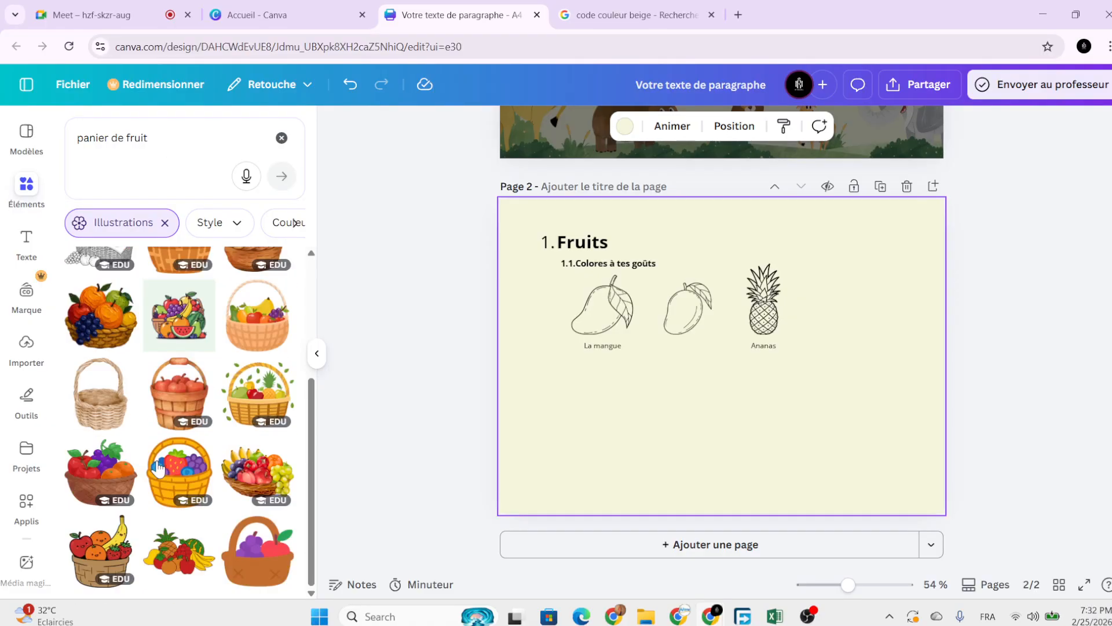
{"action": "scroll", "coordinate": [159, 469], "scroll_direction": "down", "scroll_amount": 3}
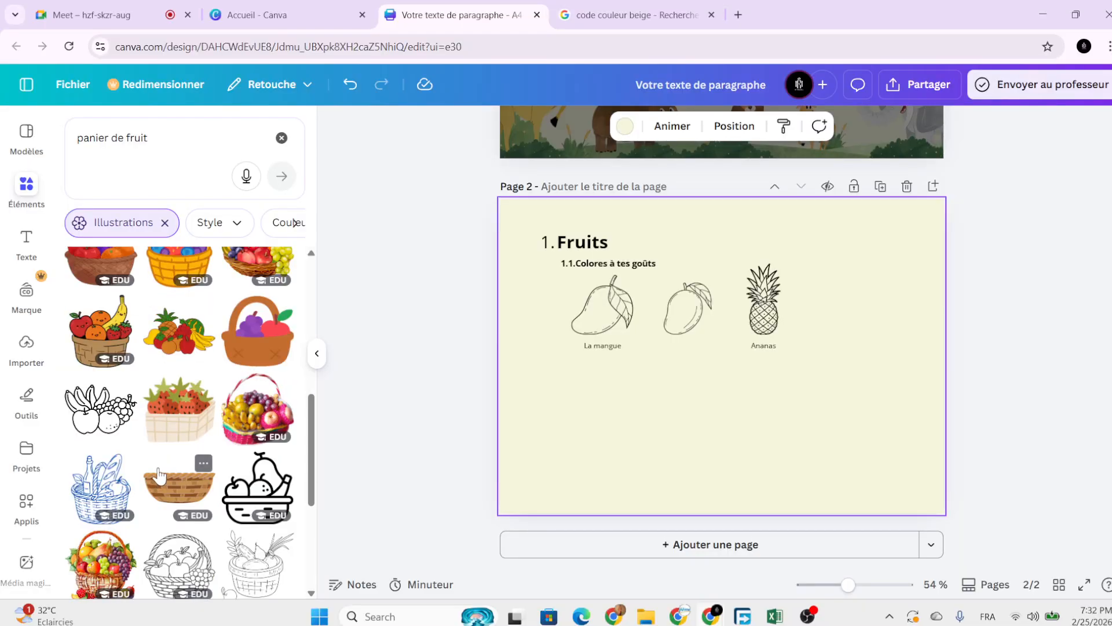
{"action": "scroll", "coordinate": [158, 475], "scroll_direction": "down", "scroll_amount": 2}
{"action": "left_click", "coordinate": [183, 429]}
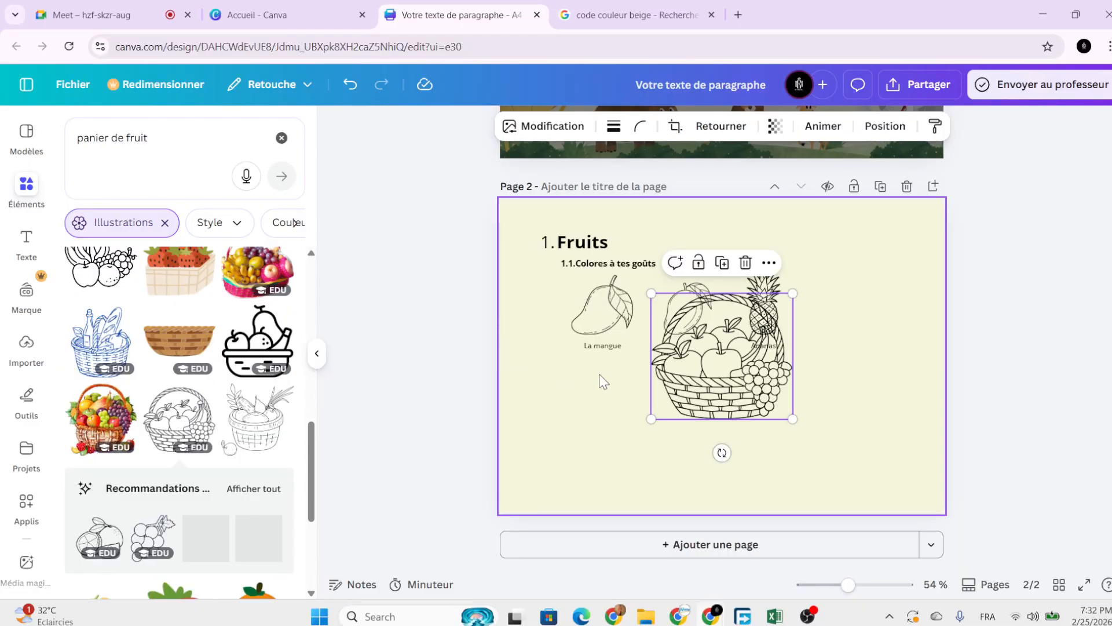
{"action": "left_click_drag", "start_coordinate": [761, 407], "coordinate": [860, 320]}
Browse the search results, previewing a pomelo illustration's details, then deselect the basket.
{"action": "scroll", "coordinate": [165, 516], "scroll_direction": "down", "scroll_amount": 1}
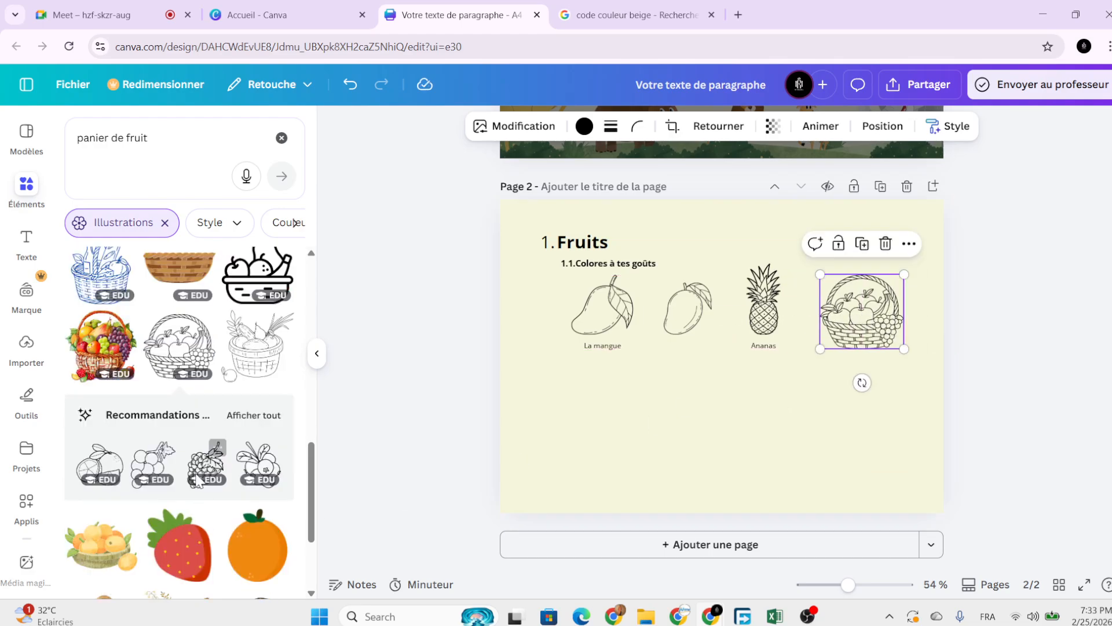
{"action": "left_click", "coordinate": [111, 453]}
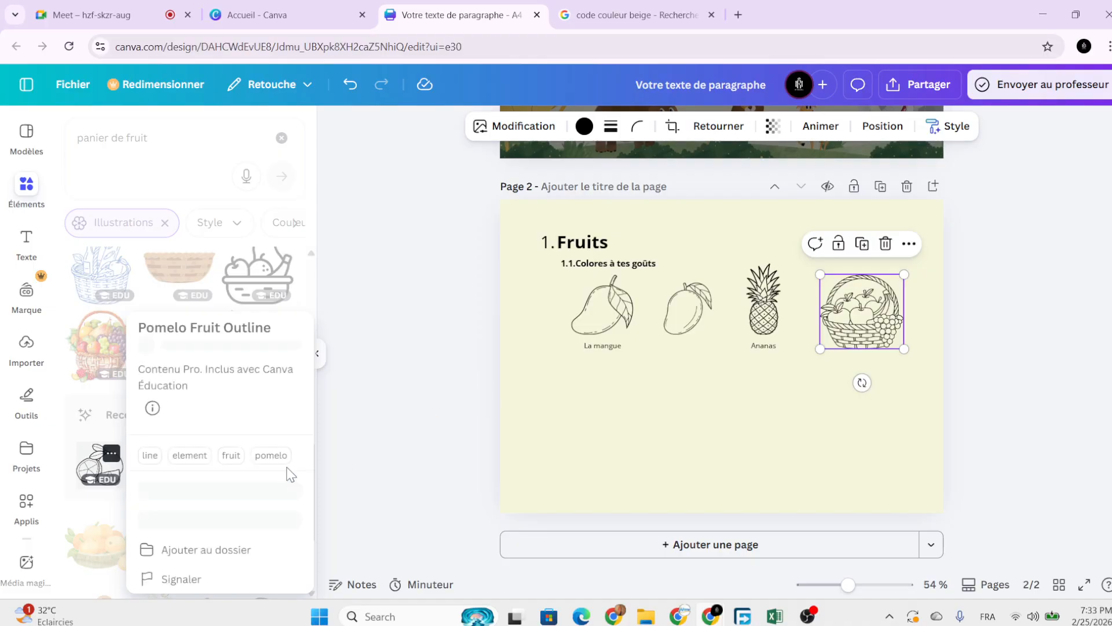
{"action": "left_click", "coordinate": [90, 469]}
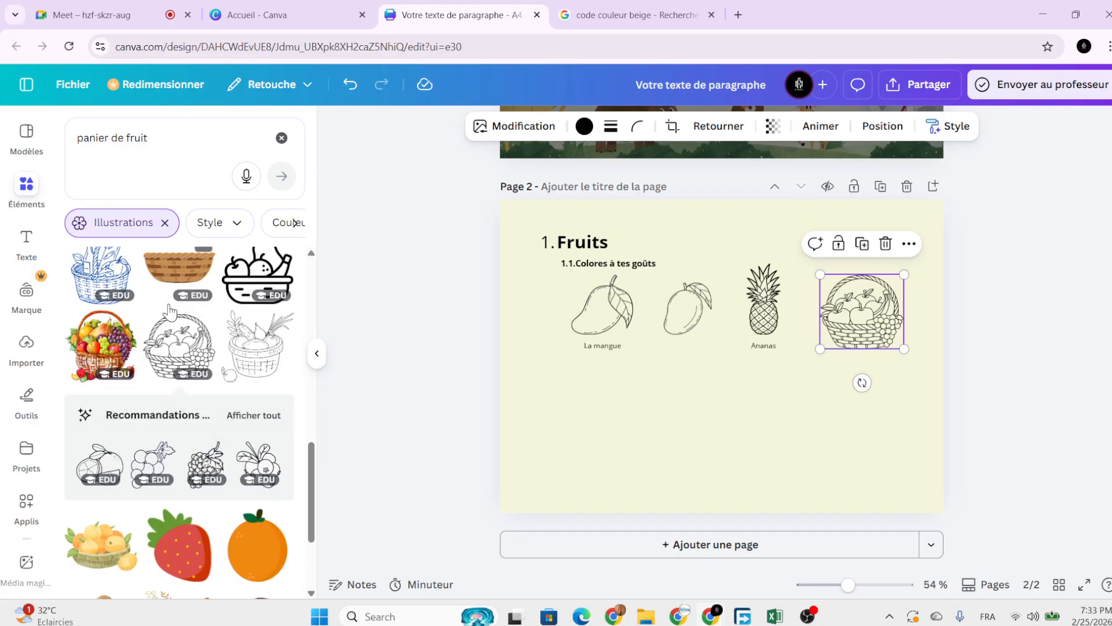
{"action": "scroll", "coordinate": [173, 345], "scroll_direction": "up", "scroll_amount": 4}
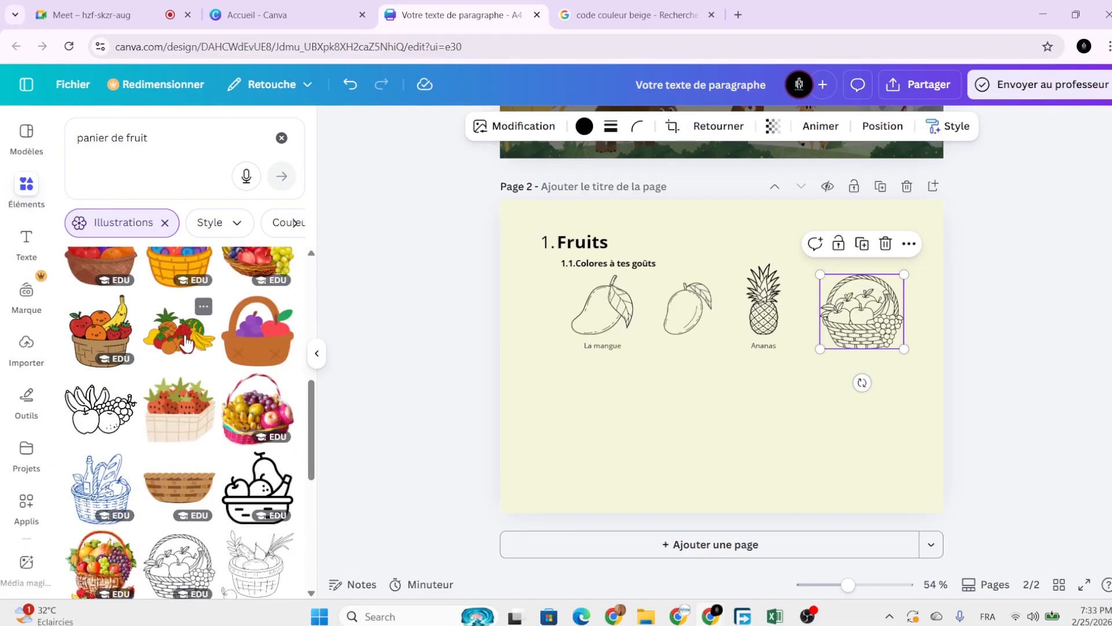
{"action": "scroll", "coordinate": [185, 343], "scroll_direction": "up", "scroll_amount": 1}
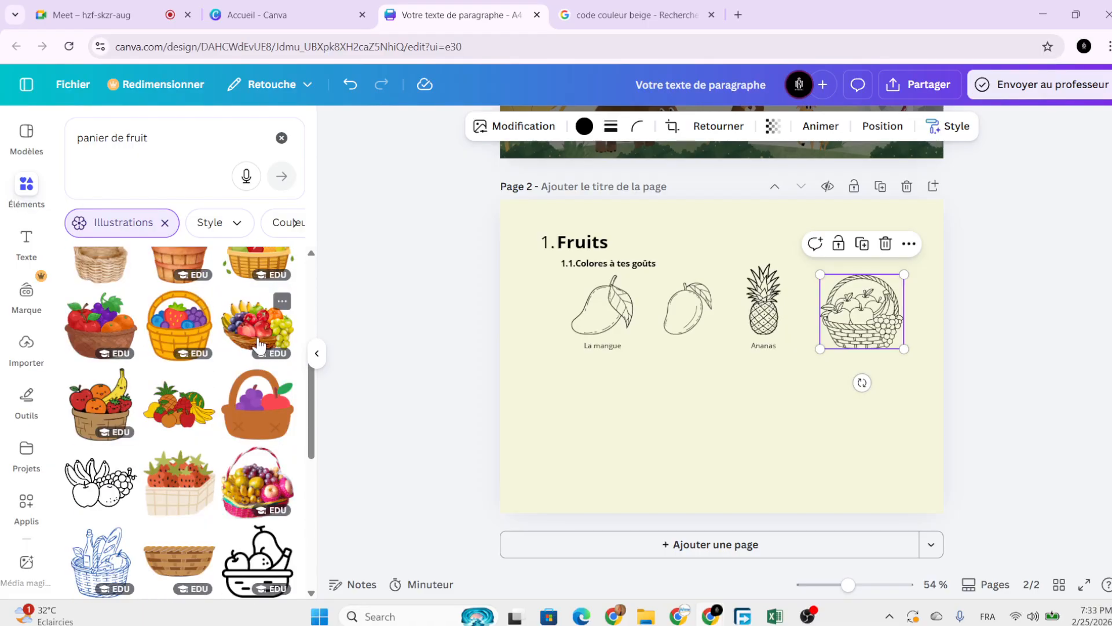
{"action": "scroll", "coordinate": [255, 359], "scroll_direction": "down", "scroll_amount": 6}
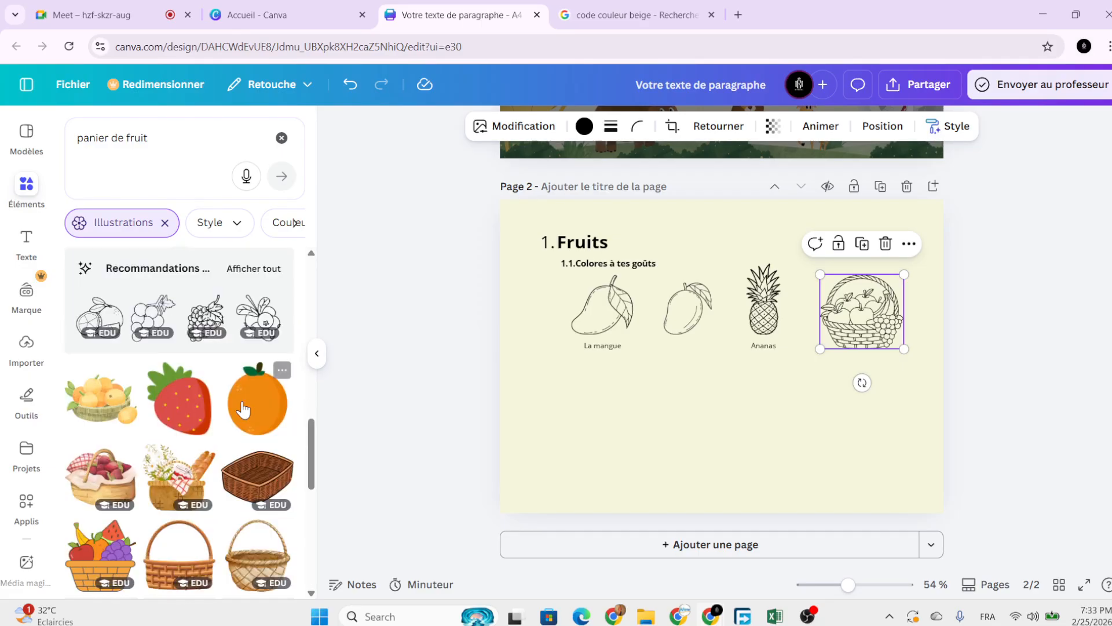
{"action": "scroll", "coordinate": [248, 403], "scroll_direction": "down", "scroll_amount": 10}
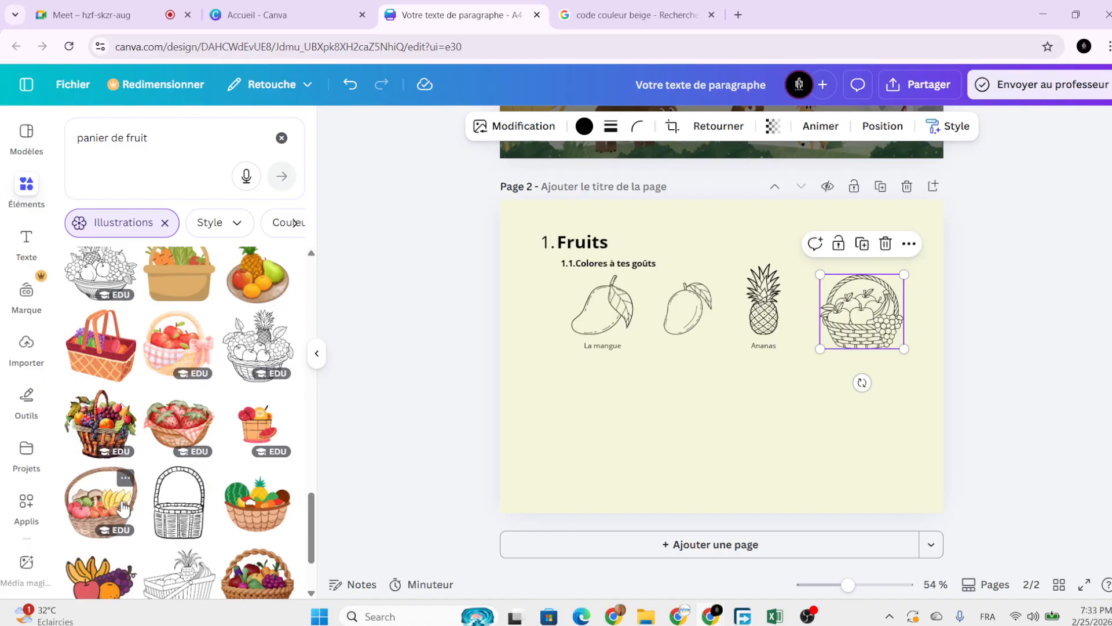
{"action": "left_click", "coordinate": [578, 414]}
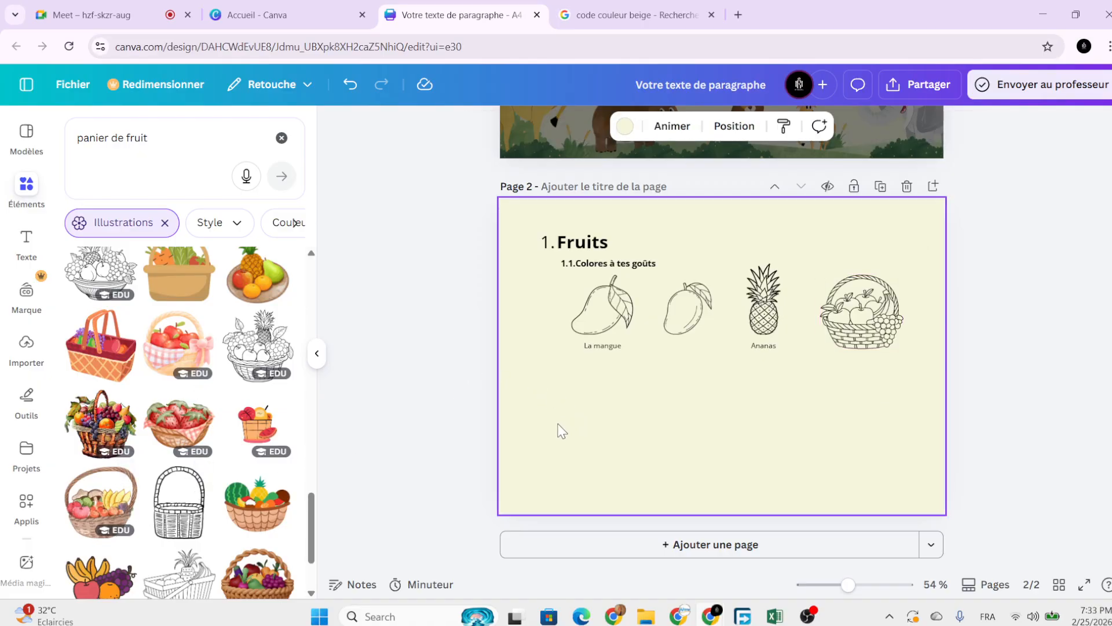
{"action": "scroll", "coordinate": [559, 417], "scroll_direction": "up", "scroll_amount": 5}
Duplicate the 'Colores à tes goûts' heading and move the copy below the fruit drawings.
{"action": "left_click", "coordinate": [504, 204]}
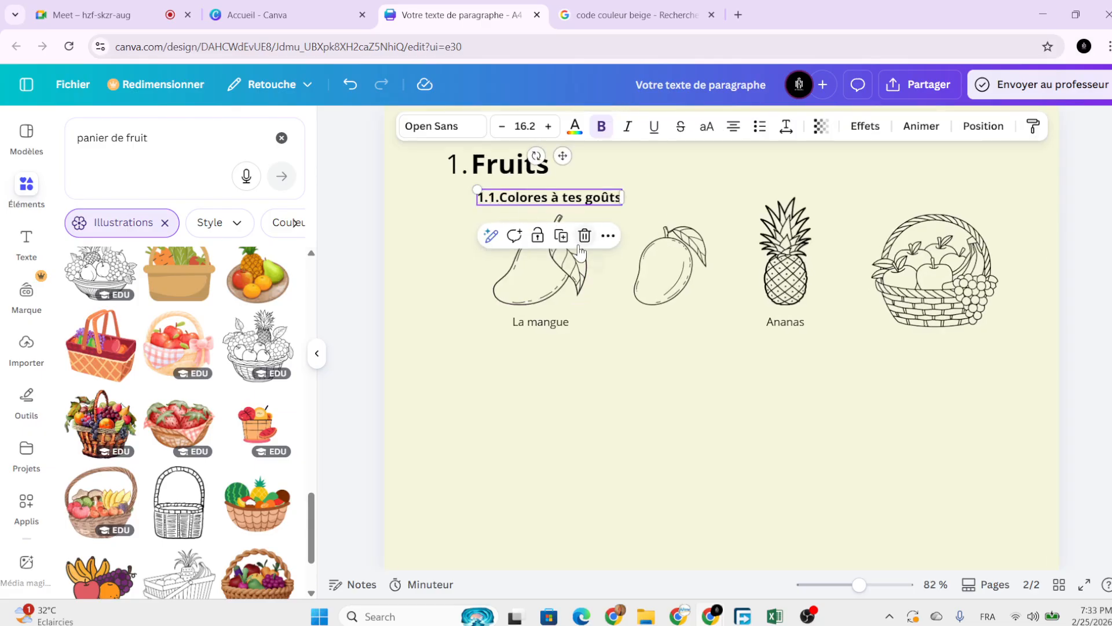
{"action": "left_click", "coordinate": [561, 236]}
{"action": "left_click_drag", "start_coordinate": [568, 243], "coordinate": [568, 406]}
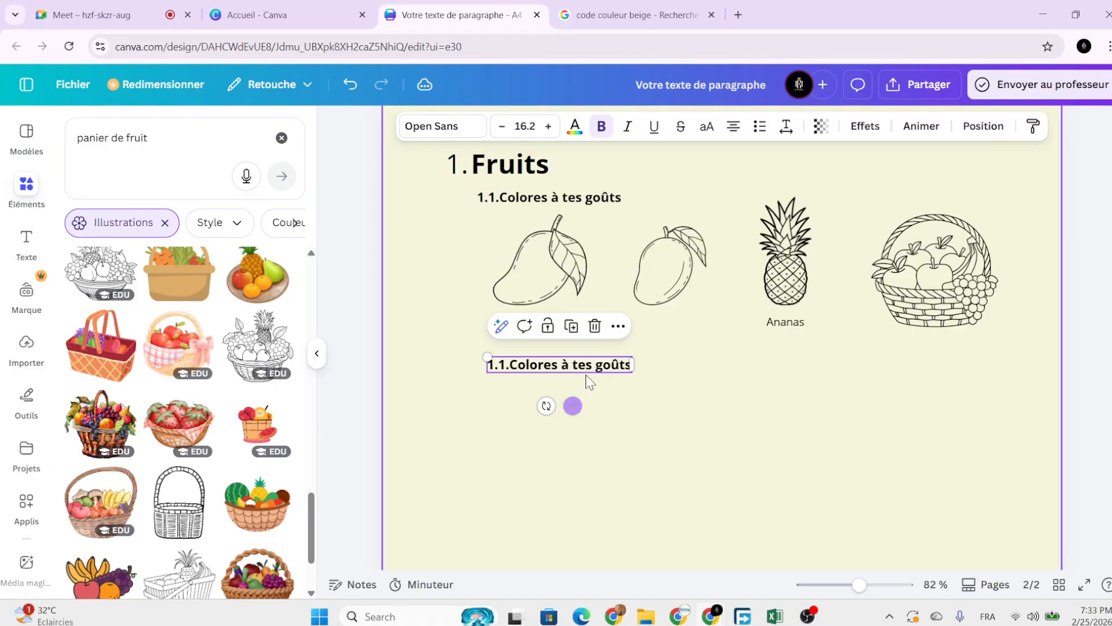
Retype the copied heading as '1.2. Copie le style' and deselect it.
{"action": "double_click", "coordinate": [618, 364]}
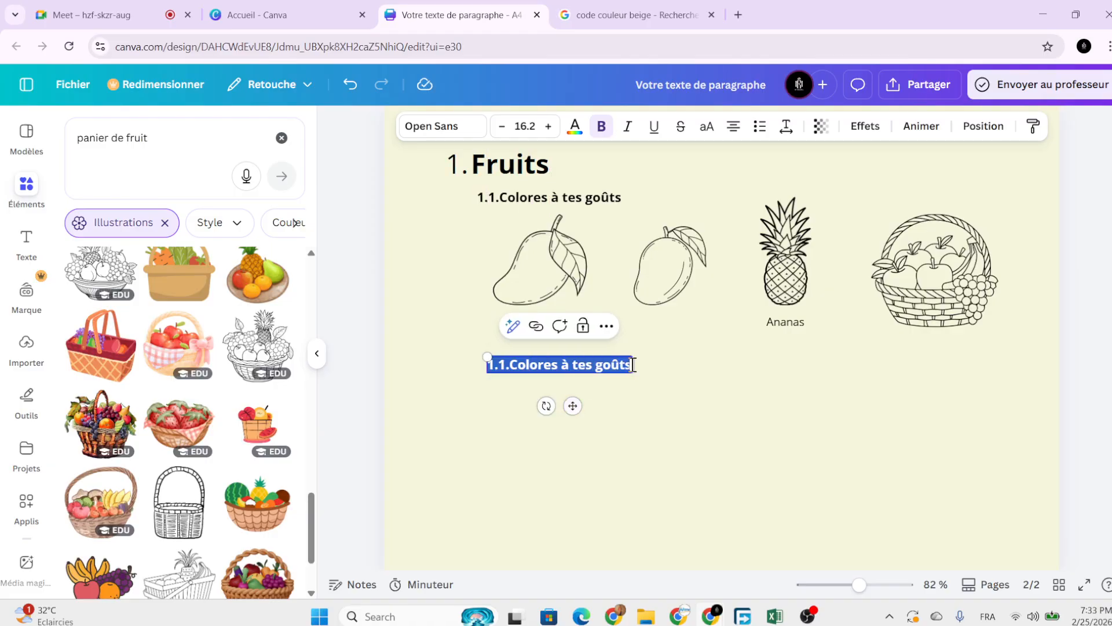
{"action": "type", "text": "1.2."}
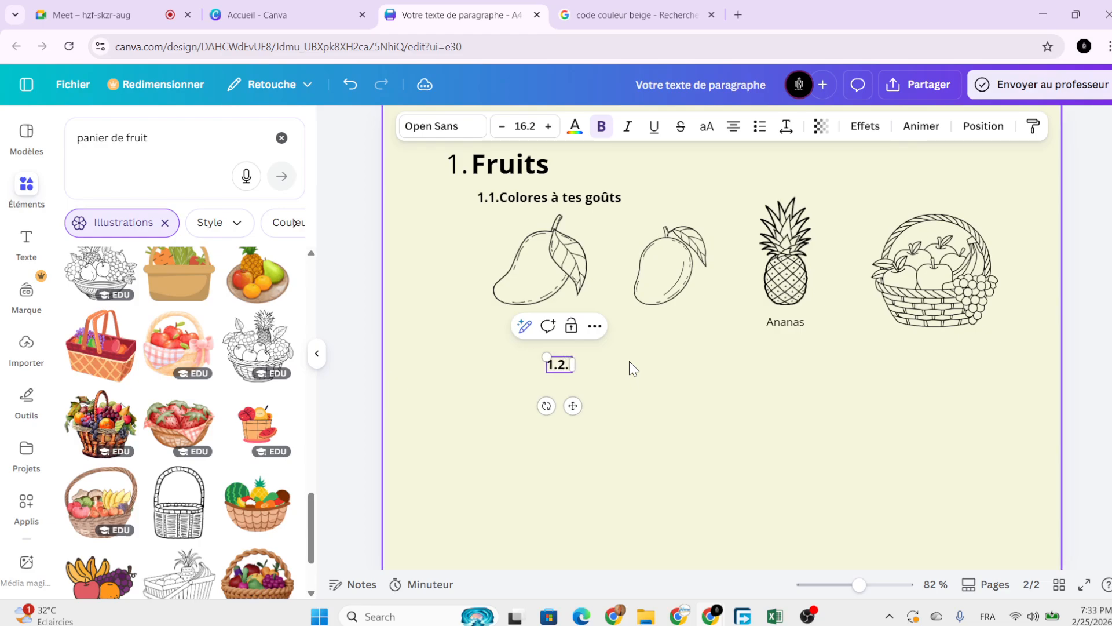
{"action": "key", "text": "Caps_Lock"}
{"action": "type", "text": "C"}
{"action": "key", "text": "Caps_Lock"}
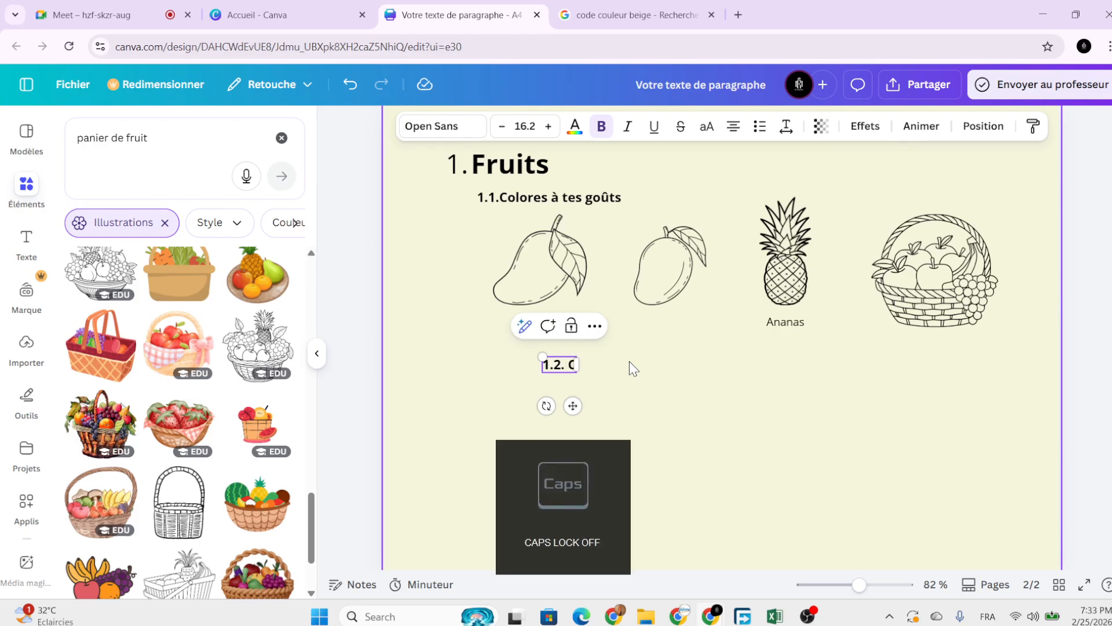
{"action": "type", "text": "opie le s"}
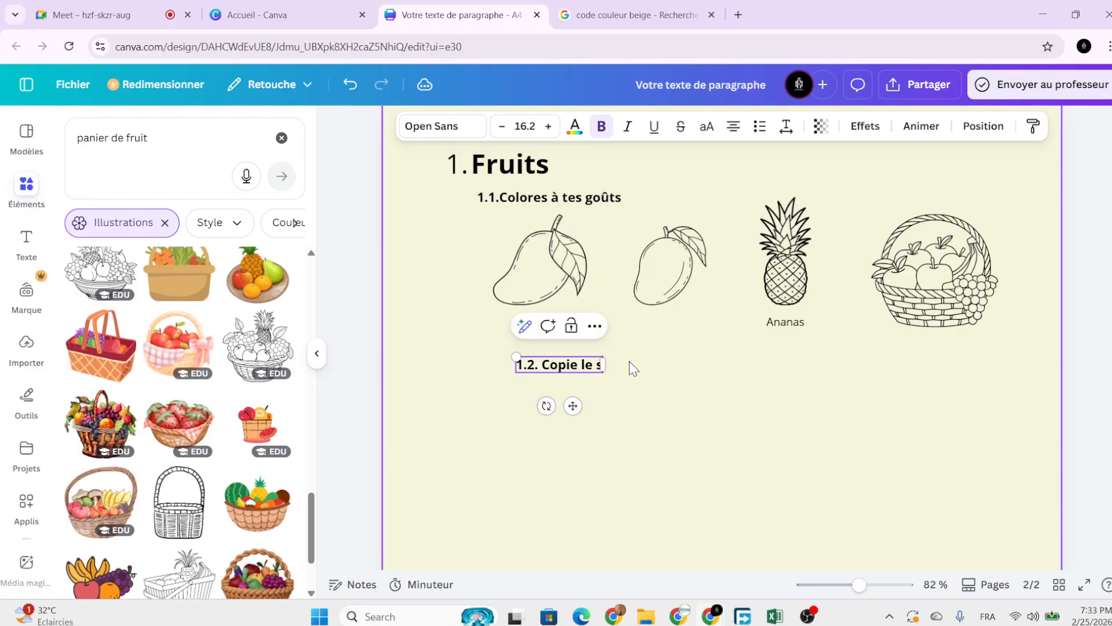
{"action": "type", "text": "tyle"}
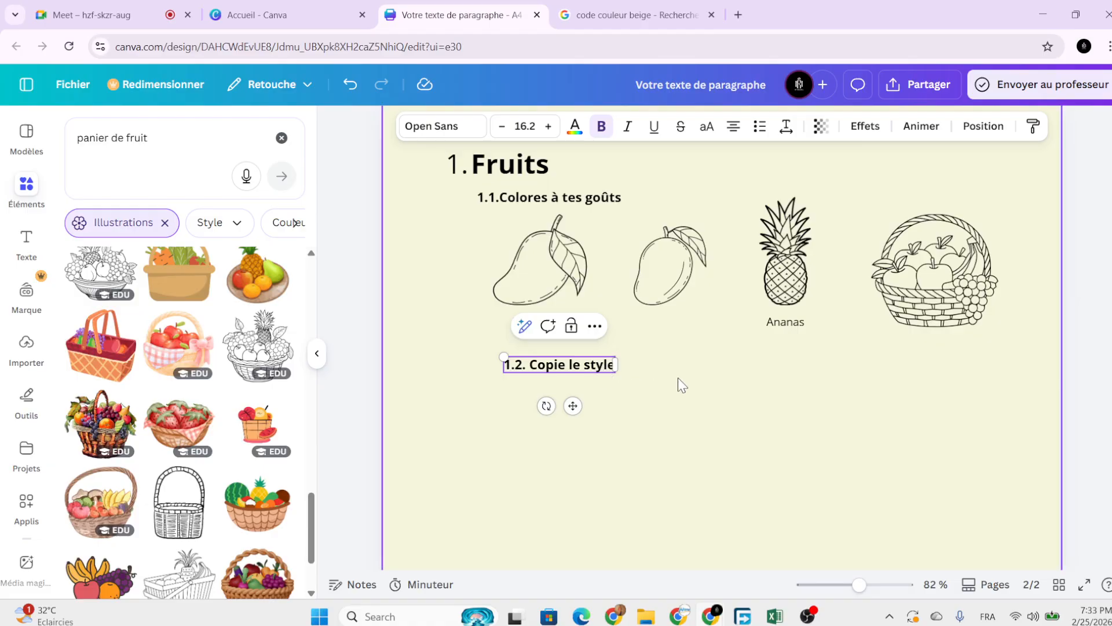
{"action": "left_click", "coordinate": [546, 202]}
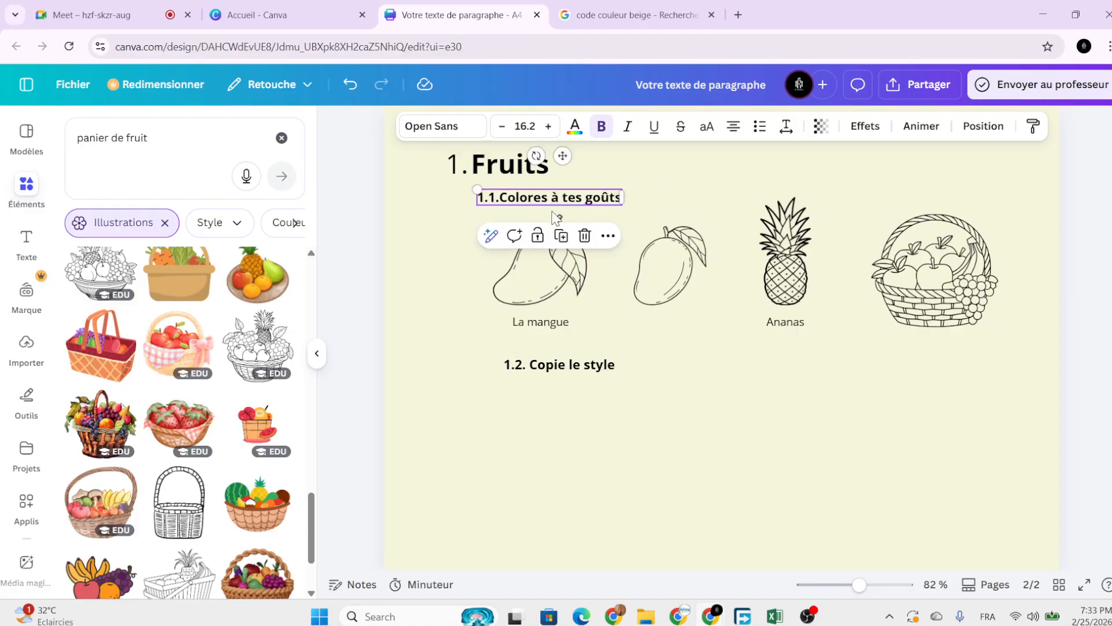
{"action": "left_click", "coordinate": [566, 370]}
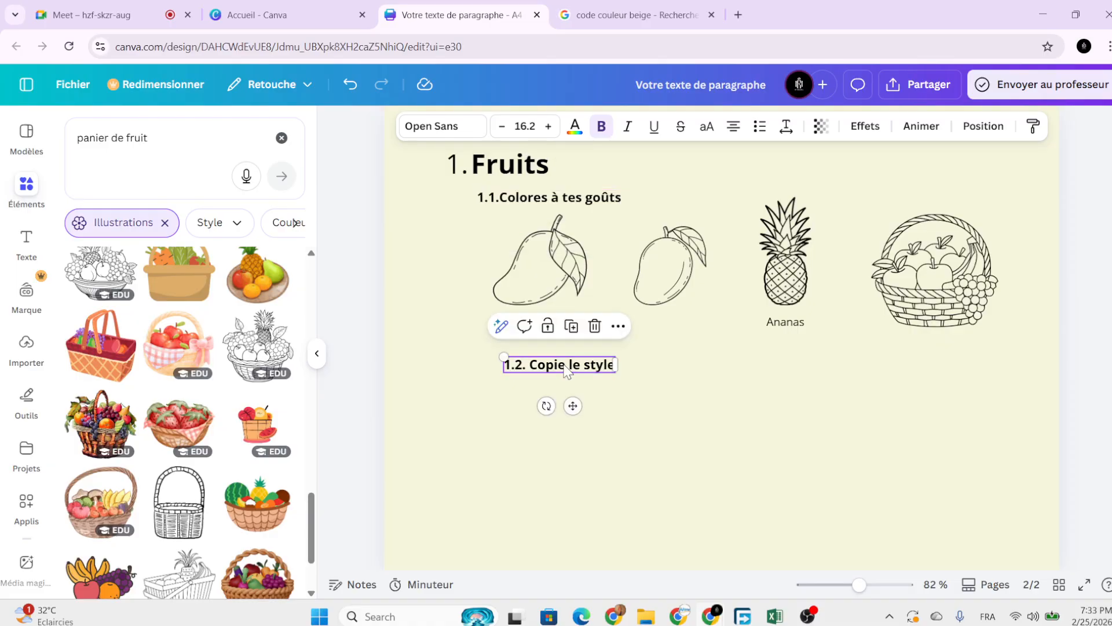
{"action": "left_click", "coordinate": [661, 415]}
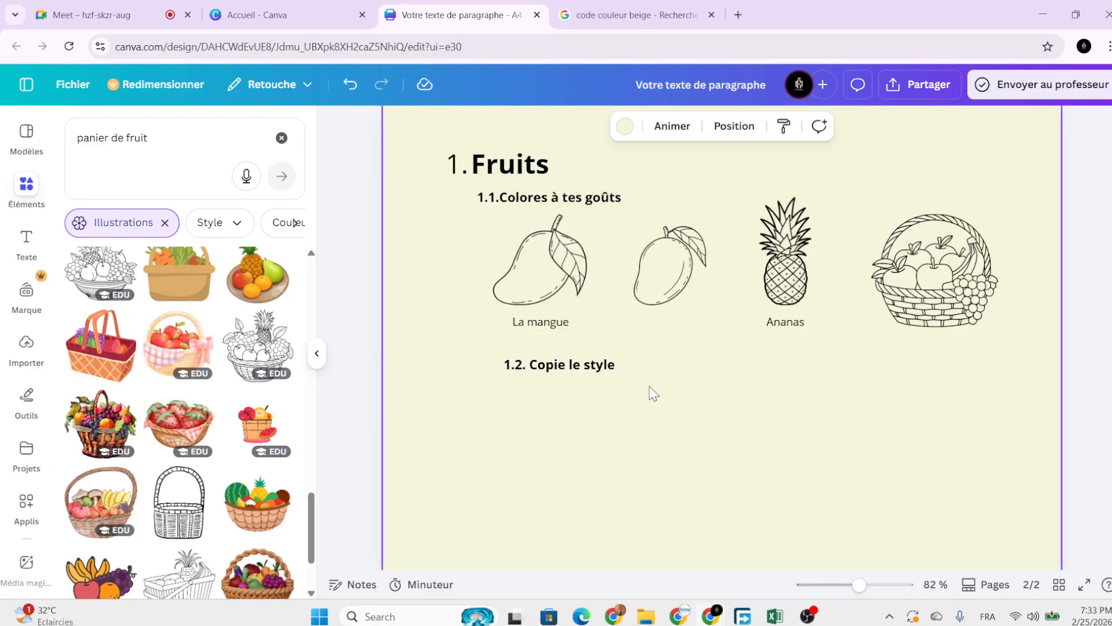
Search the Elements panel for 'fraises'.
{"action": "scroll", "coordinate": [623, 381], "scroll_direction": "down", "scroll_amount": 3}
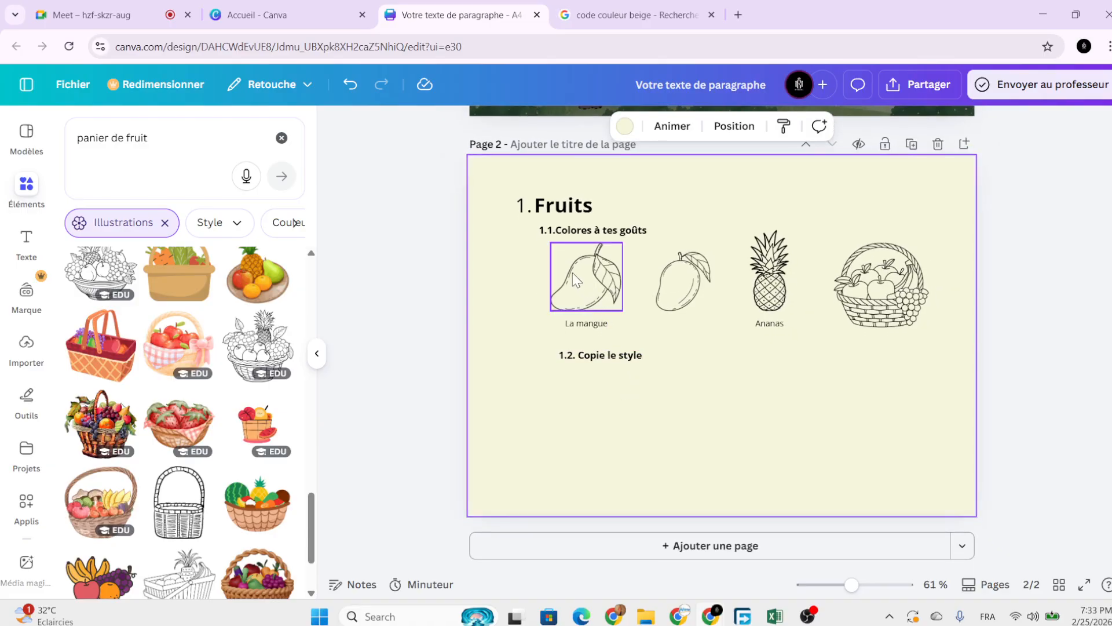
{"action": "scroll", "coordinate": [261, 443], "scroll_direction": "up", "scroll_amount": 5}
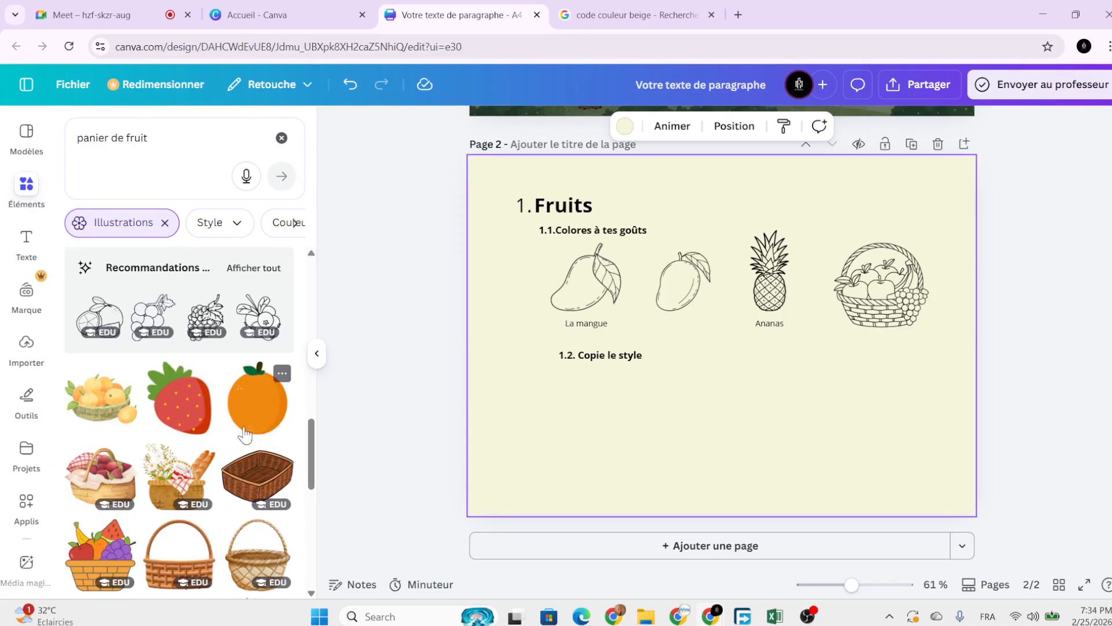
{"action": "scroll", "coordinate": [244, 434], "scroll_direction": "up", "scroll_amount": 1}
{"action": "scroll", "coordinate": [244, 405], "scroll_direction": "down", "scroll_amount": 6}
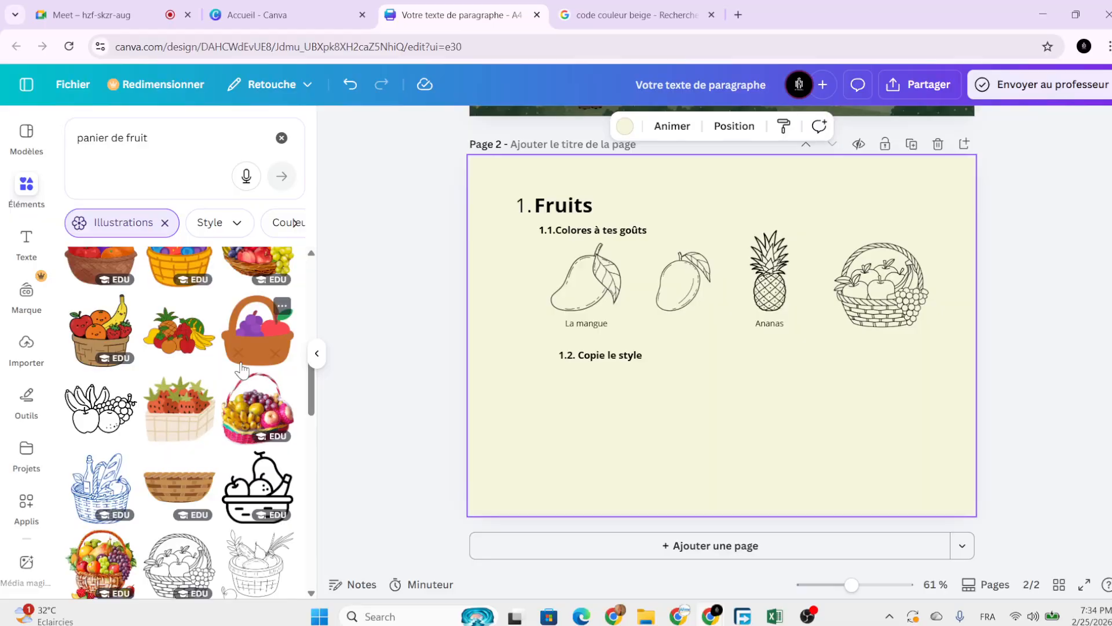
{"action": "scroll", "coordinate": [221, 356], "scroll_direction": "up", "scroll_amount": 8}
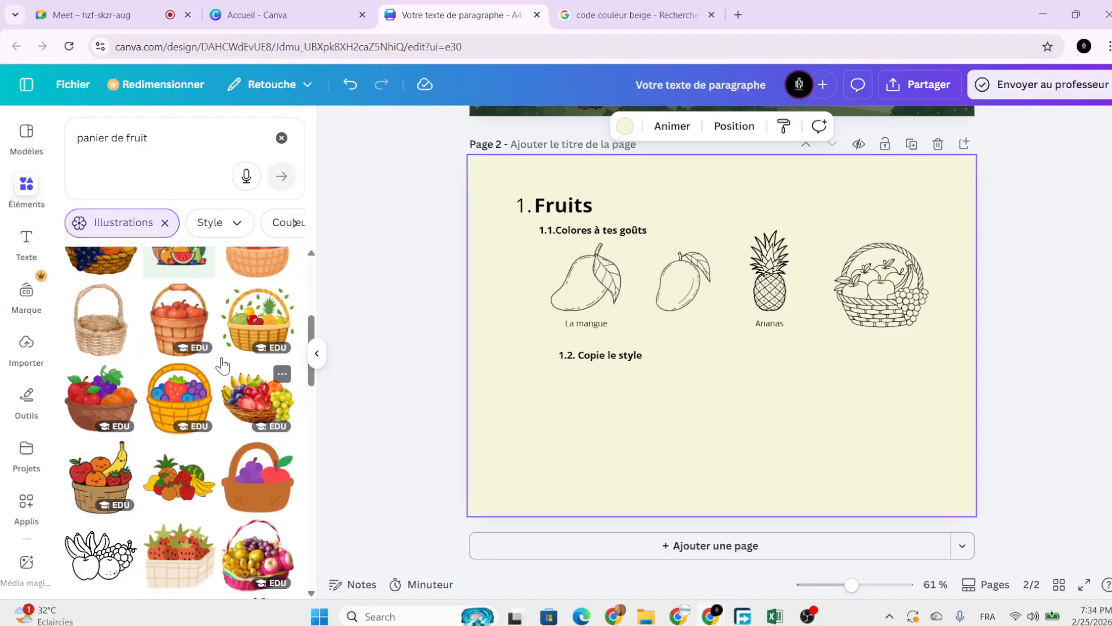
{"action": "triple_click", "coordinate": [198, 148]}
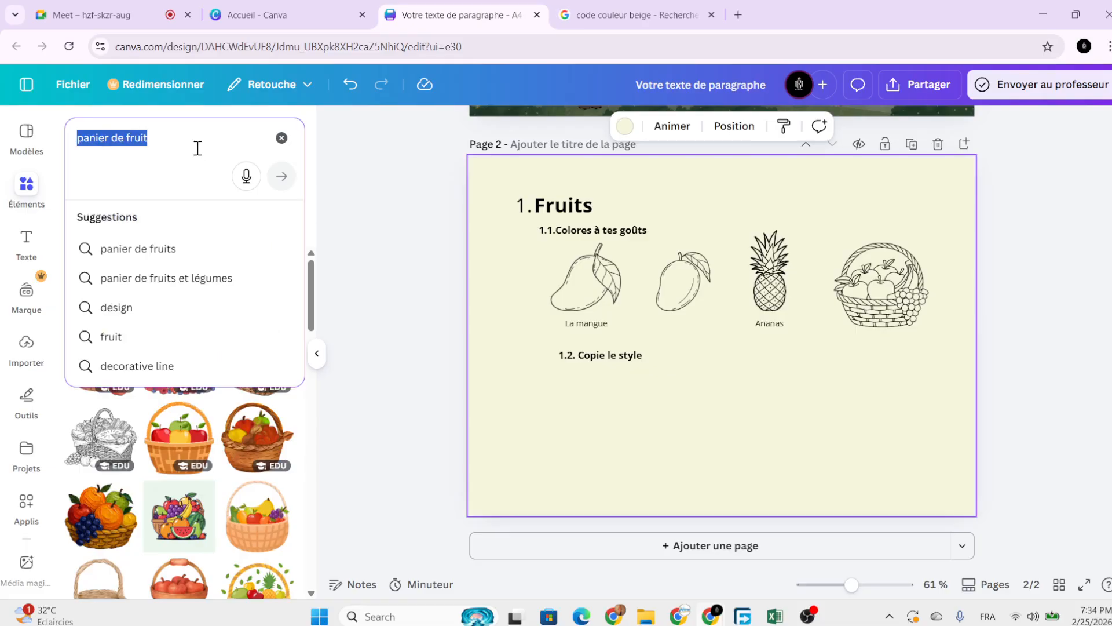
{"action": "type", "text": "fraises"}
{"action": "key", "text": "Return"}
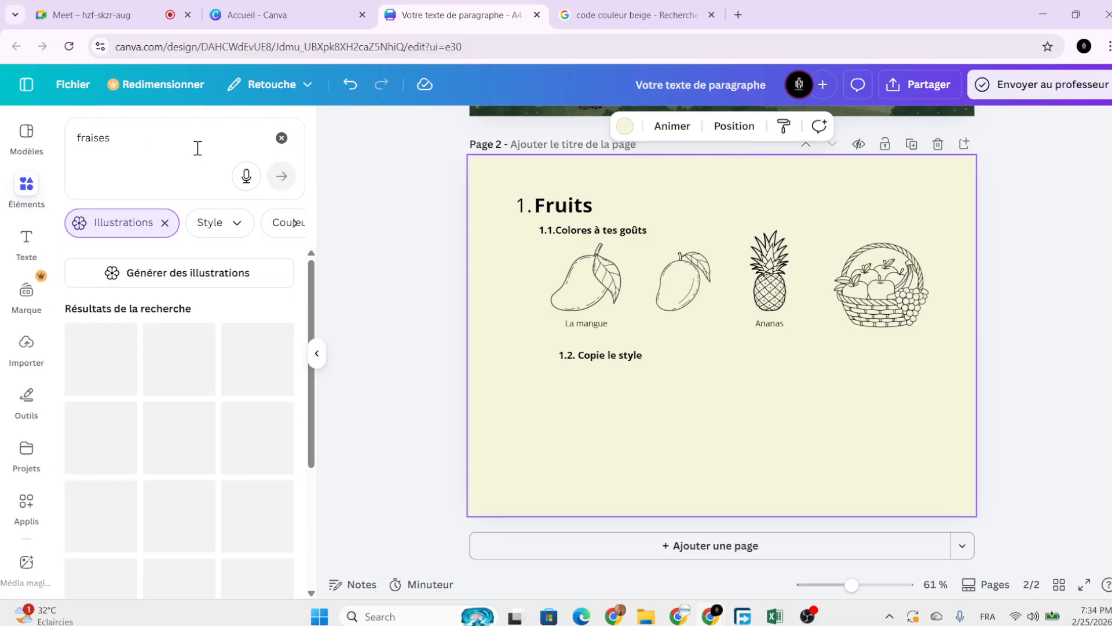
{"action": "scroll", "coordinate": [182, 400], "scroll_direction": "down", "scroll_amount": 2}
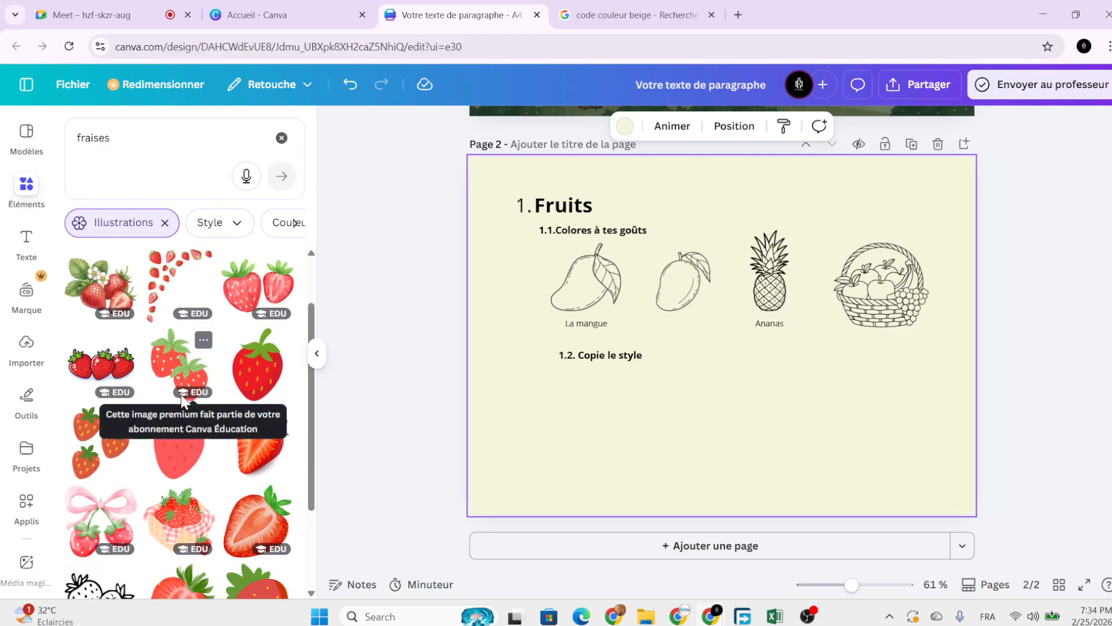
{"action": "scroll", "coordinate": [181, 400], "scroll_direction": "down", "scroll_amount": 1}
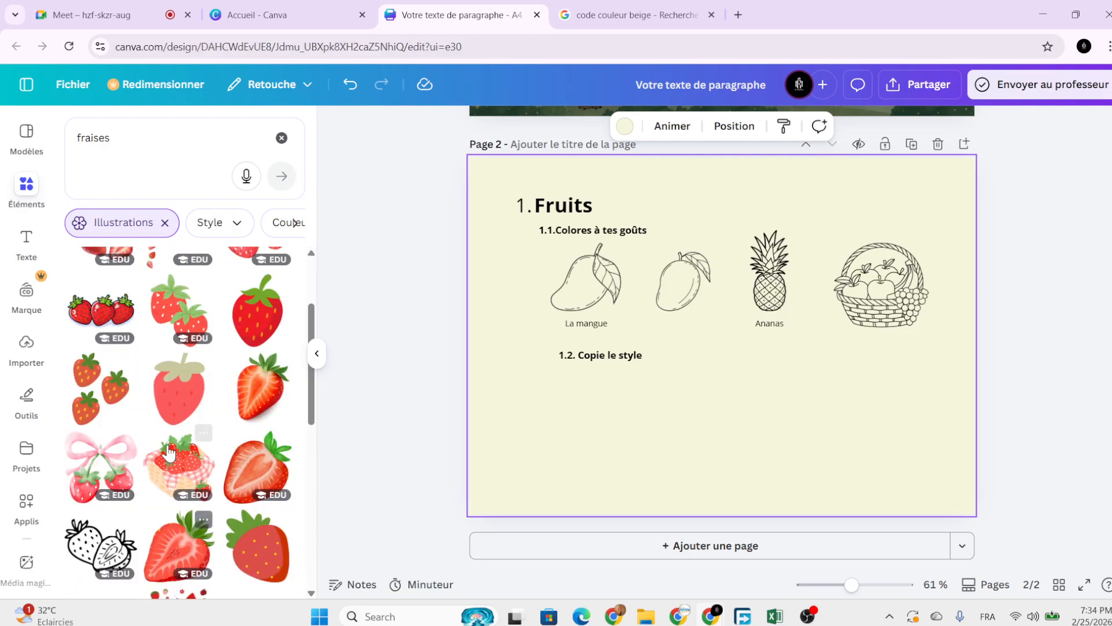
{"action": "scroll", "coordinate": [174, 443], "scroll_direction": "up", "scroll_amount": 3}
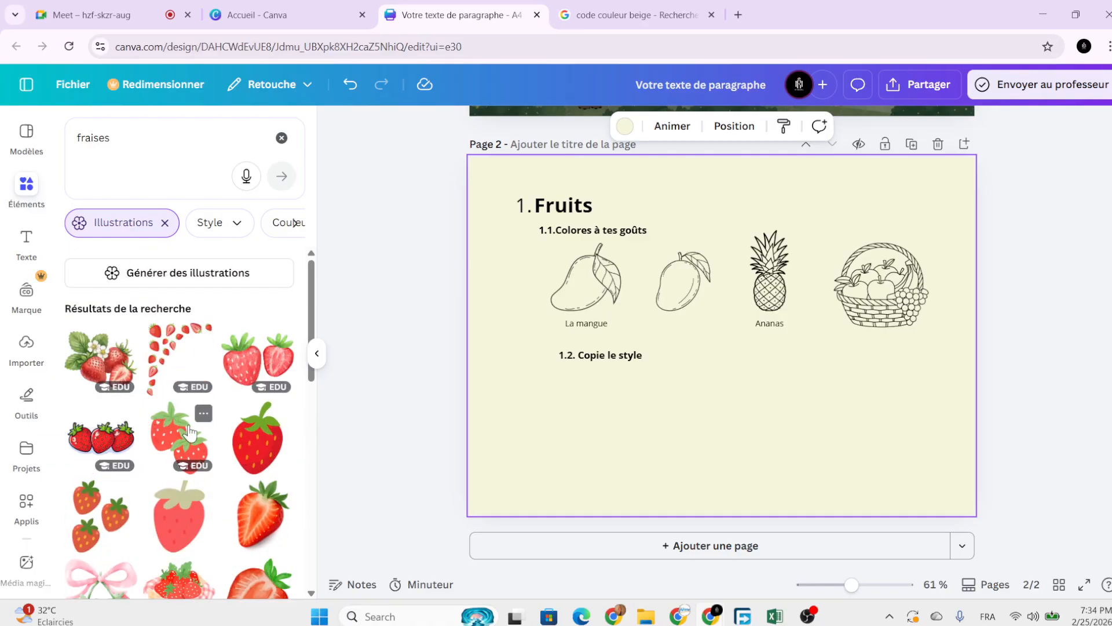
Add a red strawberry illustration under the 1.2 heading and shrink it.
{"action": "left_click", "coordinate": [258, 437]}
{"action": "left_click_drag", "start_coordinate": [705, 344], "coordinate": [611, 458]}
{"action": "left_click_drag", "start_coordinate": [658, 509], "coordinate": [584, 418]}
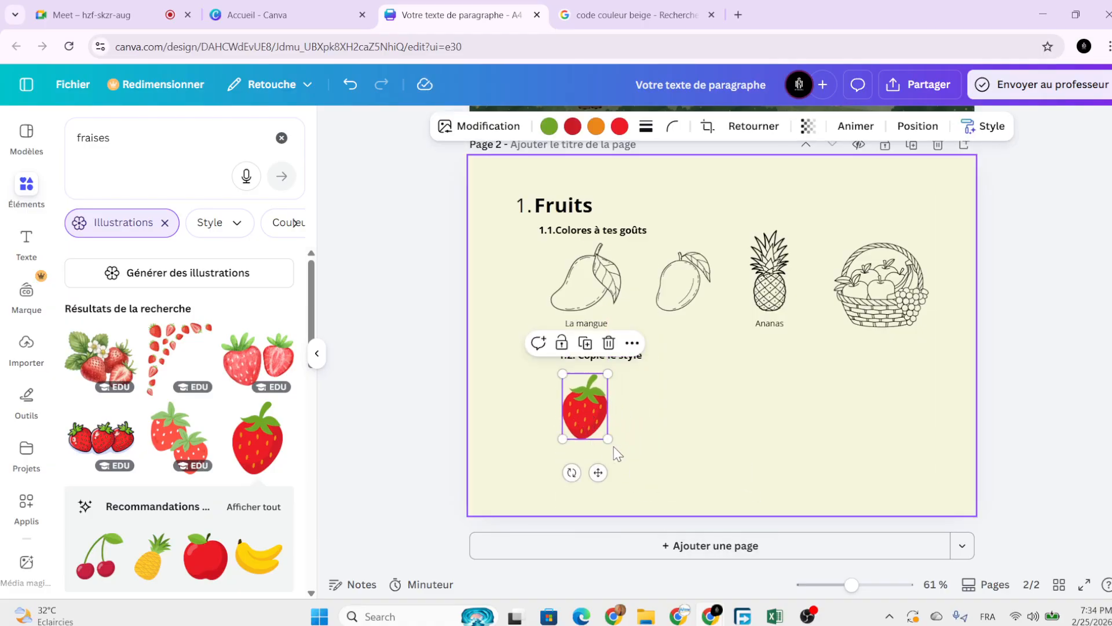
{"action": "left_click", "coordinate": [632, 392]}
Duplicate the strawberry and place the copy just right of the original.
{"action": "left_click", "coordinate": [583, 377]}
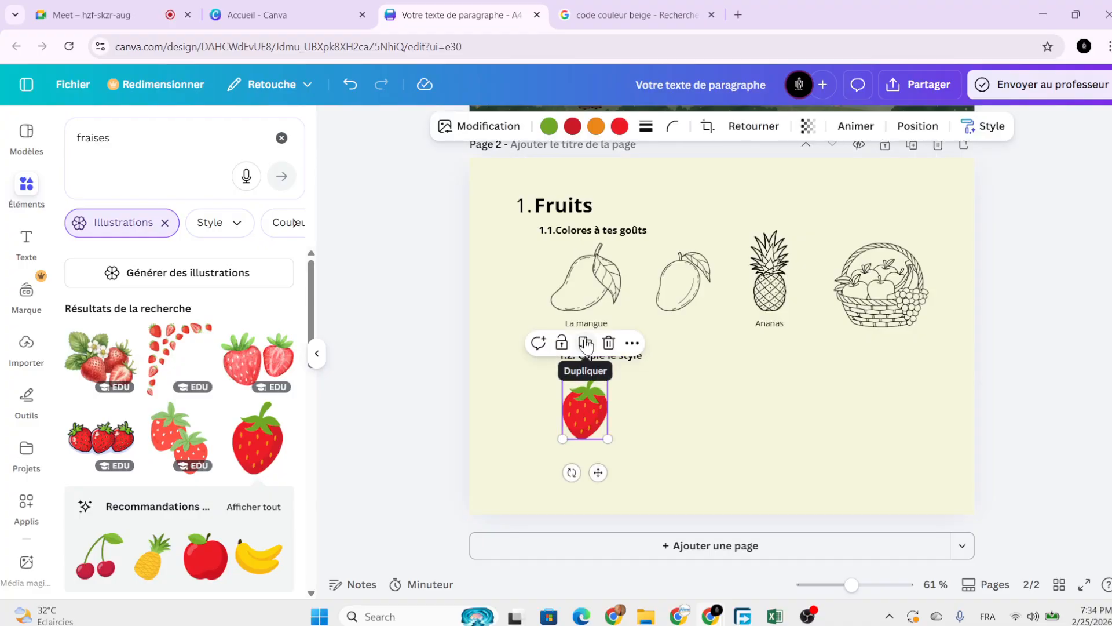
{"action": "left_click", "coordinate": [585, 342]}
{"action": "left_click_drag", "start_coordinate": [602, 430], "coordinate": [665, 420]}
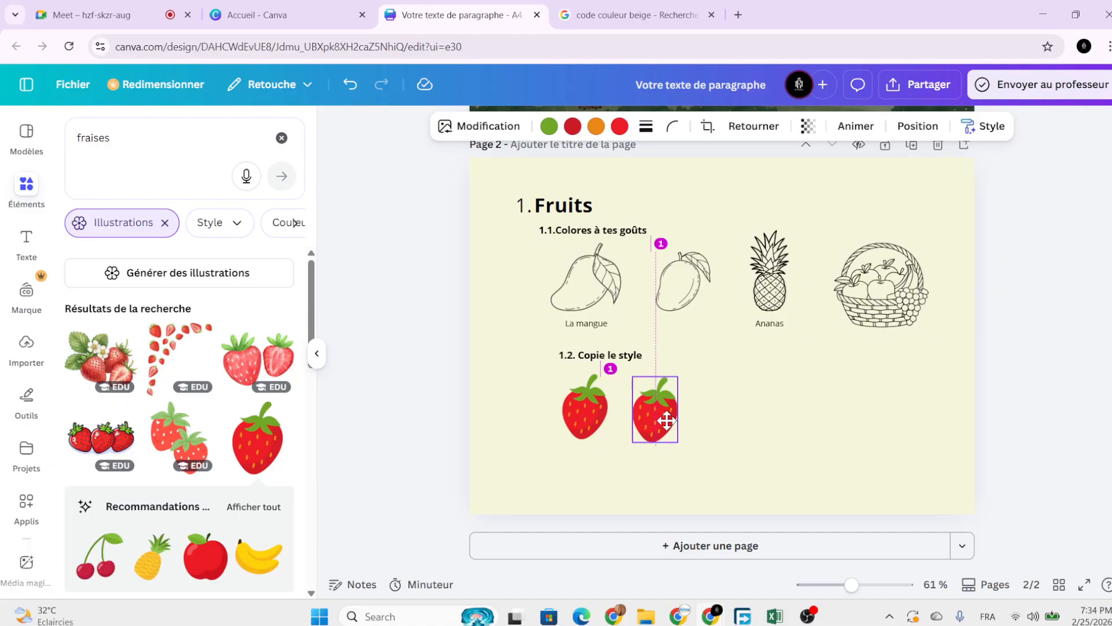
{"action": "left_click_drag", "start_coordinate": [667, 420], "coordinate": [677, 420]}
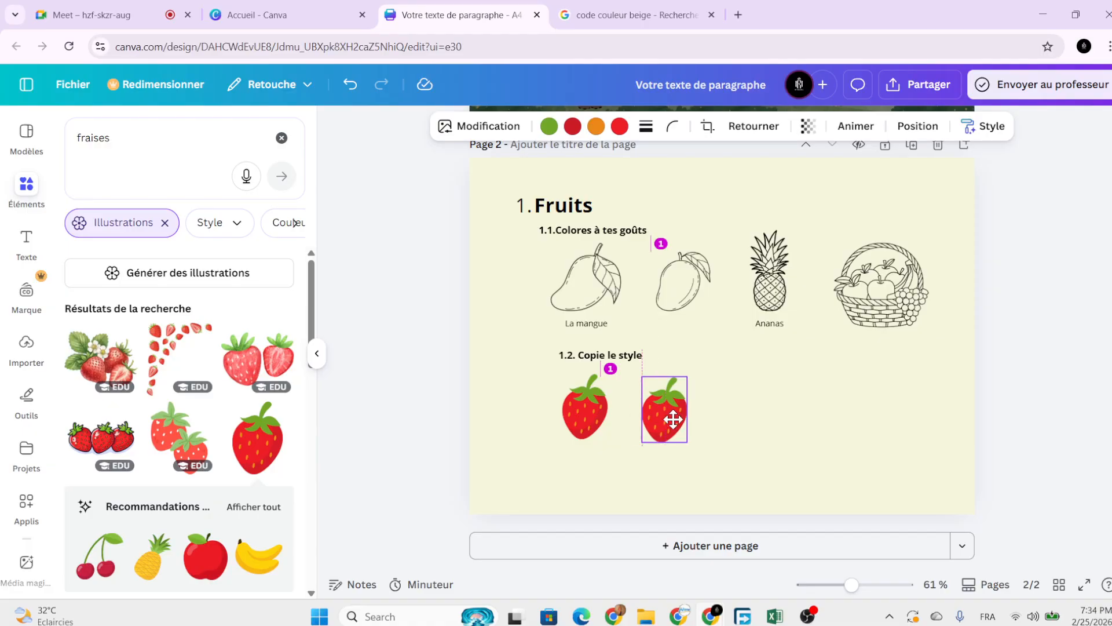
{"action": "left_click", "coordinate": [708, 419]}
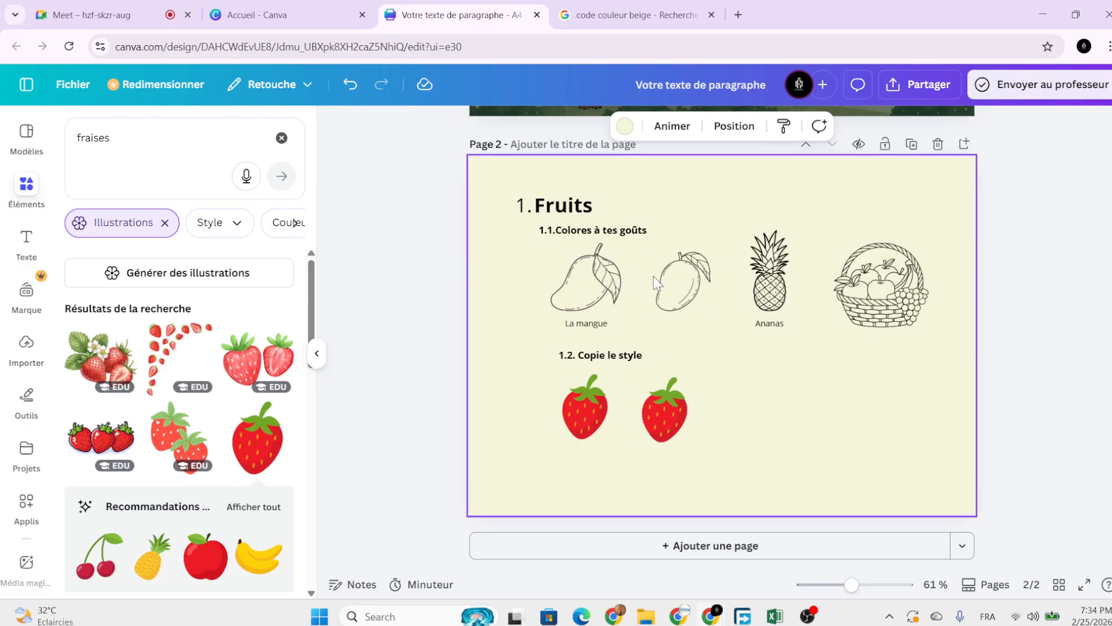
Copy the pineapple's line-art style and apply it to the second strawberry.
{"action": "left_click", "coordinate": [769, 272]}
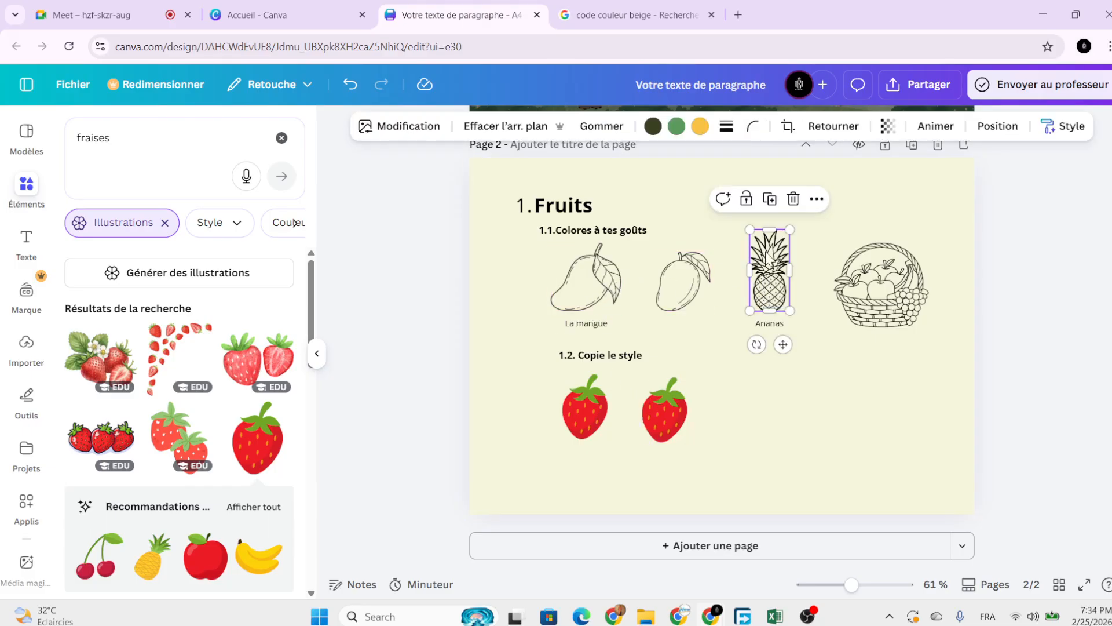
{"action": "left_click", "coordinate": [817, 199]}
{"action": "scroll", "coordinate": [877, 497], "scroll_direction": "down", "scroll_amount": 2}
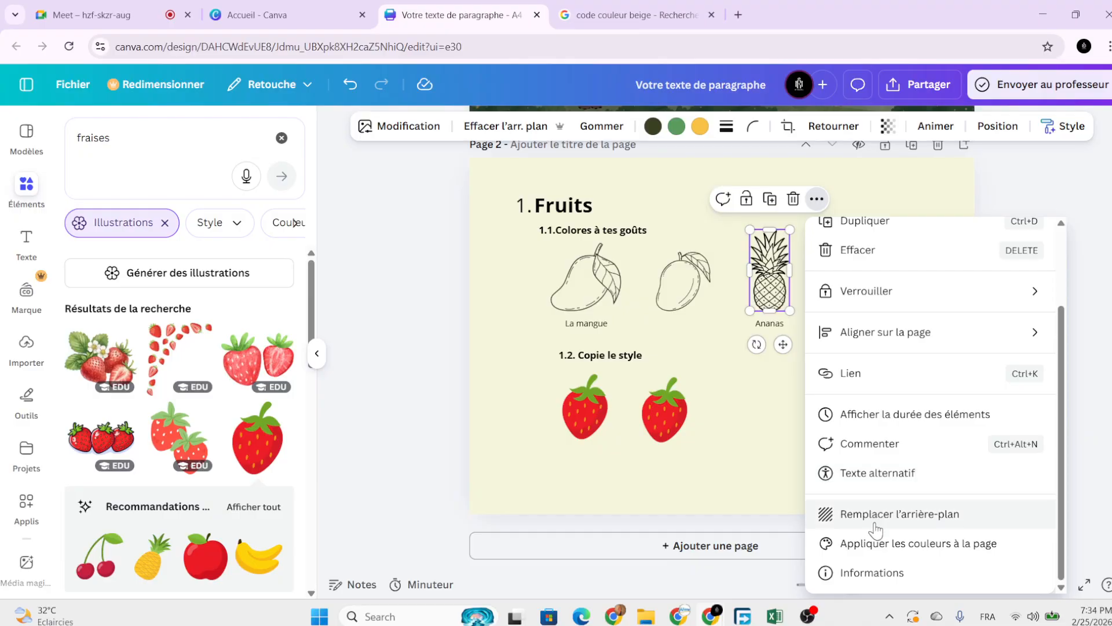
{"action": "scroll", "coordinate": [848, 325], "scroll_direction": "up", "scroll_amount": 2}
{"action": "mouse_move", "coordinate": [854, 268]}
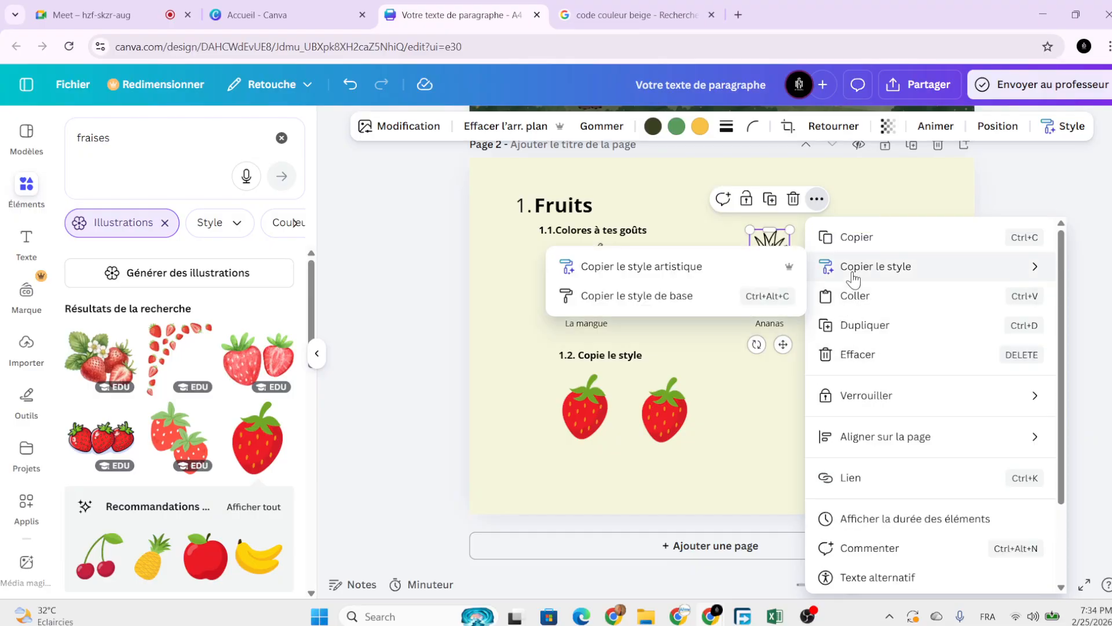
{"action": "left_click", "coordinate": [704, 276]}
{"action": "left_click", "coordinate": [674, 427]}
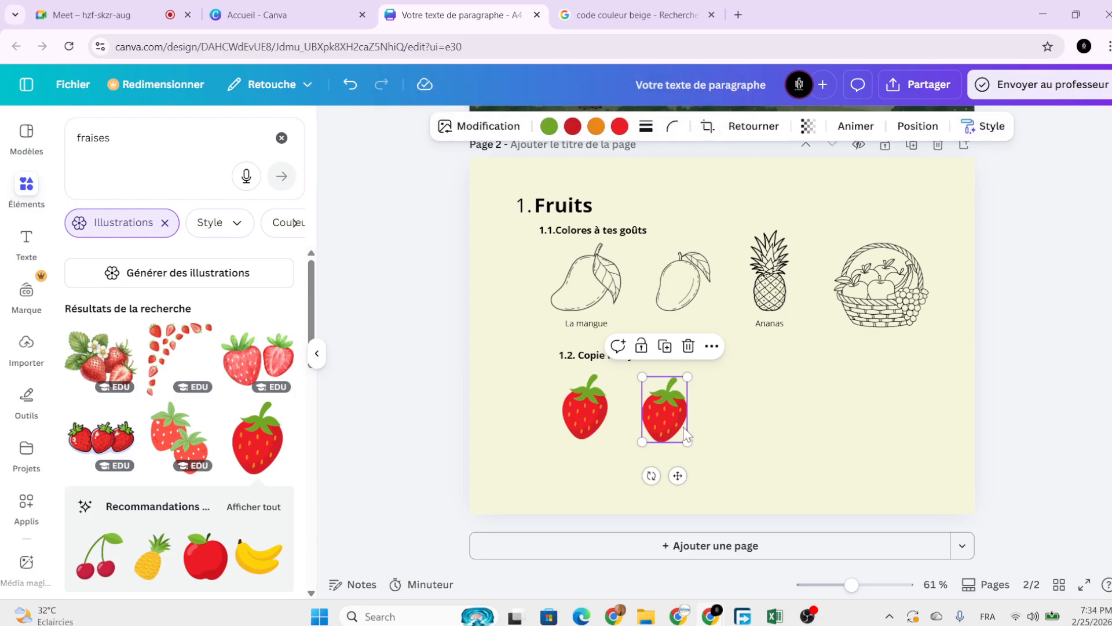
Compare the line-art strawberry with the red one up close, then zoom out to the whole page.
{"action": "scroll", "coordinate": [703, 422], "scroll_direction": "up", "scroll_amount": 3}
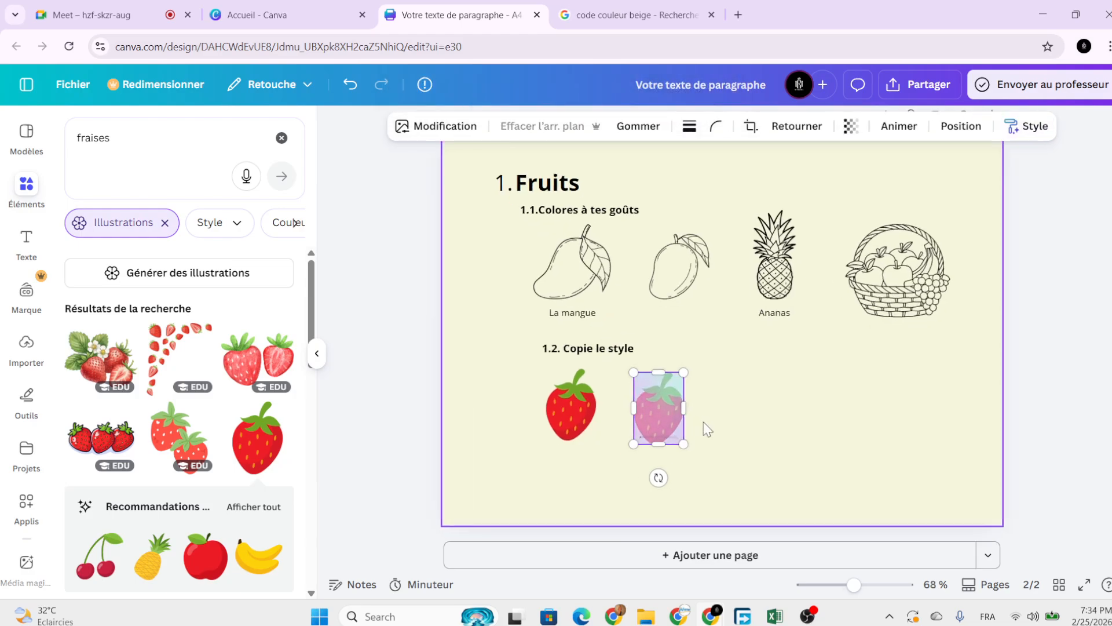
{"action": "scroll", "coordinate": [704, 422], "scroll_direction": "down", "scroll_amount": 1}
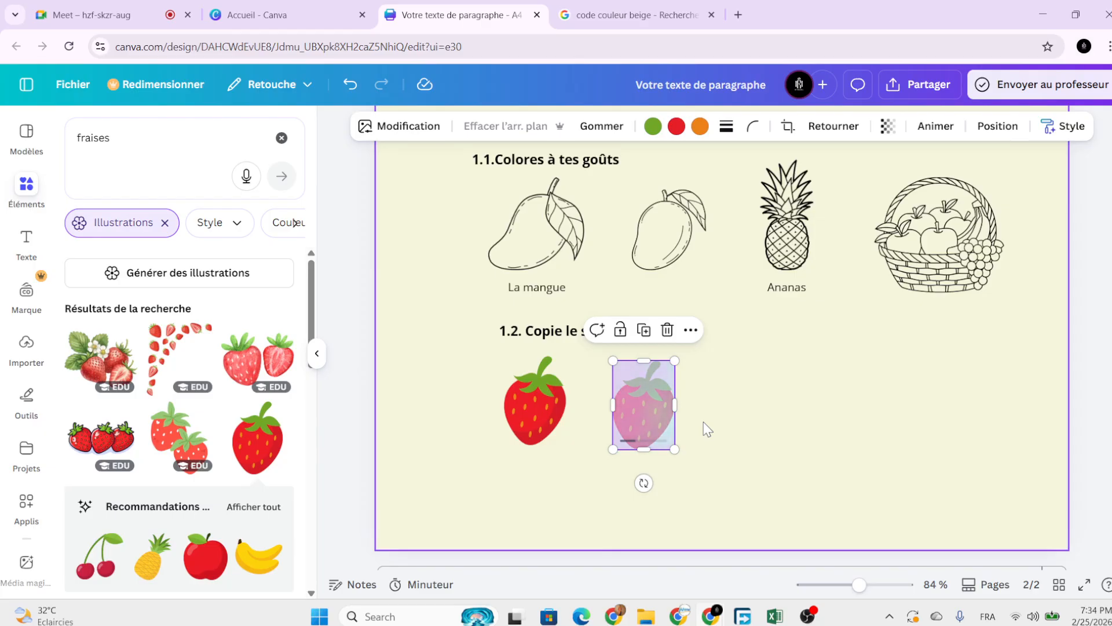
{"action": "scroll", "coordinate": [703, 422], "scroll_direction": "down", "scroll_amount": 2}
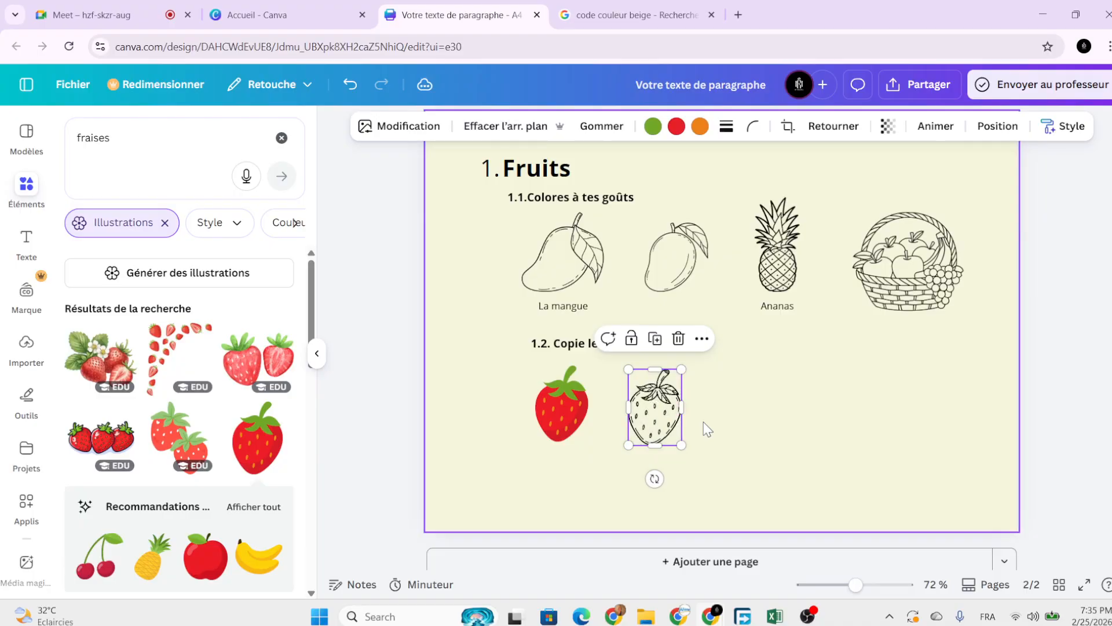
{"action": "scroll", "coordinate": [703, 421], "scroll_direction": "up", "scroll_amount": 3}
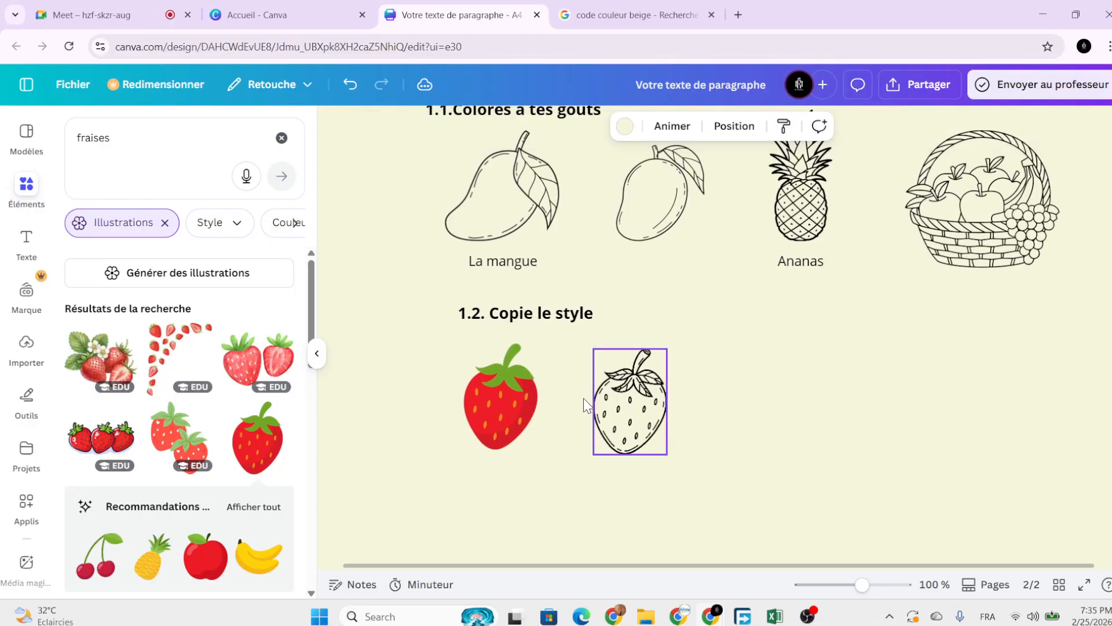
{"action": "left_click", "coordinate": [513, 385]}
{"action": "scroll", "coordinate": [513, 386], "scroll_direction": "up", "scroll_amount": 3}
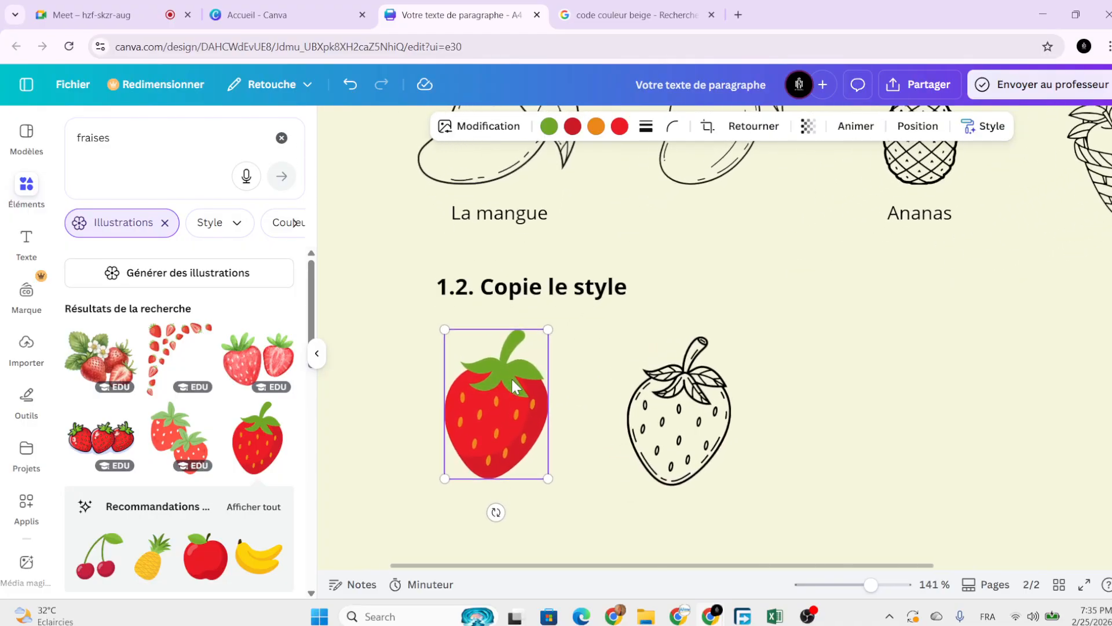
{"action": "left_click", "coordinate": [704, 426]}
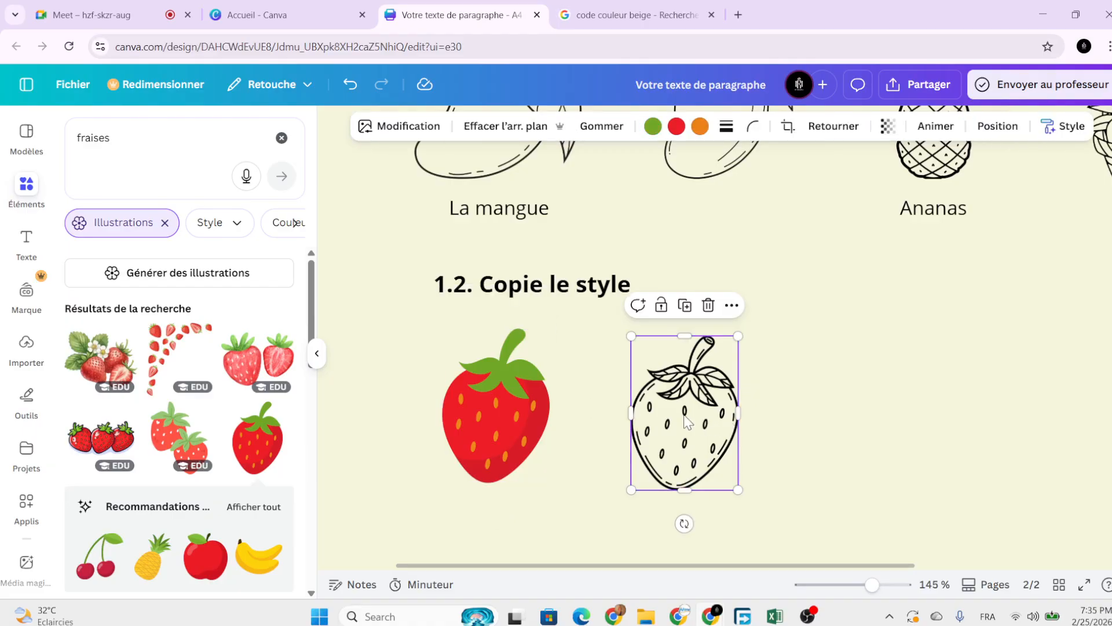
{"action": "scroll", "coordinate": [633, 418], "scroll_direction": "up", "scroll_amount": 5}
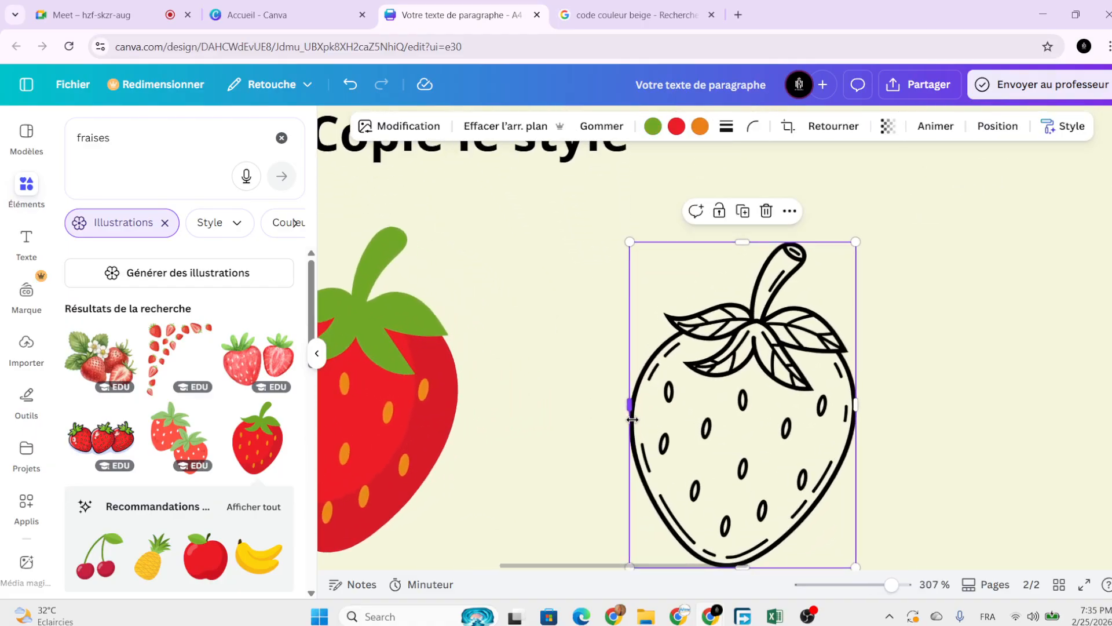
{"action": "scroll", "coordinate": [633, 419], "scroll_direction": "left", "scroll_amount": 3}
{"action": "scroll", "coordinate": [632, 419], "scroll_direction": "down", "scroll_amount": 1}
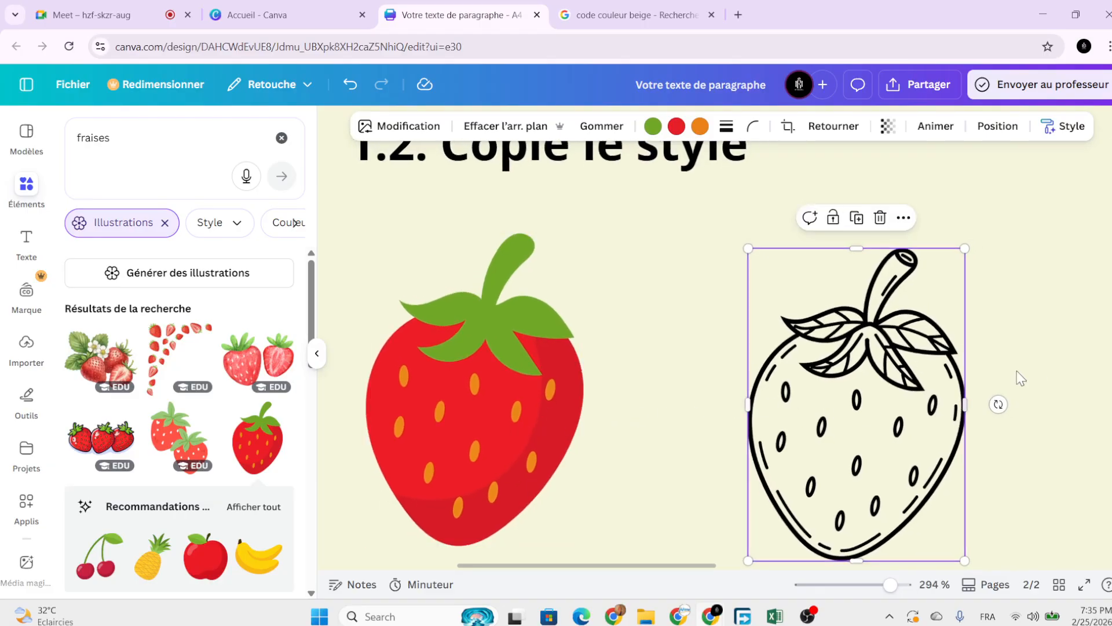
{"action": "left_click", "coordinate": [1030, 359]}
{"action": "scroll", "coordinate": [1025, 365], "scroll_direction": "down", "scroll_amount": 5}
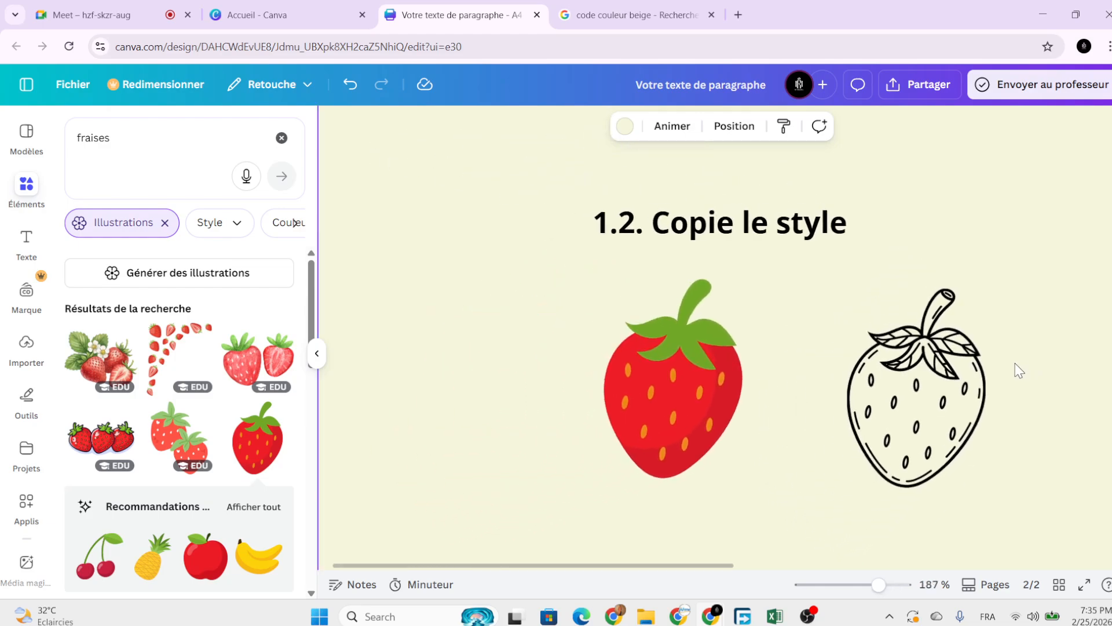
{"action": "scroll", "coordinate": [984, 370], "scroll_direction": "down", "scroll_amount": 3}
{"action": "scroll", "coordinate": [940, 373], "scroll_direction": "down", "scroll_amount": 4}
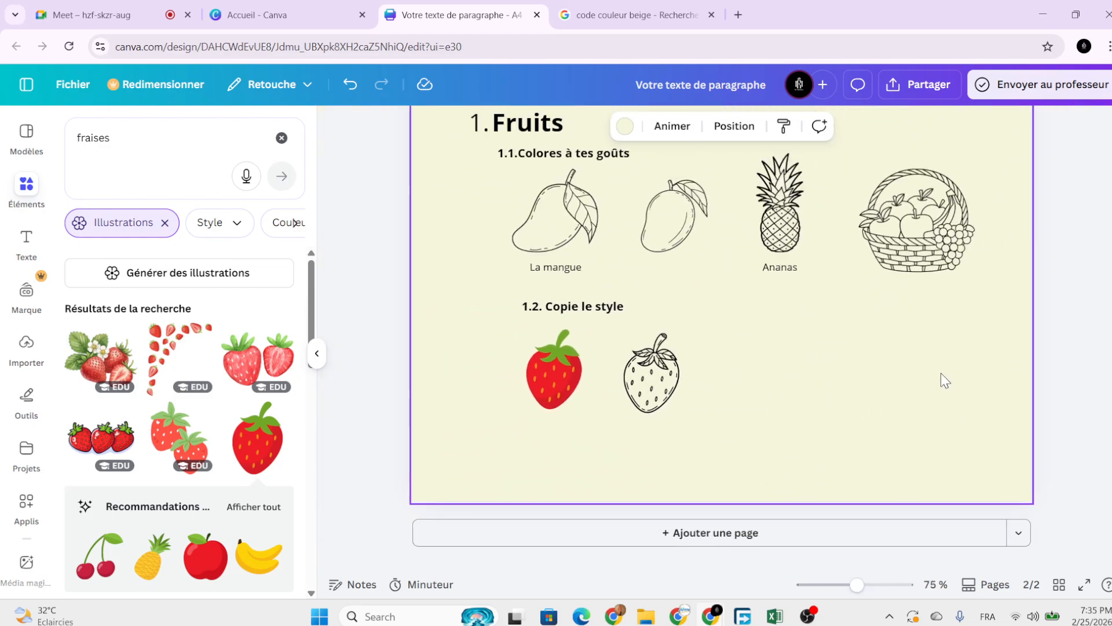
{"action": "scroll", "coordinate": [938, 371], "scroll_direction": "down", "scroll_amount": 2}
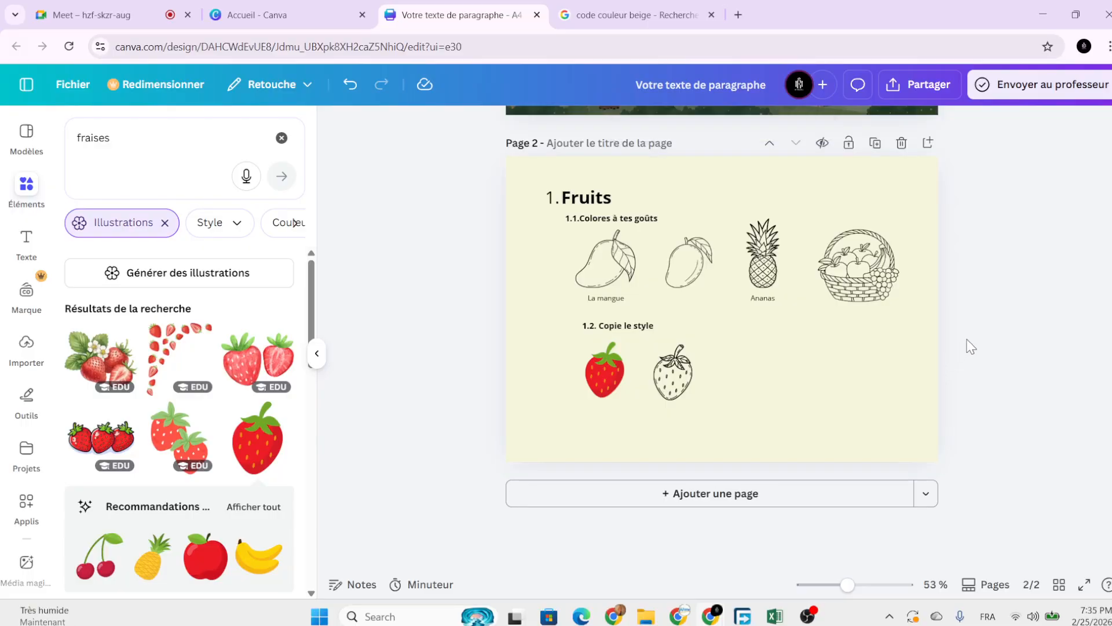
Add a blank third page after the Fruits page and paste the '1. Fruits' heading onto it.
{"action": "left_click", "coordinate": [834, 365]}
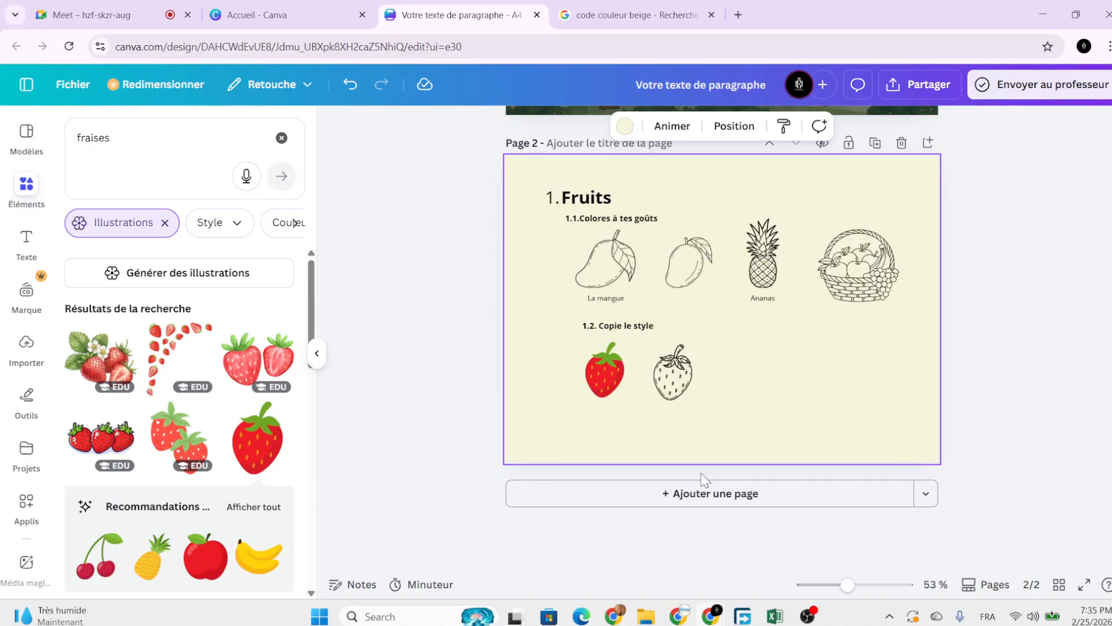
{"action": "left_click", "coordinate": [720, 496]}
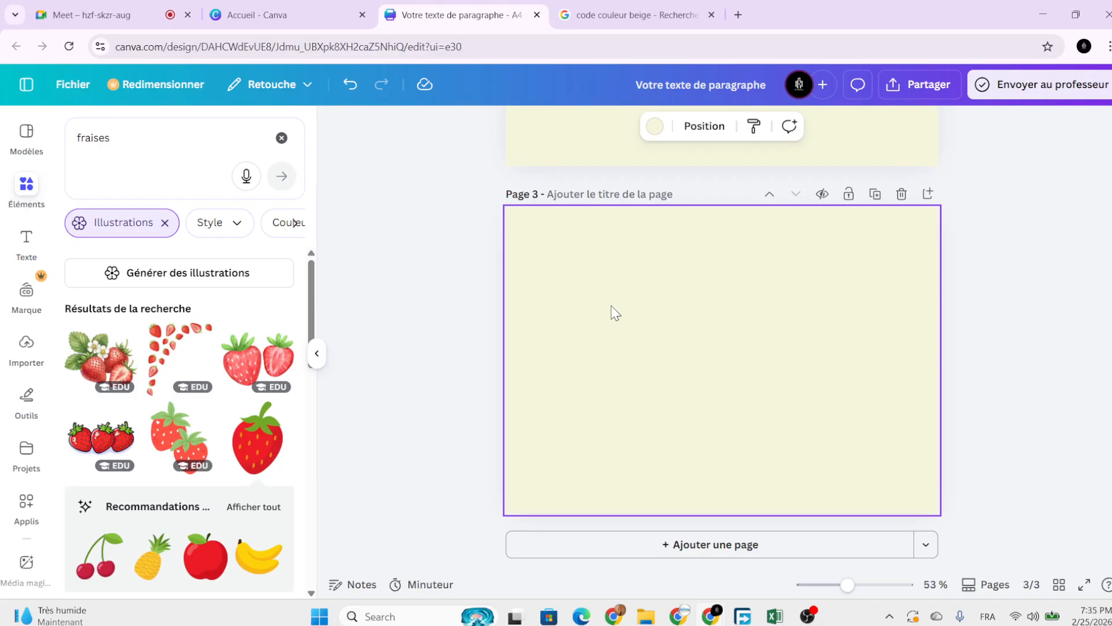
{"action": "scroll", "coordinate": [985, 321], "scroll_direction": "up", "scroll_amount": 10}
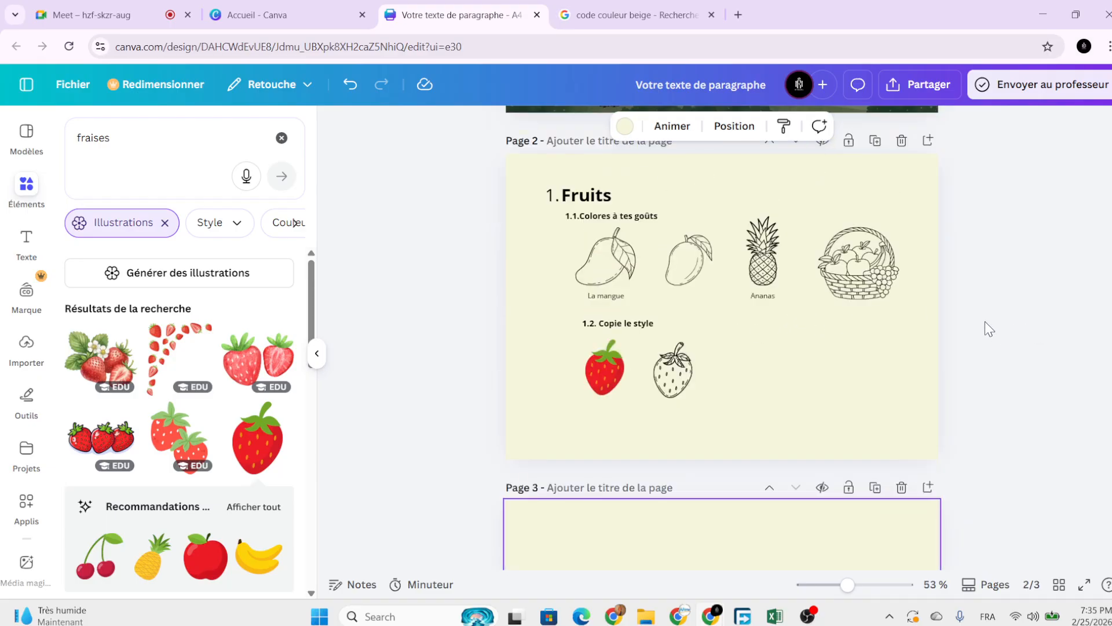
{"action": "scroll", "coordinate": [985, 324], "scroll_direction": "down", "scroll_amount": 10}
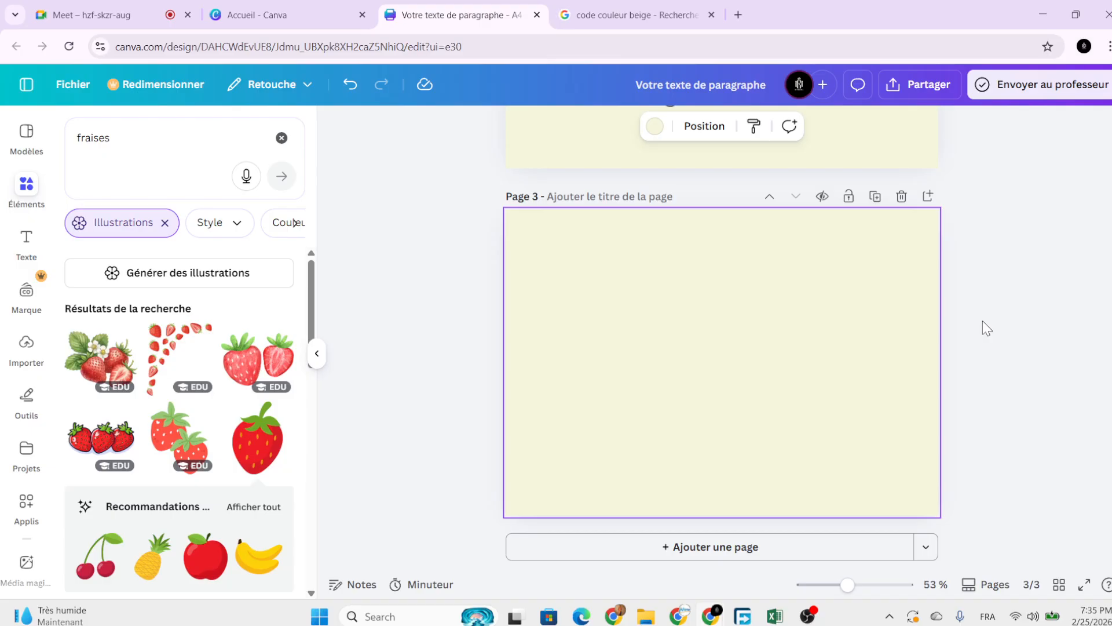
{"action": "scroll", "coordinate": [656, 328], "scroll_direction": "up", "scroll_amount": 5}
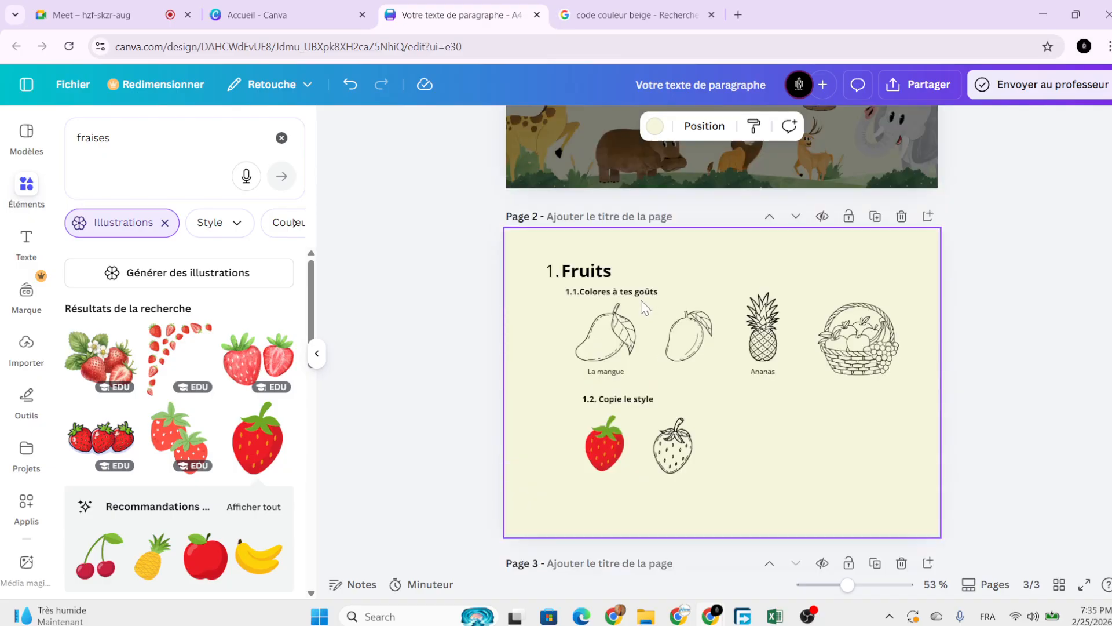
{"action": "left_click", "coordinate": [605, 270]}
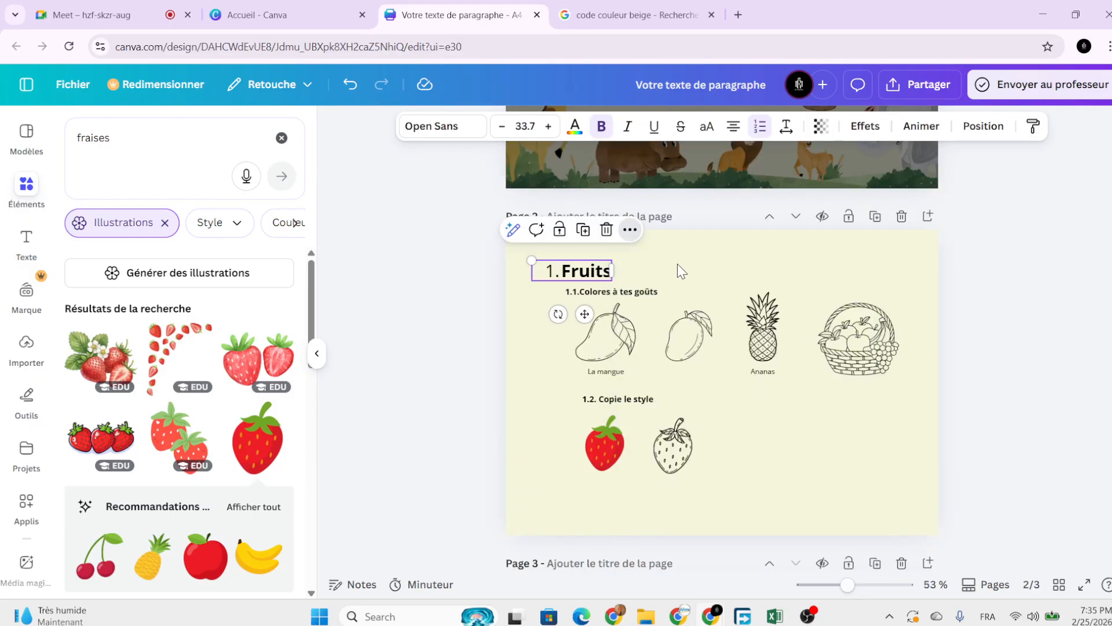
{"action": "scroll", "coordinate": [678, 290], "scroll_direction": "down", "scroll_amount": 4}
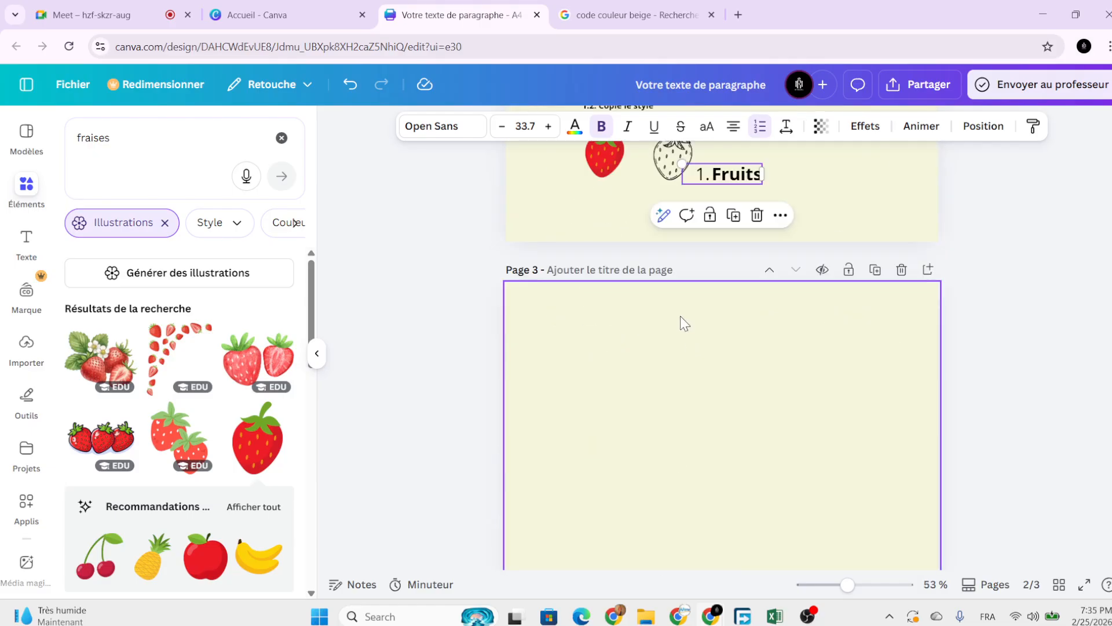
{"action": "left_click", "coordinate": [681, 317]}
{"action": "scroll", "coordinate": [680, 315], "scroll_direction": "down", "scroll_amount": 1}
{"action": "key", "text": "ctrl+v"}
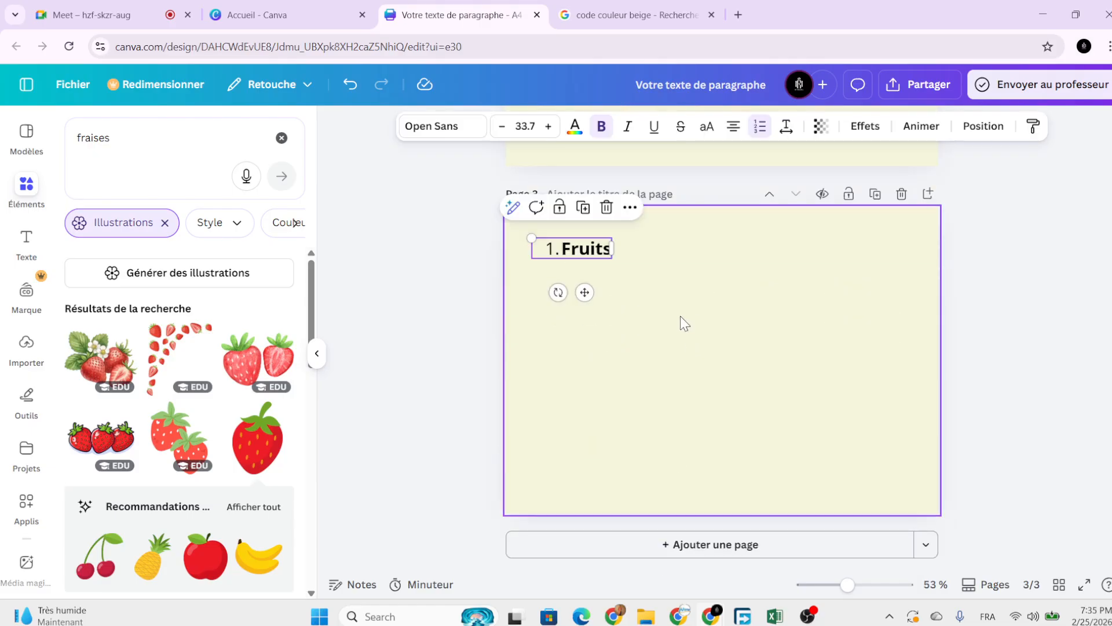
Retype the pasted heading as '2. Animaux'.
{"action": "double_click", "coordinate": [564, 251]}
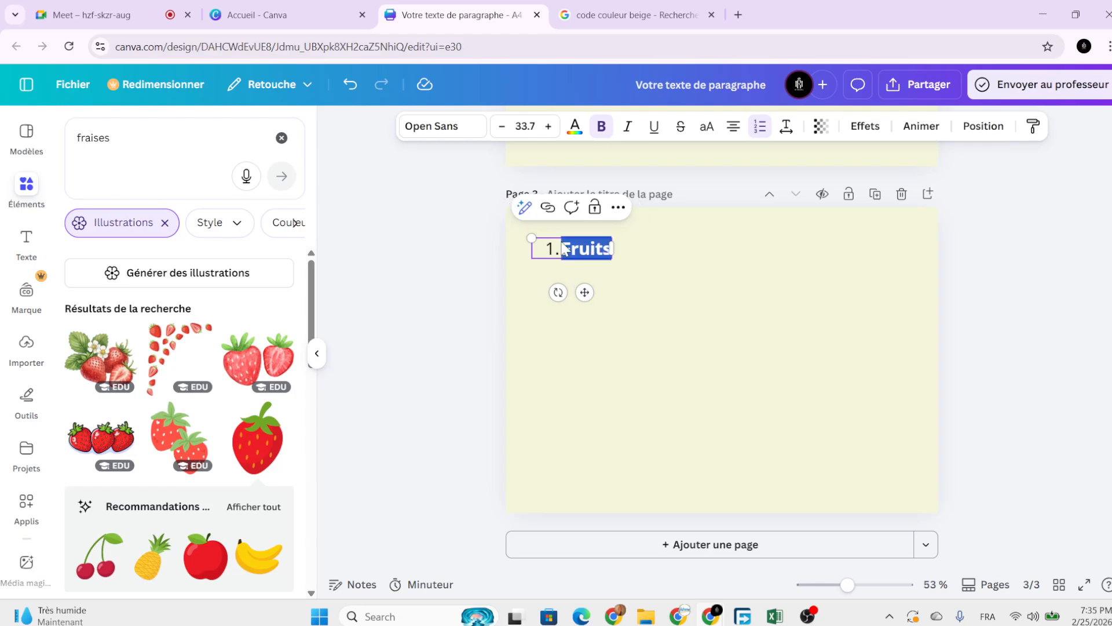
{"action": "key", "text": "BackSpace"}
{"action": "key", "text": "BackSpace"}
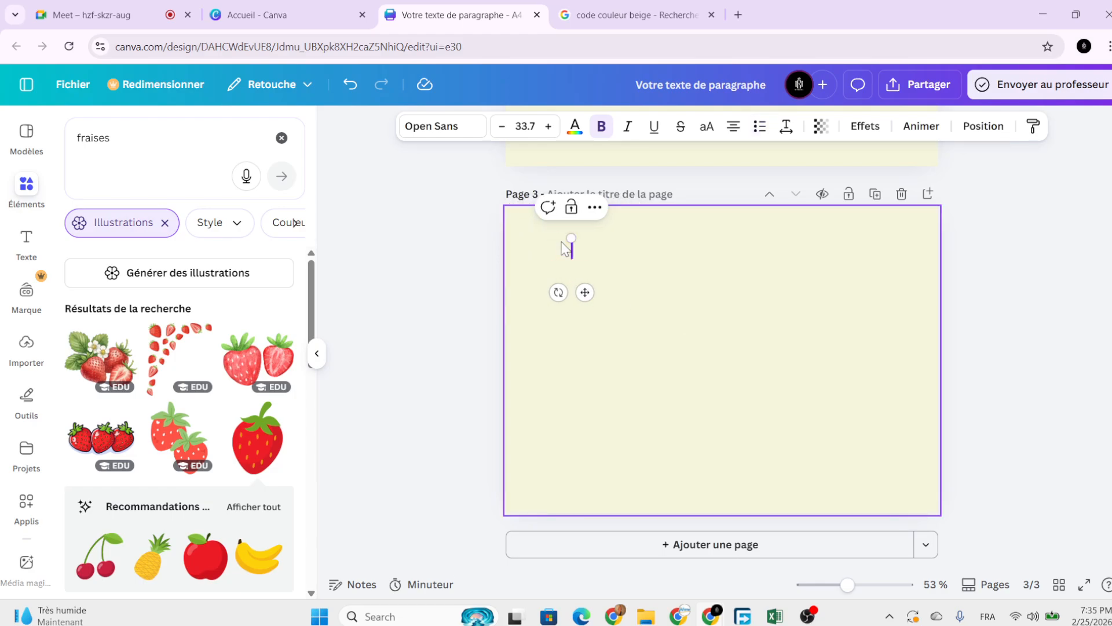
{"action": "type", "text": "2."}
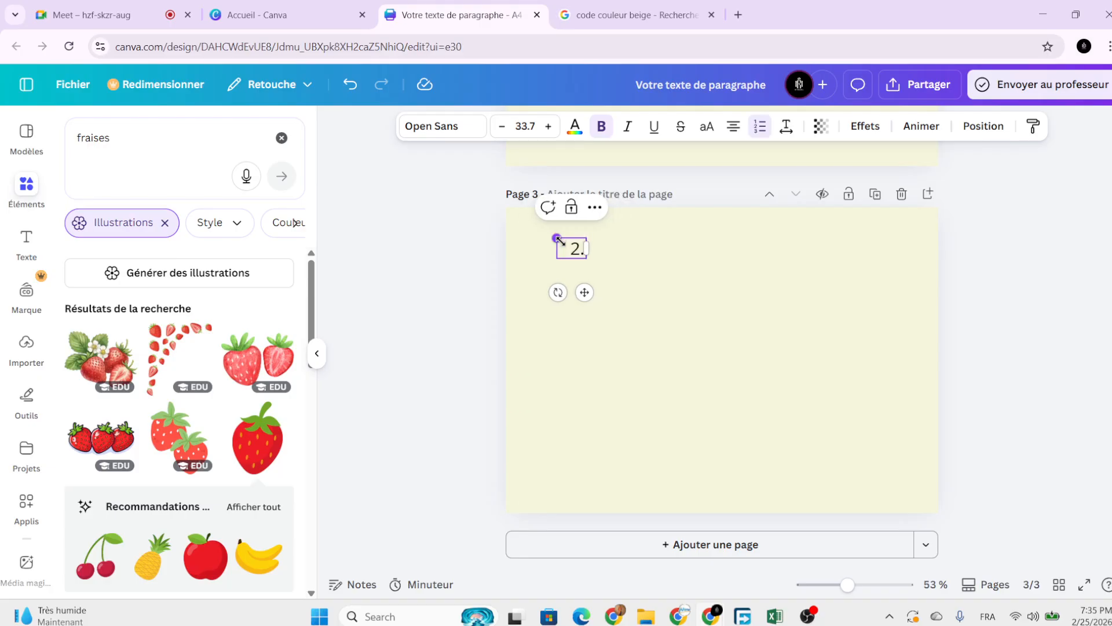
{"action": "key", "text": "Caps_Lock"}
{"action": "type", "text": "A"}
{"action": "key", "text": "Caps_Lock"}
{"action": "type", "text": "ni"}
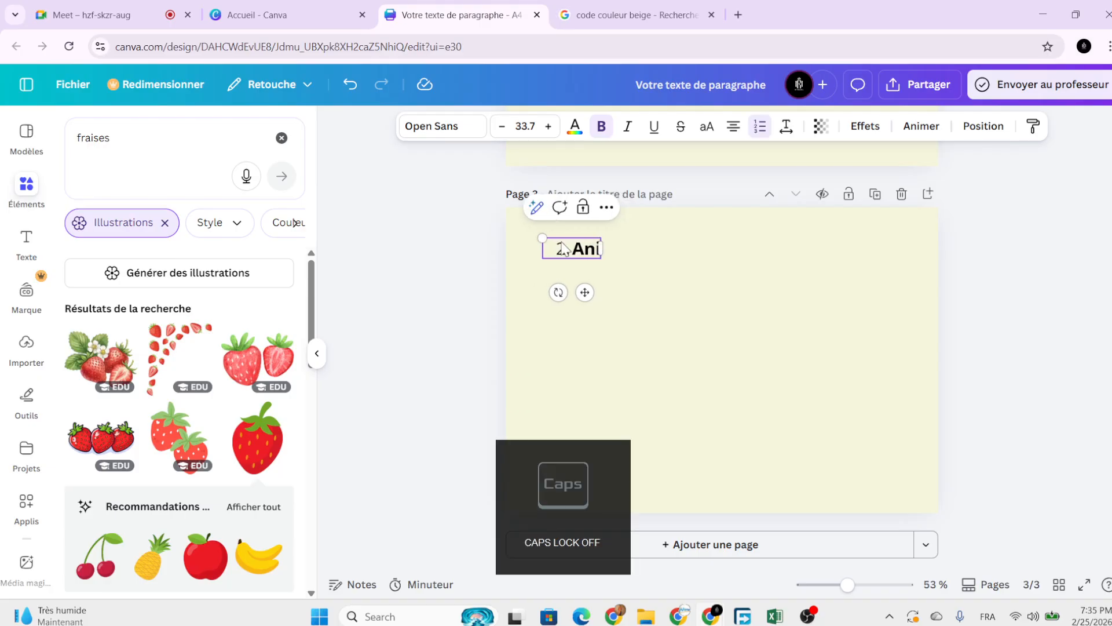
{"action": "type", "text": "maux"}
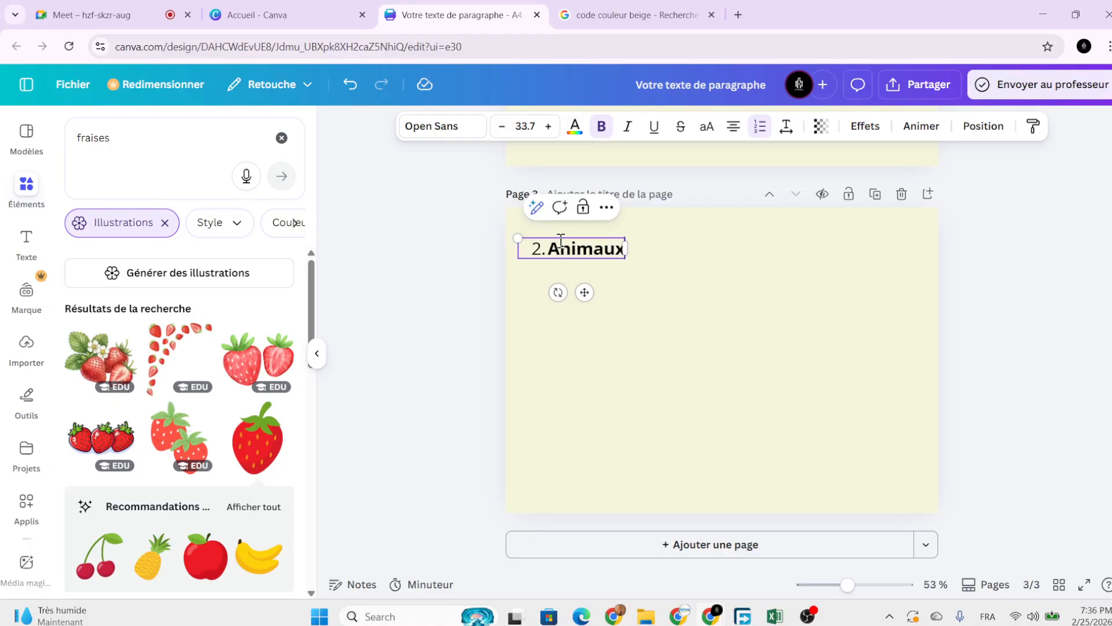
{"action": "left_click", "coordinate": [583, 264]}
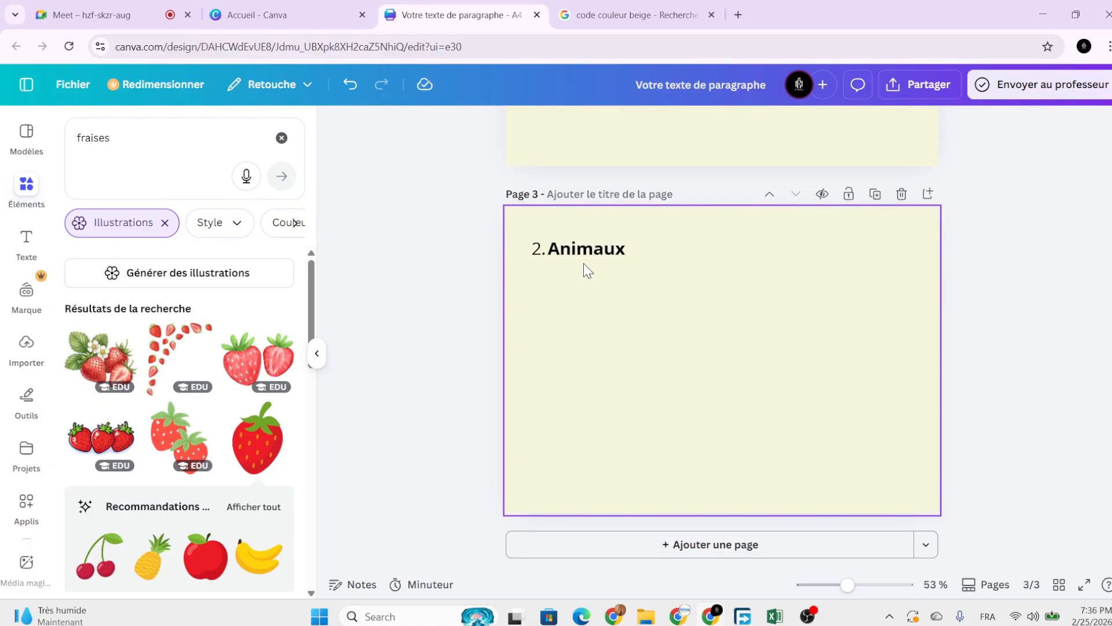
{"action": "left_click", "coordinate": [583, 253]}
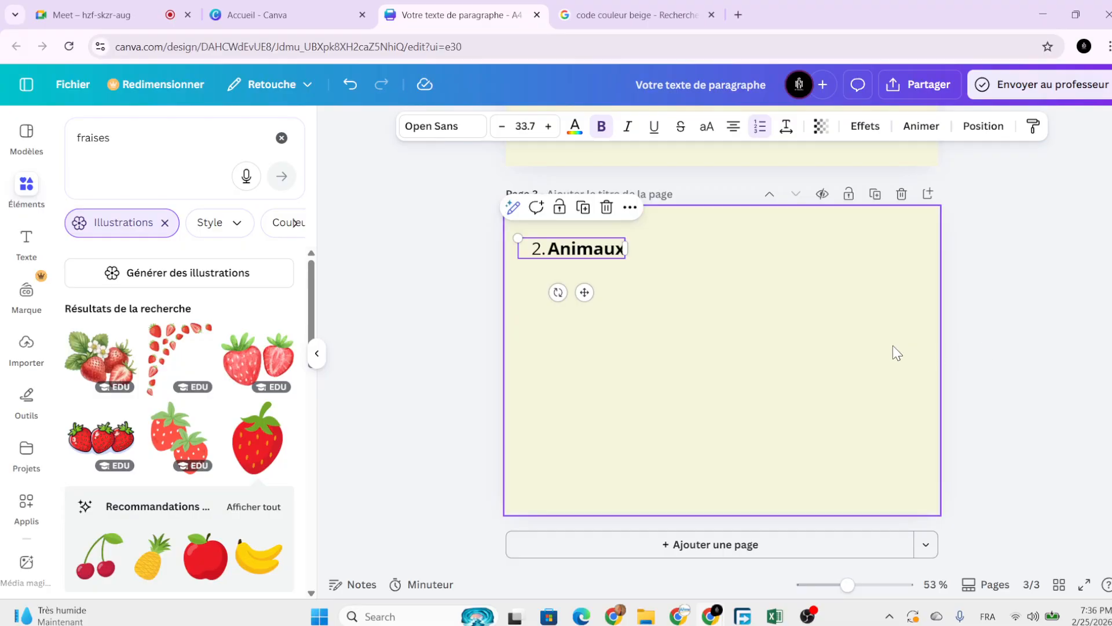
Search the Elements panel for 'lion'.
{"action": "scroll", "coordinate": [789, 393], "scroll_direction": "up", "scroll_amount": 3}
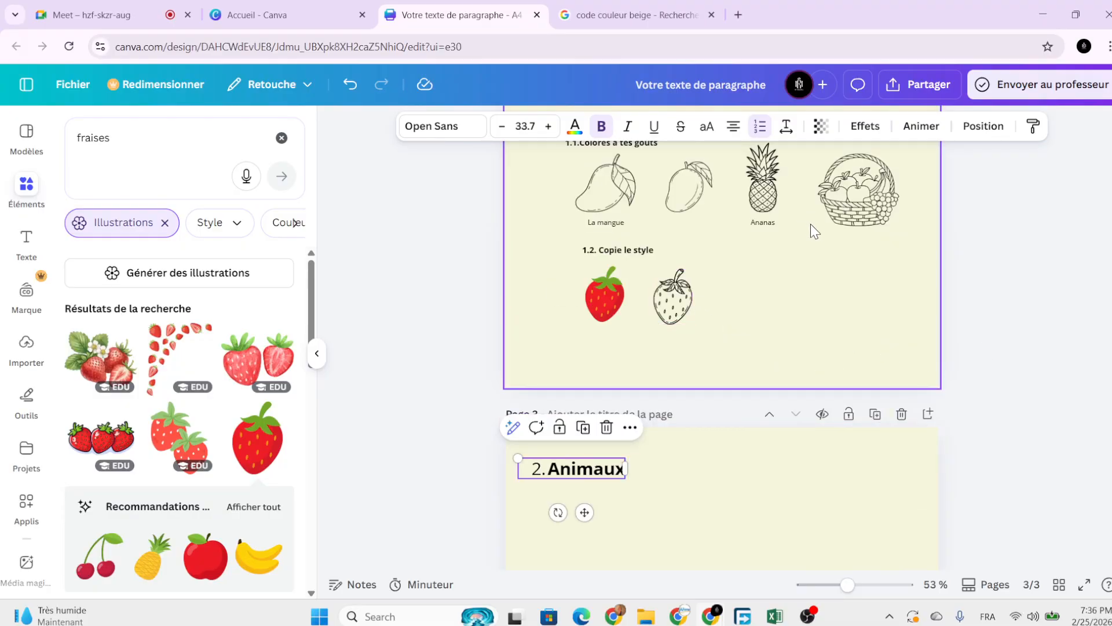
{"action": "scroll", "coordinate": [811, 231], "scroll_direction": "up", "scroll_amount": 1}
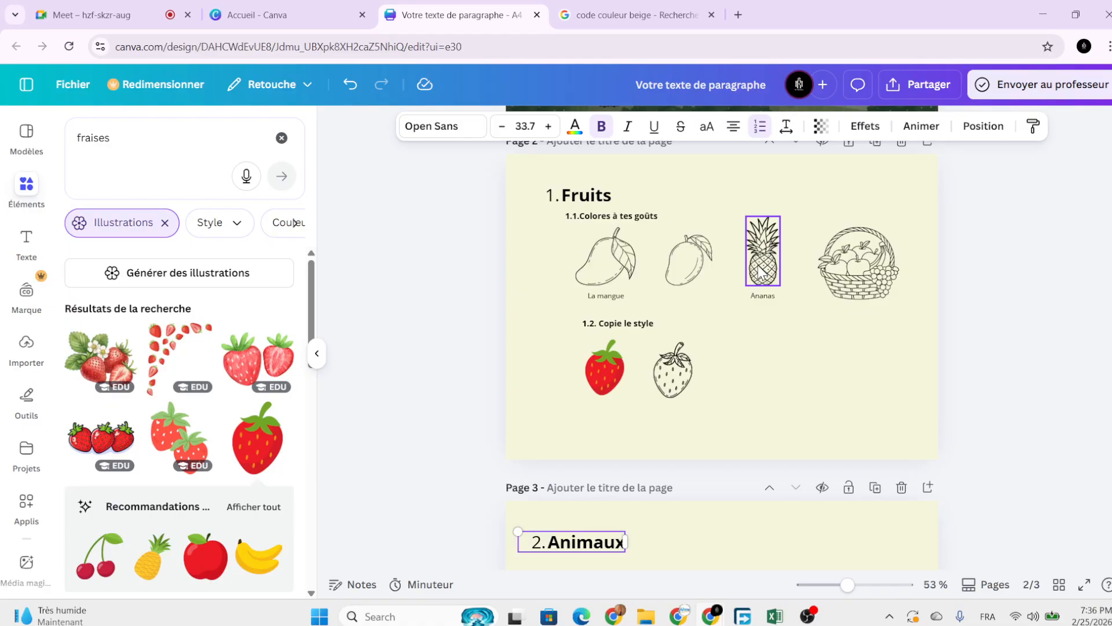
{"action": "scroll", "coordinate": [726, 329], "scroll_direction": "down", "scroll_amount": 5}
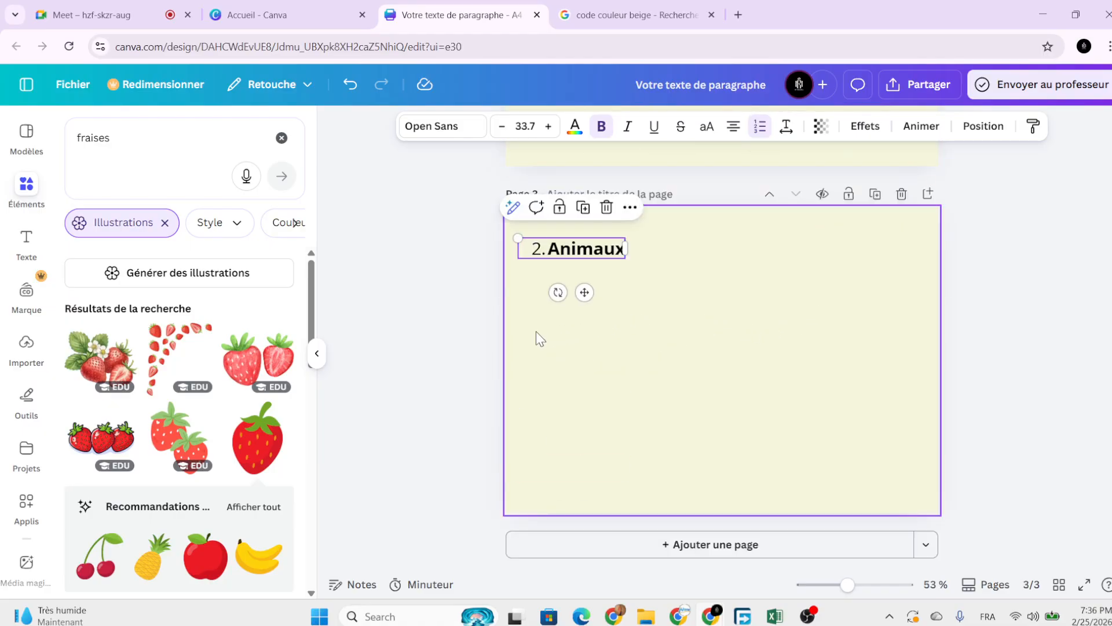
{"action": "double_click", "coordinate": [111, 141]}
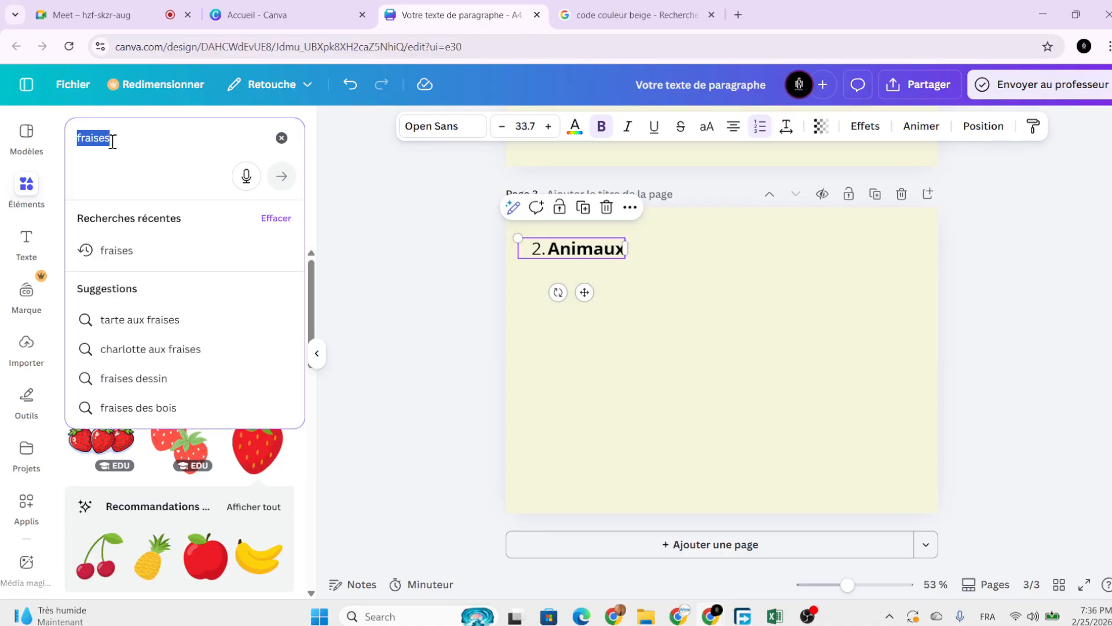
{"action": "type", "text": "lion"}
{"action": "key", "text": "Return"}
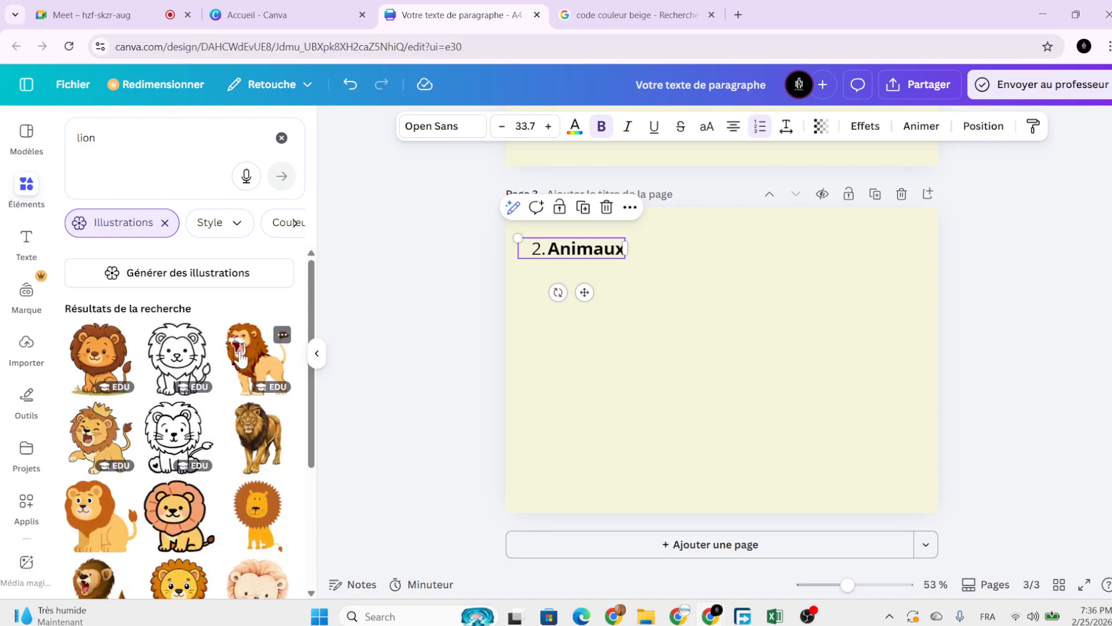
Add a shrunken roaring colour lion under the heading and an outline lion beside it.
{"action": "left_click", "coordinate": [238, 355]}
{"action": "left_click_drag", "start_coordinate": [641, 341], "coordinate": [573, 368]}
{"action": "left_click_drag", "start_coordinate": [766, 513], "coordinate": [676, 422]}
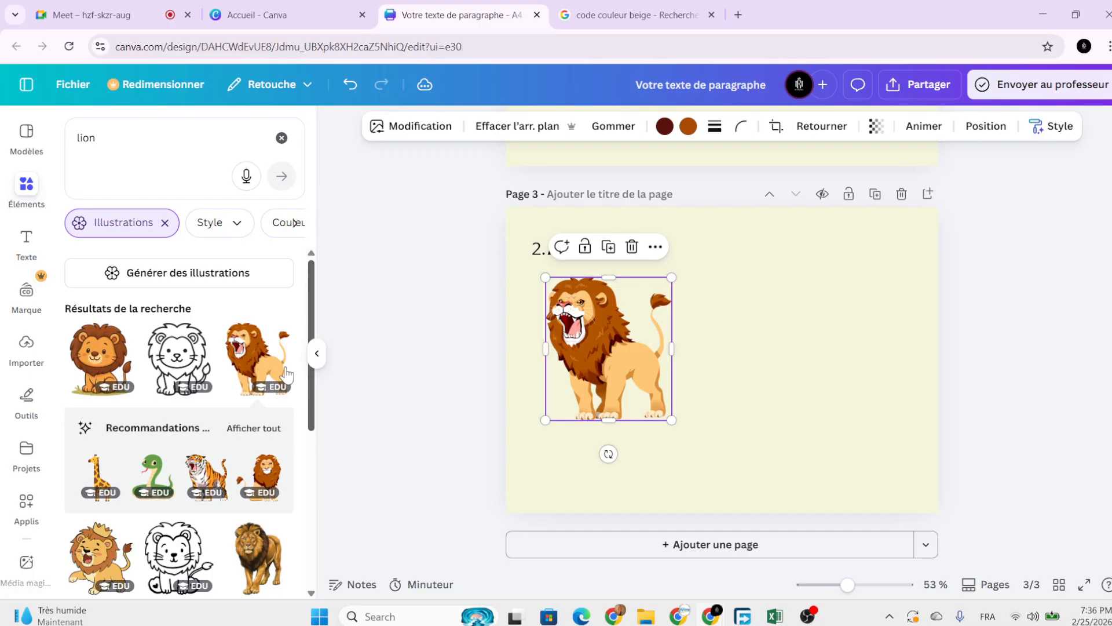
{"action": "left_click", "coordinate": [214, 365]}
{"action": "left_click_drag", "start_coordinate": [722, 359], "coordinate": [774, 348]}
Copy the outline lion's art style onto the colour lion.
{"action": "left_click", "coordinate": [821, 256]}
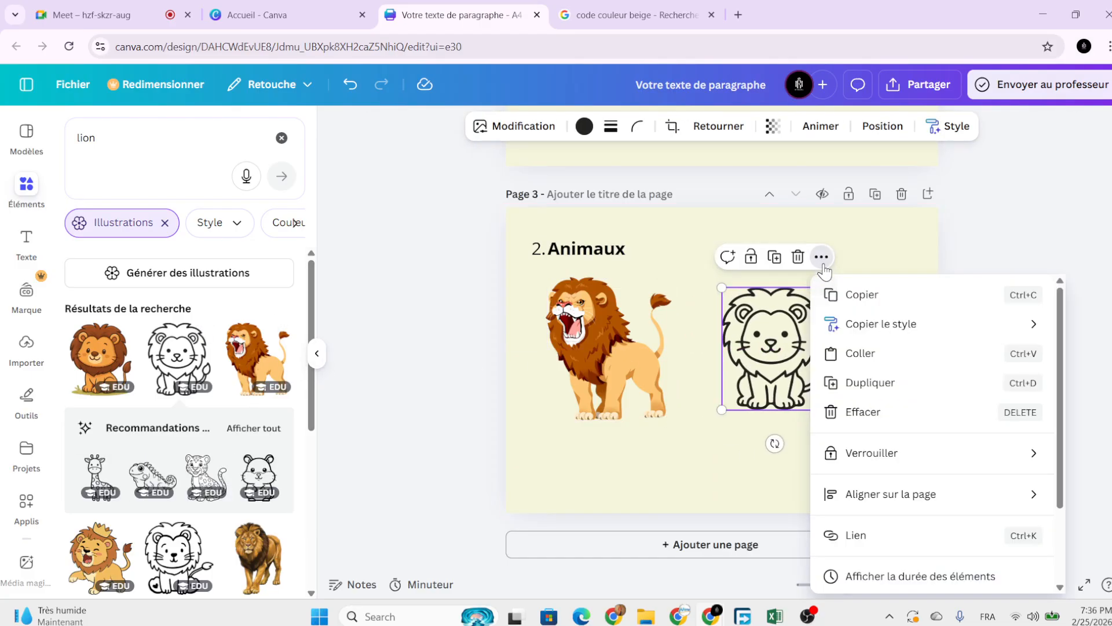
{"action": "mouse_move", "coordinate": [860, 324]}
{"action": "left_click", "coordinate": [740, 332]}
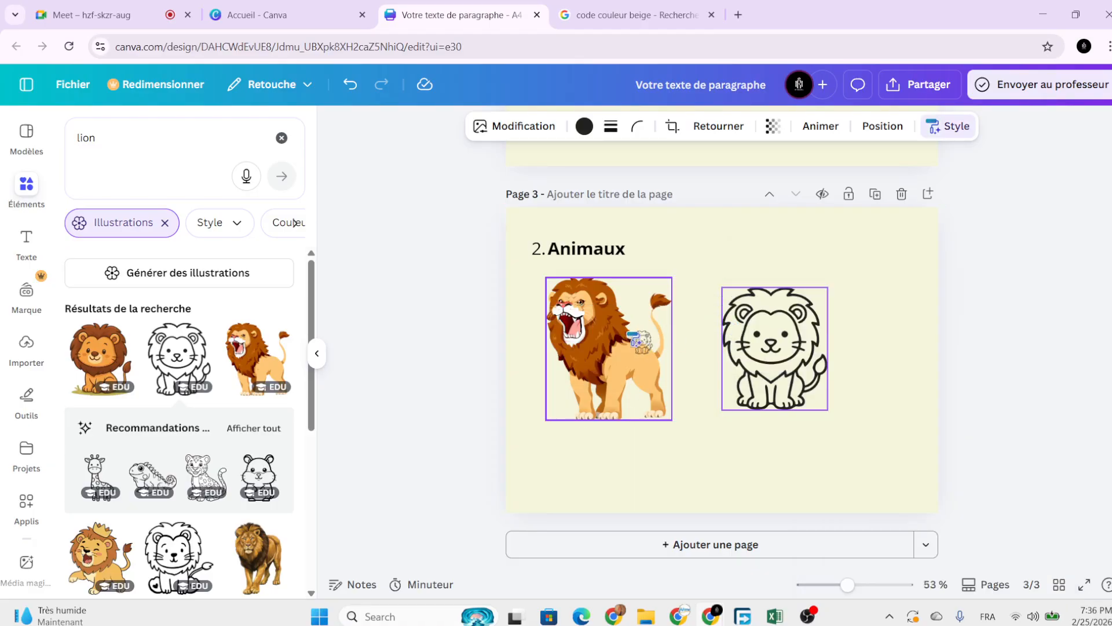
{"action": "left_click", "coordinate": [596, 339]}
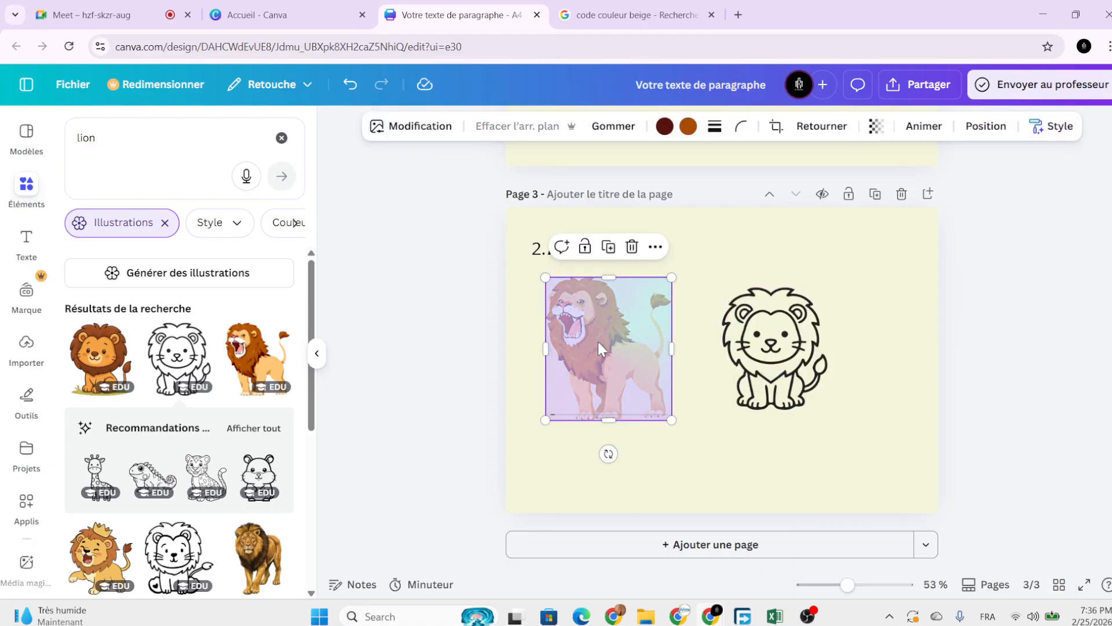
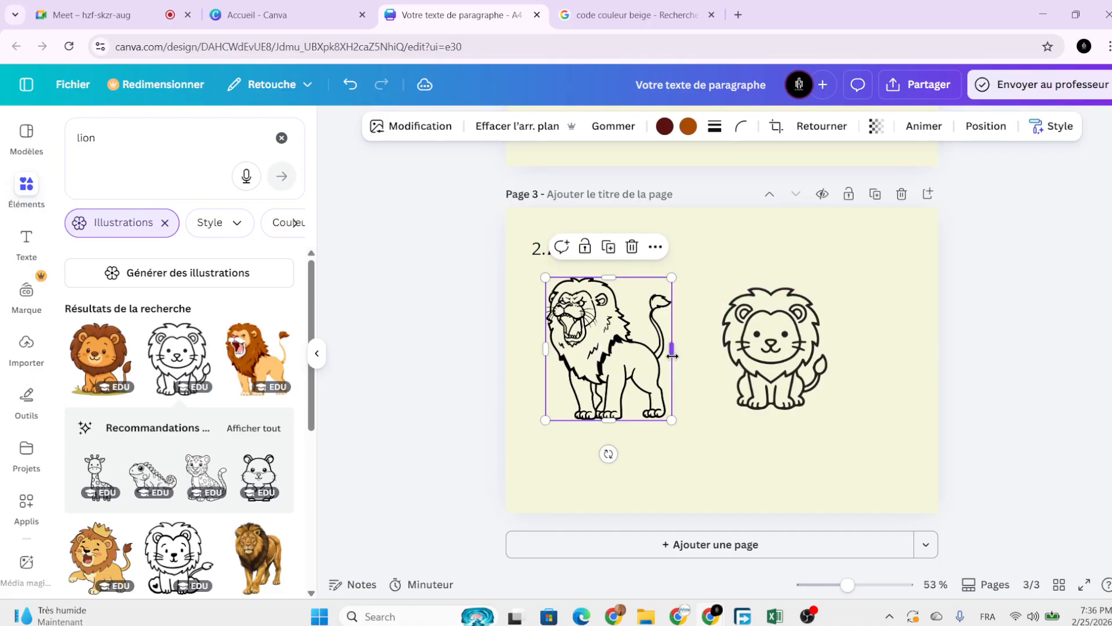
Enlarge the roaring lion slightly, nudge it up-left, and delete the cute sitting lion.
{"action": "left_click", "coordinate": [747, 352]}
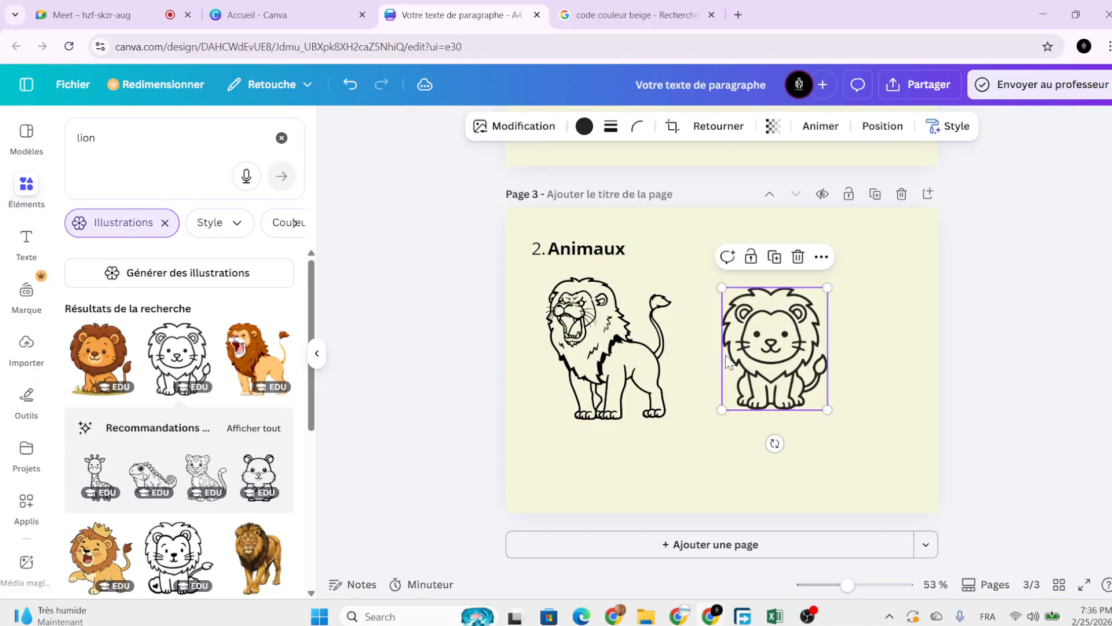
{"action": "left_click", "coordinate": [665, 410]}
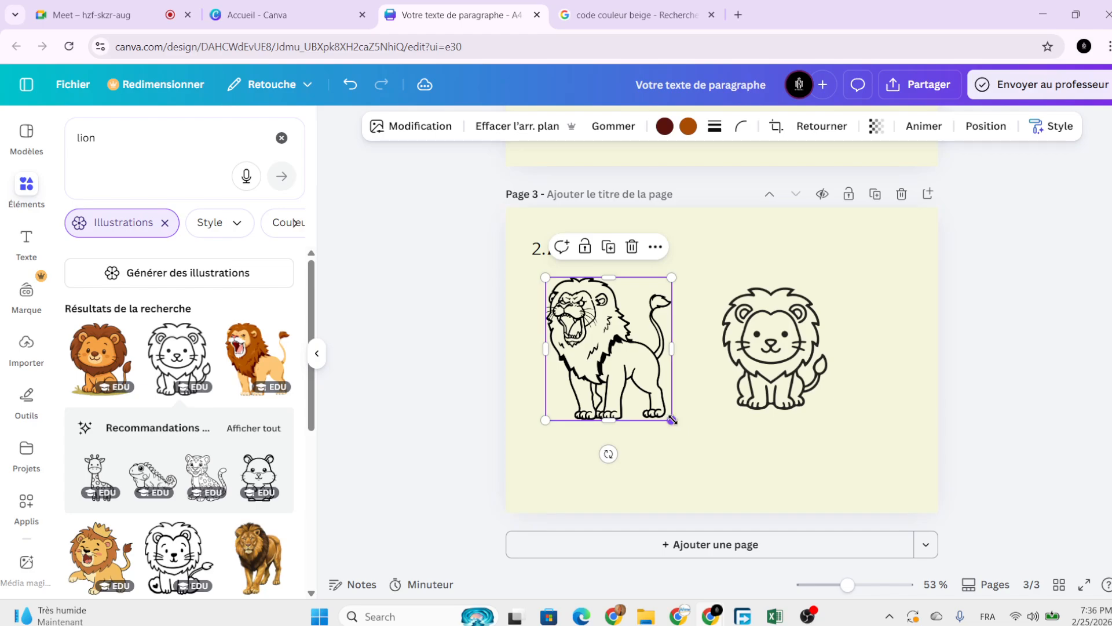
{"action": "left_click_drag", "start_coordinate": [672, 419], "coordinate": [681, 430]}
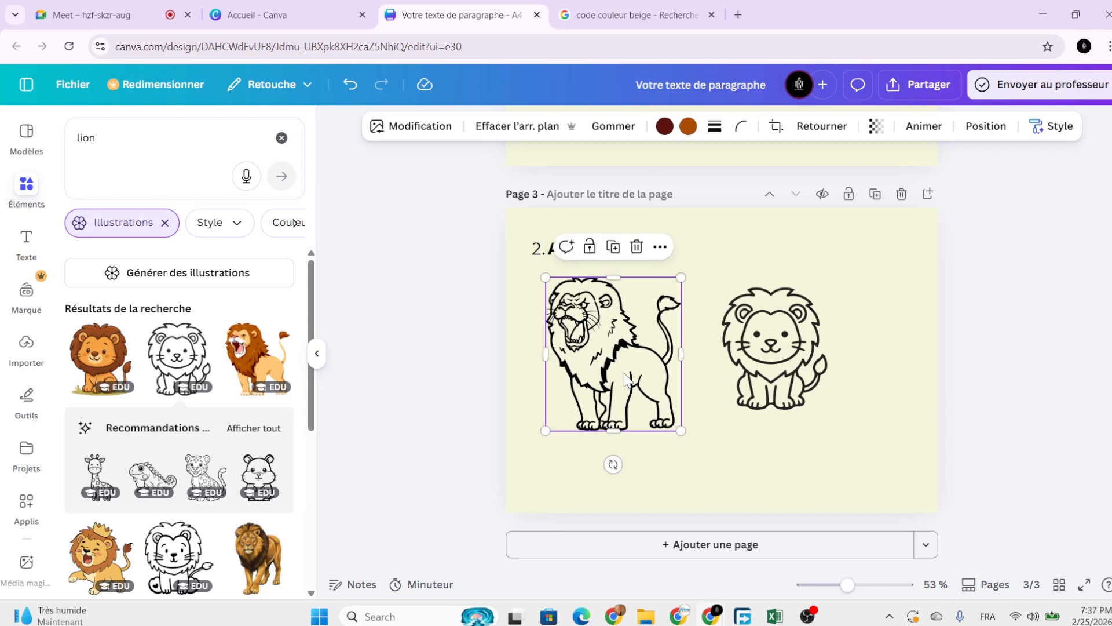
{"action": "left_click_drag", "start_coordinate": [625, 379], "coordinate": [622, 374]}
{"action": "left_click", "coordinate": [753, 336]}
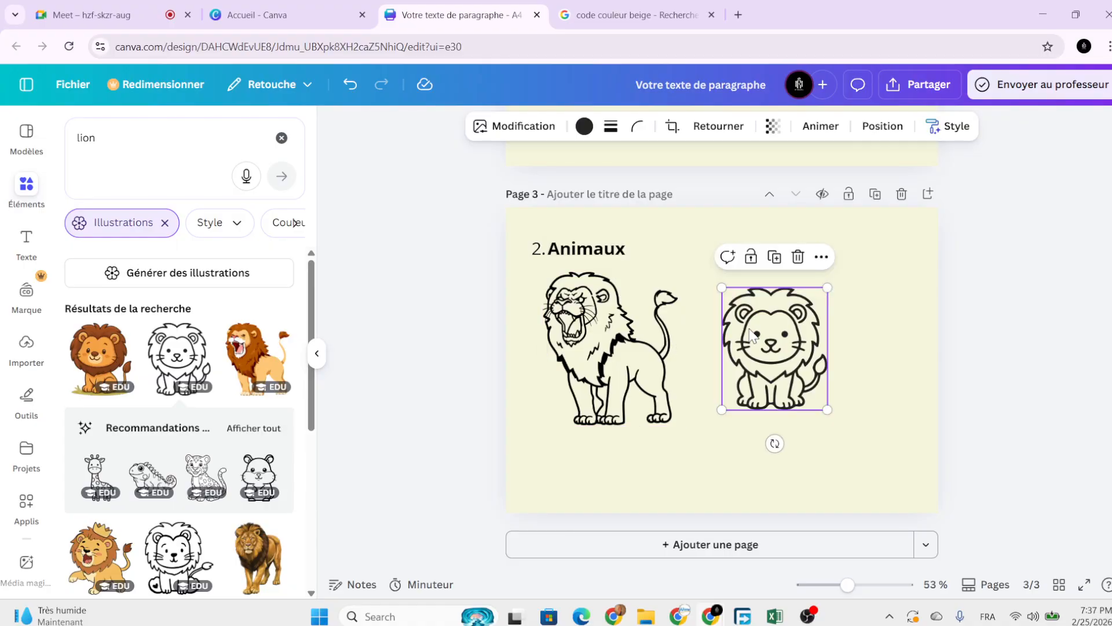
{"action": "left_click", "coordinate": [797, 256]}
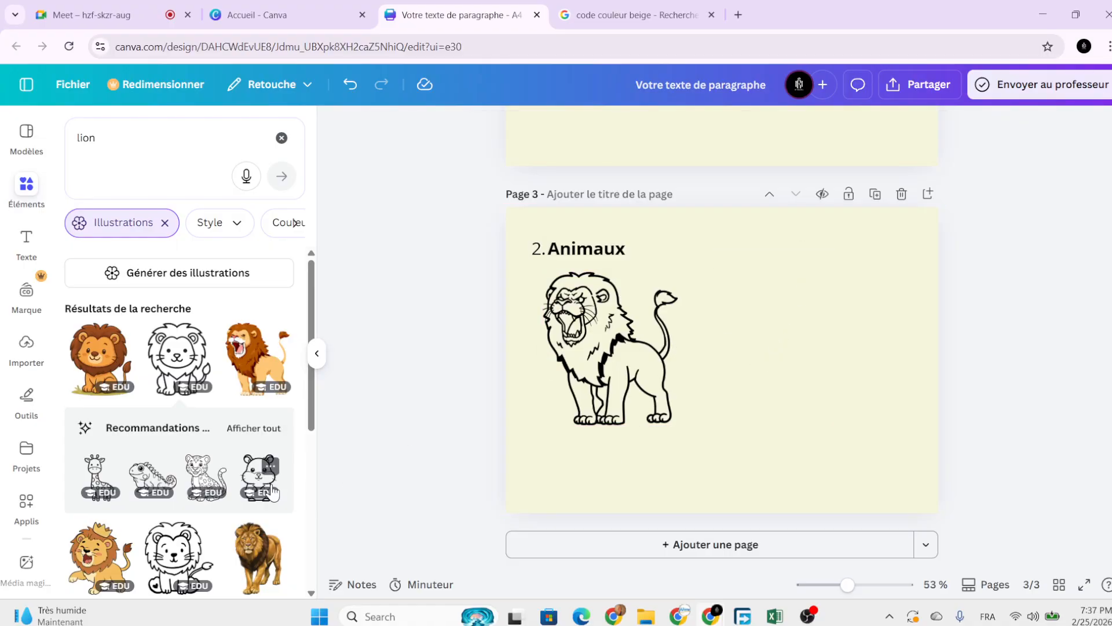
Add the outline standing lion right of the roaring lion and enlarge it.
{"action": "scroll", "coordinate": [272, 491], "scroll_direction": "down", "scroll_amount": 2}
{"action": "scroll", "coordinate": [200, 383], "scroll_direction": "down", "scroll_amount": 1}
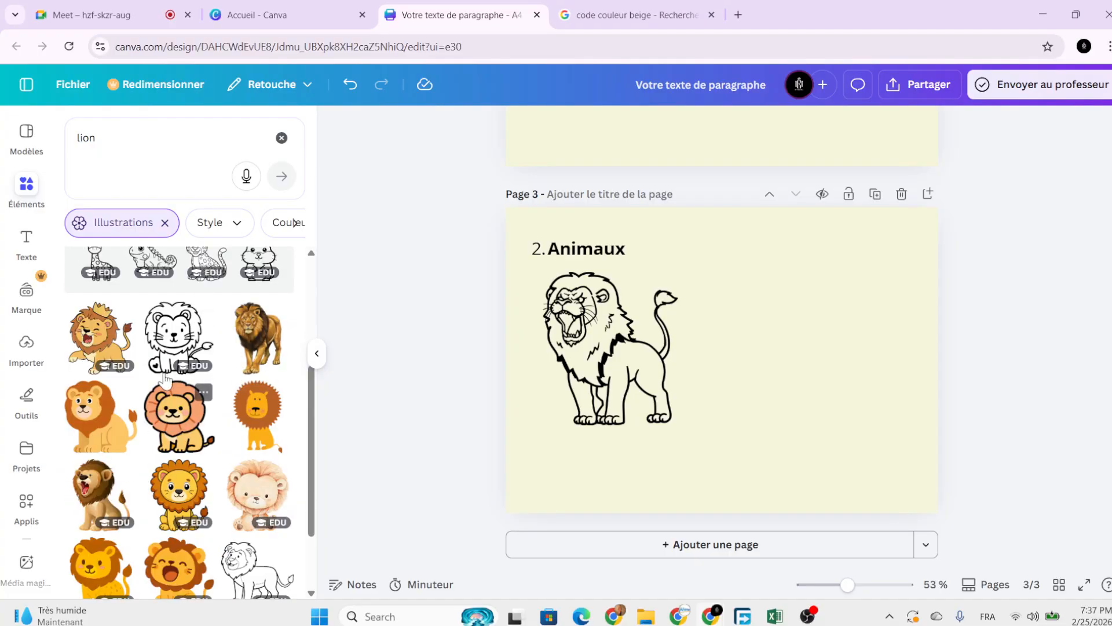
{"action": "scroll", "coordinate": [168, 370], "scroll_direction": "down", "scroll_amount": 1}
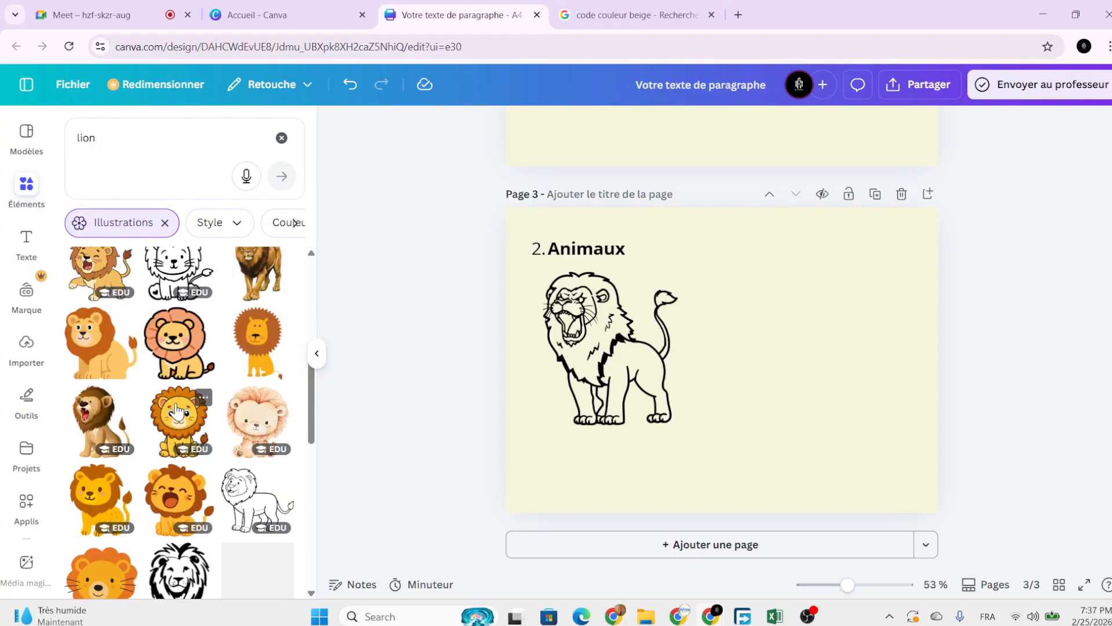
{"action": "left_click", "coordinate": [251, 509]}
{"action": "left_click_drag", "start_coordinate": [765, 334], "coordinate": [789, 355]}
{"action": "left_click_drag", "start_coordinate": [719, 393], "coordinate": [714, 421]}
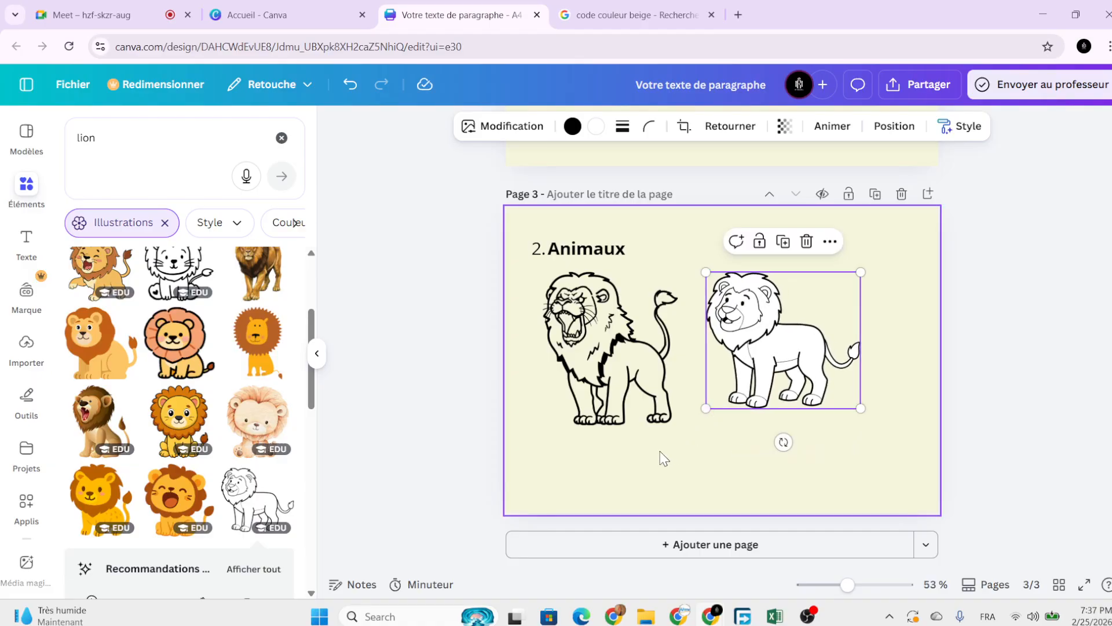
{"action": "left_click", "coordinate": [661, 458]}
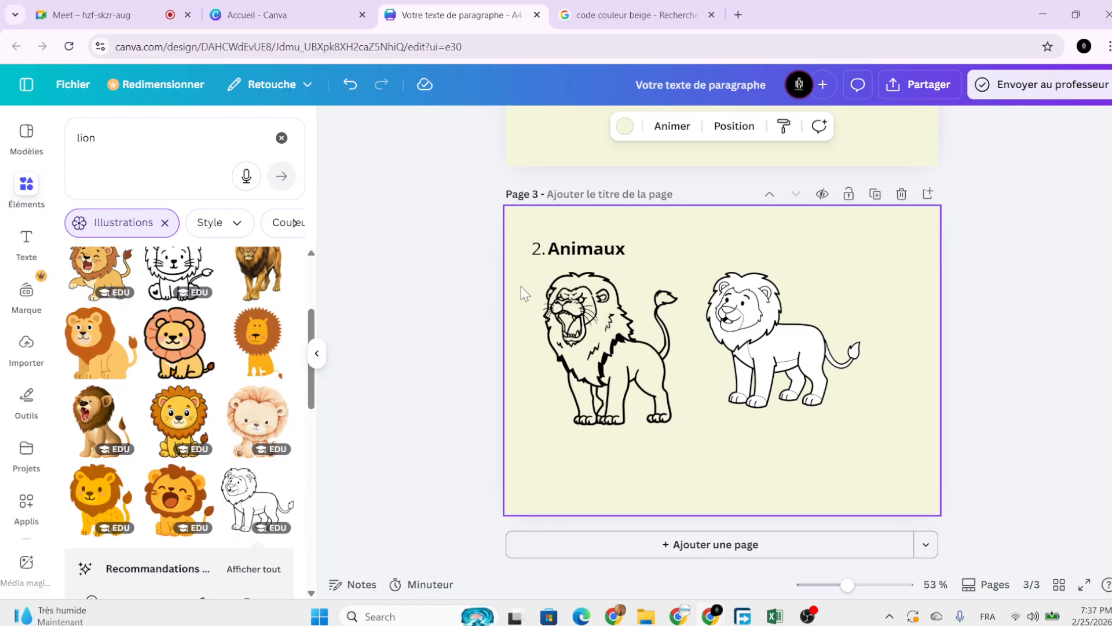
Remove the page's beige background, then undo to restore it.
{"action": "key", "text": "Delete"}
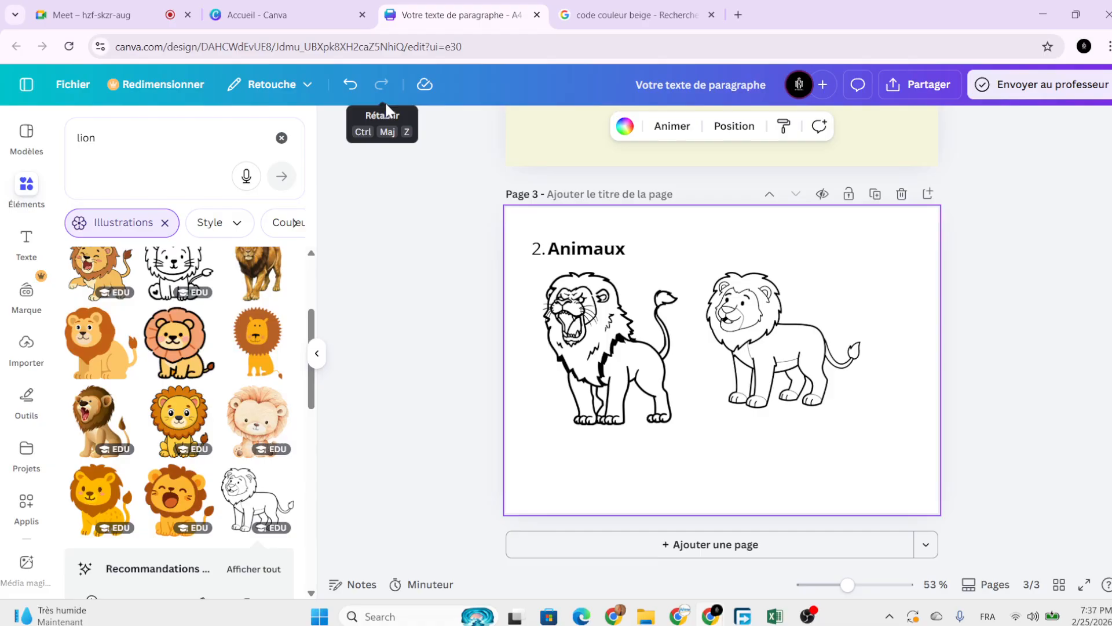
{"action": "left_click", "coordinate": [350, 85]}
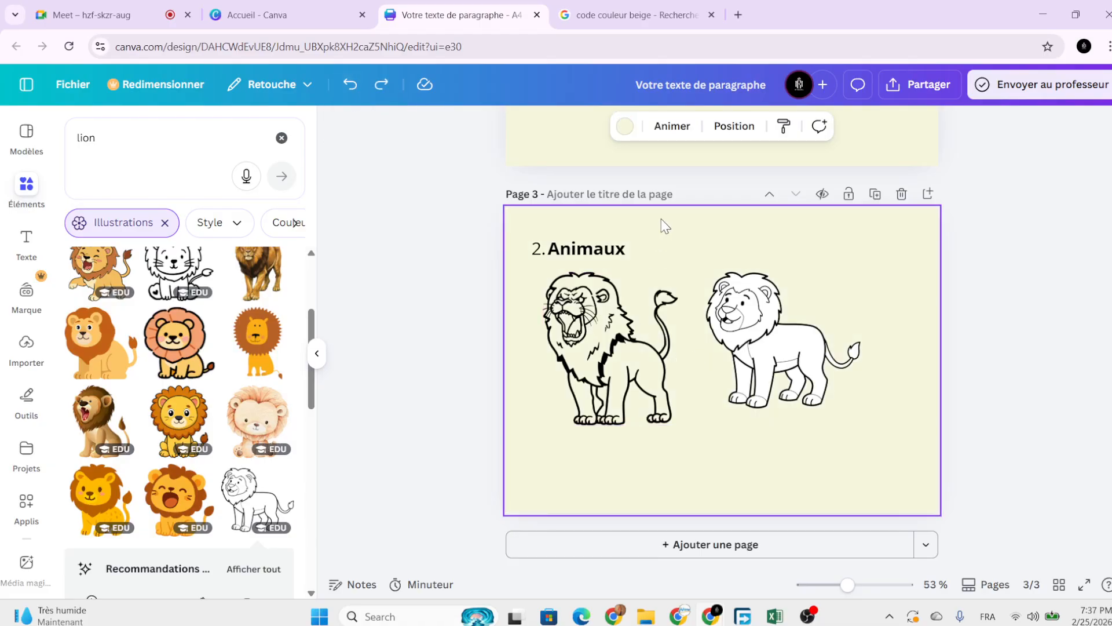
{"action": "key", "text": "Delete"}
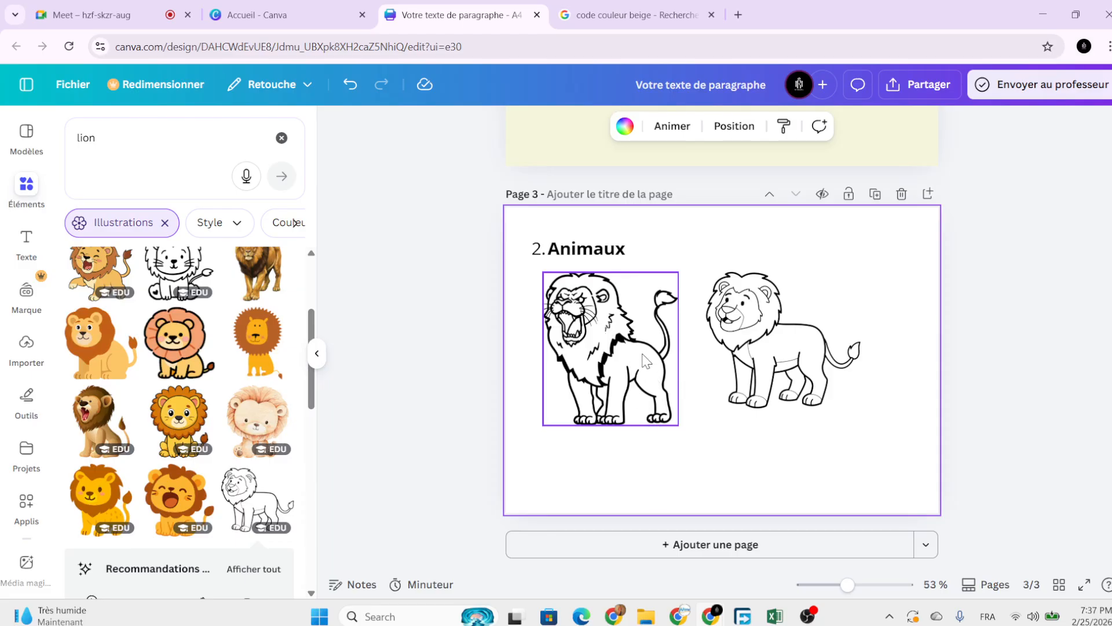
{"action": "left_click", "coordinate": [350, 84]}
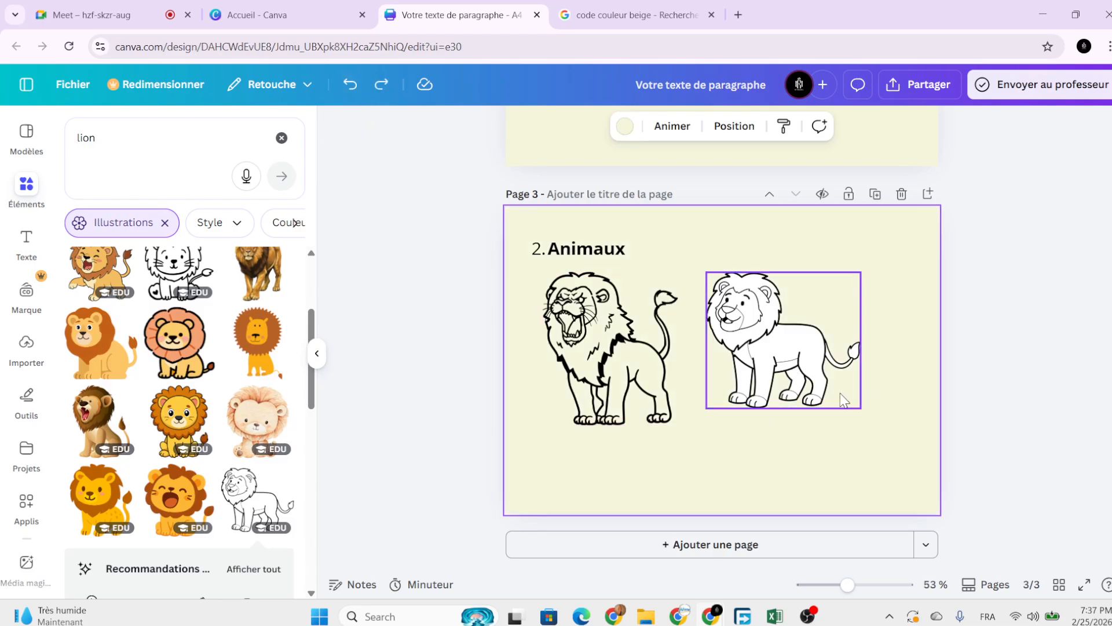
{"action": "scroll", "coordinate": [255, 431], "scroll_direction": "down", "scroll_amount": 3}
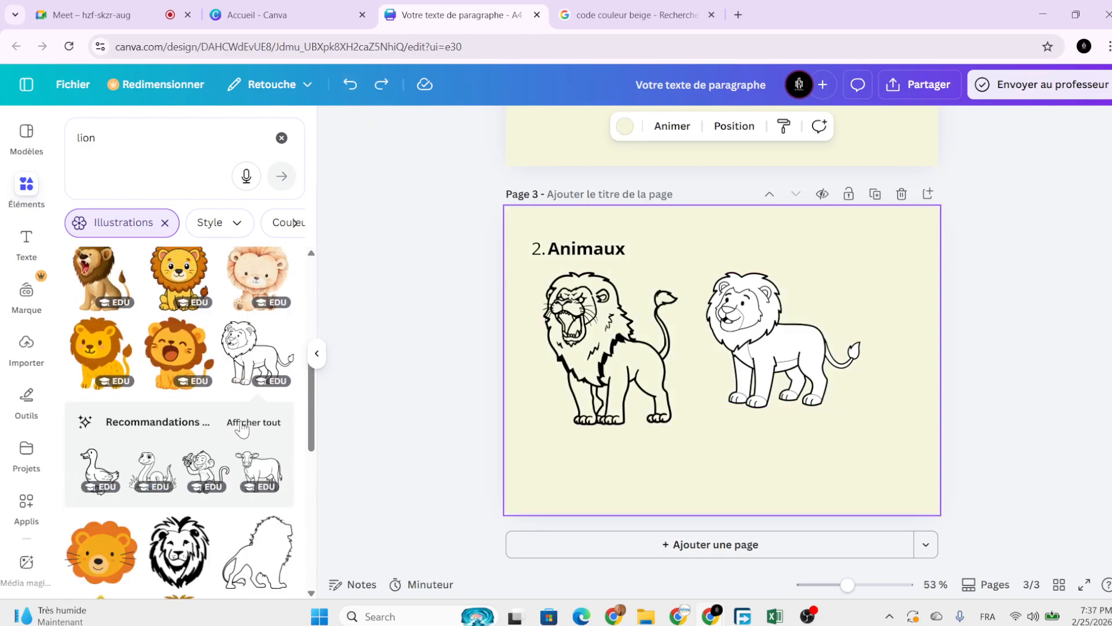
Add a black lion head, shrink it and place it top right beside the second lion.
{"action": "scroll", "coordinate": [255, 431], "scroll_direction": "up", "scroll_amount": 5}
{"action": "scroll", "coordinate": [231, 492], "scroll_direction": "down", "scroll_amount": 5}
{"action": "left_click", "coordinate": [193, 577]}
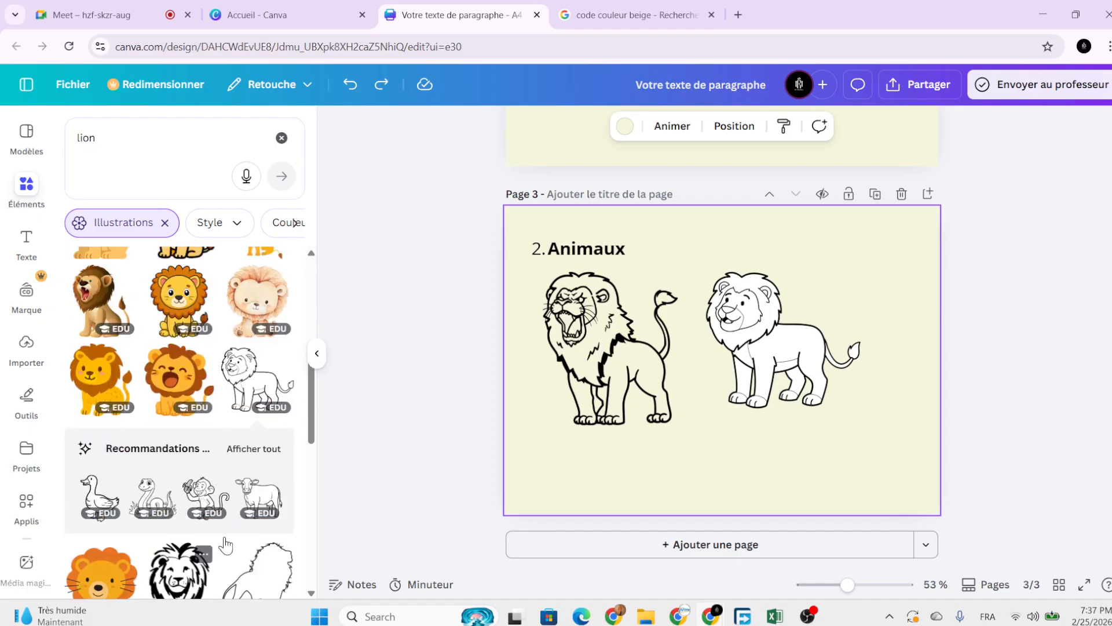
{"action": "left_click_drag", "start_coordinate": [655, 266], "coordinate": [825, 374]}
{"action": "left_click_drag", "start_coordinate": [864, 434], "coordinate": [877, 293]}
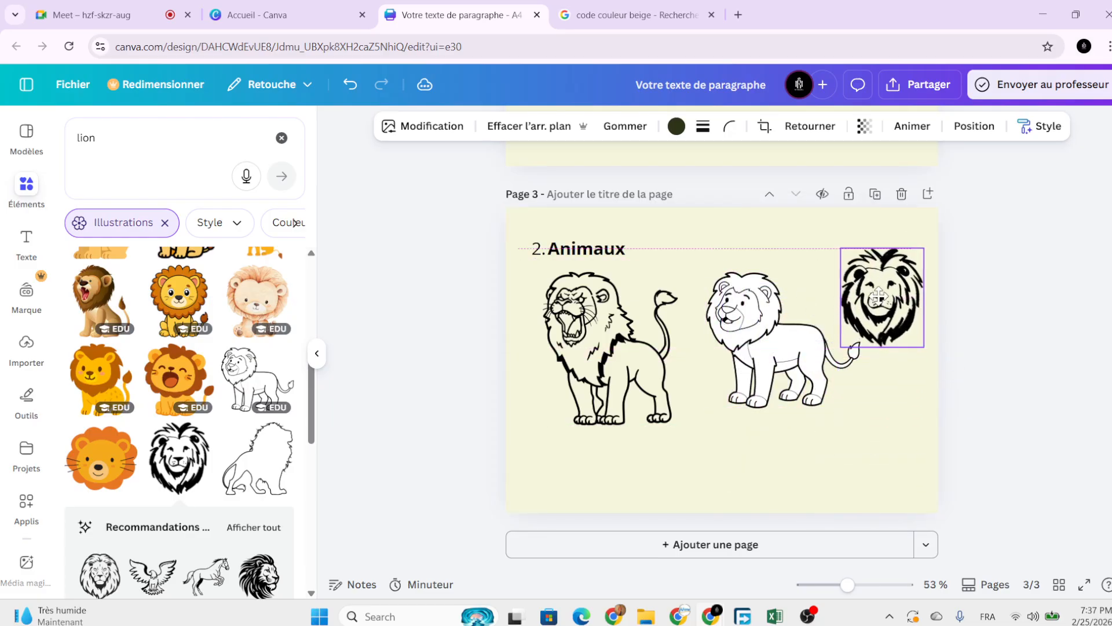
{"action": "left_click_drag", "start_coordinate": [924, 342], "coordinate": [898, 320]}
{"action": "left_click", "coordinate": [991, 397]}
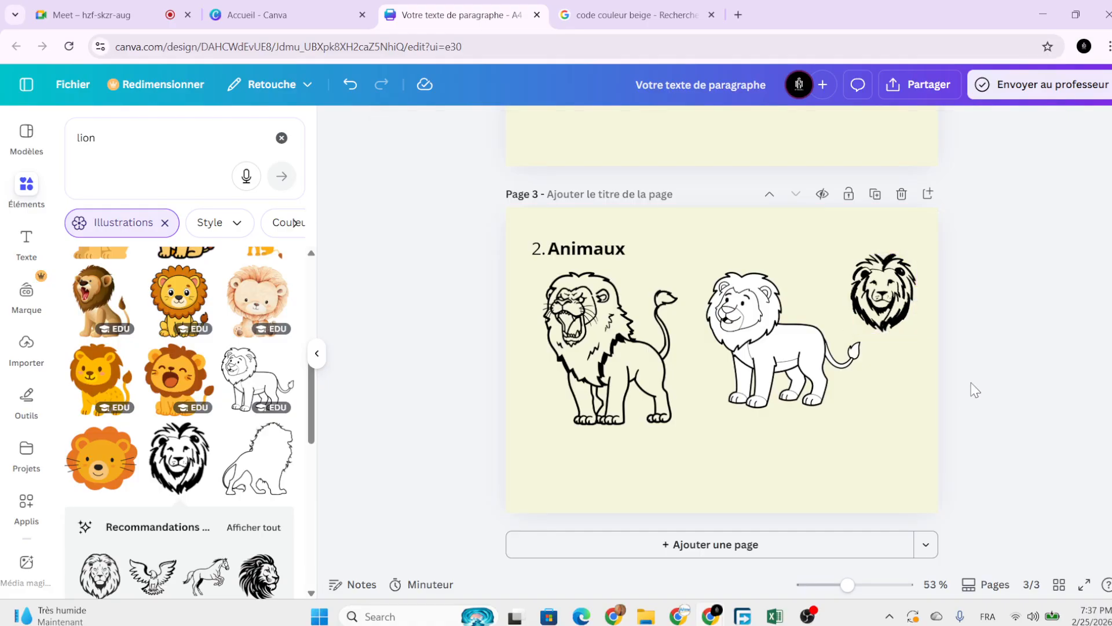
Bring the cover page into view at 71% zoom and select the 'Cahier de coloriage' title.
{"action": "scroll", "coordinate": [970, 383], "scroll_direction": "down", "scroll_amount": 3}
{"action": "scroll", "coordinate": [941, 382], "scroll_direction": "up", "scroll_amount": 2}
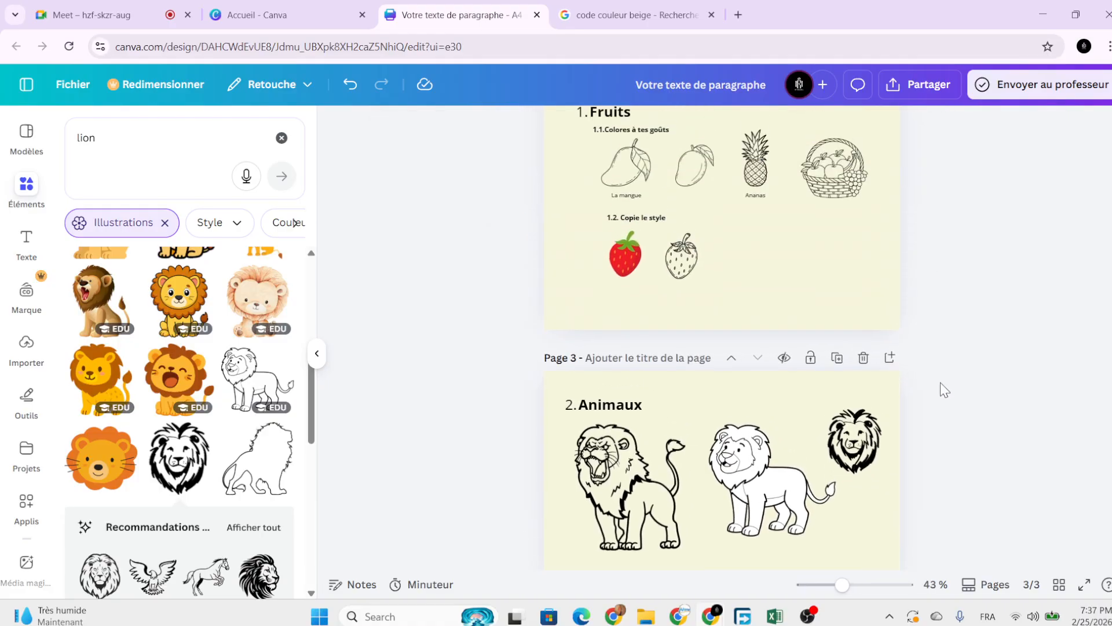
{"action": "scroll", "coordinate": [940, 382], "scroll_direction": "up", "scroll_amount": 2}
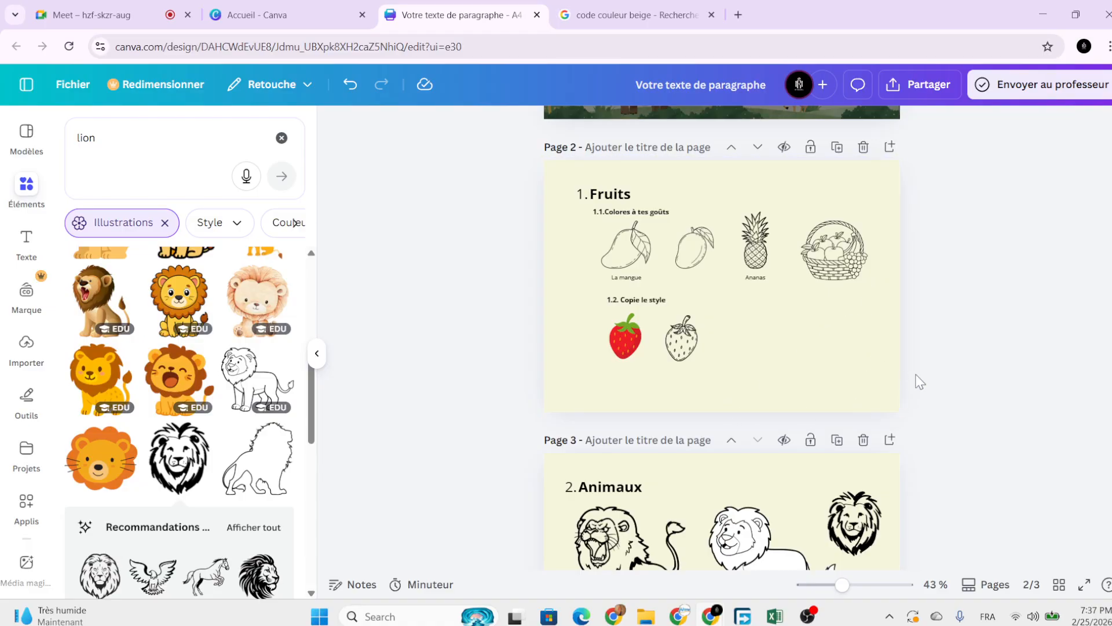
{"action": "scroll", "coordinate": [930, 376], "scroll_direction": "up", "scroll_amount": 5}
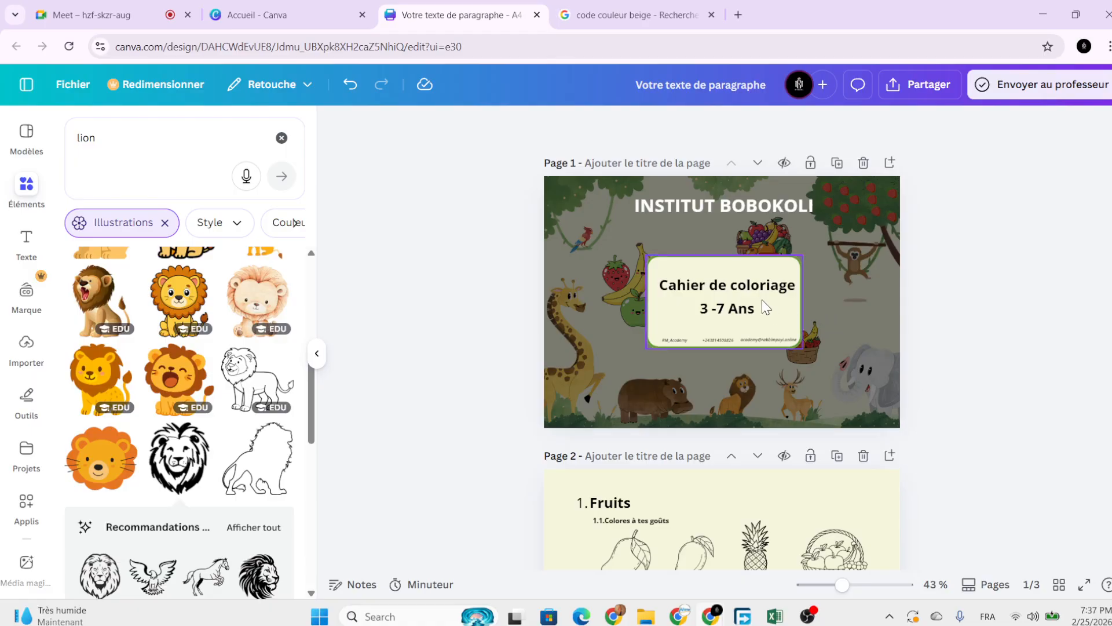
{"action": "scroll", "coordinate": [749, 299], "scroll_direction": "up", "scroll_amount": 1}
{"action": "scroll", "coordinate": [749, 299], "scroll_direction": "up", "scroll_amount": 2}
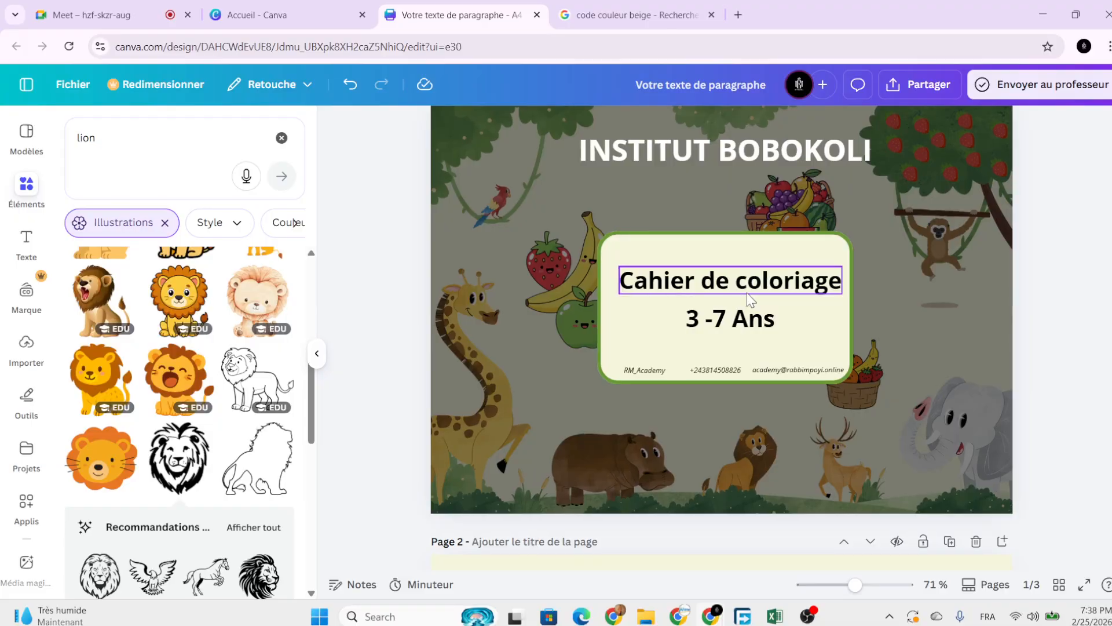
{"action": "left_click", "coordinate": [749, 299]}
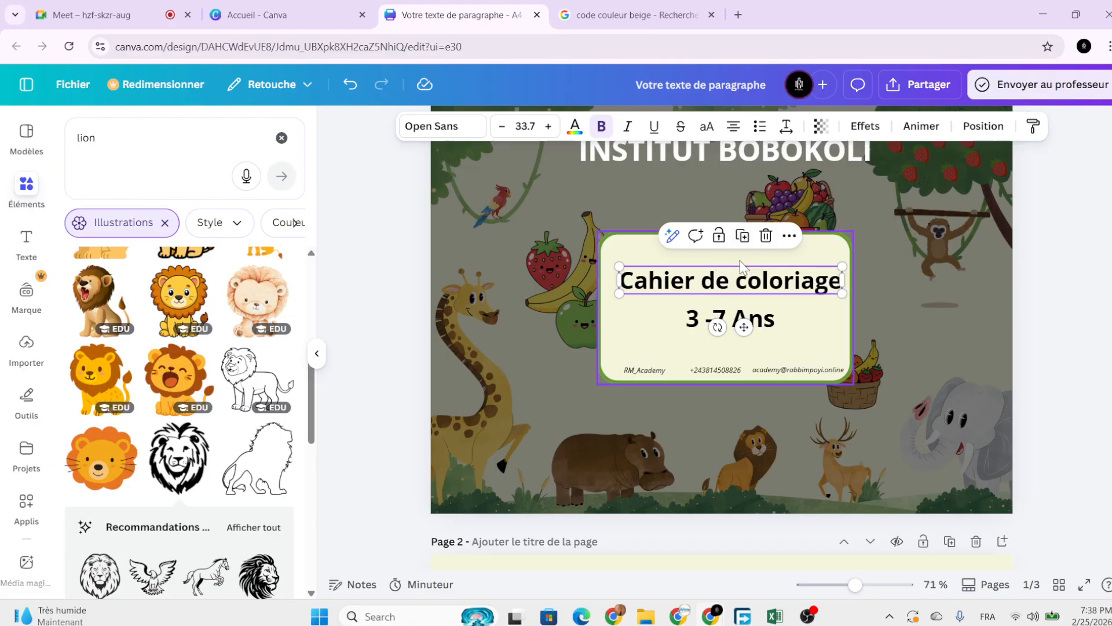
Duplicate the title below '3 -7 Ans' and retype the copy as 'Fruits et Aniamaux'.
{"action": "left_click", "coordinate": [742, 236]}
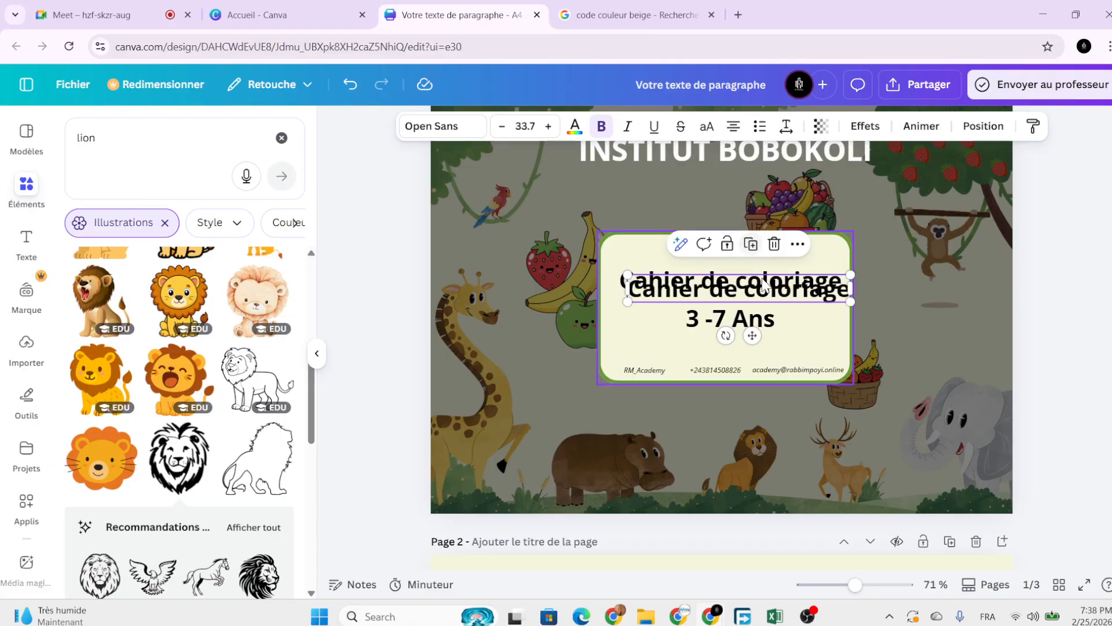
{"action": "left_click_drag", "start_coordinate": [752, 334], "coordinate": [740, 388]}
{"action": "double_click", "coordinate": [769, 343]}
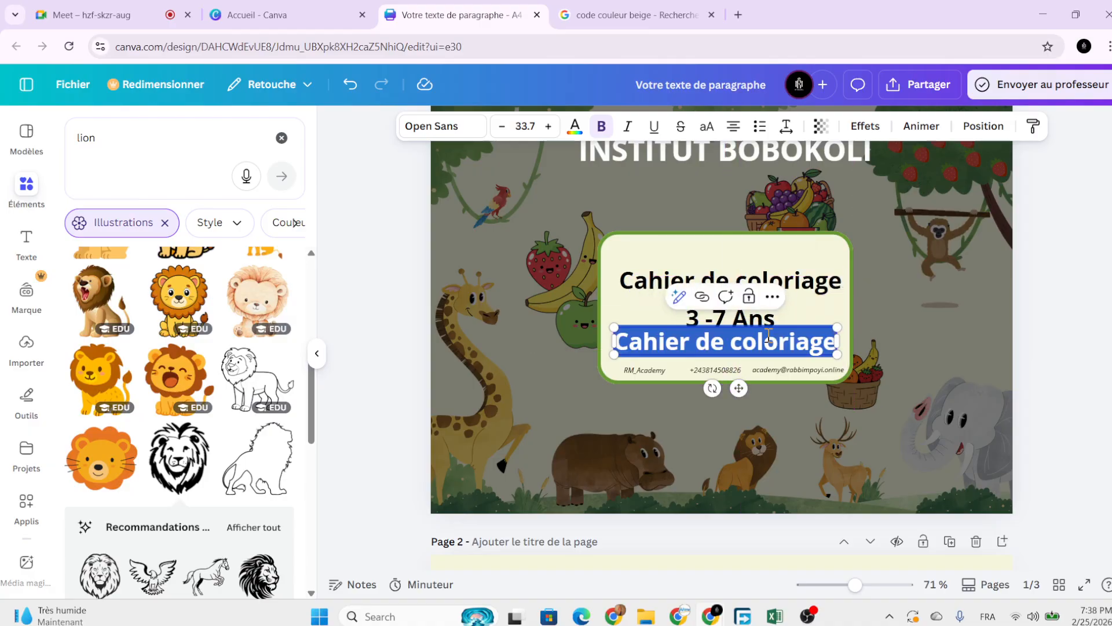
{"action": "key", "text": "Caps_Lock"}
{"action": "type", "text": "F"}
{"action": "key", "text": "Caps_Lock"}
{"action": "type", "text": "u"}
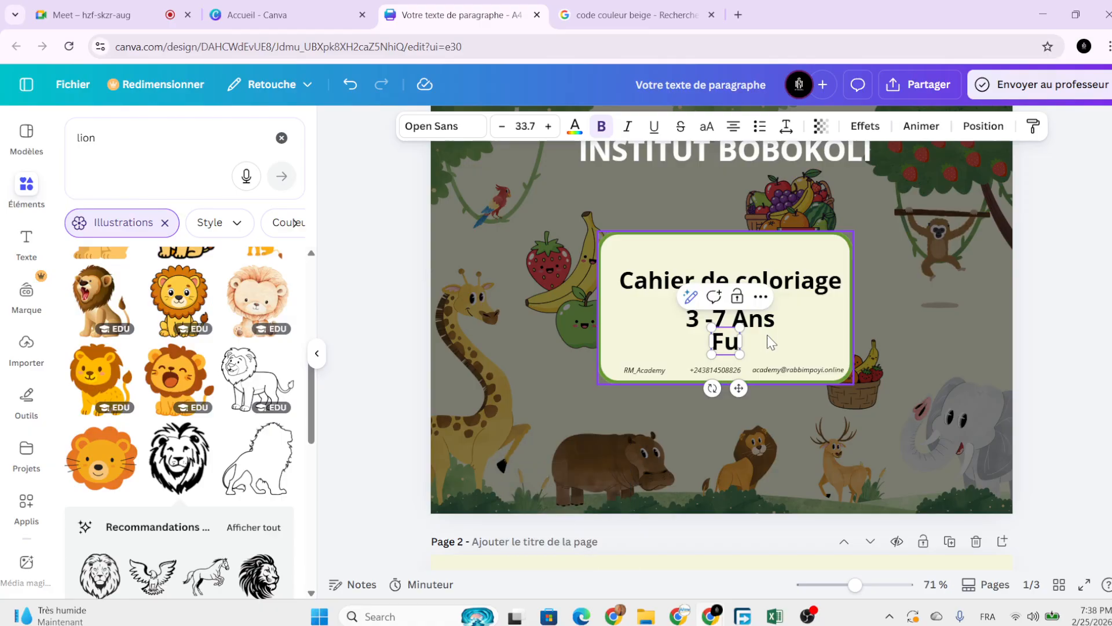
{"action": "key", "text": "BackSpace"}
{"action": "type", "text": "ruits e"}
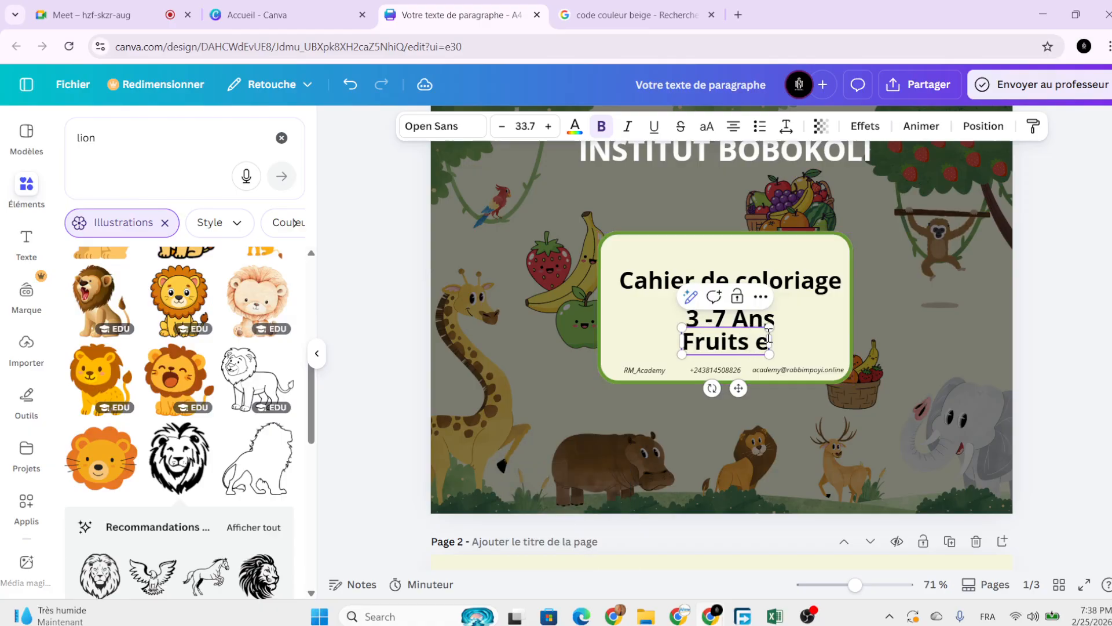
{"action": "type", "text": "t"}
{"action": "key", "text": "Caps_Lock"}
{"action": "type", "text": "A"}
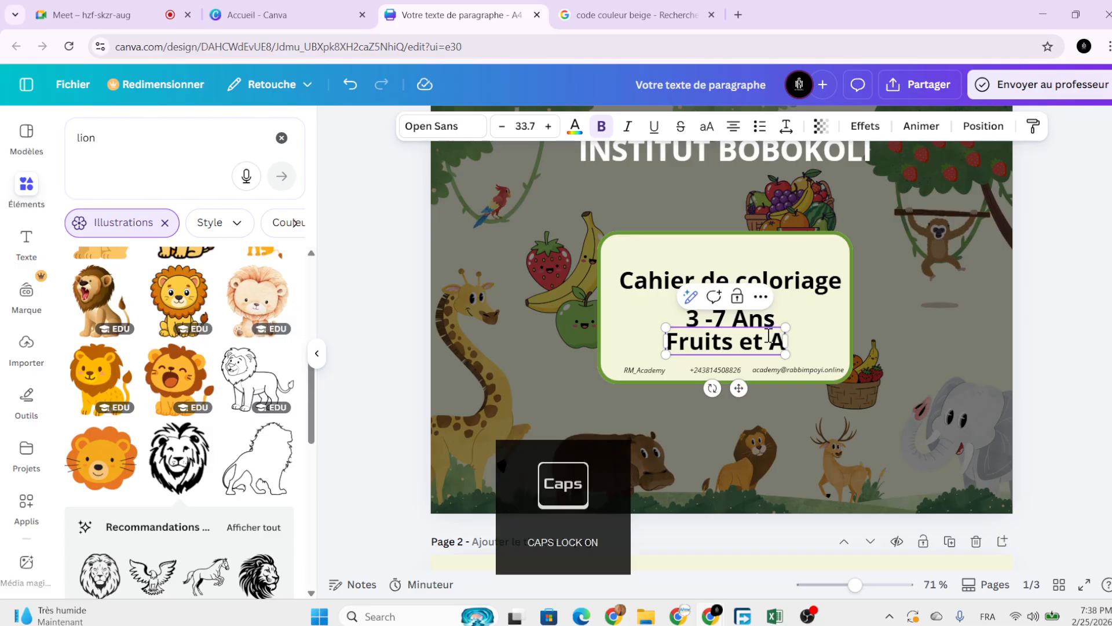
{"action": "key", "text": "Caps_Lock"}
{"action": "type", "text": "niam"}
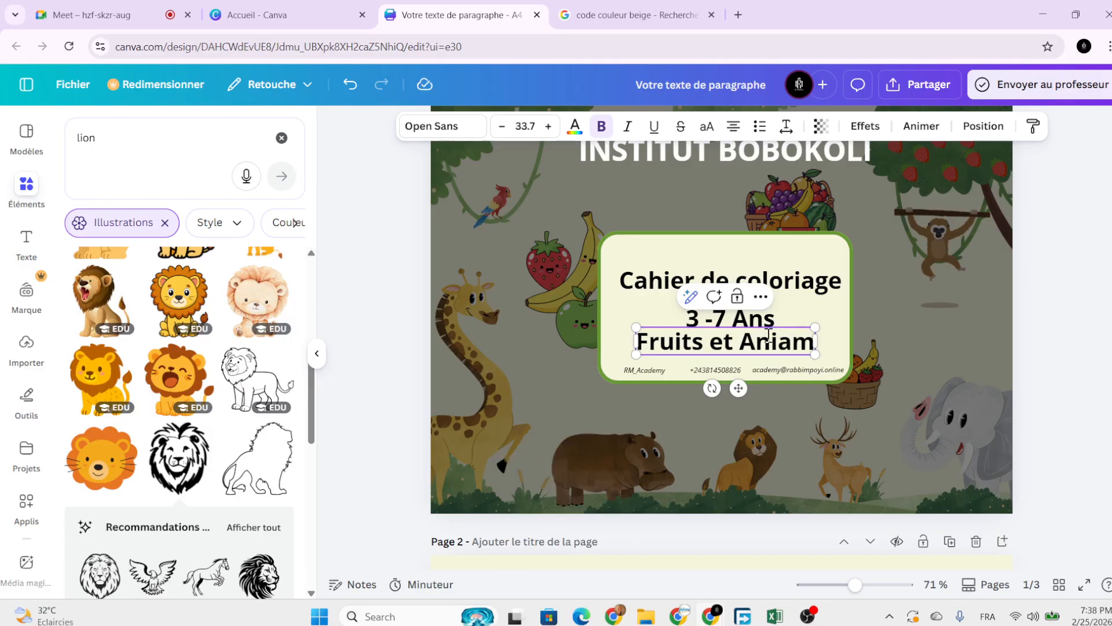
{"action": "type", "text": "aux"}
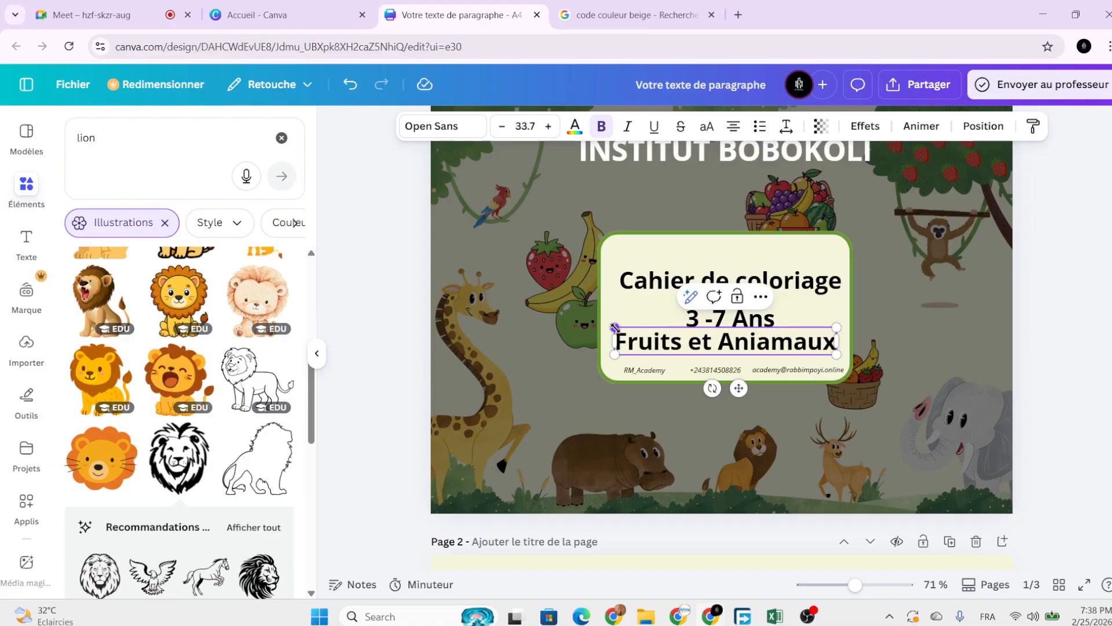
Shrink the new line and restack the title, '3 -7 Ans' and Fruits line evenly.
{"action": "left_click_drag", "start_coordinate": [614, 327], "coordinate": [645, 335]}
{"action": "left_click_drag", "start_coordinate": [752, 388], "coordinate": [734, 390]}
{"action": "left_click", "coordinate": [710, 281]}
{"action": "left_click_drag", "start_coordinate": [710, 280], "coordinate": [712, 267]}
{"action": "left_click", "coordinate": [718, 318]}
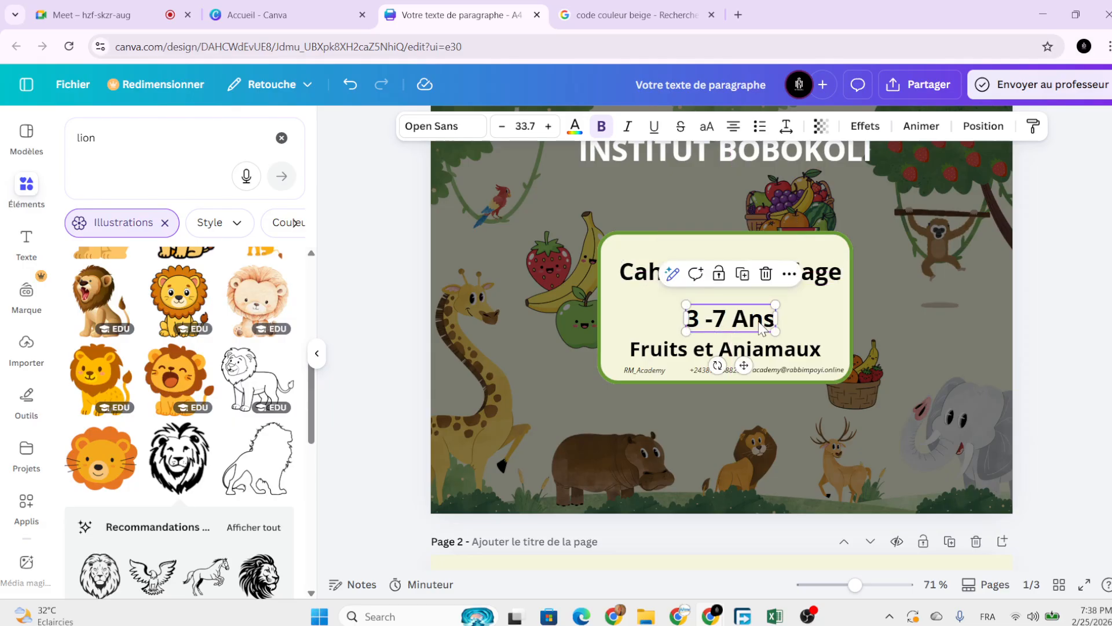
{"action": "mouse_move", "coordinate": [759, 327]}
{"action": "left_mouse_down"}
{"action": "mouse_move", "coordinate": [756, 317]}
{"action": "mouse_move", "coordinate": [754, 344]}
{"action": "left_mouse_up"}
{"action": "left_click", "coordinate": [753, 349]}
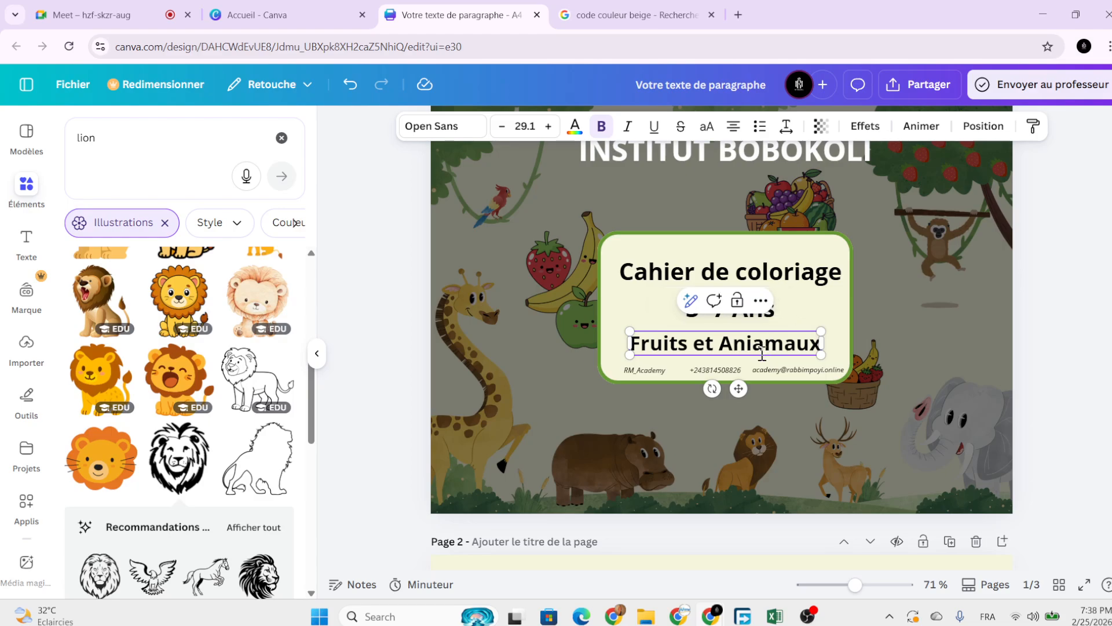
{"action": "left_click", "coordinate": [879, 331]}
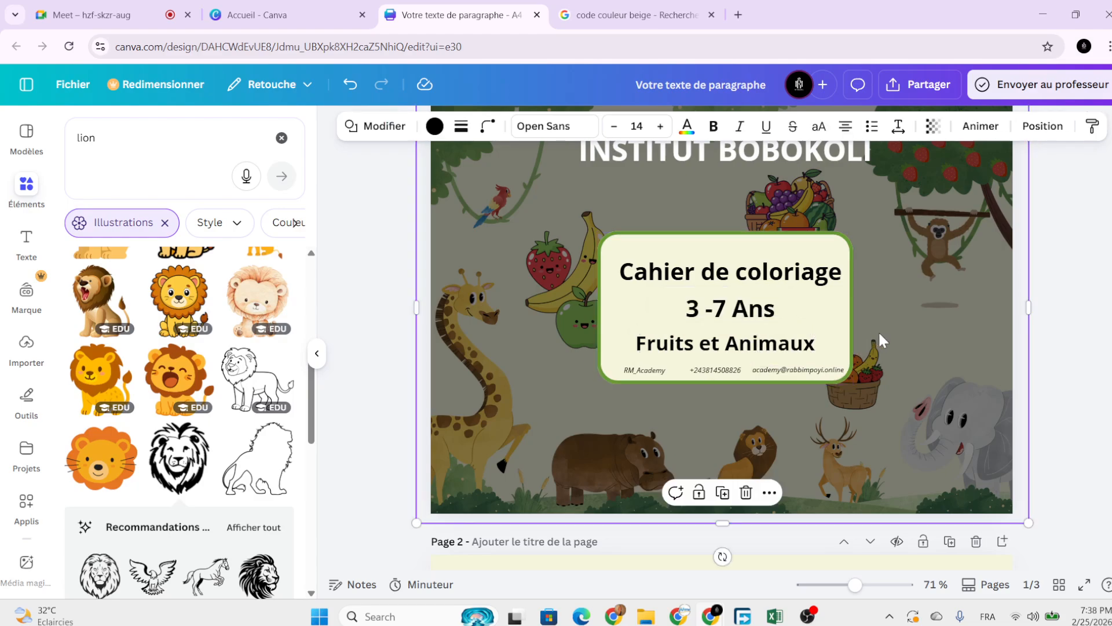
{"action": "scroll", "coordinate": [879, 331], "scroll_direction": "down", "scroll_amount": 3, "text": "ctrl"}
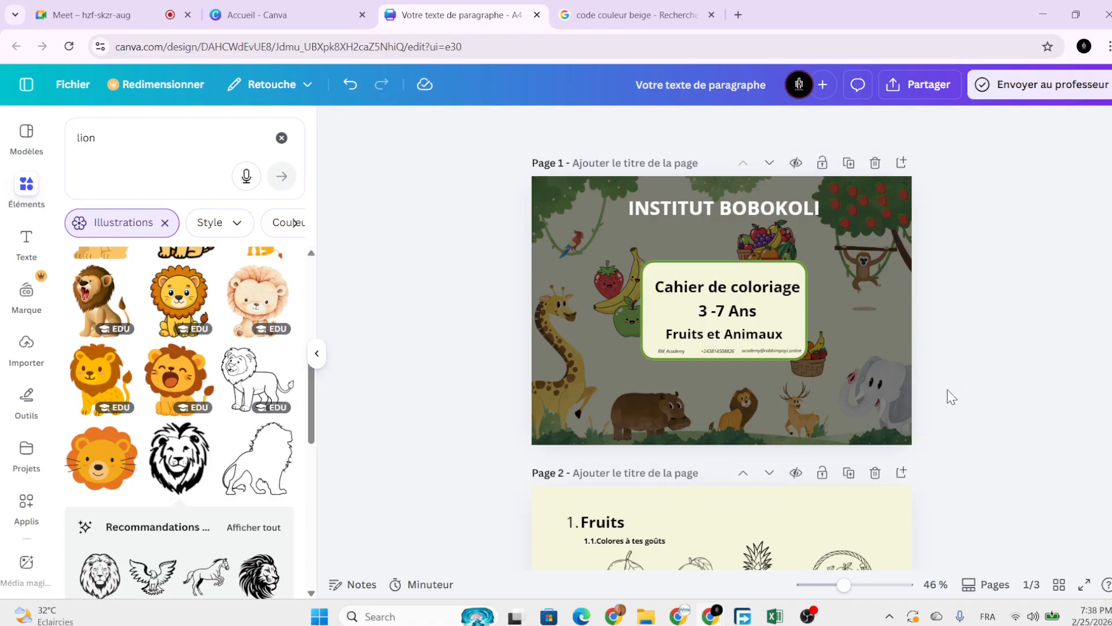
{"action": "scroll", "coordinate": [951, 397], "scroll_direction": "down", "scroll_amount": 10}
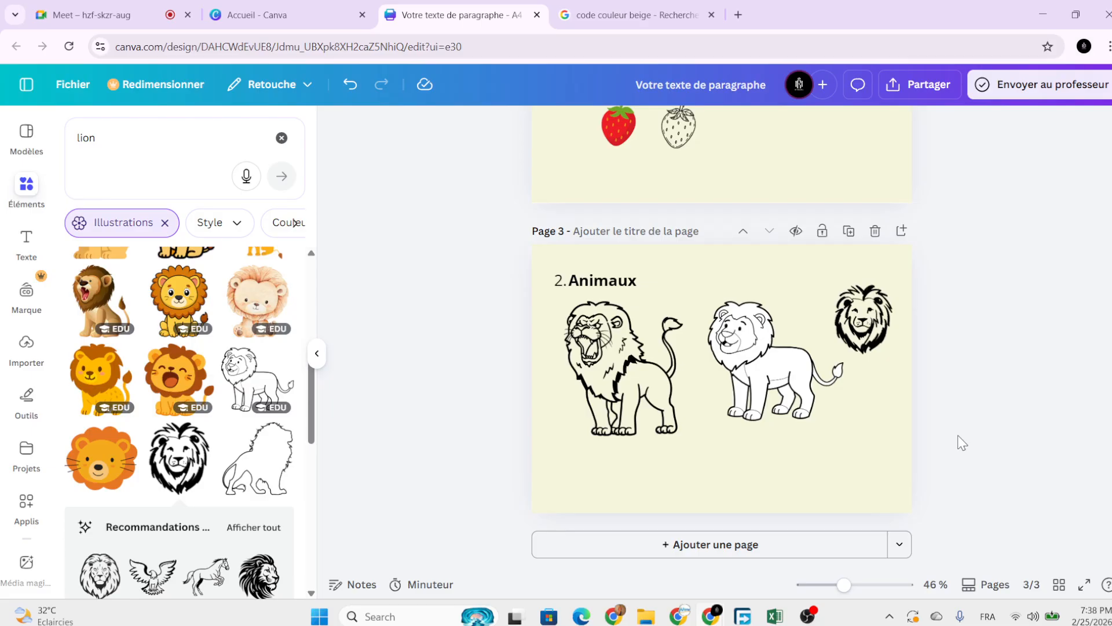
{"action": "scroll", "coordinate": [960, 440], "scroll_direction": "up", "scroll_amount": 10}
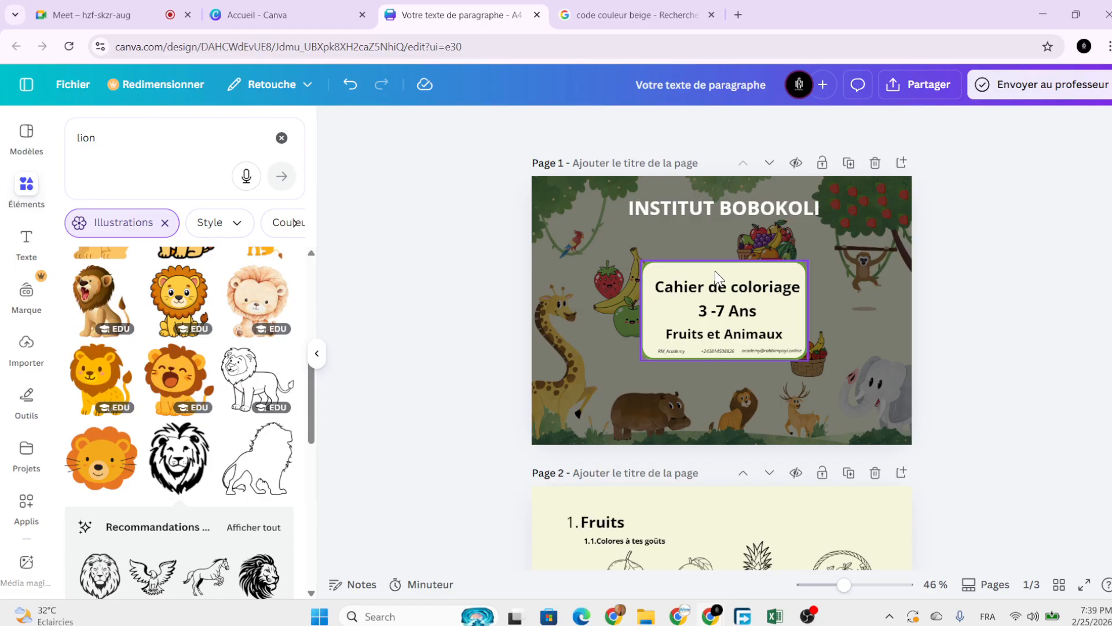
{"action": "scroll", "coordinate": [898, 345], "scroll_direction": "down", "scroll_amount": 3}
{"action": "scroll", "coordinate": [899, 343], "scroll_direction": "down", "scroll_amount": 8}
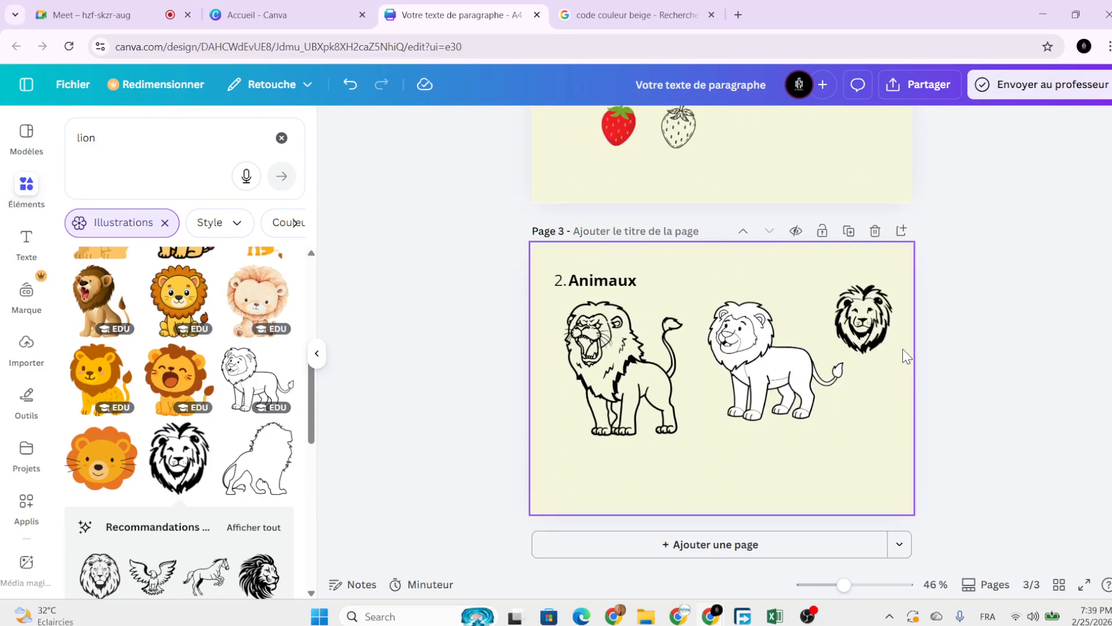
{"action": "scroll", "coordinate": [903, 349], "scroll_direction": "up", "scroll_amount": 10}
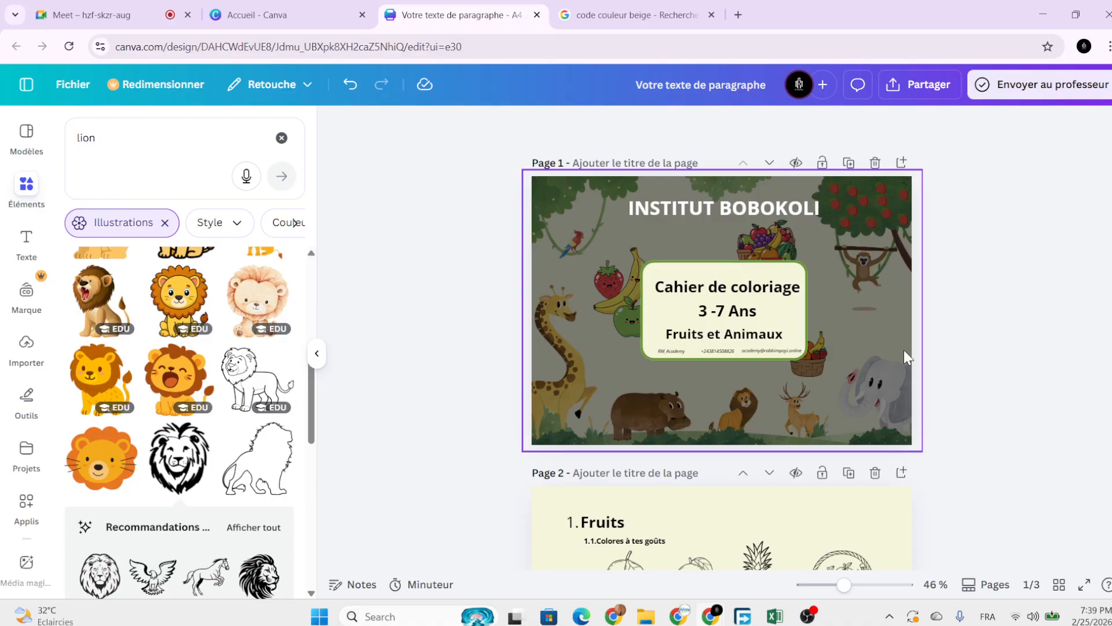
{"action": "scroll", "coordinate": [905, 351], "scroll_direction": "down", "scroll_amount": 10}
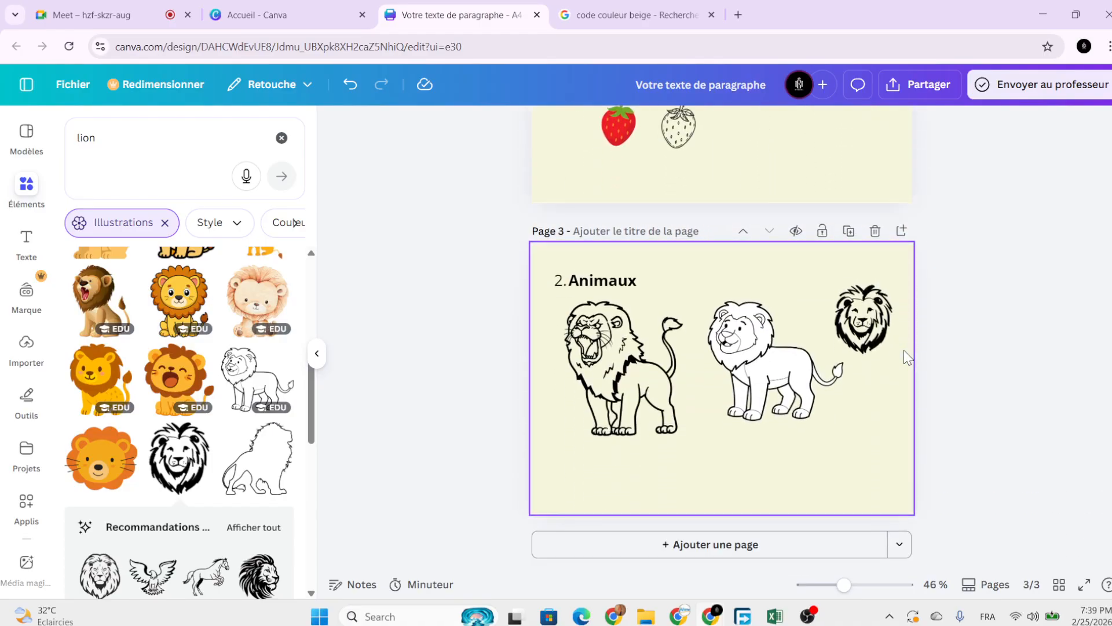
{"action": "scroll", "coordinate": [936, 380], "scroll_direction": "up", "scroll_amount": 5}
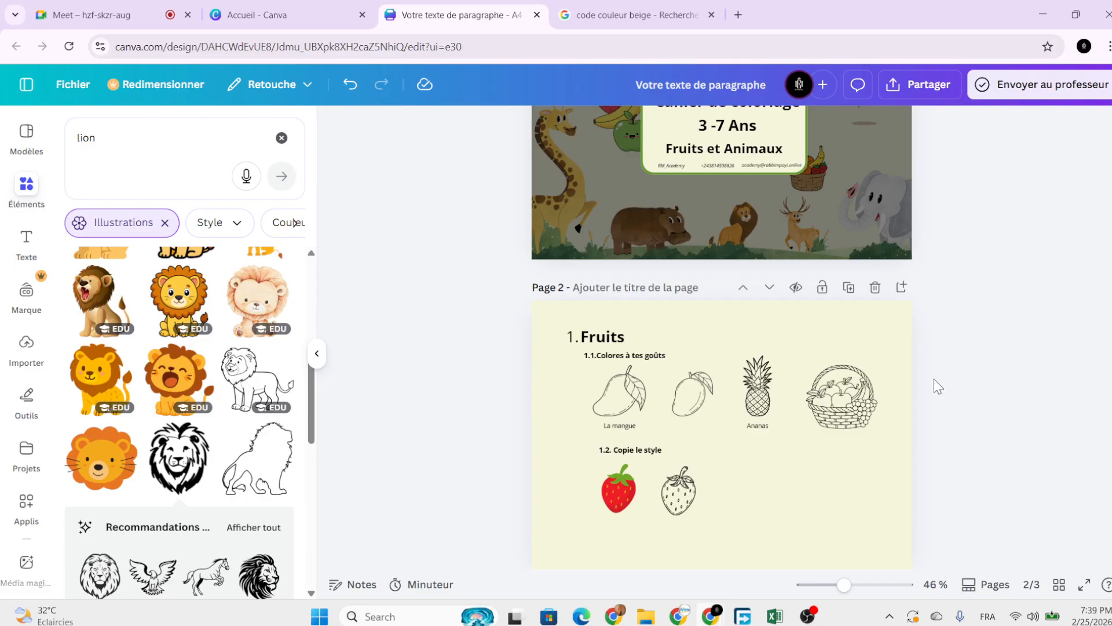
{"action": "scroll", "coordinate": [934, 379], "scroll_direction": "up", "scroll_amount": 3}
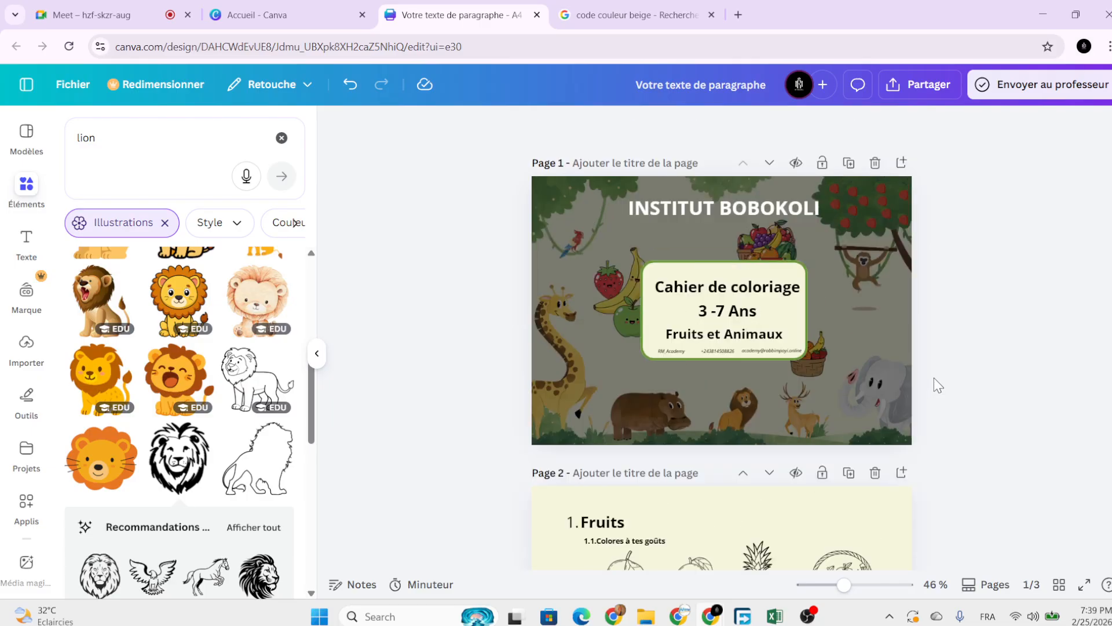
{"action": "left_click", "coordinate": [711, 205]}
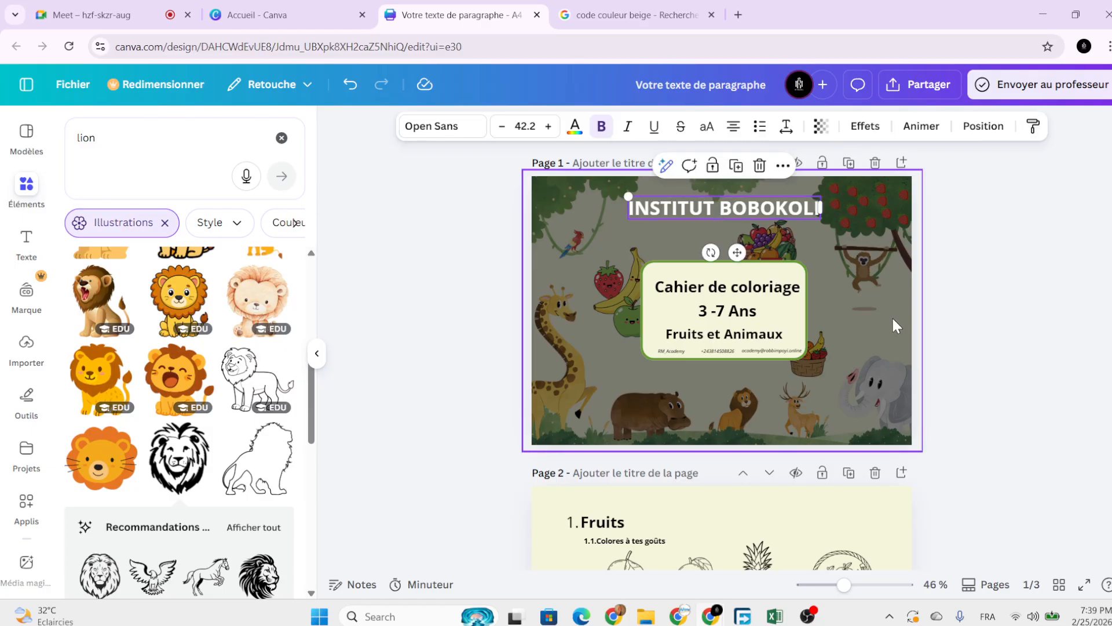
{"action": "left_click", "coordinate": [1007, 343]}
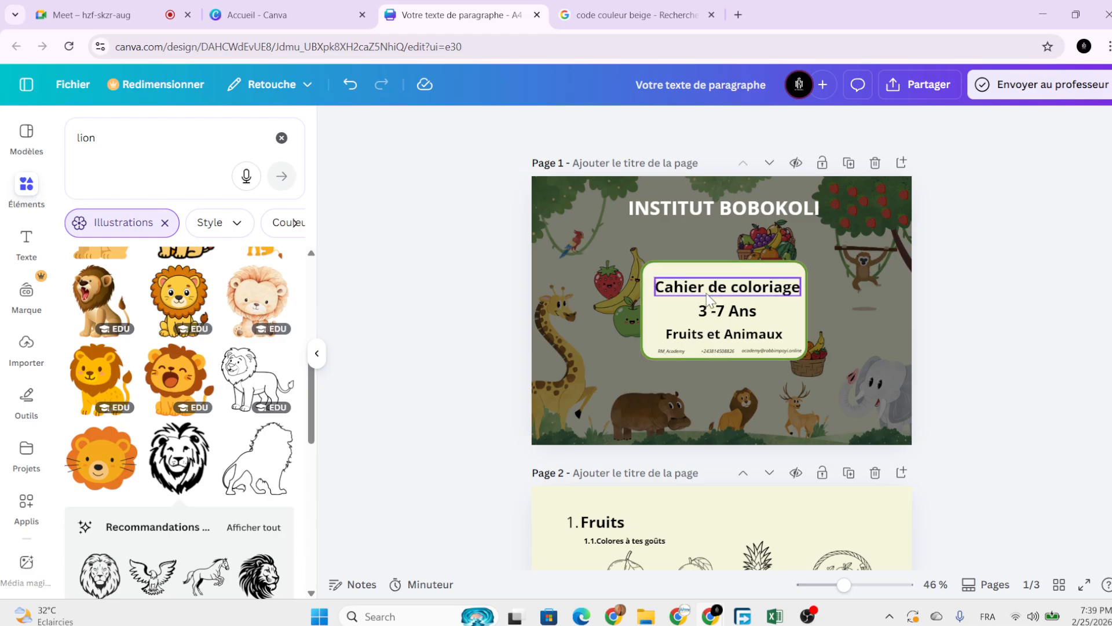
{"action": "scroll", "coordinate": [838, 348], "scroll_direction": "down", "scroll_amount": 5}
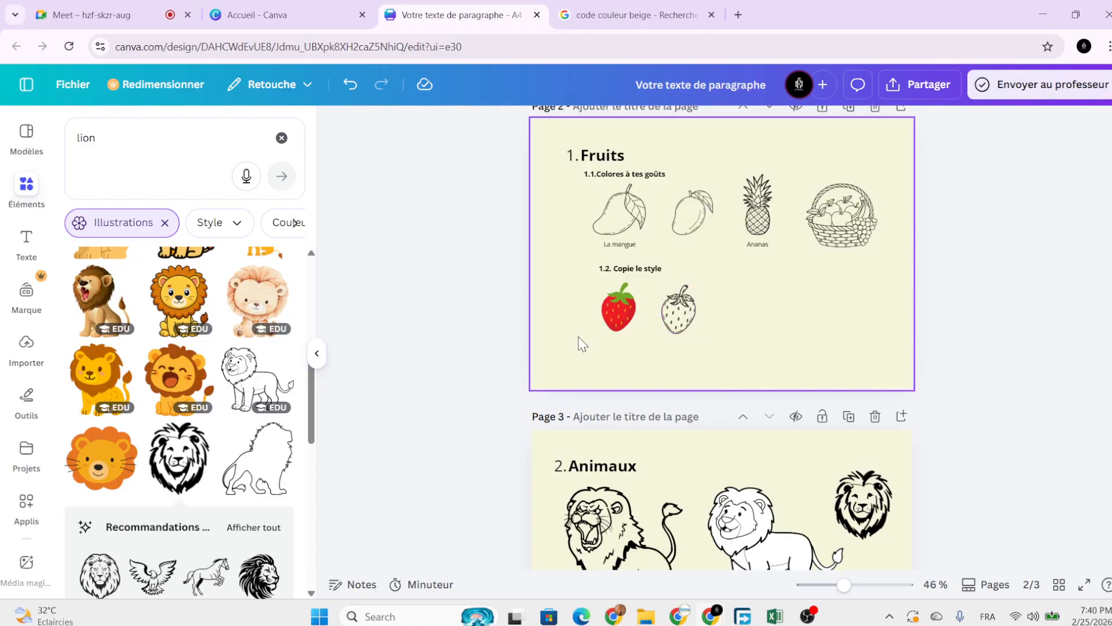
{"action": "key", "text": "ctrl+minus"}
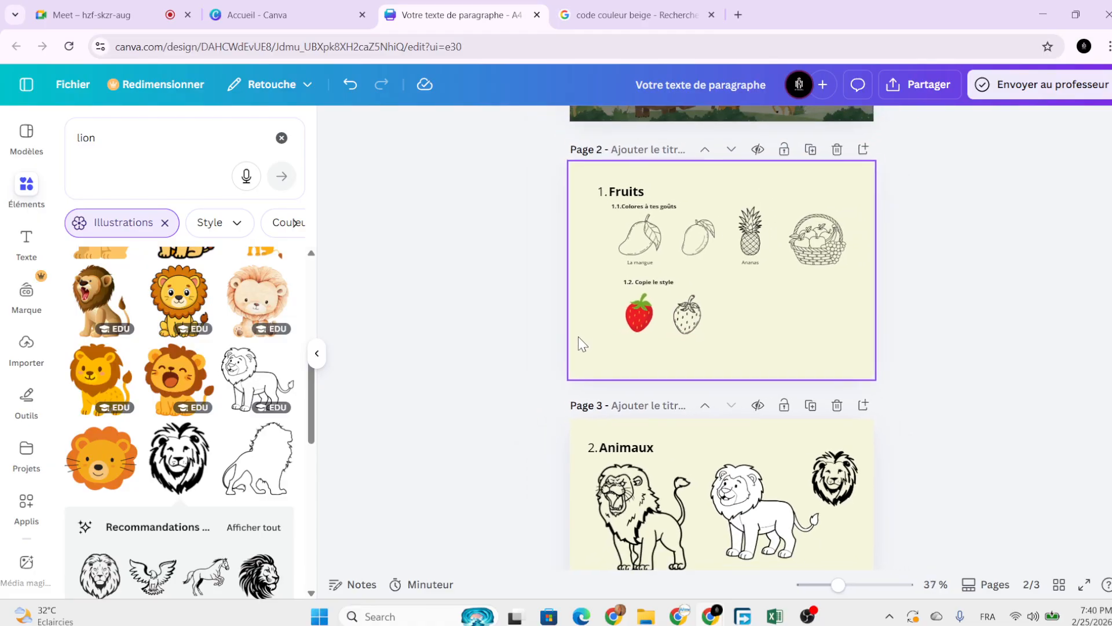
{"action": "scroll", "coordinate": [578, 336], "scroll_direction": "up", "scroll_amount": 1}
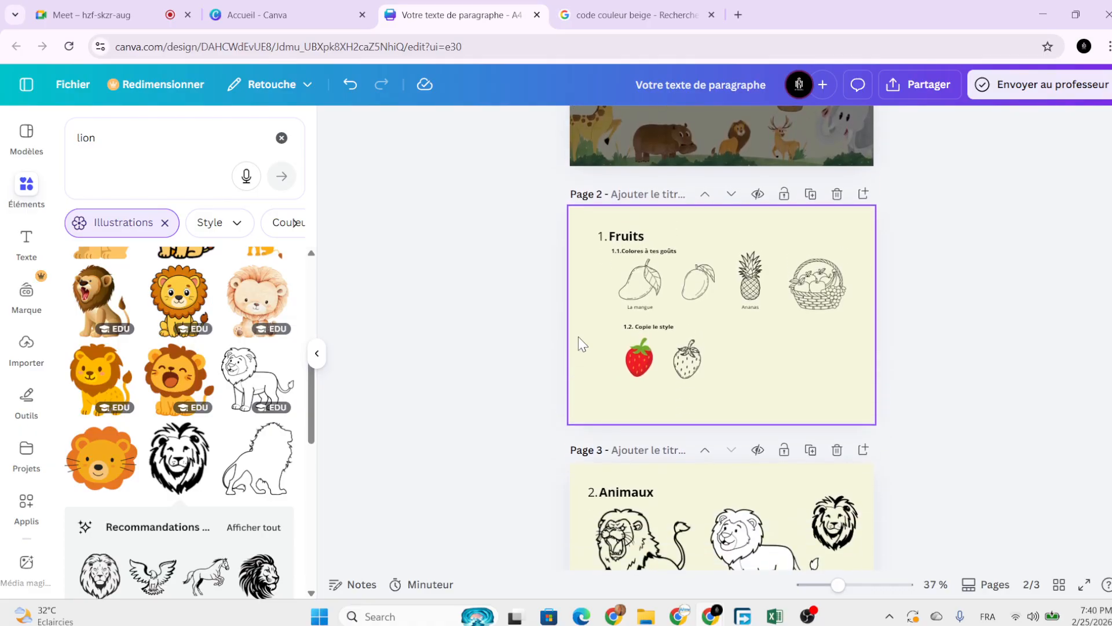
{"action": "scroll", "coordinate": [578, 336], "scroll_direction": "down", "scroll_amount": 3}
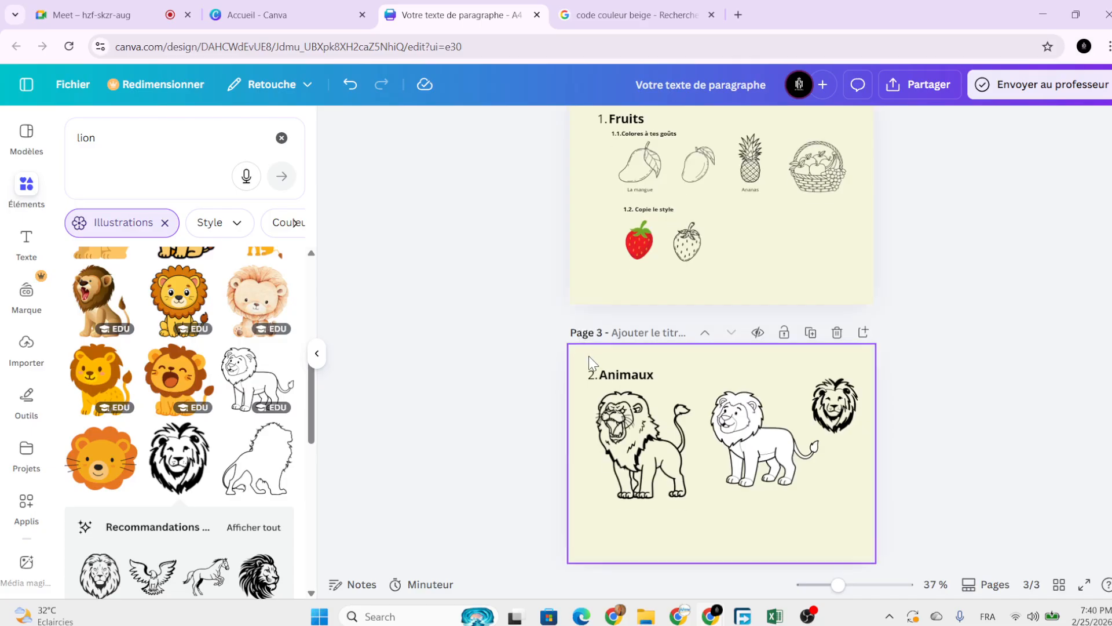
{"action": "scroll", "coordinate": [589, 356], "scroll_direction": "down", "scroll_amount": 1}
{"action": "left_click", "coordinate": [753, 391]}
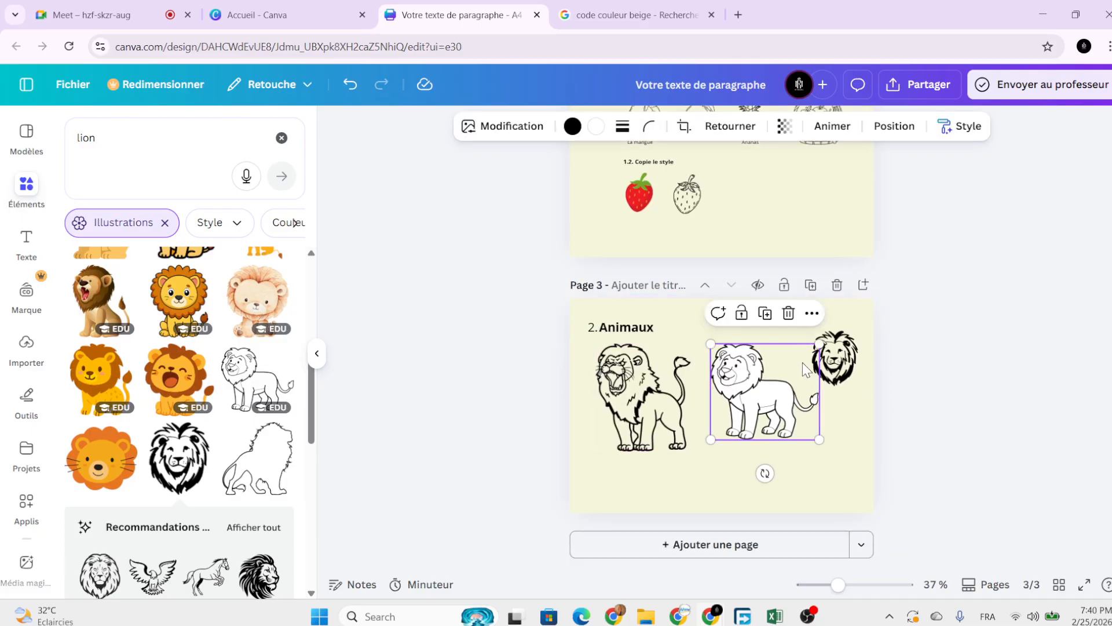
{"action": "left_click", "coordinate": [823, 366]}
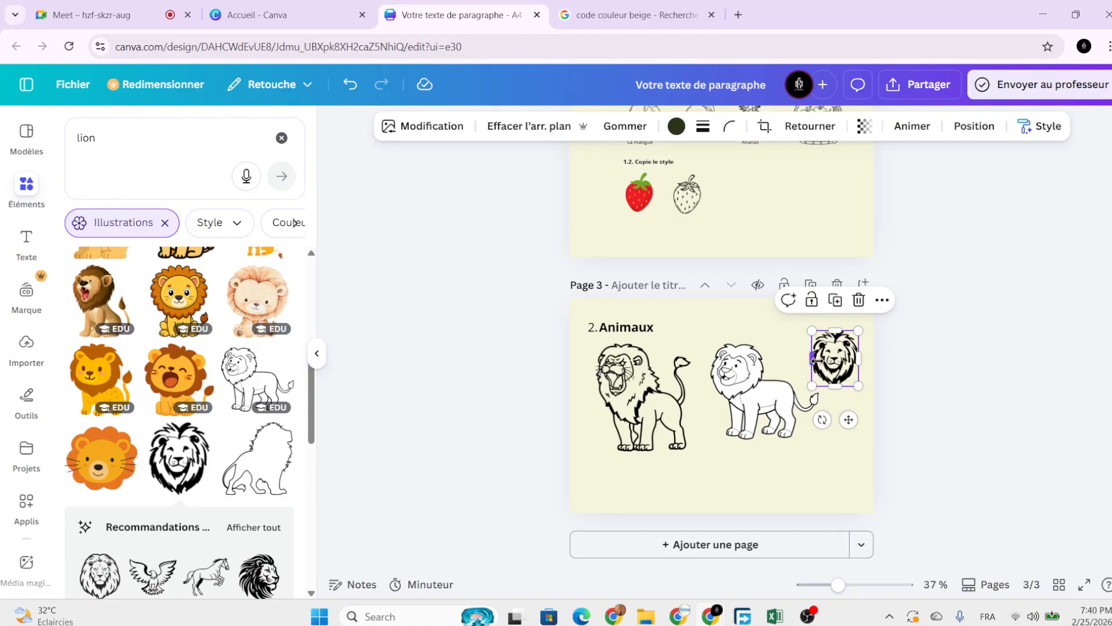
{"action": "left_click", "coordinate": [923, 380]}
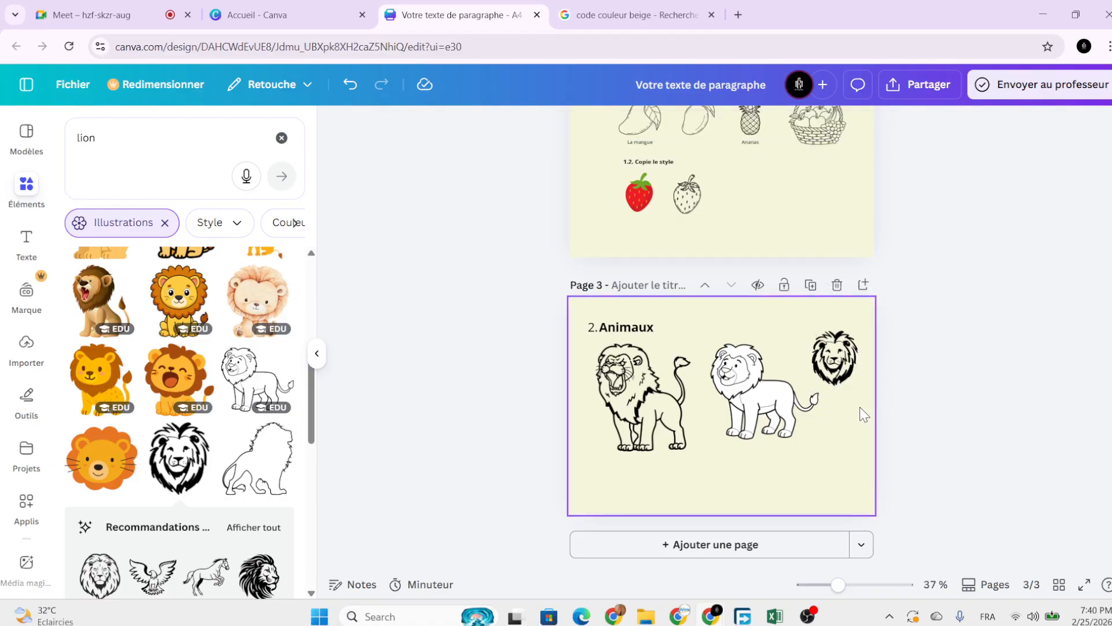
{"action": "left_click", "coordinate": [860, 406]}
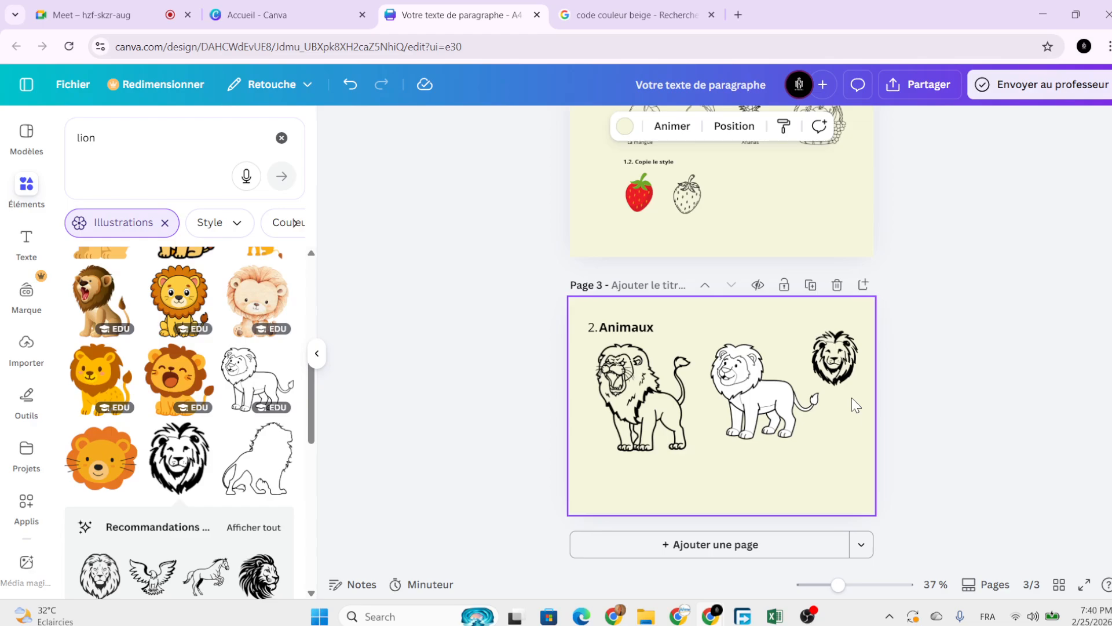
{"action": "left_click", "coordinate": [933, 429]}
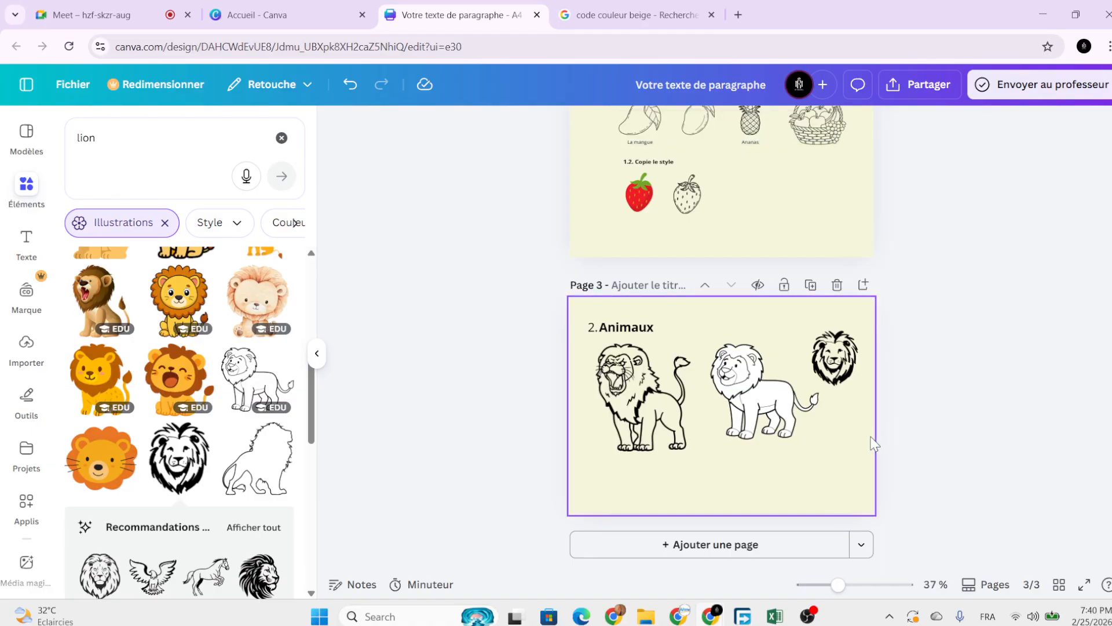
{"action": "left_click", "coordinate": [841, 459]}
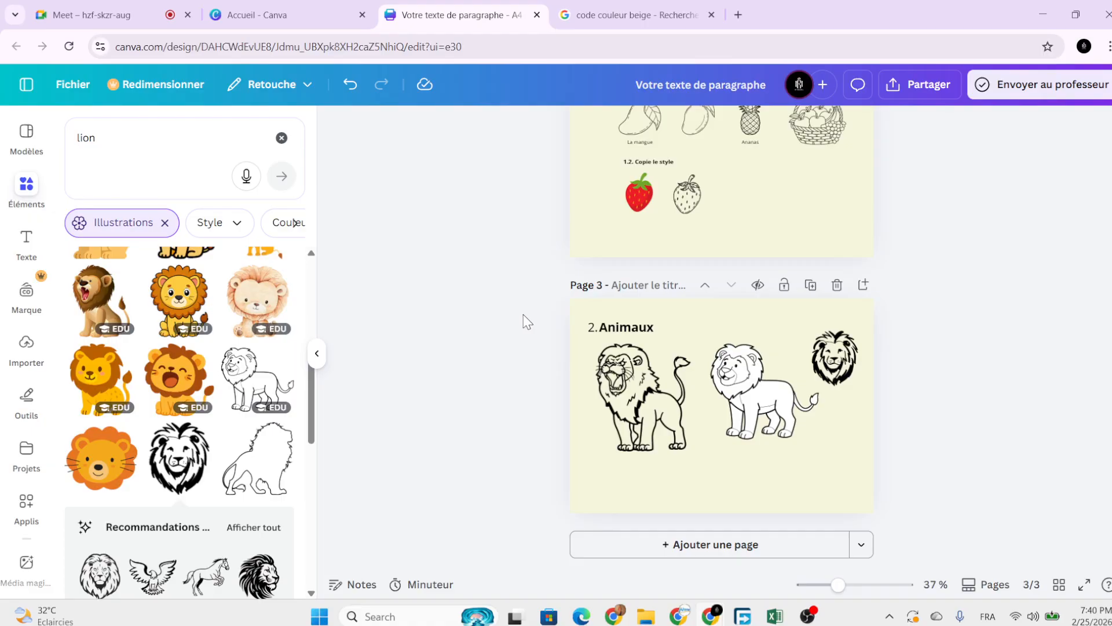
Add a blank page 4 and search the templates for 'math enfant'.
{"action": "left_click", "coordinate": [672, 548]}
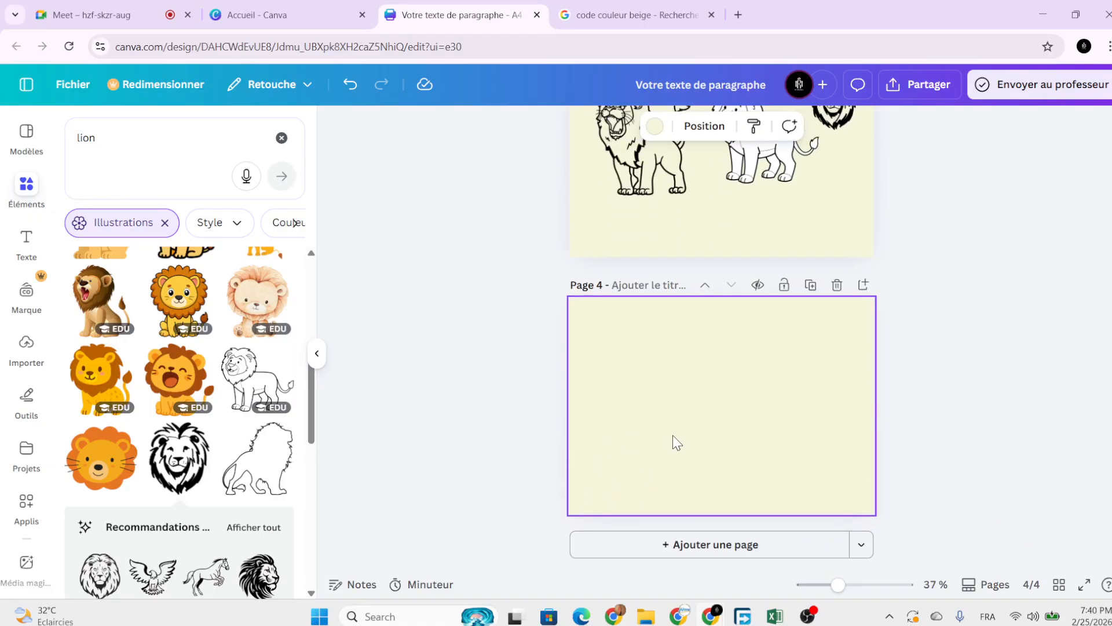
{"action": "scroll", "coordinate": [675, 443], "scroll_direction": "up", "scroll_amount": 3, "text": "ctrl"}
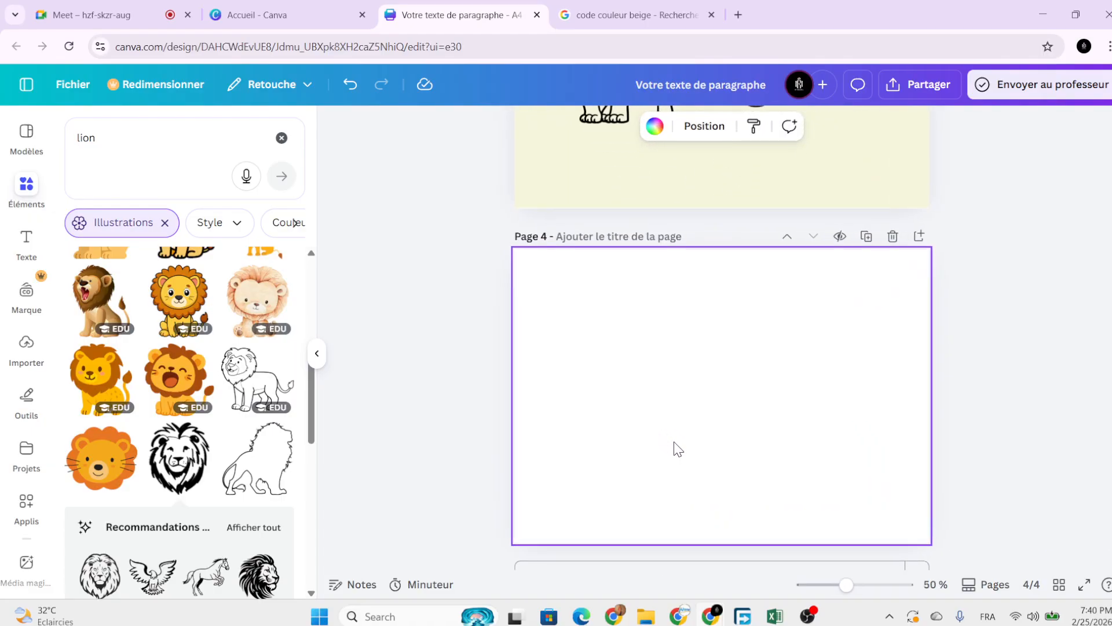
{"action": "left_click", "coordinate": [26, 136]}
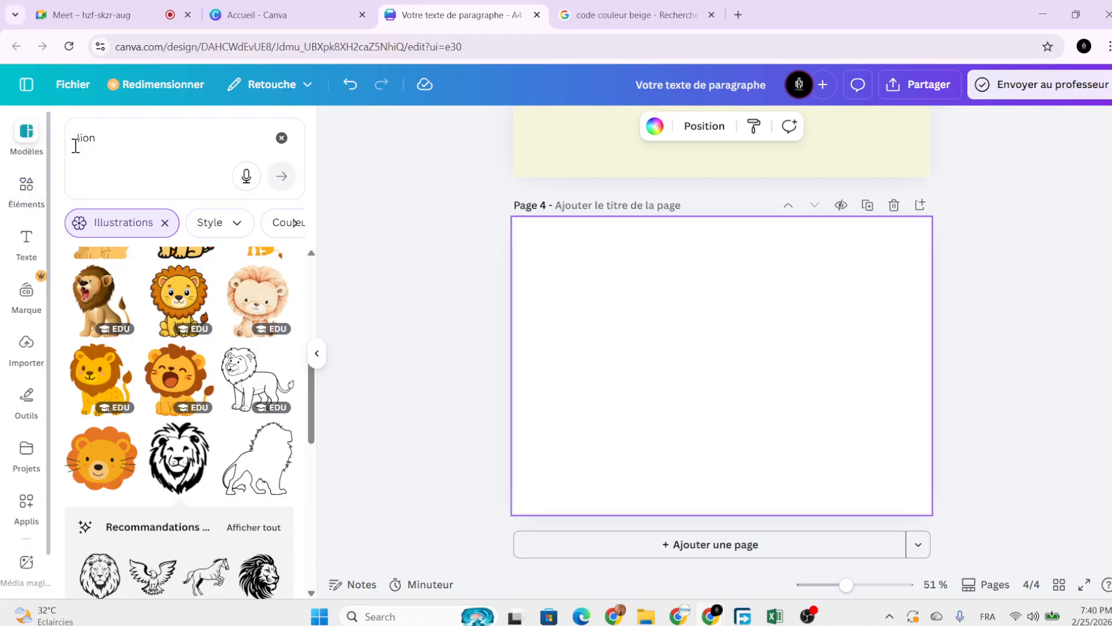
{"action": "left_click", "coordinate": [123, 139]}
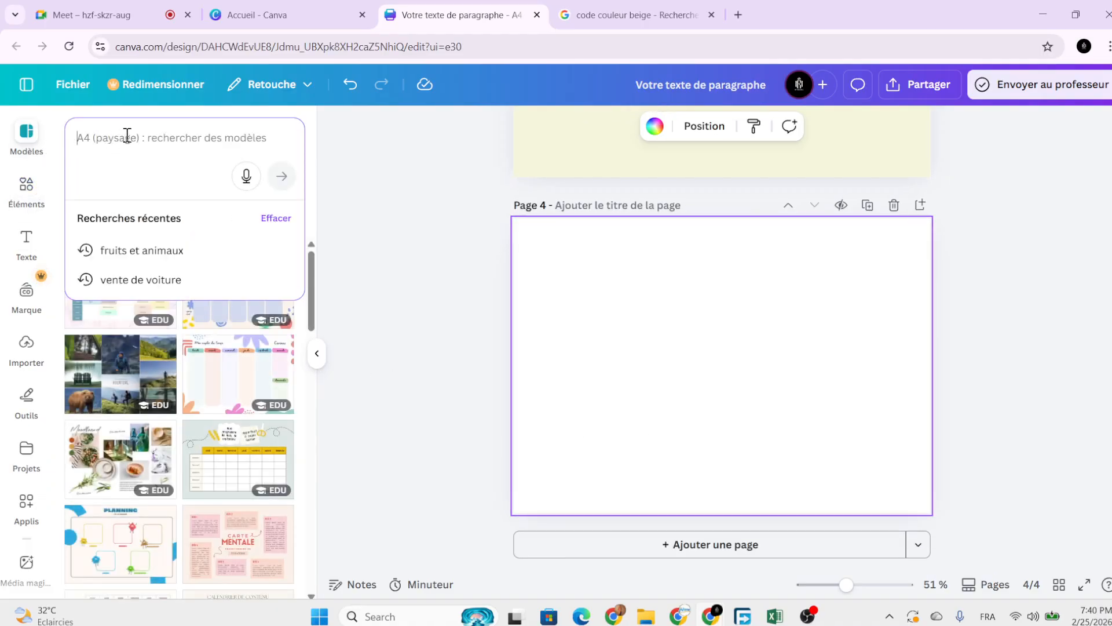
{"action": "type", "text": "math"}
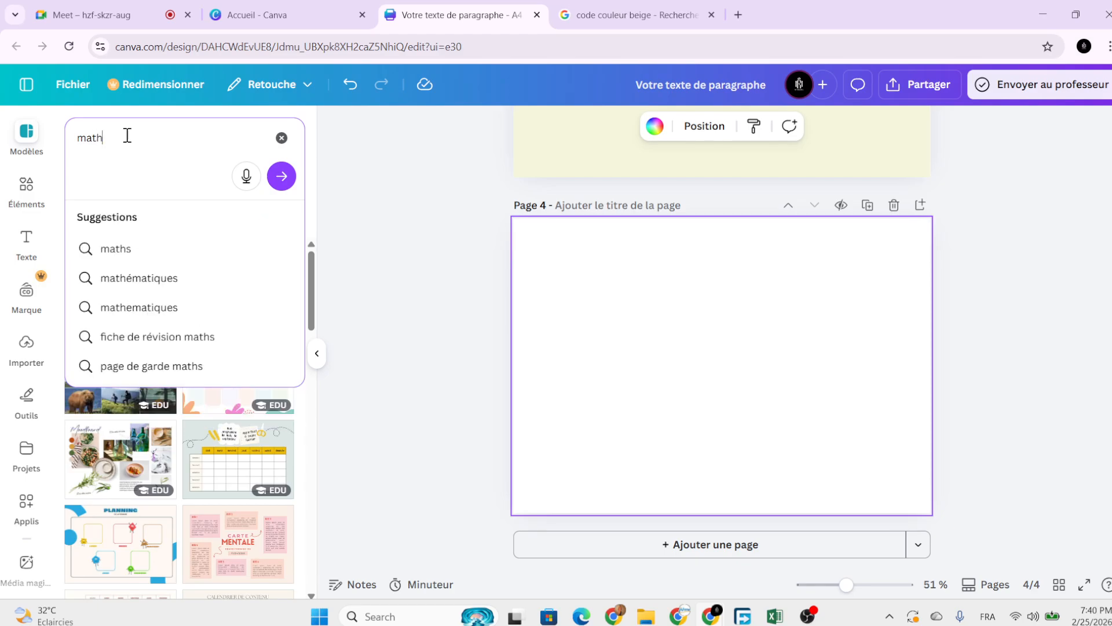
{"action": "type", "text": " enfant"}
{"action": "key", "text": "Return"}
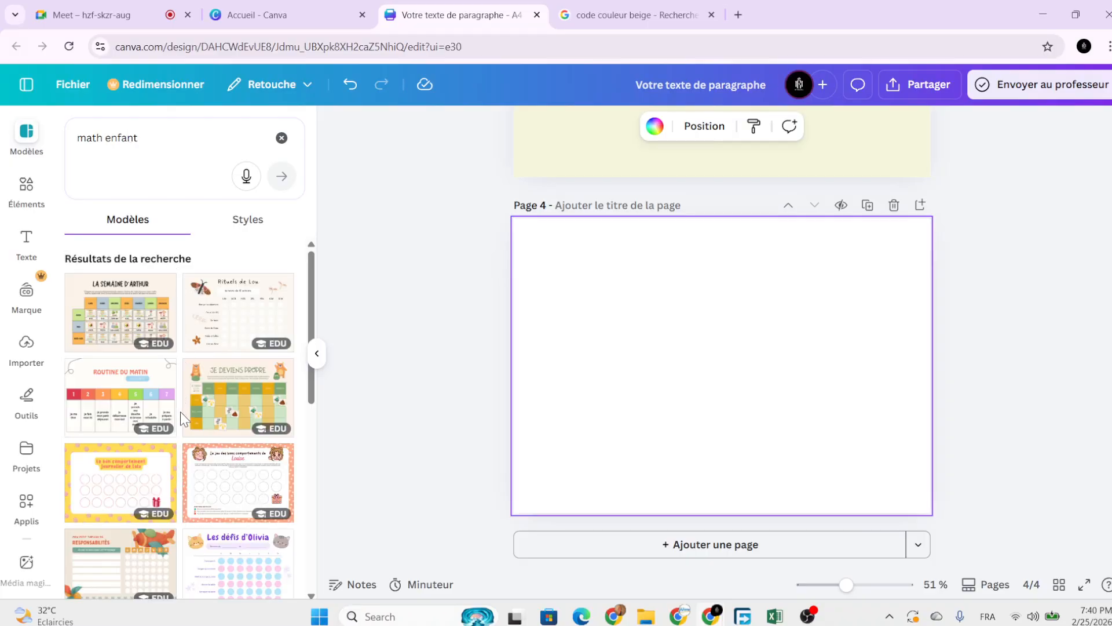
Apply the Rituels de Lou weekly routine template to page 4.
{"action": "scroll", "coordinate": [181, 413], "scroll_direction": "down", "scroll_amount": 3}
{"action": "scroll", "coordinate": [218, 420], "scroll_direction": "down", "scroll_amount": 5}
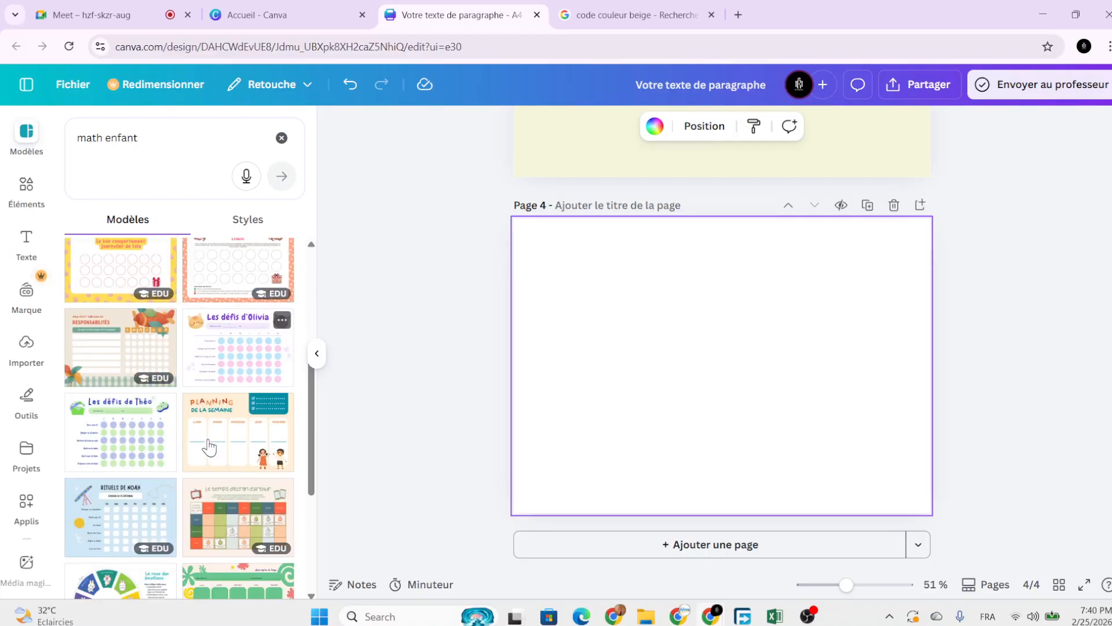
{"action": "scroll", "coordinate": [187, 457], "scroll_direction": "up", "scroll_amount": 5}
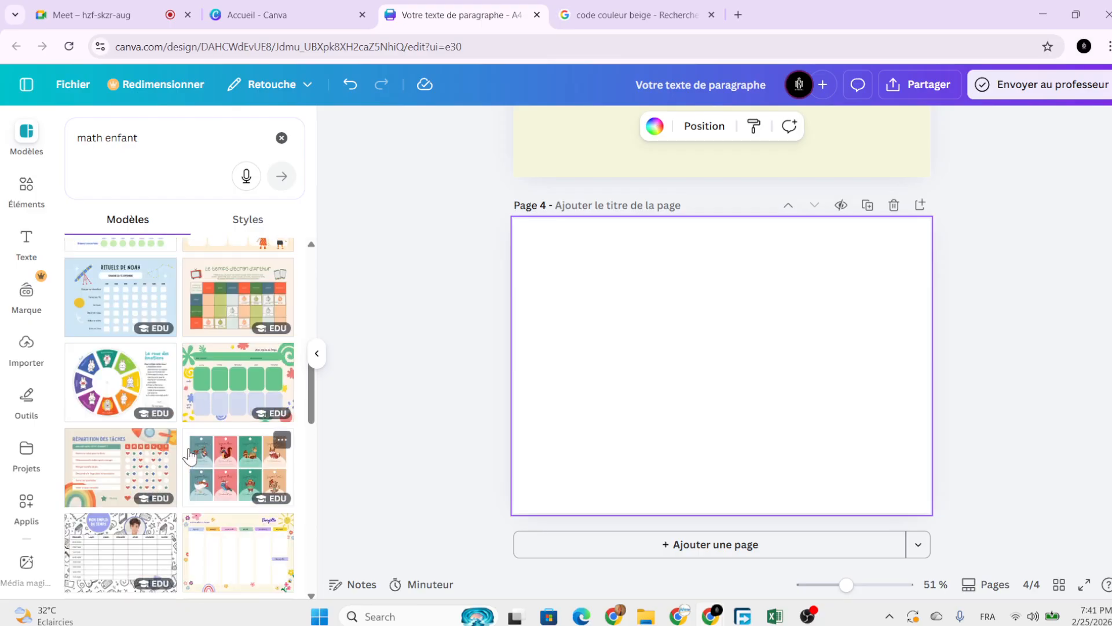
{"action": "scroll", "coordinate": [194, 417], "scroll_direction": "up", "scroll_amount": 2}
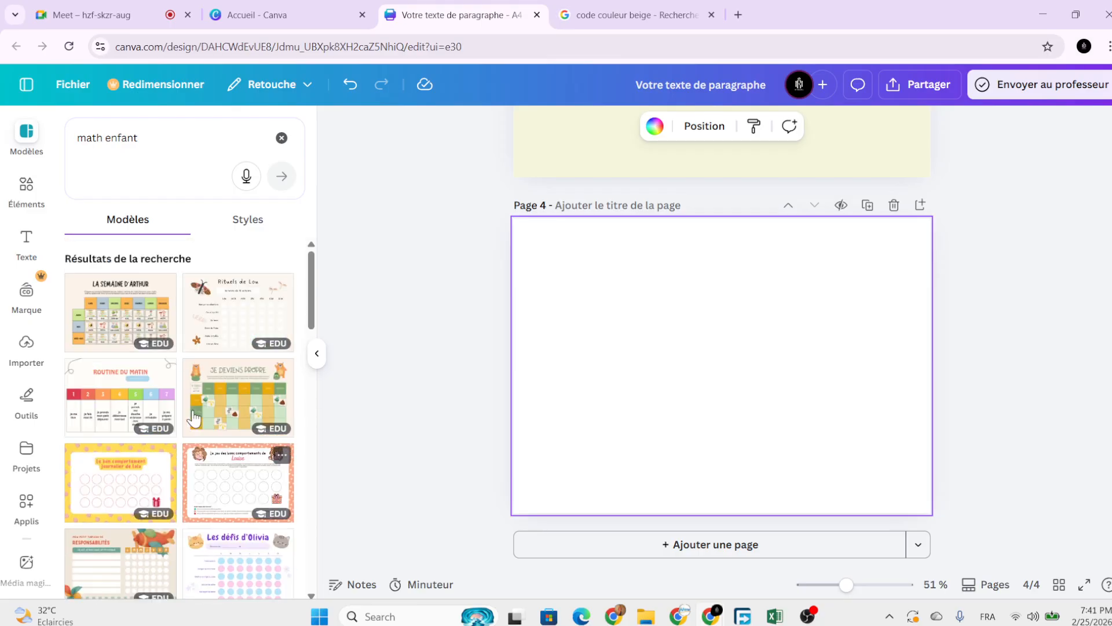
{"action": "left_click", "coordinate": [207, 327]}
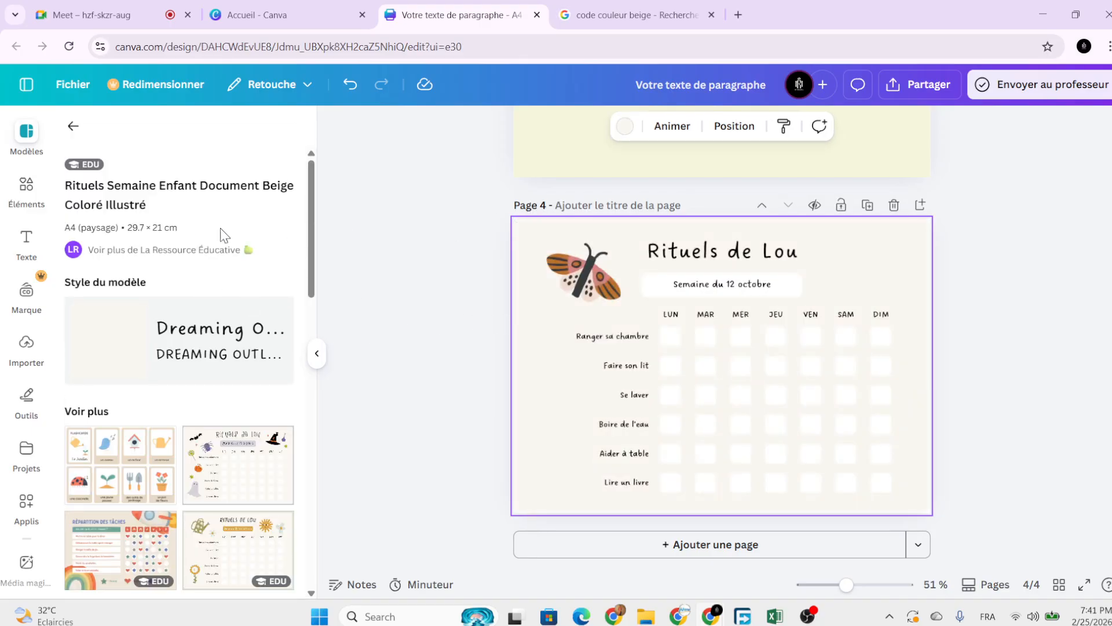
Try the Tableau des Services template, then apply the Calendrier Éditorial template to page 4.
{"action": "scroll", "coordinate": [212, 458], "scroll_direction": "down", "scroll_amount": 5}
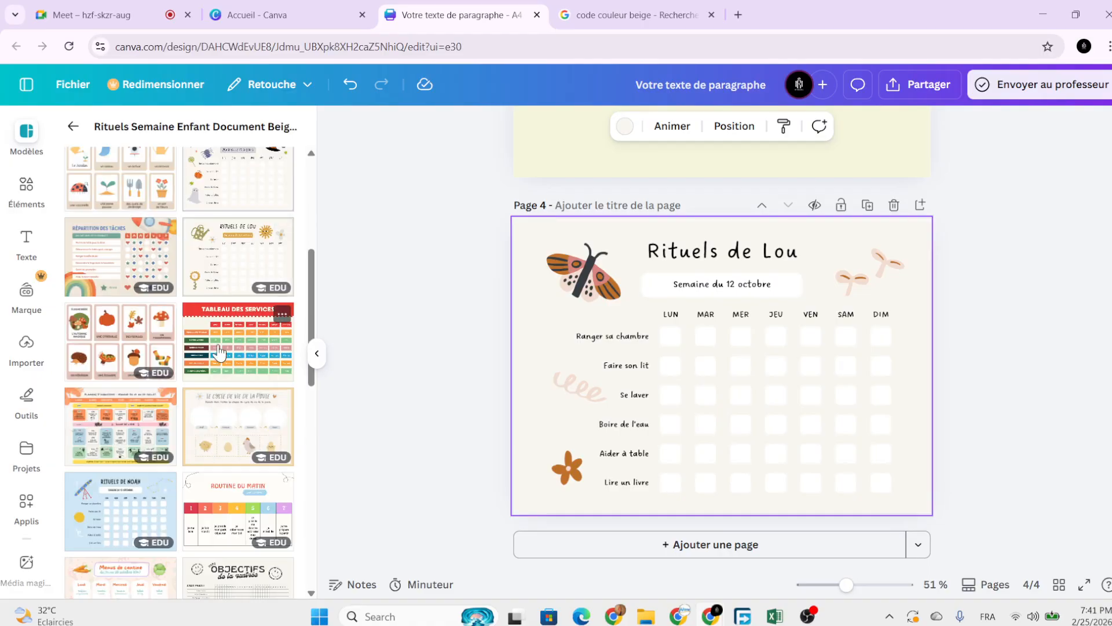
{"action": "left_click", "coordinate": [218, 352]}
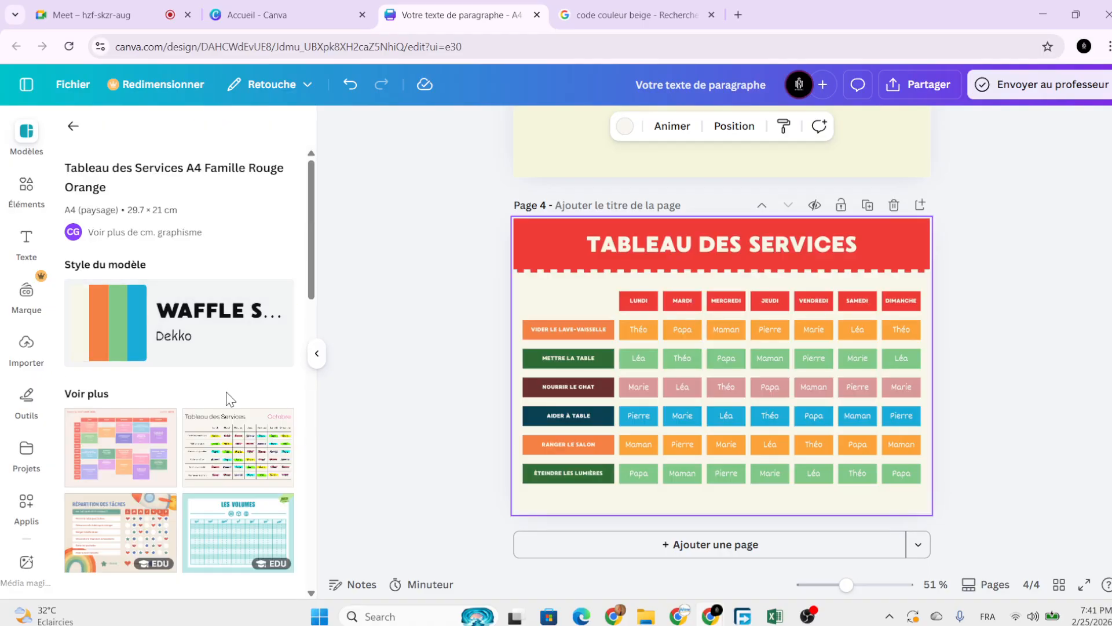
{"action": "scroll", "coordinate": [220, 411], "scroll_direction": "down", "scroll_amount": 3}
{"action": "scroll", "coordinate": [232, 432], "scroll_direction": "down", "scroll_amount": 4}
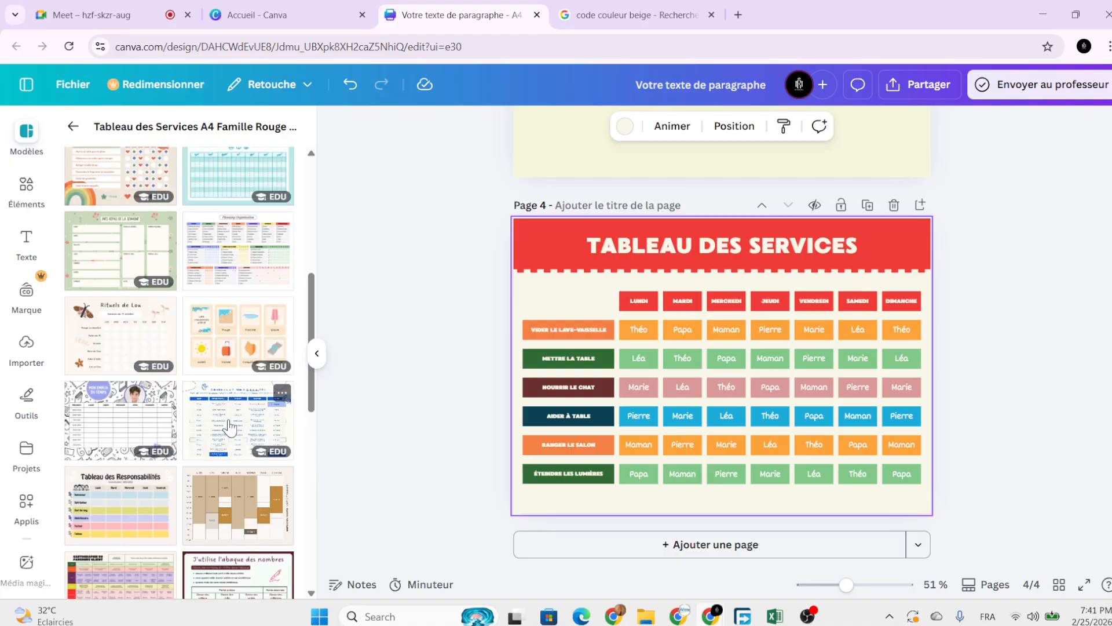
{"action": "left_click", "coordinate": [234, 432]}
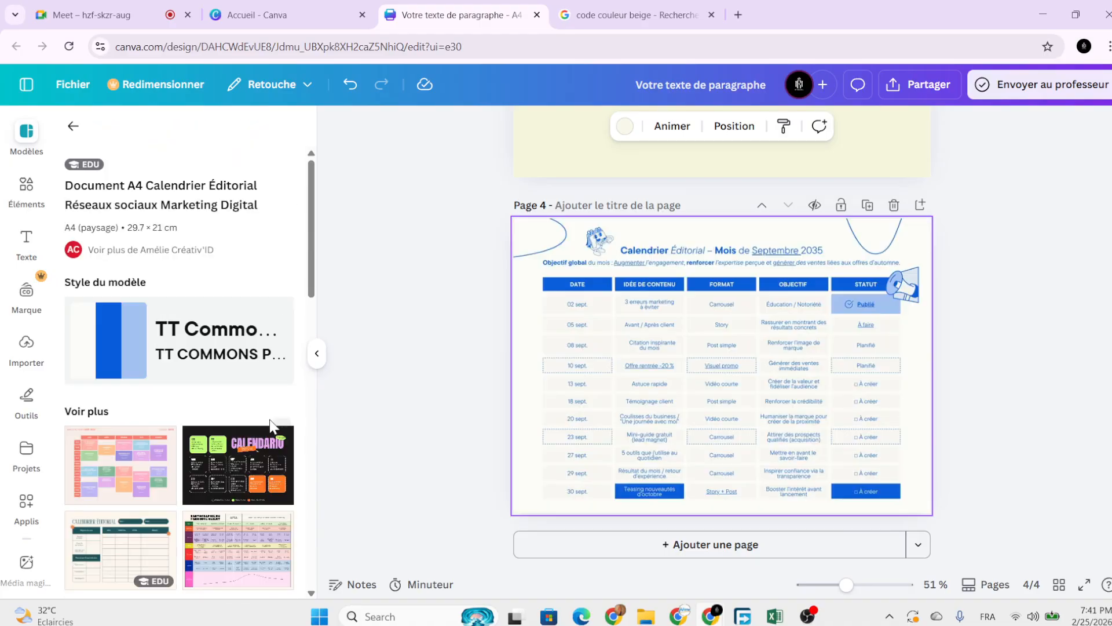
Change the template search from 'math enfant' to 'mathemathiques'.
{"action": "scroll", "coordinate": [243, 441], "scroll_direction": "down", "scroll_amount": 5}
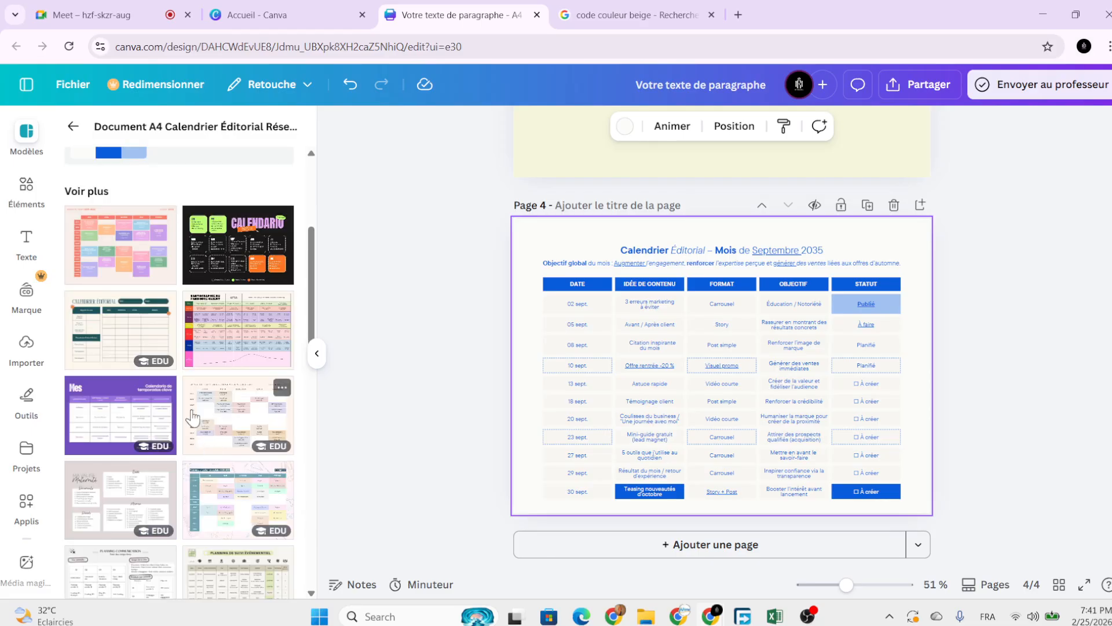
{"action": "scroll", "coordinate": [134, 313], "scroll_direction": "up", "scroll_amount": 5}
{"action": "left_click", "coordinate": [73, 126]}
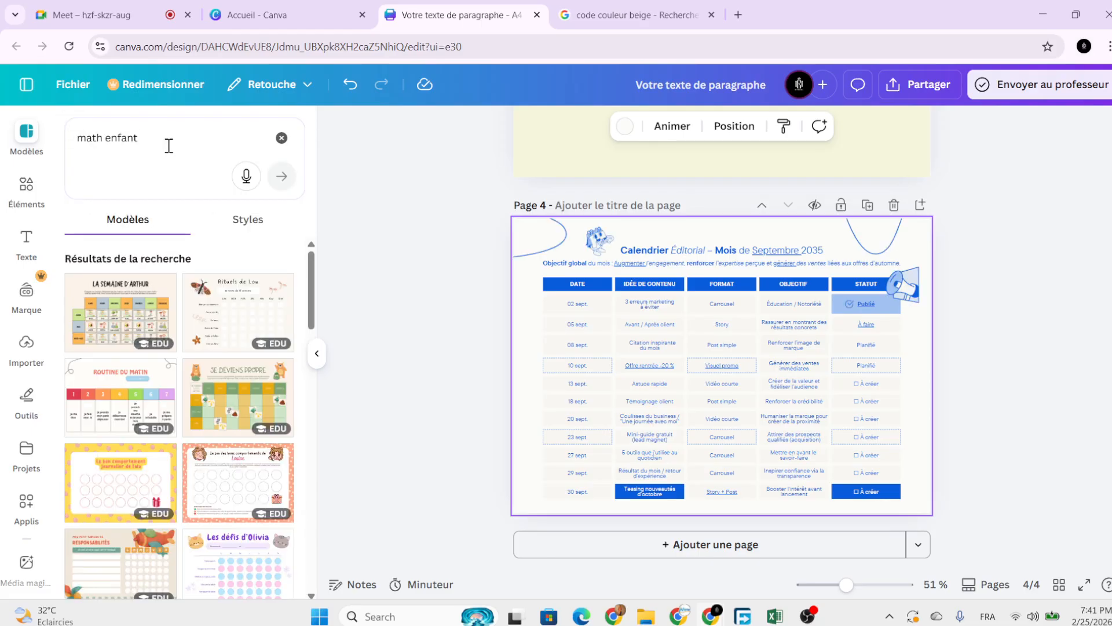
{"action": "left_click", "coordinate": [100, 138]}
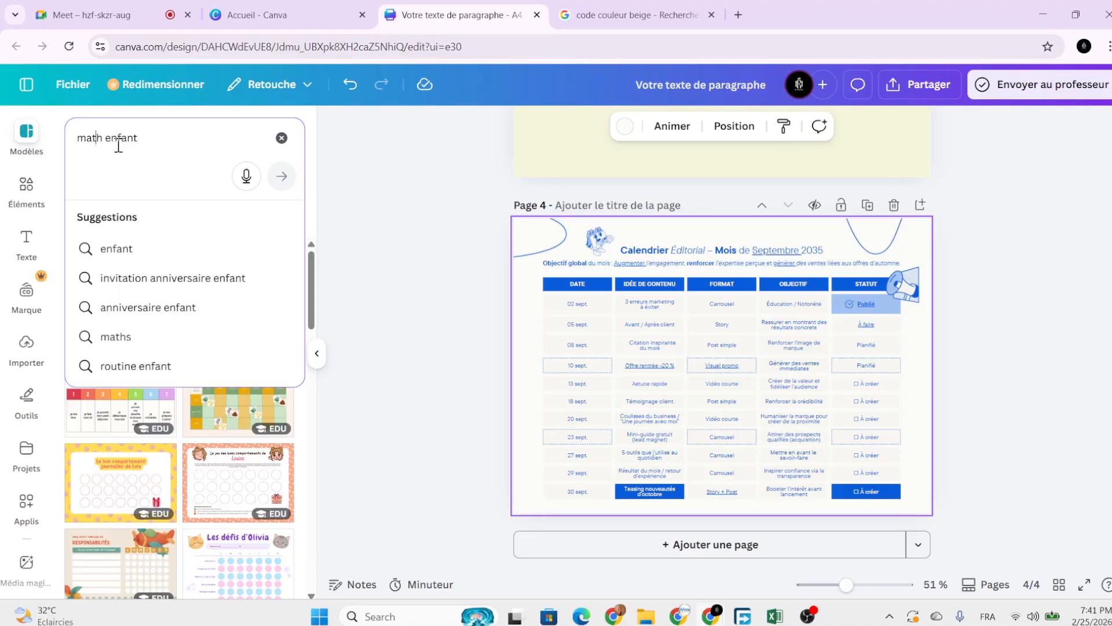
{"action": "double_click", "coordinate": [119, 142]}
{"action": "key", "text": "BackSpace"}
{"action": "key", "text": "BackSpace"}
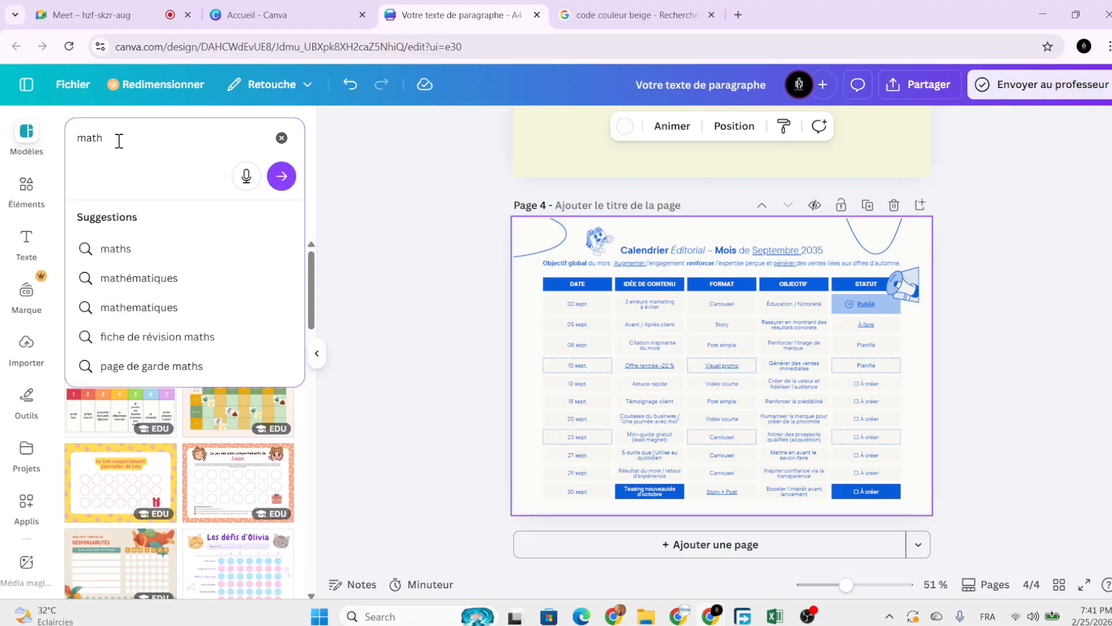
{"action": "type", "text": "emat"}
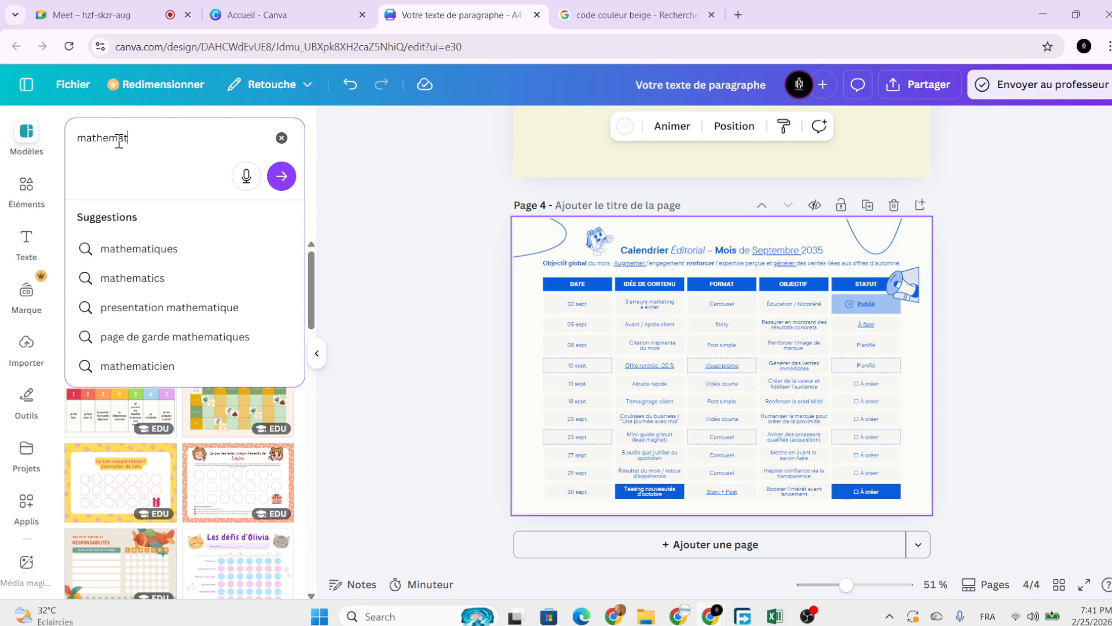
{"action": "type", "text": "hiques"}
{"action": "key", "text": "Return"}
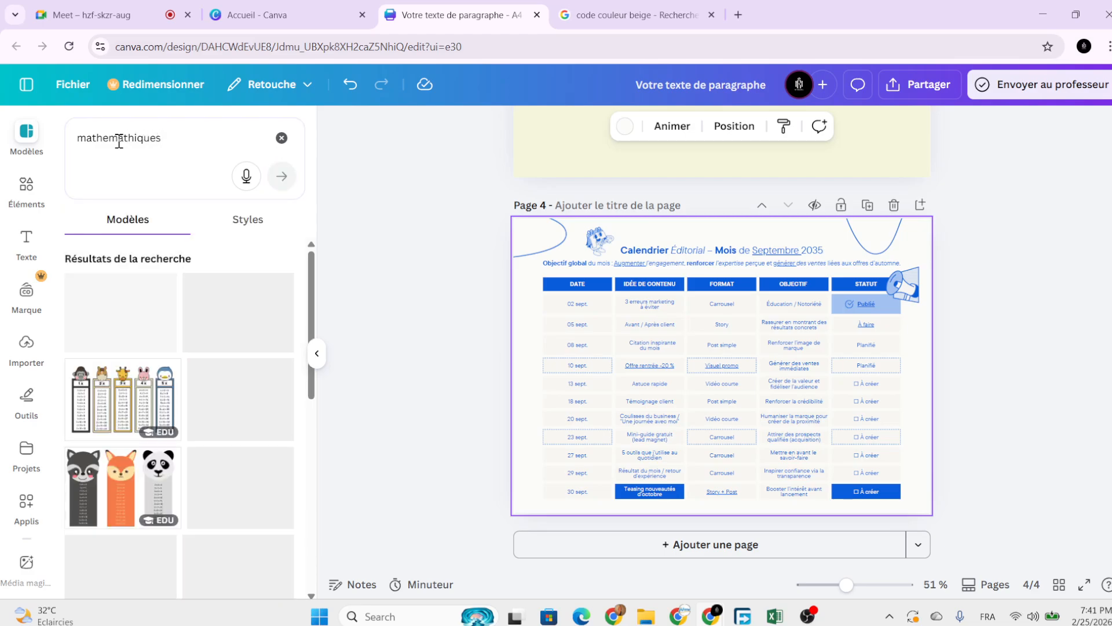
Apply the Multiplication Animal Bookmarks template with 1 x to 5 x tables to page 4.
{"action": "mouse_move", "coordinate": [146, 404]}
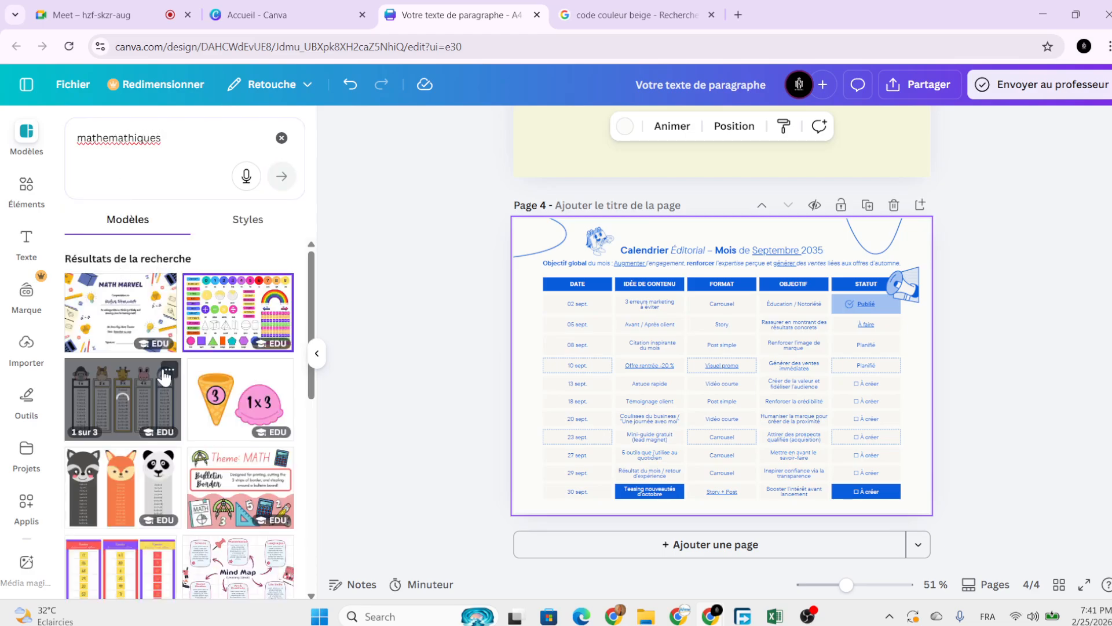
{"action": "left_click", "coordinate": [146, 404]}
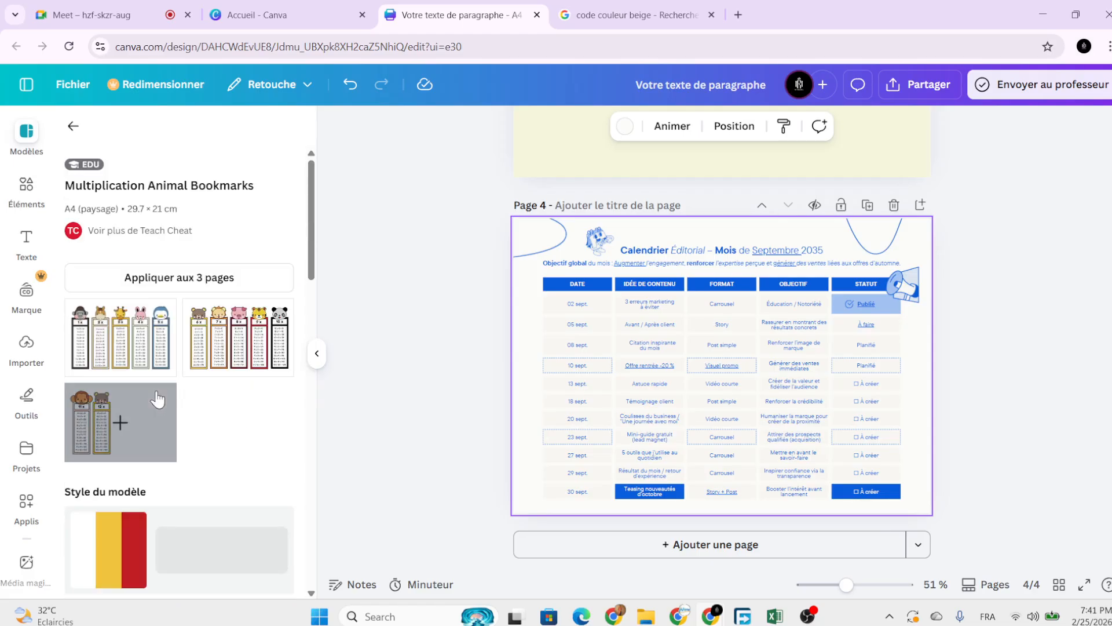
{"action": "left_click", "coordinate": [120, 336]}
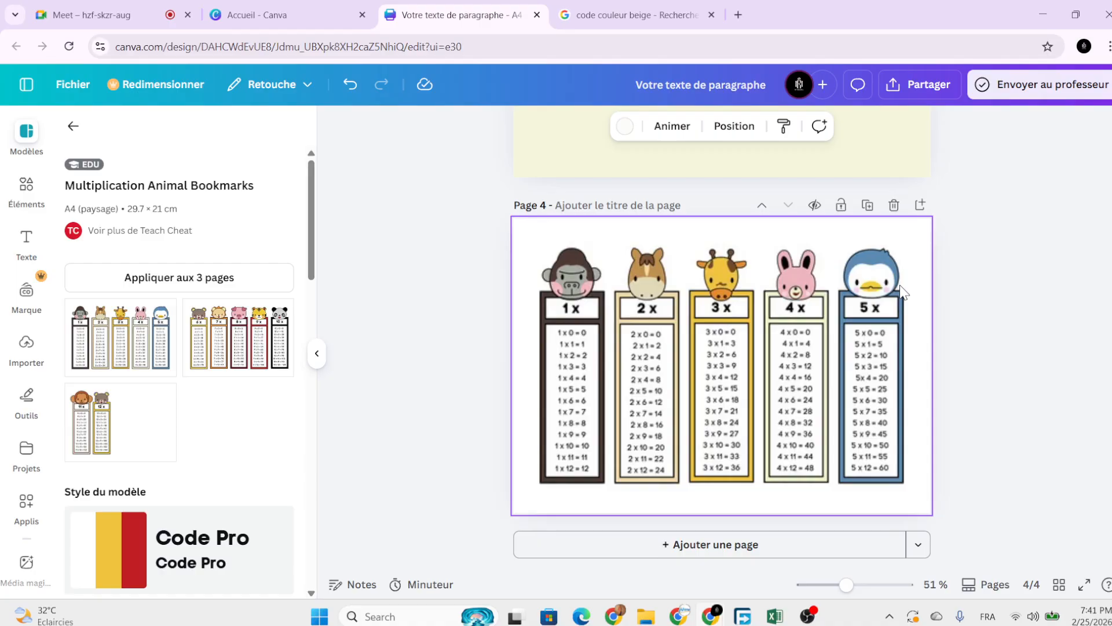
{"action": "scroll", "coordinate": [947, 311], "scroll_direction": "up", "scroll_amount": 3}
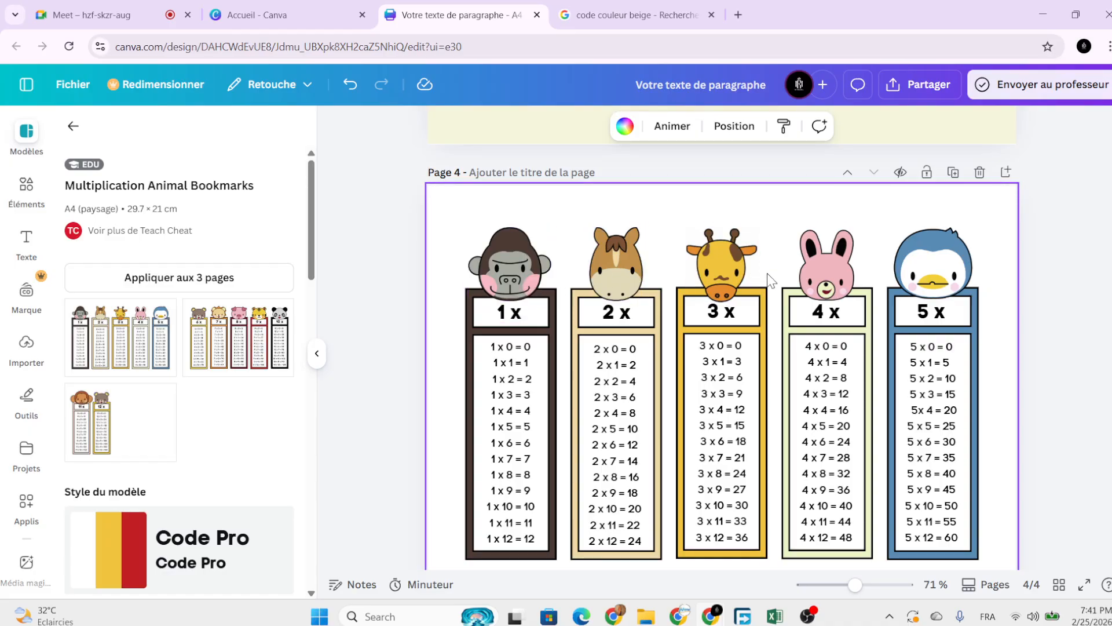
{"action": "scroll", "coordinate": [770, 281], "scroll_direction": "down", "scroll_amount": 1}
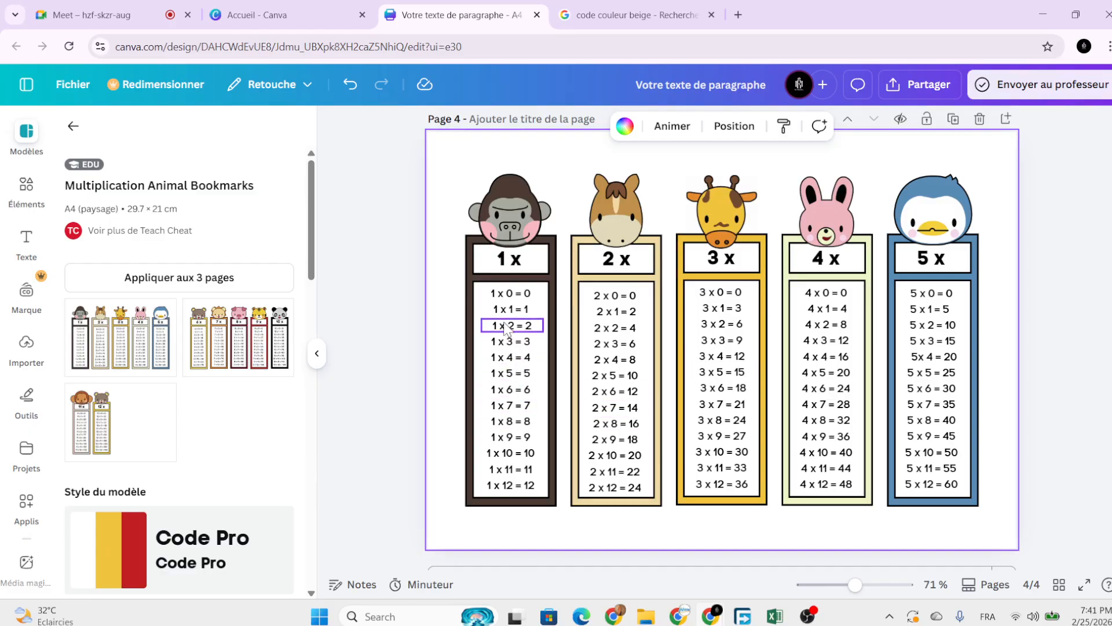
{"action": "left_click", "coordinate": [503, 216]}
{"action": "left_click", "coordinate": [1054, 301]}
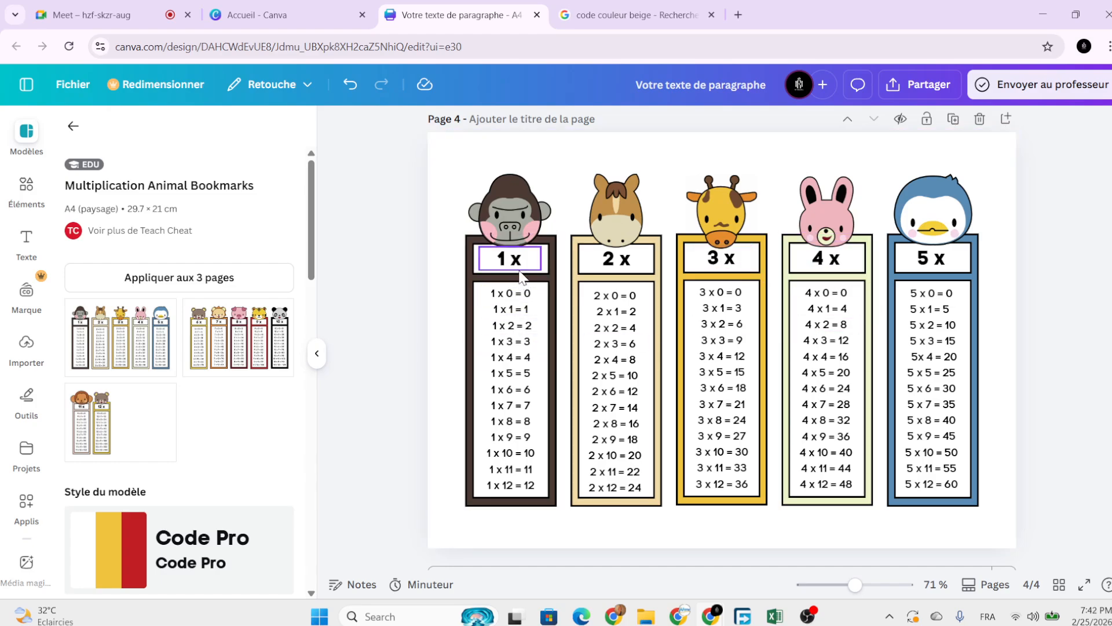
{"action": "scroll", "coordinate": [211, 452], "scroll_direction": "down", "scroll_amount": 10}
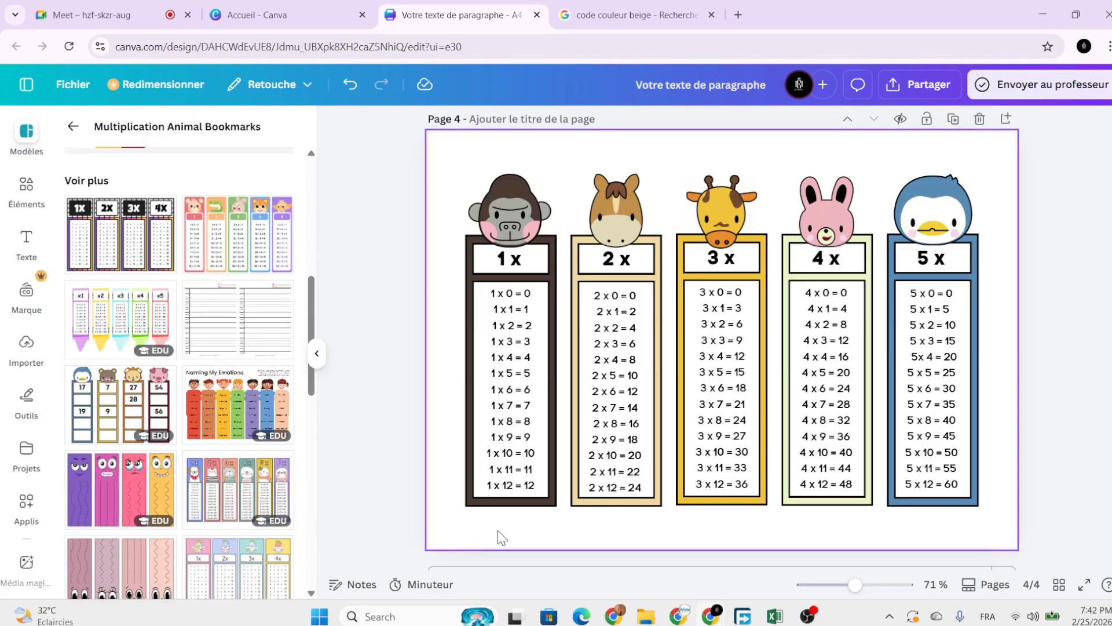
{"action": "scroll", "coordinate": [538, 556], "scroll_direction": "down", "scroll_amount": 1}
Add a blank fifth page and browse back through the mathematics template results.
{"action": "left_click", "coordinate": [560, 541]}
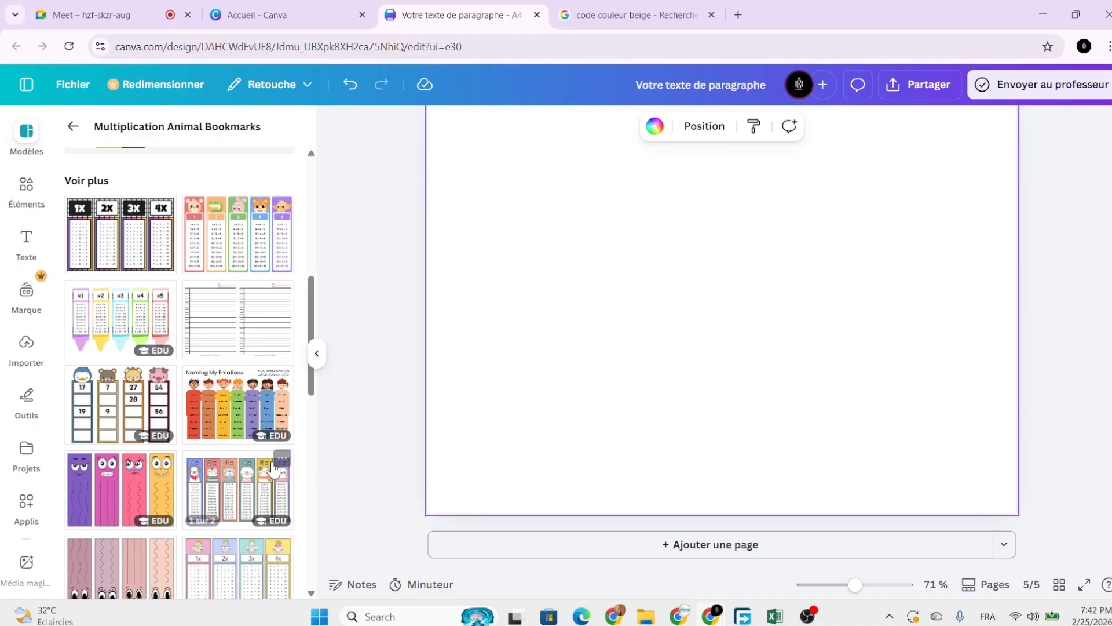
{"action": "scroll", "coordinate": [216, 464], "scroll_direction": "down", "scroll_amount": 3}
{"action": "scroll", "coordinate": [150, 453], "scroll_direction": "up", "scroll_amount": 12}
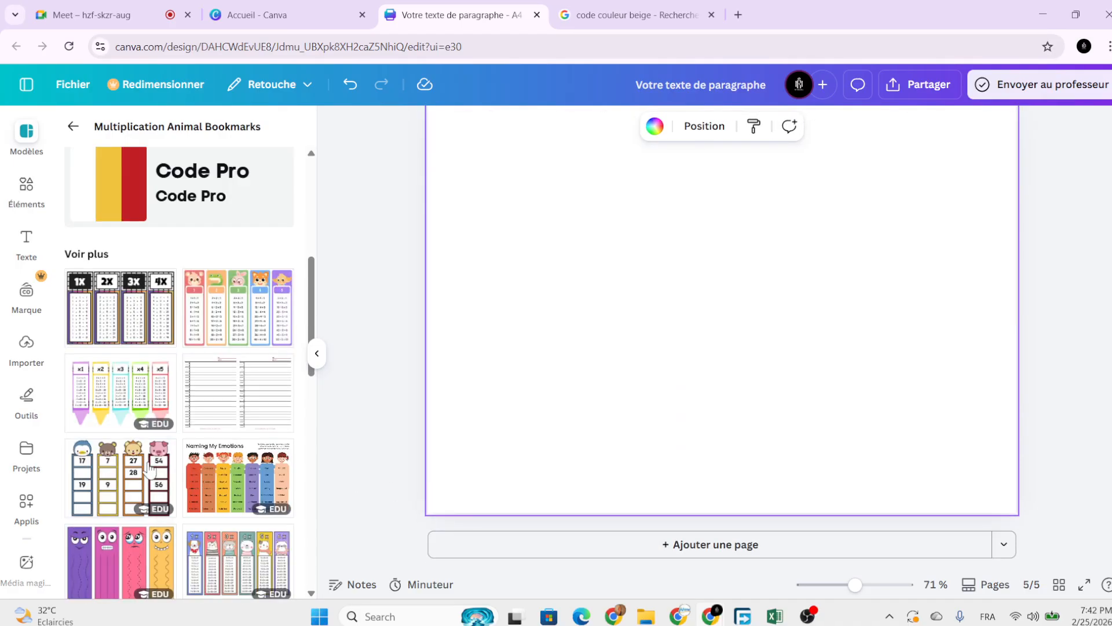
{"action": "left_click", "coordinate": [73, 126]}
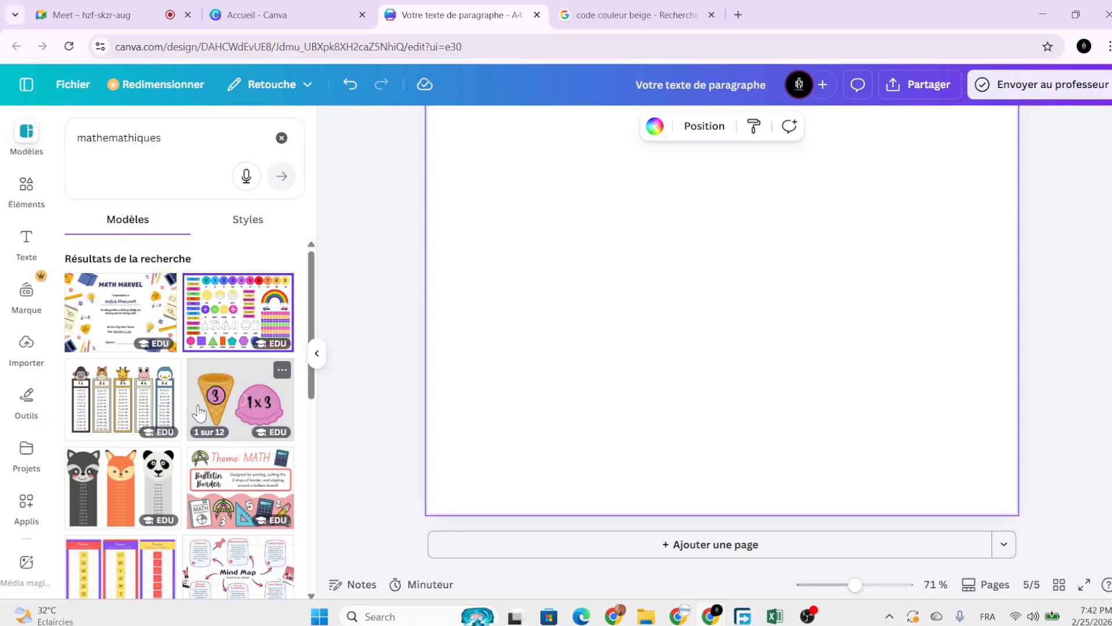
{"action": "scroll", "coordinate": [228, 458], "scroll_direction": "down", "scroll_amount": 3}
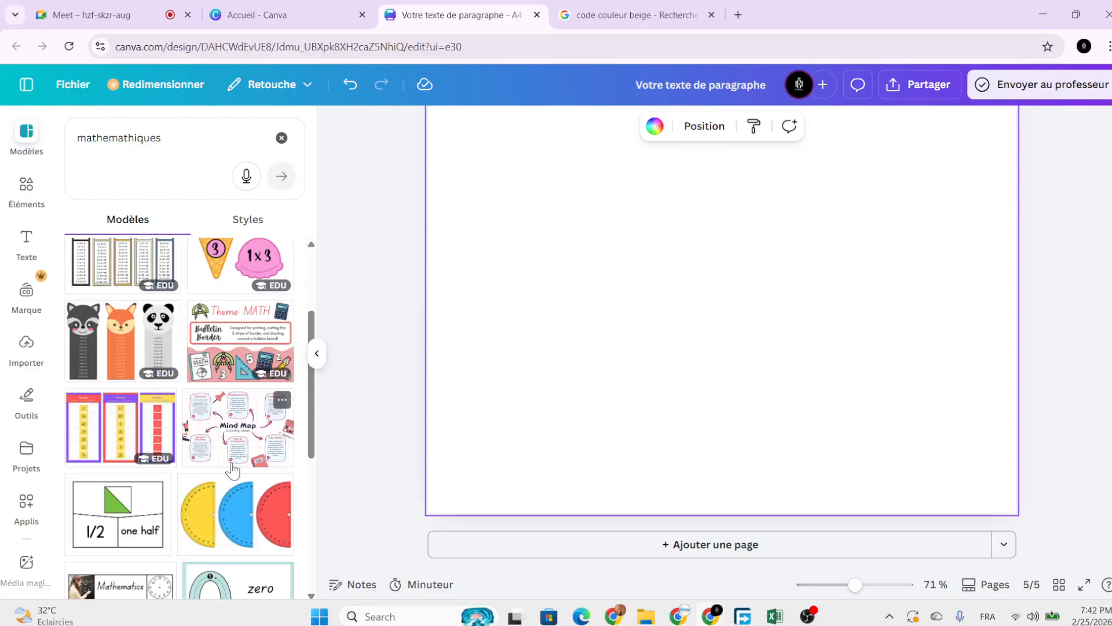
{"action": "scroll", "coordinate": [230, 451], "scroll_direction": "down", "scroll_amount": 3}
{"action": "scroll", "coordinate": [198, 500], "scroll_direction": "down", "scroll_amount": 2}
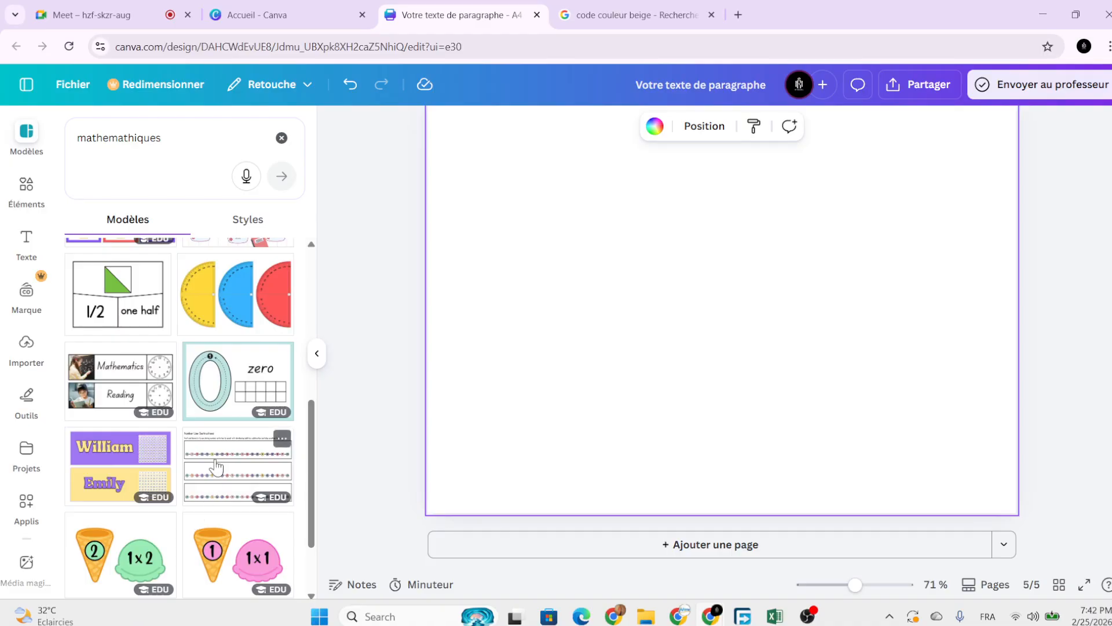
{"action": "scroll", "coordinate": [174, 472], "scroll_direction": "down", "scroll_amount": 3}
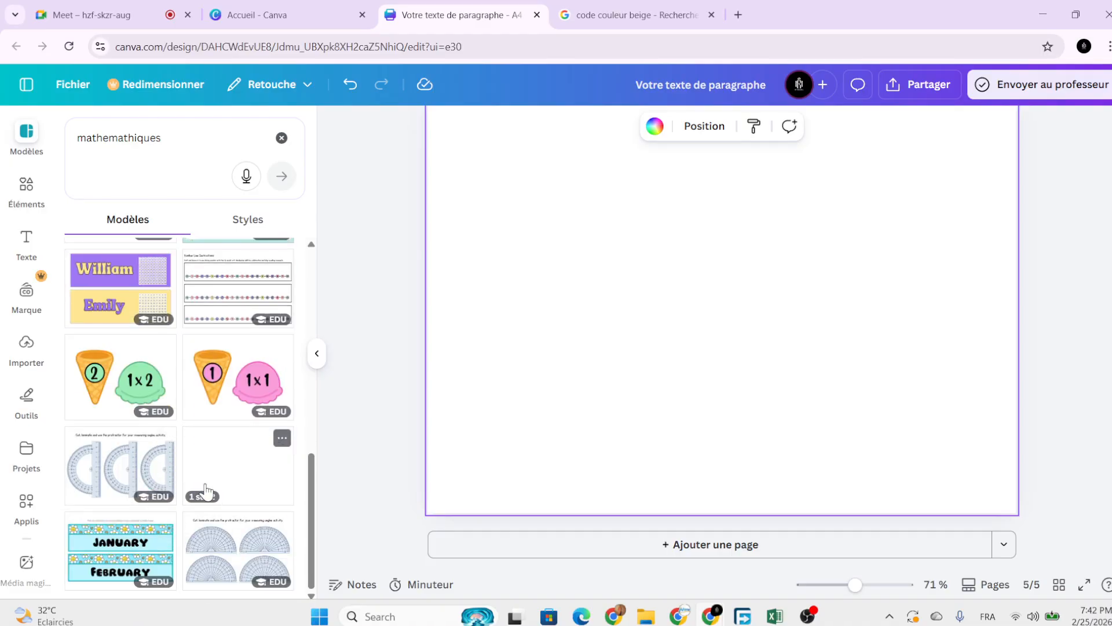
{"action": "scroll", "coordinate": [186, 488], "scroll_direction": "up", "scroll_amount": 4}
{"action": "scroll", "coordinate": [186, 488], "scroll_direction": "up", "scroll_amount": 5}
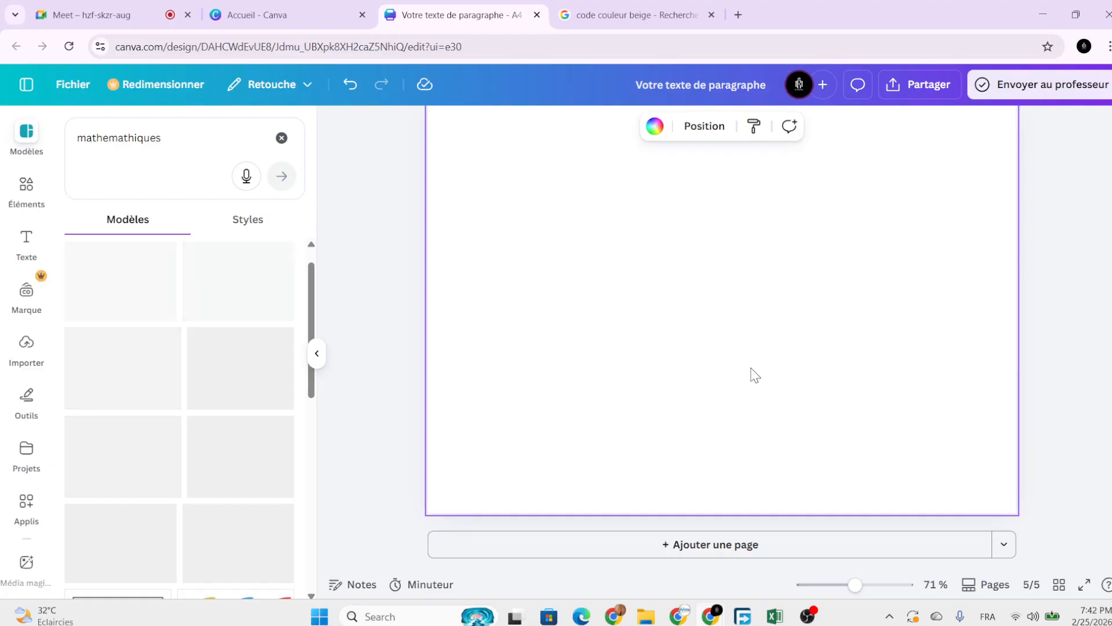
{"action": "scroll", "coordinate": [879, 432], "scroll_direction": "down", "scroll_amount": 4, "text": "ctrl"}
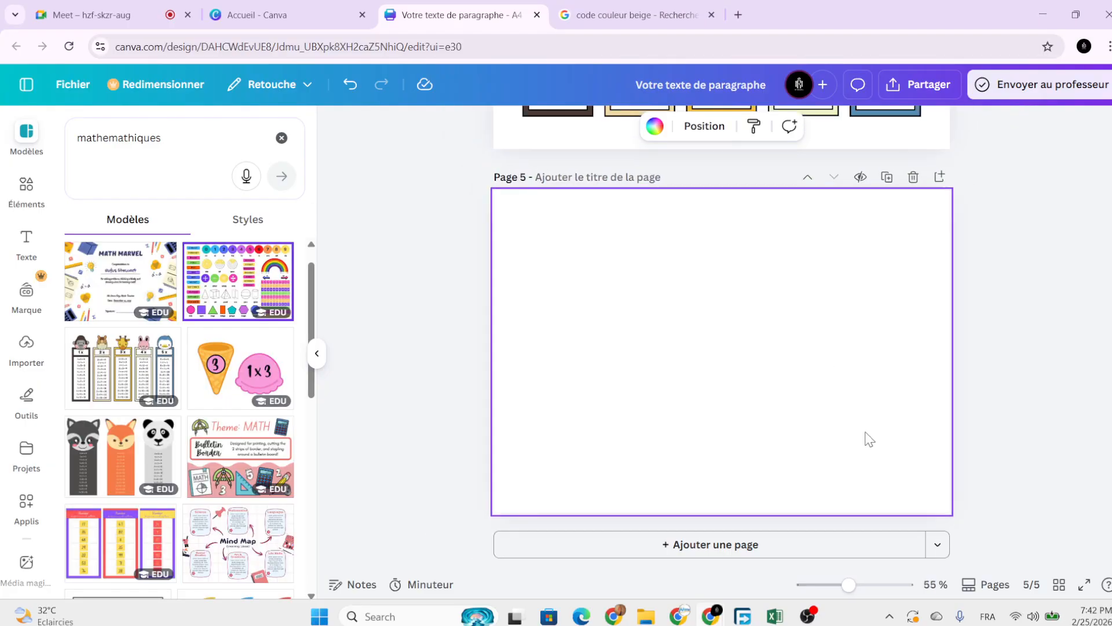
{"action": "scroll", "coordinate": [864, 439], "scroll_direction": "up", "scroll_amount": 4}
{"action": "scroll", "coordinate": [928, 360], "scroll_direction": "up", "scroll_amount": 2}
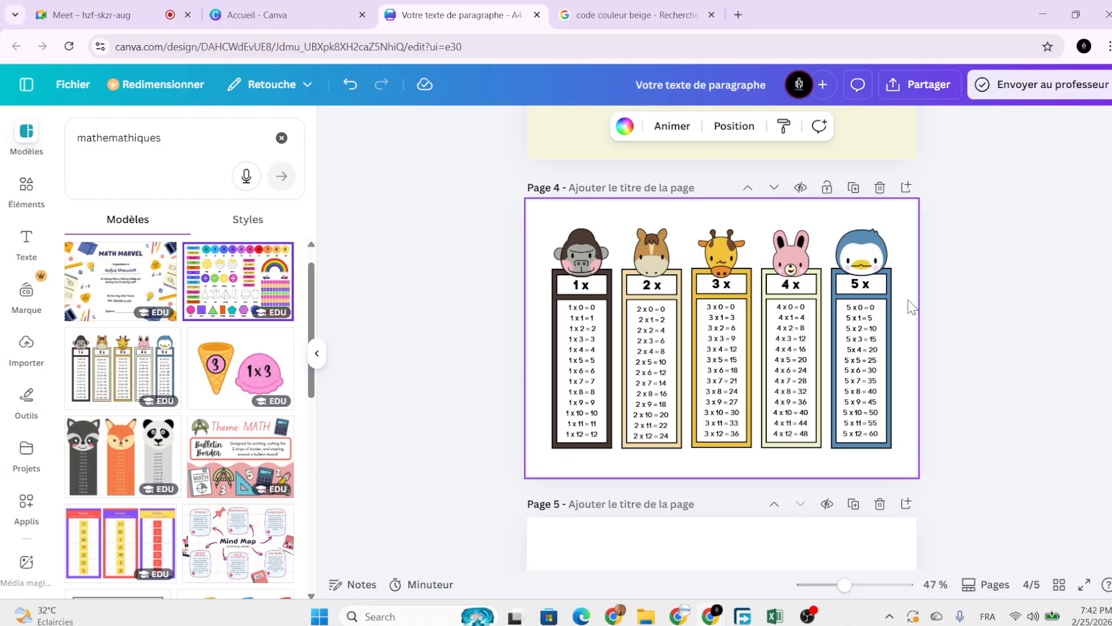
Delete the multiplication bookmarks page, then open and dismiss the download settings.
{"action": "scroll", "coordinate": [998, 281], "scroll_direction": "up", "scroll_amount": 15}
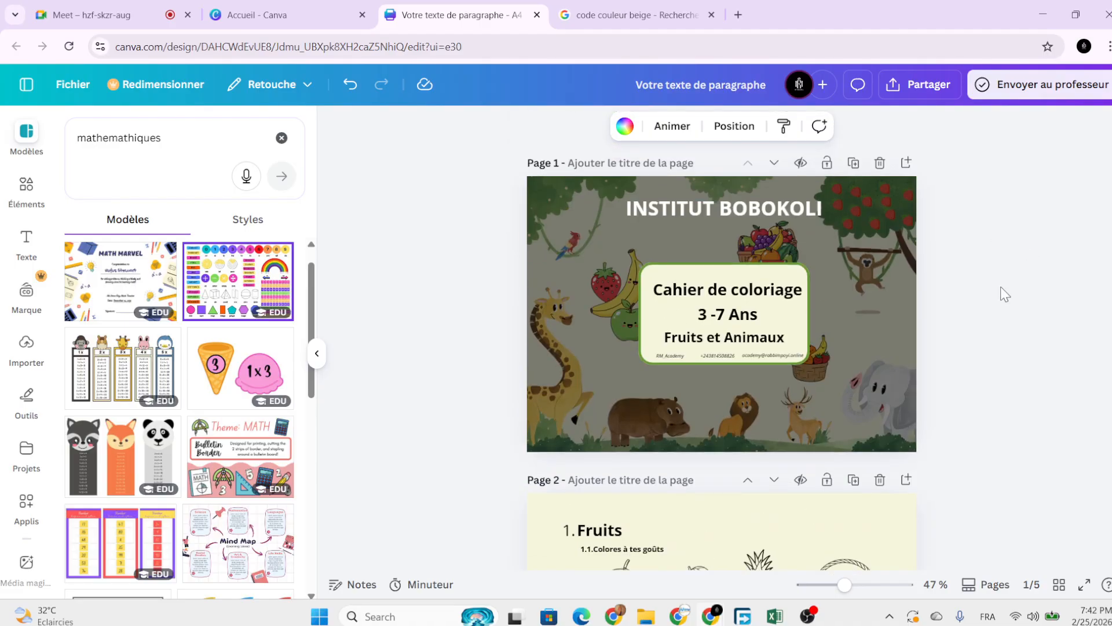
{"action": "scroll", "coordinate": [978, 339], "scroll_direction": "down", "scroll_amount": 10}
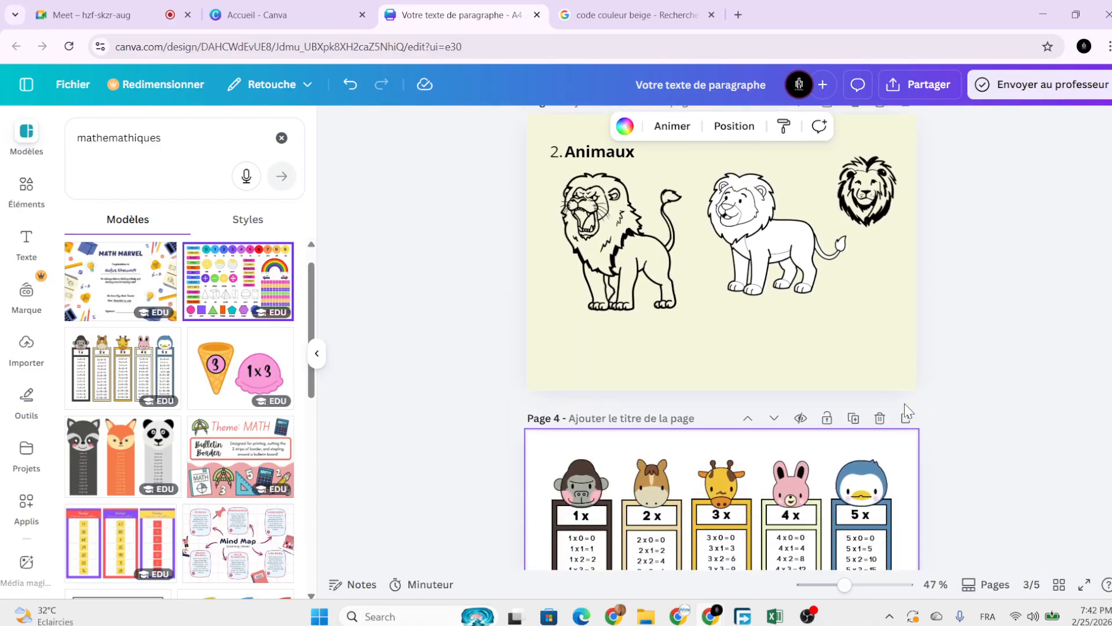
{"action": "left_click", "coordinate": [880, 396]}
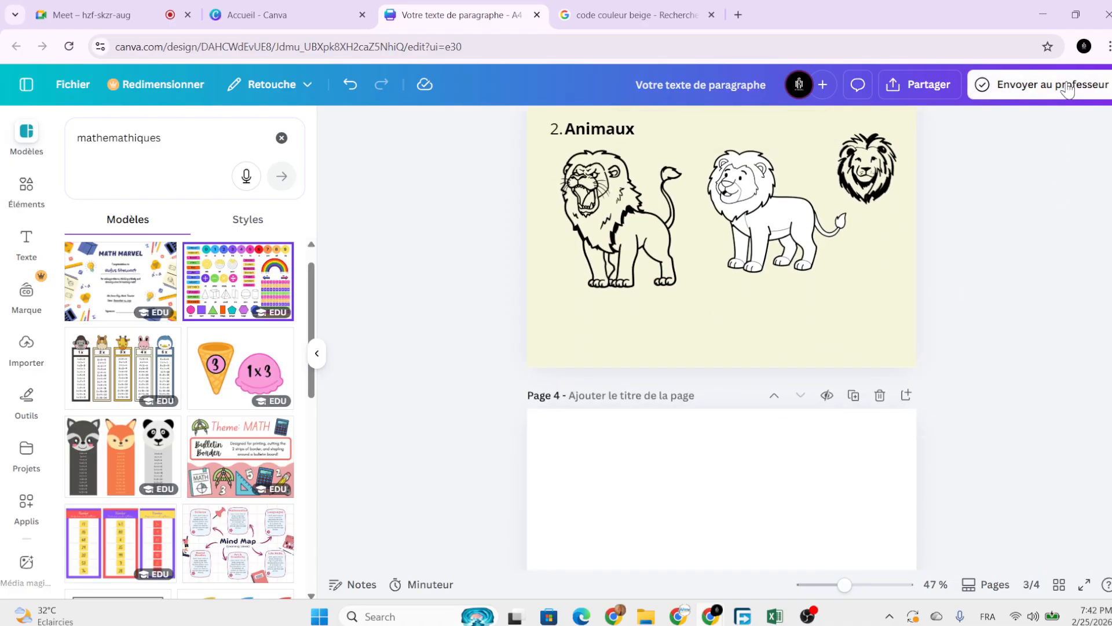
{"action": "left_click", "coordinate": [913, 87]}
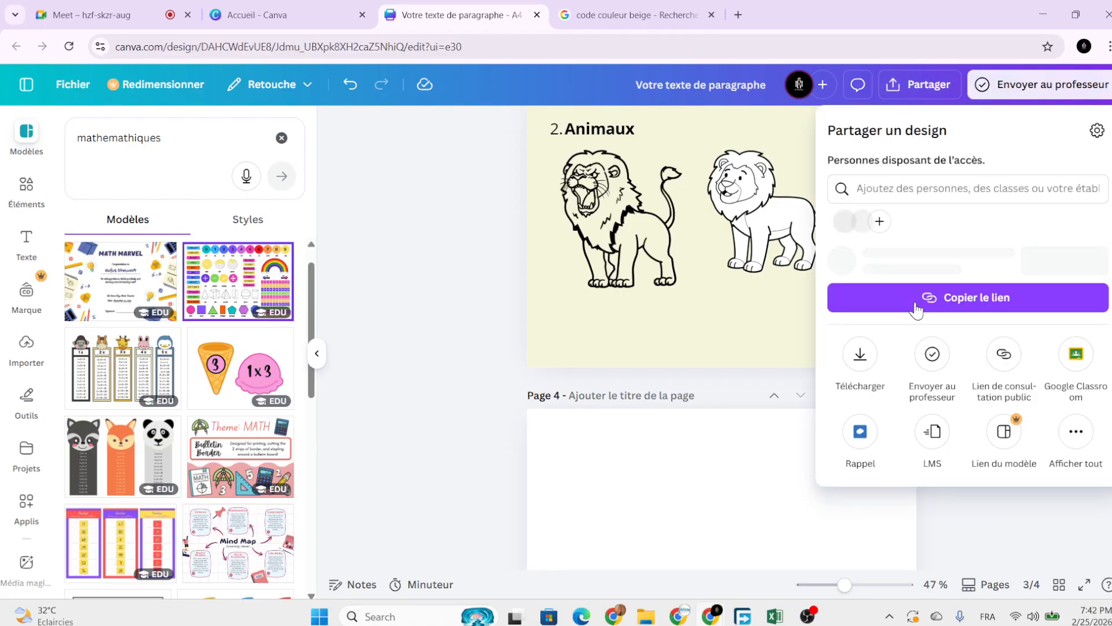
{"action": "left_click", "coordinate": [863, 388]}
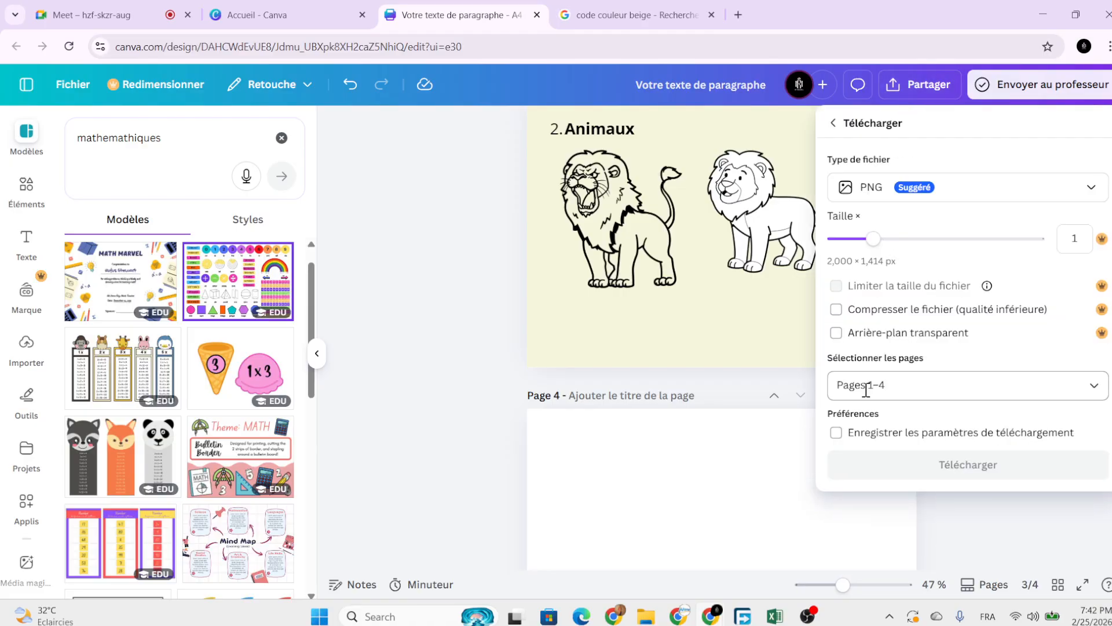
{"action": "left_click", "coordinate": [634, 492]}
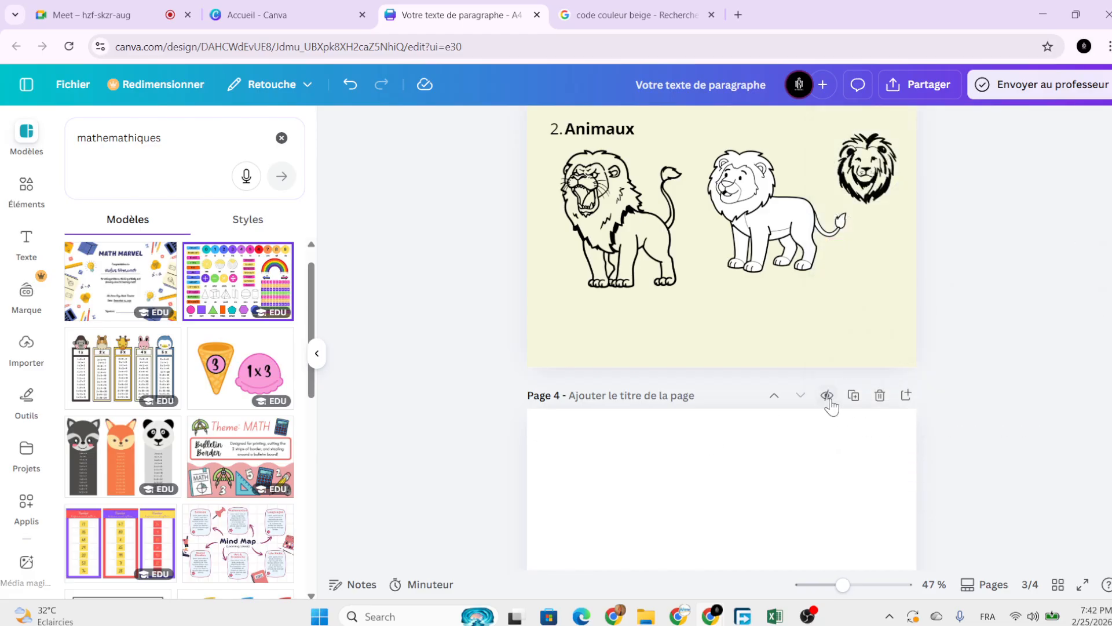
Delete the blank page 4 and return to the Accueil tab's custom-size dialog.
{"action": "left_click", "coordinate": [880, 395]}
{"action": "scroll", "coordinate": [1000, 301], "scroll_direction": "up", "scroll_amount": 5}
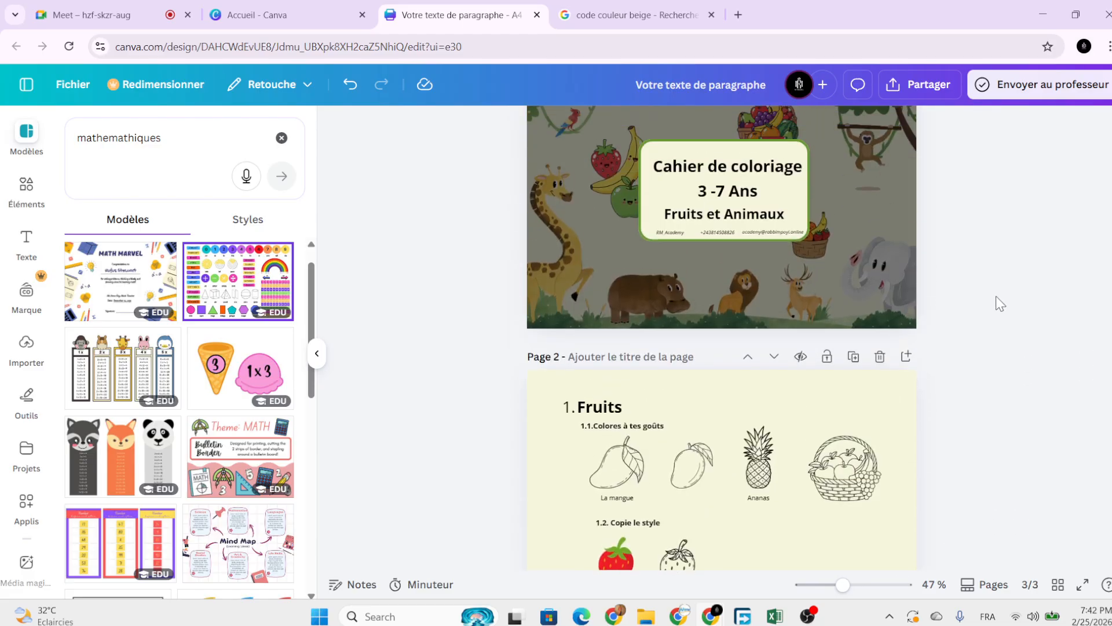
{"action": "scroll", "coordinate": [996, 297], "scroll_direction": "up", "scroll_amount": 2}
{"action": "left_click", "coordinate": [346, 18]}
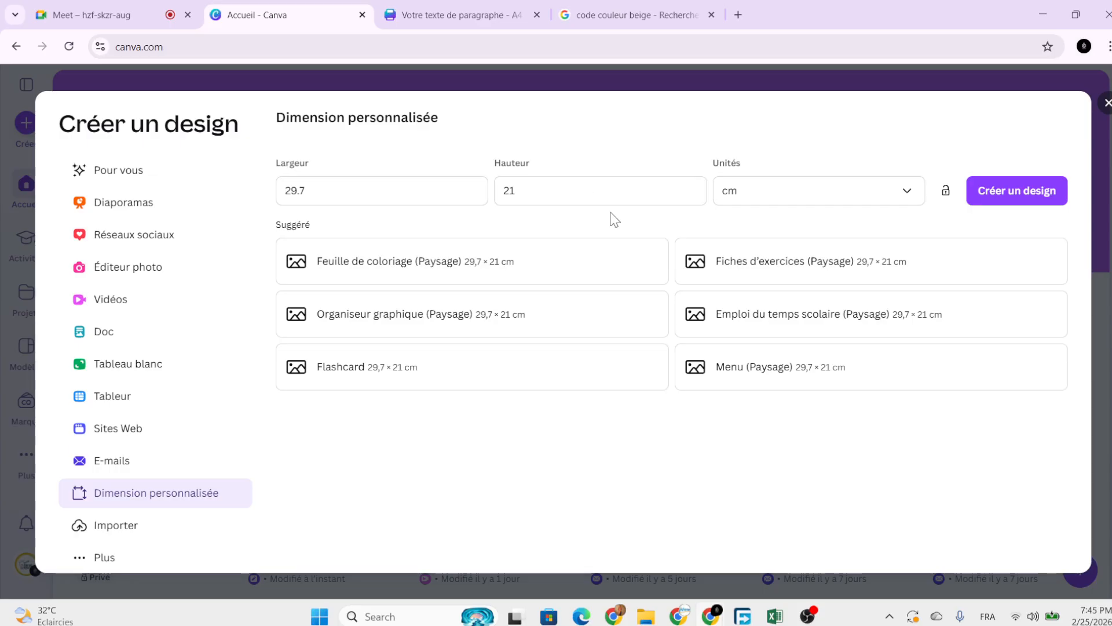
Replace the 29.7 width with 15 cm, correcting a mistyped 7 along the way.
{"action": "left_click", "coordinate": [338, 184]}
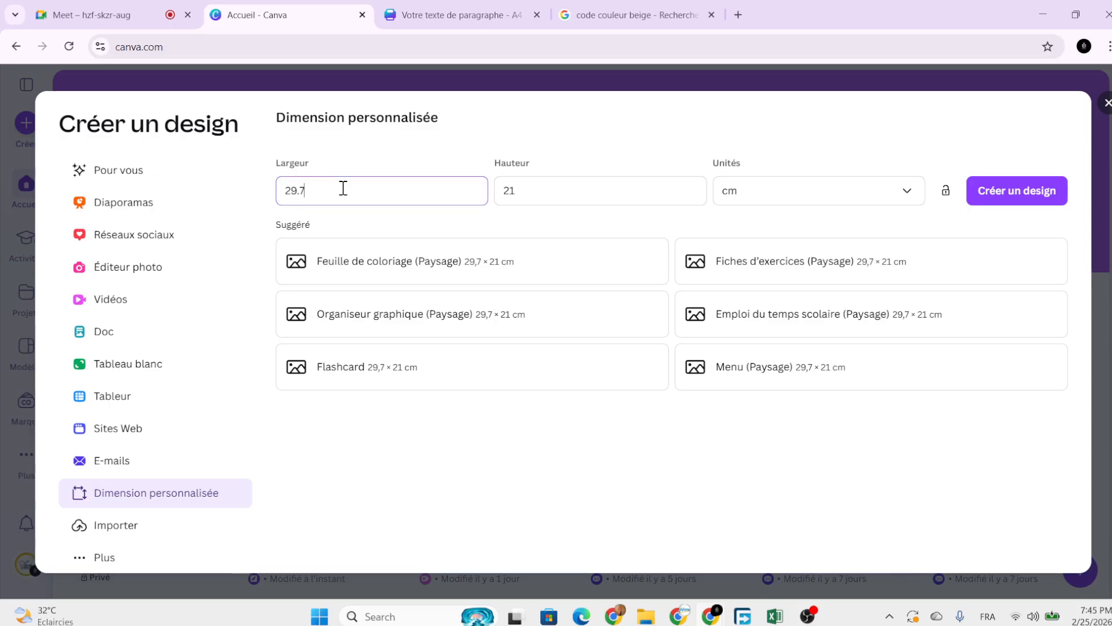
{"action": "double_click", "coordinate": [348, 191]}
{"action": "key", "text": "BackSpace"}
{"action": "type", "text": "7"}
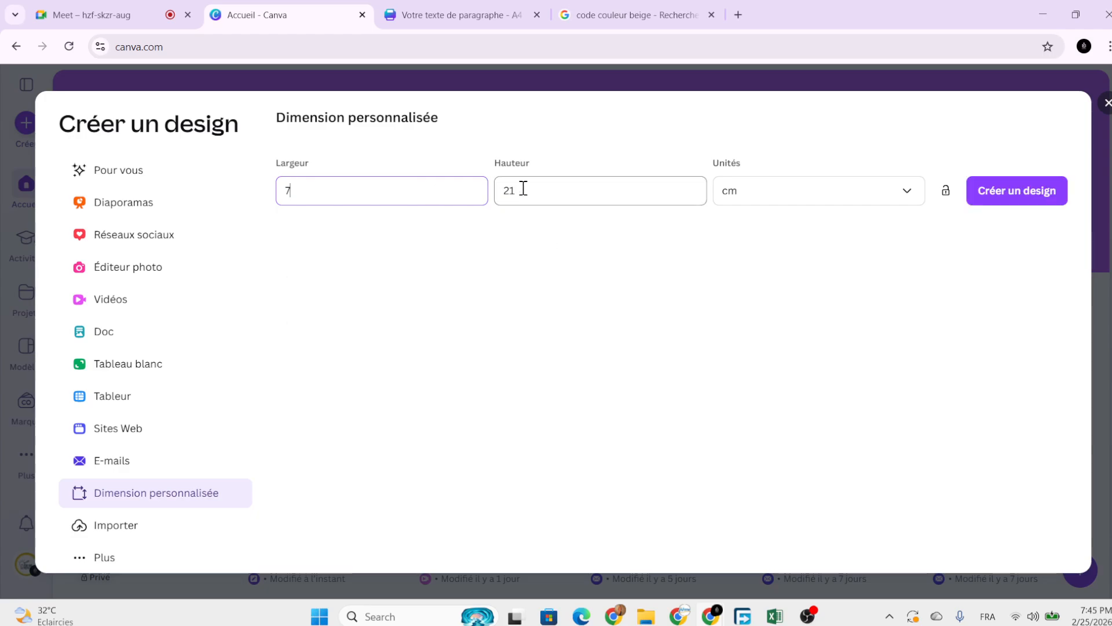
{"action": "double_click", "coordinate": [349, 182]}
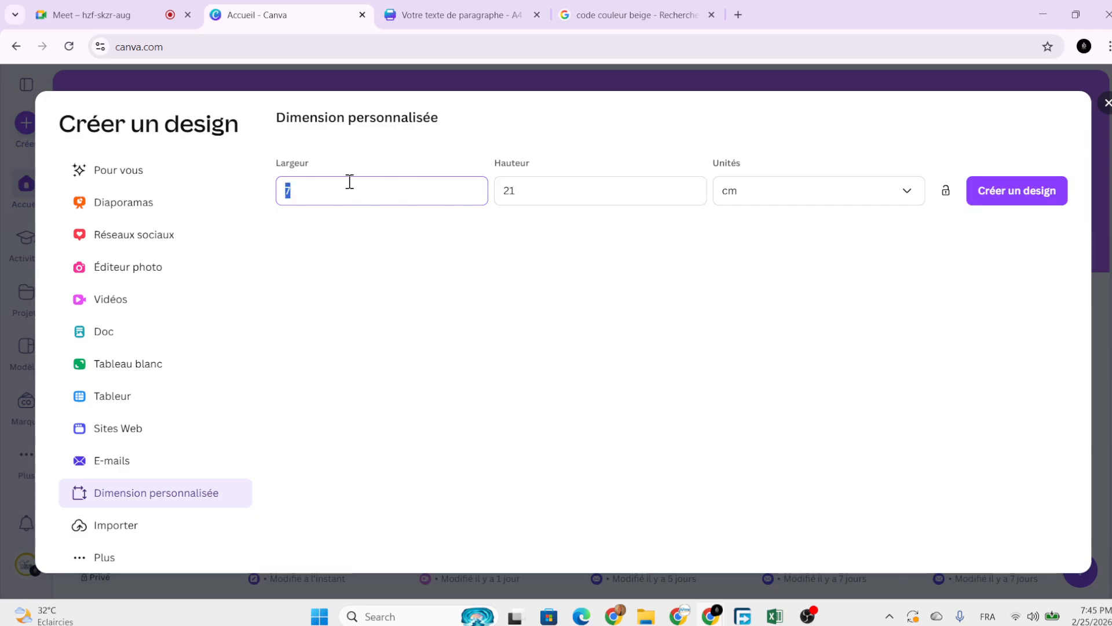
{"action": "key", "text": "BackSpace"}
{"action": "type", "text": "15"}
Close the new-design dialog and go back to the colouring-book design.
{"action": "left_click", "coordinate": [1107, 104]}
{"action": "left_click", "coordinate": [426, 16]}
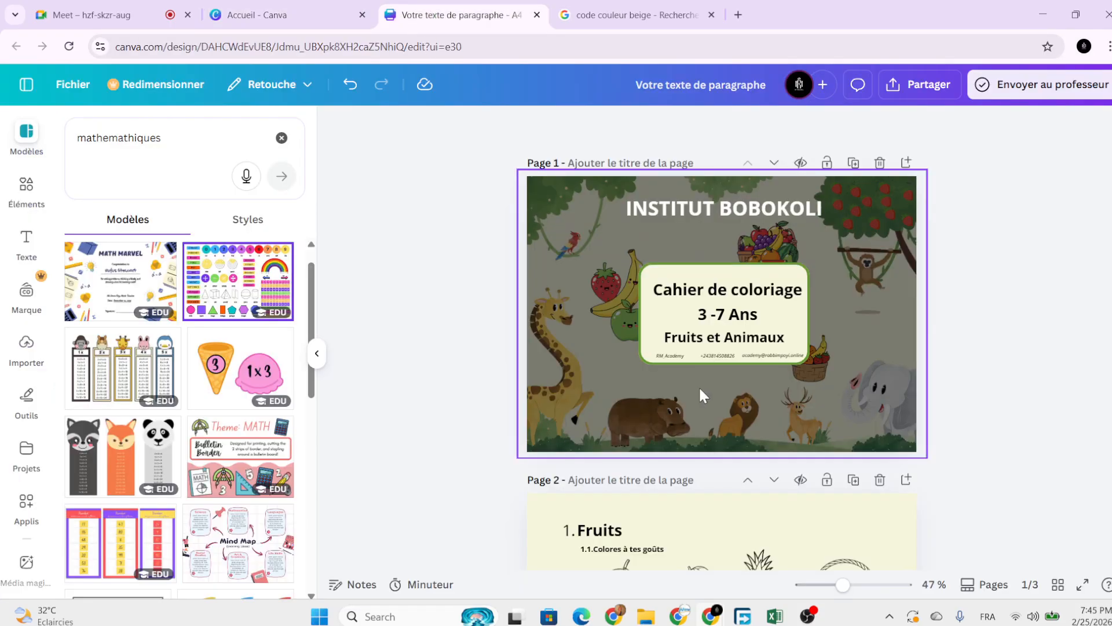
{"action": "scroll", "coordinate": [1051, 347], "scroll_direction": "down", "scroll_amount": 3}
{"action": "scroll", "coordinate": [1050, 343], "scroll_direction": "down", "scroll_amount": 5}
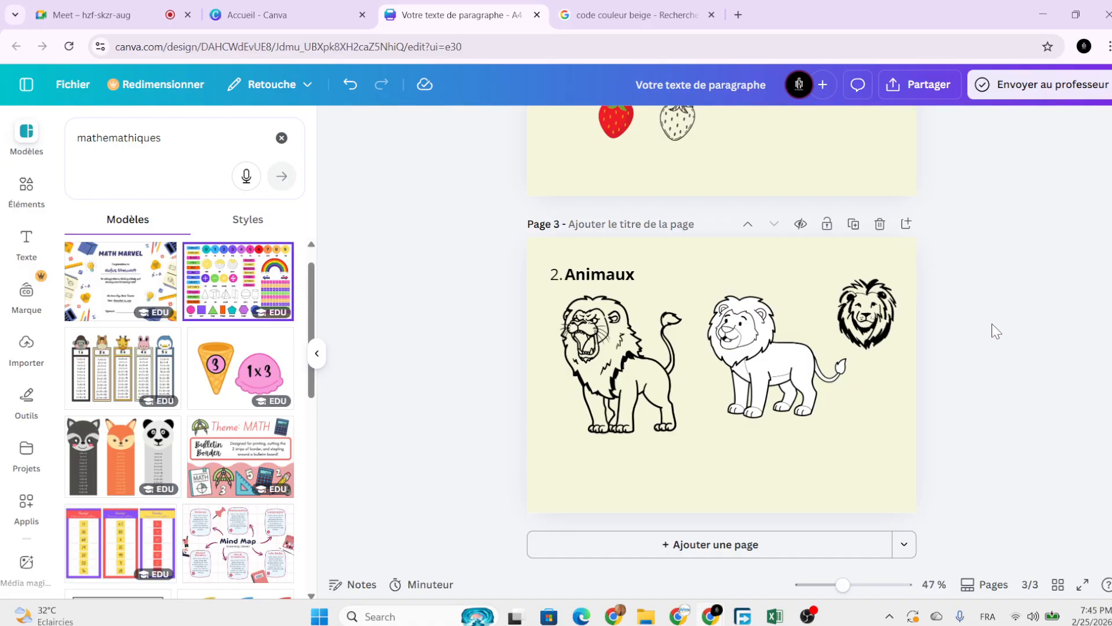
{"action": "scroll", "coordinate": [992, 324], "scroll_direction": "down", "scroll_amount": 2}
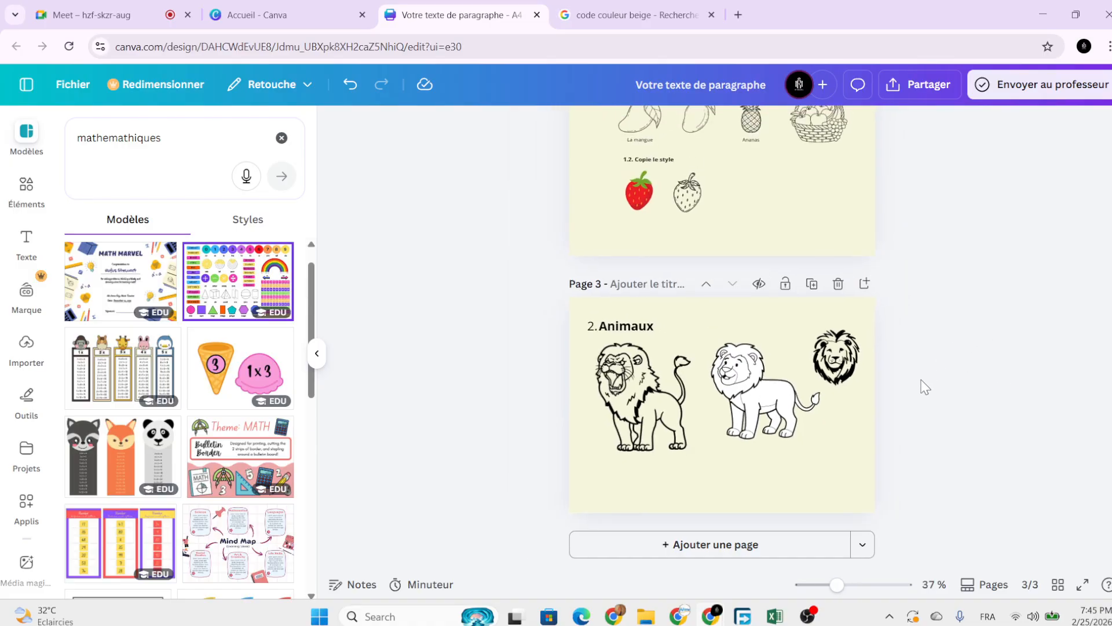
{"action": "scroll", "coordinate": [925, 387], "scroll_direction": "up", "scroll_amount": 4}
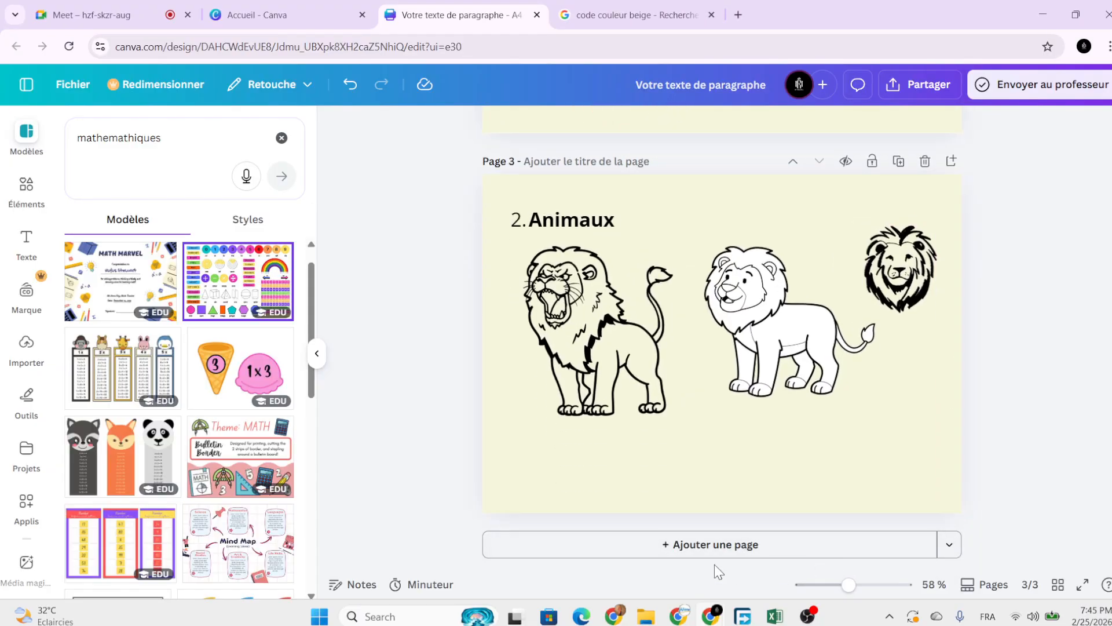
Add a custom-size page in centimetres, 12 wide by 25 high, after Animaux.
{"action": "left_click", "coordinate": [951, 550]}
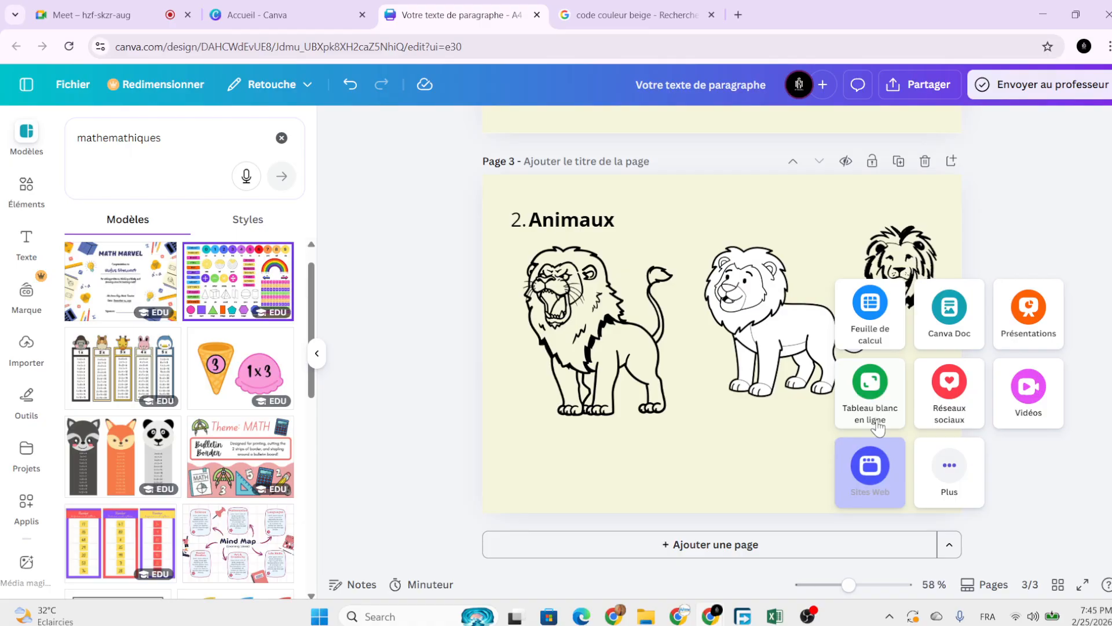
{"action": "left_click", "coordinate": [951, 480]}
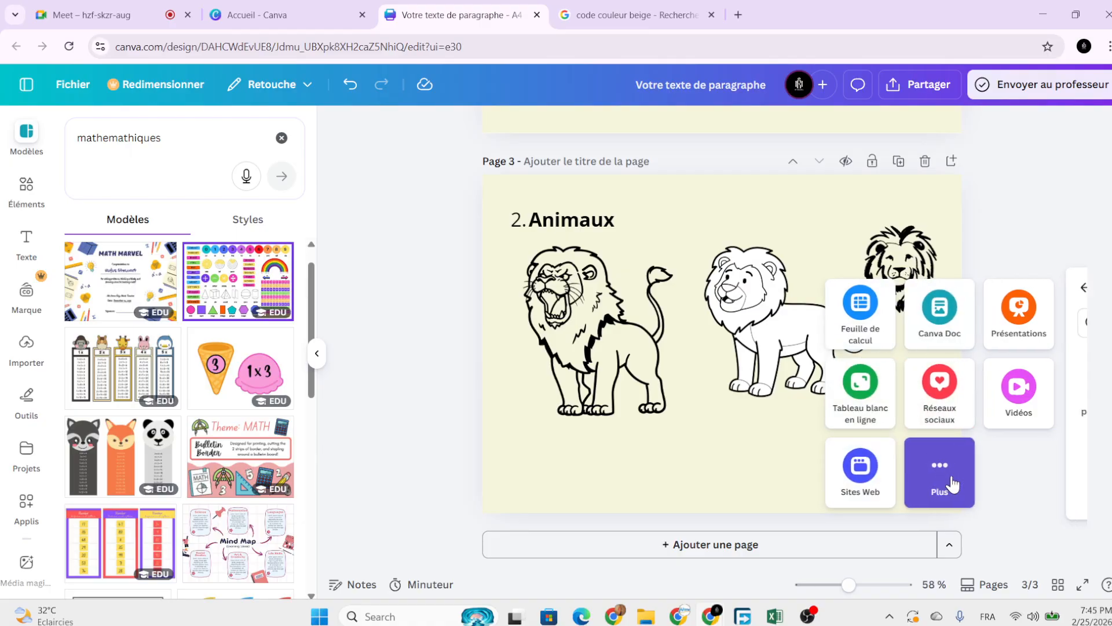
{"action": "left_click", "coordinate": [867, 368]}
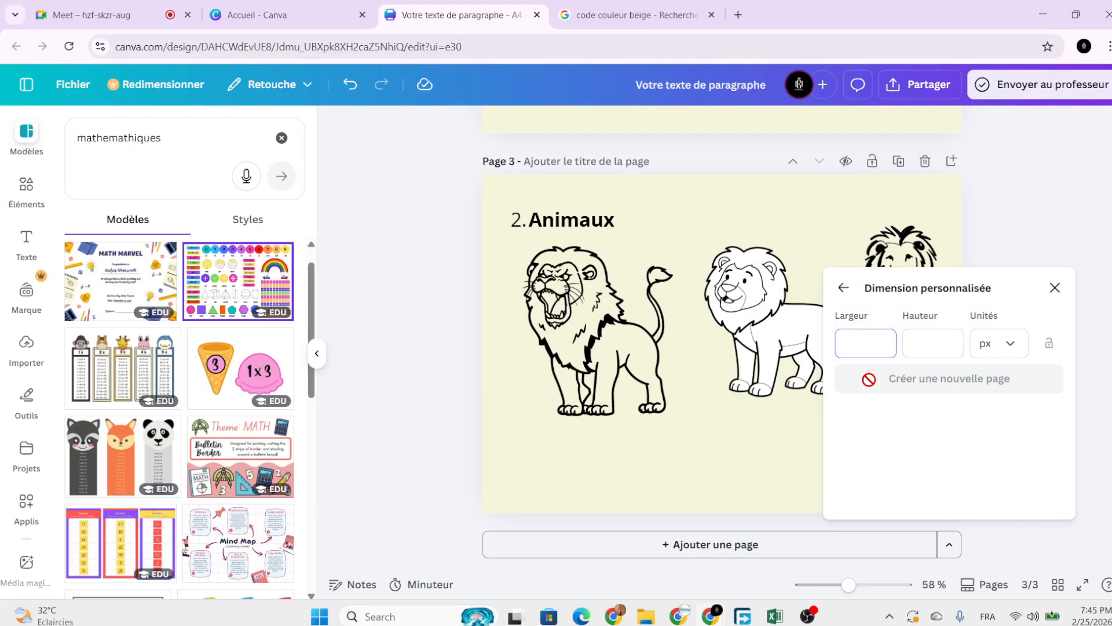
{"action": "left_click", "coordinate": [993, 347]}
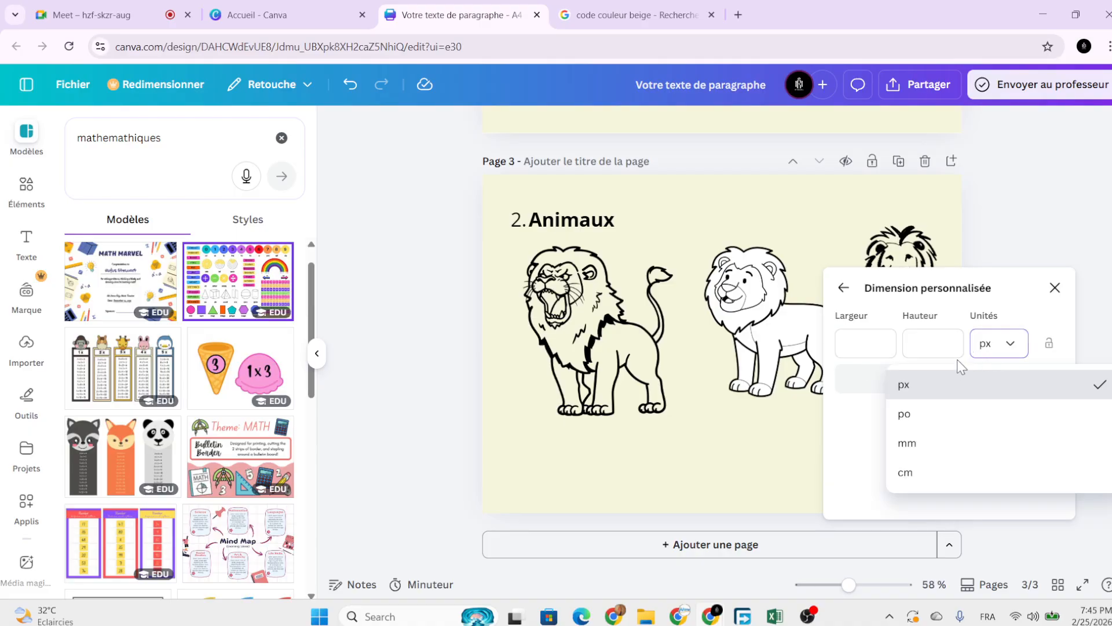
{"action": "left_click", "coordinate": [915, 474]}
{"action": "left_click", "coordinate": [867, 339]}
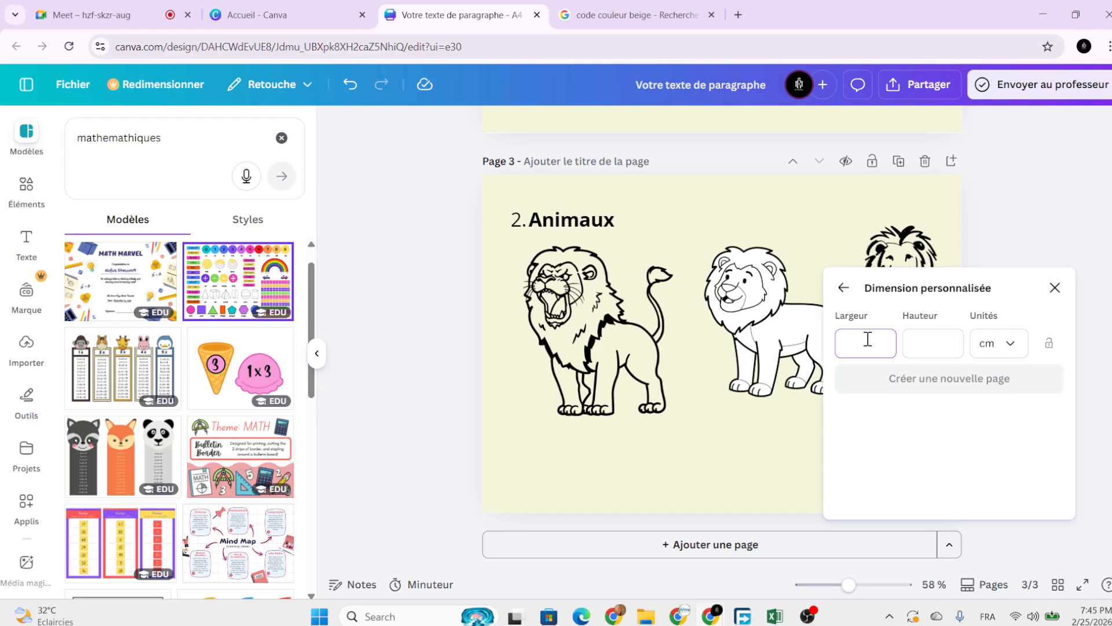
{"action": "type", "text": "12"}
{"action": "left_click", "coordinate": [924, 337]}
{"action": "type", "text": "20"}
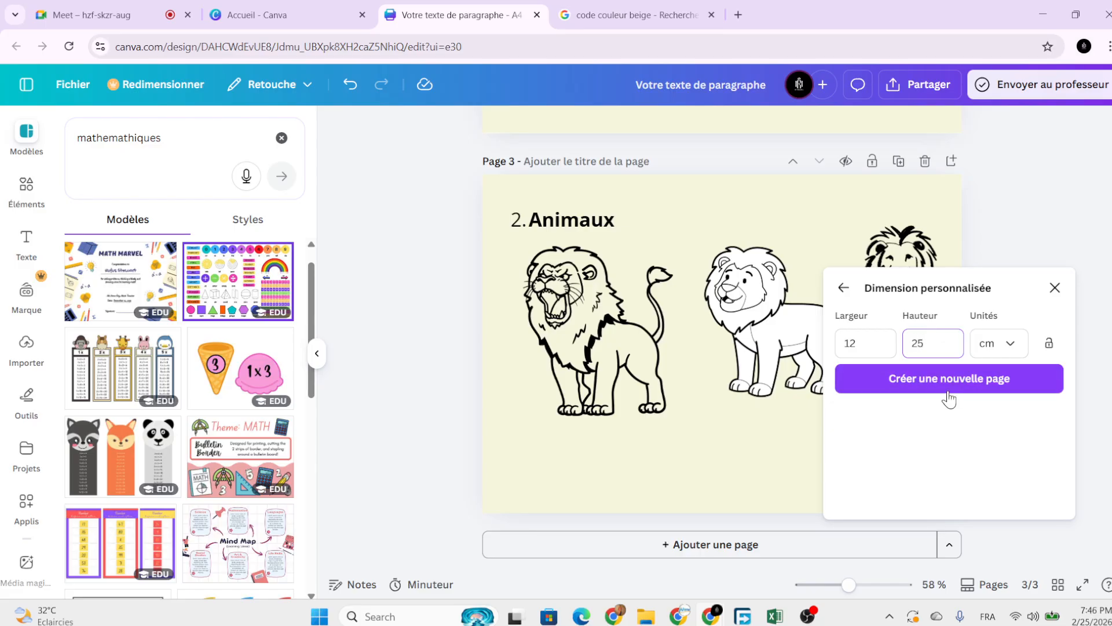
{"action": "left_click", "coordinate": [947, 379]}
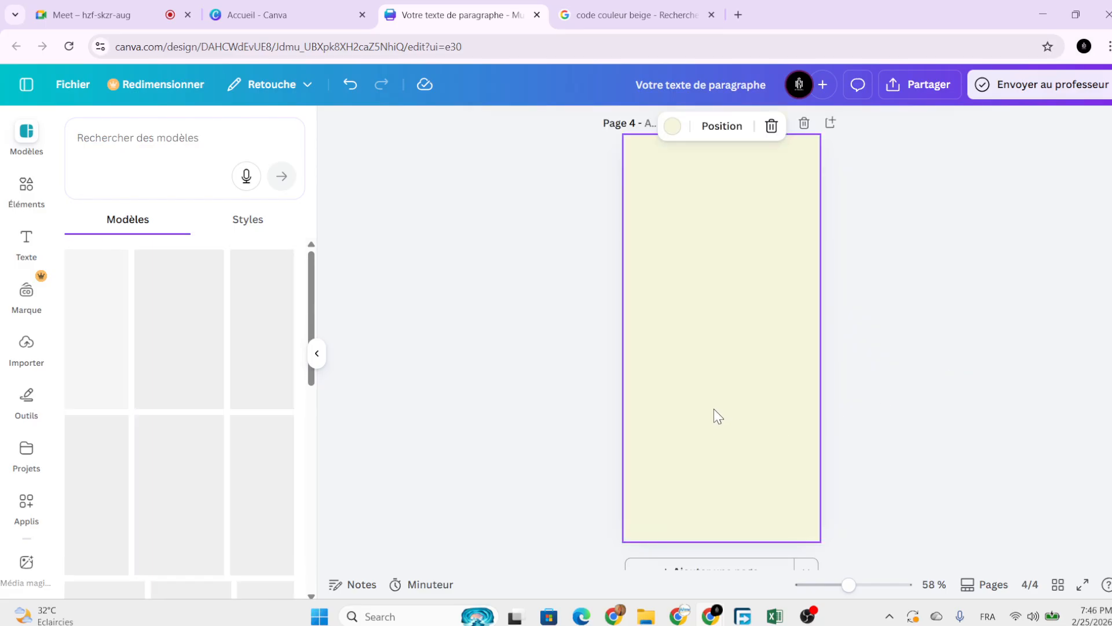
Remove the beige background from the new page 4.
{"action": "scroll", "coordinate": [704, 416], "scroll_direction": "up", "scroll_amount": 5}
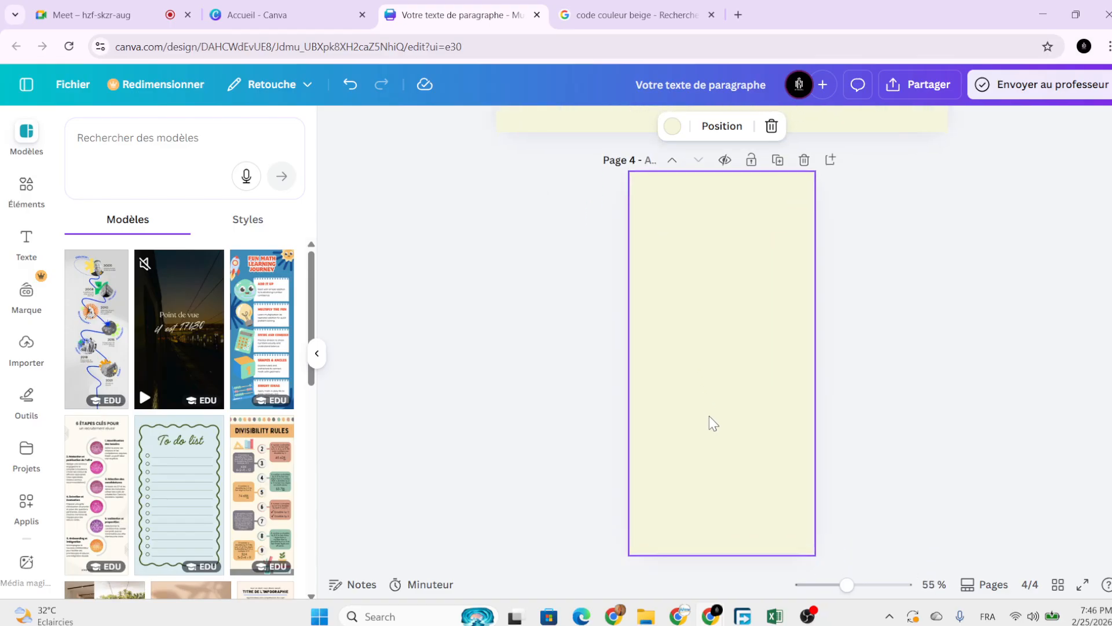
{"action": "scroll", "coordinate": [714, 422], "scroll_direction": "down", "scroll_amount": 3}
{"action": "left_click", "coordinate": [714, 422]}
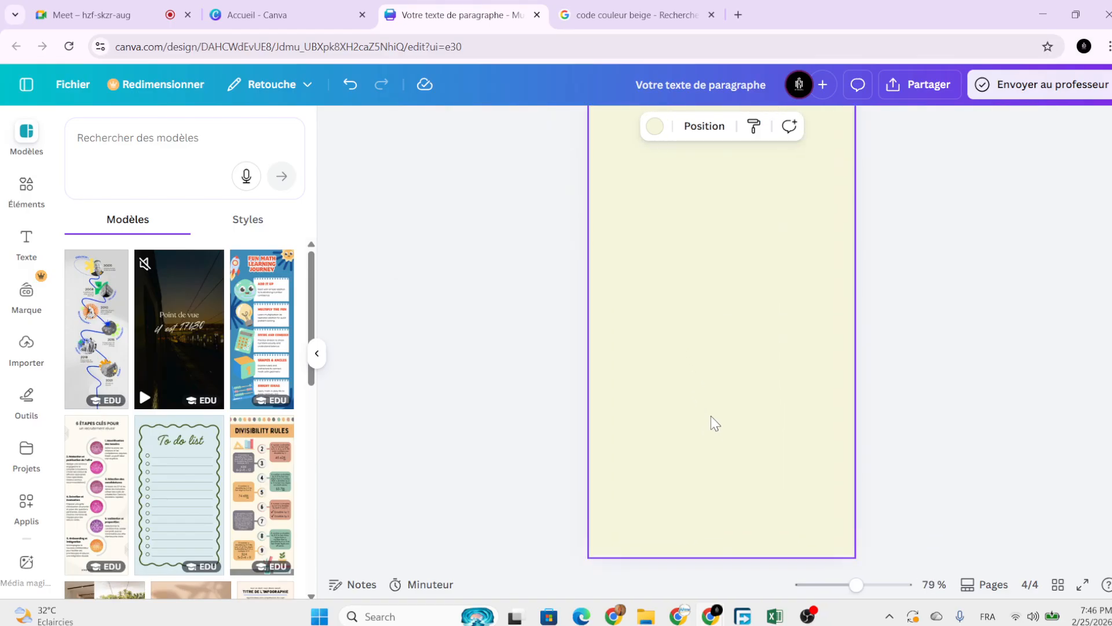
{"action": "key", "text": "Delete"}
{"action": "scroll", "coordinate": [886, 372], "scroll_direction": "down", "scroll_amount": 4}
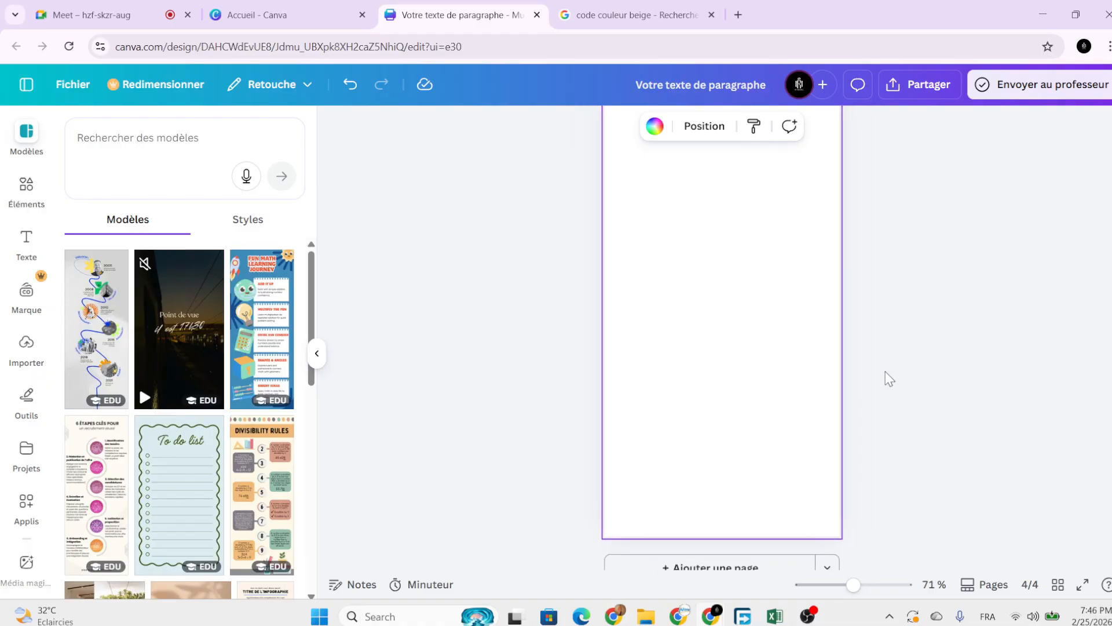
{"action": "scroll", "coordinate": [885, 370], "scroll_direction": "up", "scroll_amount": 15}
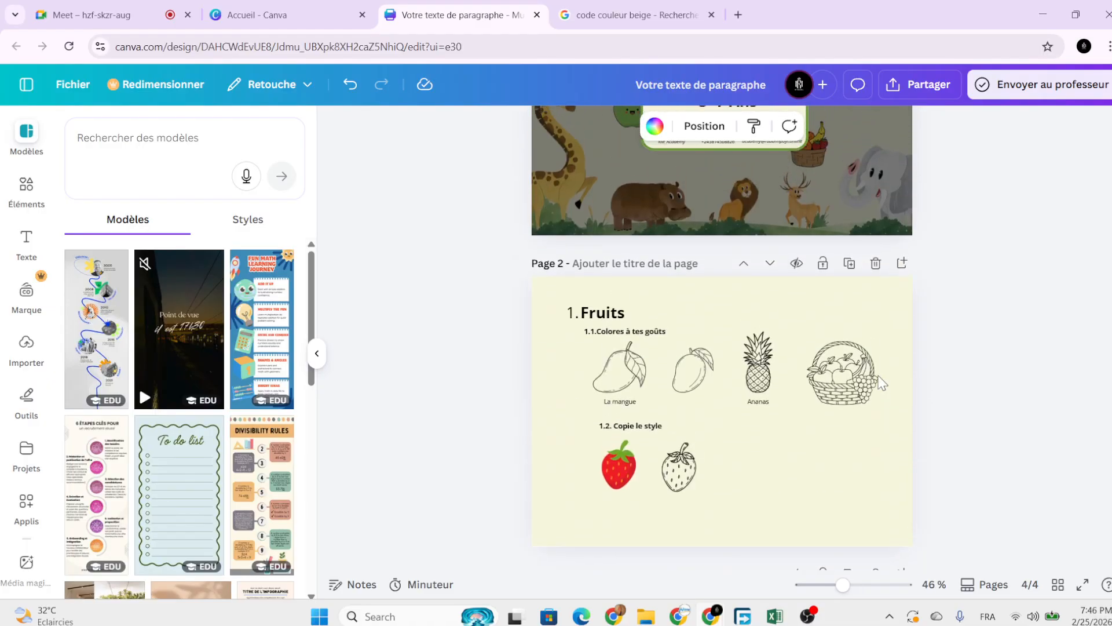
{"action": "scroll", "coordinate": [941, 375], "scroll_direction": "down", "scroll_amount": 10}
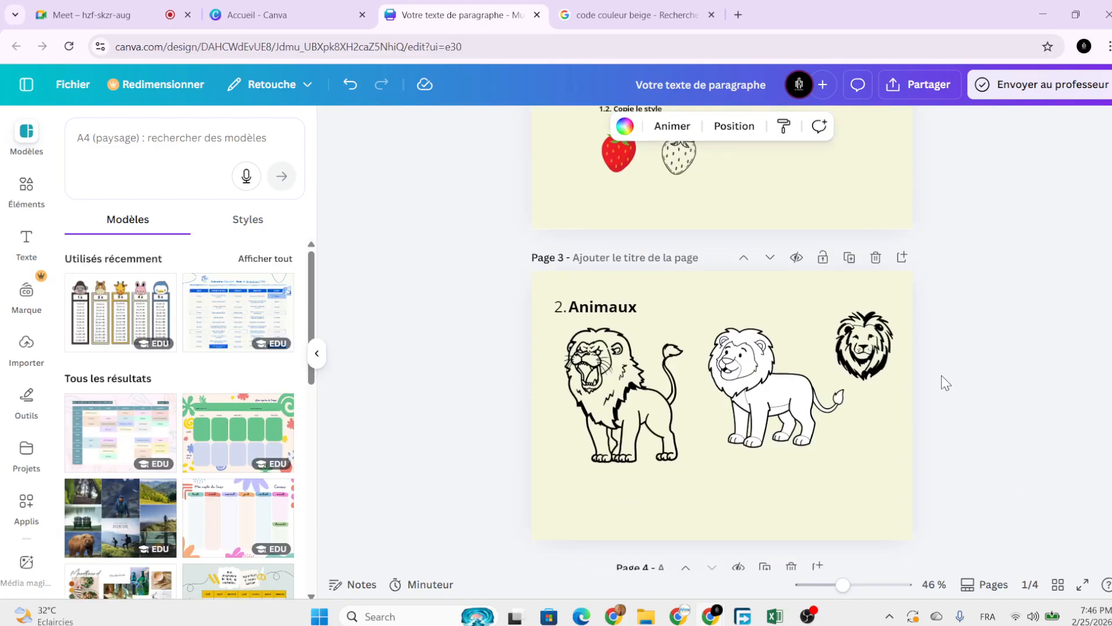
{"action": "scroll", "coordinate": [945, 385], "scroll_direction": "up", "scroll_amount": 2}
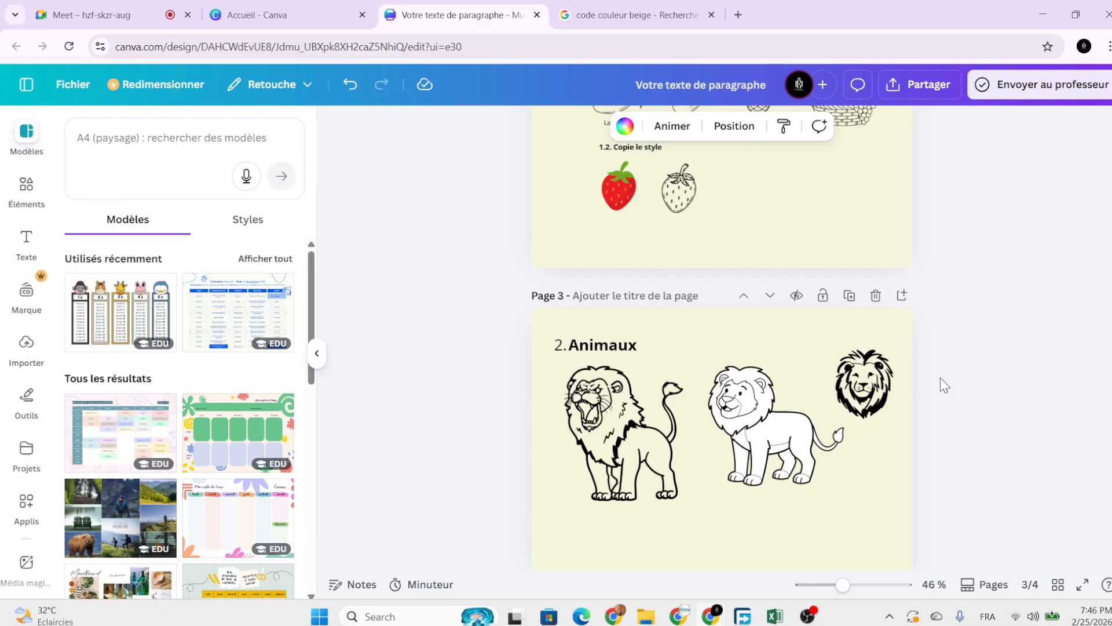
{"action": "scroll", "coordinate": [940, 379], "scroll_direction": "down", "scroll_amount": 7}
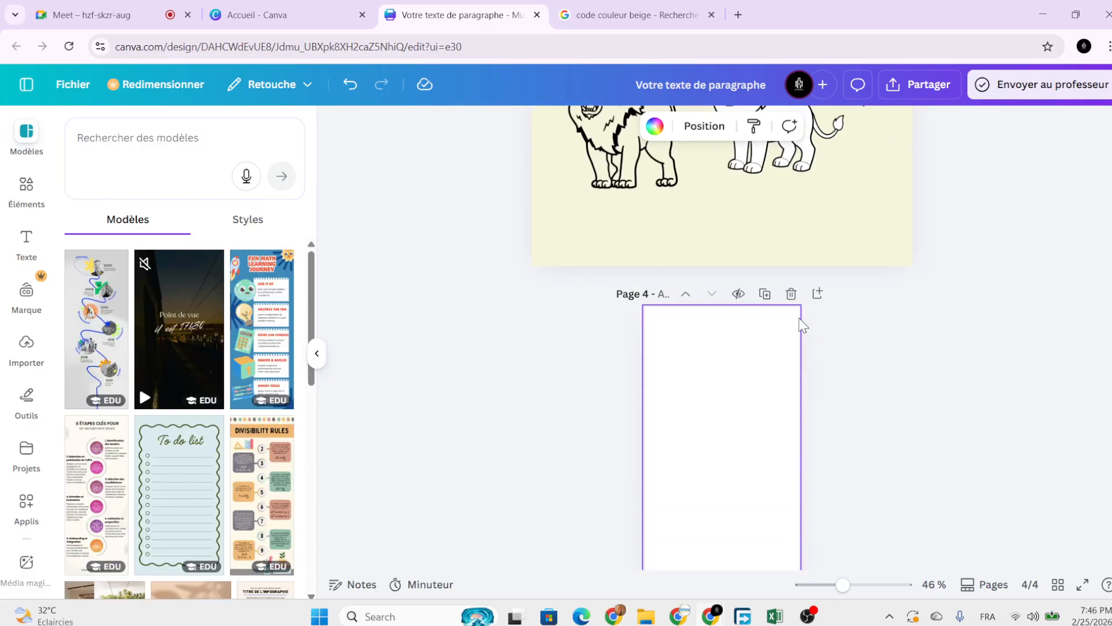
{"action": "scroll", "coordinate": [864, 377], "scroll_direction": "down", "scroll_amount": 3}
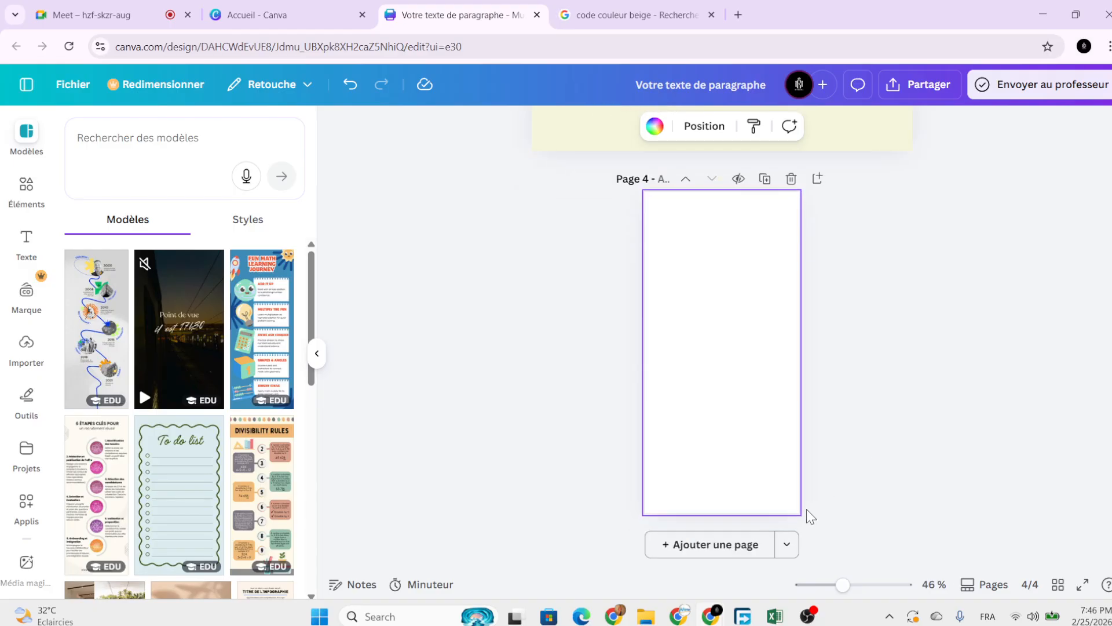
{"action": "scroll", "coordinate": [729, 555], "scroll_direction": "up", "scroll_amount": 3}
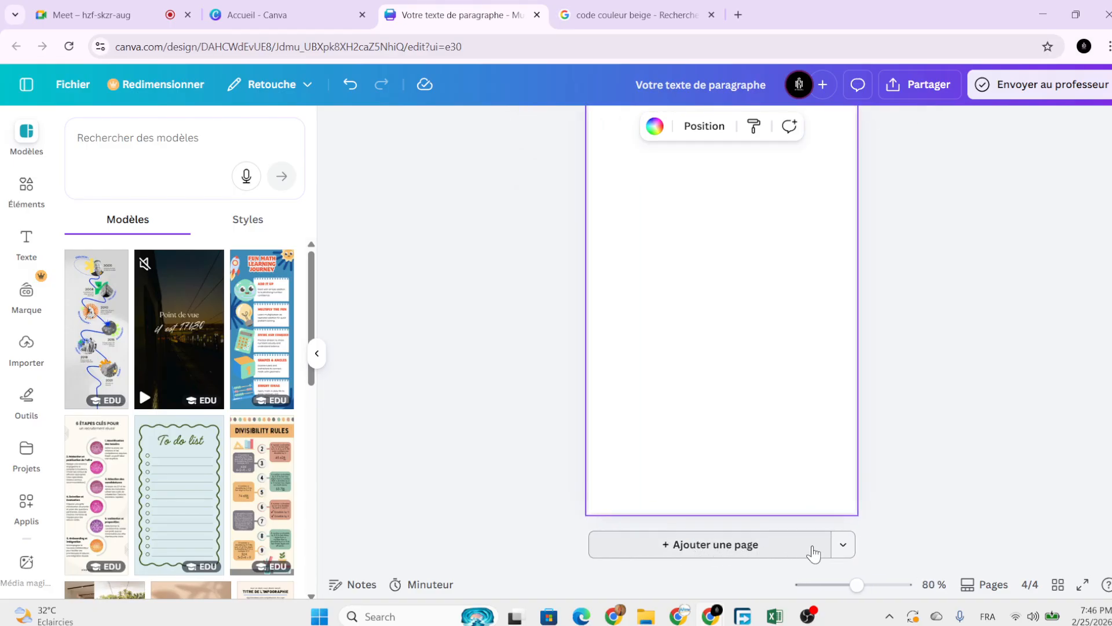
Browse the add-page design-type choices, then close them without adding anything.
{"action": "left_click", "coordinate": [844, 546]}
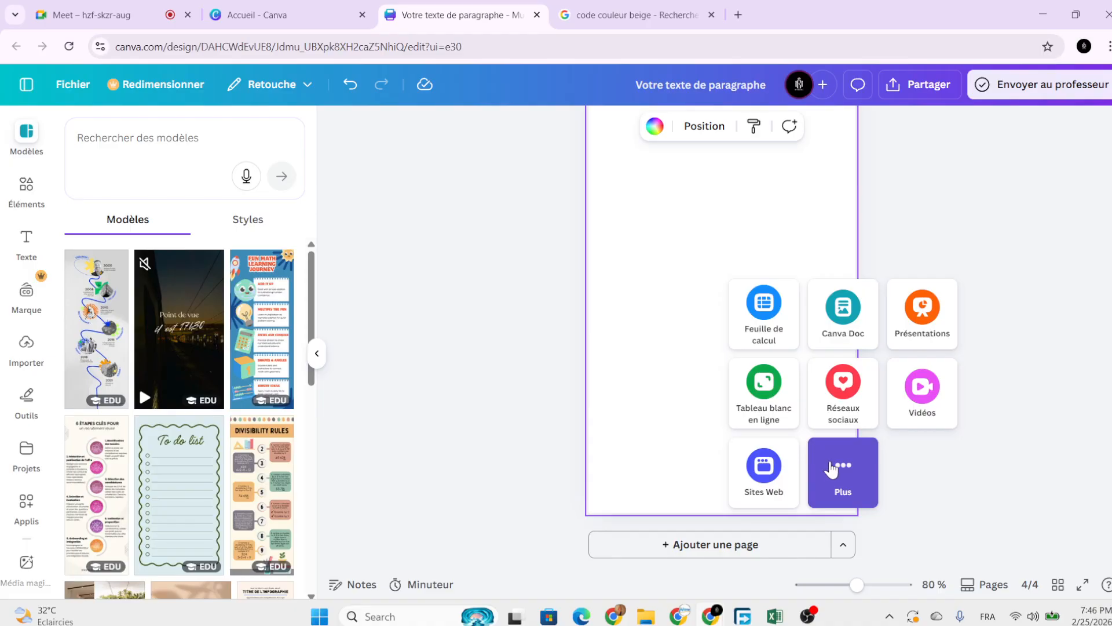
{"action": "left_click", "coordinate": [832, 469]}
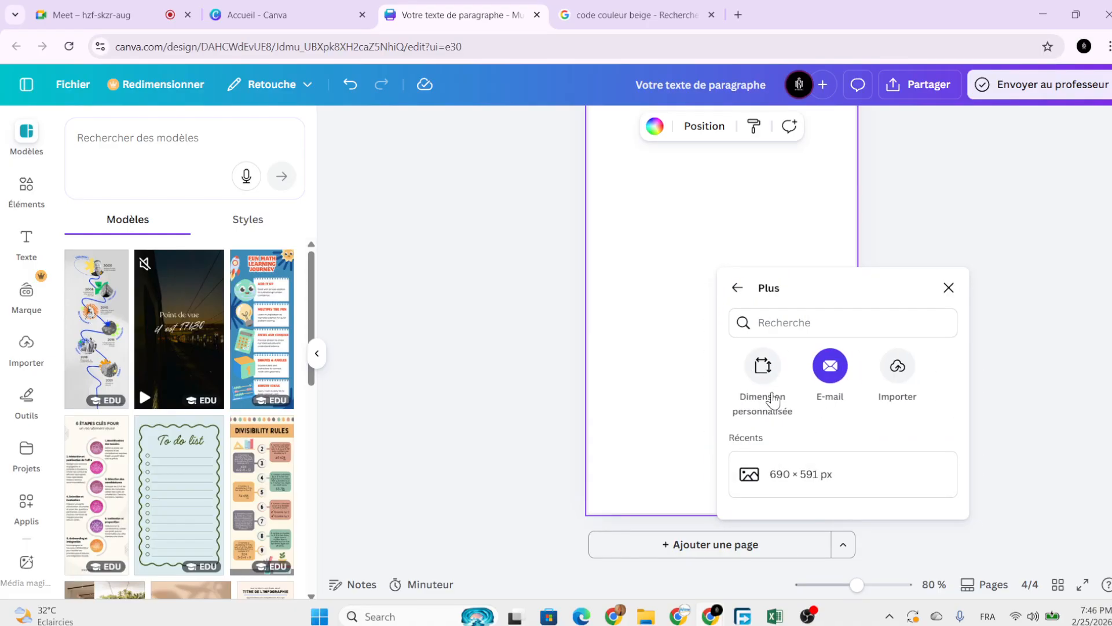
{"action": "left_click", "coordinate": [737, 288]}
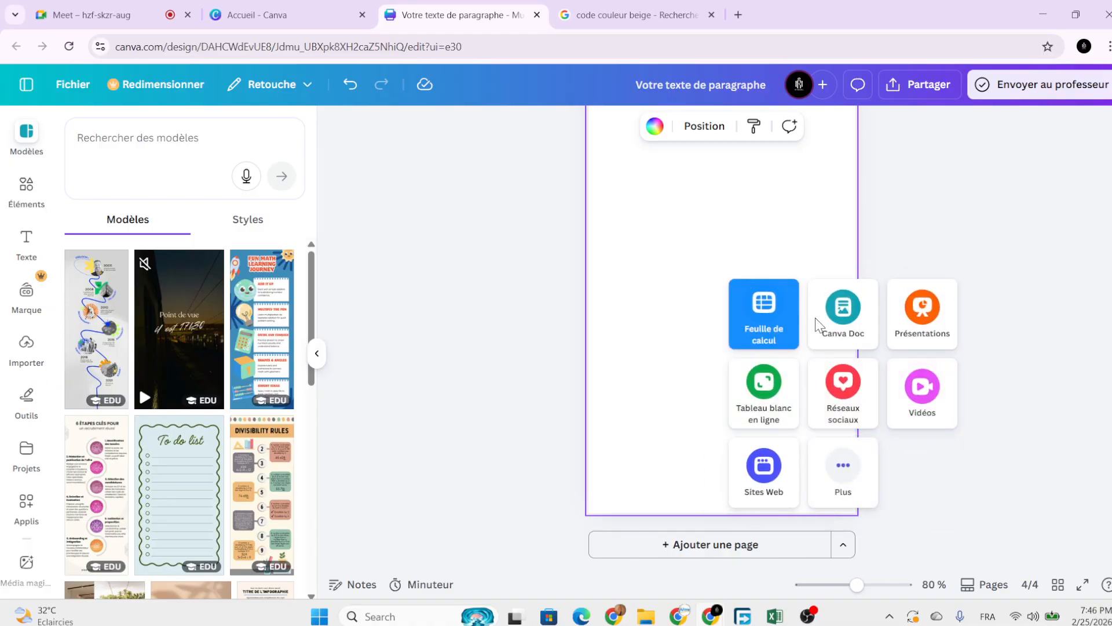
{"action": "left_click", "coordinate": [985, 298]}
Add a paragraph text box to page 4 with T and centre it horizontally.
{"action": "scroll", "coordinate": [944, 327], "scroll_direction": "down", "scroll_amount": 3}
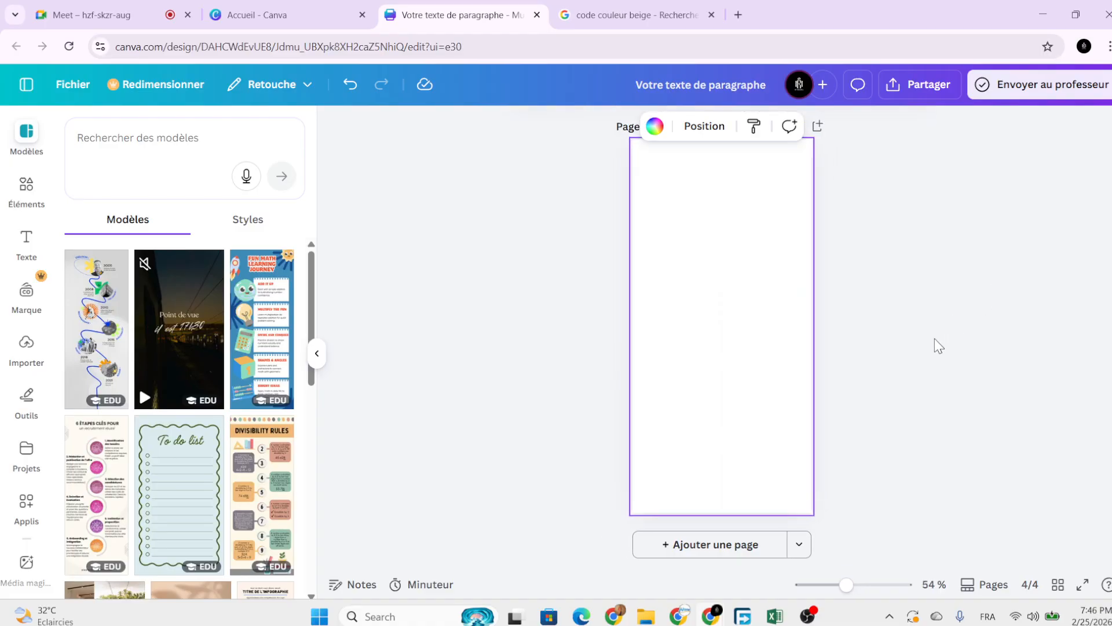
{"action": "scroll", "coordinate": [931, 350], "scroll_direction": "up", "scroll_amount": 1}
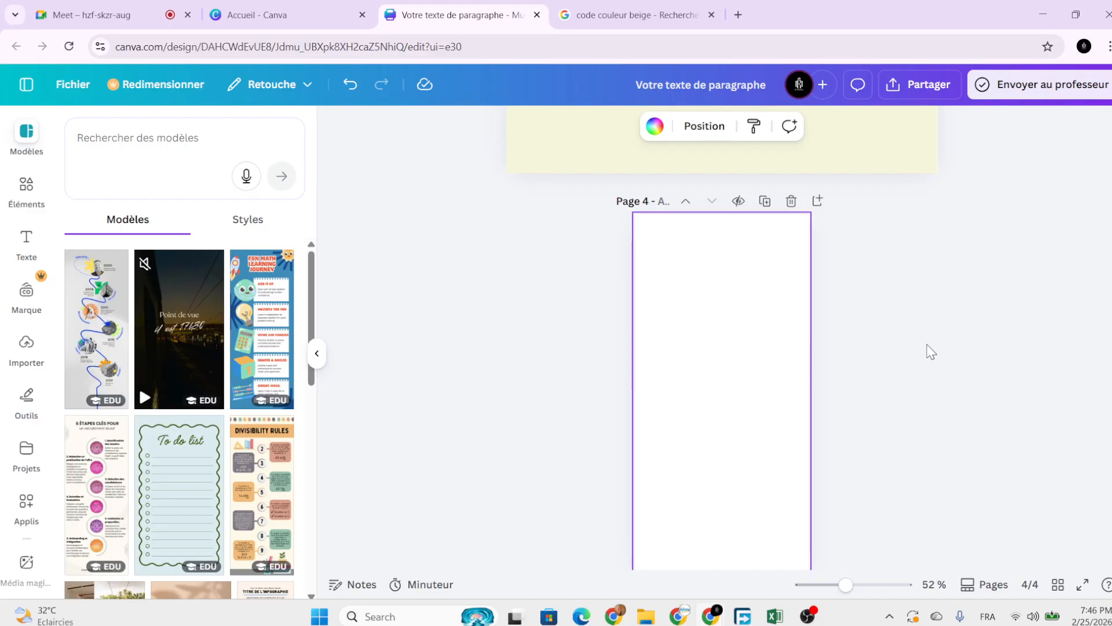
{"action": "scroll", "coordinate": [931, 352], "scroll_direction": "down", "scroll_amount": 2}
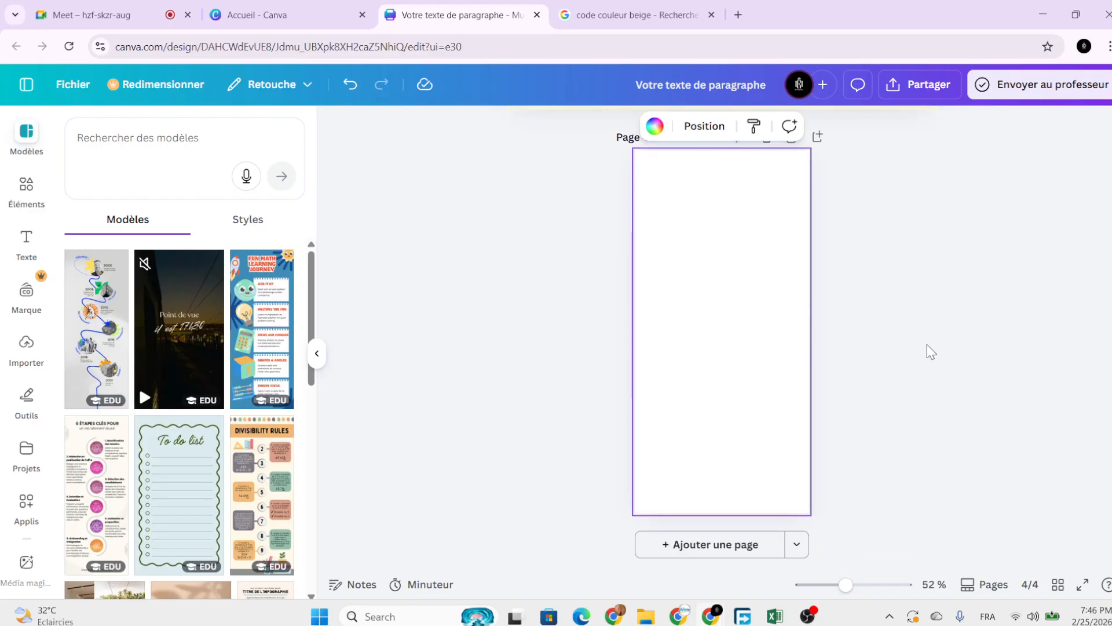
{"action": "left_click", "coordinate": [931, 352]}
{"action": "left_click", "coordinate": [666, 262]}
{"action": "scroll", "coordinate": [704, 287], "scroll_direction": "up", "scroll_amount": 3, "text": "ctrl"}
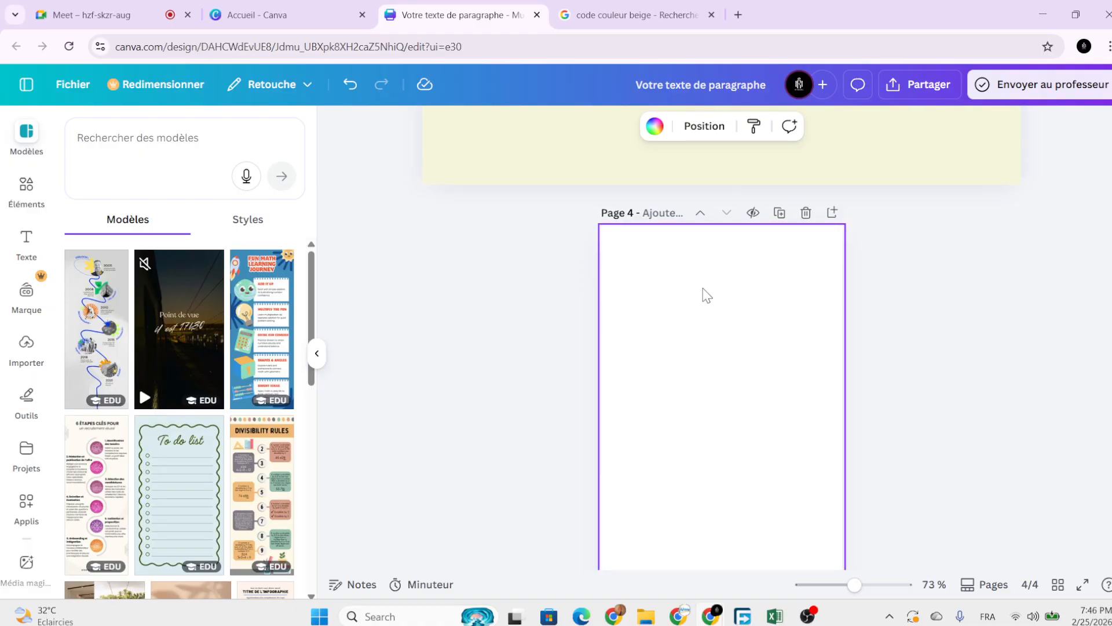
{"action": "scroll", "coordinate": [703, 288], "scroll_direction": "up", "scroll_amount": 2, "text": "ctrl"}
{"action": "scroll", "coordinate": [703, 287], "scroll_direction": "down", "scroll_amount": 1, "text": "ctrl"}
{"action": "scroll", "coordinate": [703, 287], "scroll_direction": "down", "scroll_amount": 1}
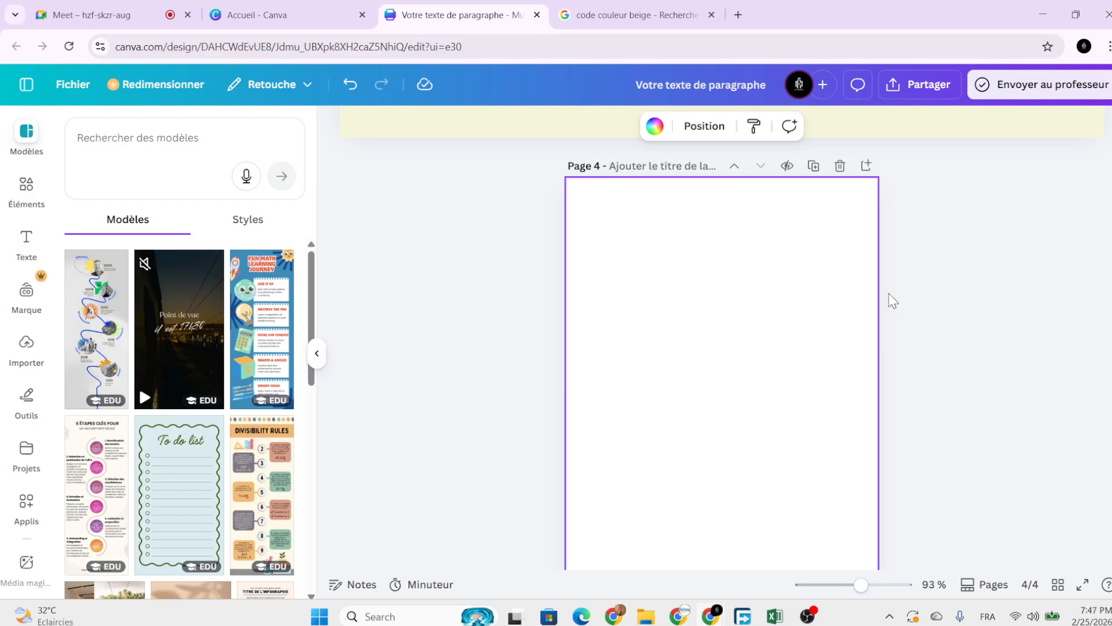
{"action": "scroll", "coordinate": [786, 374], "scroll_direction": "down", "scroll_amount": 1}
{"action": "scroll", "coordinate": [787, 373], "scroll_direction": "down", "scroll_amount": 1}
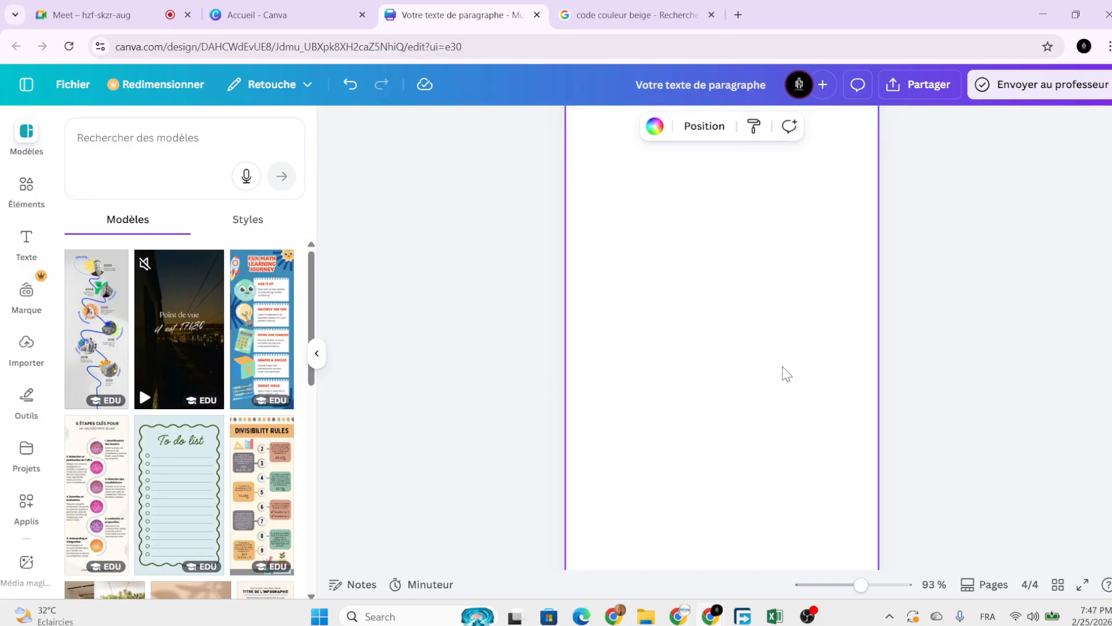
{"action": "scroll", "coordinate": [786, 373], "scroll_direction": "down", "scroll_amount": 3}
{"action": "scroll", "coordinate": [782, 371], "scroll_direction": "up", "scroll_amount": 2}
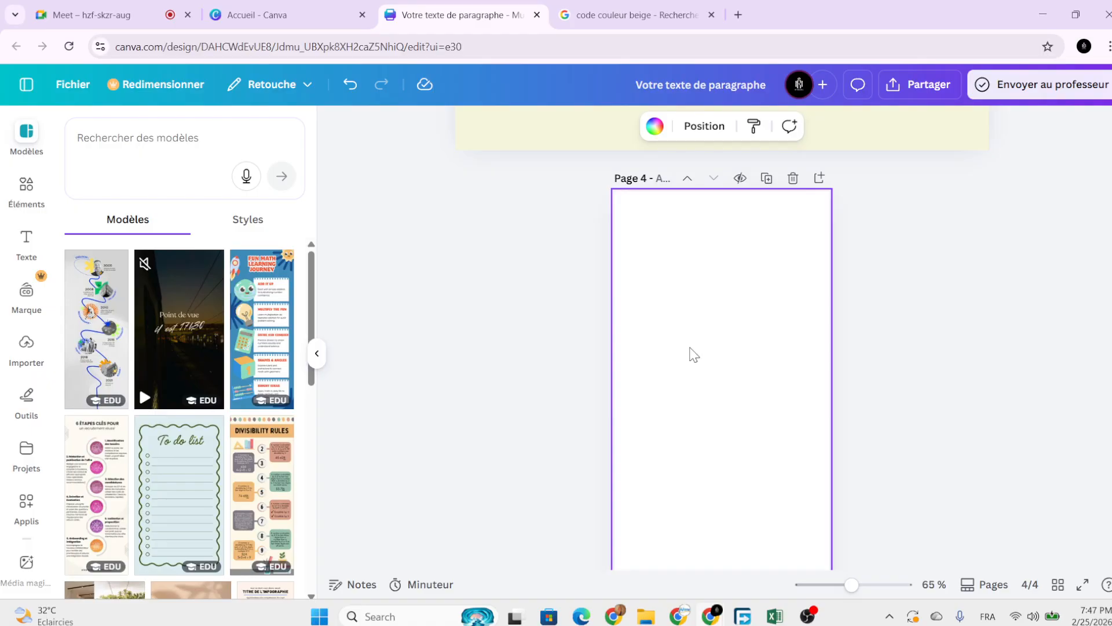
{"action": "key", "text": "t"}
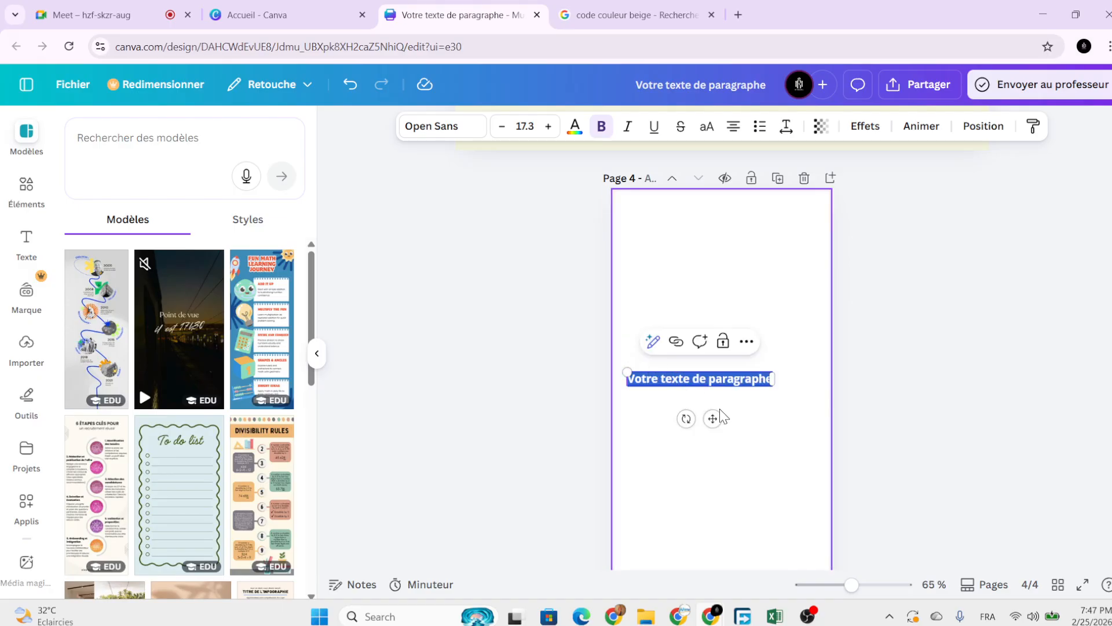
{"action": "left_click_drag", "start_coordinate": [716, 418], "coordinate": [737, 420]}
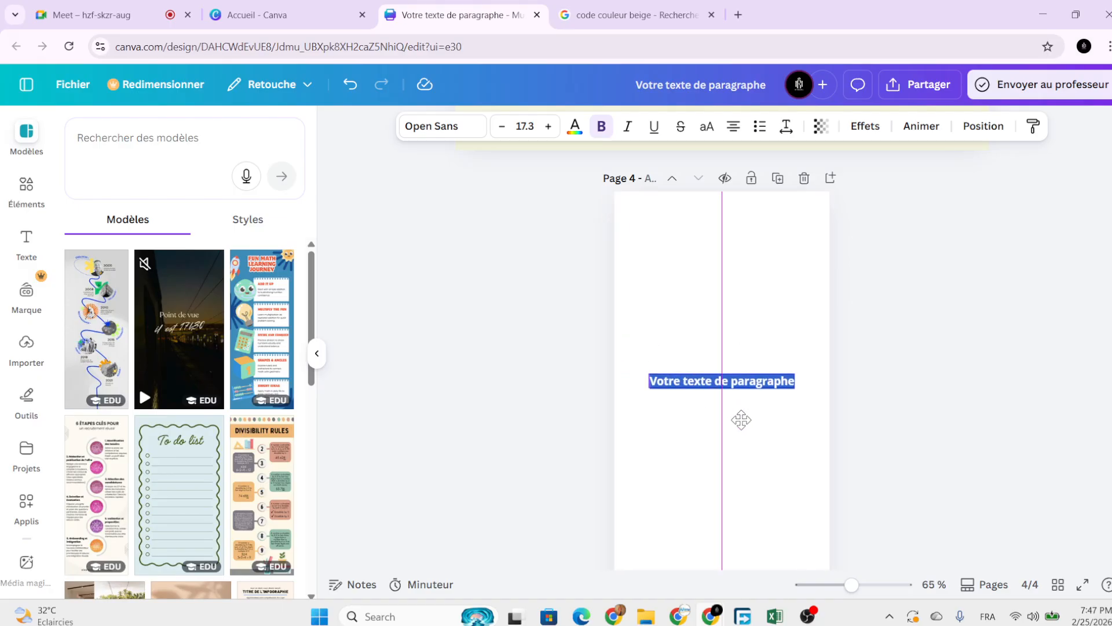
Open chatgpt.com in a new tab and request a wedding invitation text.
{"action": "left_click", "coordinate": [742, 18]}
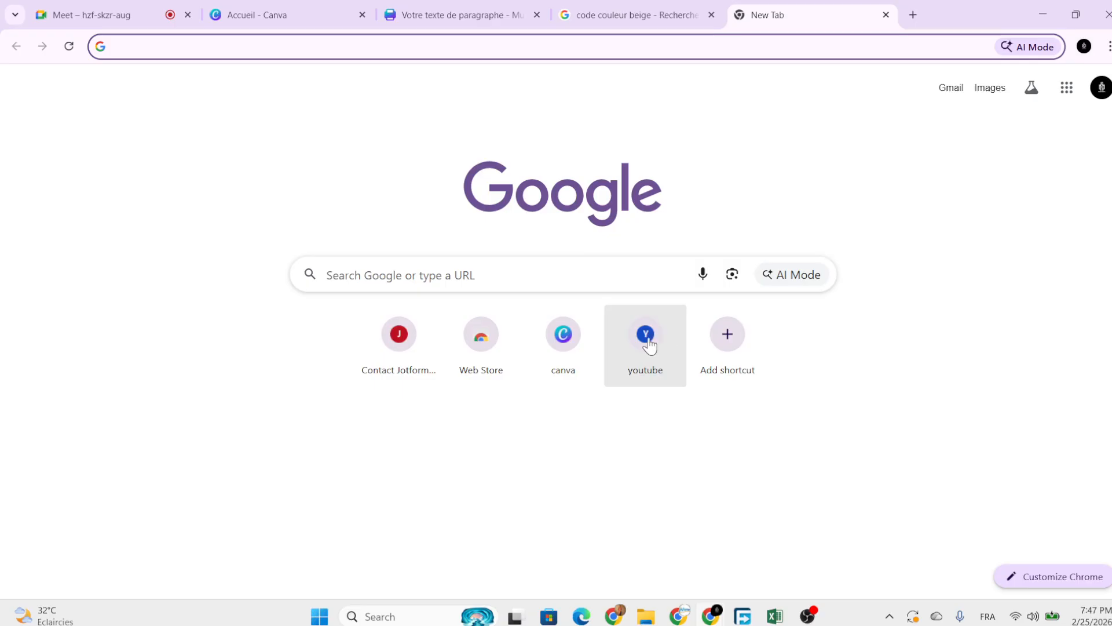
{"action": "type", "text": "chatgpt.com"}
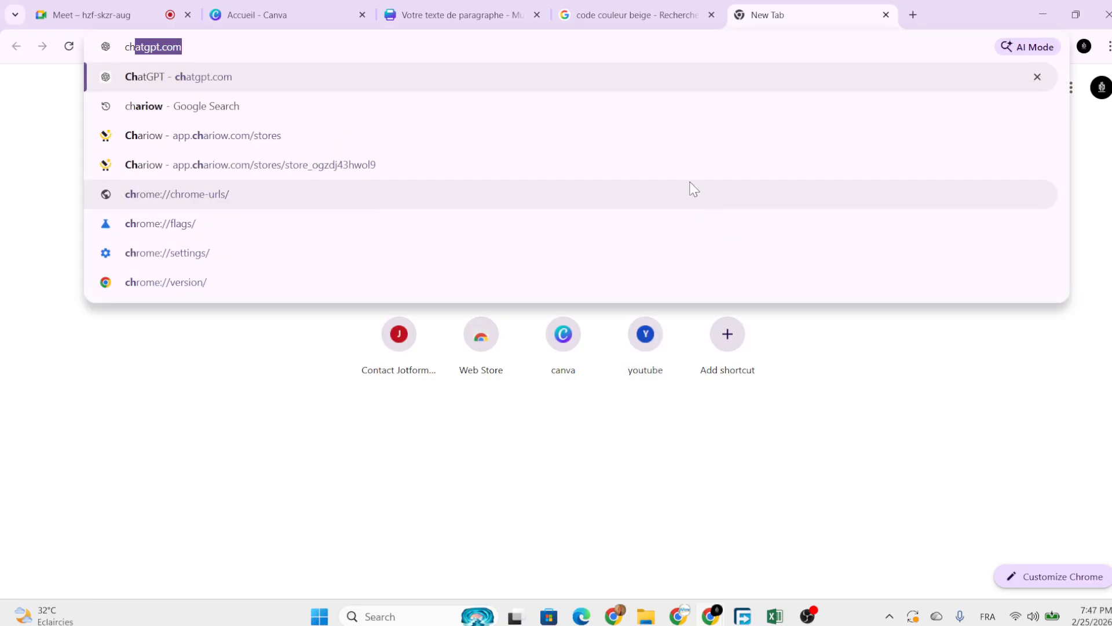
{"action": "key", "text": "Return"}
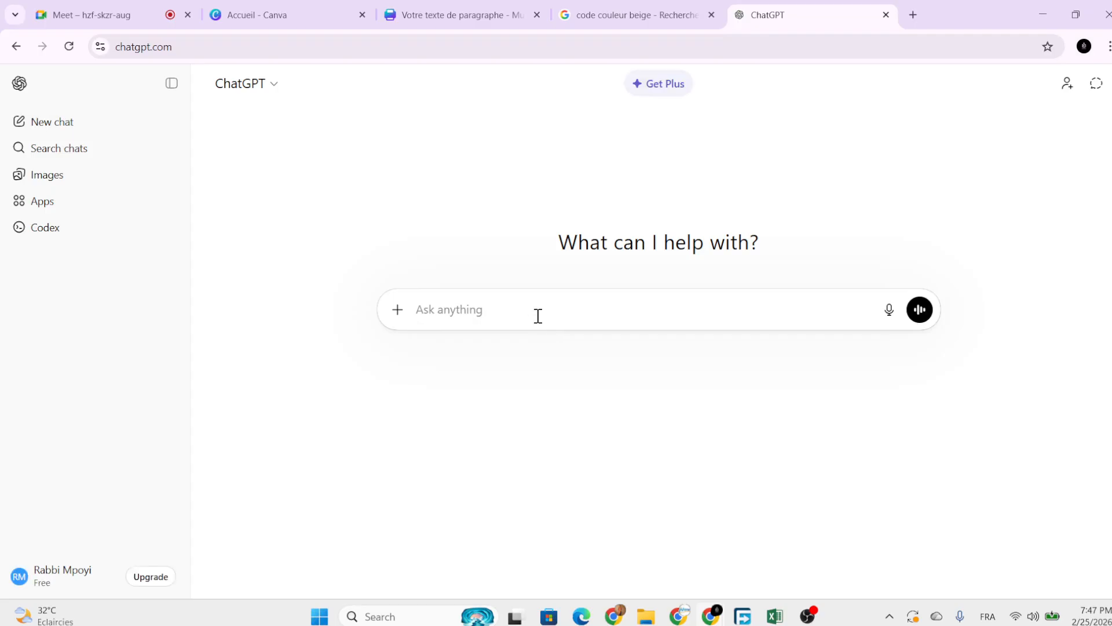
{"action": "type", "text": "red"}
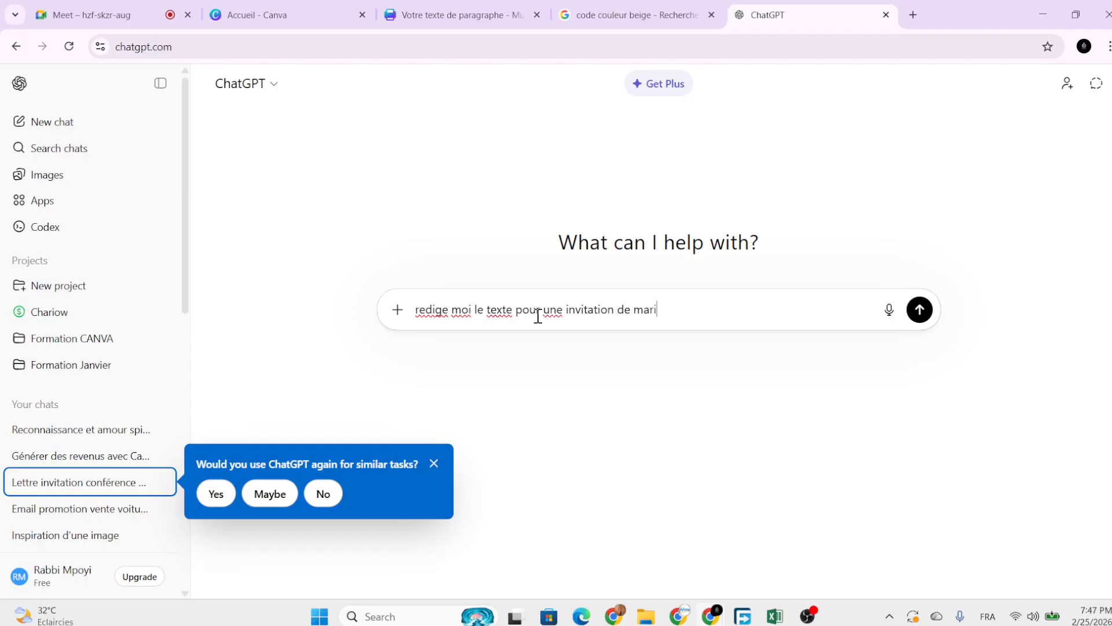
{"action": "key", "text": "Return"}
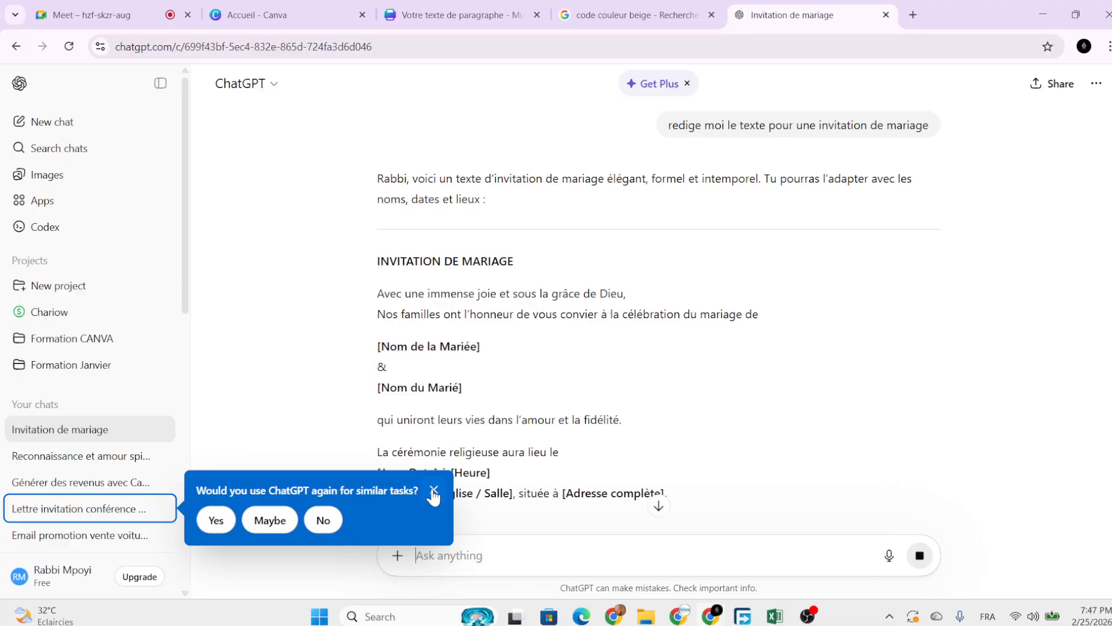
{"action": "left_click", "coordinate": [433, 492]}
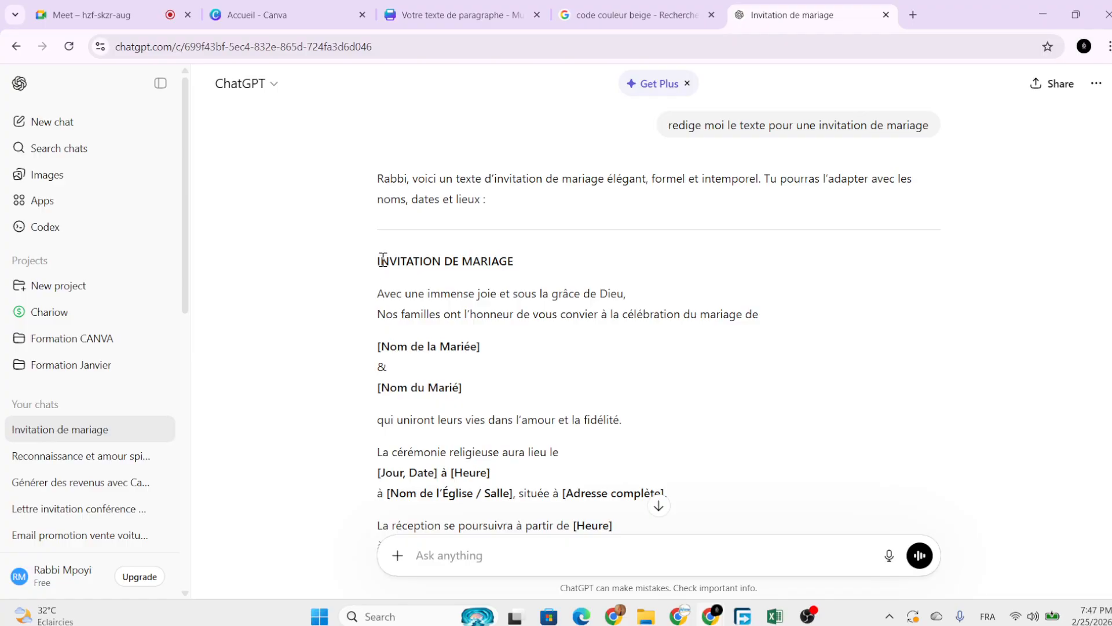
Copy the reply's opening from the INVITATION DE MARIAGE title to the fidelity line.
{"action": "left_click_drag", "start_coordinate": [381, 260], "coordinate": [391, 294]}
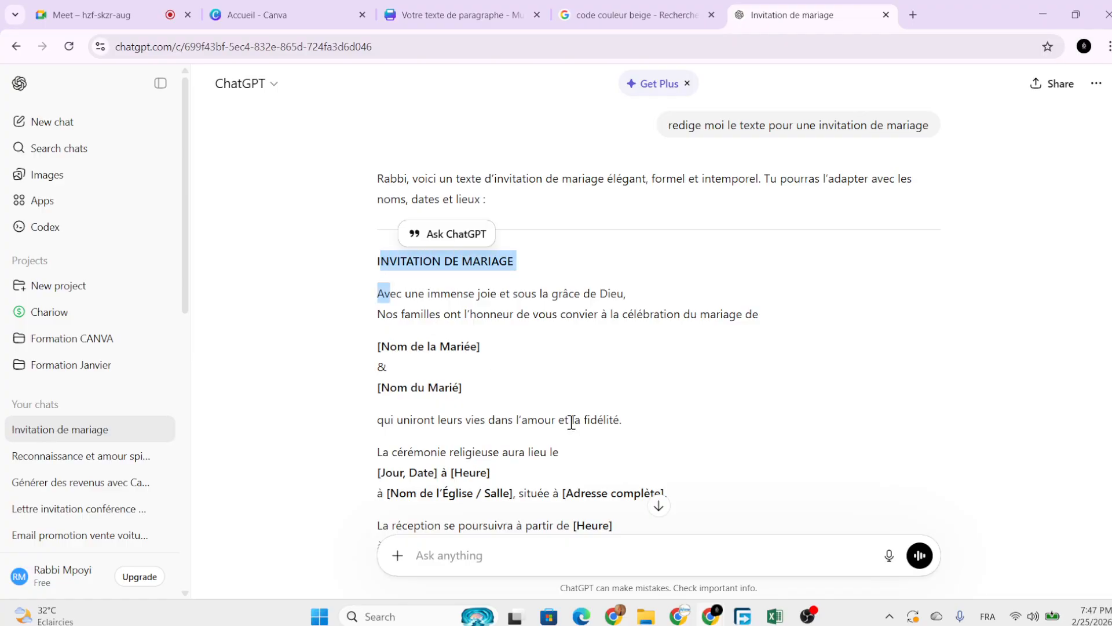
{"action": "left_click", "coordinate": [627, 418]}
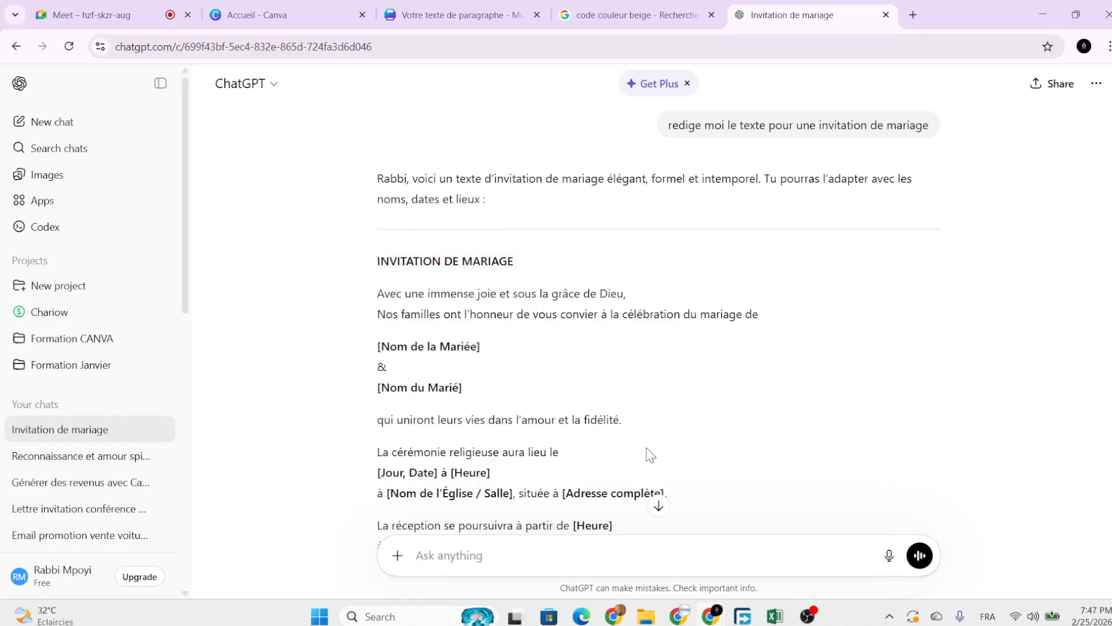
{"action": "left_click_drag", "start_coordinate": [622, 423], "coordinate": [379, 262]}
{"action": "right_click", "coordinate": [438, 295]}
{"action": "left_click", "coordinate": [462, 312]}
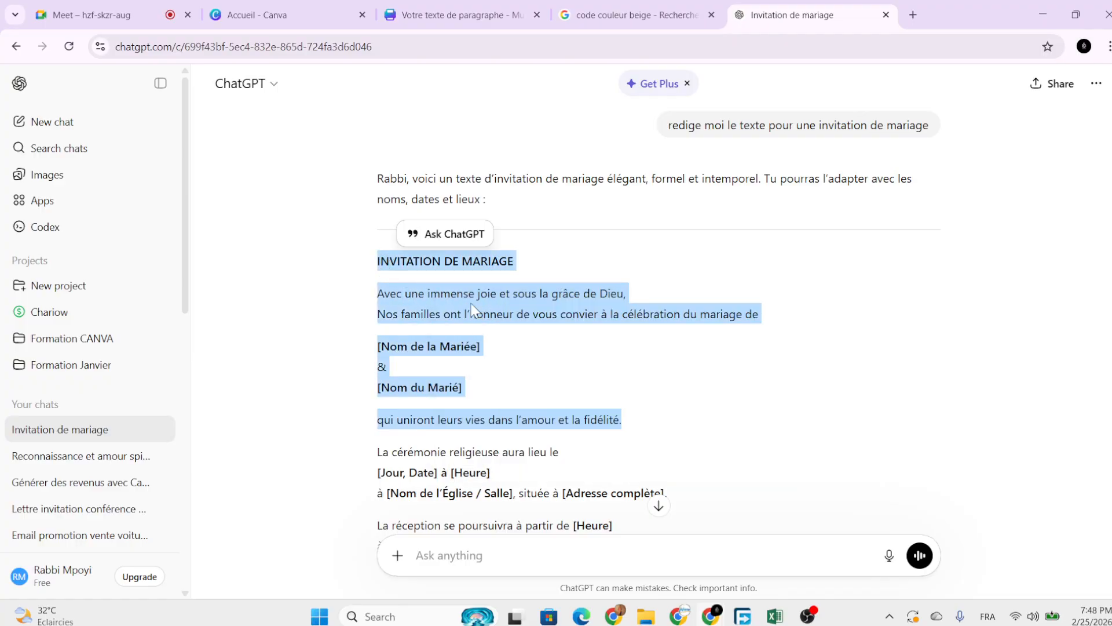
Paste the invitation text over the placeholder, shrink it, and move it to the page centre.
{"action": "left_click", "coordinate": [435, 16]}
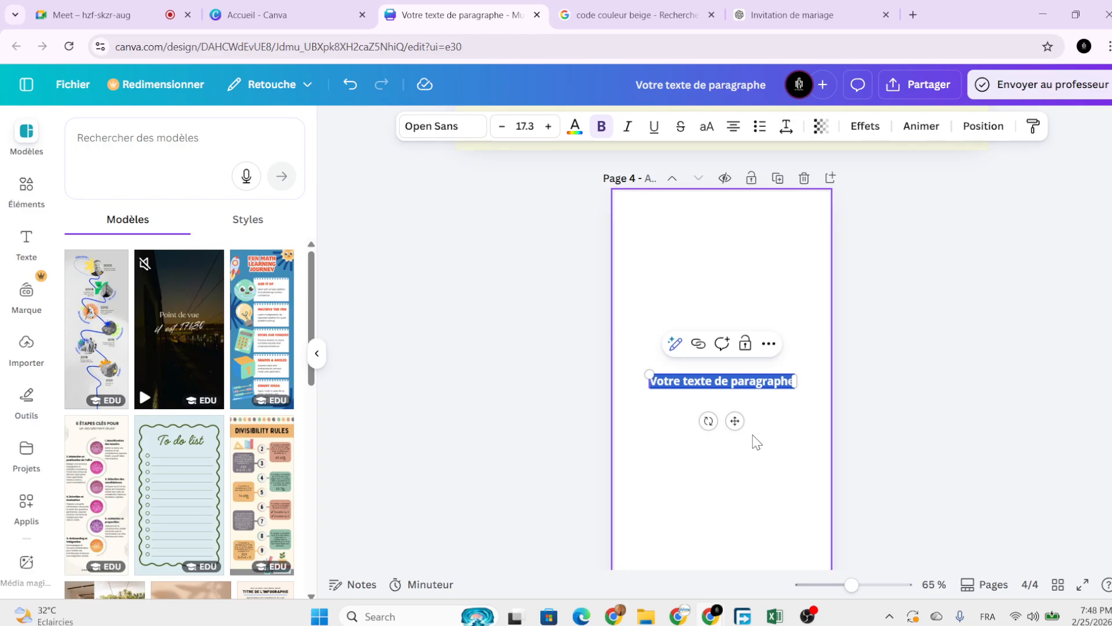
{"action": "left_click", "coordinate": [748, 401]}
{"action": "double_click", "coordinate": [738, 382]}
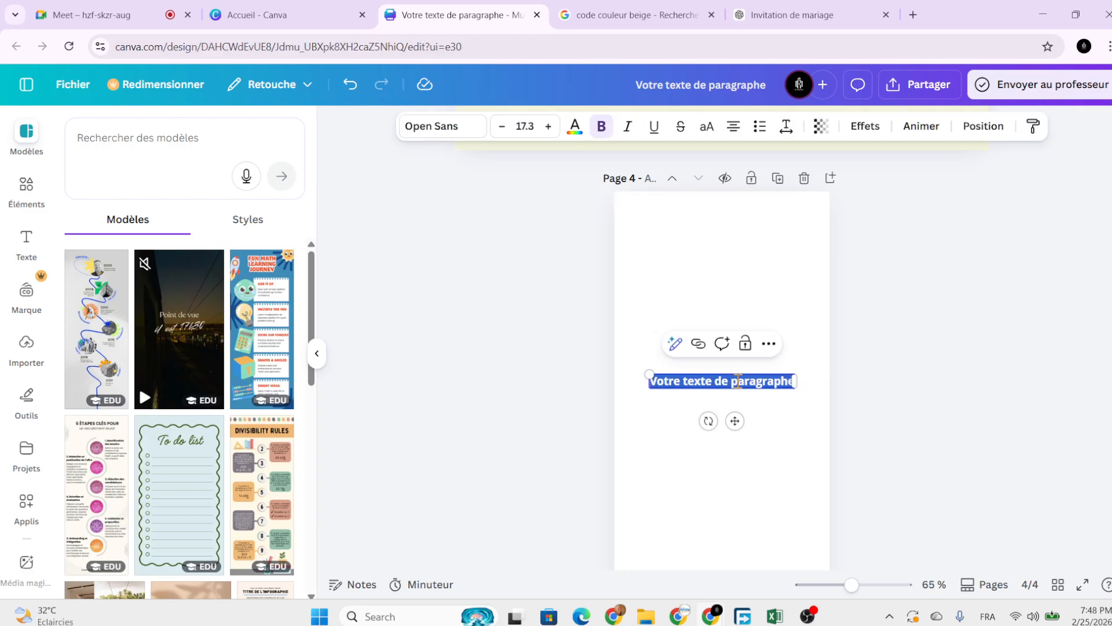
{"action": "key", "text": "ctrl+v"}
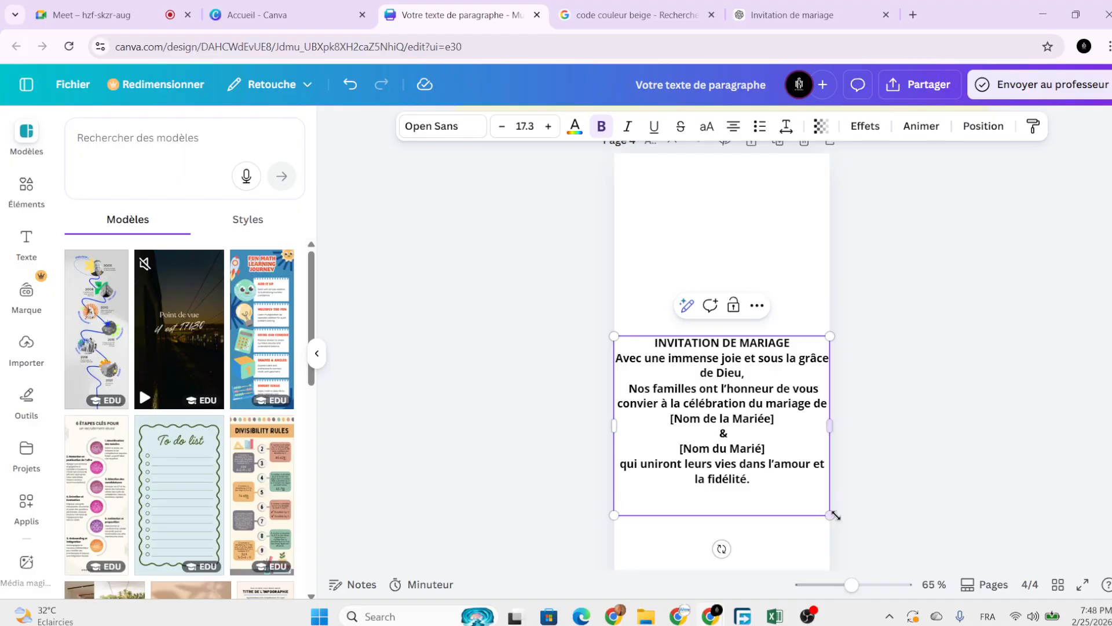
{"action": "left_click_drag", "start_coordinate": [832, 514], "coordinate": [777, 470]}
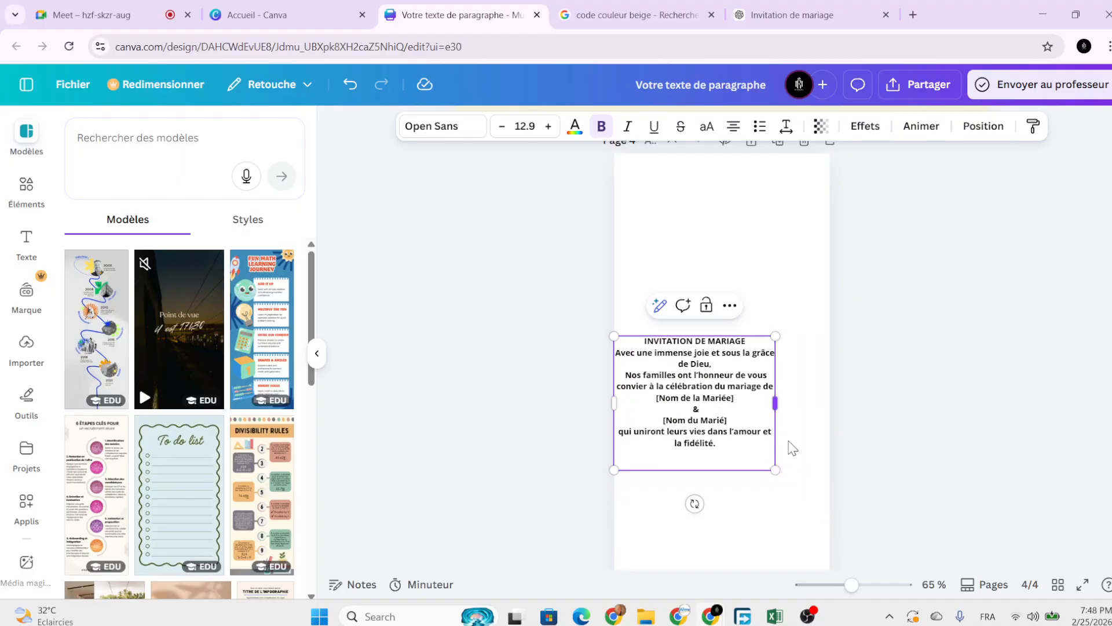
{"action": "scroll", "coordinate": [788, 443], "scroll_direction": "up", "scroll_amount": 2}
{"action": "scroll", "coordinate": [759, 418], "scroll_direction": "down", "scroll_amount": 1}
{"action": "left_click", "coordinate": [799, 440]}
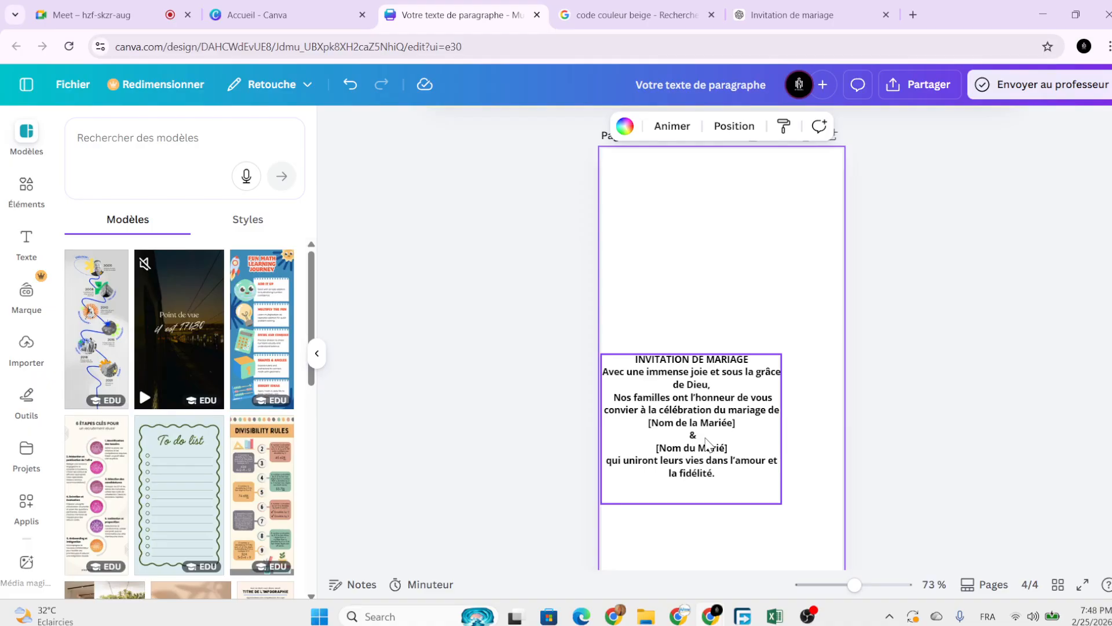
{"action": "left_click_drag", "start_coordinate": [707, 441], "coordinate": [737, 343]}
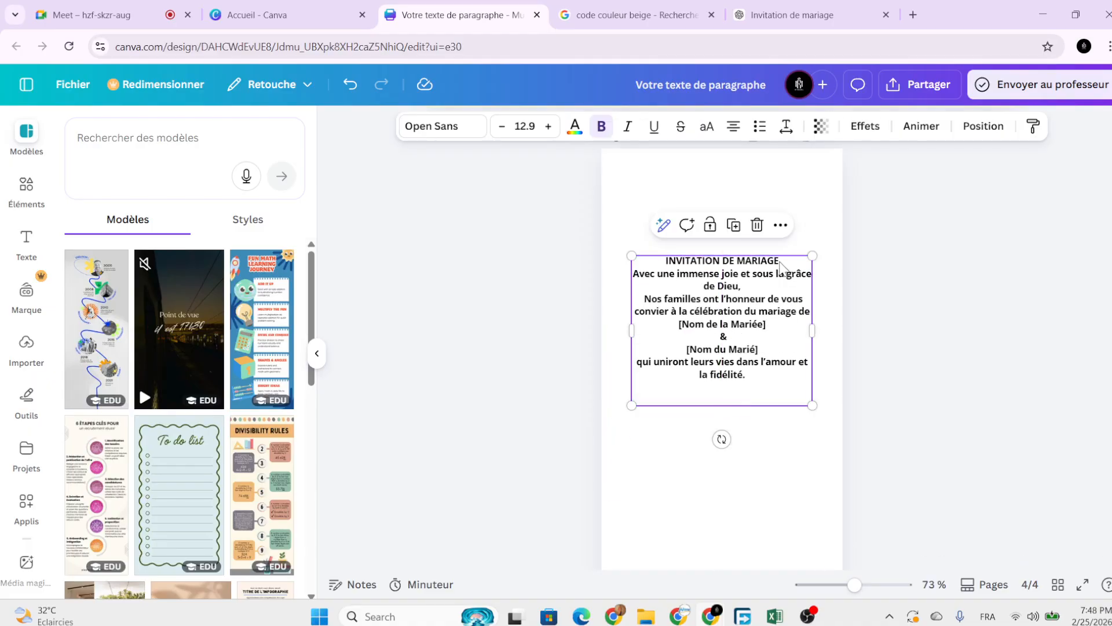
Duplicate the text box below, trimming the original to just the INVITATION DE MARIAGE title.
{"action": "left_click", "coordinate": [781, 262]}
{"action": "key", "text": "Return"}
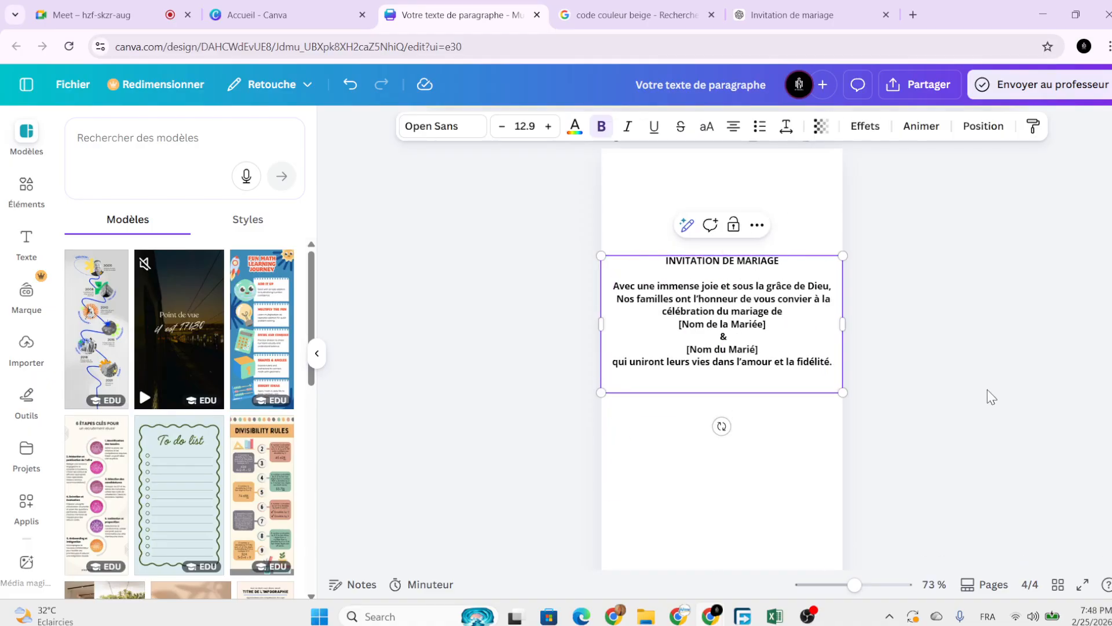
{"action": "left_click", "coordinate": [987, 389]}
{"action": "left_click", "coordinate": [789, 337]}
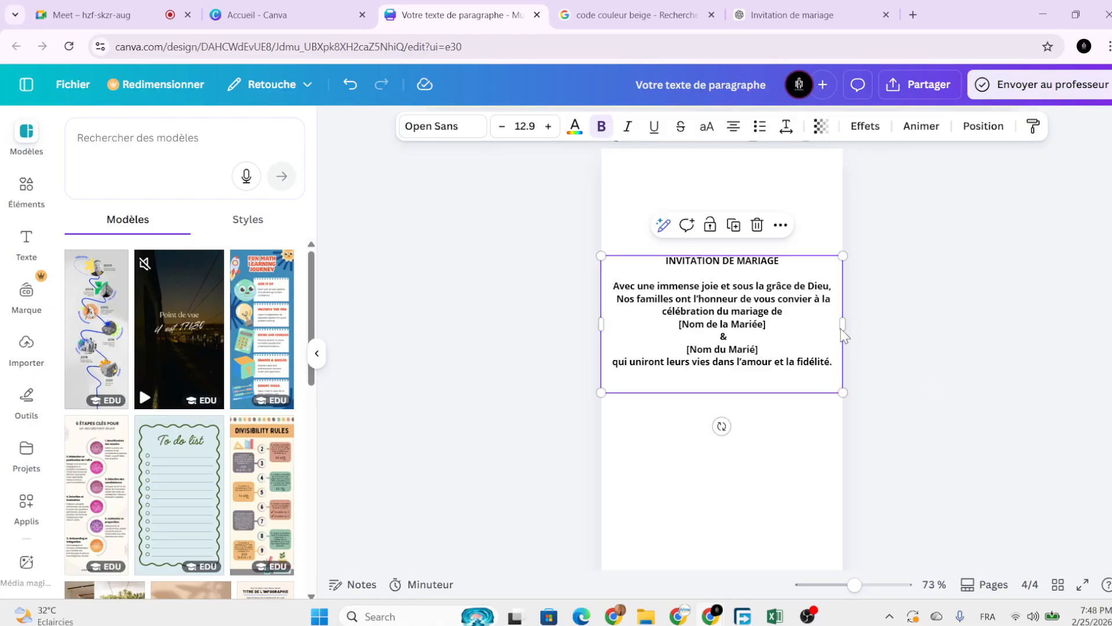
{"action": "left_click", "coordinate": [734, 225]}
{"action": "left_click_drag", "start_coordinate": [776, 328], "coordinate": [776, 453]}
{"action": "left_click", "coordinate": [748, 308]}
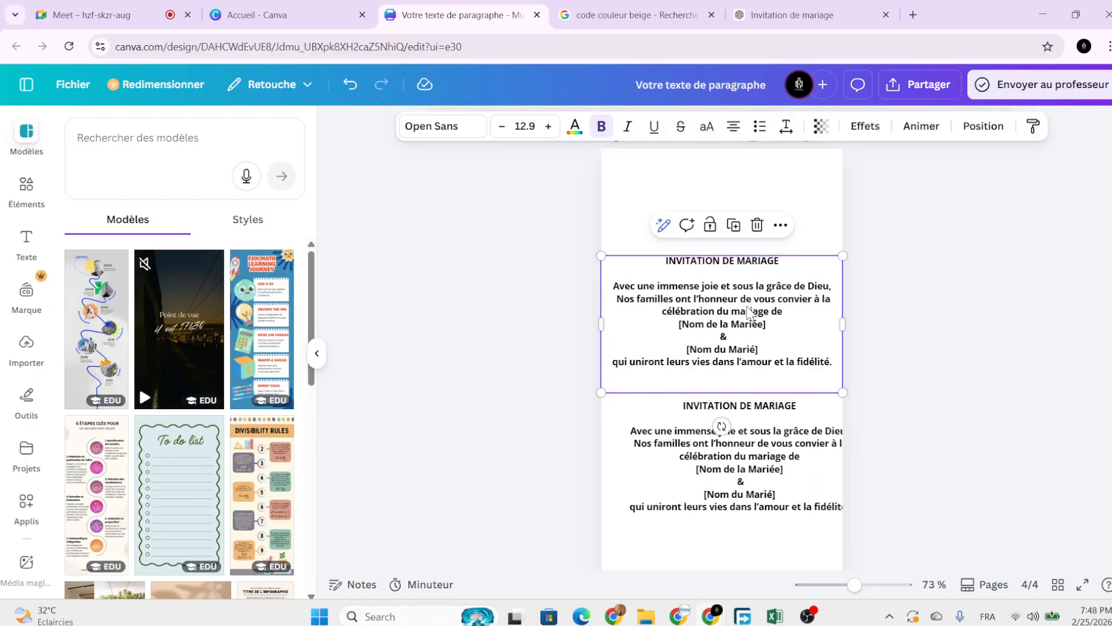
{"action": "left_click_drag", "start_coordinate": [832, 364], "coordinate": [659, 292]}
{"action": "key", "text": "BackSpace"}
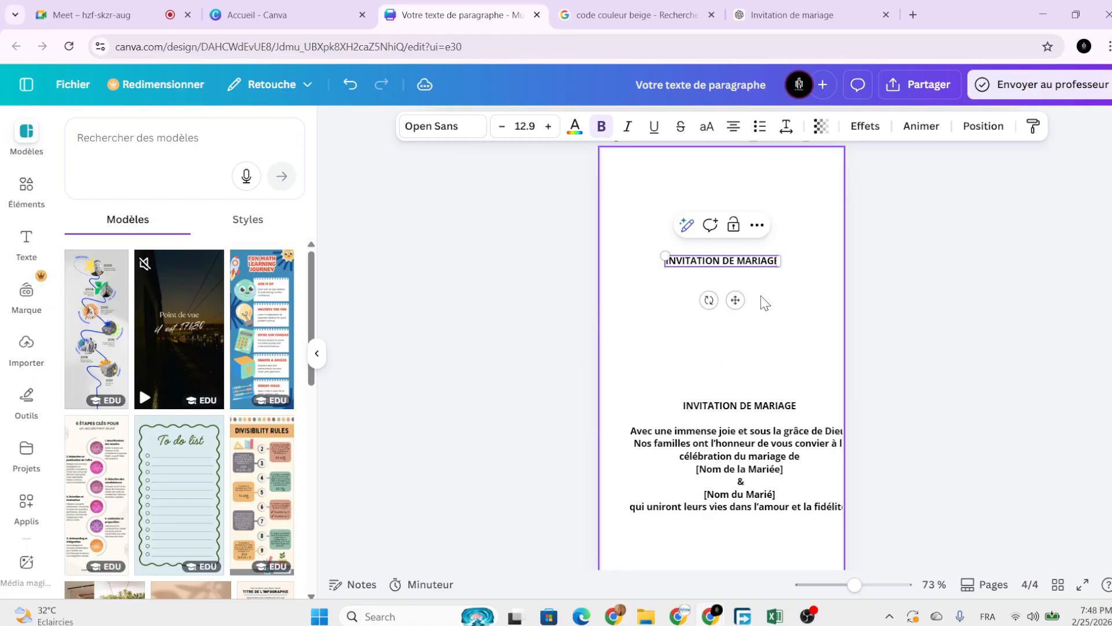
Try Spirales fonts on the title, from Style Swashes and Festive to Purple Purse.
{"action": "left_click", "coordinate": [817, 301]}
{"action": "scroll", "coordinate": [782, 298], "scroll_direction": "up", "scroll_amount": 2}
{"action": "left_click", "coordinate": [731, 255]}
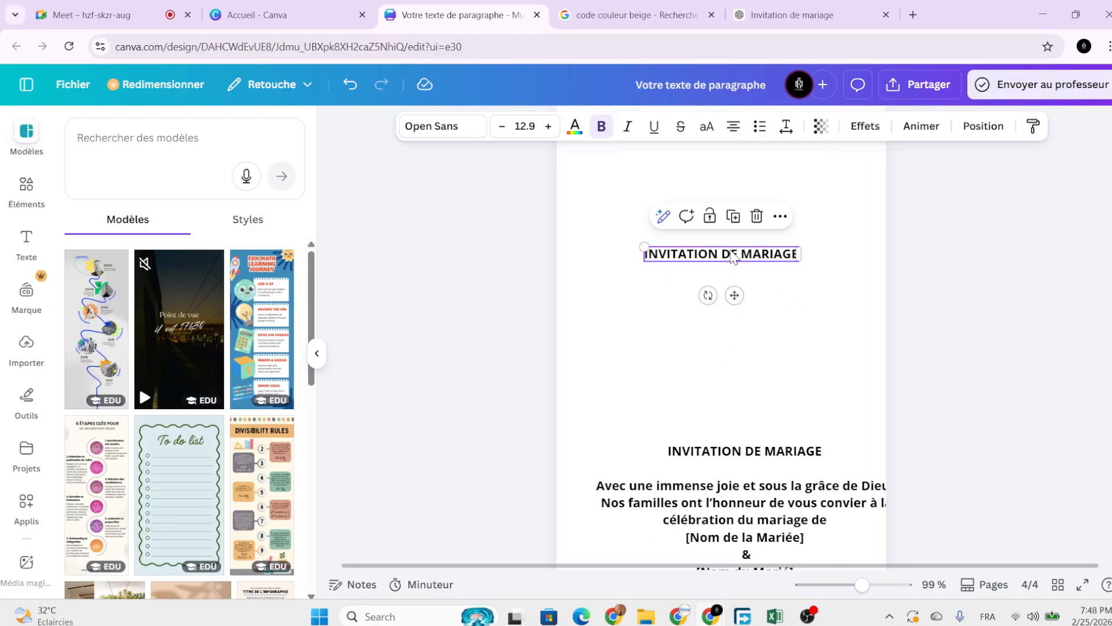
{"action": "scroll", "coordinate": [748, 313], "scroll_direction": "up", "scroll_amount": 2}
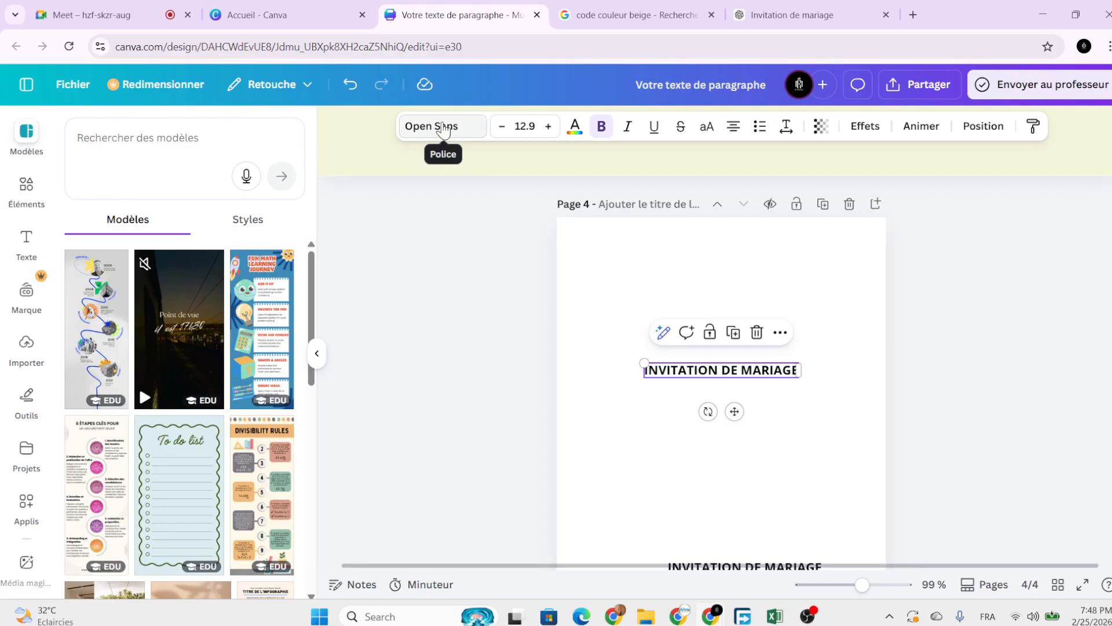
{"action": "left_click", "coordinate": [448, 133]}
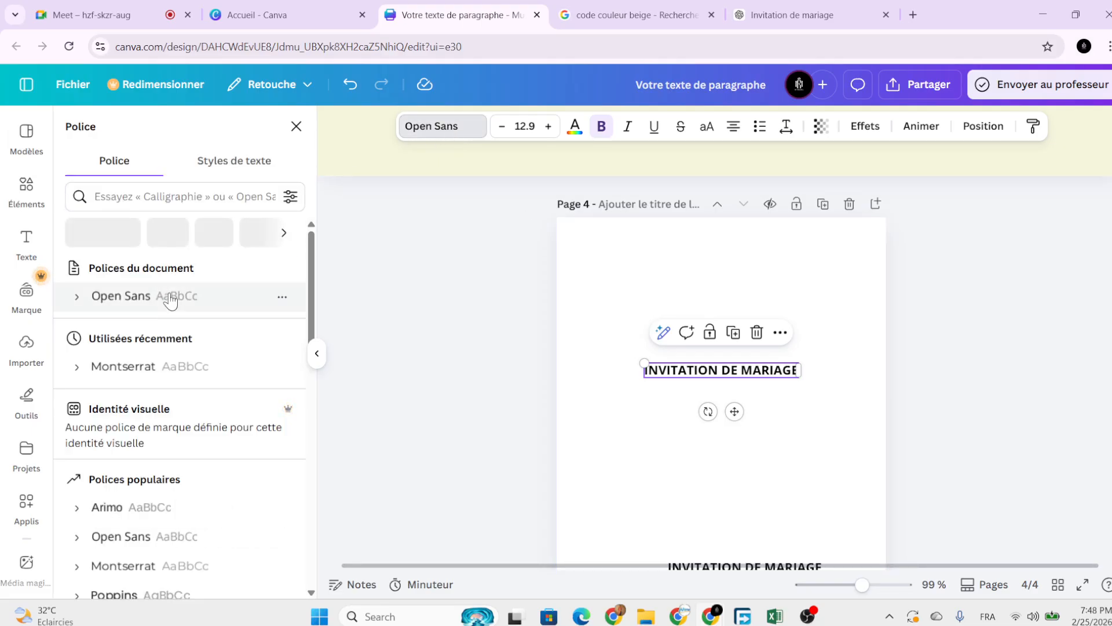
{"action": "left_click", "coordinate": [167, 232]}
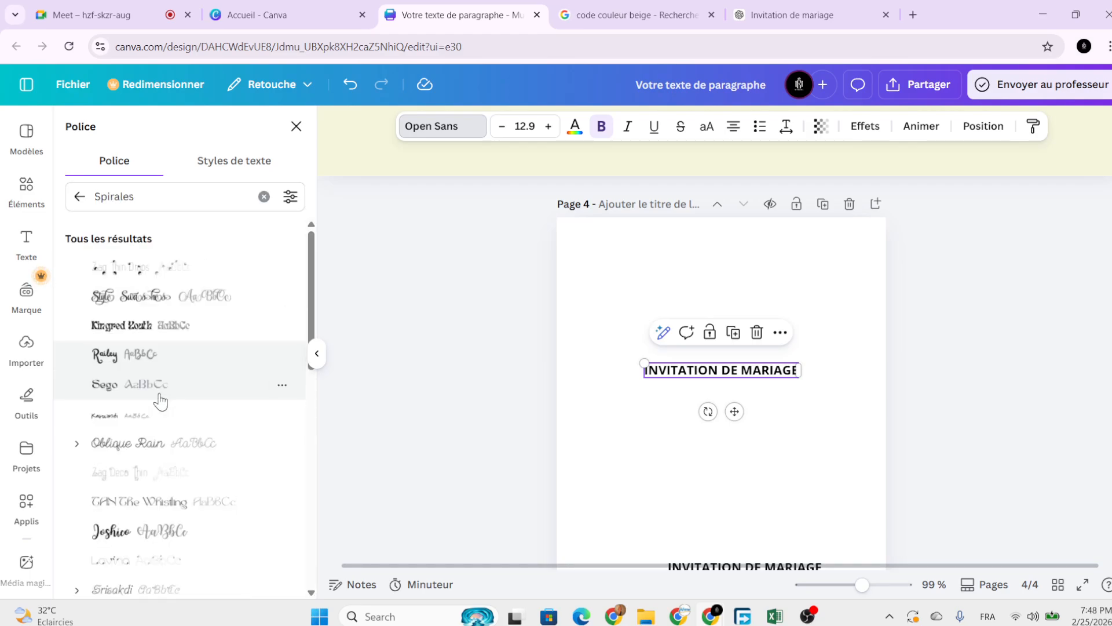
{"action": "left_click", "coordinate": [154, 300]}
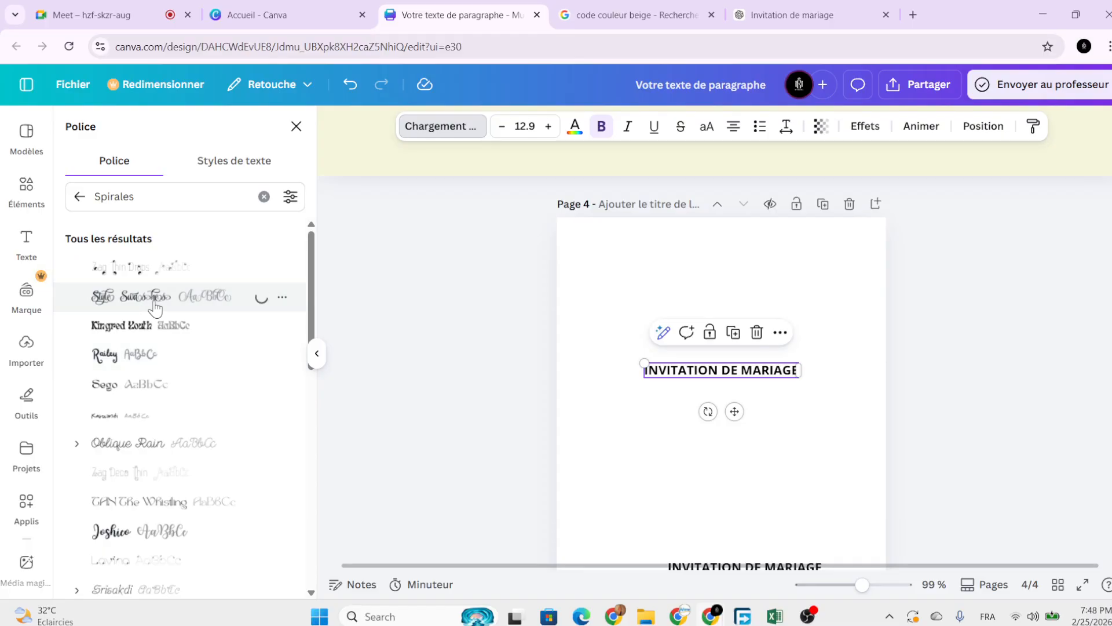
{"action": "scroll", "coordinate": [145, 348], "scroll_direction": "down", "scroll_amount": 10}
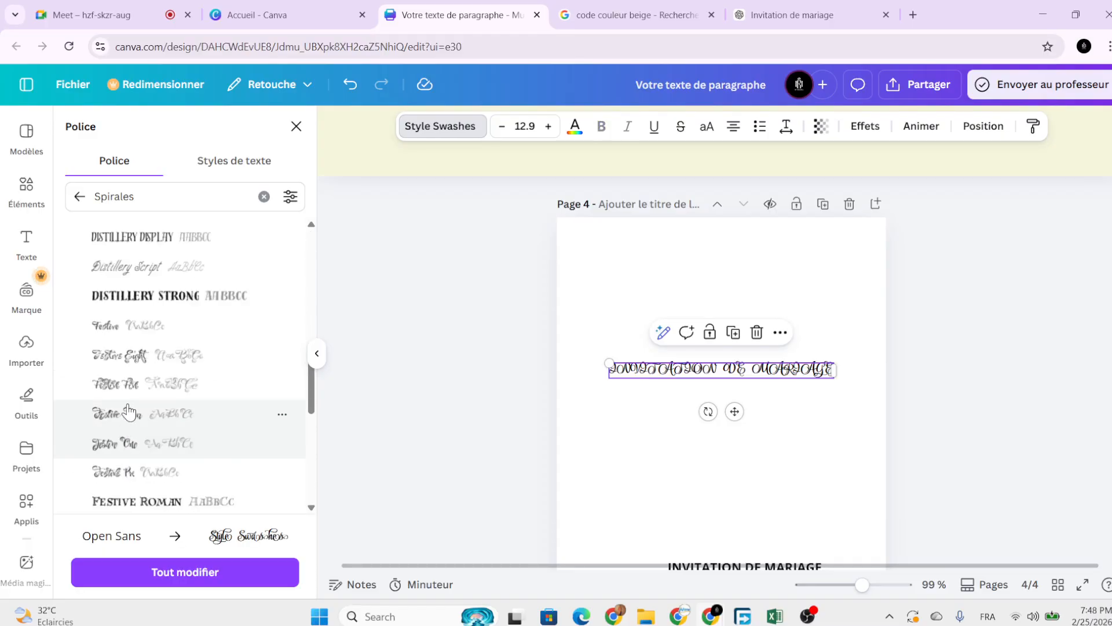
{"action": "left_click", "coordinate": [129, 412]}
{"action": "scroll", "coordinate": [136, 409], "scroll_direction": "down", "scroll_amount": 3}
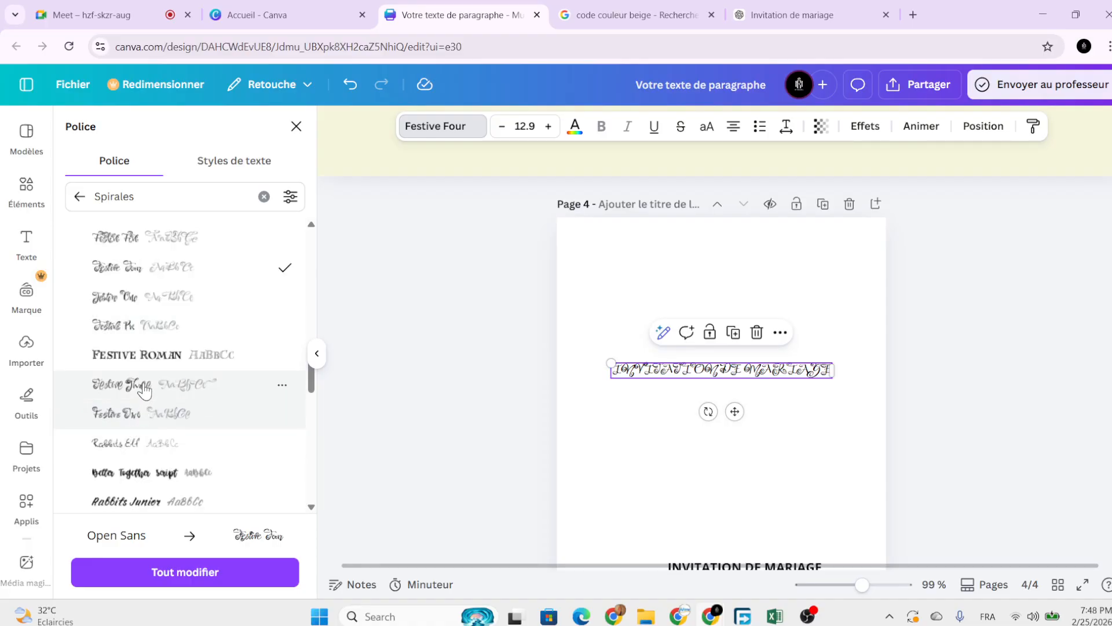
{"action": "left_click", "coordinate": [148, 356]}
{"action": "scroll", "coordinate": [159, 400], "scroll_direction": "down", "scroll_amount": 6}
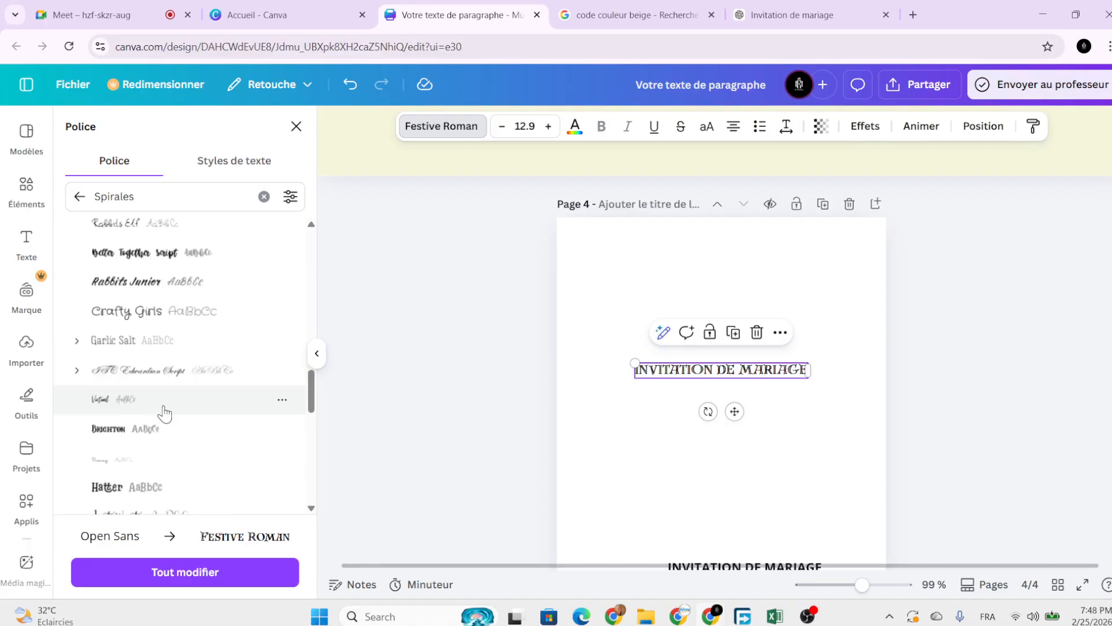
{"action": "left_click", "coordinate": [158, 377]}
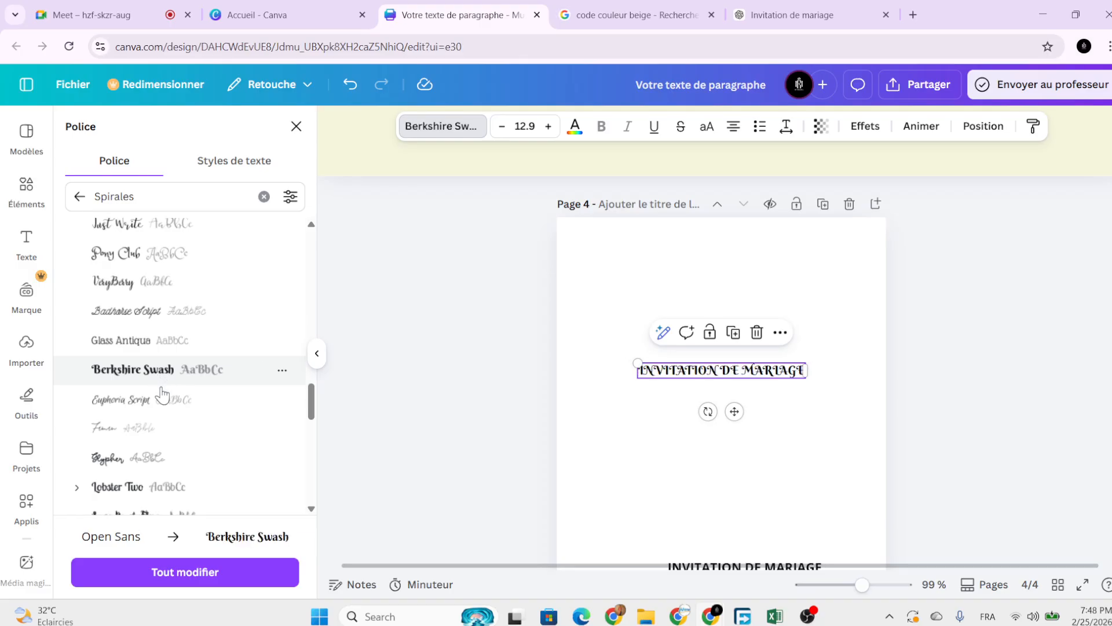
{"action": "scroll", "coordinate": [161, 400], "scroll_direction": "down", "scroll_amount": 5}
{"action": "left_click", "coordinate": [165, 380]}
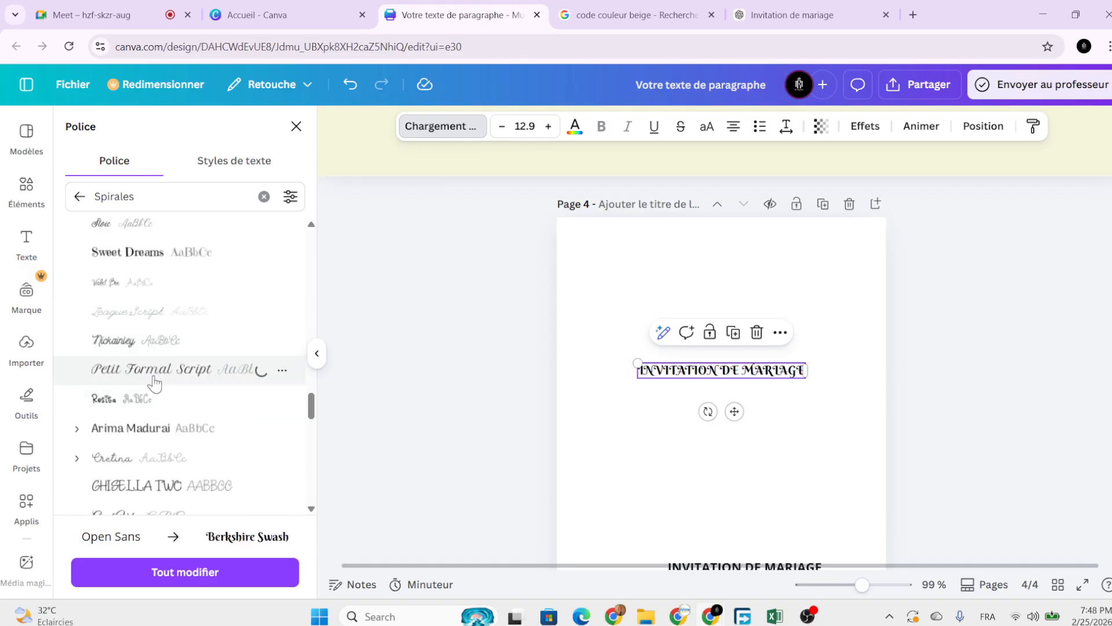
{"action": "scroll", "coordinate": [167, 385], "scroll_direction": "down", "scroll_amount": 5}
{"action": "left_click", "coordinate": [160, 341]}
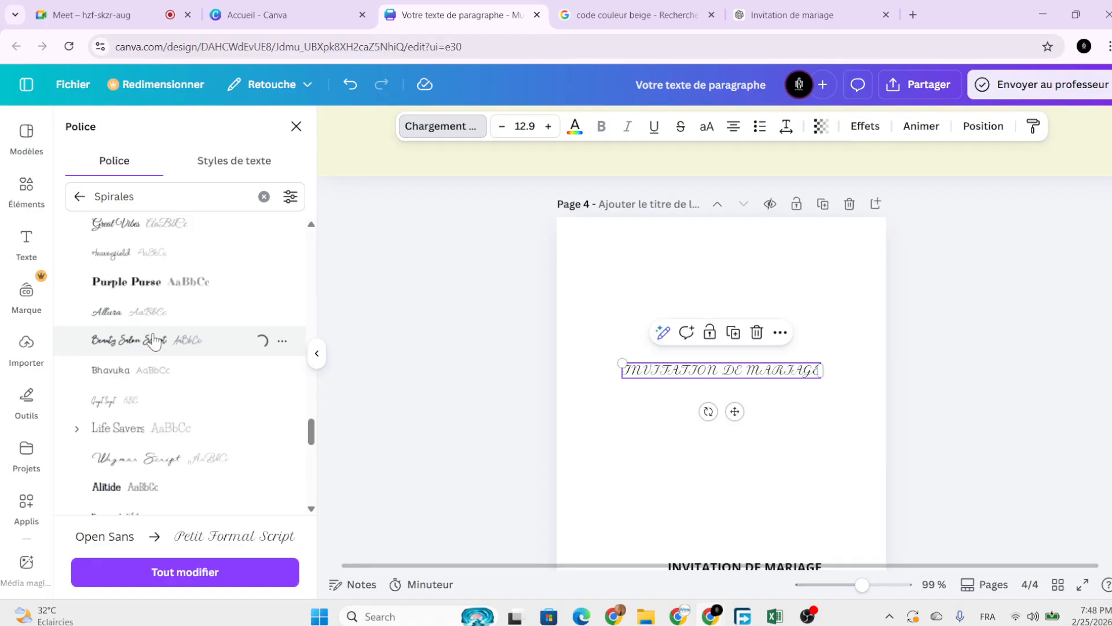
{"action": "left_click", "coordinate": [154, 284]}
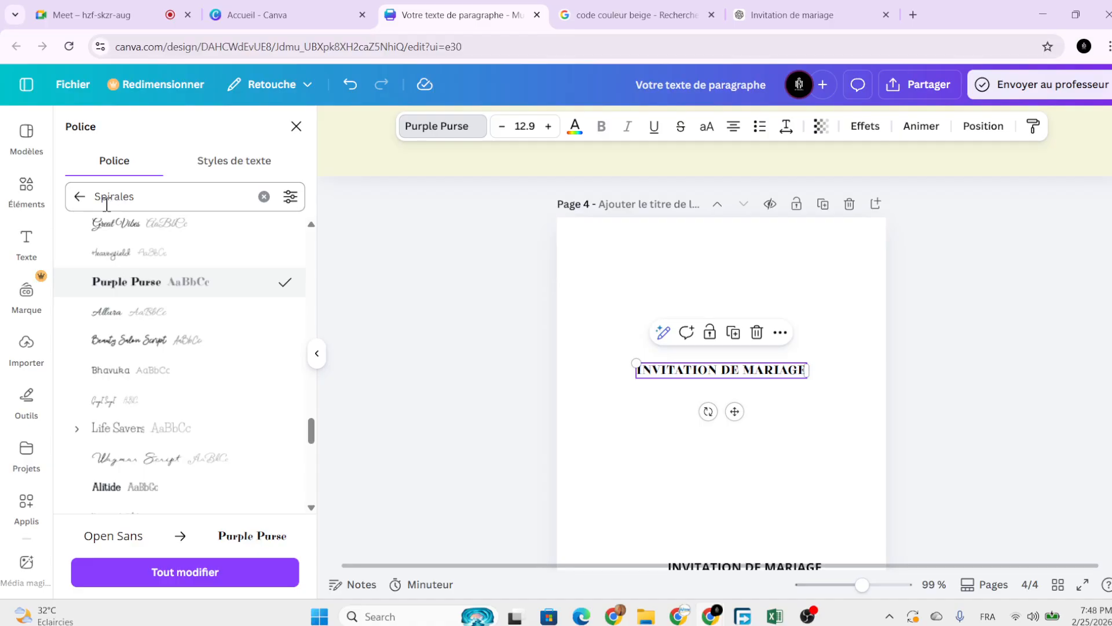
Set the title in bold Montserrat at about 16.6, centred horizontally on the page.
{"action": "left_click", "coordinate": [80, 197]}
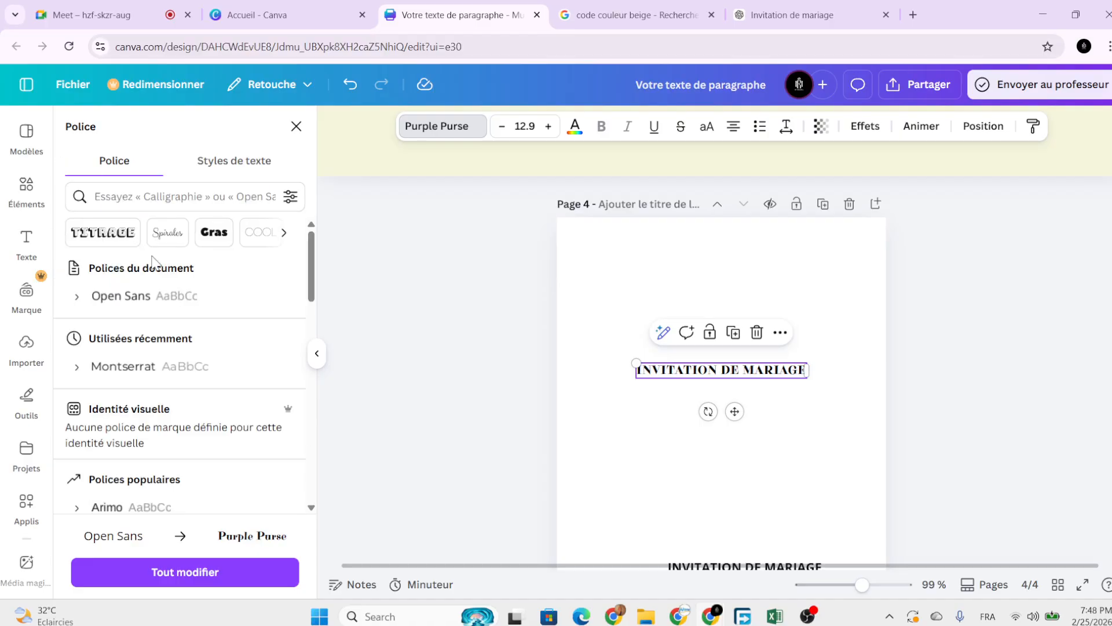
{"action": "left_click", "coordinate": [132, 374]}
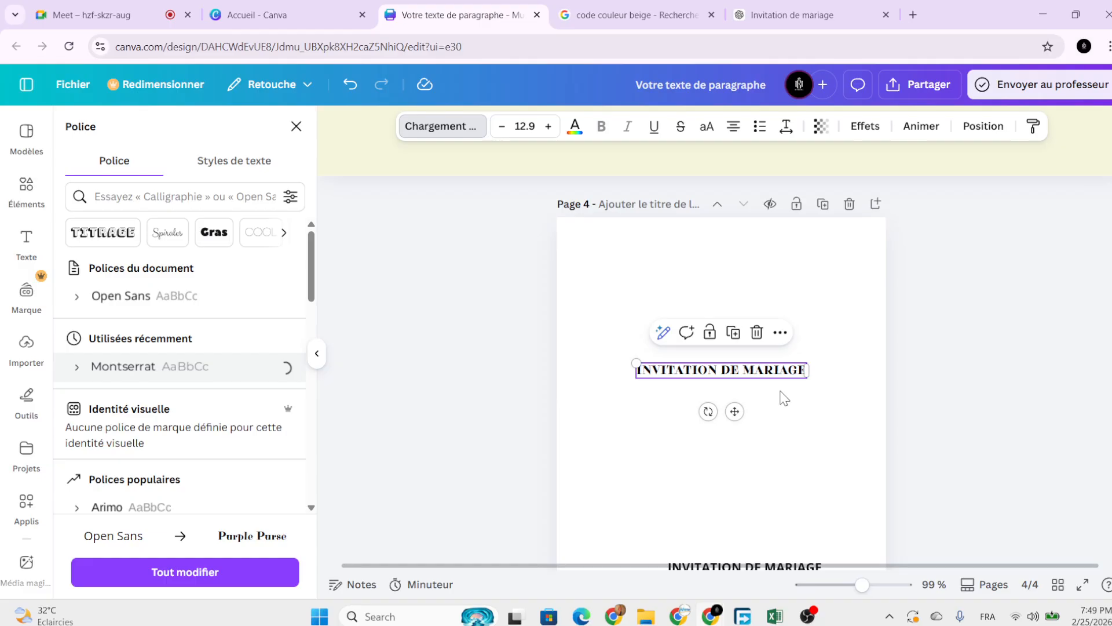
{"action": "left_click_drag", "start_coordinate": [640, 361], "coordinate": [595, 359]}
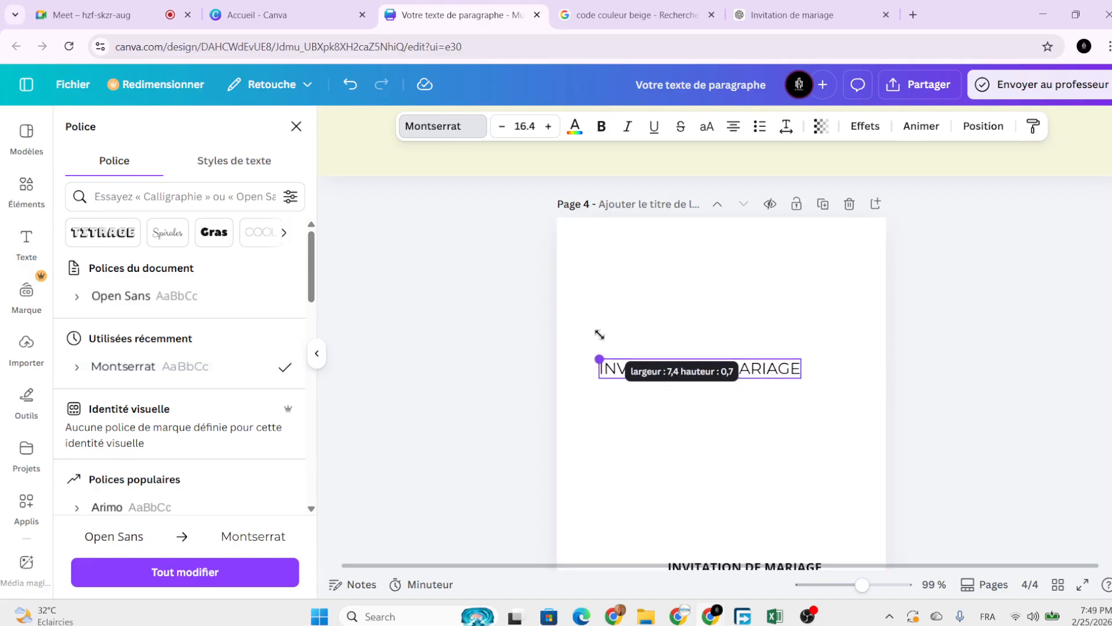
{"action": "left_click", "coordinate": [601, 126]}
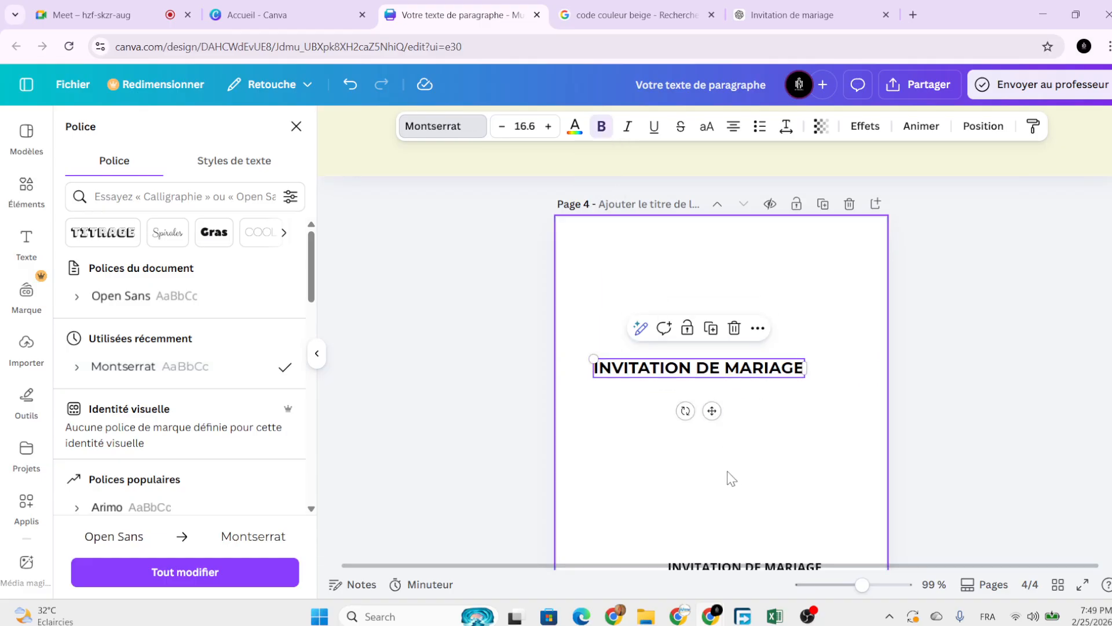
{"action": "left_click_drag", "start_coordinate": [711, 410], "coordinate": [733, 399]}
{"action": "left_click", "coordinate": [784, 462]}
{"action": "scroll", "coordinate": [775, 469], "scroll_direction": "down", "scroll_amount": 3}
{"action": "scroll", "coordinate": [774, 464], "scroll_direction": "down", "scroll_amount": 1}
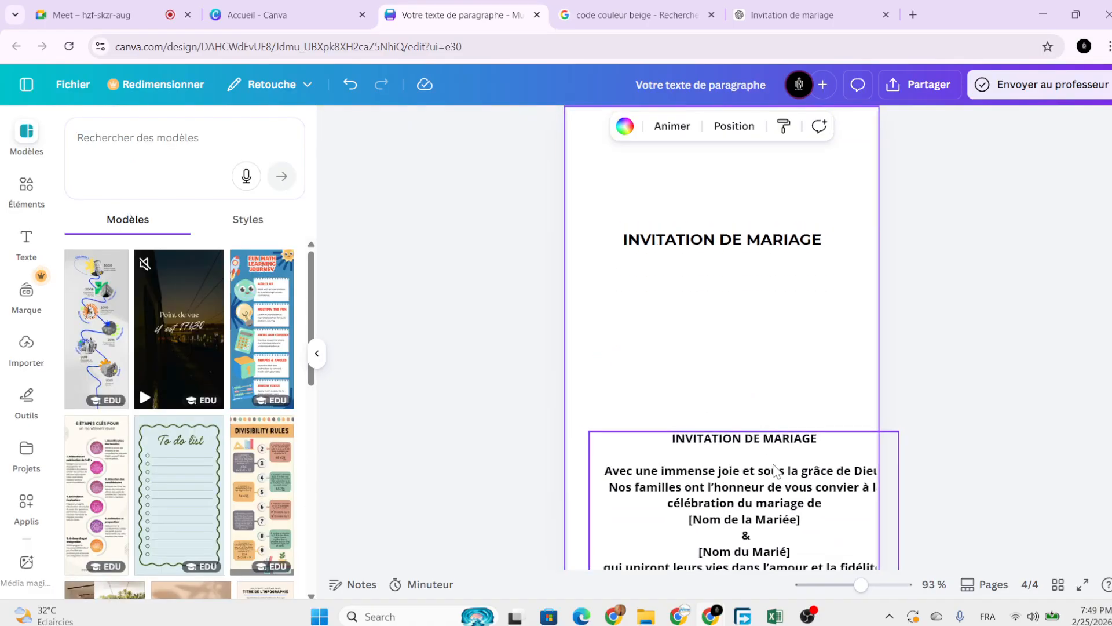
Move the paragraph under the title and delete its repeated INVITATION DE MARIAGE line.
{"action": "left_click_drag", "start_coordinate": [773, 464], "coordinate": [765, 346]}
{"action": "double_click", "coordinate": [817, 334]}
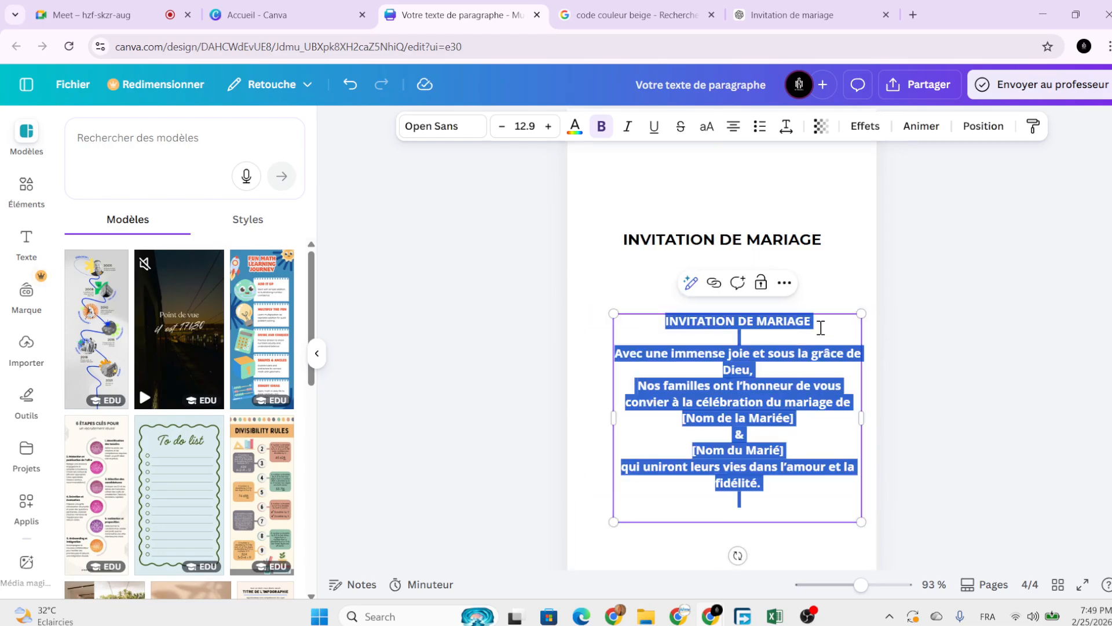
{"action": "left_click_drag", "start_coordinate": [816, 322], "coordinate": [631, 324]}
{"action": "key", "text": "BackSpace"}
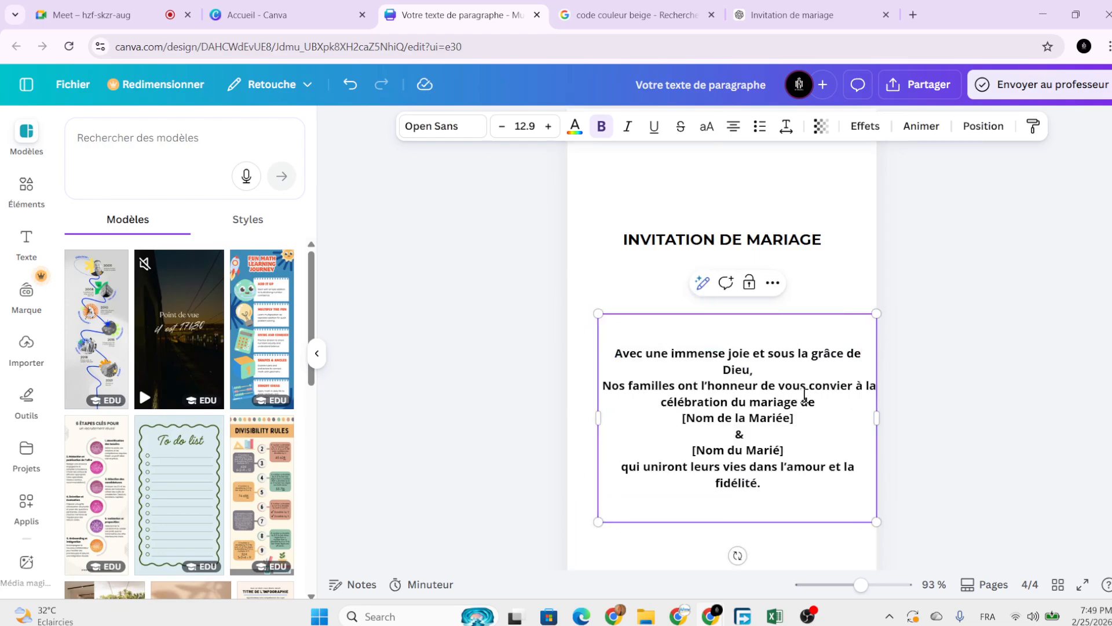
{"action": "left_click", "coordinate": [614, 353]}
{"action": "key", "text": "BackSpace"}
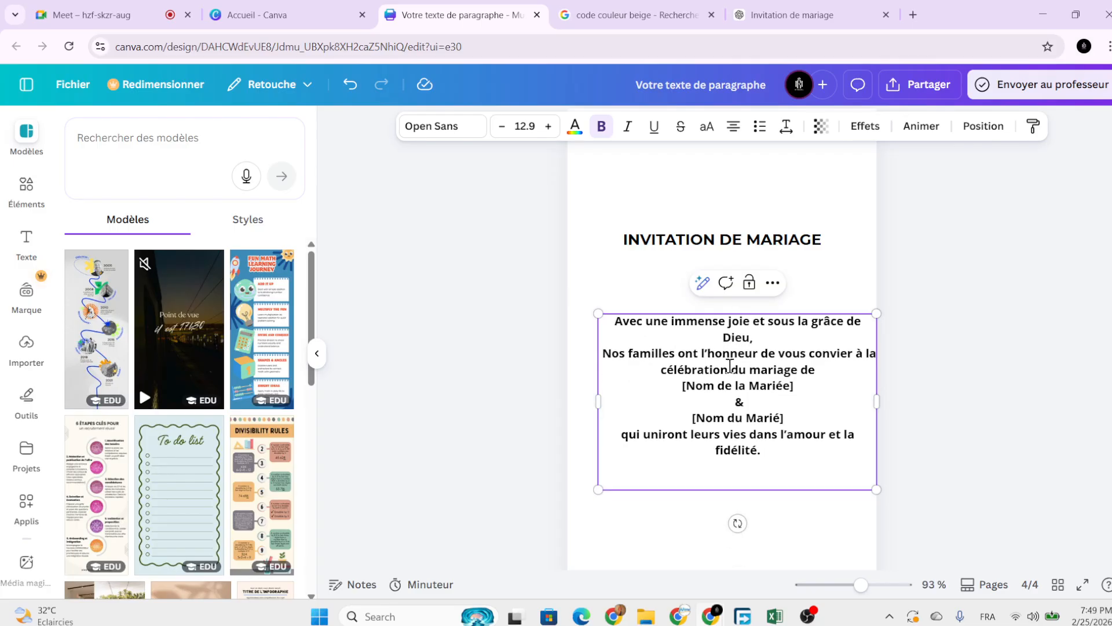
Unbold the paragraph, resize its box wider, and centre it on the page.
{"action": "left_click_drag", "start_coordinate": [876, 402], "coordinate": [784, 400]}
{"action": "left_click", "coordinate": [822, 442]}
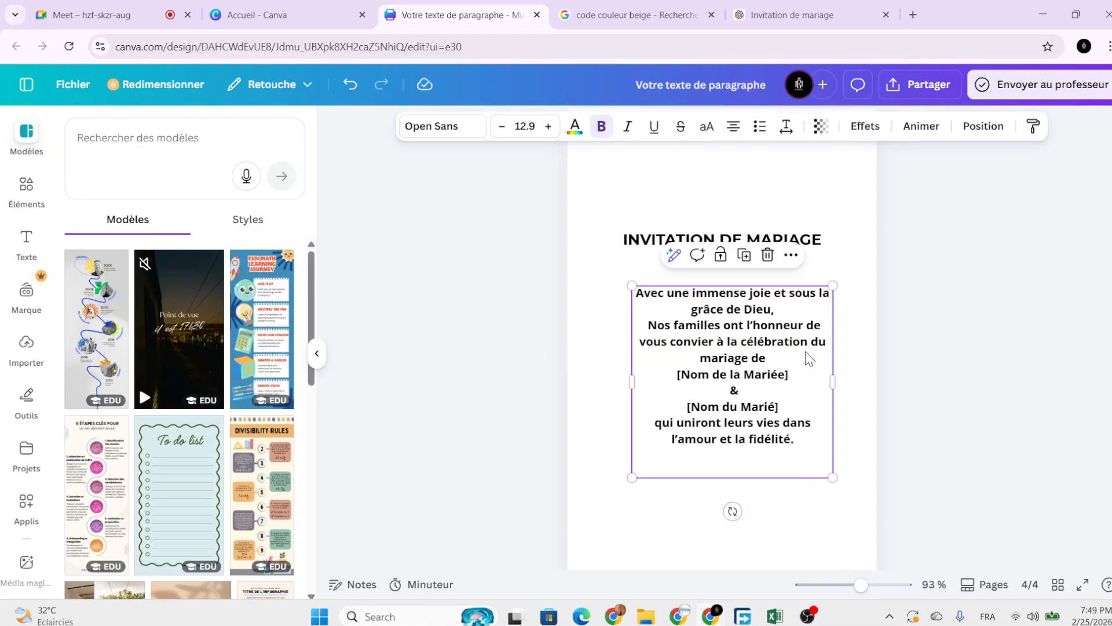
{"action": "mouse_move", "coordinate": [651, 398]}
{"action": "left_mouse_down"}
{"action": "mouse_move", "coordinate": [679, 373]}
{"action": "mouse_move", "coordinate": [648, 394]}
{"action": "left_mouse_up"}
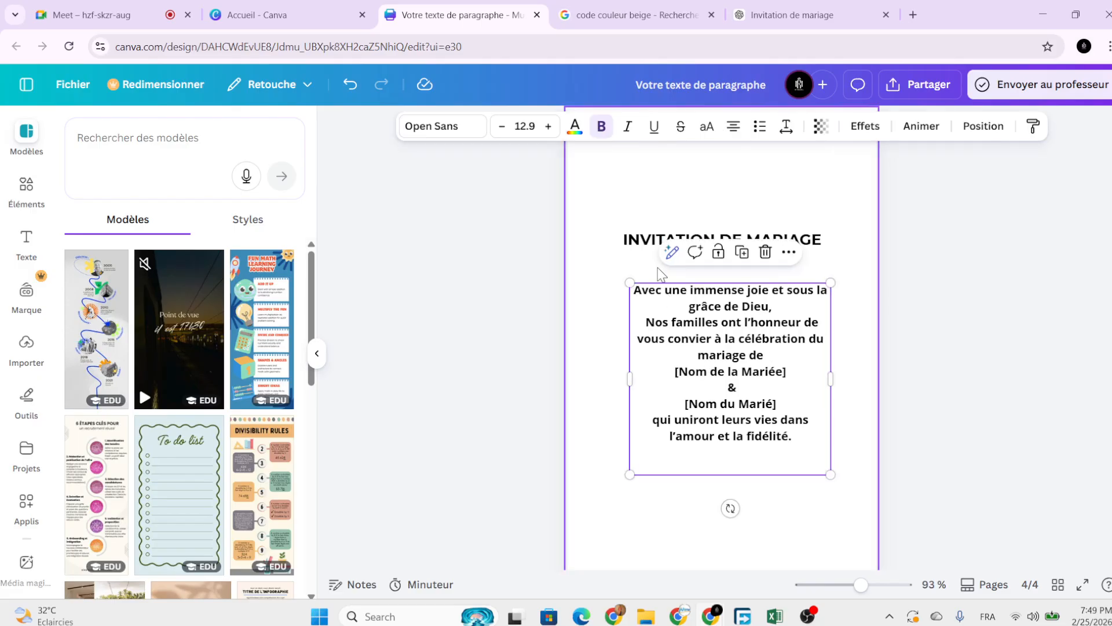
{"action": "left_click", "coordinate": [601, 125]}
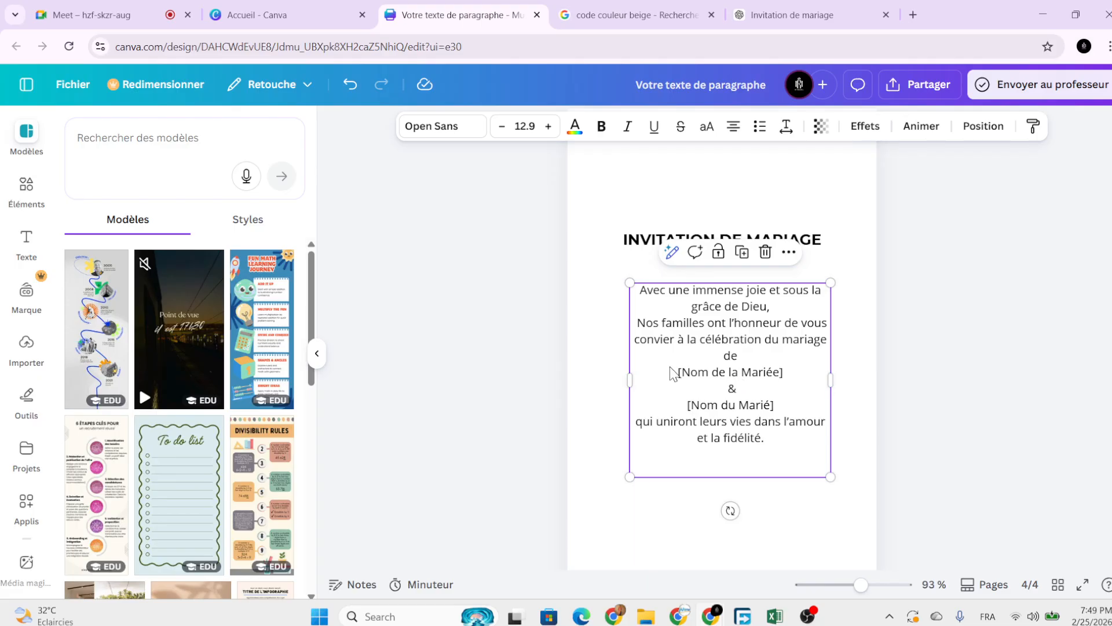
{"action": "left_click_drag", "start_coordinate": [629, 378], "coordinate": [596, 371]}
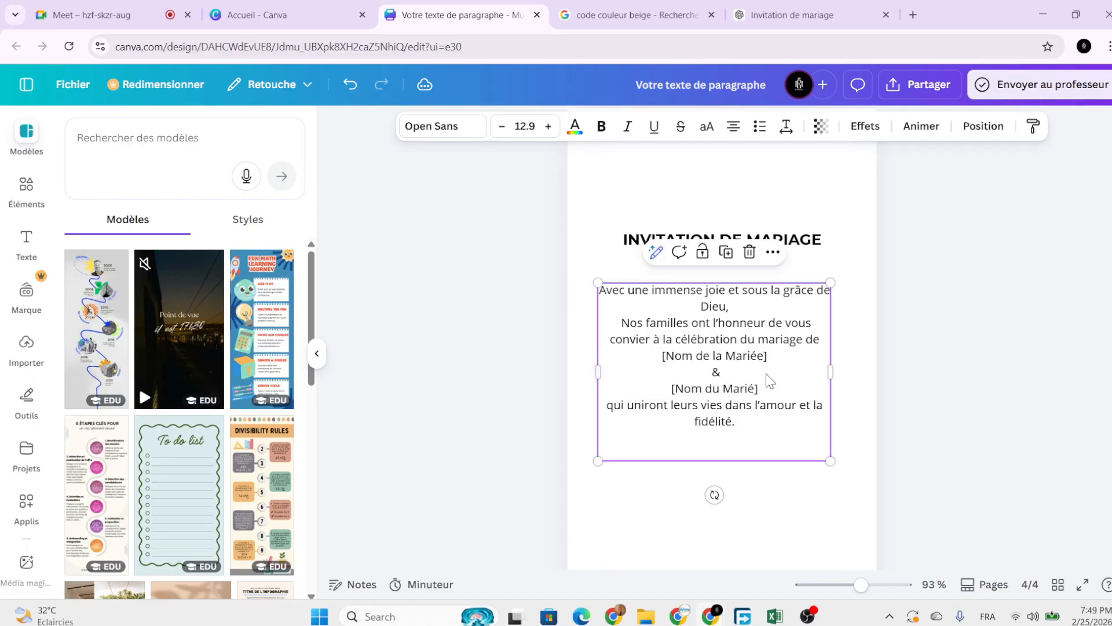
{"action": "left_click_drag", "start_coordinate": [770, 381], "coordinate": [789, 372]}
{"action": "left_click", "coordinate": [772, 354]}
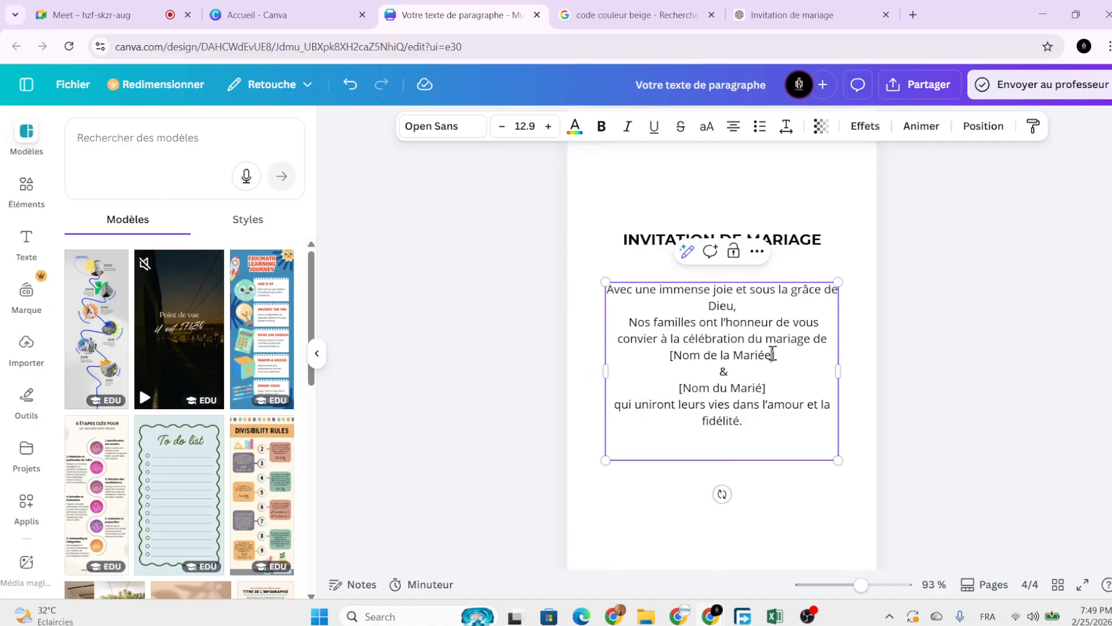
{"action": "scroll", "coordinate": [797, 367], "scroll_direction": "up", "scroll_amount": 4, "text": "ctrl"}
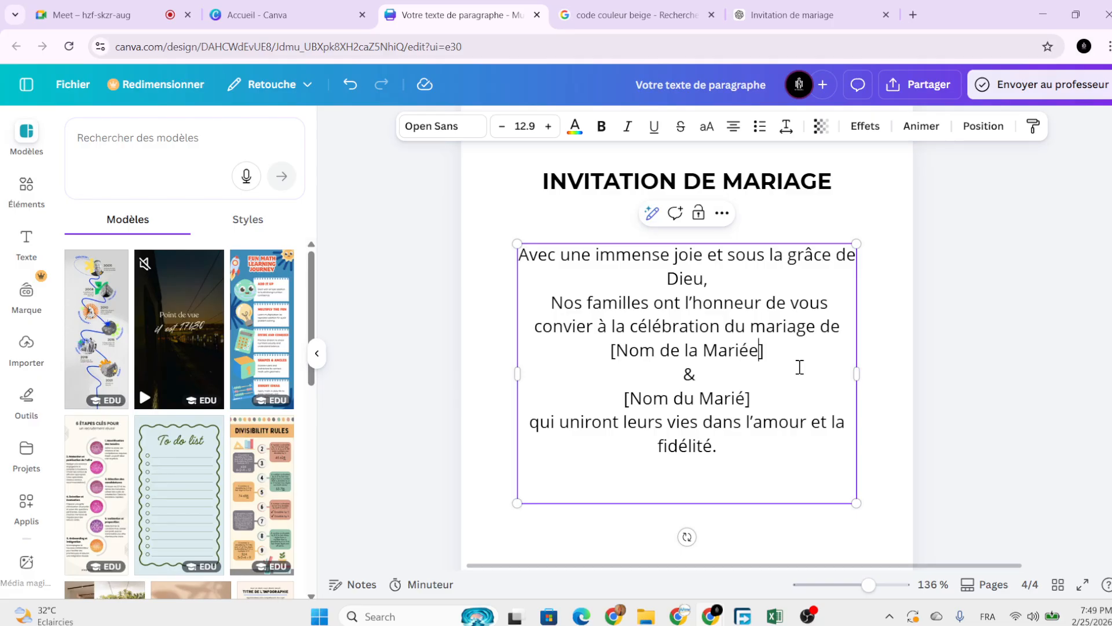
Replace the bride's name placeholder with her full name, capitalising first name and surname.
{"action": "key", "text": "BackSpace"}
{"action": "key", "text": "BackSpace"}
{"action": "key", "text": "BackSpace"}
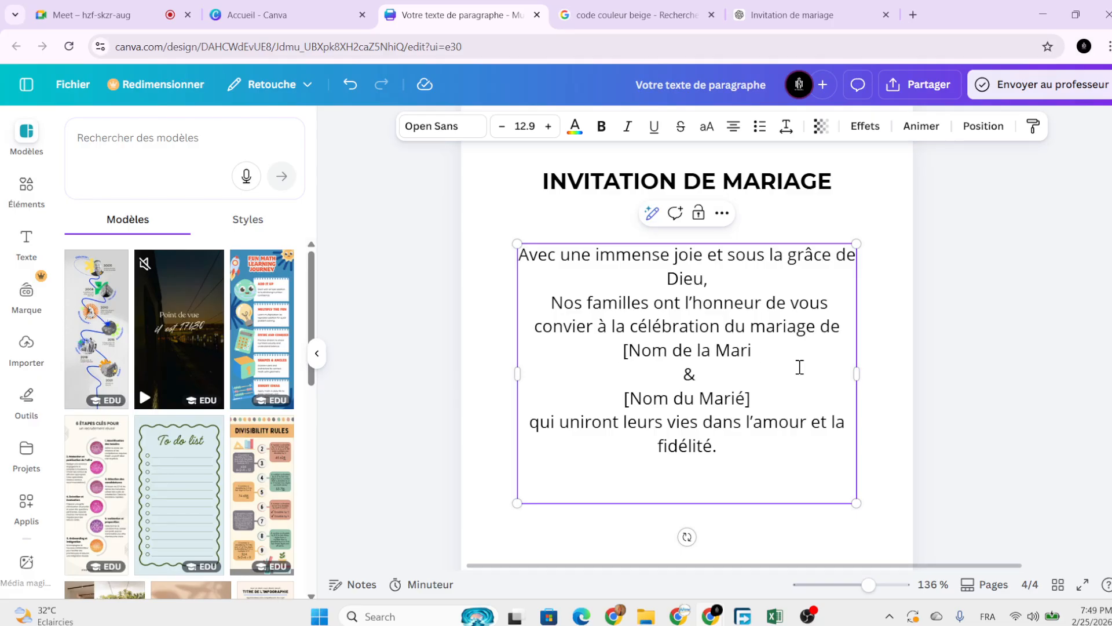
{"action": "key", "text": "BackSpace"}
{"action": "key", "text": "BackSpace"}
{"action": "key", "text": "BackSpace"}
{"action": "key", "text": "BackSpace"}
{"action": "key", "text": "BackSpace"}
{"action": "key", "text": "BackSpace"}
{"action": "key", "text": "BackSpace"}
{"action": "key", "text": "BackSpace"}
{"action": "key", "text": "BackSpace"}
{"action": "key", "text": "BackSpace"}
{"action": "key", "text": "BackSpace"}
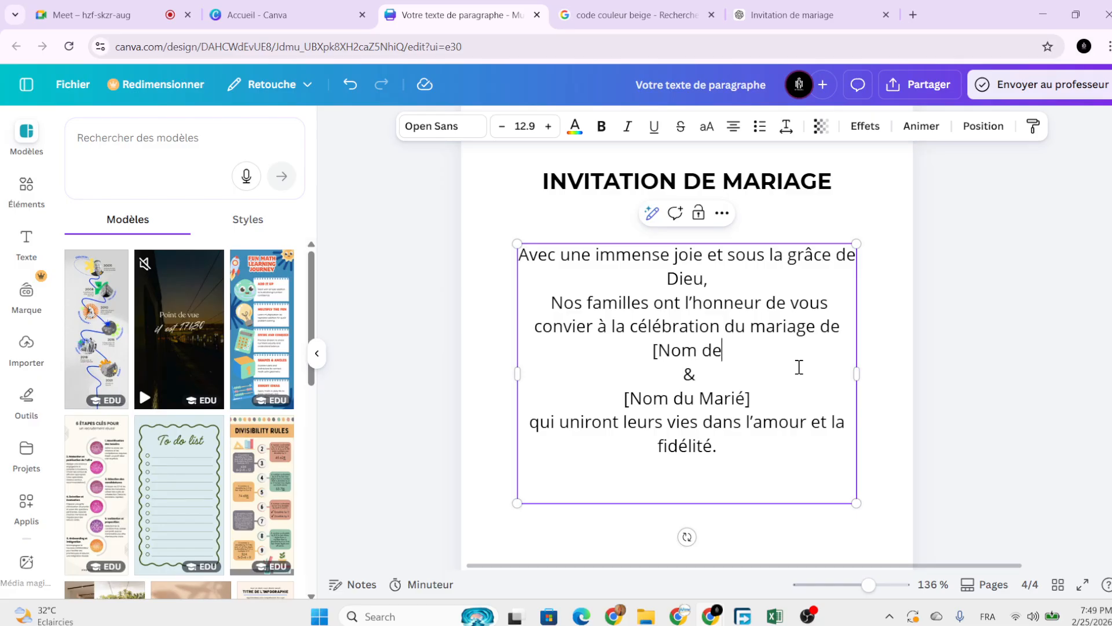
{"action": "key", "text": "BackSpace"}
{"action": "key", "text": "BackSpace"}
{"action": "key", "text": "BackSpace"}
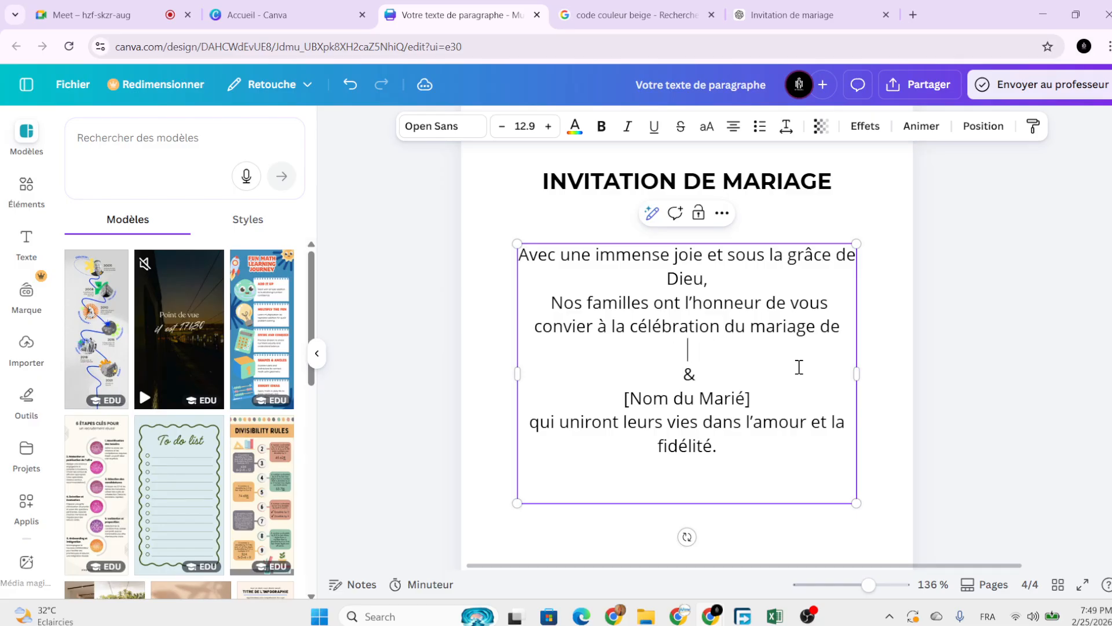
{"action": "key", "text": "Caps_Lock"}
{"action": "key", "text": "BackSpace"}
{"action": "key", "text": "Caps_Lock"}
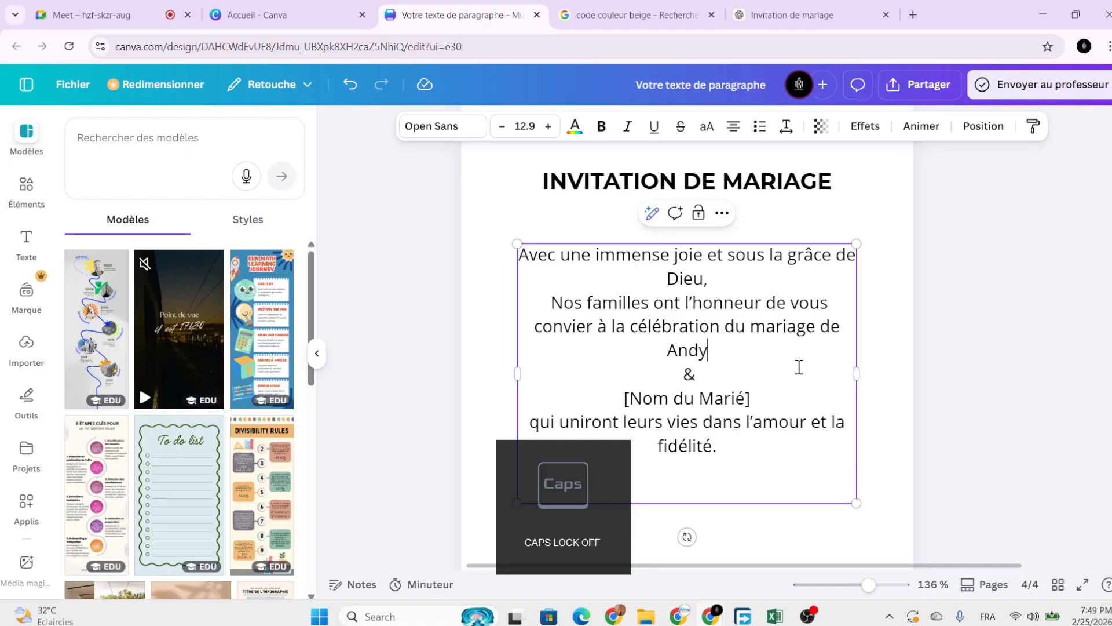
{"action": "key", "text": "Caps_Lock"}
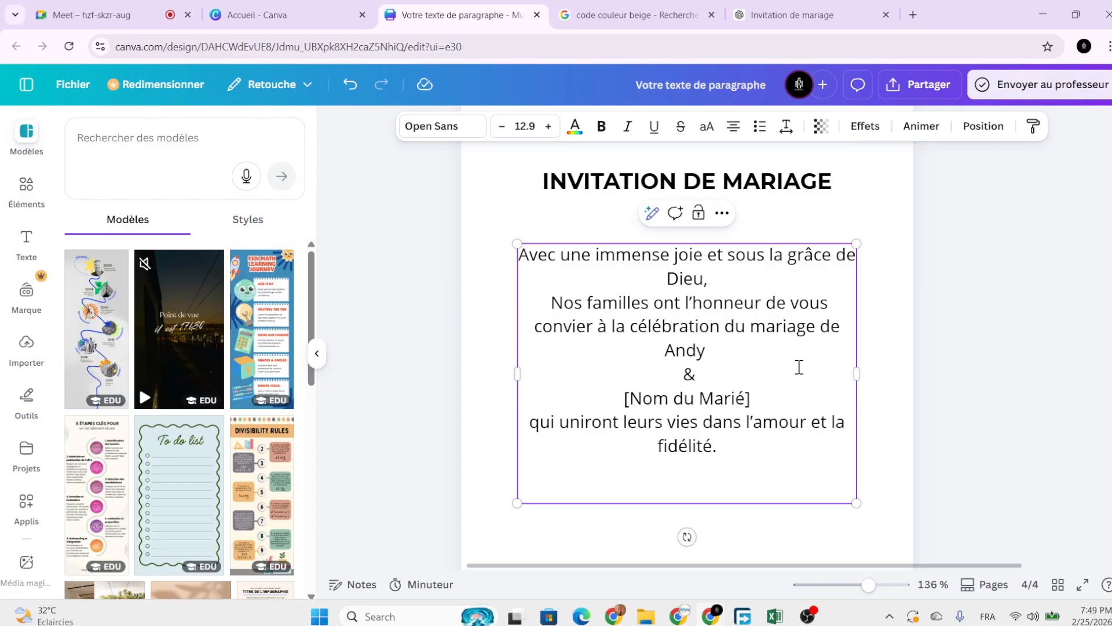
{"action": "key", "text": "Caps_Lock"}
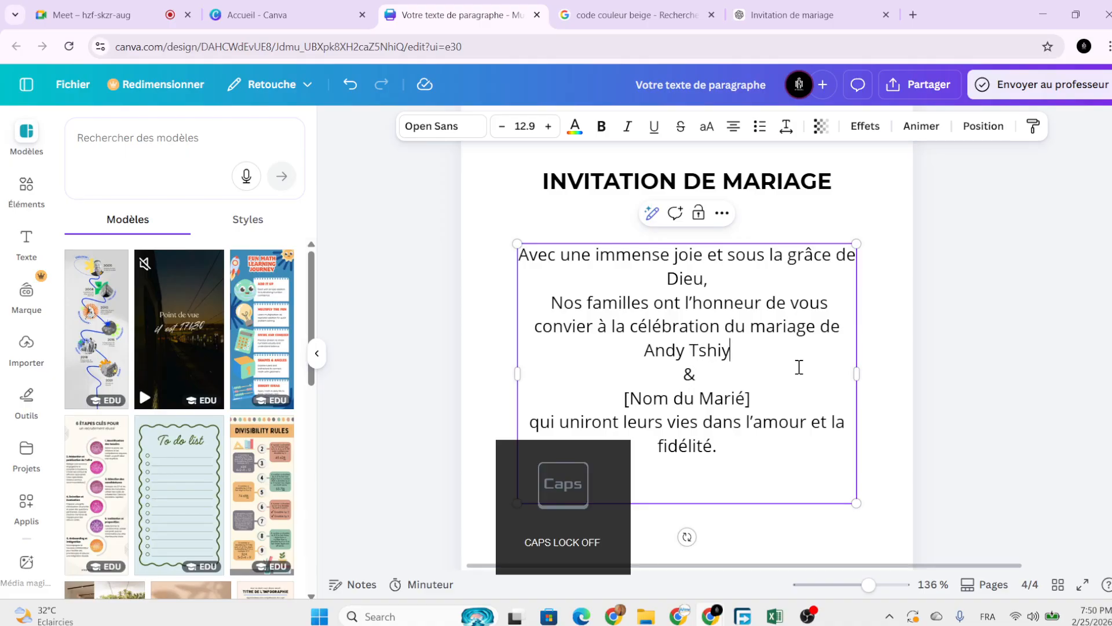
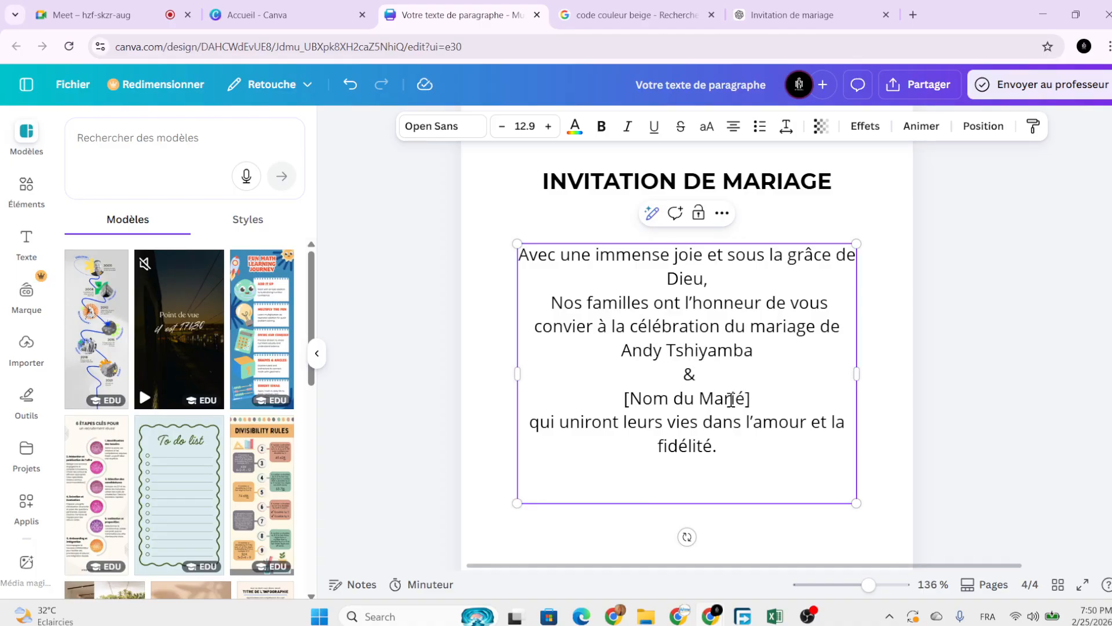
Replace the [Nom du Marié] placeholder with the groom's full name.
{"action": "left_click_drag", "start_coordinate": [753, 400], "coordinate": [624, 400]}
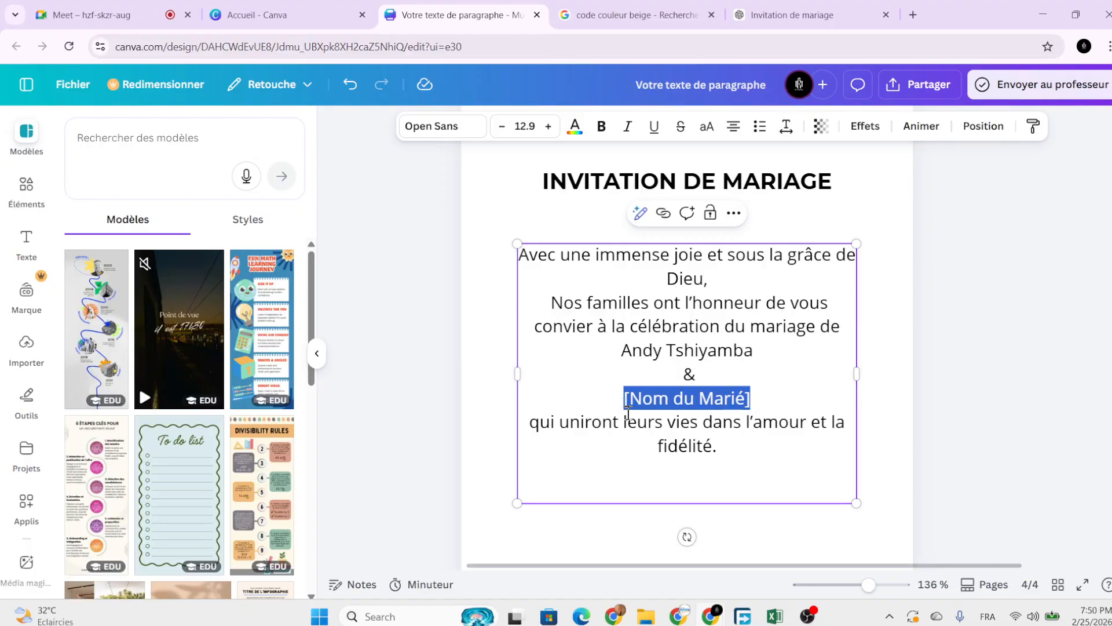
{"action": "key", "text": "BackSpace"}
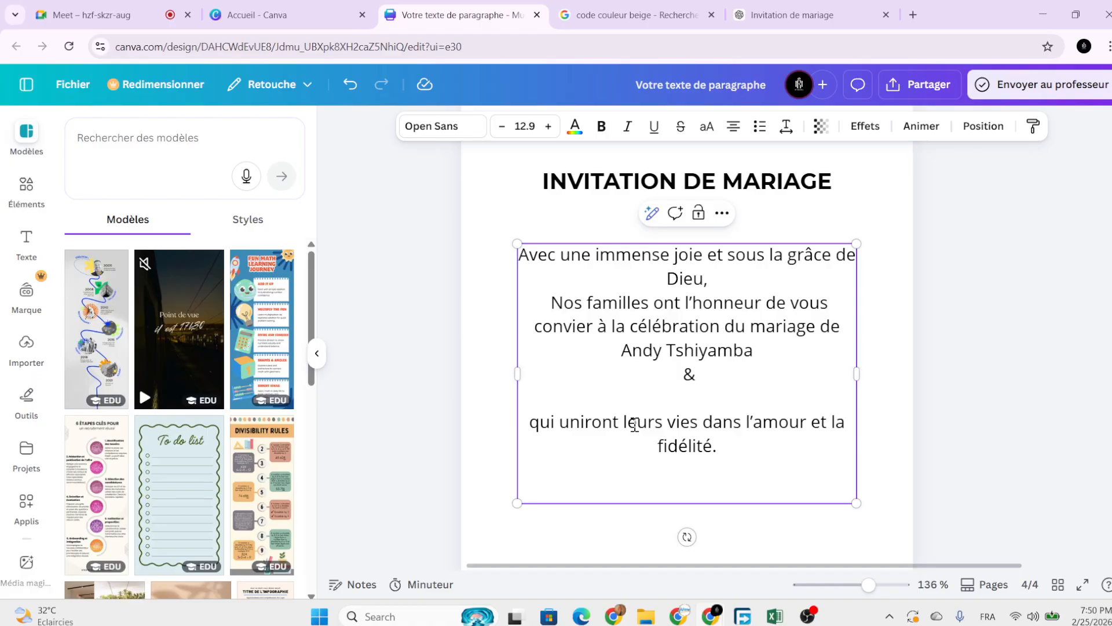
{"action": "key", "text": "Caps_Lock"}
{"action": "key", "text": "Caps_Lock"}
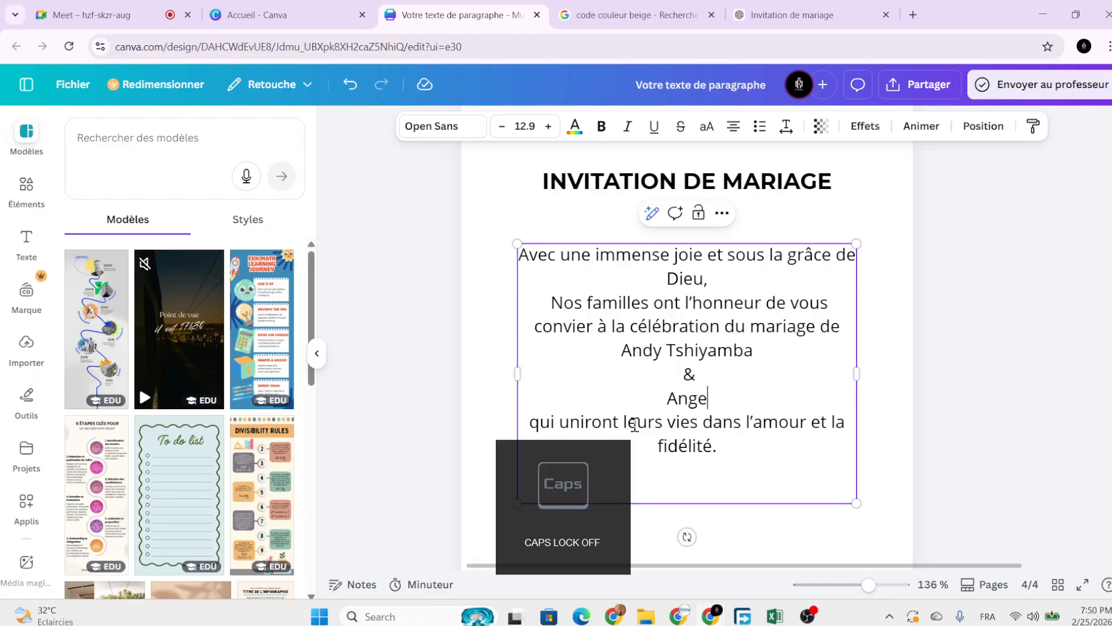
{"action": "key", "text": "Caps_Lock"}
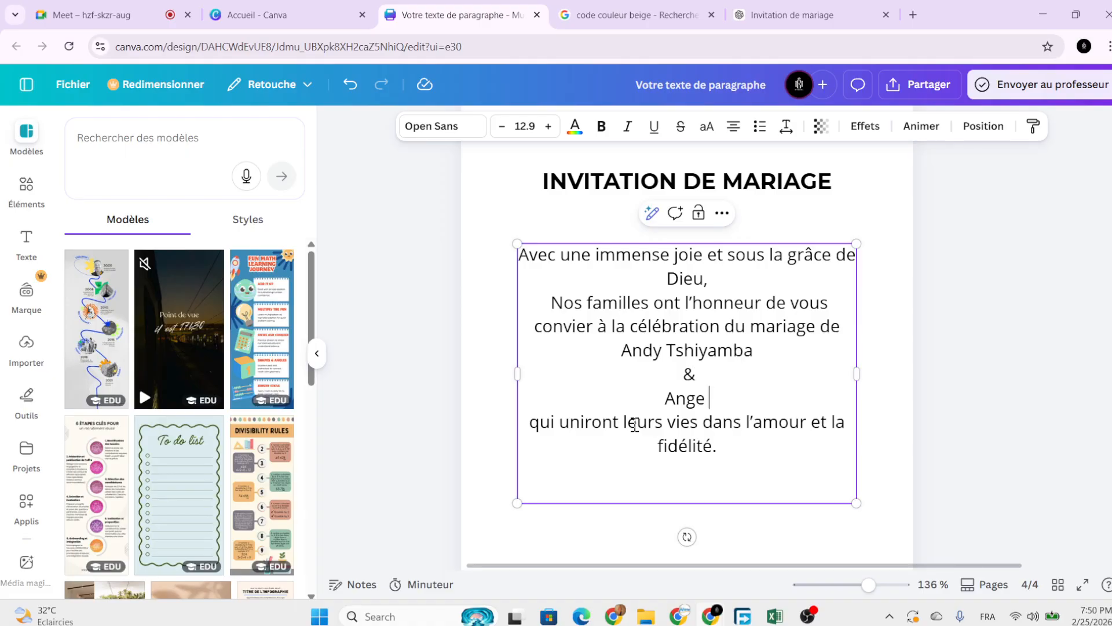
{"action": "key", "text": "Caps_Lock"}
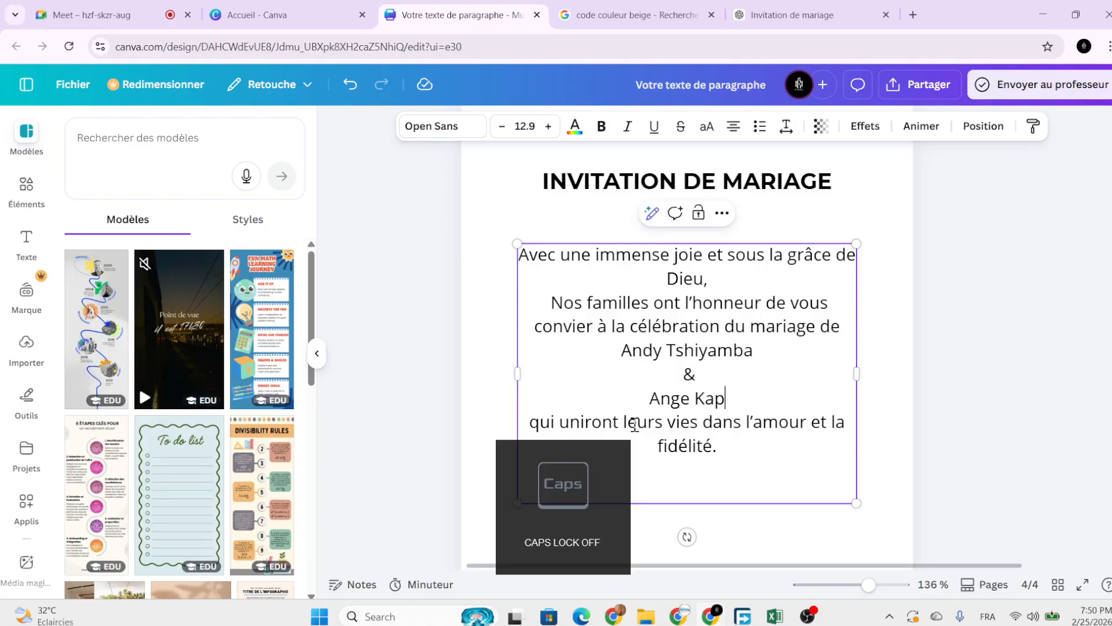
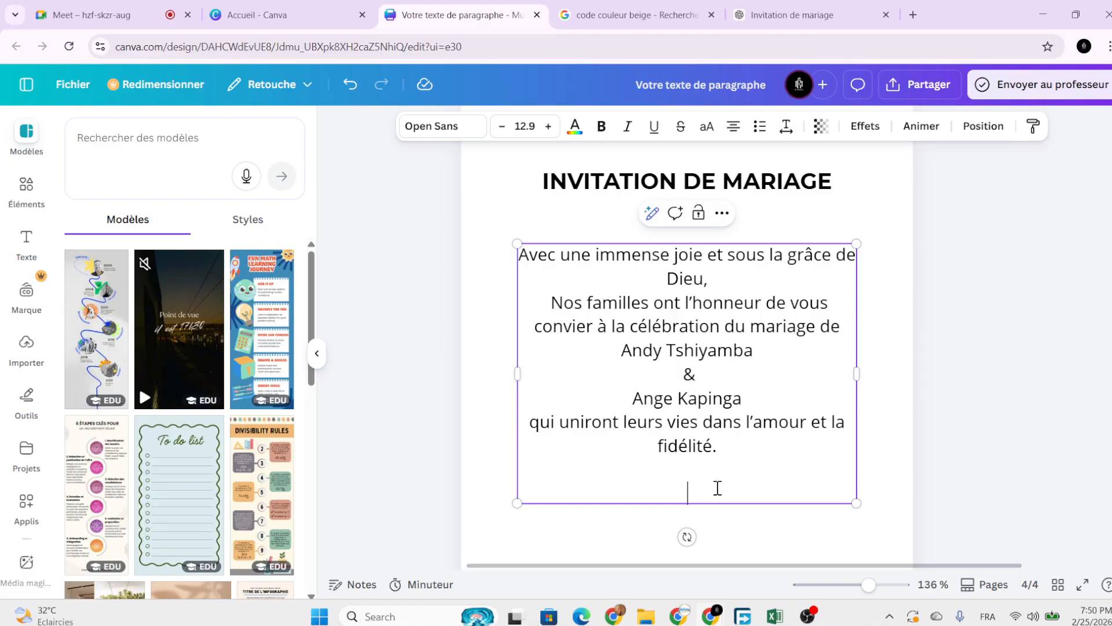
Remove the empty lines after 'fidélité.' and deselect the paragraph.
{"action": "key", "text": "BackSpace"}
{"action": "key", "text": "BackSpace"}
{"action": "left_click", "coordinate": [751, 460]}
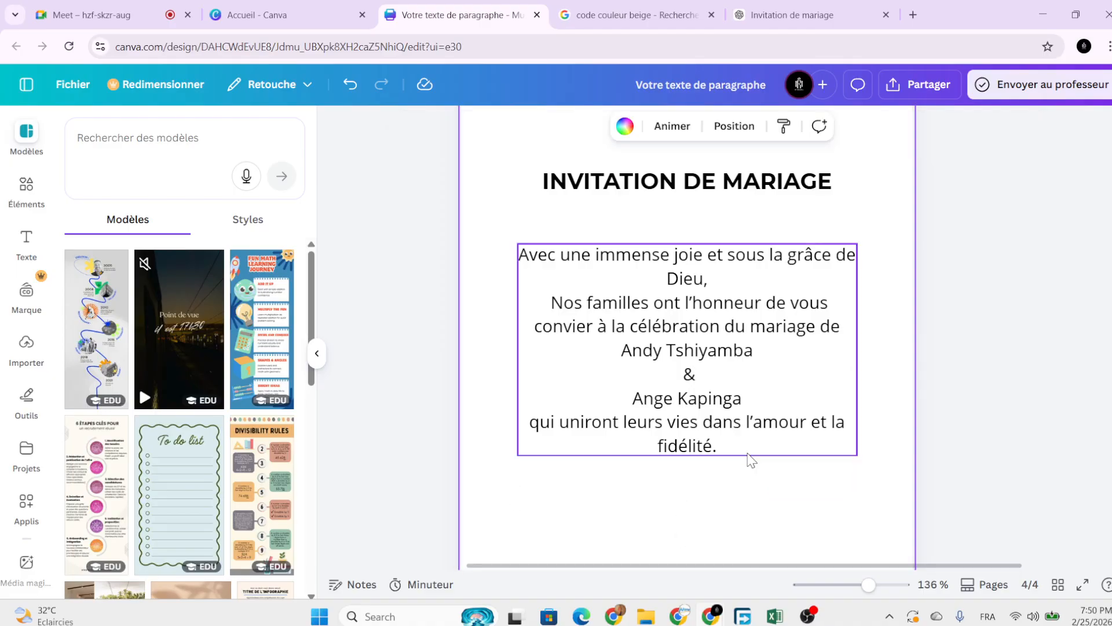
{"action": "left_click", "coordinate": [685, 443]}
{"action": "left_click", "coordinate": [809, 472]}
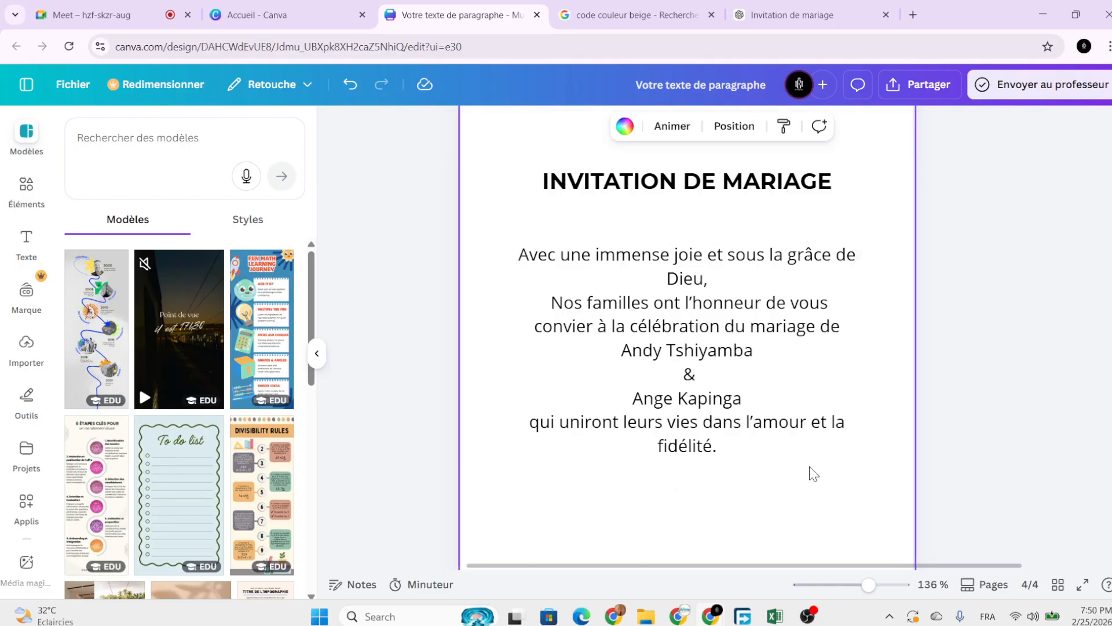
{"action": "scroll", "coordinate": [814, 473], "scroll_direction": "down", "scroll_amount": 1}
{"action": "scroll", "coordinate": [813, 474], "scroll_direction": "down", "scroll_amount": 2}
Copy the ceremony paragraph from the ChatGPT invitation draft and return to the Canva design.
{"action": "left_click", "coordinate": [756, 421]}
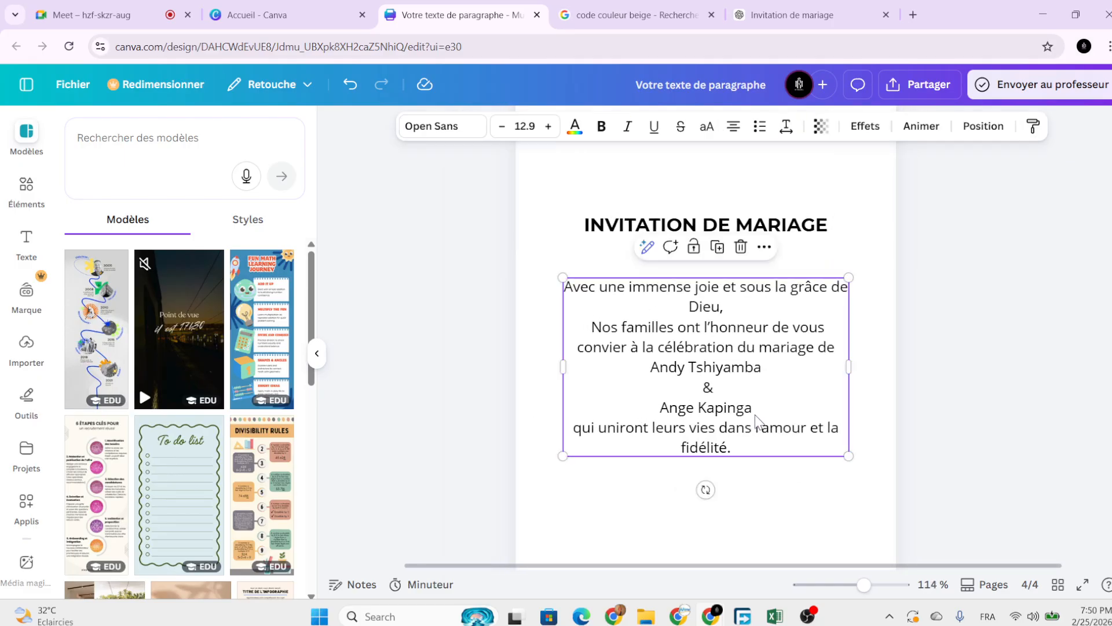
{"action": "left_click", "coordinate": [797, 478]}
{"action": "scroll", "coordinate": [773, 468], "scroll_direction": "down", "scroll_amount": 2}
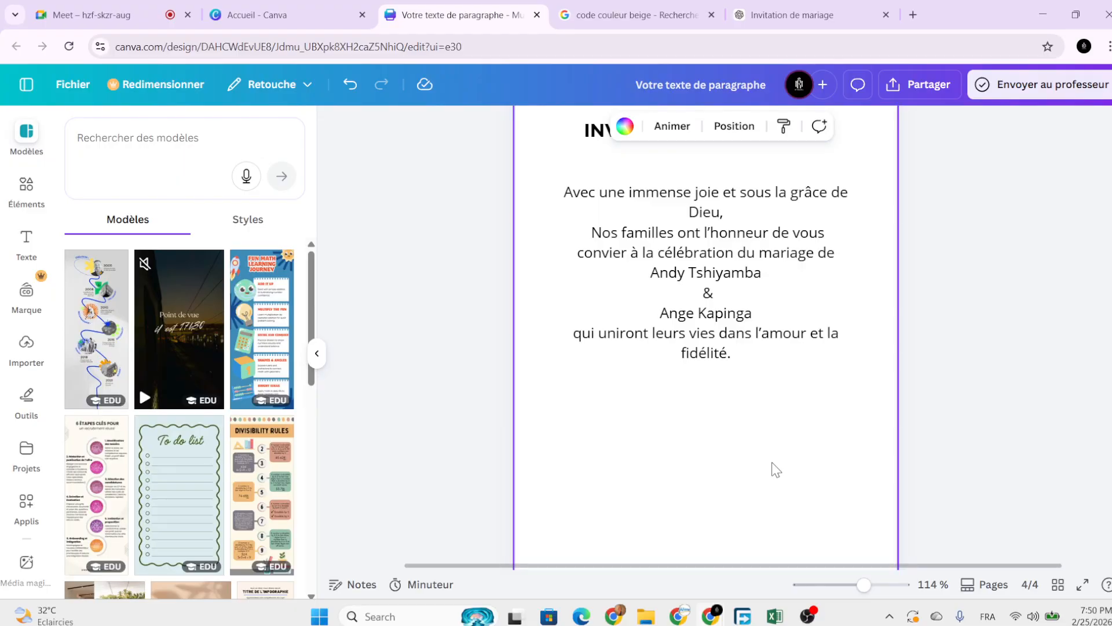
{"action": "left_click", "coordinate": [751, 17]}
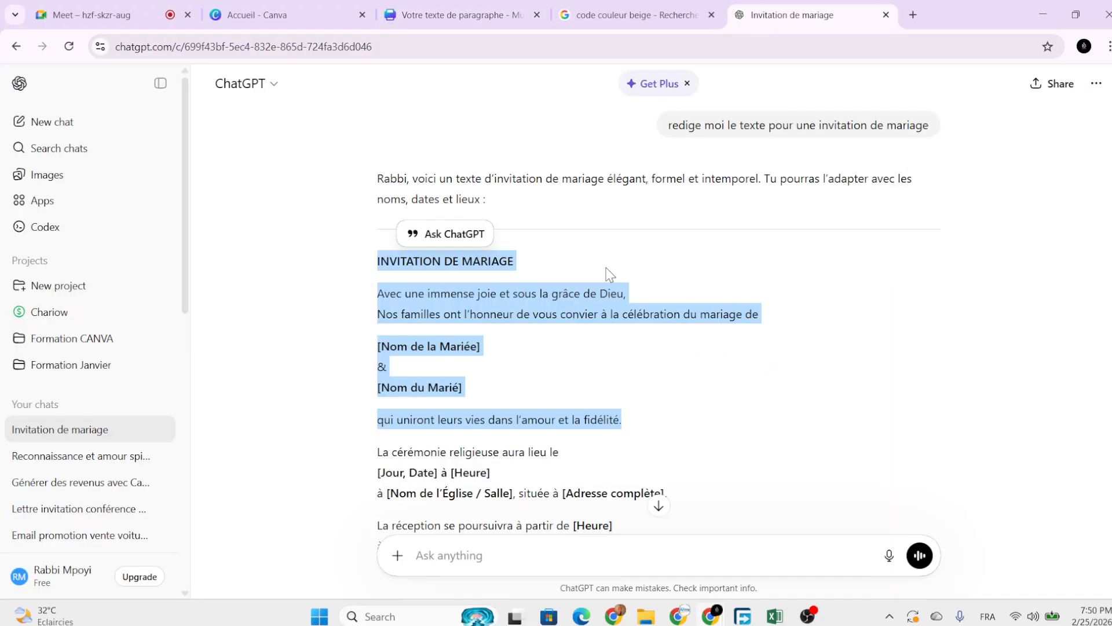
{"action": "scroll", "coordinate": [488, 441], "scroll_direction": "down", "scroll_amount": 2}
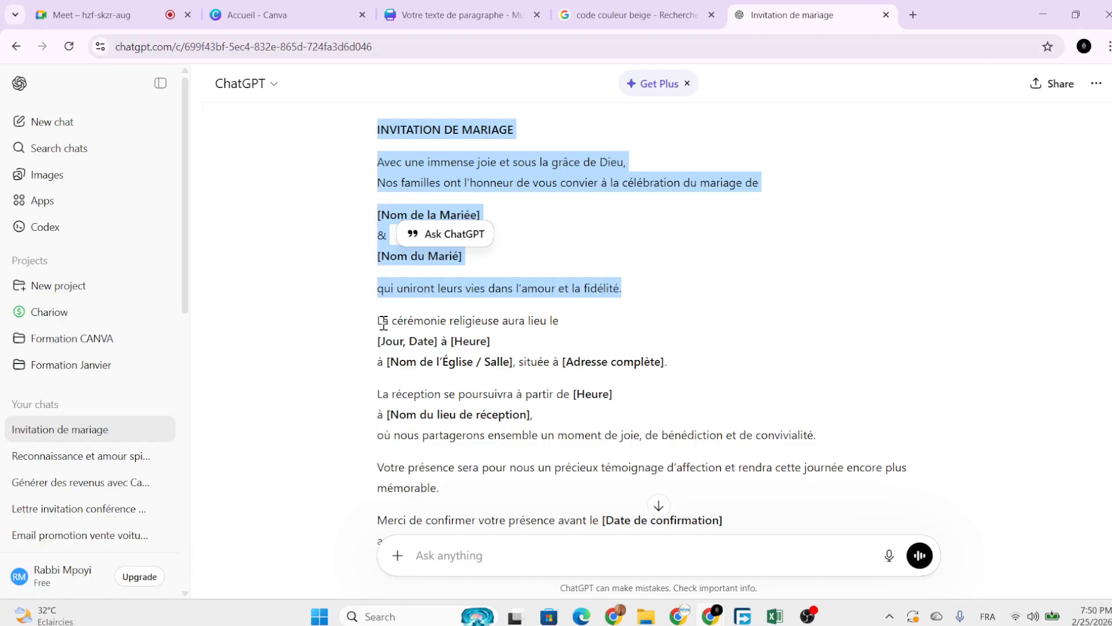
{"action": "left_click_drag", "start_coordinate": [668, 364], "coordinate": [375, 327]}
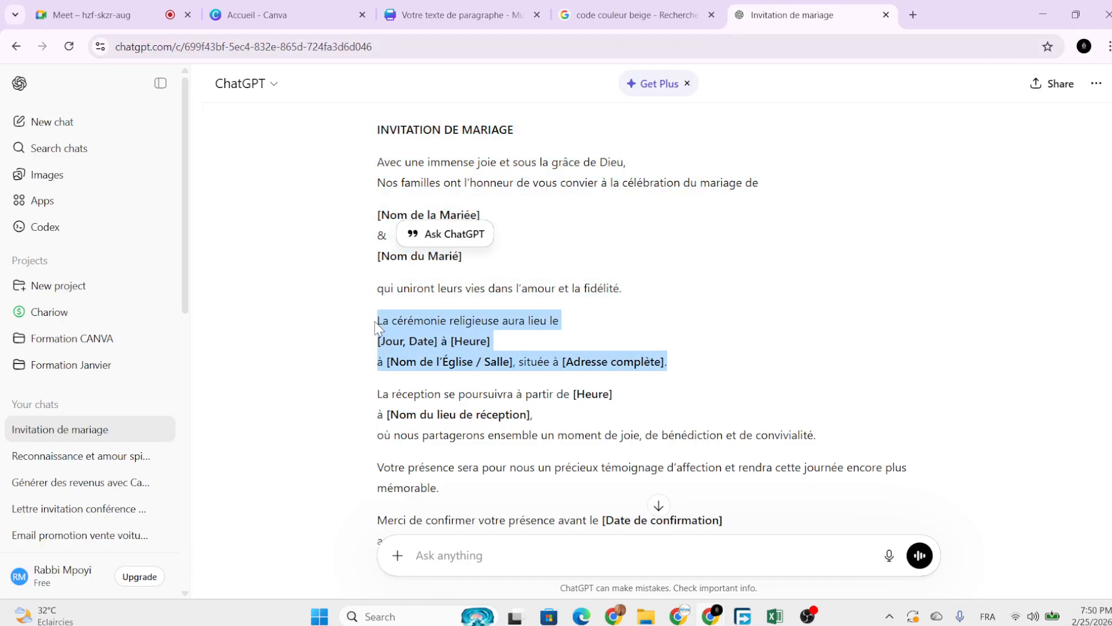
{"action": "right_click", "coordinate": [420, 339]}
{"action": "left_click", "coordinate": [440, 347]}
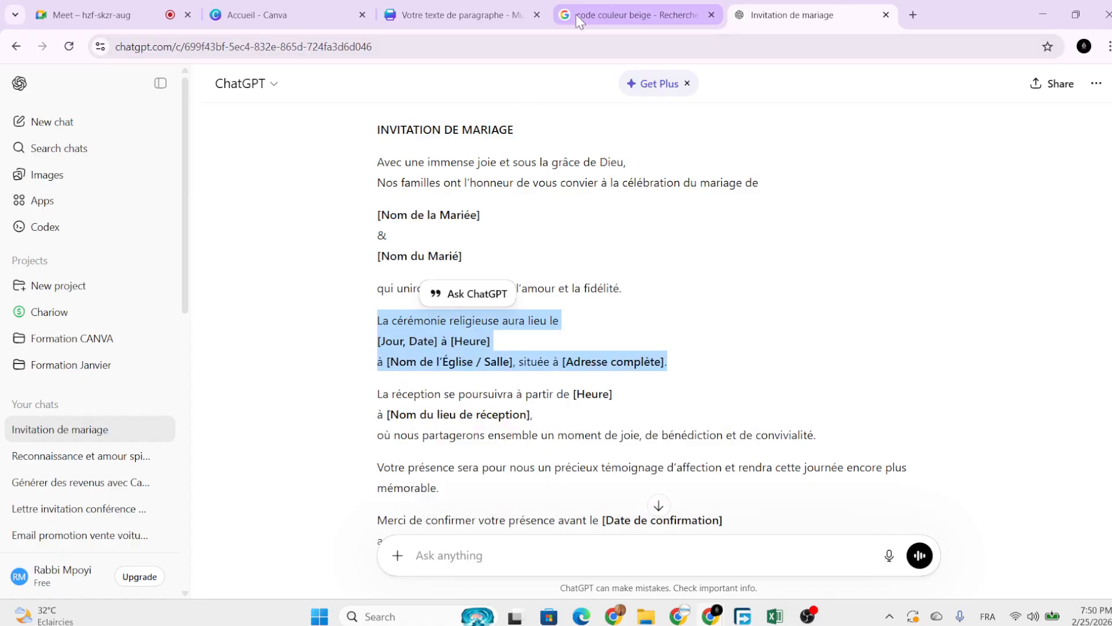
{"action": "left_click", "coordinate": [458, 16]}
{"action": "left_click", "coordinate": [722, 286]}
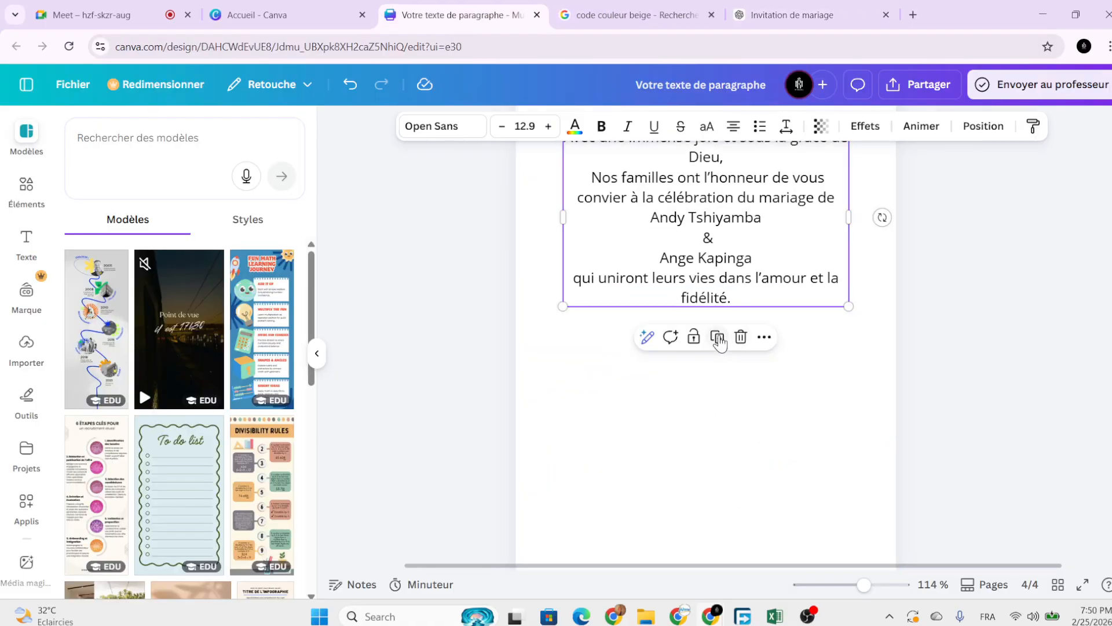
Duplicate the names text box below it and paste the ceremony paragraph into the copy.
{"action": "left_click", "coordinate": [717, 336]}
{"action": "left_click_drag", "start_coordinate": [722, 249], "coordinate": [721, 460]}
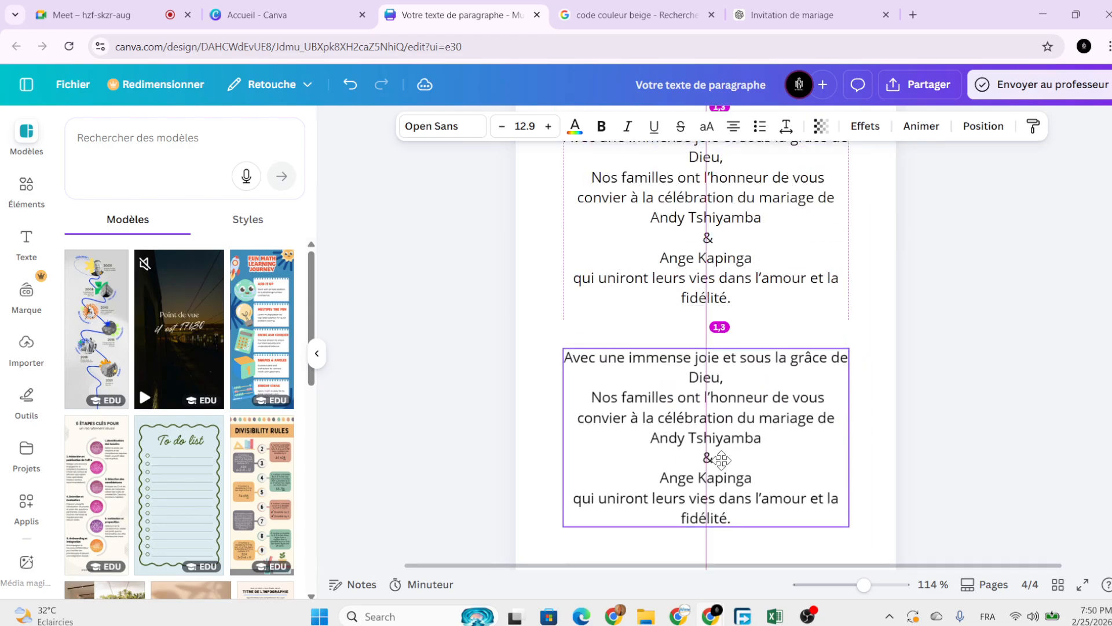
{"action": "double_click", "coordinate": [725, 460]}
{"action": "key", "text": "ctrl+v"}
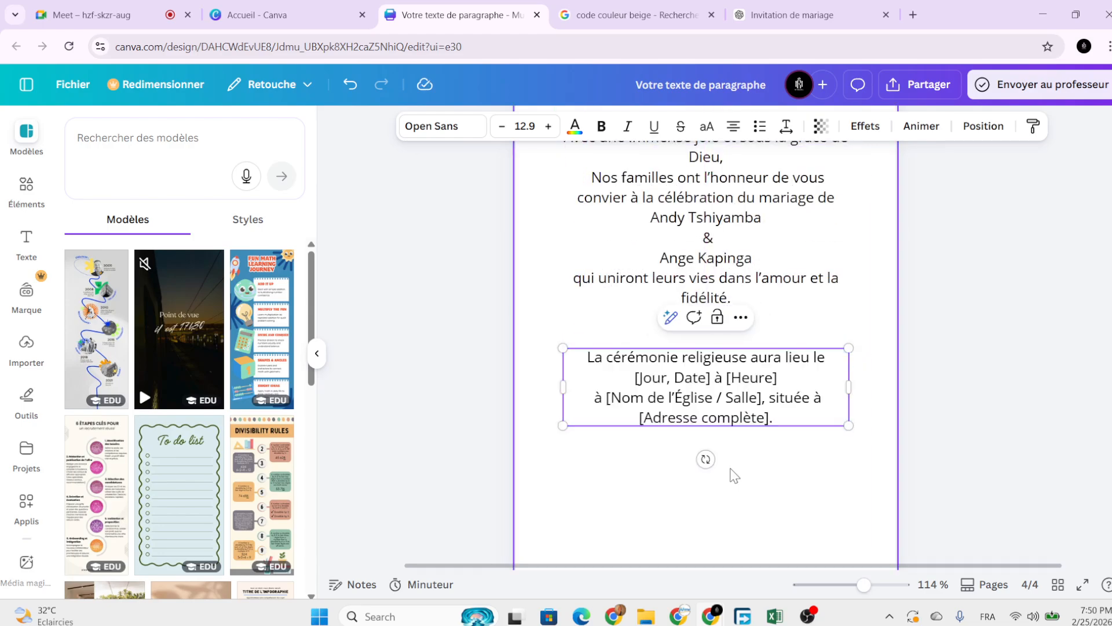
{"action": "left_click", "coordinate": [819, 467]}
{"action": "left_click_drag", "start_coordinate": [792, 409], "coordinate": [789, 451]}
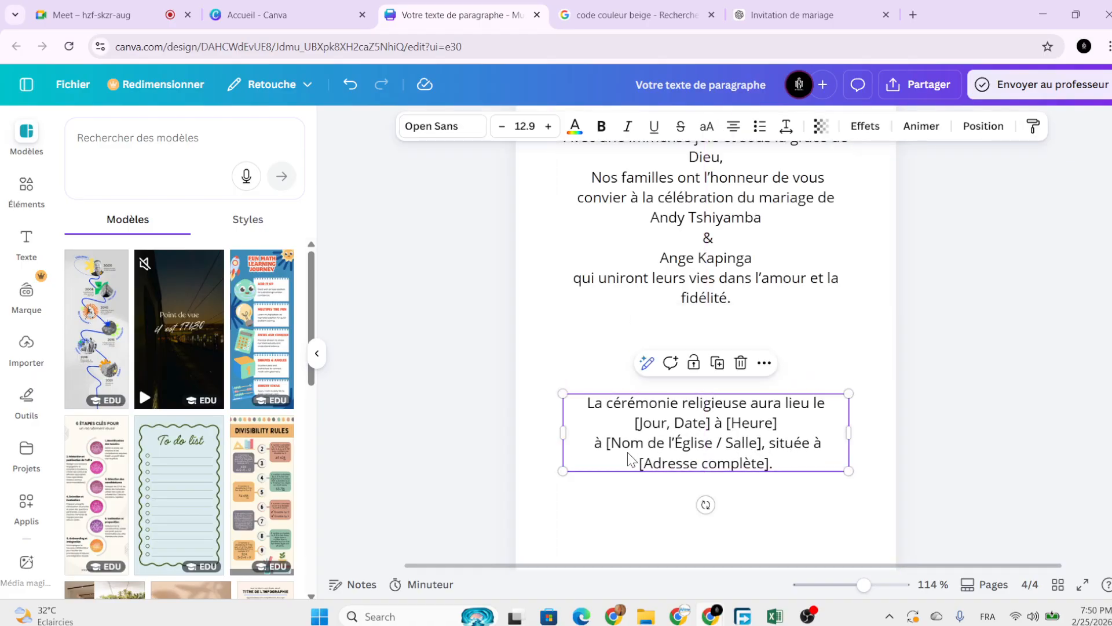
Copy the reception paragraph from the ChatGPT draft and return to Canva.
{"action": "left_click", "coordinate": [779, 13]}
{"action": "scroll", "coordinate": [574, 337], "scroll_direction": "down", "scroll_amount": 2}
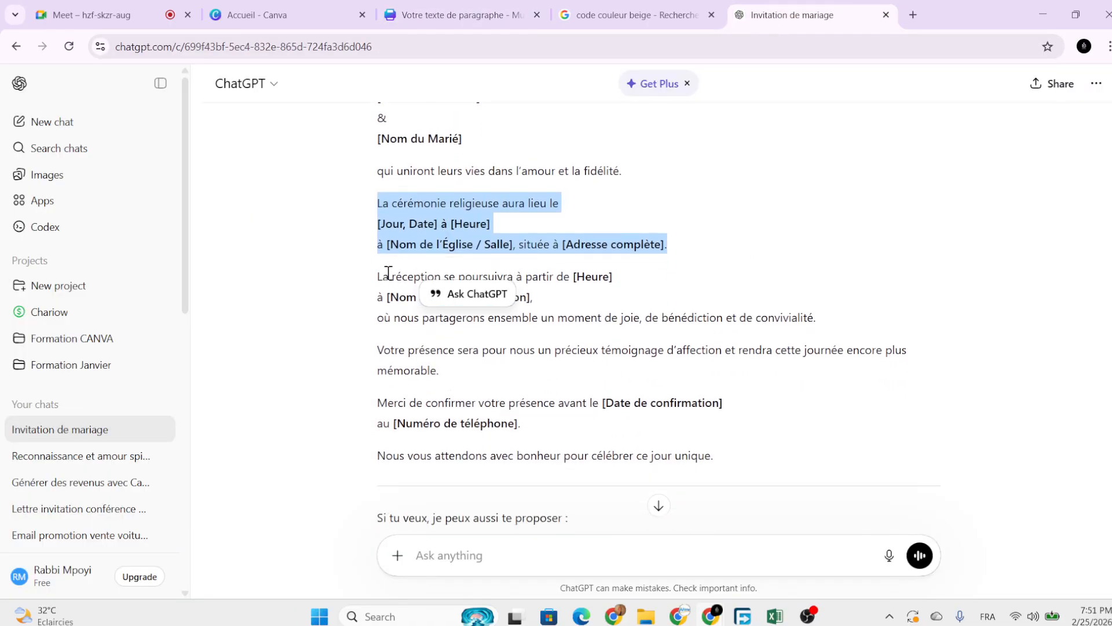
{"action": "left_click", "coordinate": [388, 273]}
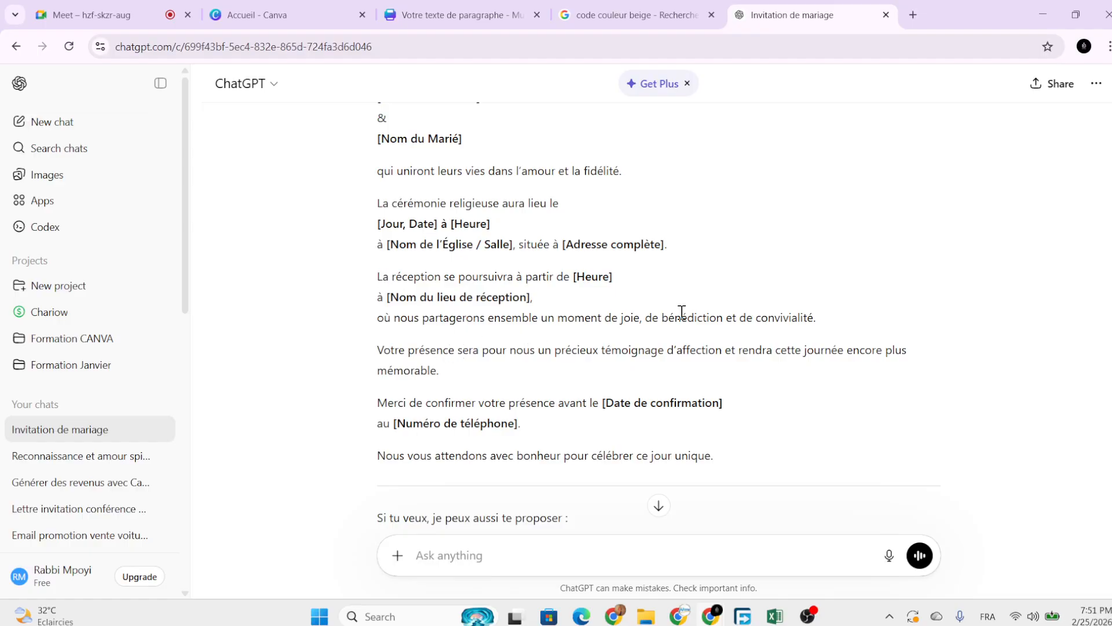
{"action": "left_click_drag", "start_coordinate": [815, 316], "coordinate": [377, 276]}
{"action": "right_click", "coordinate": [387, 315]}
{"action": "left_click", "coordinate": [445, 323]}
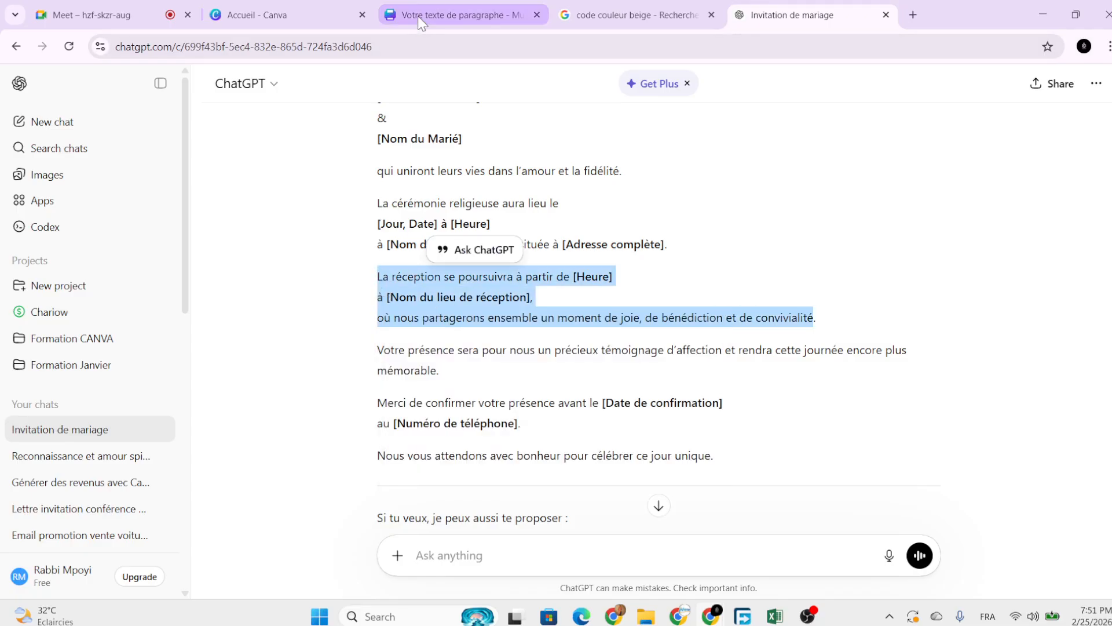
{"action": "left_click", "coordinate": [458, 14]}
Duplicate the ceremony text box below it and paste the reception paragraph into the copy.
{"action": "left_click", "coordinate": [717, 363]}
{"action": "scroll", "coordinate": [719, 376], "scroll_direction": "down", "scroll_amount": 3}
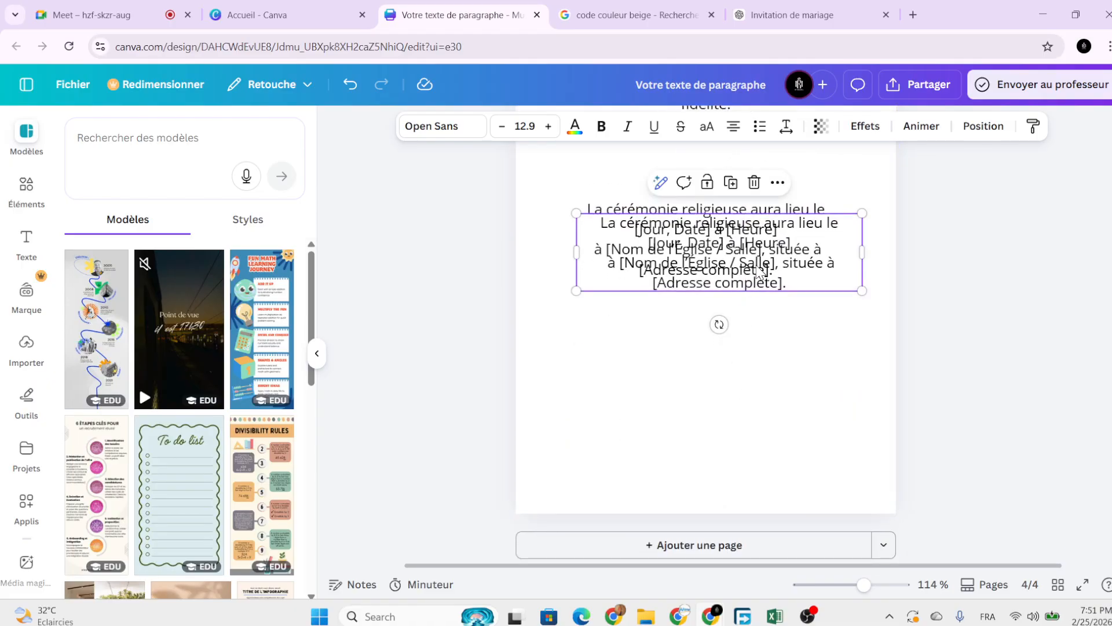
{"action": "left_click_drag", "start_coordinate": [760, 263], "coordinate": [760, 365]}
{"action": "double_click", "coordinate": [758, 366]}
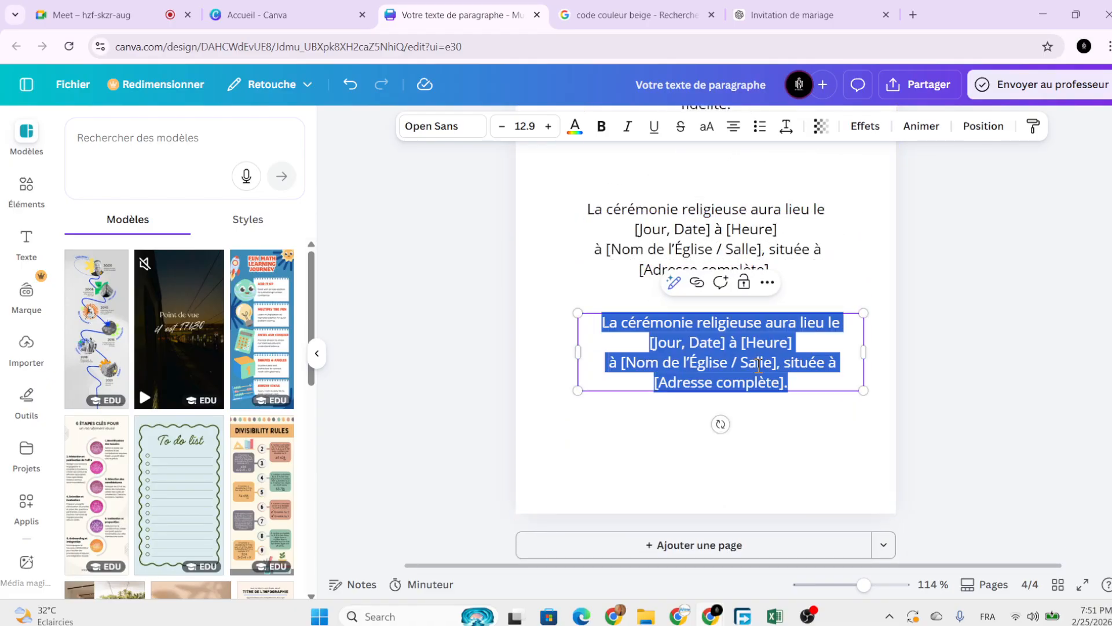
{"action": "key", "text": "ctrl+v"}
{"action": "left_click", "coordinate": [810, 457]}
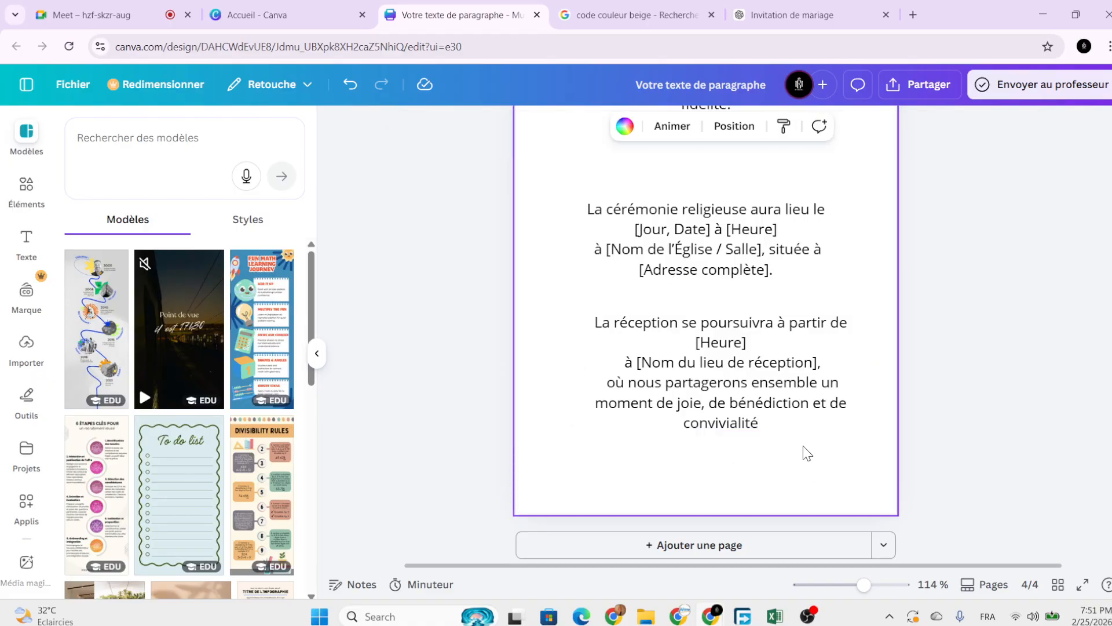
{"action": "scroll", "coordinate": [802, 446], "scroll_direction": "down", "scroll_amount": 3}
{"action": "scroll", "coordinate": [753, 400], "scroll_direction": "up", "scroll_amount": 5}
Set the intro names paragraph to font size 11.
{"action": "right_click", "coordinate": [749, 391]}
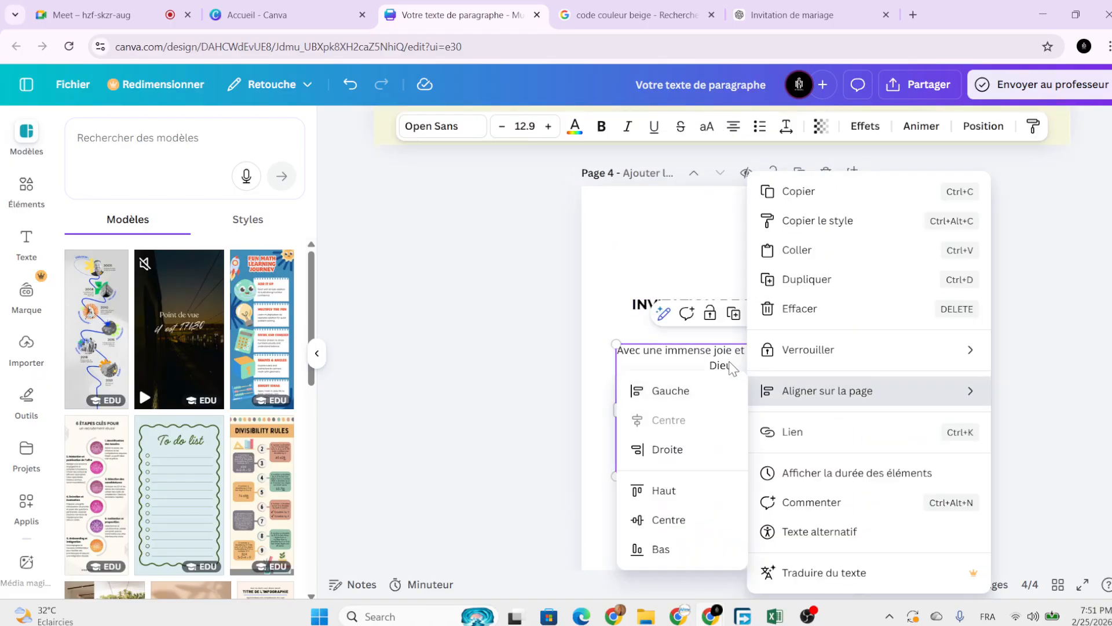
{"action": "left_click", "coordinate": [519, 428]}
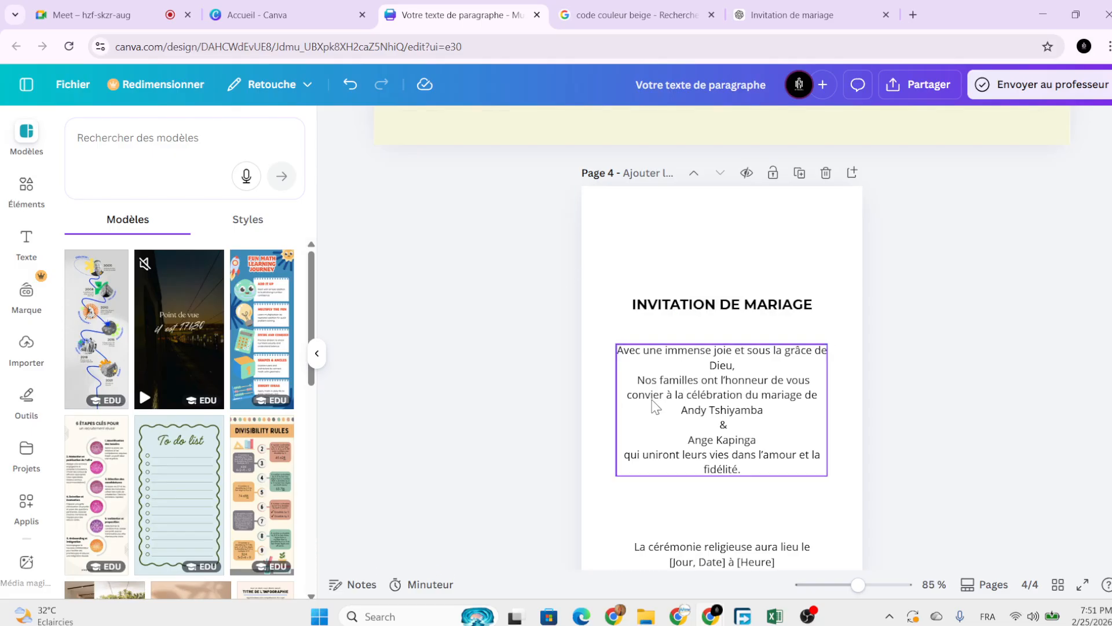
{"action": "left_click", "coordinate": [503, 127]}
{"action": "left_click", "coordinate": [502, 127]}
{"action": "left_click", "coordinate": [503, 127]}
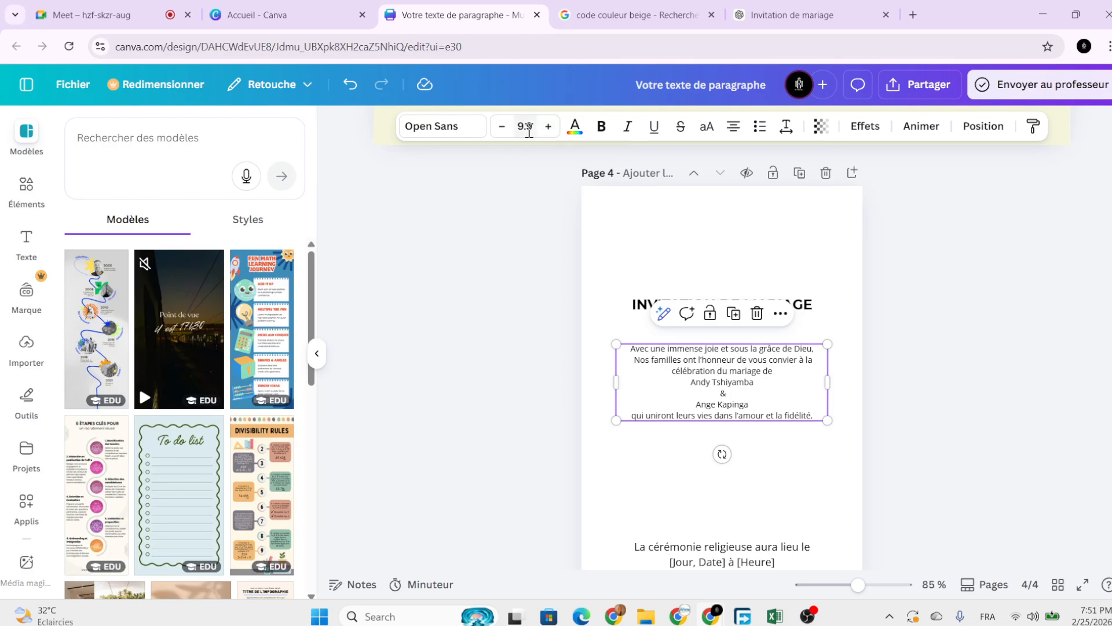
{"action": "left_click", "coordinate": [528, 136]}
{"action": "type", "text": "11"}
{"action": "key", "text": "Return"}
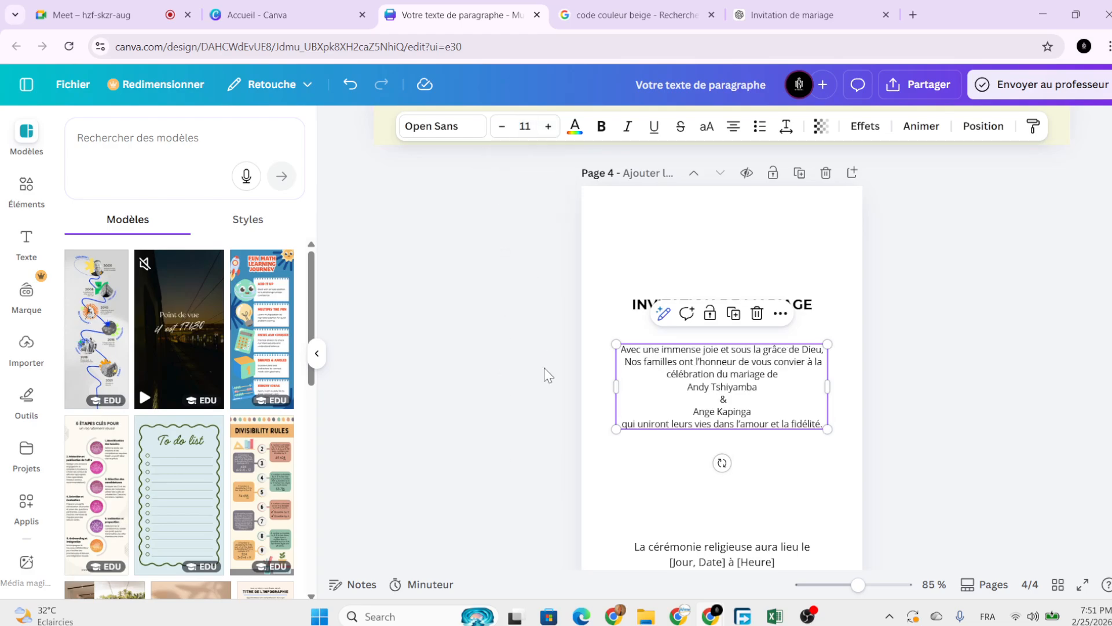
Set the ceremony and reception paragraphs to font size 11 as well.
{"action": "left_click", "coordinate": [603, 447]}
{"action": "scroll", "coordinate": [603, 447], "scroll_direction": "down", "scroll_amount": 2}
{"action": "left_click", "coordinate": [643, 458]}
{"action": "left_click", "coordinate": [527, 129]}
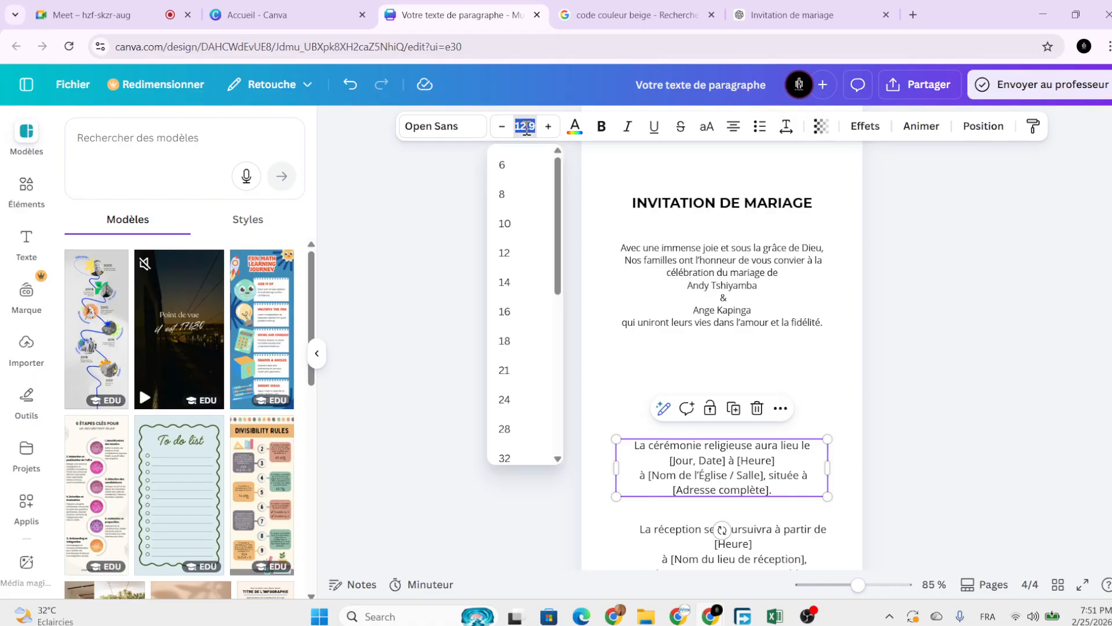
{"action": "type", "text": "11"}
{"action": "key", "text": "Return"}
{"action": "scroll", "coordinate": [603, 288], "scroll_direction": "down", "scroll_amount": 2}
{"action": "left_click", "coordinate": [682, 400]}
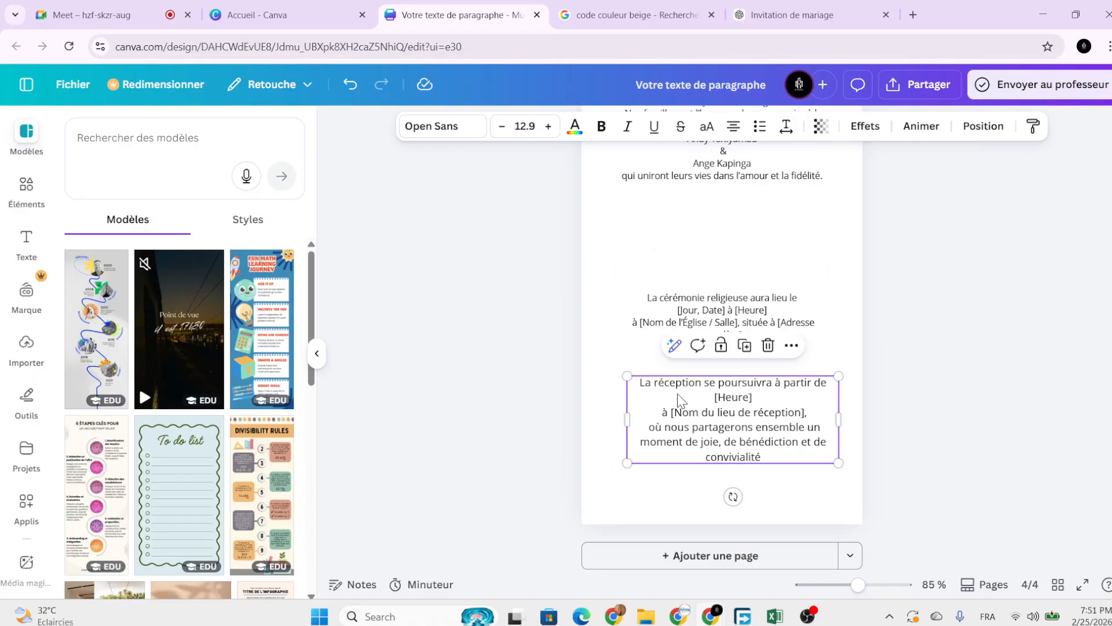
{"action": "left_click", "coordinate": [496, 126]}
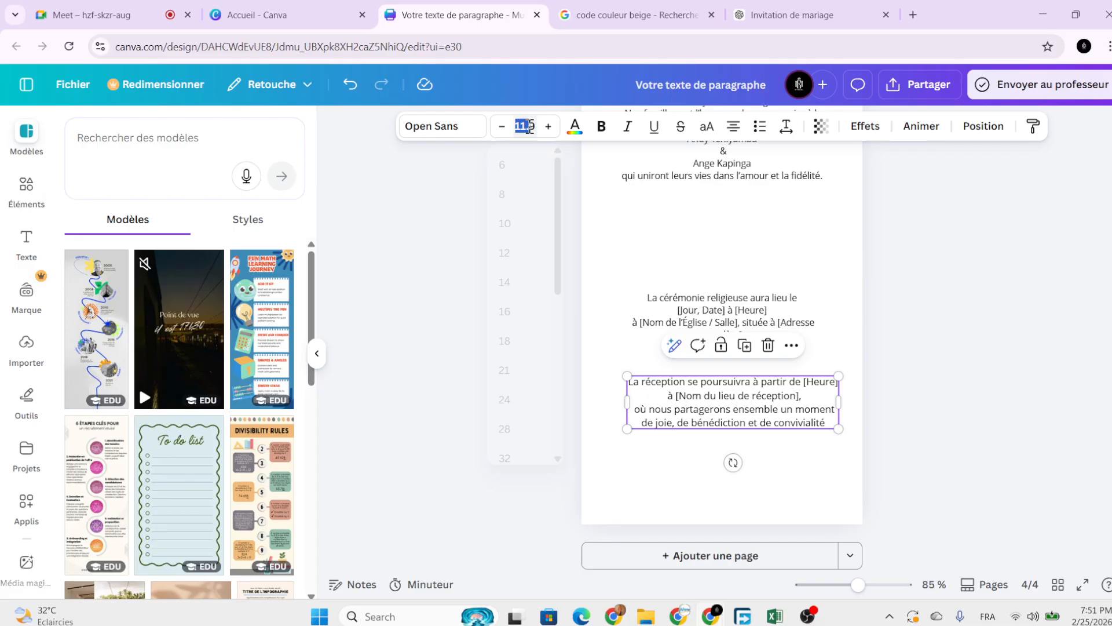
{"action": "key", "text": "Return"}
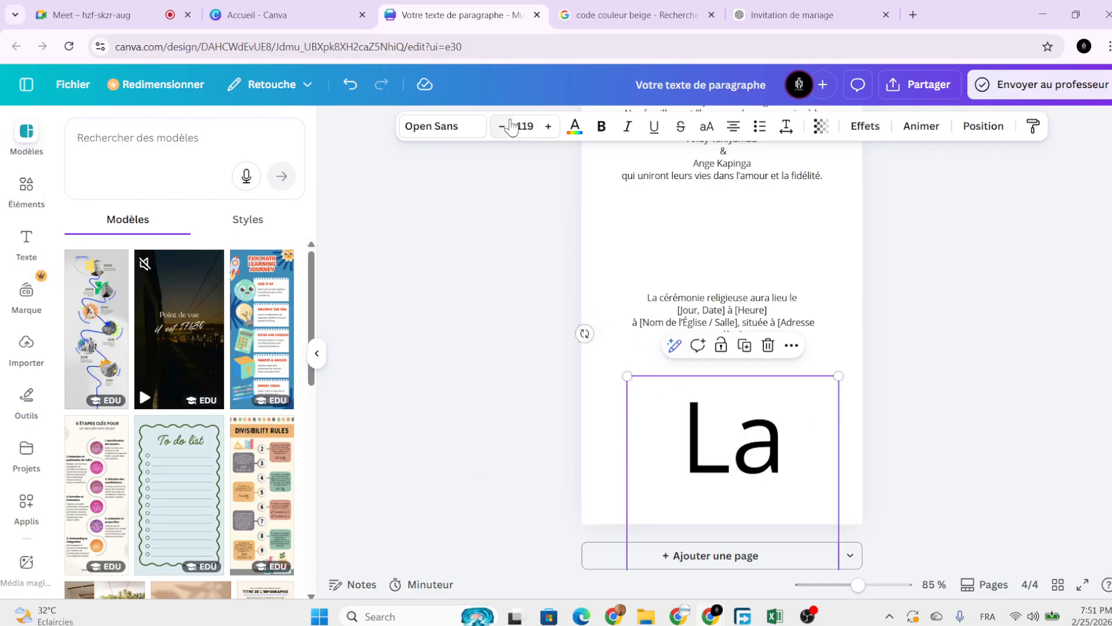
{"action": "left_click", "coordinate": [534, 128]}
{"action": "type", "text": "11"}
{"action": "key", "text": "Return"}
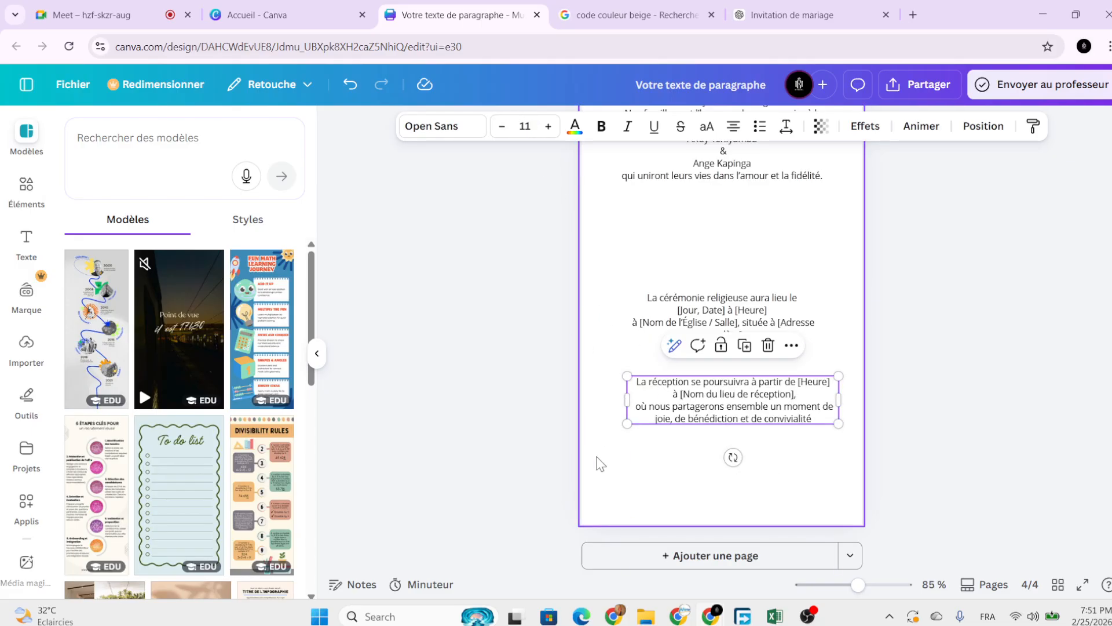
{"action": "left_click", "coordinate": [654, 439]}
Move the paragraphs upward to tighten the gaps, bringing reception closer to ceremony.
{"action": "scroll", "coordinate": [704, 316], "scroll_direction": "up", "scroll_amount": 2}
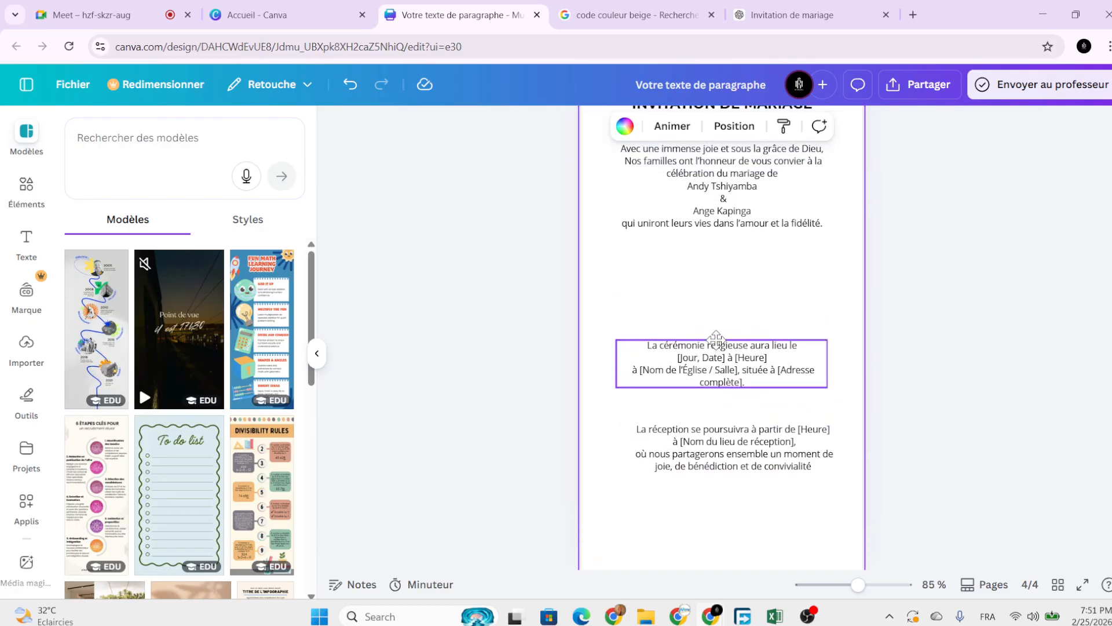
{"action": "left_click_drag", "start_coordinate": [716, 342], "coordinate": [714, 293]}
{"action": "left_click_drag", "start_coordinate": [729, 440], "coordinate": [726, 375]}
{"action": "left_click", "coordinate": [896, 377]}
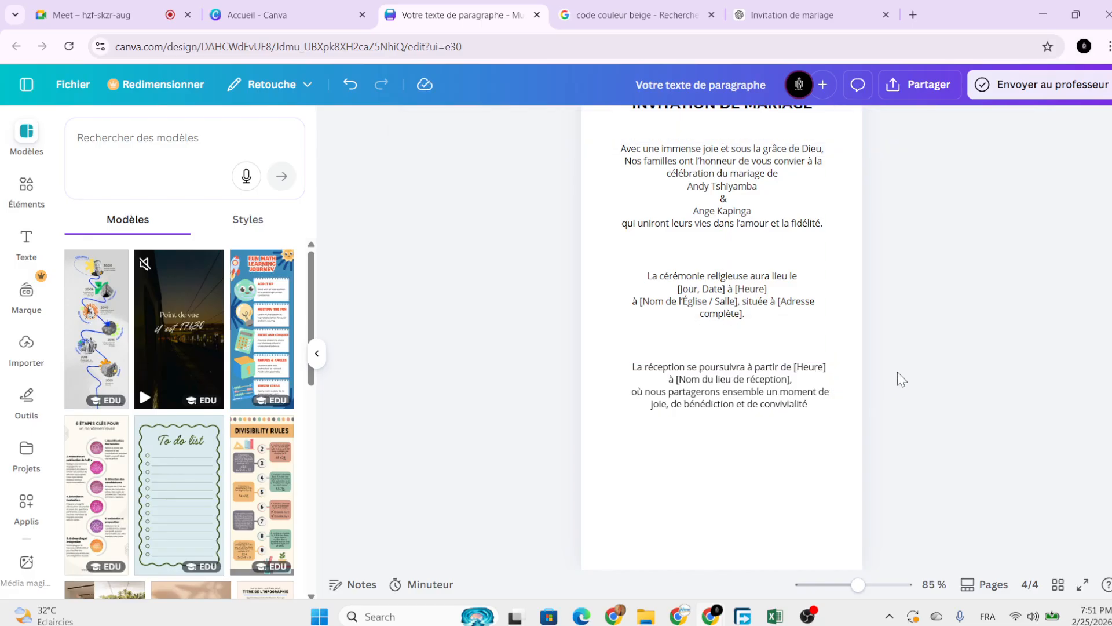
{"action": "scroll", "coordinate": [898, 371], "scroll_direction": "up", "scroll_amount": 2}
{"action": "scroll", "coordinate": [892, 364], "scroll_direction": "down", "scroll_amount": 3, "text": "ctrl"}
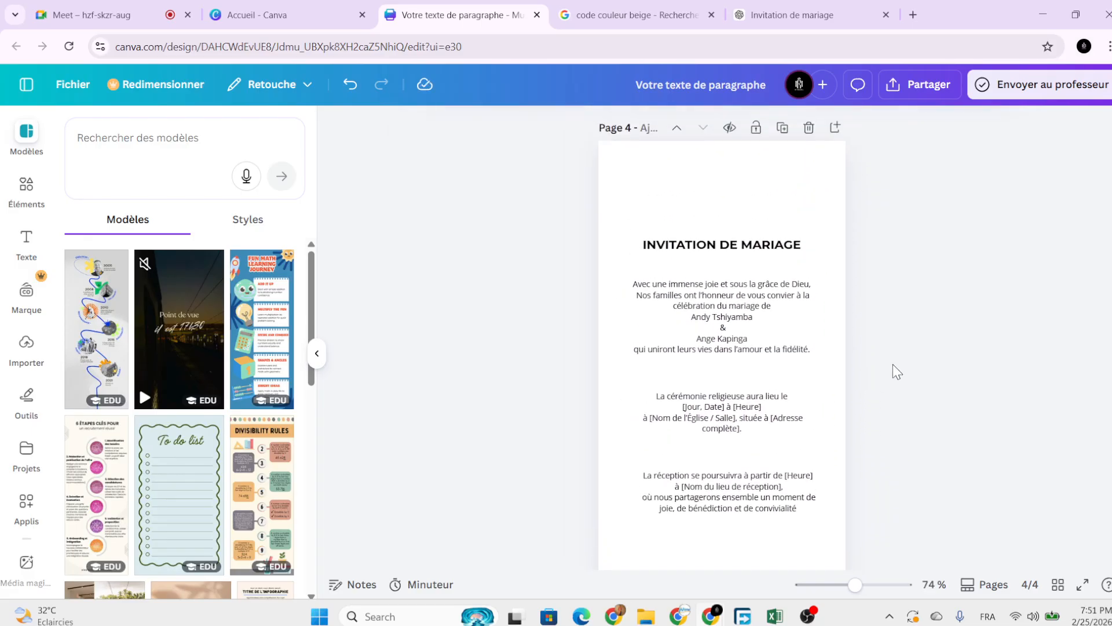
{"action": "scroll", "coordinate": [892, 364], "scroll_direction": "down", "scroll_amount": 2, "text": "ctrl"}
{"action": "scroll", "coordinate": [892, 363], "scroll_direction": "up", "scroll_amount": 4, "text": "ctrl"}
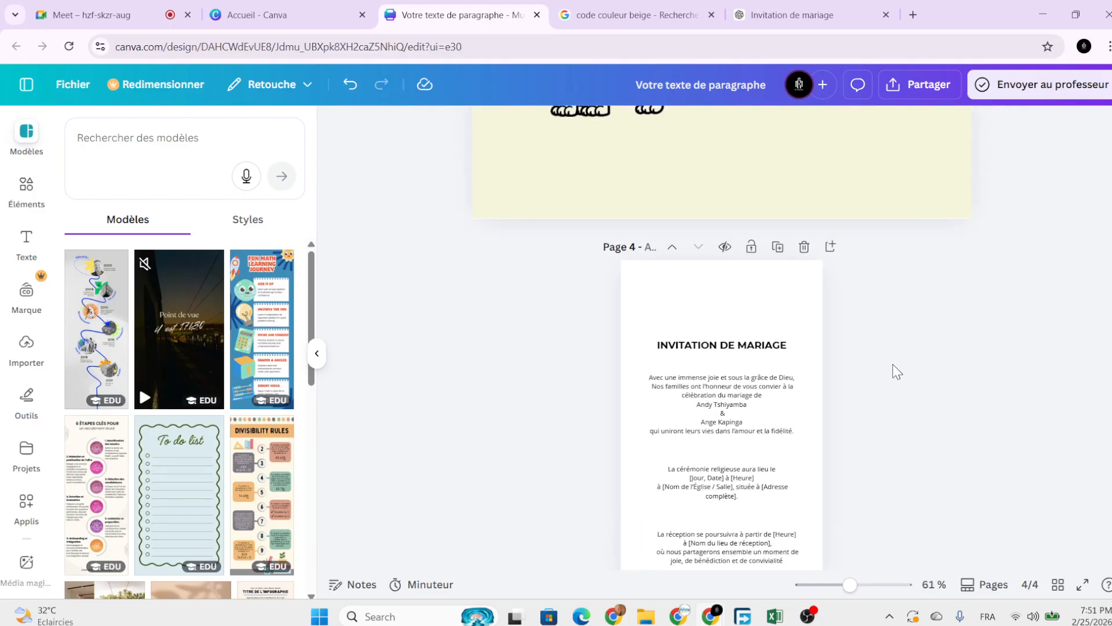
{"action": "scroll", "coordinate": [759, 405], "scroll_direction": "down", "scroll_amount": 2}
{"action": "scroll", "coordinate": [738, 414], "scroll_direction": "up", "scroll_amount": 2, "text": "ctrl"}
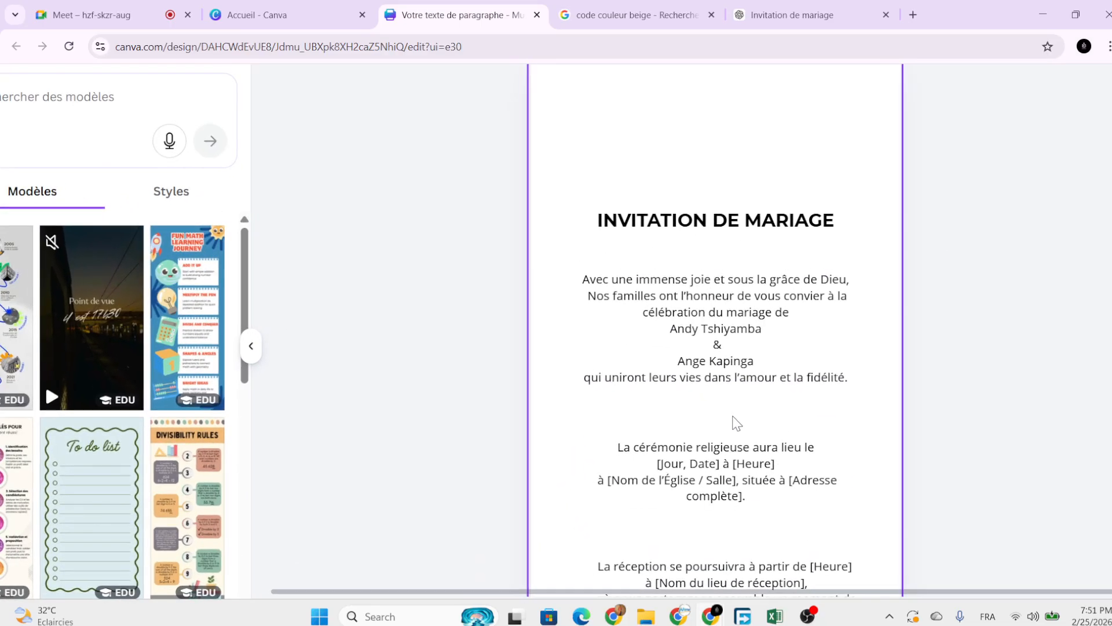
{"action": "scroll", "coordinate": [736, 436], "scroll_direction": "down", "scroll_amount": 2, "text": "ctrl"}
{"action": "scroll", "coordinate": [740, 438], "scroll_direction": "down", "scroll_amount": 1}
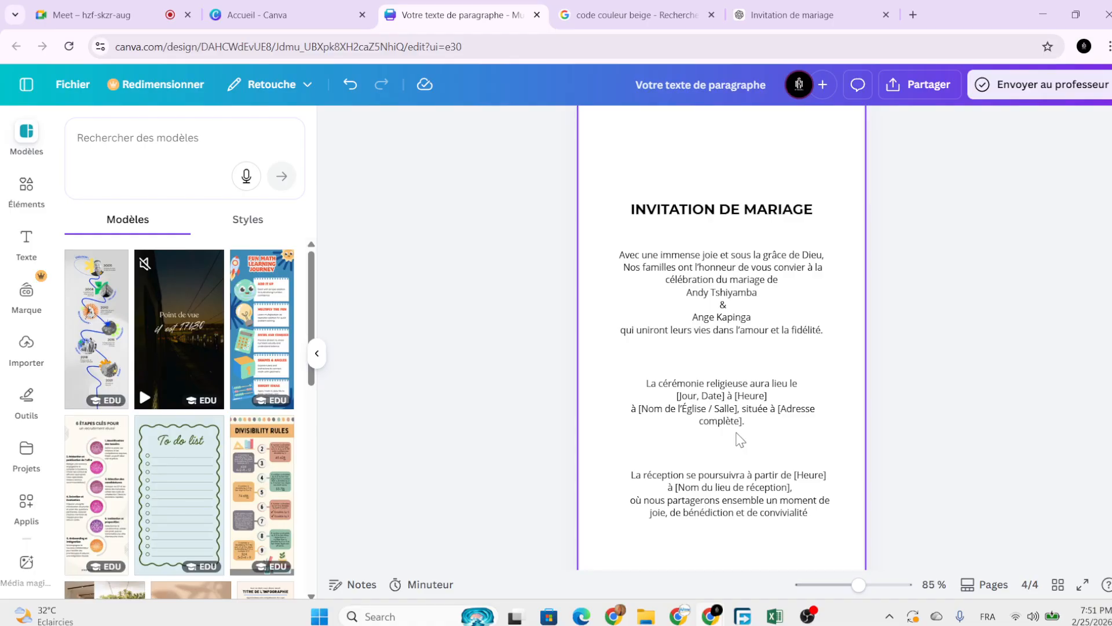
{"action": "scroll", "coordinate": [740, 439], "scroll_direction": "up", "scroll_amount": 4, "text": "ctrl"}
{"action": "scroll", "coordinate": [740, 439], "scroll_direction": "down", "scroll_amount": 2, "text": "ctrl"}
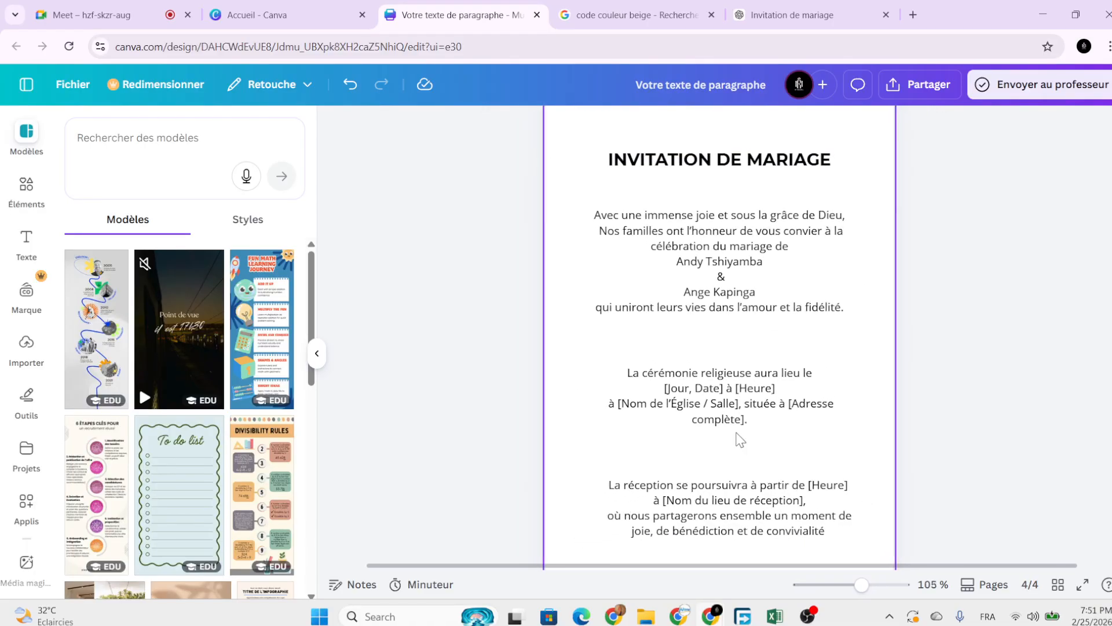
{"action": "scroll", "coordinate": [740, 438], "scroll_direction": "up", "scroll_amount": 1, "text": "ctrl"}
{"action": "scroll", "coordinate": [740, 439], "scroll_direction": "up", "scroll_amount": 2, "text": "ctrl"}
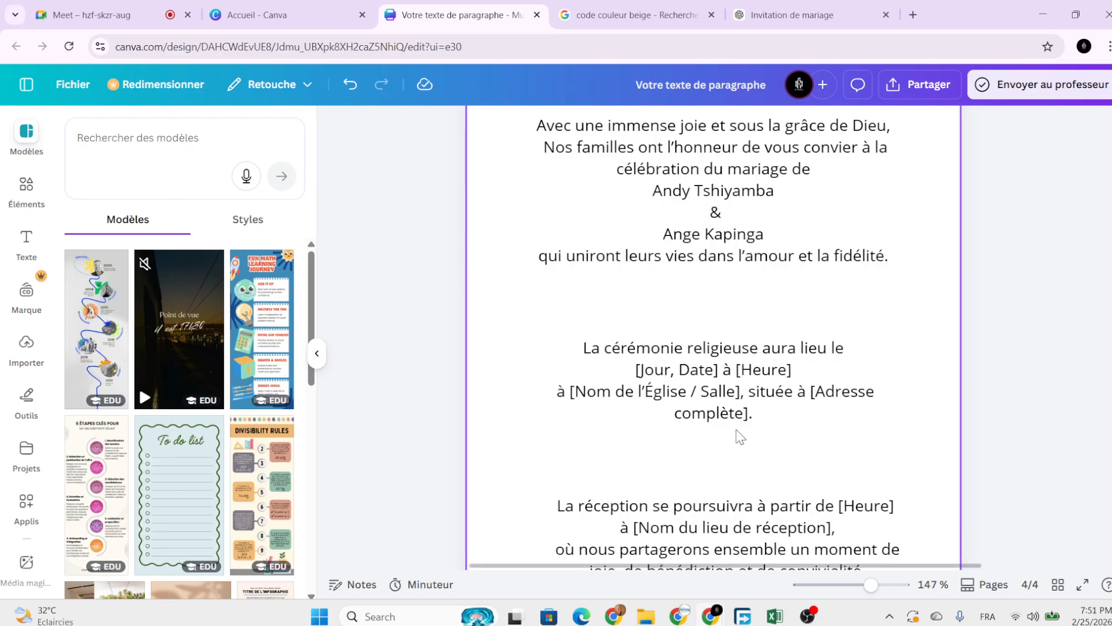
Nudge the ceremony paragraph slightly lower, midway between the names and reception.
{"action": "left_click", "coordinate": [733, 406]}
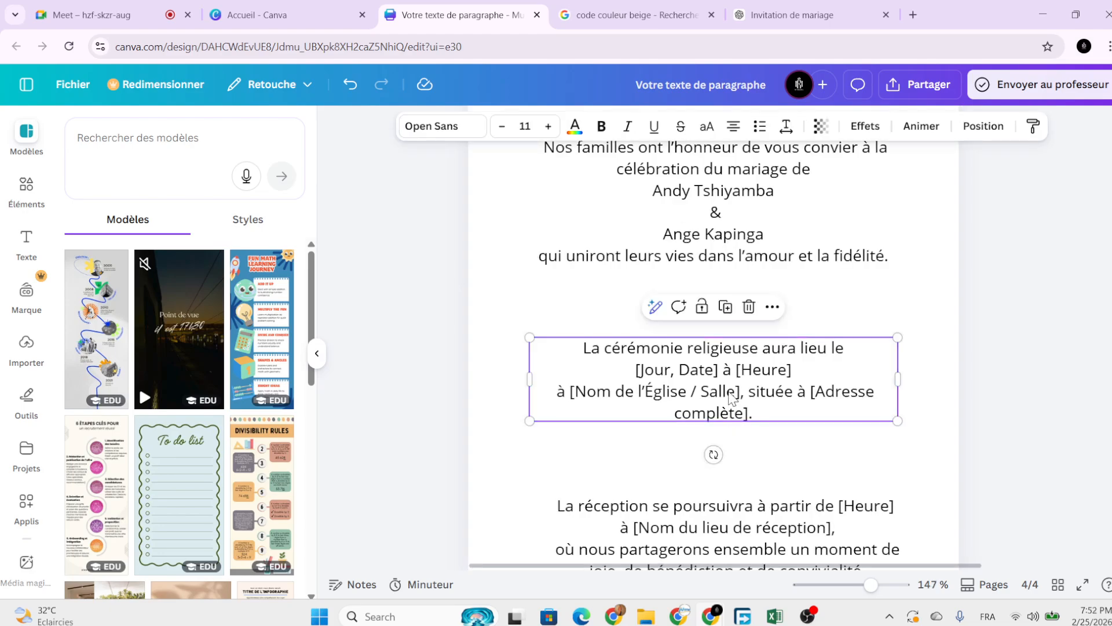
{"action": "left_click_drag", "start_coordinate": [745, 384], "coordinate": [743, 402]}
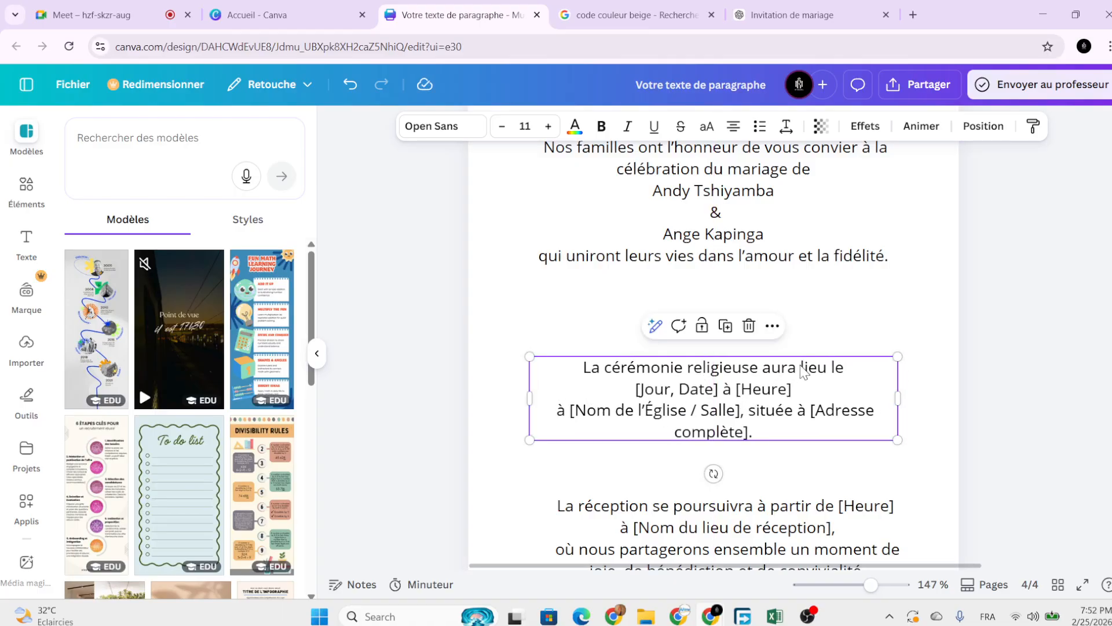
{"action": "left_click", "coordinate": [577, 419]}
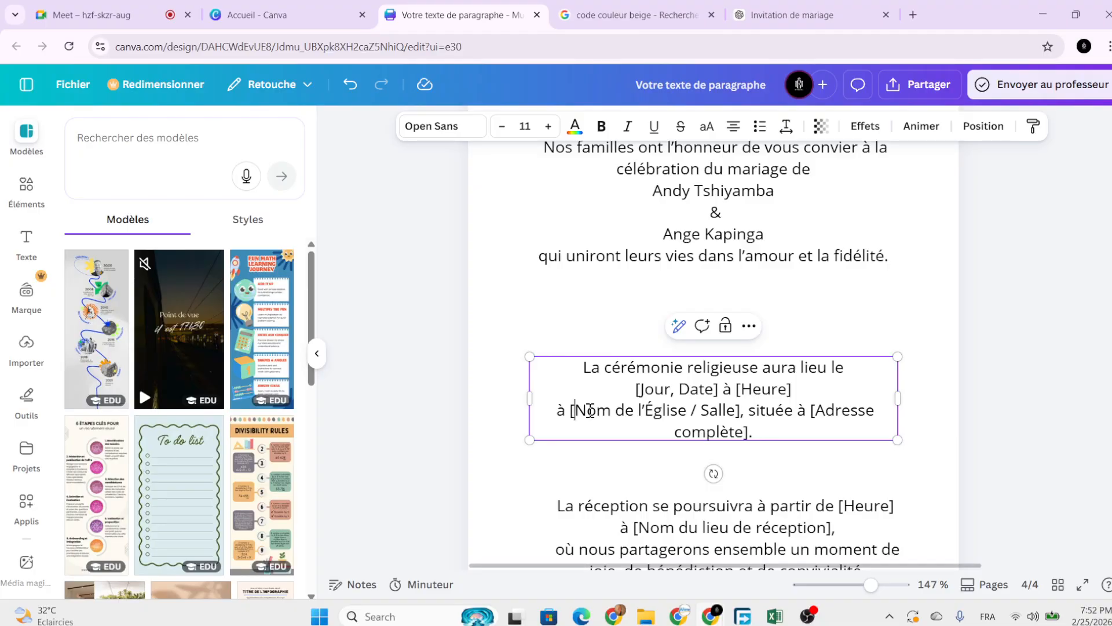
Search Elements for 'loc' and insert the red location pin photo.
{"action": "left_click", "coordinate": [814, 347]}
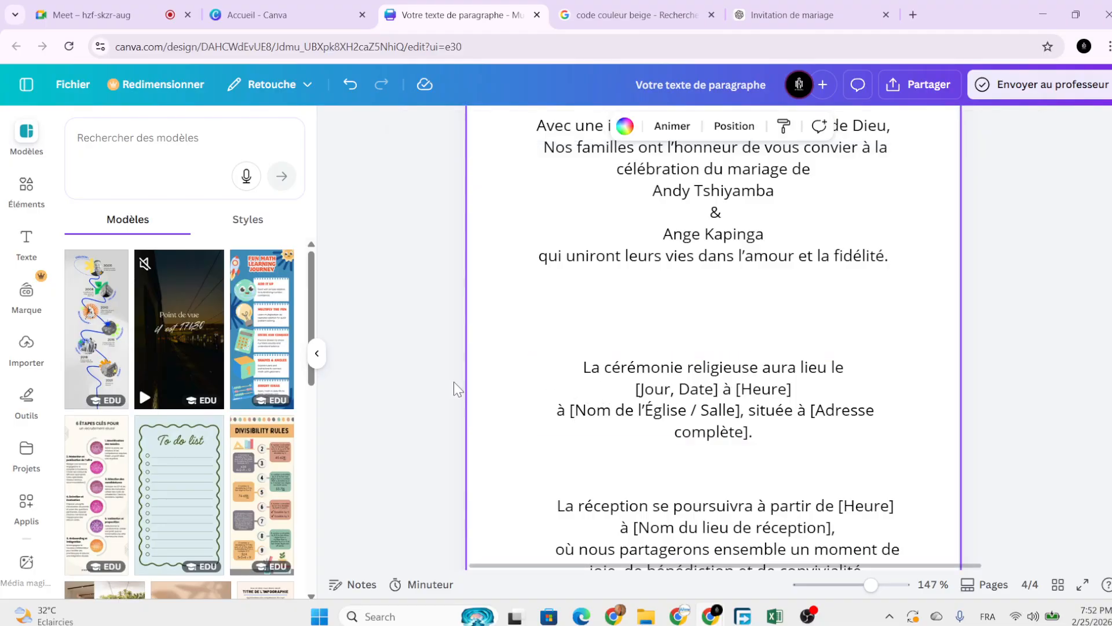
{"action": "left_click", "coordinate": [28, 197]}
{"action": "left_click", "coordinate": [116, 141]}
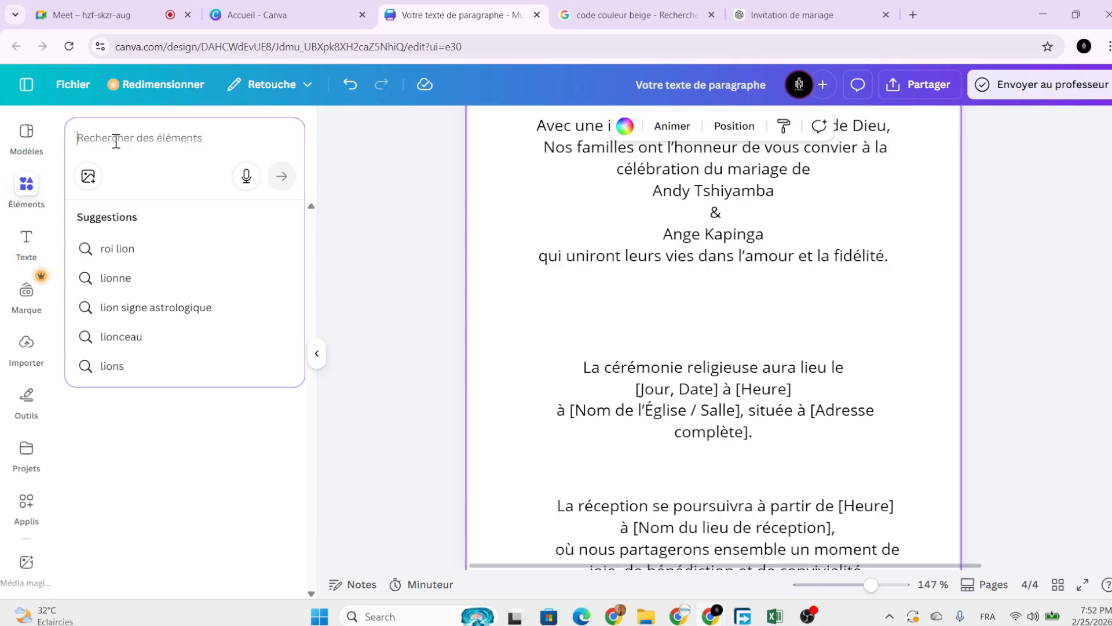
{"action": "type", "text": "localisation"}
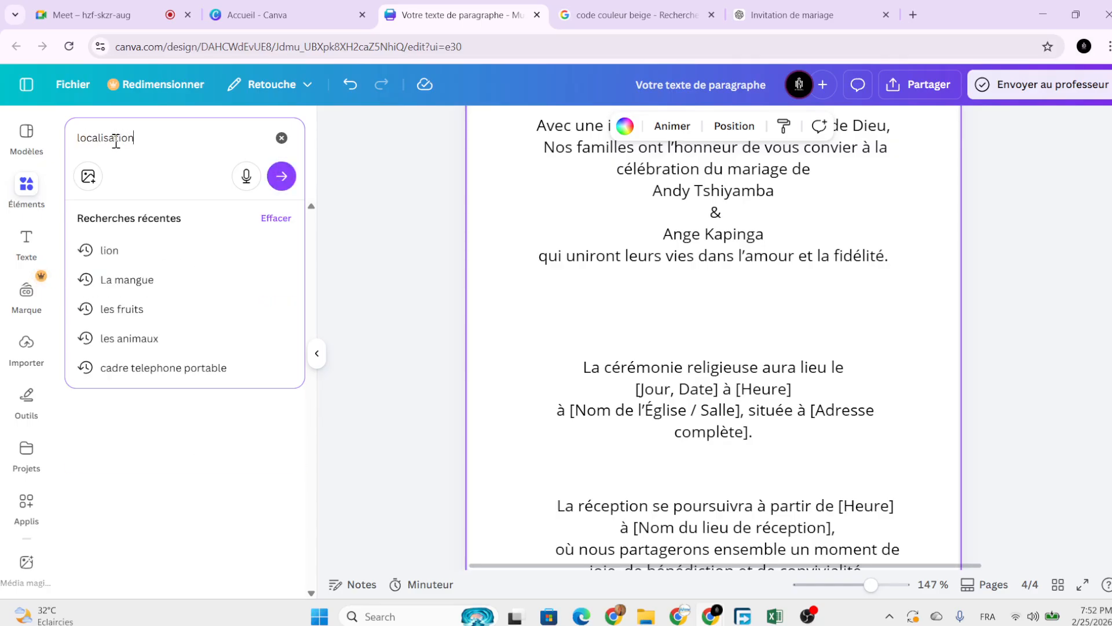
{"action": "key", "text": "Return"}
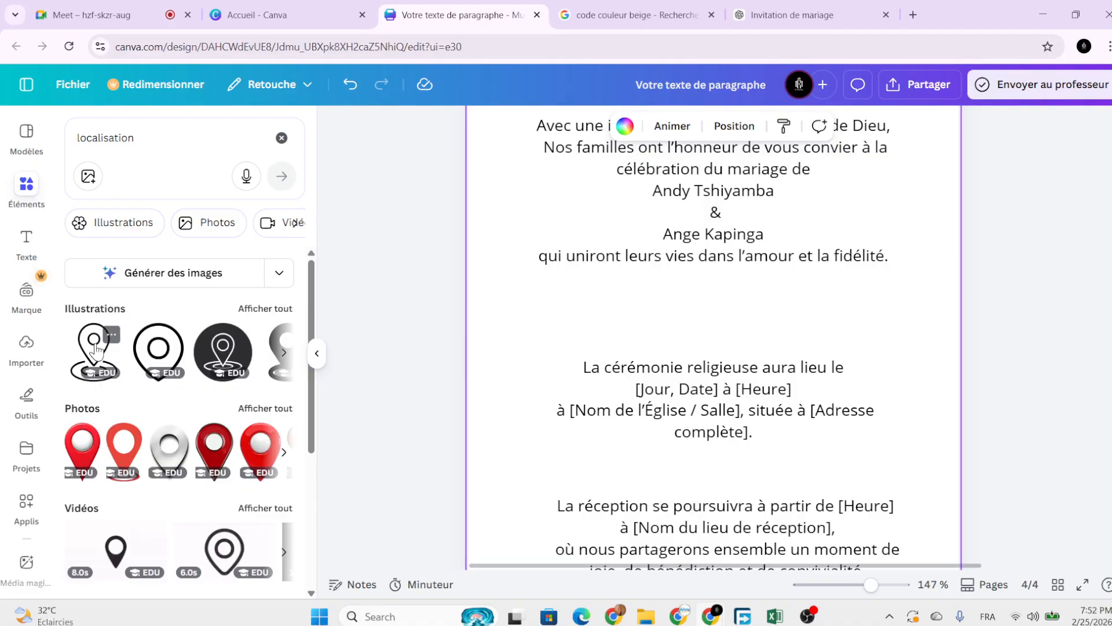
{"action": "left_click", "coordinate": [77, 449]}
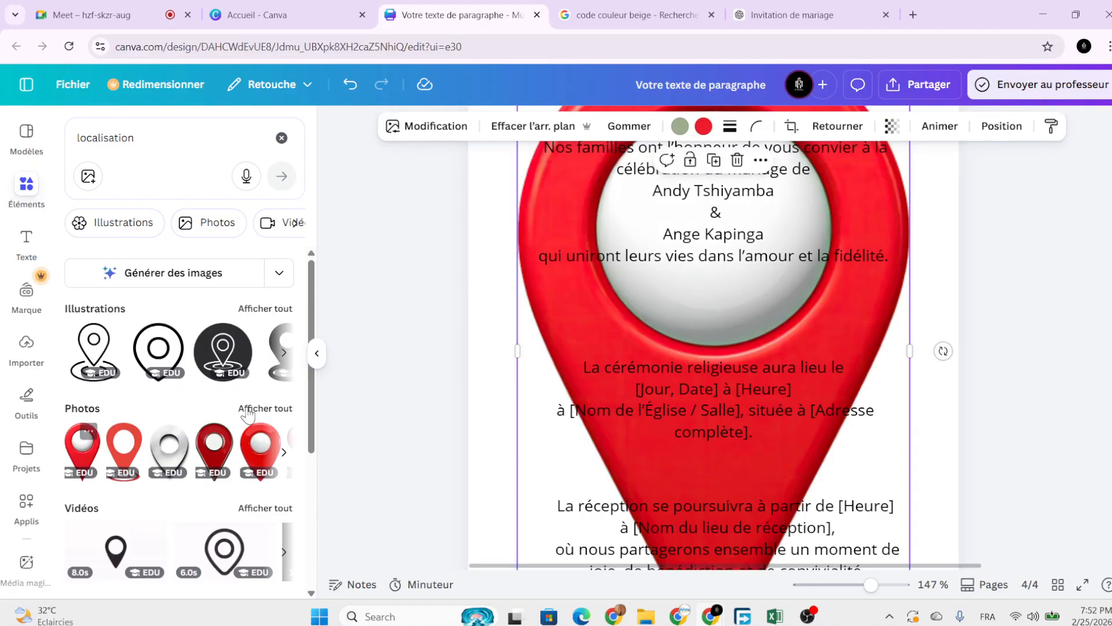
Shrink the red pin to a small icon and centre it above the ceremony paragraph.
{"action": "scroll", "coordinate": [528, 417], "scroll_direction": "down", "scroll_amount": 5}
{"action": "scroll", "coordinate": [544, 434], "scroll_direction": "down", "scroll_amount": 2}
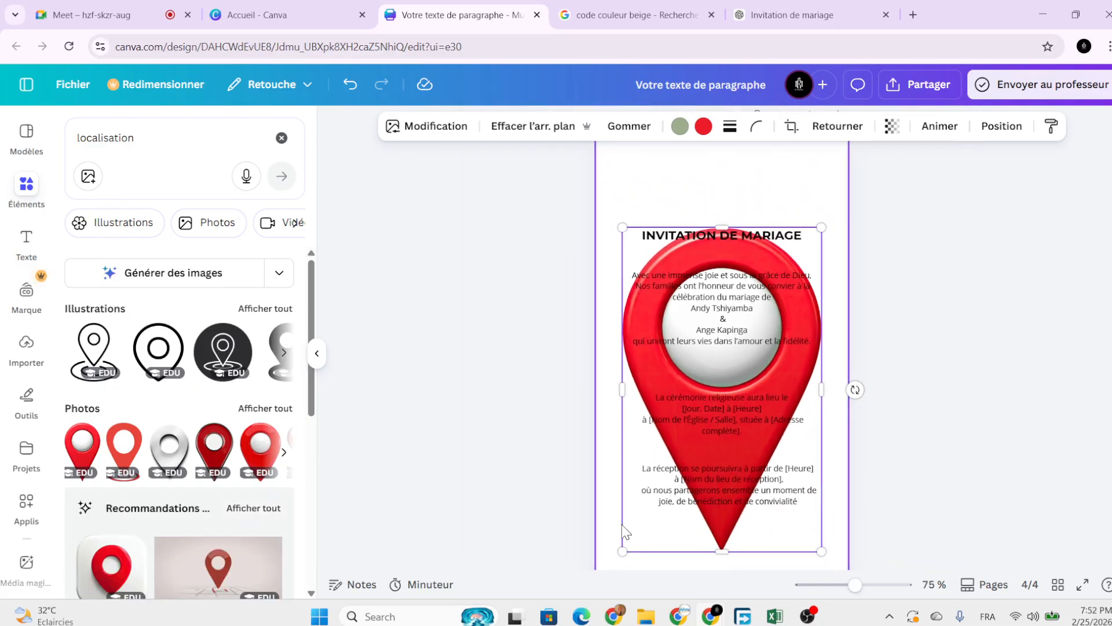
{"action": "left_click_drag", "start_coordinate": [625, 551], "coordinate": [741, 421]}
{"action": "scroll", "coordinate": [728, 376], "scroll_direction": "up", "scroll_amount": 4}
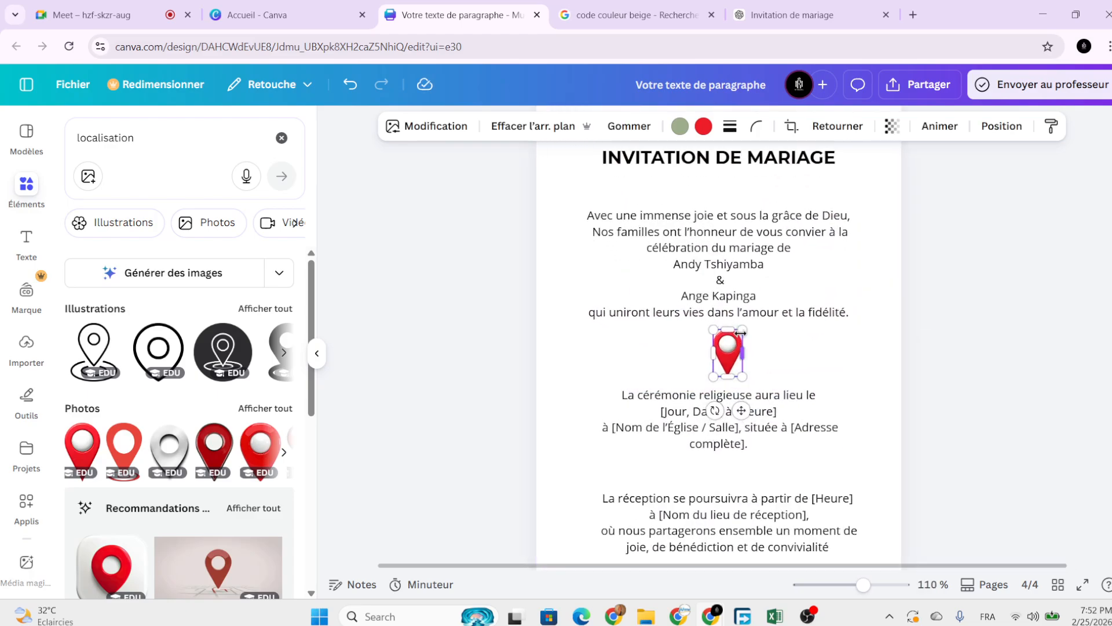
{"action": "left_click_drag", "start_coordinate": [743, 335], "coordinate": [736, 342]}
{"action": "scroll", "coordinate": [702, 402], "scroll_direction": "up", "scroll_amount": 3}
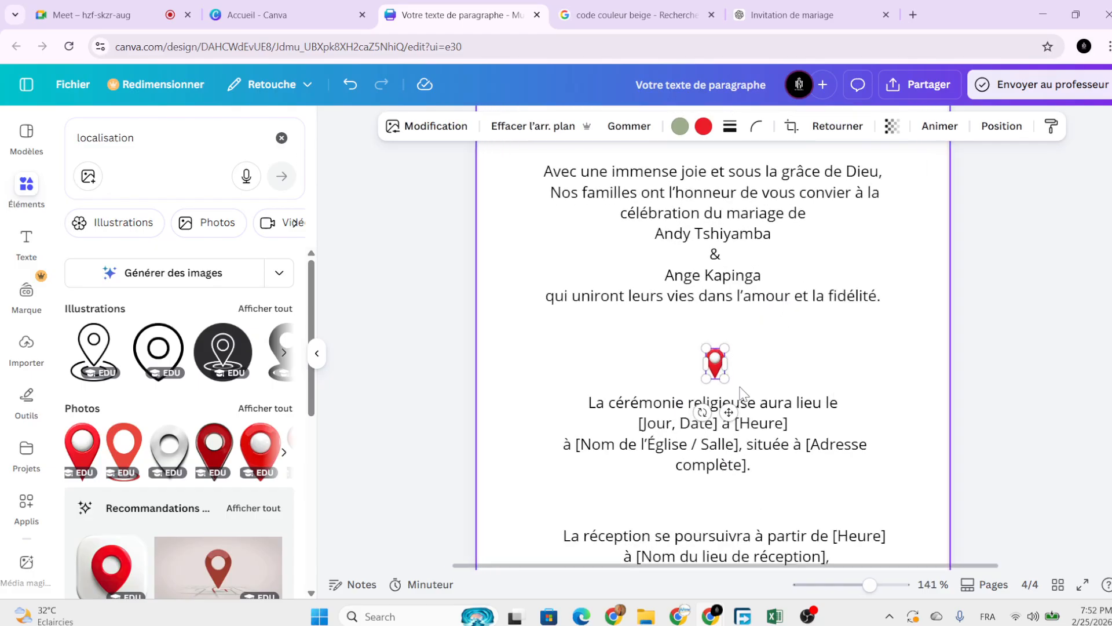
{"action": "left_click_drag", "start_coordinate": [718, 412], "coordinate": [726, 411]}
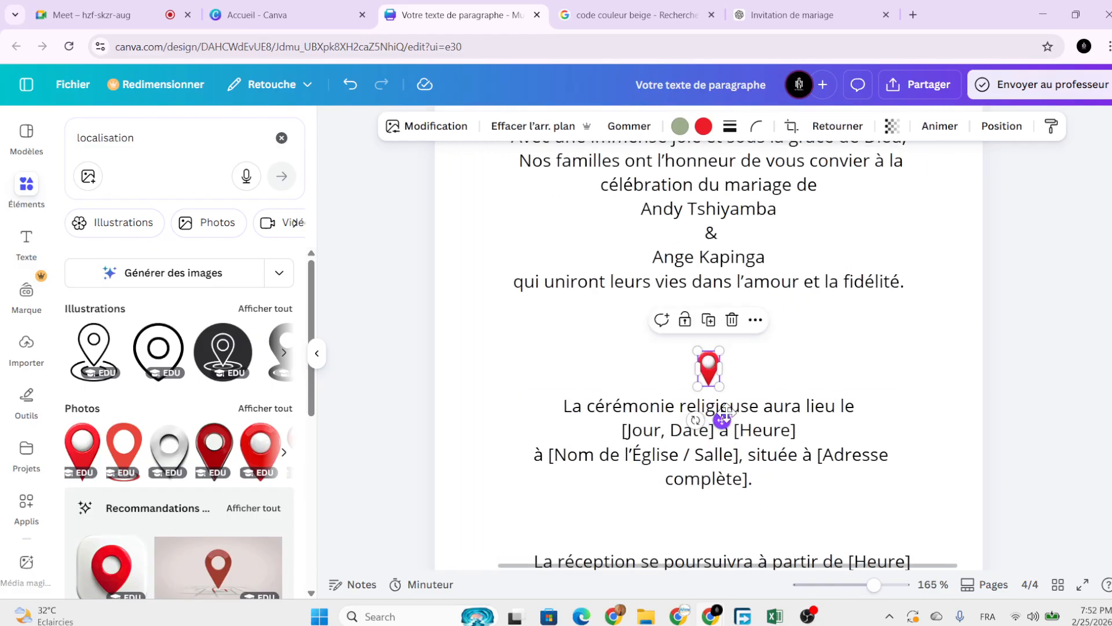
{"action": "scroll", "coordinate": [720, 400], "scroll_direction": "down", "scroll_amount": 3}
{"action": "scroll", "coordinate": [720, 471], "scroll_direction": "down", "scroll_amount": 1}
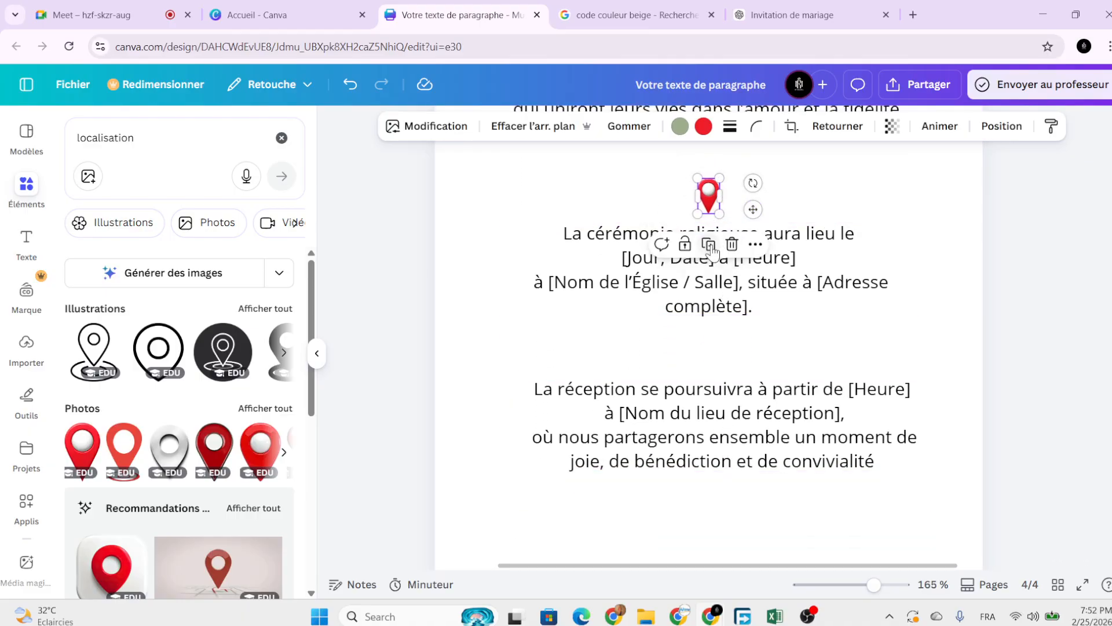
Duplicate the pin and place the copy above the reception paragraph.
{"action": "left_click", "coordinate": [708, 244]}
{"action": "left_click_drag", "start_coordinate": [742, 266], "coordinate": [729, 404]}
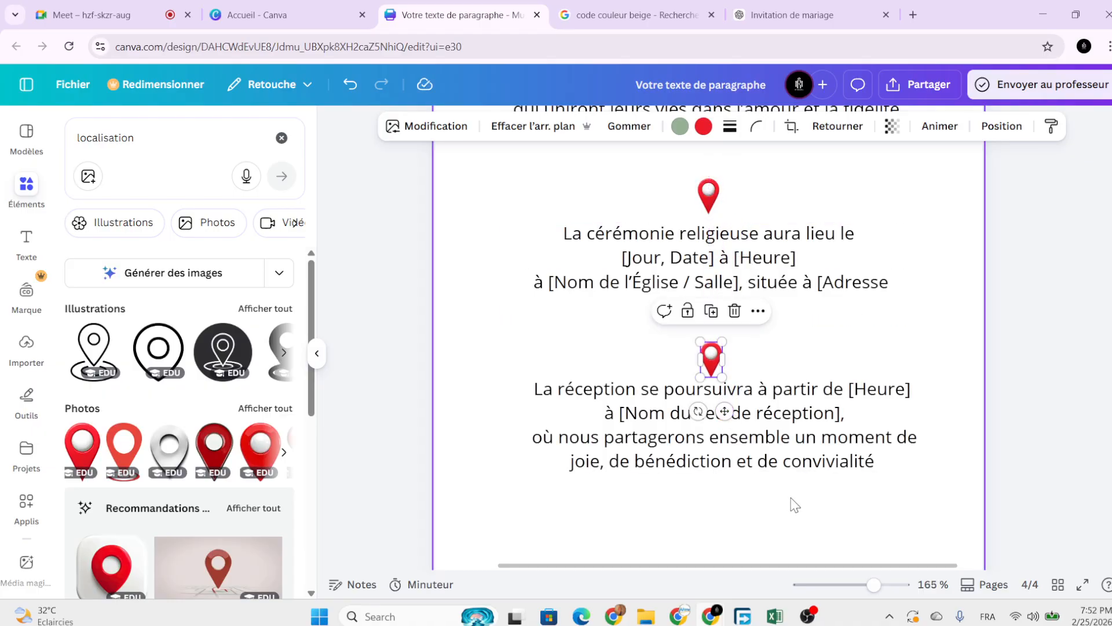
{"action": "left_click", "coordinate": [797, 507]}
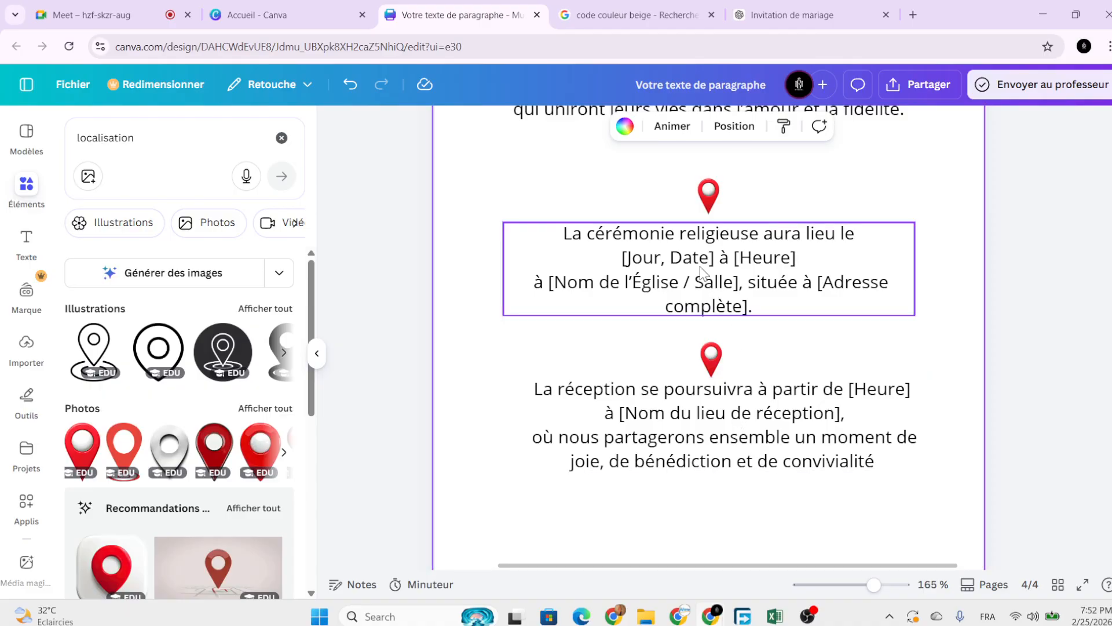
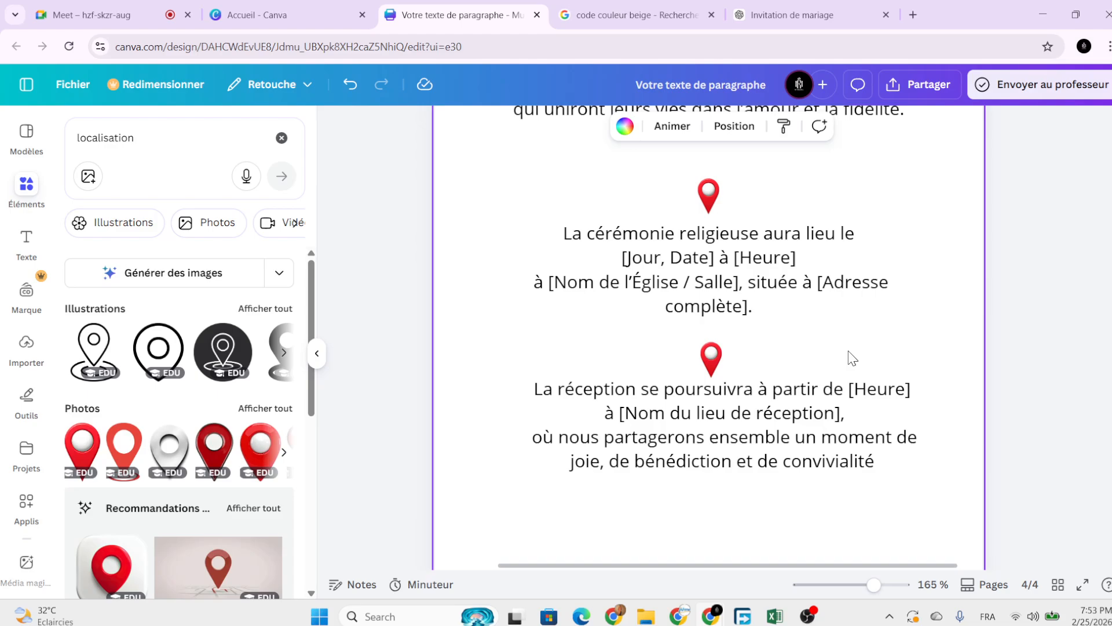
Search Elements for 'couverts' to find cutlery graphics.
{"action": "scroll", "coordinate": [852, 358], "scroll_direction": "down", "scroll_amount": 5, "text": "ctrl"}
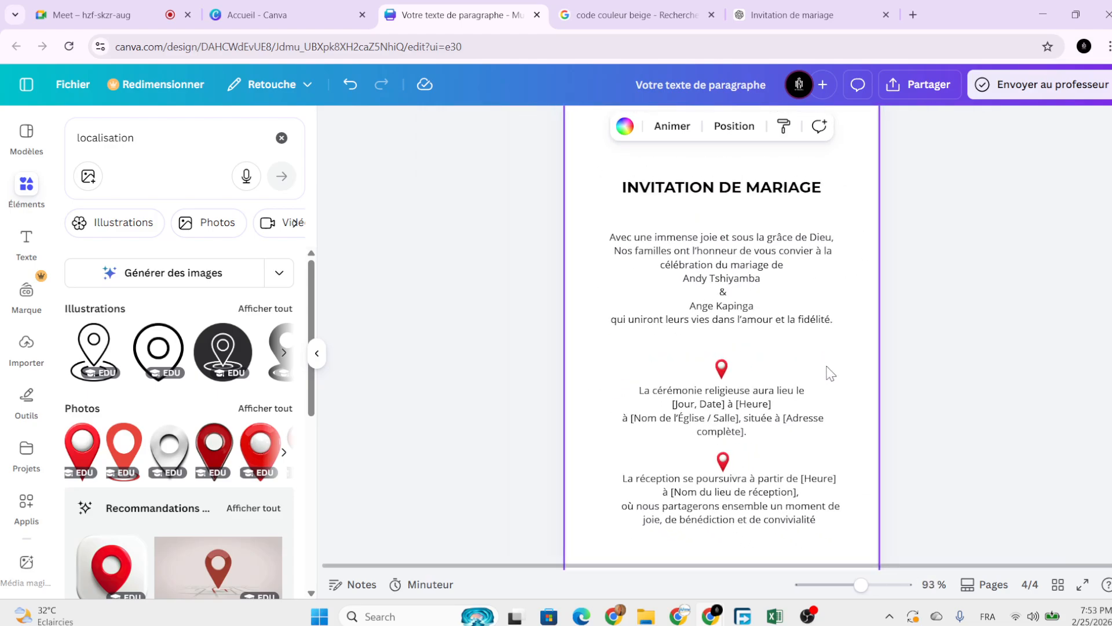
{"action": "scroll", "coordinate": [831, 373], "scroll_direction": "down", "scroll_amount": 2, "text": "ctrl"}
{"action": "scroll", "coordinate": [827, 415], "scroll_direction": "down", "scroll_amount": 3}
{"action": "scroll", "coordinate": [684, 404], "scroll_direction": "up", "scroll_amount": 1}
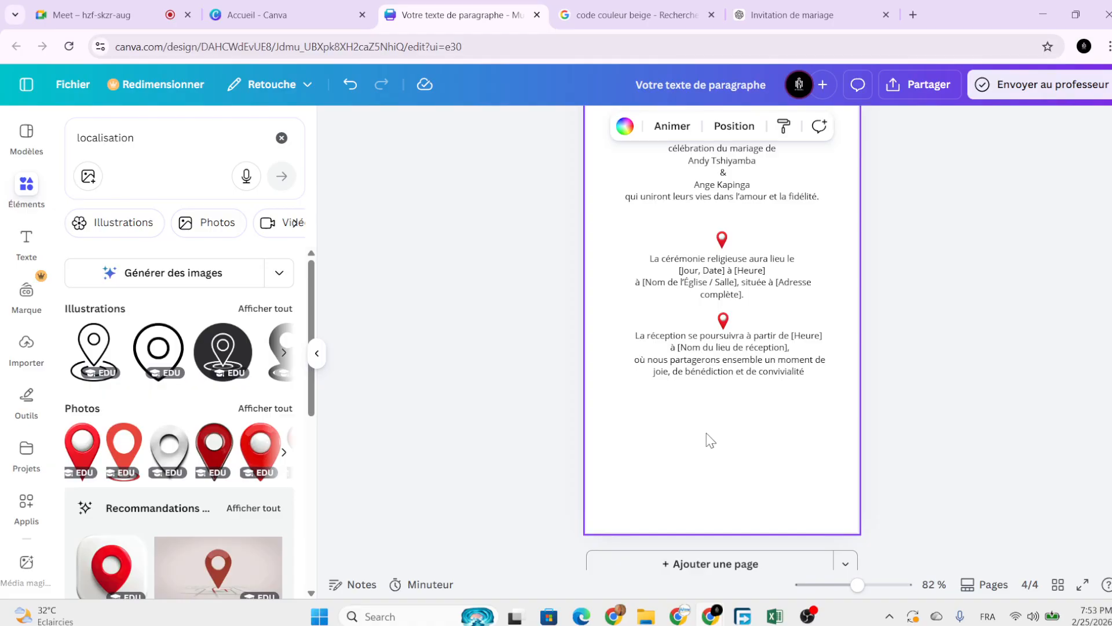
{"action": "double_click", "coordinate": [141, 135]}
{"action": "type", "text": "t"}
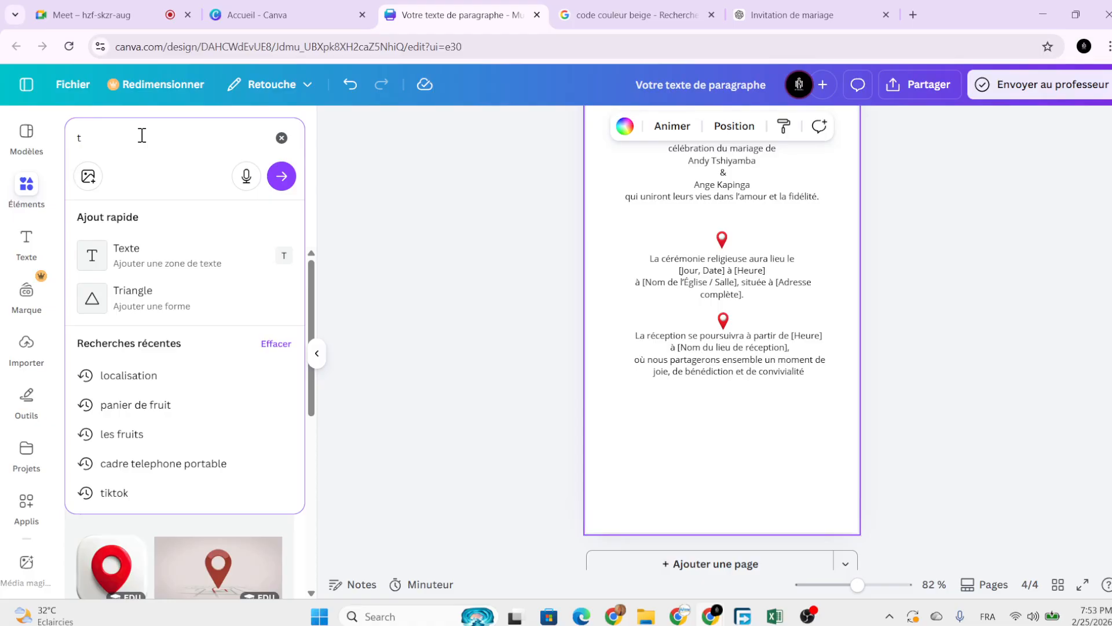
{"action": "key", "text": "BackSpace"}
{"action": "type", "text": "couvert"}
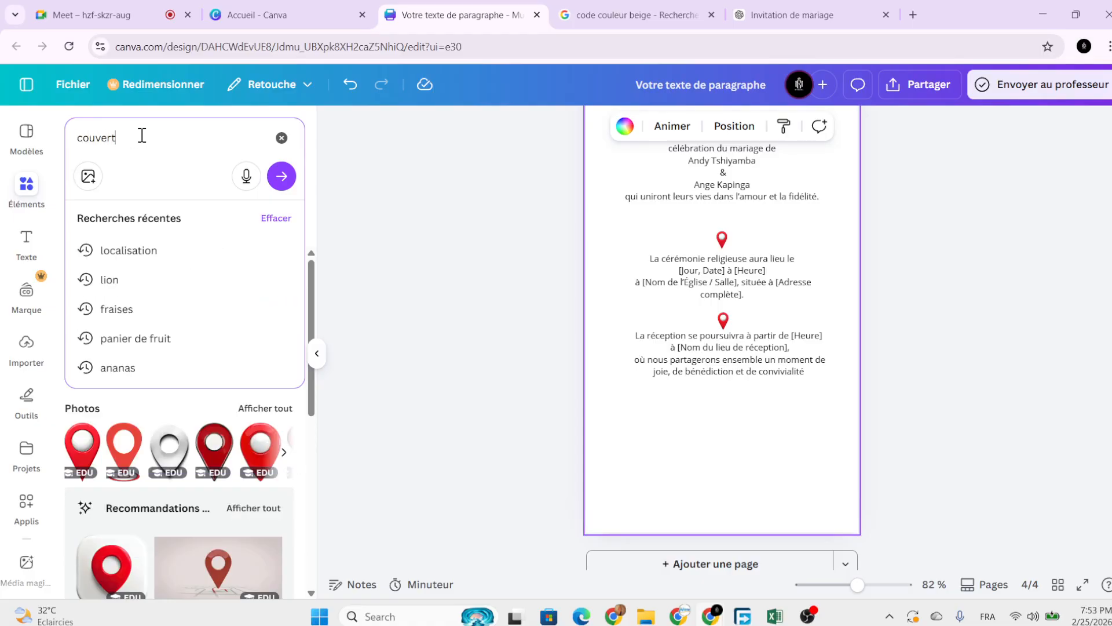
{"action": "type", "text": "s"}
{"action": "key", "text": "Return"}
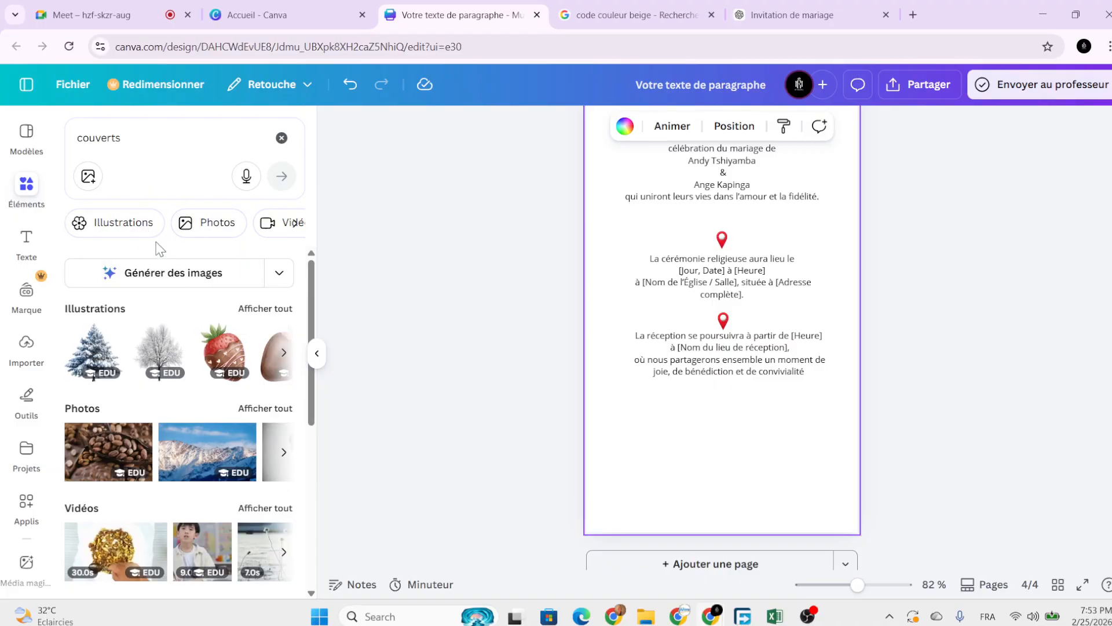
Refine the search to 'couverts de table', filter Illustrations, and add the dark plate icon, shrunk small.
{"action": "left_click", "coordinate": [148, 148]}
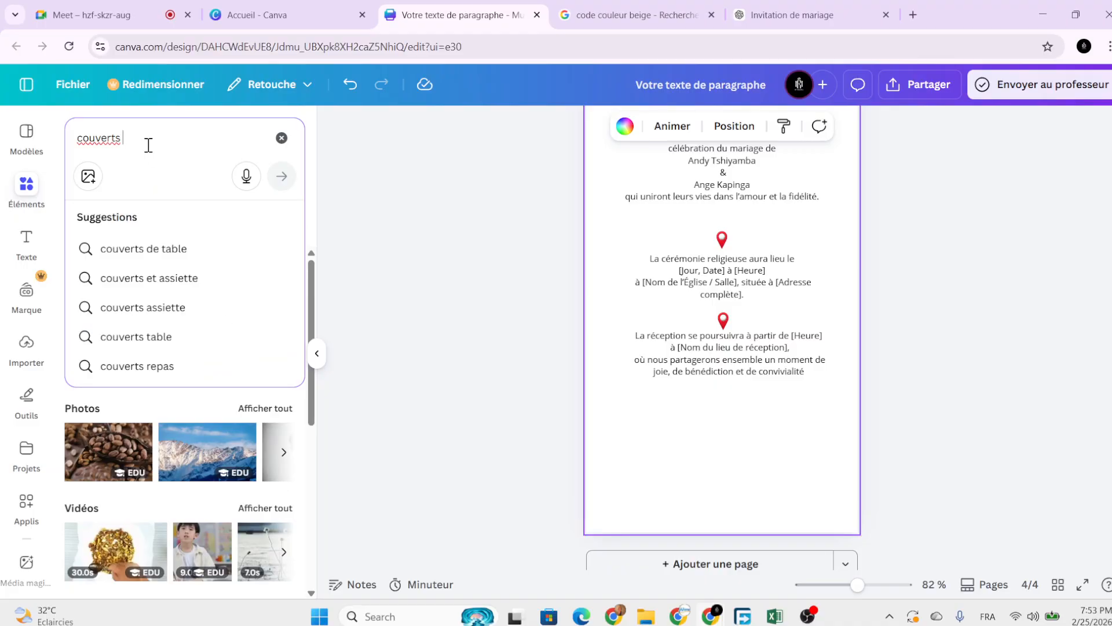
{"action": "type", "text": "de table"}
{"action": "key", "text": "Return"}
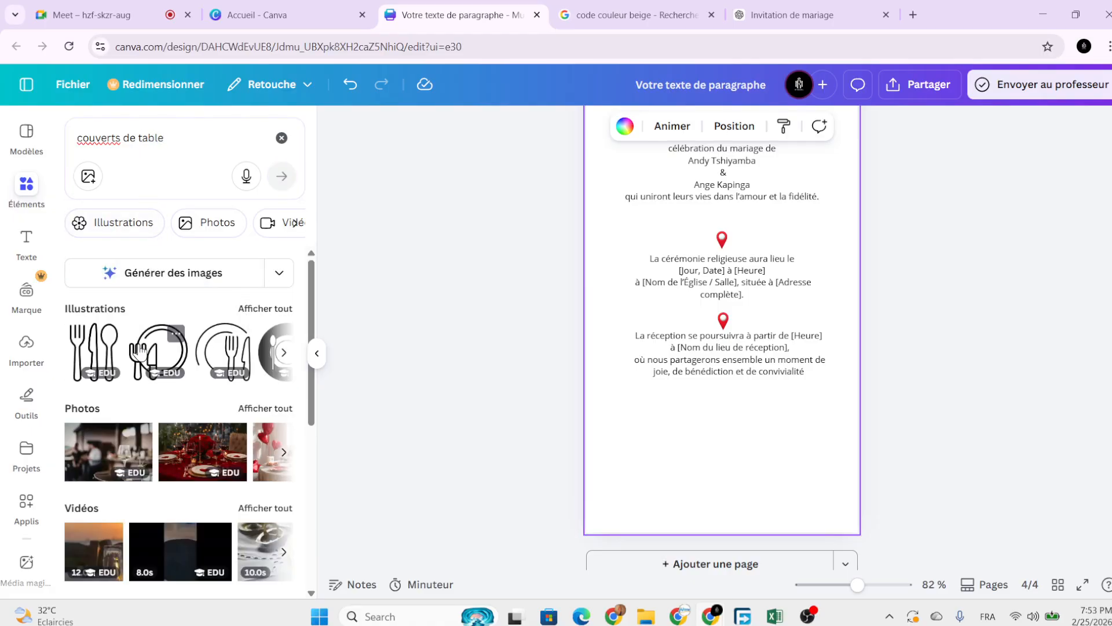
{"action": "left_click", "coordinate": [265, 308]}
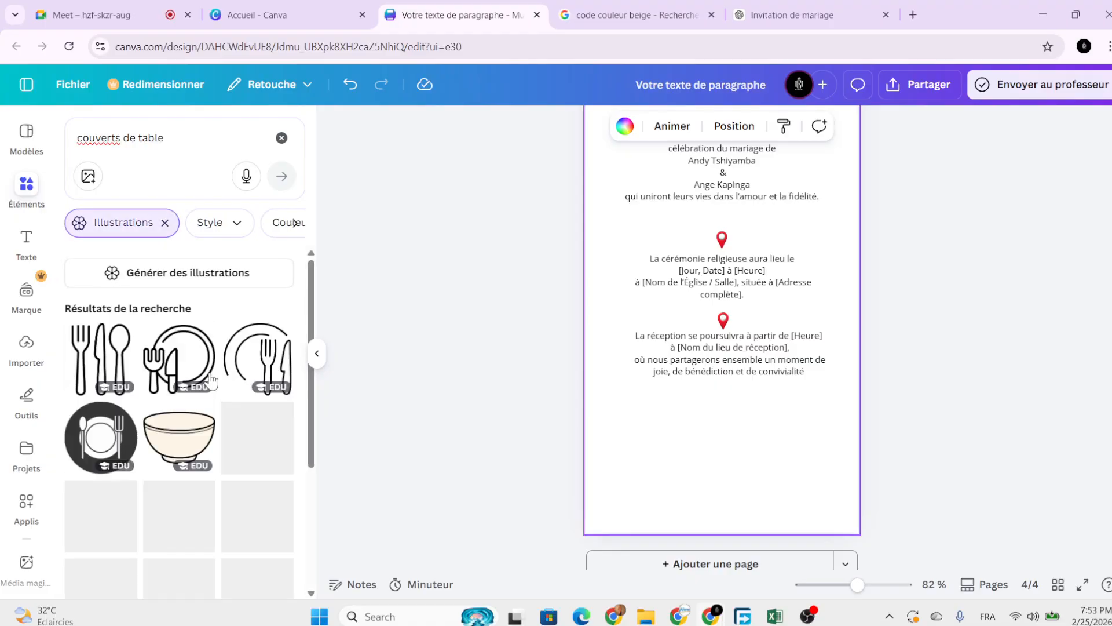
{"action": "scroll", "coordinate": [119, 370], "scroll_direction": "down", "scroll_amount": 2}
{"action": "left_click", "coordinate": [119, 371]}
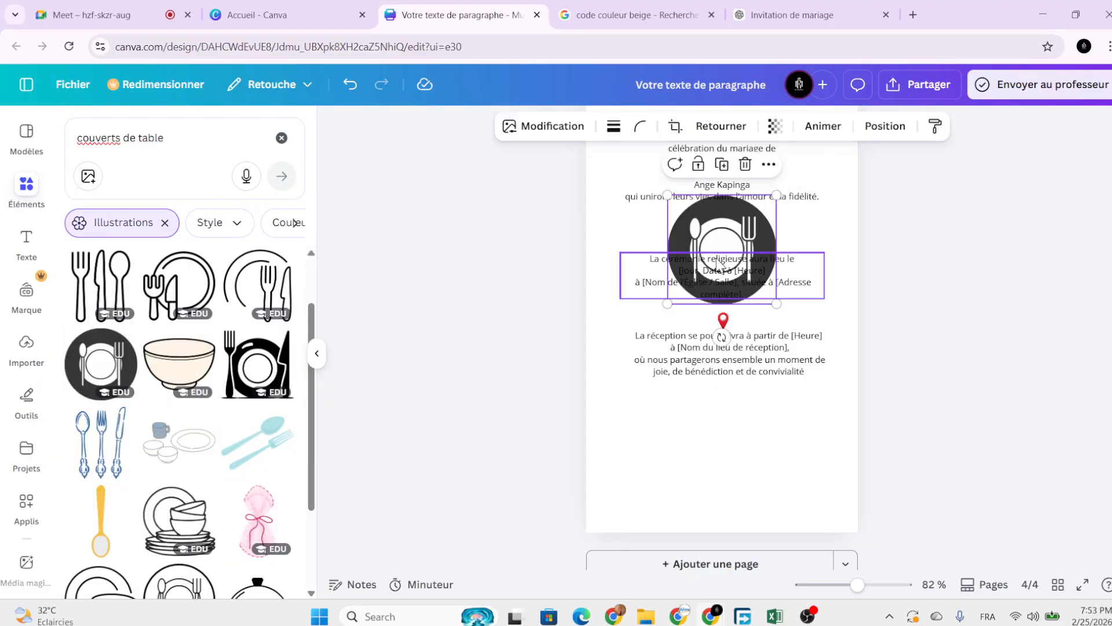
{"action": "left_click_drag", "start_coordinate": [738, 244], "coordinate": [726, 460]}
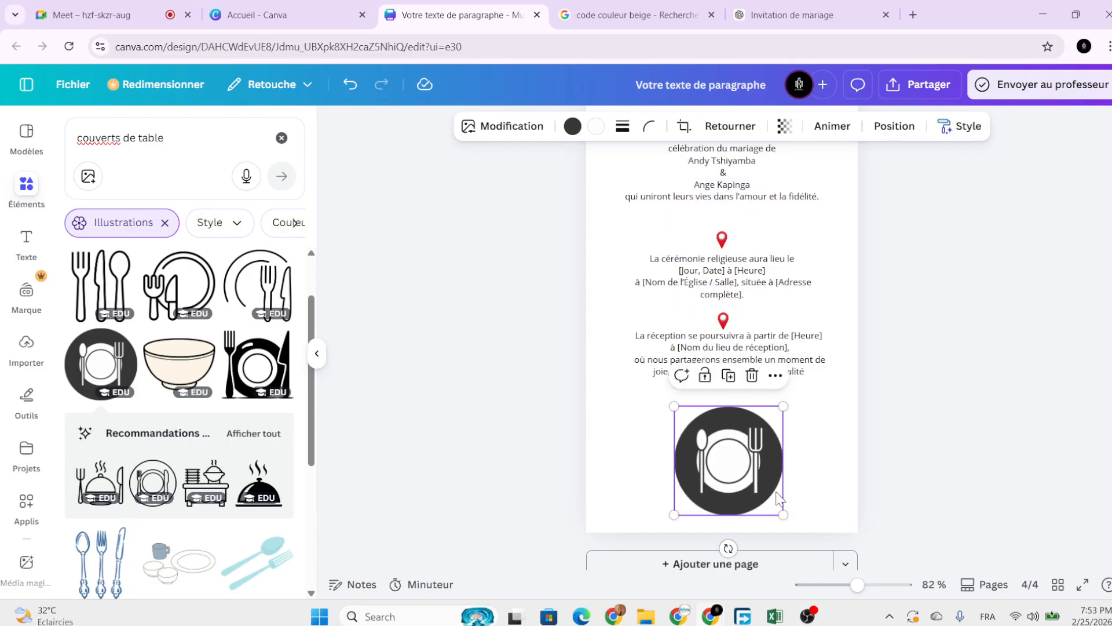
{"action": "left_click_drag", "start_coordinate": [783, 512], "coordinate": [744, 446]}
Move the title, paragraphs and pin icons upward together.
{"action": "scroll", "coordinate": [714, 317], "scroll_direction": "up", "scroll_amount": 3}
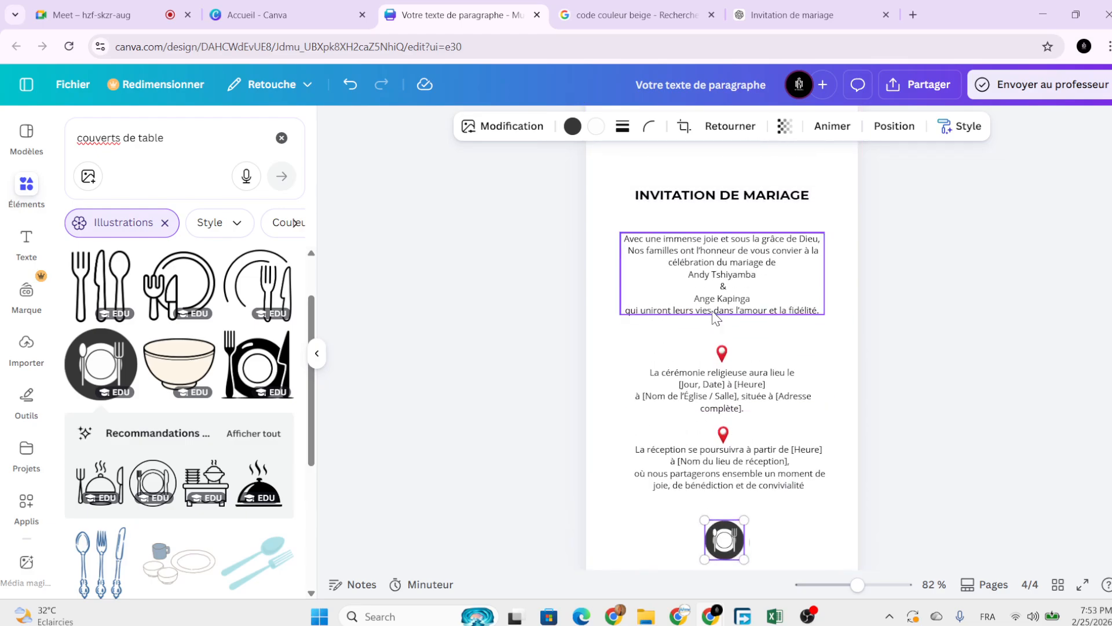
{"action": "left_click", "coordinate": [715, 318]}
{"action": "right_click", "coordinate": [708, 313]}
{"action": "left_click", "coordinate": [591, 303]}
{"action": "scroll", "coordinate": [625, 269], "scroll_direction": "up", "scroll_amount": 2}
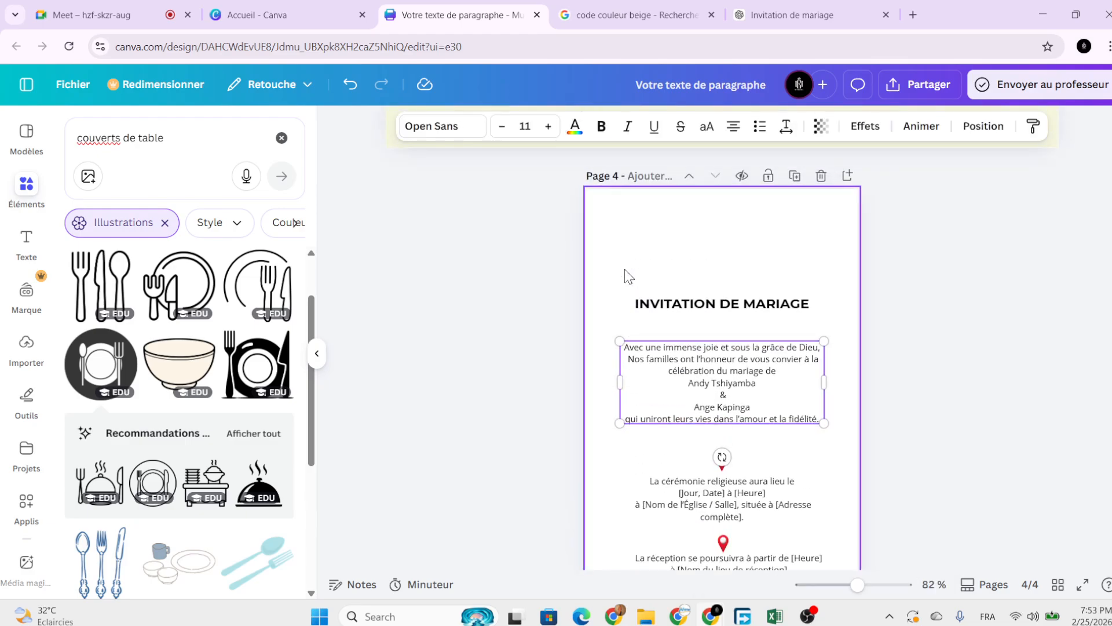
{"action": "left_click_drag", "start_coordinate": [641, 261], "coordinate": [765, 565]}
{"action": "left_click_drag", "start_coordinate": [751, 436], "coordinate": [758, 369]}
Centre the plate icon just below the reception paragraph.
{"action": "scroll", "coordinate": [736, 406], "scroll_direction": "down", "scroll_amount": 4}
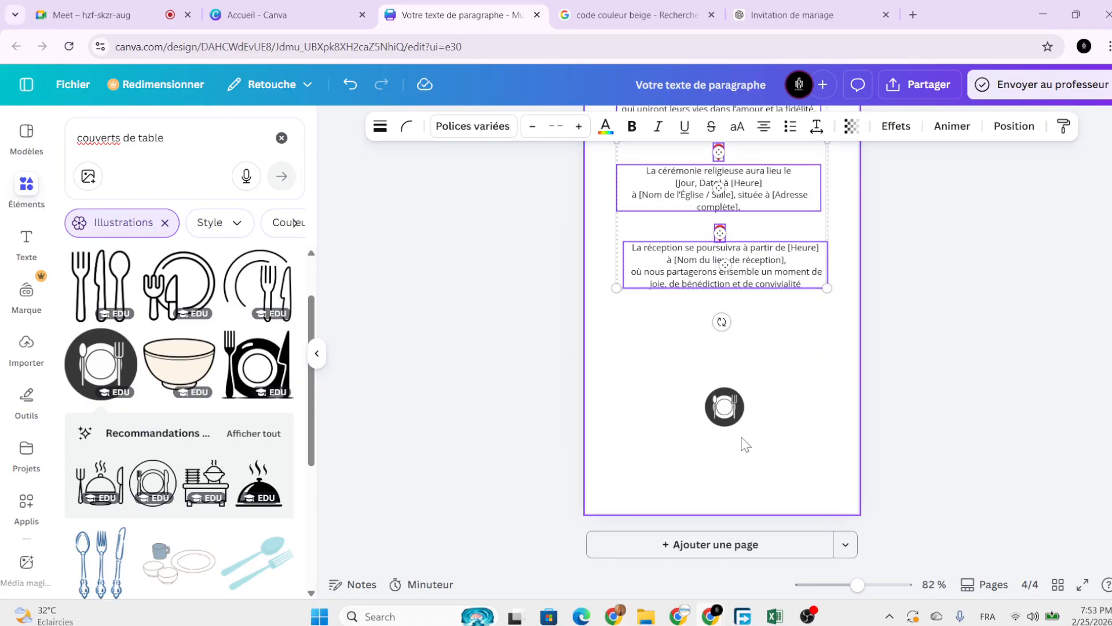
{"action": "left_click", "coordinate": [724, 399]}
{"action": "left_click_drag", "start_coordinate": [726, 418], "coordinate": [727, 340]}
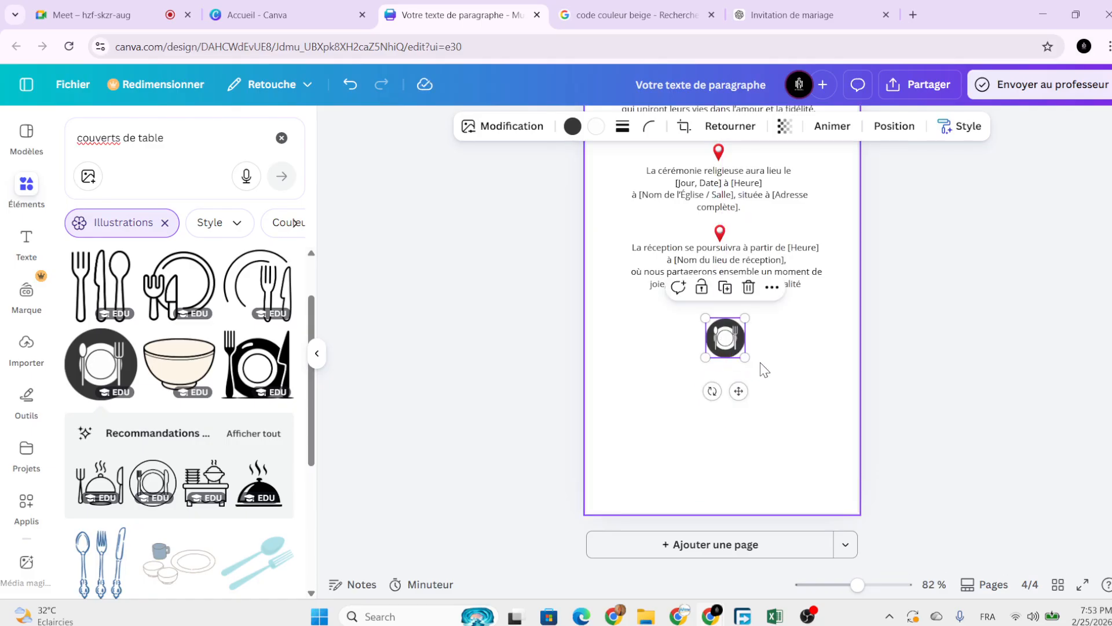
{"action": "left_click", "coordinate": [763, 367]}
{"action": "scroll", "coordinate": [721, 374], "scroll_direction": "up", "scroll_amount": 5, "text": "ctrl"}
{"action": "scroll", "coordinate": [714, 361], "scroll_direction": "down", "scroll_amount": 1, "text": "ctrl"}
{"action": "left_click", "coordinate": [724, 220]}
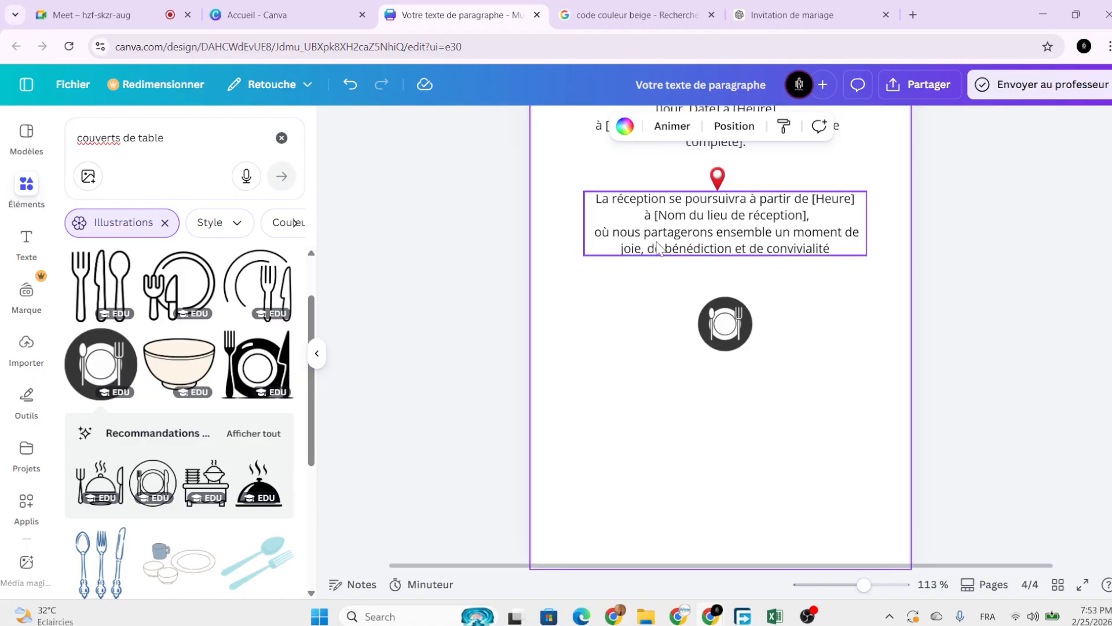
Duplicate the reception paragraph below the plate and change it to 'Table' plus a guest's first name.
{"action": "left_click", "coordinate": [735, 159]}
{"action": "left_click_drag", "start_coordinate": [766, 237], "coordinate": [759, 383]}
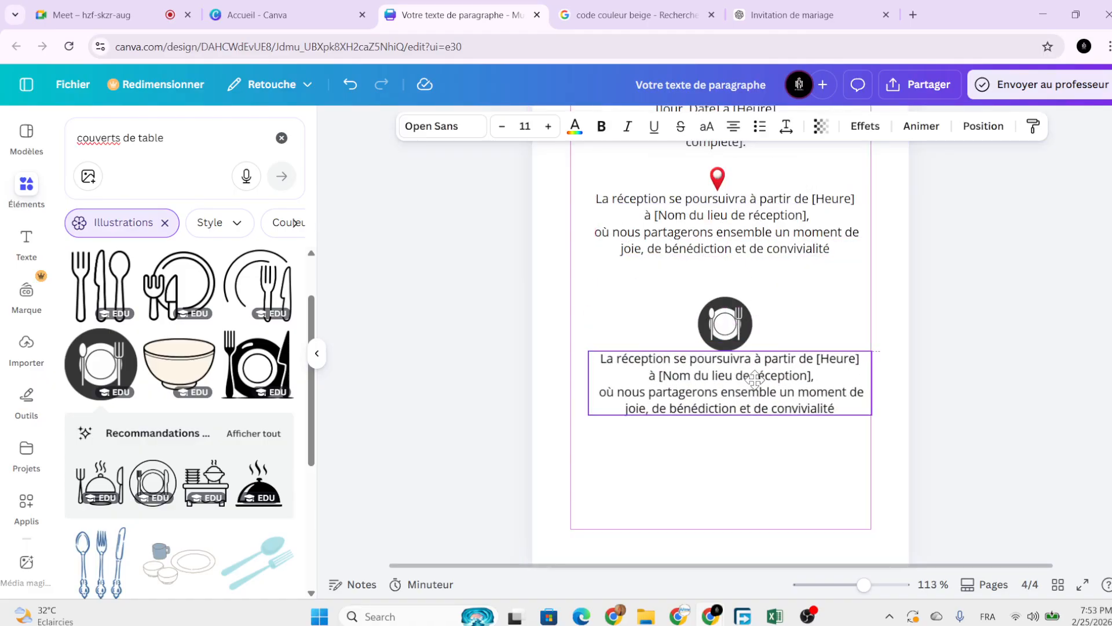
{"action": "double_click", "coordinate": [760, 383]}
{"action": "key", "text": "Caps_Lock"}
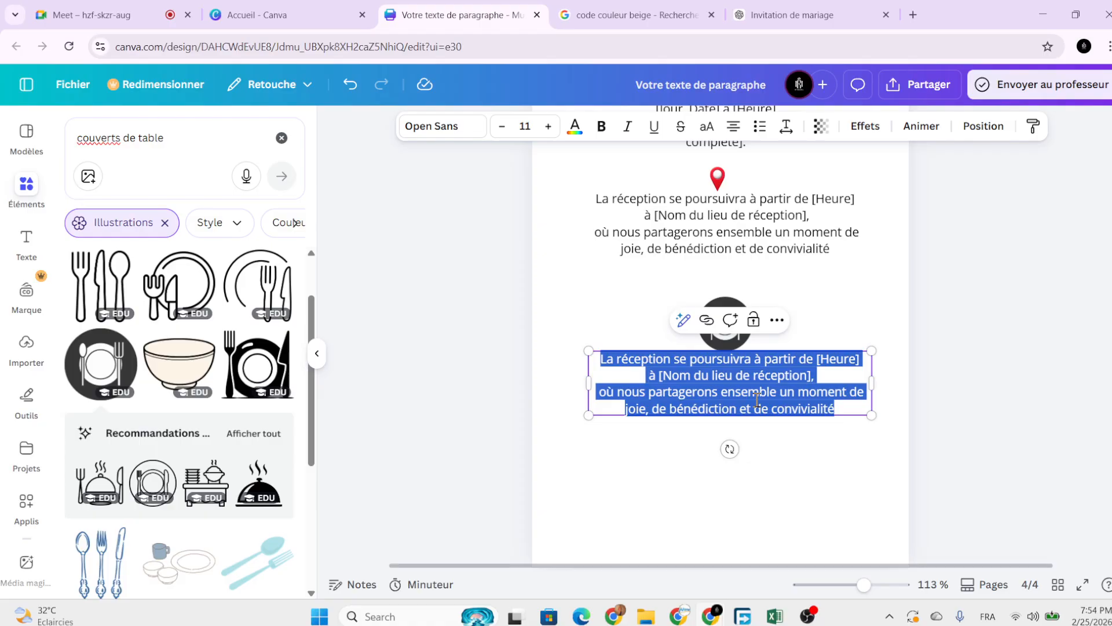
{"action": "key", "text": "BackSpace"}
{"action": "type", "text": "T"}
{"action": "key", "text": "Caps_Lock"}
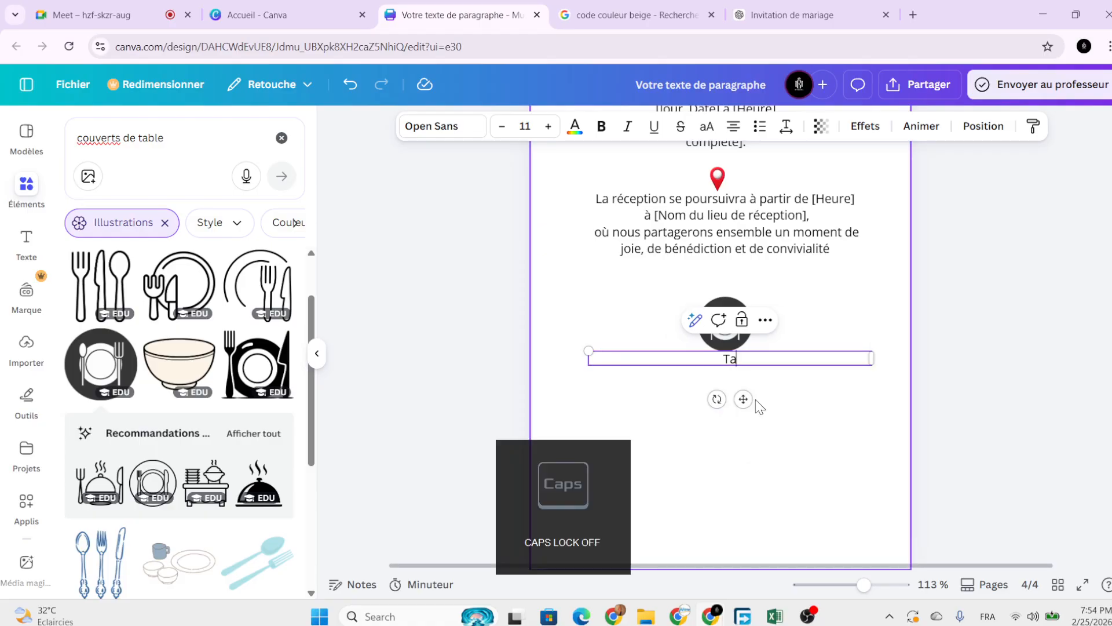
{"action": "type", "text": "ableu"}
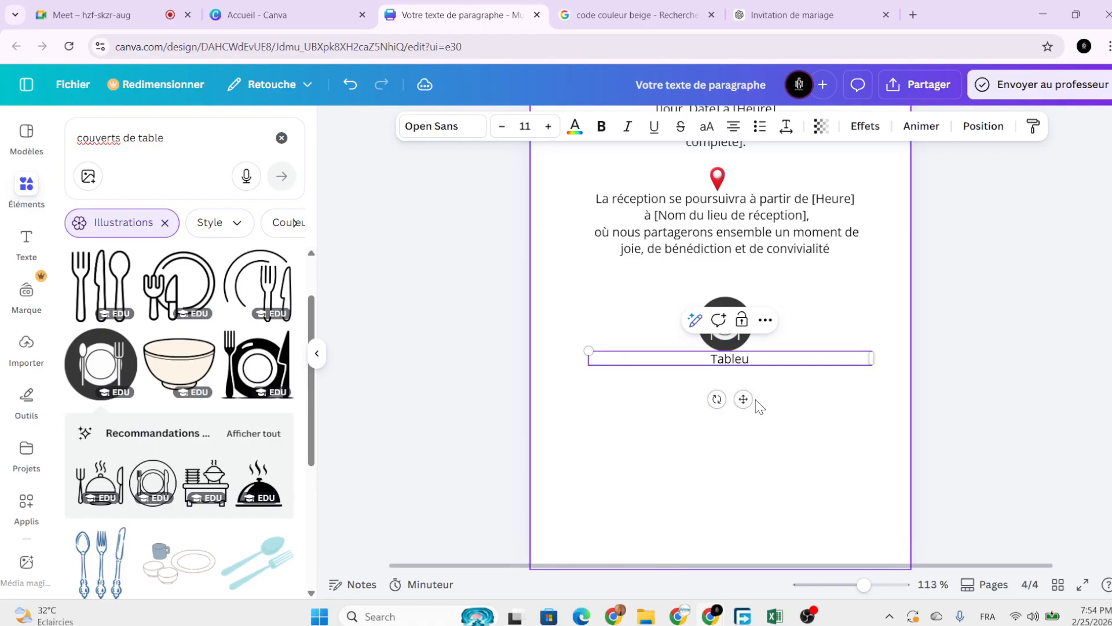
{"action": "key", "text": "Caps_Lock"}
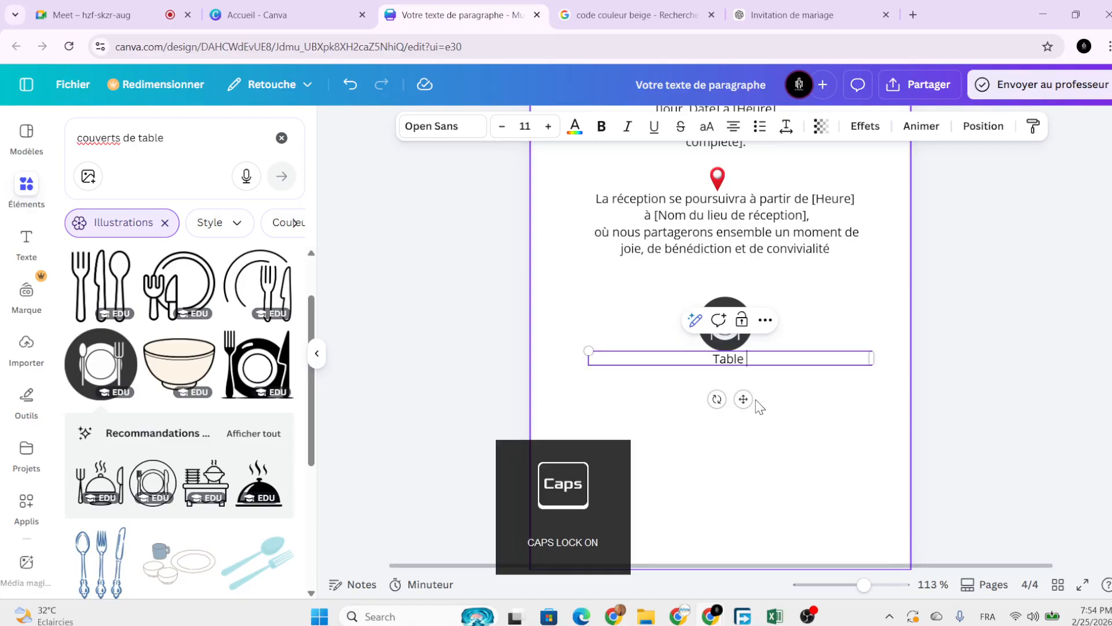
{"action": "type", "text": "M"}
{"action": "key", "text": "Caps_Lock"}
{"action": "type", "text": "atth"}
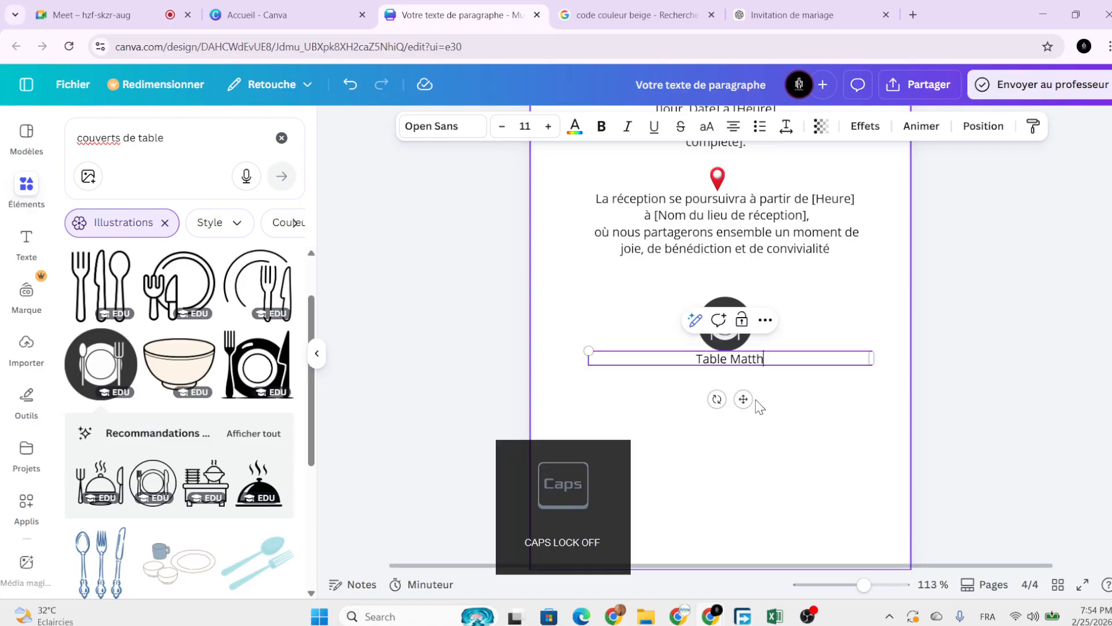
{"action": "type", "text": "ieu"}
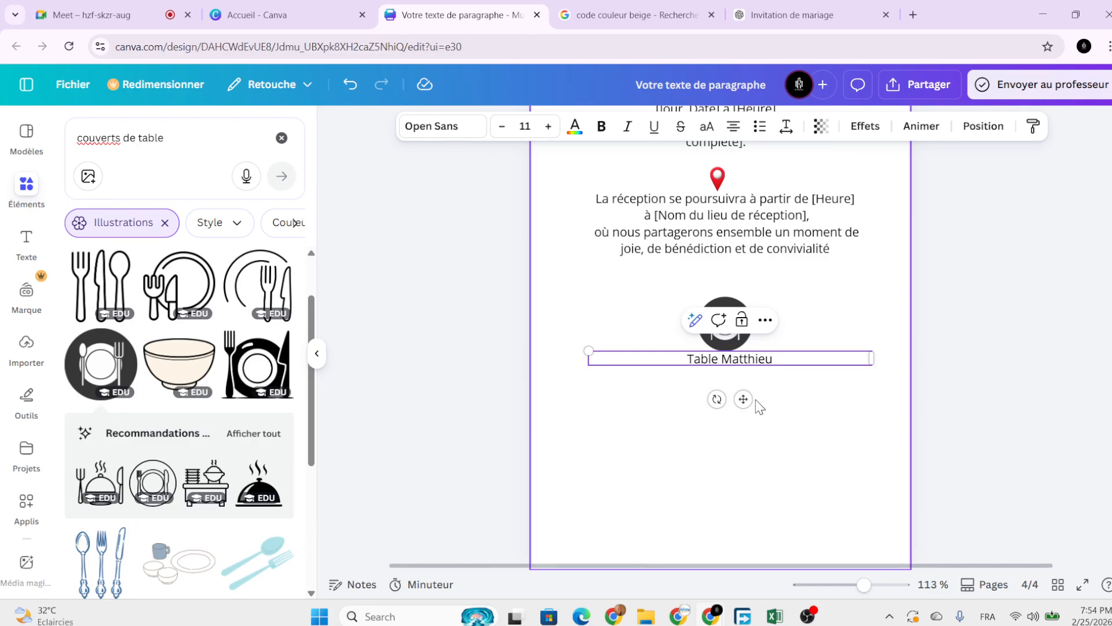
Narrow the table-name box and centre it under the plate icon.
{"action": "left_click_drag", "start_coordinate": [879, 358], "coordinate": [735, 410]}
{"action": "left_click", "coordinate": [794, 406]}
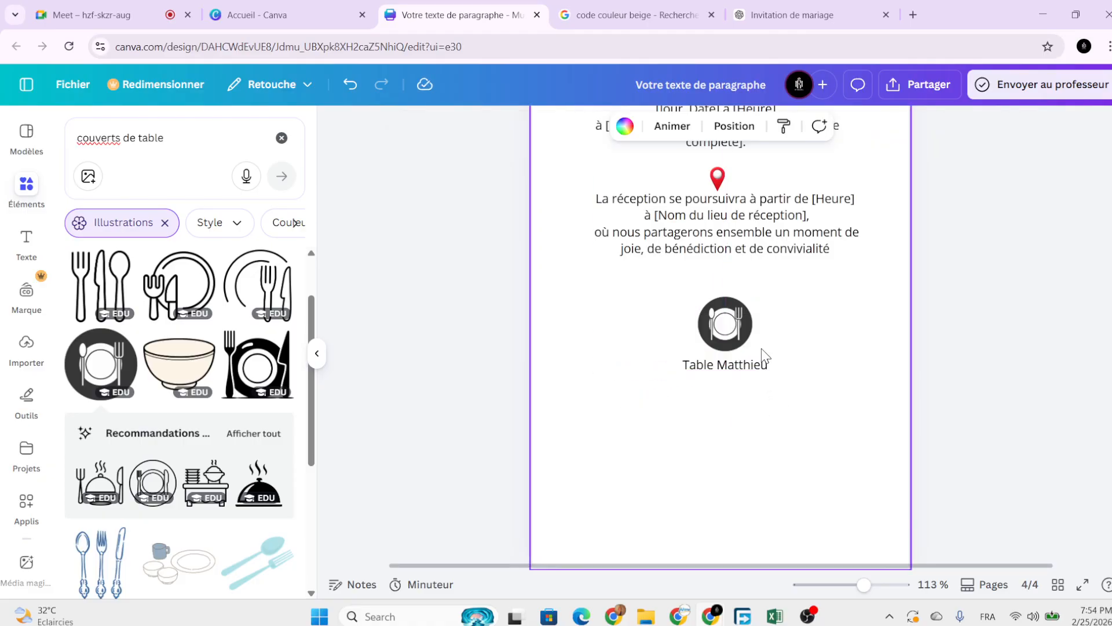
{"action": "scroll", "coordinate": [722, 403], "scroll_direction": "down", "scroll_amount": 1, "text": "ctrl"}
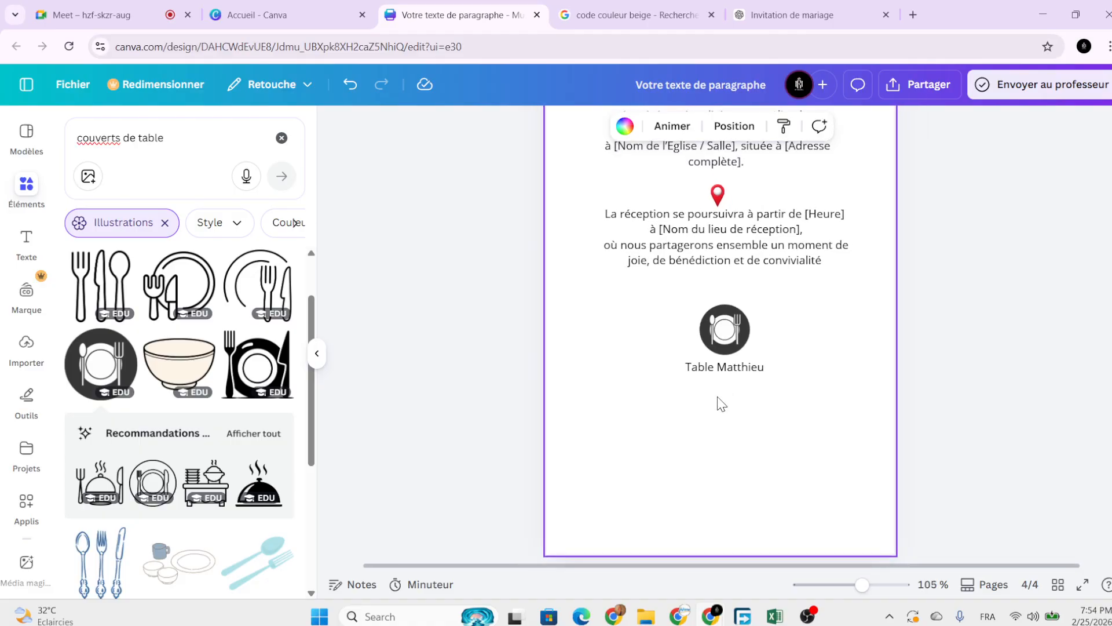
{"action": "scroll", "coordinate": [721, 408], "scroll_direction": "down", "scroll_amount": 3, "text": "ctrl"}
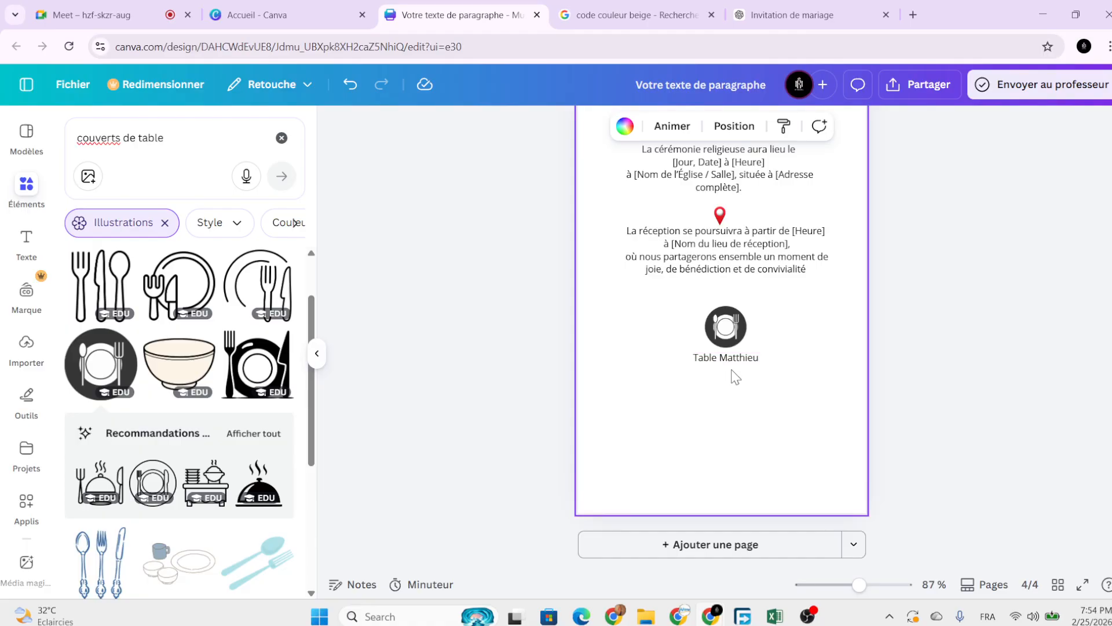
Copy the reception paragraph below the table caption and retype it as 'Dress code'.
{"action": "left_click_drag", "start_coordinate": [739, 401], "coordinate": [754, 318]}
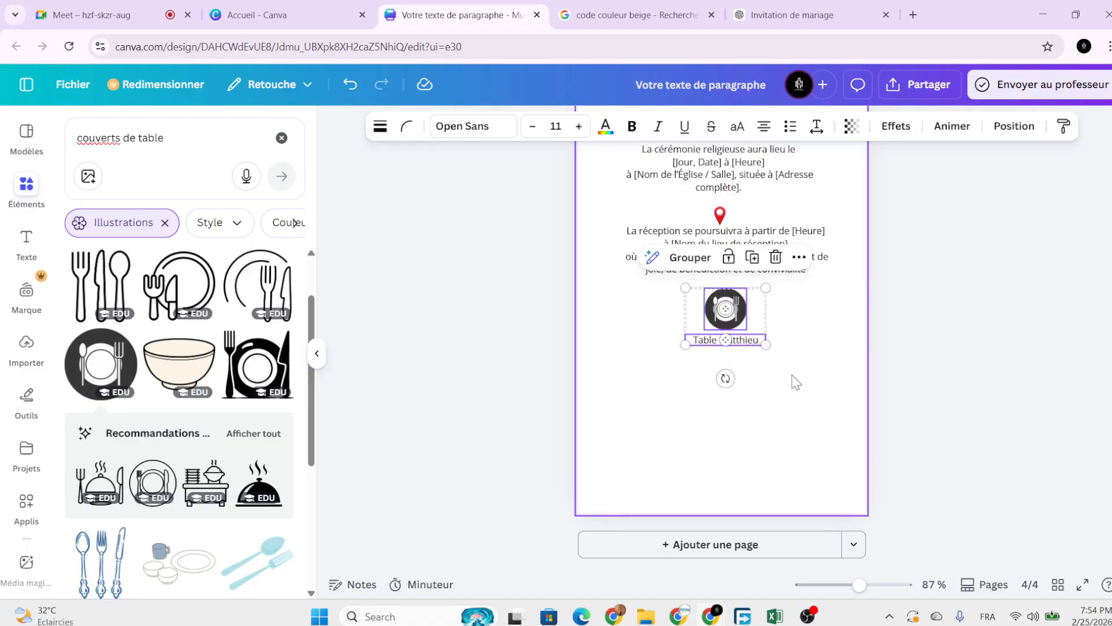
{"action": "left_click", "coordinate": [796, 382]}
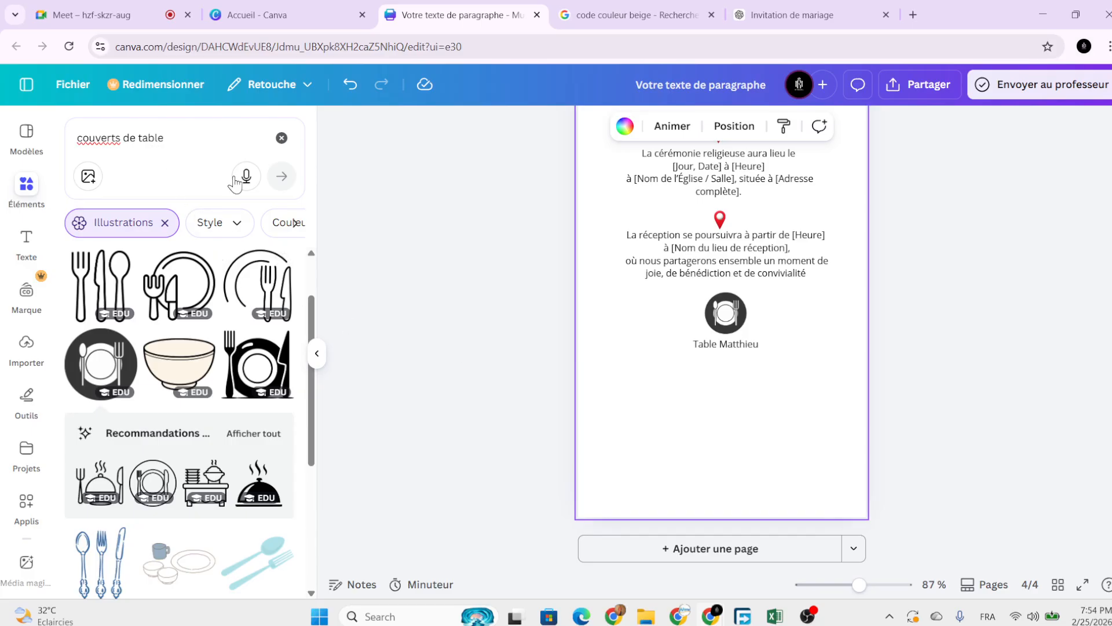
{"action": "left_click", "coordinate": [742, 243]}
{"action": "left_click_drag", "start_coordinate": [742, 244], "coordinate": [744, 383]}
{"action": "double_click", "coordinate": [744, 383]}
{"action": "key", "text": "Caps_Lock"}
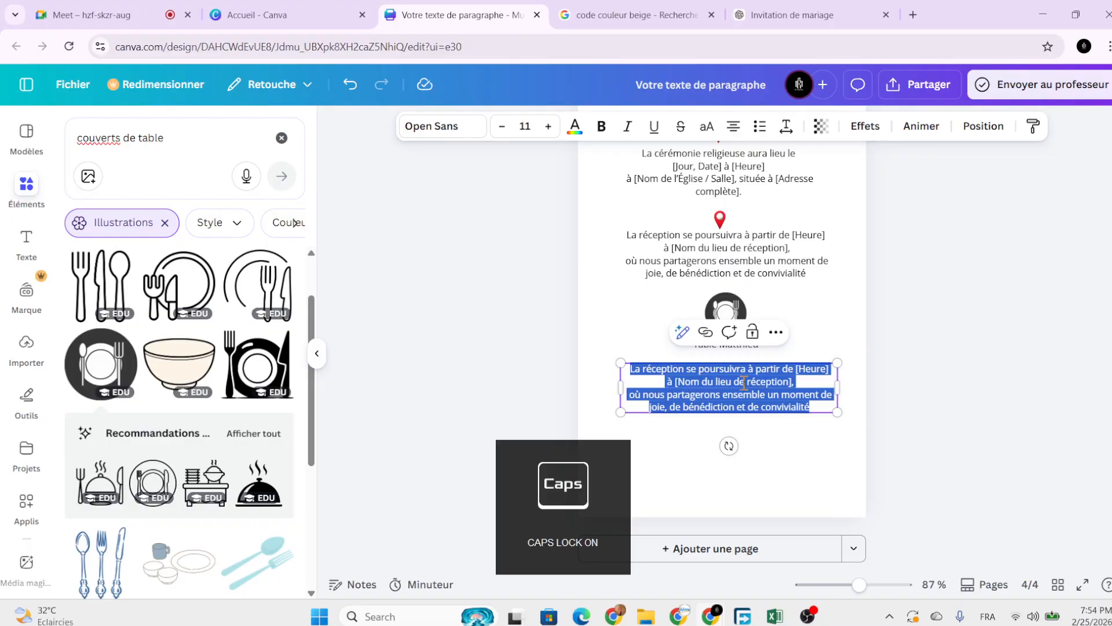
{"action": "type", "text": "D"}
{"action": "key", "text": "Caps_Lock"}
{"action": "type", "text": "ress"}
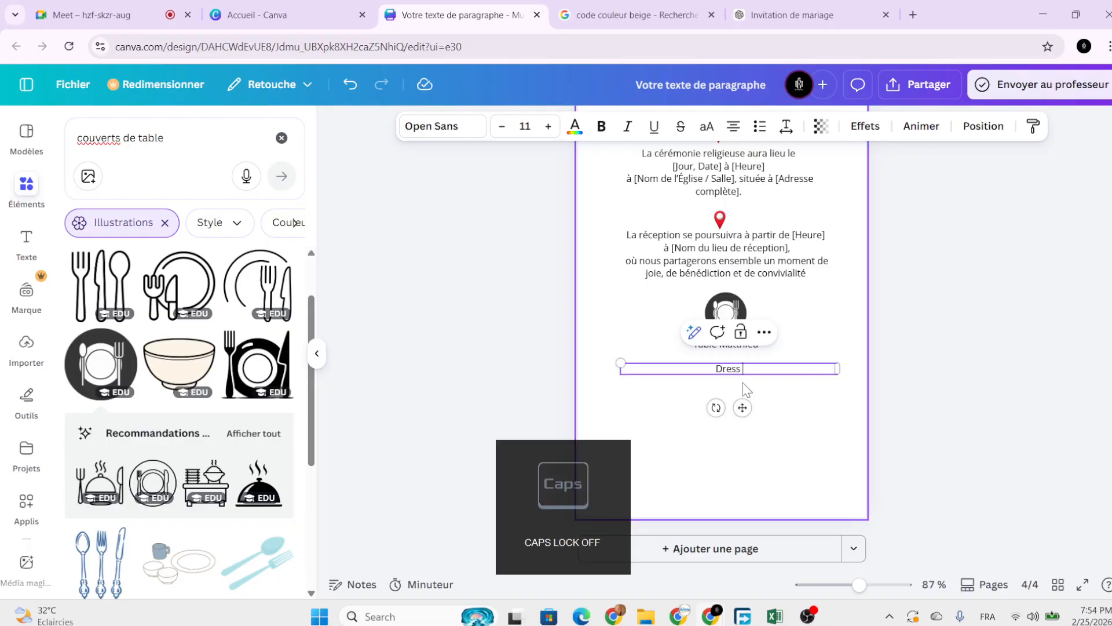
{"action": "type", "text": " code"}
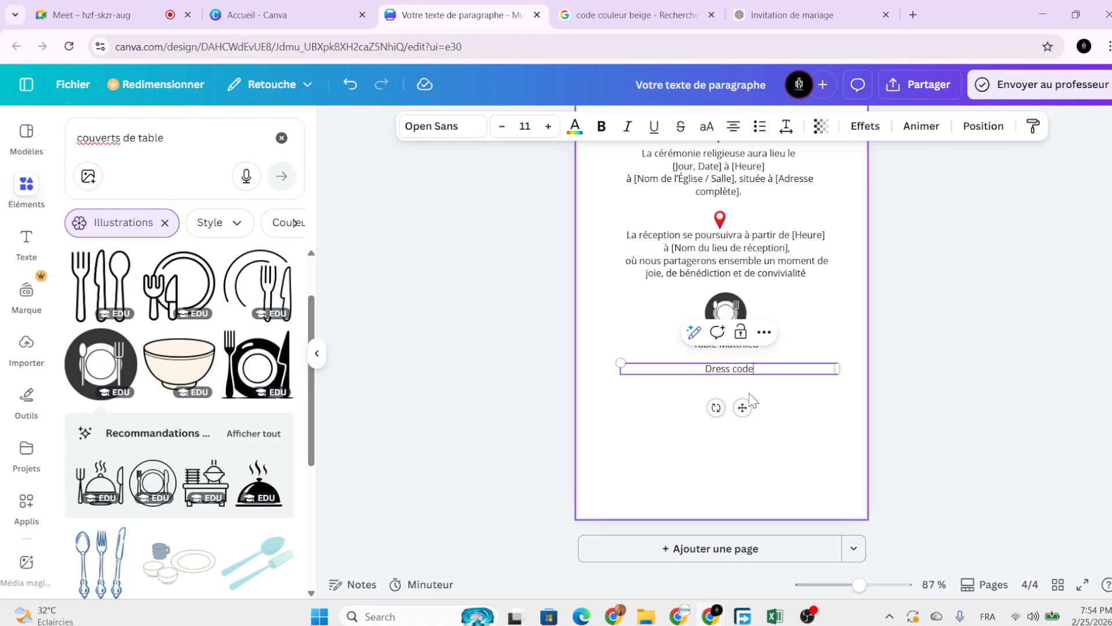
Make the narrowed 'Dress code' heading bold at 17.4 pt and centre it.
{"action": "left_click_drag", "start_coordinate": [838, 371], "coordinate": [733, 415]}
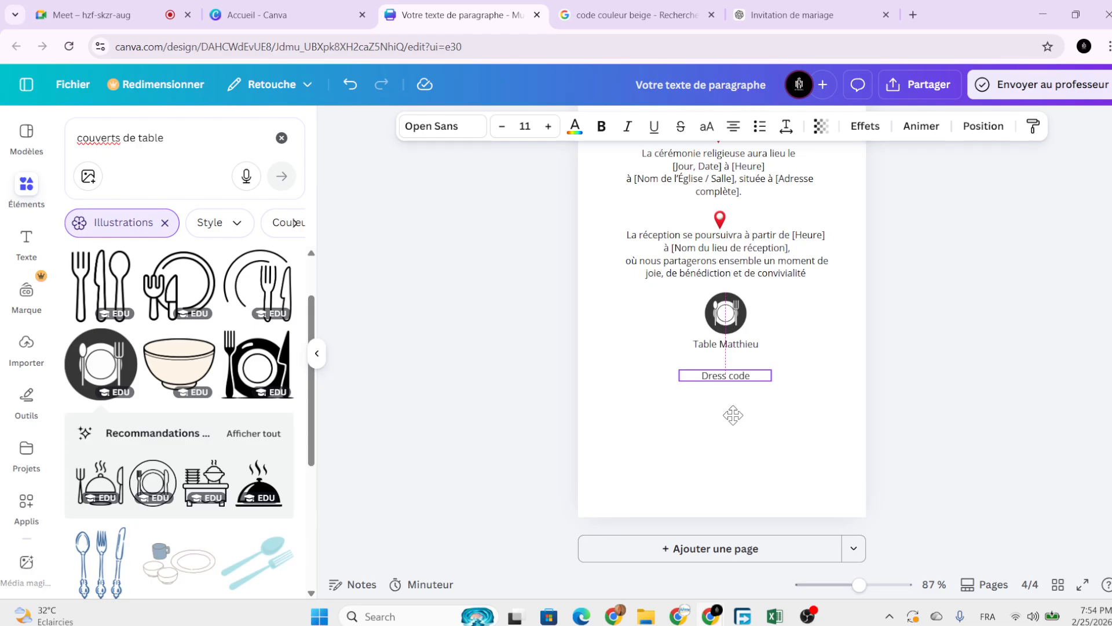
{"action": "left_click", "coordinate": [644, 368]}
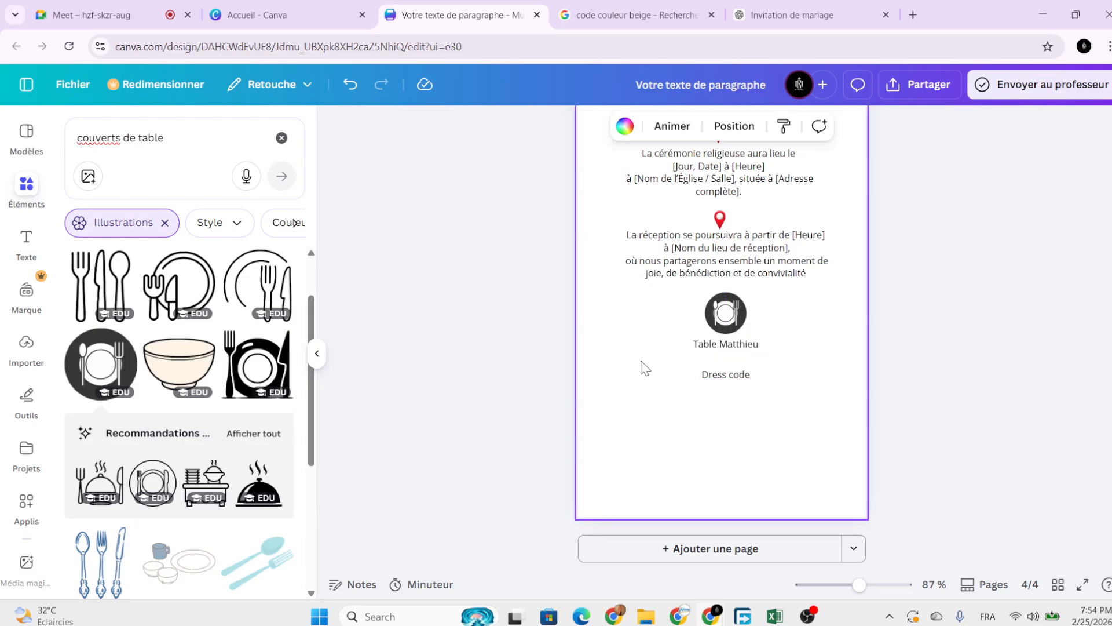
{"action": "left_click", "coordinate": [703, 377]}
{"action": "left_click", "coordinate": [601, 126]}
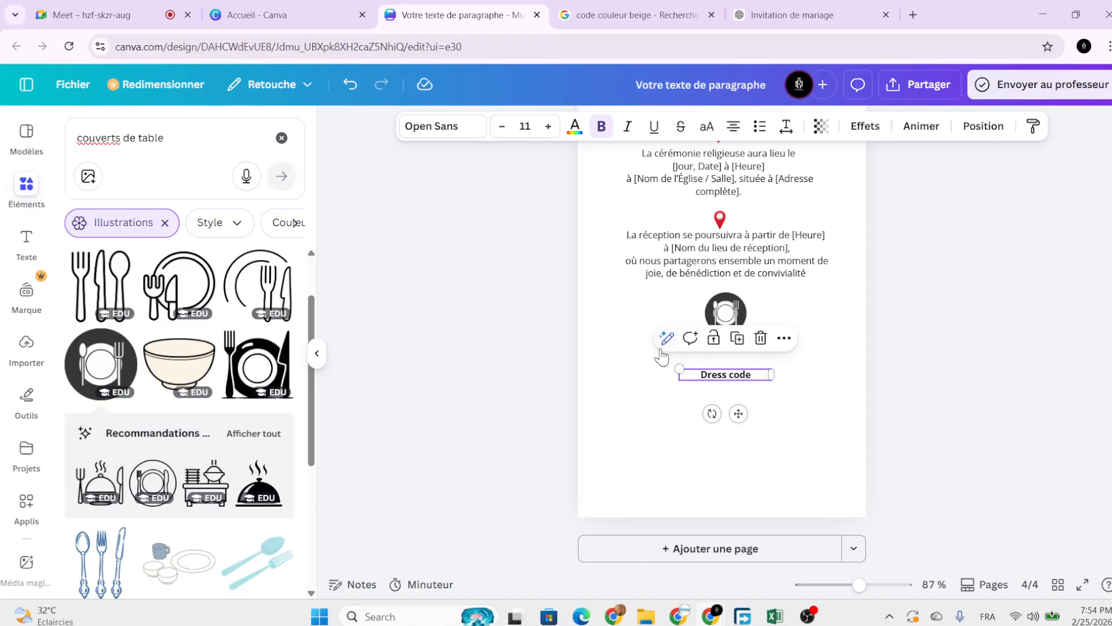
{"action": "left_click_drag", "start_coordinate": [679, 367], "coordinate": [629, 336]}
{"action": "left_click_drag", "start_coordinate": [711, 415], "coordinate": [732, 421]}
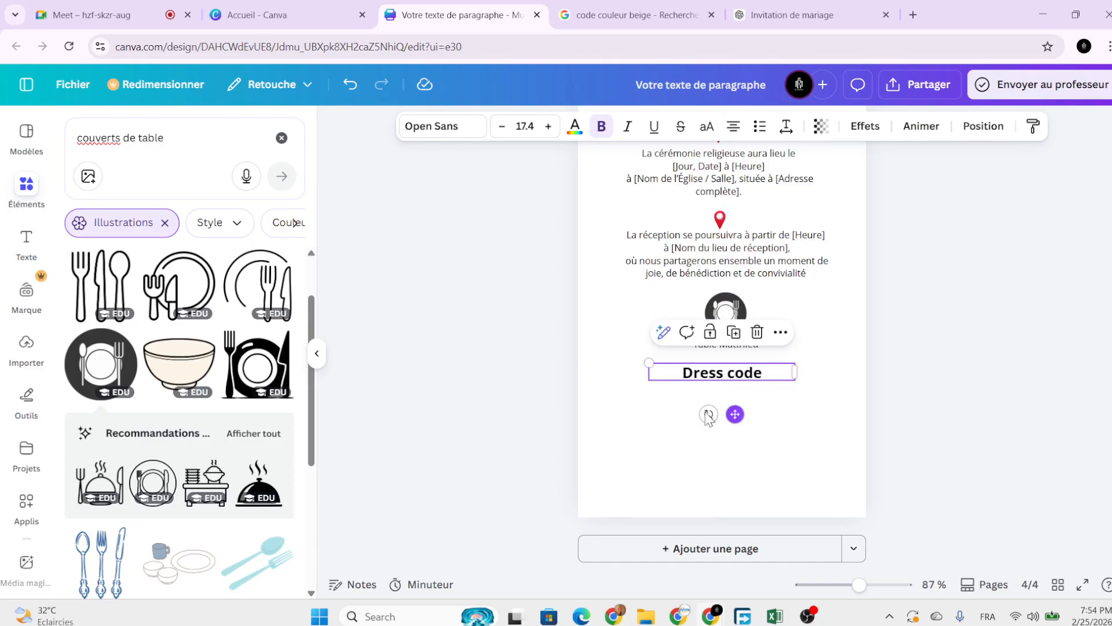
{"action": "left_click", "coordinate": [282, 139]}
{"action": "left_click", "coordinate": [200, 146]}
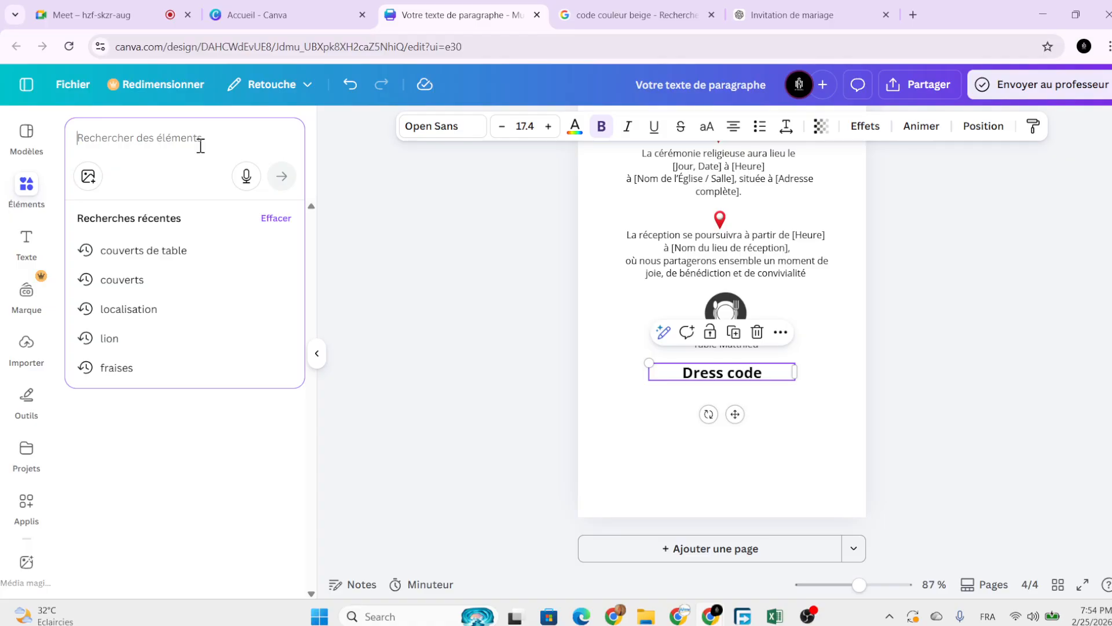
Search Elements for 'personne habillée en orange'.
{"action": "type", "text": "person"}
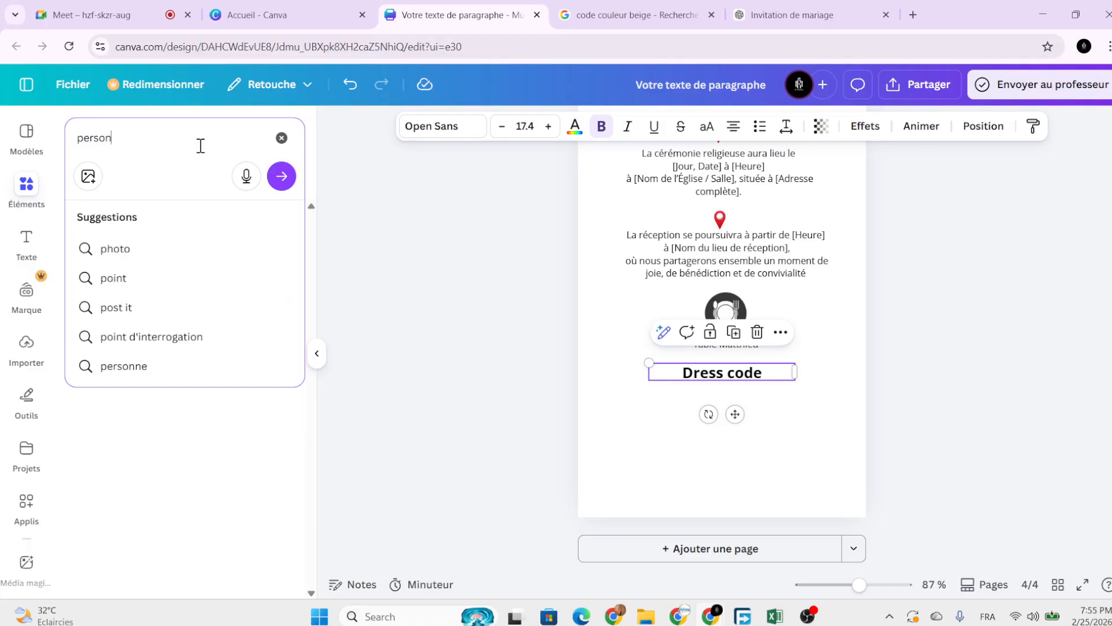
{"action": "type", "text": "ne en orange"}
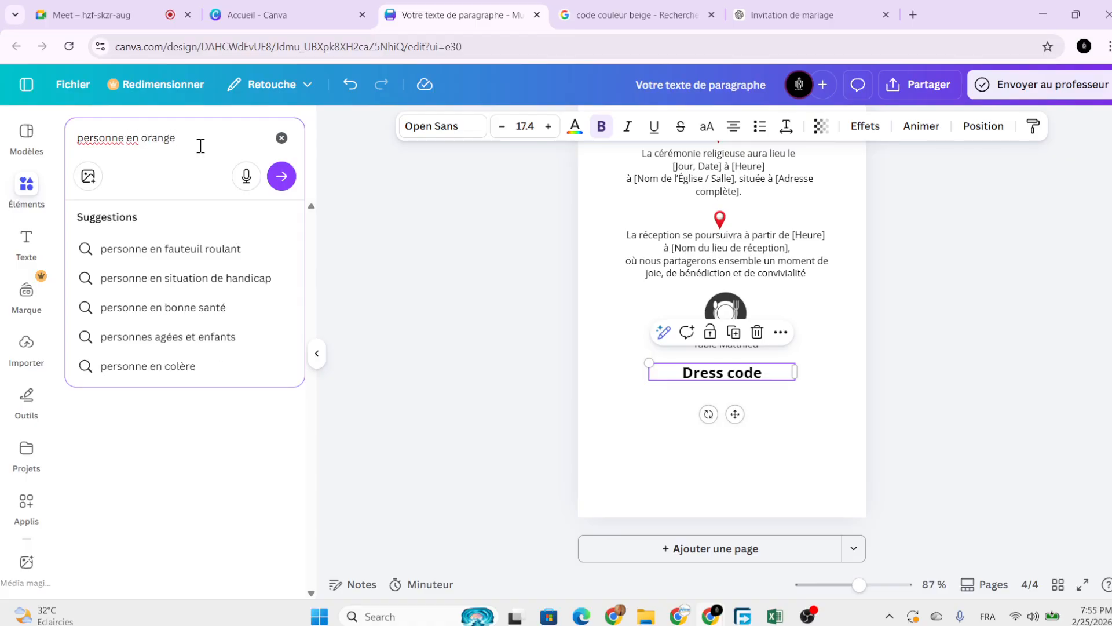
{"action": "key", "text": "Return"}
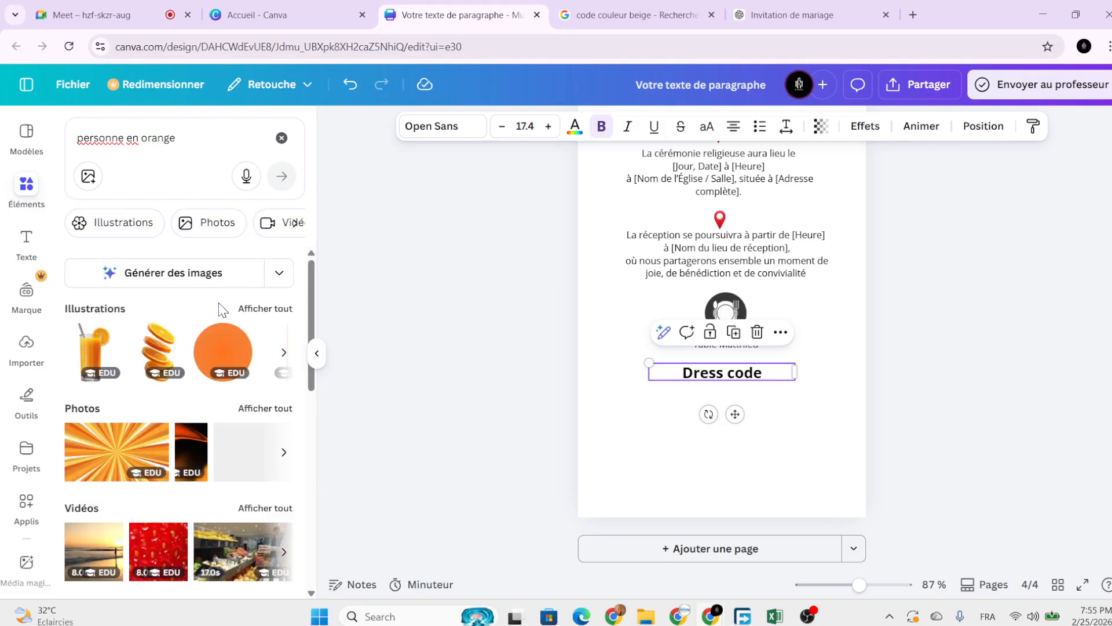
{"action": "left_click", "coordinate": [137, 137]}
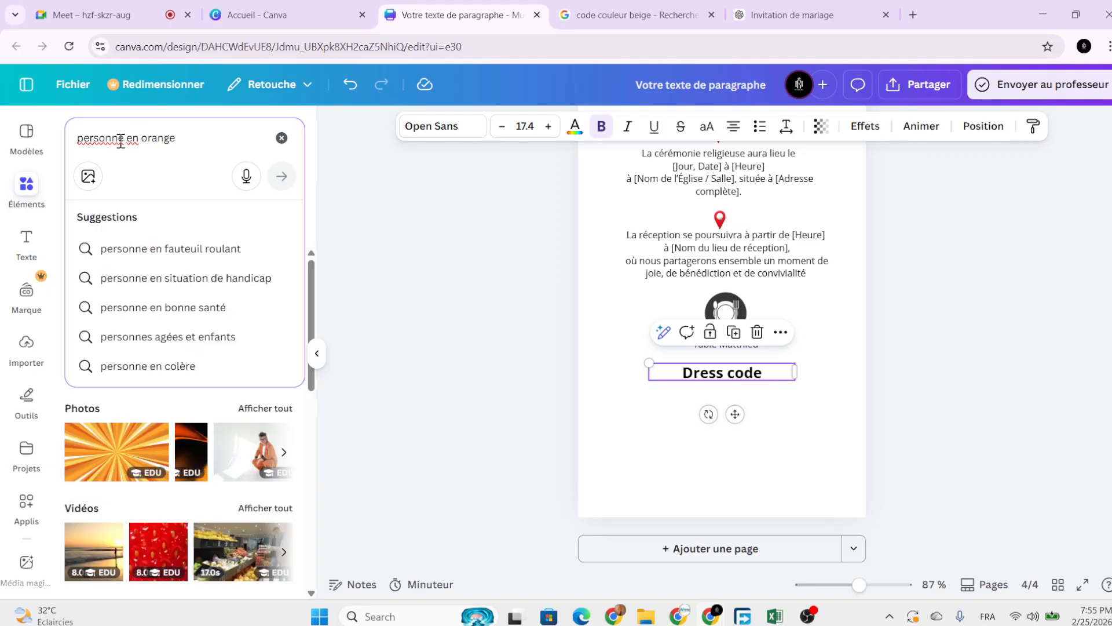
{"action": "type", "text": "habillée "}
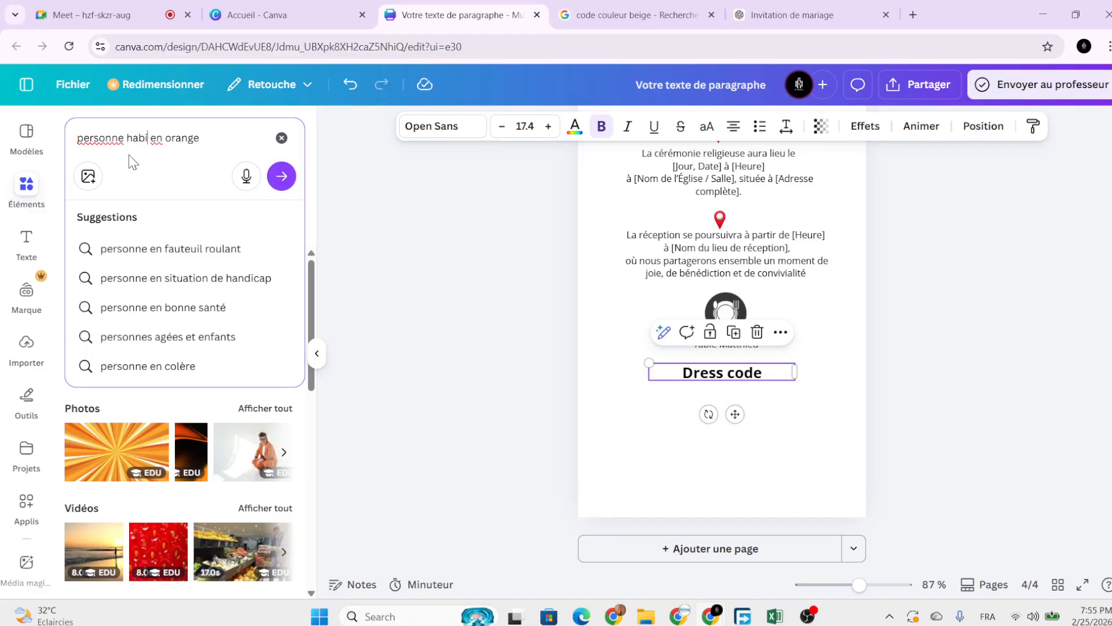
{"action": "type", "text": "e"}
{"action": "key", "text": "Return"}
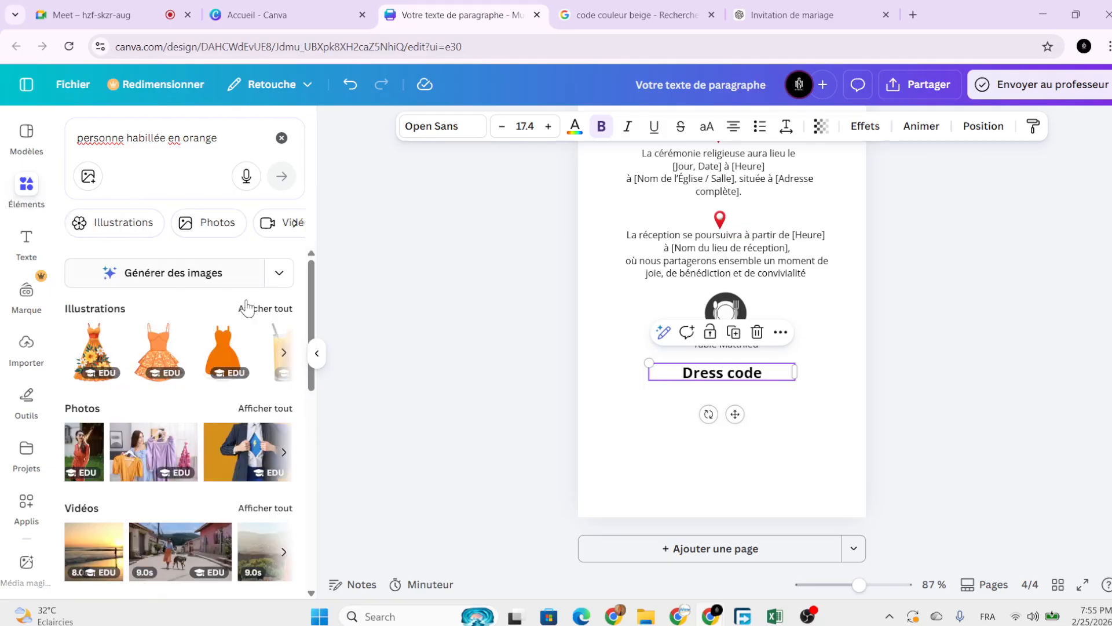
Add the orange-gown photo from the Photos results and shrink it beneath the Dress code heading.
{"action": "left_click", "coordinate": [271, 409]}
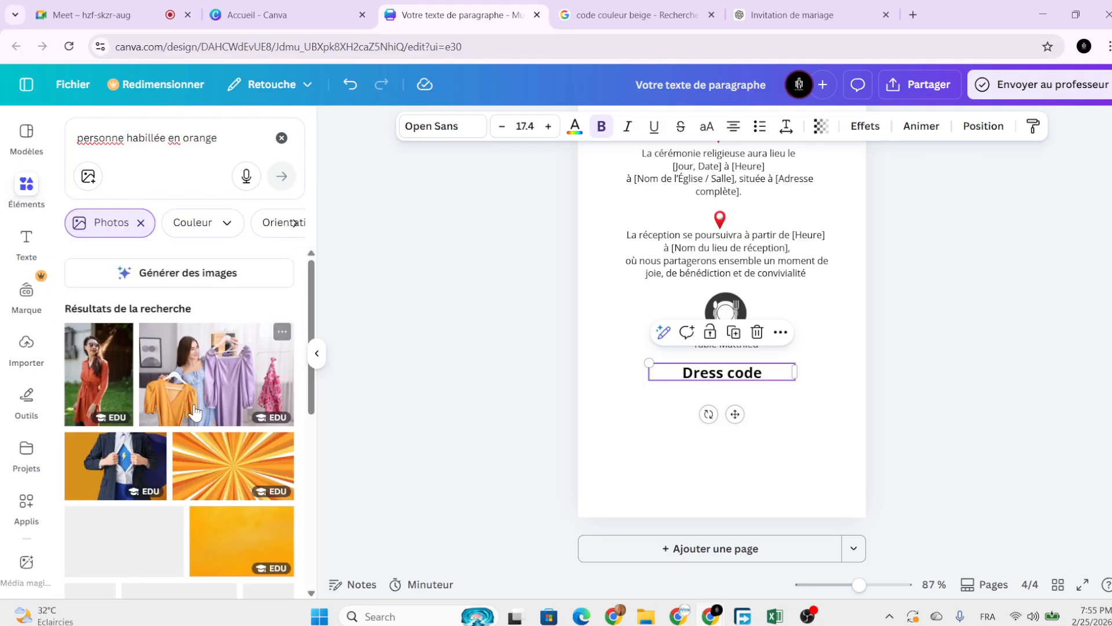
{"action": "scroll", "coordinate": [194, 454], "scroll_direction": "down", "scroll_amount": 3}
{"action": "scroll", "coordinate": [194, 455], "scroll_direction": "down", "scroll_amount": 5}
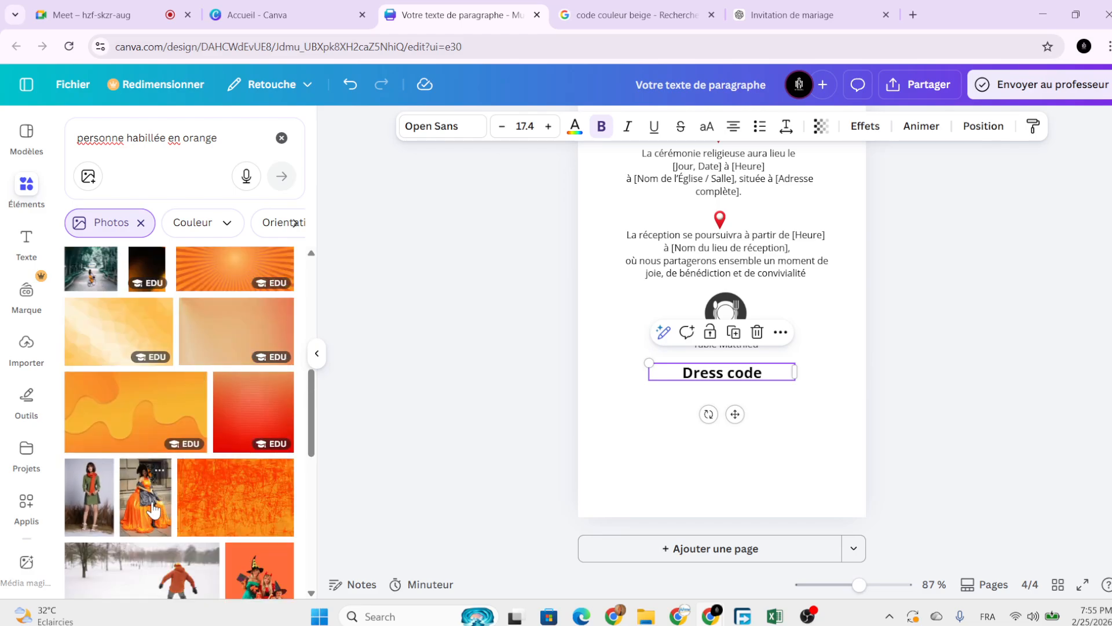
{"action": "left_click", "coordinate": [154, 510]}
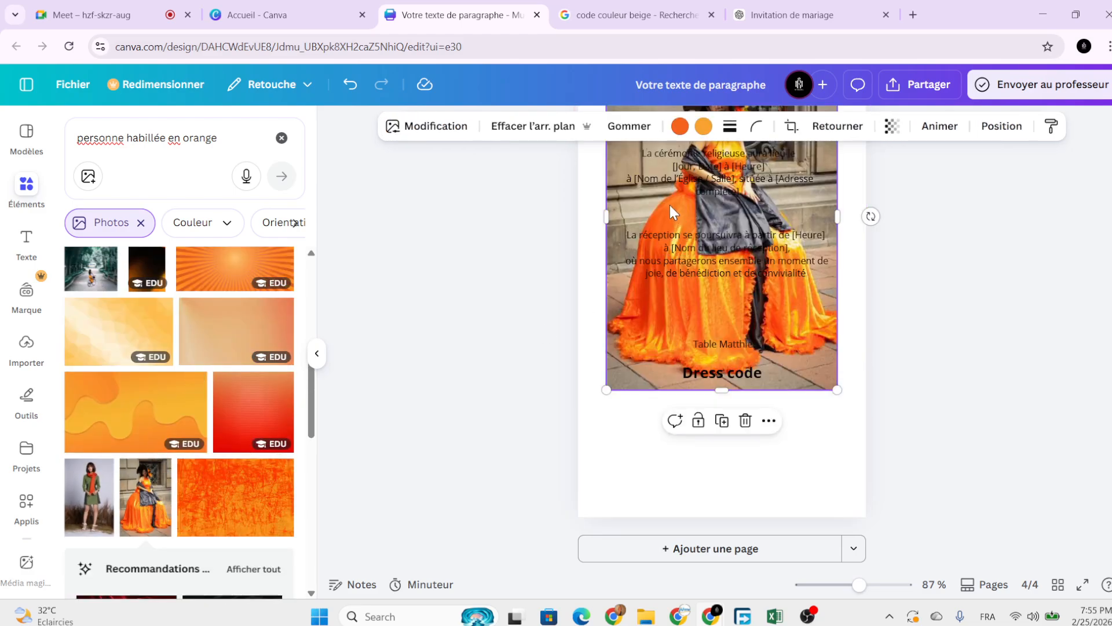
{"action": "left_click_drag", "start_coordinate": [670, 205], "coordinate": [649, 408]}
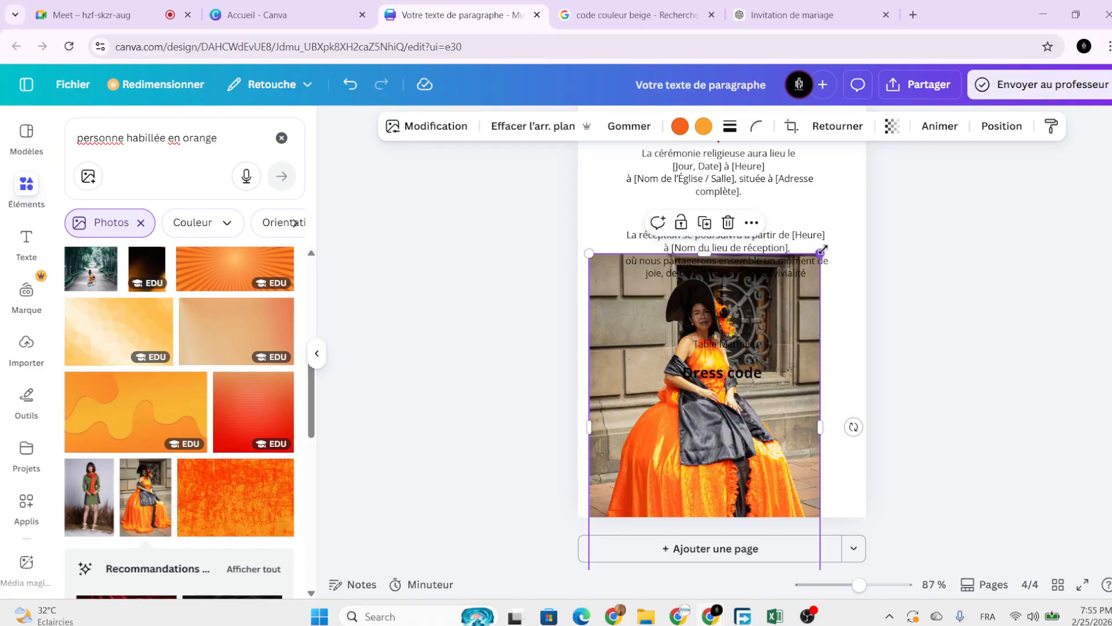
{"action": "left_click_drag", "start_coordinate": [821, 251], "coordinate": [662, 390]}
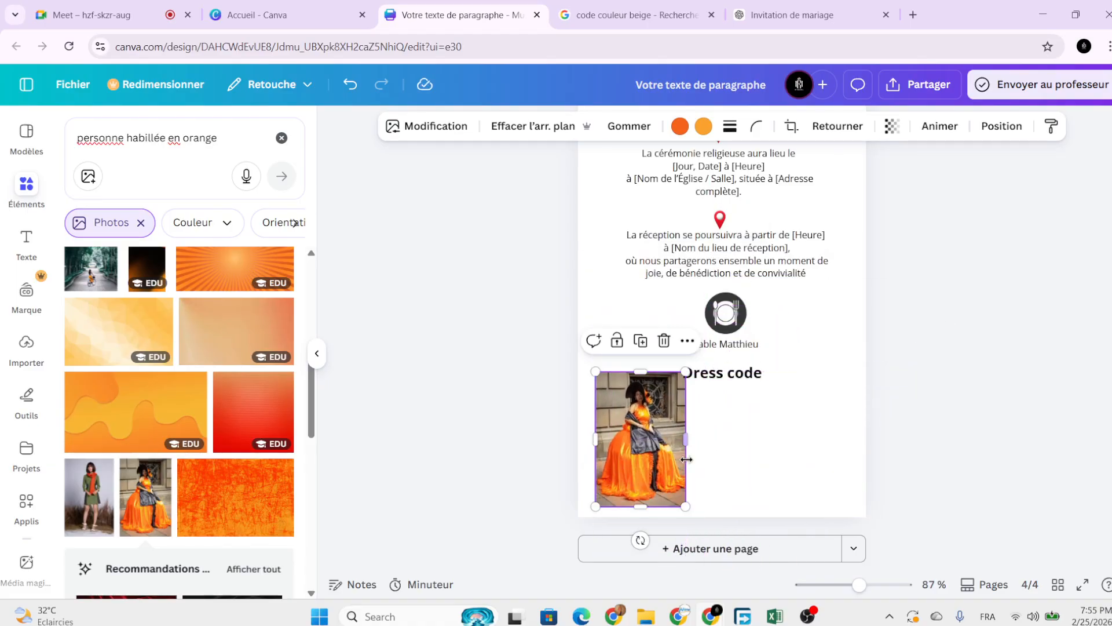
{"action": "left_click_drag", "start_coordinate": [686, 506], "coordinate": [646, 434]}
{"action": "left_click", "coordinate": [687, 436]}
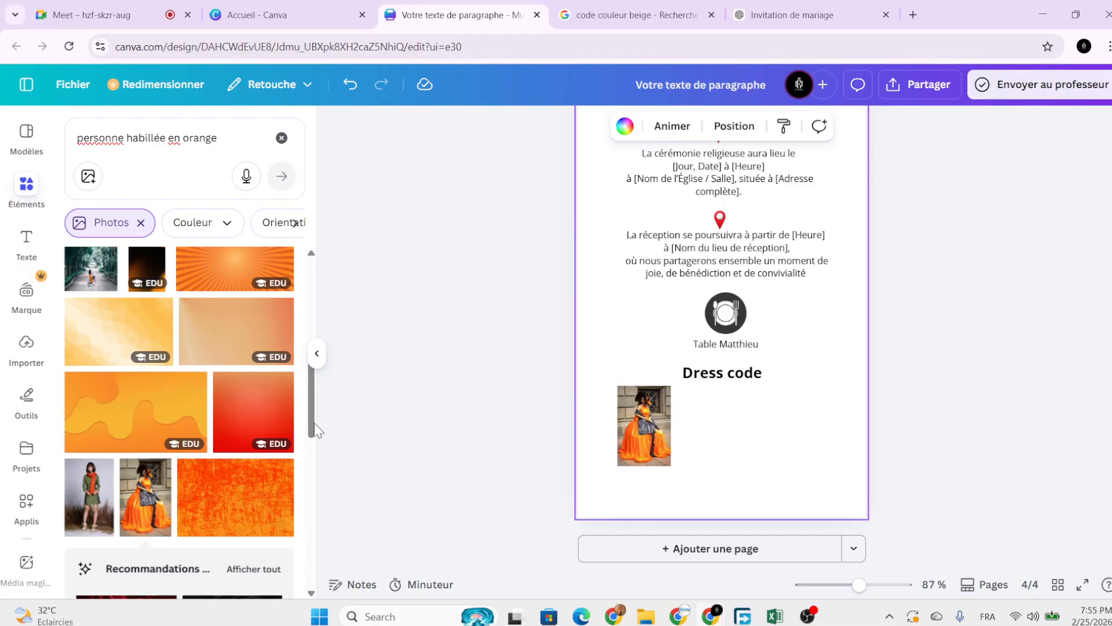
{"action": "scroll", "coordinate": [199, 467], "scroll_direction": "down", "scroll_amount": 4}
{"action": "scroll", "coordinate": [172, 513], "scroll_direction": "down", "scroll_amount": 5}
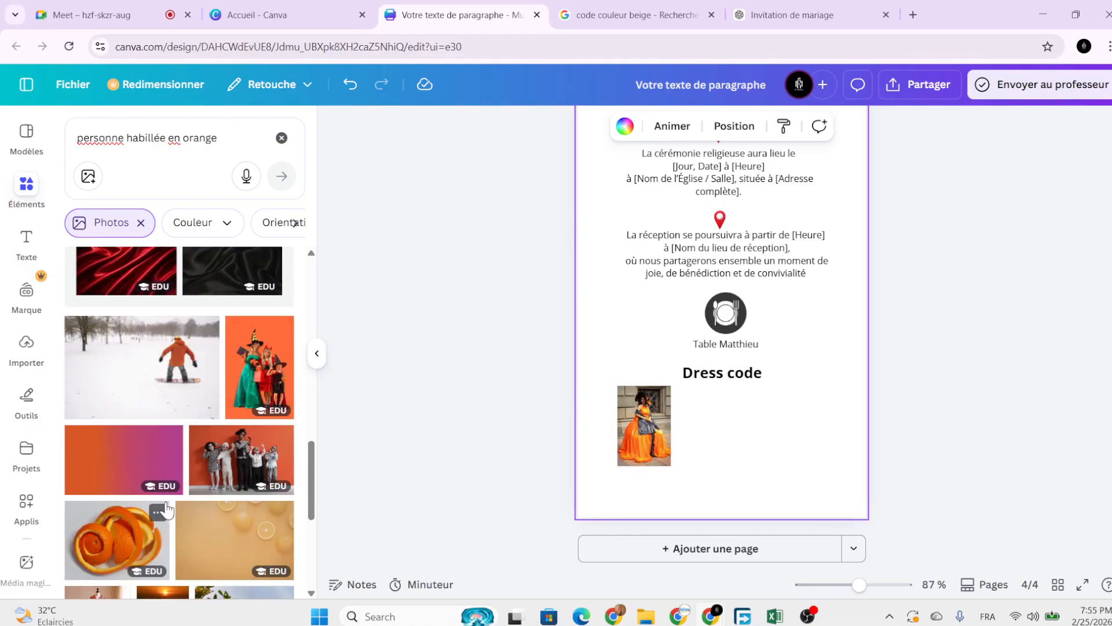
{"action": "scroll", "coordinate": [162, 487], "scroll_direction": "up", "scroll_amount": 7}
{"action": "scroll", "coordinate": [139, 464], "scroll_direction": "down", "scroll_amount": 6}
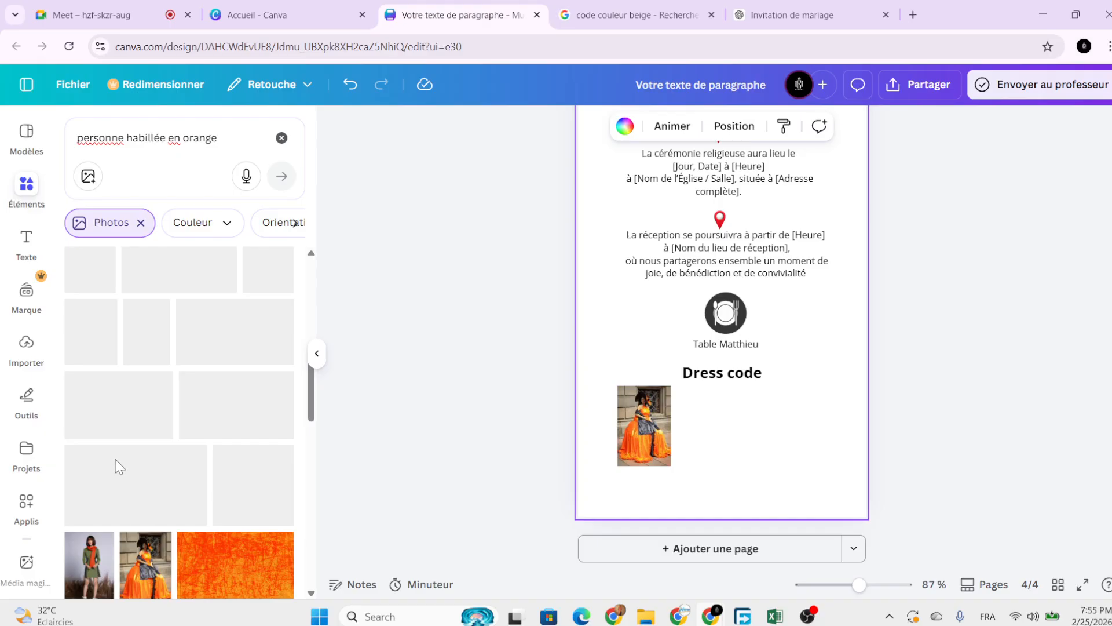
{"action": "scroll", "coordinate": [168, 406], "scroll_direction": "up", "scroll_amount": 5}
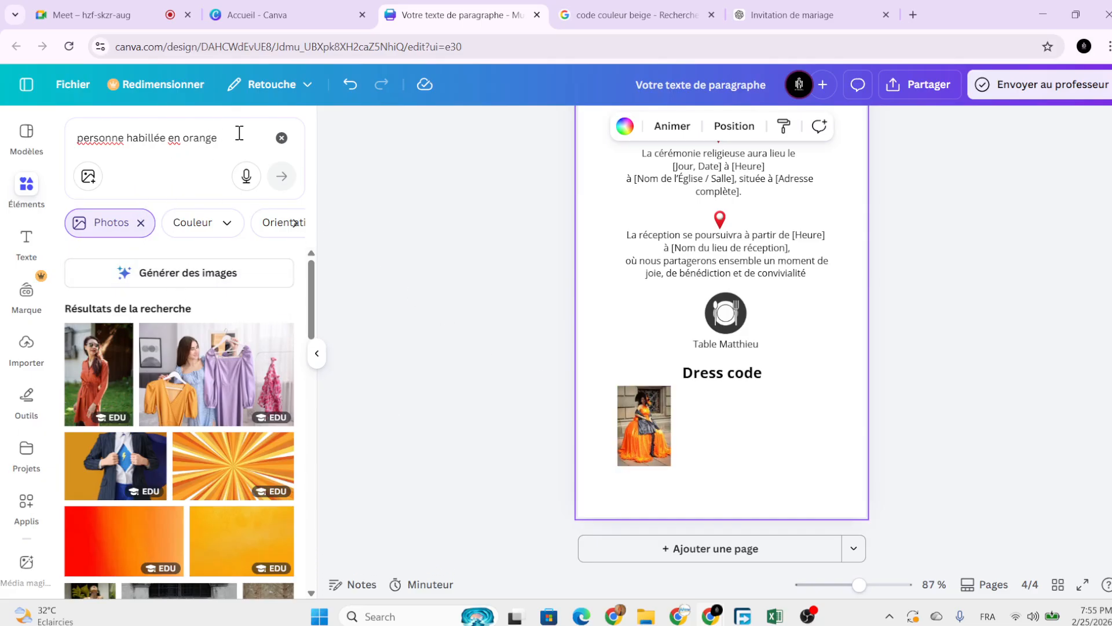
Shrink the orange-dress photo slightly and scroll to review the whole of page 4.
{"action": "left_click", "coordinate": [282, 138]}
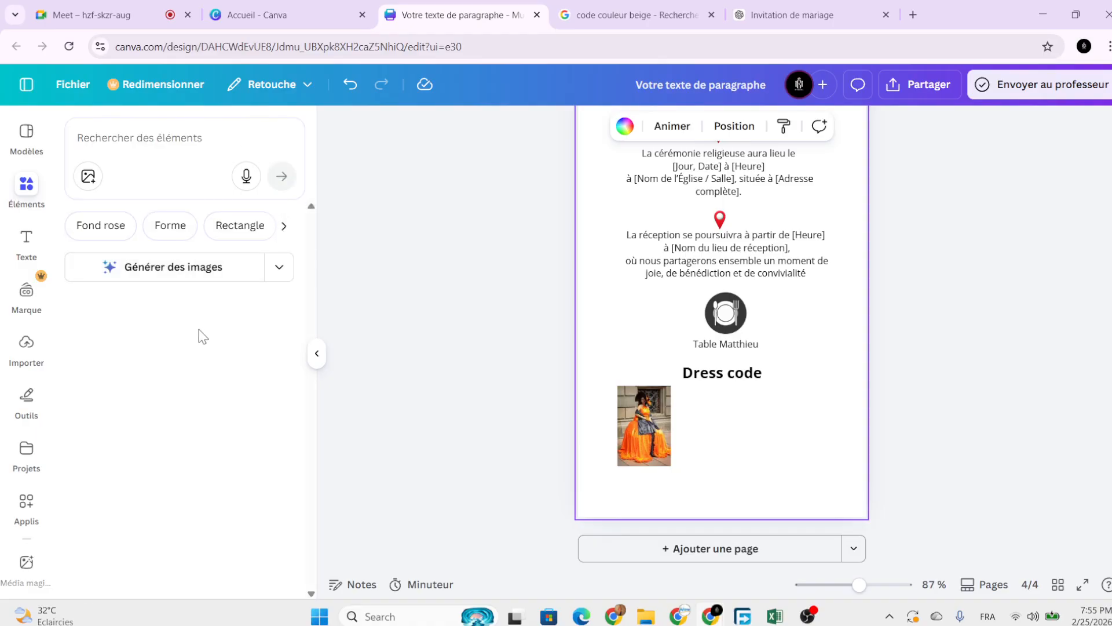
{"action": "left_click", "coordinate": [633, 425]}
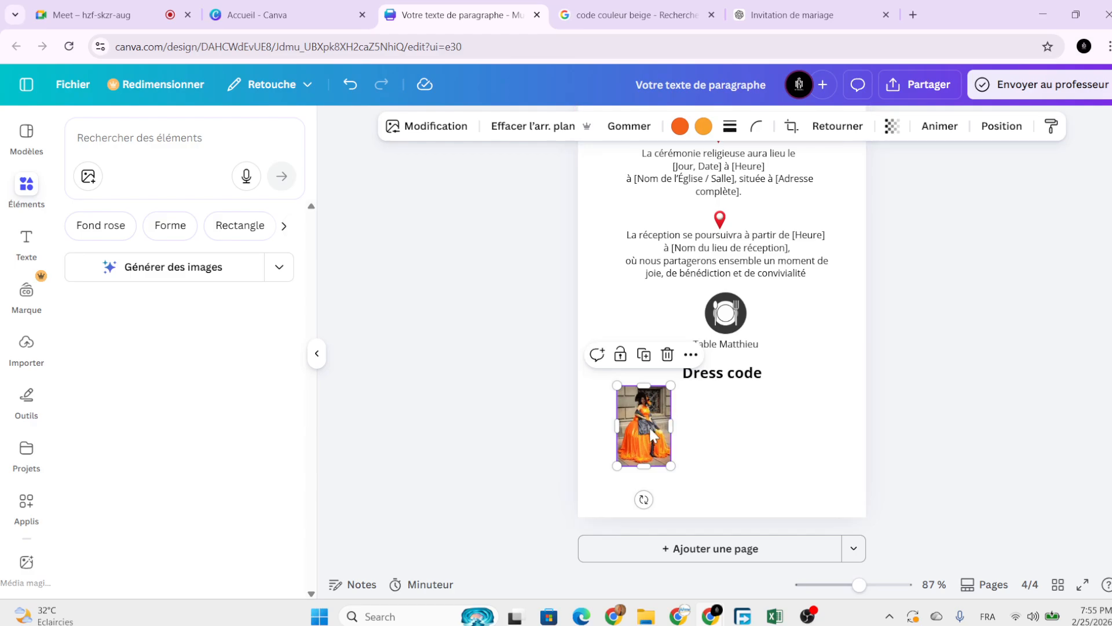
{"action": "left_click_drag", "start_coordinate": [672, 467], "coordinate": [666, 458]}
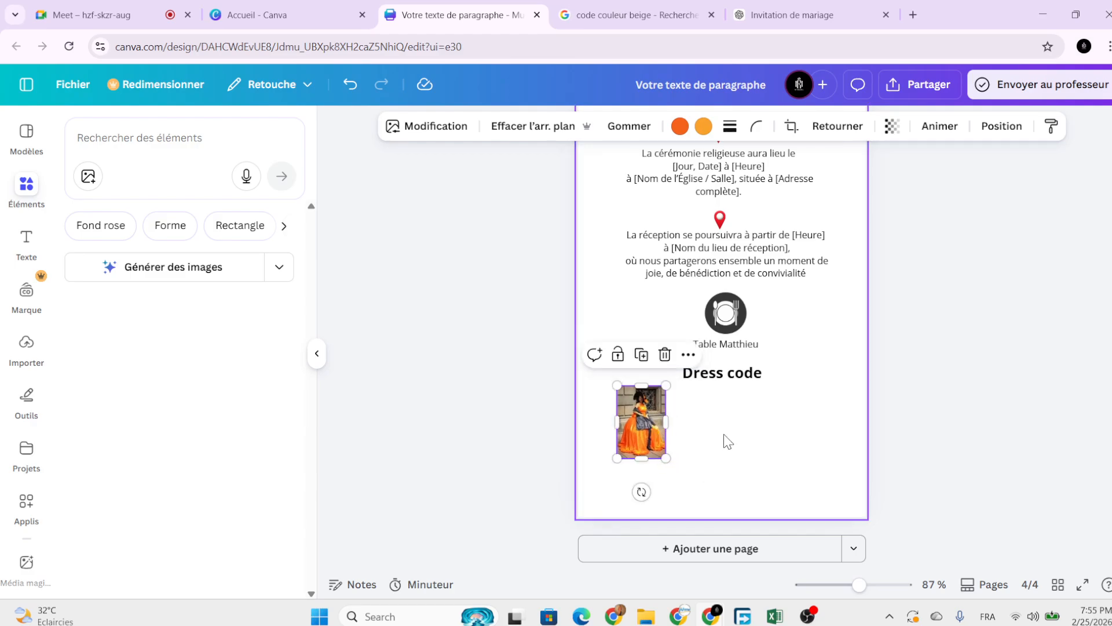
{"action": "left_click", "coordinate": [728, 442]}
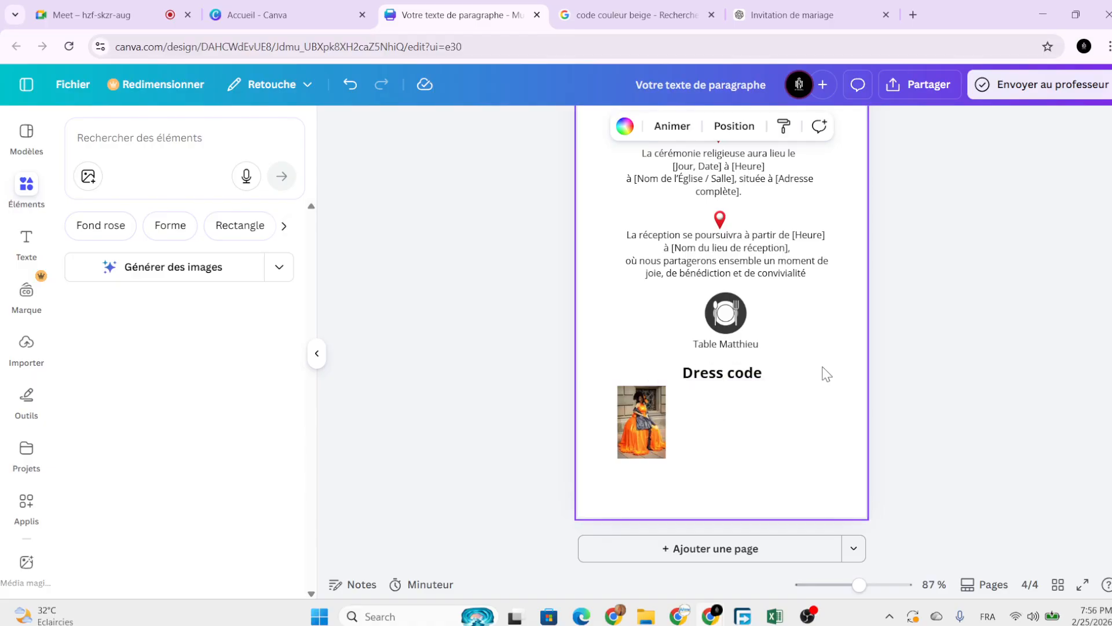
{"action": "scroll", "coordinate": [827, 374], "scroll_direction": "down", "scroll_amount": 2}
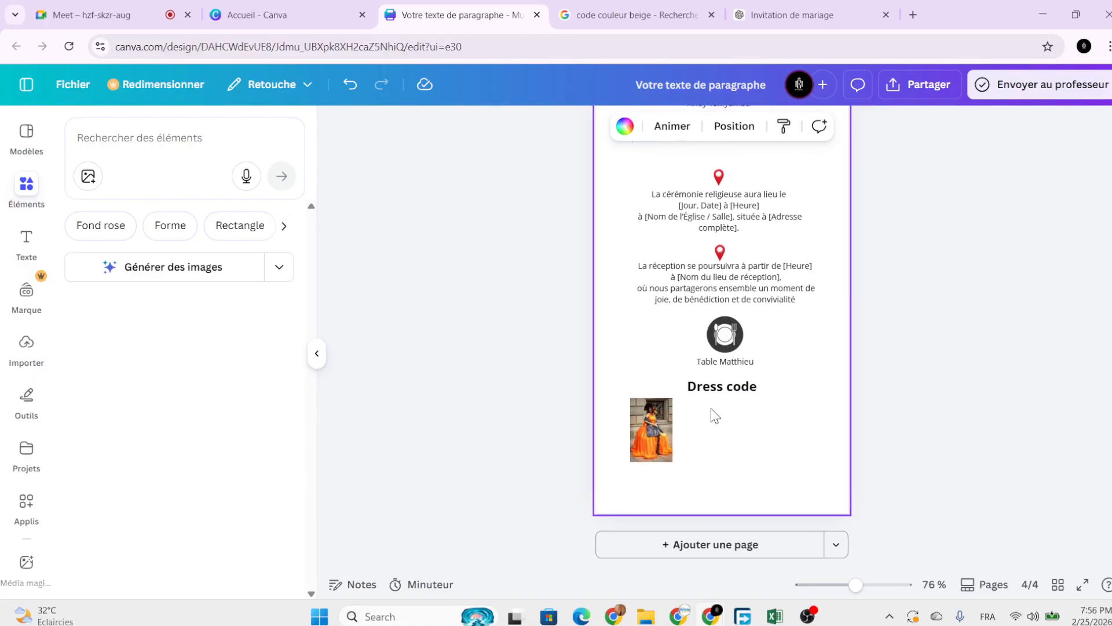
{"action": "scroll", "coordinate": [711, 408], "scroll_direction": "up", "scroll_amount": 5}
{"action": "scroll", "coordinate": [849, 410], "scroll_direction": "down", "scroll_amount": 1, "text": "ctrl"}
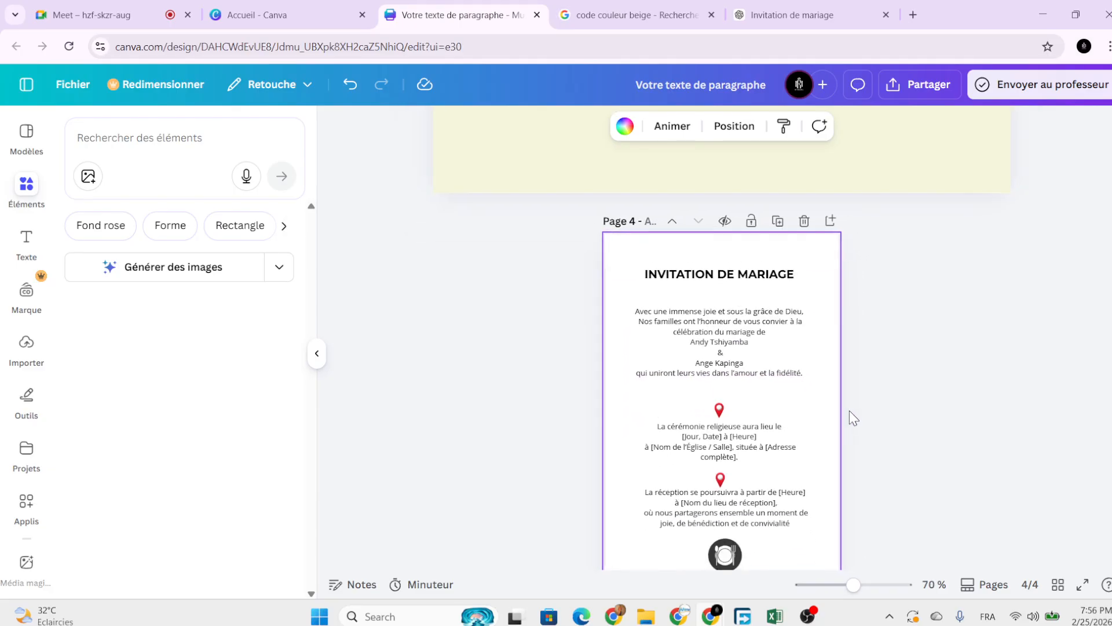
{"action": "scroll", "coordinate": [849, 410], "scroll_direction": "down", "scroll_amount": 1}
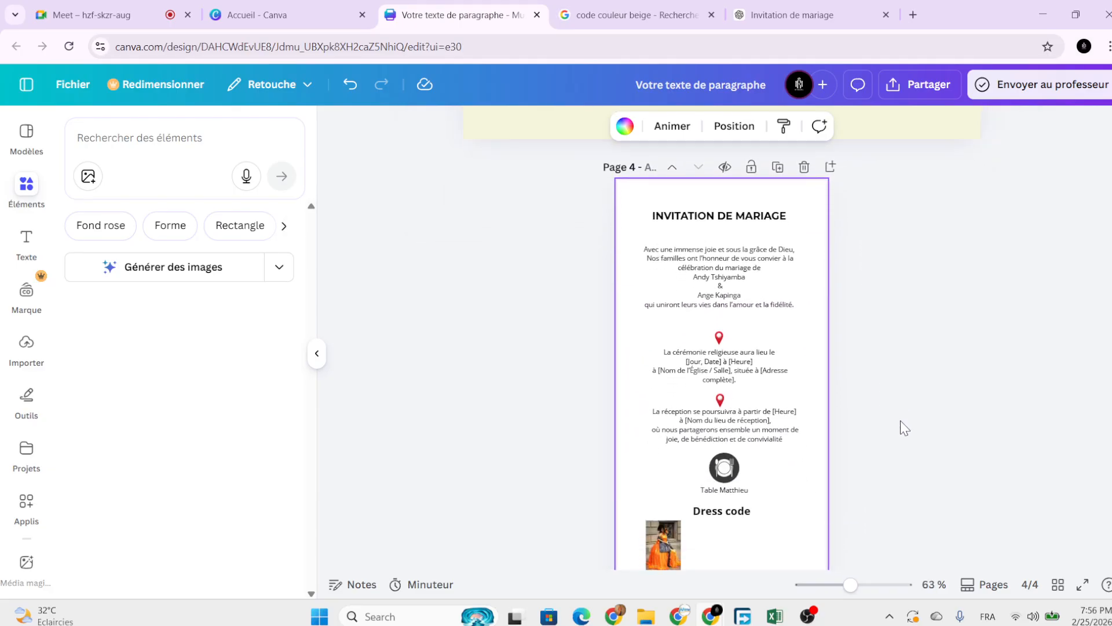
{"action": "scroll", "coordinate": [901, 423], "scroll_direction": "down", "scroll_amount": 1}
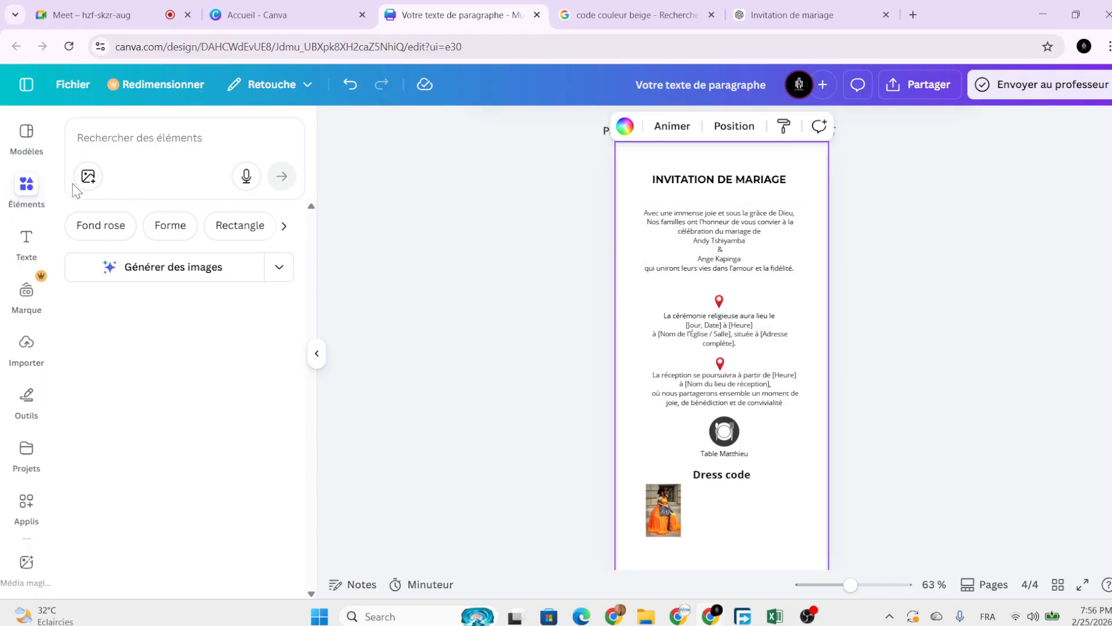
Search 'formes oranges' and place the orange map illustration at the page's left edge.
{"action": "left_click", "coordinate": [153, 137]}
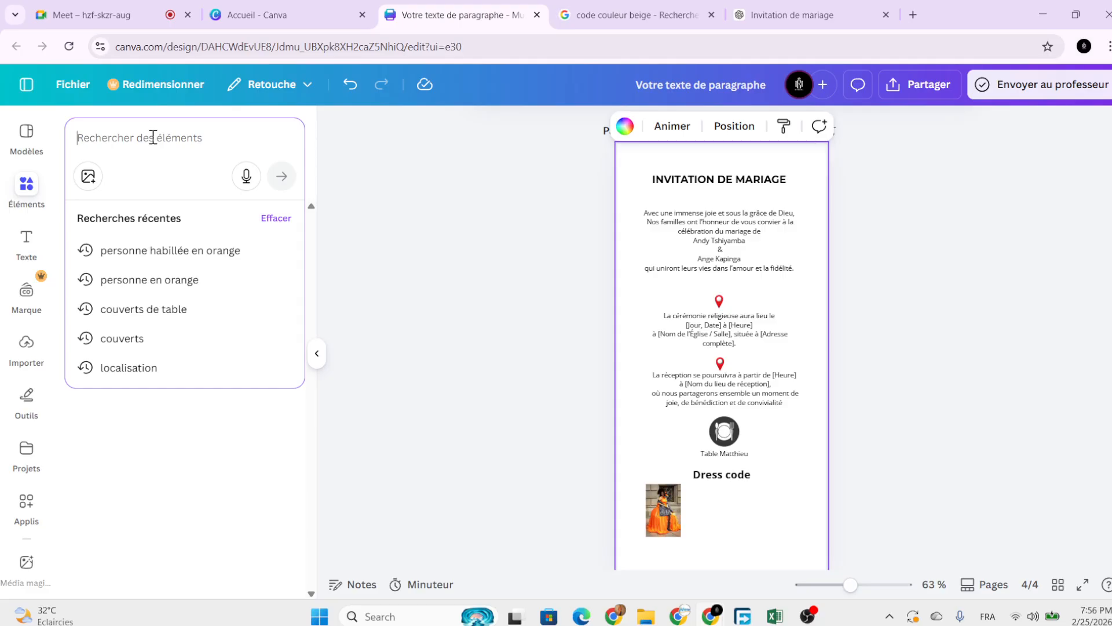
{"action": "type", "text": "forme"}
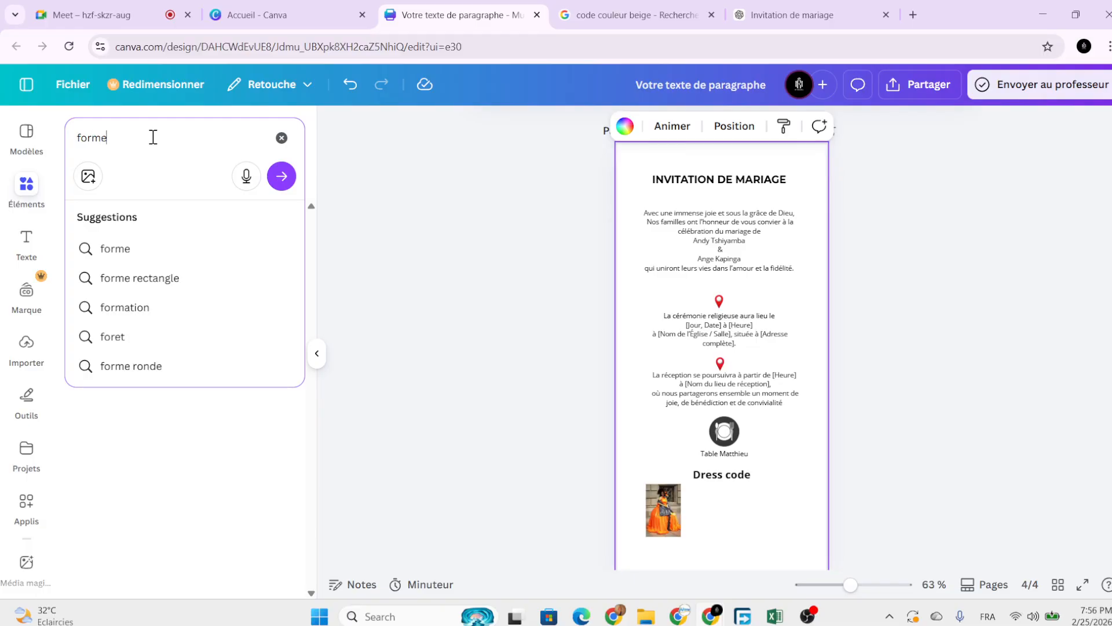
{"action": "type", "text": "s o"}
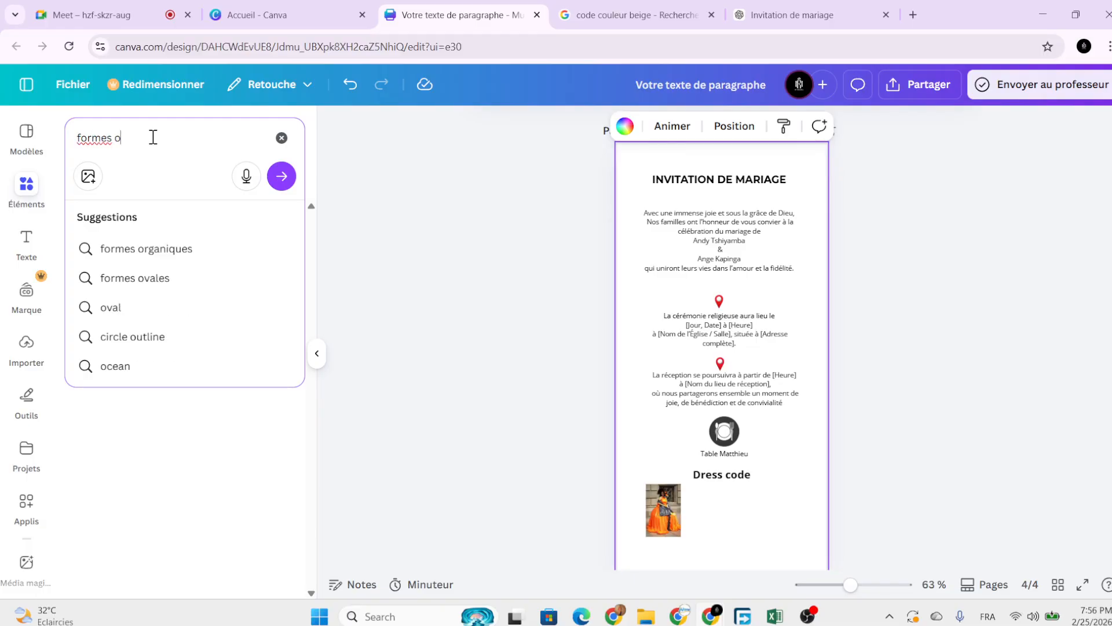
{"action": "type", "text": "ranges"}
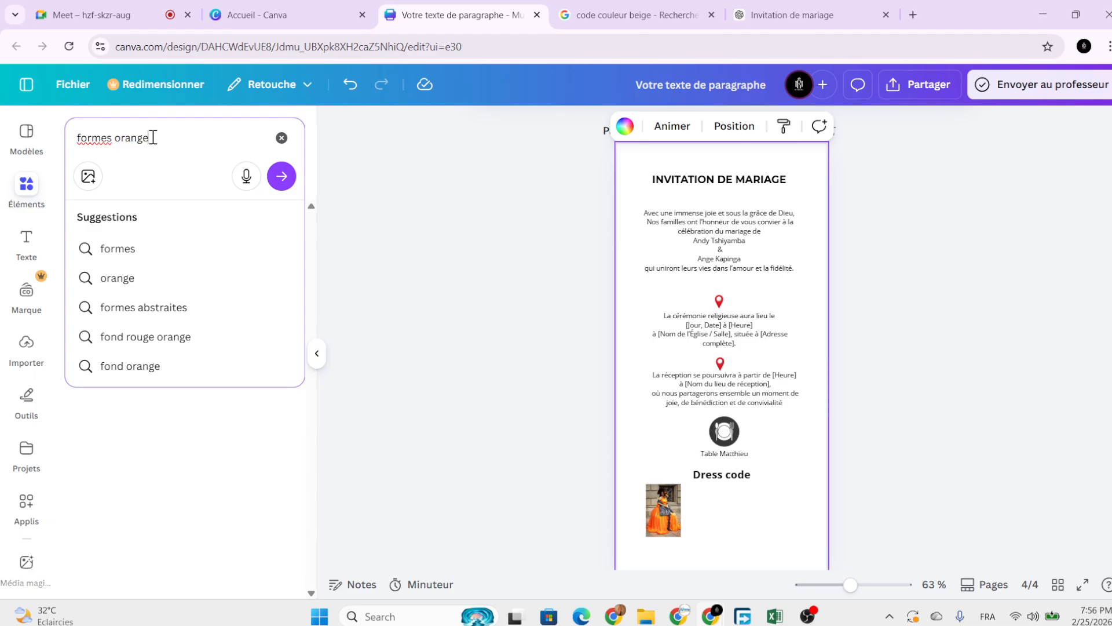
{"action": "key", "text": "Return"}
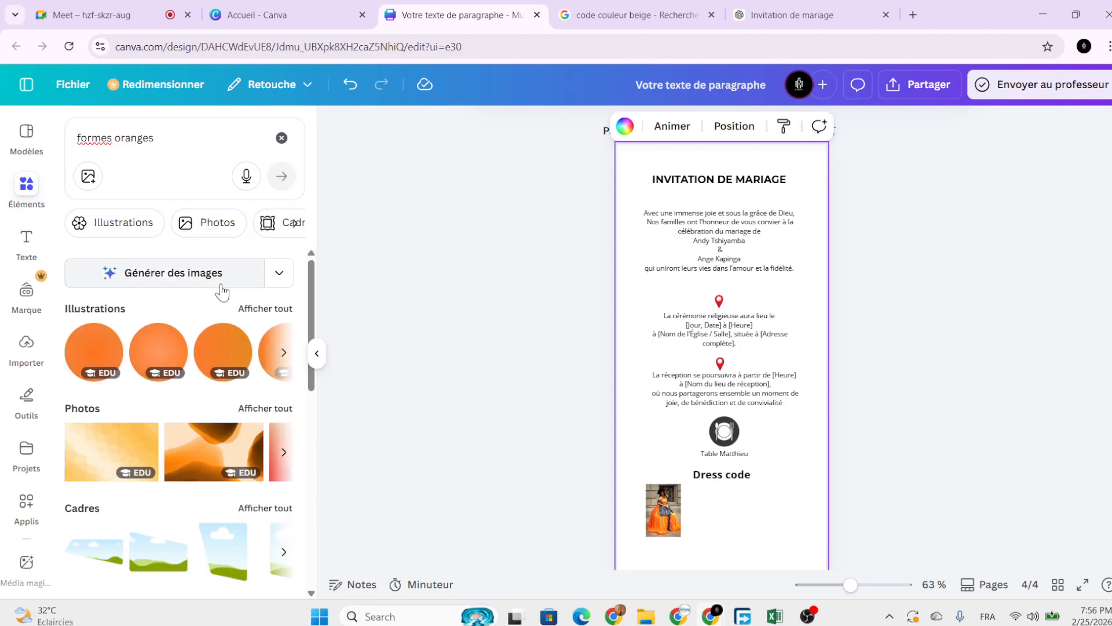
{"action": "left_click", "coordinate": [257, 309]}
{"action": "scroll", "coordinate": [198, 389], "scroll_direction": "down", "scroll_amount": 5}
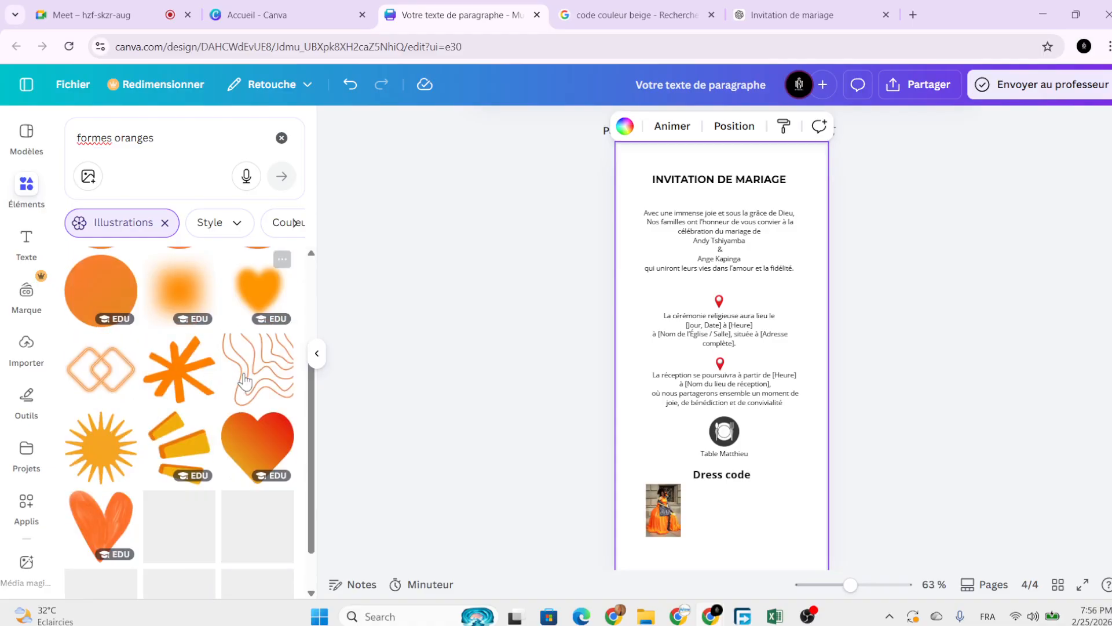
{"action": "scroll", "coordinate": [197, 389], "scroll_direction": "down", "scroll_amount": 10}
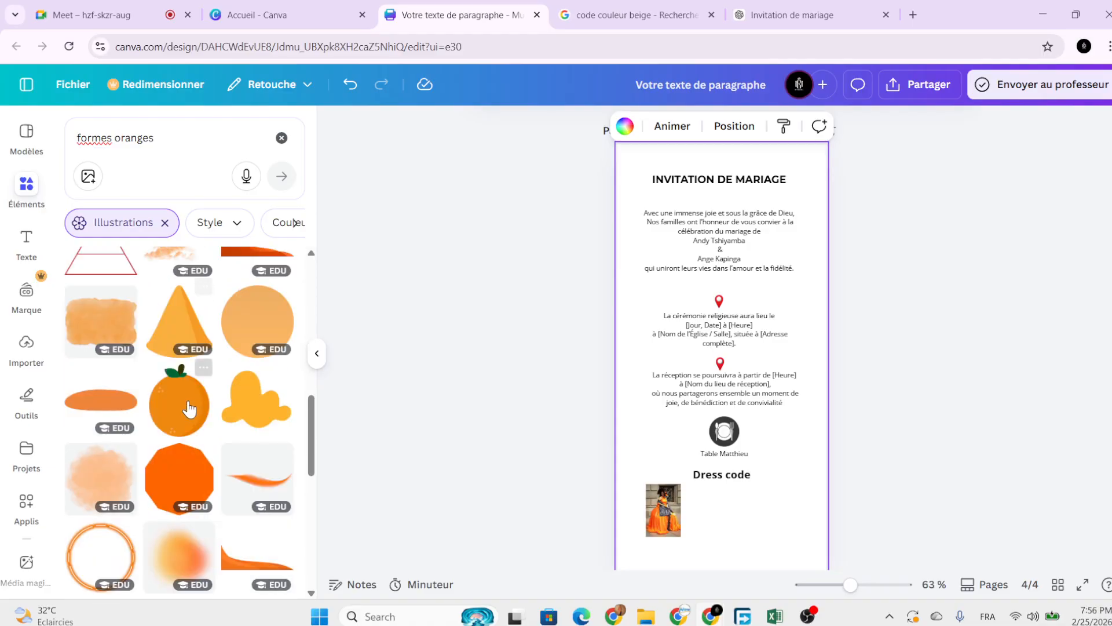
{"action": "scroll", "coordinate": [191, 425], "scroll_direction": "down", "scroll_amount": 3}
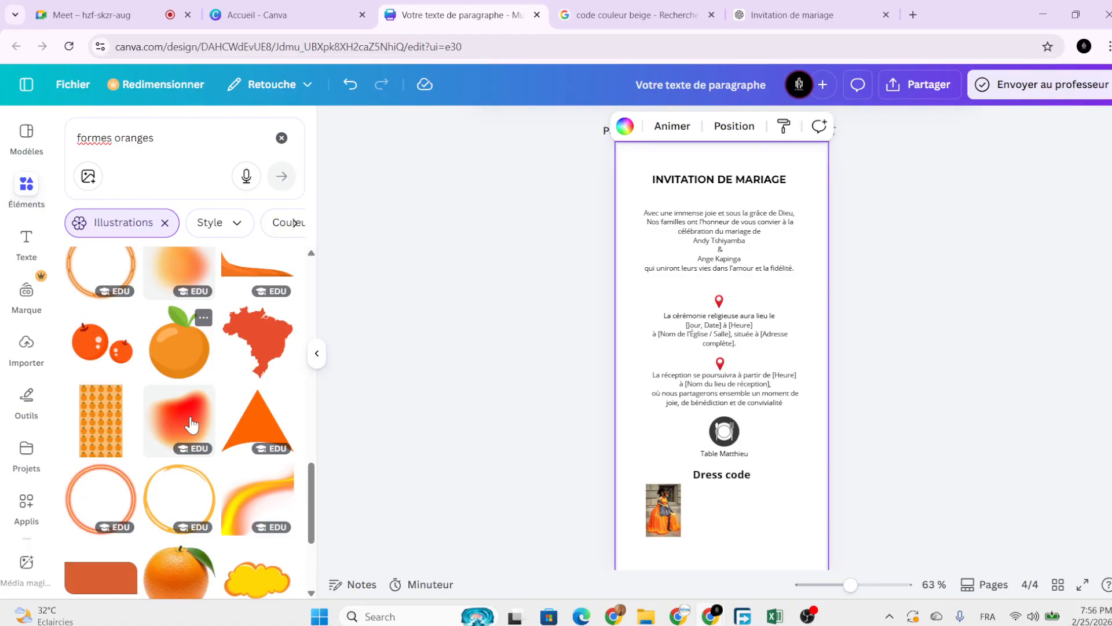
{"action": "left_click", "coordinate": [258, 341]}
{"action": "left_click_drag", "start_coordinate": [739, 358], "coordinate": [588, 344]}
Search Elements for 'formes d'amour' heart illustrations.
{"action": "scroll", "coordinate": [282, 307], "scroll_direction": "down", "scroll_amount": 3}
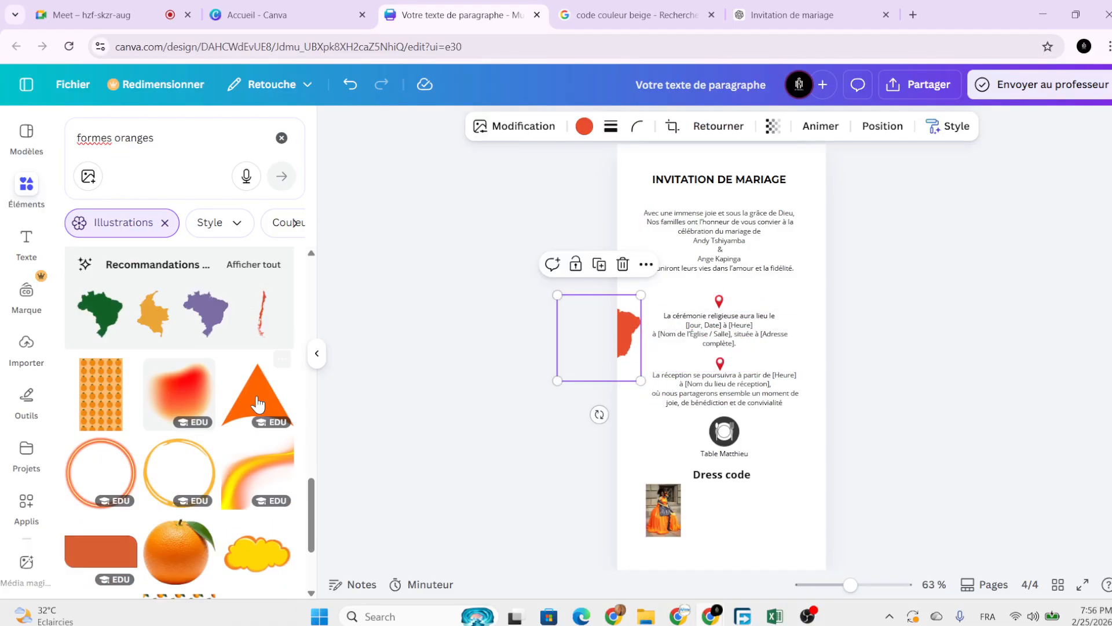
{"action": "scroll", "coordinate": [283, 365], "scroll_direction": "up", "scroll_amount": 3}
{"action": "double_click", "coordinate": [163, 133]}
{"action": "left_click", "coordinate": [163, 133]}
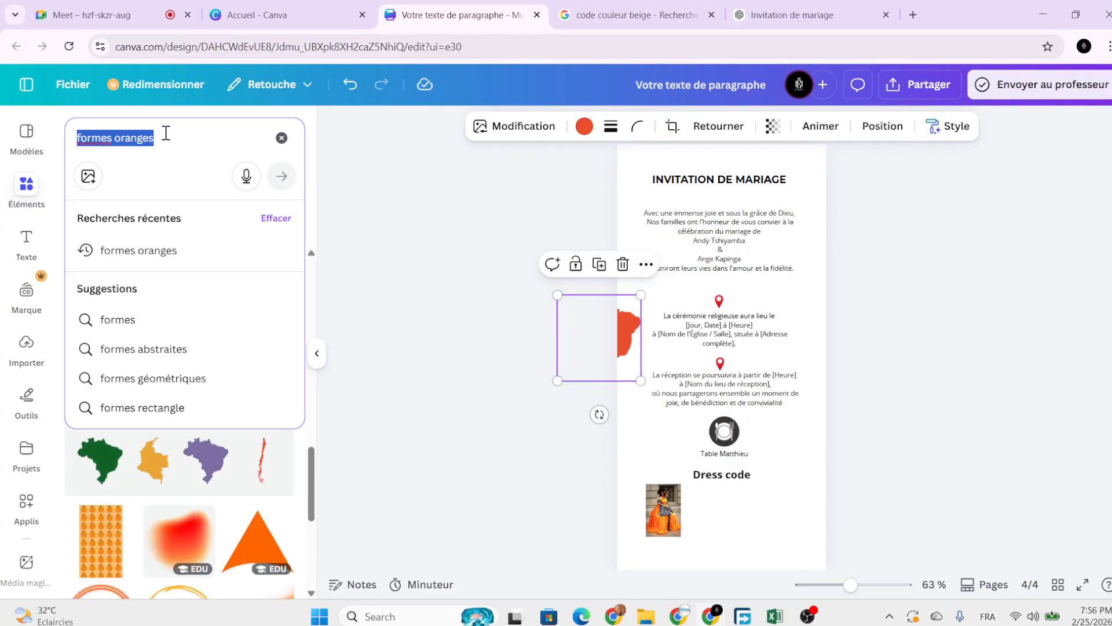
{"action": "type", "text": "formes d'amour"}
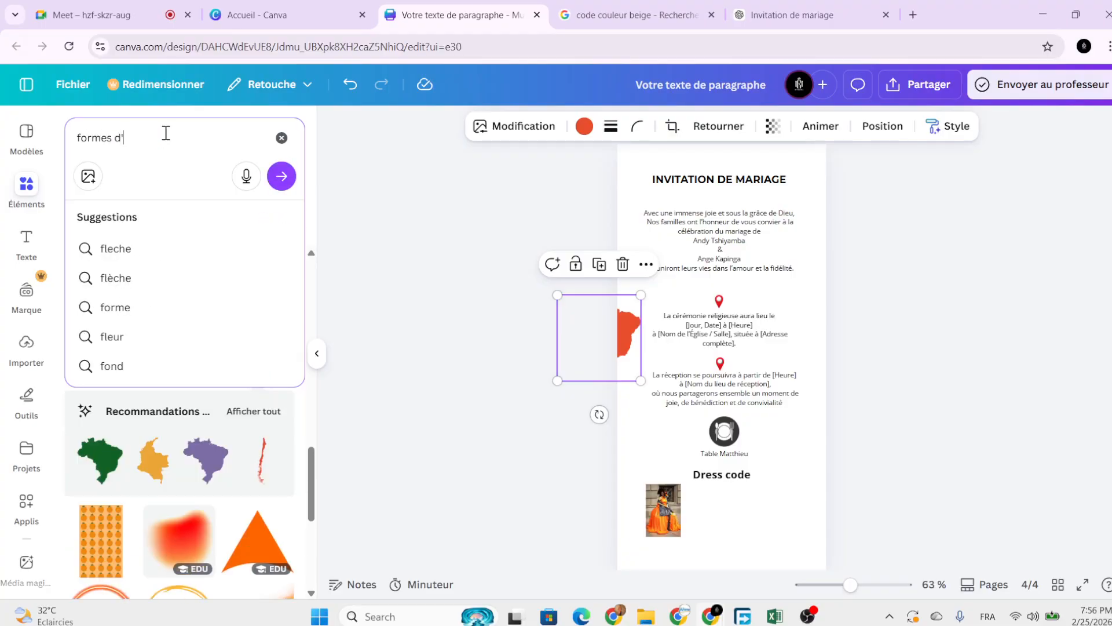
{"action": "key", "text": "Return"}
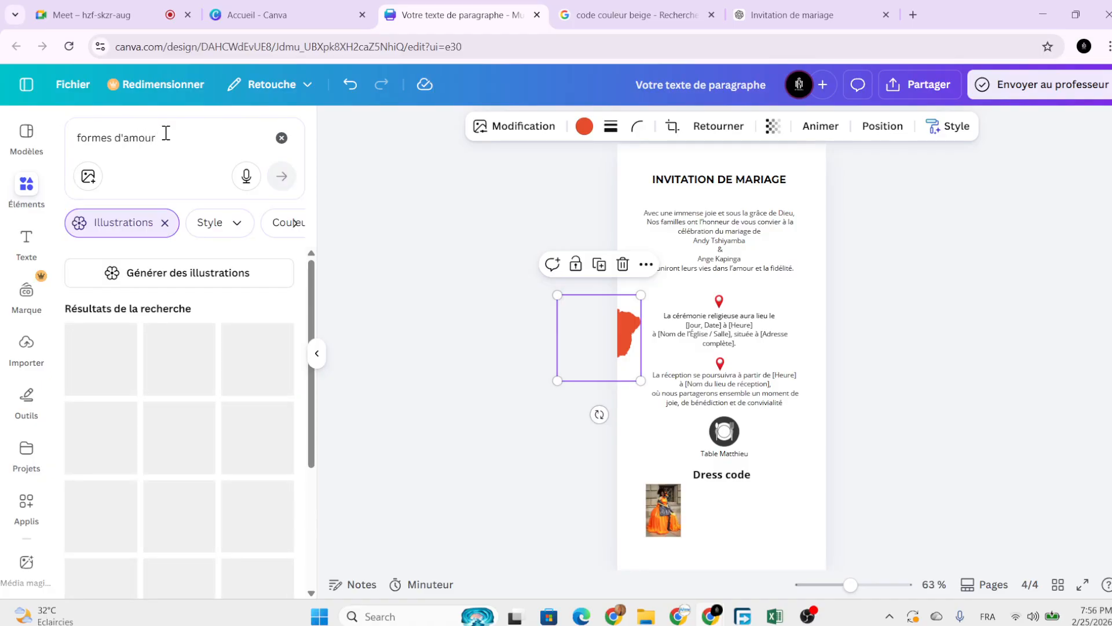
Replace the map with a half-size heart-in-hands illustration above the ceremony text, recoloured orange.
{"action": "left_click", "coordinate": [622, 264]}
{"action": "scroll", "coordinate": [197, 343], "scroll_direction": "down", "scroll_amount": 1}
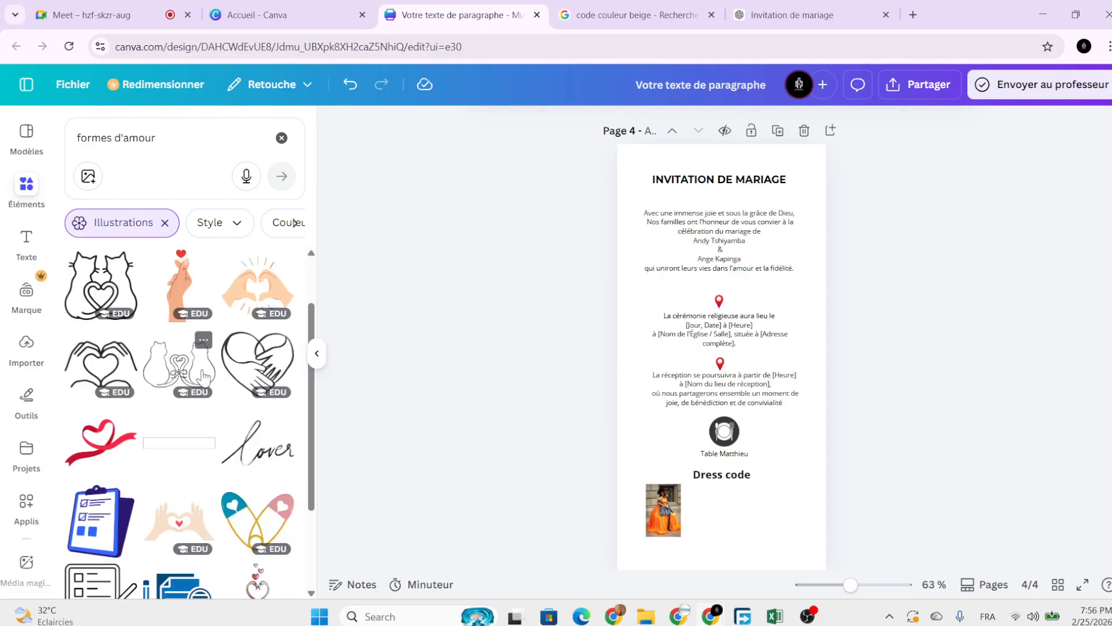
{"action": "scroll", "coordinate": [206, 399], "scroll_direction": "down", "scroll_amount": 1}
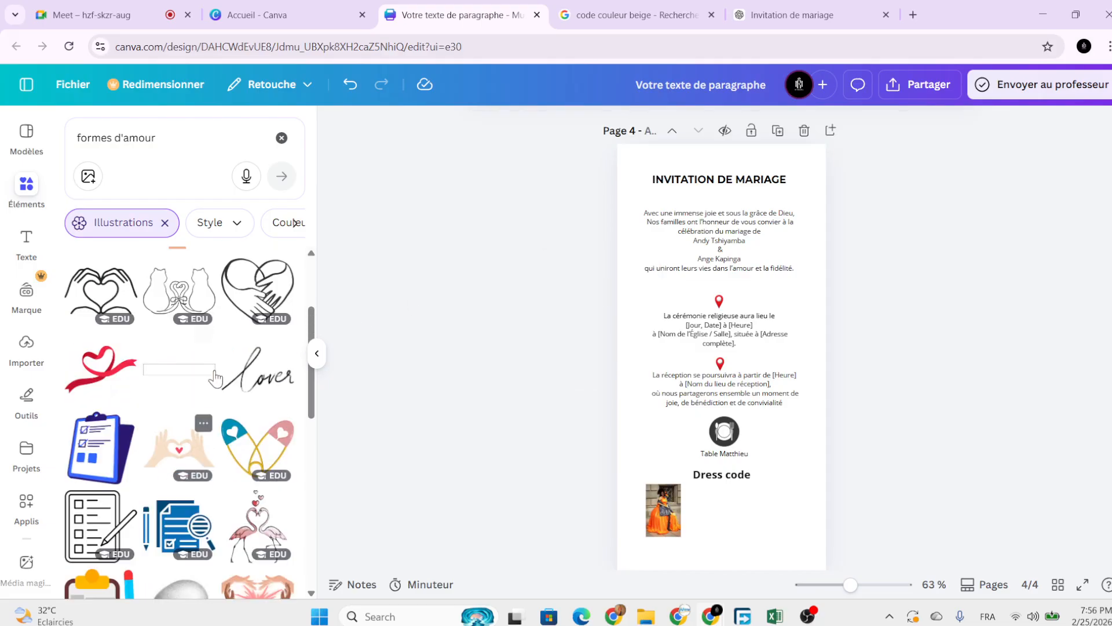
{"action": "left_click", "coordinate": [258, 288]}
{"action": "left_click_drag", "start_coordinate": [713, 359], "coordinate": [782, 304]}
{"action": "left_click_drag", "start_coordinate": [740, 340], "coordinate": [773, 290]}
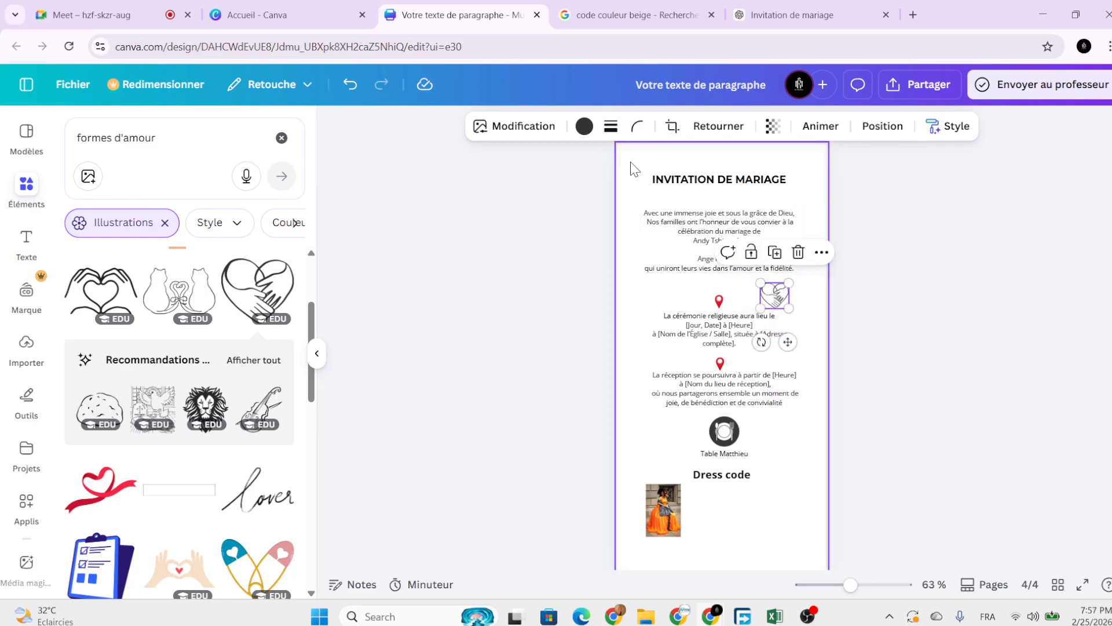
{"action": "left_click", "coordinate": [584, 126]}
{"action": "left_click", "coordinate": [180, 269]}
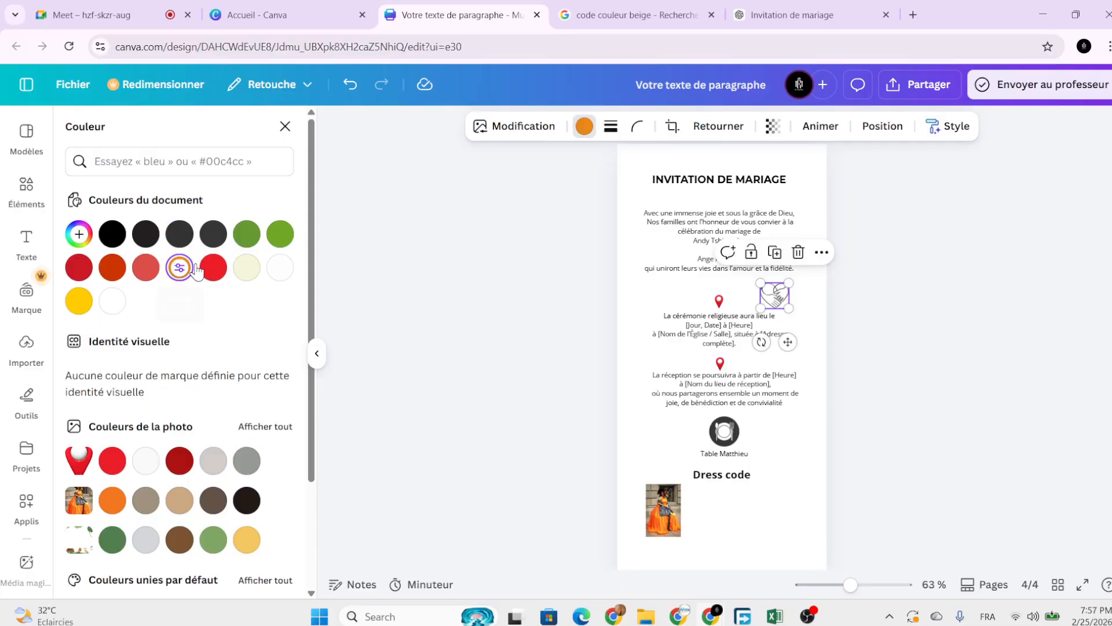
{"action": "left_click", "coordinate": [26, 184]}
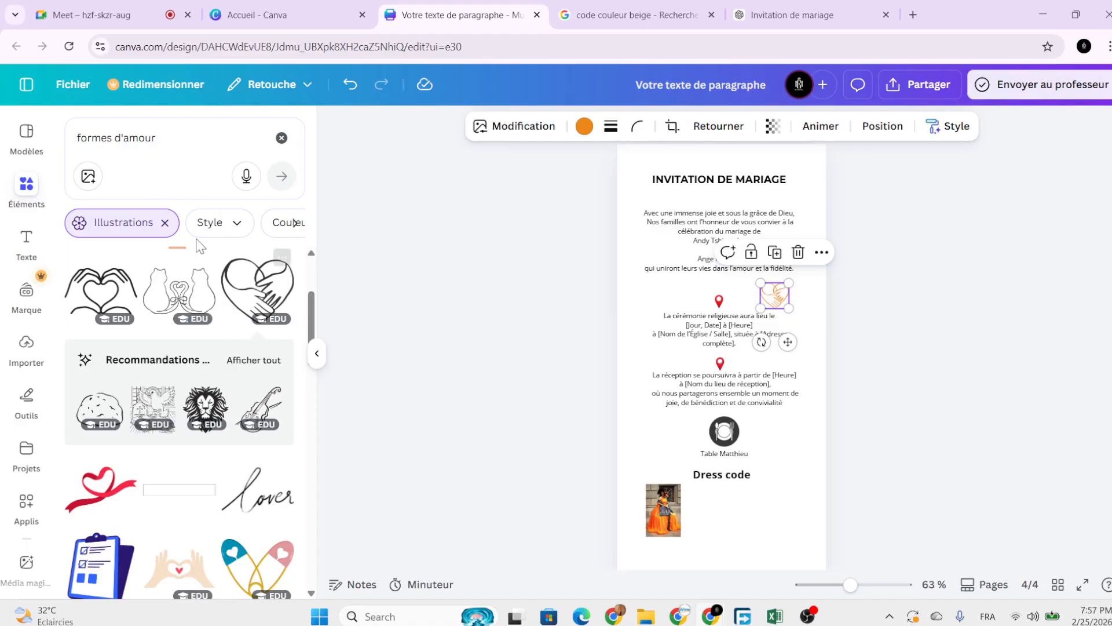
Search 'mariage' and add the bride-and-groom illustration at a small size.
{"action": "triple_click", "coordinate": [140, 137]}
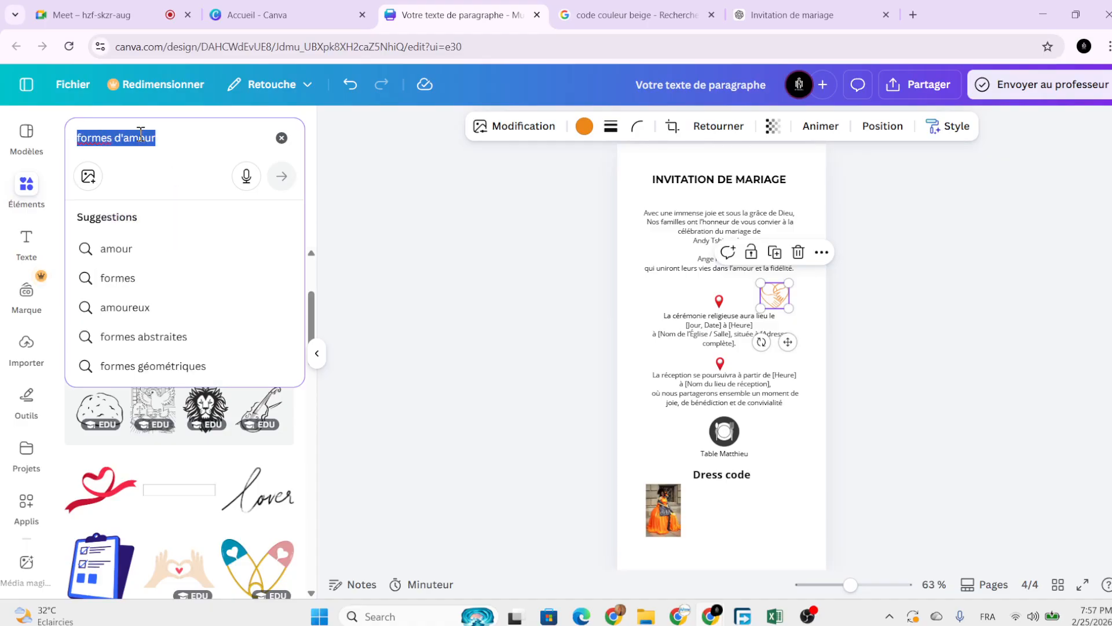
{"action": "type", "text": "m"}
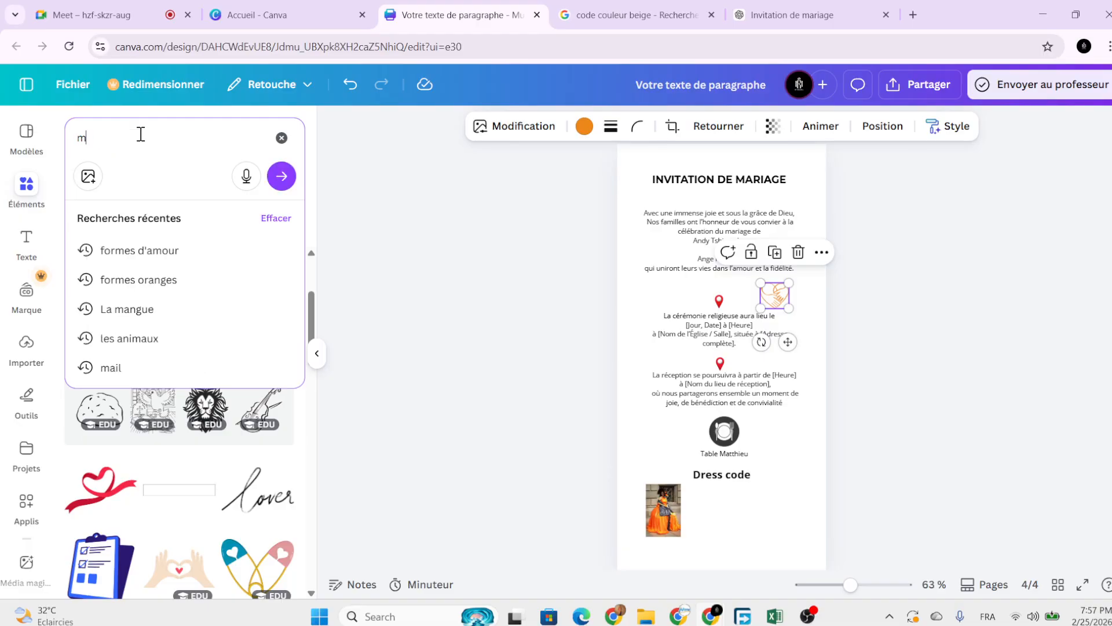
{"action": "type", "text": "ariage"}
{"action": "key", "text": "Return"}
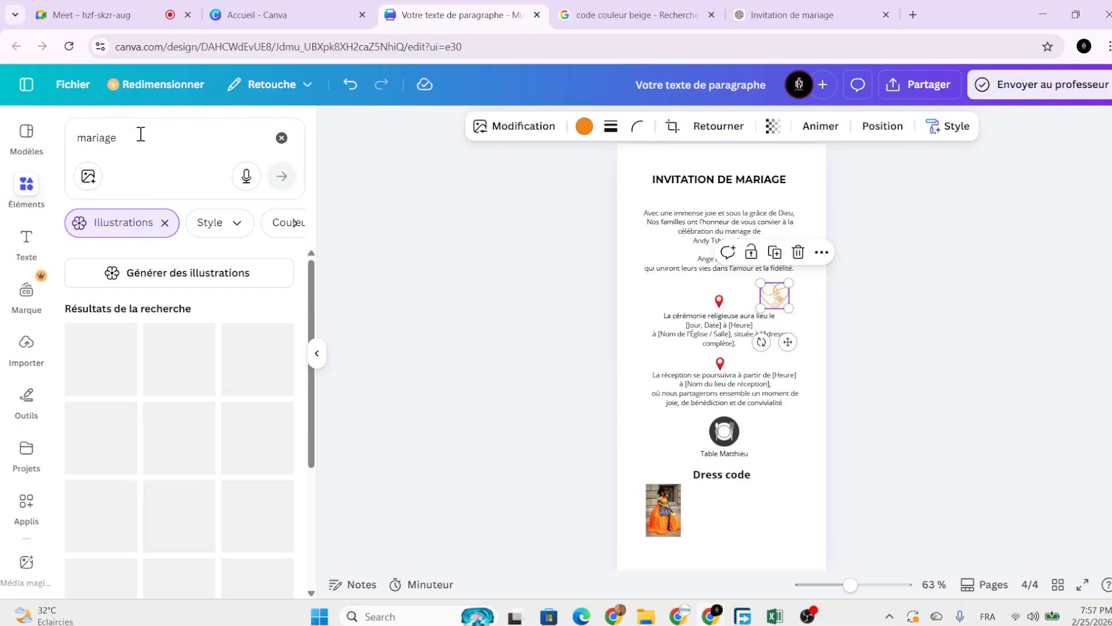
{"action": "scroll", "coordinate": [226, 365], "scroll_direction": "down", "scroll_amount": 3}
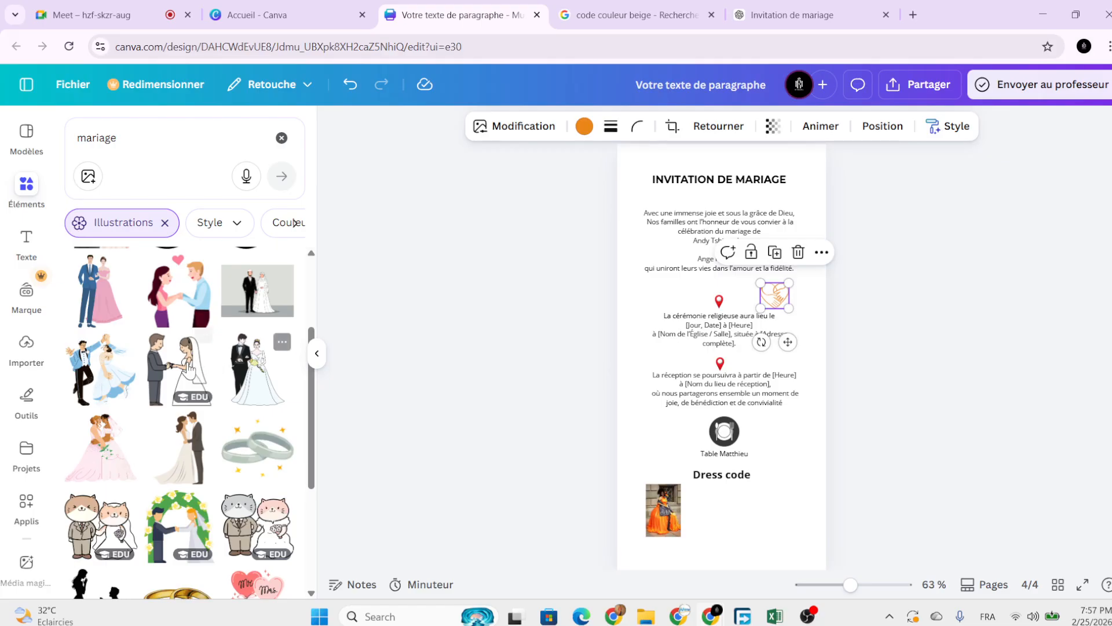
{"action": "left_click", "coordinate": [252, 375]}
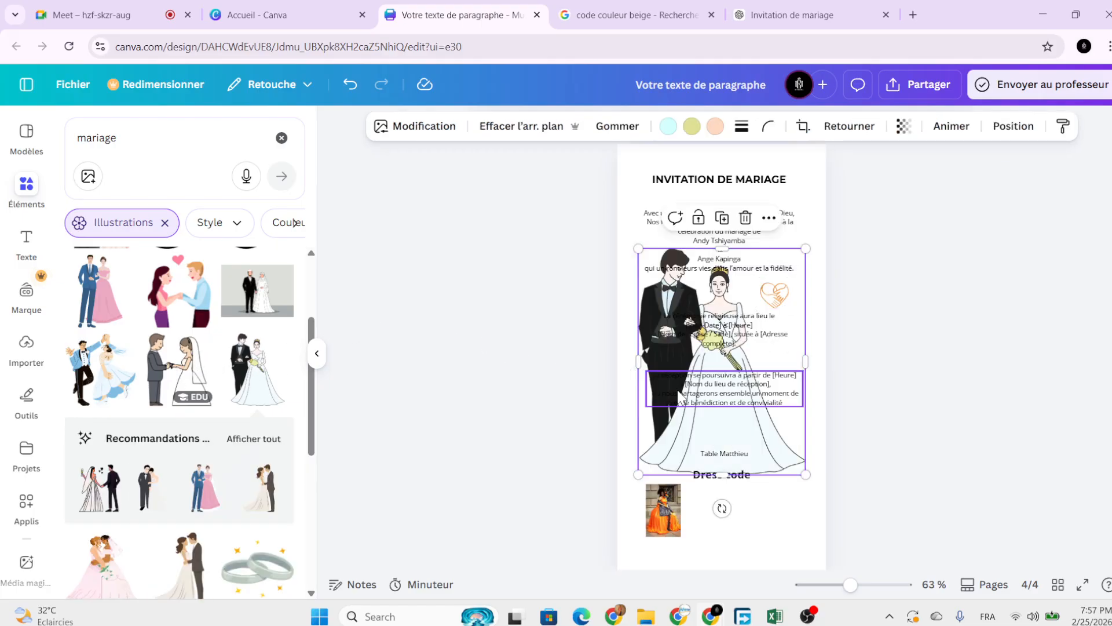
{"action": "scroll", "coordinate": [676, 441], "scroll_direction": "up", "scroll_amount": 3}
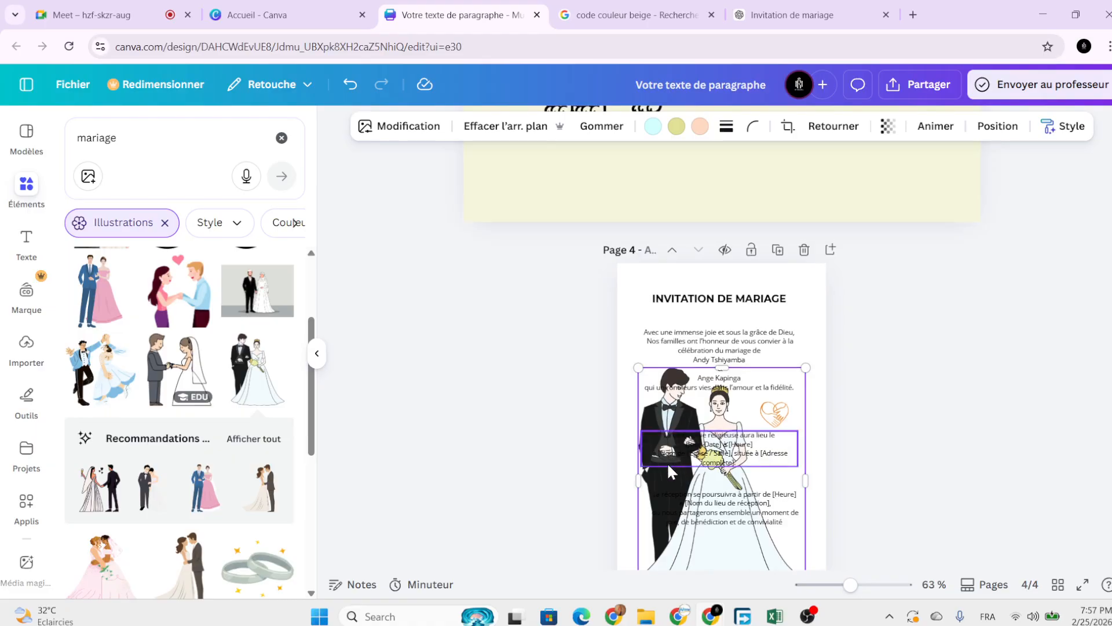
{"action": "left_click_drag", "start_coordinate": [659, 533], "coordinate": [653, 439]}
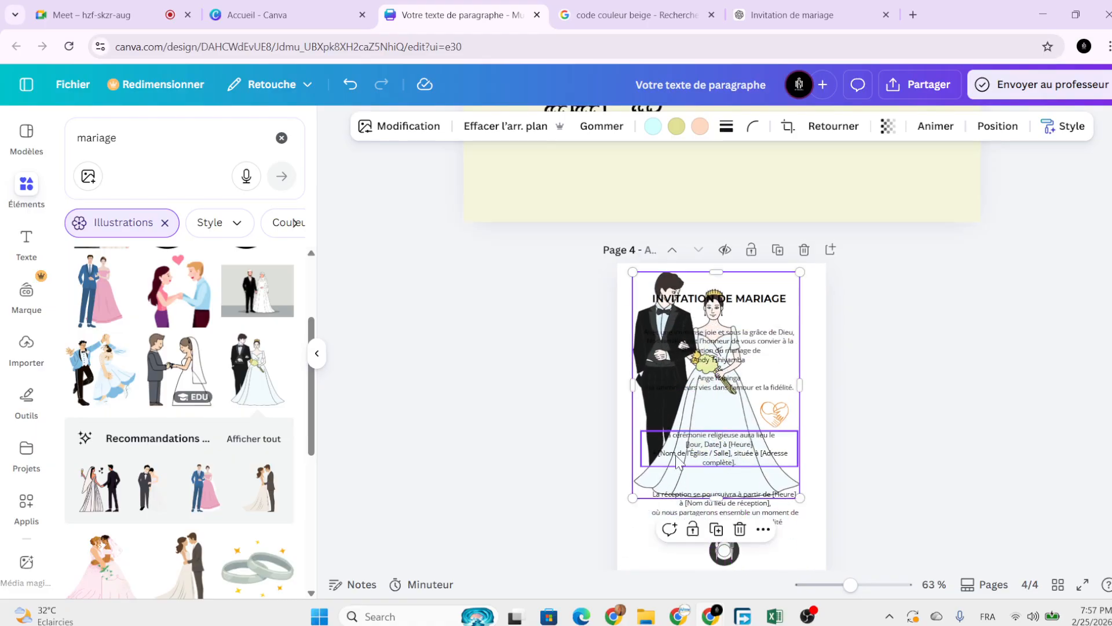
{"action": "left_click_drag", "start_coordinate": [800, 498], "coordinate": [665, 314]}
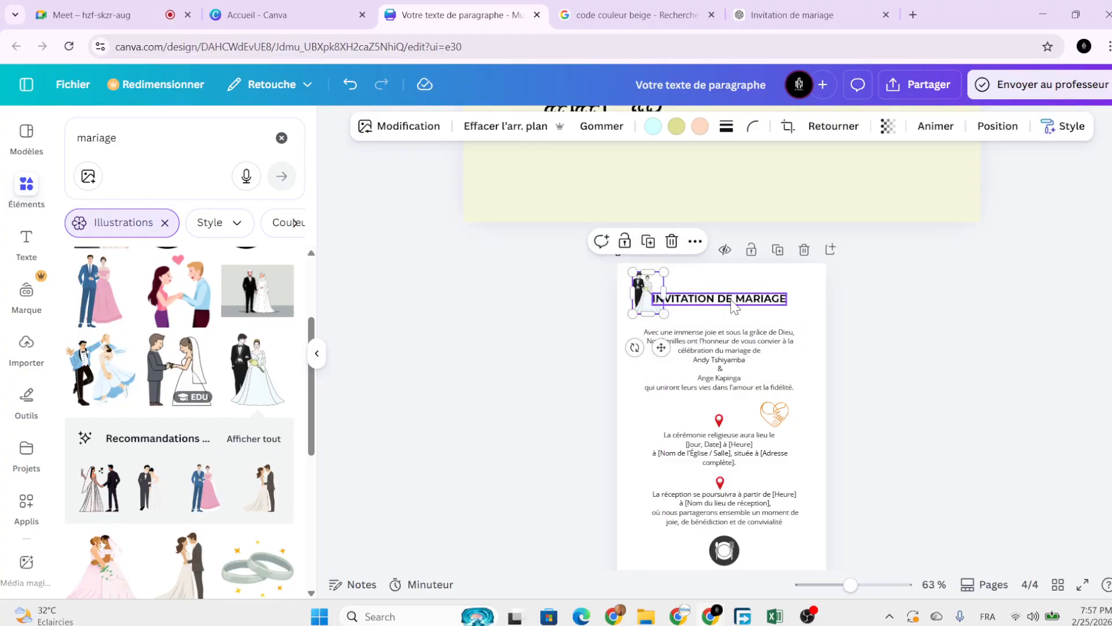
Centre the shrunken couple image under the INVITATION DE MARIAGE title.
{"action": "left_click", "coordinate": [732, 302]}
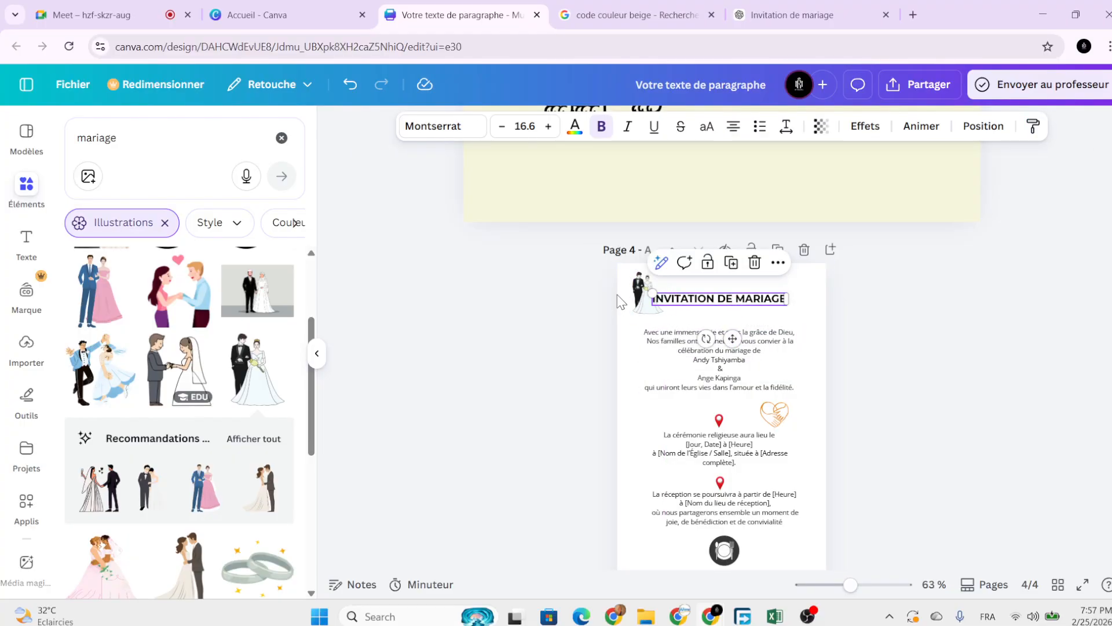
{"action": "scroll", "coordinate": [633, 299], "scroll_direction": "up", "scroll_amount": 3}
{"action": "left_click_drag", "start_coordinate": [611, 292], "coordinate": [728, 328]}
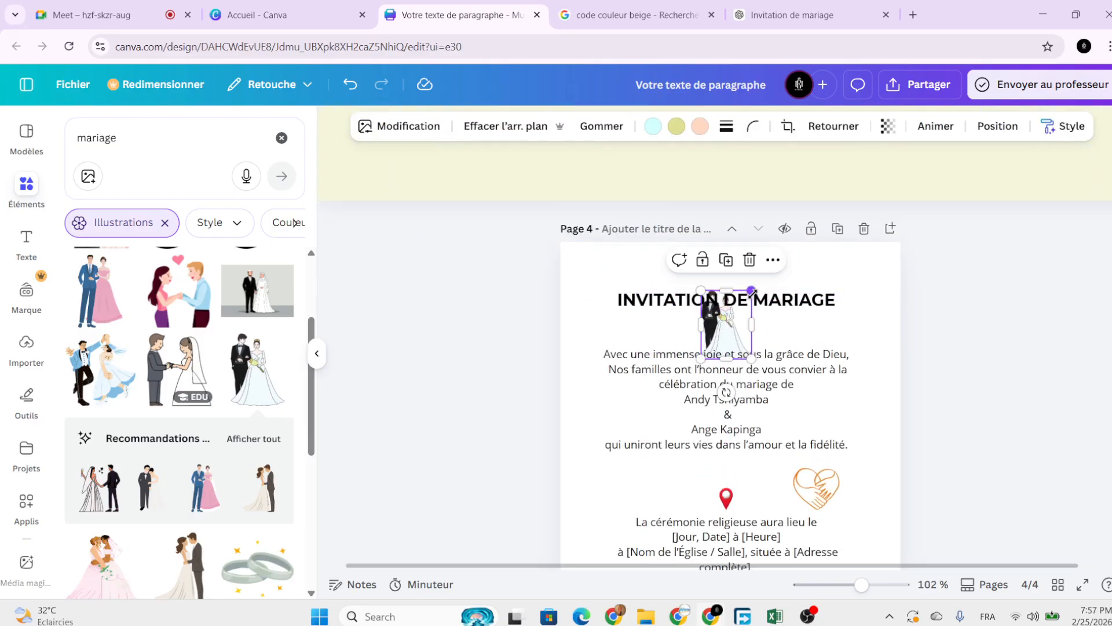
{"action": "left_click_drag", "start_coordinate": [751, 291], "coordinate": [723, 329]}
{"action": "left_click_drag", "start_coordinate": [790, 304], "coordinate": [788, 290]}
{"action": "left_click", "coordinate": [713, 336]}
{"action": "left_click_drag", "start_coordinate": [718, 334], "coordinate": [719, 324]}
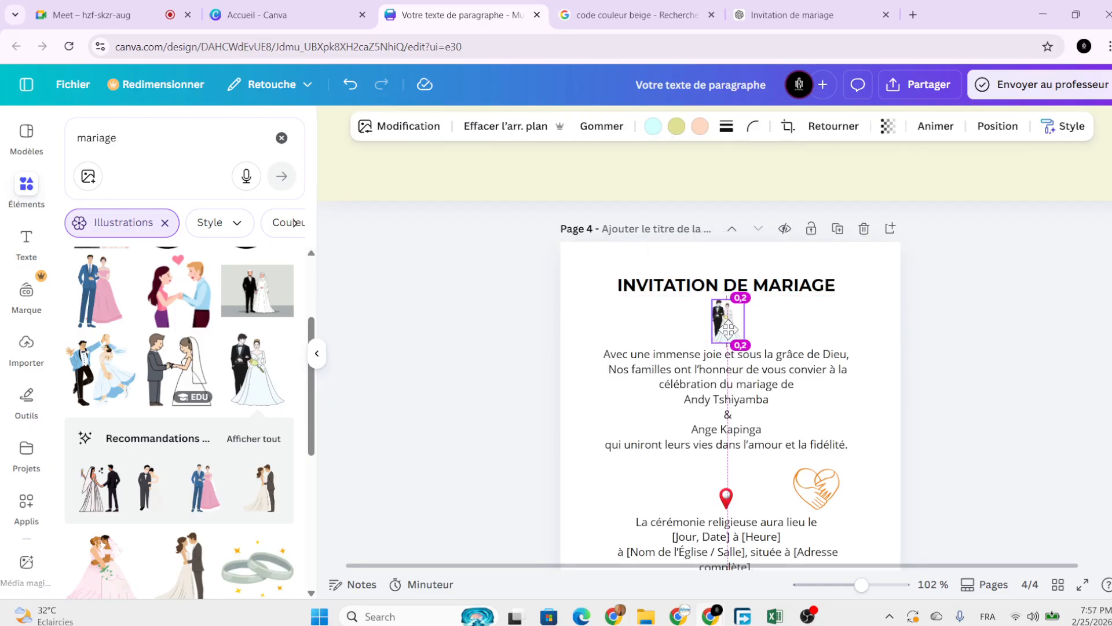
Add the pair-of-rings illustration beside the opening paragraph and shrink it.
{"action": "scroll", "coordinate": [192, 441], "scroll_direction": "down", "scroll_amount": 6}
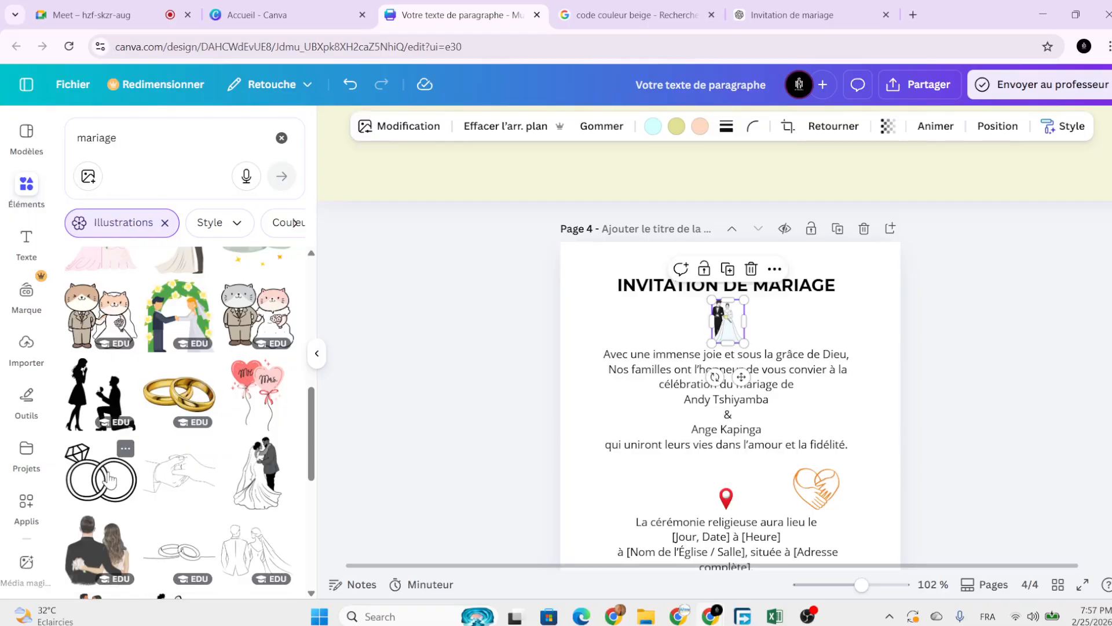
{"action": "left_click_drag", "start_coordinate": [109, 480], "coordinate": [548, 382]}
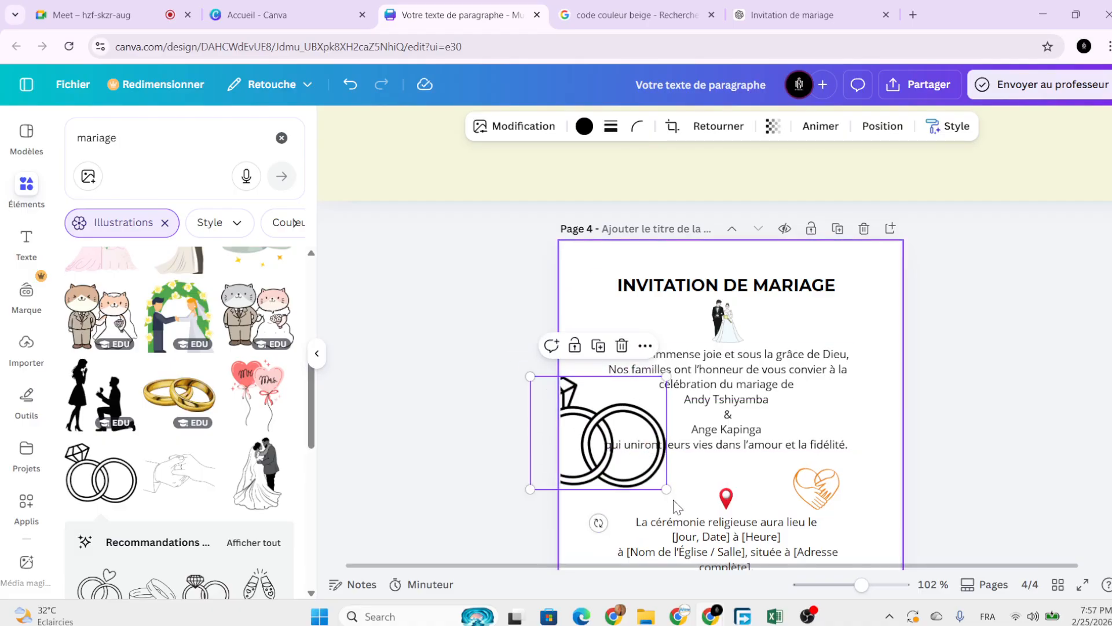
{"action": "left_click_drag", "start_coordinate": [666, 488], "coordinate": [604, 412]}
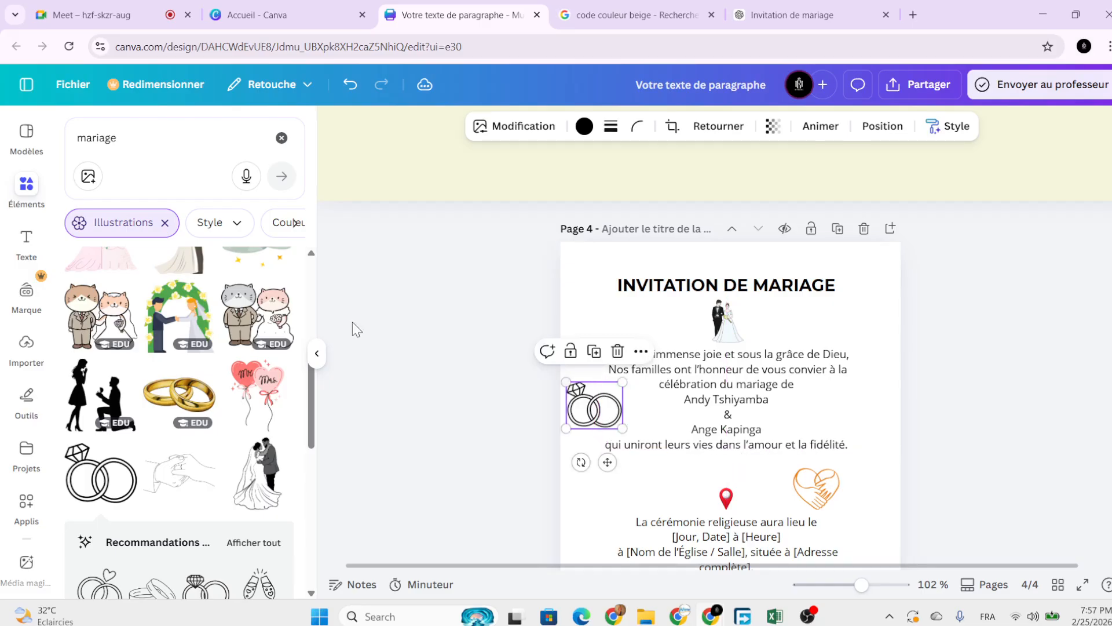
Search Elements for 'degradé' and add the light-blue gradient to page 4.
{"action": "left_click", "coordinate": [288, 141]}
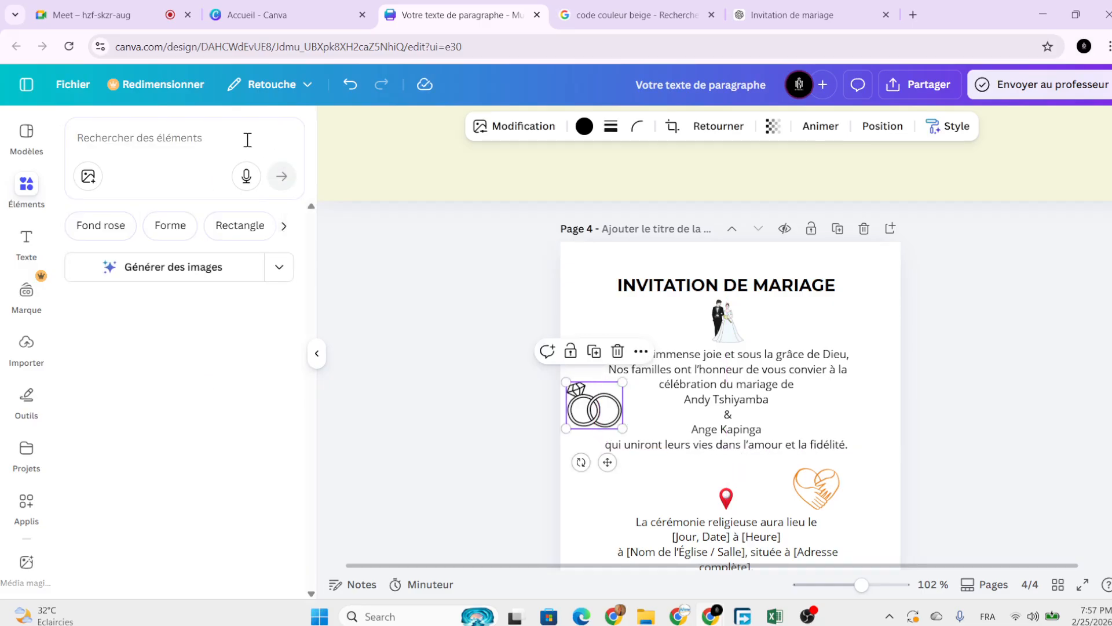
{"action": "left_click", "coordinate": [217, 144]}
{"action": "type", "text": "degrad"}
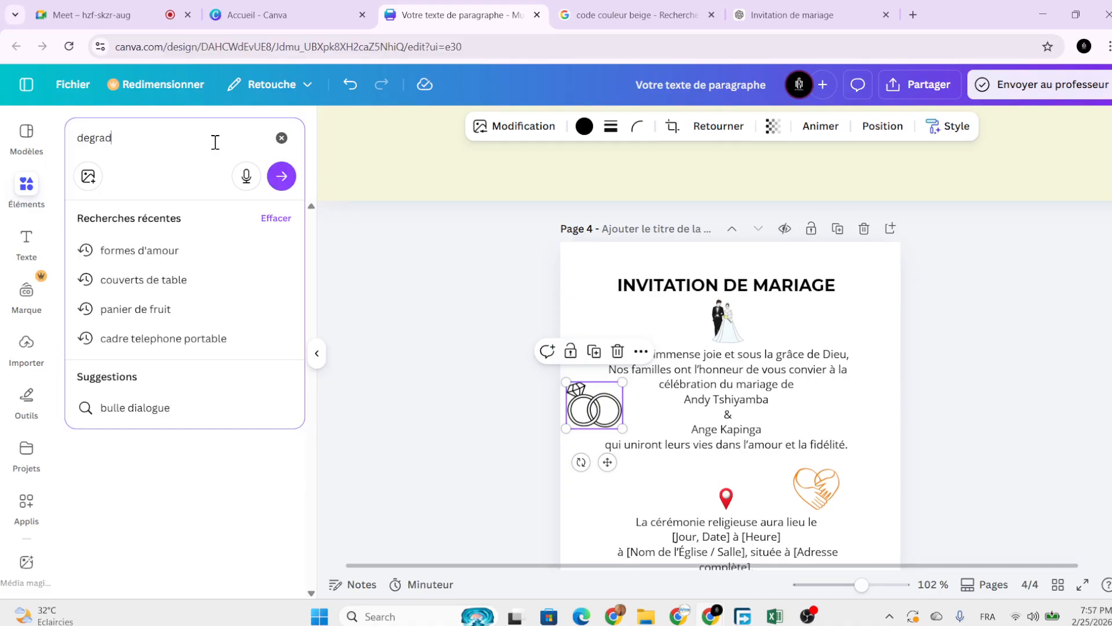
{"action": "type", "text": "é"}
{"action": "key", "text": "Return"}
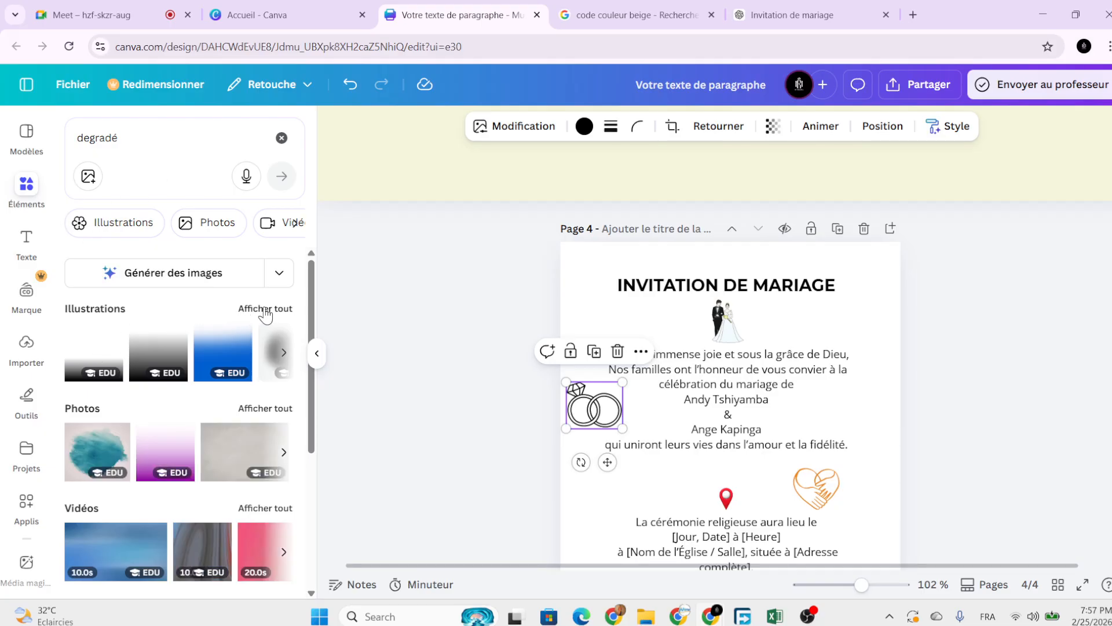
{"action": "left_click", "coordinate": [266, 310]}
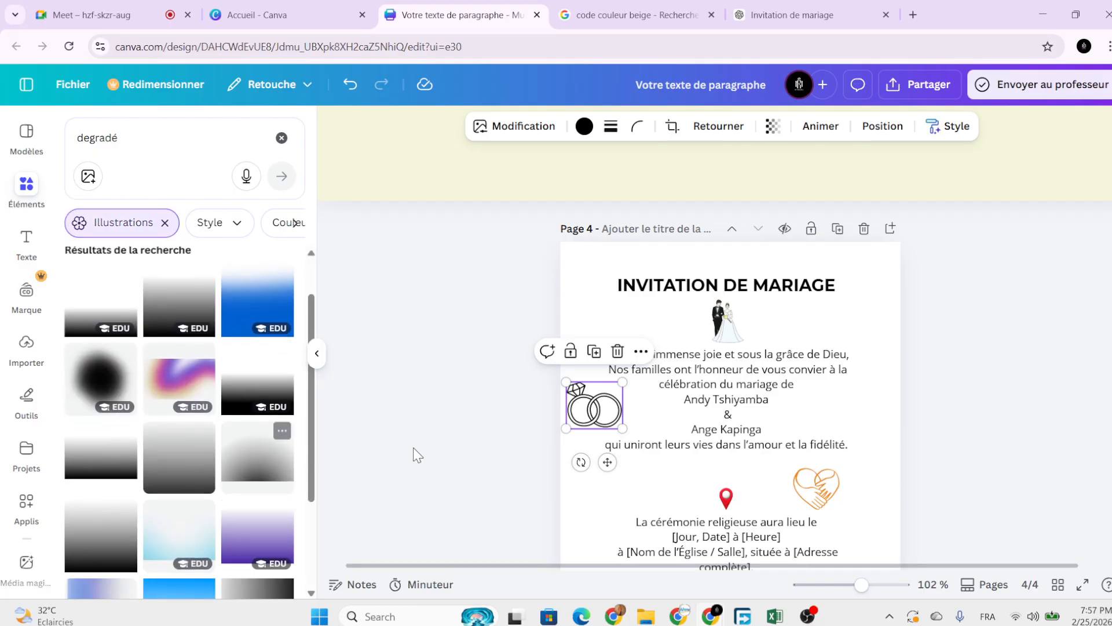
{"action": "scroll", "coordinate": [594, 440], "scroll_direction": "down", "scroll_amount": 3}
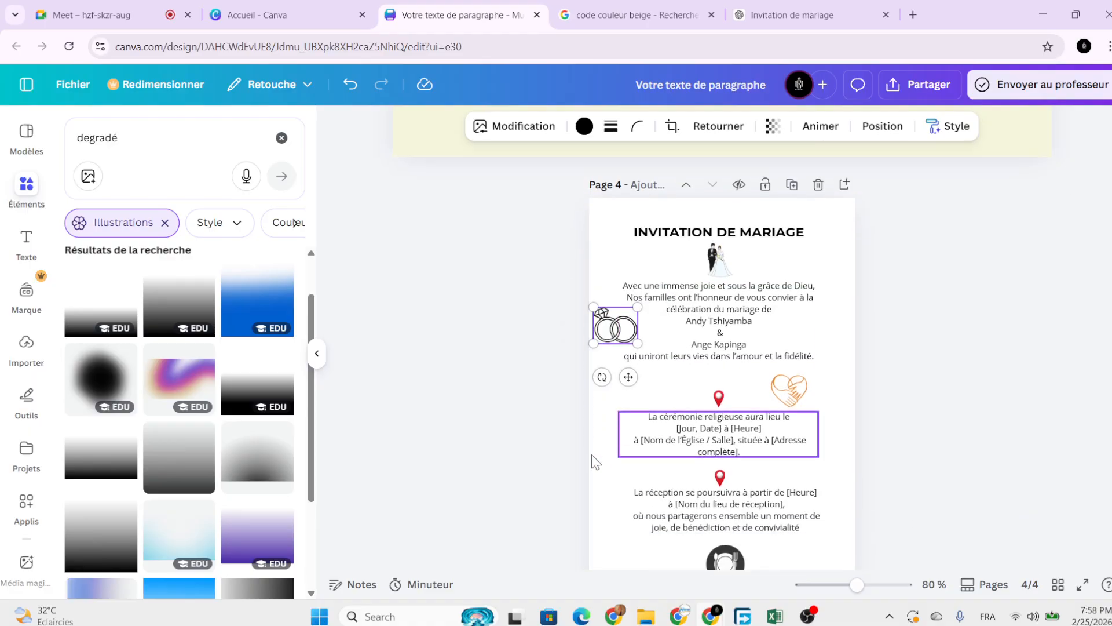
{"action": "scroll", "coordinate": [594, 462], "scroll_direction": "down", "scroll_amount": 2}
{"action": "left_click", "coordinate": [177, 541]}
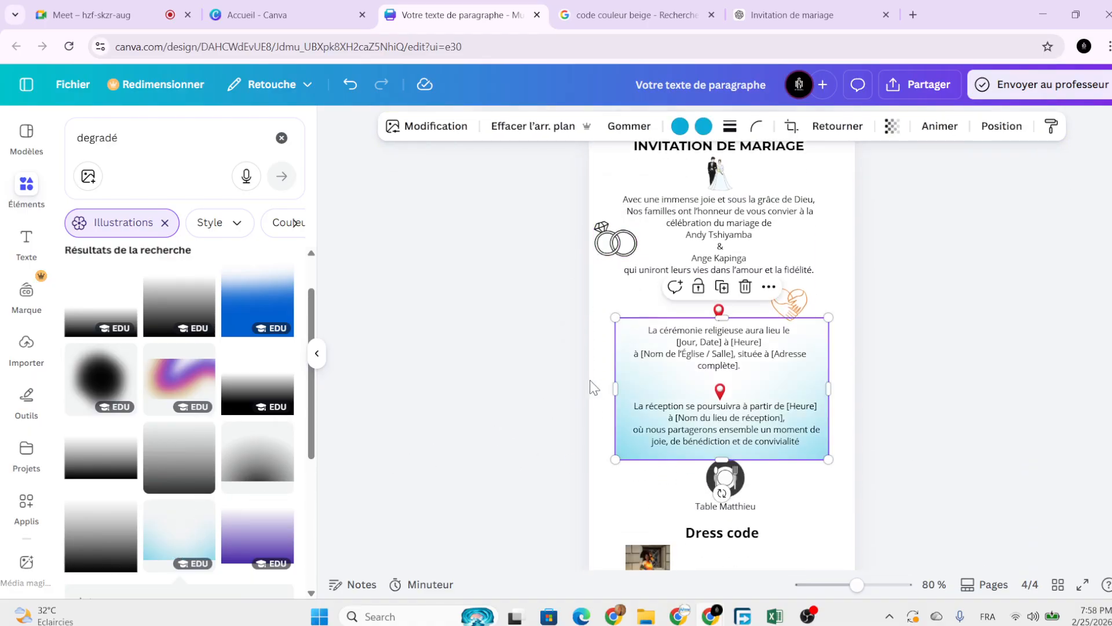
{"action": "scroll", "coordinate": [591, 383], "scroll_direction": "down", "scroll_amount": 2}
Undo an accidental text move, then extend the gradient behind Dress code to the page's right edge.
{"action": "left_click_drag", "start_coordinate": [633, 266], "coordinate": [604, 318]}
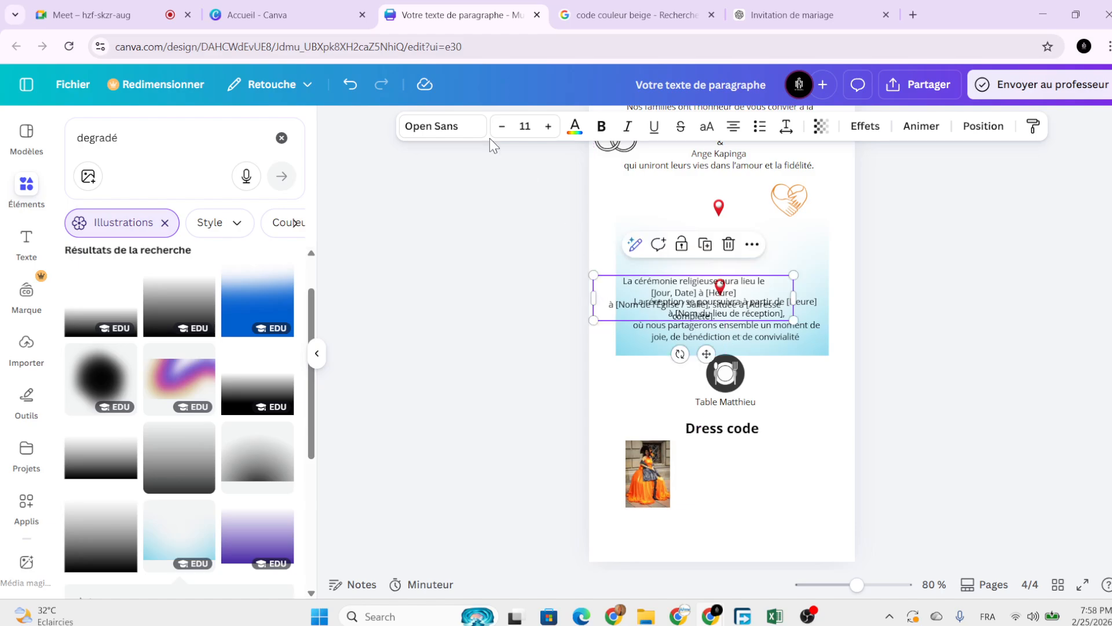
{"action": "left_click", "coordinate": [351, 85]}
{"action": "left_click", "coordinate": [637, 351]}
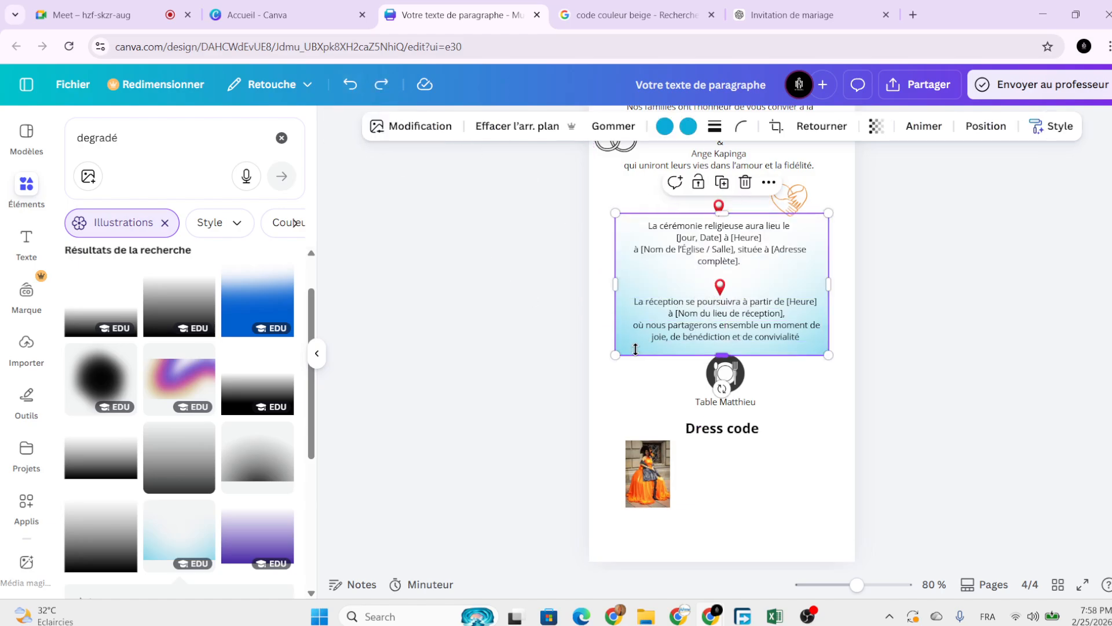
{"action": "left_click_drag", "start_coordinate": [629, 347], "coordinate": [602, 543]}
{"action": "scroll", "coordinate": [624, 482], "scroll_direction": "down", "scroll_amount": 1}
{"action": "left_click_drag", "start_coordinate": [631, 478], "coordinate": [670, 478]}
{"action": "left_click_drag", "start_coordinate": [803, 453], "coordinate": [862, 450]}
Recolour the gradient and stretch it up over the ceremony text.
{"action": "left_click", "coordinate": [665, 126]}
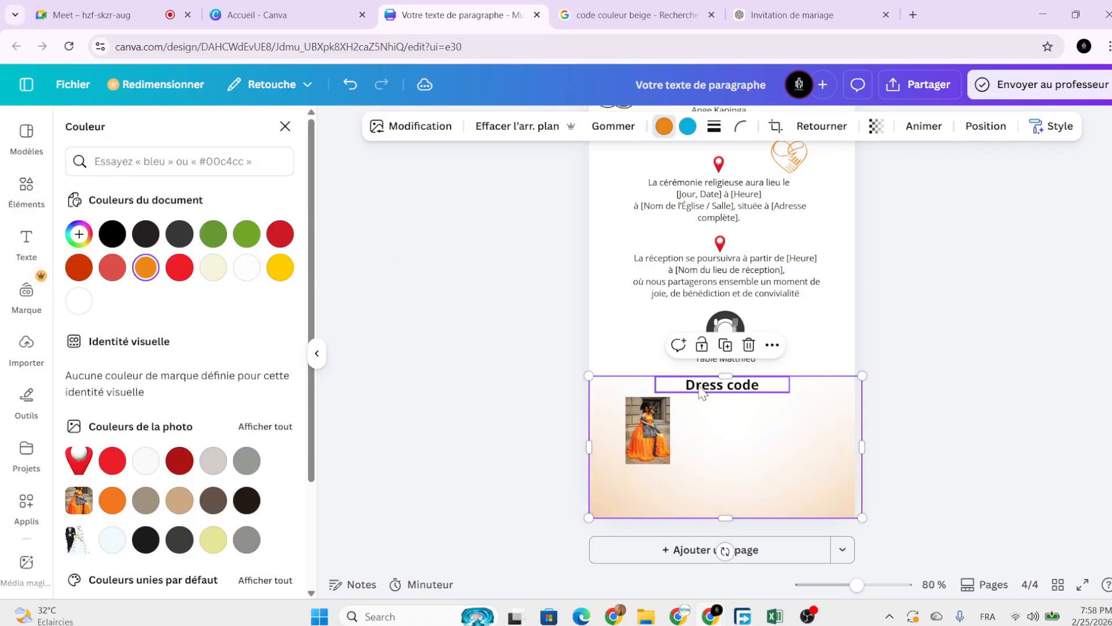
{"action": "left_click_drag", "start_coordinate": [726, 377], "coordinate": [720, 172]}
{"action": "scroll", "coordinate": [715, 405], "scroll_direction": "up", "scroll_amount": 4}
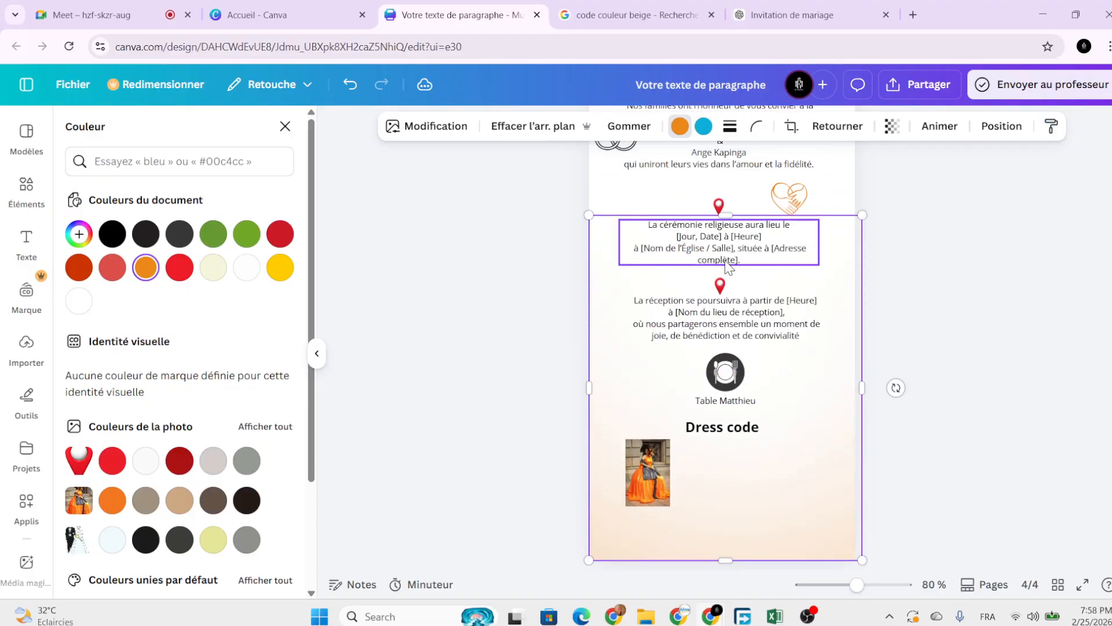
{"action": "left_click_drag", "start_coordinate": [726, 380], "coordinate": [723, 164]}
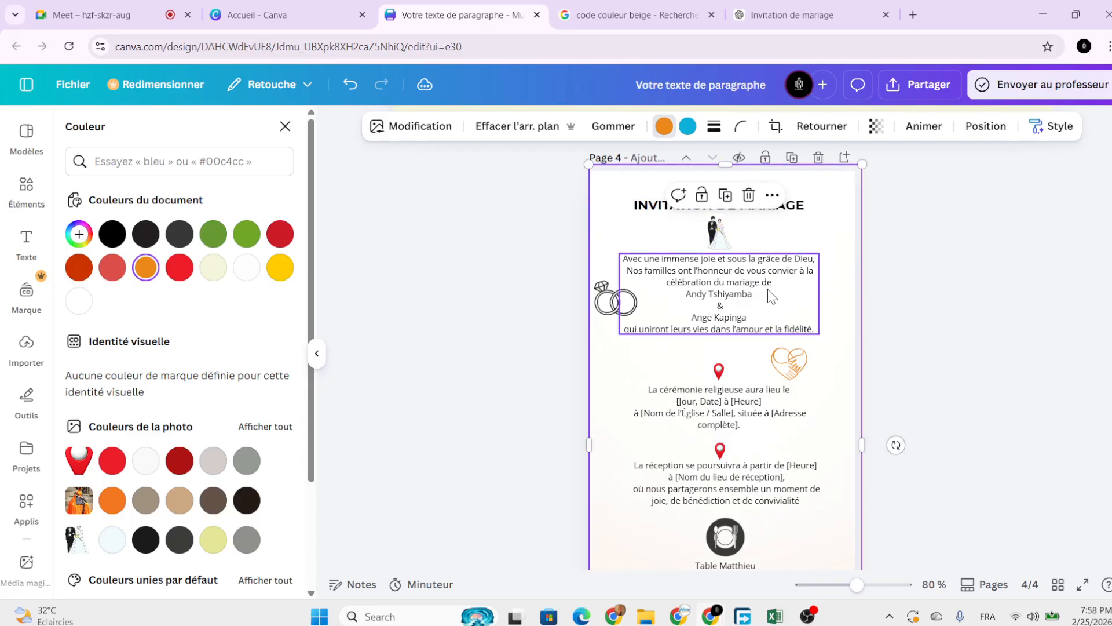
Duplicate the gradient, rotate the copy to 146° and place it on the page.
{"action": "left_click", "coordinate": [724, 197]}
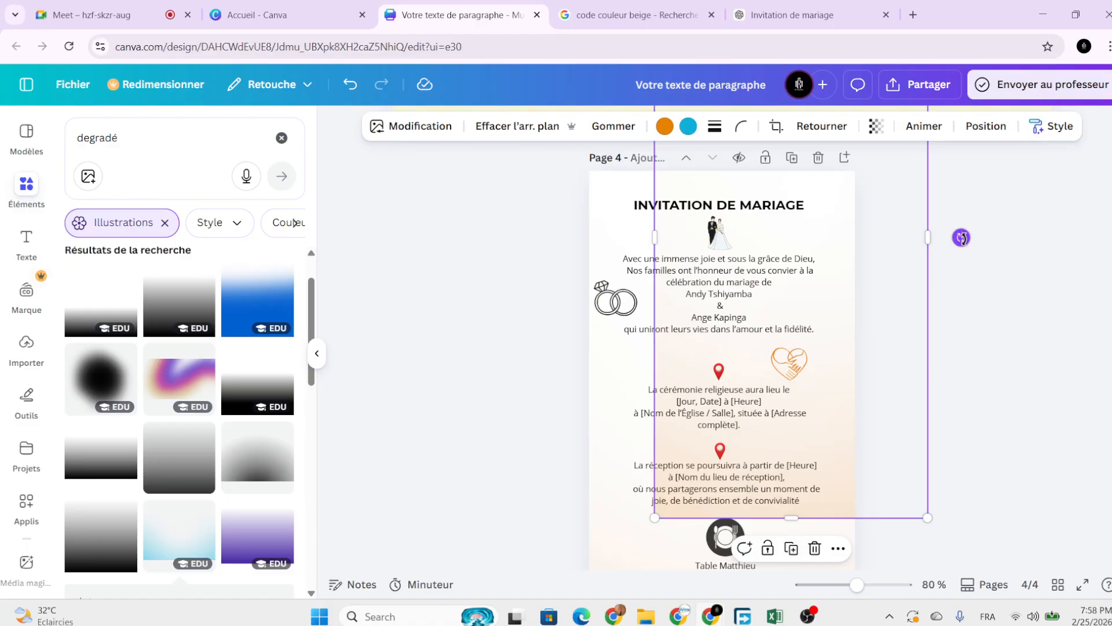
{"action": "left_click_drag", "start_coordinate": [962, 238], "coordinate": [649, 232]}
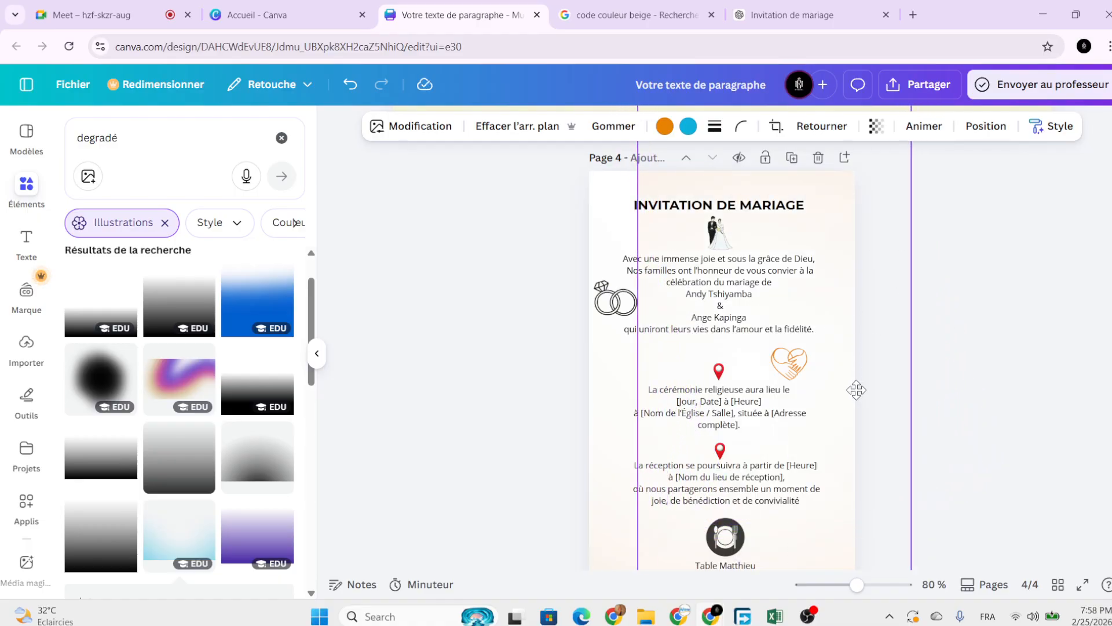
{"action": "left_click_drag", "start_coordinate": [856, 390], "coordinate": [813, 474]}
{"action": "left_click", "coordinate": [948, 464]}
Add a purple gradient illustration, then delete it from the page.
{"action": "scroll", "coordinate": [948, 474], "scroll_direction": "down", "scroll_amount": 1}
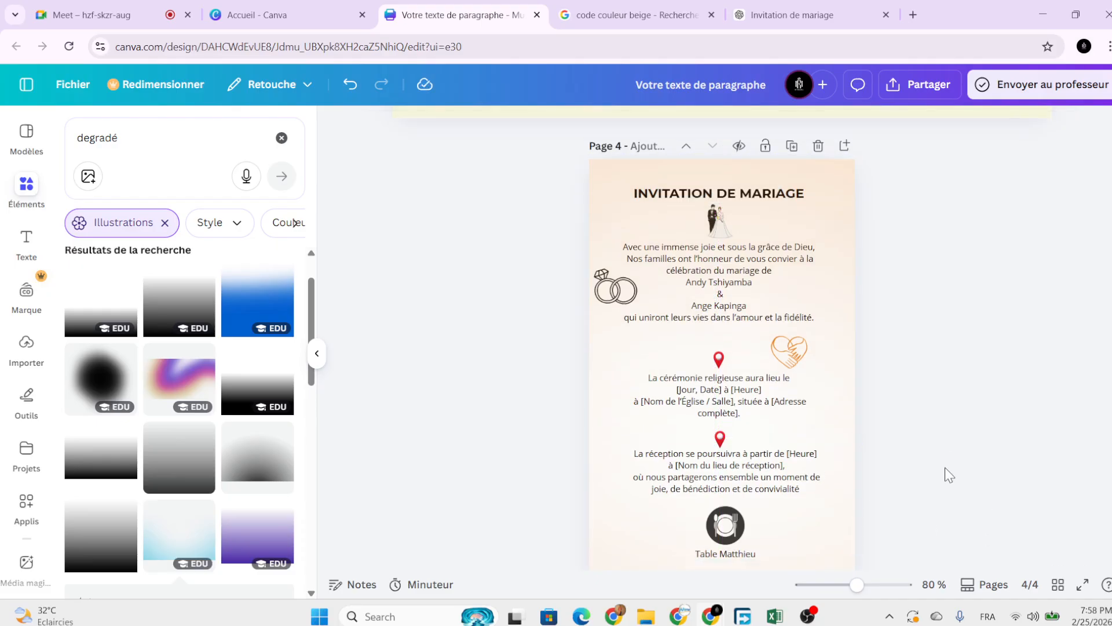
{"action": "scroll", "coordinate": [939, 475], "scroll_direction": "down", "scroll_amount": 3}
{"action": "scroll", "coordinate": [895, 470], "scroll_direction": "down", "scroll_amount": 2}
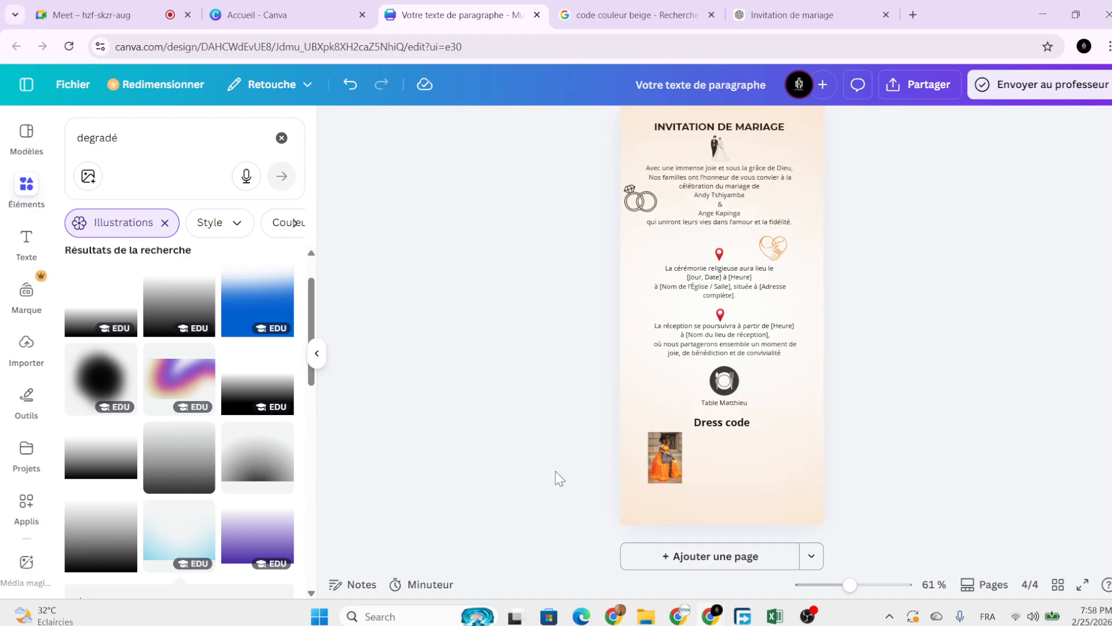
{"action": "left_click", "coordinate": [166, 394]}
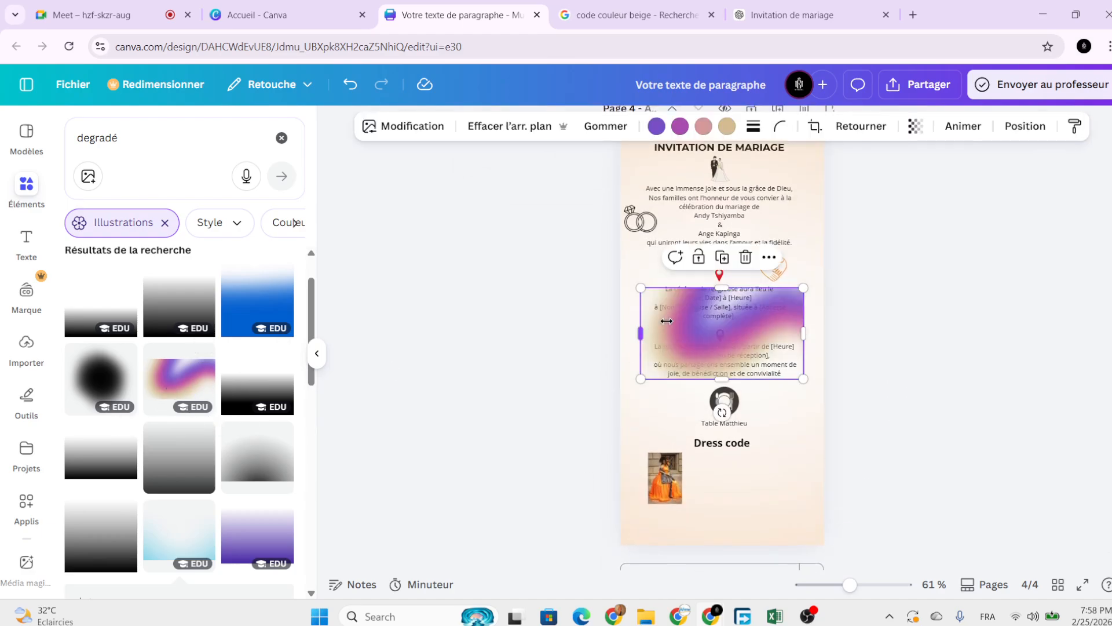
{"action": "left_click_drag", "start_coordinate": [729, 335], "coordinate": [608, 413]}
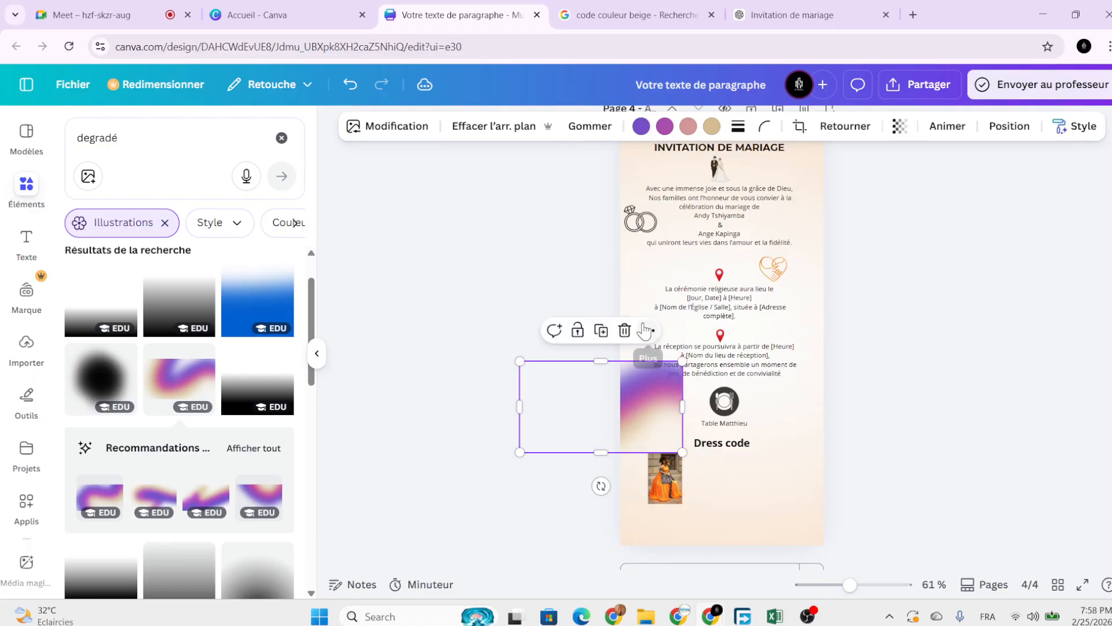
{"action": "key", "text": "Delete"}
{"action": "left_click", "coordinate": [152, 139]}
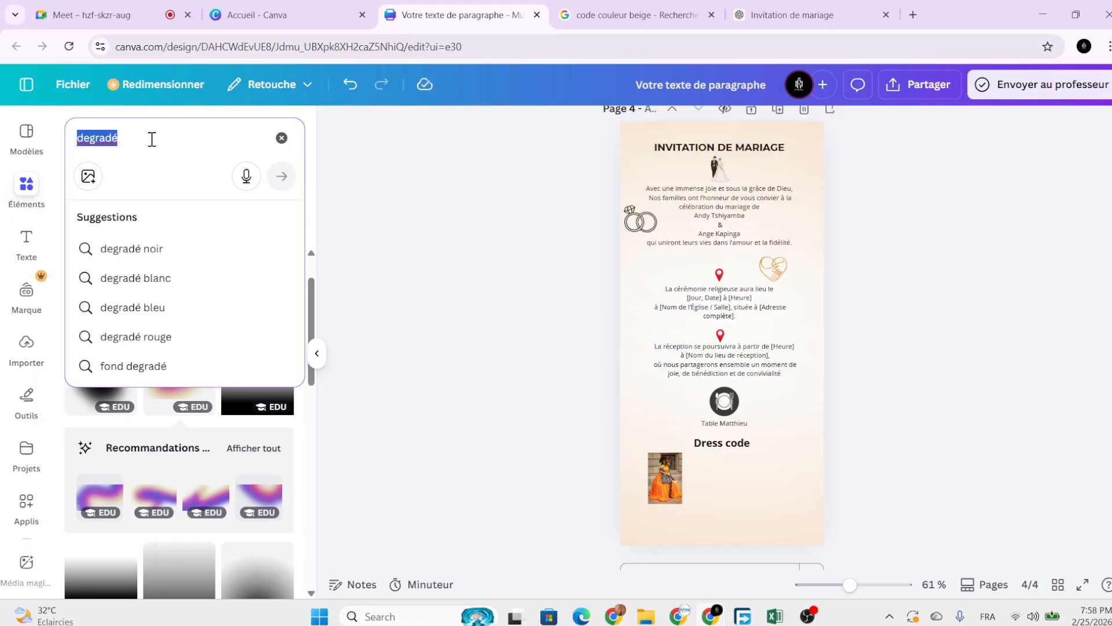
{"action": "type", "text": "fleurs"}
{"action": "key", "text": "Return"}
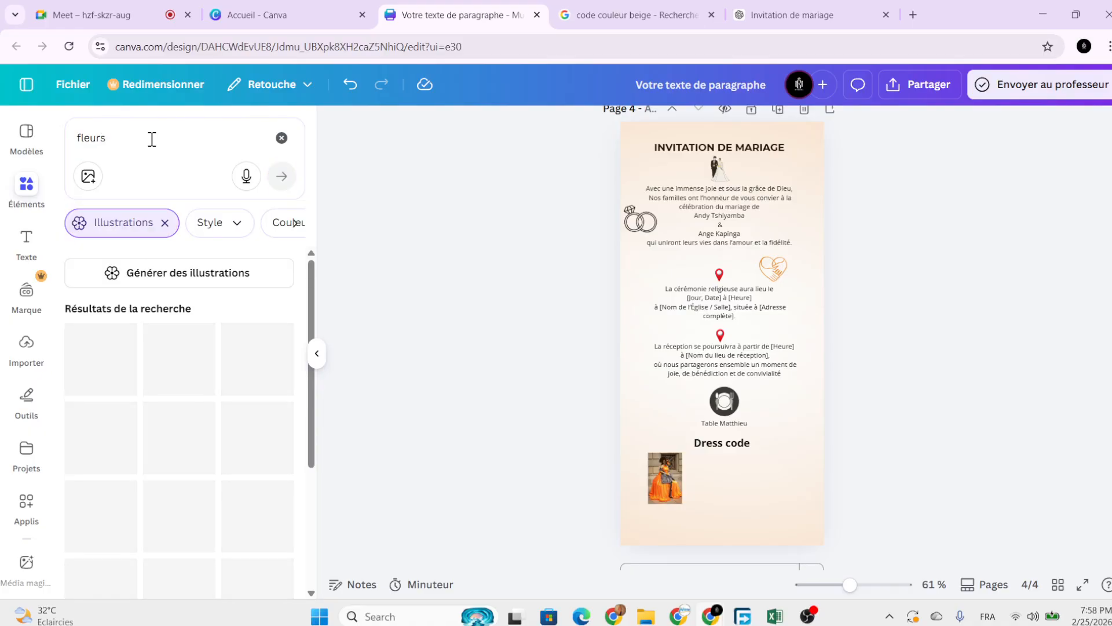
{"action": "scroll", "coordinate": [175, 402], "scroll_direction": "down", "scroll_amount": 3}
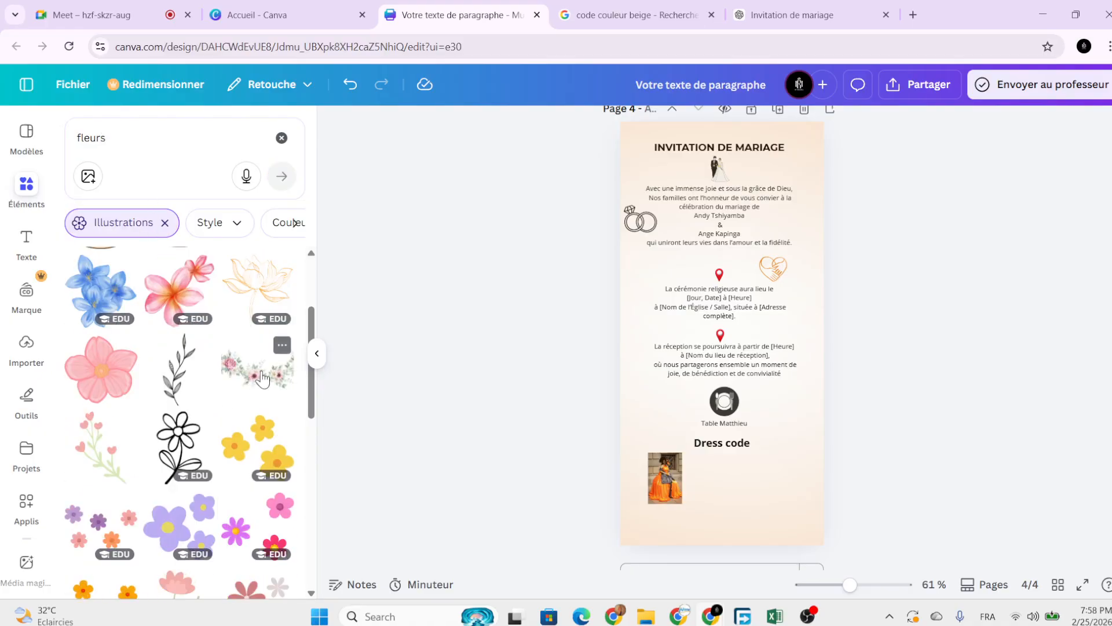
{"action": "left_click", "coordinate": [264, 378]}
{"action": "left_click_drag", "start_coordinate": [693, 336], "coordinate": [756, 475]}
{"action": "left_click_drag", "start_coordinate": [703, 521], "coordinate": [829, 450]}
{"action": "scroll", "coordinate": [232, 493], "scroll_direction": "down", "scroll_amount": 4}
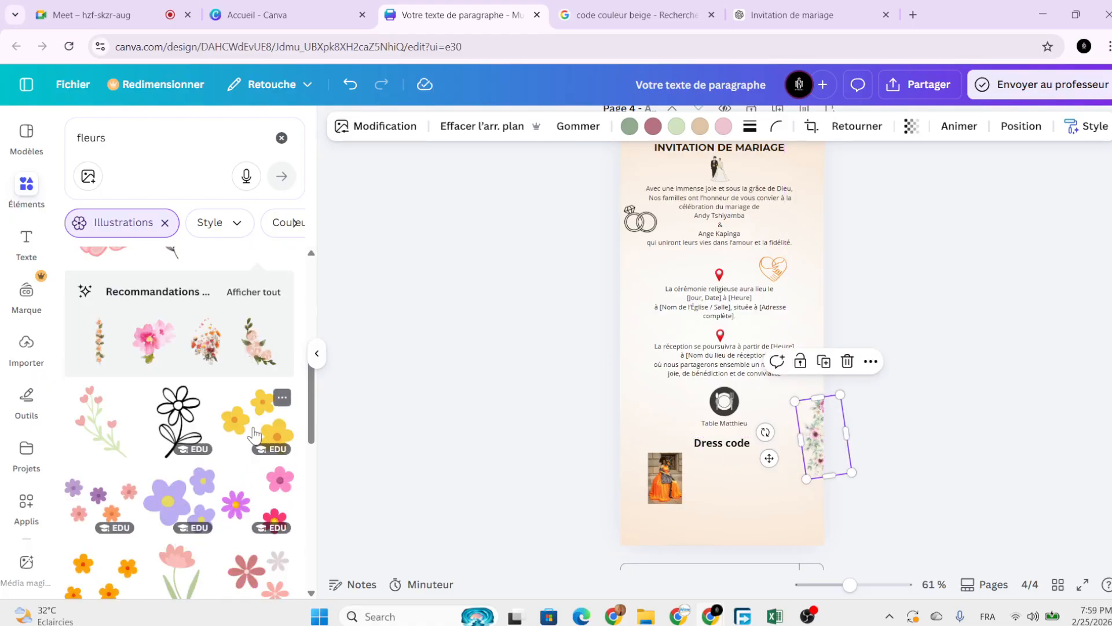
{"action": "scroll", "coordinate": [231, 486], "scroll_direction": "down", "scroll_amount": 2}
{"action": "scroll", "coordinate": [191, 405], "scroll_direction": "up", "scroll_amount": 7}
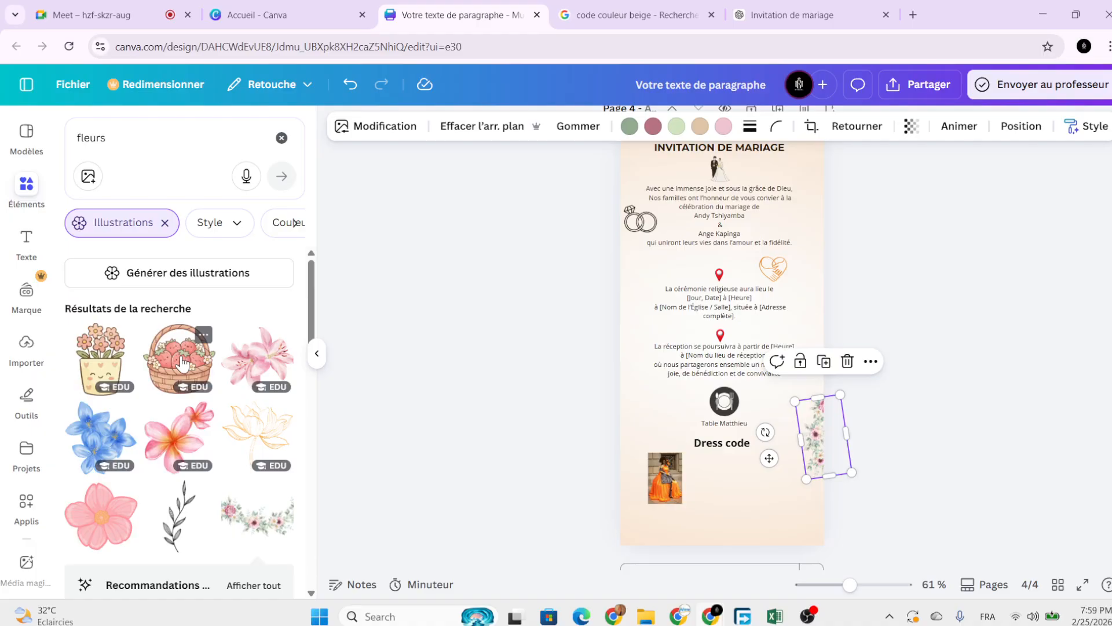
{"action": "left_click", "coordinate": [203, 363]}
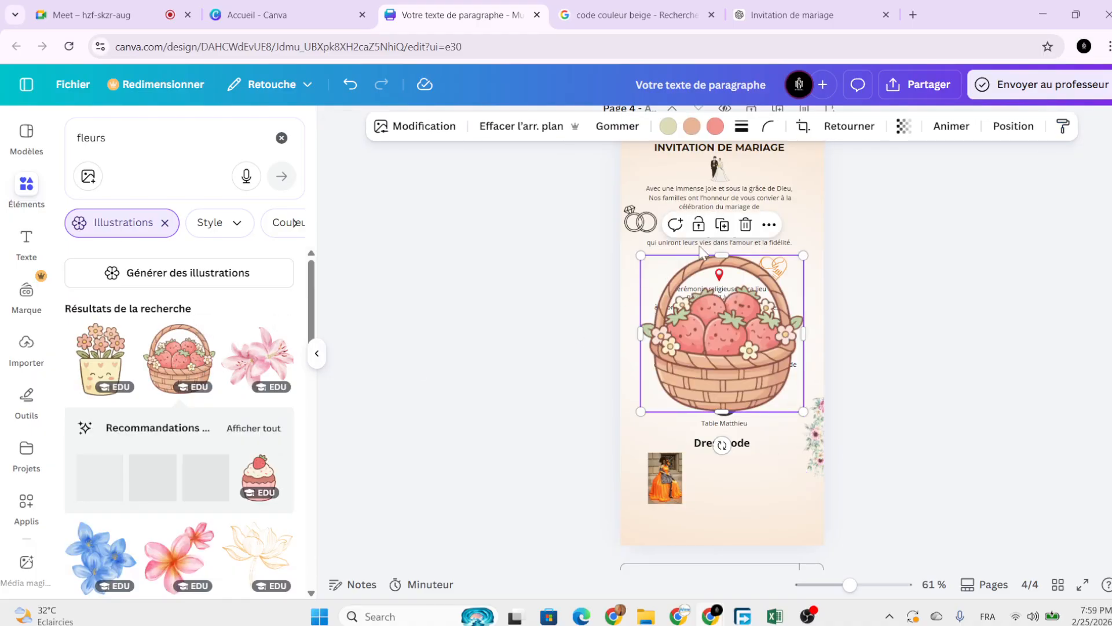
{"action": "left_click", "coordinate": [747, 225]}
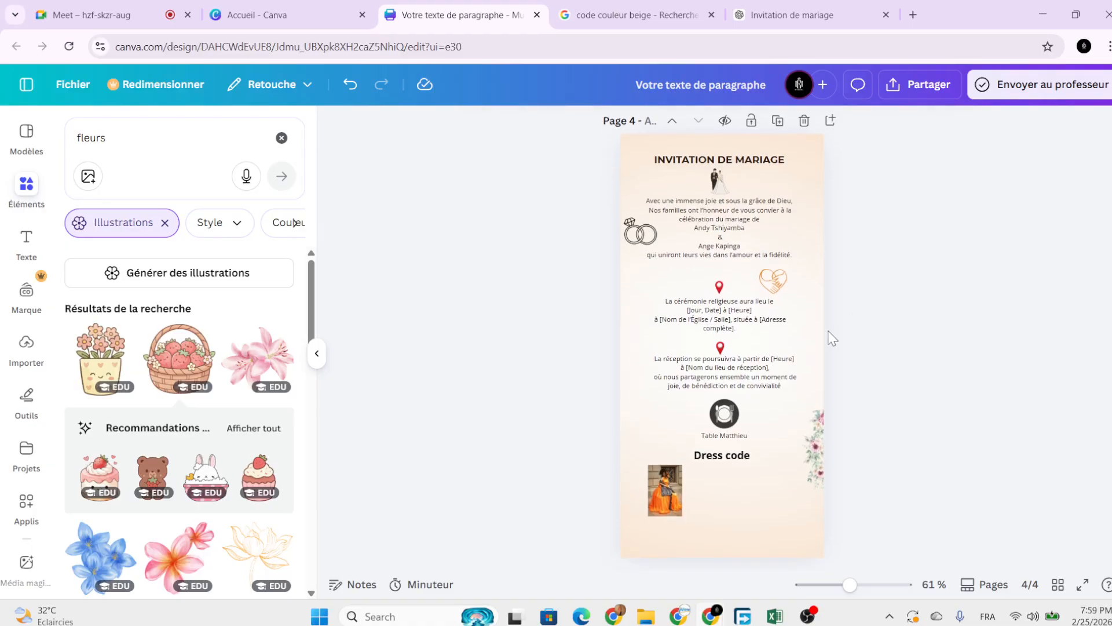
{"action": "scroll", "coordinate": [832, 338], "scroll_direction": "down", "scroll_amount": 1}
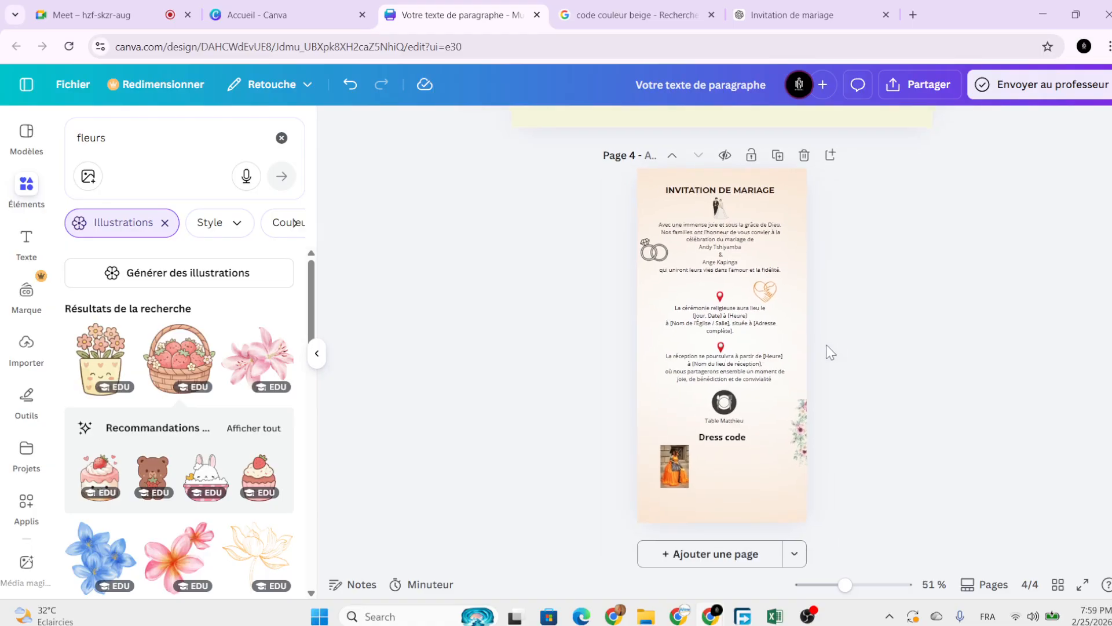
{"action": "scroll", "coordinate": [832, 351], "scroll_direction": "up", "scroll_amount": 1}
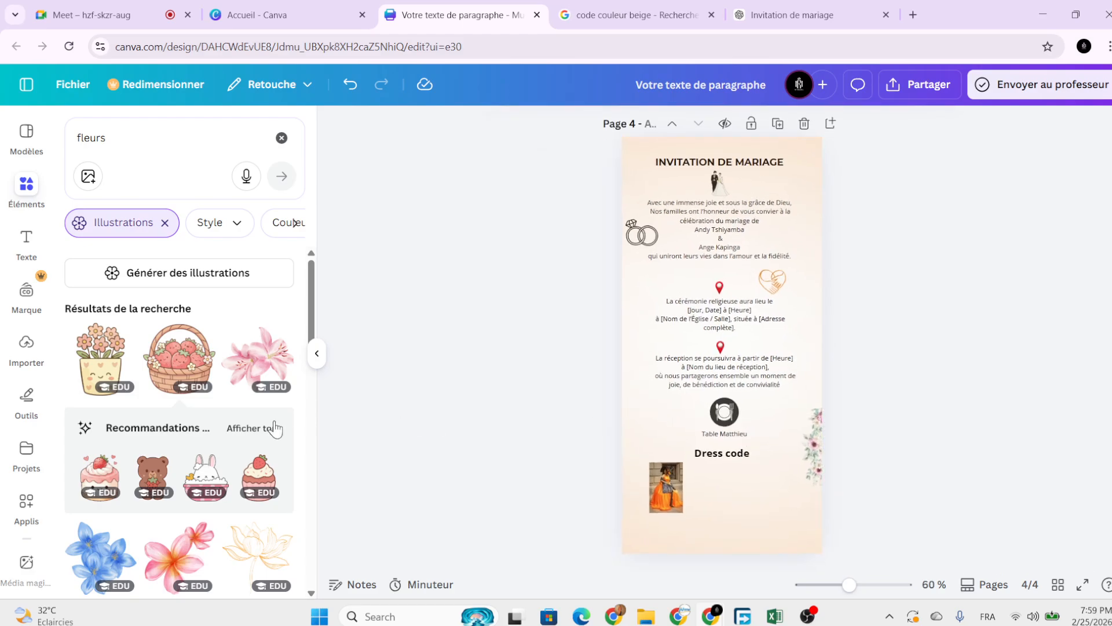
Search 'amour' and add a small pink envelope beside the reception text.
{"action": "left_click", "coordinate": [173, 147]}
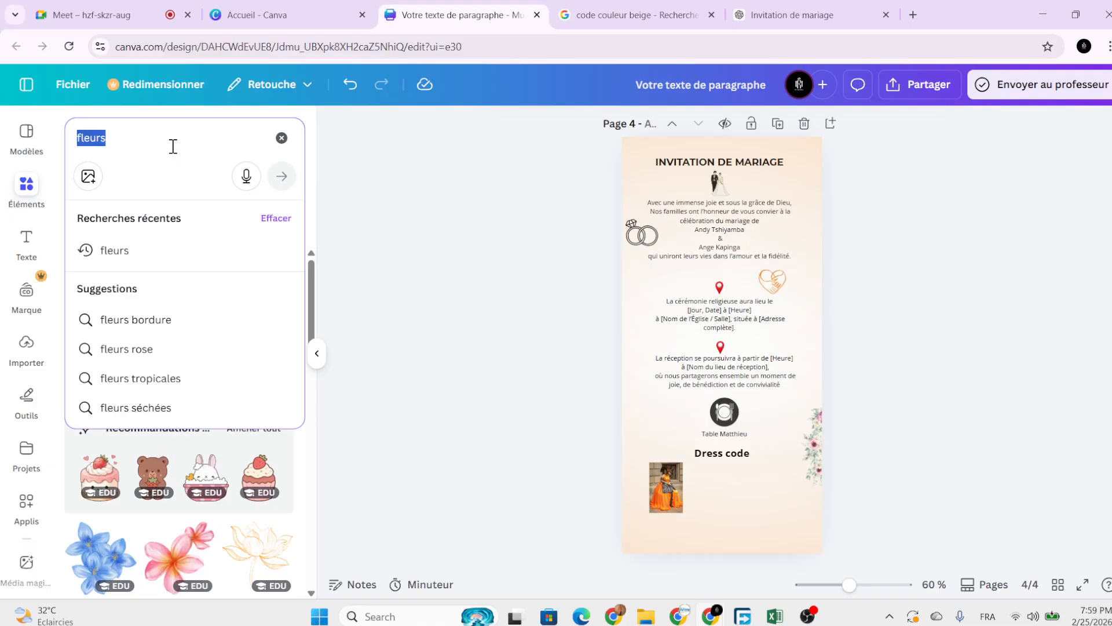
{"action": "type", "text": "amour"}
{"action": "key", "text": "Return"}
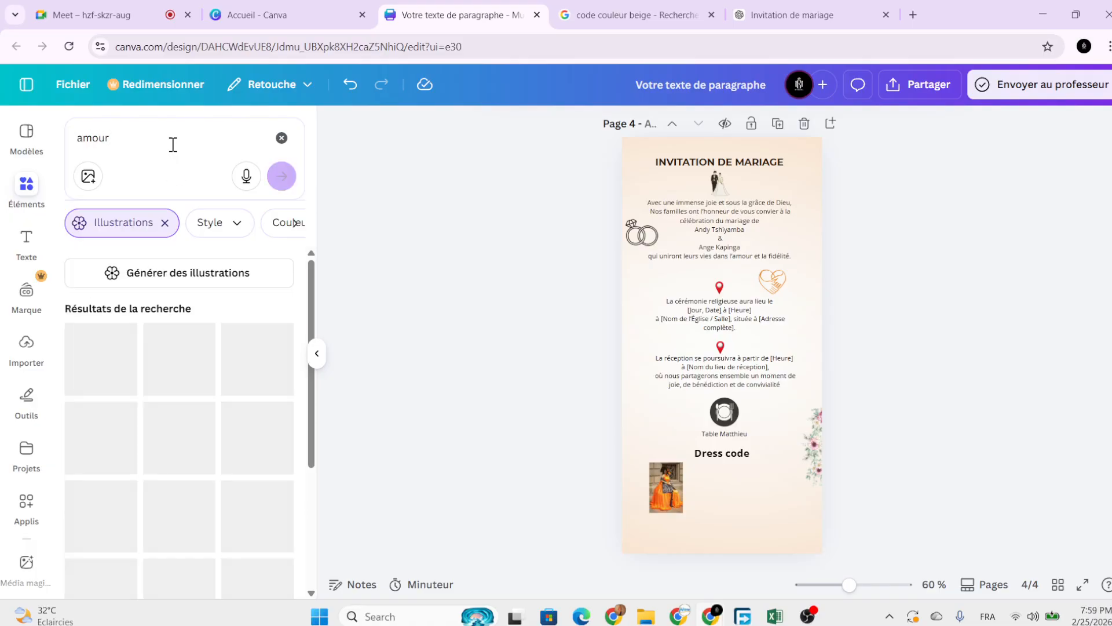
{"action": "scroll", "coordinate": [188, 374], "scroll_direction": "down", "scroll_amount": 3}
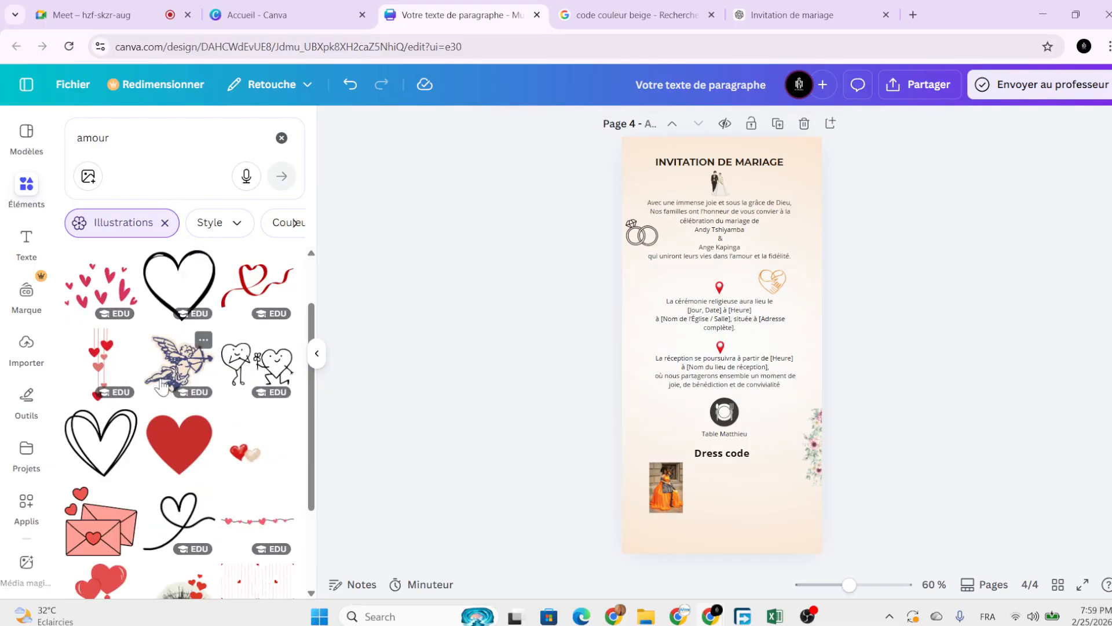
{"action": "left_click", "coordinate": [119, 462]}
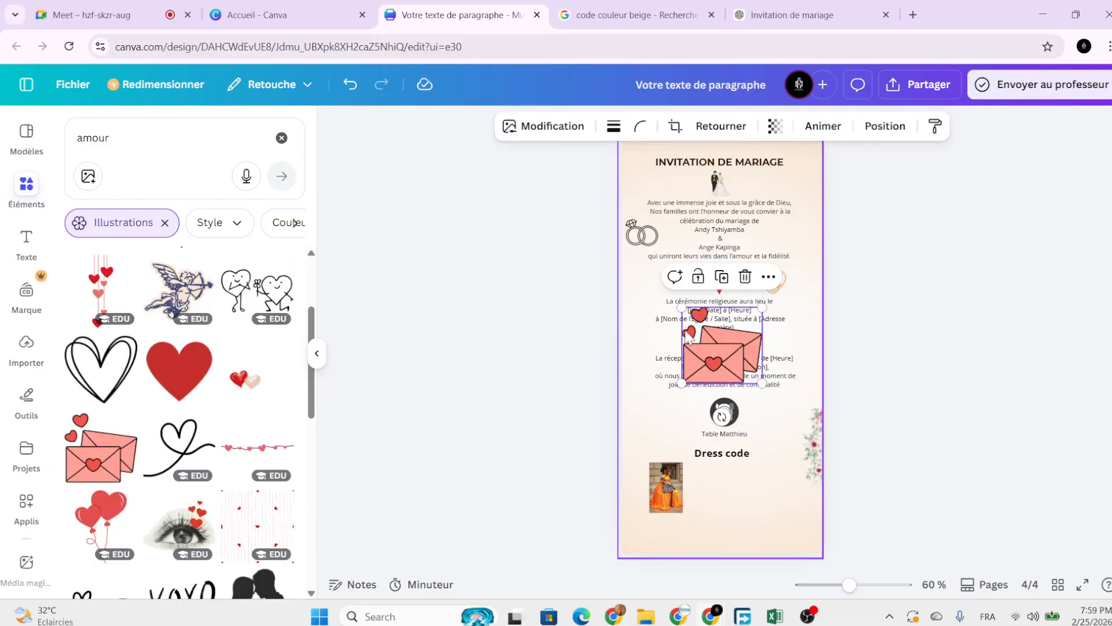
{"action": "left_click_drag", "start_coordinate": [724, 354], "coordinate": [698, 408]}
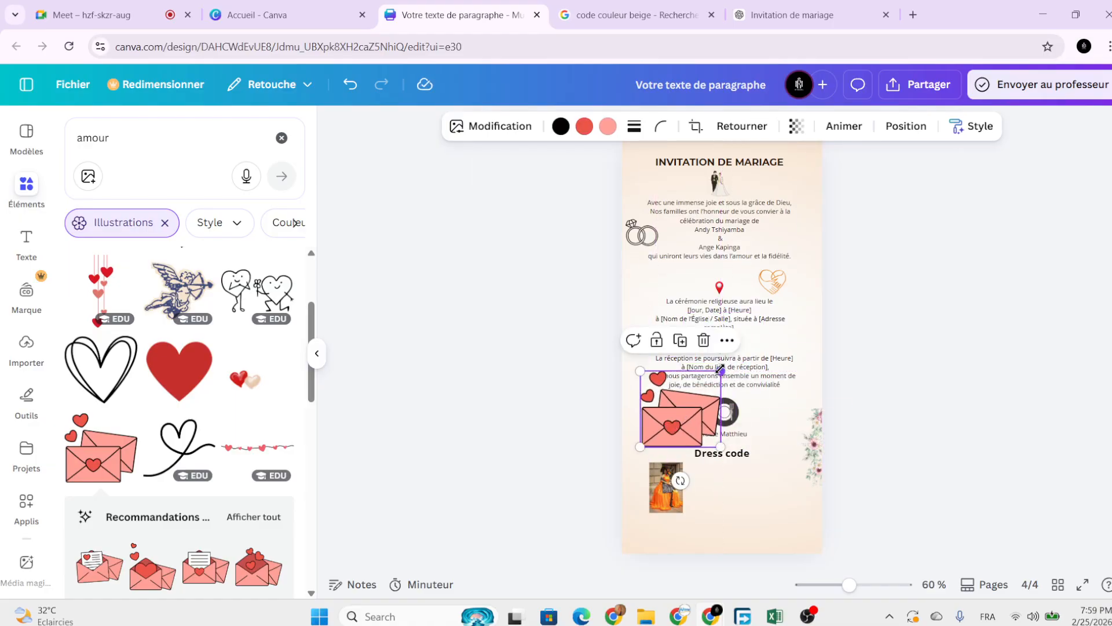
{"action": "left_click_drag", "start_coordinate": [720, 371], "coordinate": [655, 408]}
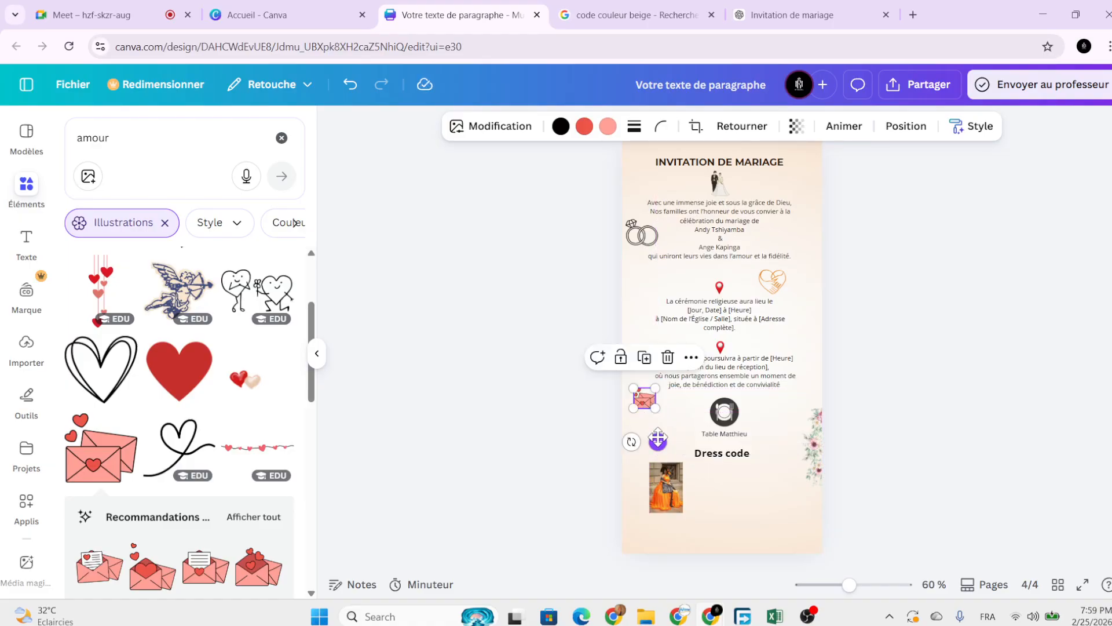
Search 'fumée' and place a blue smoke illustration at the page's right edge.
{"action": "left_click", "coordinate": [132, 142]}
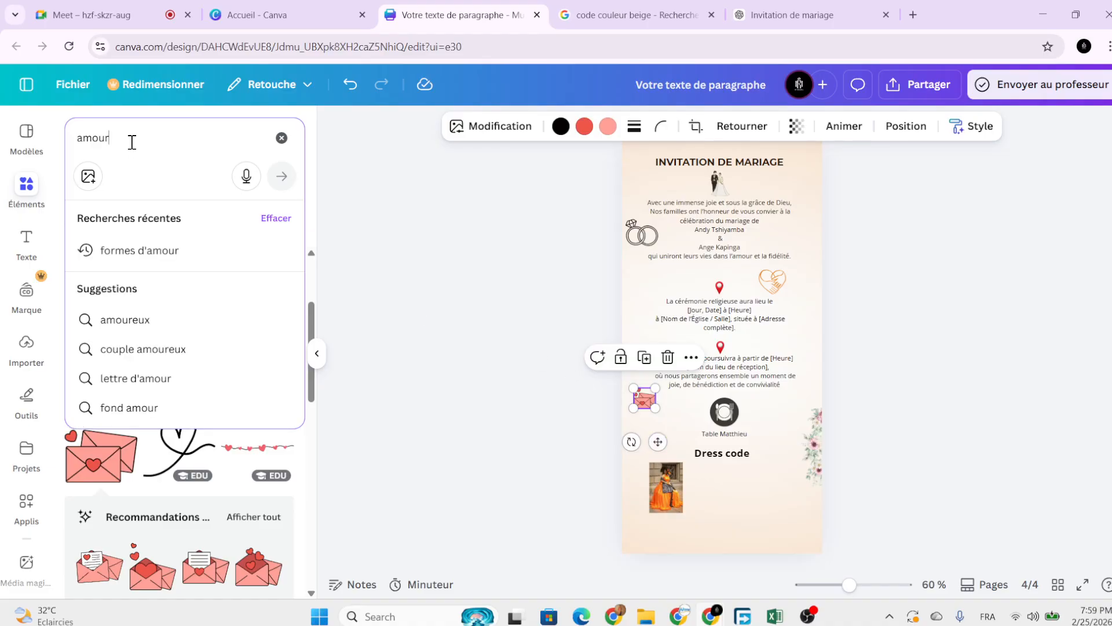
{"action": "key", "text": "BackSpace"}
{"action": "type", "text": "fum"}
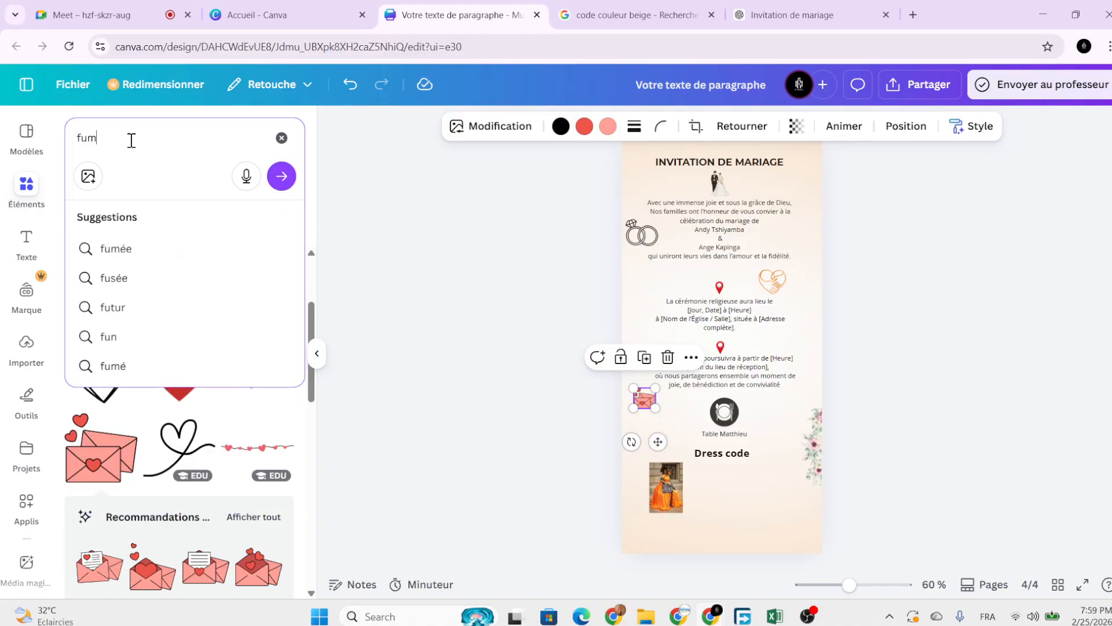
{"action": "type", "text": "ée"}
{"action": "key", "text": "Return"}
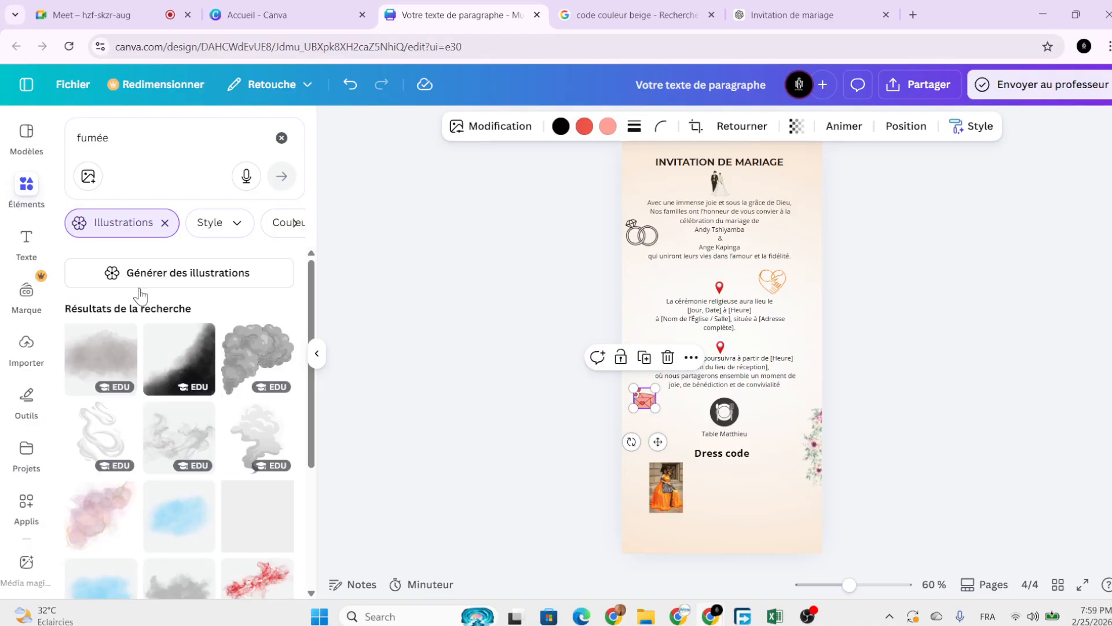
{"action": "left_click", "coordinate": [243, 523]}
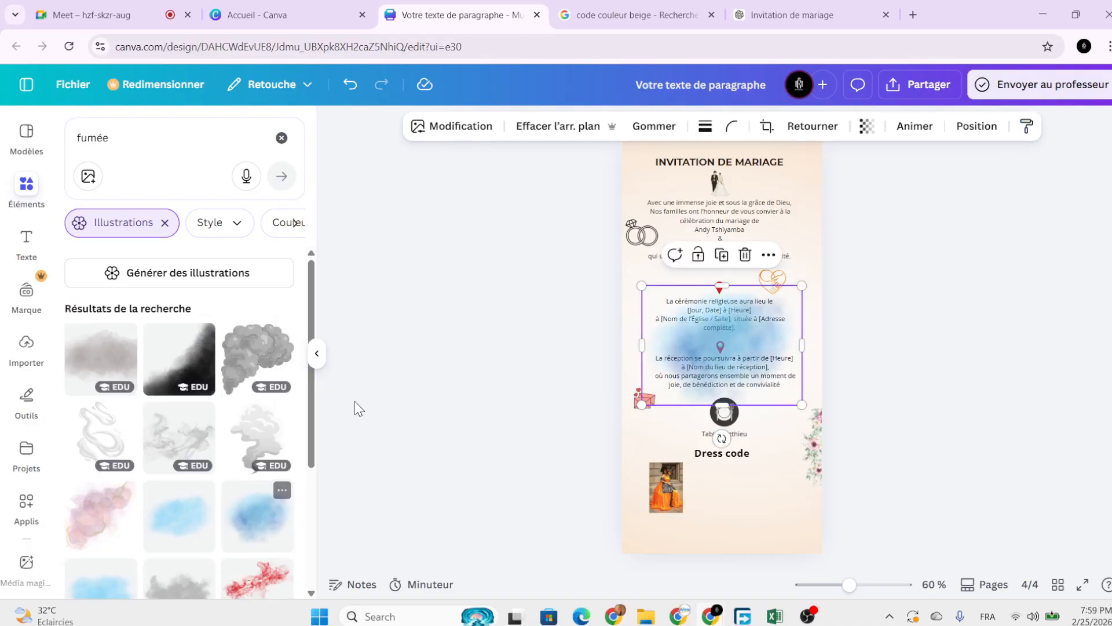
{"action": "left_click_drag", "start_coordinate": [745, 348], "coordinate": [854, 316]}
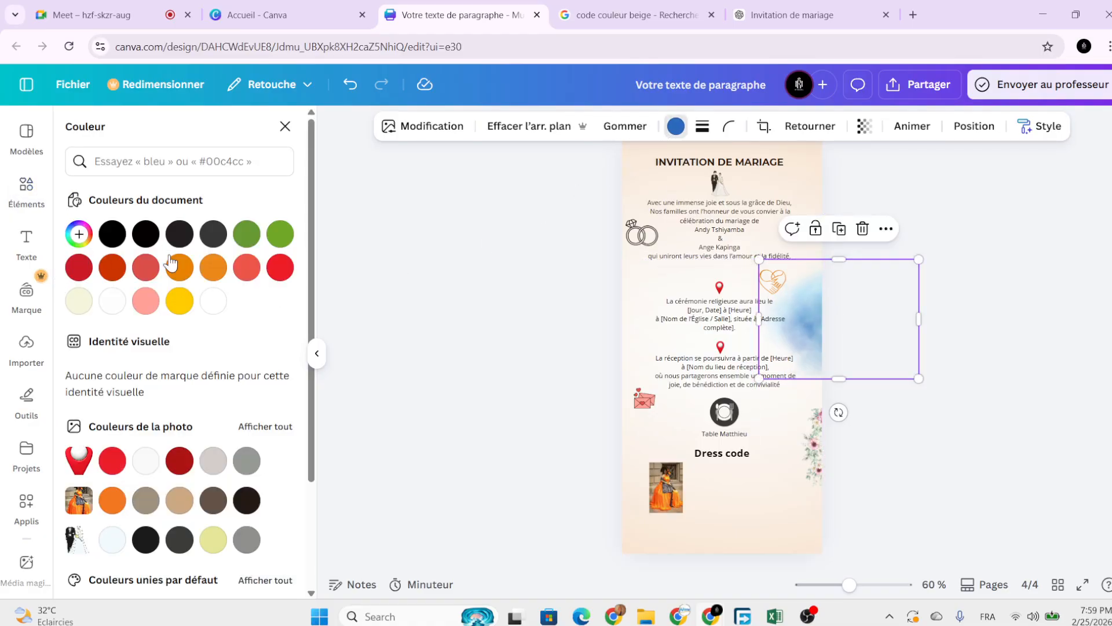
Recolour the right-edge smoke green from the document colours.
{"action": "left_click", "coordinate": [249, 242]}
{"action": "left_click", "coordinate": [284, 239]}
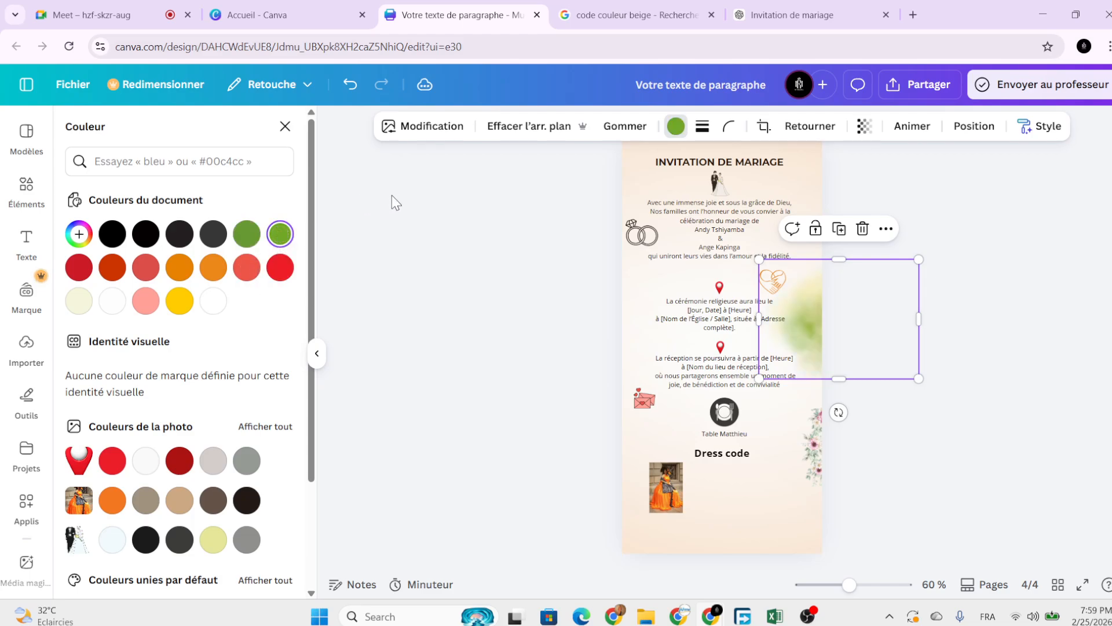
{"action": "scroll", "coordinate": [281, 374], "scroll_direction": "down", "scroll_amount": 1}
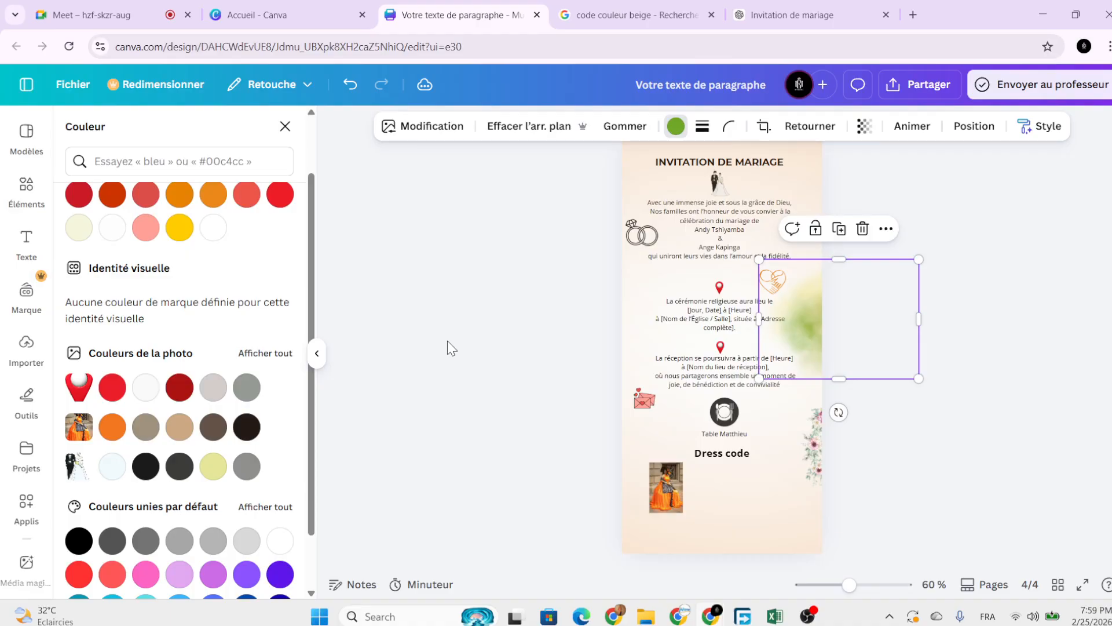
{"action": "scroll", "coordinate": [455, 344], "scroll_direction": "up", "scroll_amount": 1}
Add another blue smoke cloud from the fumée results and drop it near the lower left.
{"action": "left_click", "coordinate": [38, 197]}
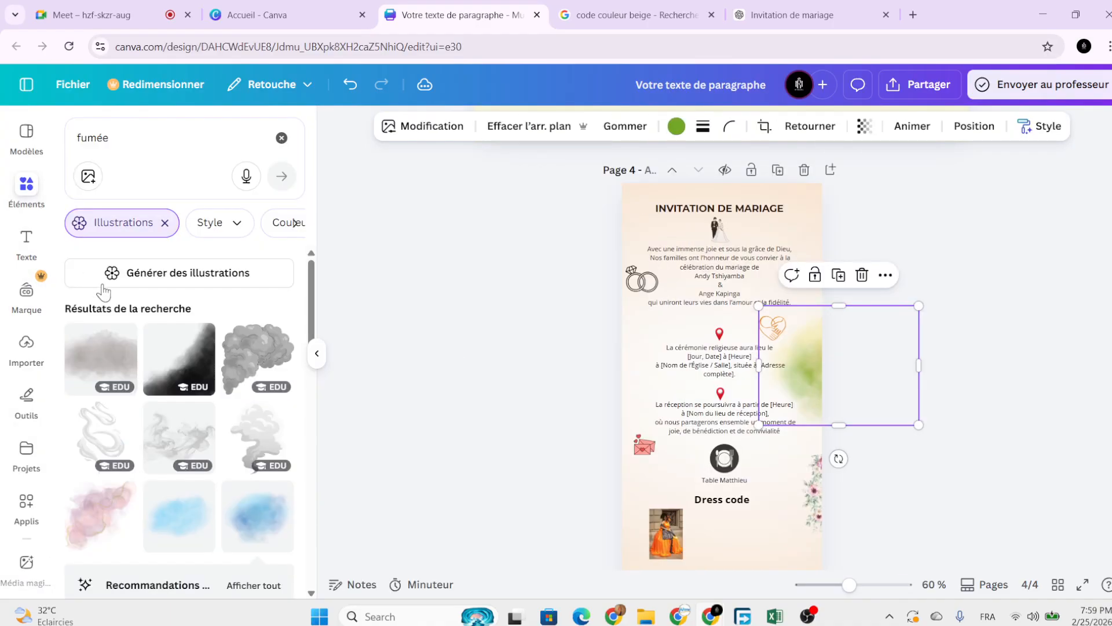
{"action": "scroll", "coordinate": [82, 383], "scroll_direction": "down", "scroll_amount": 2}
{"action": "scroll", "coordinate": [145, 455], "scroll_direction": "down", "scroll_amount": 1}
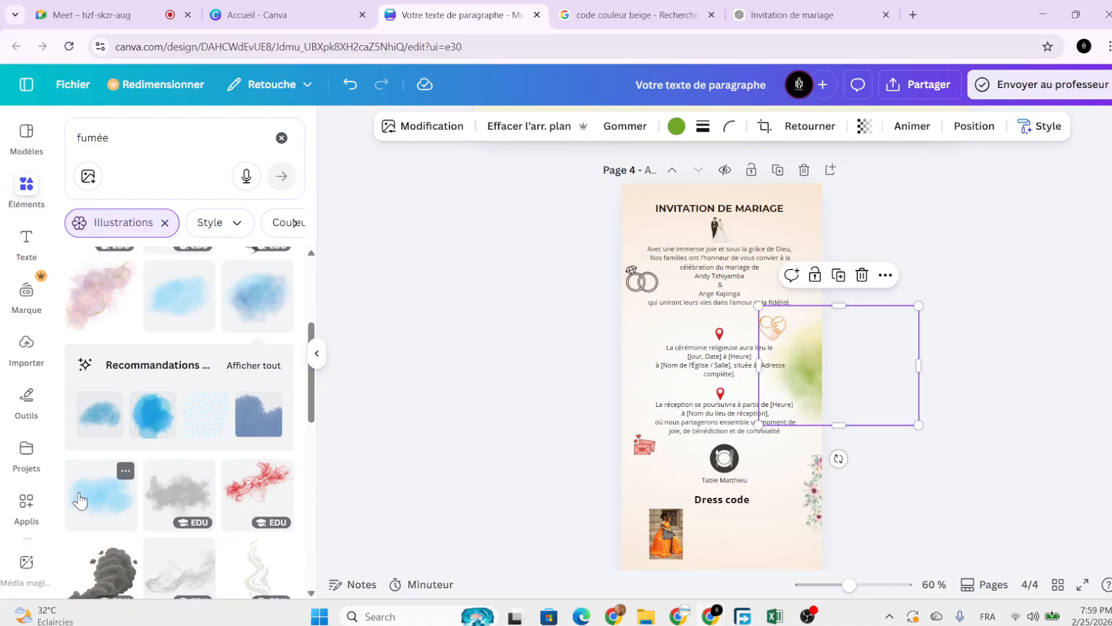
{"action": "scroll", "coordinate": [104, 504], "scroll_direction": "down", "scroll_amount": 2}
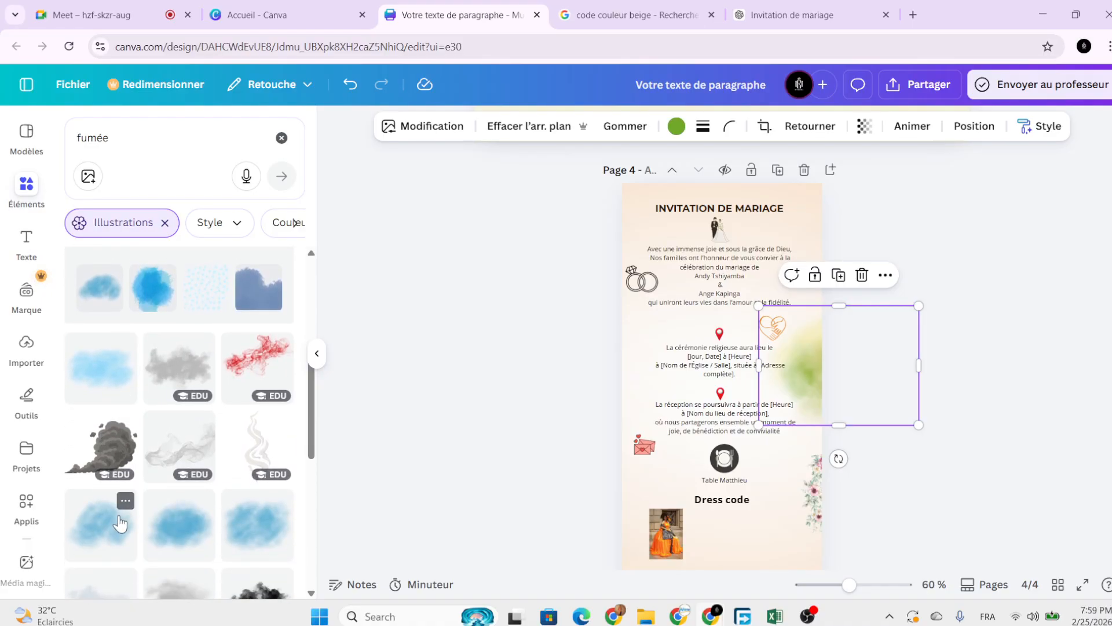
{"action": "left_click", "coordinate": [113, 519]}
{"action": "scroll", "coordinate": [212, 453], "scroll_direction": "down", "scroll_amount": 2}
{"action": "left_click_drag", "start_coordinate": [687, 390], "coordinate": [544, 479]}
{"action": "left_click", "coordinate": [551, 479]}
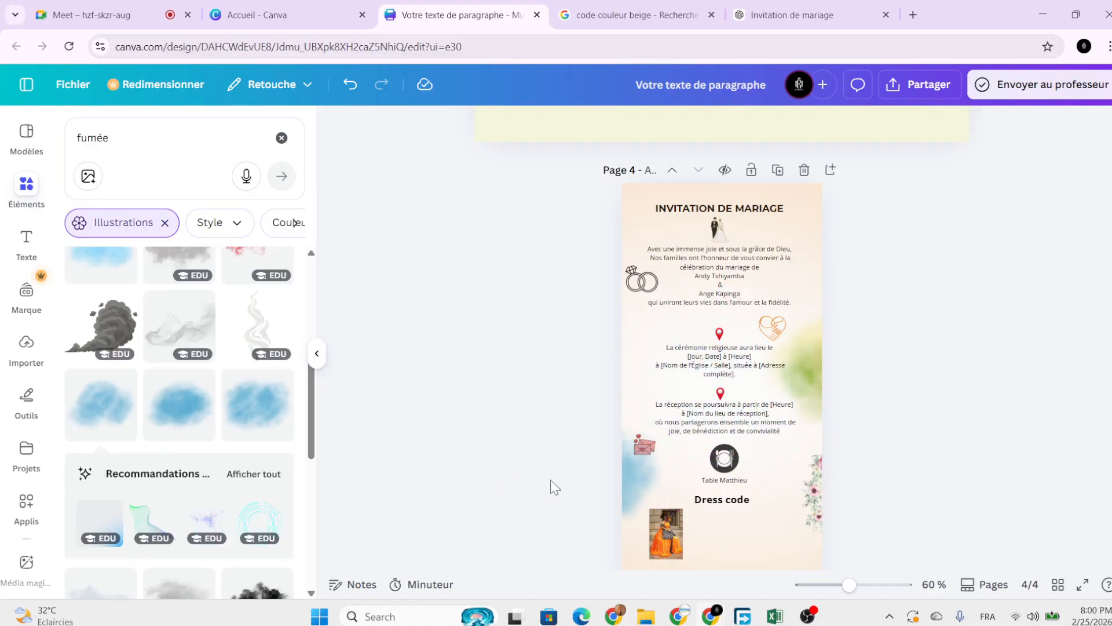
Move the blue cloud to the page's top-left corner and recolour it green.
{"action": "left_click", "coordinate": [627, 469]}
{"action": "left_click_drag", "start_coordinate": [628, 471], "coordinate": [620, 210]}
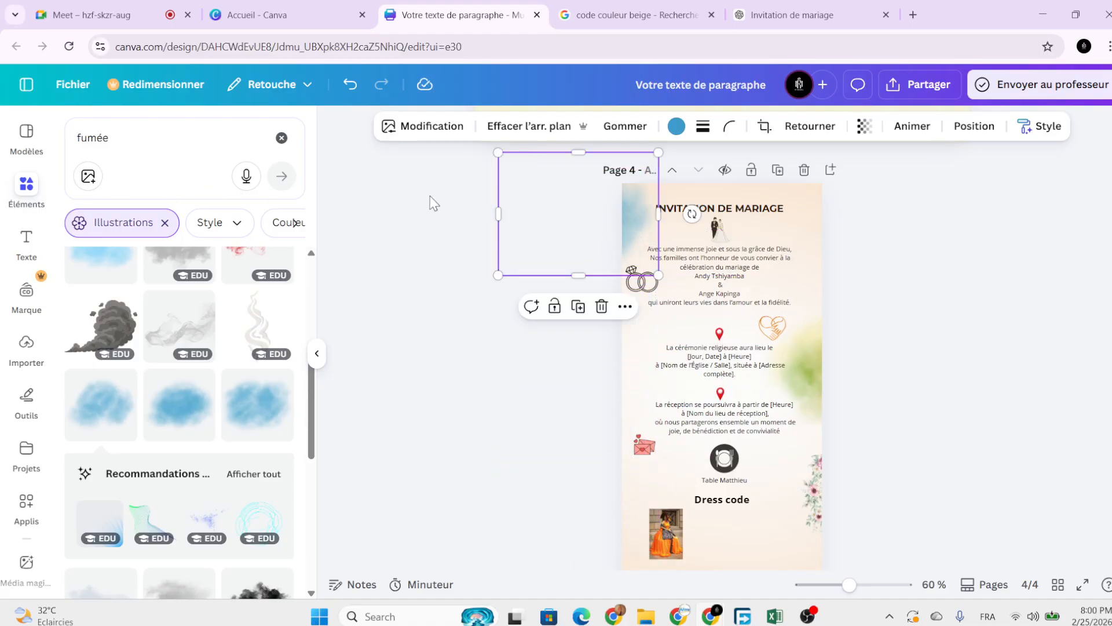
{"action": "left_click", "coordinate": [673, 127]}
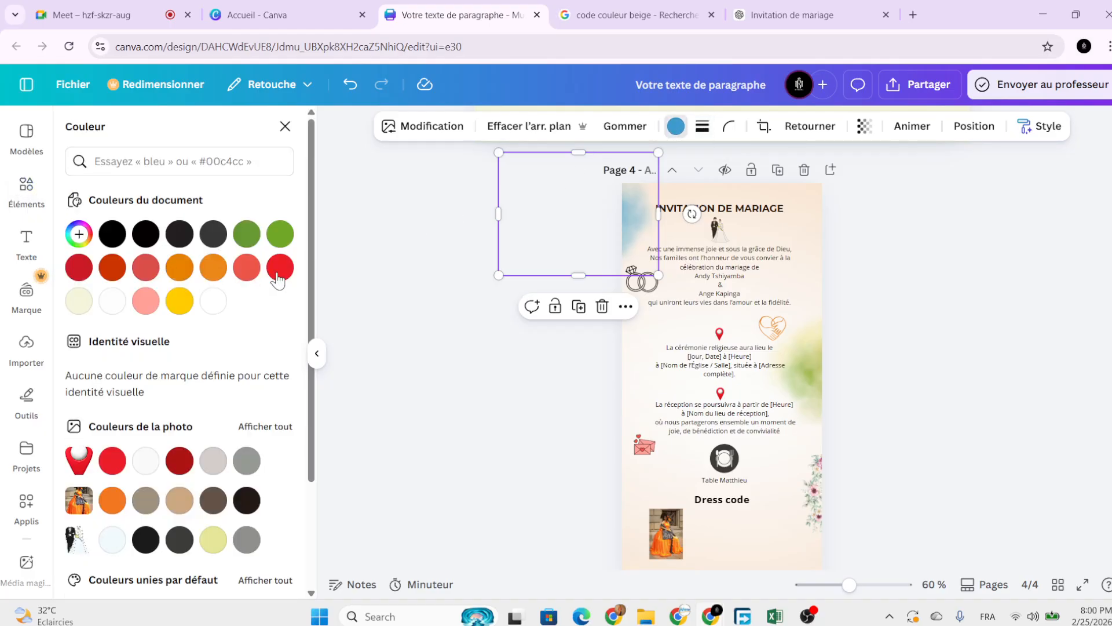
{"action": "left_click", "coordinate": [281, 234]}
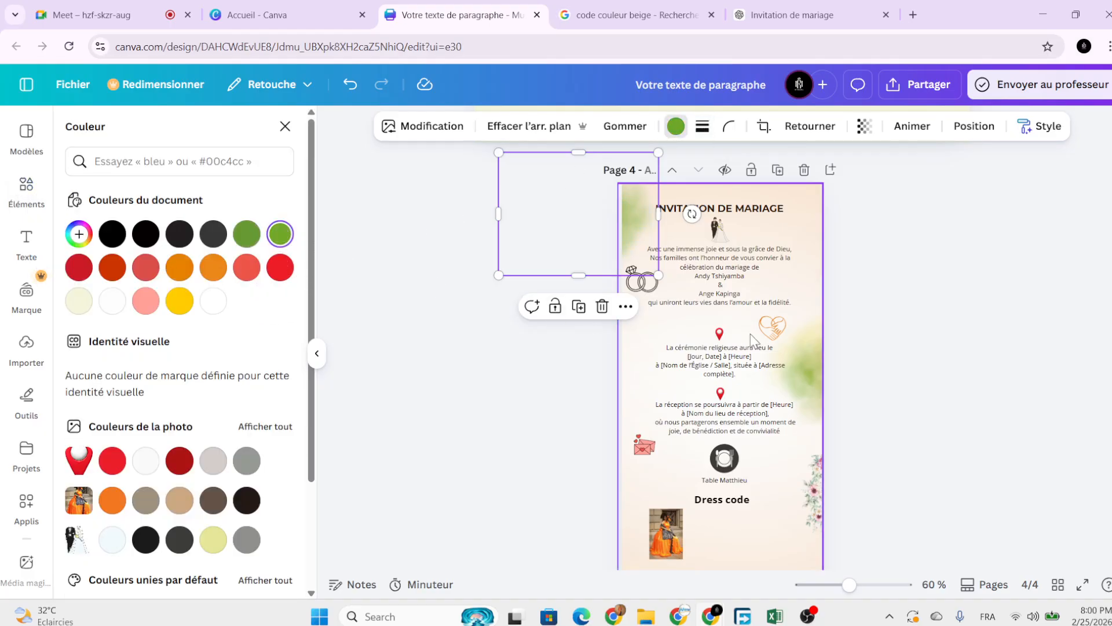
{"action": "left_click", "coordinate": [875, 363]}
Move the right-side green cloud down to the page's bottom-left corner.
{"action": "scroll", "coordinate": [836, 364], "scroll_direction": "down", "scroll_amount": 2}
{"action": "left_click", "coordinate": [811, 325]}
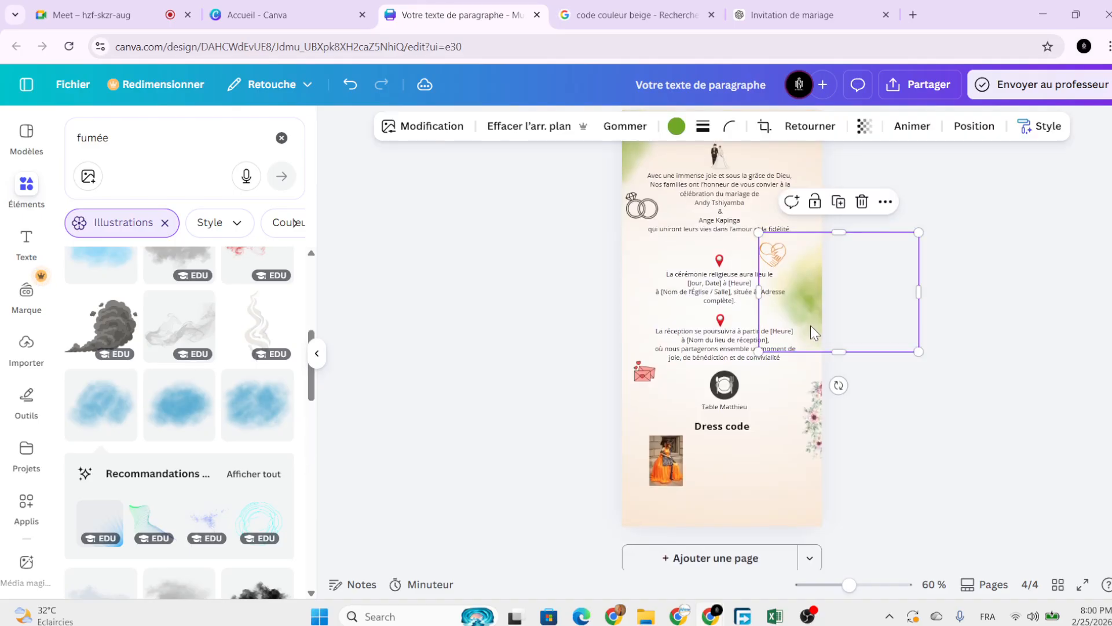
{"action": "left_click_drag", "start_coordinate": [811, 325], "coordinate": [599, 573]}
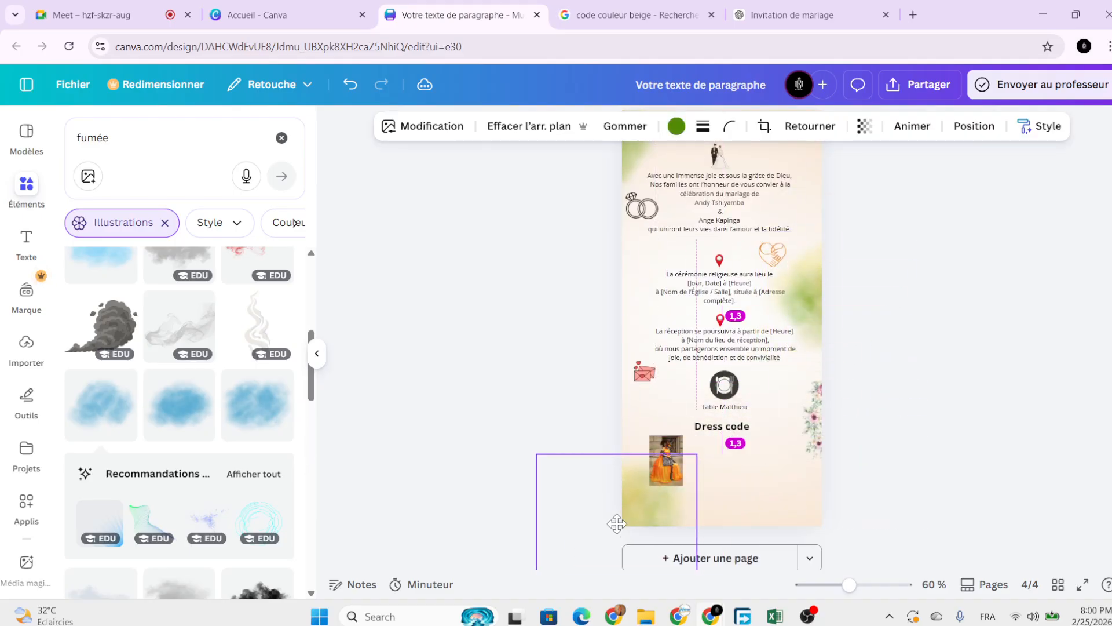
{"action": "left_click", "coordinate": [505, 451]}
{"action": "scroll", "coordinate": [944, 354], "scroll_direction": "down", "scroll_amount": 2}
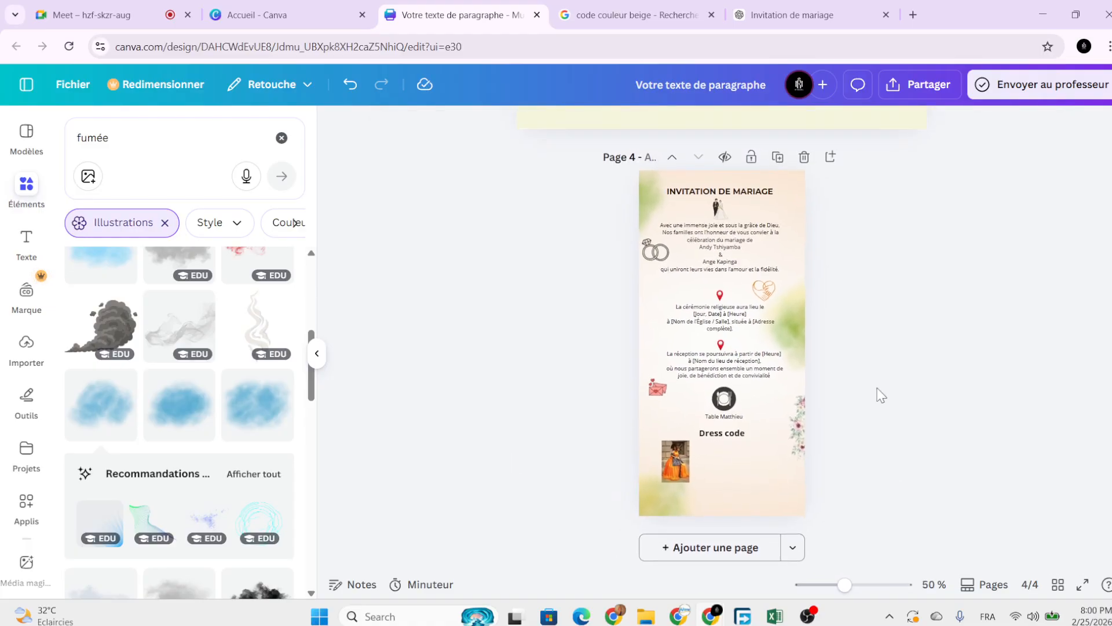
{"action": "scroll", "coordinate": [880, 395], "scroll_direction": "up", "scroll_amount": 3}
{"action": "scroll", "coordinate": [880, 396], "scroll_direction": "up", "scroll_amount": 1}
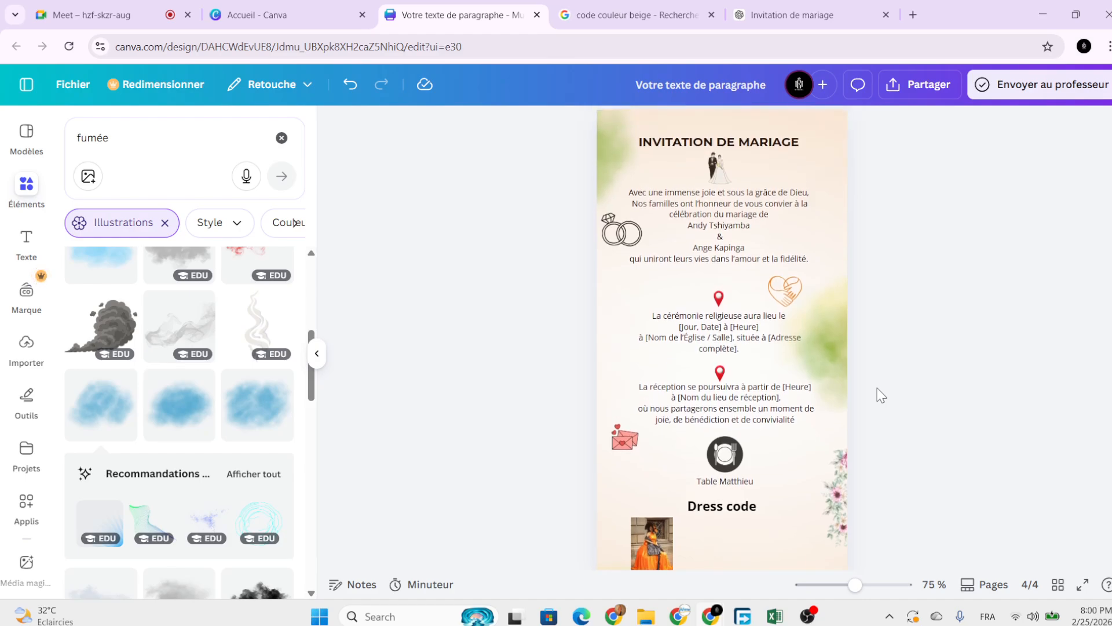
{"action": "left_click_drag", "start_coordinate": [969, 262], "coordinate": [810, 416]}
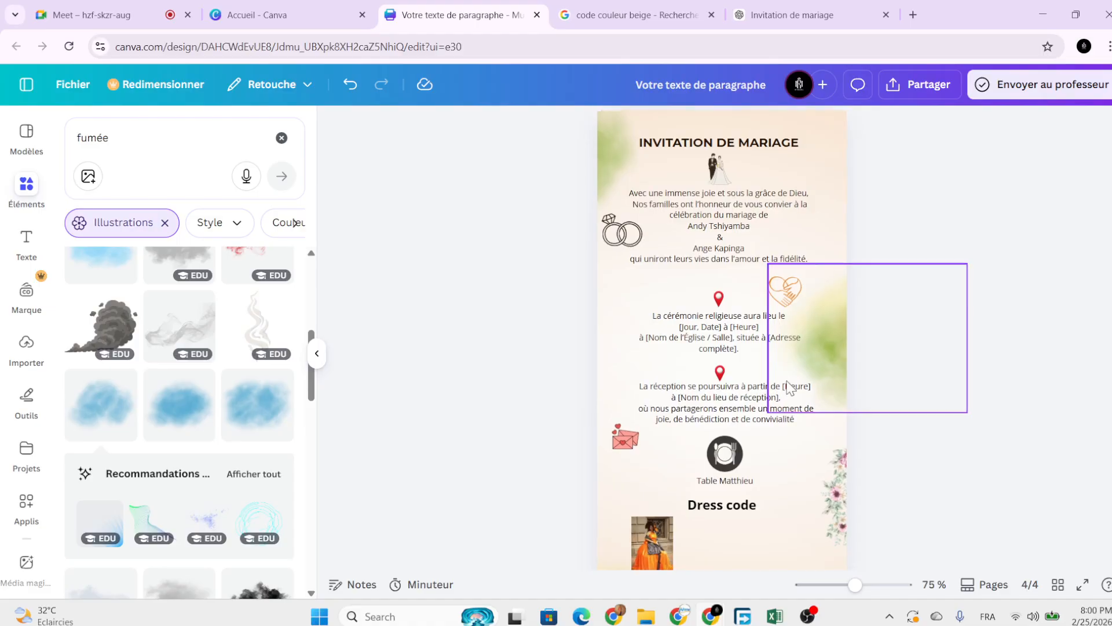
{"action": "scroll", "coordinate": [787, 388], "scroll_direction": "down", "scroll_amount": 2}
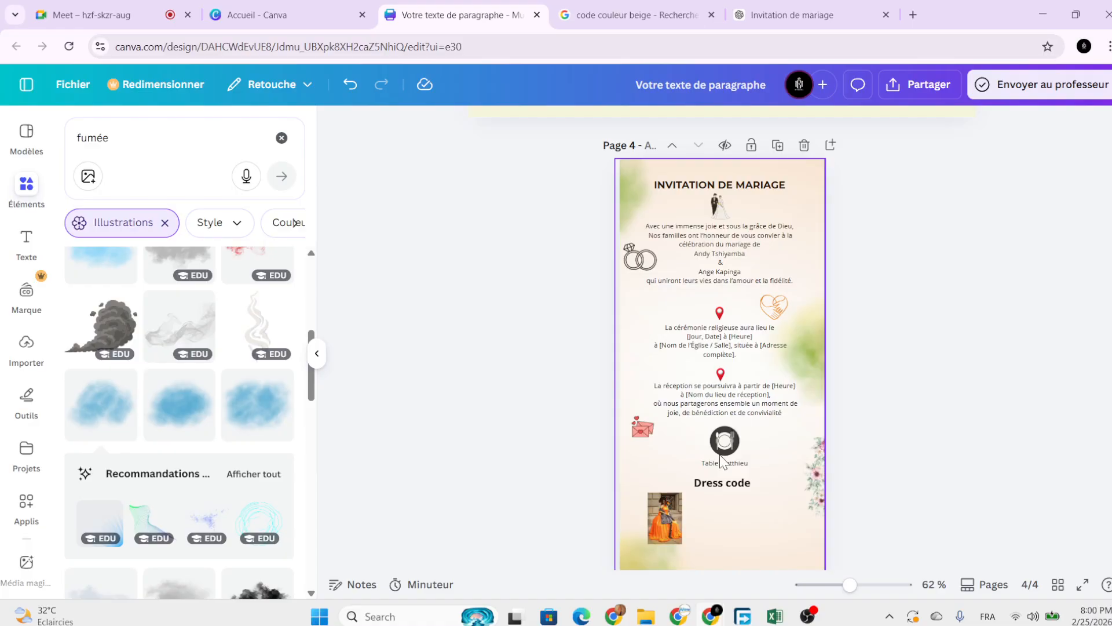
{"action": "left_click", "coordinate": [668, 509]}
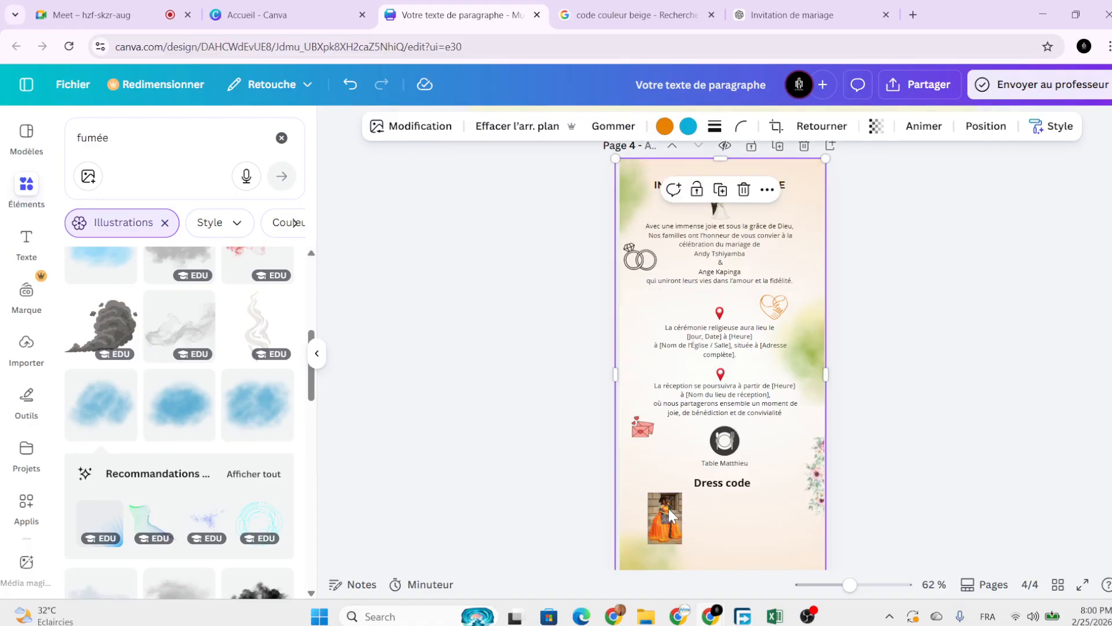
{"action": "scroll", "coordinate": [984, 440], "scroll_direction": "down", "scroll_amount": 2}
{"action": "left_click", "coordinate": [976, 429]}
{"action": "scroll", "coordinate": [898, 400], "scroll_direction": "down", "scroll_amount": 1}
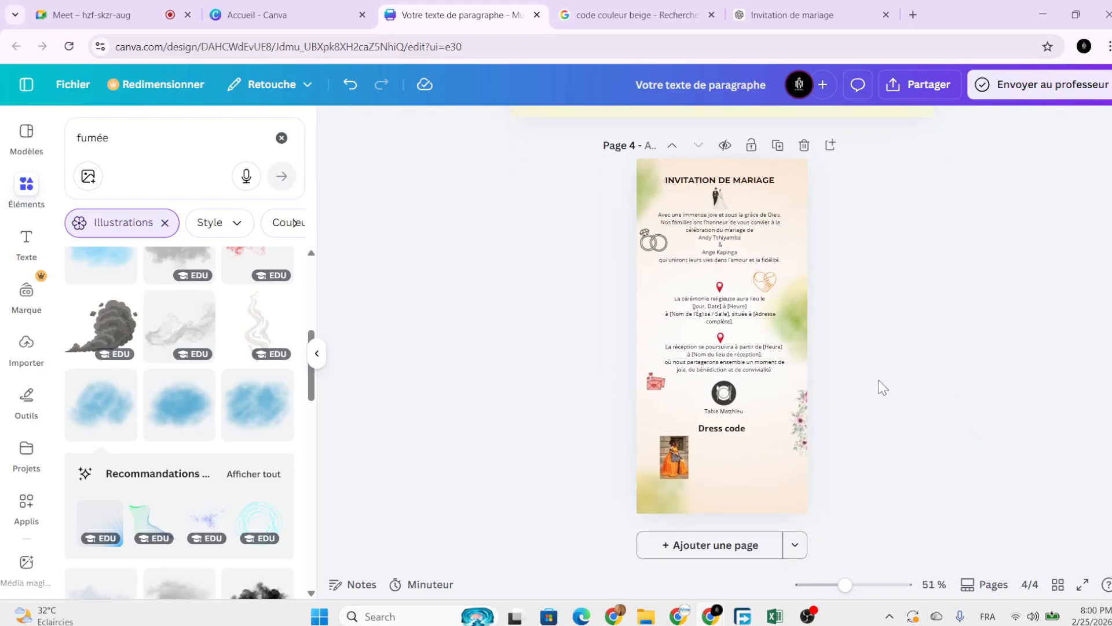
{"action": "scroll", "coordinate": [852, 348], "scroll_direction": "up", "scroll_amount": 3}
{"action": "scroll", "coordinate": [697, 256], "scroll_direction": "up", "scroll_amount": 1}
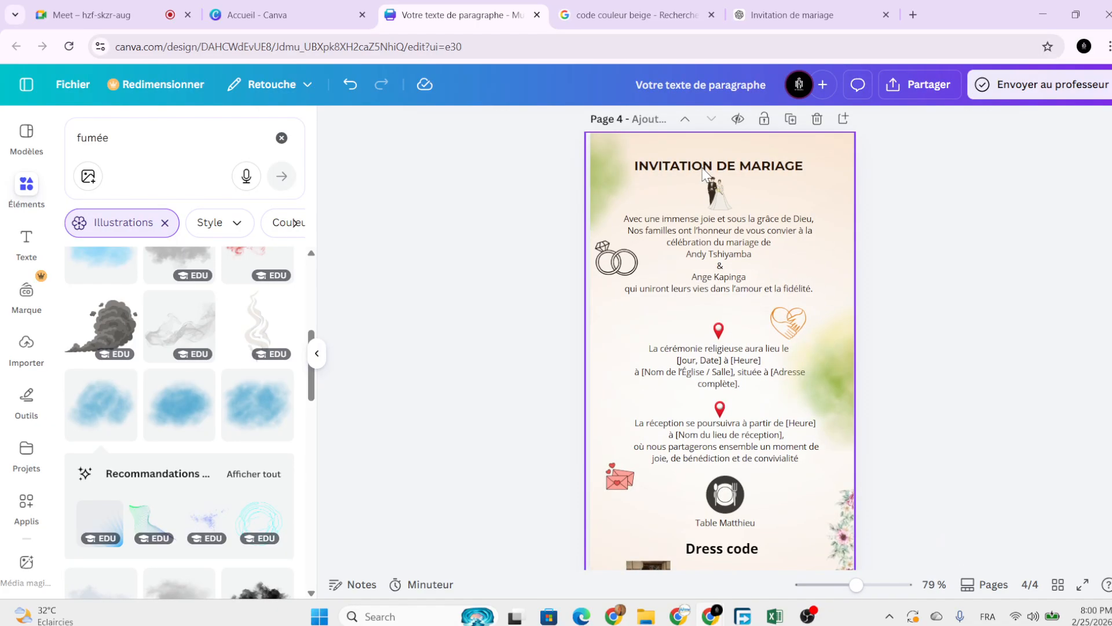
{"action": "left_click", "coordinate": [729, 243]}
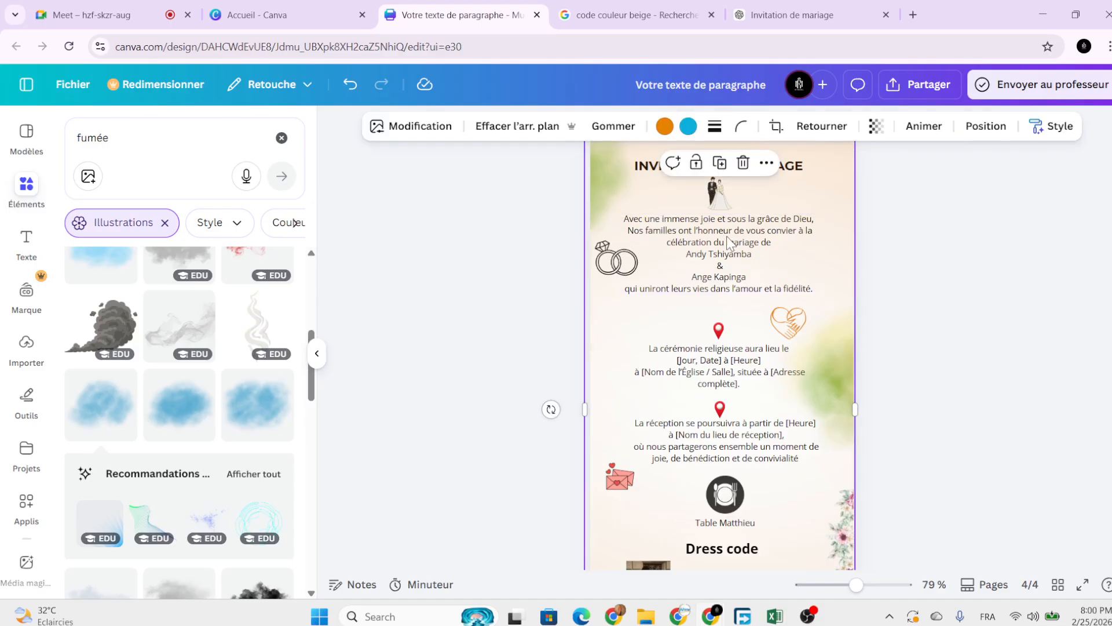
{"action": "scroll", "coordinate": [729, 243], "scroll_direction": "up", "scroll_amount": 1}
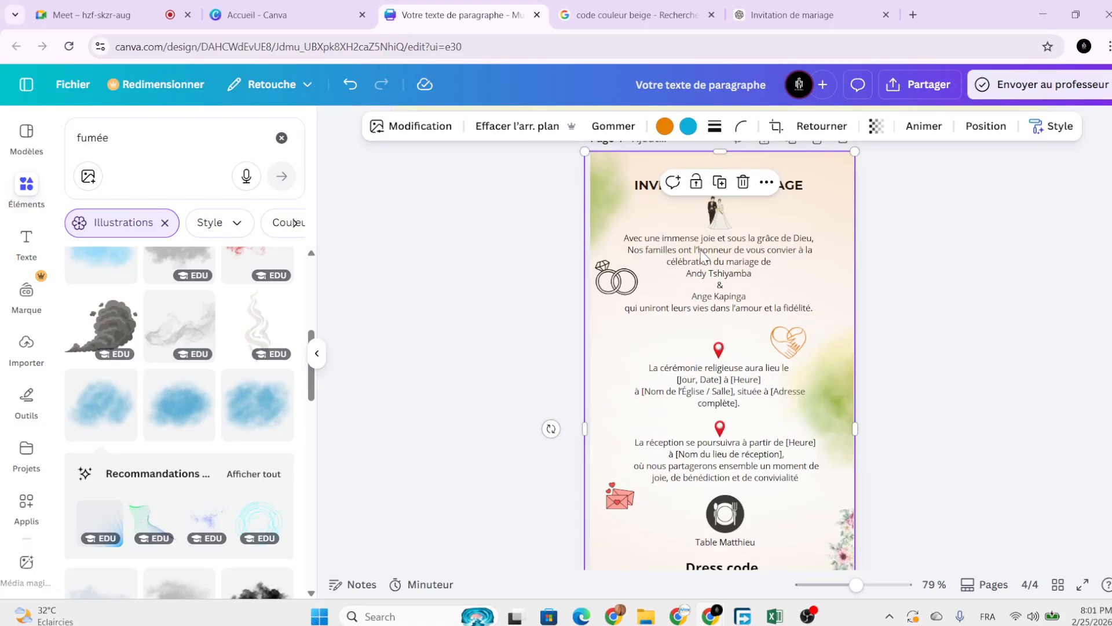
{"action": "scroll", "coordinate": [701, 255], "scroll_direction": "down", "scroll_amount": 2}
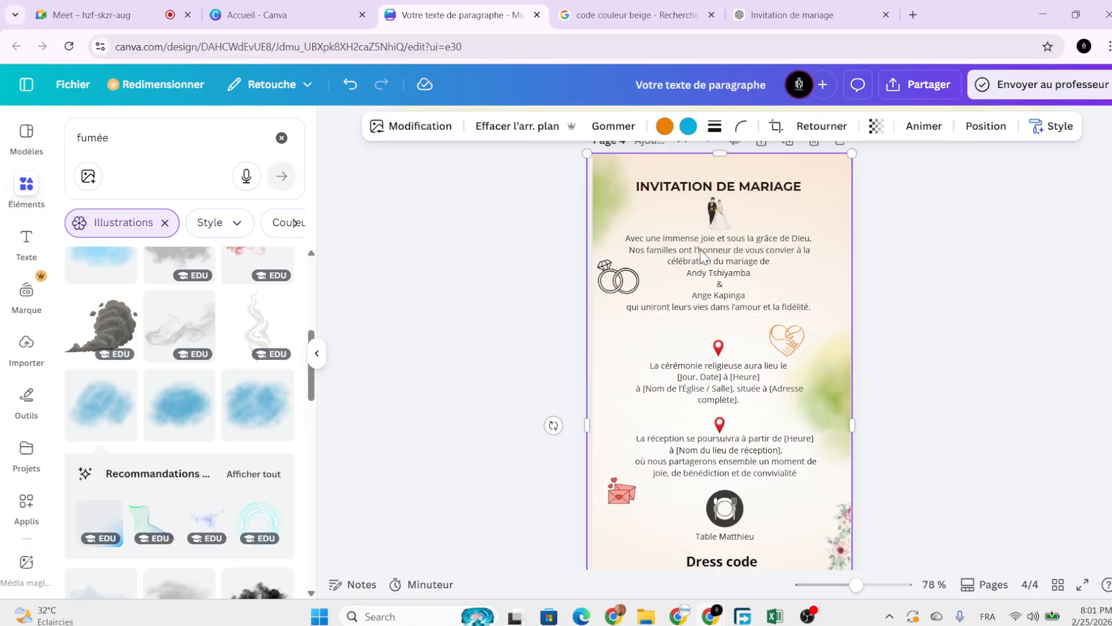
{"action": "scroll", "coordinate": [753, 238], "scroll_direction": "up", "scroll_amount": 1}
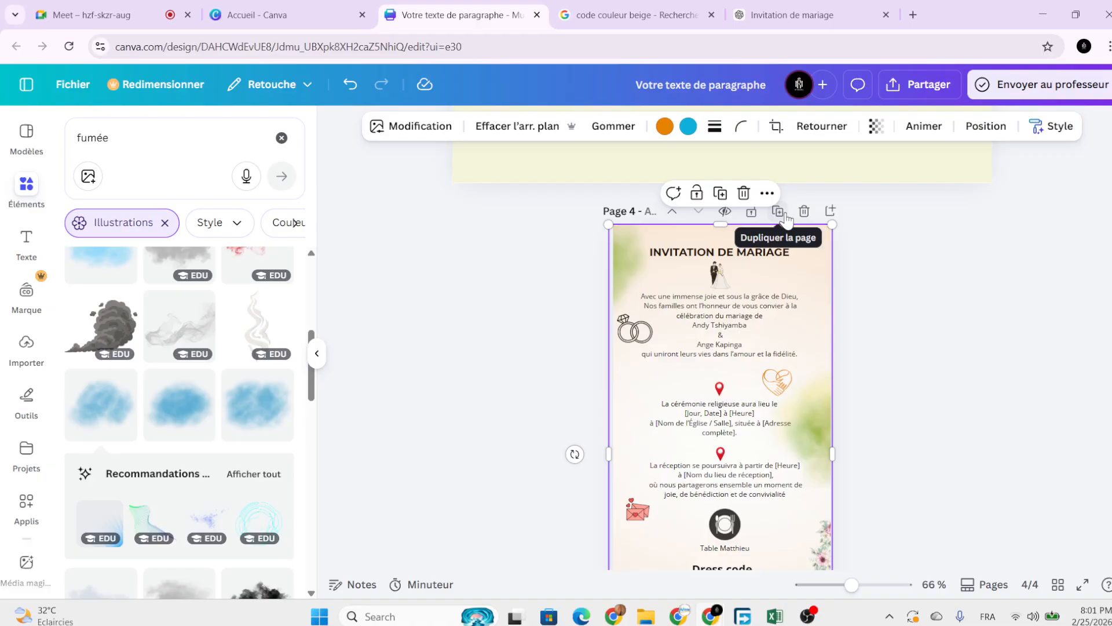
{"action": "scroll", "coordinate": [892, 434], "scroll_direction": "down", "scroll_amount": 3}
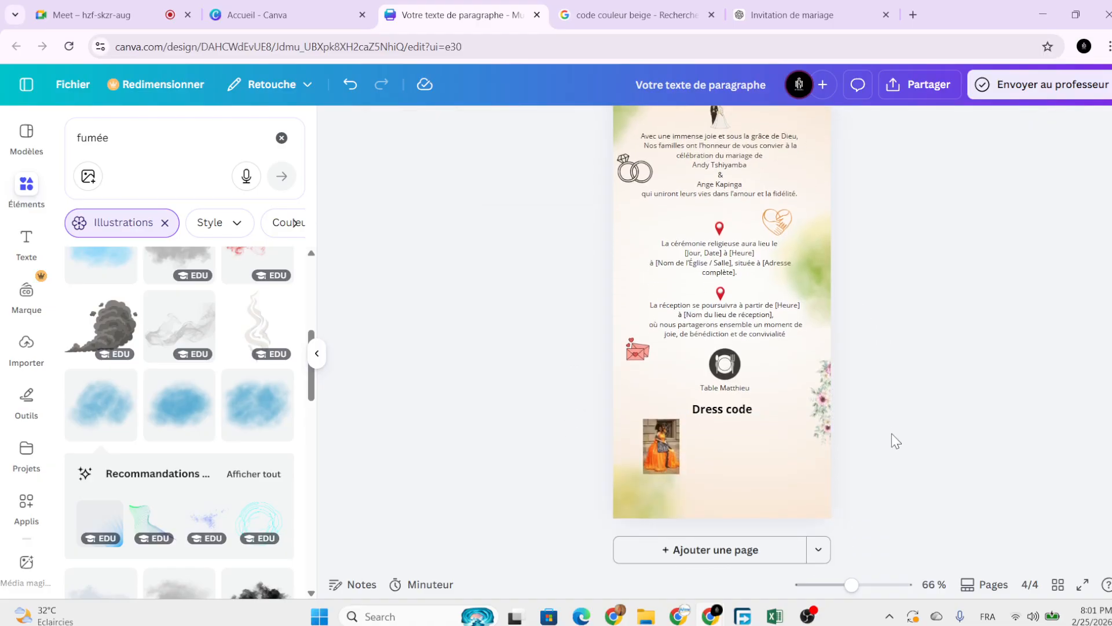
{"action": "scroll", "coordinate": [891, 433], "scroll_direction": "down", "scroll_amount": 1}
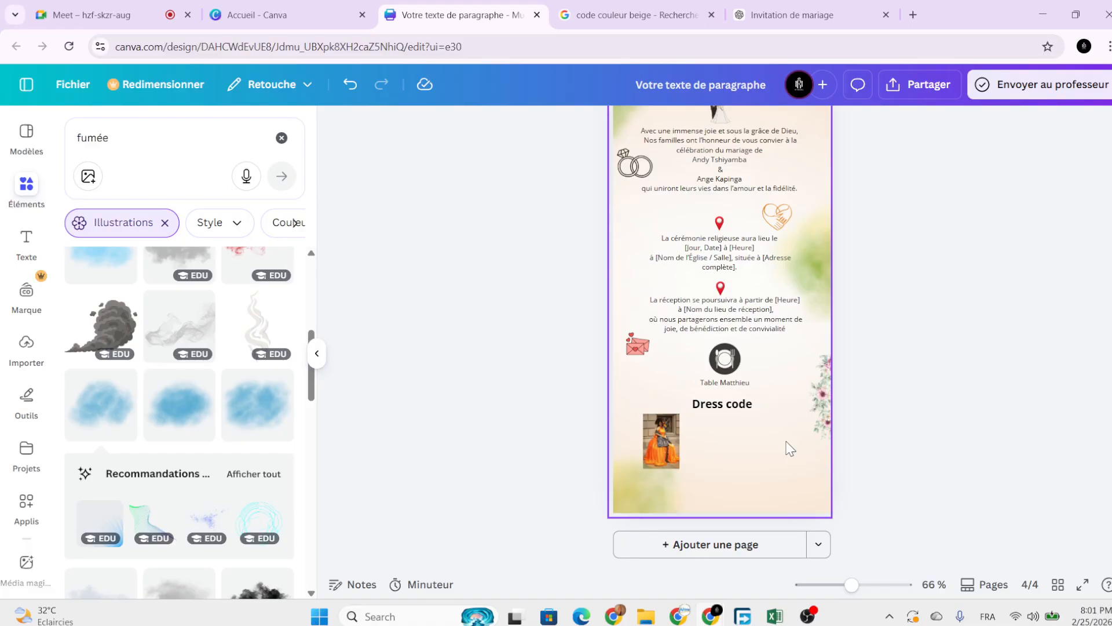
{"action": "scroll", "coordinate": [885, 415], "scroll_direction": "down", "scroll_amount": 2, "text": "ctrl"}
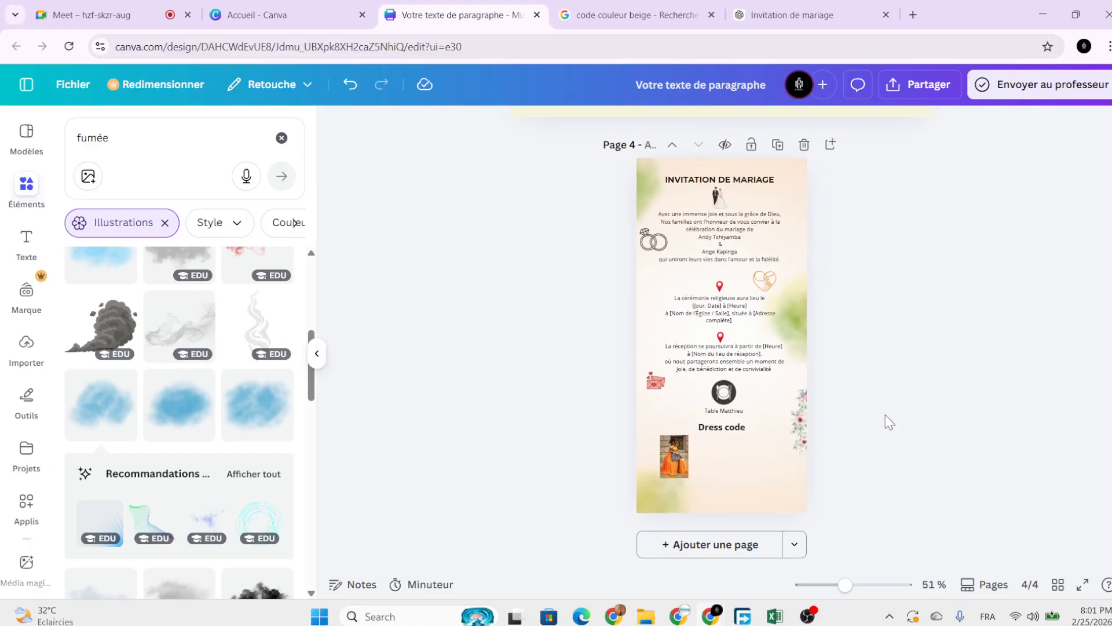
{"action": "scroll", "coordinate": [885, 415], "scroll_direction": "up", "scroll_amount": 3}
{"action": "scroll", "coordinate": [885, 415], "scroll_direction": "up", "scroll_amount": 2}
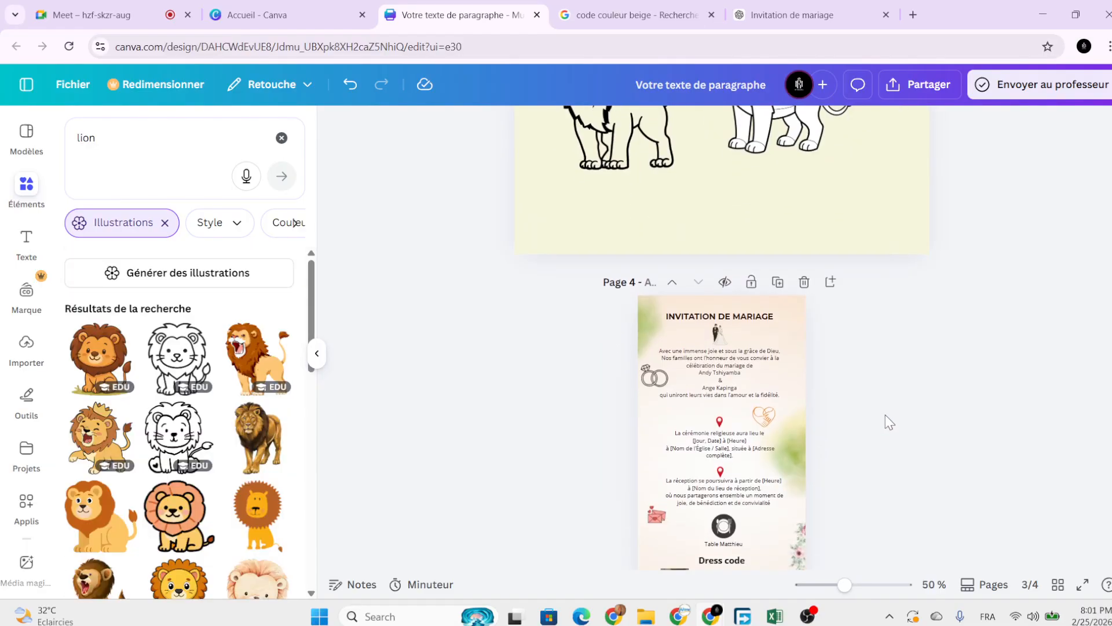
{"action": "scroll", "coordinate": [885, 415], "scroll_direction": "down", "scroll_amount": 3}
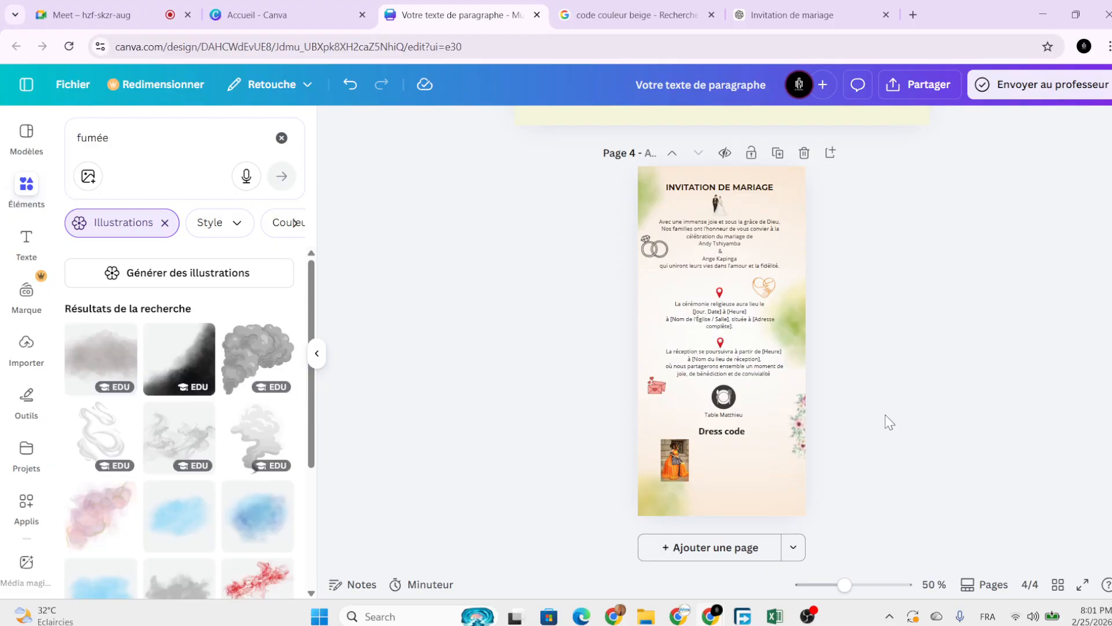
{"action": "scroll", "coordinate": [885, 415], "scroll_direction": "up", "scroll_amount": 2, "text": "ctrl"}
{"action": "scroll", "coordinate": [885, 415], "scroll_direction": "down", "scroll_amount": 1, "text": "ctrl"}
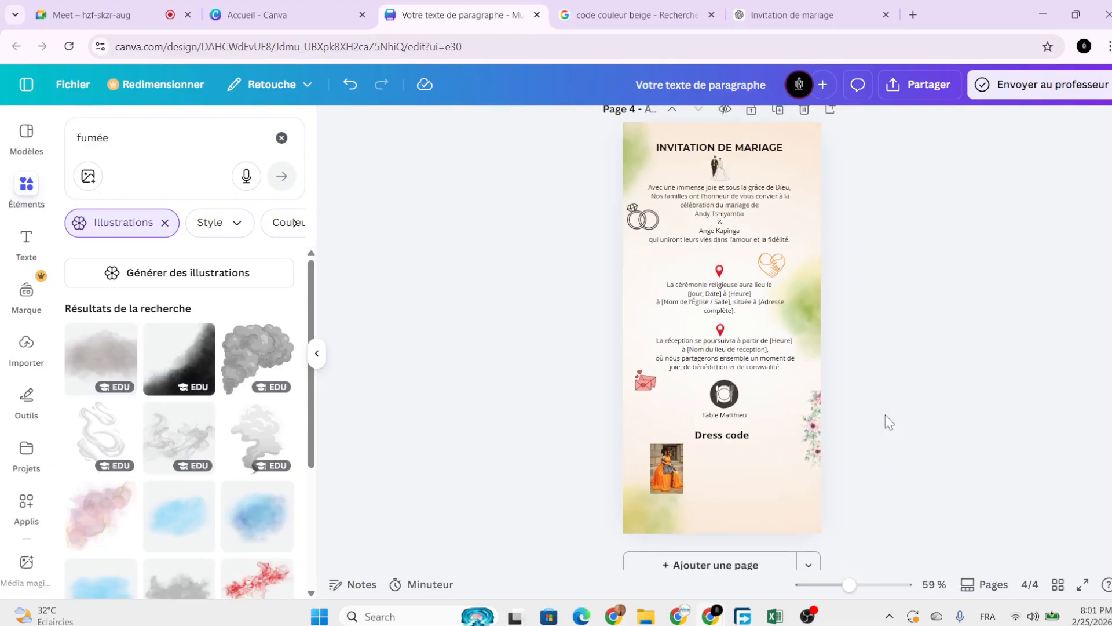
{"action": "scroll", "coordinate": [886, 414], "scroll_direction": "up", "scroll_amount": 1}
{"action": "scroll", "coordinate": [885, 414], "scroll_direction": "down", "scroll_amount": 1, "text": "ctrl"}
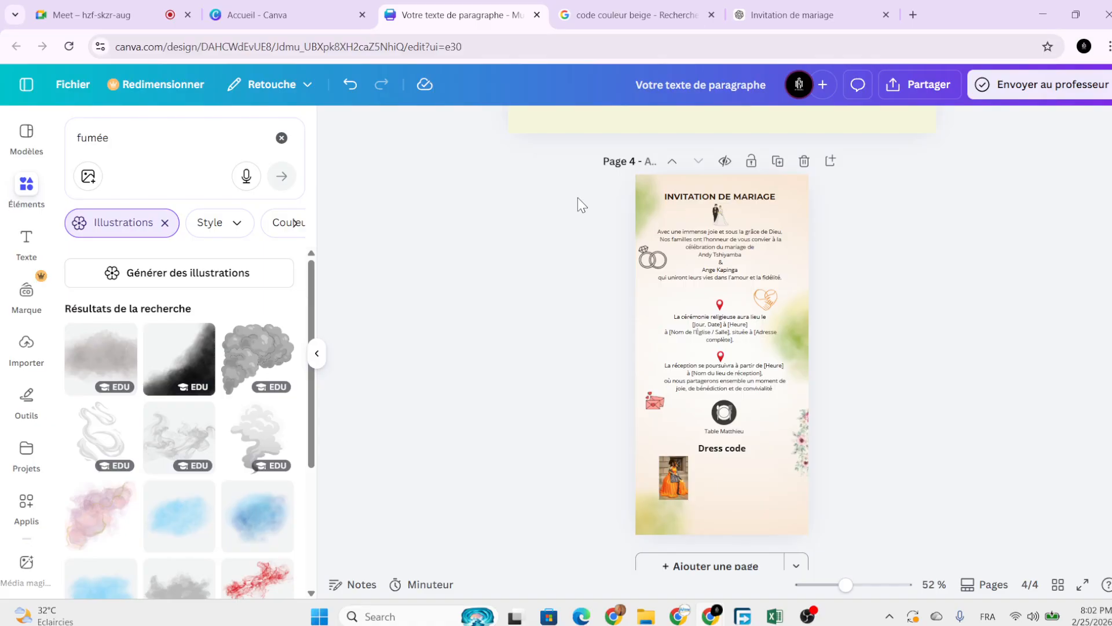
{"action": "scroll", "coordinate": [578, 199], "scroll_direction": "down", "scroll_amount": 1}
{"action": "scroll", "coordinate": [578, 198], "scroll_direction": "up", "scroll_amount": 3}
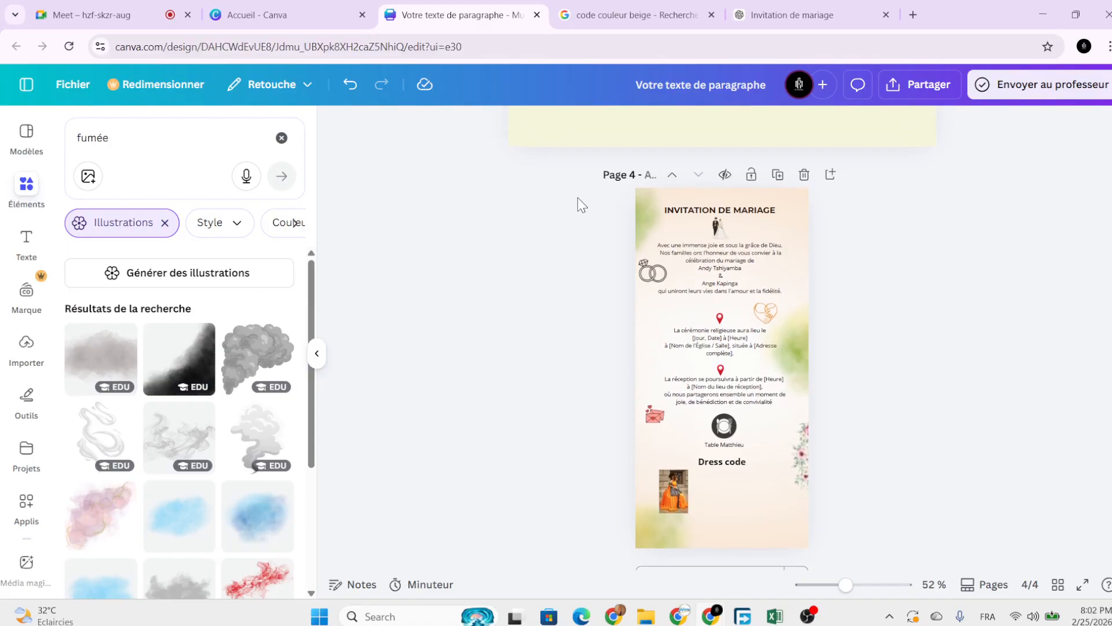
{"action": "scroll", "coordinate": [578, 205], "scroll_direction": "up", "scroll_amount": 1}
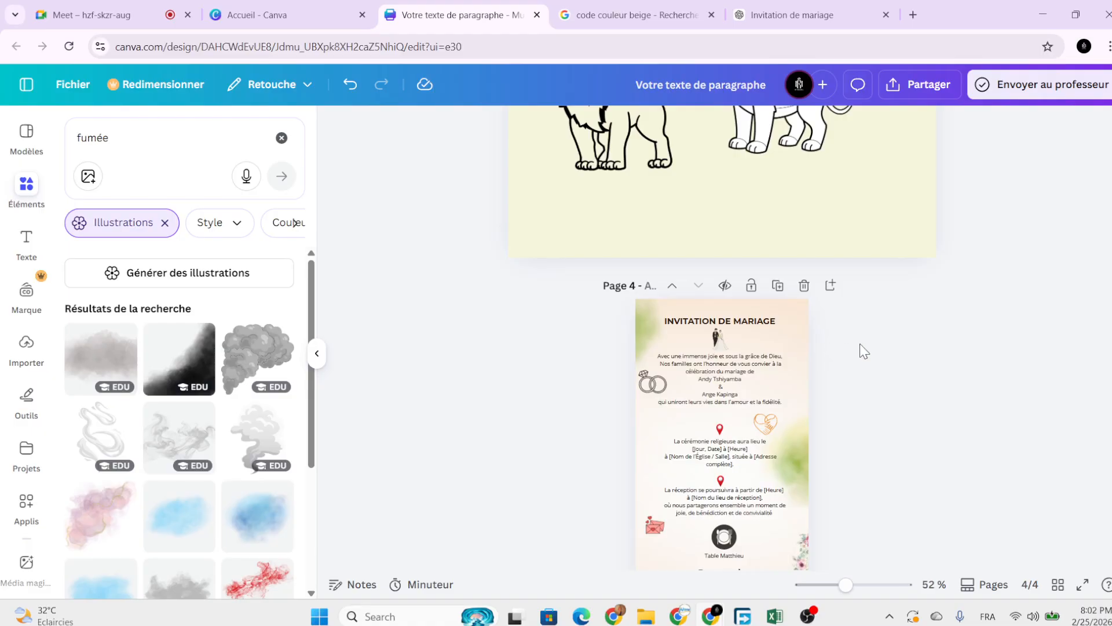
{"action": "scroll", "coordinate": [859, 344], "scroll_direction": "up", "scroll_amount": 12}
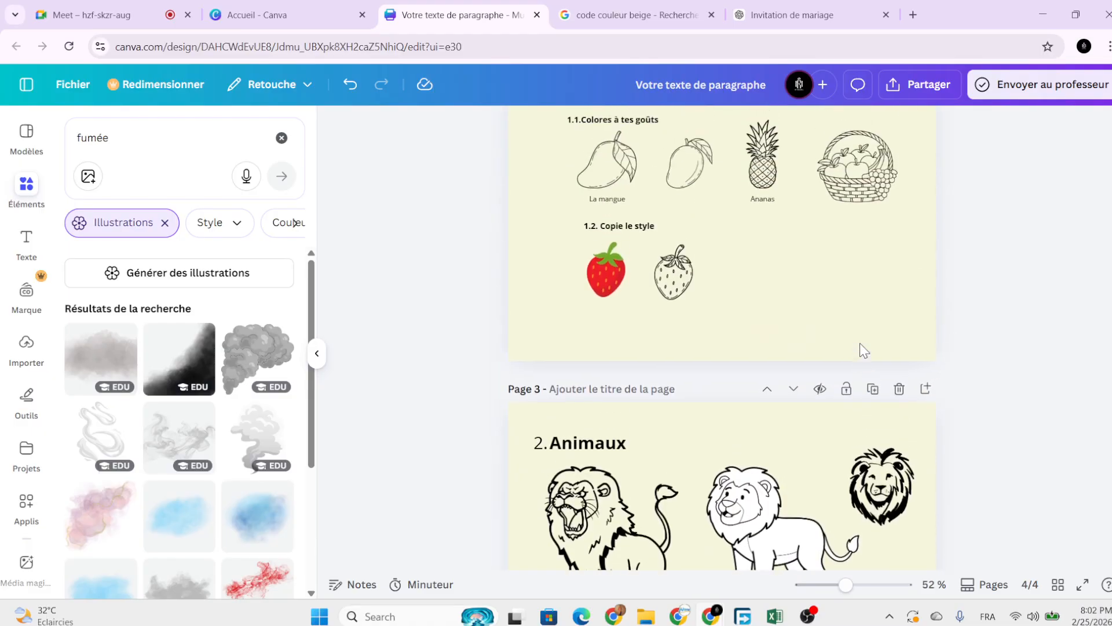
{"action": "scroll", "coordinate": [860, 344], "scroll_direction": "down", "scroll_amount": 8}
{"action": "scroll", "coordinate": [860, 343], "scroll_direction": "down", "scroll_amount": 5}
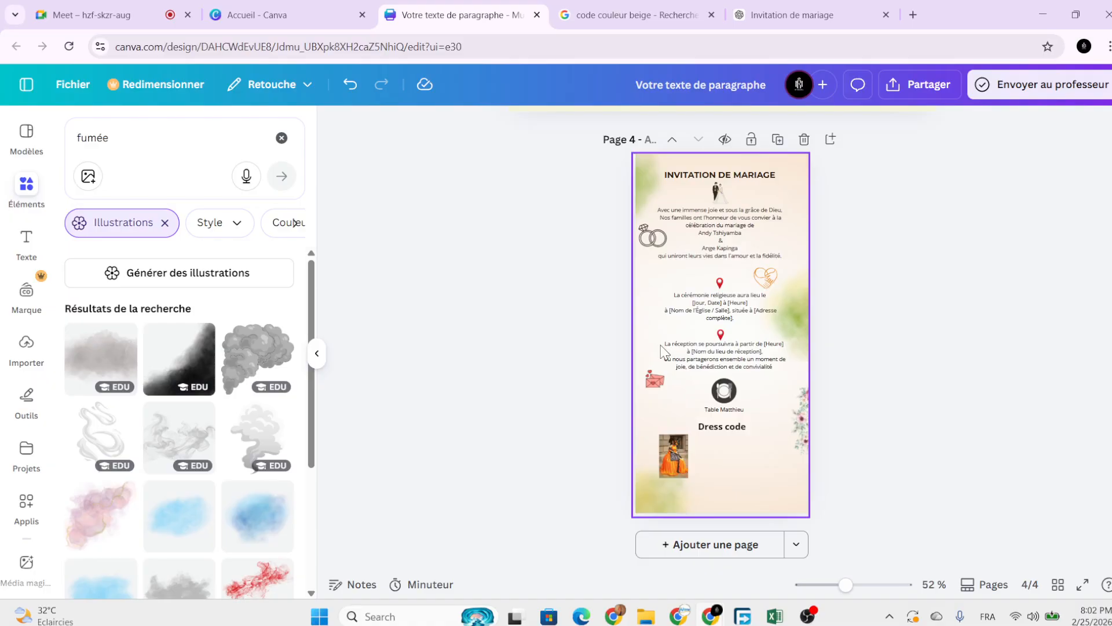
Stop presenting in Google Meet, then toggle the microphone off and back on.
{"action": "left_click", "coordinate": [139, 9]}
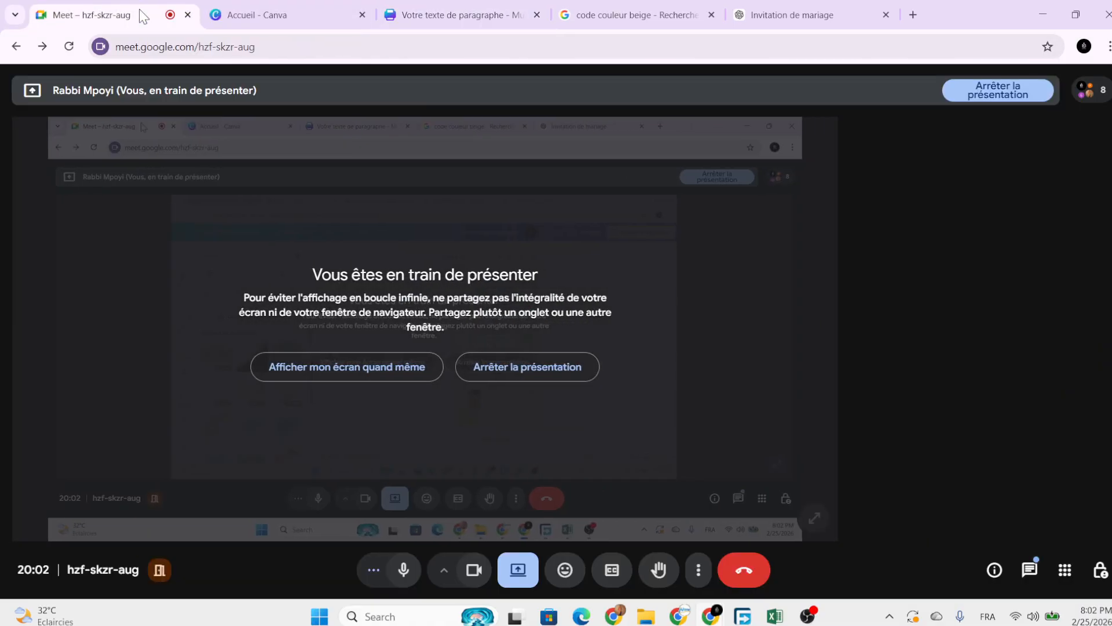
{"action": "left_click", "coordinate": [459, 380]}
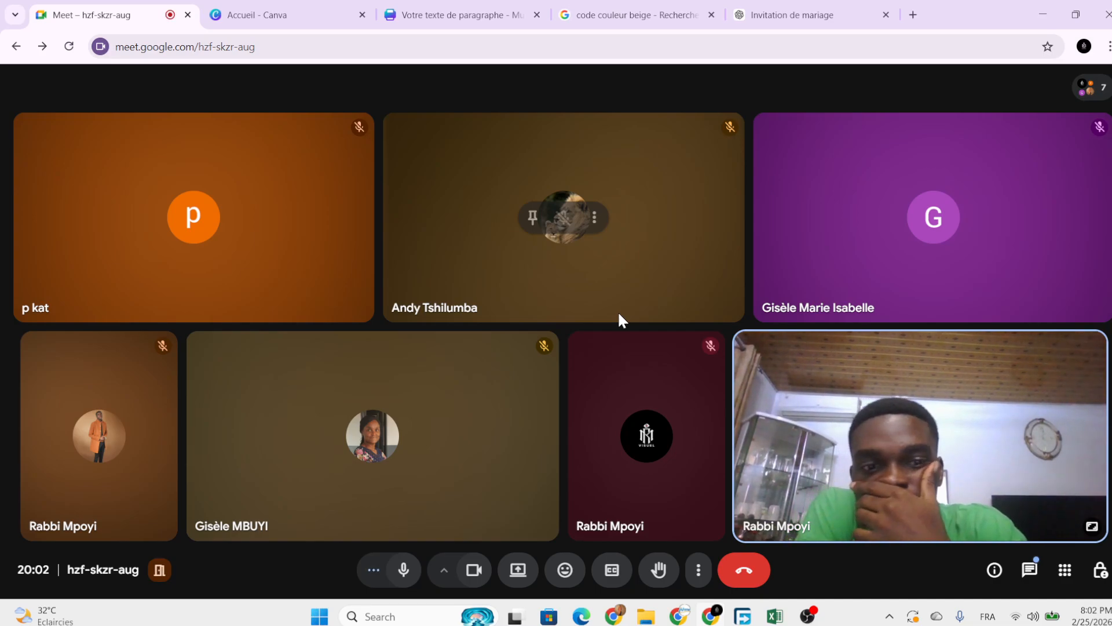
{"action": "left_click", "coordinate": [405, 571]}
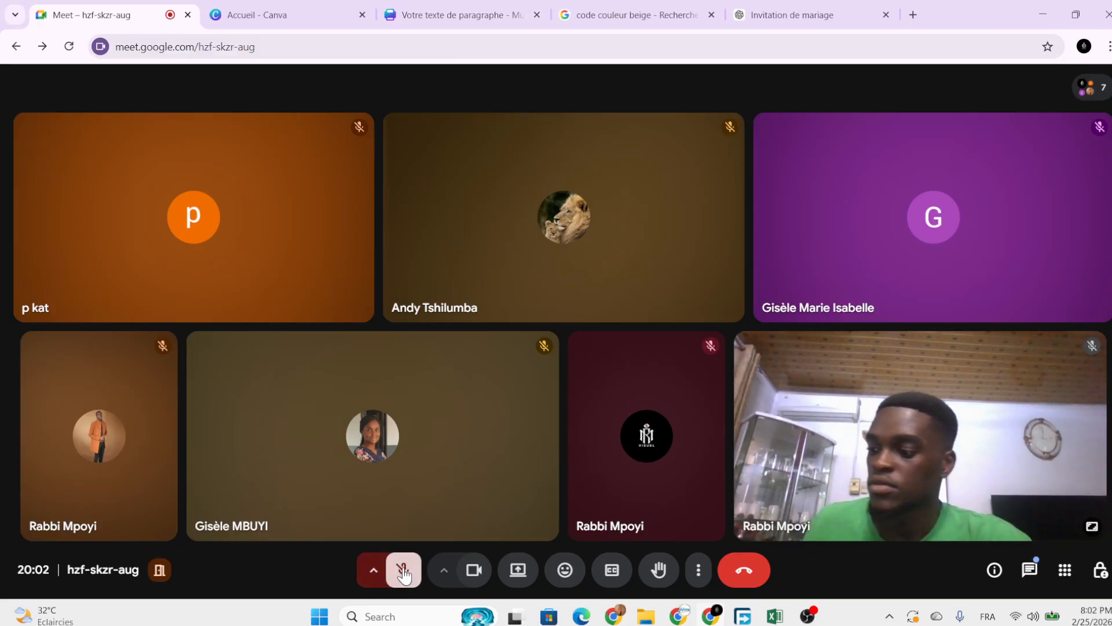
{"action": "left_click", "coordinate": [405, 571]}
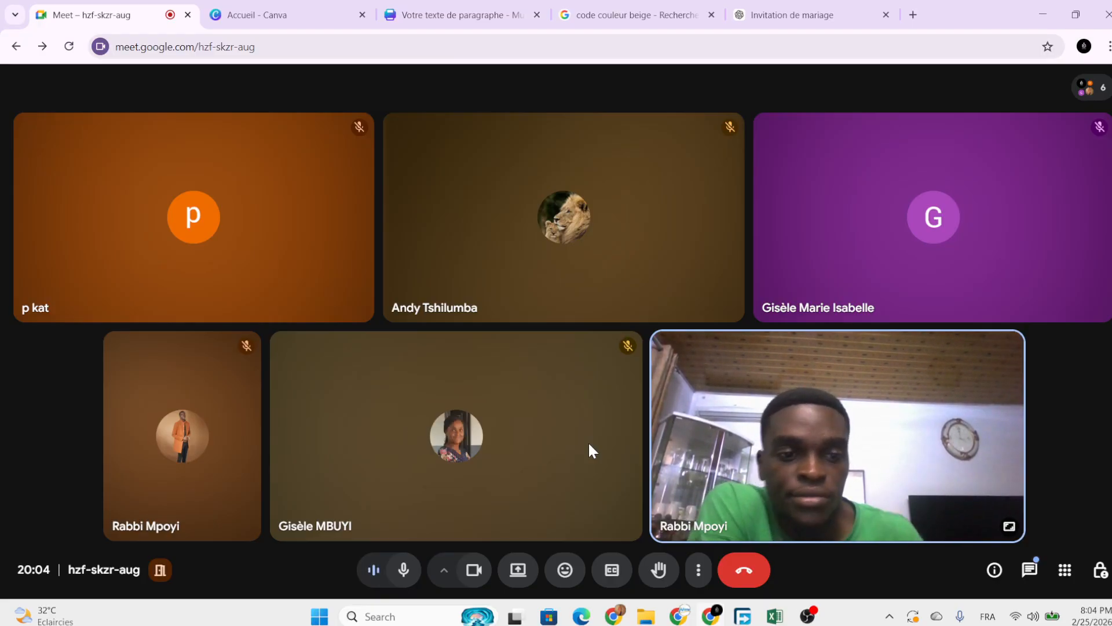
{"action": "mouse_move", "coordinate": [631, 379]}
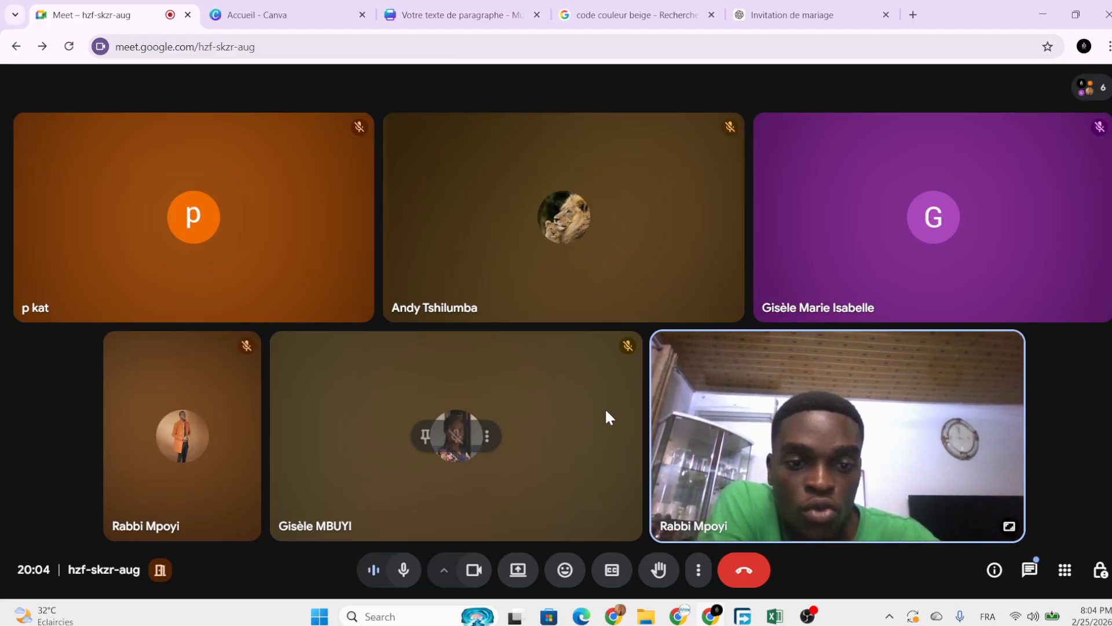